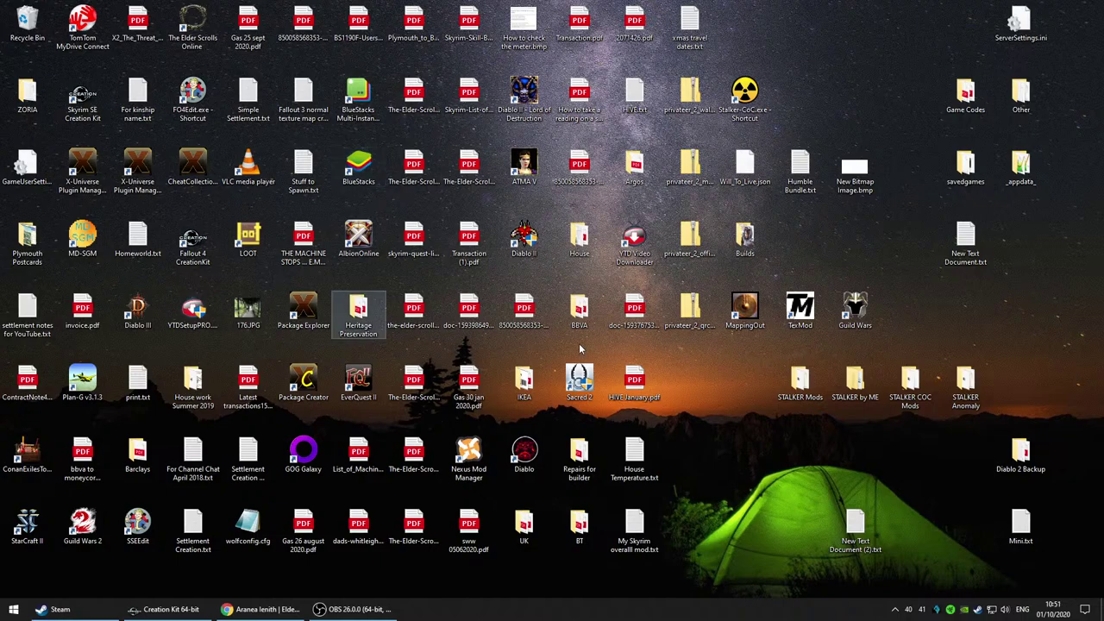
Step: Launch Nexus Mod Manager and select the ThordAranea.esp plugin in its load order to view its details
{"action": "double_click", "coordinate": [469, 453]}
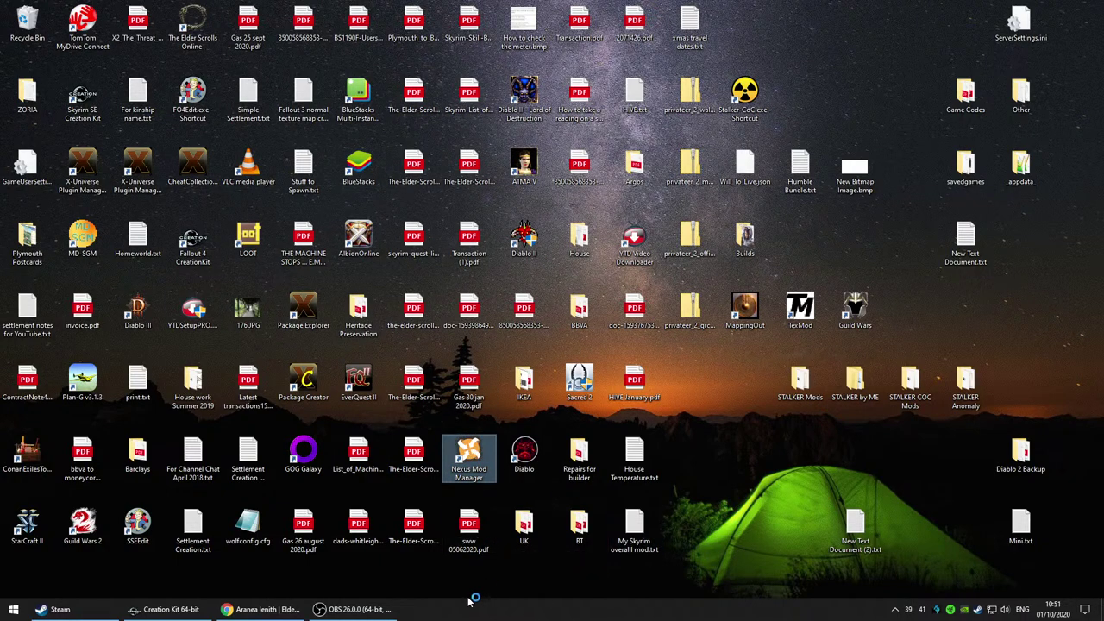
{"action": "mouse_move", "coordinate": [187, 610]}
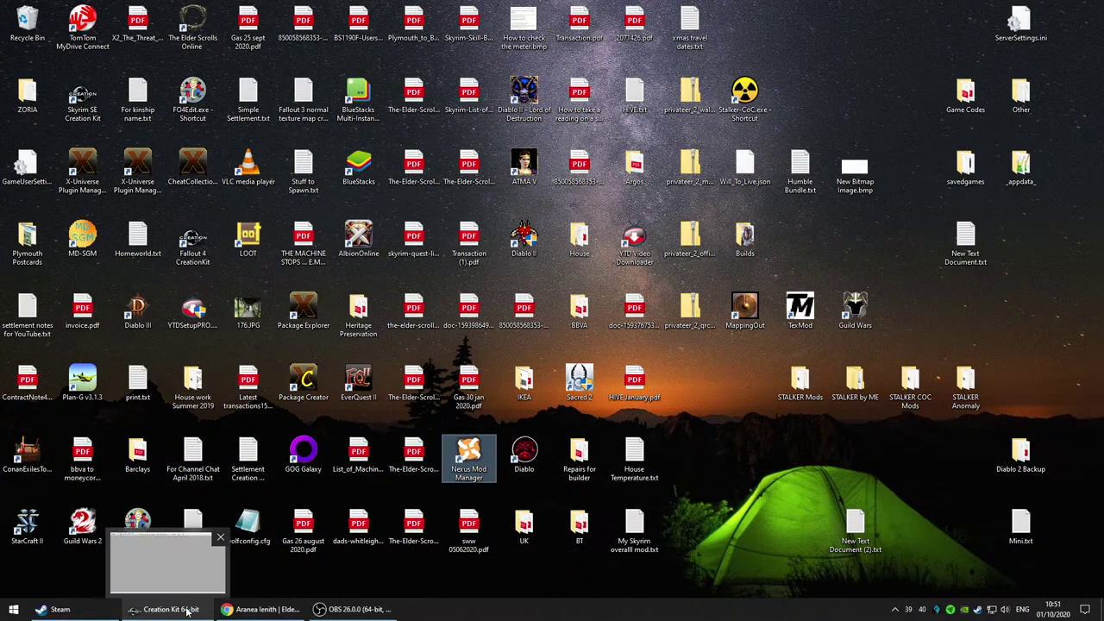
{"action": "left_click", "coordinate": [186, 610]}
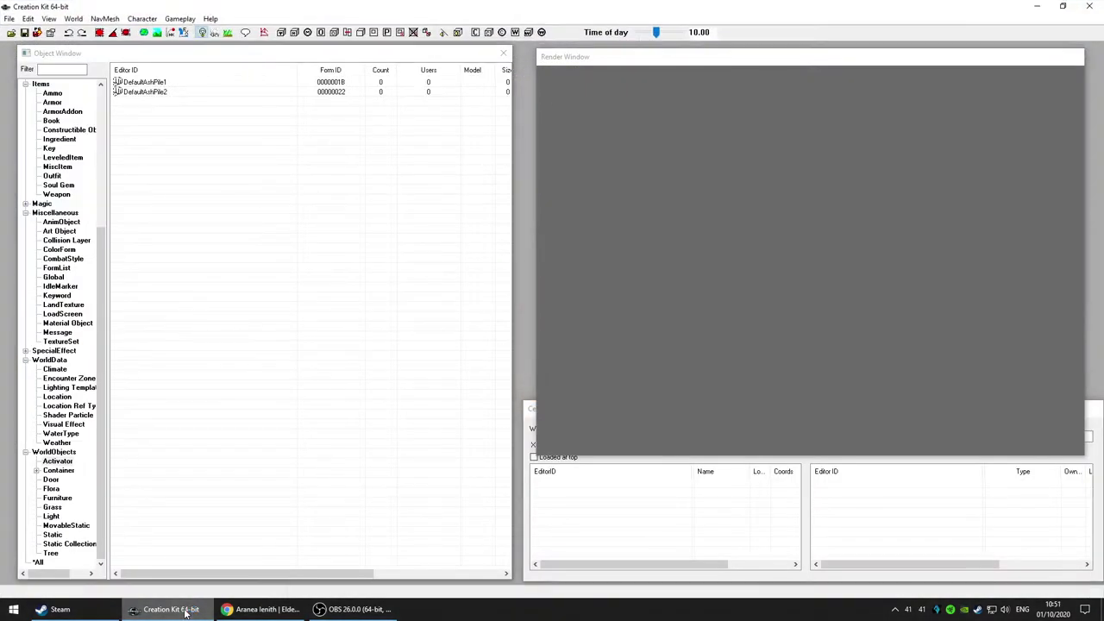
{"action": "left_click", "coordinate": [184, 610]}
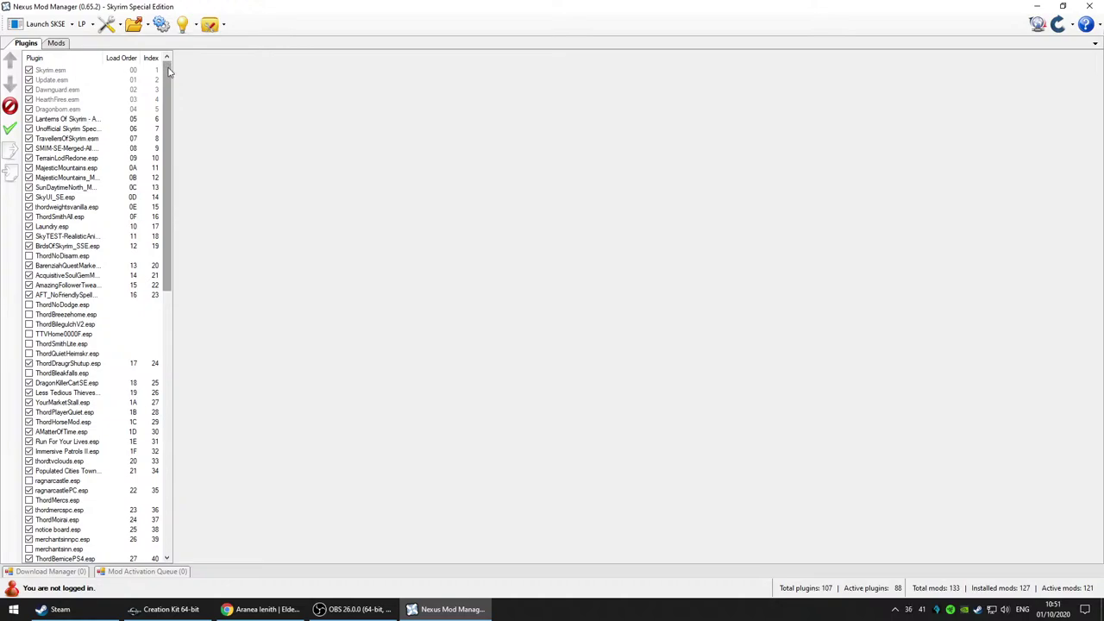
{"action": "left_click_drag", "start_coordinate": [170, 72], "coordinate": [178, 356]}
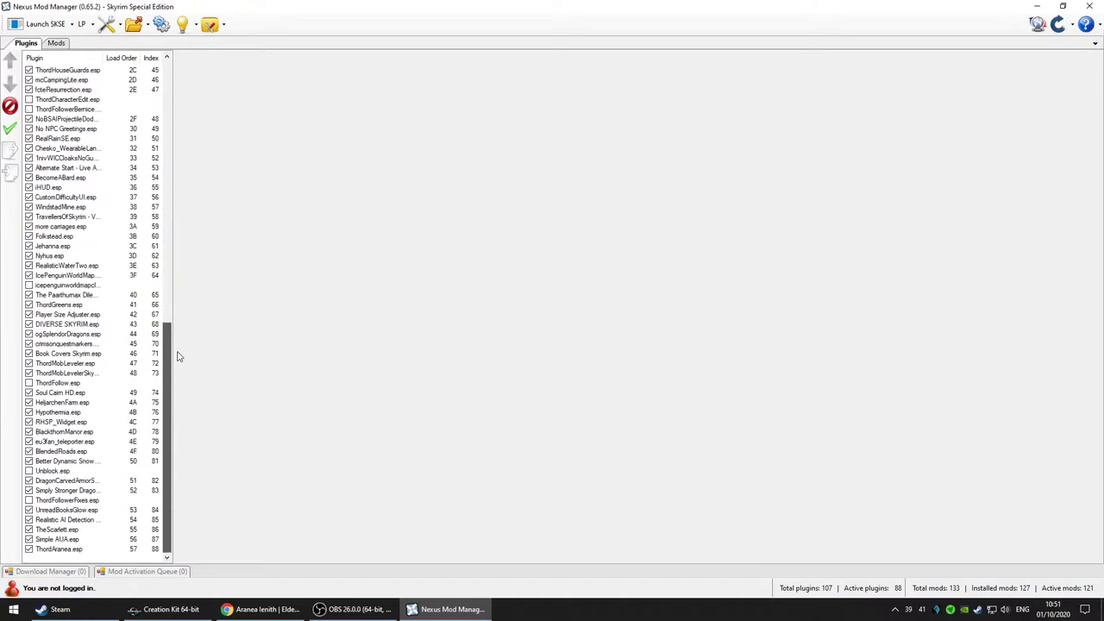
{"action": "left_click", "coordinate": [59, 551]}
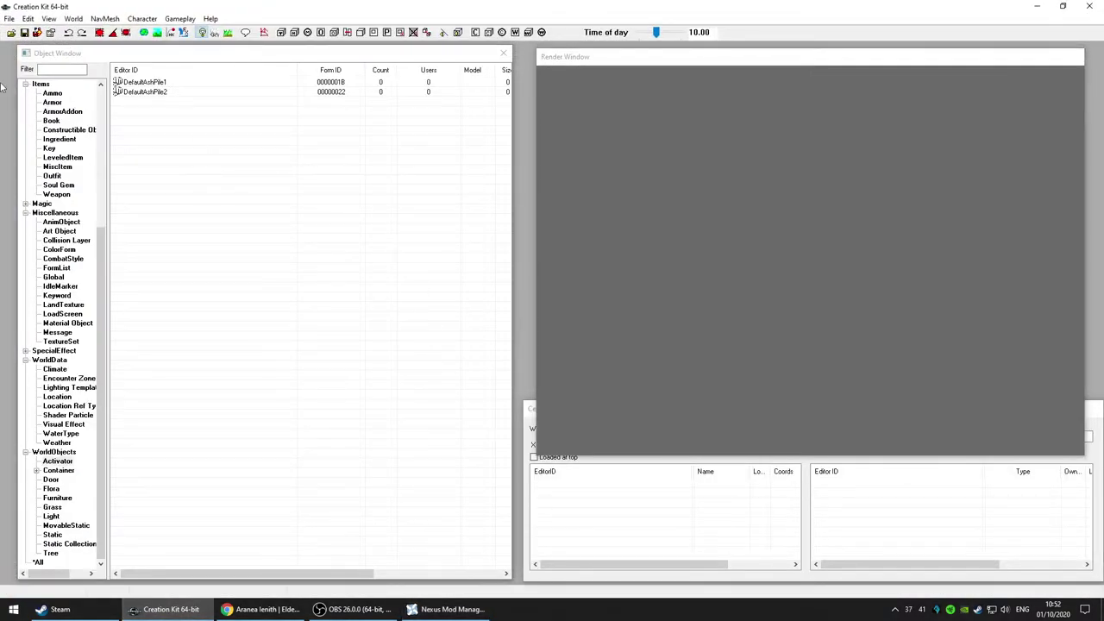
Step: Switch to Creation Kit and load ThordAranea.esp as the active file
{"action": "left_click", "coordinate": [11, 32]}
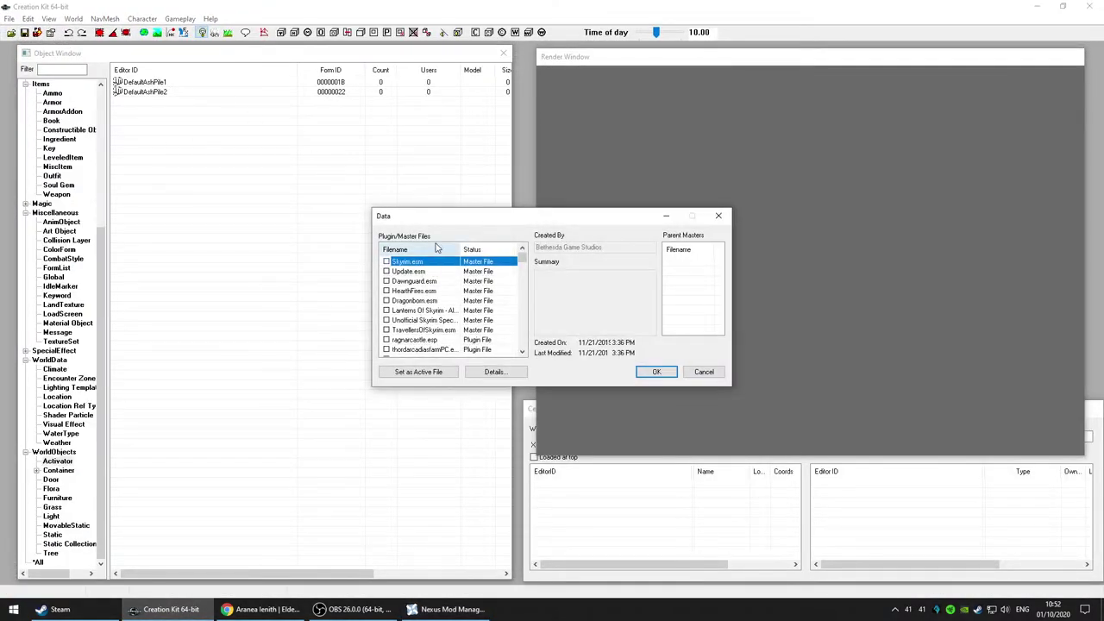
{"action": "left_click_drag", "start_coordinate": [523, 263], "coordinate": [518, 369]}
{"action": "double_click", "coordinate": [398, 351]}
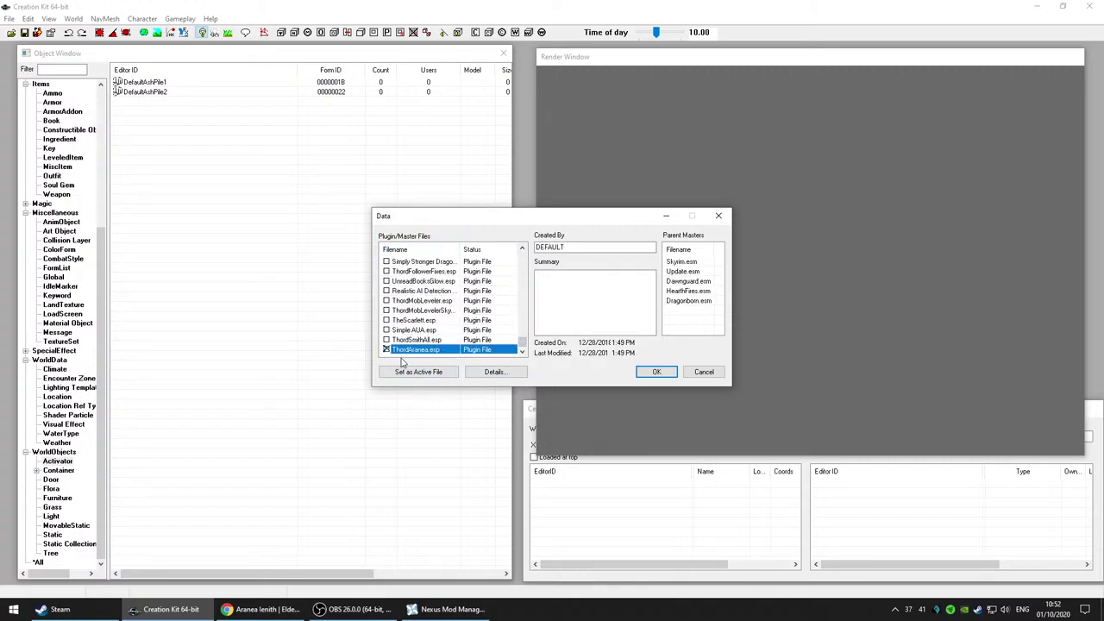
{"action": "left_click", "coordinate": [418, 374]}
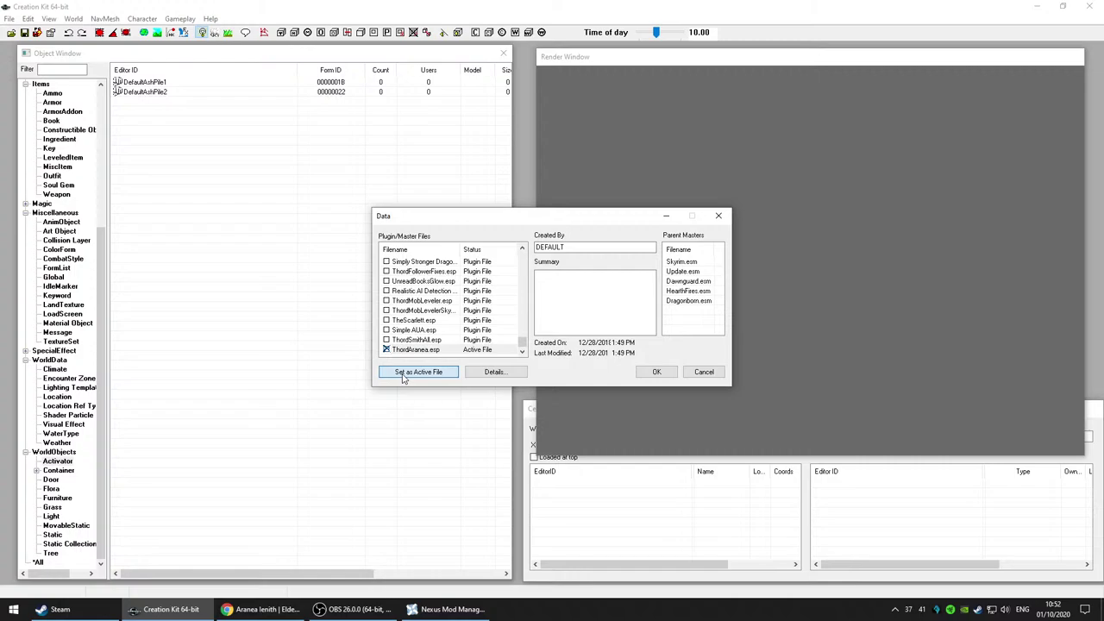
{"action": "left_click", "coordinate": [658, 372]}
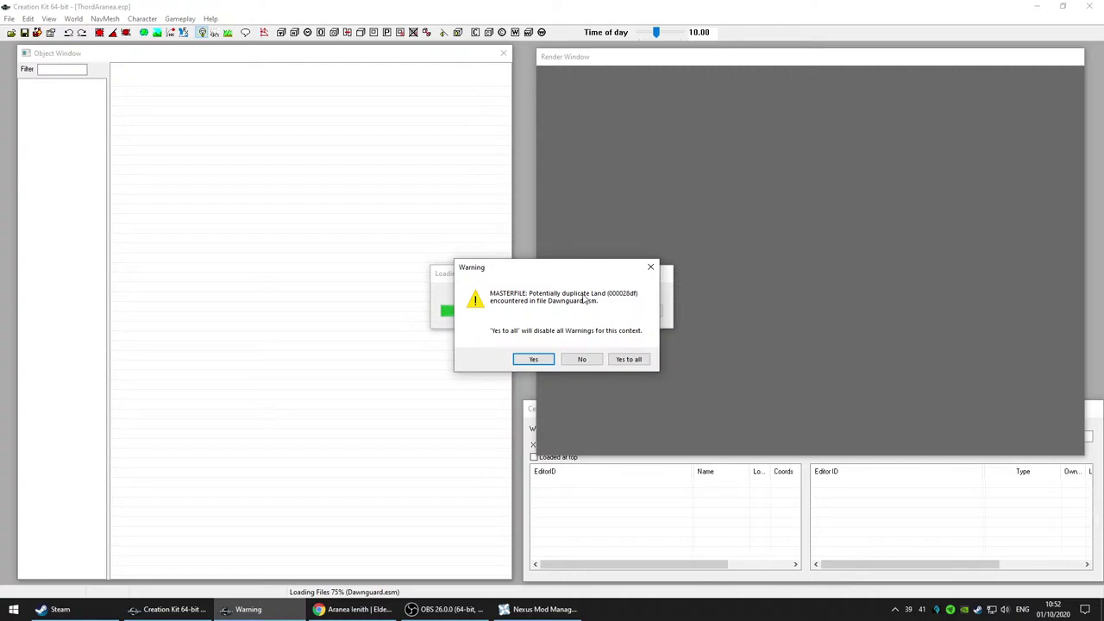
Step: Suppress all warnings for each context raised while the plugin loads, and switch to the Aranea Ienith wiki page in Chrome
{"action": "left_click", "coordinate": [638, 359]}
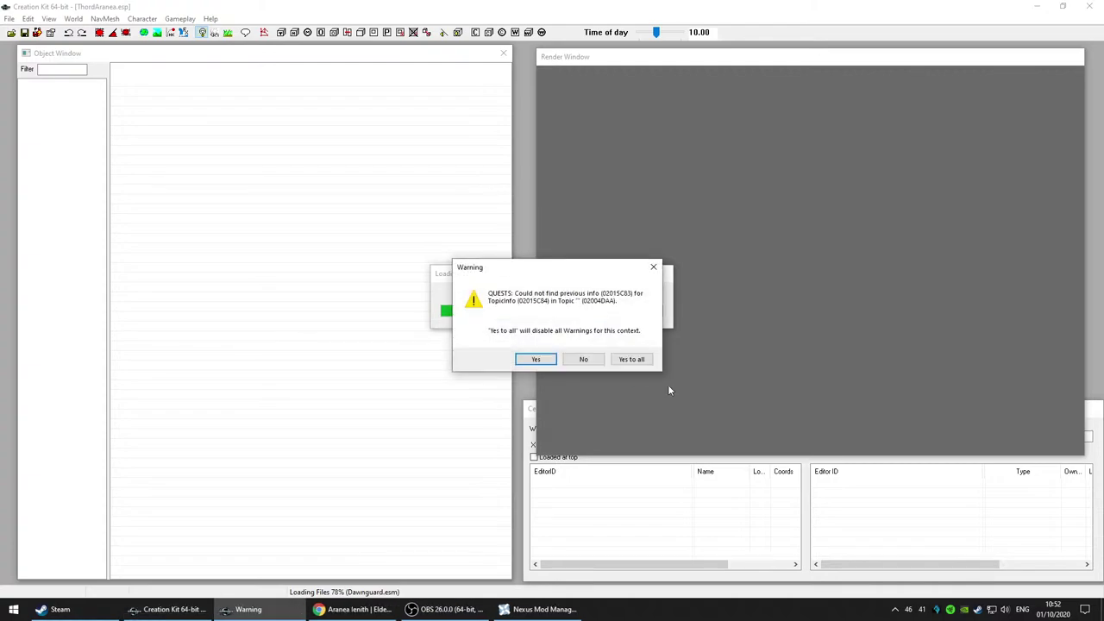
{"action": "left_click", "coordinate": [631, 359]}
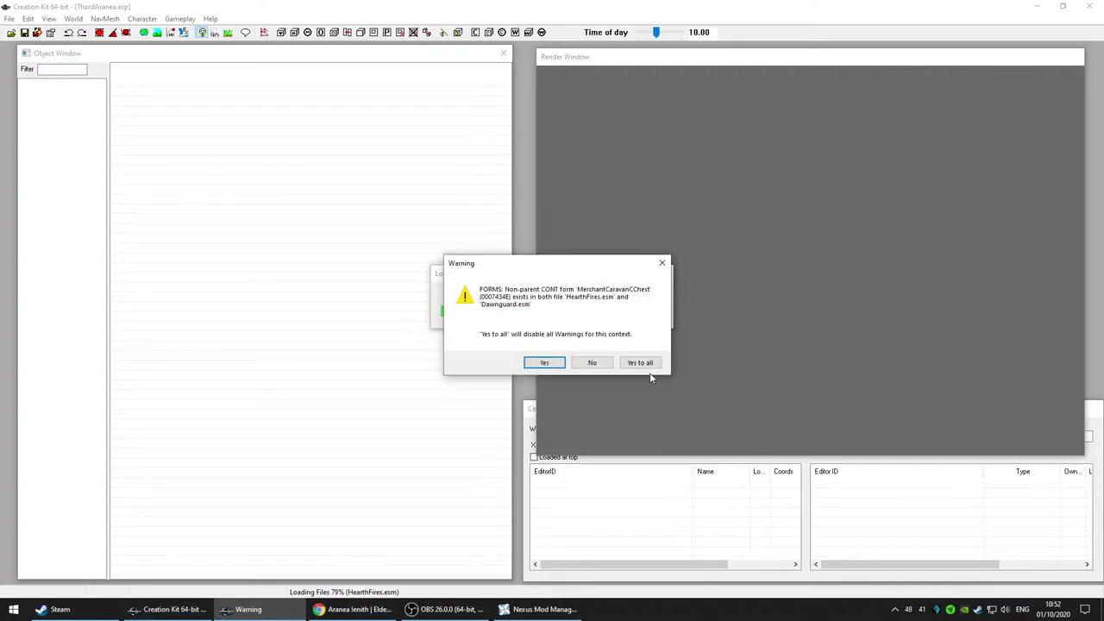
{"action": "left_click", "coordinate": [647, 366]}
{"action": "left_click", "coordinate": [638, 364]}
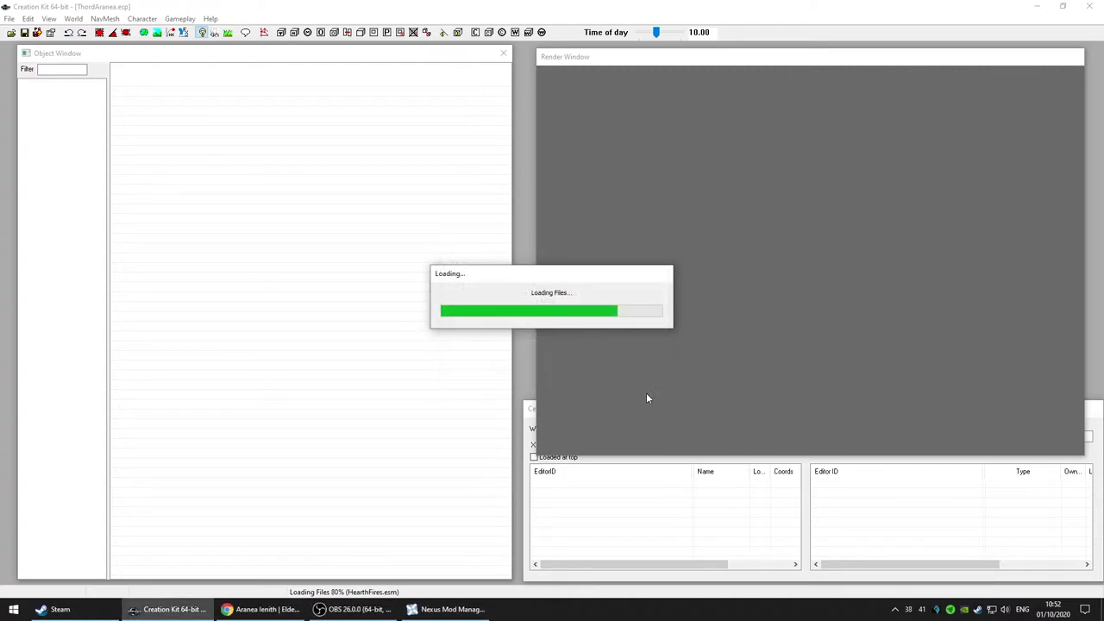
{"action": "left_click", "coordinate": [462, 614]}
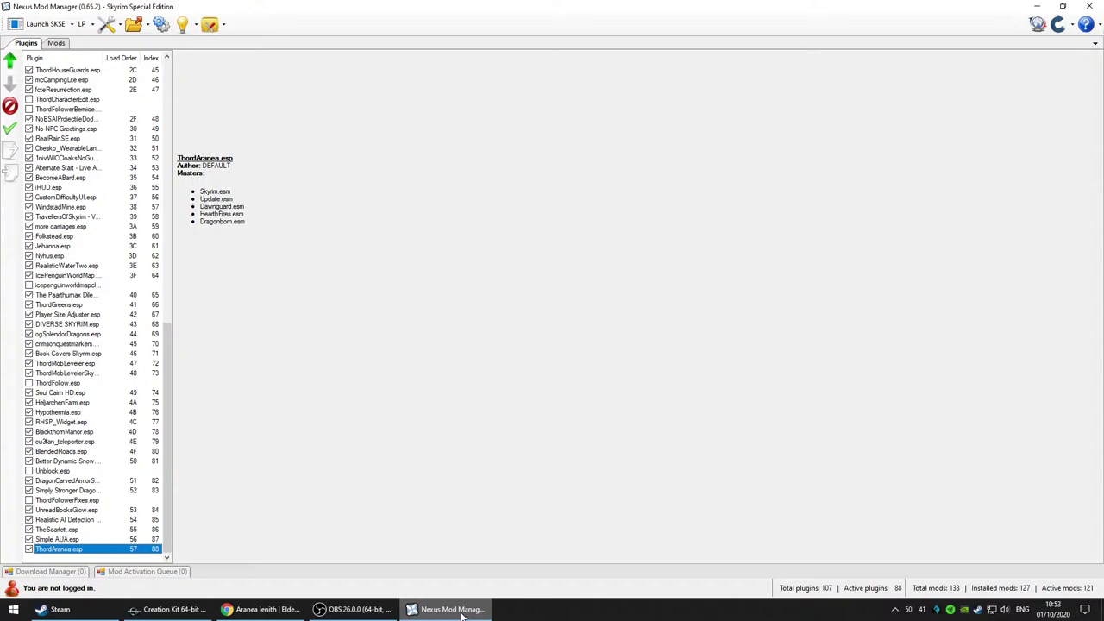
{"action": "left_click", "coordinate": [462, 611]}
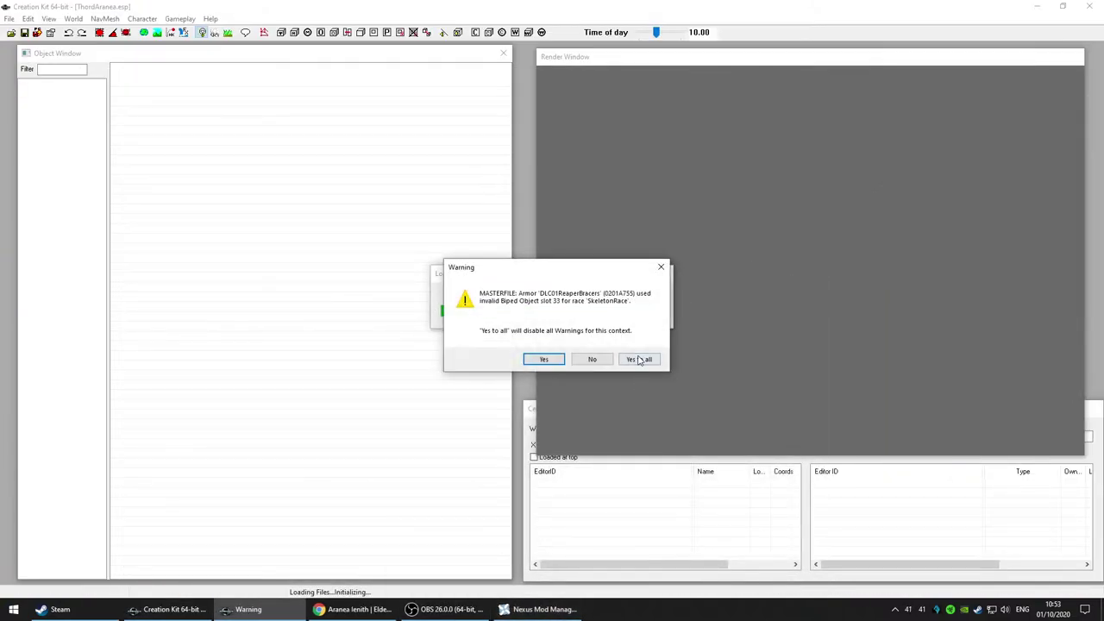
{"action": "left_click", "coordinate": [640, 360]}
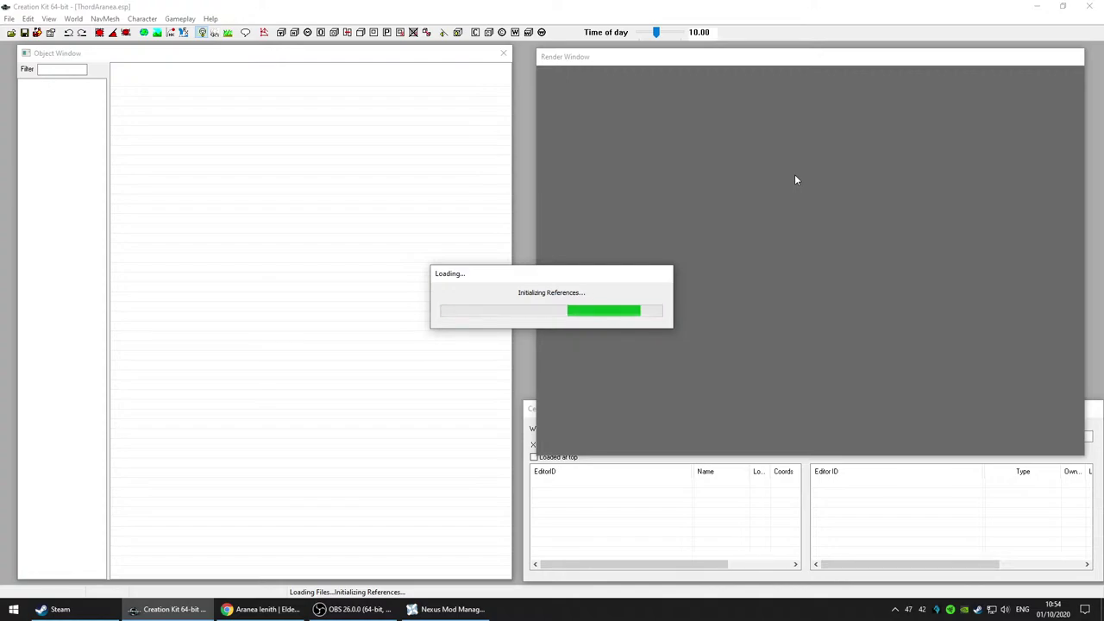
{"action": "left_click", "coordinate": [272, 611]}
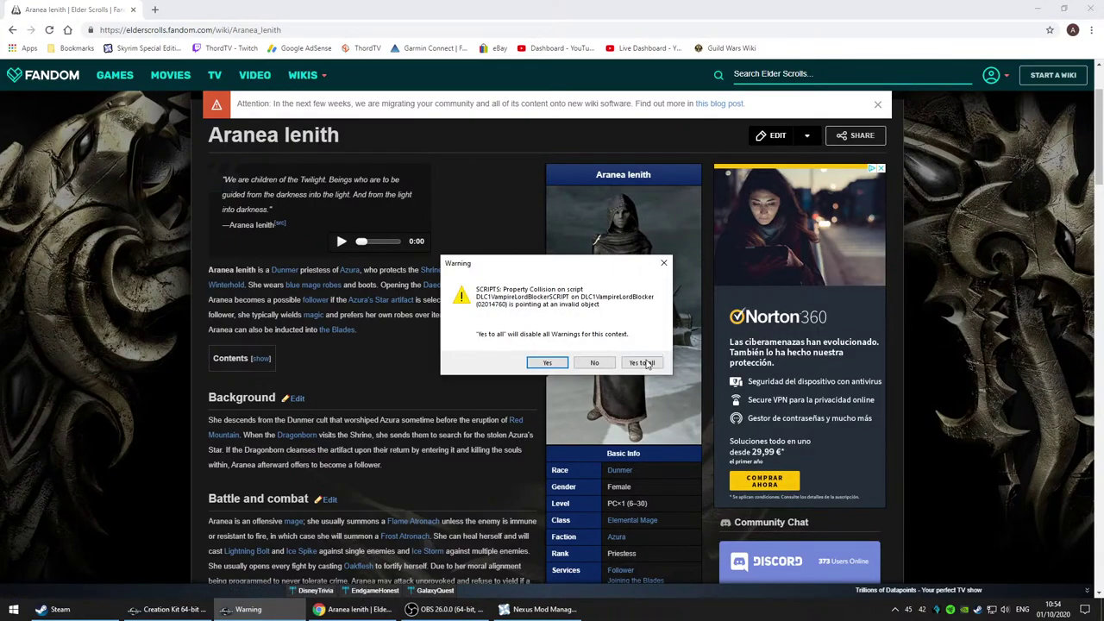
{"action": "left_click", "coordinate": [643, 363]}
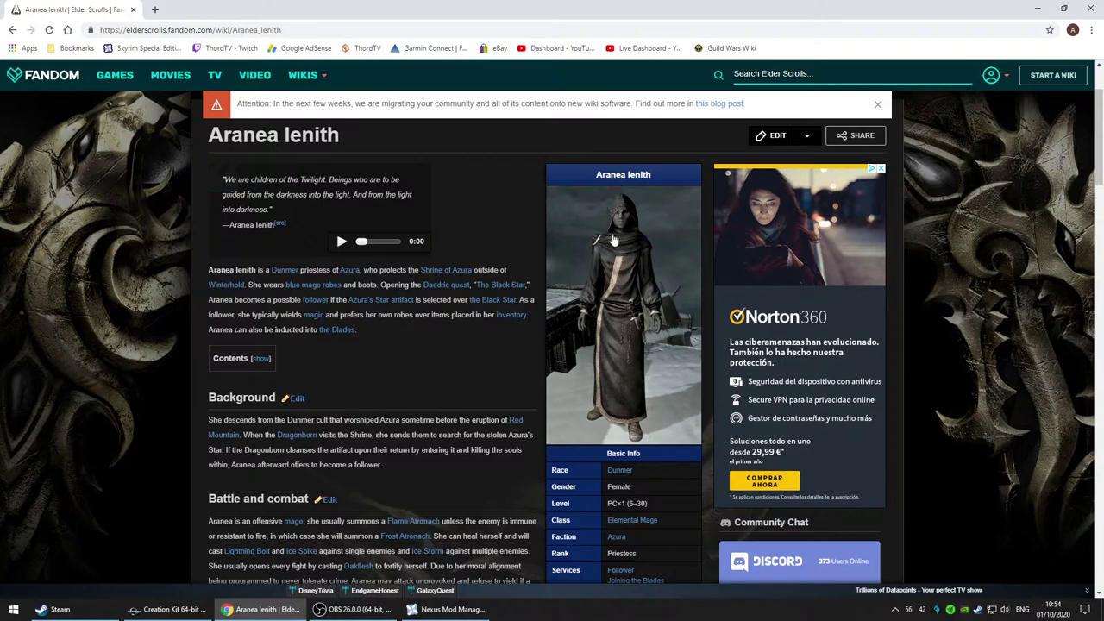
Step: Examine the Aranea Ienith wiki article, including her portrait and basic info, checking the plugin's loading progress in between
{"action": "scroll", "coordinate": [634, 279], "scroll_direction": "down", "scroll_amount": 3}
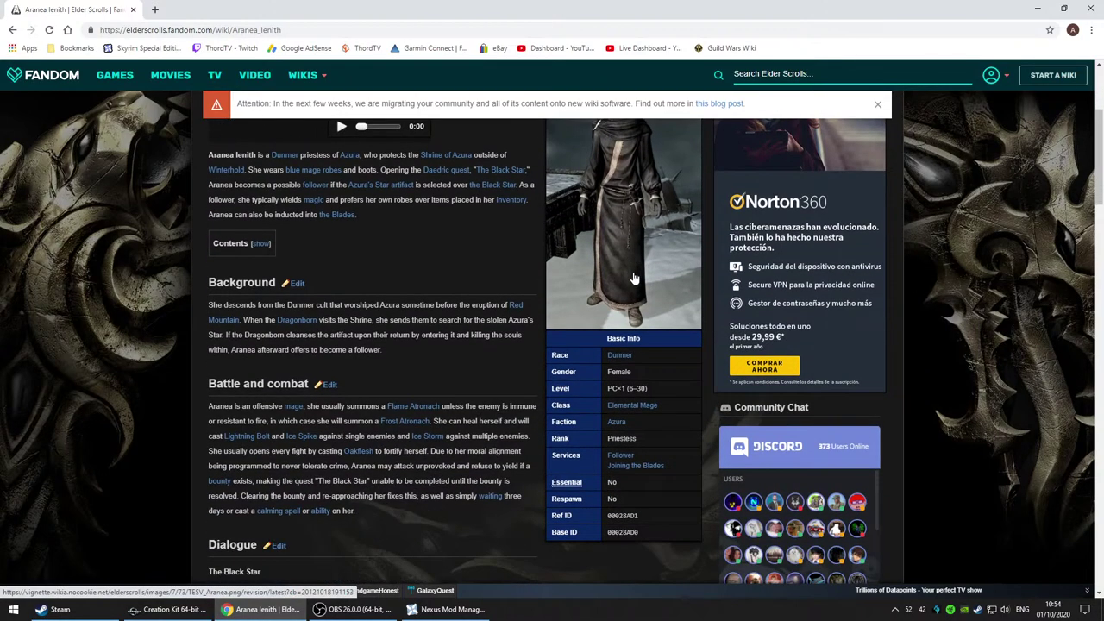
{"action": "scroll", "coordinate": [634, 279], "scroll_direction": "up", "scroll_amount": 3}
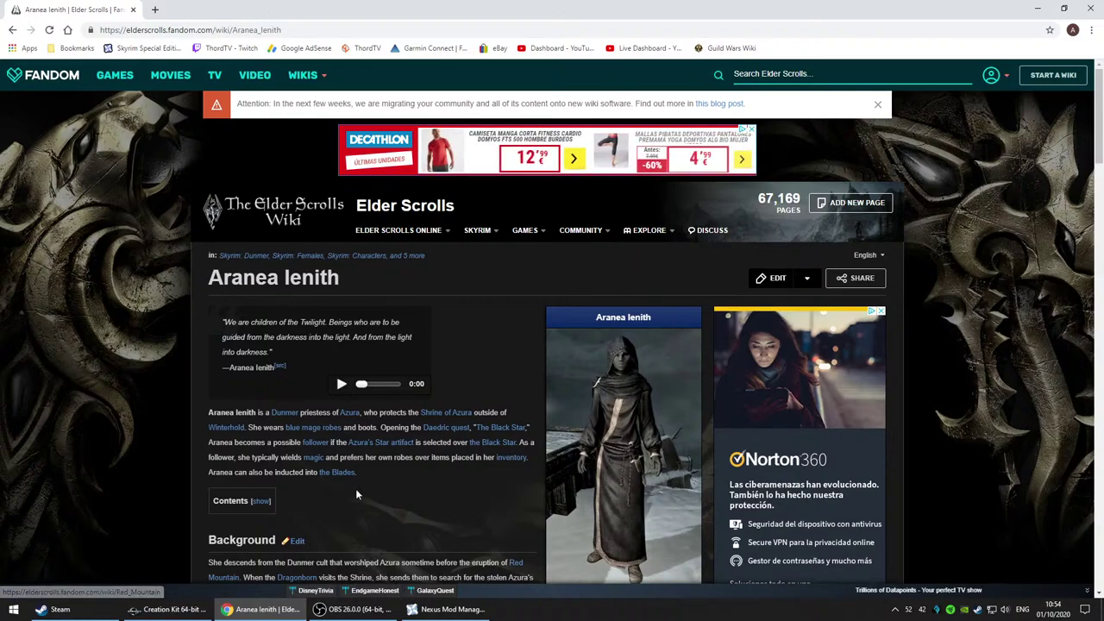
{"action": "left_click", "coordinate": [484, 612]}
{"action": "left_click", "coordinate": [483, 613]}
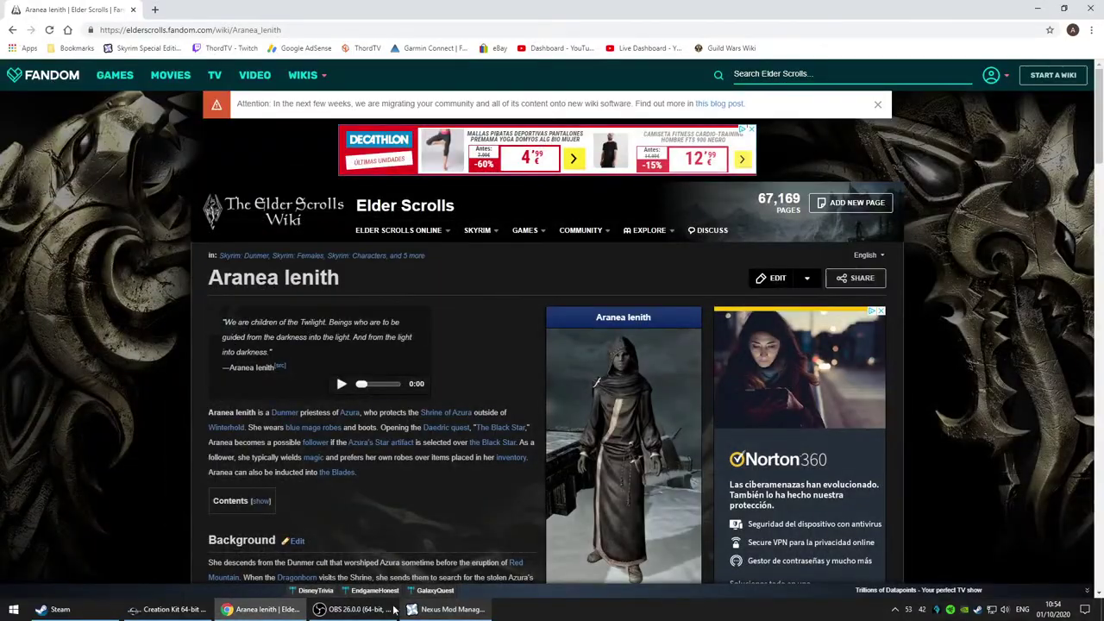
{"action": "left_click", "coordinate": [189, 613]}
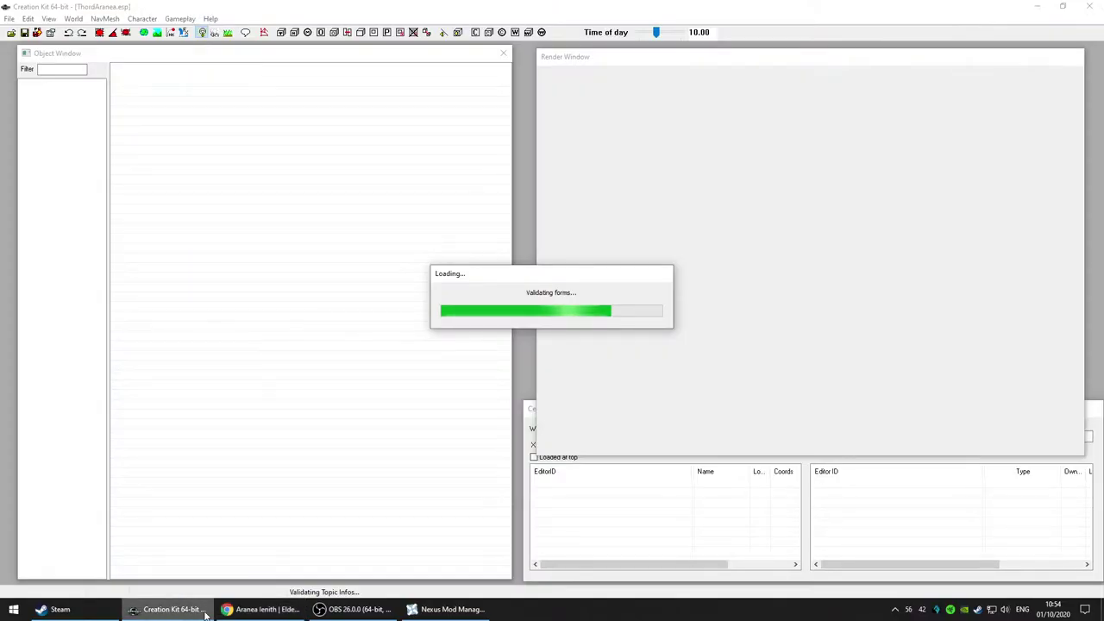
{"action": "left_click", "coordinate": [282, 609]}
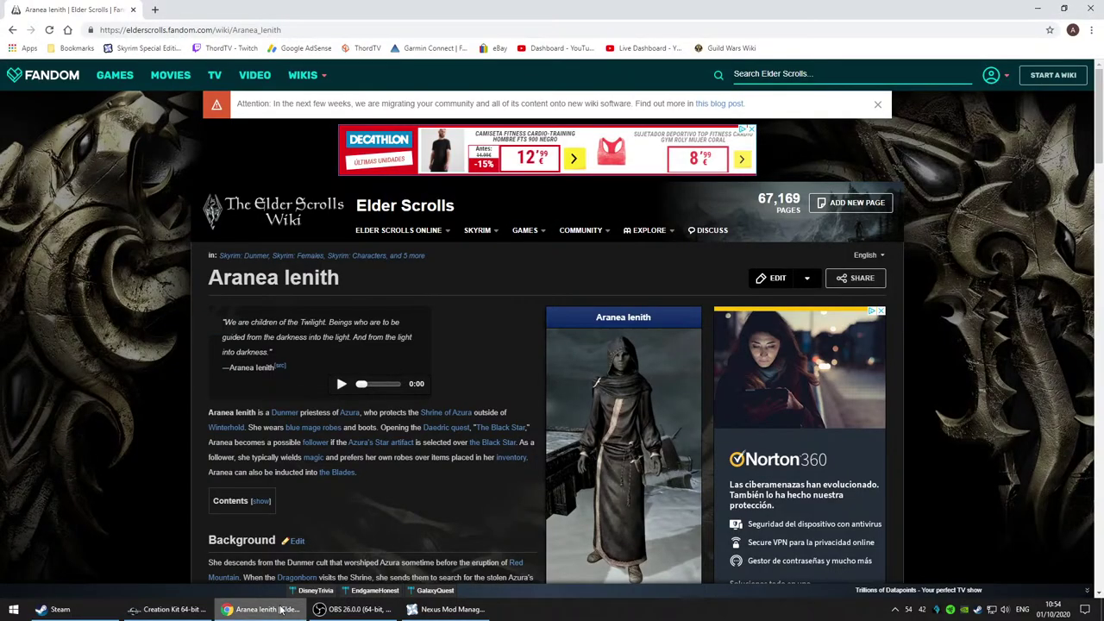
{"action": "scroll", "coordinate": [629, 441], "scroll_direction": "down", "scroll_amount": 2}
{"action": "scroll", "coordinate": [629, 441], "scroll_direction": "down", "scroll_amount": 1}
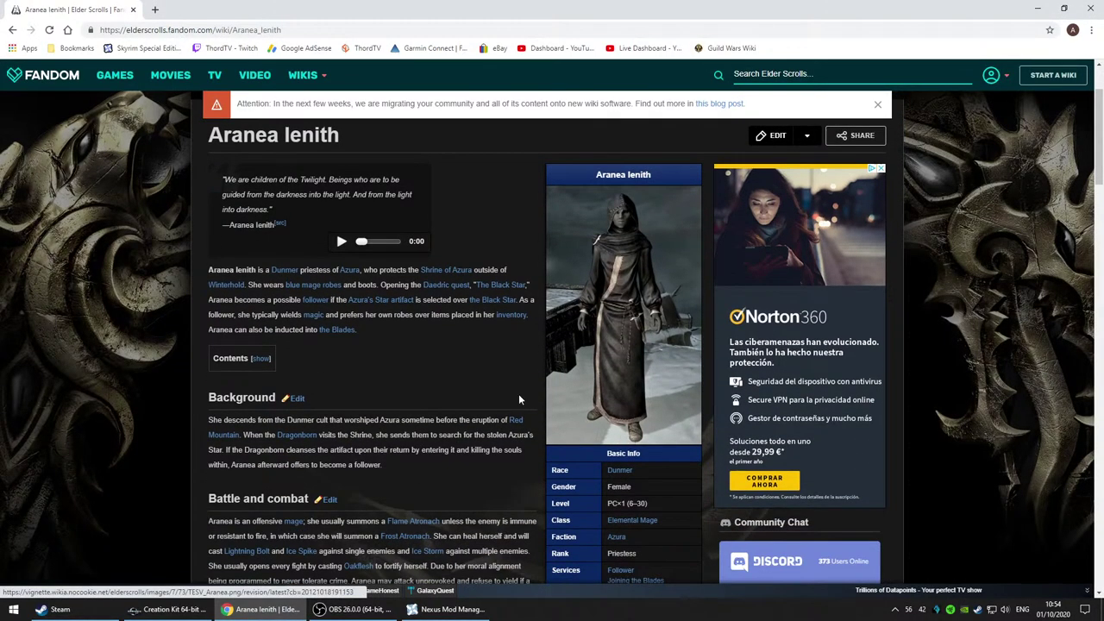
{"action": "scroll", "coordinate": [518, 394], "scroll_direction": "up", "scroll_amount": 1}
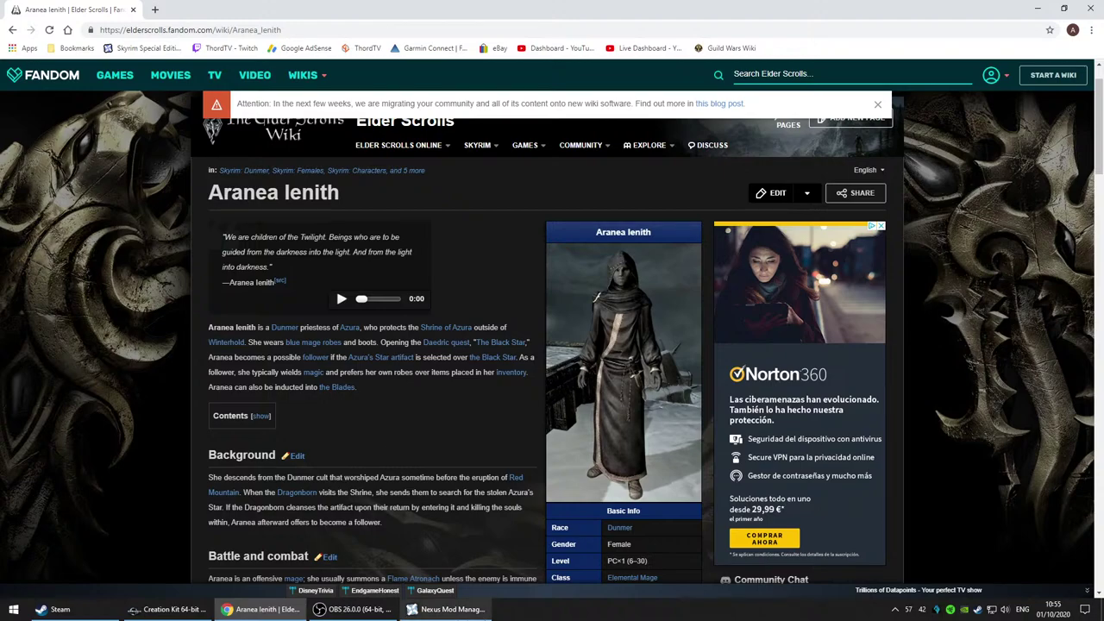
Step: Return to Creation Kit and accept the dialogue voice-type warnings, suppressing any further ones, to finish loading the plugin
{"action": "left_click", "coordinate": [169, 609]}
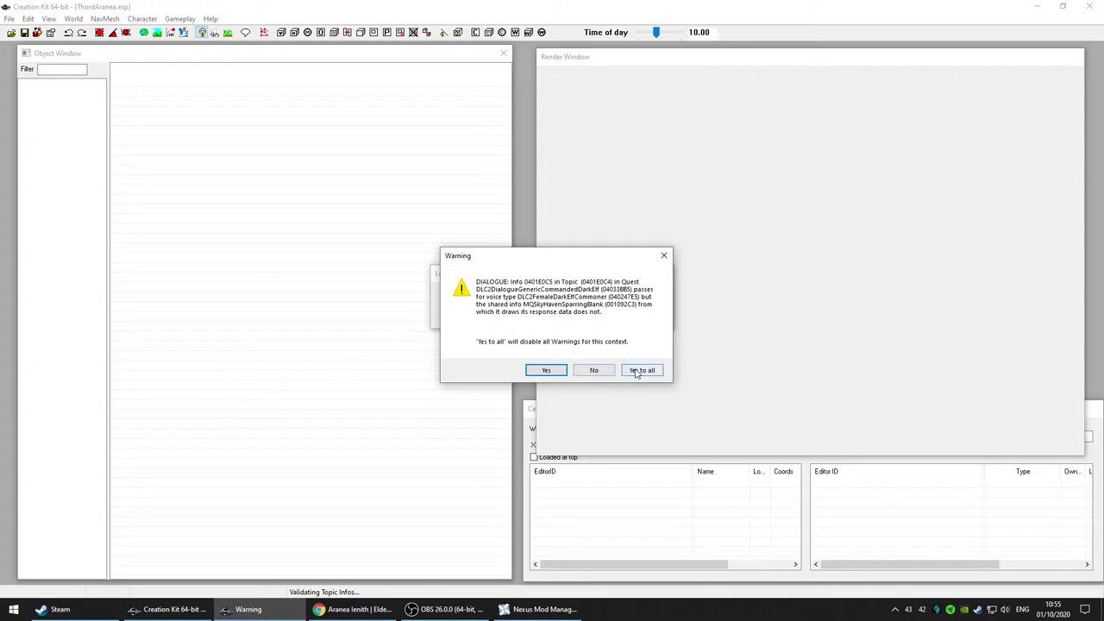
{"action": "key", "text": "Return"}
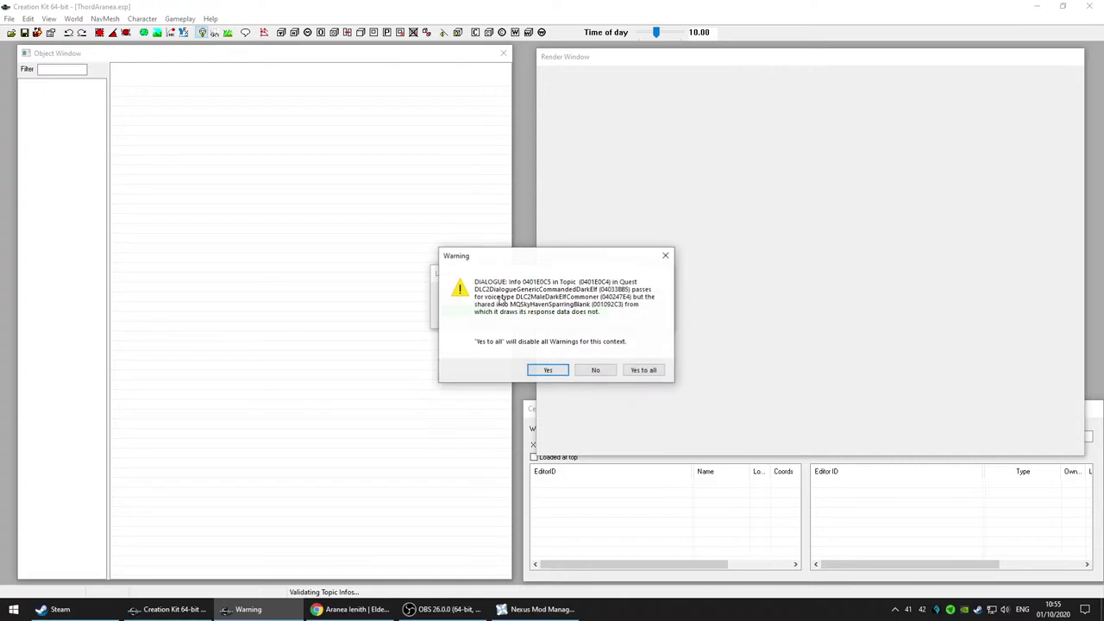
{"action": "left_click", "coordinate": [548, 371]}
{"action": "left_click", "coordinate": [644, 371]}
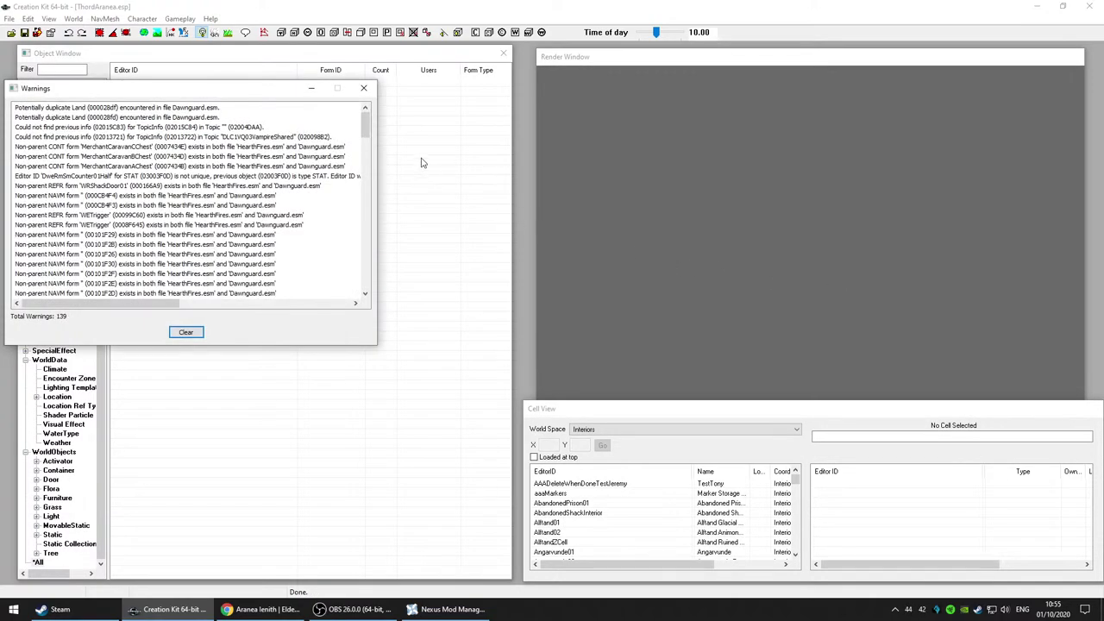
Step: Review the accumulated warnings down to the end of the list, clear them and close the Warnings window
{"action": "left_click_drag", "start_coordinate": [367, 128], "coordinate": [365, 301]}
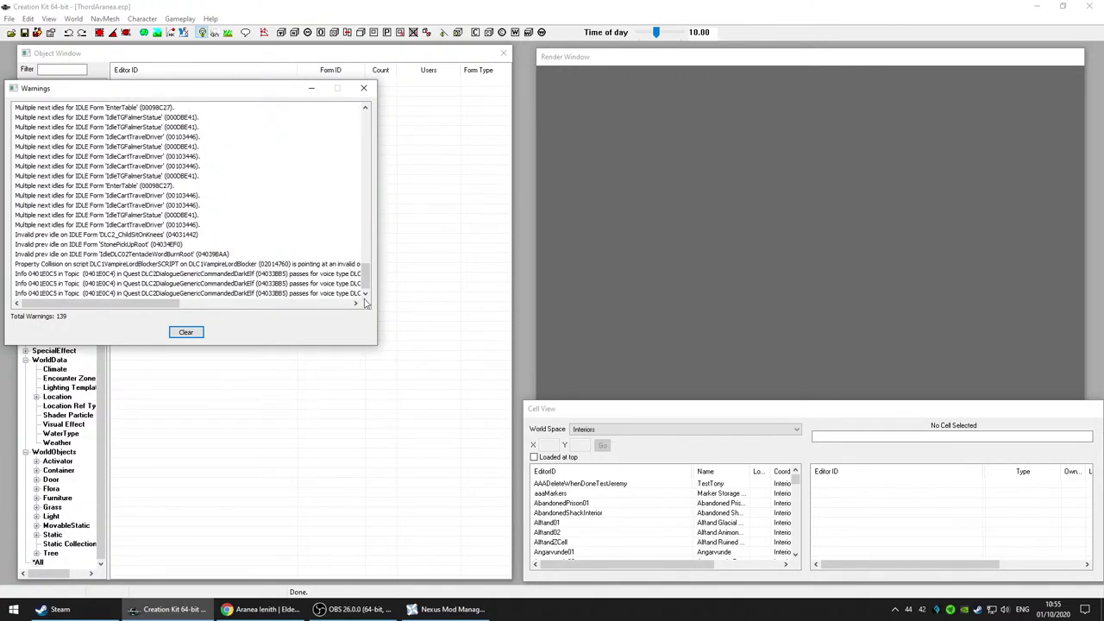
{"action": "left_click", "coordinate": [135, 213]}
{"action": "left_click", "coordinate": [125, 188]}
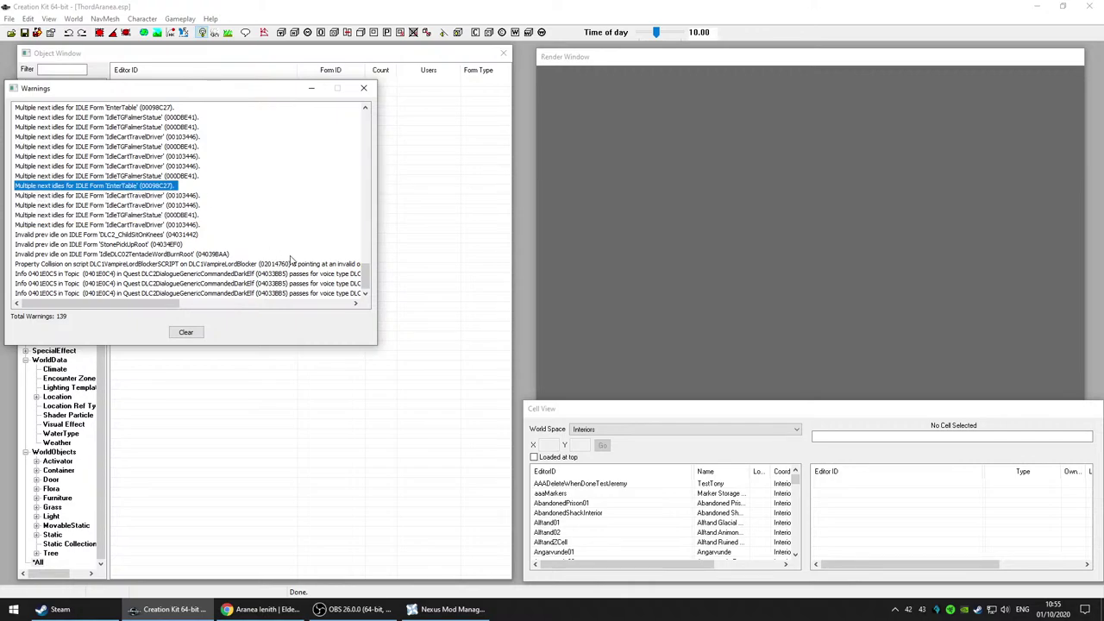
{"action": "left_click", "coordinate": [186, 332]}
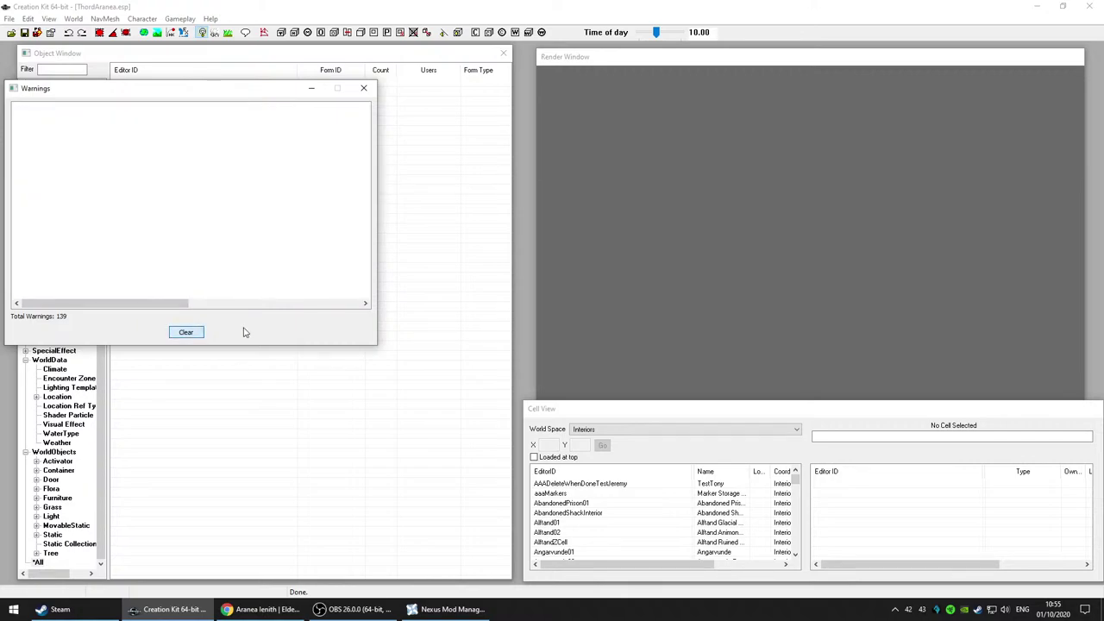
{"action": "left_click", "coordinate": [364, 90]}
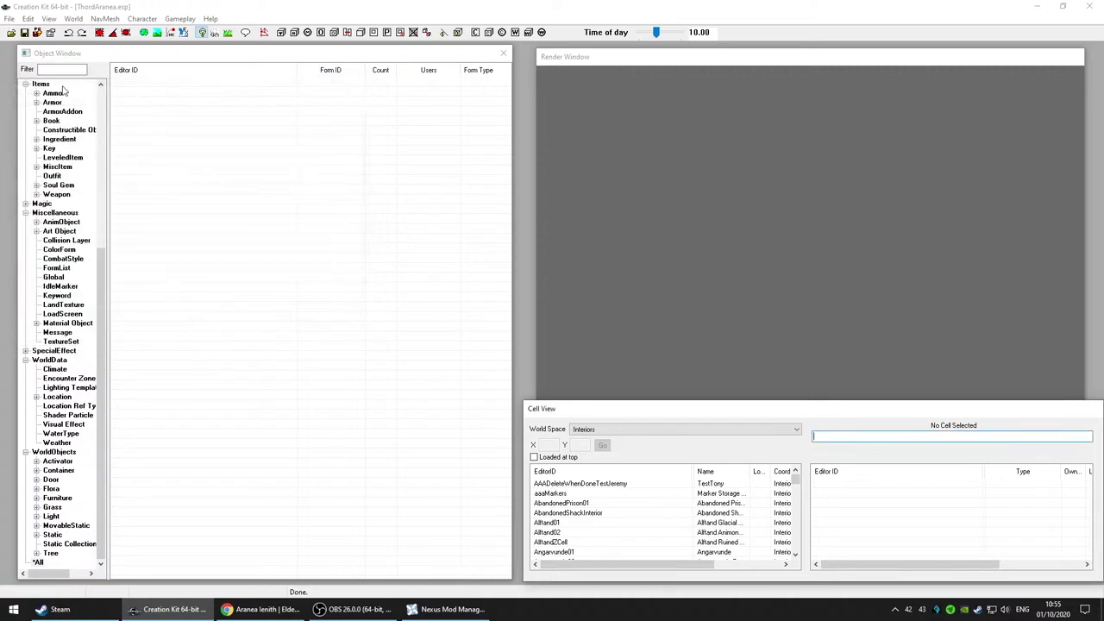
Step: Widen the category tree in the Object Window and filter all objects by "area"
{"action": "left_click", "coordinate": [110, 412]}
{"action": "left_click_drag", "start_coordinate": [111, 405], "coordinate": [145, 403]}
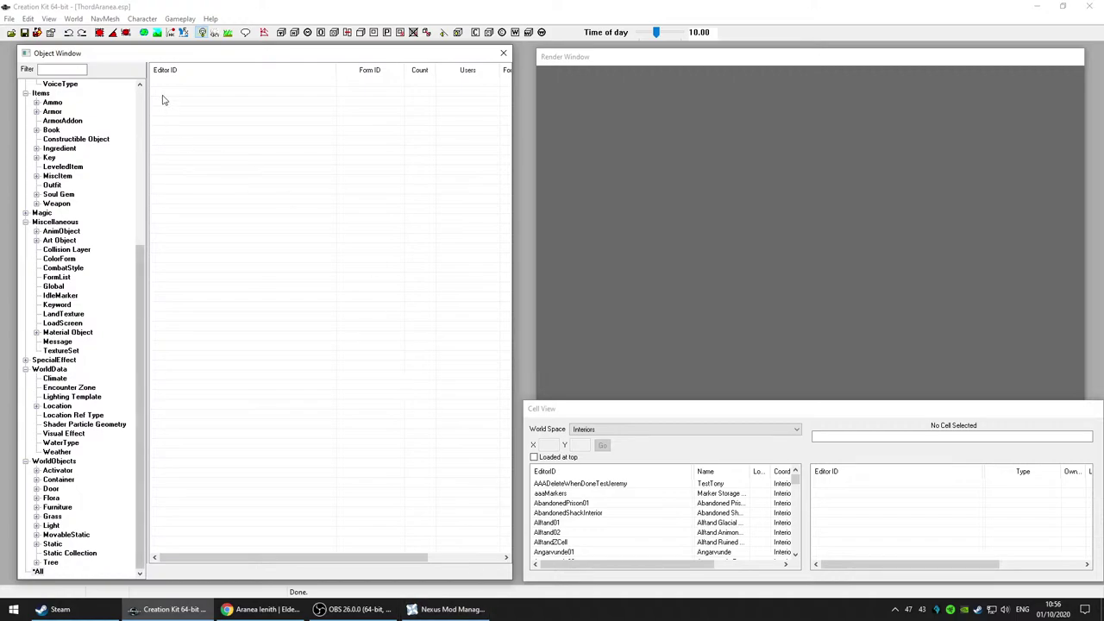
{"action": "left_click", "coordinate": [81, 69]}
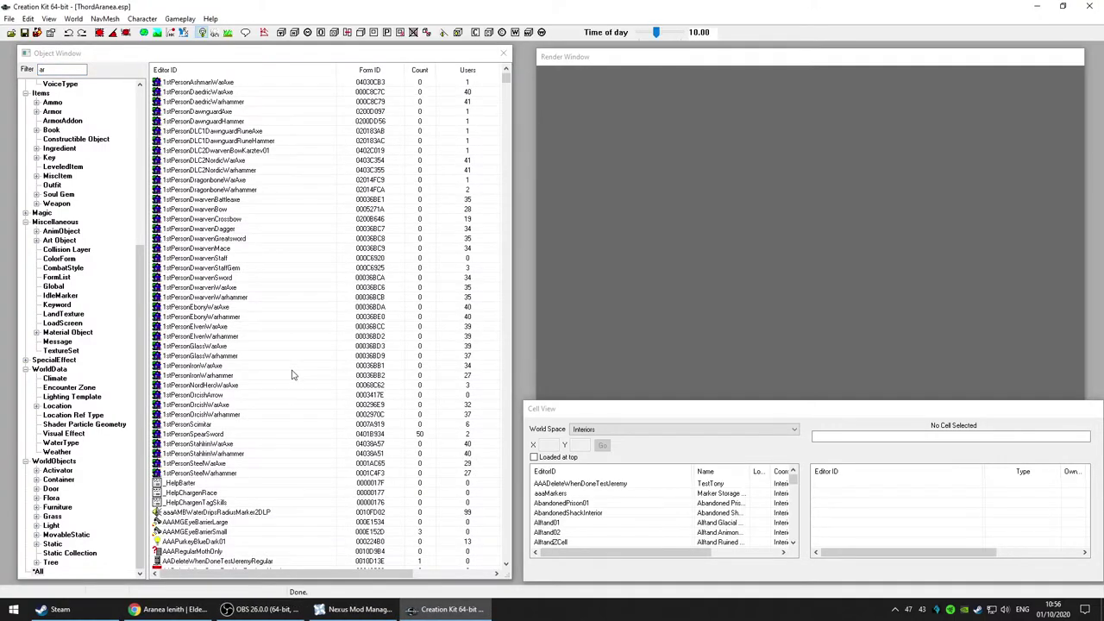
{"action": "left_click", "coordinate": [64, 69]}
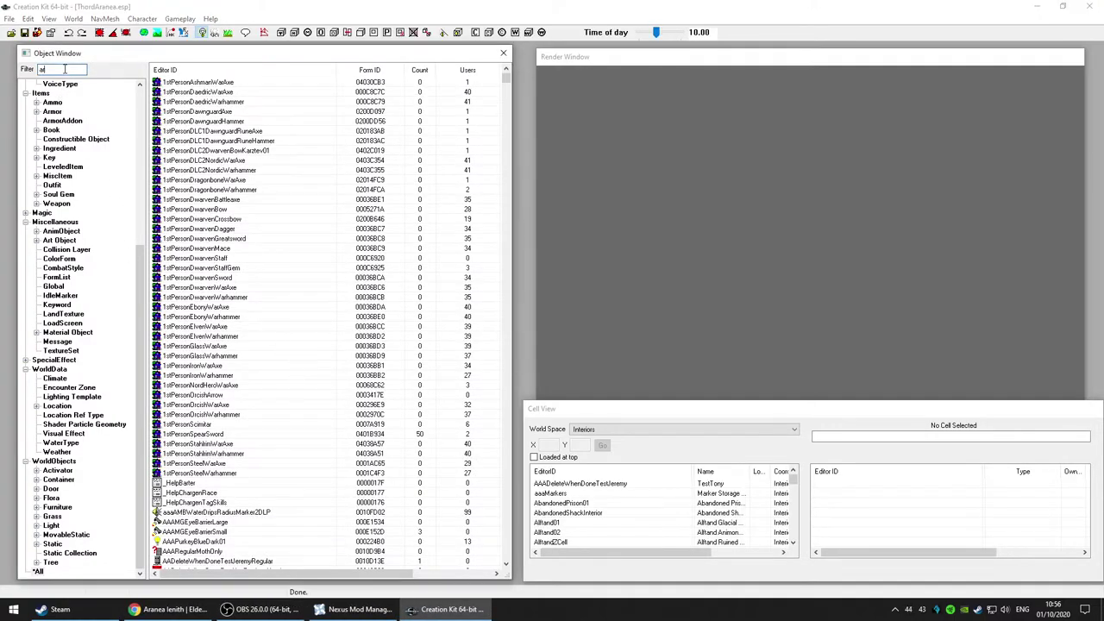
{"action": "type", "text": "area"}
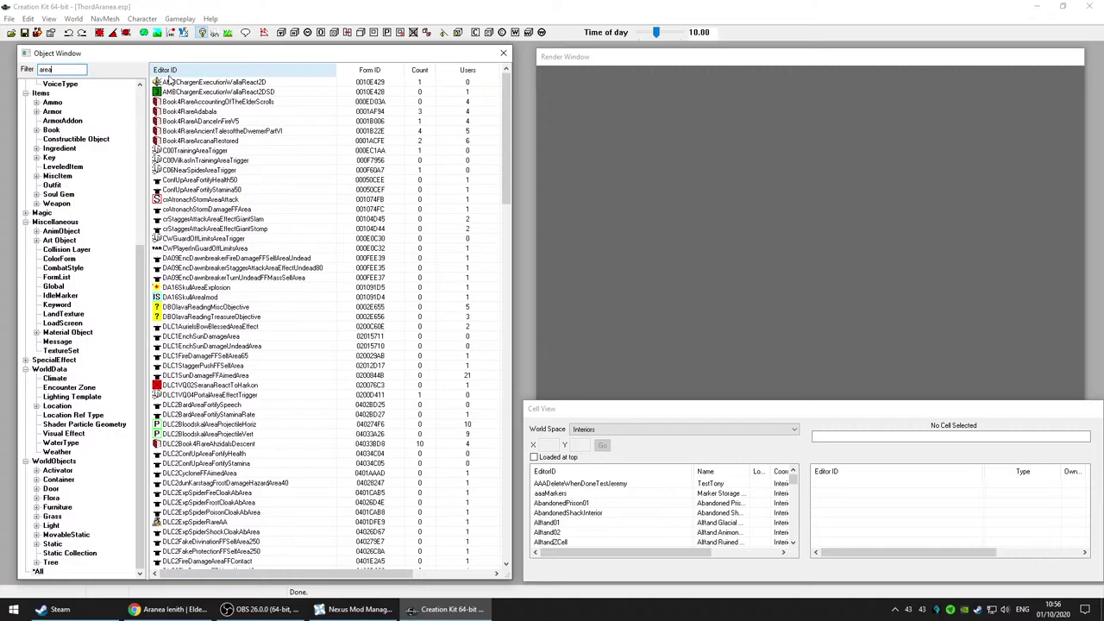
Step: Sort the filtered objects by form type and look through the list for Aranea's actor entry
{"action": "left_click_drag", "start_coordinate": [139, 406], "coordinate": [140, 250]}
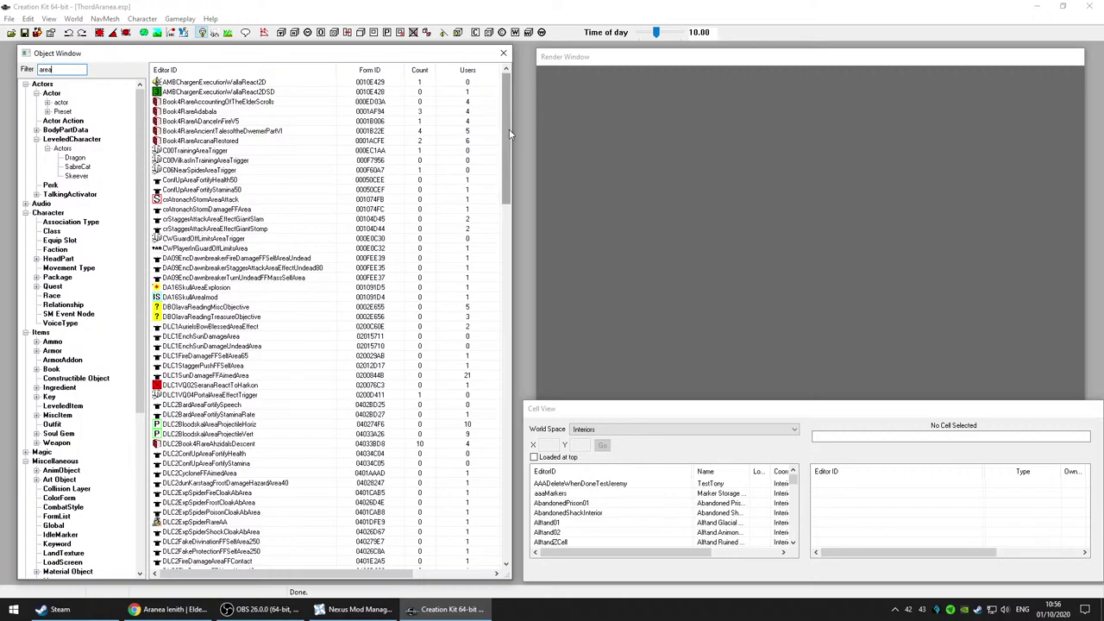
{"action": "left_click_drag", "start_coordinate": [395, 575], "coordinate": [291, 577]}
{"action": "left_click", "coordinate": [421, 70]}
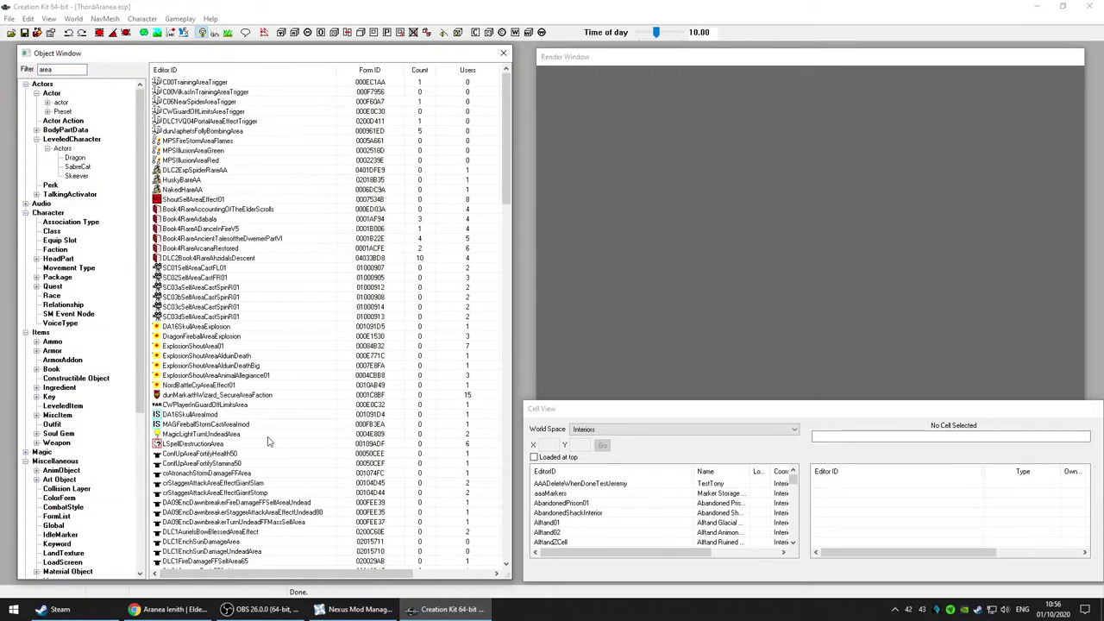
{"action": "scroll", "coordinate": [267, 438], "scroll_direction": "down", "scroll_amount": 12}
{"action": "scroll", "coordinate": [267, 438], "scroll_direction": "down", "scroll_amount": 5}
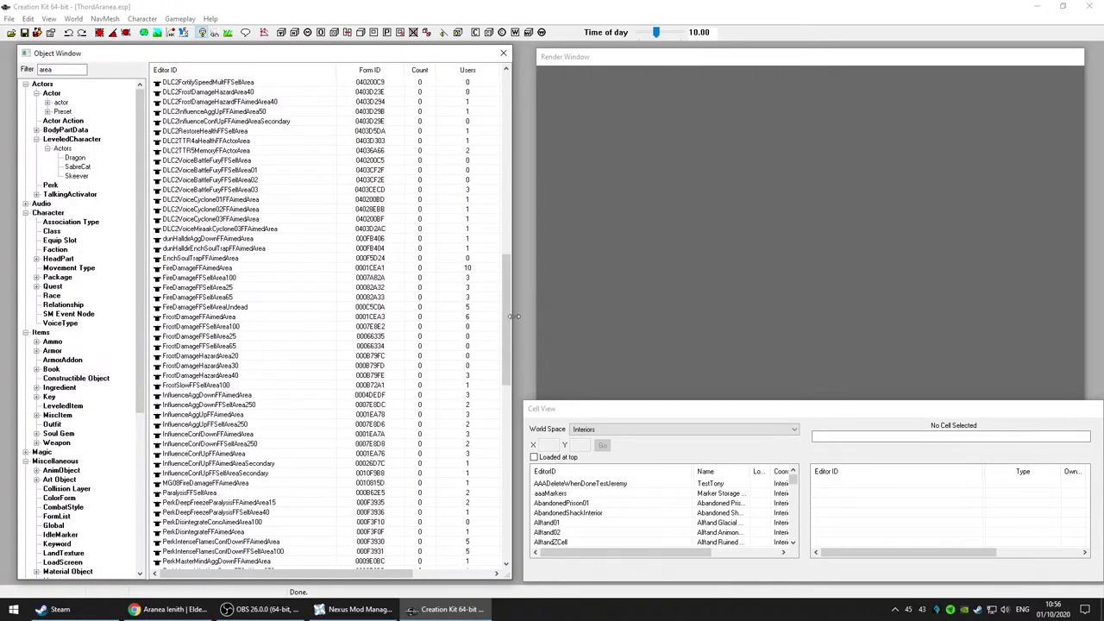
{"action": "left_click_drag", "start_coordinate": [506, 259], "coordinate": [516, 136]}
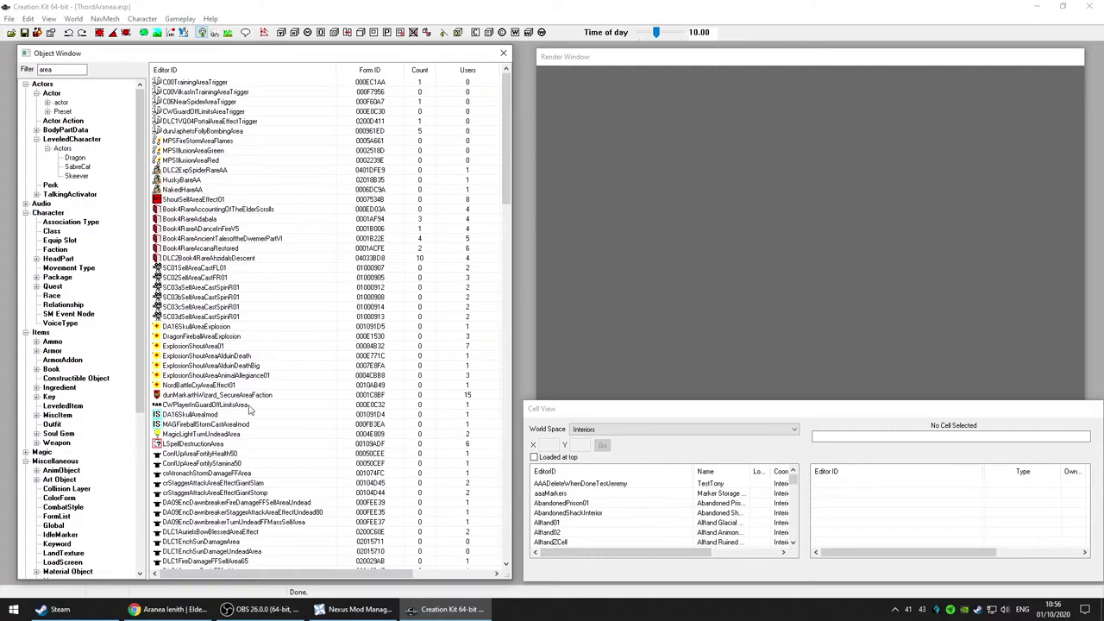
Step: Switch to the Aranea Ienith wiki page in Chrome and check her basic info, highlighting the Ref ID value
{"action": "left_click", "coordinate": [166, 609]}
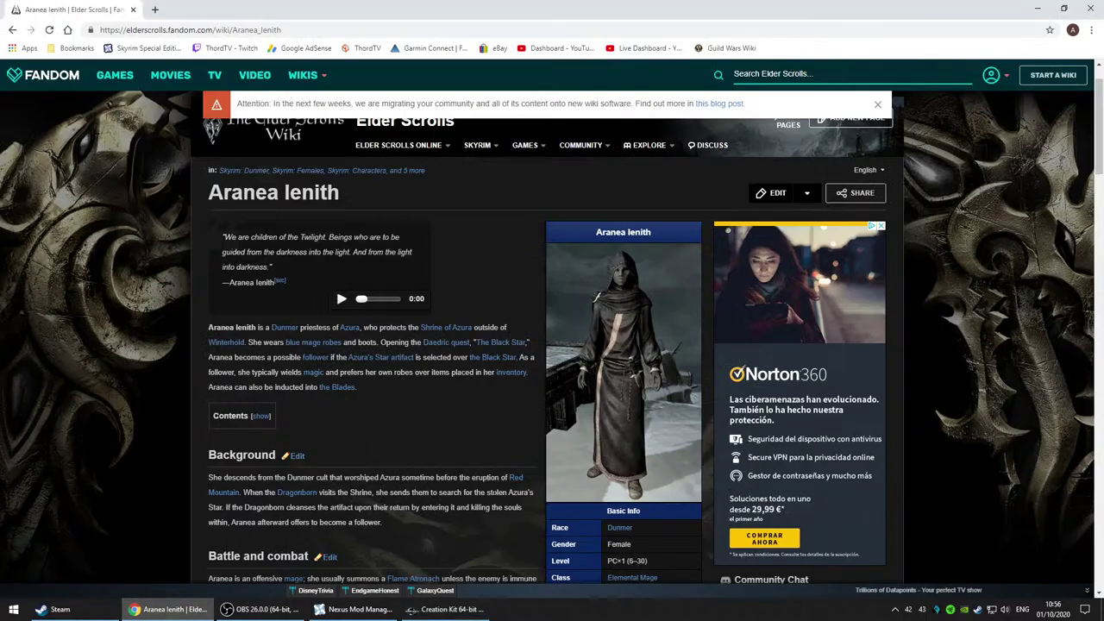
{"action": "scroll", "coordinate": [794, 477], "scroll_direction": "down", "scroll_amount": 3}
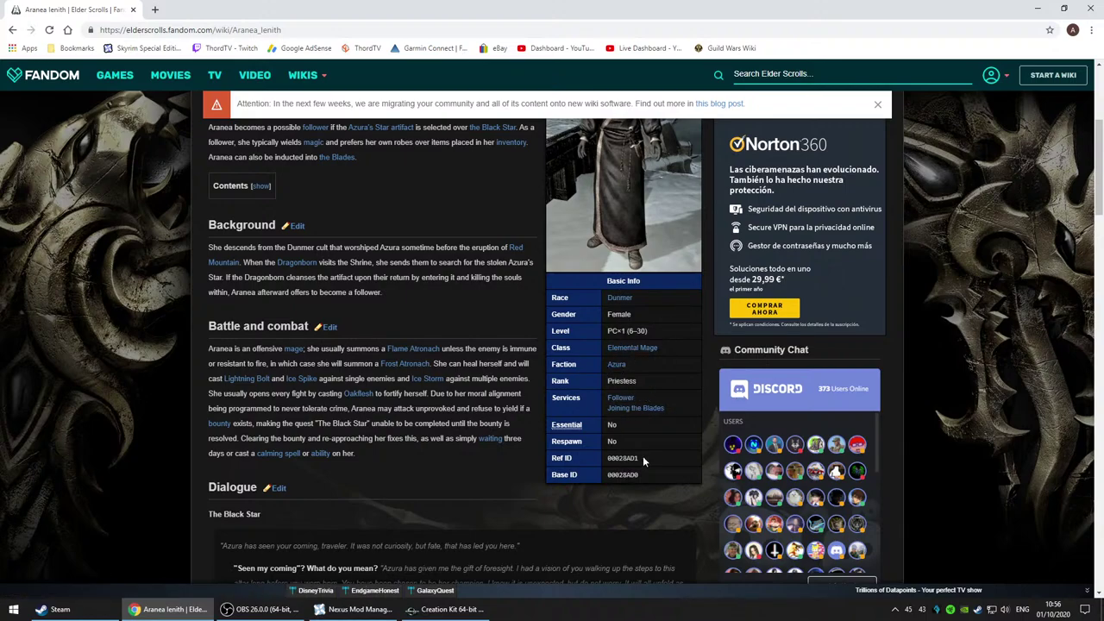
{"action": "left_click_drag", "start_coordinate": [642, 457], "coordinate": [604, 459]}
{"action": "scroll", "coordinate": [511, 499], "scroll_direction": "down", "scroll_amount": 4}
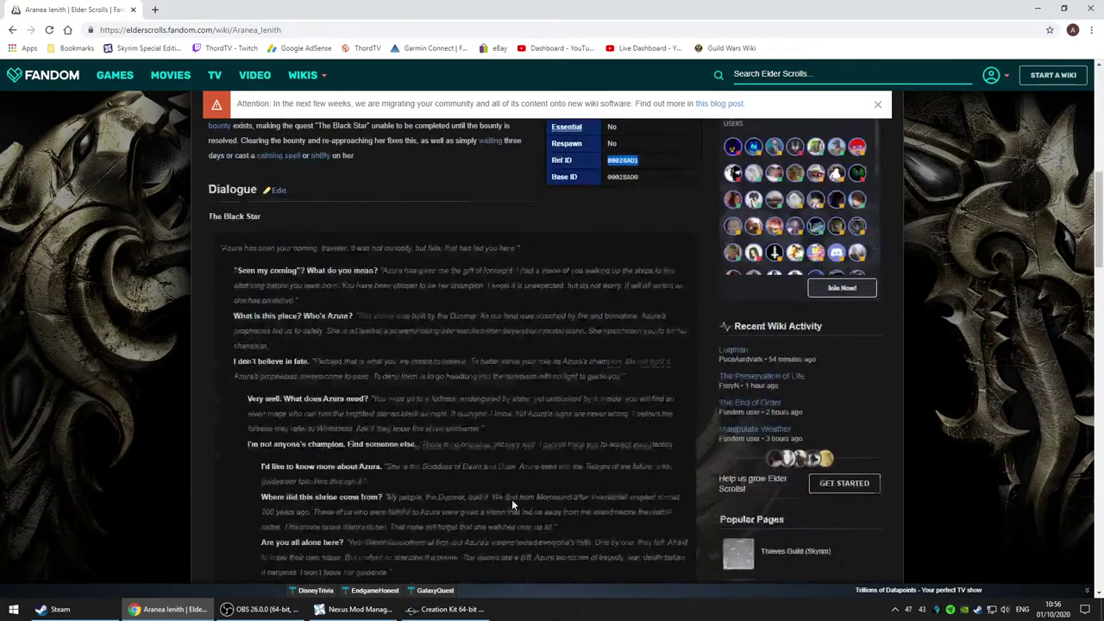
{"action": "scroll", "coordinate": [512, 498], "scroll_direction": "up", "scroll_amount": 4}
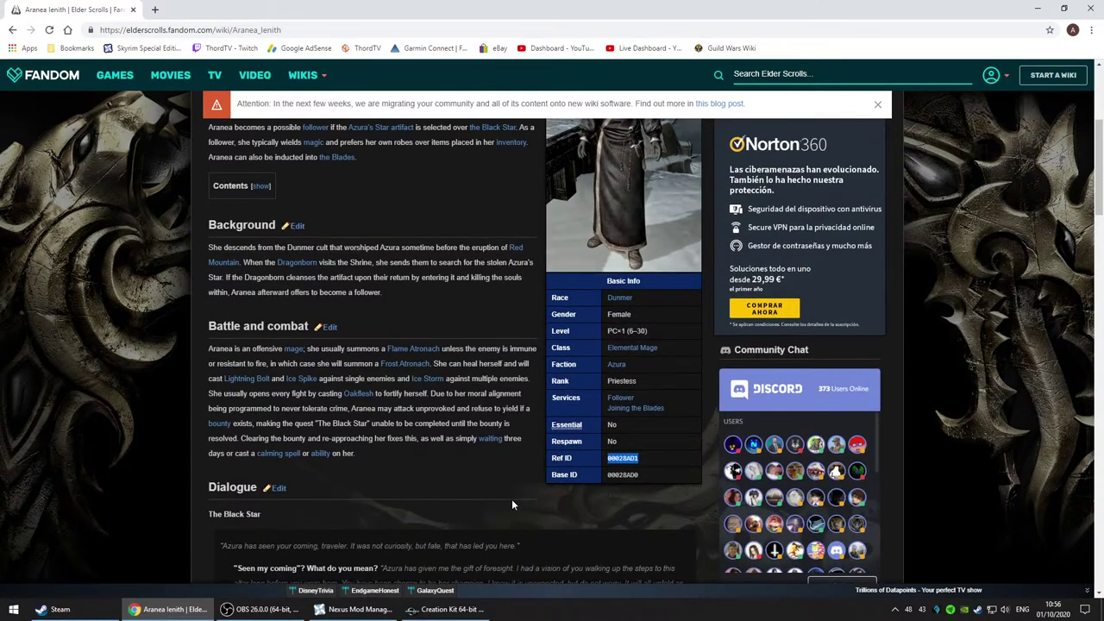
{"action": "scroll", "coordinate": [512, 499], "scroll_direction": "up", "scroll_amount": 2}
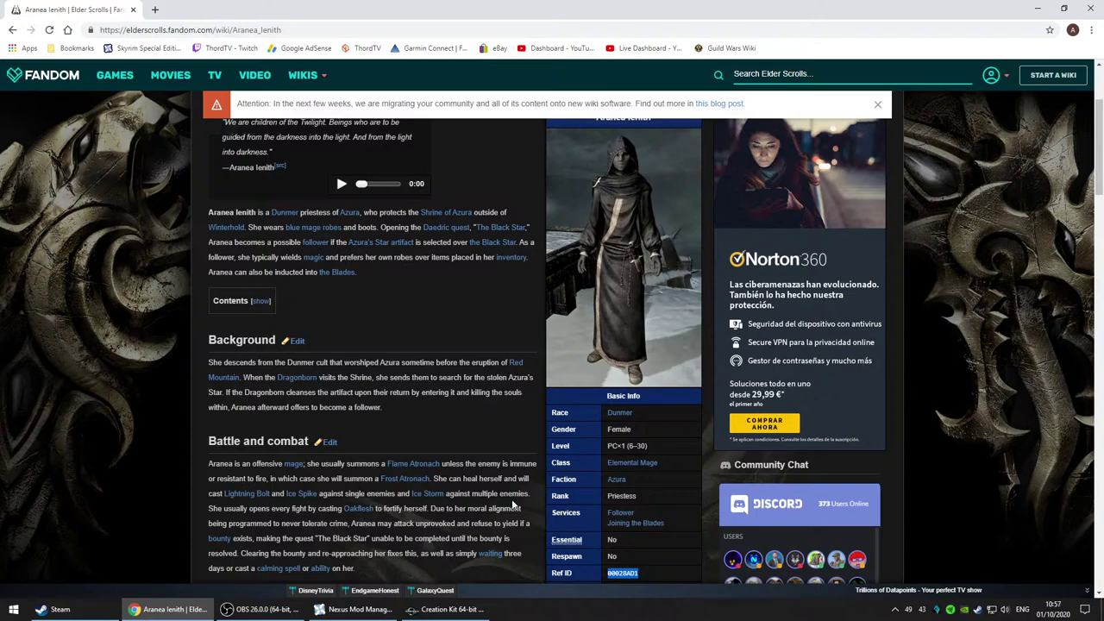
{"action": "scroll", "coordinate": [514, 505], "scroll_direction": "down", "scroll_amount": 1}
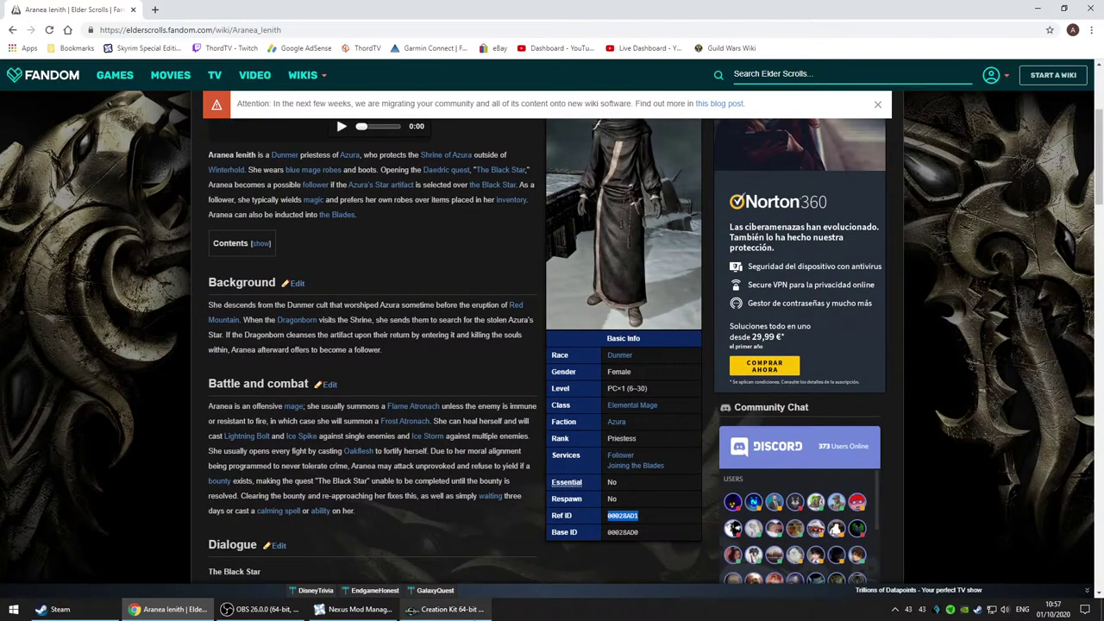
Step: Return to Creation Kit, replace the object filter with "azura" and toggle the sort order by form type
{"action": "left_click", "coordinate": [447, 609]}
{"action": "left_click_drag", "start_coordinate": [65, 69], "coordinate": [25, 72]}
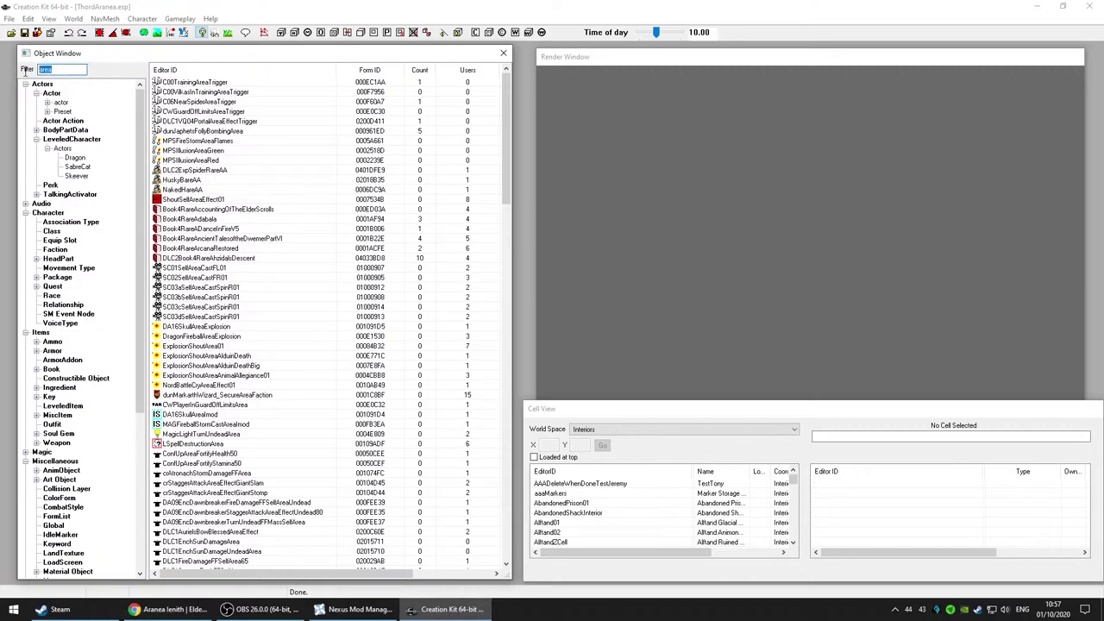
{"action": "type", "text": "a"}
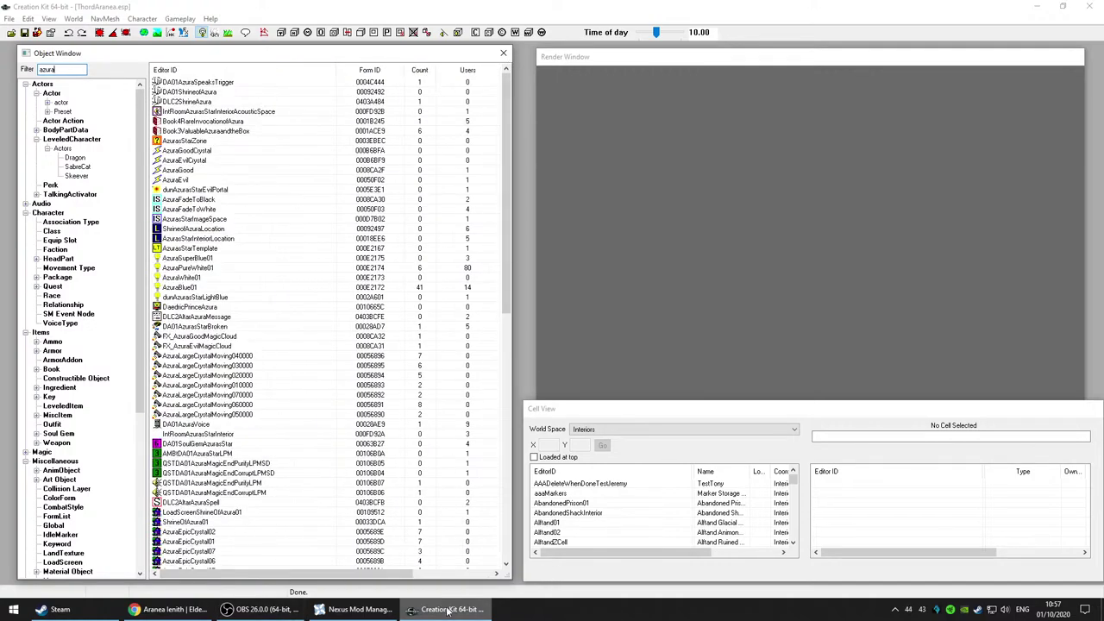
{"action": "left_click", "coordinate": [474, 574]}
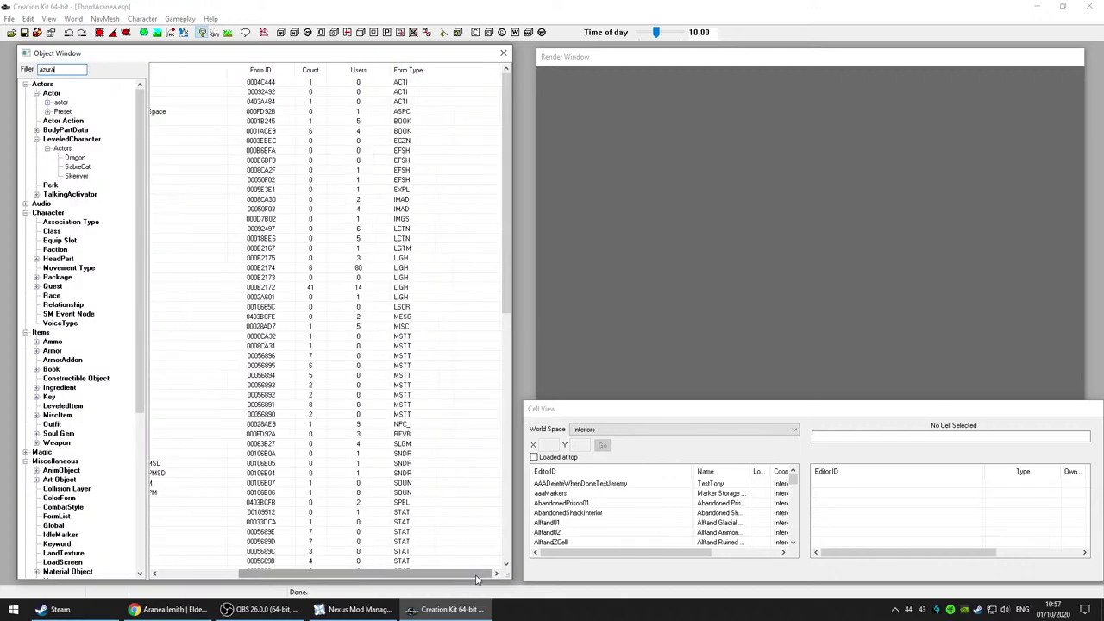
{"action": "left_click", "coordinate": [425, 69]}
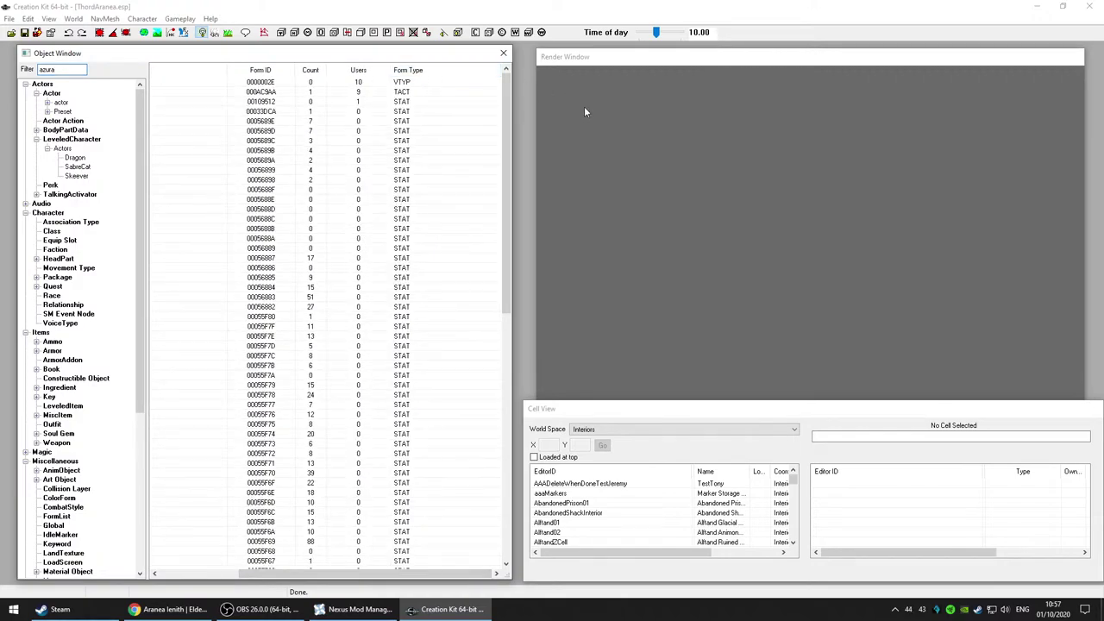
{"action": "left_click", "coordinate": [440, 69]}
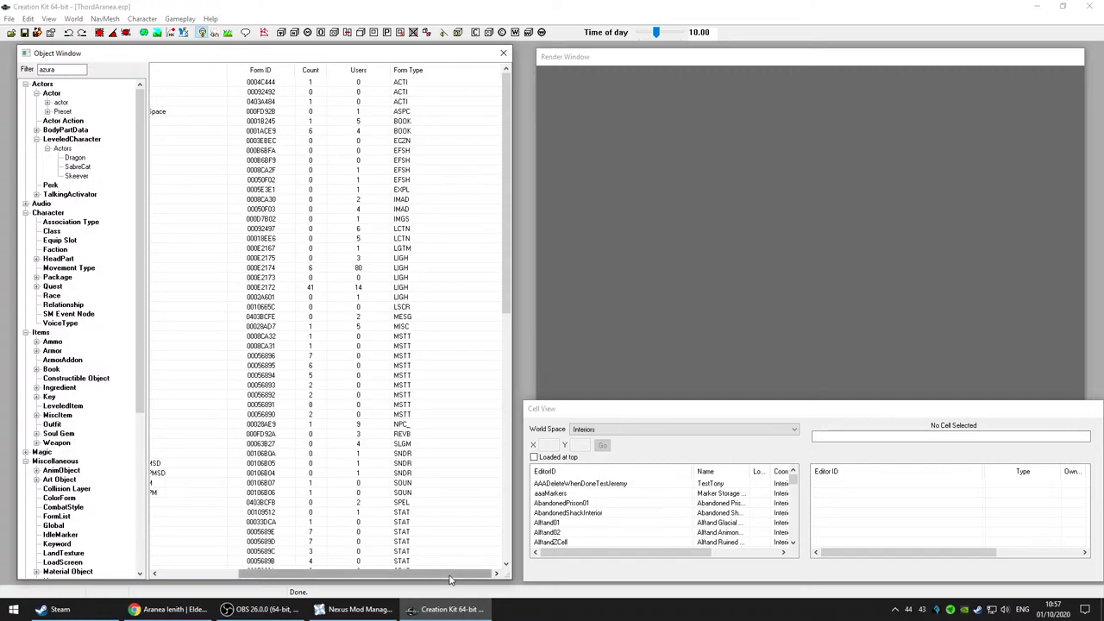
{"action": "left_click_drag", "start_coordinate": [450, 580], "coordinate": [281, 578]}
Step: Check the first azura entries, opening the Book3ValuableAzuraandtheBox record and closing it without changes
{"action": "left_click", "coordinate": [213, 83]}
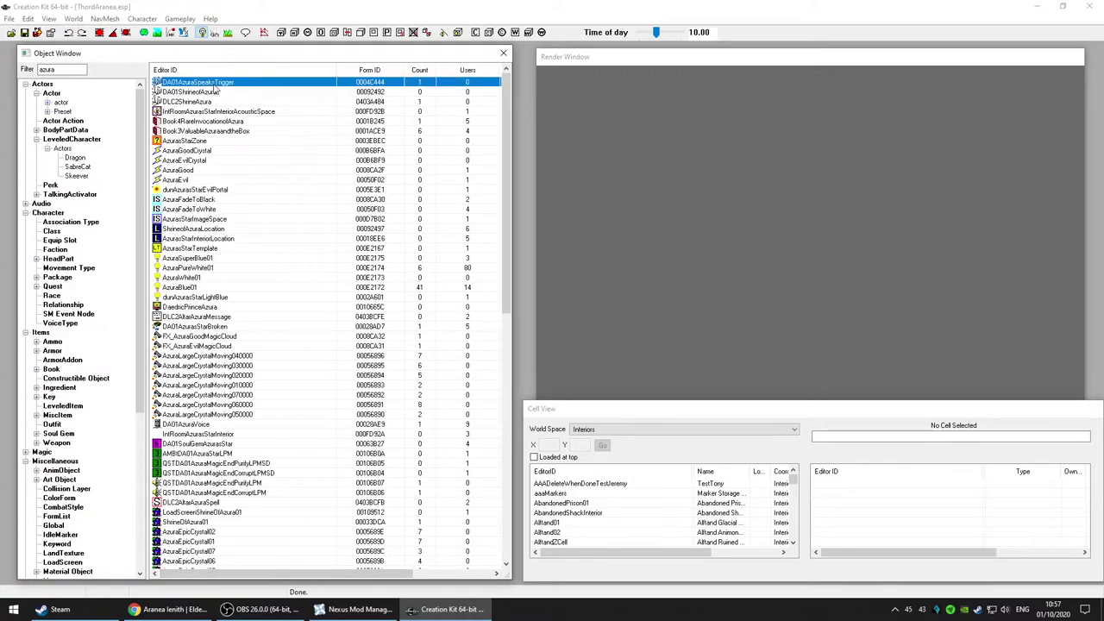
{"action": "left_click", "coordinate": [250, 102]}
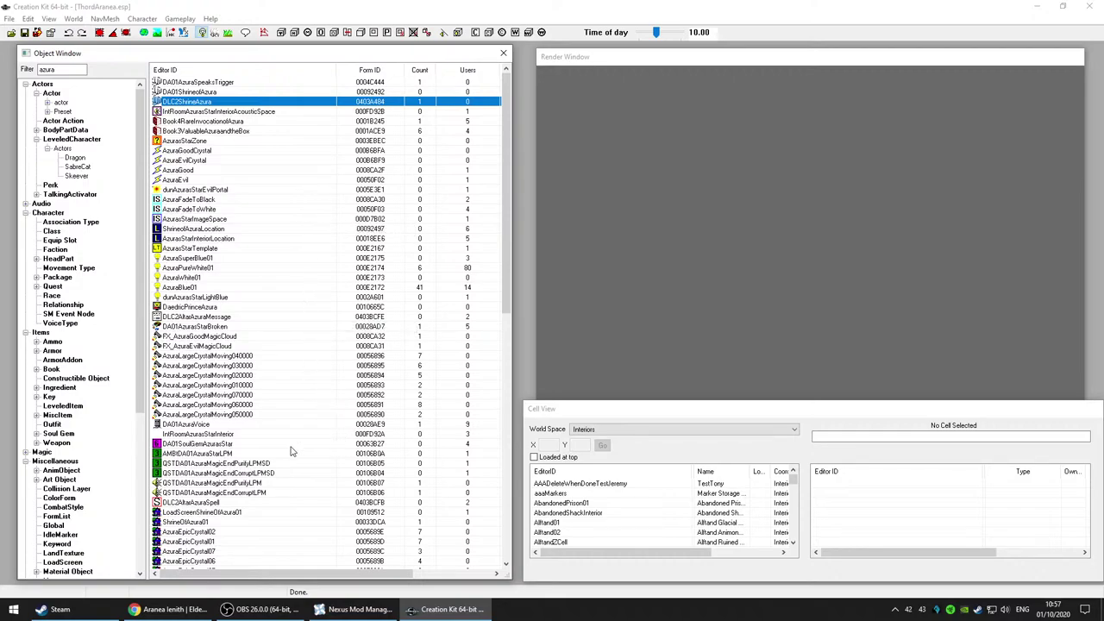
{"action": "left_click", "coordinate": [212, 131]}
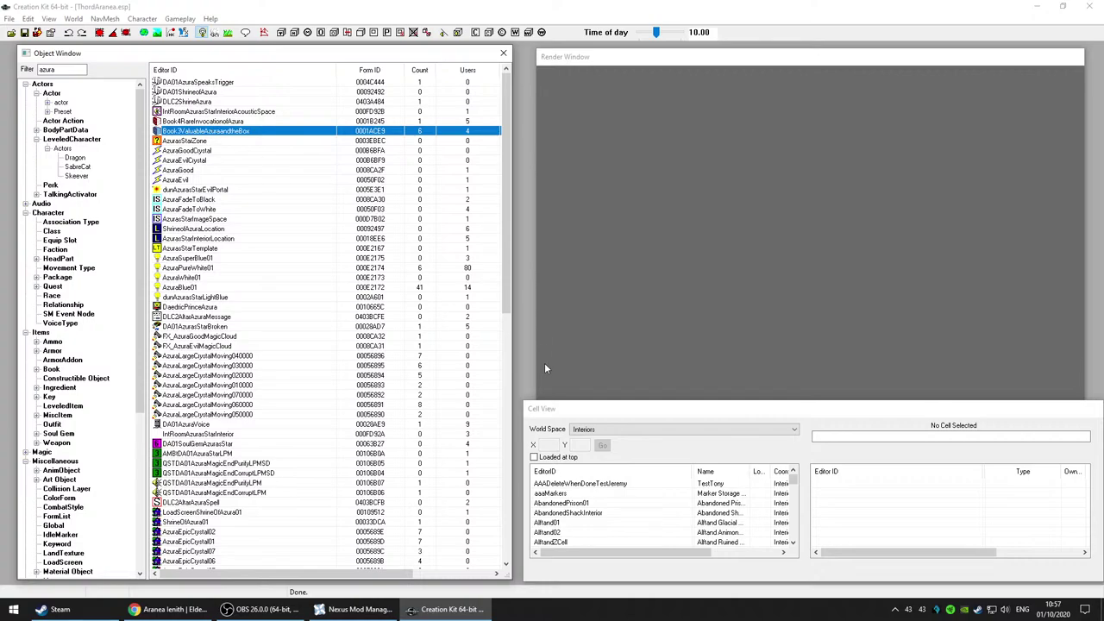
{"action": "double_click", "coordinate": [275, 130]}
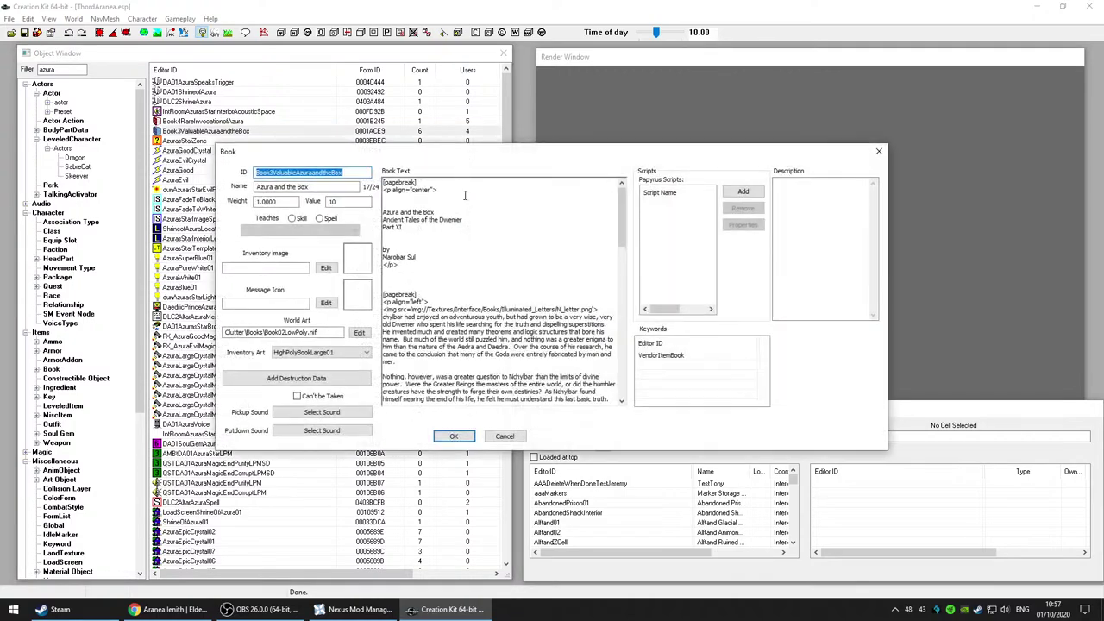
{"action": "left_click", "coordinate": [507, 434]}
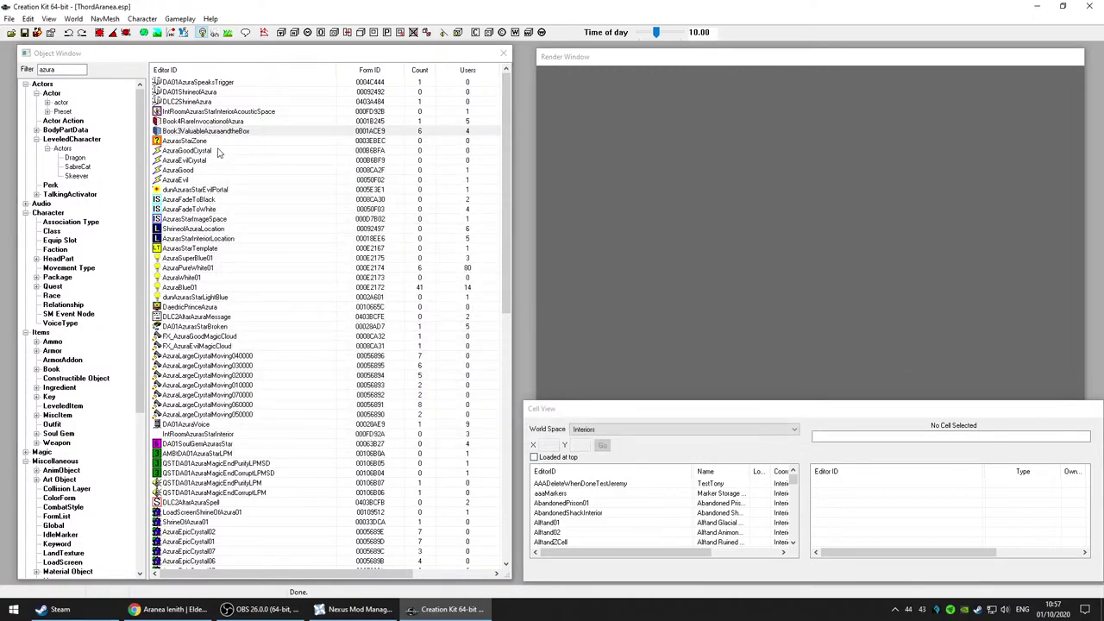
Step: Look through the remaining azura entries from AzurasStarZone to FemaleUniqueAzura for one belonging to Aranea, returning to the start of the list
{"action": "left_click", "coordinate": [217, 142]}
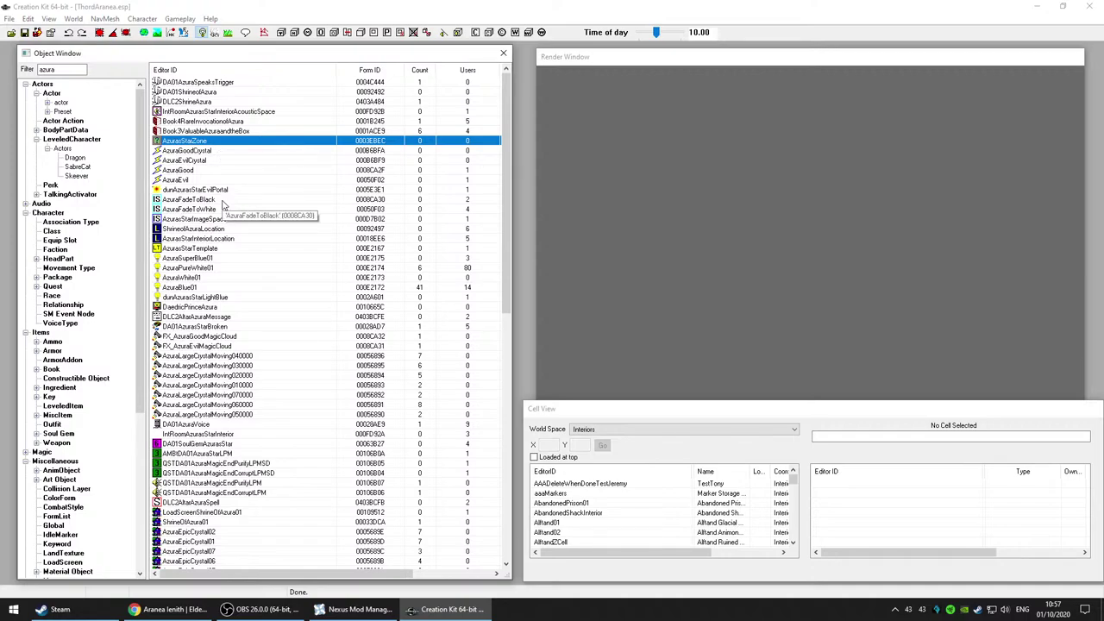
{"action": "left_click", "coordinate": [223, 200]}
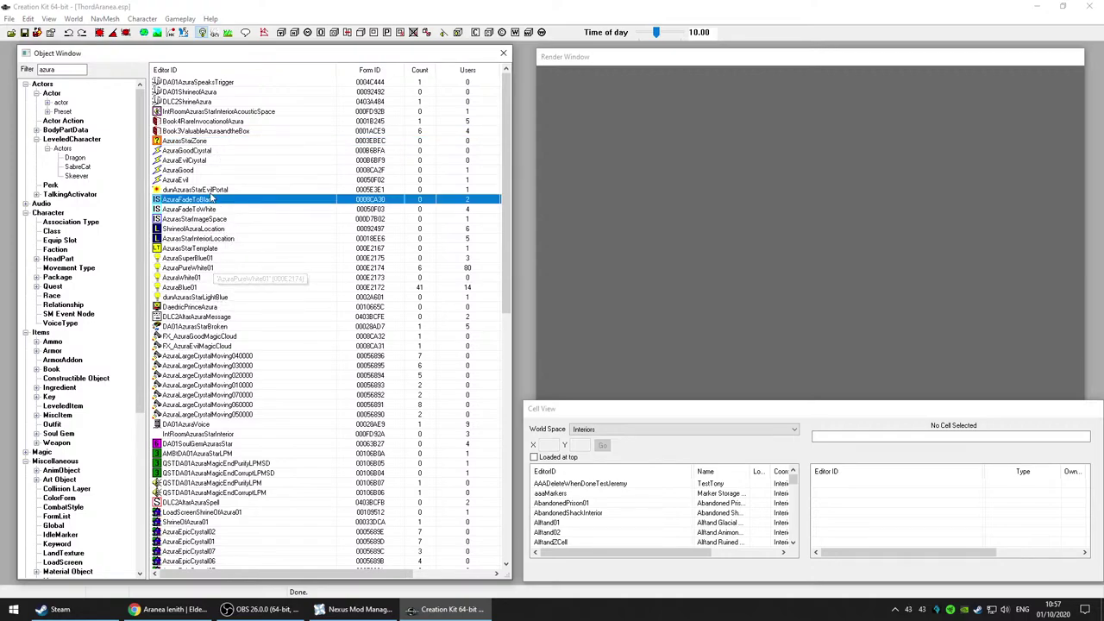
{"action": "left_click", "coordinate": [223, 259]}
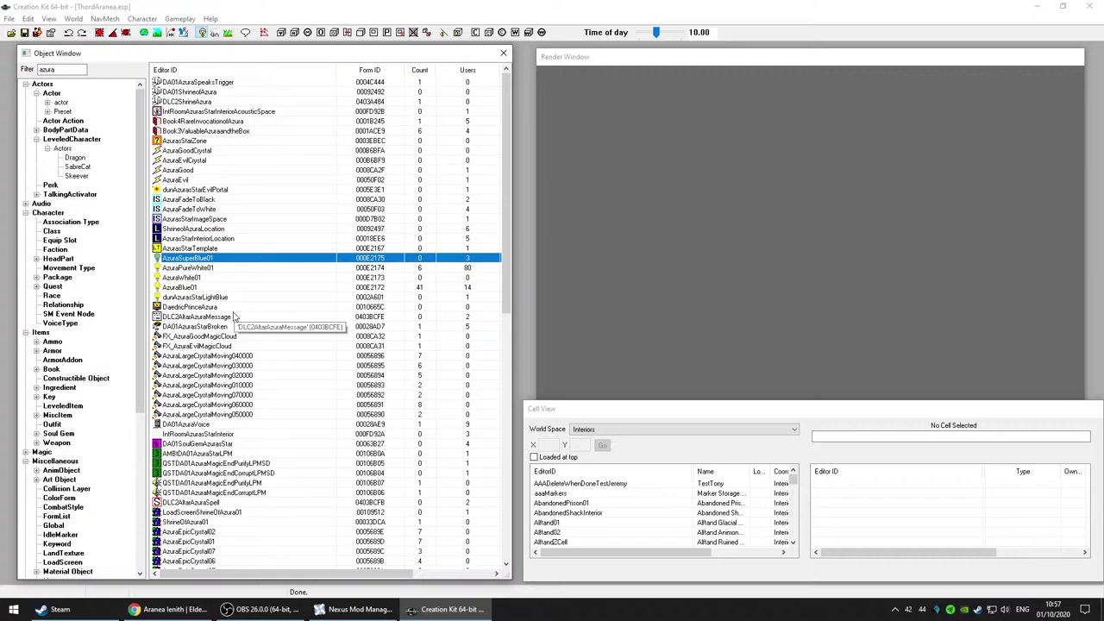
{"action": "left_click", "coordinate": [233, 317]}
{"action": "scroll", "coordinate": [301, 426], "scroll_direction": "down", "scroll_amount": 3}
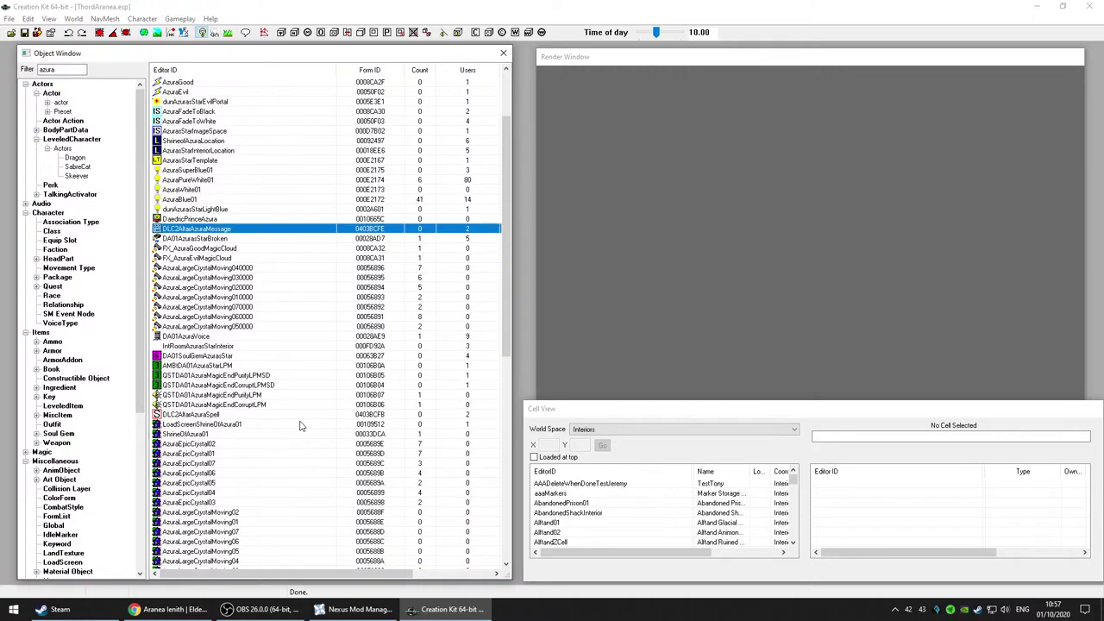
{"action": "scroll", "coordinate": [302, 426], "scroll_direction": "down", "scroll_amount": 1}
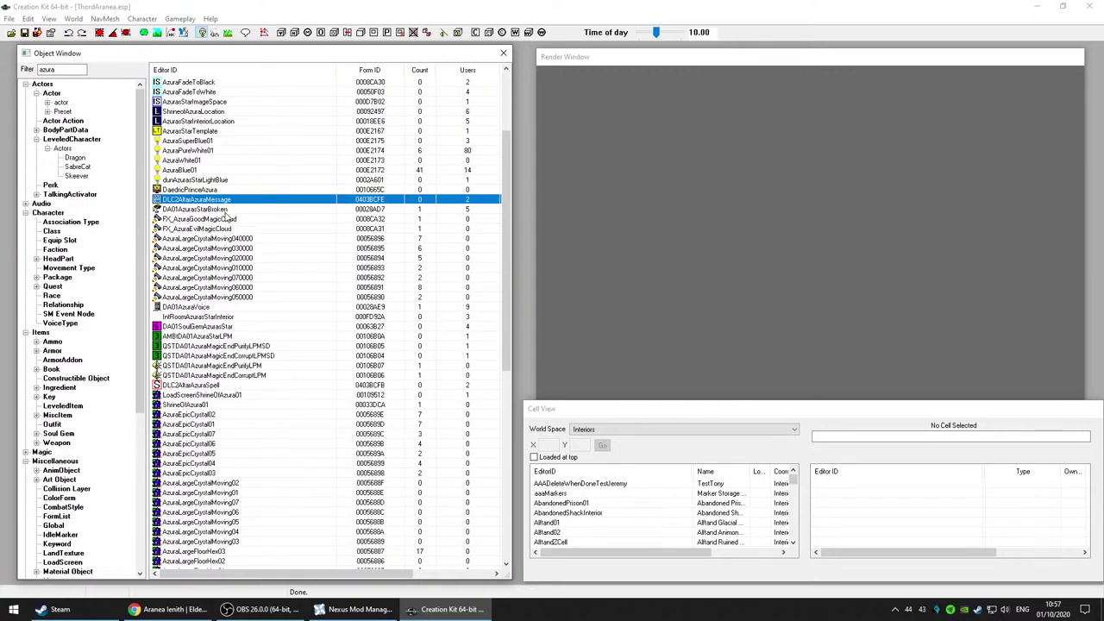
{"action": "left_click", "coordinate": [227, 211]}
{"action": "left_click", "coordinate": [230, 229]}
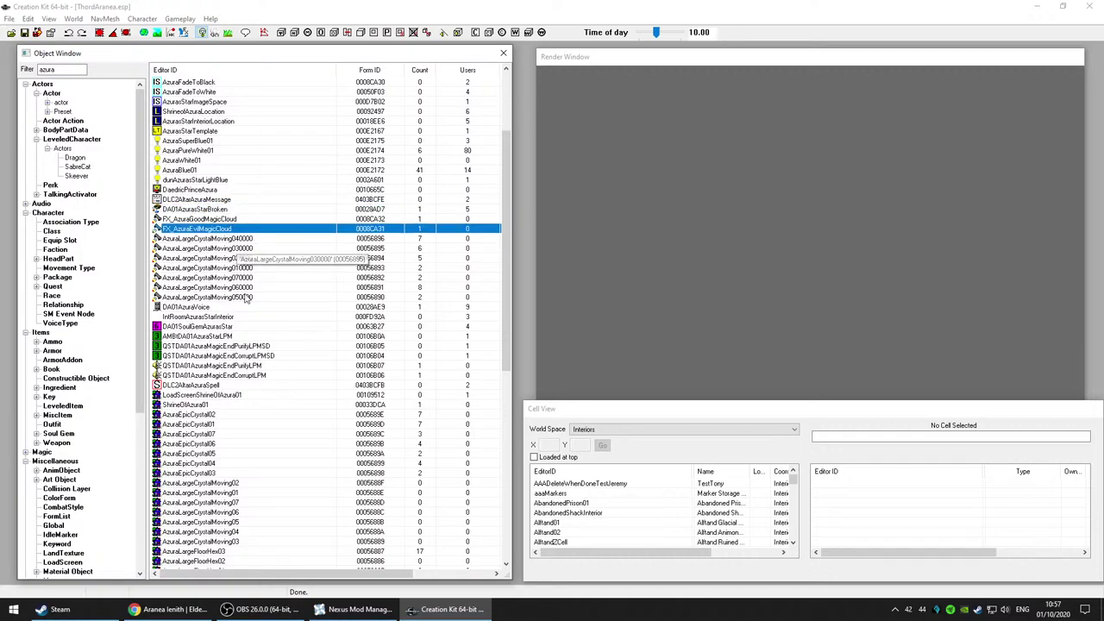
{"action": "scroll", "coordinate": [279, 418], "scroll_direction": "down", "scroll_amount": 5}
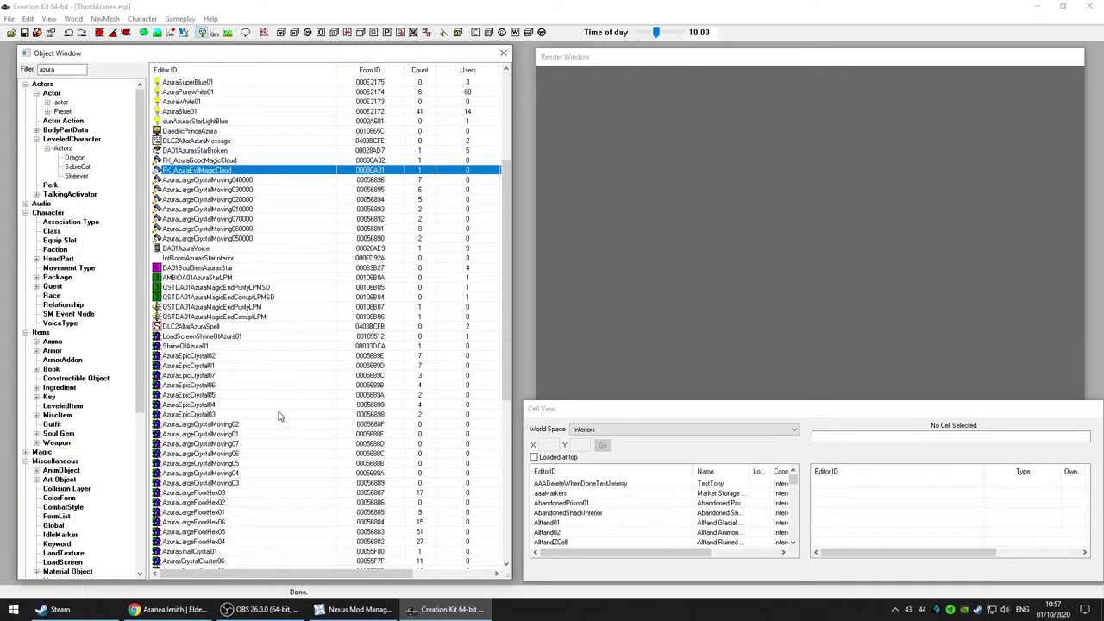
{"action": "scroll", "coordinate": [280, 418], "scroll_direction": "down", "scroll_amount": 8}
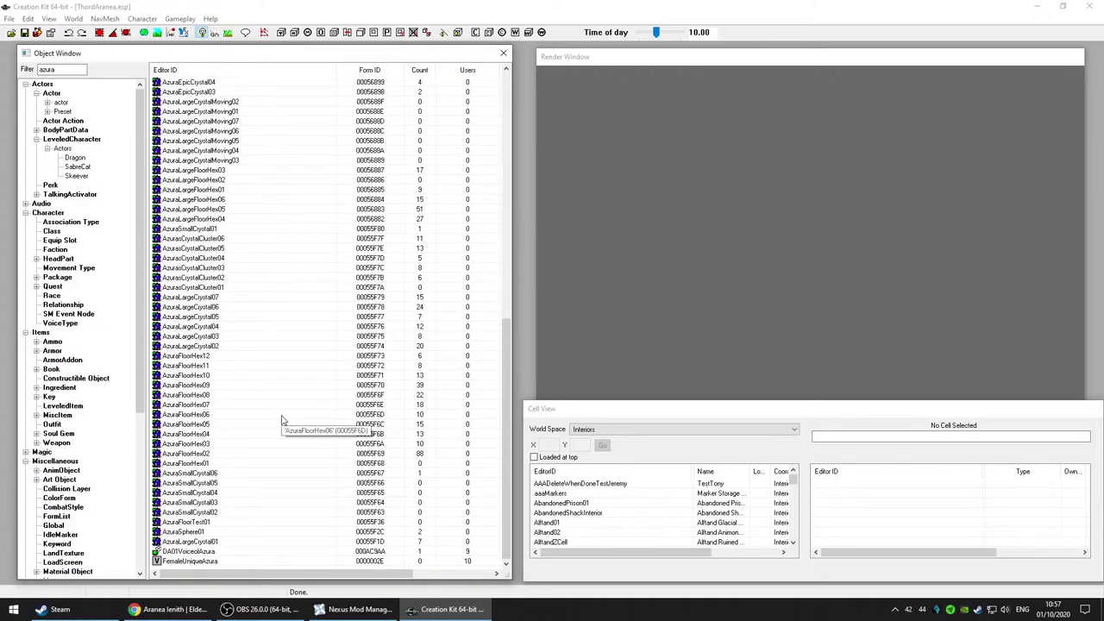
{"action": "left_click", "coordinate": [211, 562]}
{"action": "scroll", "coordinate": [306, 445], "scroll_direction": "up", "scroll_amount": 7}
{"action": "scroll", "coordinate": [308, 438], "scroll_direction": "up", "scroll_amount": 6}
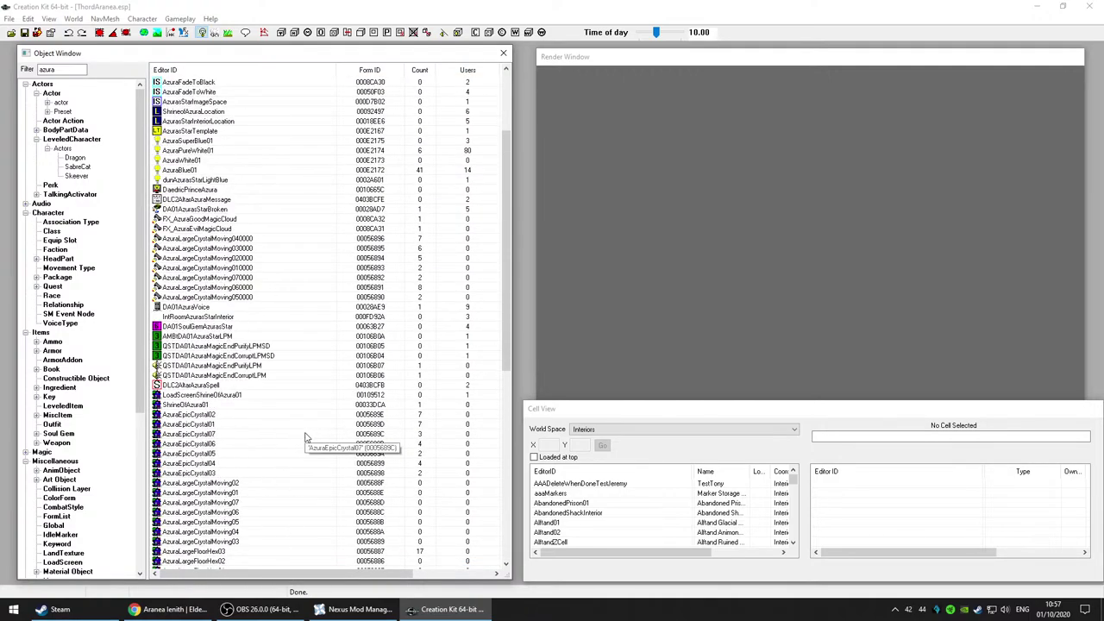
{"action": "scroll", "coordinate": [306, 438], "scroll_direction": "up", "scroll_amount": 4}
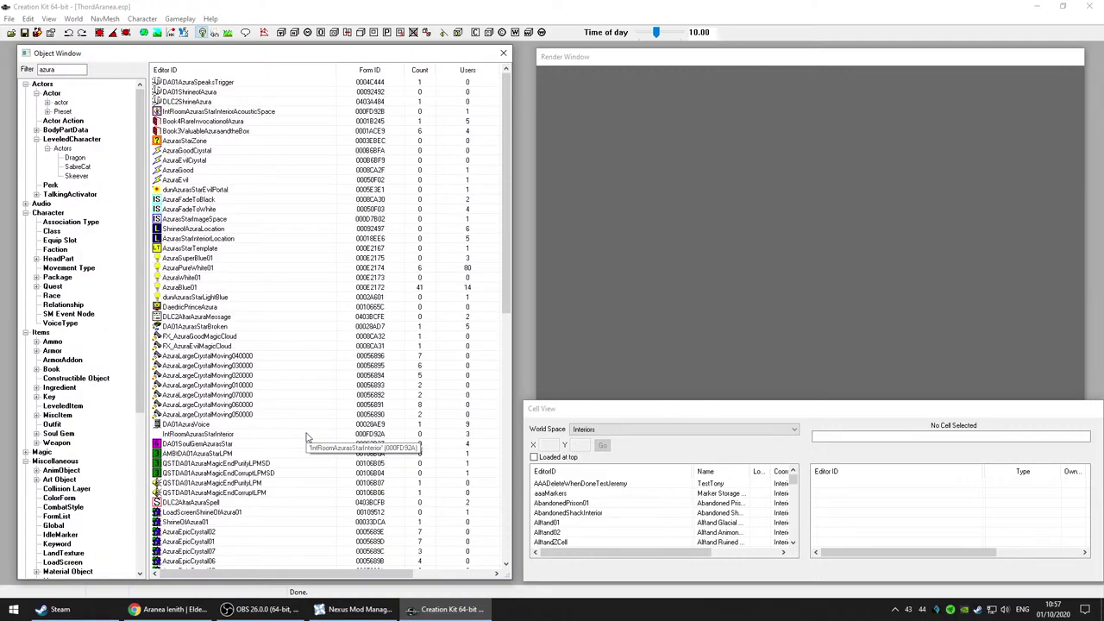
Step: Restrict the object list to the actor category and filter it by "aalea"
{"action": "left_click", "coordinate": [59, 103]}
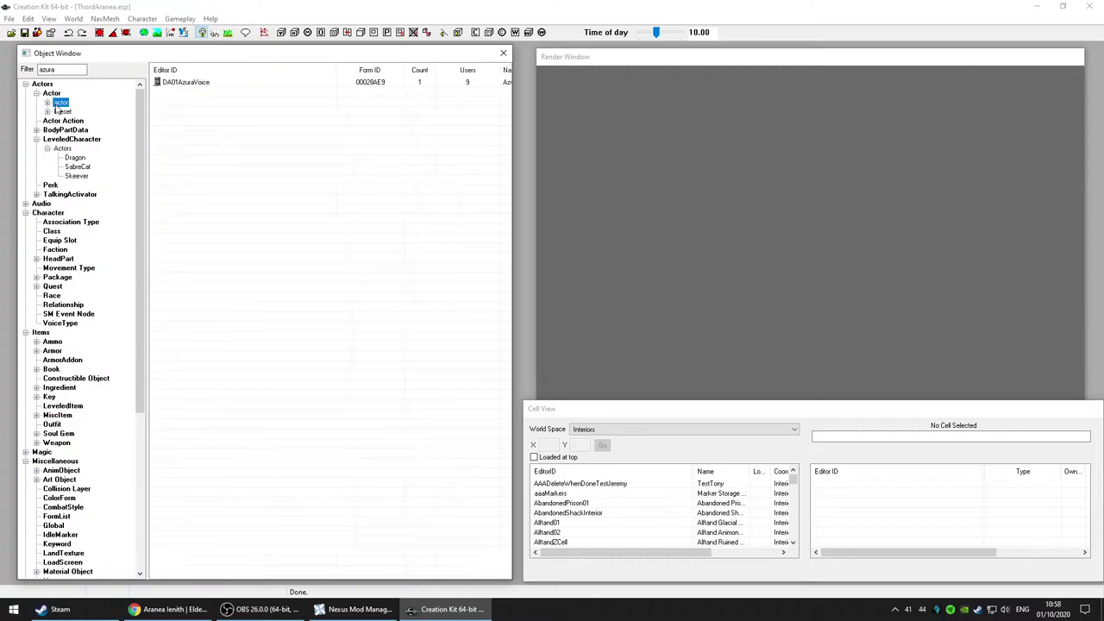
{"action": "double_click", "coordinate": [78, 69]}
Step: Switch to the Aranea Ienith wiki page in Chrome and check how her name is spelled
{"action": "left_click", "coordinate": [181, 612]}
{"action": "left_click", "coordinate": [181, 612]}
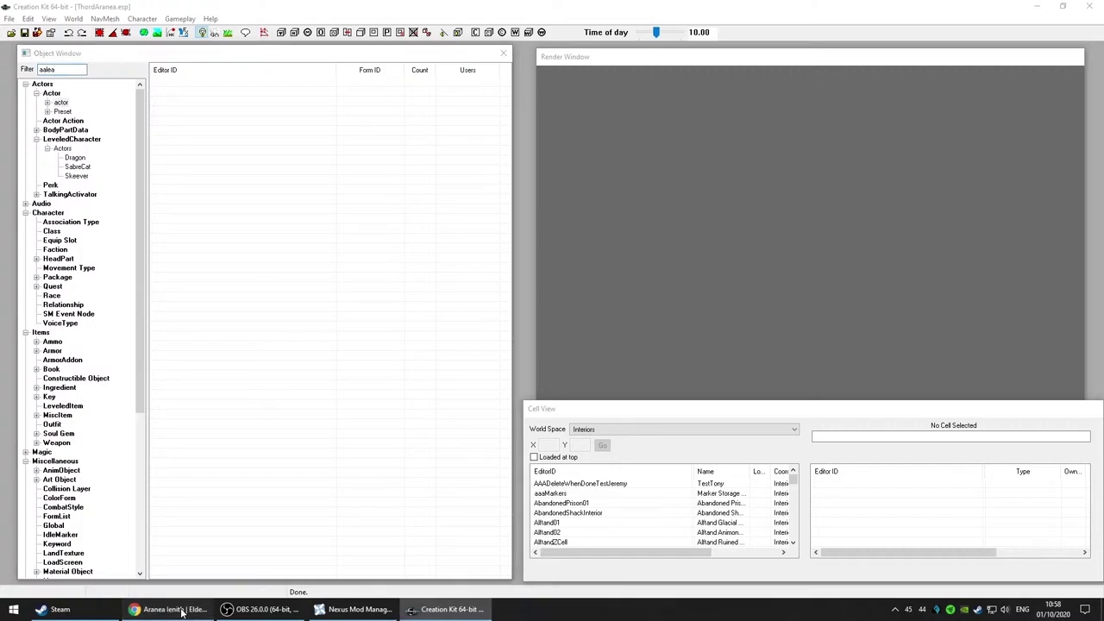
{"action": "left_click", "coordinate": [181, 611]}
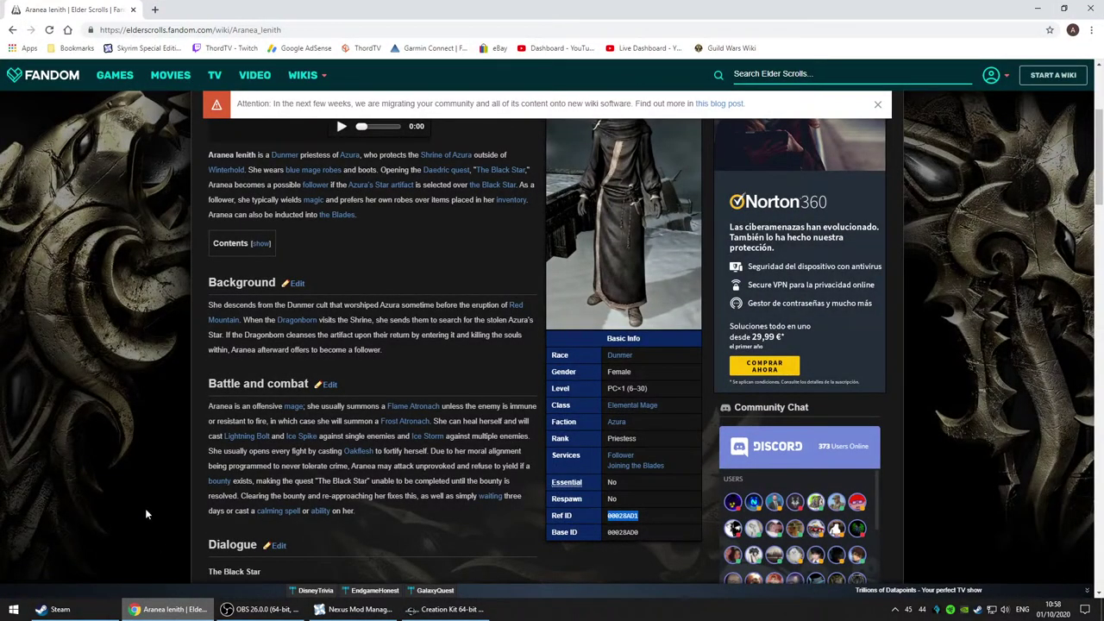
{"action": "scroll", "coordinate": [144, 515], "scroll_direction": "up", "scroll_amount": 3}
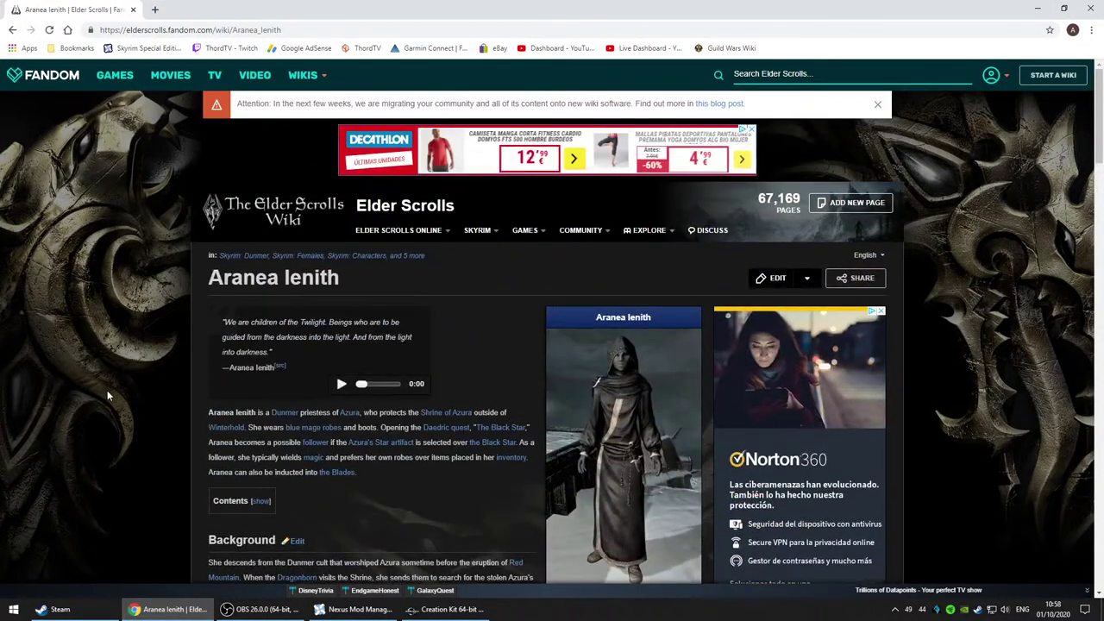
Step: Return to Creation Kit and replace the actor filter with "aran"
{"action": "left_click", "coordinate": [145, 611]}
{"action": "left_click_drag", "start_coordinate": [58, 67], "coordinate": [1, 65]}
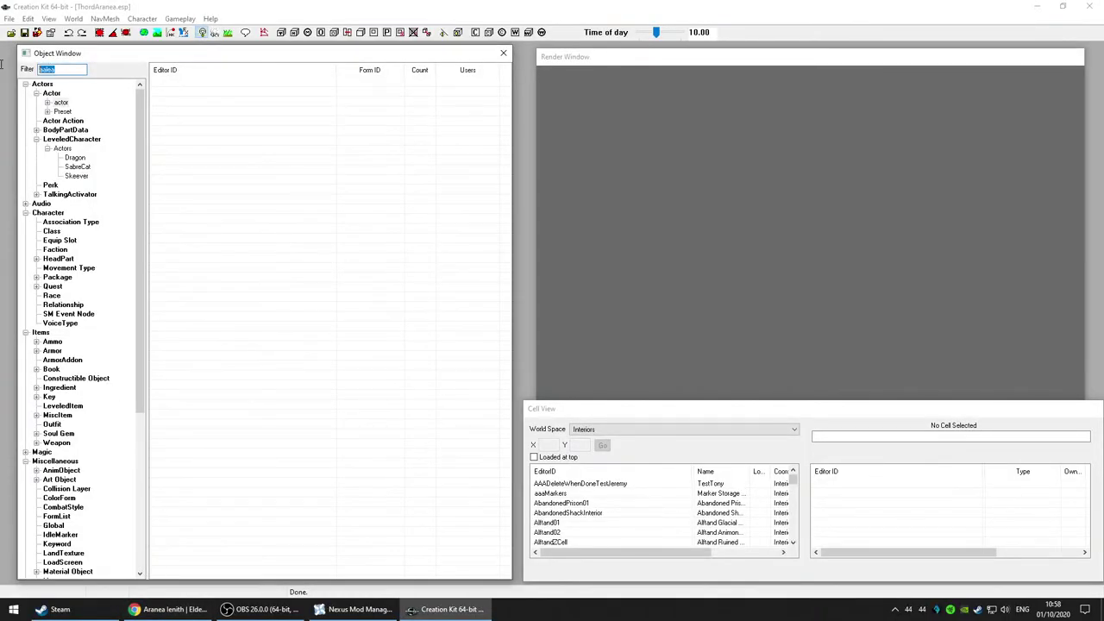
{"action": "type", "text": "aran"}
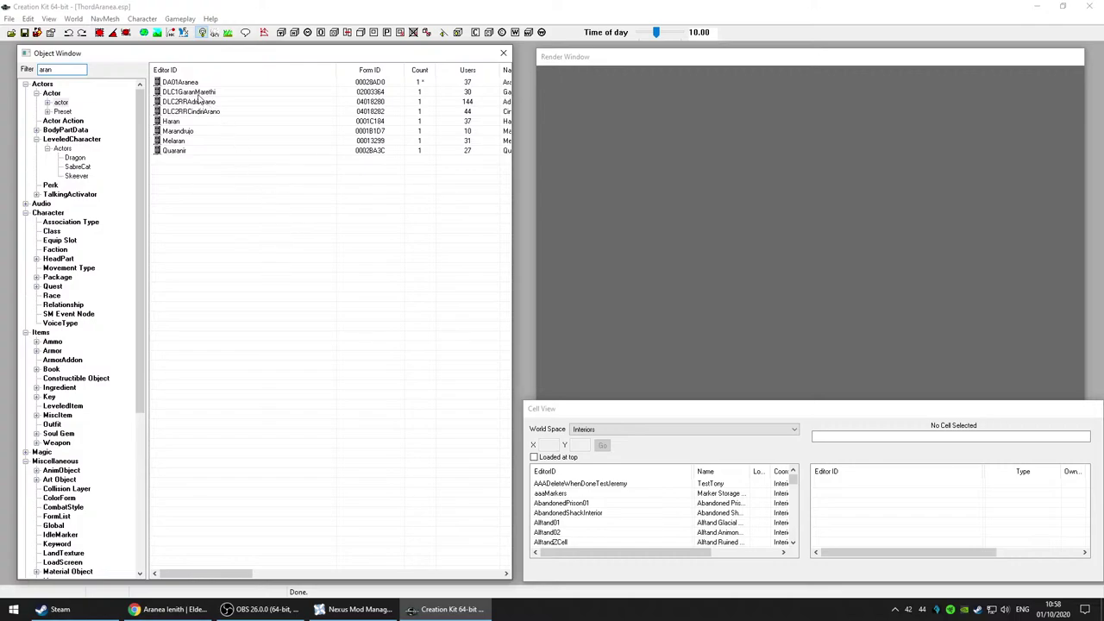
Step: Open the DA01Aranea actor record and cancel its destruction data dialog without changes
{"action": "left_click", "coordinate": [196, 84]}
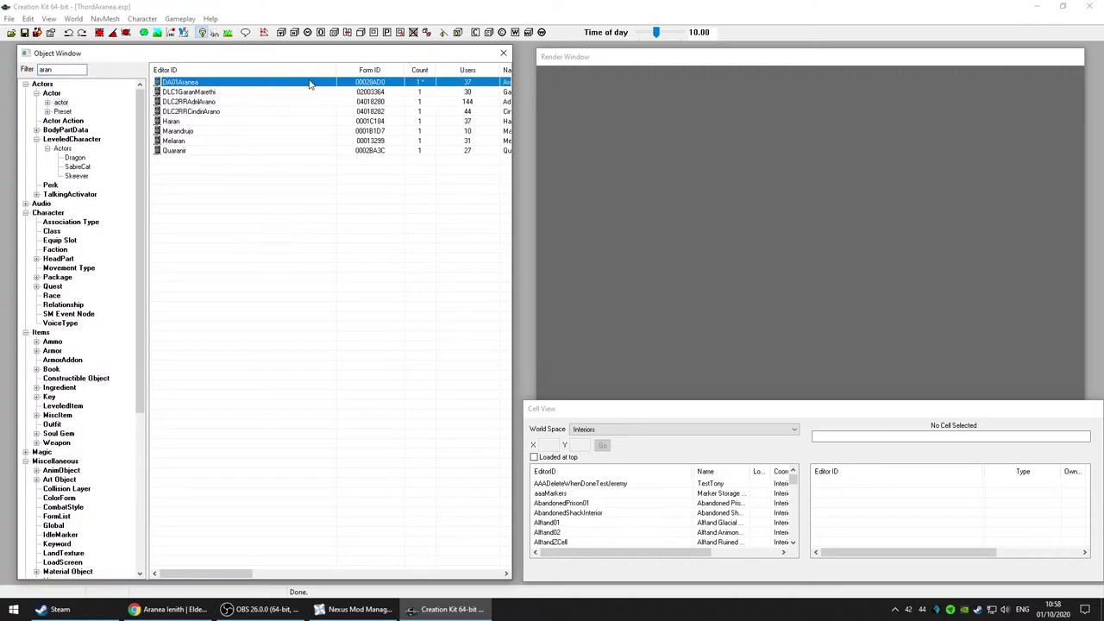
{"action": "key", "text": "Delete"}
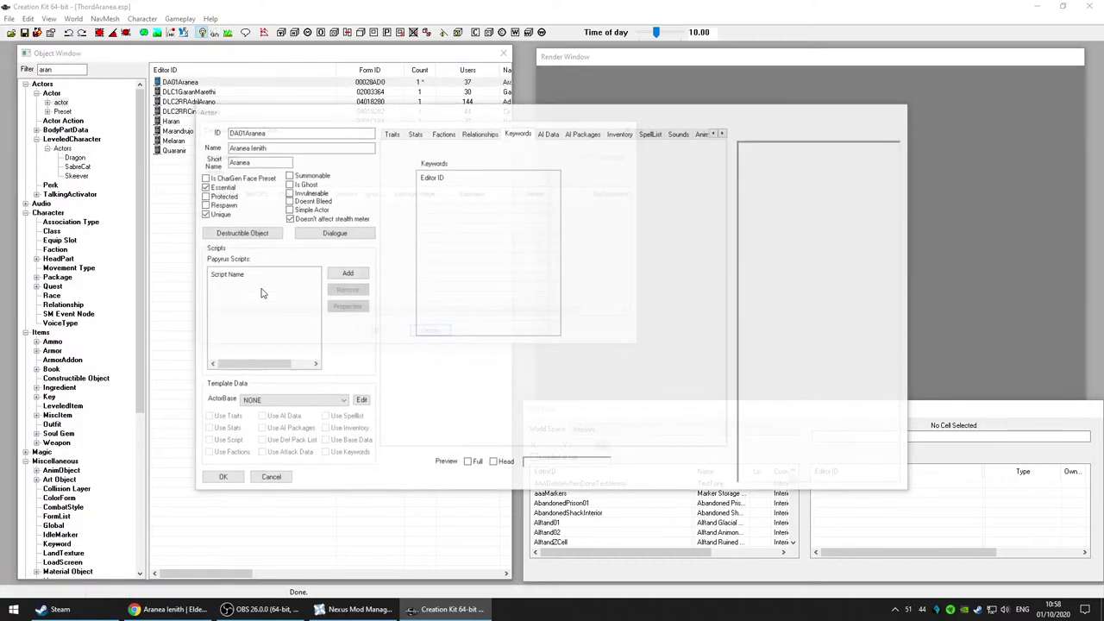
{"action": "left_click", "coordinate": [430, 332]}
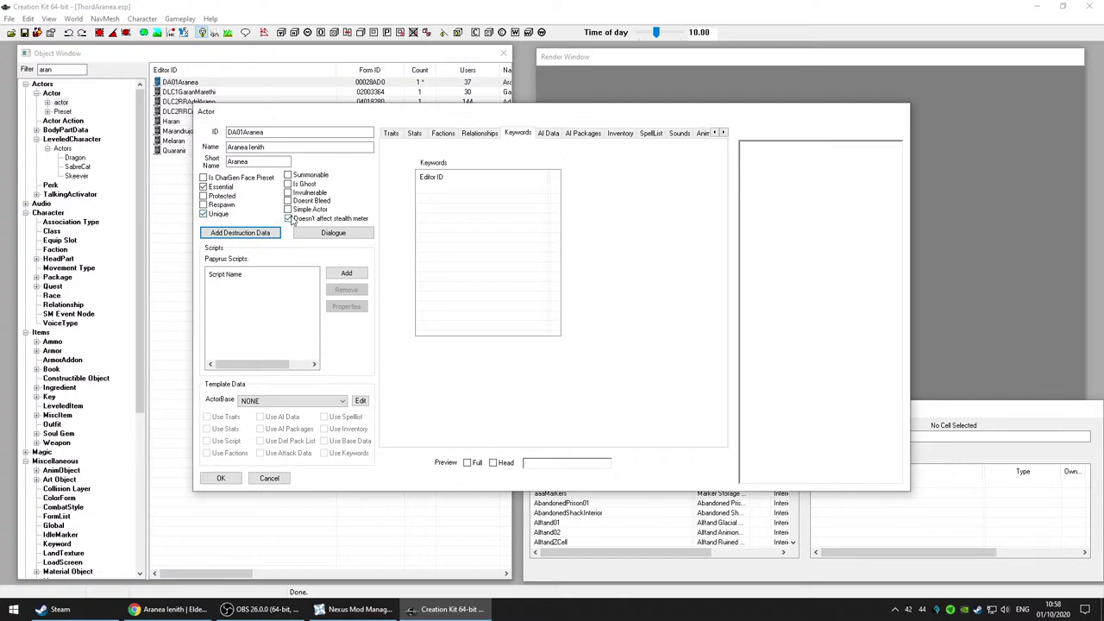
Step: Check the keywords, spells, traits and stats of the DA01Aranea actor
{"action": "left_click", "coordinate": [517, 135]}
{"action": "left_click", "coordinate": [653, 134]}
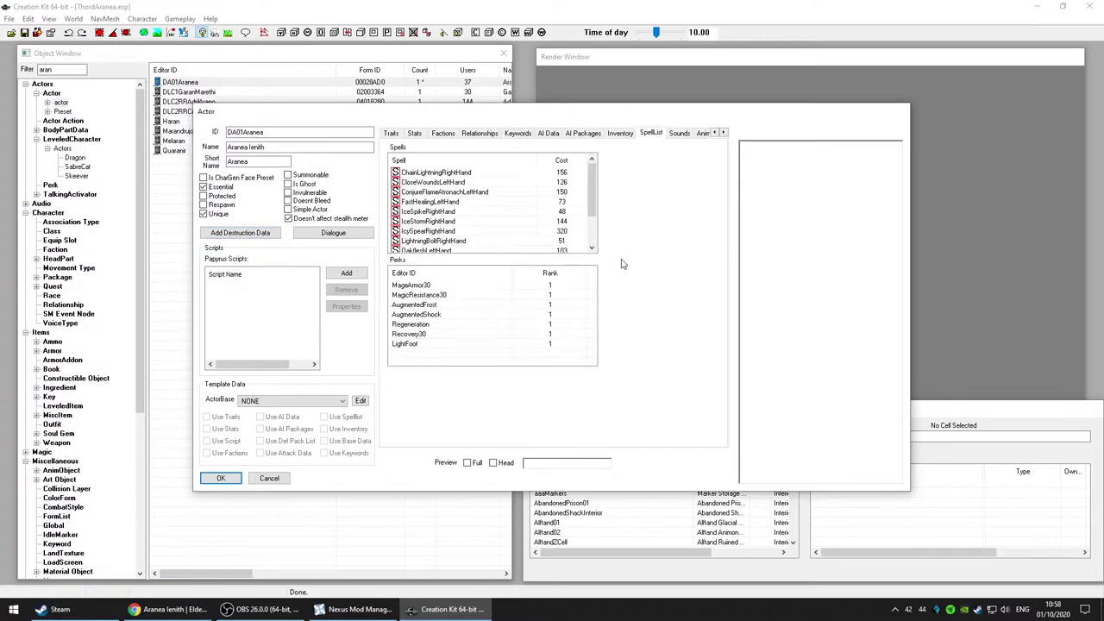
{"action": "left_click_drag", "start_coordinate": [593, 187], "coordinate": [592, 162]}
{"action": "left_click", "coordinate": [395, 136]}
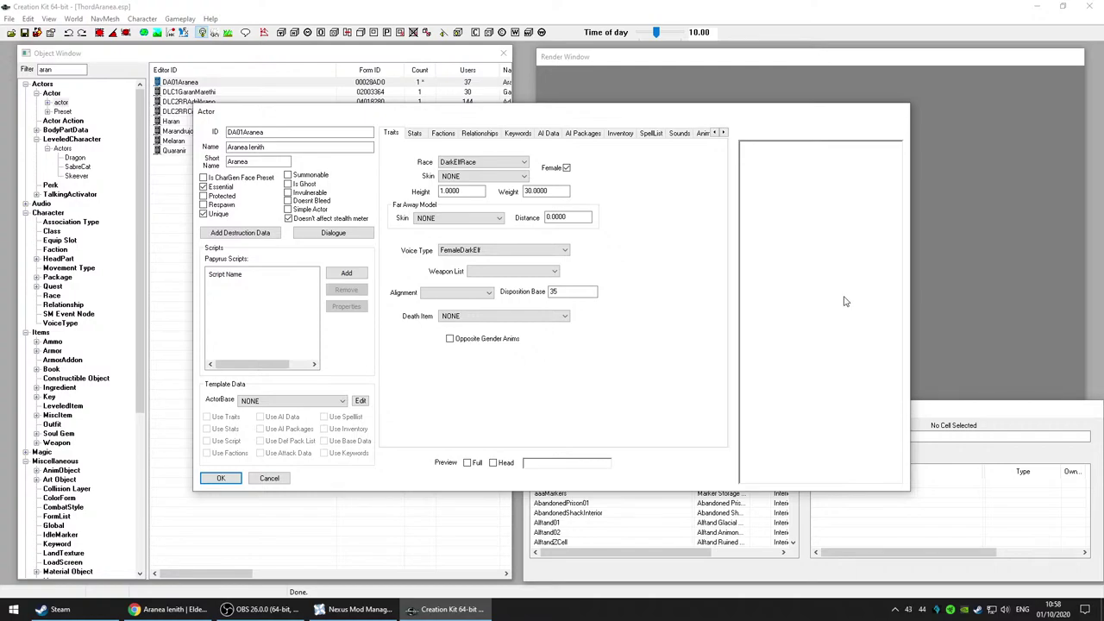
{"action": "left_click", "coordinate": [417, 134]}
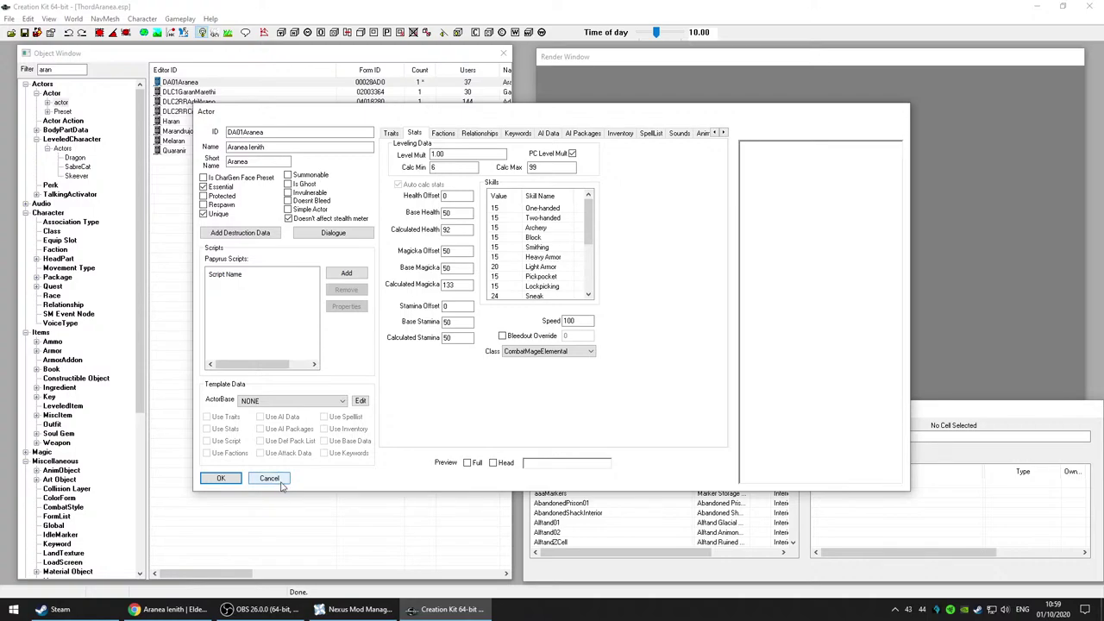
Step: Examine Aranea's full spell list from ChainLightningRightHand to WardSteadfastLeftHand, including ConjureFlameAtronachLeftHand
{"action": "left_click", "coordinate": [652, 134]}
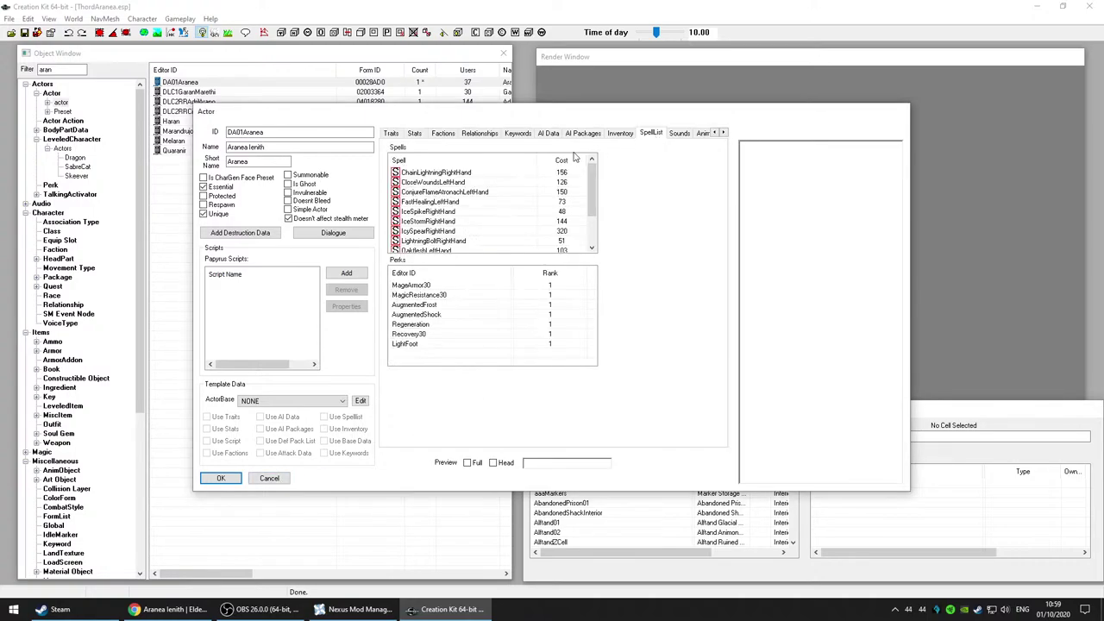
{"action": "left_click_drag", "start_coordinate": [594, 191], "coordinate": [603, 233]}
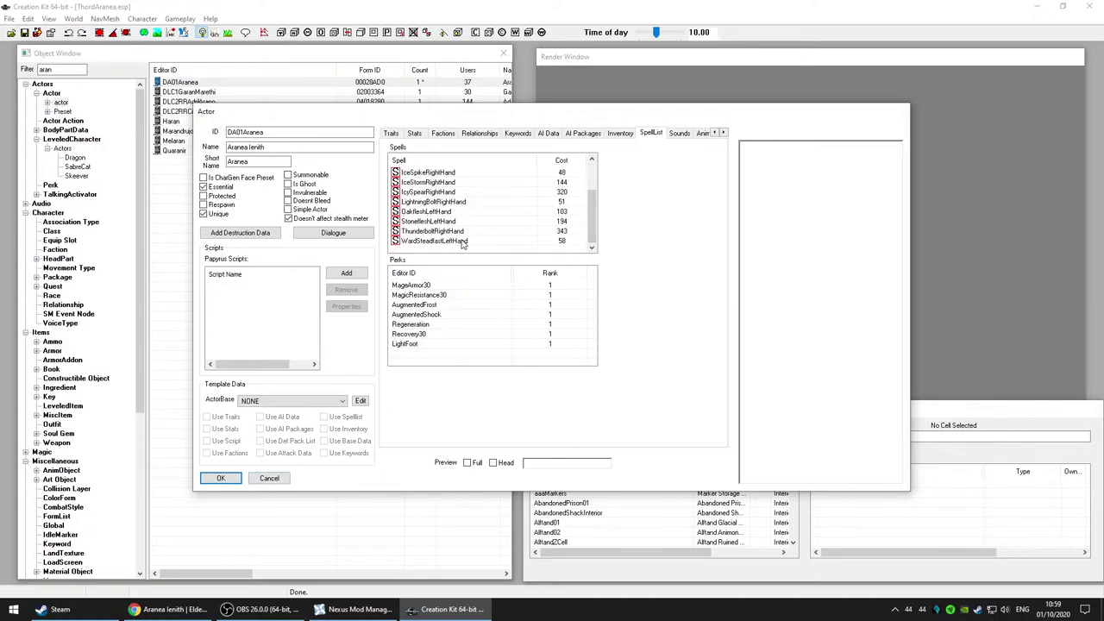
{"action": "scroll", "coordinate": [495, 223], "scroll_direction": "up", "scroll_amount": 2}
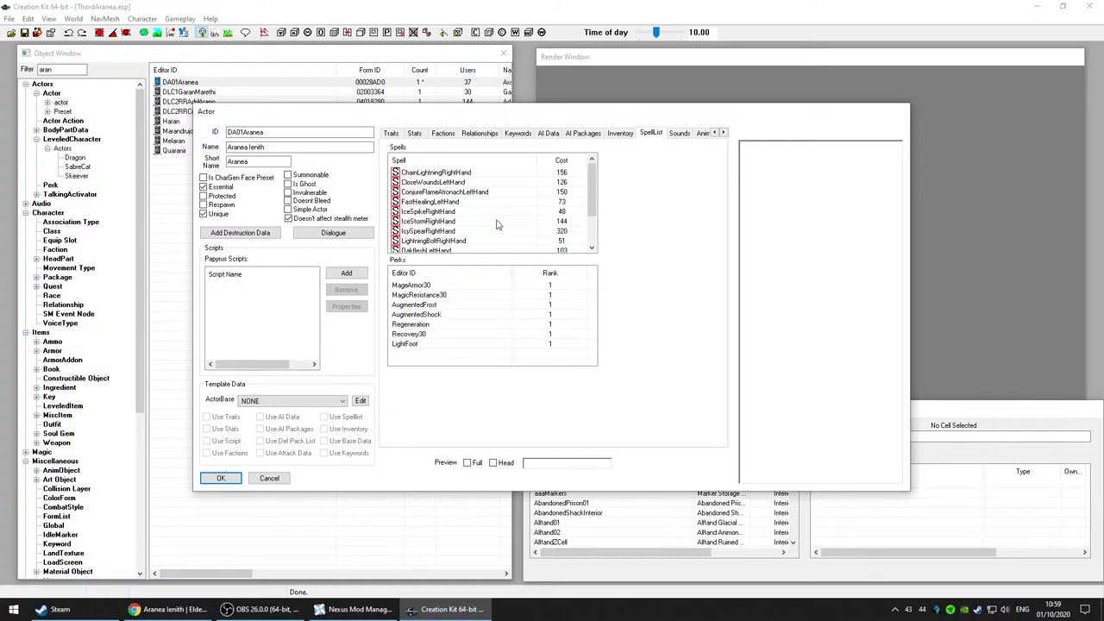
{"action": "left_click", "coordinate": [454, 172]}
{"action": "left_click", "coordinate": [457, 192]}
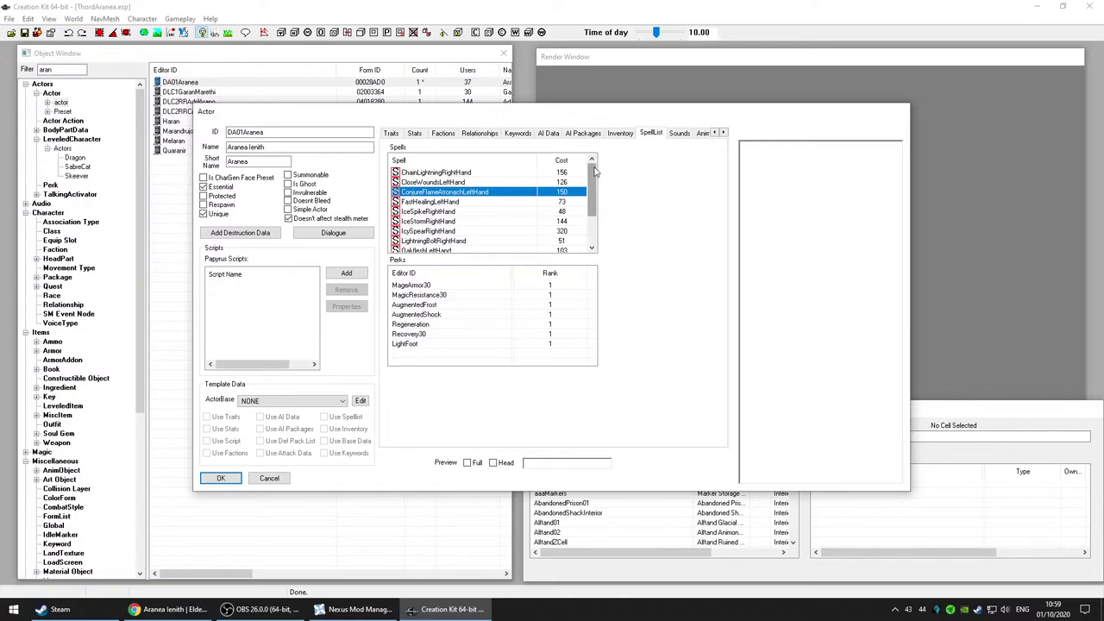
{"action": "mouse_move", "coordinate": [594, 172]}
{"action": "left_mouse_down"}
{"action": "mouse_move", "coordinate": [593, 242]}
{"action": "mouse_move", "coordinate": [594, 170]}
{"action": "left_mouse_up"}
{"action": "scroll", "coordinate": [594, 184], "scroll_direction": "down", "scroll_amount": 2}
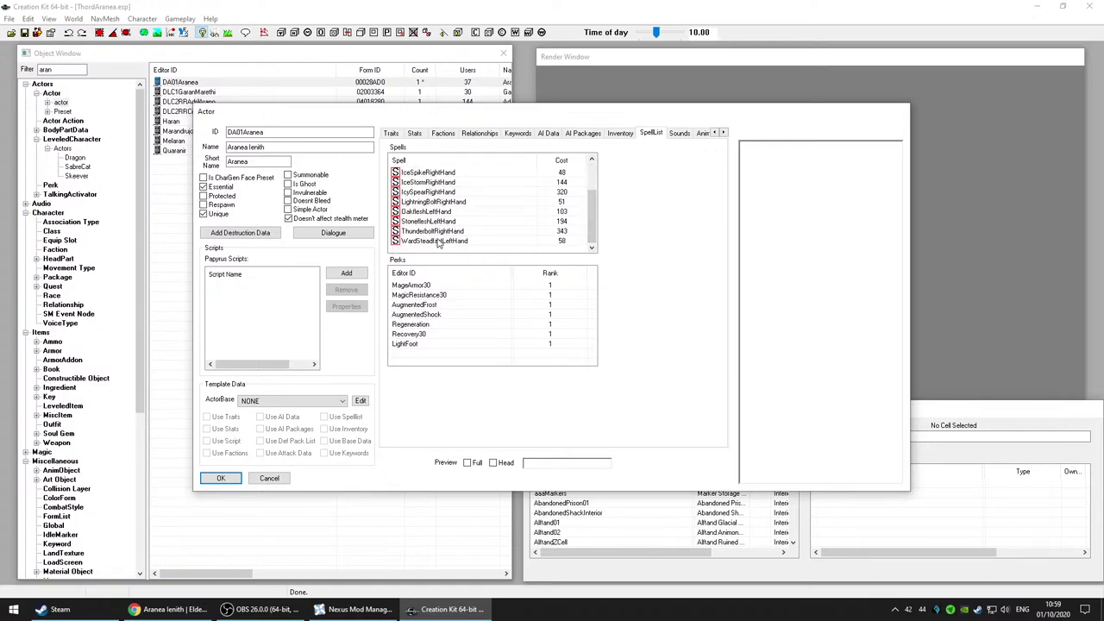
{"action": "scroll", "coordinate": [449, 236], "scroll_direction": "up", "scroll_amount": 2}
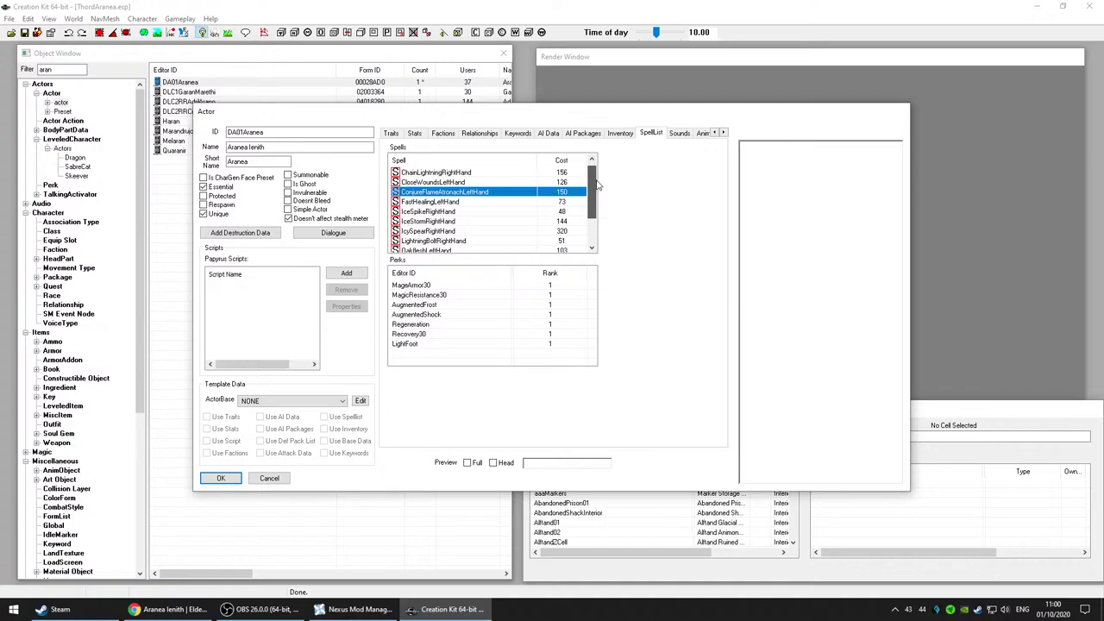
{"action": "left_click_drag", "start_coordinate": [596, 184], "coordinate": [604, 136]}
Step: Recheck Aranea's stats and remove the ConjureFlameAtronachLeftHand spell from her spell list
{"action": "left_click", "coordinate": [414, 133]}
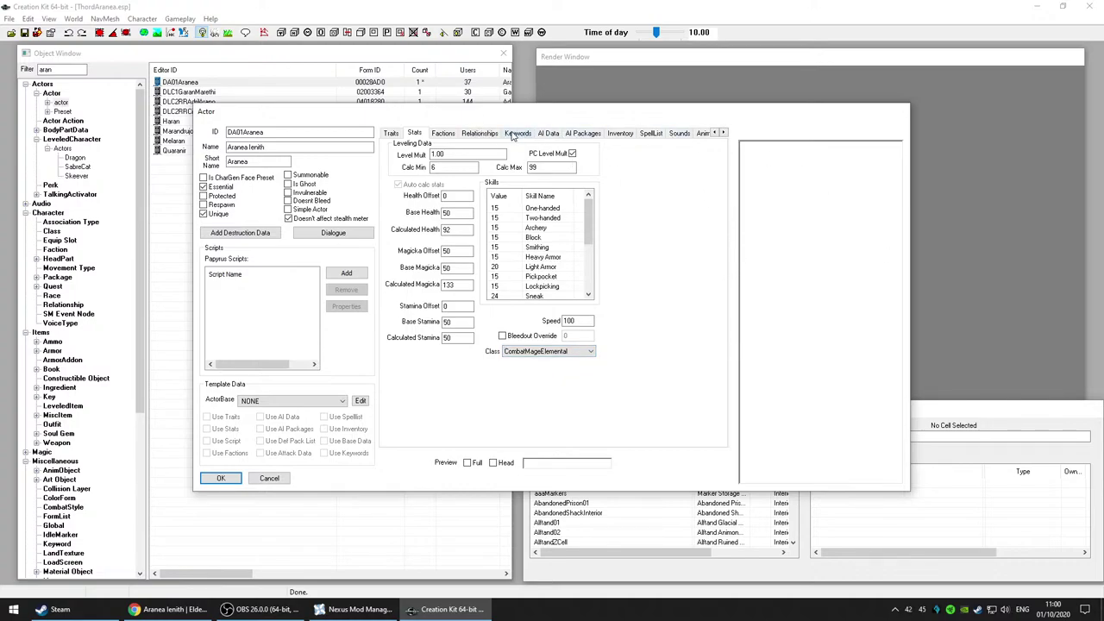
{"action": "left_click", "coordinate": [644, 136]}
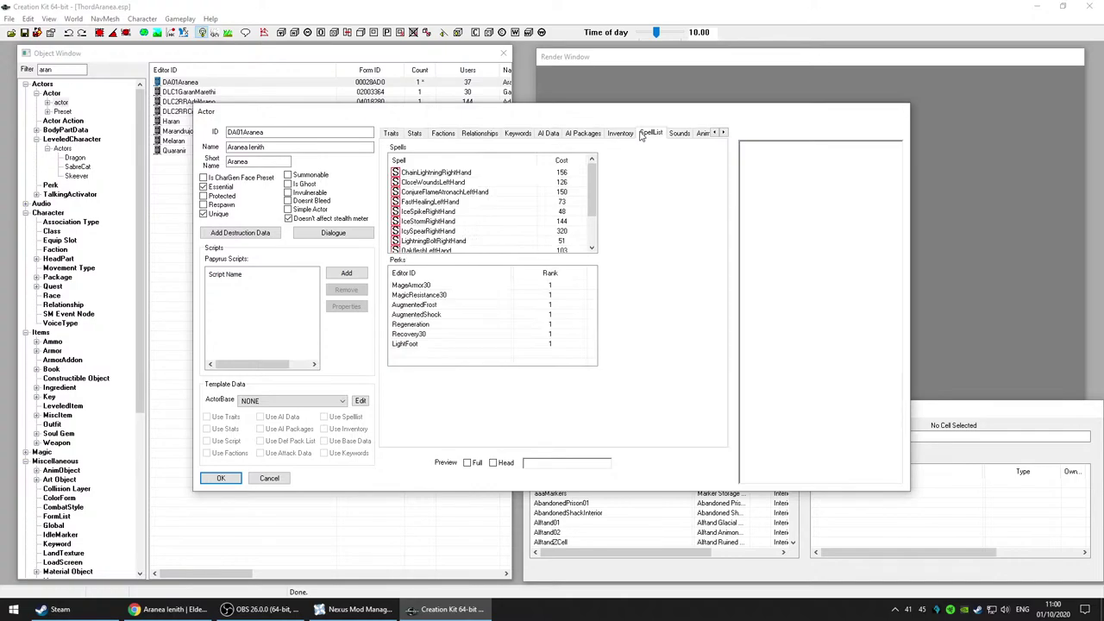
{"action": "left_click", "coordinate": [449, 200]}
{"action": "key", "text": "Delete"}
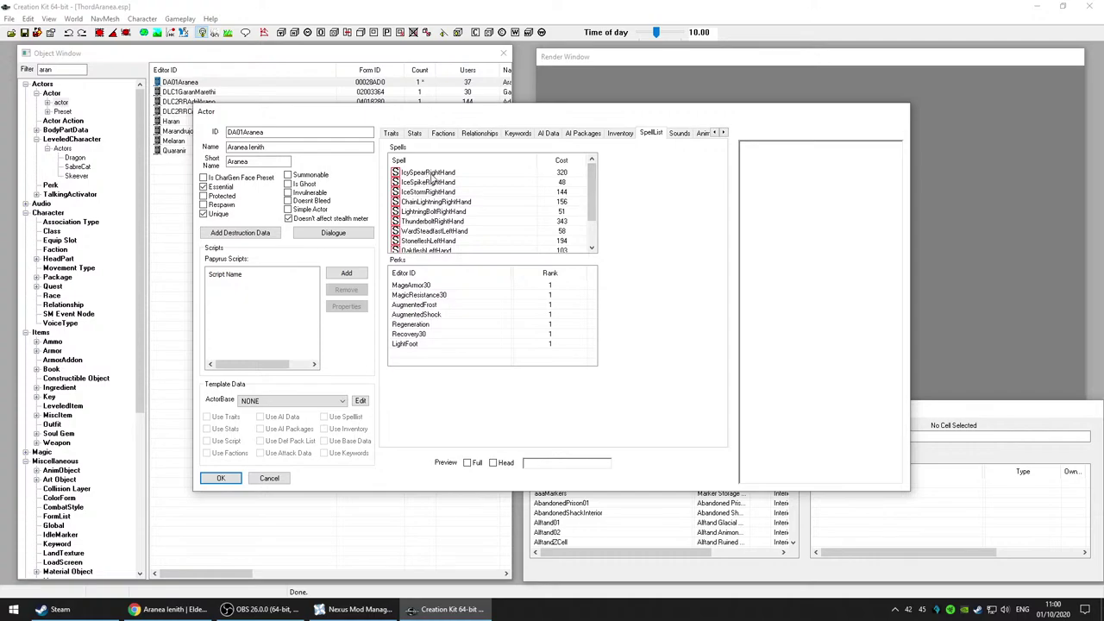
Step: Review Aranea's remaining ice and lightning spells one by one, from IcySpearRightHand to ThunderboltRightHand
{"action": "left_click", "coordinate": [429, 173]}
{"action": "left_click", "coordinate": [436, 182]}
{"action": "left_click", "coordinate": [443, 192]}
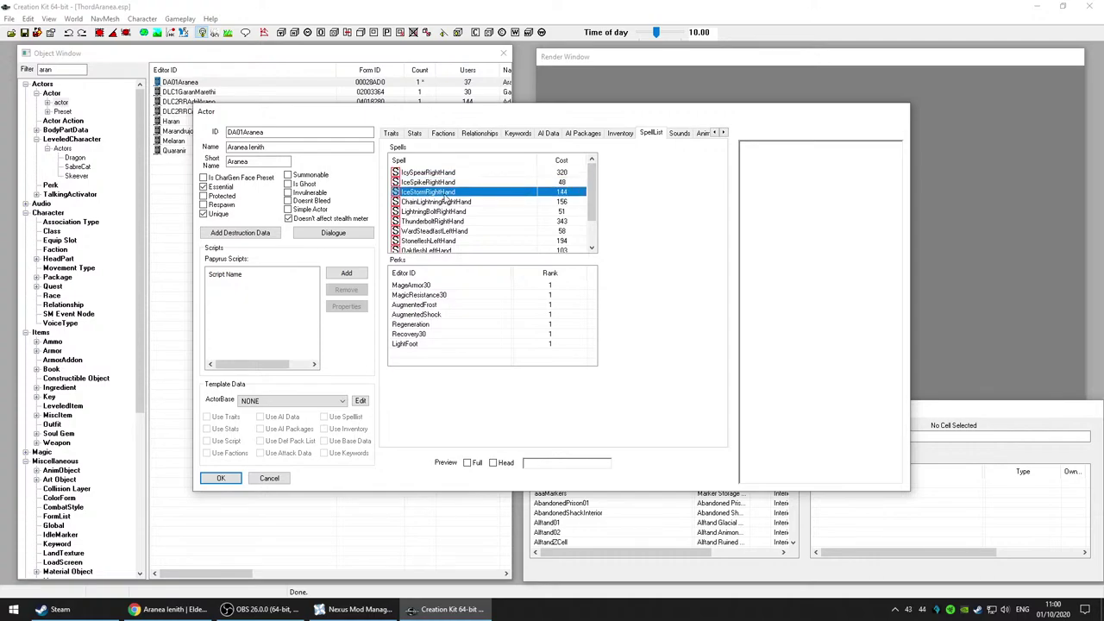
{"action": "left_click", "coordinate": [452, 202]}
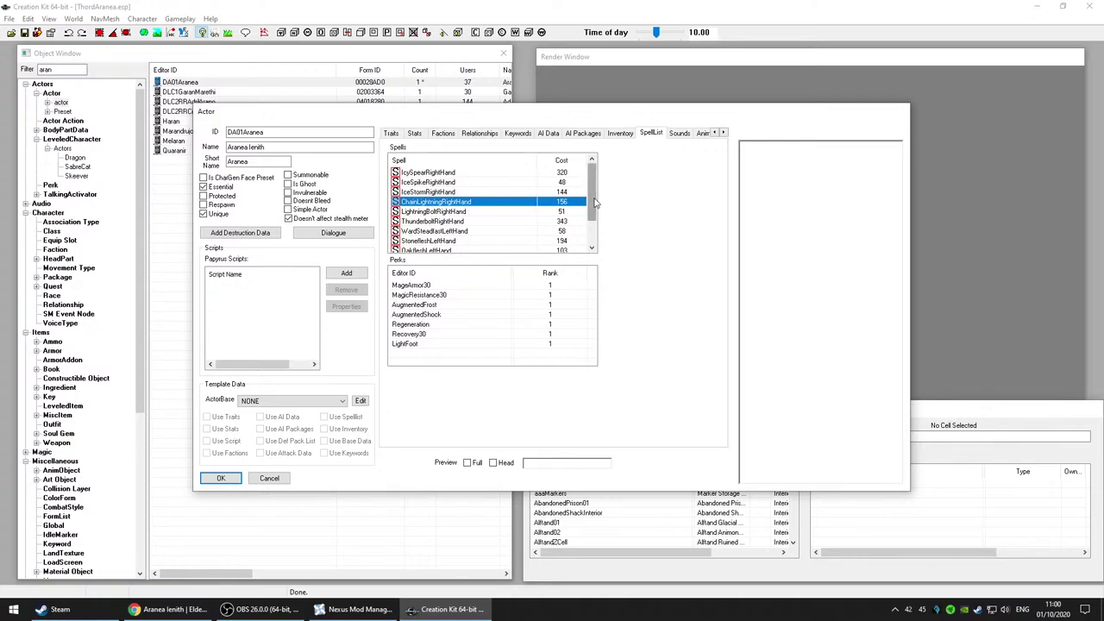
{"action": "left_click_drag", "start_coordinate": [594, 204], "coordinate": [594, 221]}
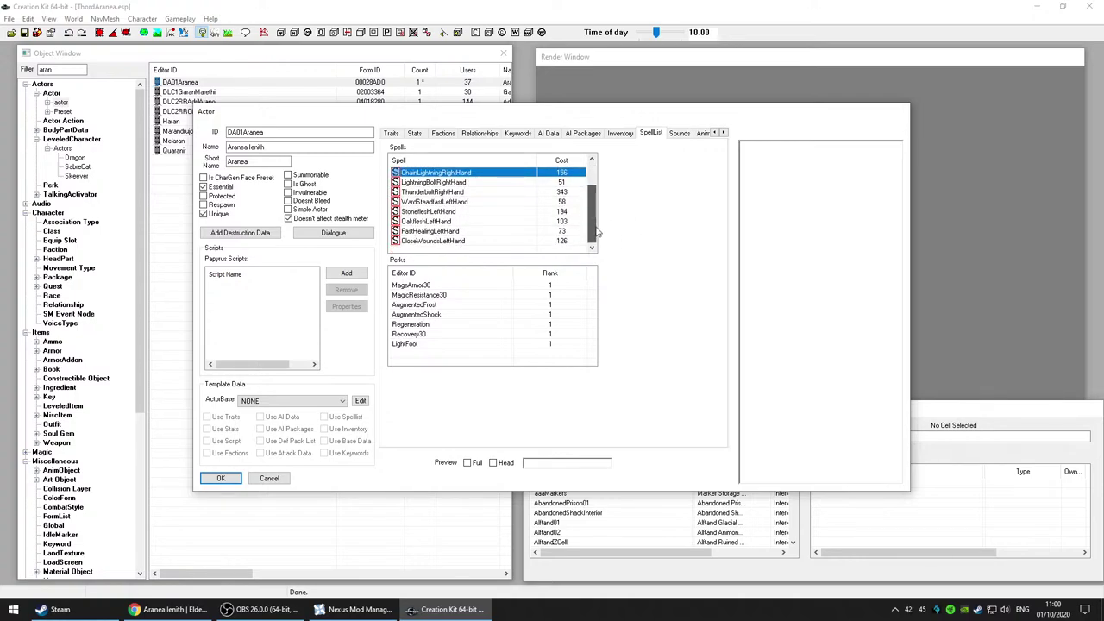
{"action": "left_click", "coordinate": [449, 183]}
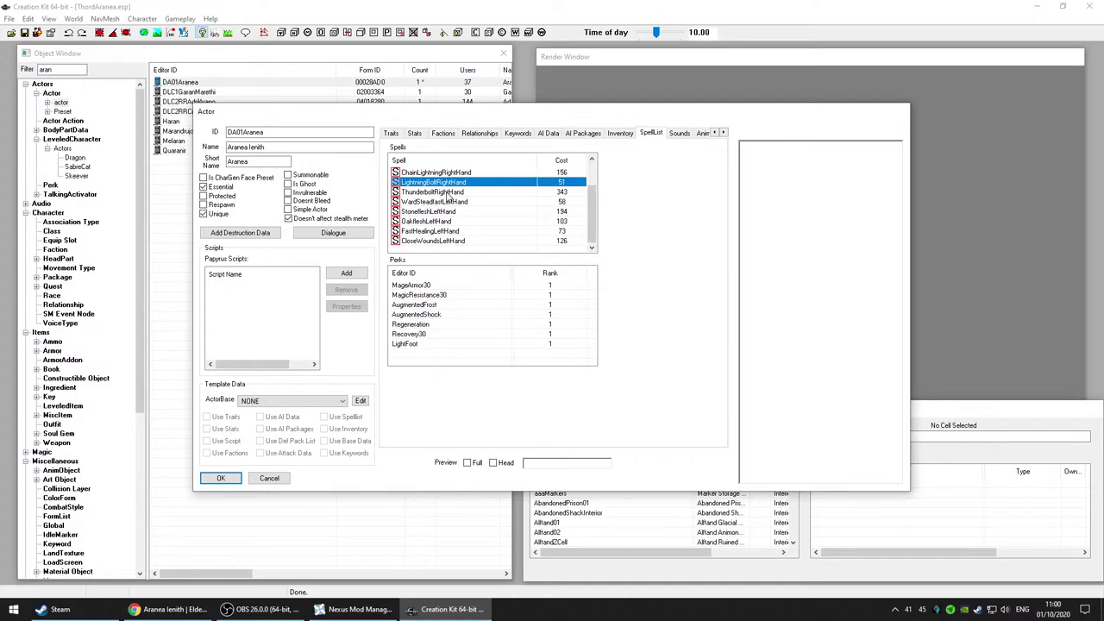
{"action": "left_click", "coordinate": [447, 194]}
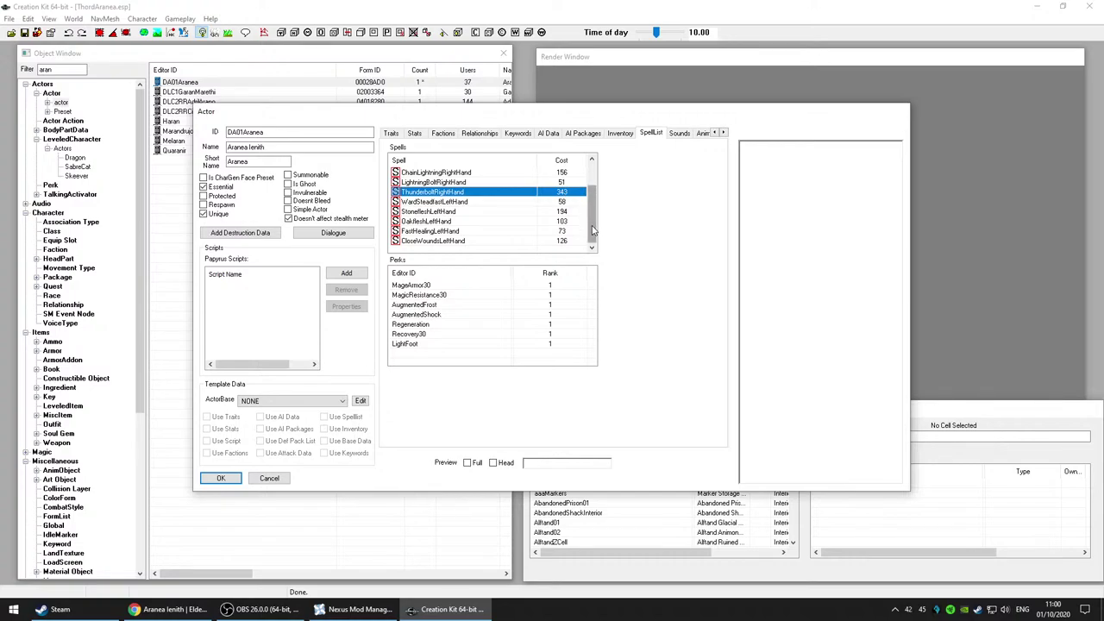
{"action": "scroll", "coordinate": [594, 184], "scroll_direction": "up", "scroll_amount": 1}
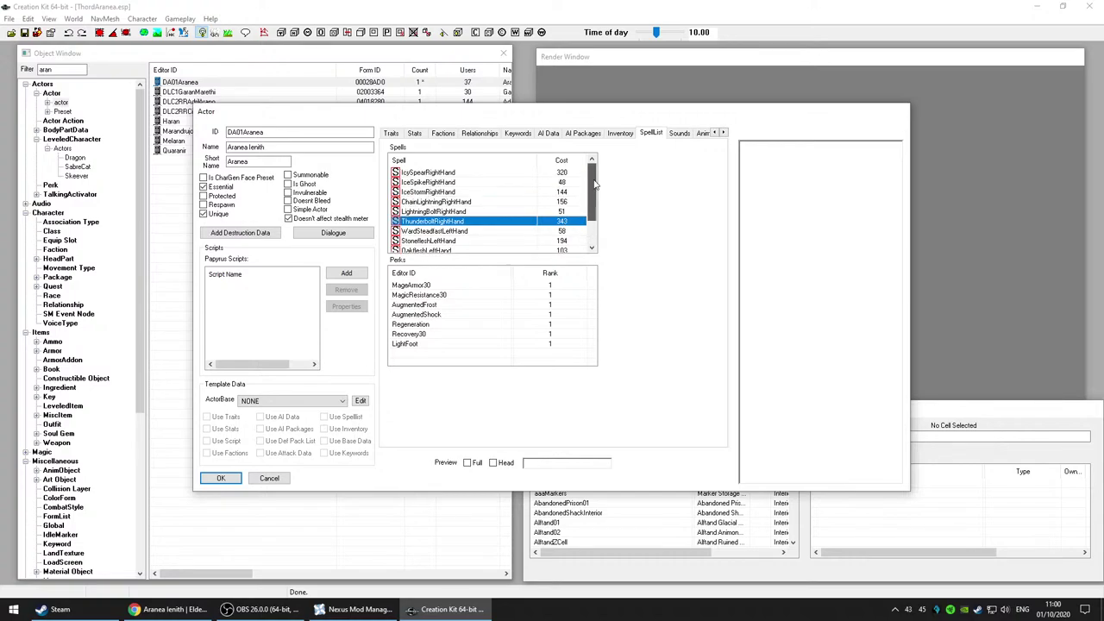
Step: Compare the costs of IcySpearRightHand and ThunderboltRightHand with Aranea's other ice spells and CloseWoundsLeftHand
{"action": "left_click", "coordinate": [428, 173]}
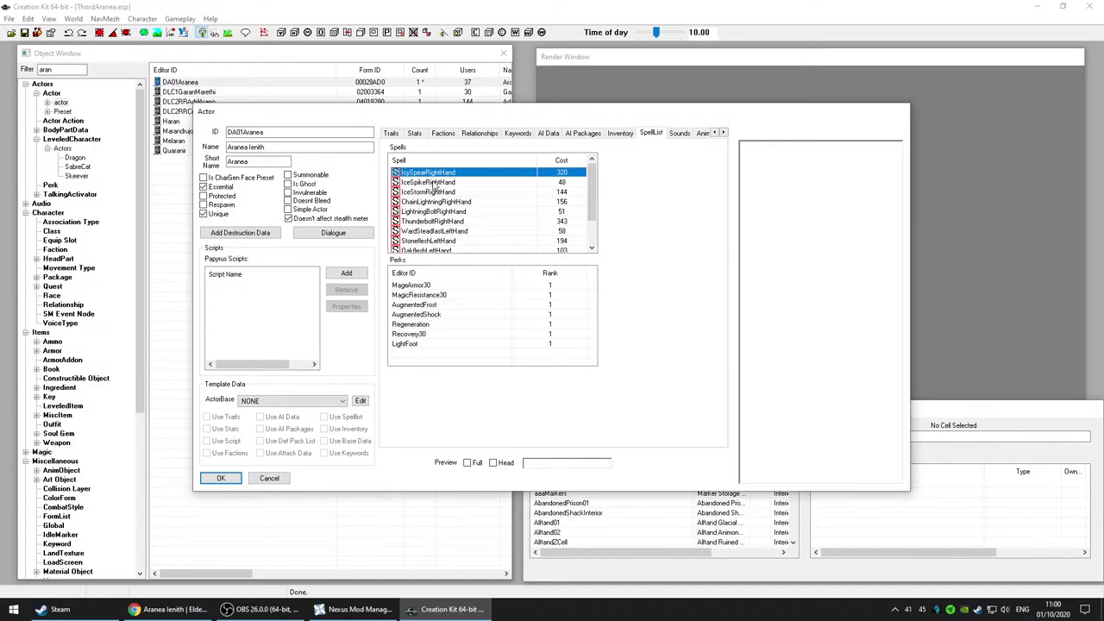
{"action": "left_click", "coordinate": [436, 183]}
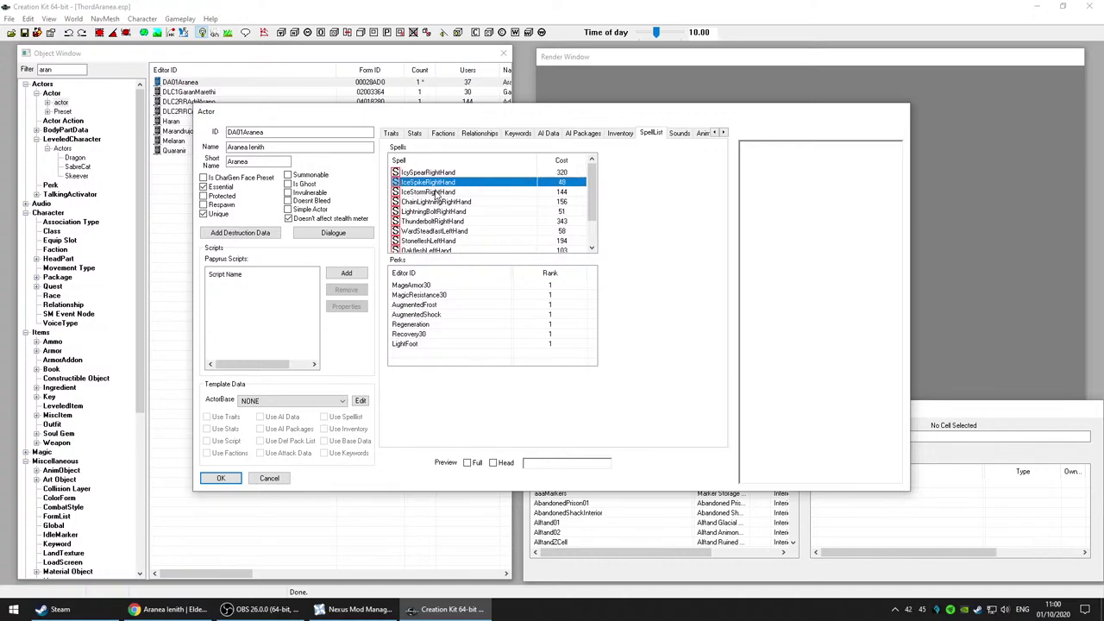
{"action": "left_click", "coordinate": [437, 193]}
{"action": "left_click", "coordinate": [440, 175]}
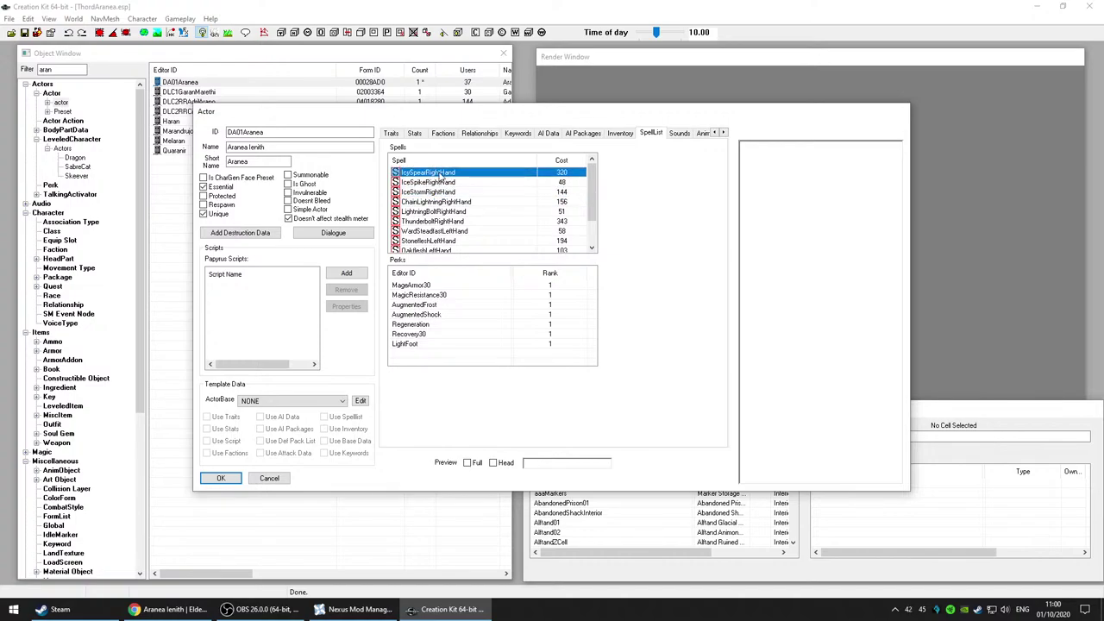
{"action": "left_click", "coordinate": [458, 221]}
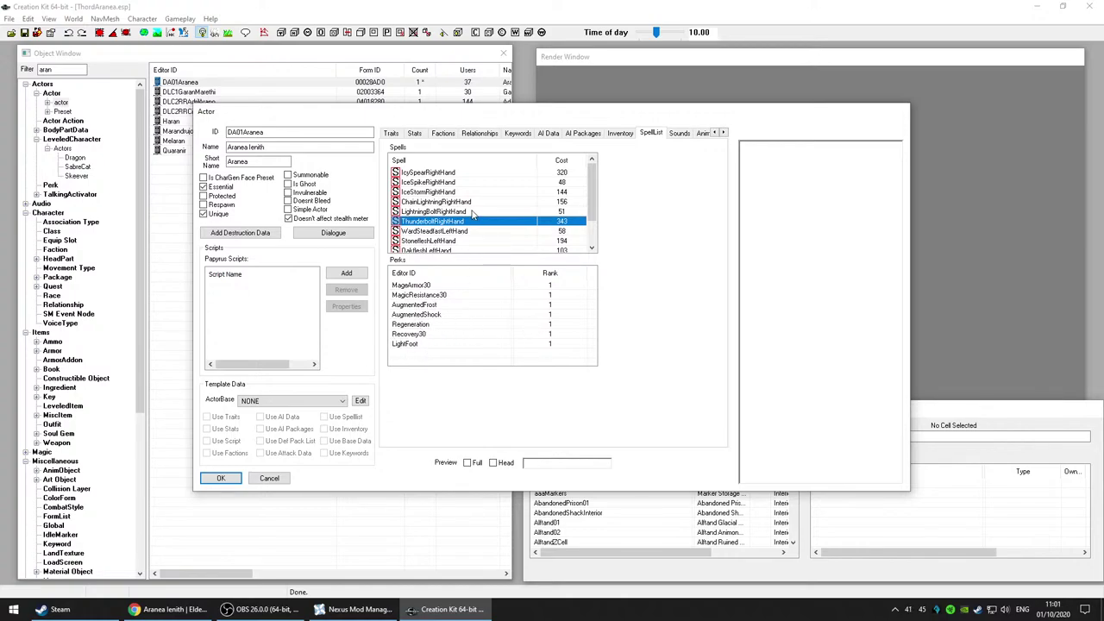
{"action": "scroll", "coordinate": [474, 214], "scroll_direction": "down", "scroll_amount": 1}
{"action": "left_click", "coordinate": [431, 242]}
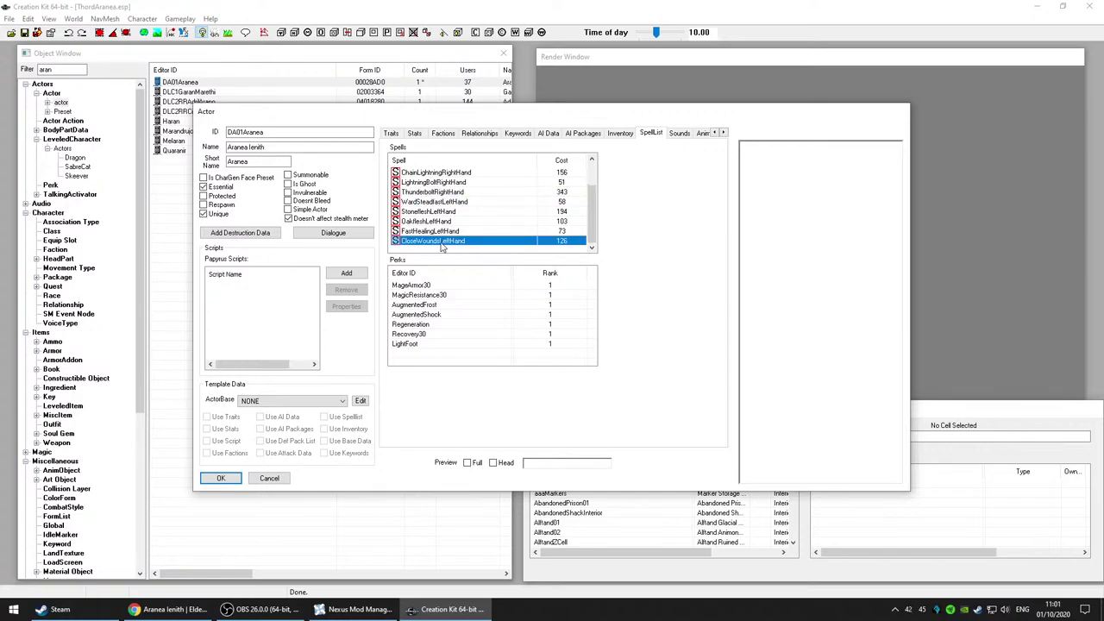
{"action": "left_click", "coordinate": [436, 192]}
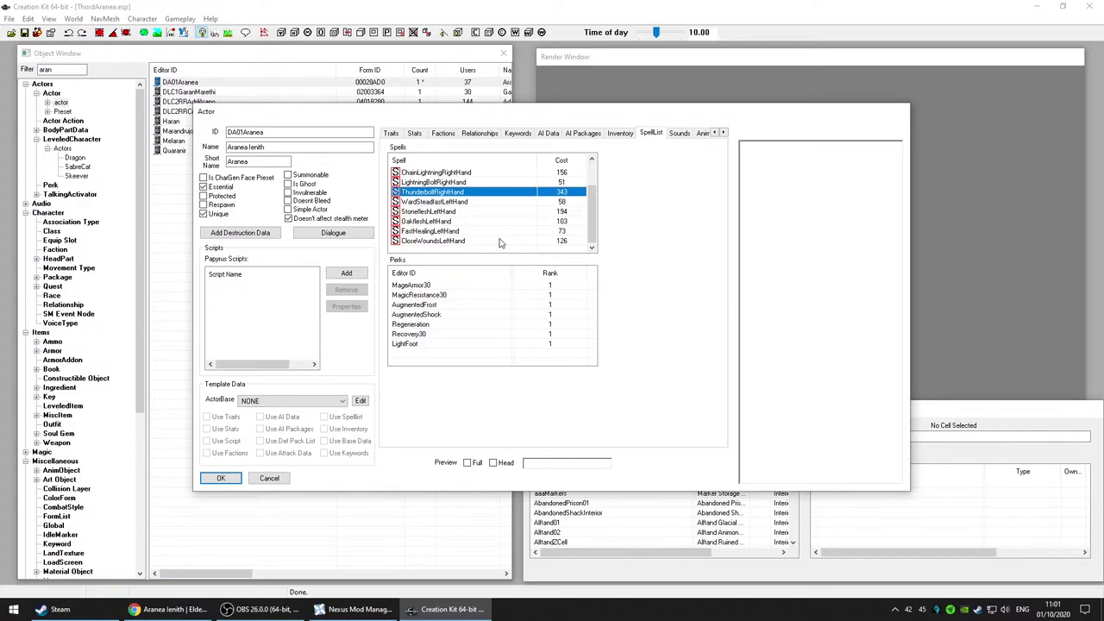
{"action": "scroll", "coordinate": [497, 242], "scroll_direction": "up", "scroll_amount": 1}
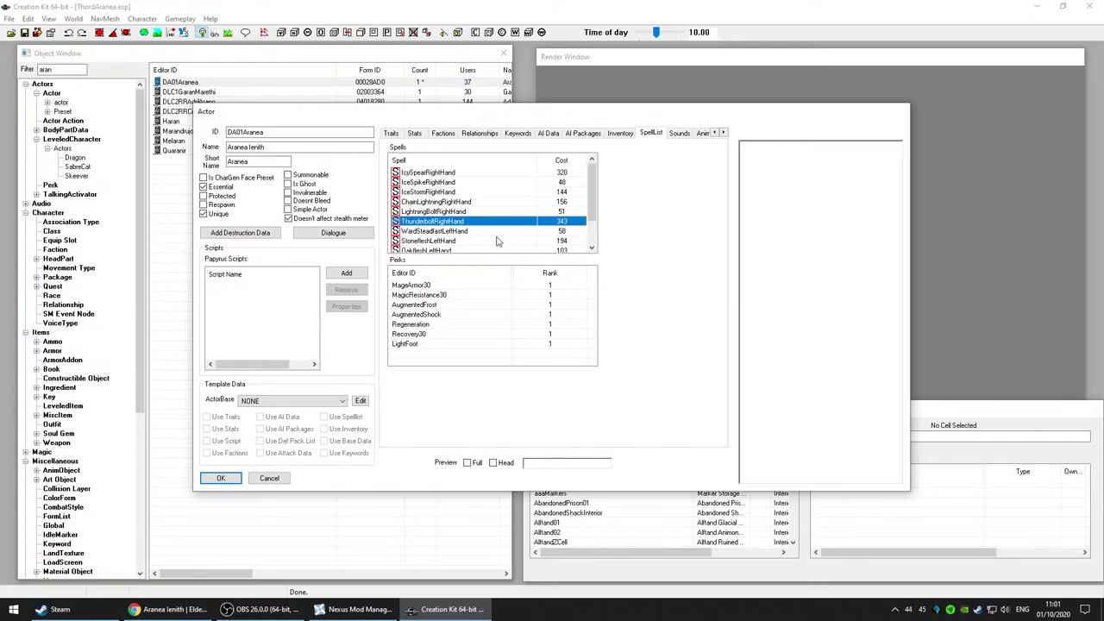
{"action": "left_click", "coordinate": [432, 174]}
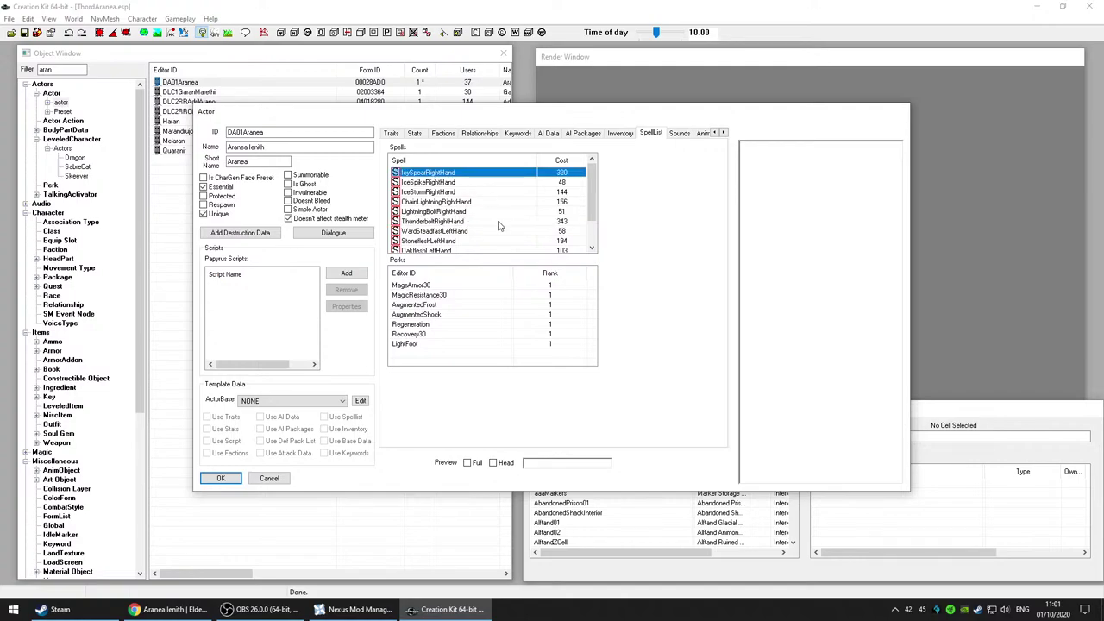
Step: Check Aranea's ward and healing spells, including WardSteadfastLeftHand, FastHealingLeftHand and CloseWoundsLeftHand, against the rest of her spell list
{"action": "left_click", "coordinate": [486, 184]}
{"action": "scroll", "coordinate": [497, 216], "scroll_direction": "down", "scroll_amount": 1}
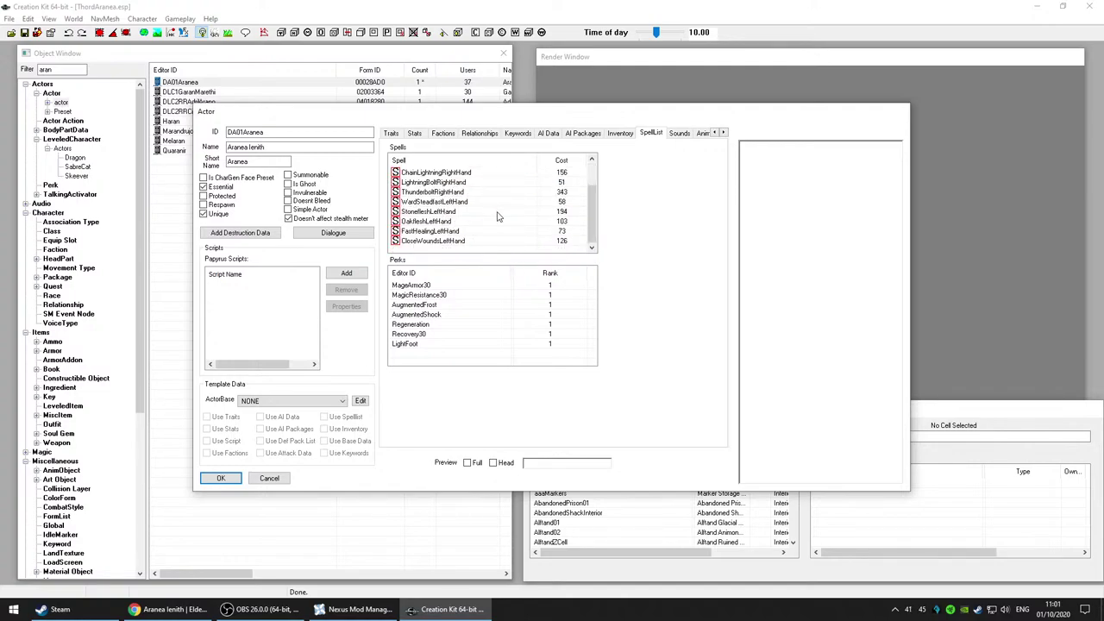
{"action": "left_click", "coordinate": [472, 203]}
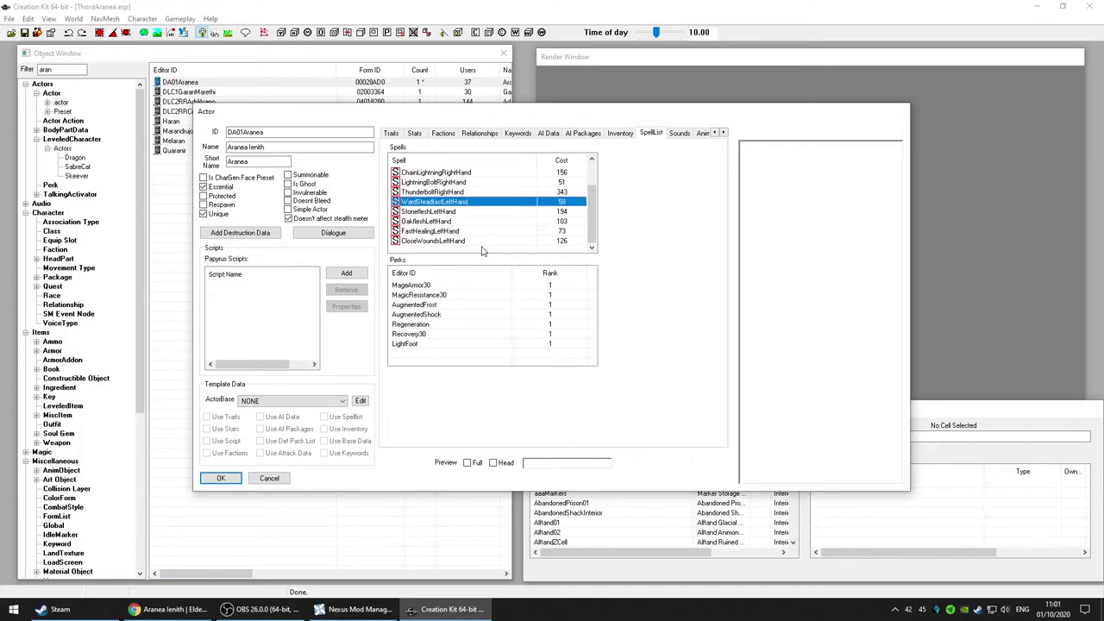
{"action": "left_click", "coordinate": [473, 234]}
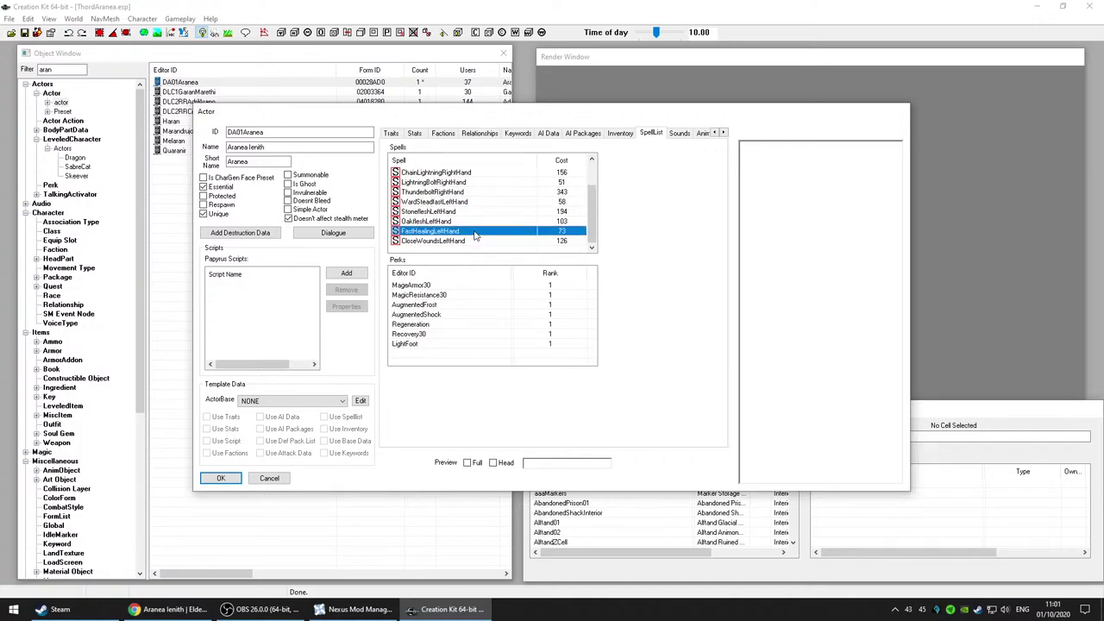
{"action": "left_click", "coordinate": [474, 243]}
{"action": "scroll", "coordinate": [497, 230], "scroll_direction": "up", "scroll_amount": 1}
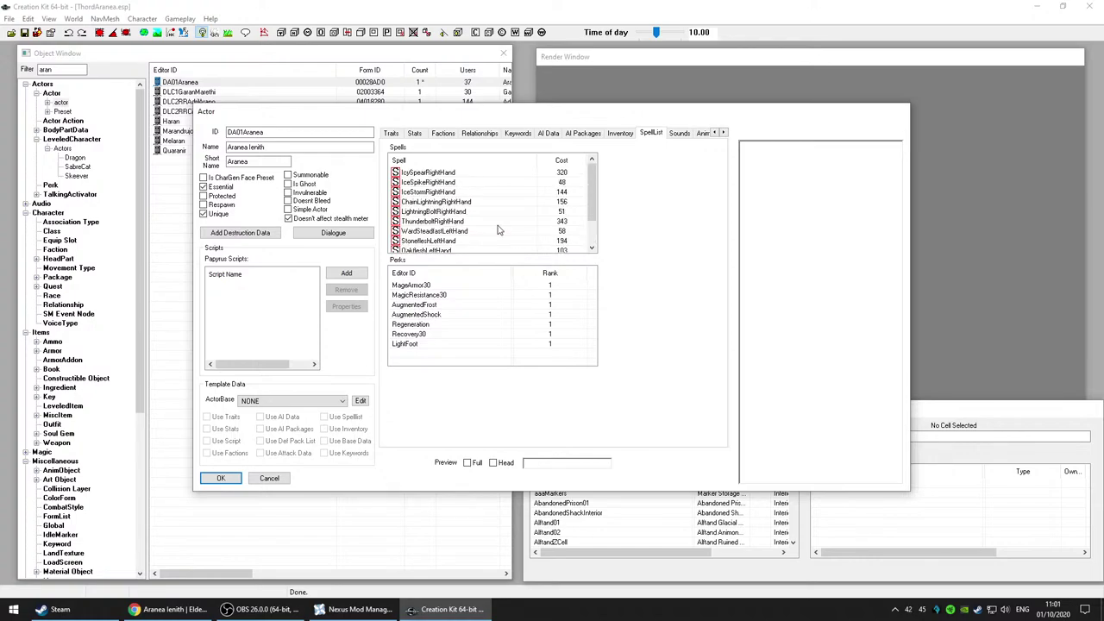
{"action": "scroll", "coordinate": [497, 229], "scroll_direction": "down", "scroll_amount": 1}
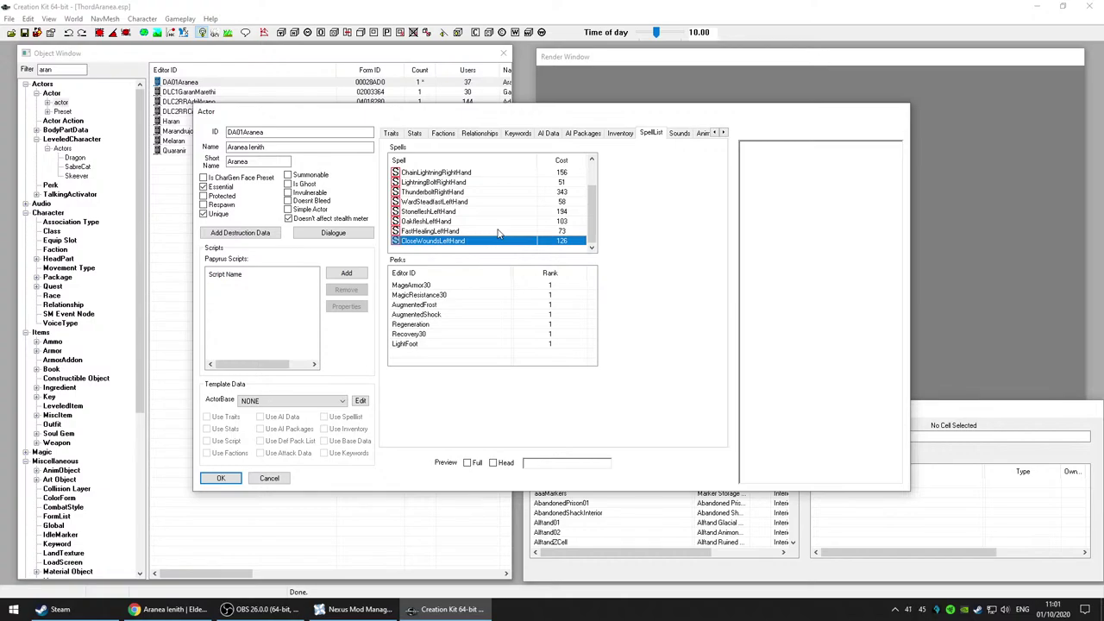
{"action": "scroll", "coordinate": [498, 234], "scroll_direction": "up", "scroll_amount": 1}
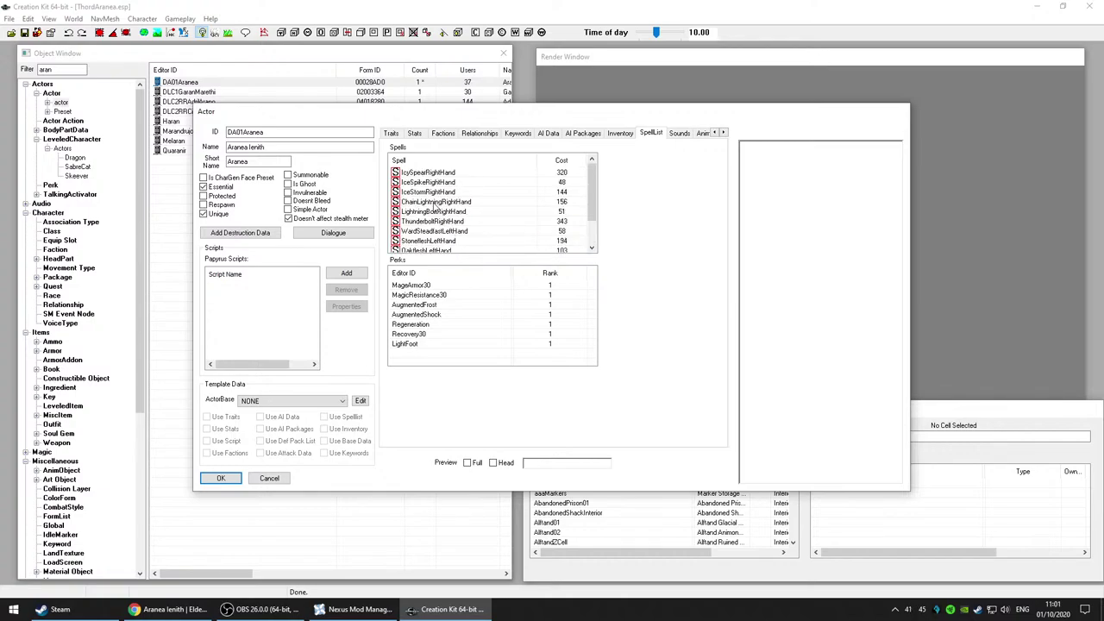
Step: Go through Aranea's attack spells again, from IcySpearRightHand and IceSpikeRightHand to ChainLightningRightHand
{"action": "left_click", "coordinate": [432, 174]}
{"action": "left_click", "coordinate": [441, 183]}
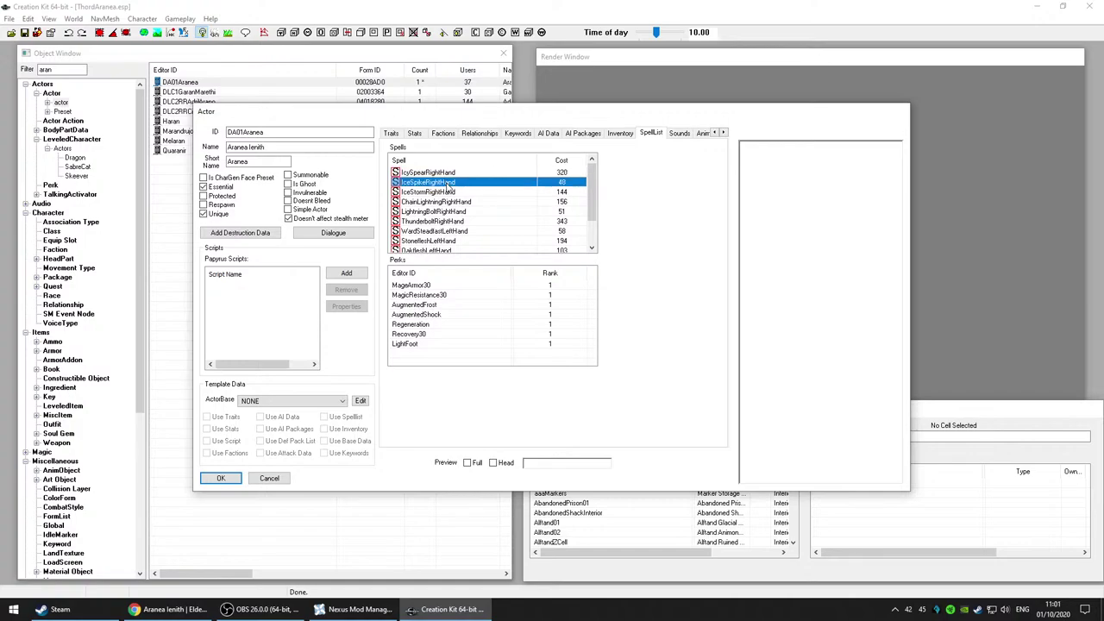
{"action": "left_click", "coordinate": [448, 192]}
{"action": "left_click", "coordinate": [471, 203]}
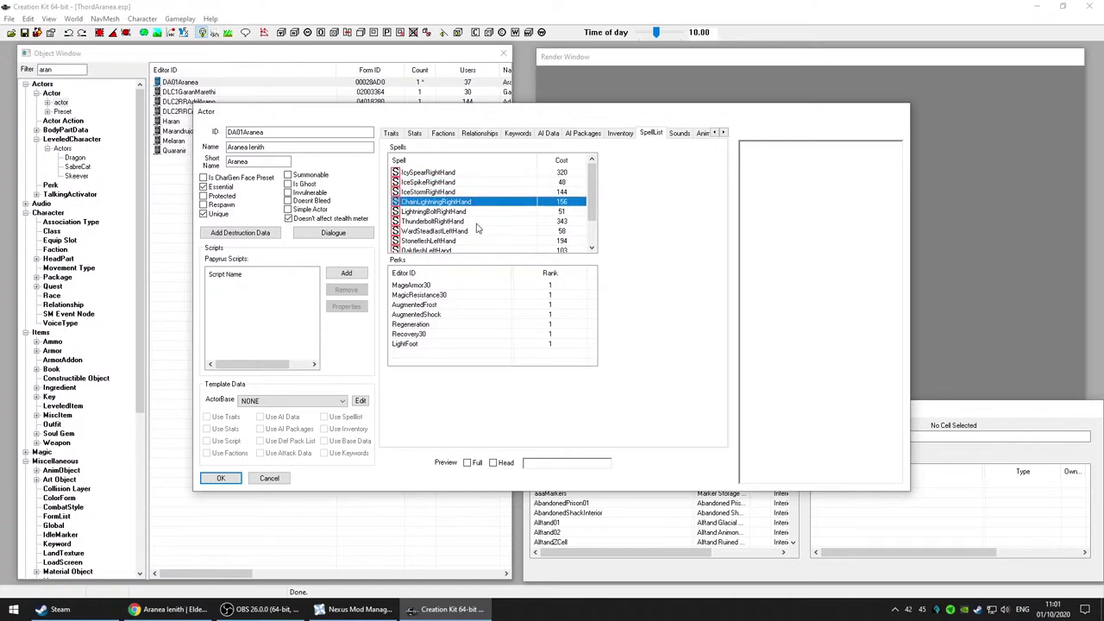
{"action": "scroll", "coordinate": [595, 201], "scroll_direction": "down", "scroll_amount": 1}
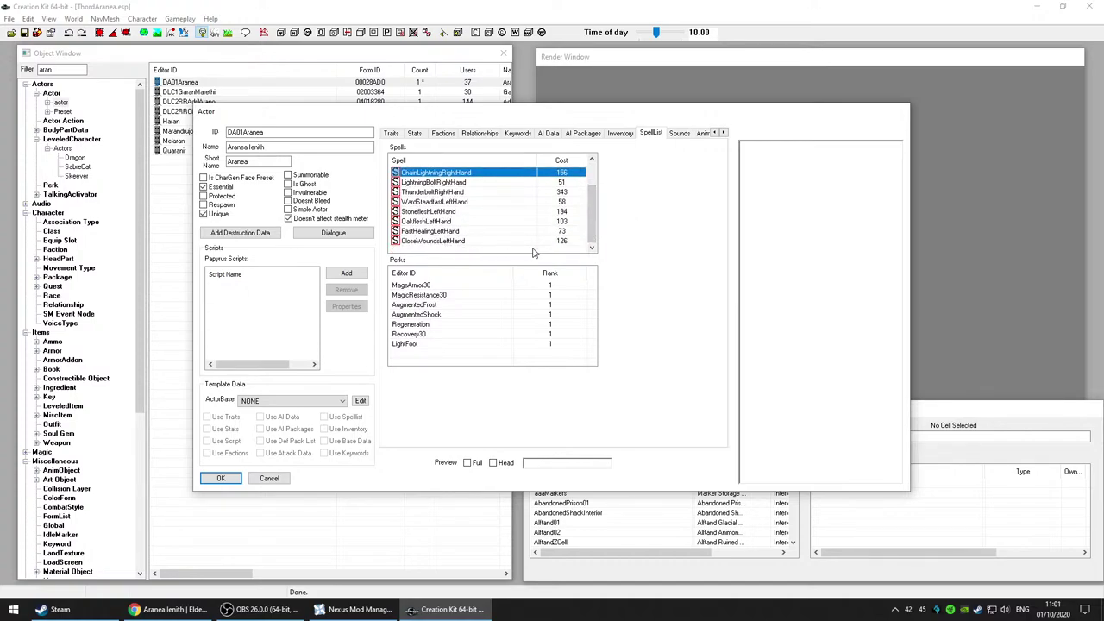
{"action": "scroll", "coordinate": [594, 193], "scroll_direction": "up", "scroll_amount": 1}
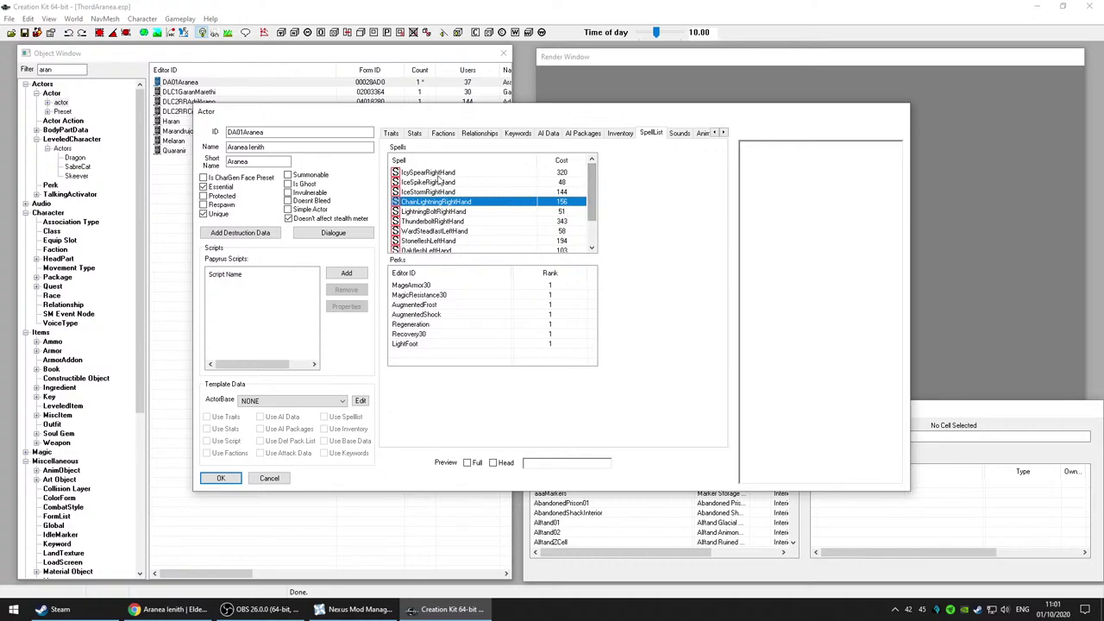
{"action": "left_click", "coordinate": [436, 178]}
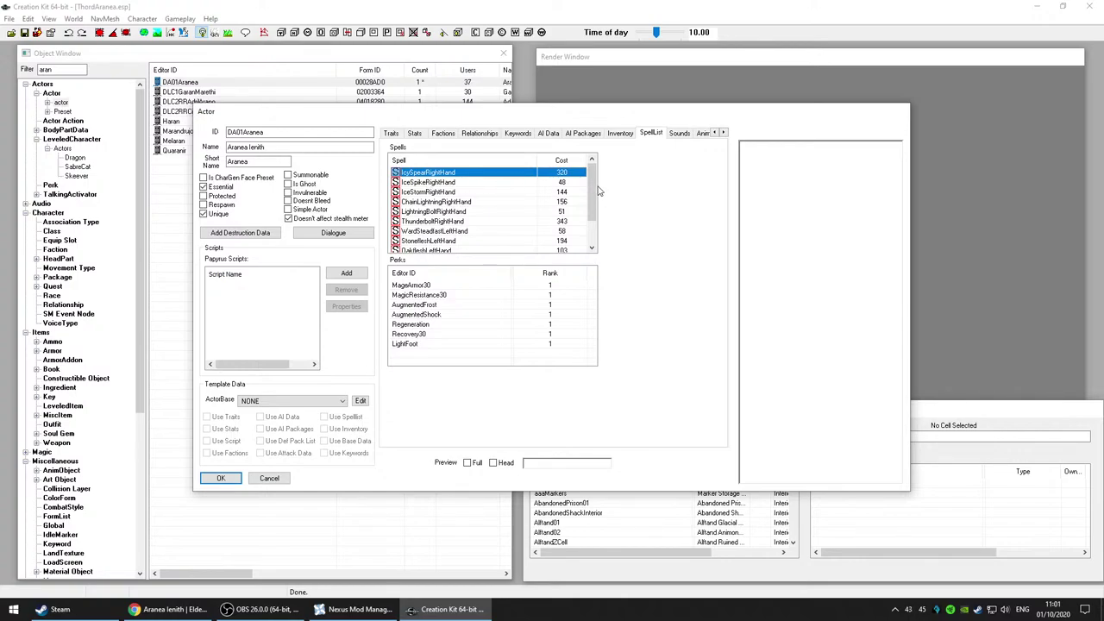
{"action": "left_click_drag", "start_coordinate": [593, 200], "coordinate": [594, 231]}
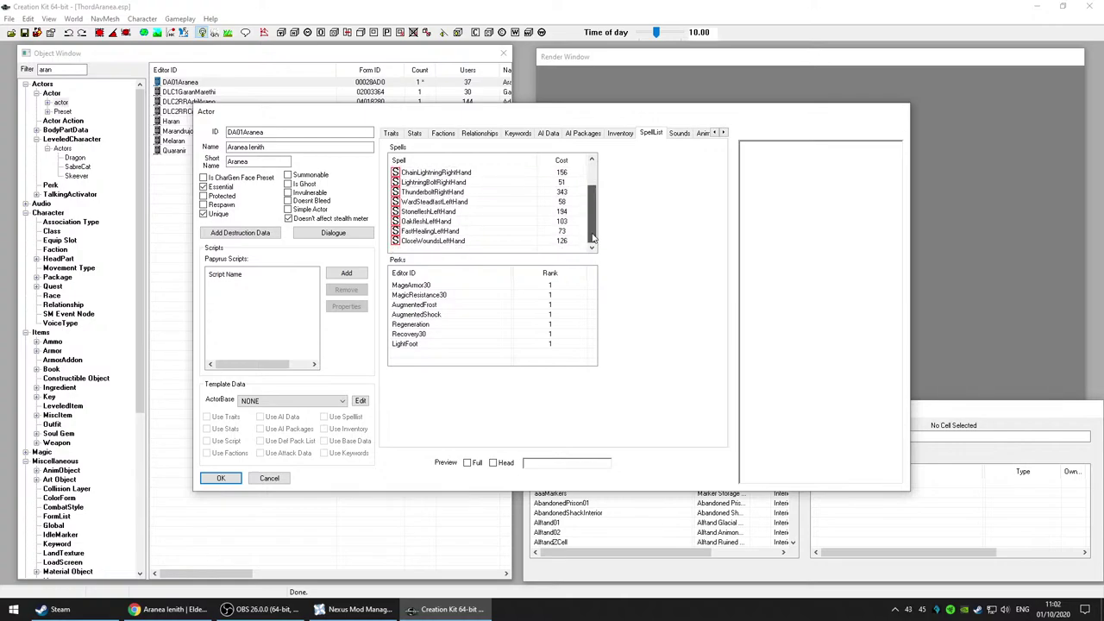
Step: Inspect LightningBoltRightHand and WardSteadfastLeftHand, and compare StonefleshLeftHand with OakfleshLeftHand in Aranea's spell list
{"action": "left_click", "coordinate": [445, 184]}
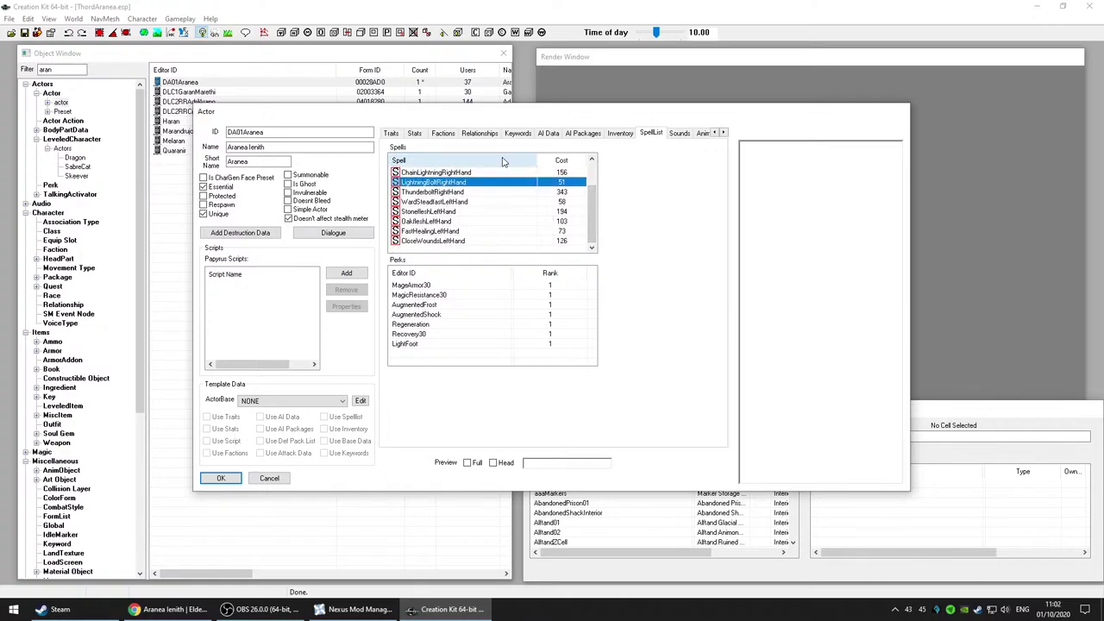
{"action": "left_click", "coordinate": [512, 202]}
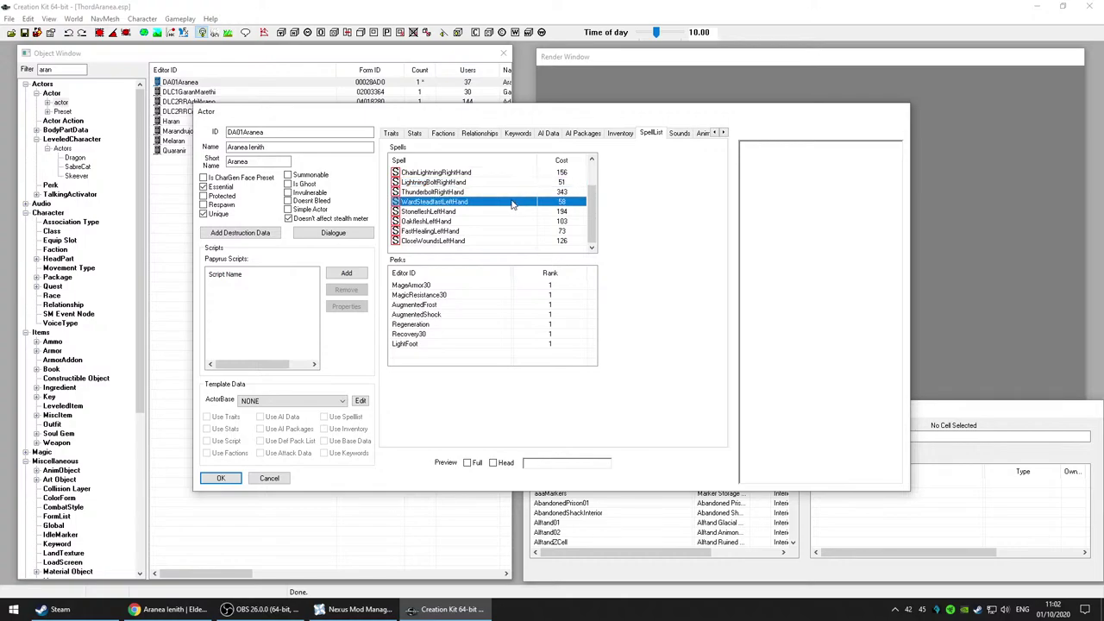
{"action": "left_click", "coordinate": [432, 212]}
{"action": "left_click", "coordinate": [437, 222]}
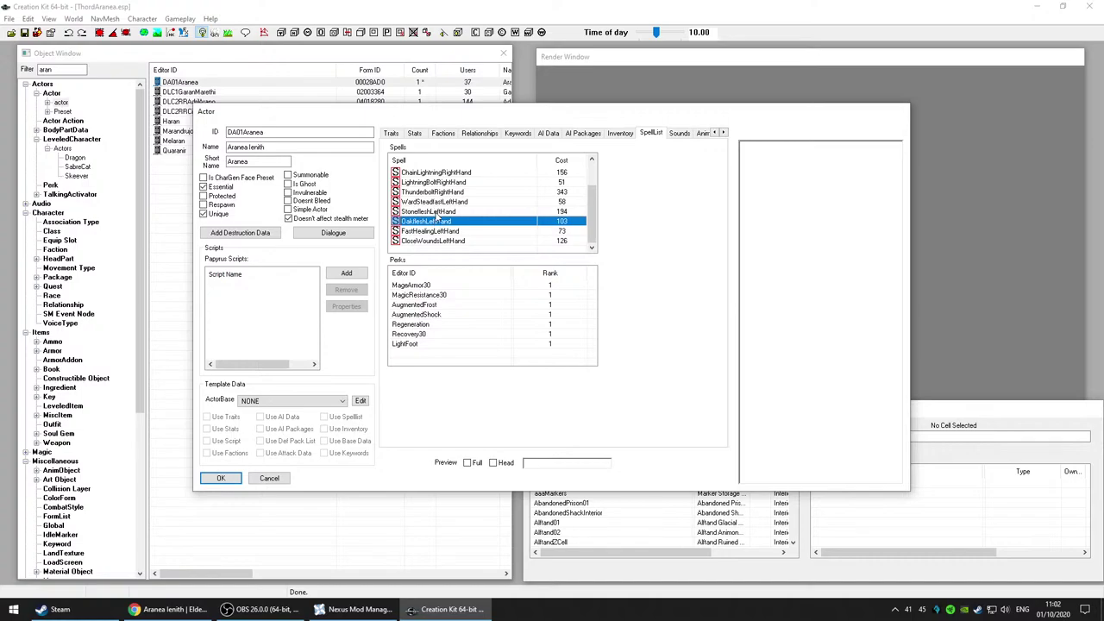
{"action": "left_click", "coordinate": [437, 213]}
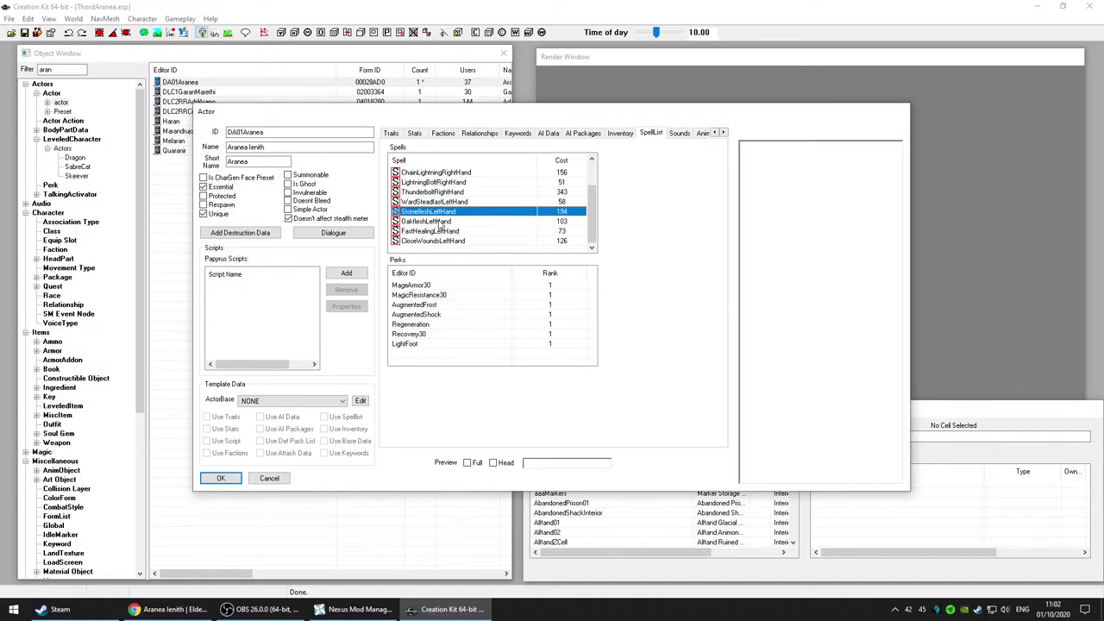
{"action": "left_click", "coordinate": [441, 222]}
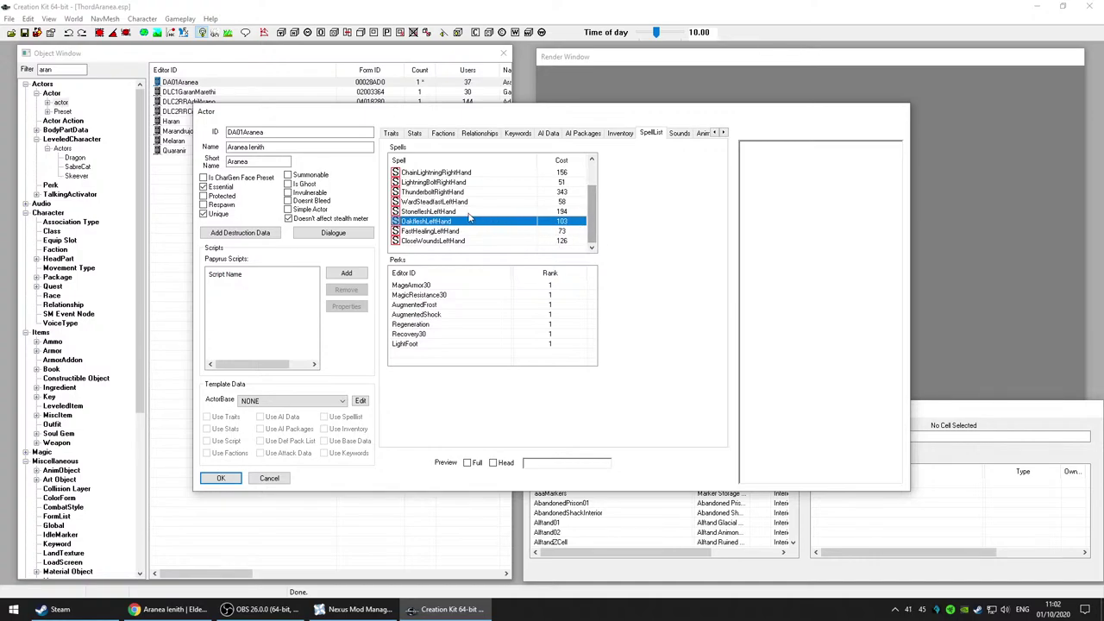
Step: Remove the StonefleshLeftHand spell from Aranea's spell list and accept the changes to her actor record
{"action": "left_click", "coordinate": [448, 212]}
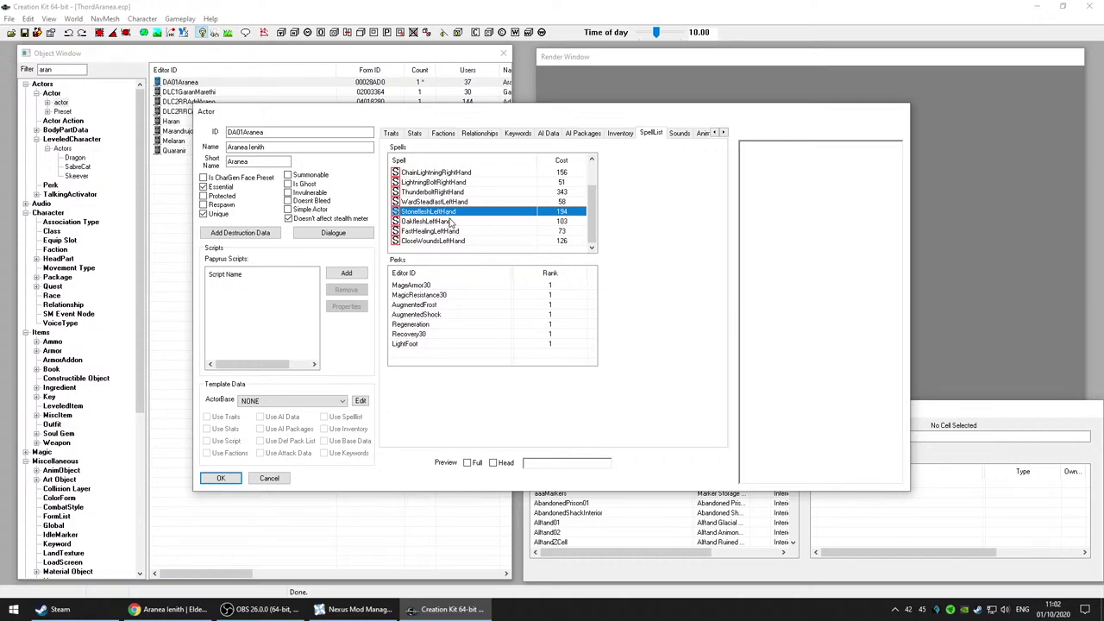
{"action": "key", "text": "Delete"}
{"action": "mouse_move", "coordinate": [591, 222]}
{"action": "left_mouse_down"}
{"action": "mouse_move", "coordinate": [591, 201]}
{"action": "mouse_move", "coordinate": [597, 237]}
{"action": "mouse_move", "coordinate": [601, 201]}
{"action": "mouse_move", "coordinate": [599, 235]}
{"action": "left_mouse_up"}
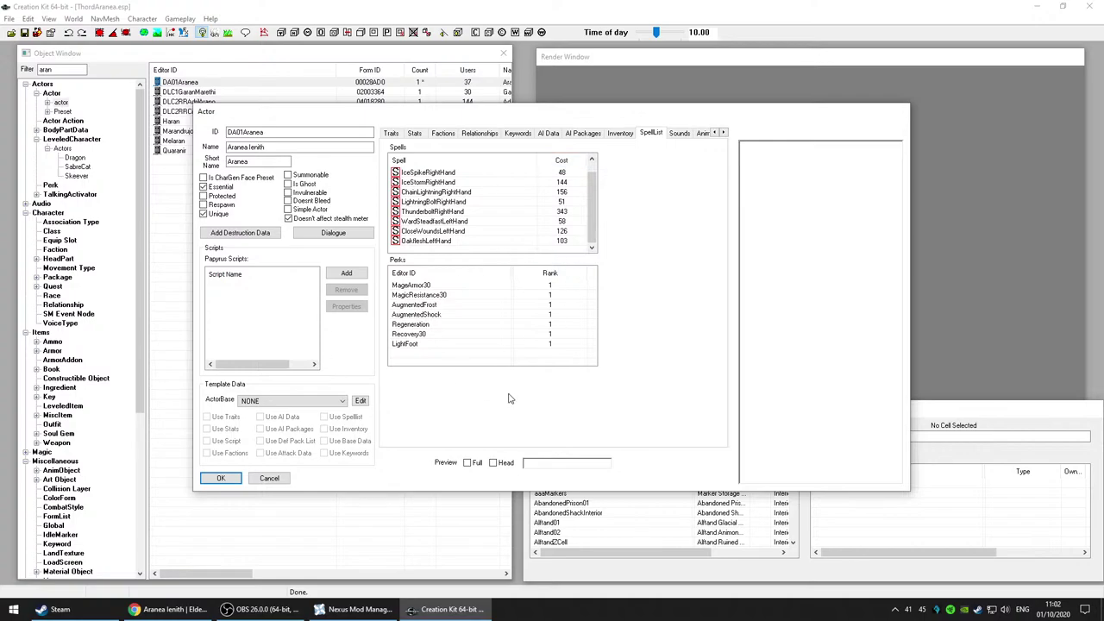
{"action": "left_click", "coordinate": [223, 479]}
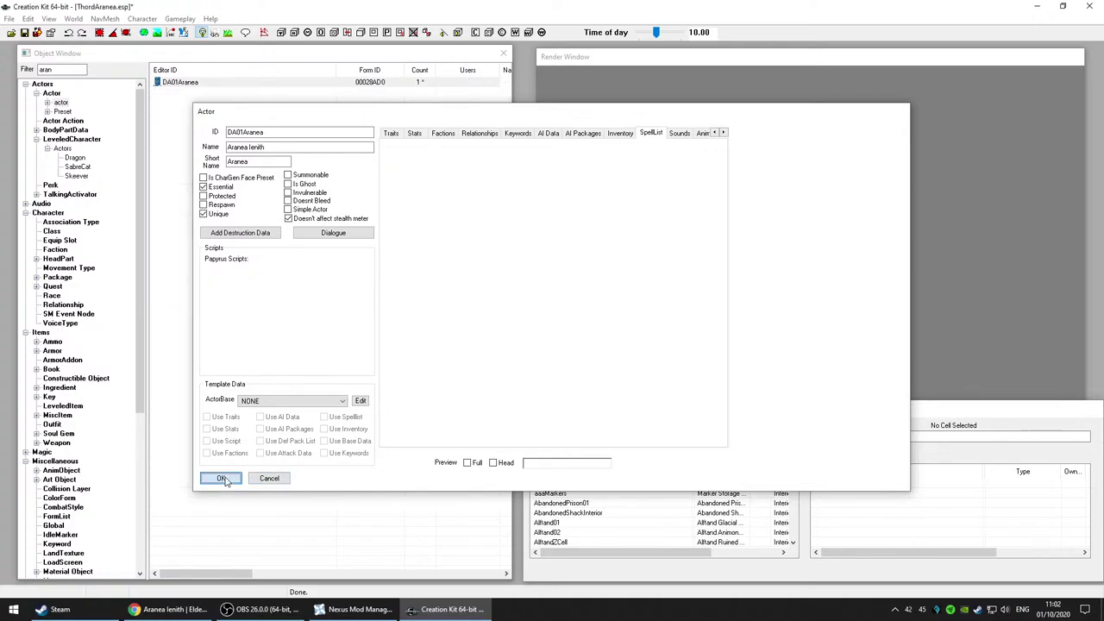
Step: Save the ThordAranea.esp plugin and clear the list of warnings
{"action": "left_click", "coordinate": [24, 32]}
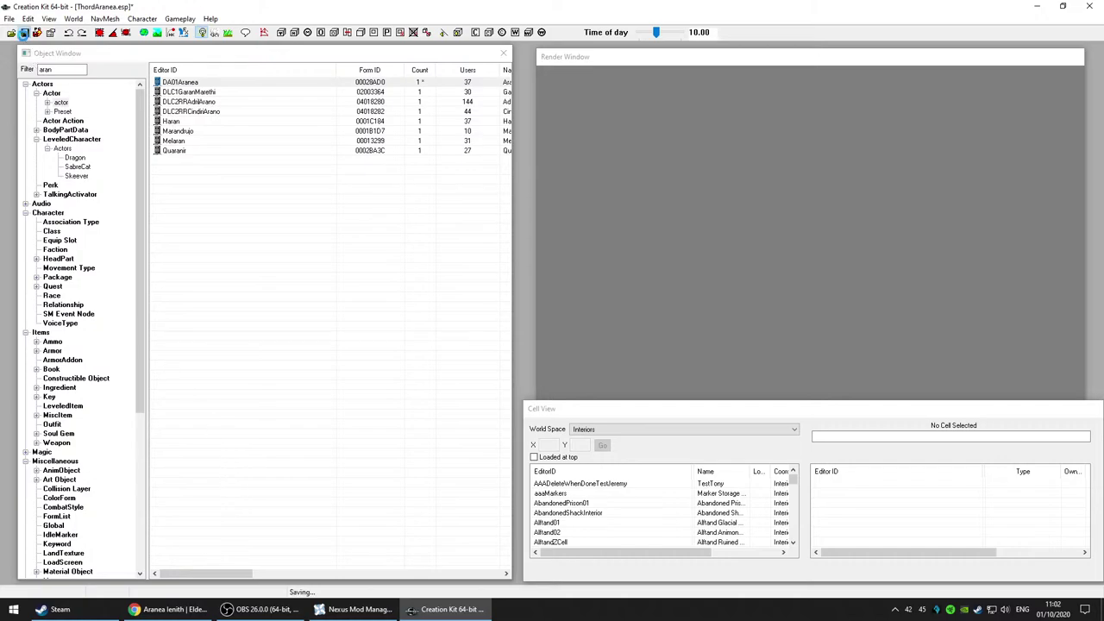
{"action": "left_click", "coordinate": [645, 359]}
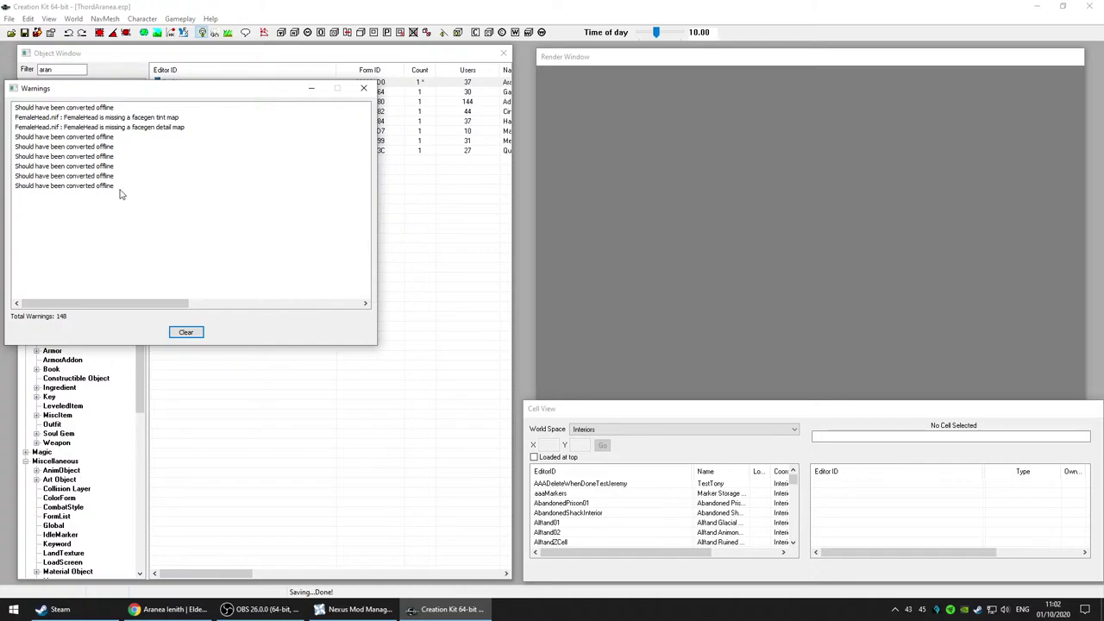
{"action": "left_click_drag", "start_coordinate": [132, 190], "coordinate": [28, 109]}
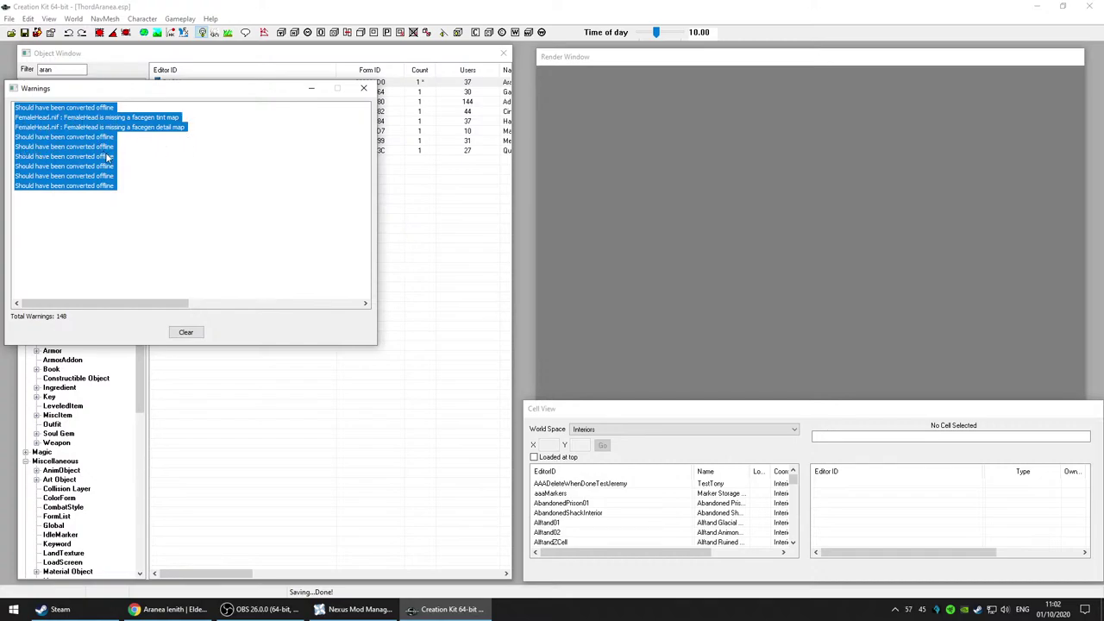
{"action": "left_click", "coordinate": [186, 332]}
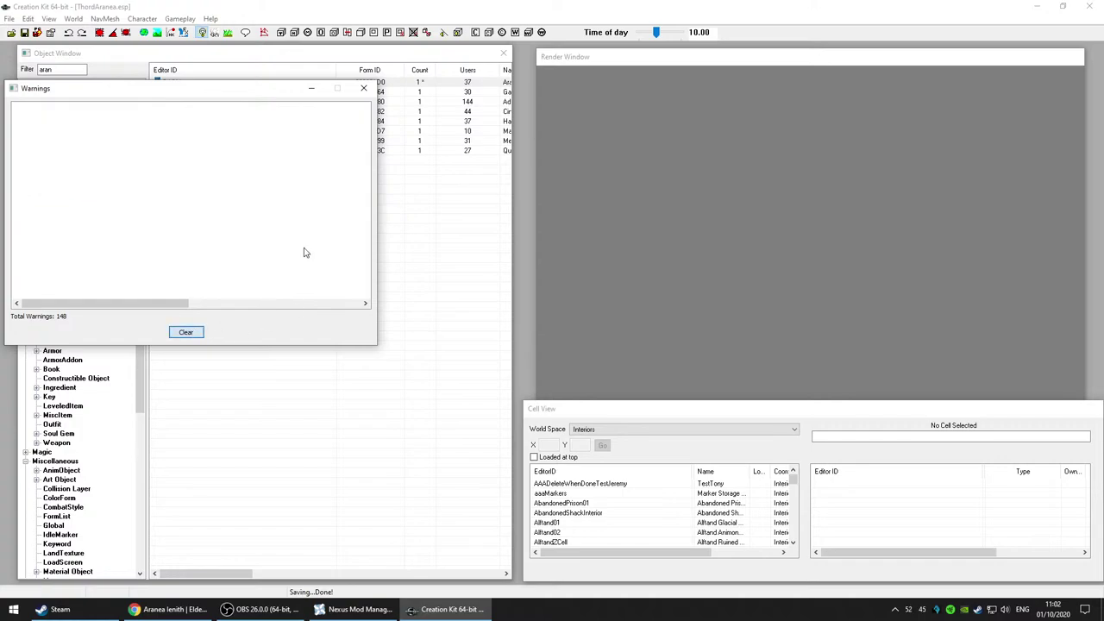
{"action": "left_click", "coordinate": [402, 197]}
Step: Save the plugin once more and exit Creation Kit
{"action": "left_click", "coordinate": [24, 32]}
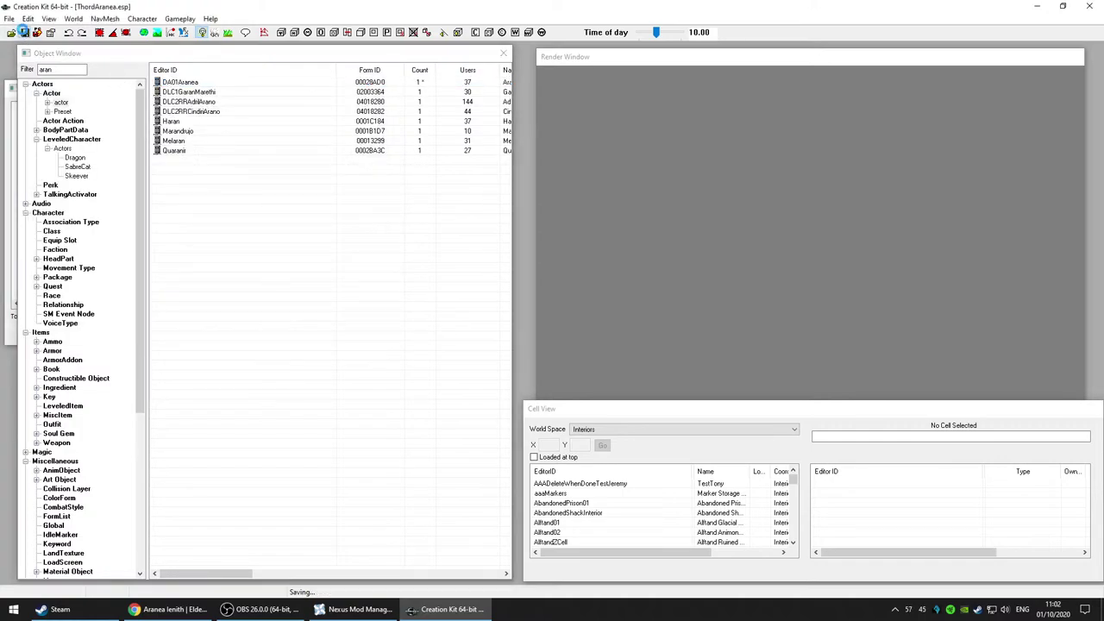
{"action": "left_click", "coordinate": [268, 285]}
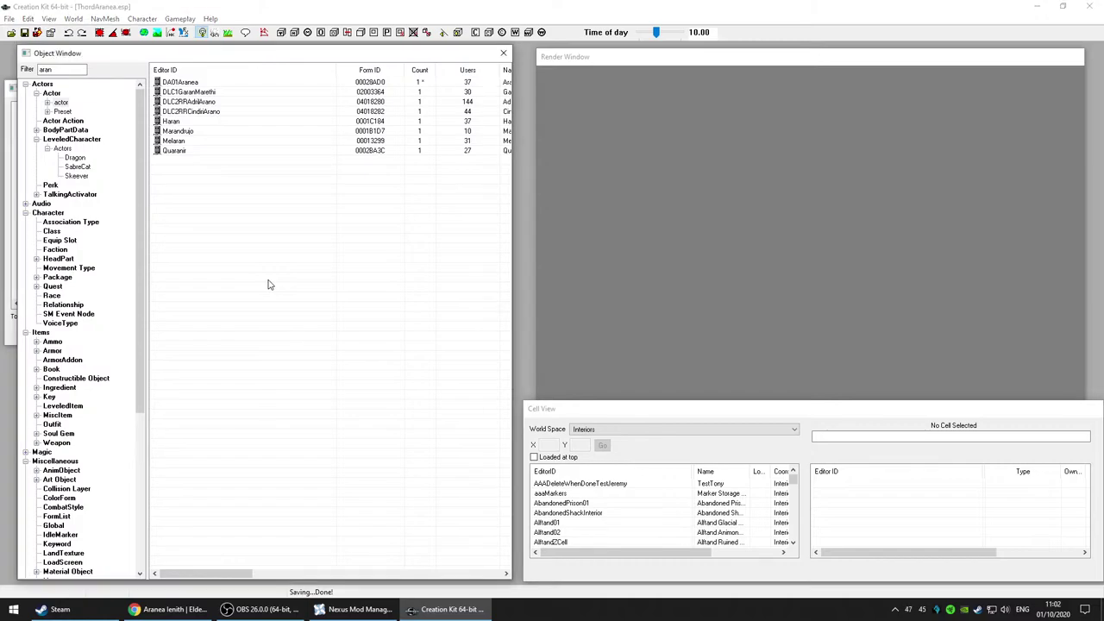
{"action": "left_click", "coordinate": [10, 19]}
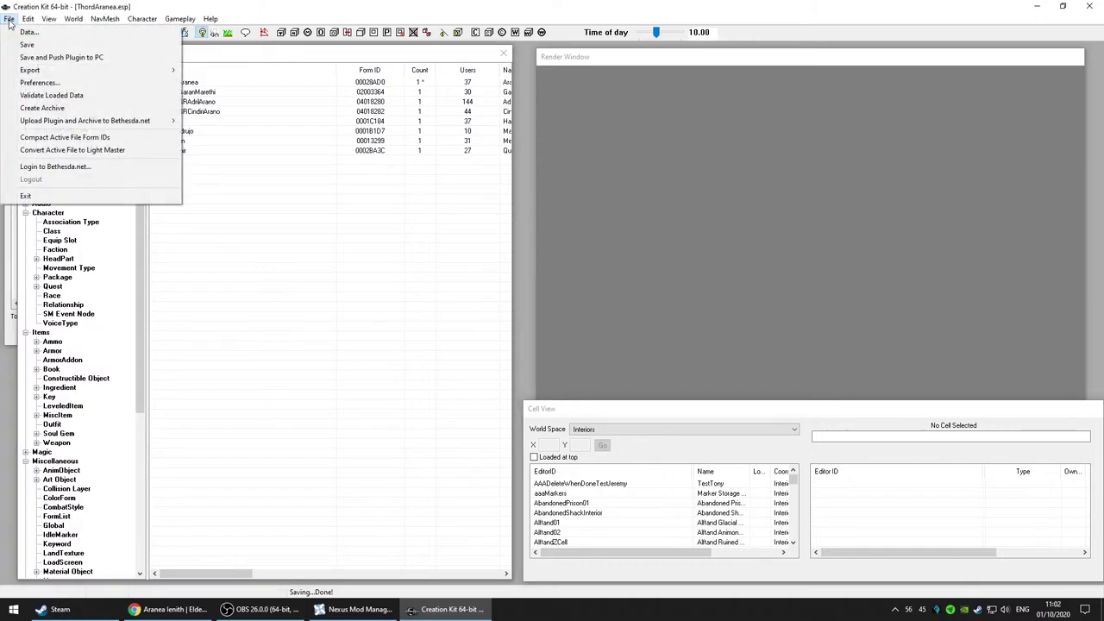
{"action": "left_click", "coordinate": [38, 198]}
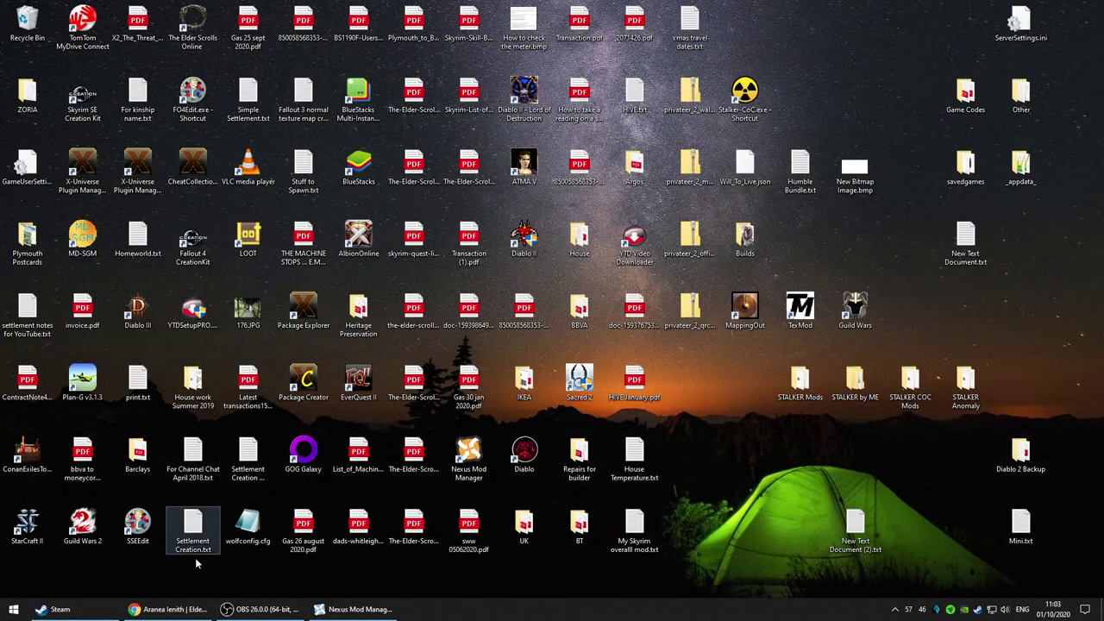
Step: Switch to Nexus Mod Manager and review the plugin load order from Skyrim.esm through thordtvclouds.esp down to ThordAranea.esp
{"action": "left_click", "coordinate": [361, 610]}
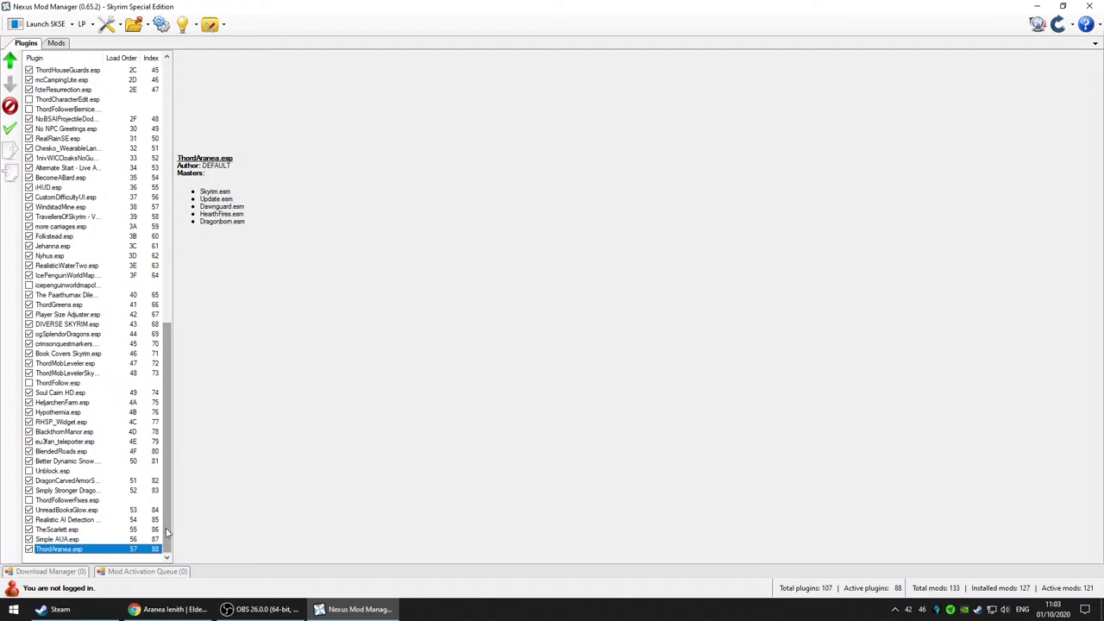
{"action": "left_click_drag", "start_coordinate": [168, 532], "coordinate": [182, 247]}
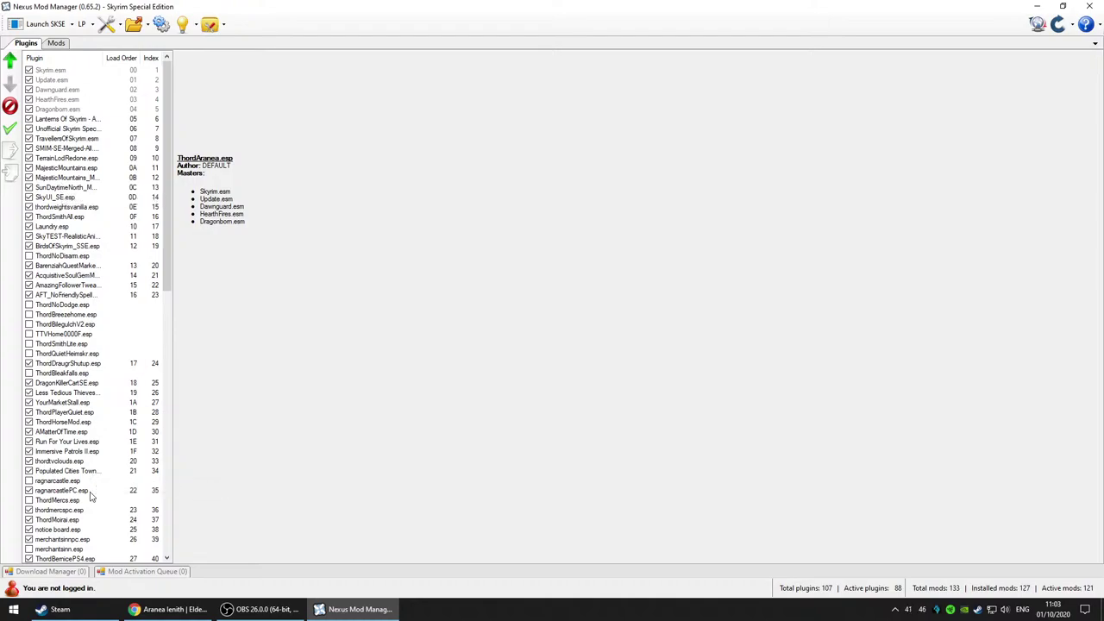
{"action": "left_click", "coordinate": [81, 463]}
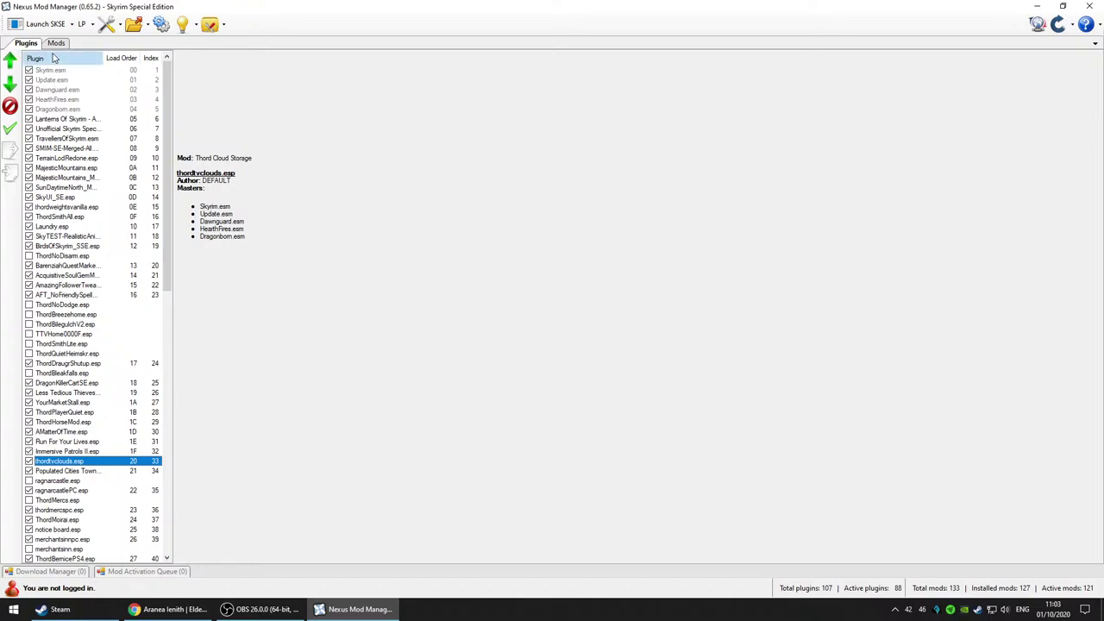
{"action": "scroll", "coordinate": [110, 480], "scroll_direction": "down", "scroll_amount": 5}
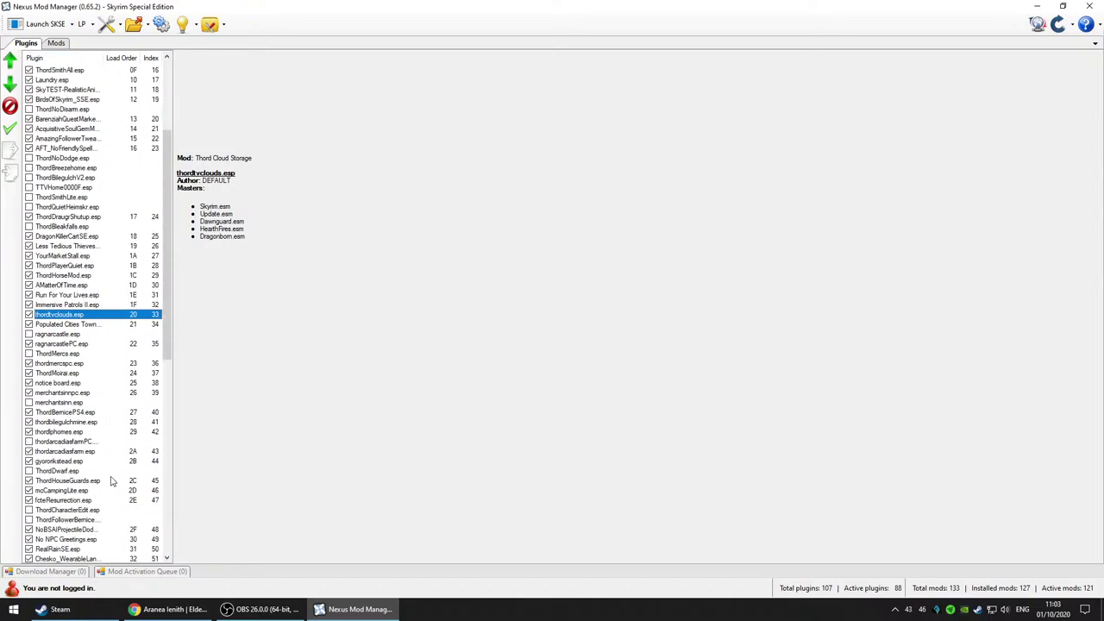
{"action": "scroll", "coordinate": [111, 479], "scroll_direction": "down", "scroll_amount": 14}
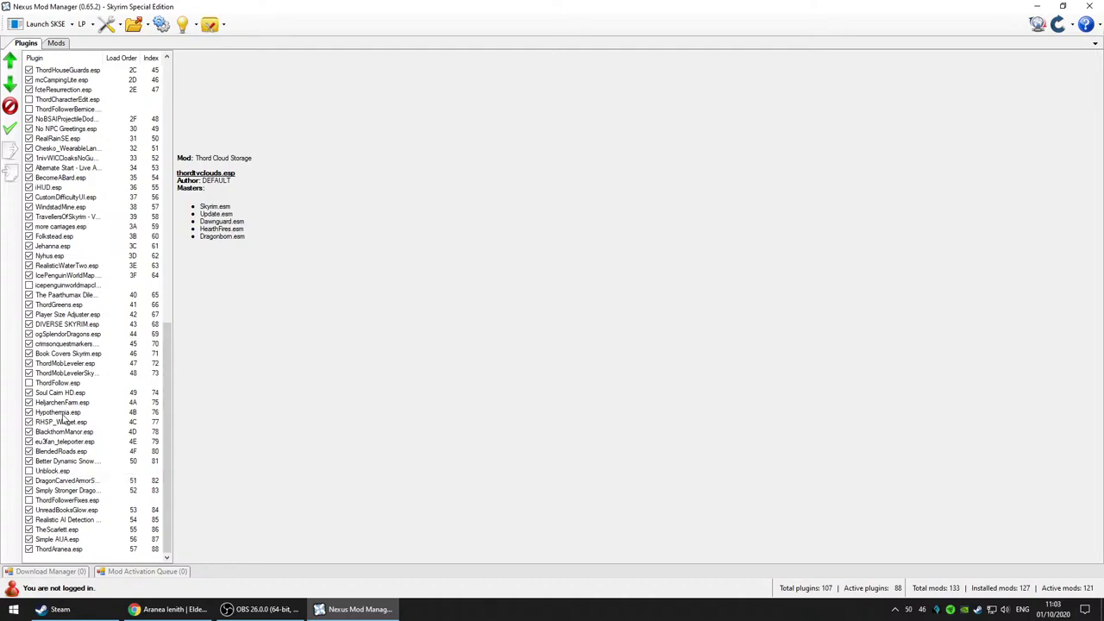
{"action": "scroll", "coordinate": [63, 420], "scroll_direction": "up", "scroll_amount": 12}
{"action": "scroll", "coordinate": [56, 388], "scroll_direction": "down", "scroll_amount": 6}
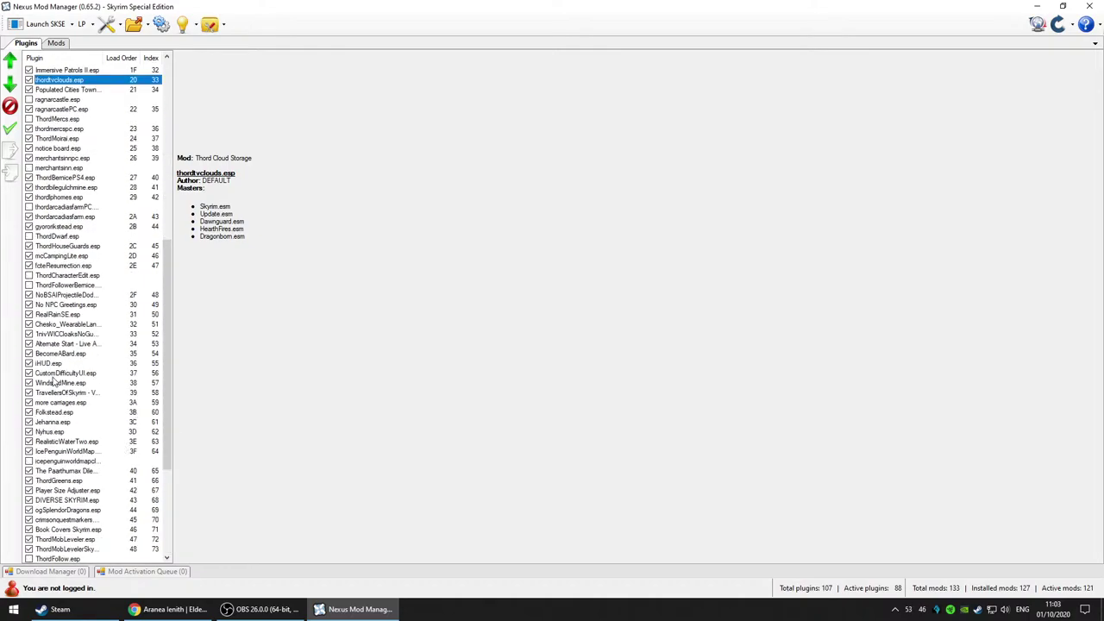
{"action": "left_click_drag", "start_coordinate": [171, 451], "coordinate": [174, 544]}
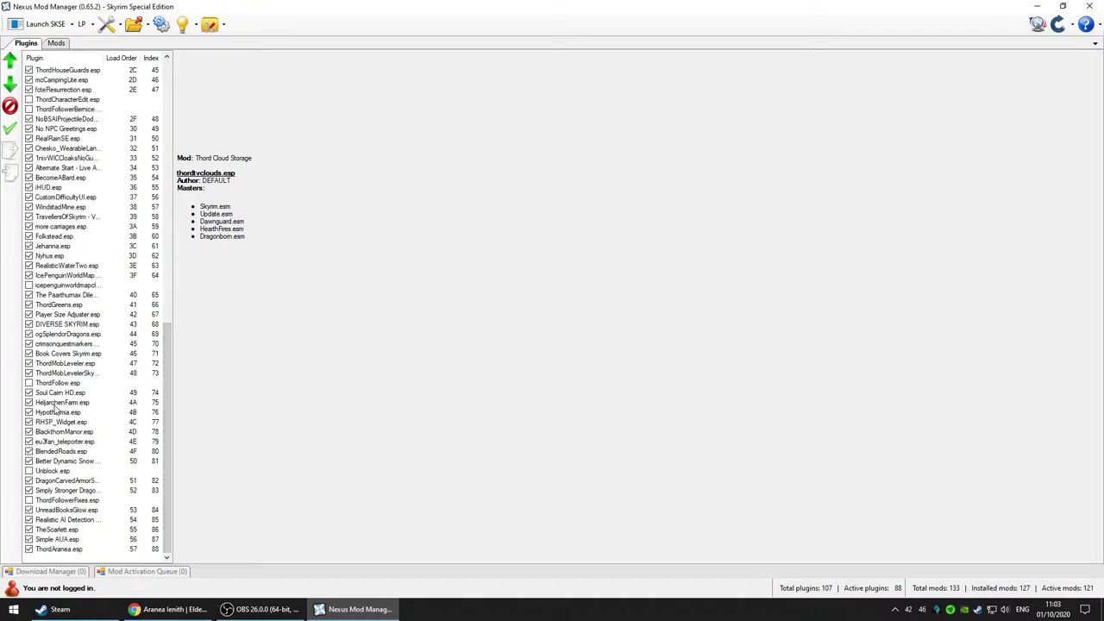
Step: Check the details of the Simply Stronger Dragons, Simple AUA and ThordAranea.esp plugins at the end of the load order
{"action": "left_click", "coordinate": [64, 491]}
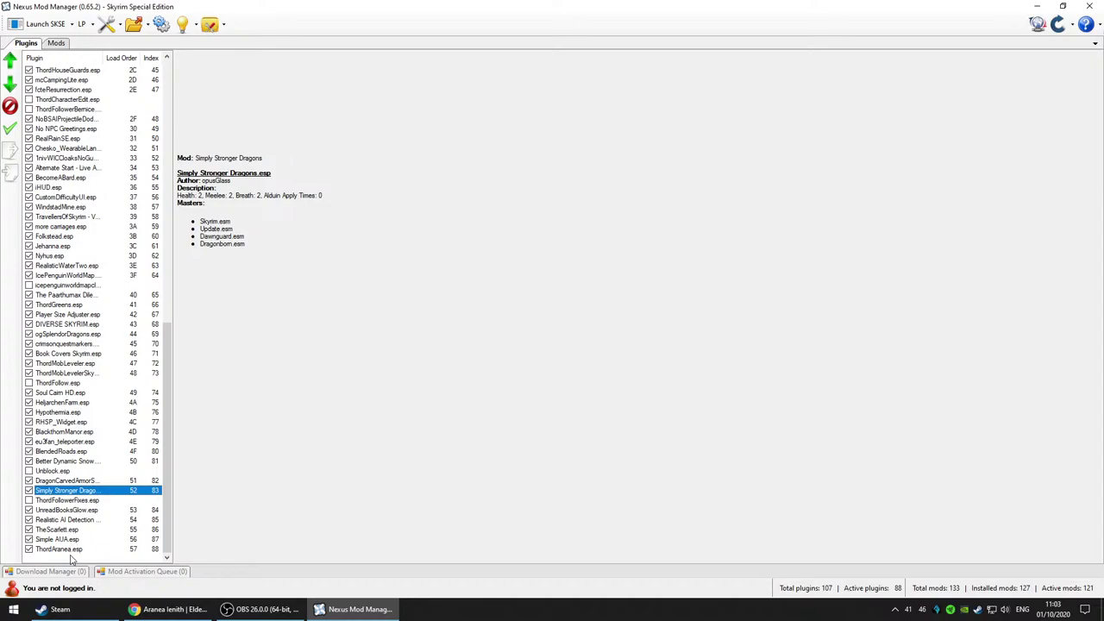
{"action": "left_click", "coordinate": [73, 539]}
{"action": "left_click", "coordinate": [75, 550]}
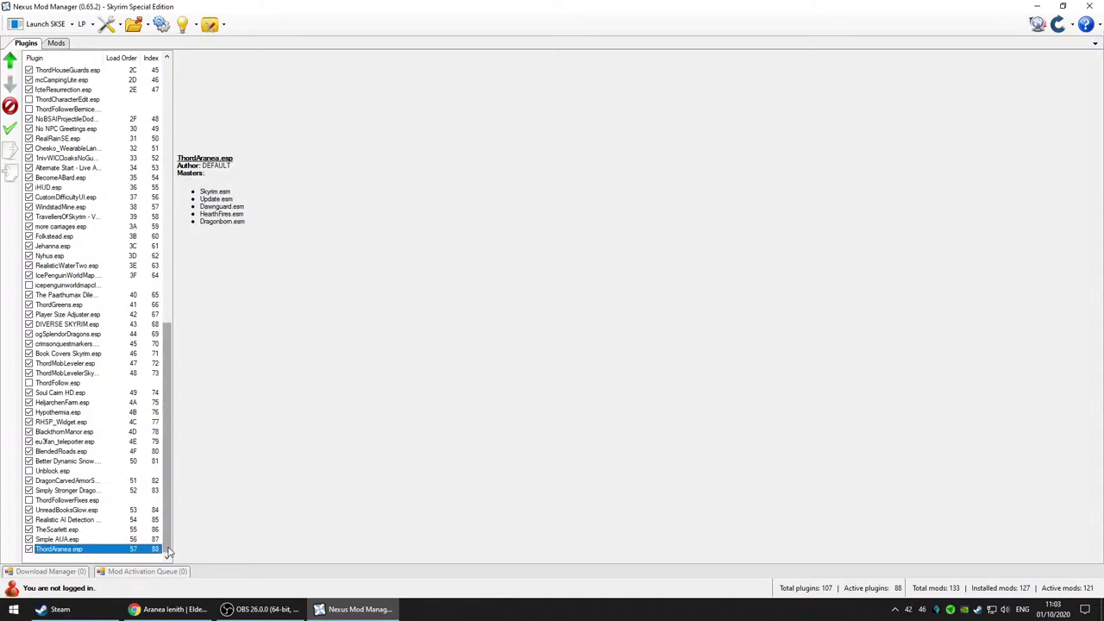
Step: Review the mod details and masters of early load-order plugins, from TravellersOfSkyrim.esm through ThordSmithAll.esp and Laundry.esp to ThordDraugrShutup.esp
{"action": "left_click_drag", "start_coordinate": [169, 552], "coordinate": [167, 263]}
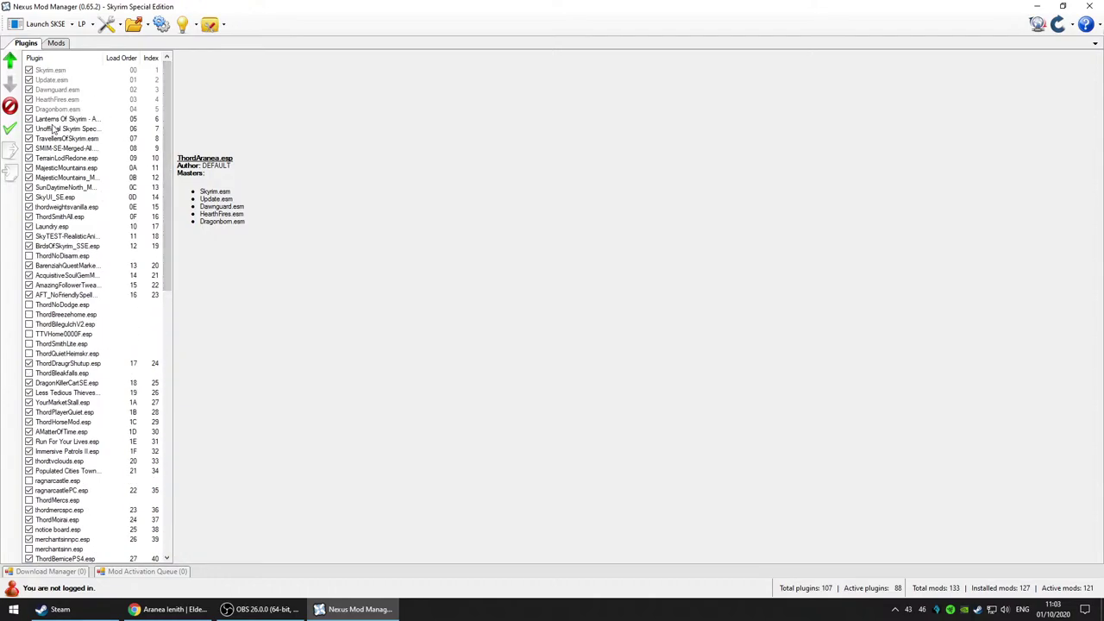
{"action": "left_click", "coordinate": [55, 140]}
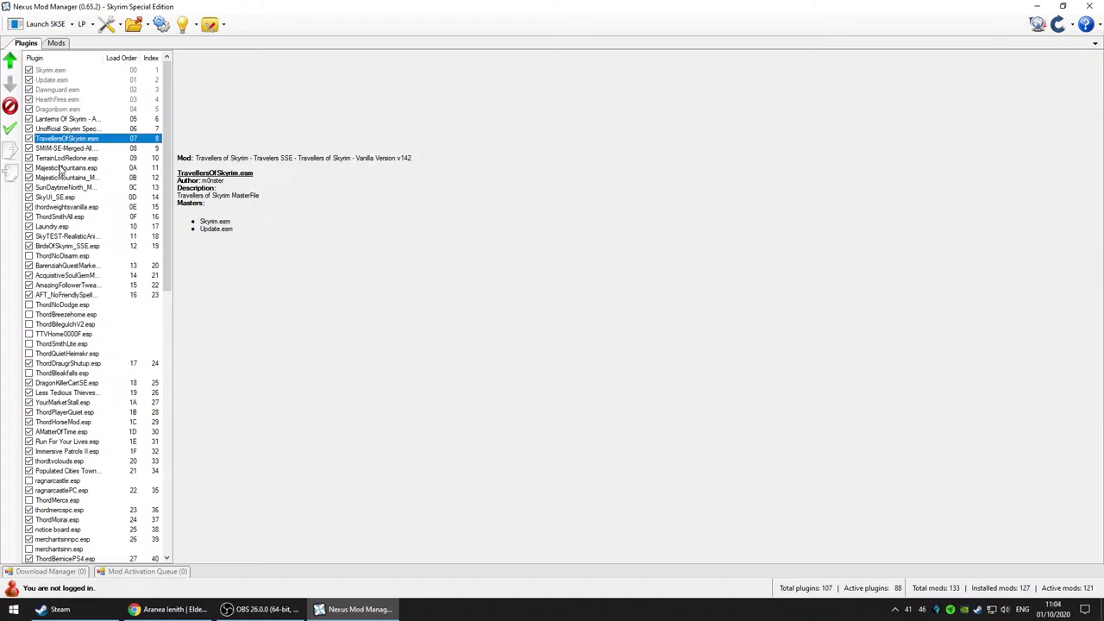
{"action": "left_click", "coordinate": [57, 209]}
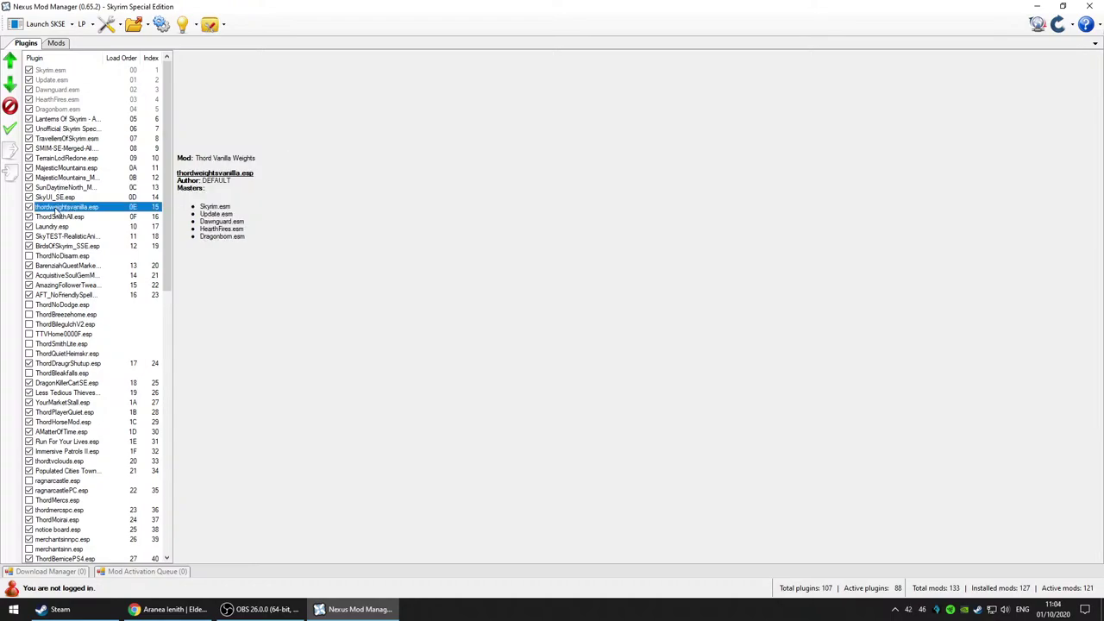
{"action": "left_click", "coordinate": [68, 219]}
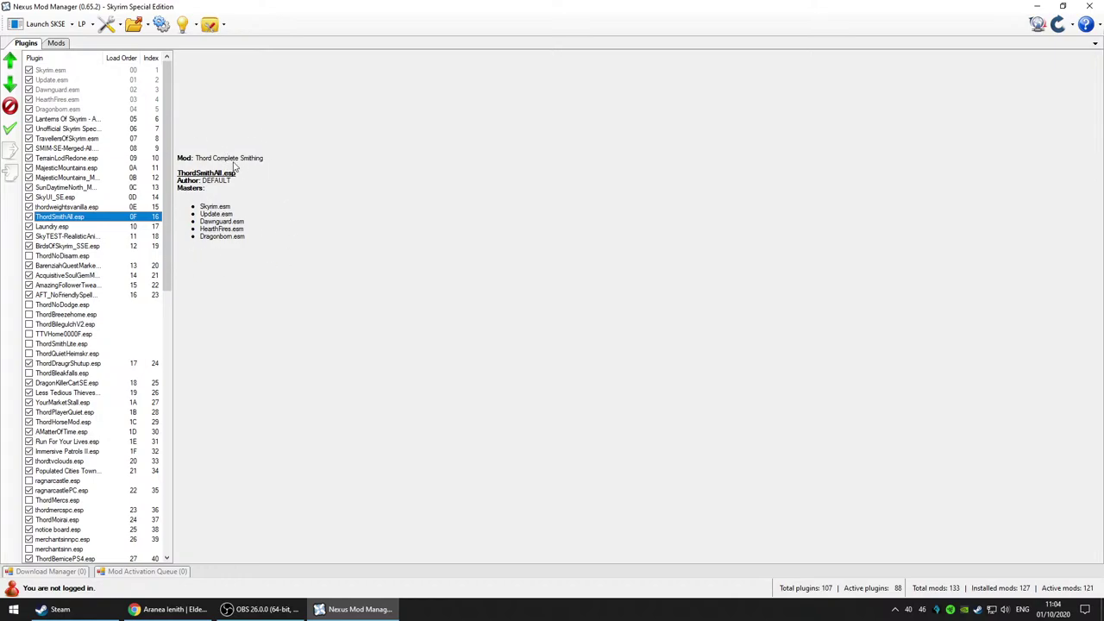
{"action": "left_click", "coordinate": [54, 227]}
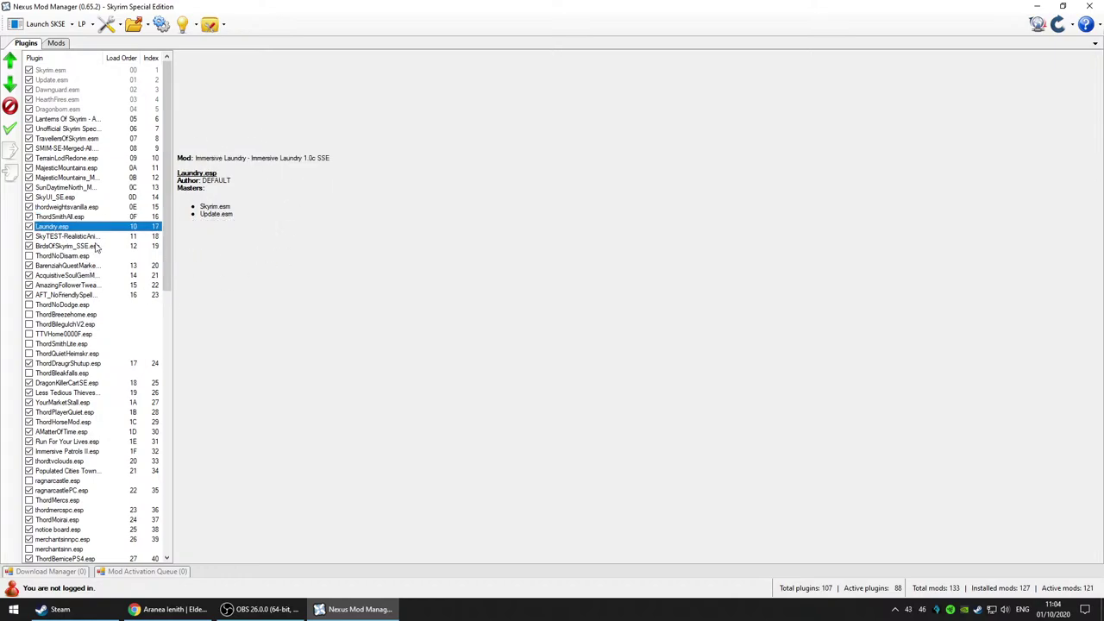
{"action": "left_click", "coordinate": [97, 248]}
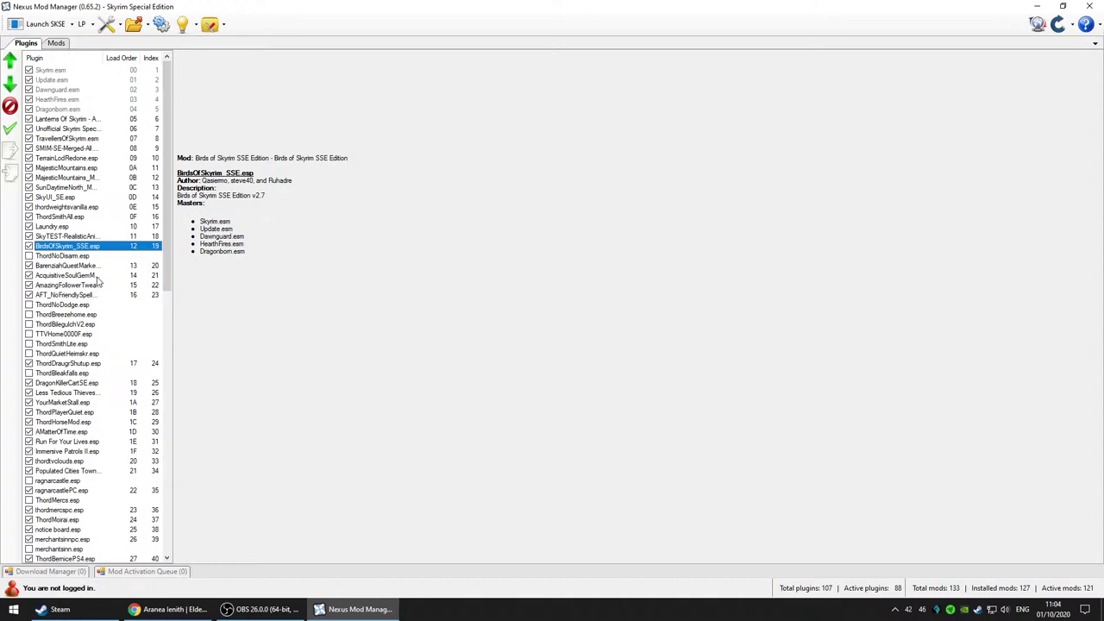
{"action": "left_click", "coordinate": [78, 276]}
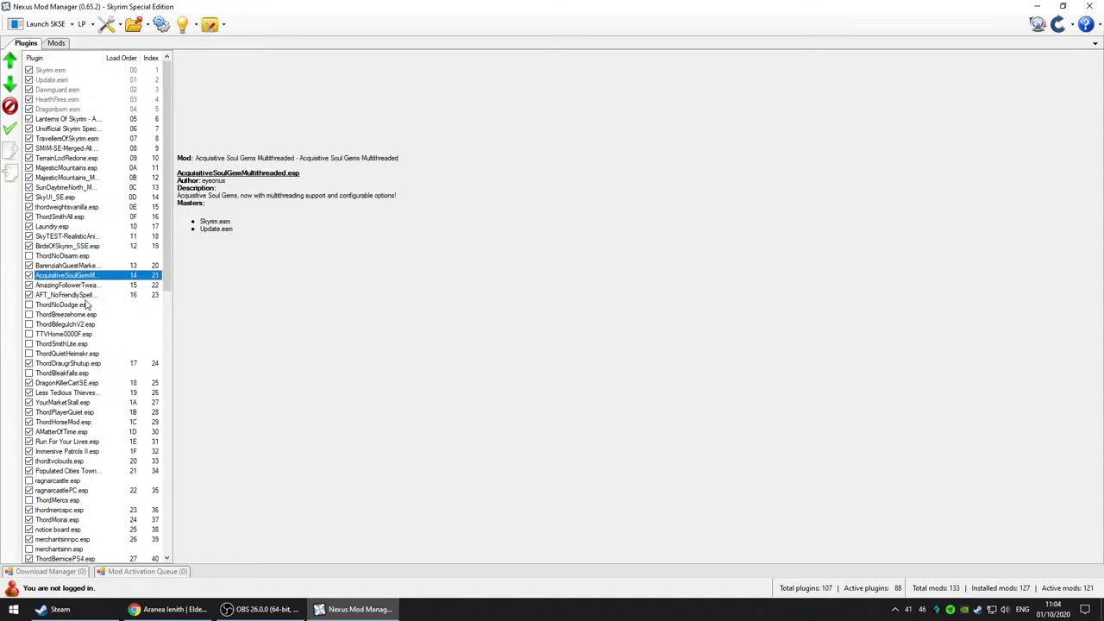
{"action": "left_click", "coordinate": [86, 305]}
{"action": "left_click", "coordinate": [89, 366]}
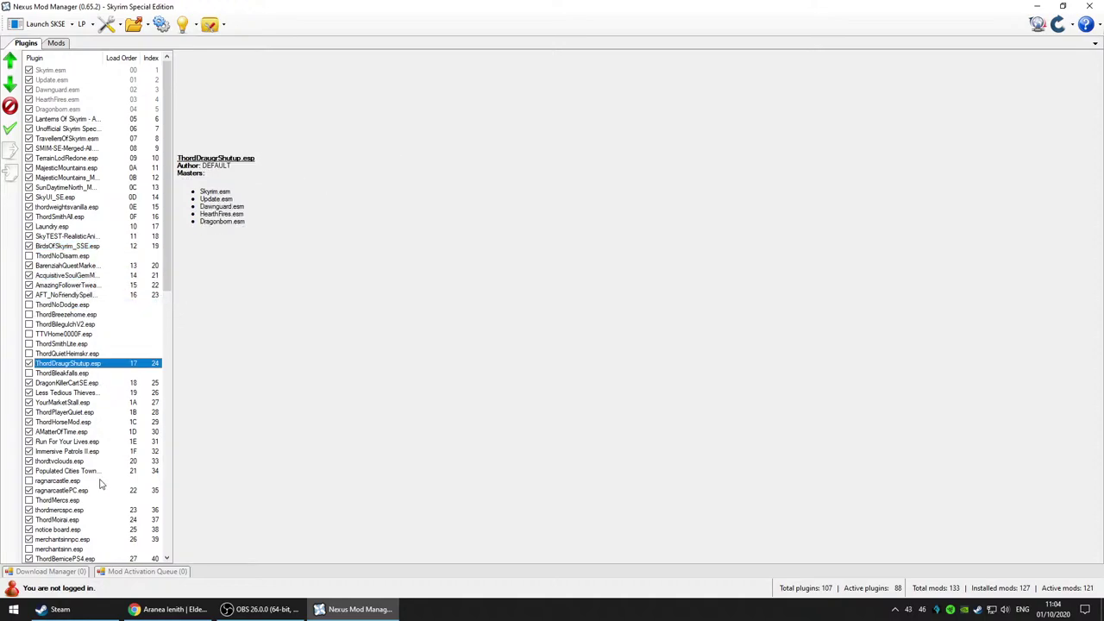
Step: Compare the details of ThordSmithLite.esp, ThordDraugrShutup.esp and DragonKillerCartSE.esp in the plugin list
{"action": "scroll", "coordinate": [100, 484], "scroll_direction": "down", "scroll_amount": 5}
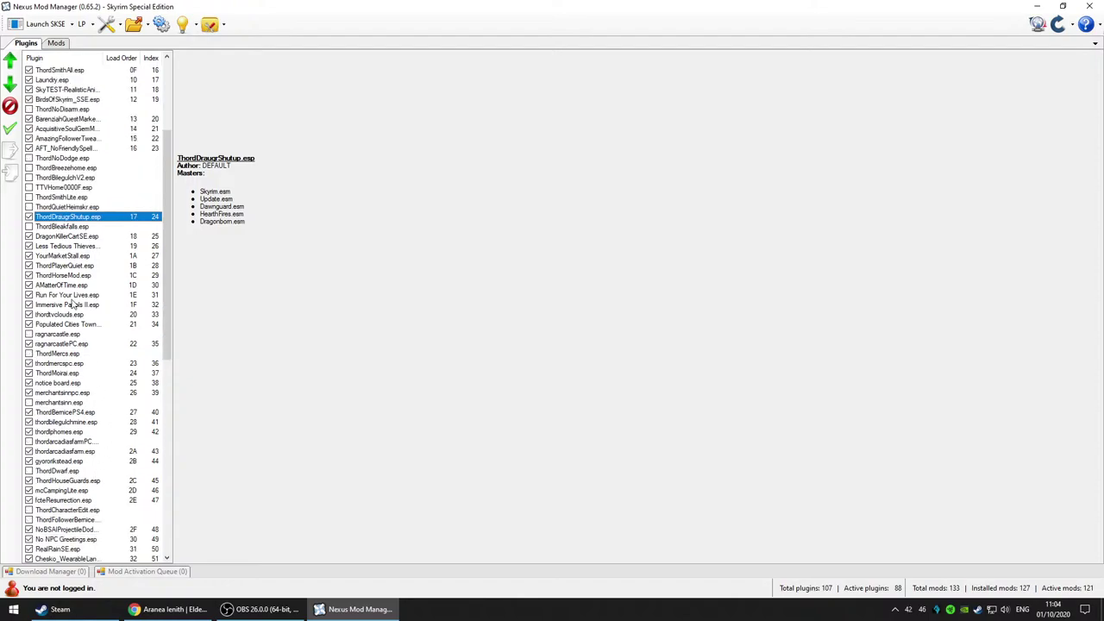
{"action": "left_click", "coordinate": [83, 199]}
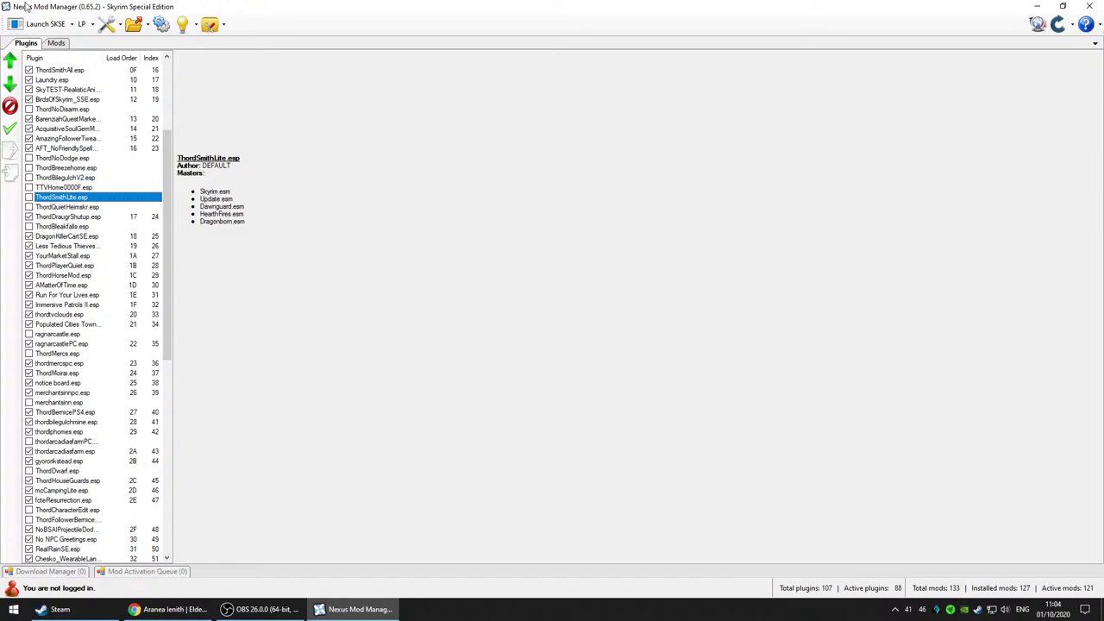
{"action": "left_click", "coordinate": [74, 217]}
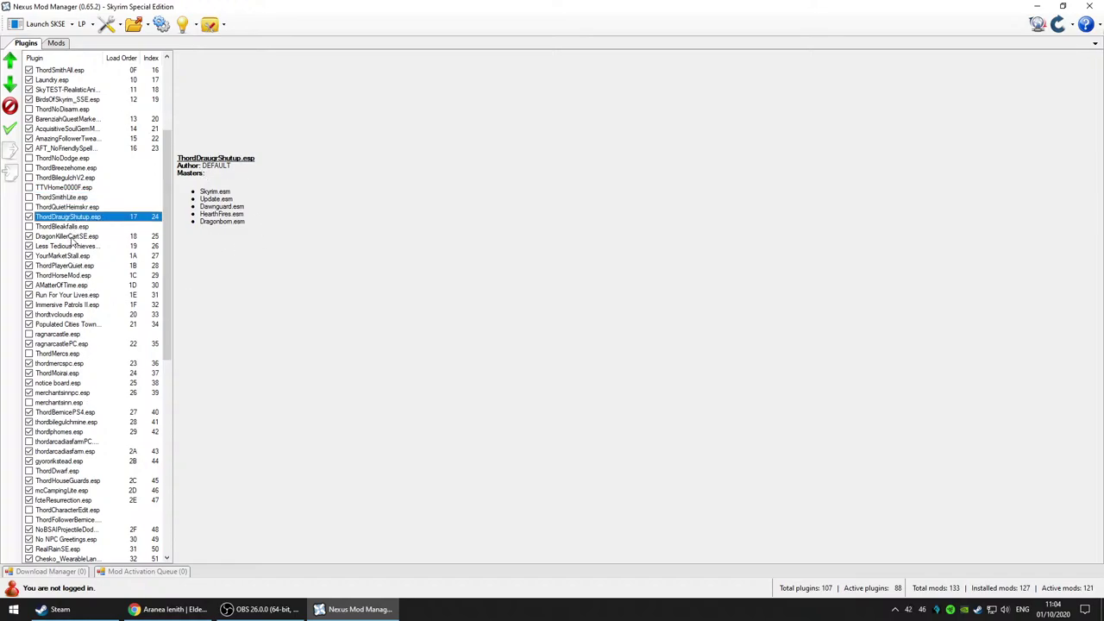
{"action": "left_click", "coordinate": [73, 237]}
Step: Inspect the details of thordtvclouds.esp, ragnarcastlePC.esp, thordmercspc.esp, ThordMoirai.esp, merchantsinnpc.esp and ThordBernicePS4.esp
{"action": "left_click_drag", "start_coordinate": [169, 275], "coordinate": [173, 324]}
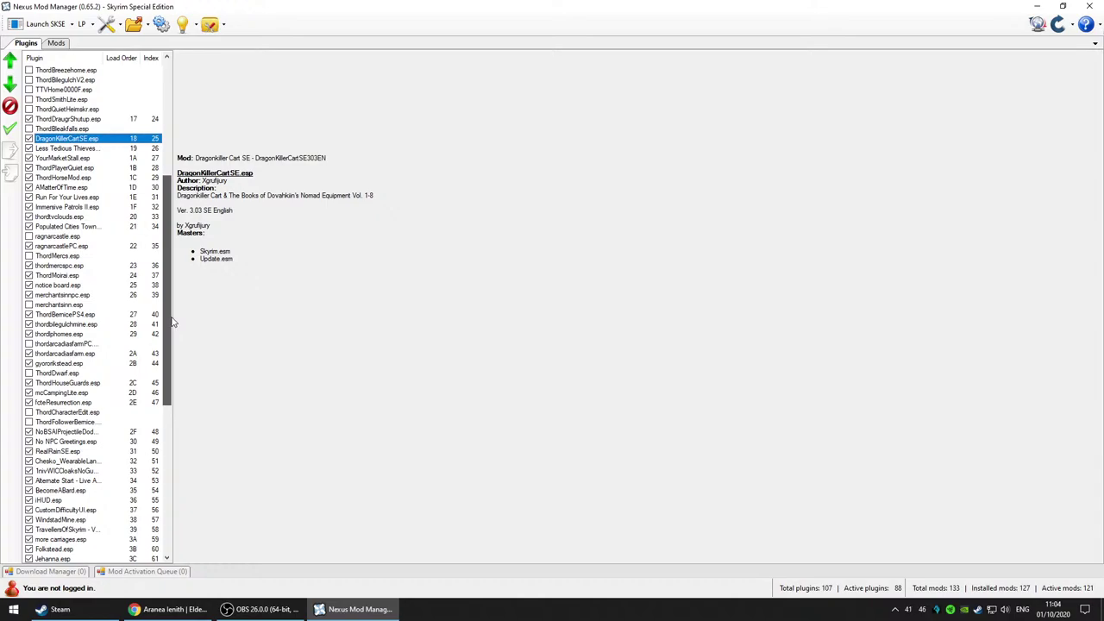
{"action": "left_click_drag", "start_coordinate": [173, 323], "coordinate": [173, 334]}
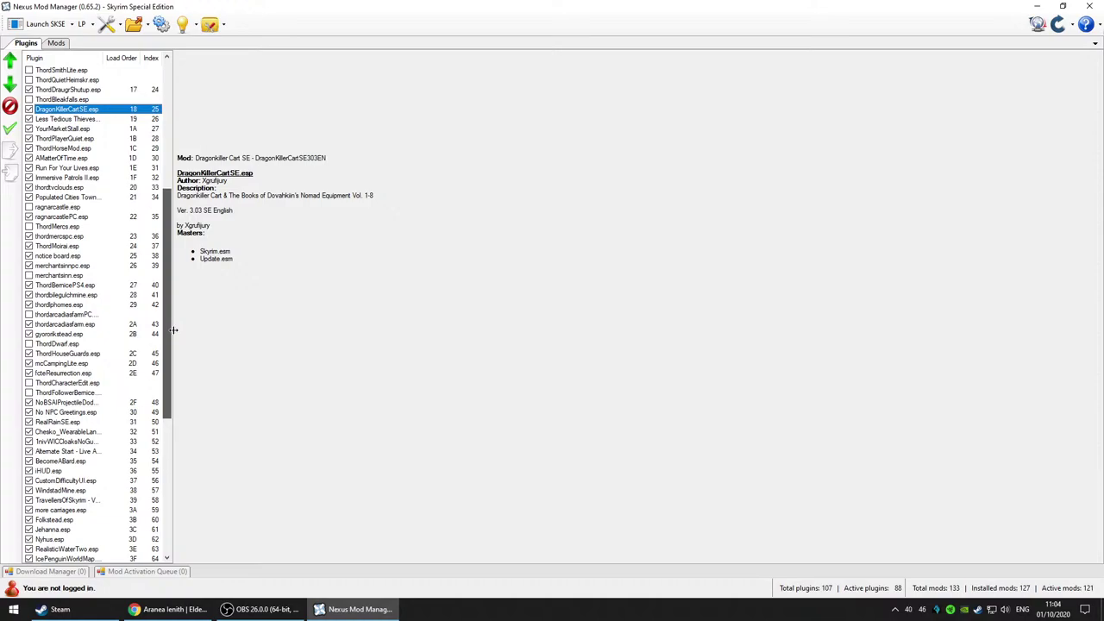
{"action": "left_click", "coordinate": [78, 188]}
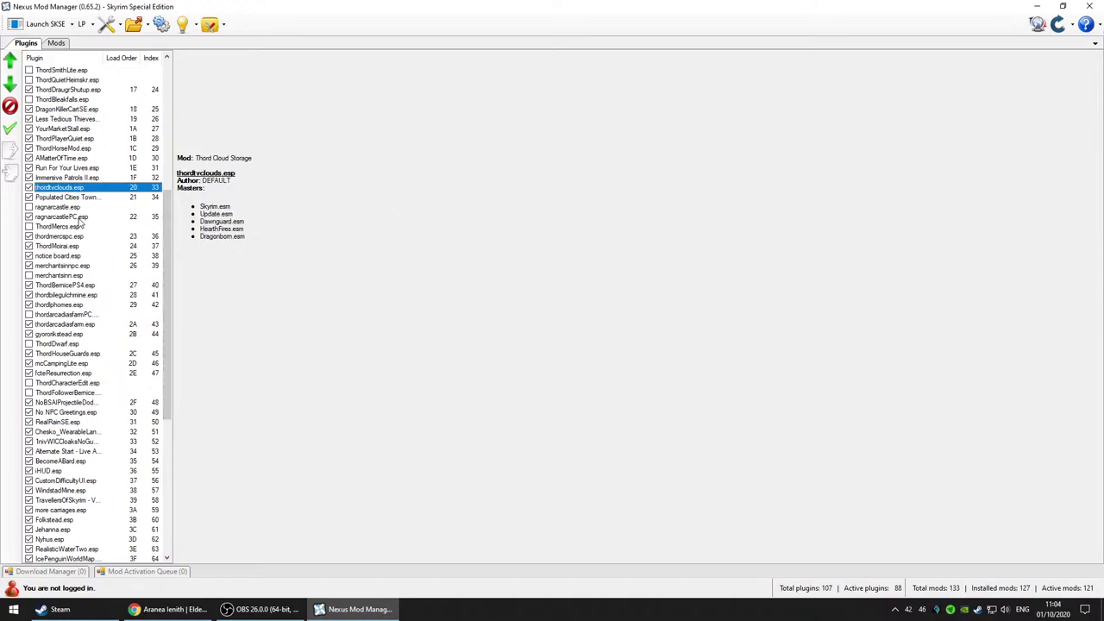
{"action": "left_click", "coordinate": [78, 216]}
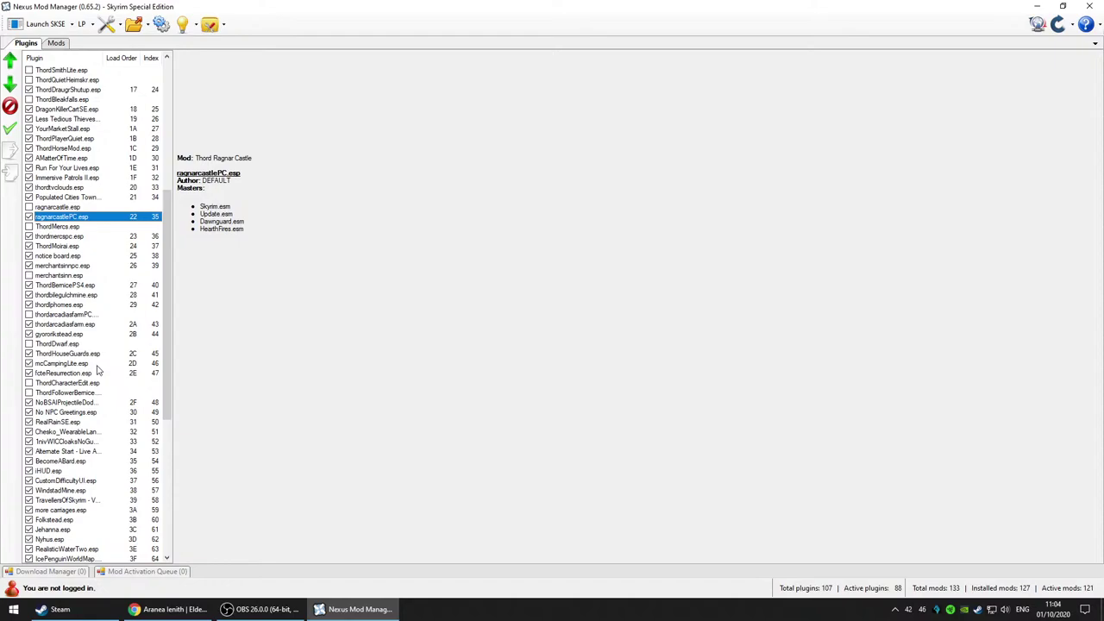
{"action": "scroll", "coordinate": [97, 370], "scroll_direction": "down", "scroll_amount": 3}
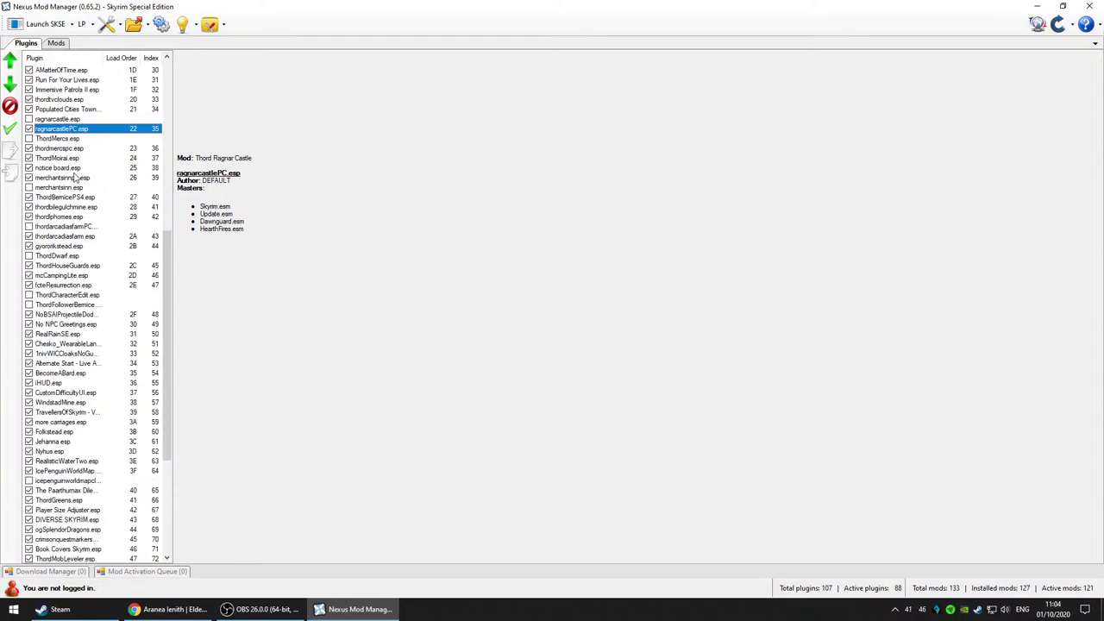
{"action": "left_click", "coordinate": [73, 150]}
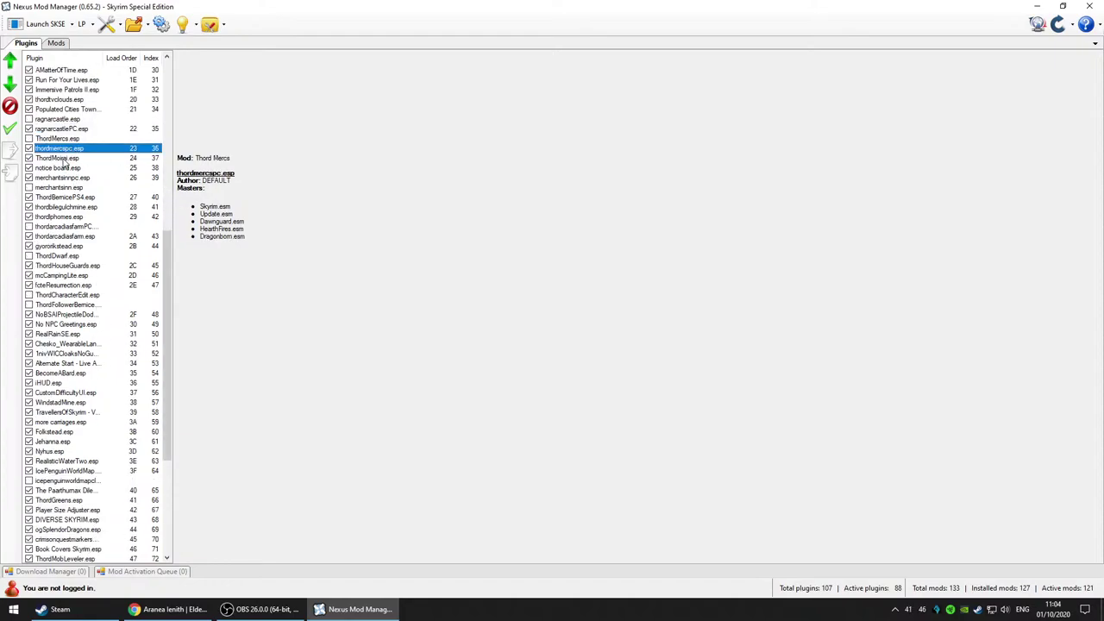
{"action": "left_click", "coordinate": [75, 160]}
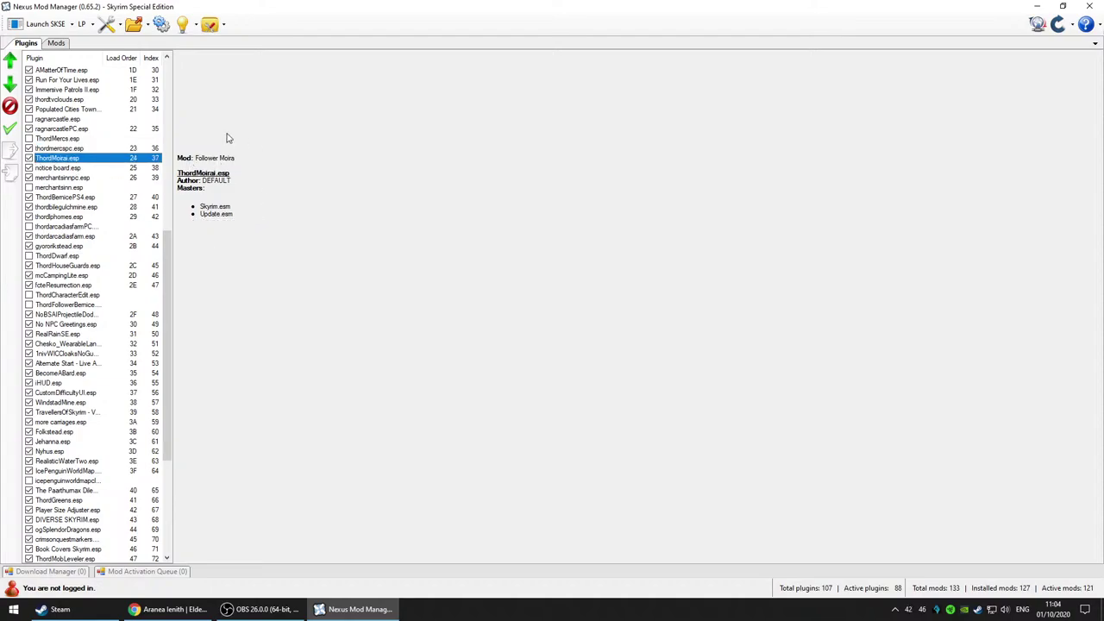
{"action": "left_click", "coordinate": [92, 178]}
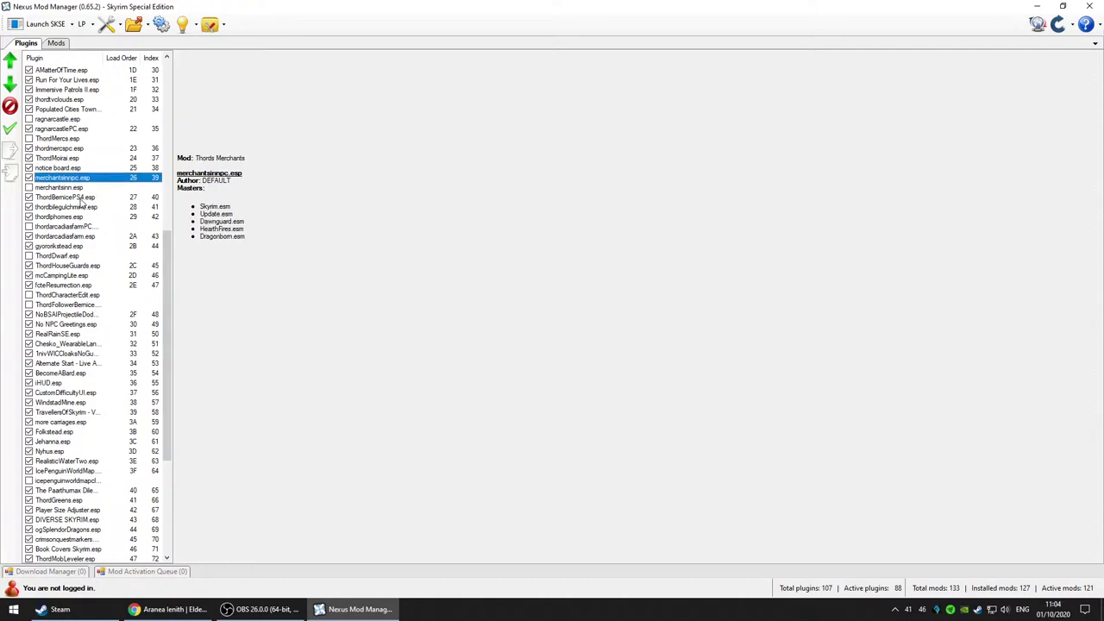
{"action": "left_click", "coordinate": [82, 197]}
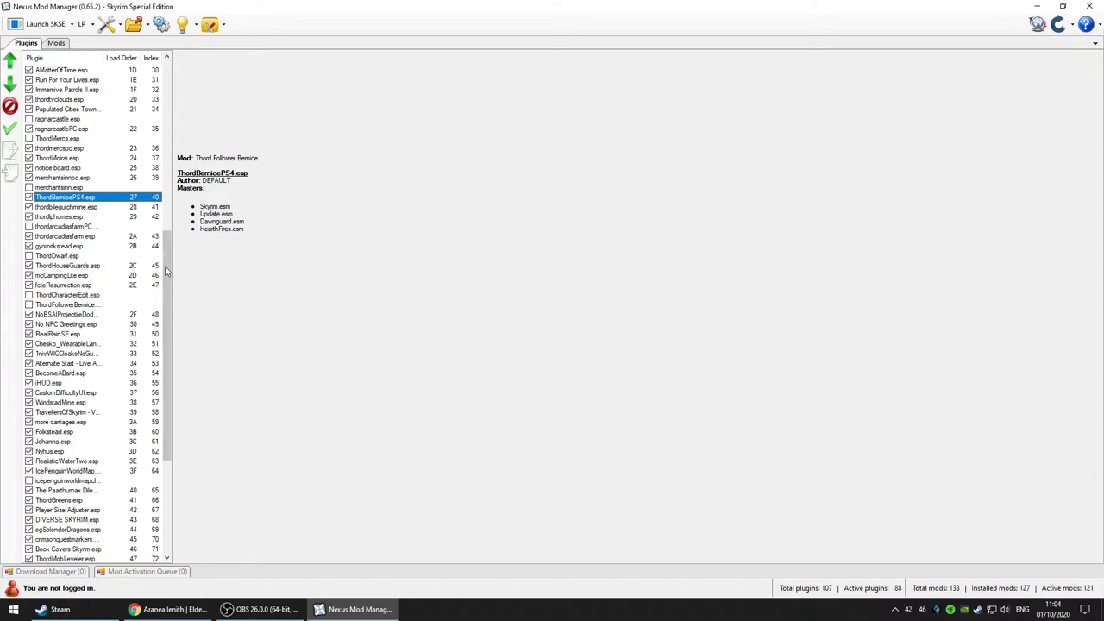
Step: Examine the plugins from ThordBernicePS4.esp to fcteResurrection.esp, including thordlphomes.esp, thordarcadiasfarm.esp and mcCampingLite.esp
{"action": "mouse_move", "coordinate": [169, 276]}
{"action": "left_mouse_down"}
{"action": "mouse_move", "coordinate": [178, 362]}
{"action": "mouse_move", "coordinate": [180, 273]}
{"action": "left_mouse_up"}
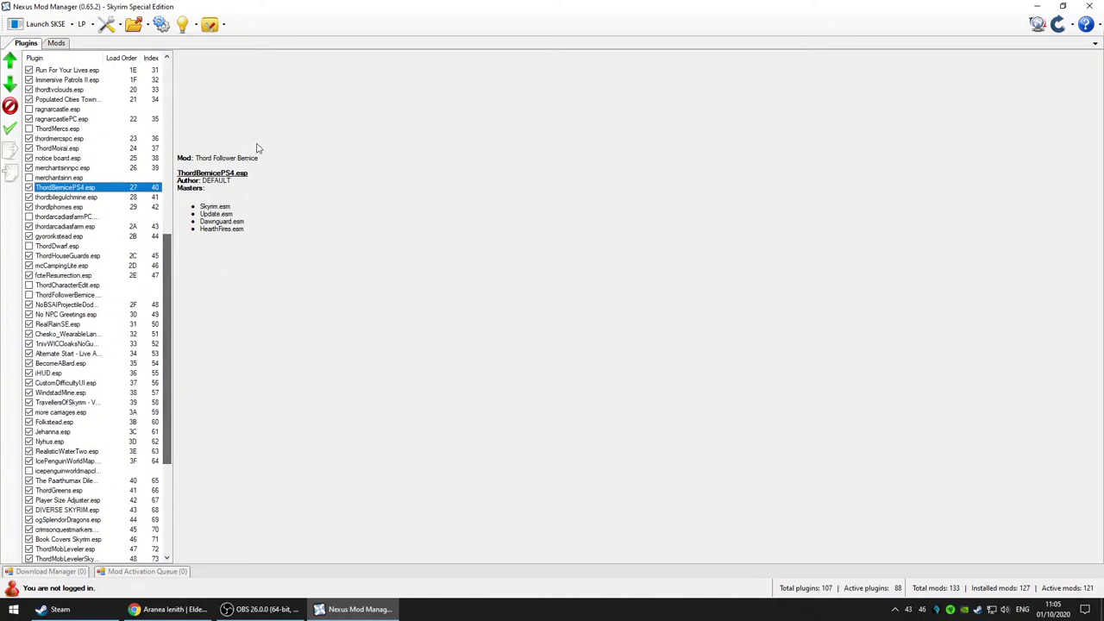
{"action": "left_click", "coordinate": [84, 207]}
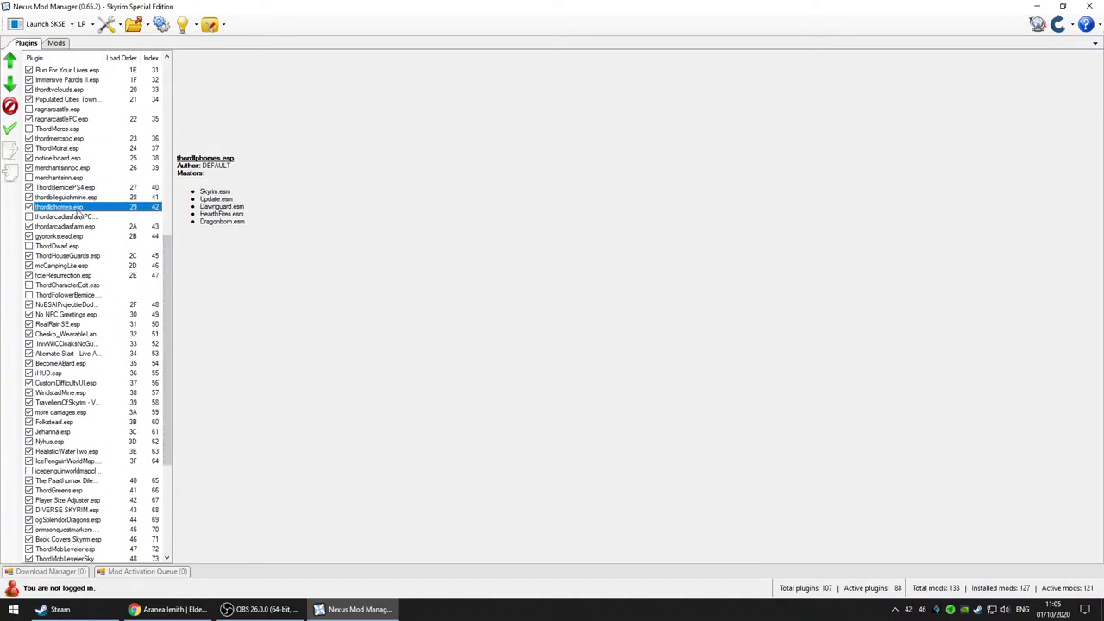
{"action": "left_click", "coordinate": [78, 187]}
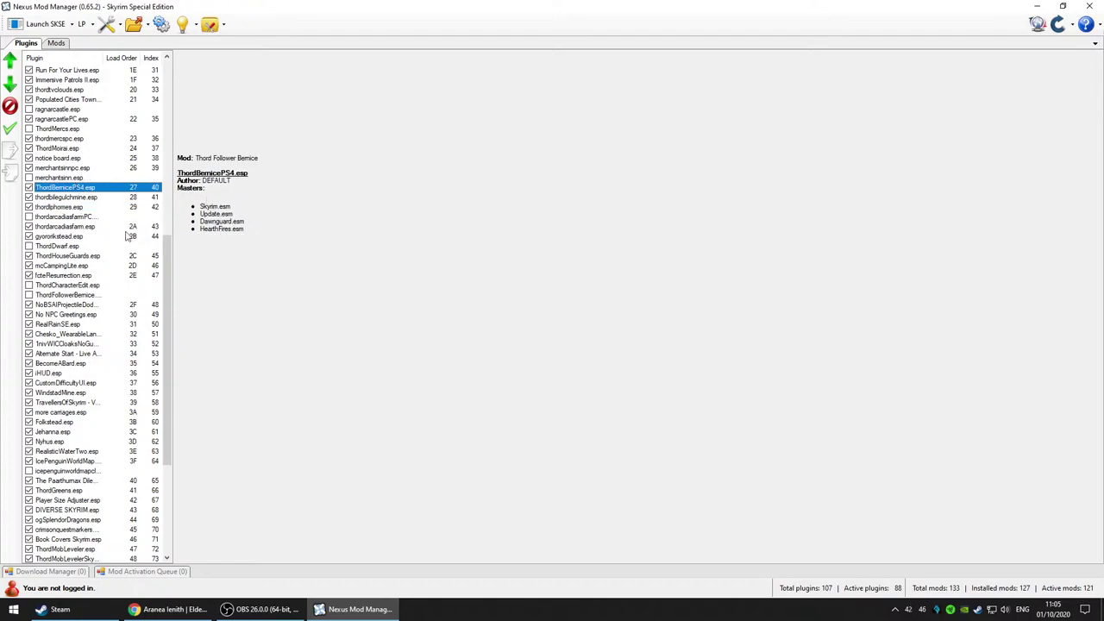
{"action": "left_click", "coordinate": [65, 208]}
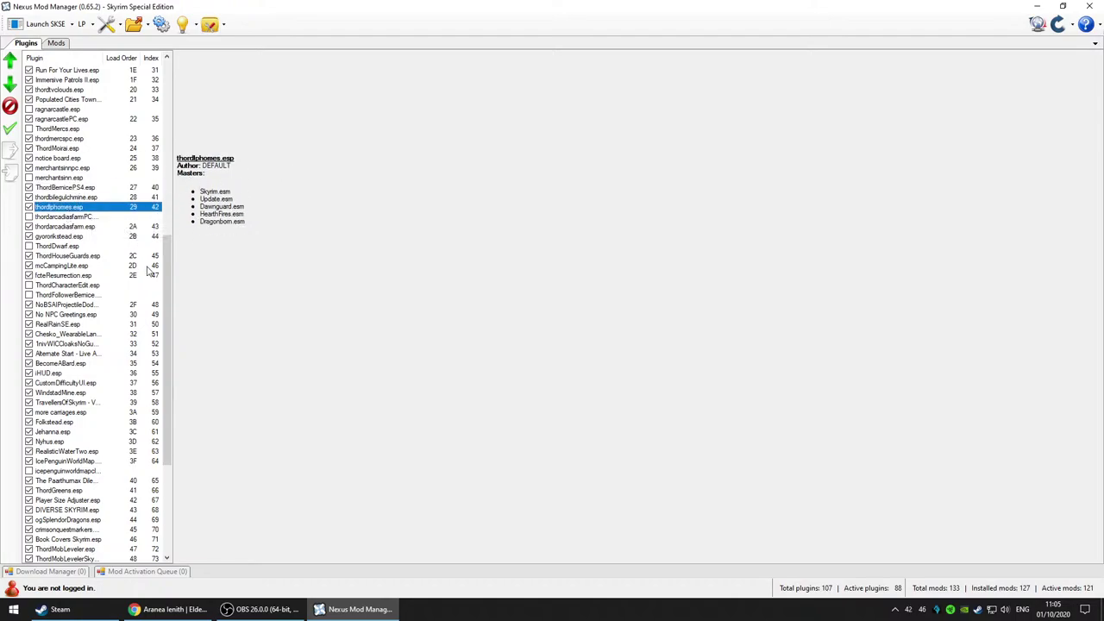
{"action": "left_click", "coordinate": [75, 227]}
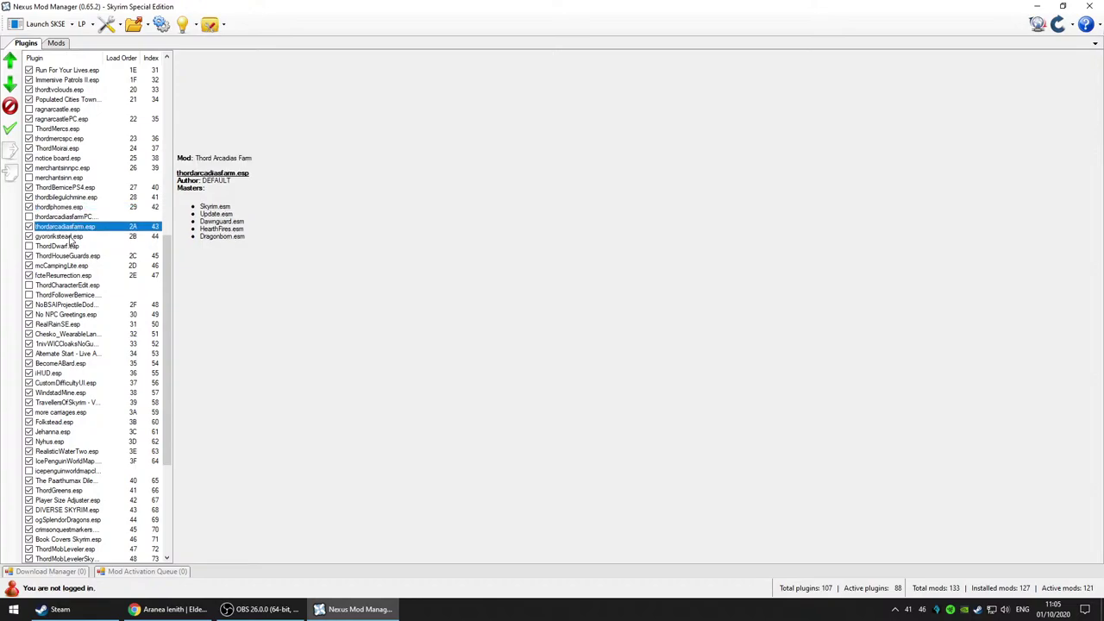
{"action": "left_click", "coordinate": [72, 238]}
{"action": "left_click", "coordinate": [77, 267]}
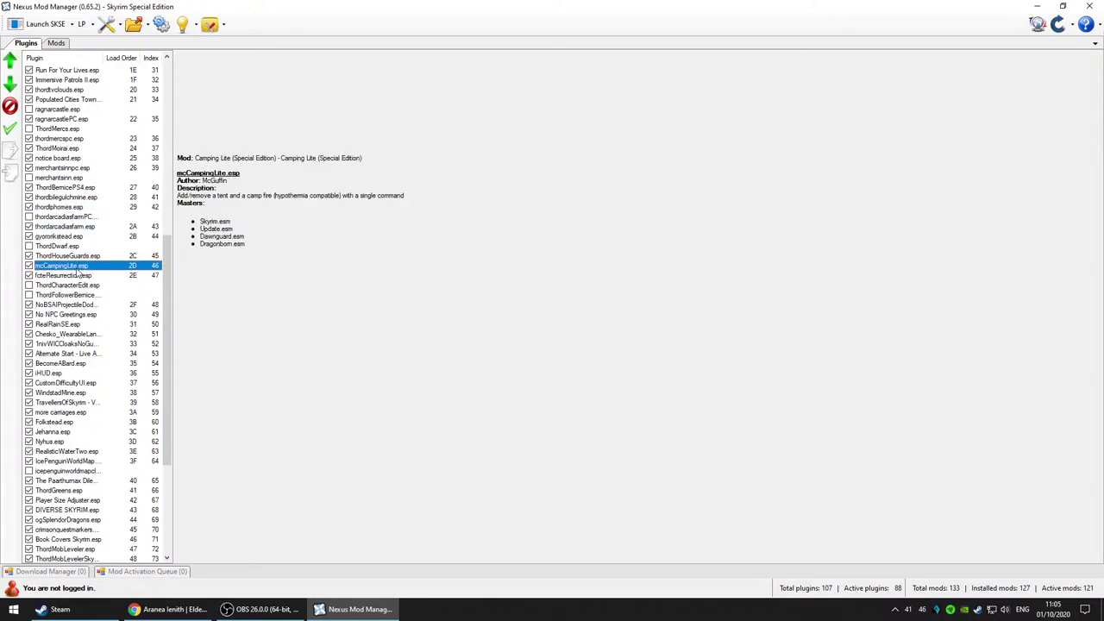
{"action": "left_click", "coordinate": [84, 276]}
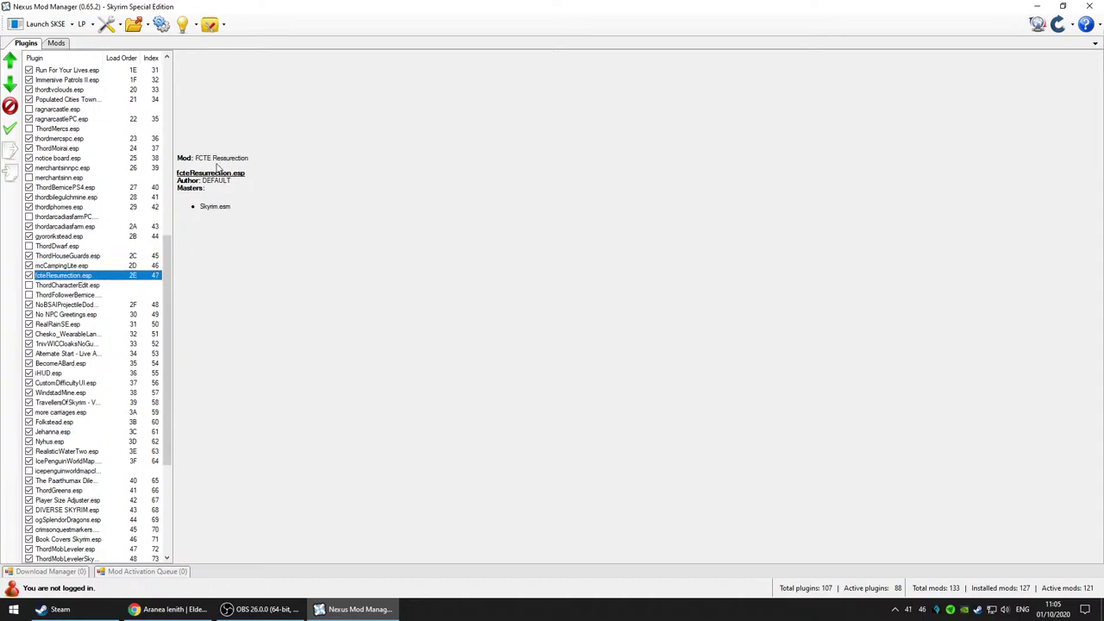
Step: Review the descriptions and masters of each plugin from NoBSAIProjectileDodge.esp through Alternate Start - Live Another Life.esp to BecomeABard.esp
{"action": "left_click_drag", "start_coordinate": [168, 239], "coordinate": [170, 296]}
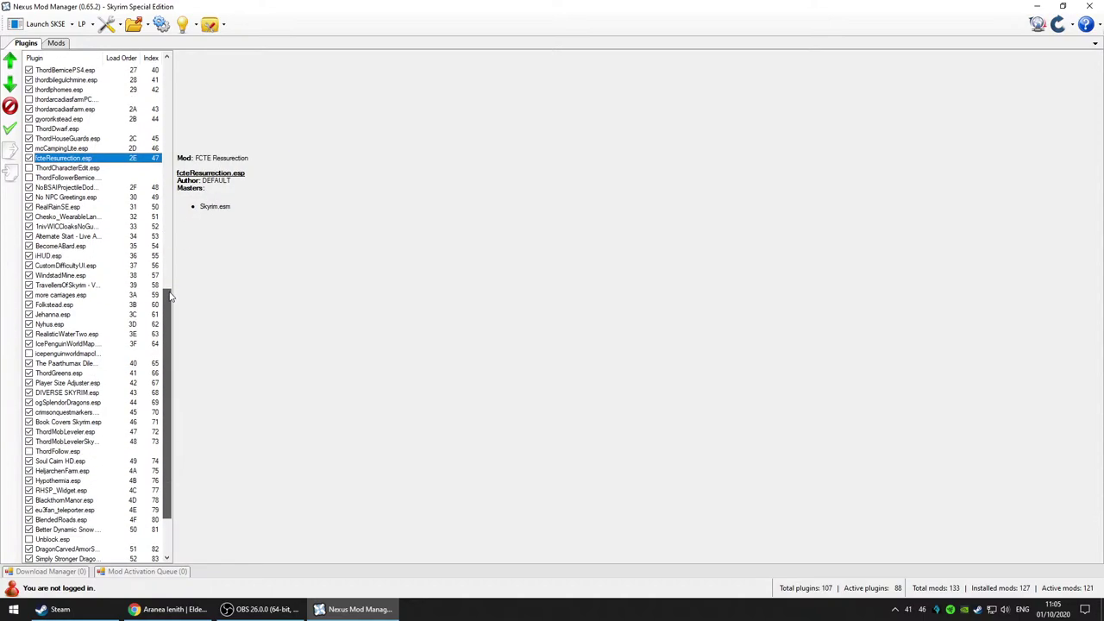
{"action": "left_click", "coordinate": [73, 188]}
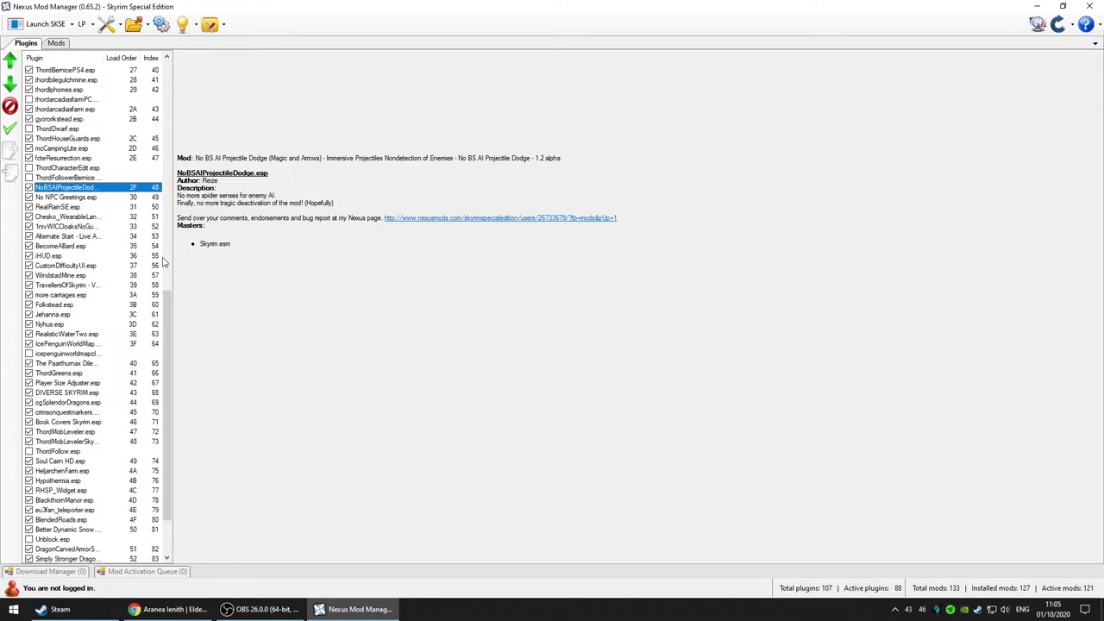
{"action": "left_click_drag", "start_coordinate": [168, 308], "coordinate": [168, 339]}
{"action": "left_click", "coordinate": [71, 129]}
{"action": "left_click", "coordinate": [72, 139]}
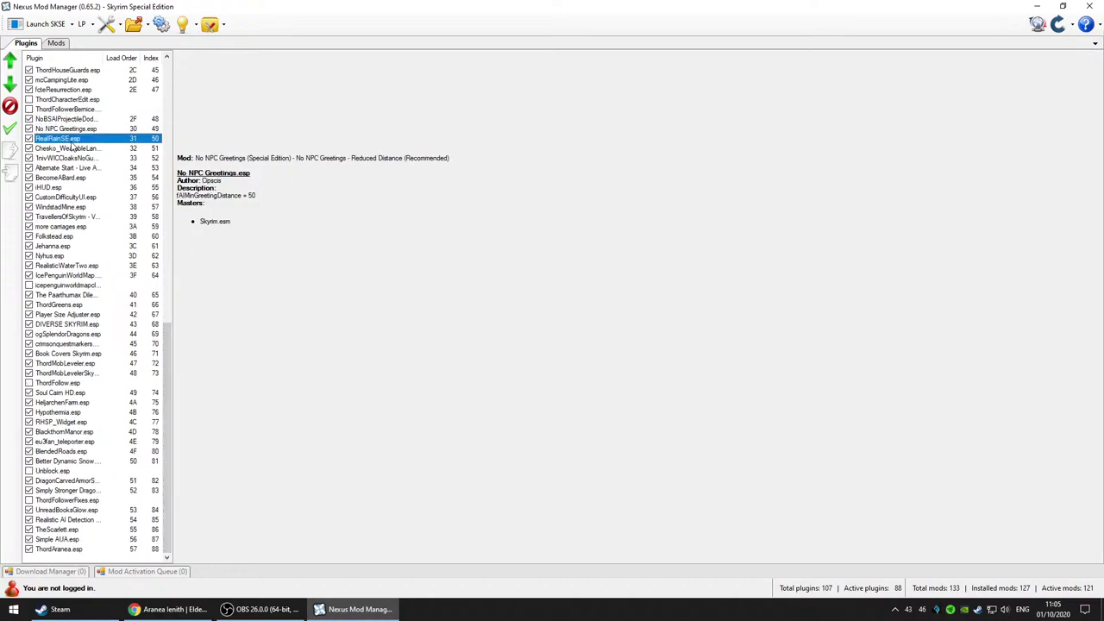
{"action": "left_click", "coordinate": [73, 149]}
{"action": "left_click", "coordinate": [74, 159]}
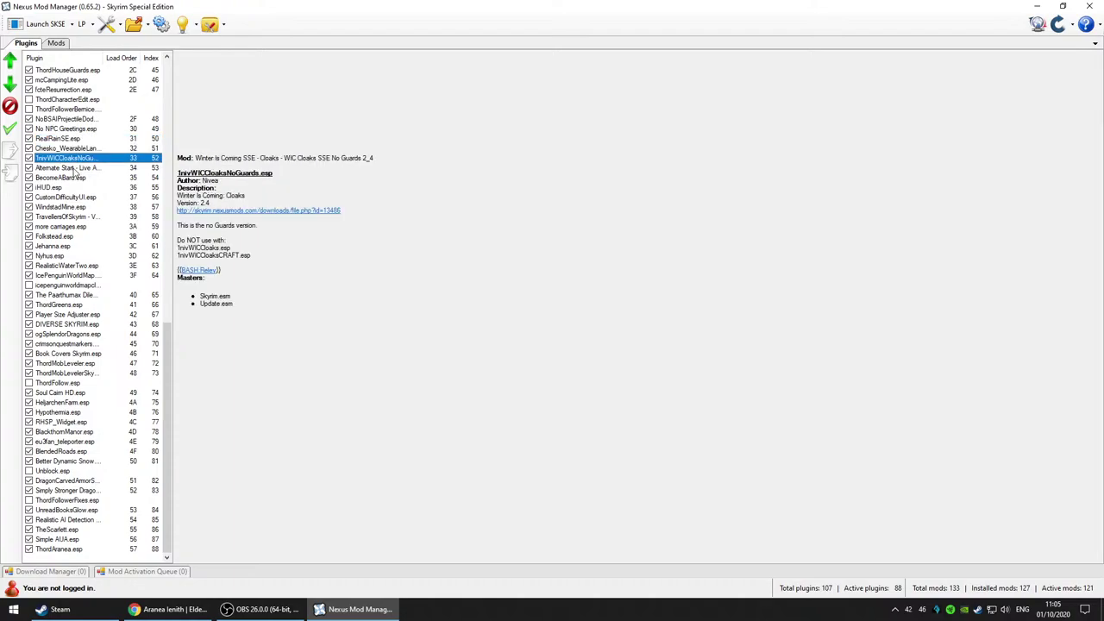
{"action": "left_click", "coordinate": [75, 169]}
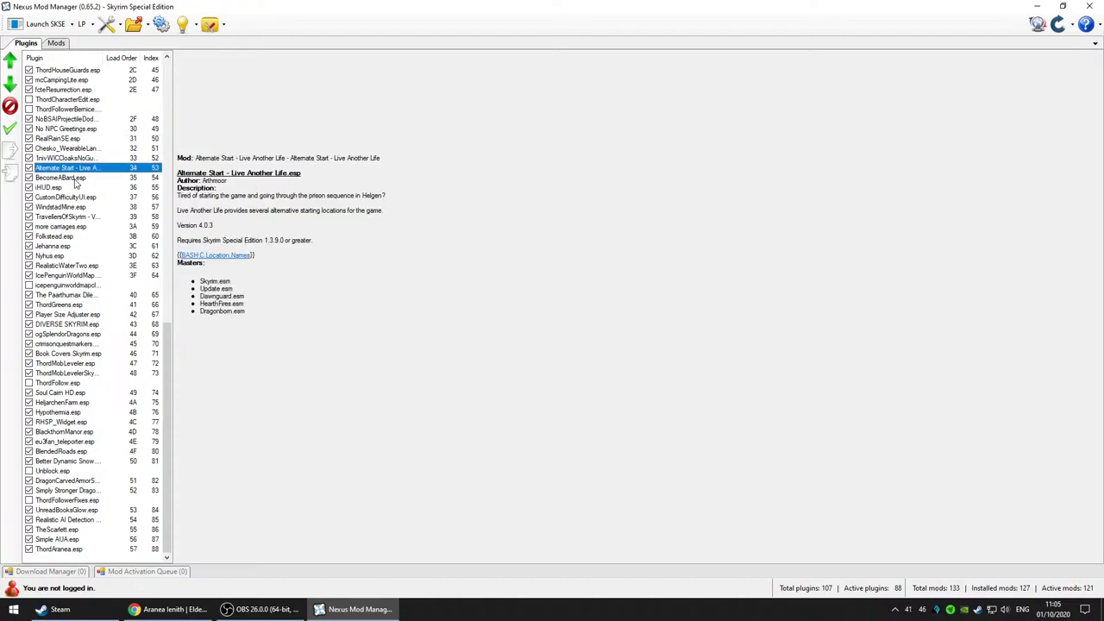
{"action": "left_click_drag", "start_coordinate": [47, 171], "coordinate": [74, 190]}
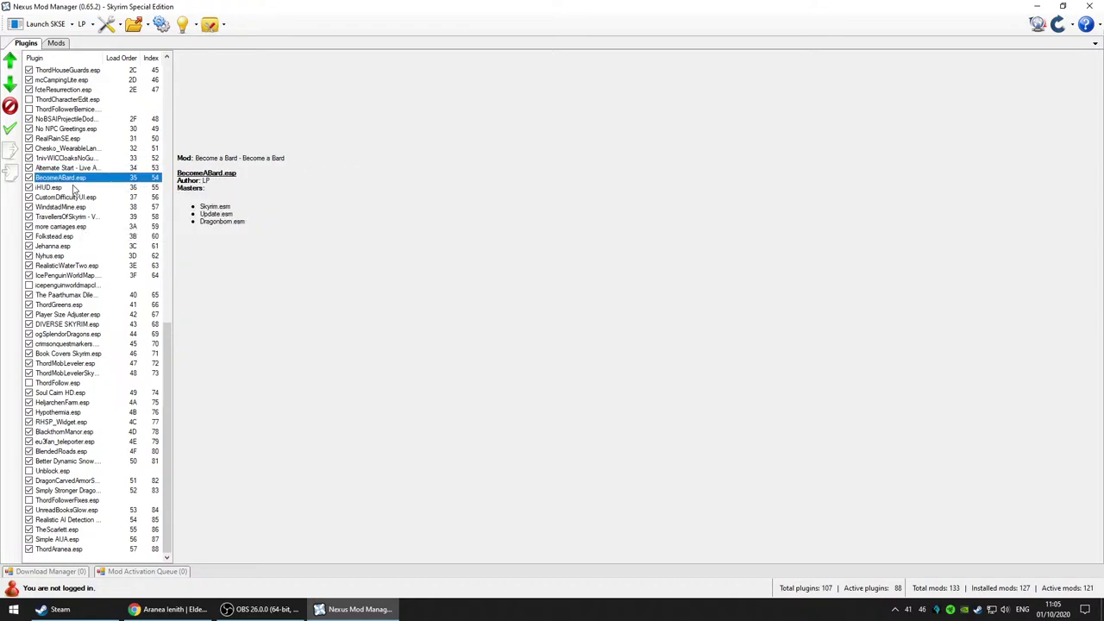
Step: Review the details of CustomDifficultyUI.esp, WindstadMine.esp, TravellersOfSkyrim - Vanilla.esp and more carriages.esp
{"action": "left_click", "coordinate": [66, 198]}
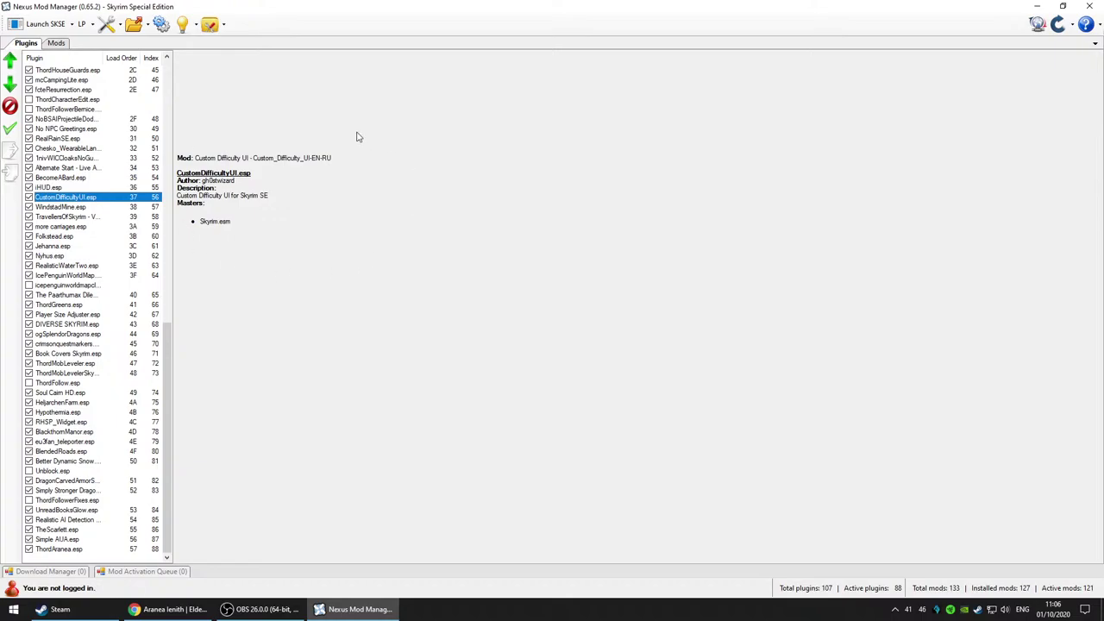
{"action": "left_click", "coordinate": [65, 209]}
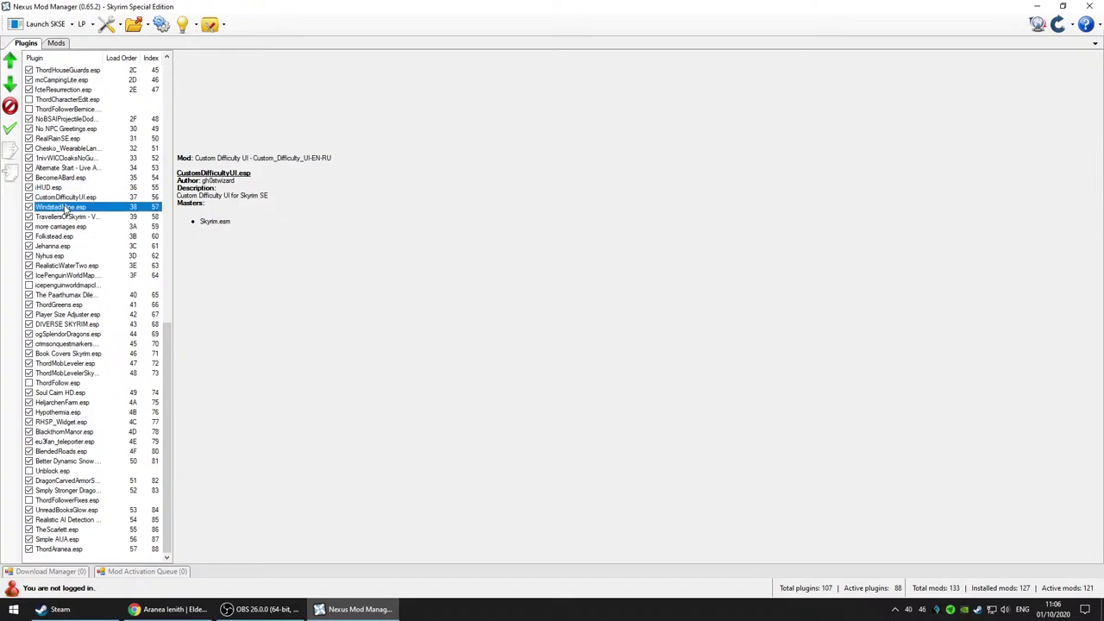
{"action": "left_click", "coordinate": [77, 218]}
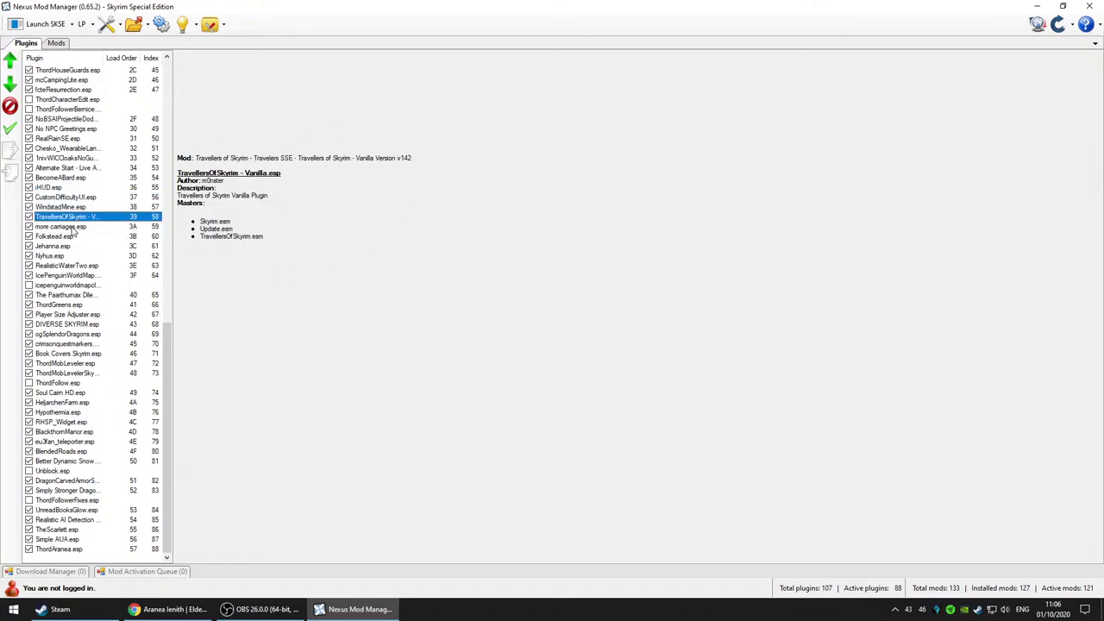
{"action": "left_click", "coordinate": [75, 228]}
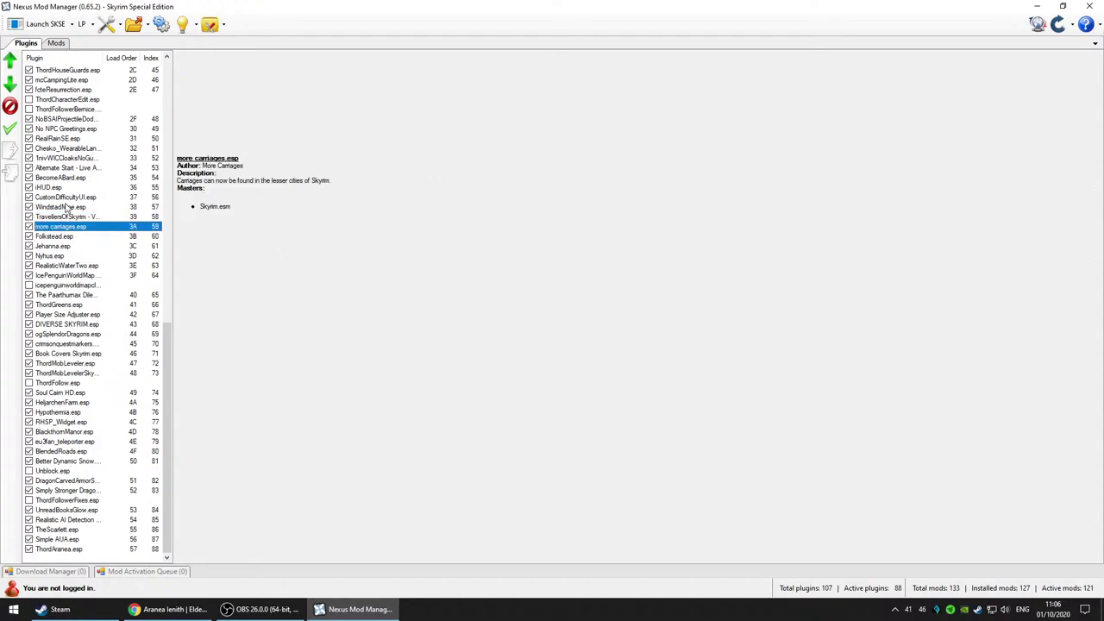
{"action": "left_click", "coordinate": [72, 198]}
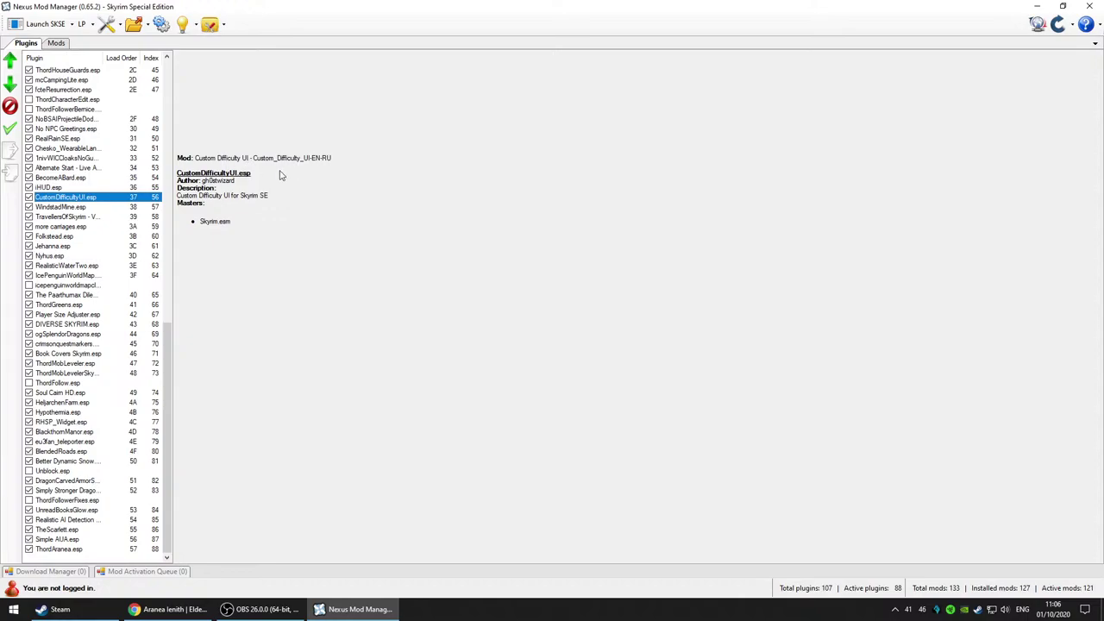
{"action": "left_click", "coordinate": [61, 227]}
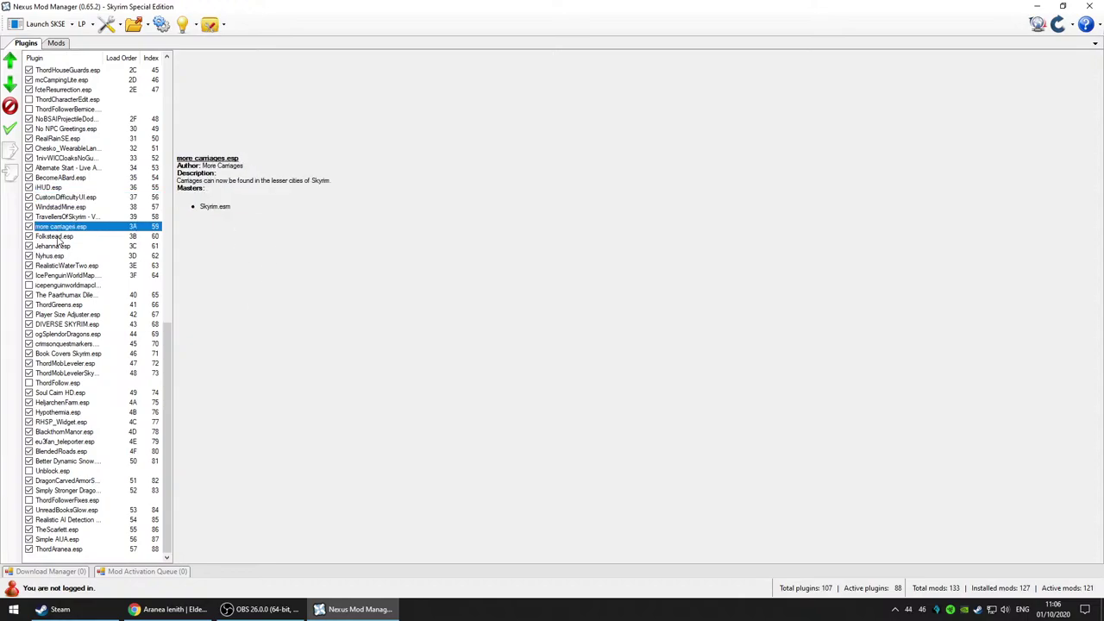
Step: Examine each active plugin's description and masters from Folkstead.esp through RealisticWaterTwo.esp and The Paarthurnax Dilemma.esp to ThordGreens.esp
{"action": "left_click", "coordinate": [59, 238]}
{"action": "left_click", "coordinate": [62, 246]}
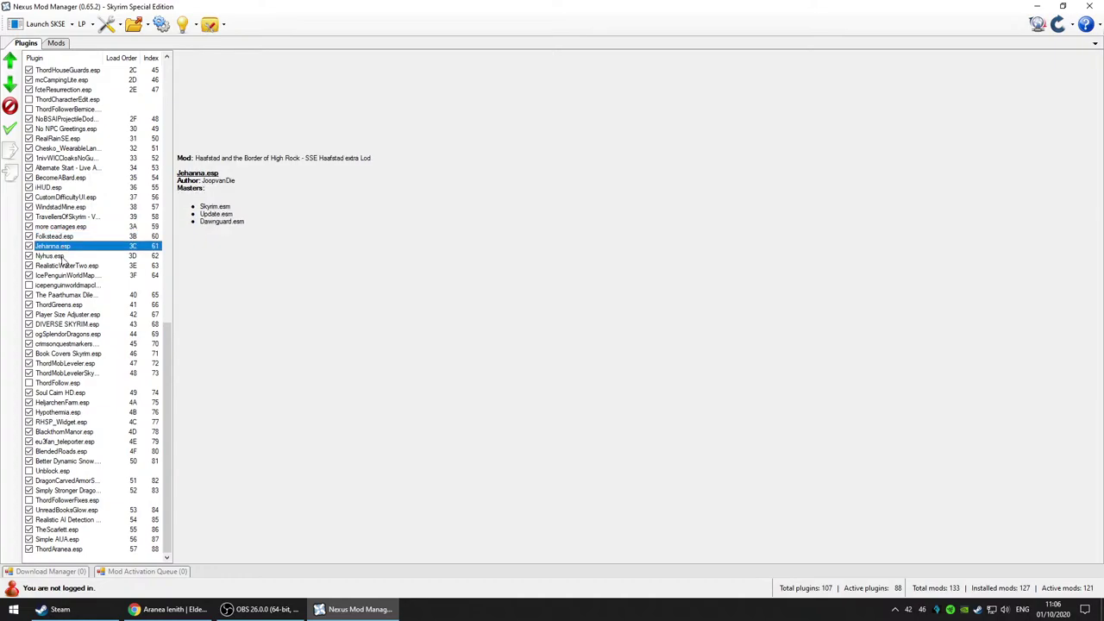
{"action": "left_click", "coordinate": [63, 257]}
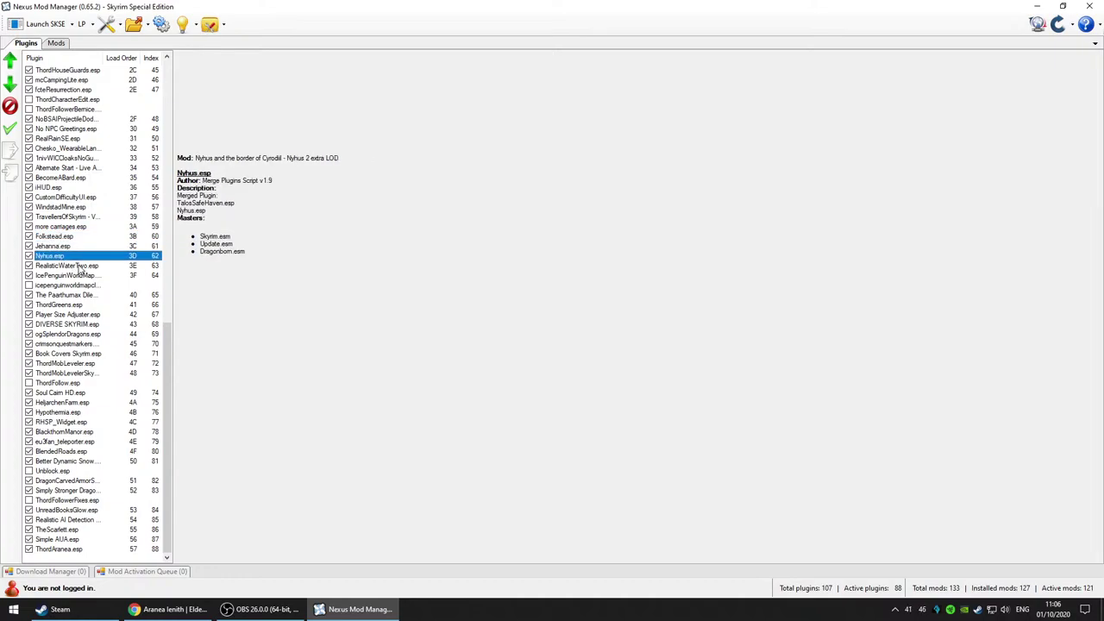
{"action": "left_click", "coordinate": [80, 266]}
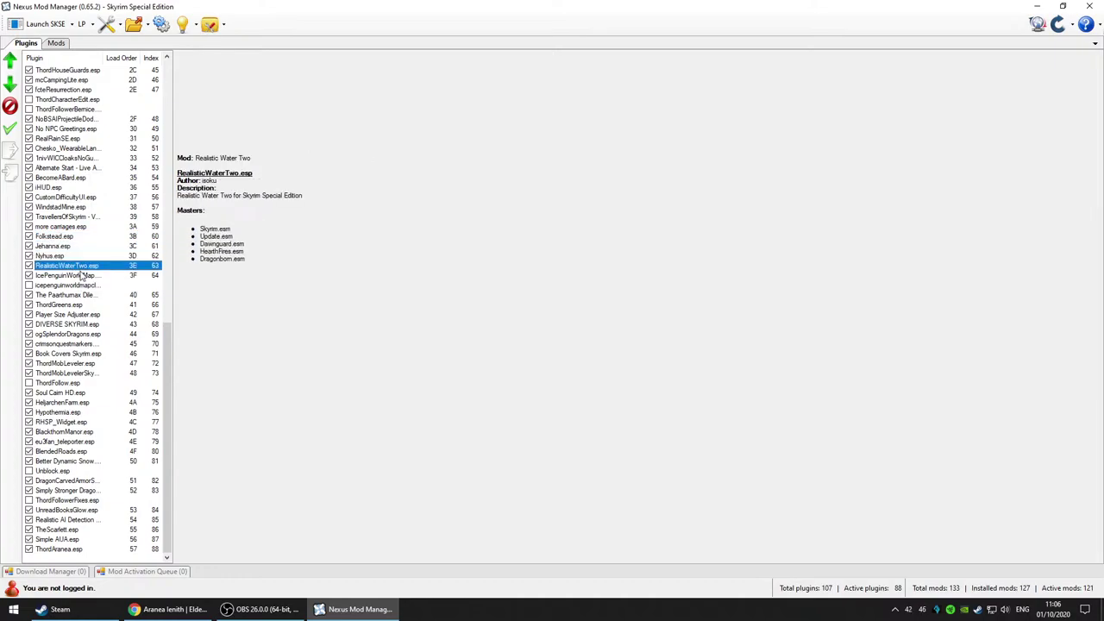
{"action": "left_click", "coordinate": [82, 275]}
{"action": "left_click", "coordinate": [80, 295]}
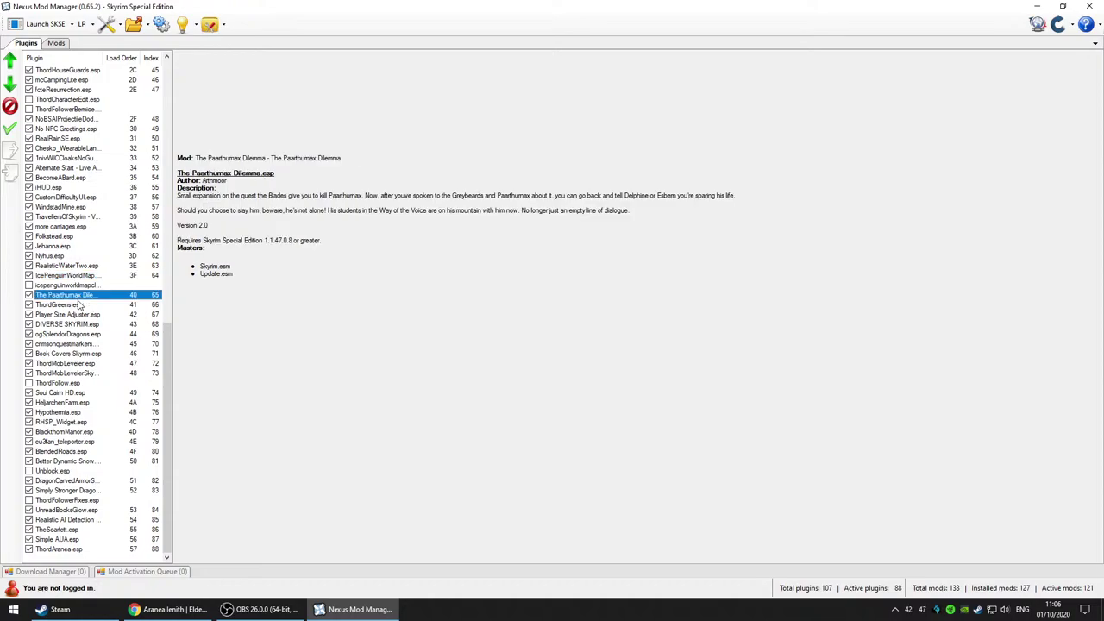
{"action": "left_click", "coordinate": [80, 305]}
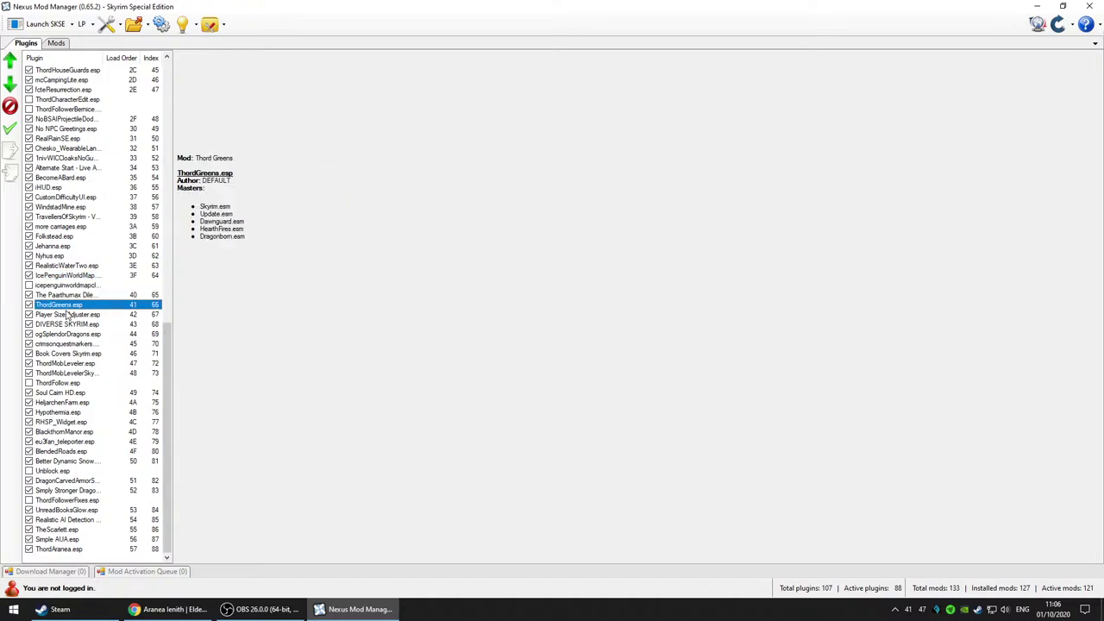
Step: Compare the details of ThordMobLeveler.esp and ThordMobLevelerSkyTEST.esp with the Plugin column widened to show full names, and minimize the mod manager
{"action": "left_click", "coordinate": [69, 364]}
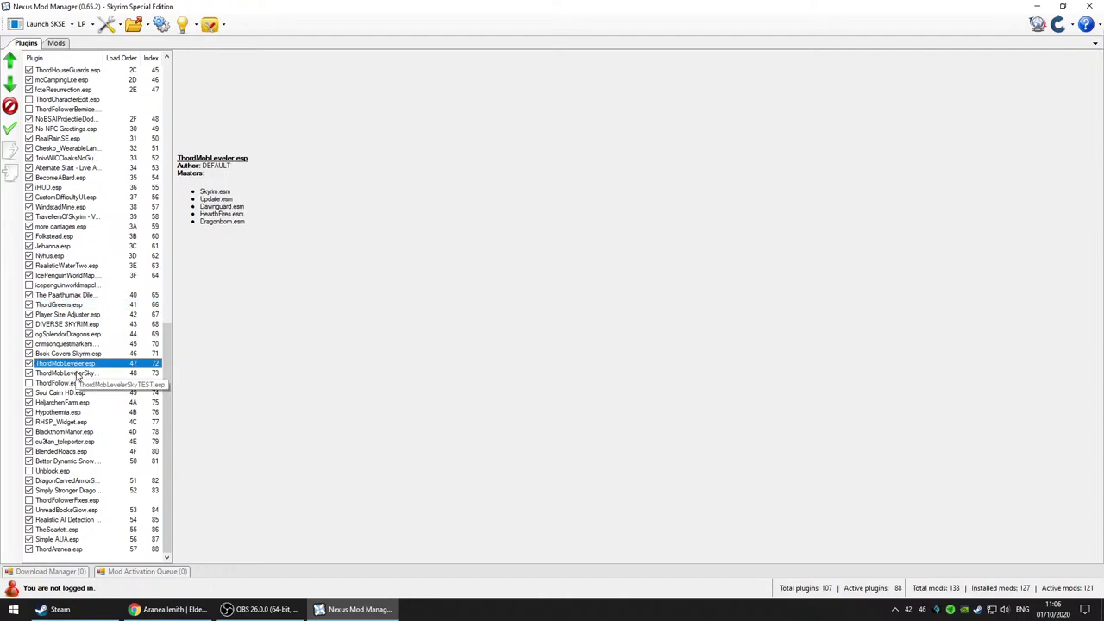
{"action": "left_click", "coordinate": [76, 373]}
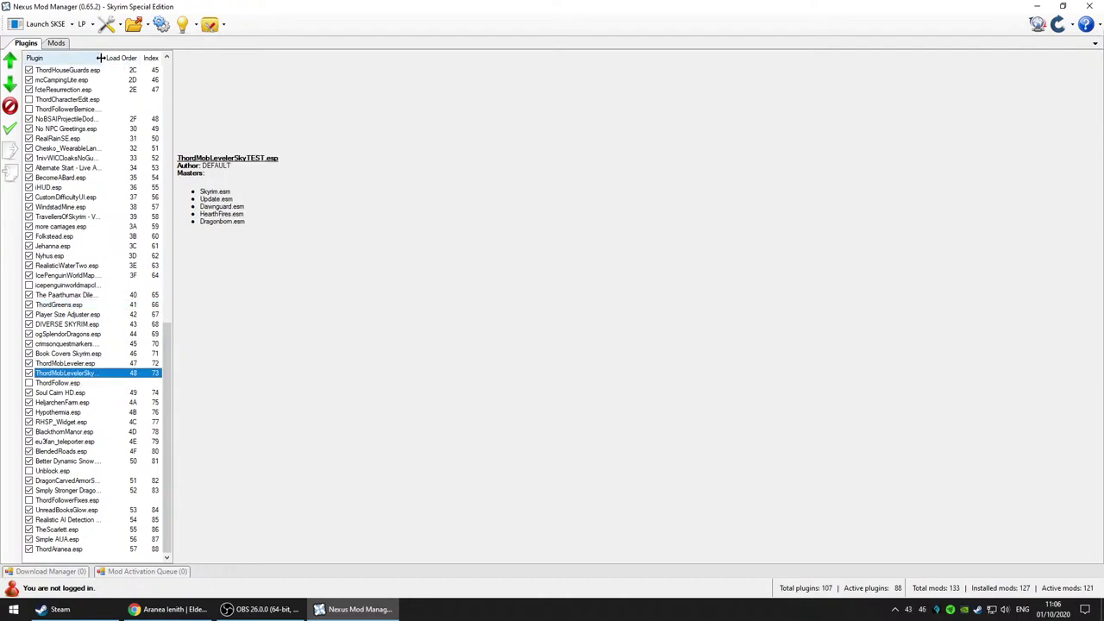
{"action": "mouse_move", "coordinate": [107, 57]}
{"action": "left_mouse_down"}
{"action": "mouse_move", "coordinate": [135, 65]}
{"action": "mouse_move", "coordinate": [126, 67]}
{"action": "left_mouse_up"}
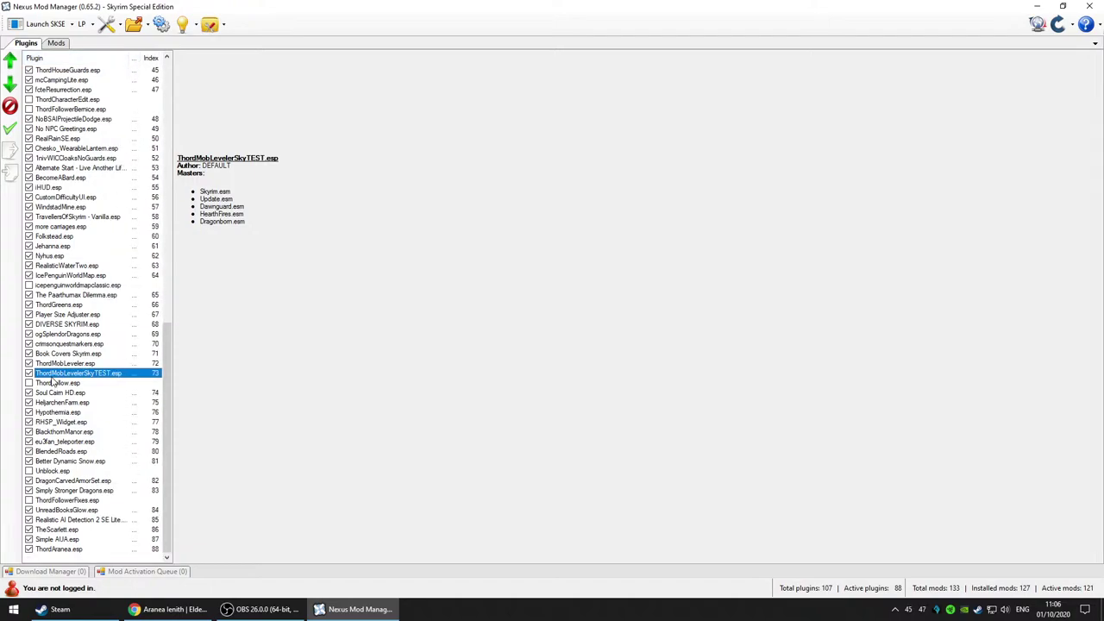
{"action": "left_click", "coordinate": [75, 364]}
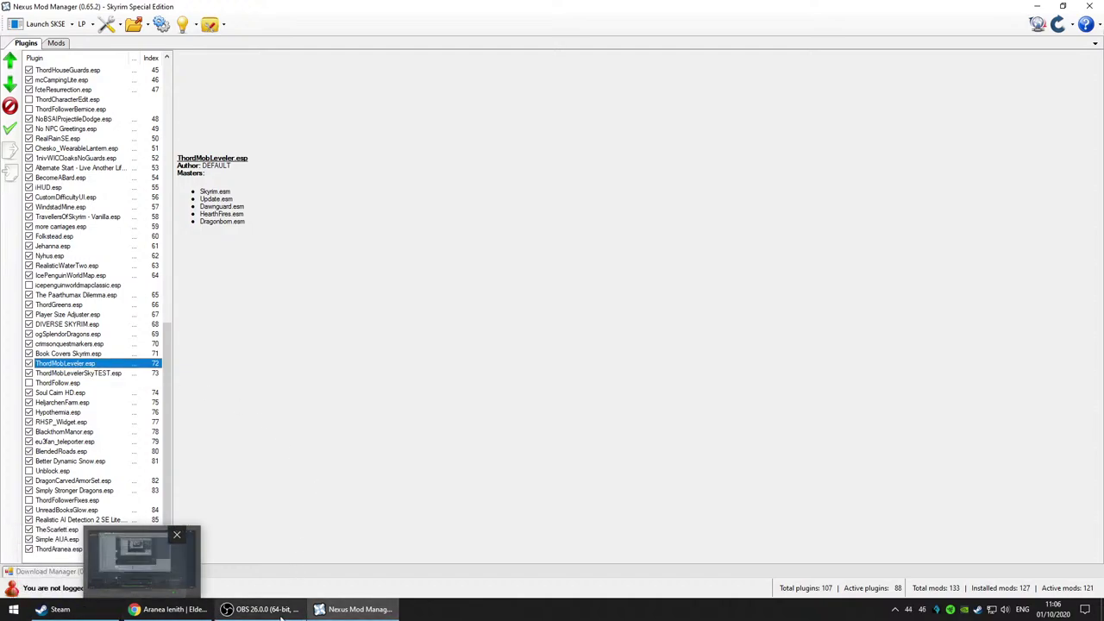
{"action": "left_click", "coordinate": [1036, 7]}
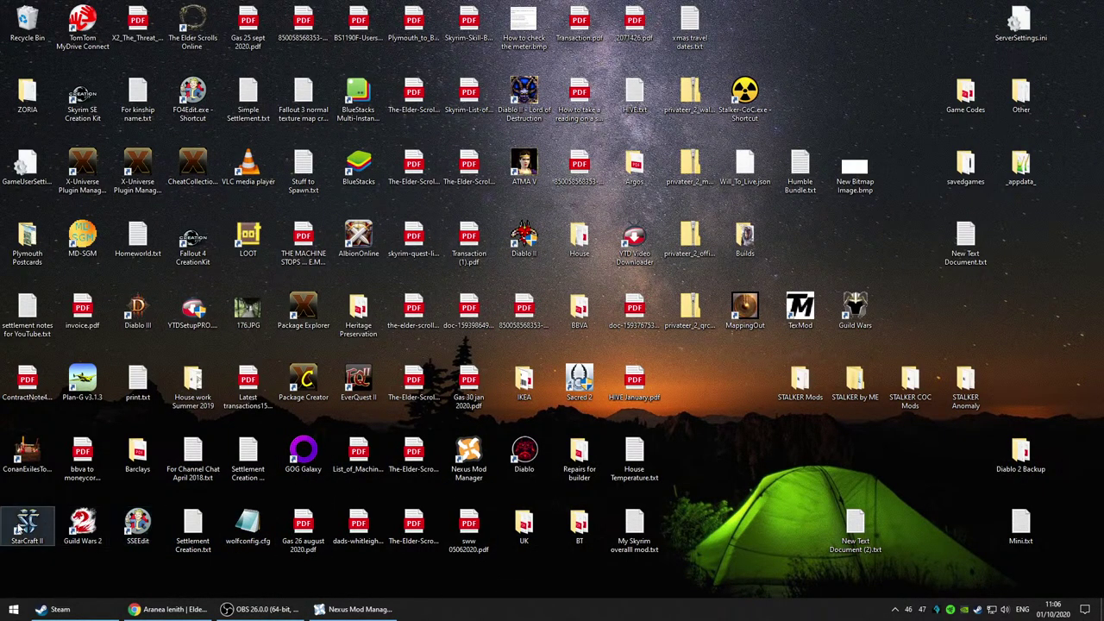
{"action": "left_click", "coordinate": [189, 259]}
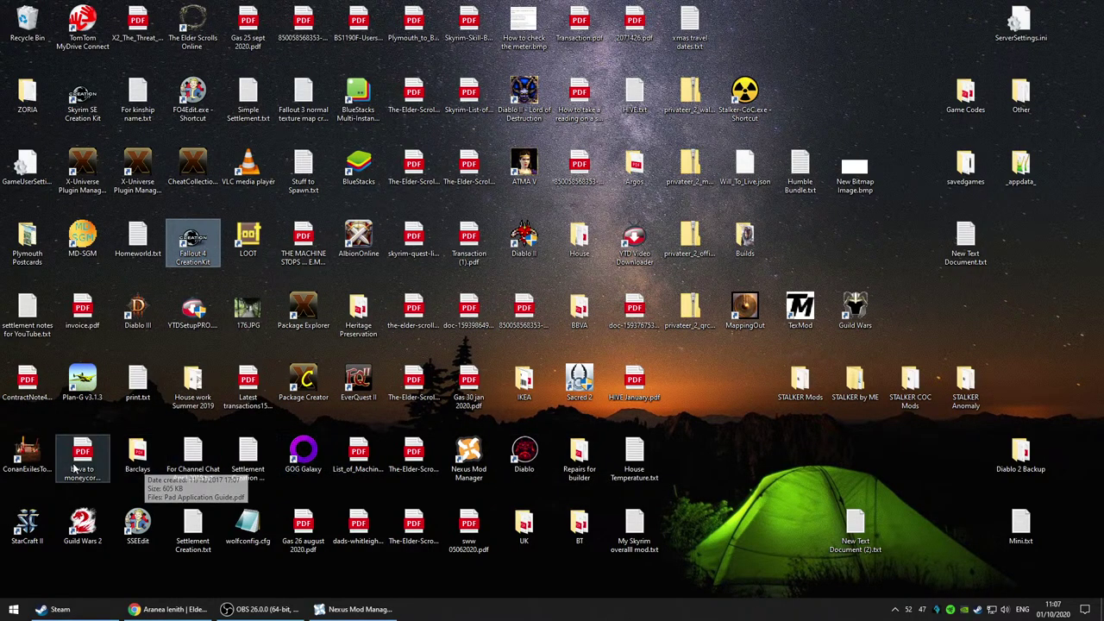
{"action": "left_click", "coordinate": [246, 315]}
{"action": "key", "text": "Return"}
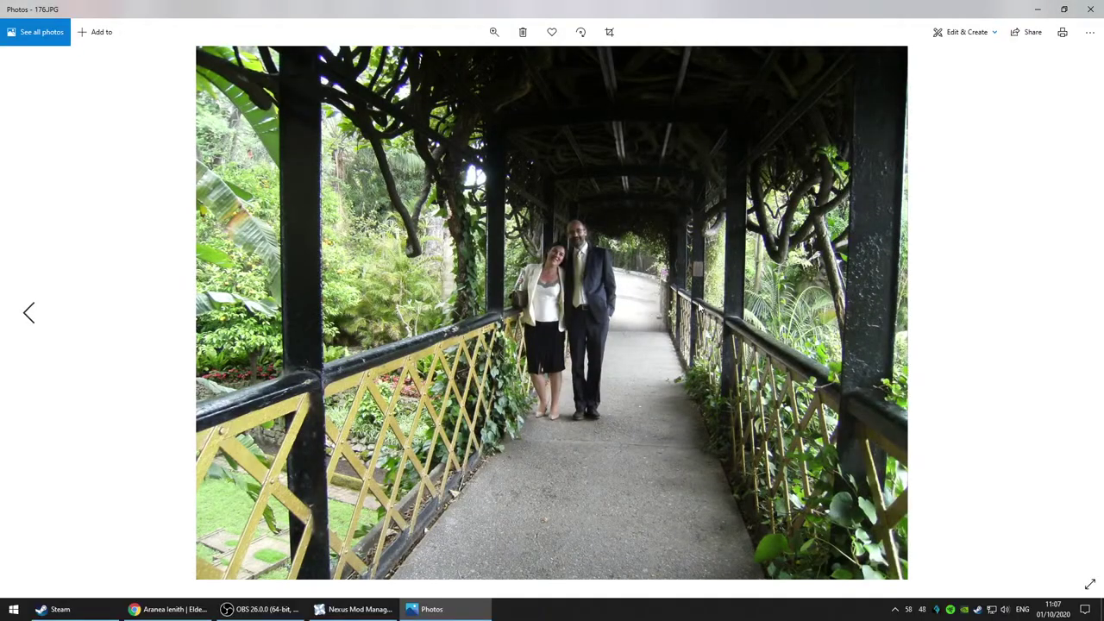
{"action": "left_click", "coordinate": [1090, 8]}
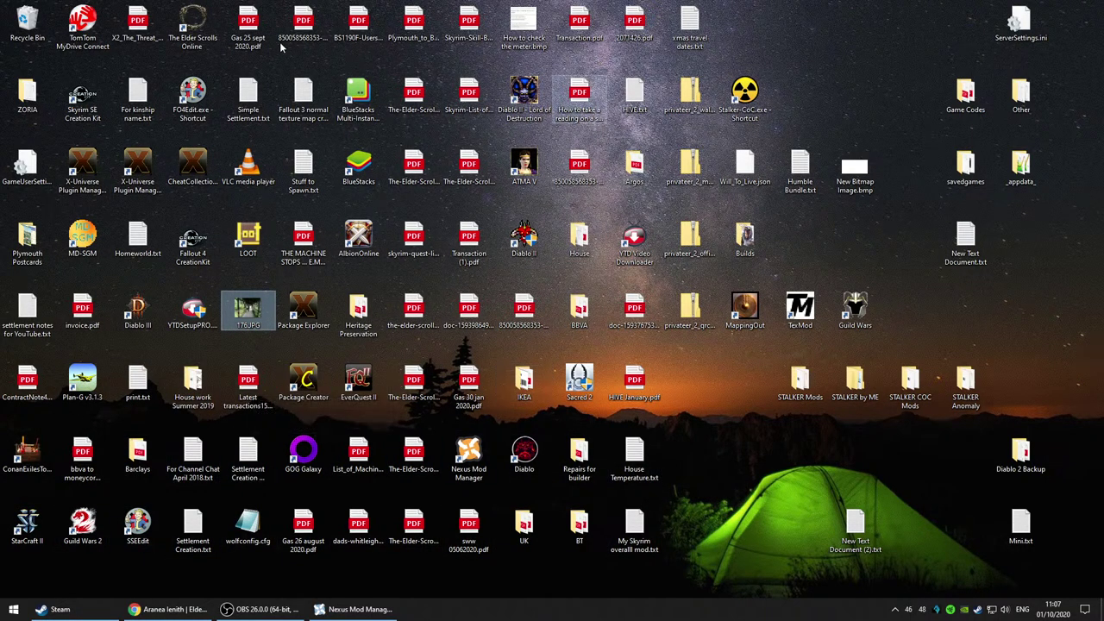
{"action": "left_click", "coordinate": [192, 251]}
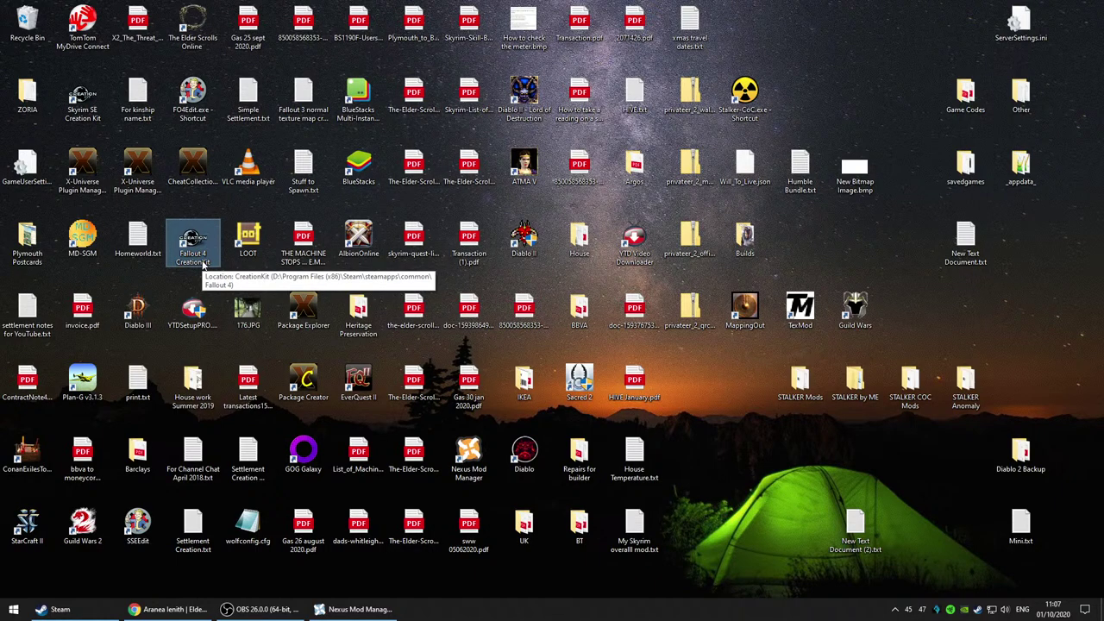
Step: Launch the Skyrim SE Creation Kit and mark ThordMobLeveler.esp for loading in the list of plugin and master files
{"action": "double_click", "coordinate": [82, 97]}
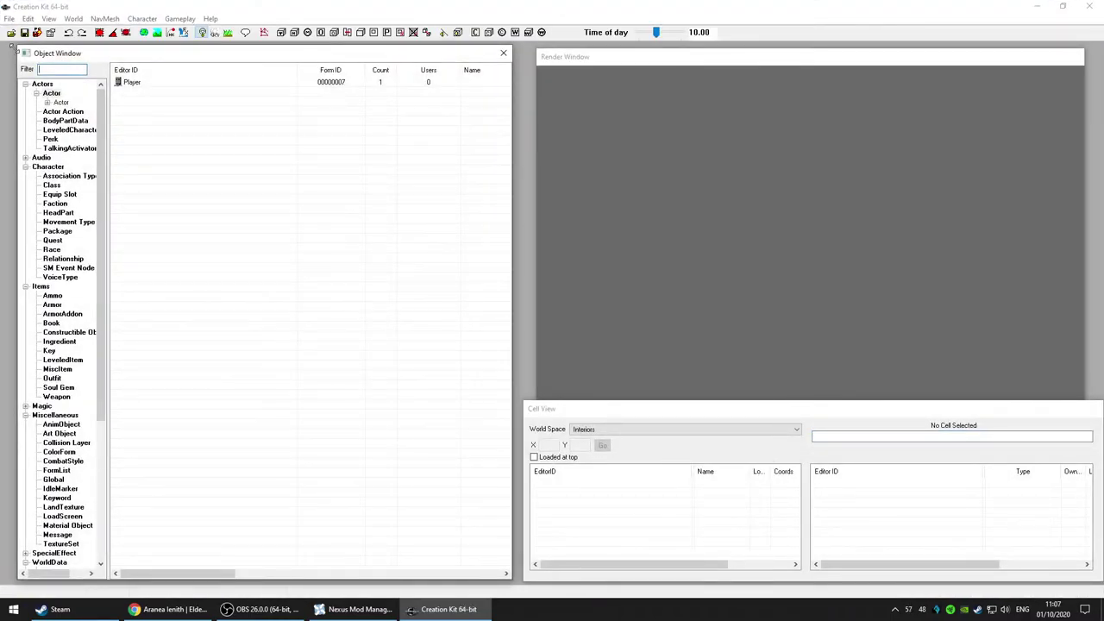
{"action": "left_click", "coordinate": [10, 32]}
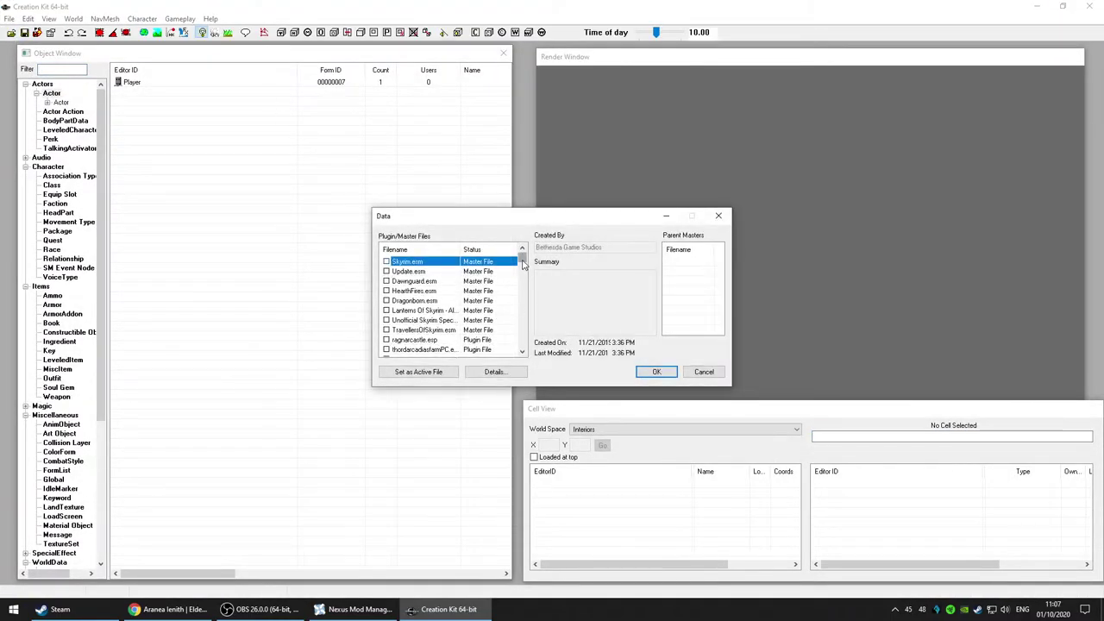
{"action": "left_click_drag", "start_coordinate": [522, 263], "coordinate": [532, 360]}
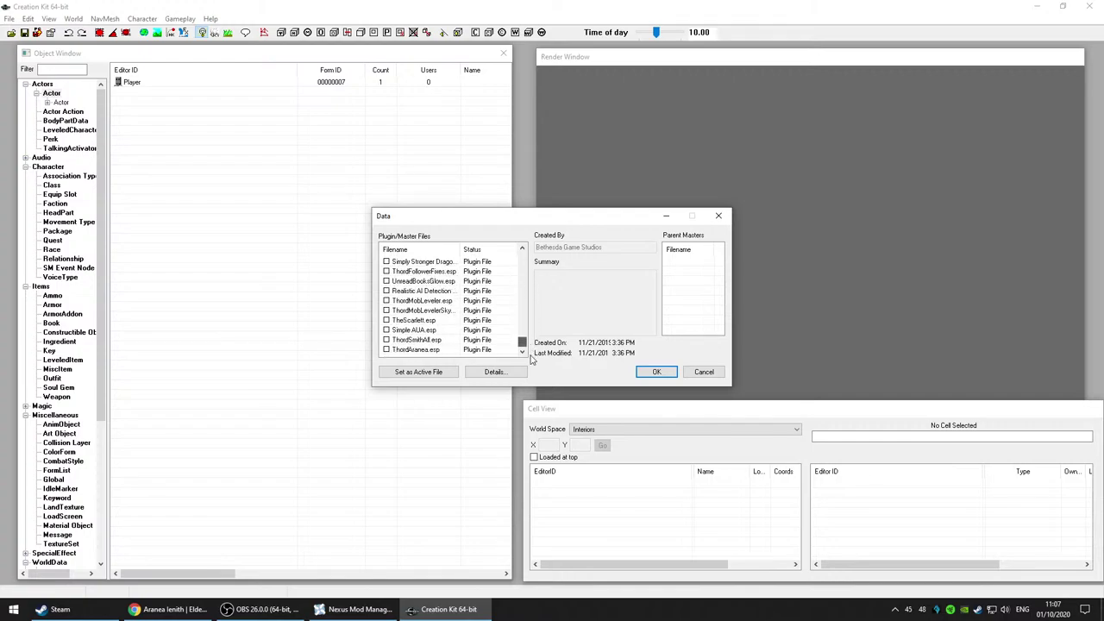
{"action": "left_click", "coordinate": [417, 351]}
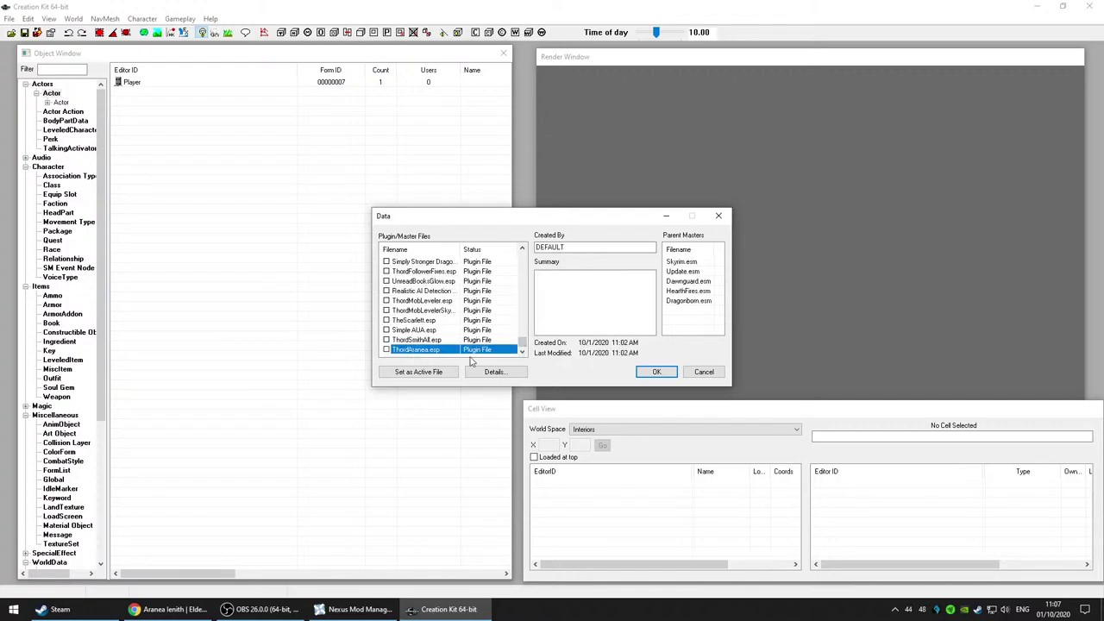
{"action": "left_click", "coordinate": [429, 301]}
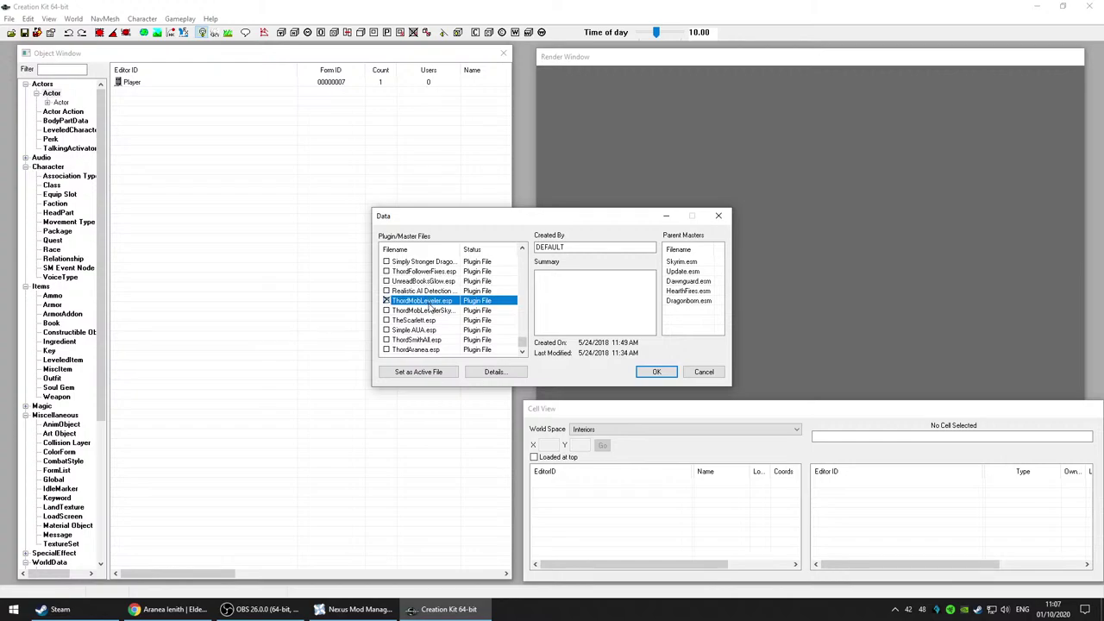
Step: Set ThordMobLeveler.esp as the active file and load it in Creation Kit
{"action": "left_click", "coordinate": [659, 373]}
{"action": "left_click", "coordinate": [658, 374]}
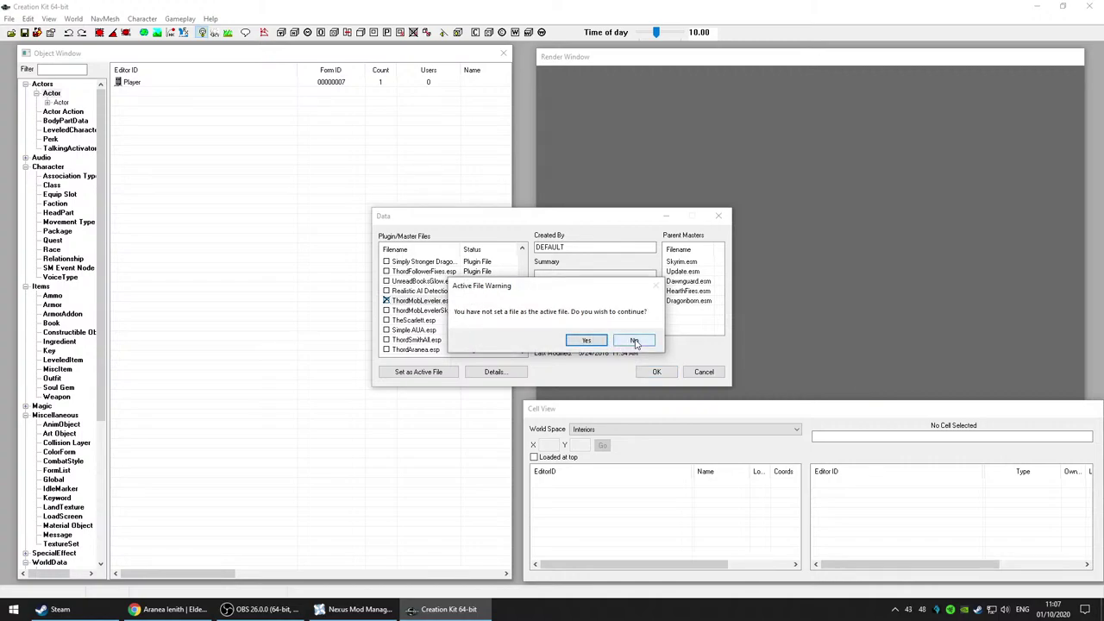
{"action": "left_click", "coordinate": [588, 342]}
{"action": "left_click", "coordinate": [438, 375]}
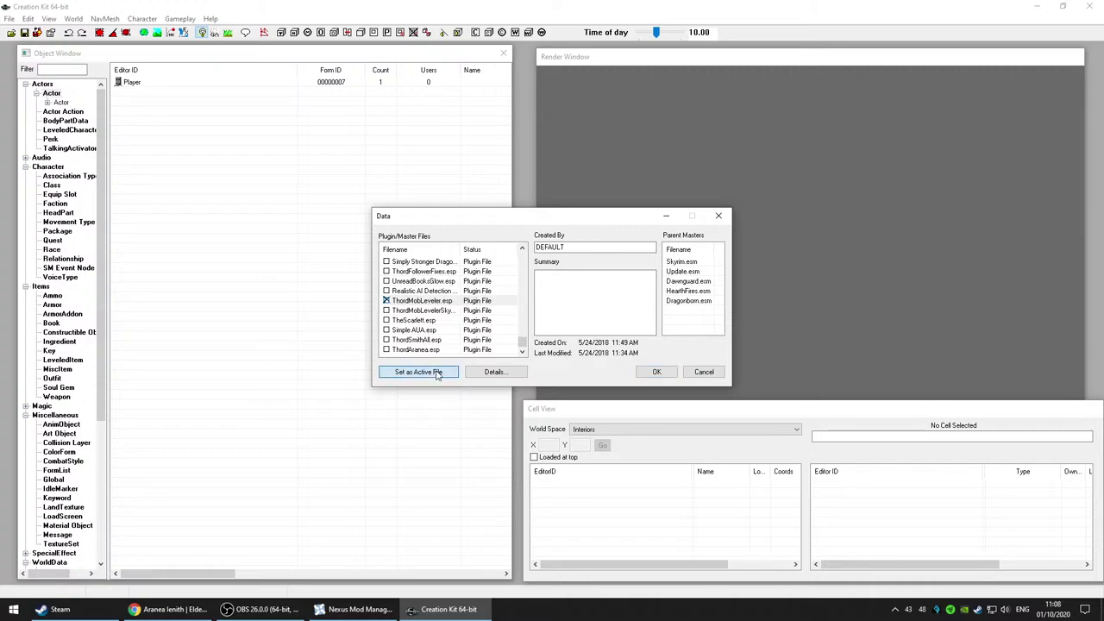
{"action": "left_click", "coordinate": [658, 372]}
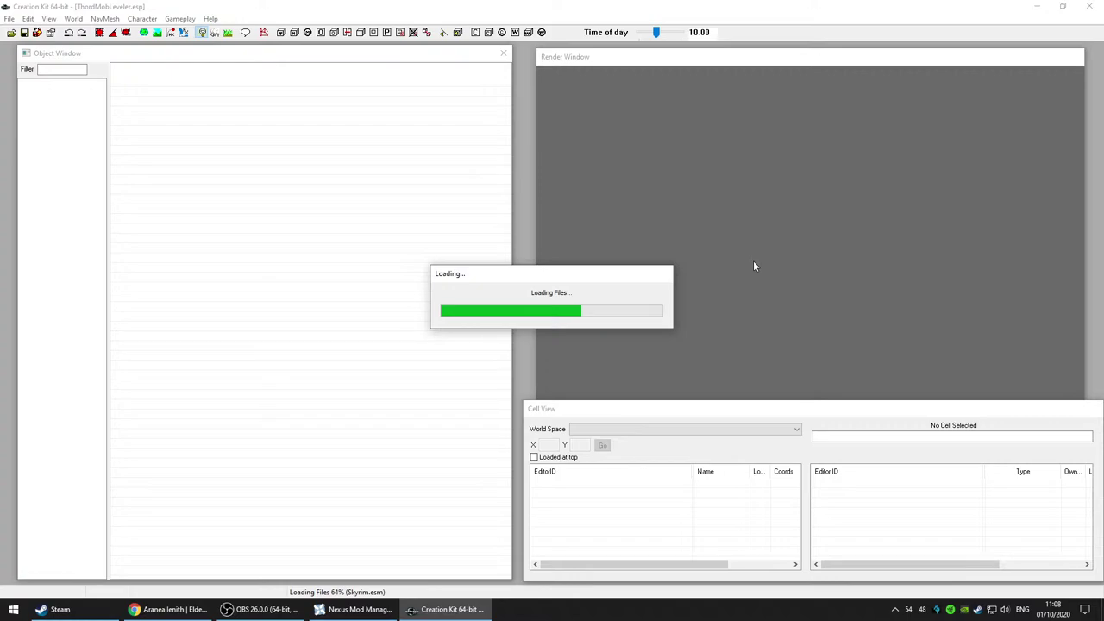
Step: Launch SSEEdit while Creation Kit keeps loading, and suppress all MASTERFILE, QUESTS and FORMS warnings that interrupt the loading
{"action": "key", "text": "super+d"}
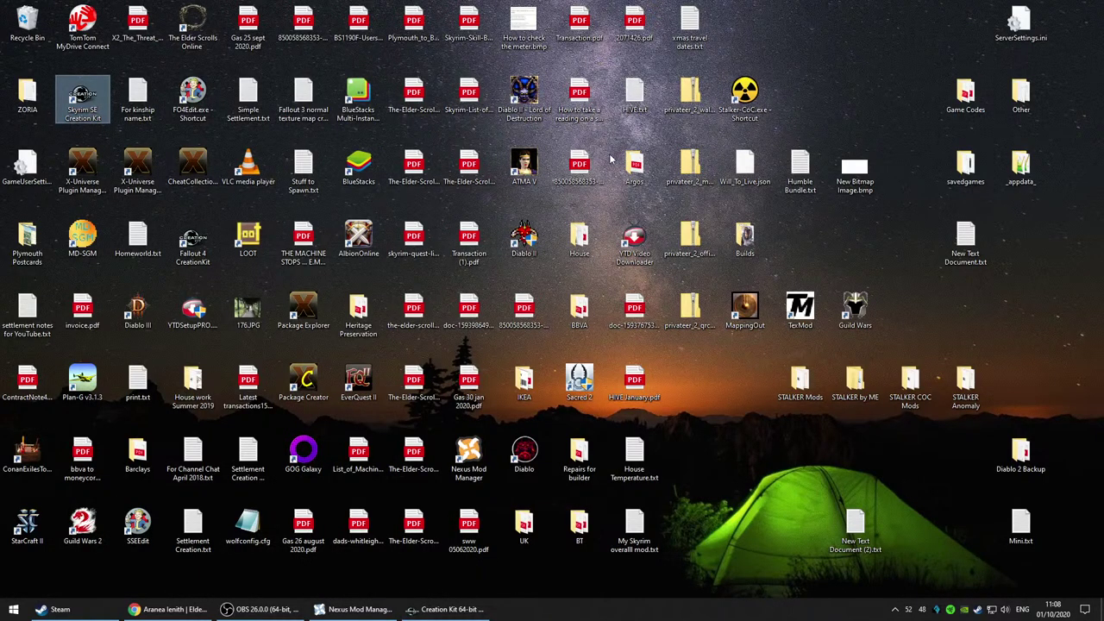
{"action": "left_click", "coordinate": [138, 525]}
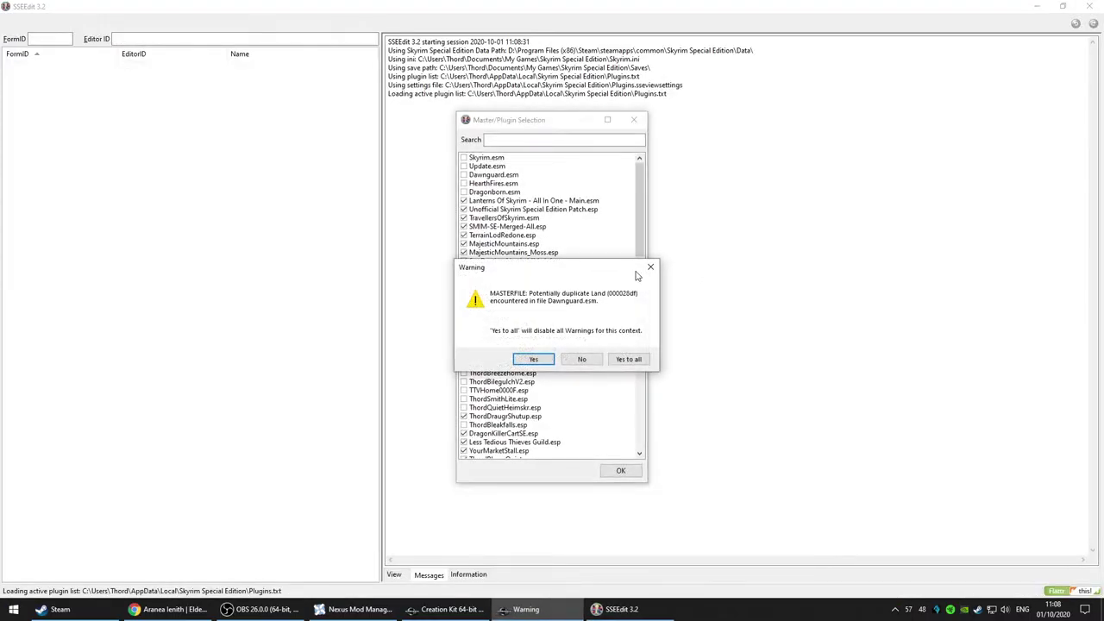
{"action": "left_click", "coordinate": [629, 360]}
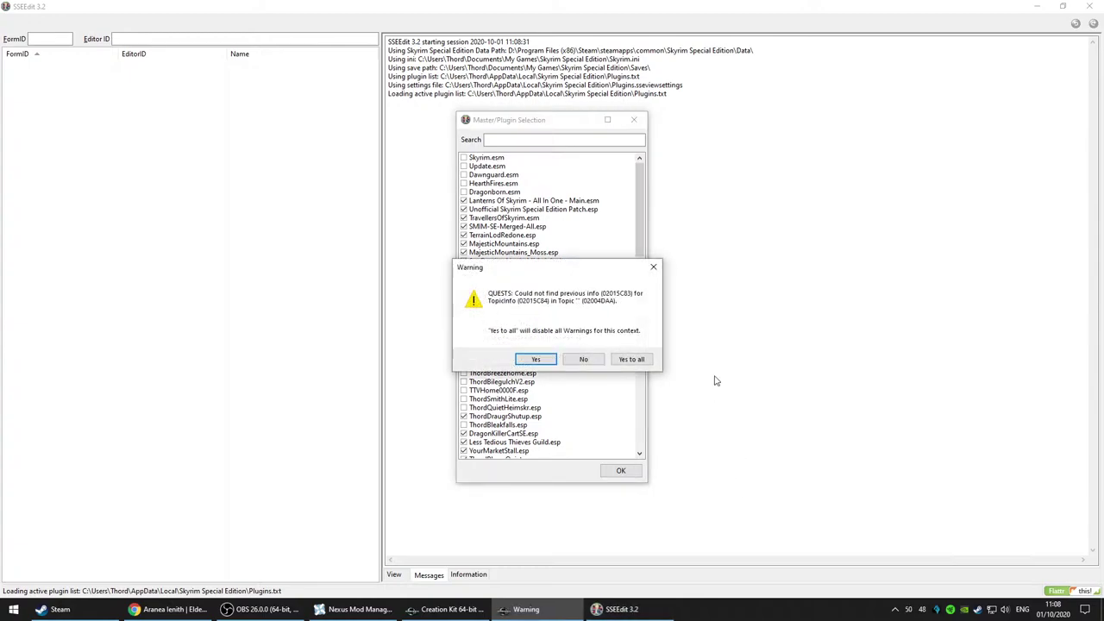
{"action": "left_click", "coordinate": [631, 360]}
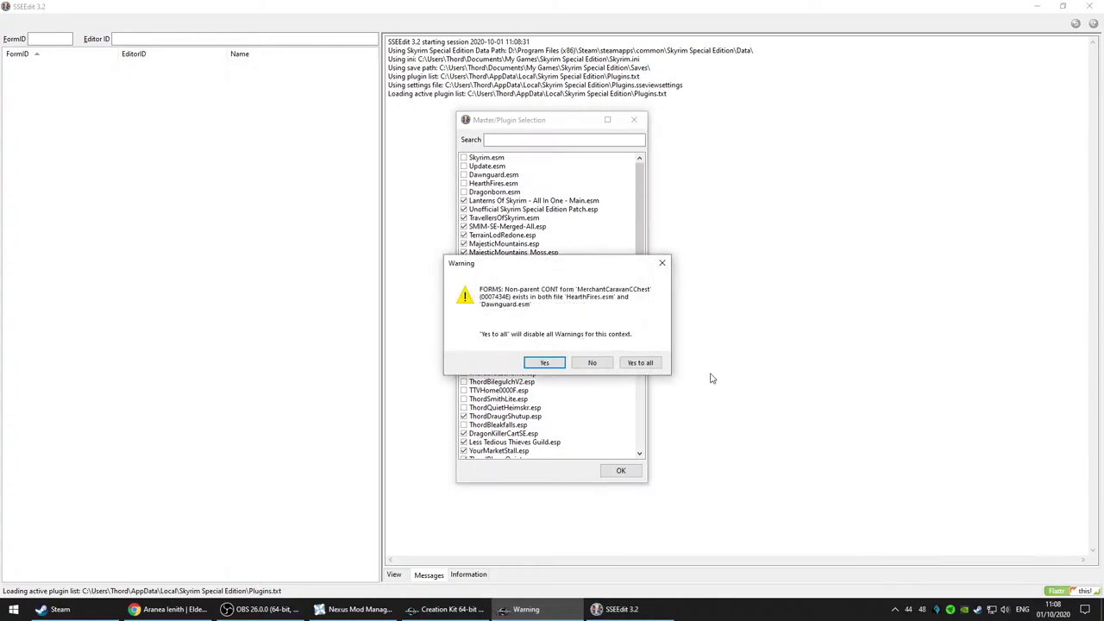
{"action": "left_click", "coordinate": [637, 362]}
Step: Load Lanterns Of Skyrim - All In One - Main.esm in SSEEdit and dismiss Creation Kit's remaining warnings for all occurrences
{"action": "left_click", "coordinate": [658, 369]}
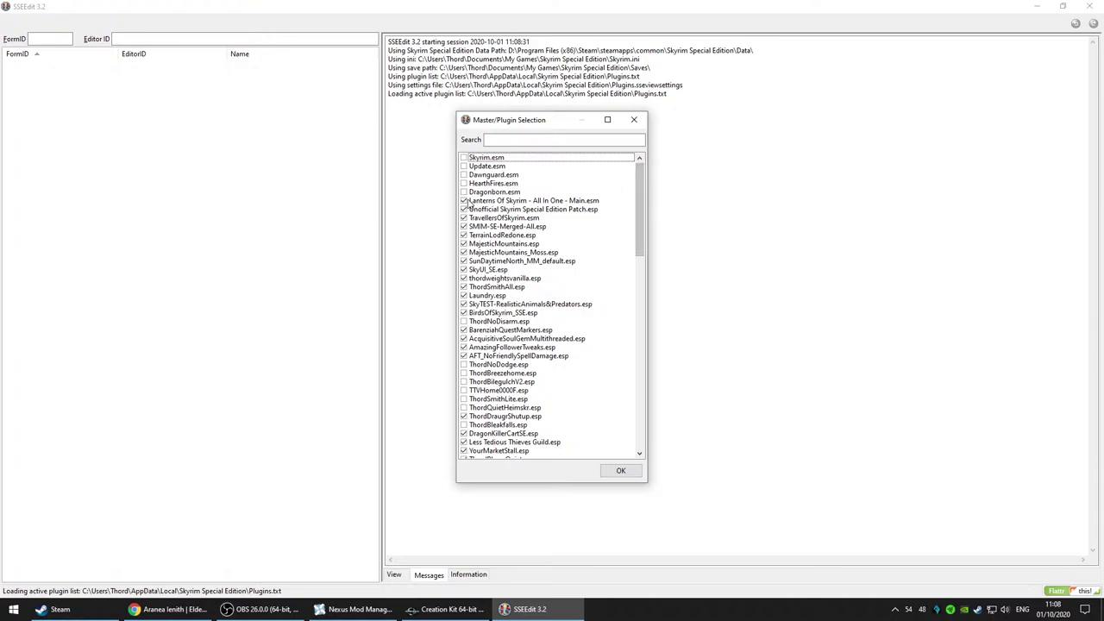
{"action": "double_click", "coordinate": [470, 201]}
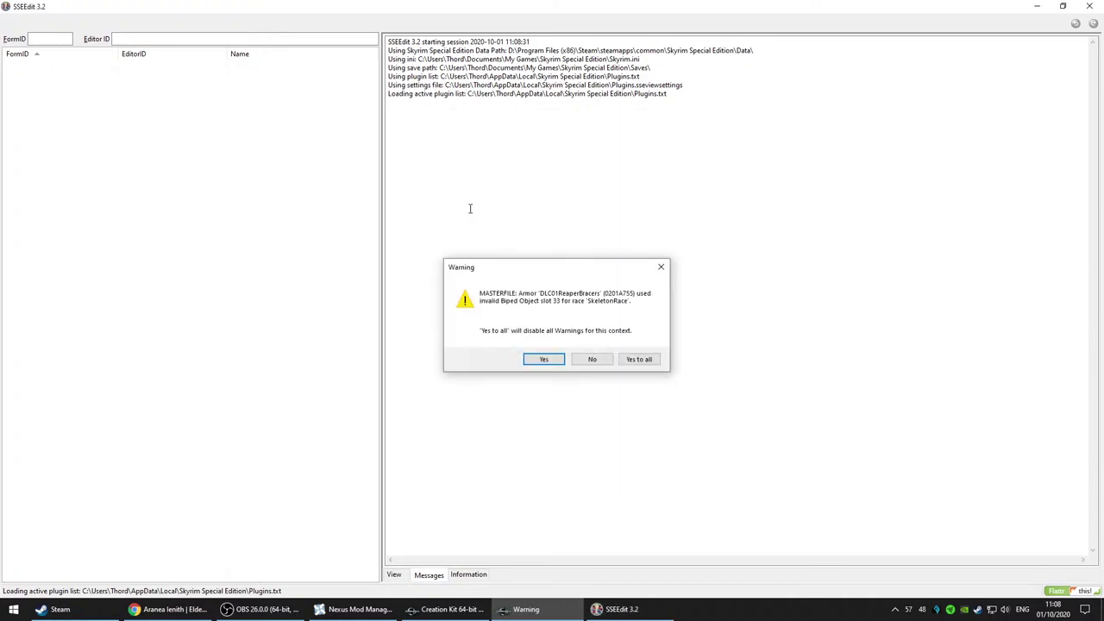
{"action": "left_click", "coordinate": [639, 362]}
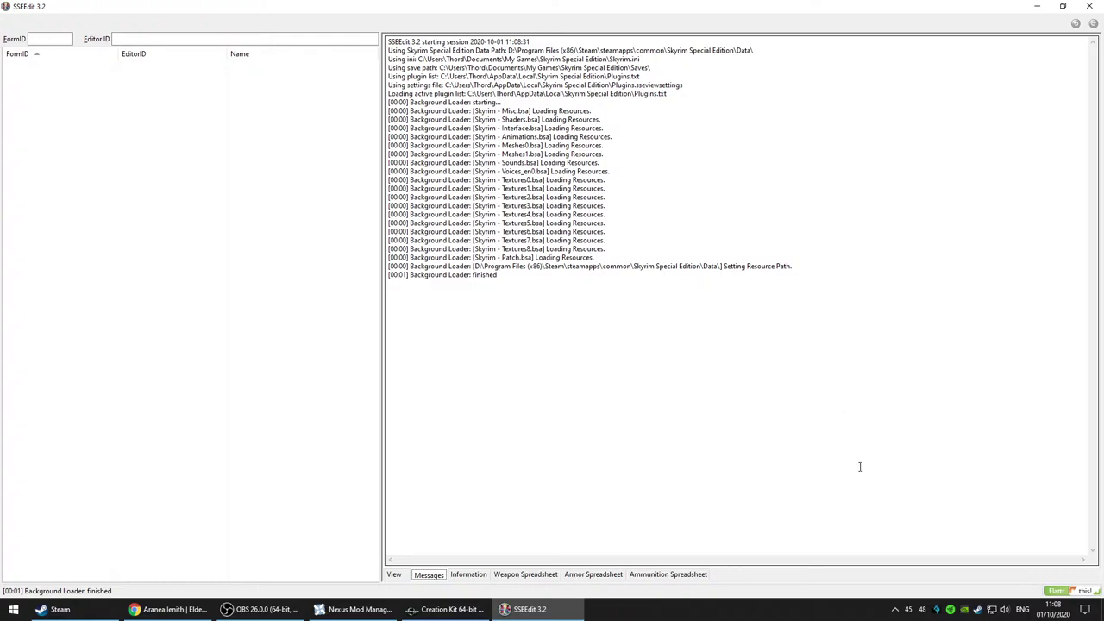
Step: Close and relaunch SSEEdit while Creation Kit keeps loading, and deselect every plugin in the Master/Plugin Selection
{"action": "left_click", "coordinate": [1090, 6]}
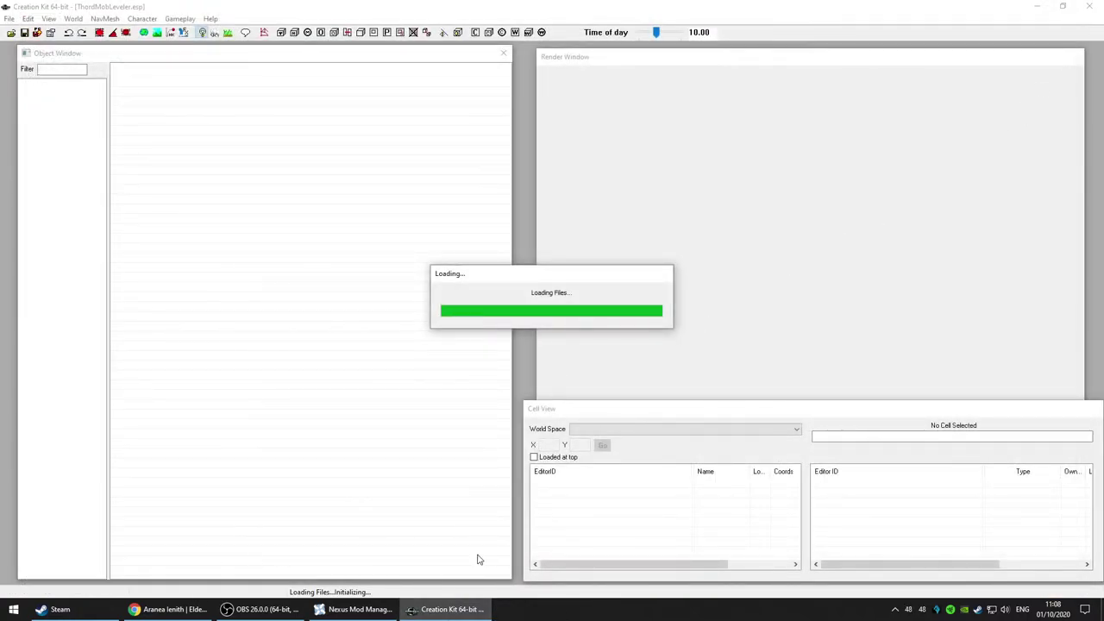
{"action": "key", "text": "super+d"}
{"action": "double_click", "coordinate": [147, 532]}
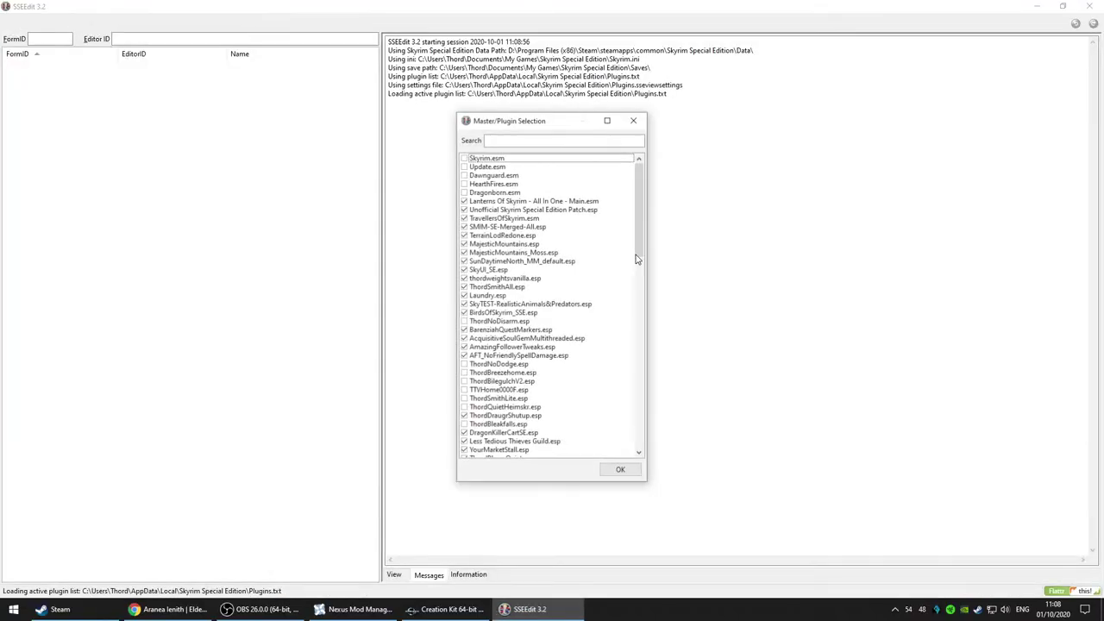
{"action": "left_click", "coordinate": [463, 157]}
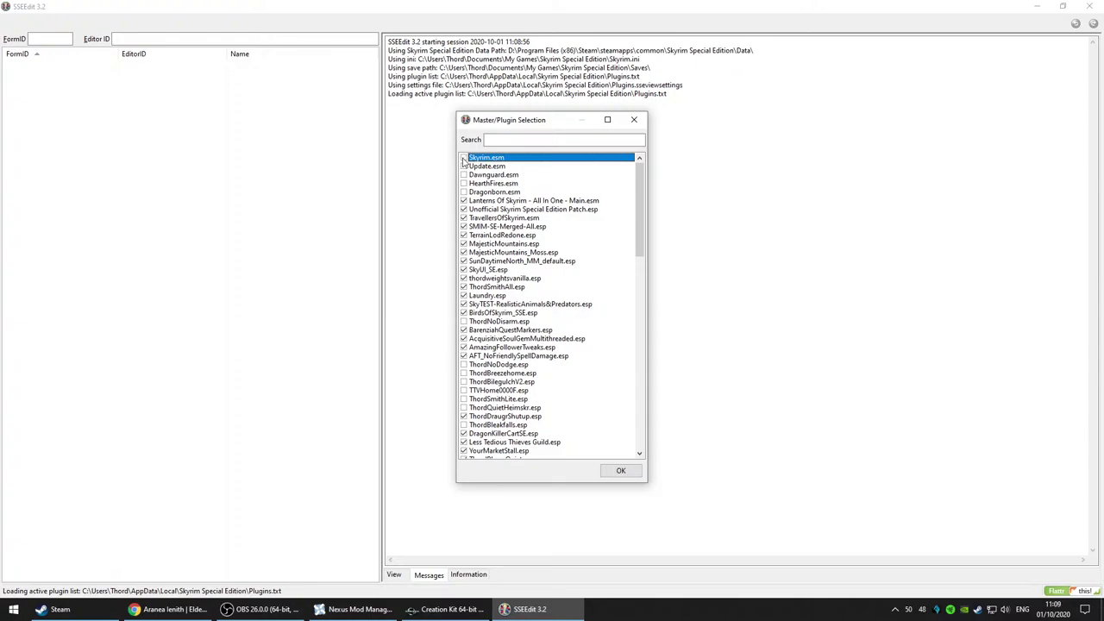
{"action": "right_click", "coordinate": [463, 160]}
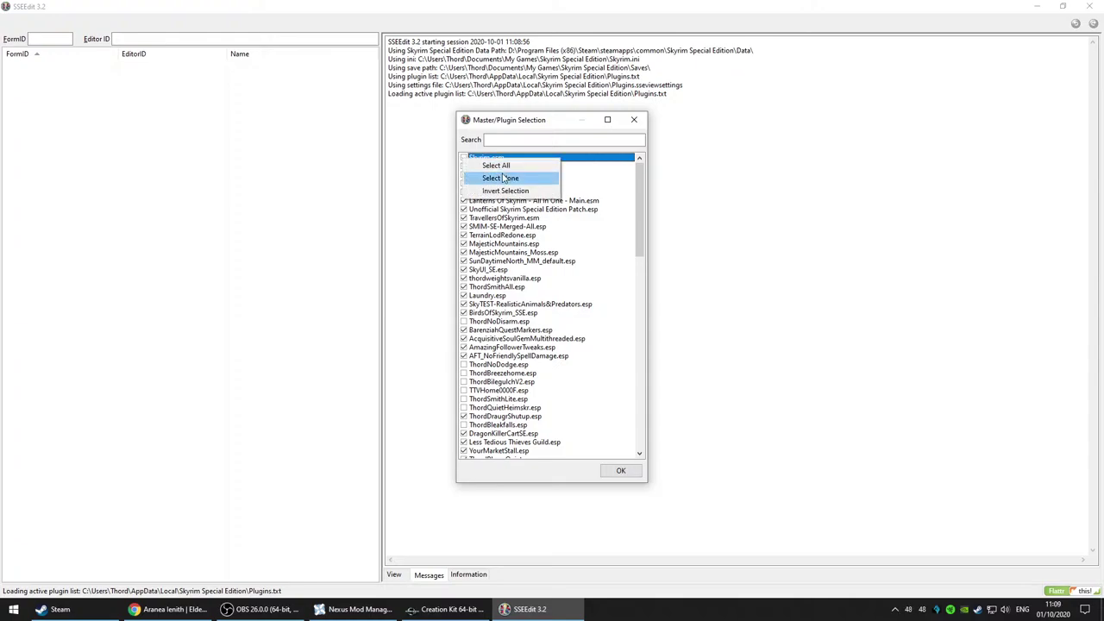
{"action": "left_click", "coordinate": [505, 178]}
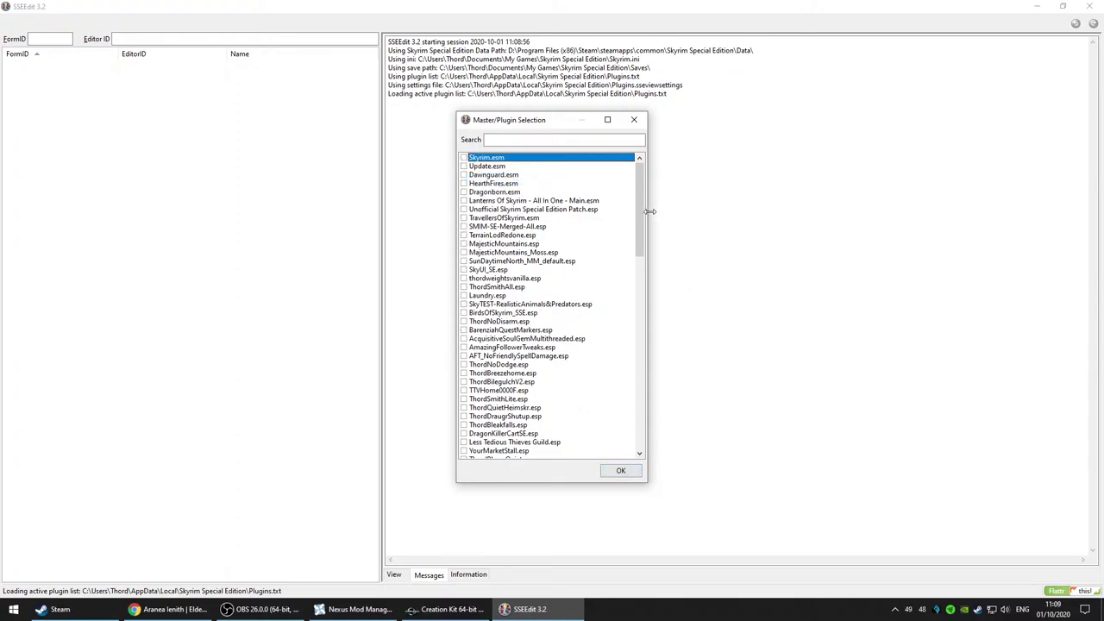
Step: Find NoBSAIProjectileDodge.esp in the plugin list and mark it for loading
{"action": "left_click_drag", "start_coordinate": [644, 216], "coordinate": [621, 449]}
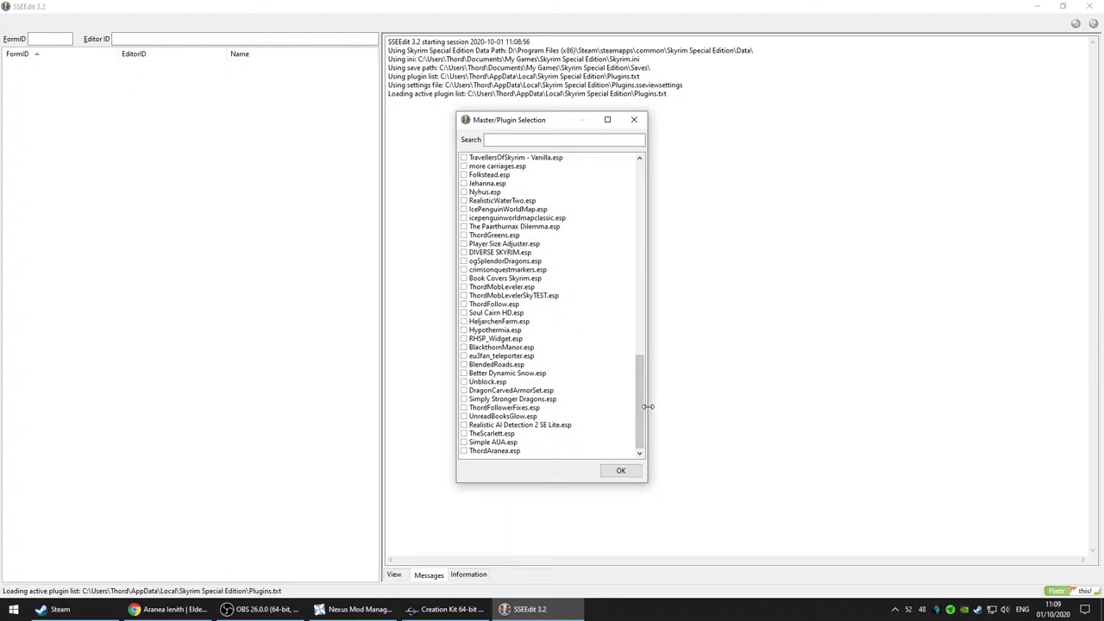
{"action": "left_click_drag", "start_coordinate": [641, 419], "coordinate": [640, 383]}
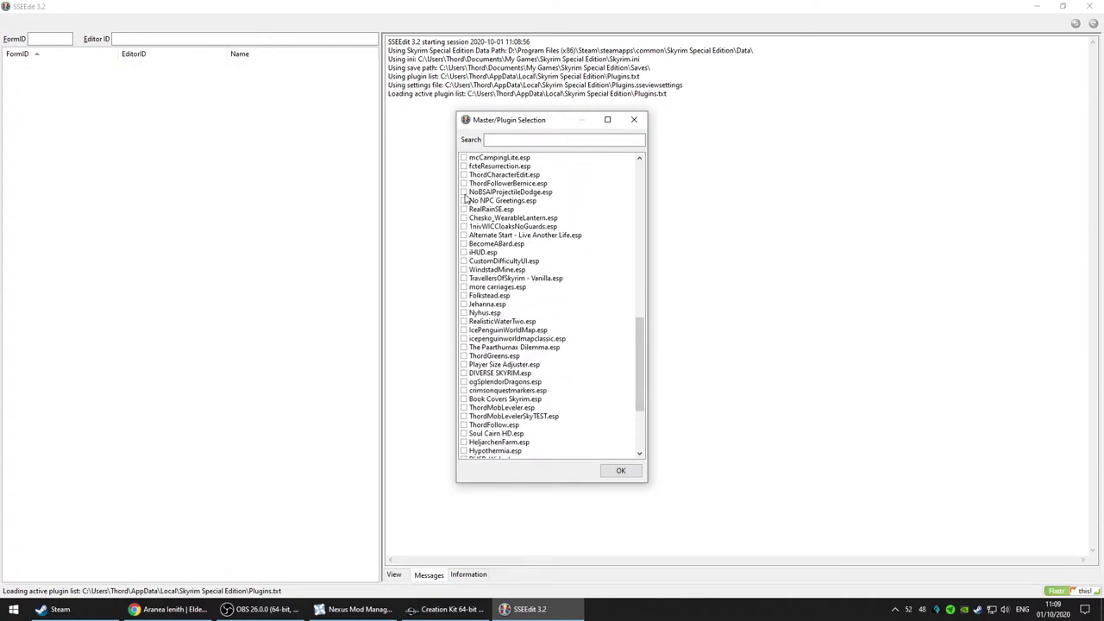
{"action": "left_click", "coordinate": [465, 194]}
{"action": "left_click_drag", "start_coordinate": [641, 380], "coordinate": [640, 216]}
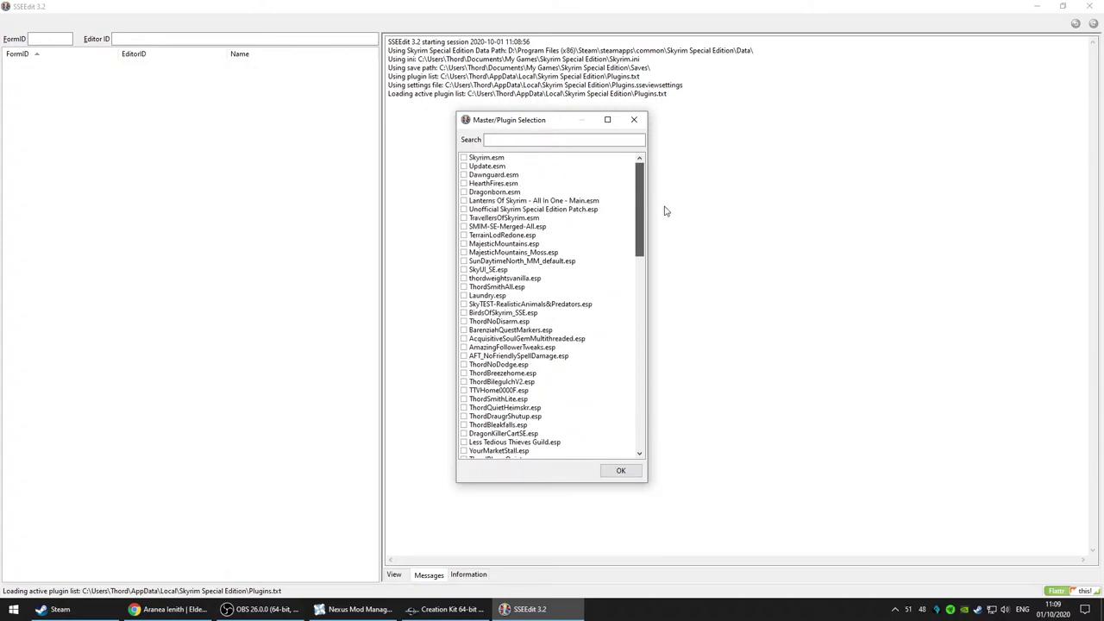
Step: Add Skyrim.esm, Update.esm, Dawnguard.esm, HearthFires.esm and Dragonborn.esm to the selection and load the chosen files
{"action": "left_click", "coordinate": [464, 157]}
{"action": "left_click", "coordinate": [464, 165]}
{"action": "left_click", "coordinate": [464, 175]}
{"action": "left_click", "coordinate": [464, 183]}
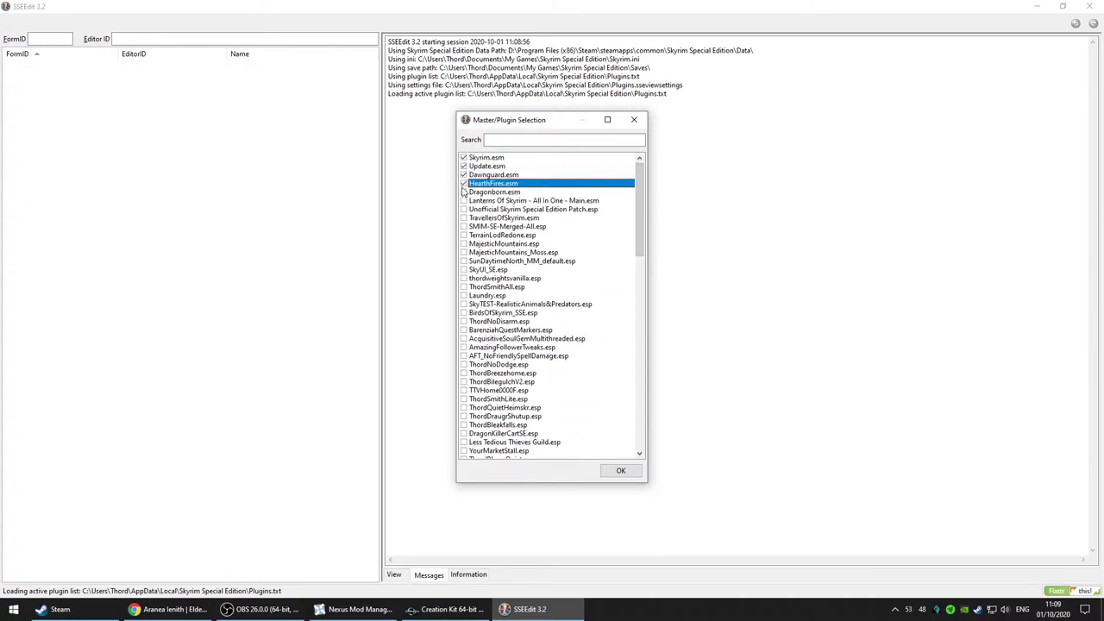
{"action": "left_click", "coordinate": [464, 192]}
{"action": "left_click", "coordinate": [625, 472]}
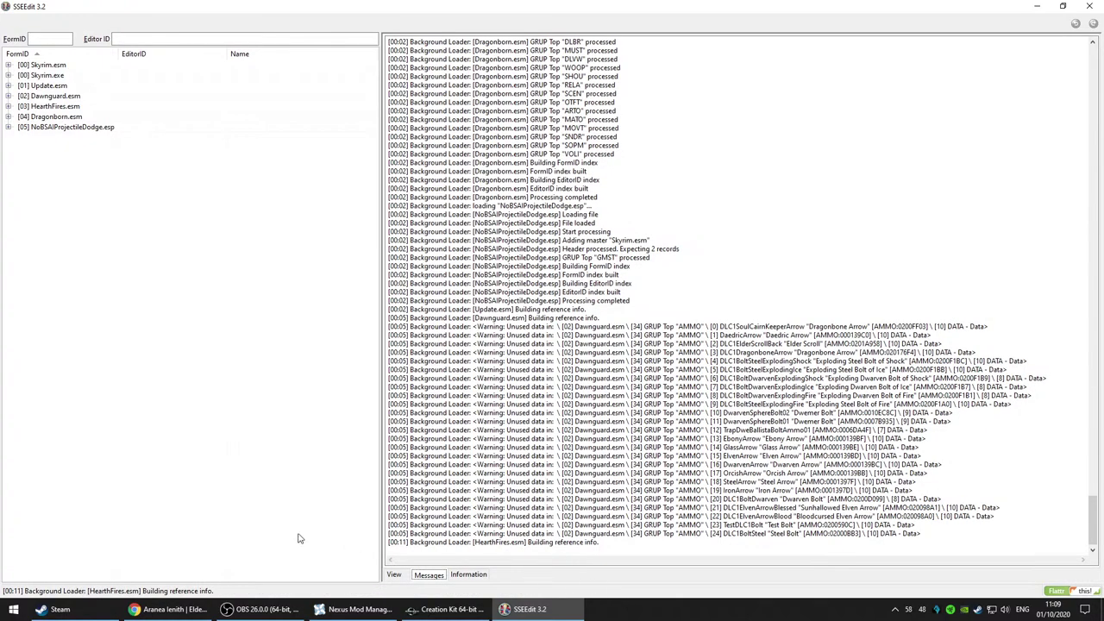
Step: Inspect the fCombatDodgeChanceMax game setting record in NoBSAIProjectileDodge.esp
{"action": "left_click", "coordinate": [8, 127]}
{"action": "left_click", "coordinate": [18, 149]}
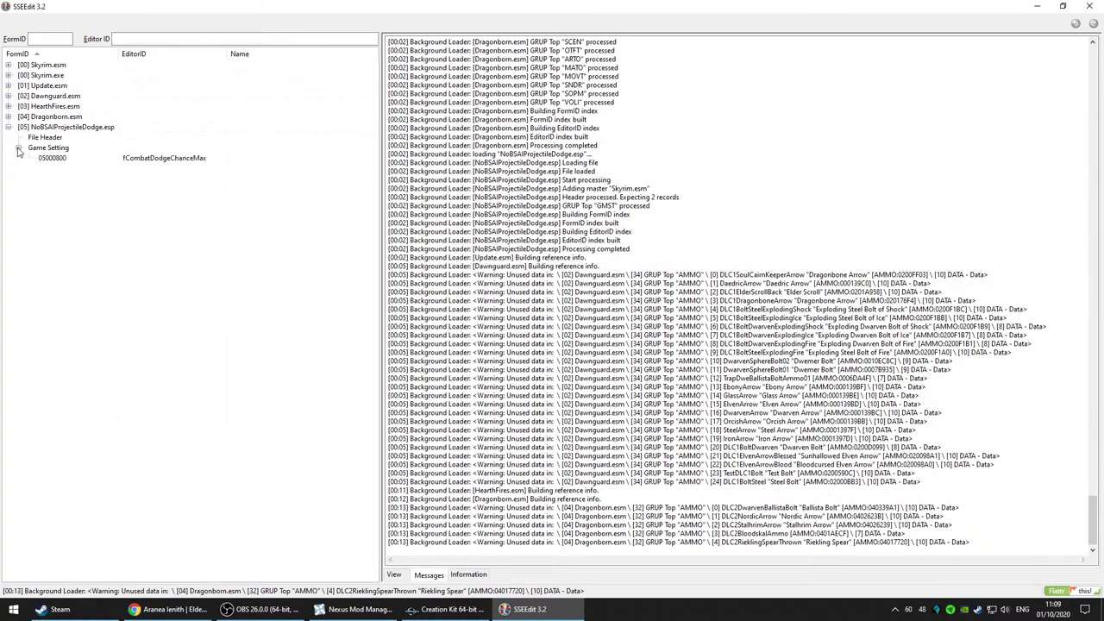
{"action": "left_click", "coordinate": [159, 160]}
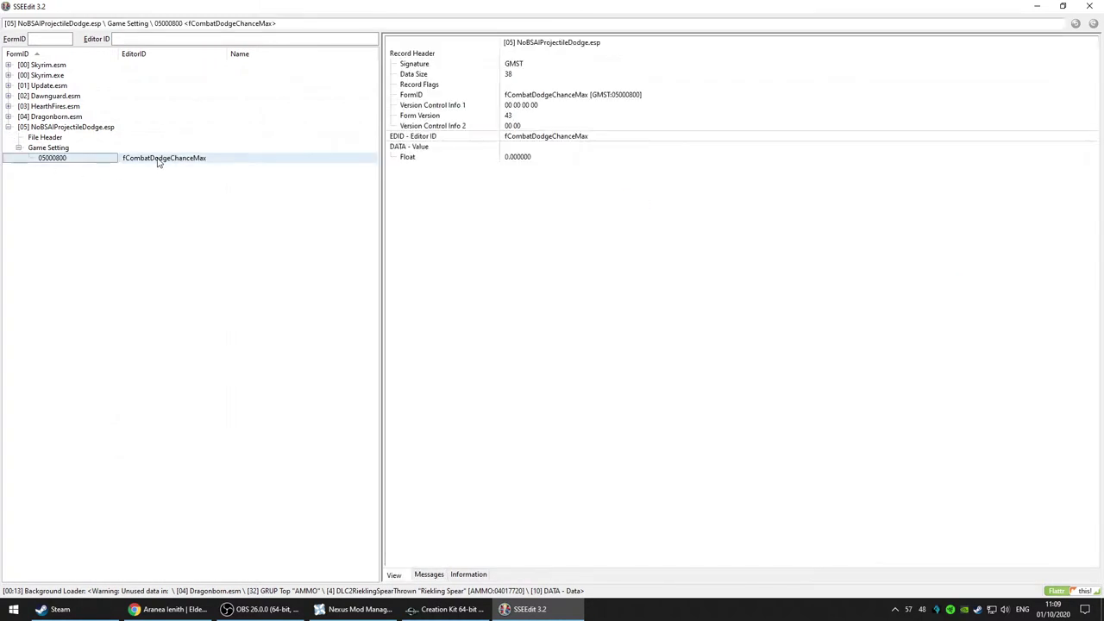
{"action": "left_click", "coordinate": [536, 141]}
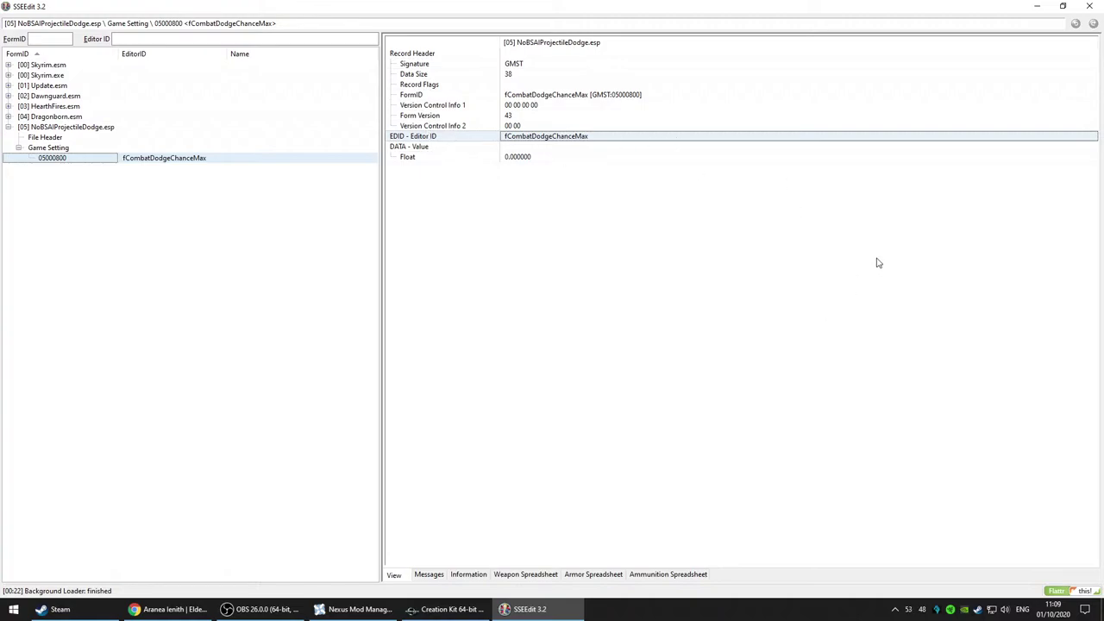
Step: Close SSEEdit, return to Creation Kit and suppress all SCRIPTS warnings that interrupt the loading
{"action": "left_click", "coordinate": [1091, 7]}
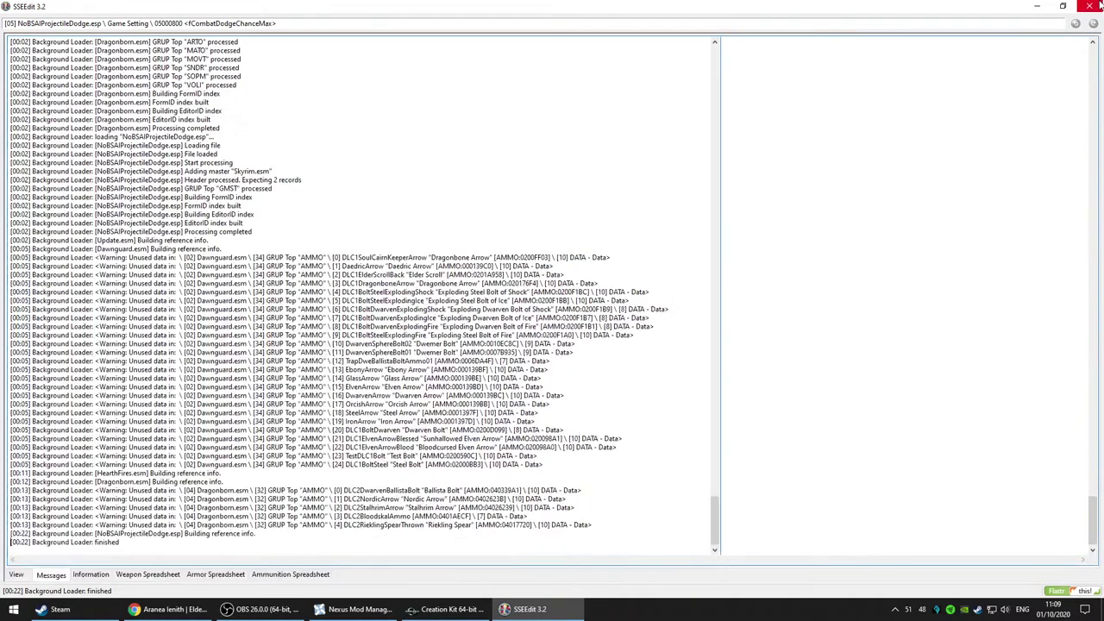
{"action": "left_click", "coordinate": [446, 609]}
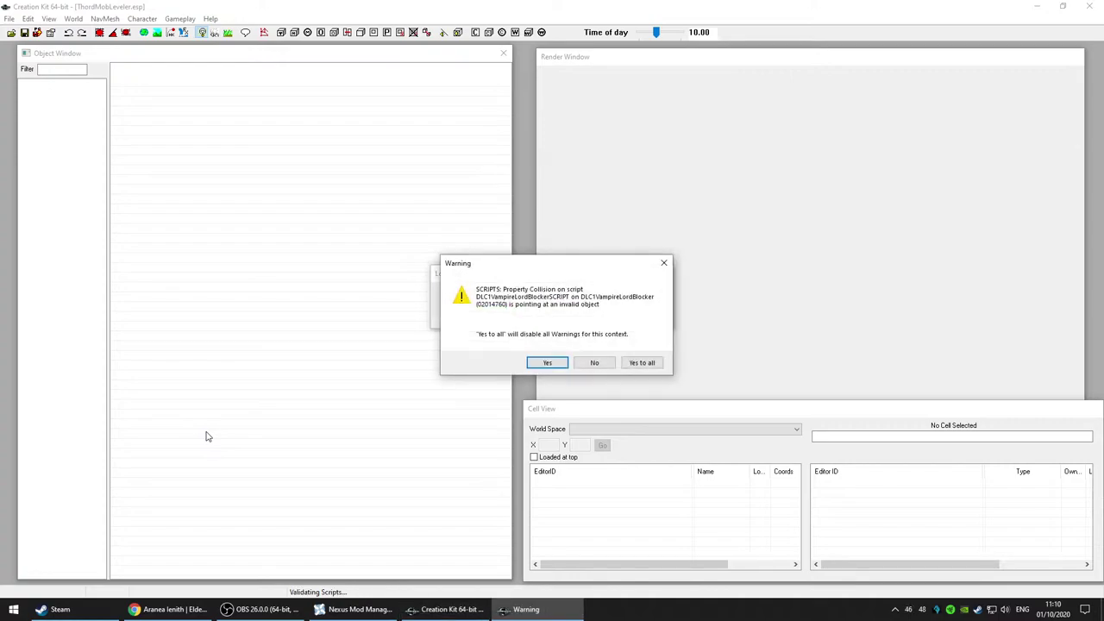
{"action": "left_click", "coordinate": [652, 363]}
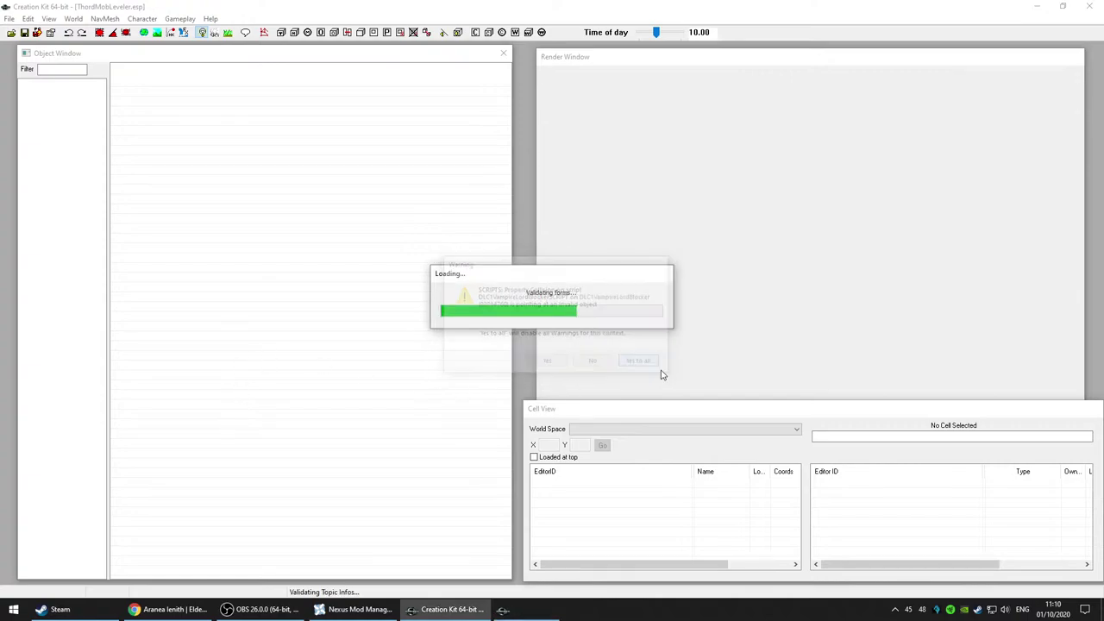
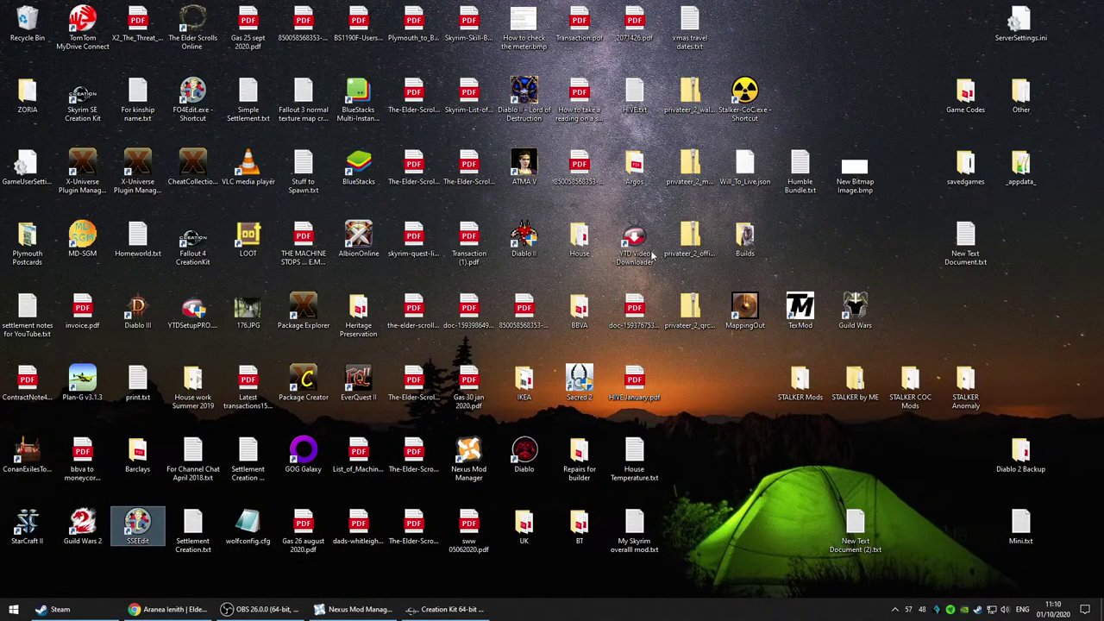
Step: Launch SSEEdit again and clear all preselected plugins from its selection list
{"action": "double_click", "coordinate": [138, 525]}
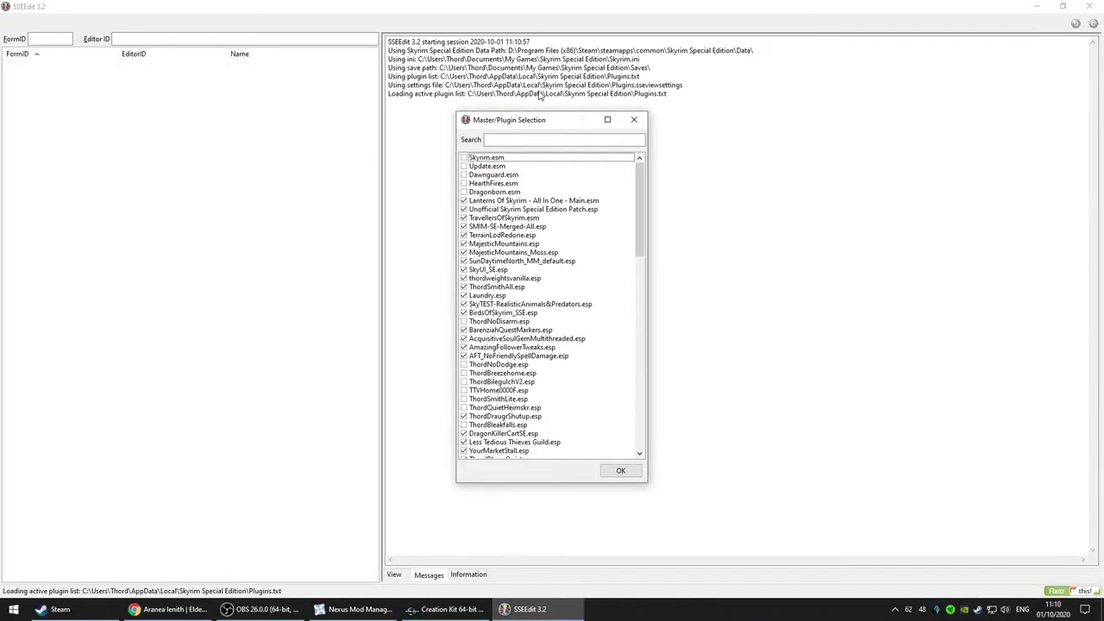
{"action": "right_click", "coordinate": [520, 203]}
{"action": "left_click", "coordinate": [565, 222]}
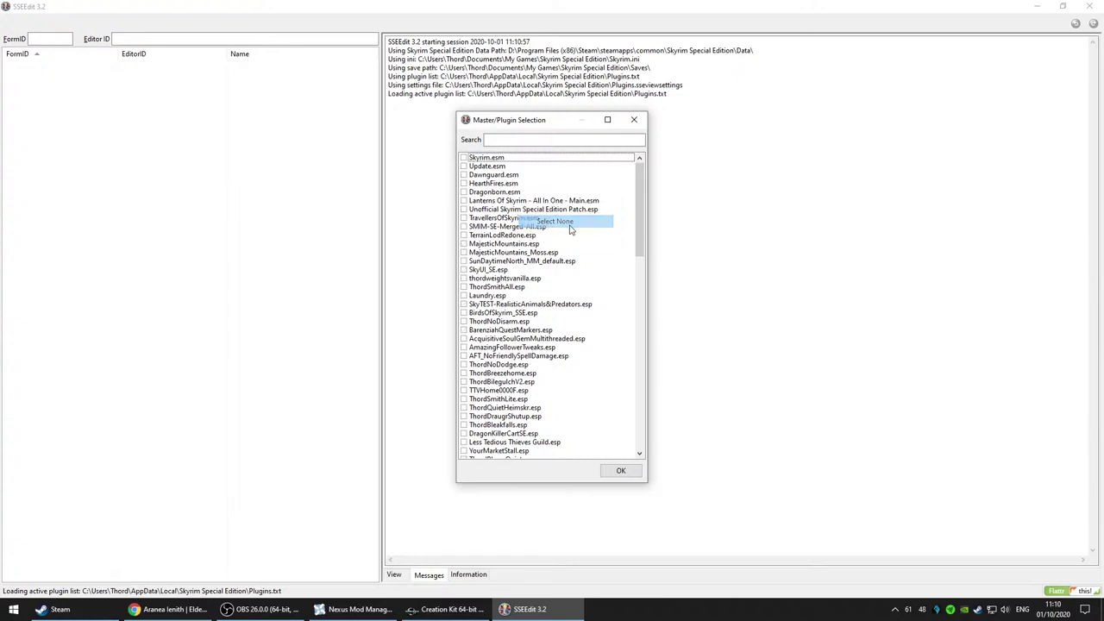
Step: Look through the SSEEdit plugin list for a mod to load, and suppress all DIALOGUE warnings from Creation Kit
{"action": "left_click_drag", "start_coordinate": [640, 211], "coordinate": [656, 447]}
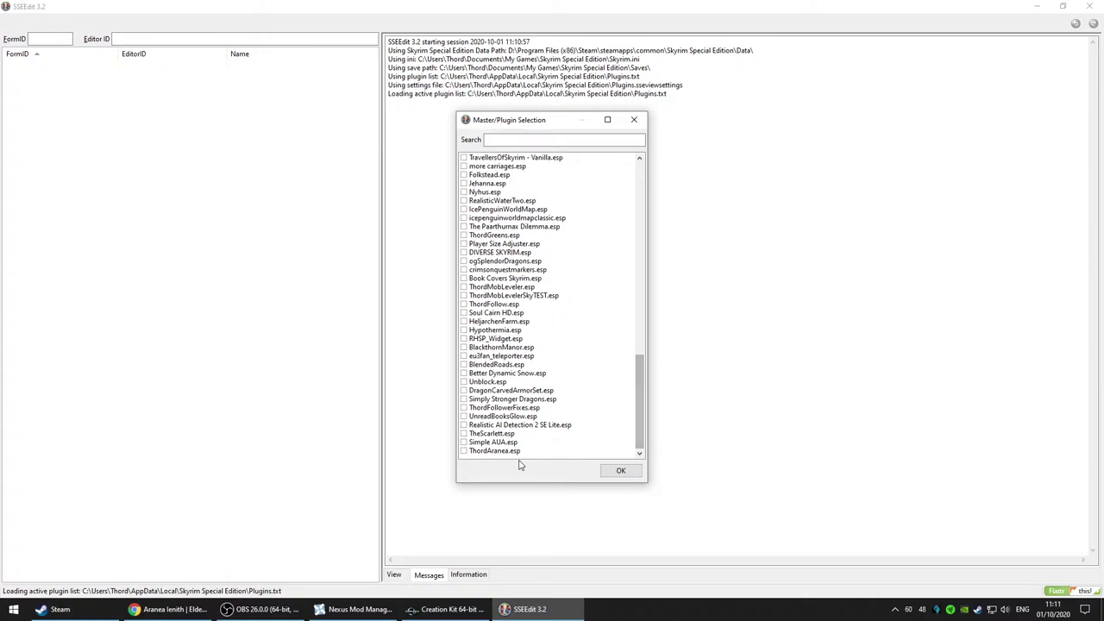
{"action": "left_click_drag", "start_coordinate": [640, 442], "coordinate": [641, 261]}
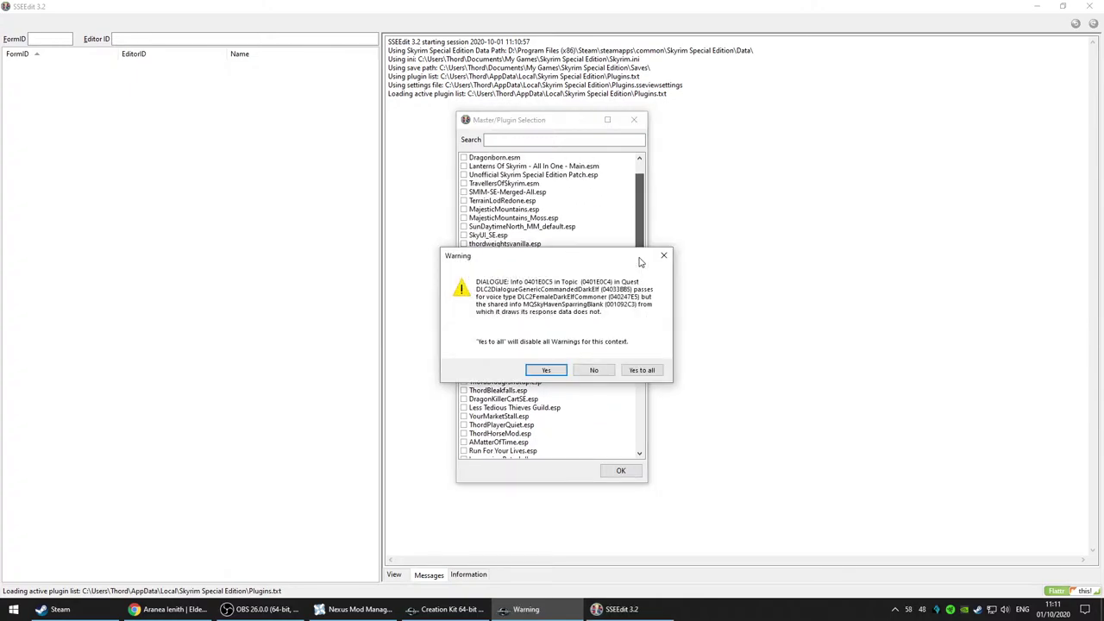
{"action": "left_click", "coordinate": [642, 369]}
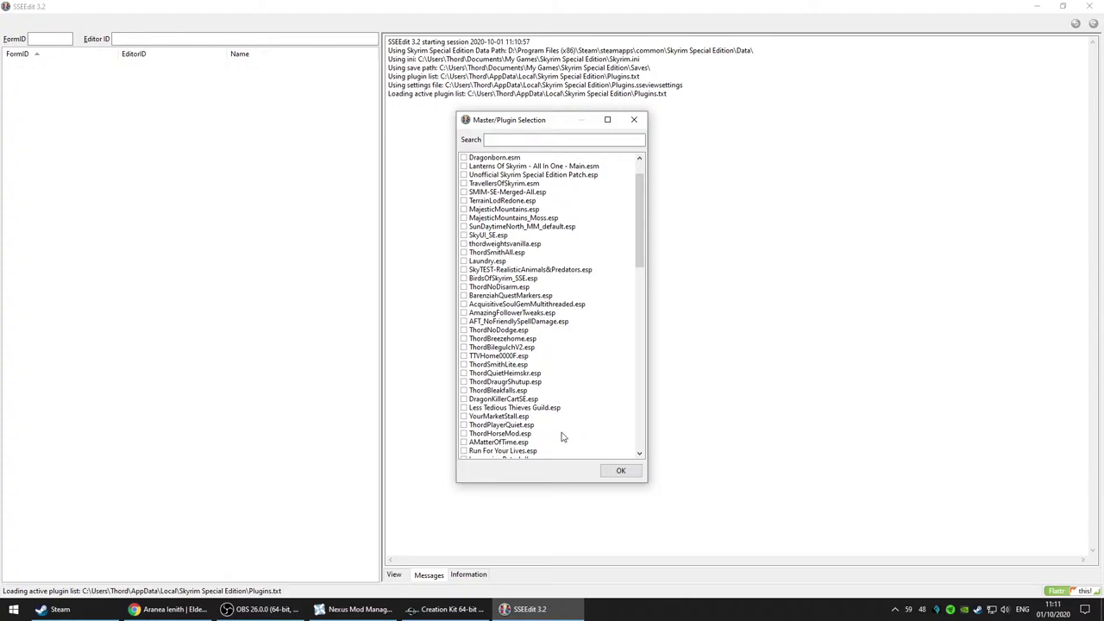
{"action": "left_click_drag", "start_coordinate": [638, 250], "coordinate": [648, 302]}
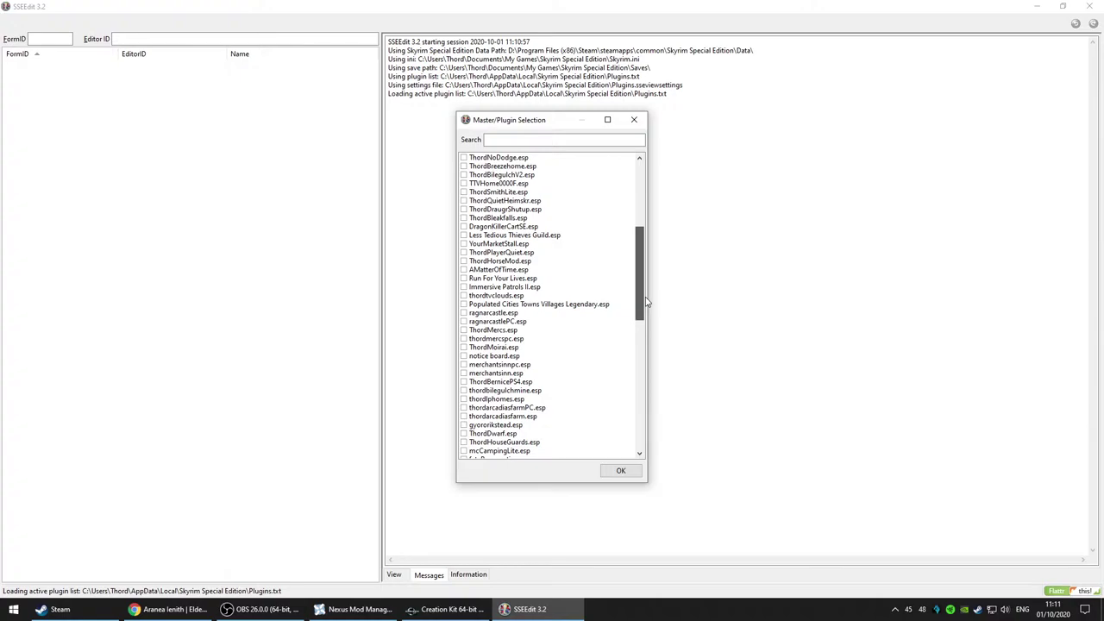
{"action": "left_click_drag", "start_coordinate": [647, 301], "coordinate": [616, 217]}
{"action": "left_click", "coordinate": [464, 390]}
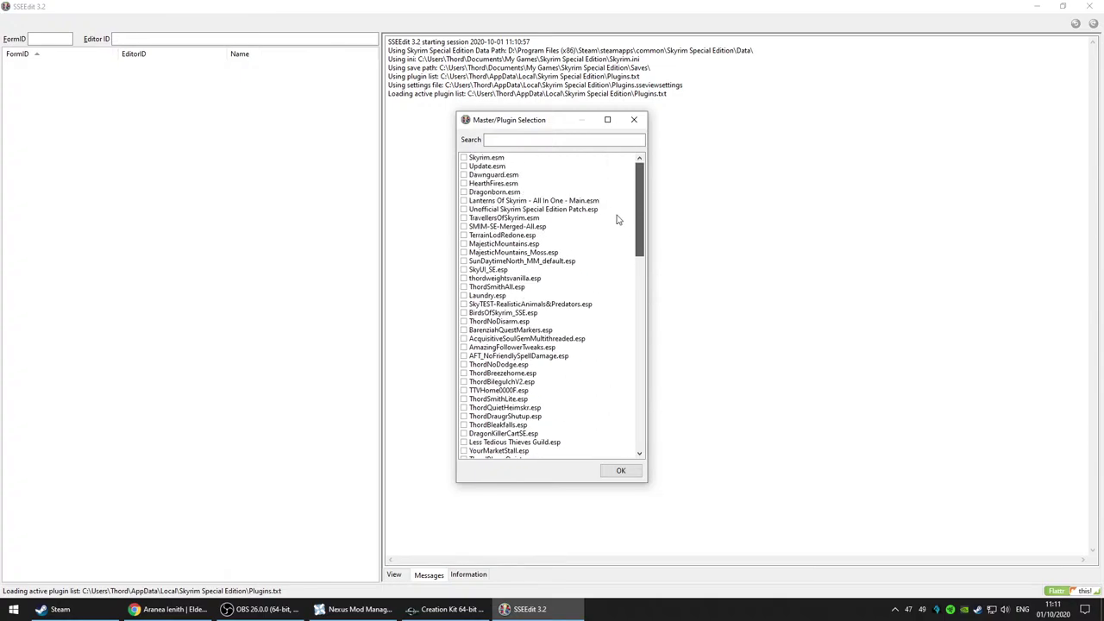
Step: Mark the five masters from Skyrim.esm through Dragonborn.esm, leaving Lanterns Of Skyrim unmarked, and start loading in SSEEdit
{"action": "left_click", "coordinate": [464, 158]}
{"action": "left_click", "coordinate": [465, 167]}
{"action": "left_click", "coordinate": [464, 175]}
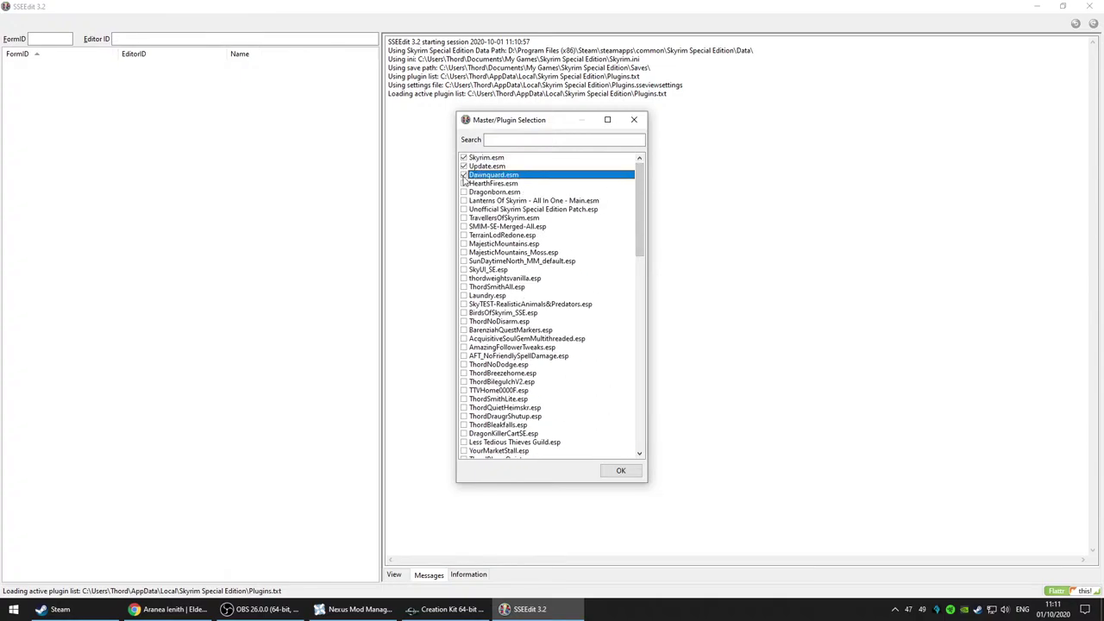
{"action": "left_click", "coordinate": [464, 183]}
{"action": "left_click", "coordinate": [464, 201]}
{"action": "left_click", "coordinate": [464, 201]}
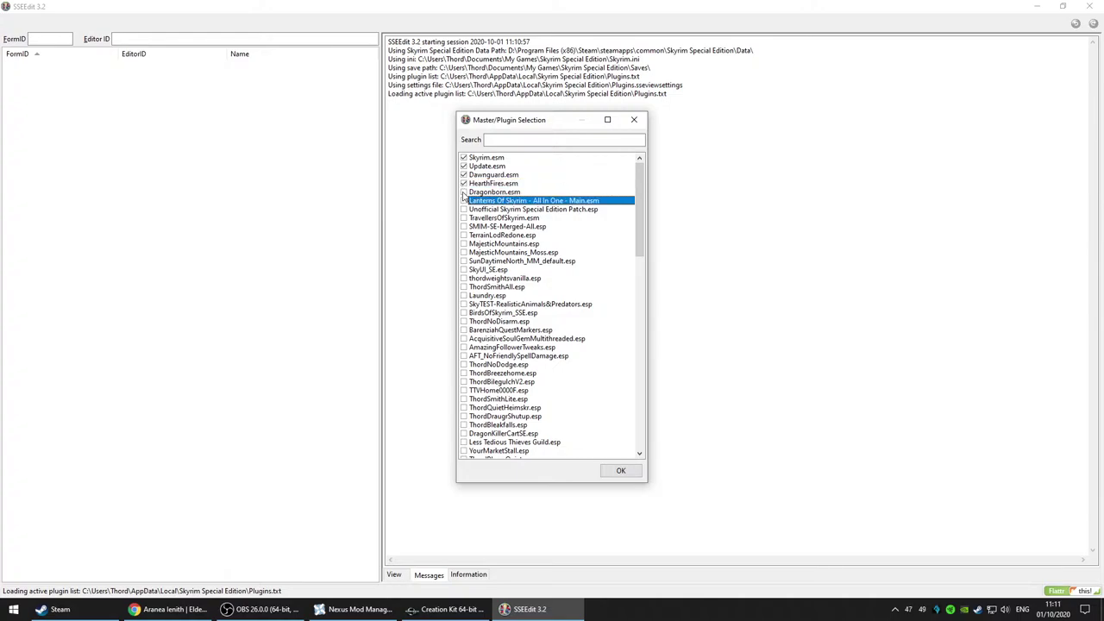
{"action": "left_click", "coordinate": [464, 193]}
{"action": "left_click", "coordinate": [620, 472]}
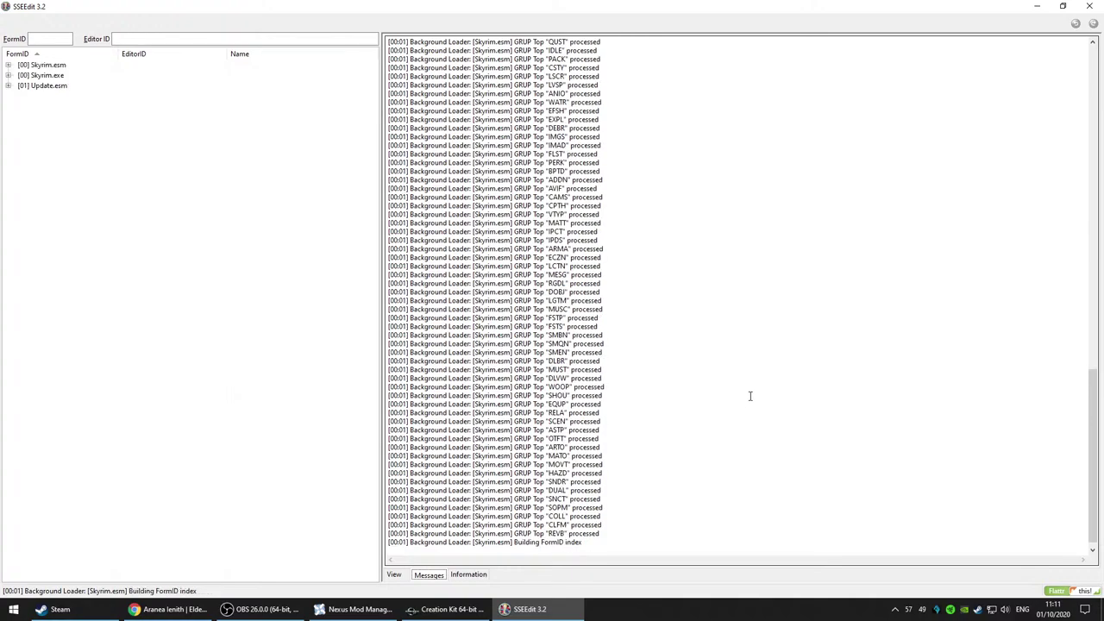
Step: Switch to Creation Kit and filter all object records in the Object Window by "band"
{"action": "left_click", "coordinate": [440, 615]}
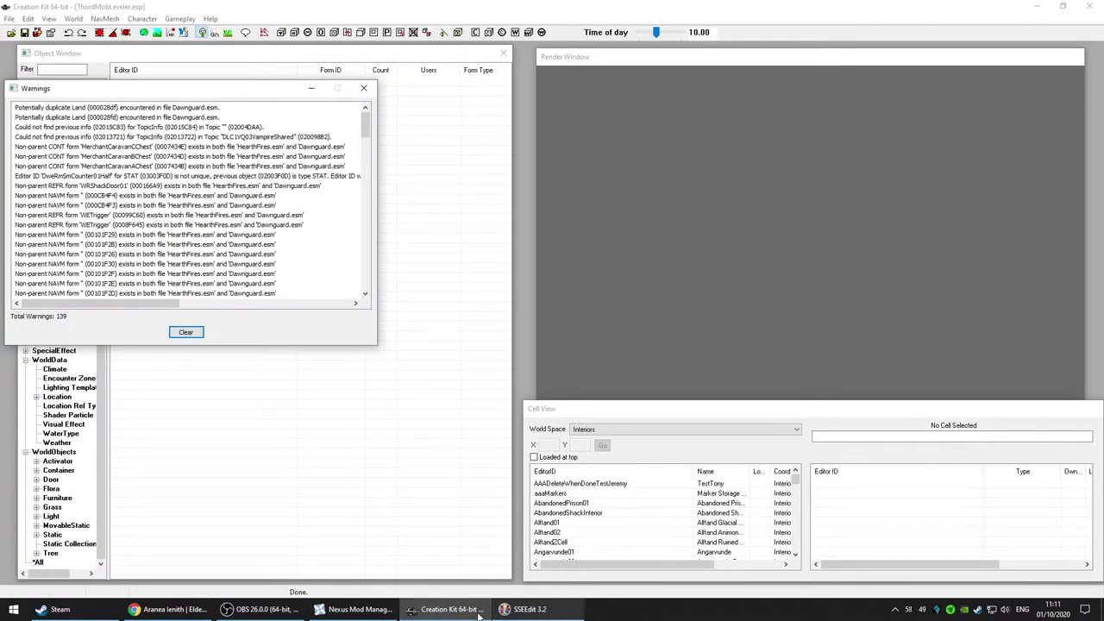
{"action": "left_click", "coordinate": [348, 384]}
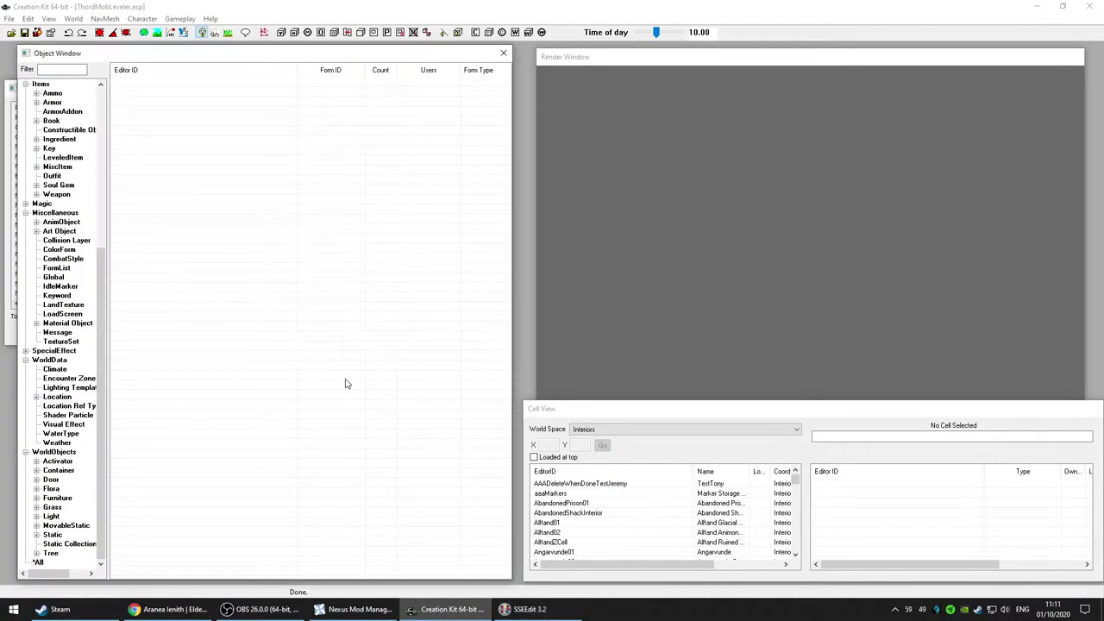
{"action": "left_click", "coordinate": [54, 93]}
{"action": "left_click", "coordinate": [57, 70]}
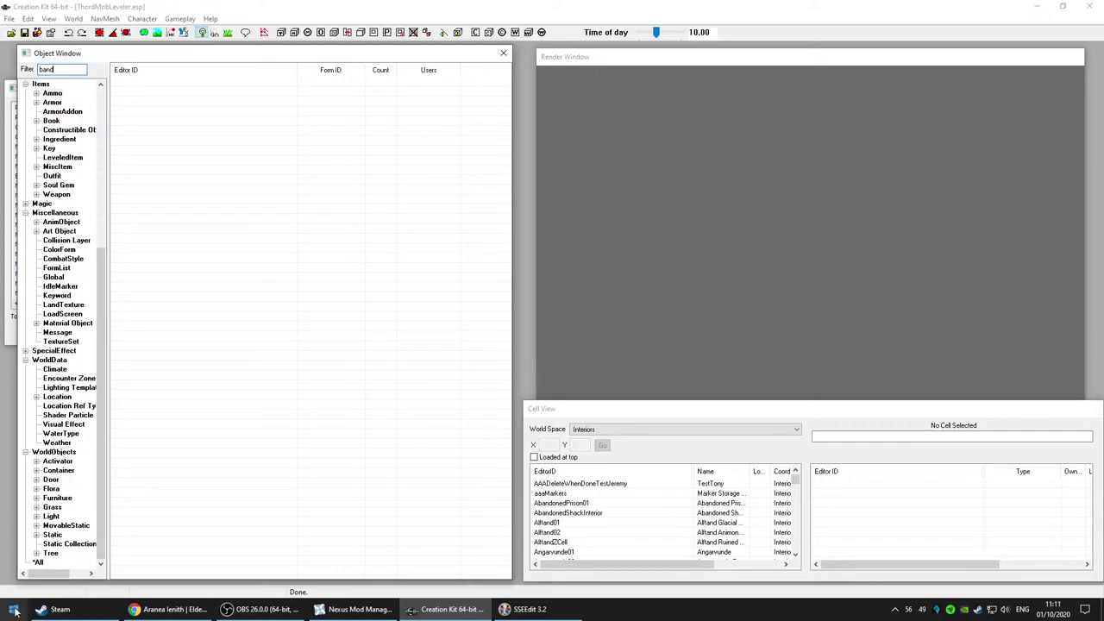
{"action": "left_click", "coordinate": [37, 562]}
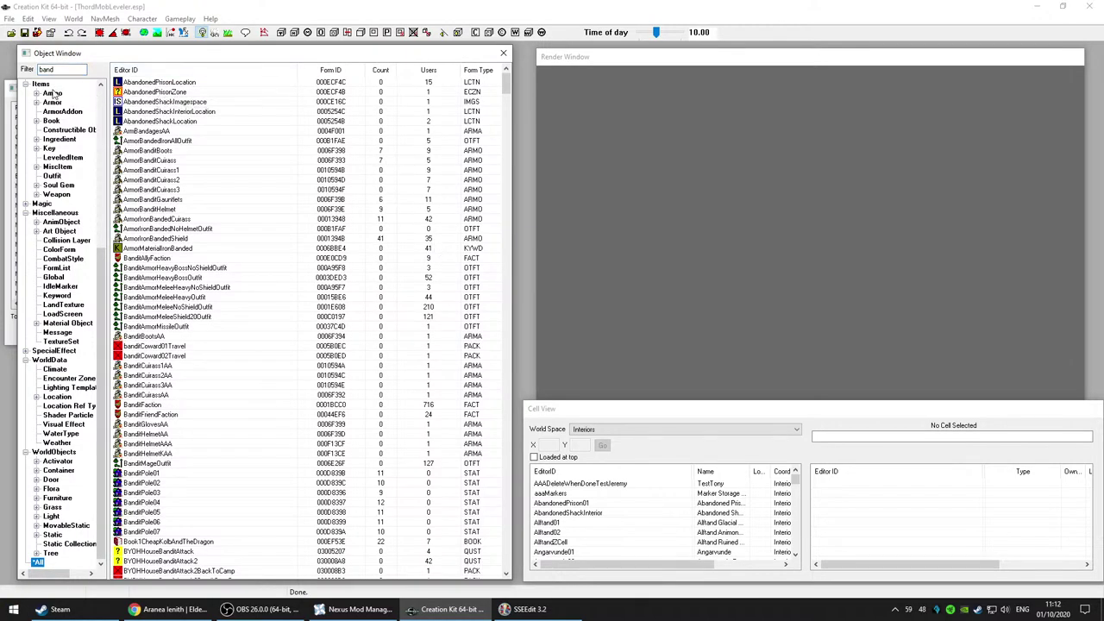
Step: Browse the filtered records in the LeveledItem and Global categories, and list the matching LeveledCharacter records
{"action": "left_click", "coordinate": [56, 157]}
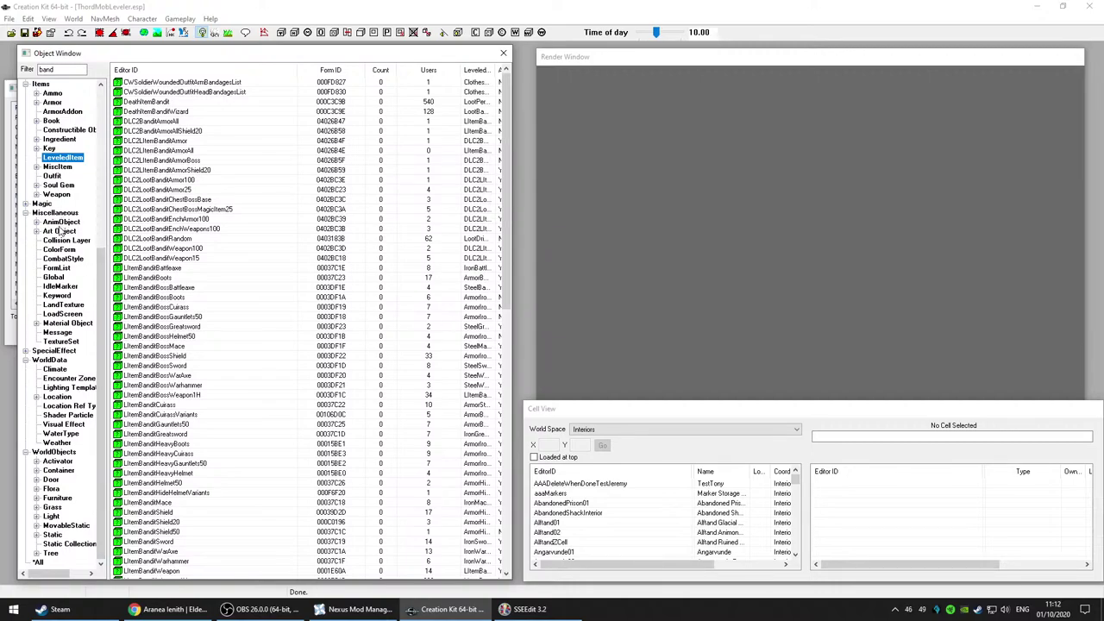
{"action": "left_click", "coordinate": [55, 277]}
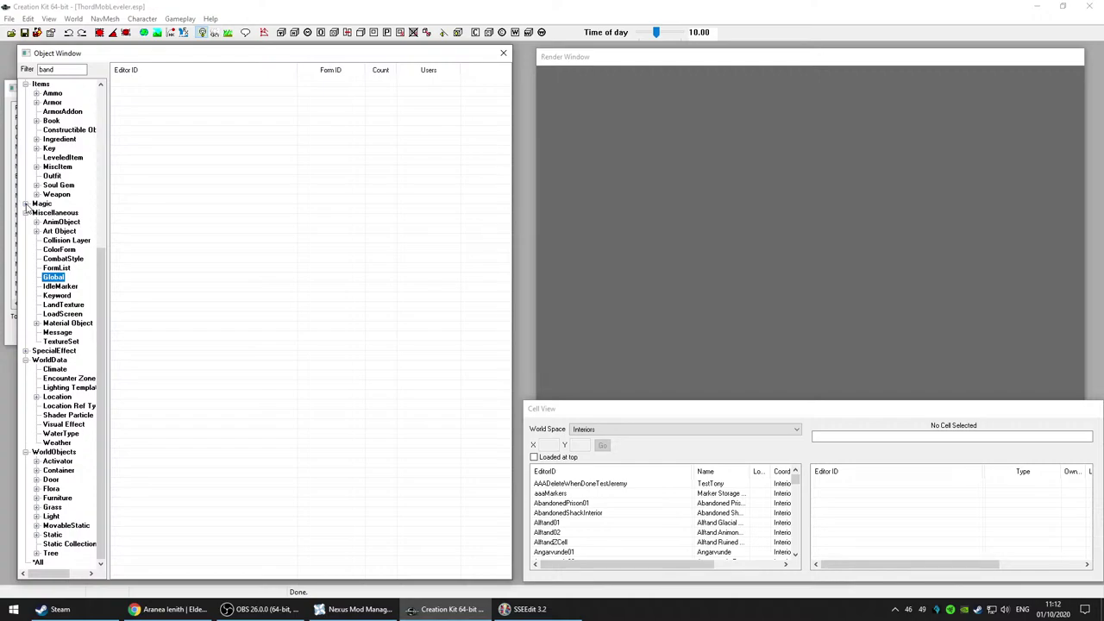
{"action": "scroll", "coordinate": [62, 428], "scroll_direction": "up", "scroll_amount": 9}
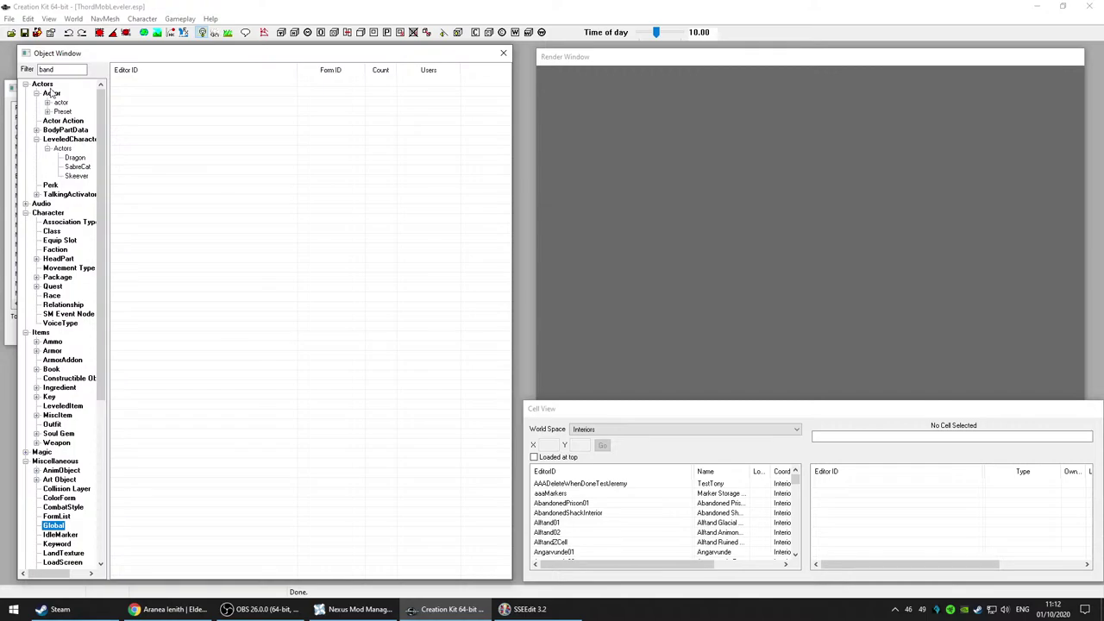
{"action": "left_click", "coordinate": [64, 140]}
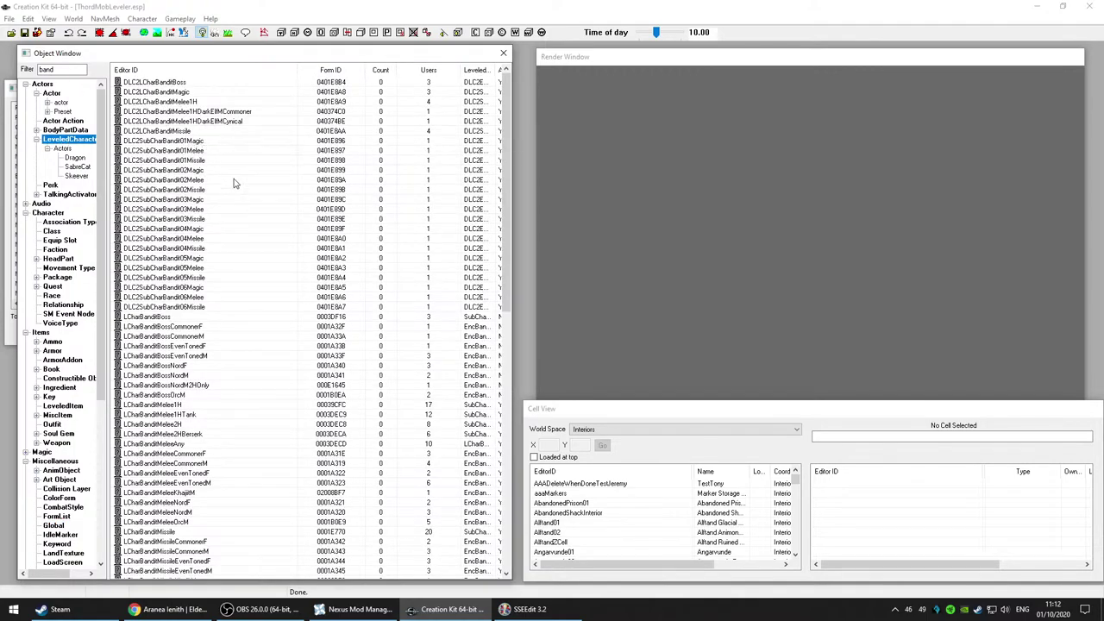
Step: Refine the Object Window filter to "bandit" and look over the matching LeveledCharacter records, including their All <= PC column
{"action": "left_click", "coordinate": [78, 69]}
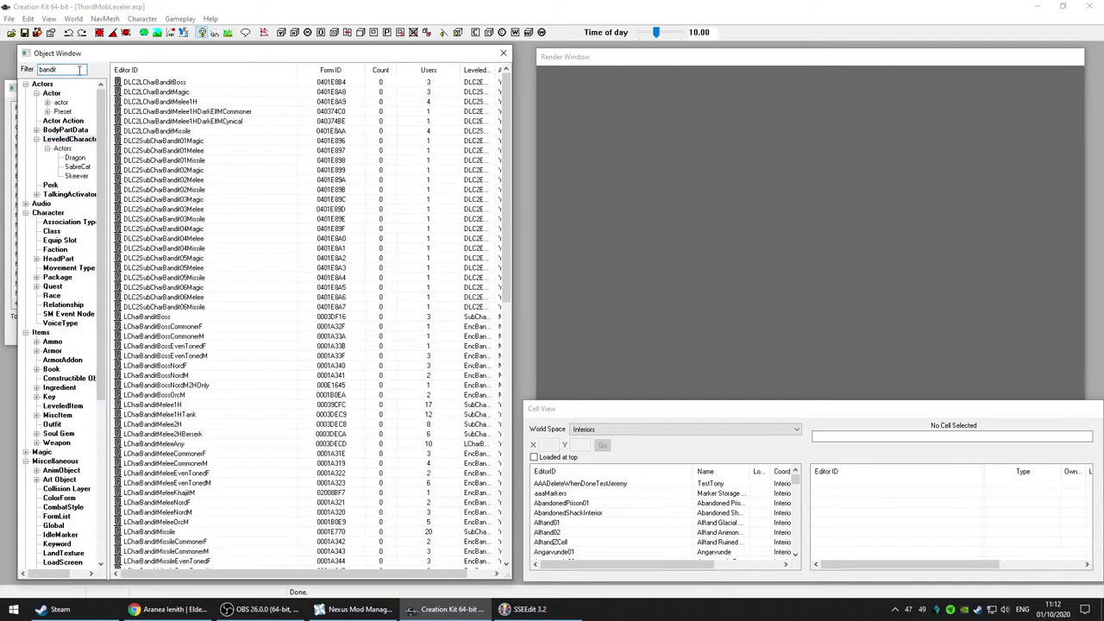
{"action": "left_click", "coordinate": [188, 94]}
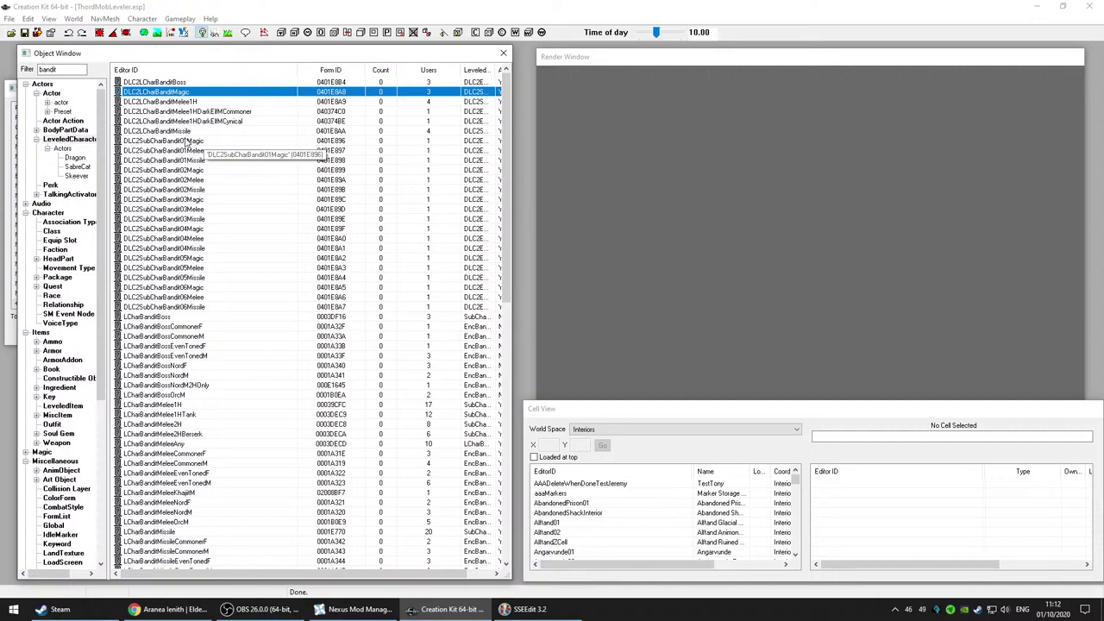
{"action": "left_click", "coordinate": [186, 140]}
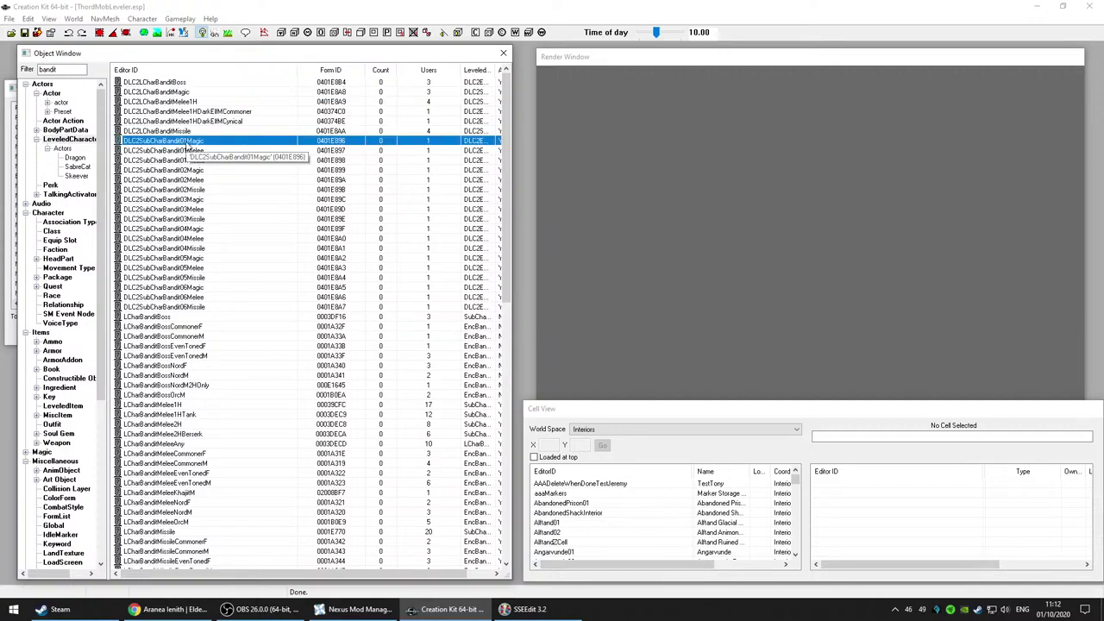
{"action": "left_click", "coordinate": [212, 327]}
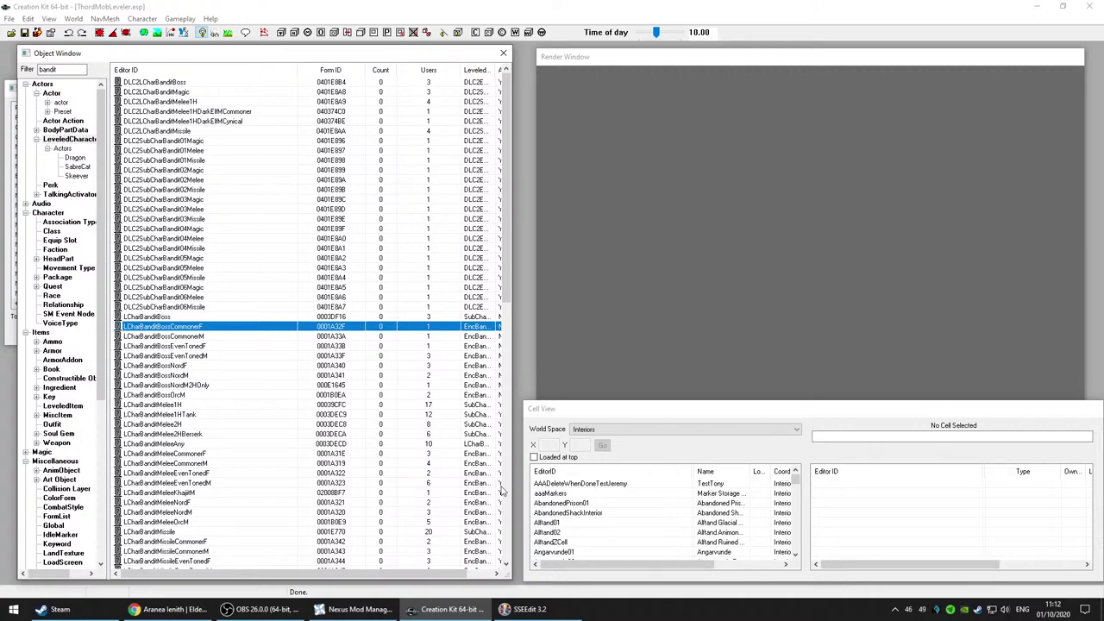
{"action": "mouse_move", "coordinate": [508, 265]}
{"action": "left_mouse_down"}
{"action": "mouse_move", "coordinate": [537, 556]}
{"action": "mouse_move", "coordinate": [527, 242]}
{"action": "mouse_move", "coordinate": [504, 552]}
{"action": "mouse_move", "coordinate": [485, 595]}
{"action": "mouse_move", "coordinate": [473, 574]}
{"action": "mouse_move", "coordinate": [499, 574]}
{"action": "mouse_move", "coordinate": [519, 247]}
{"action": "left_mouse_up"}
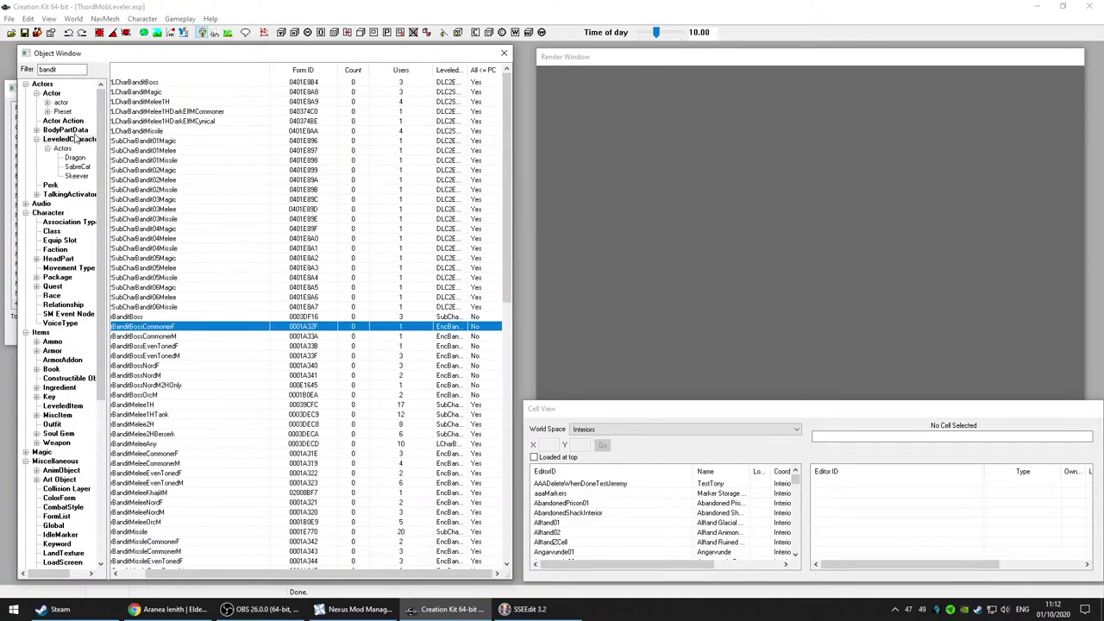
Step: List the actor records matching the filter and browse through the DEMO, DLC1 and DLC2 bandit entries
{"action": "left_click", "coordinate": [61, 103]}
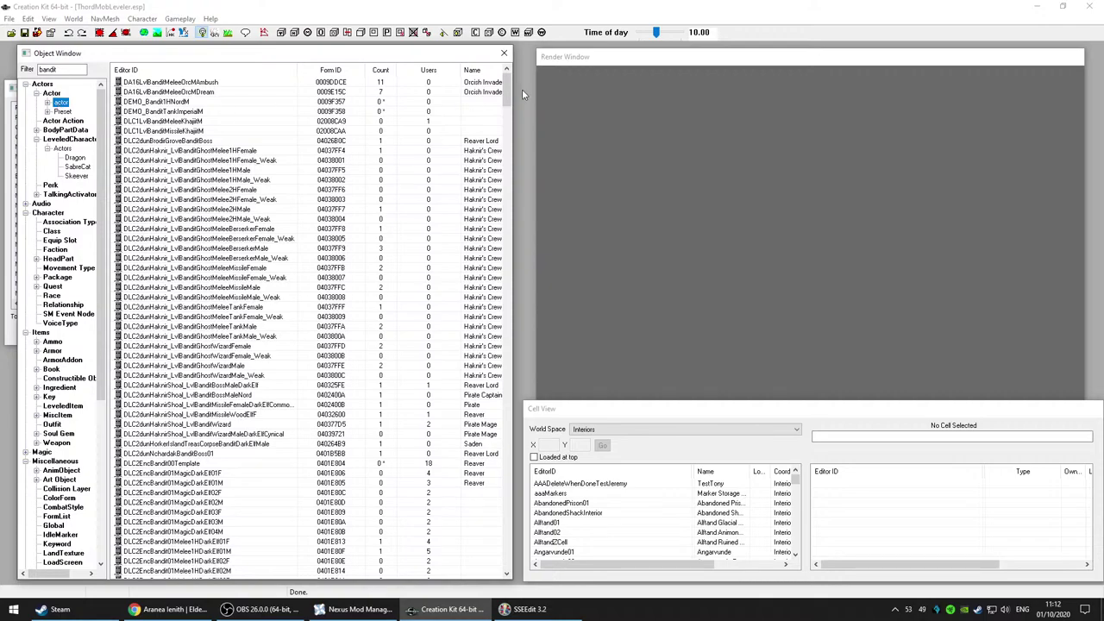
{"action": "left_click", "coordinate": [196, 102]}
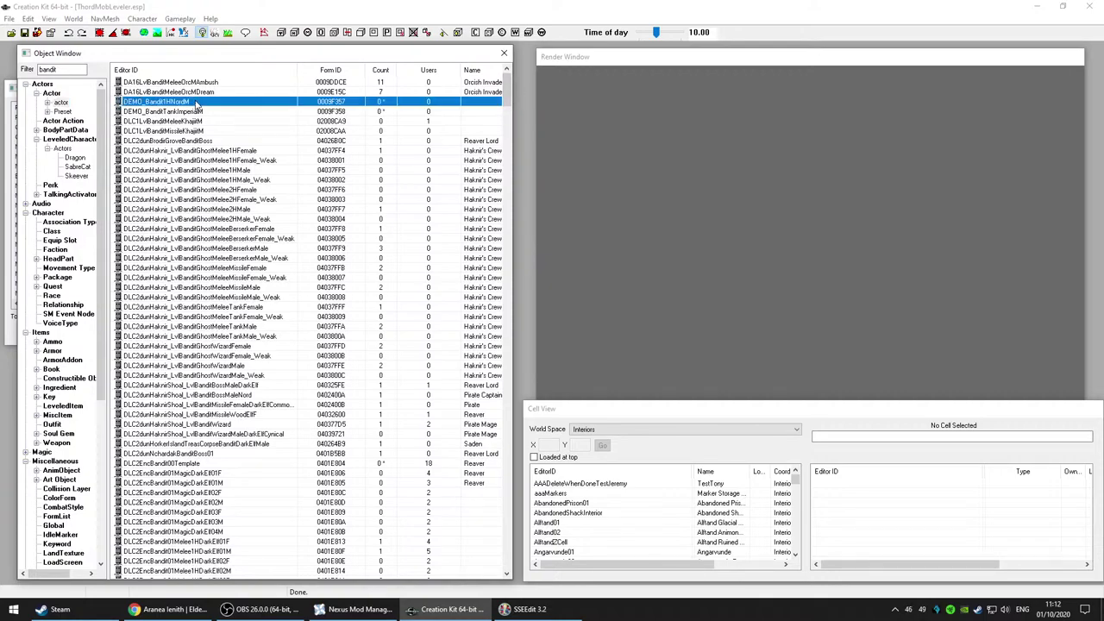
{"action": "left_click", "coordinate": [281, 113]}
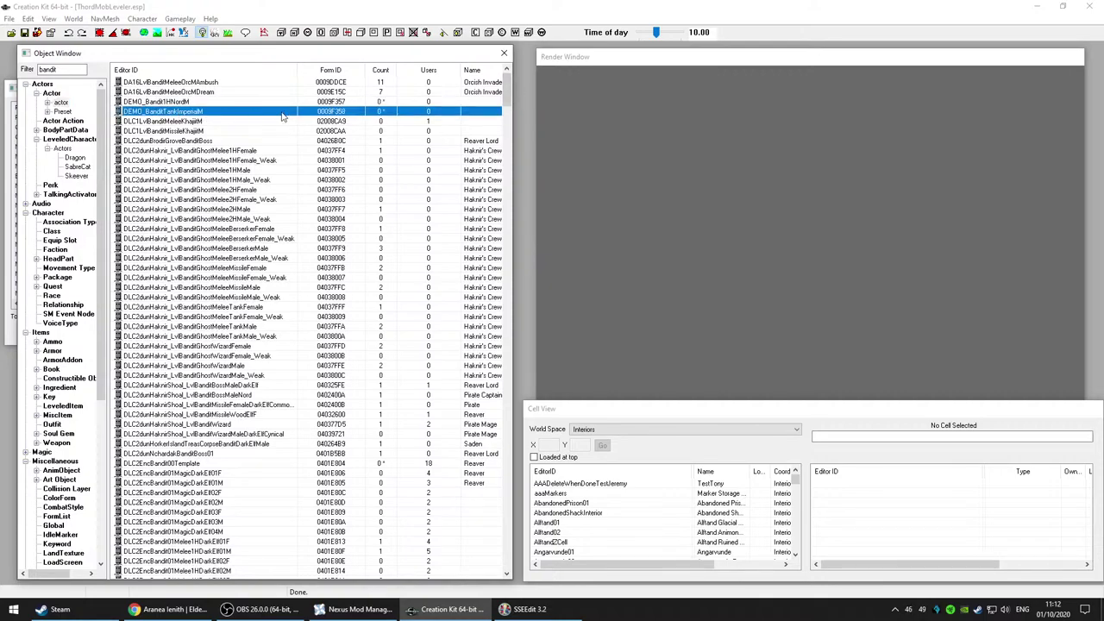
{"action": "scroll", "coordinate": [443, 456], "scroll_direction": "down", "scroll_amount": 1}
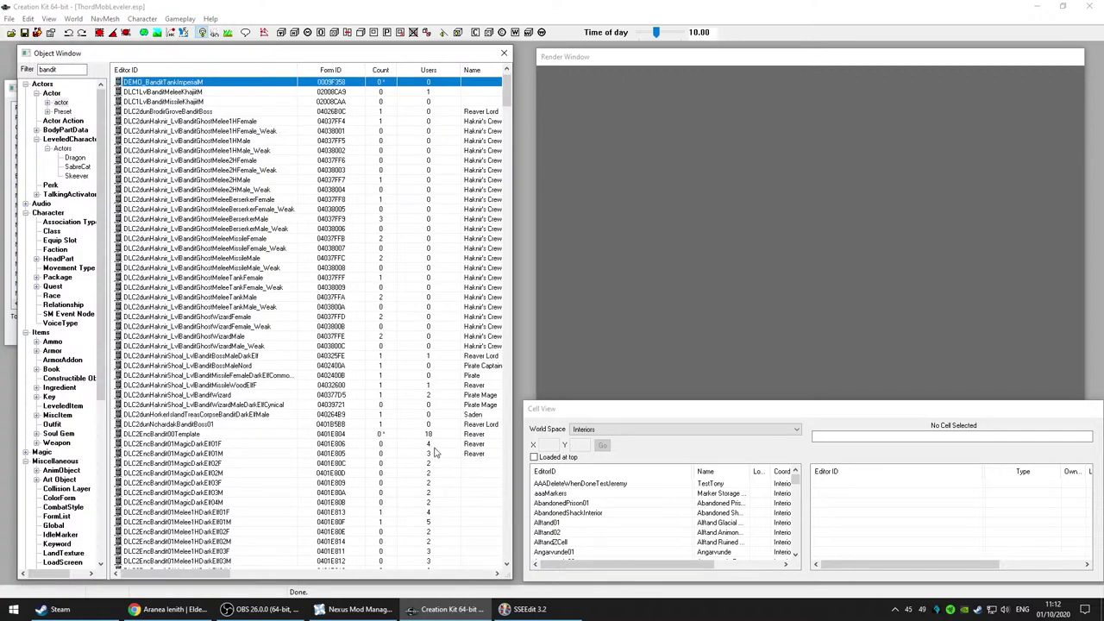
{"action": "left_click", "coordinate": [240, 435]}
{"action": "scroll", "coordinate": [312, 415], "scroll_direction": "down", "scroll_amount": 5}
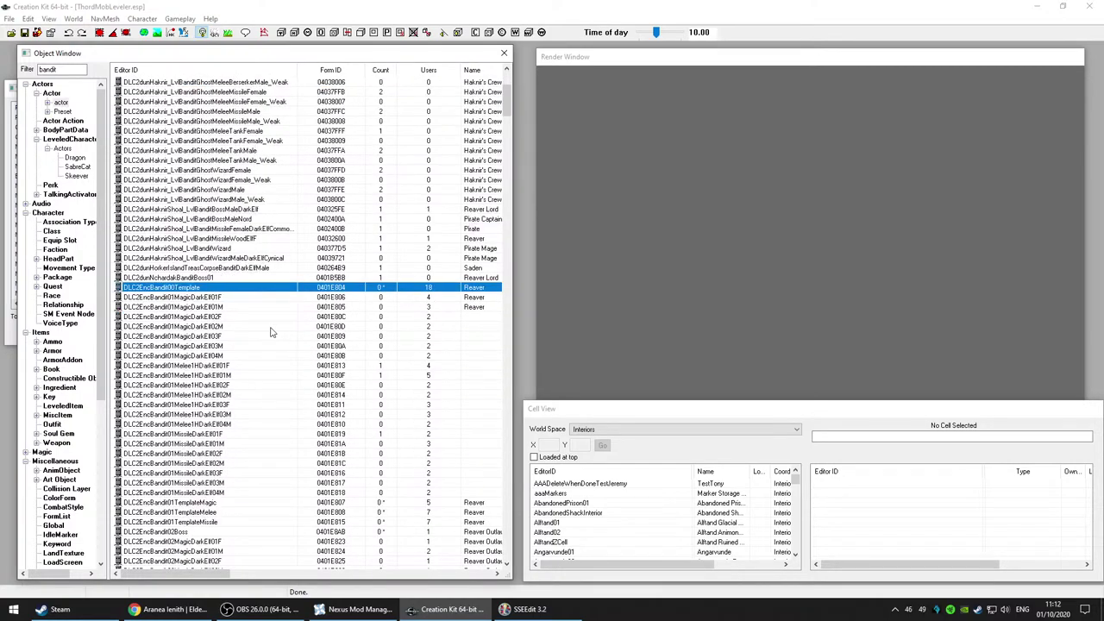
{"action": "scroll", "coordinate": [326, 392], "scroll_direction": "down", "scroll_amount": 6}
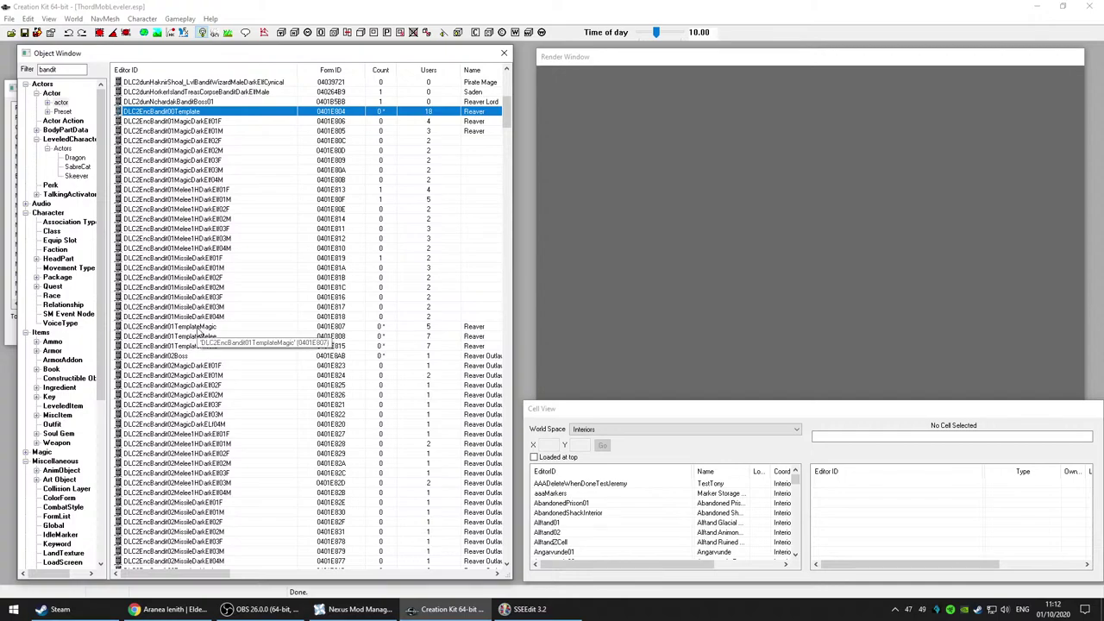
Step: Sort the actor records by Editor ID in reverse order and browse down to the EncBandit06 boss entries
{"action": "left_click", "coordinate": [180, 73]}
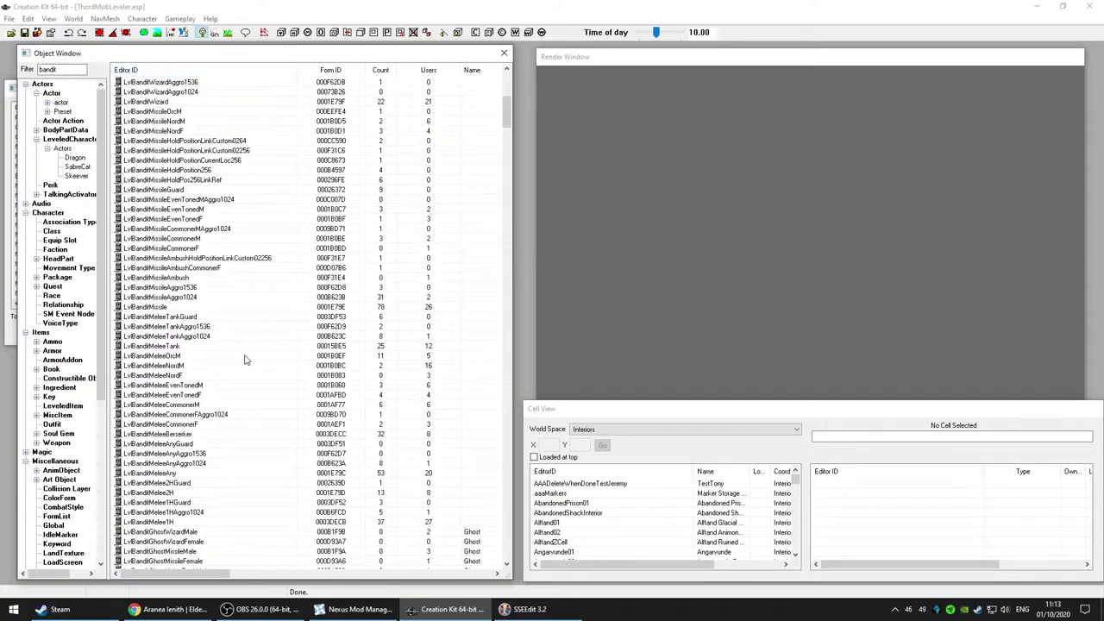
{"action": "scroll", "coordinate": [246, 359], "scroll_direction": "up", "scroll_amount": 12}
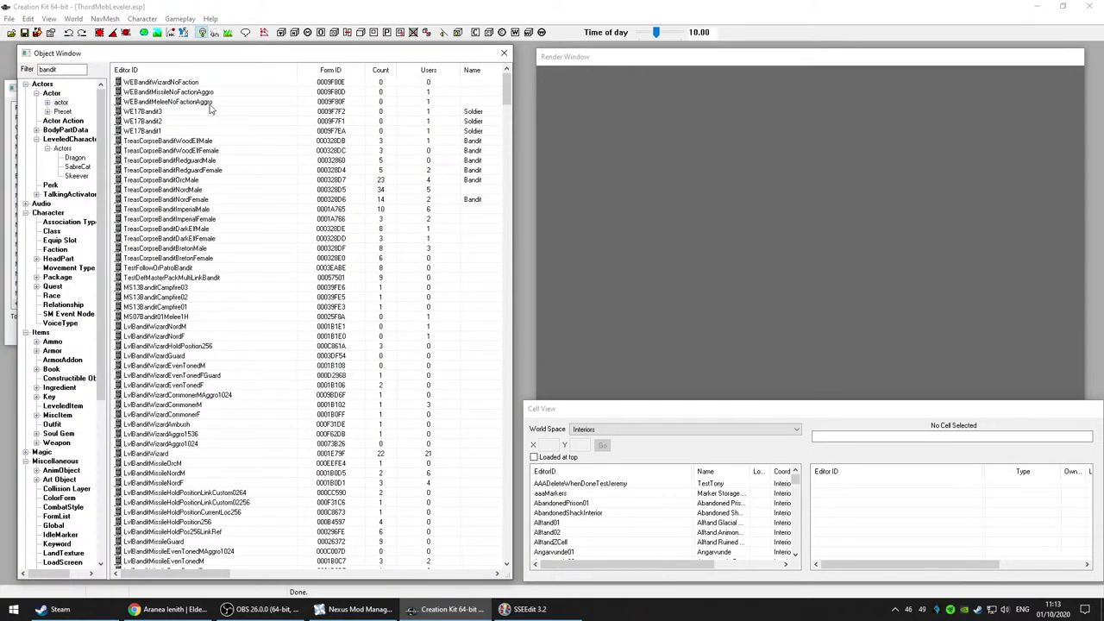
{"action": "scroll", "coordinate": [244, 406], "scroll_direction": "down", "scroll_amount": 14}
{"action": "scroll", "coordinate": [243, 406], "scroll_direction": "down", "scroll_amount": 6}
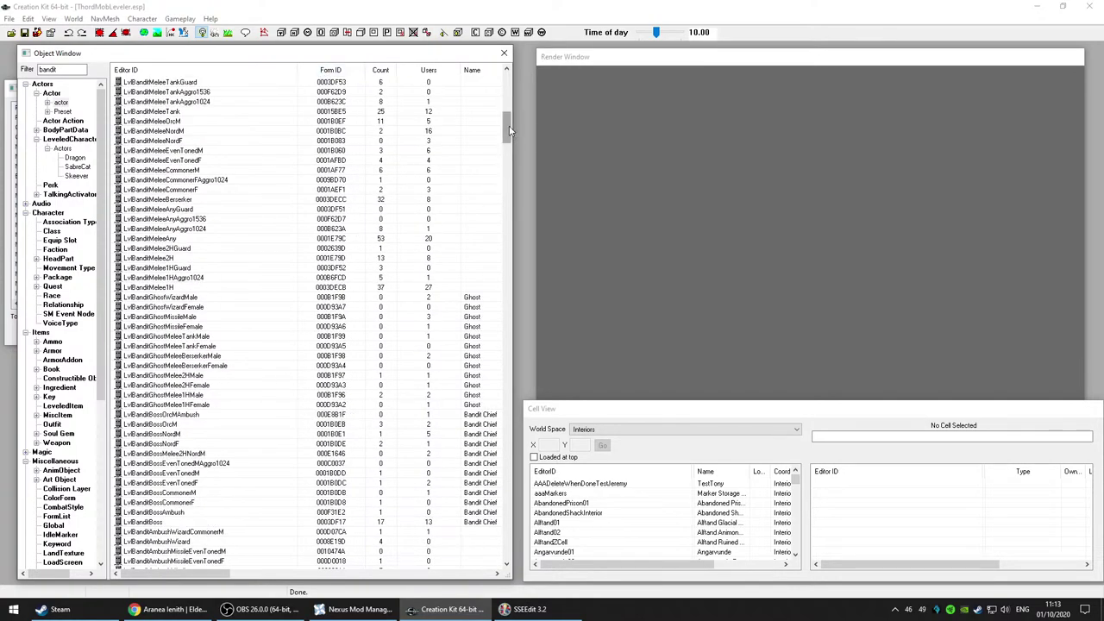
{"action": "left_click_drag", "start_coordinate": [507, 129], "coordinate": [523, 184]}
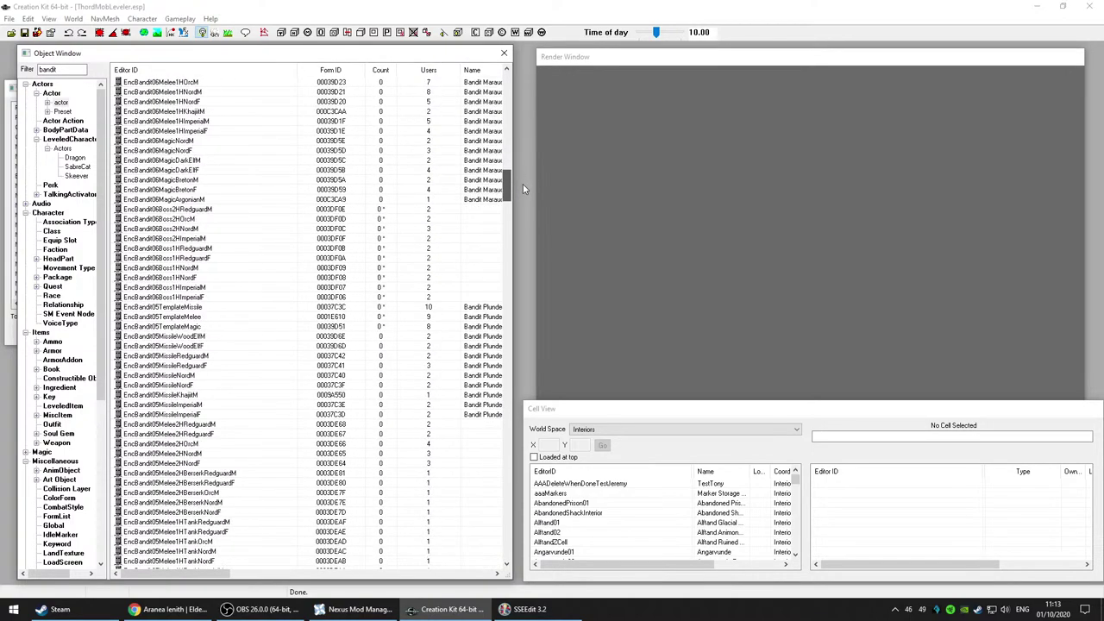
{"action": "left_click", "coordinate": [362, 210]}
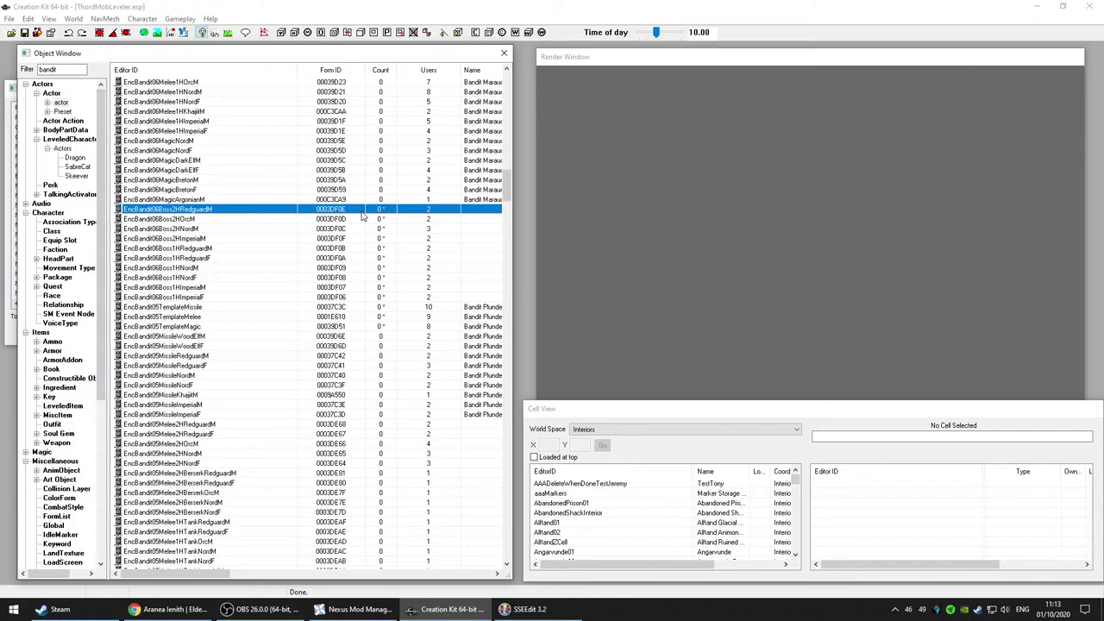
{"action": "left_click", "coordinate": [182, 220]}
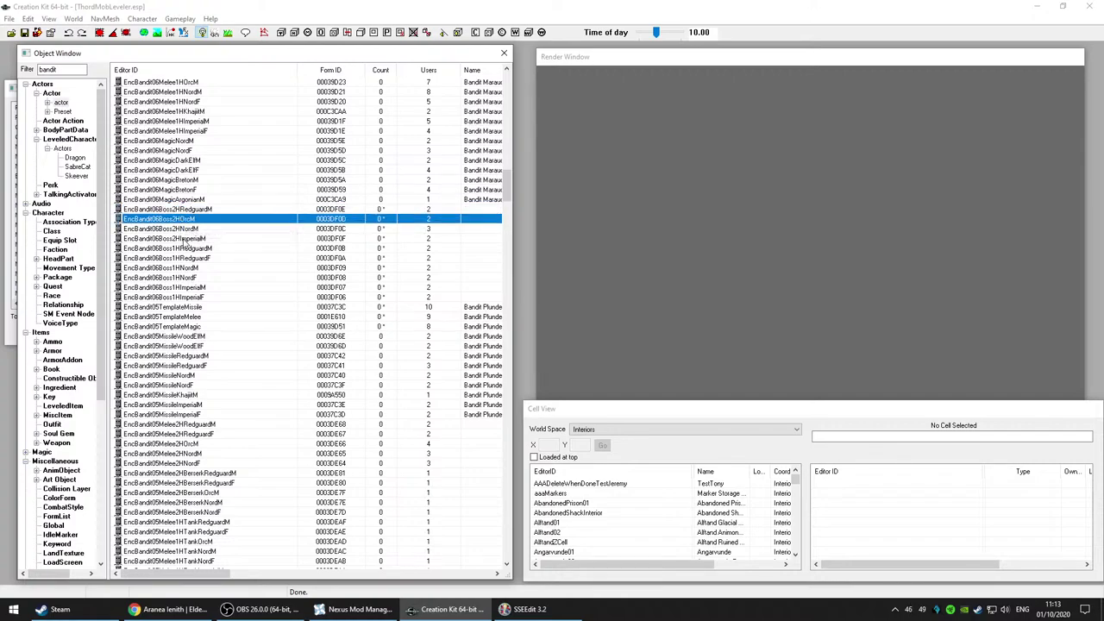
Step: Open EncBandit05TemplateMagic, examine its traits, stats and AI data including the Confidence options, and close it without changes
{"action": "left_click", "coordinate": [190, 327]}
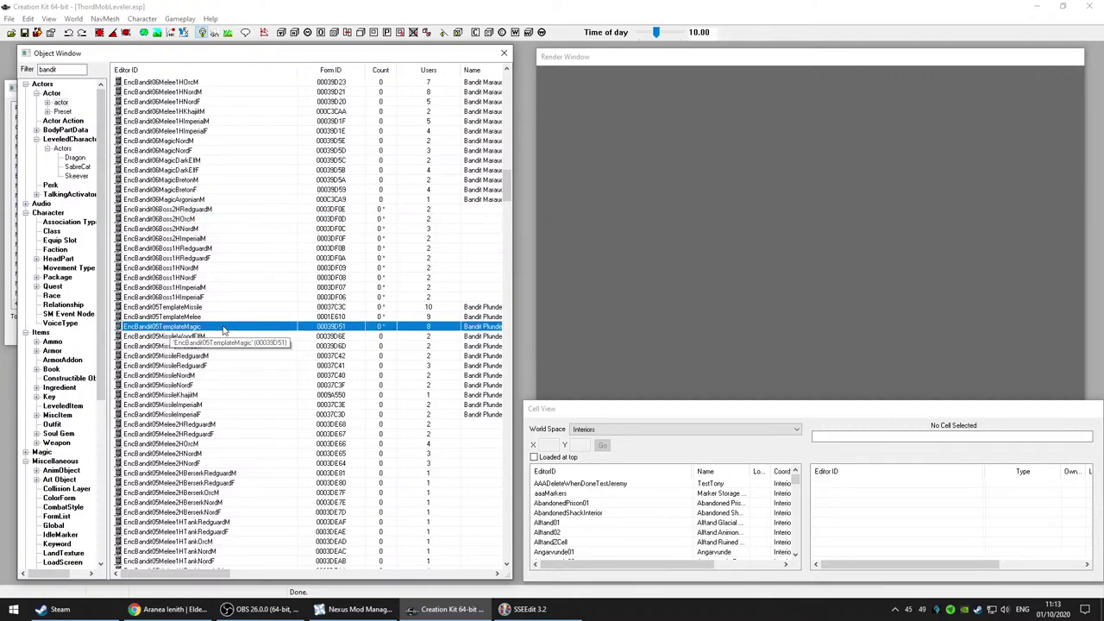
{"action": "key", "text": "Delete"}
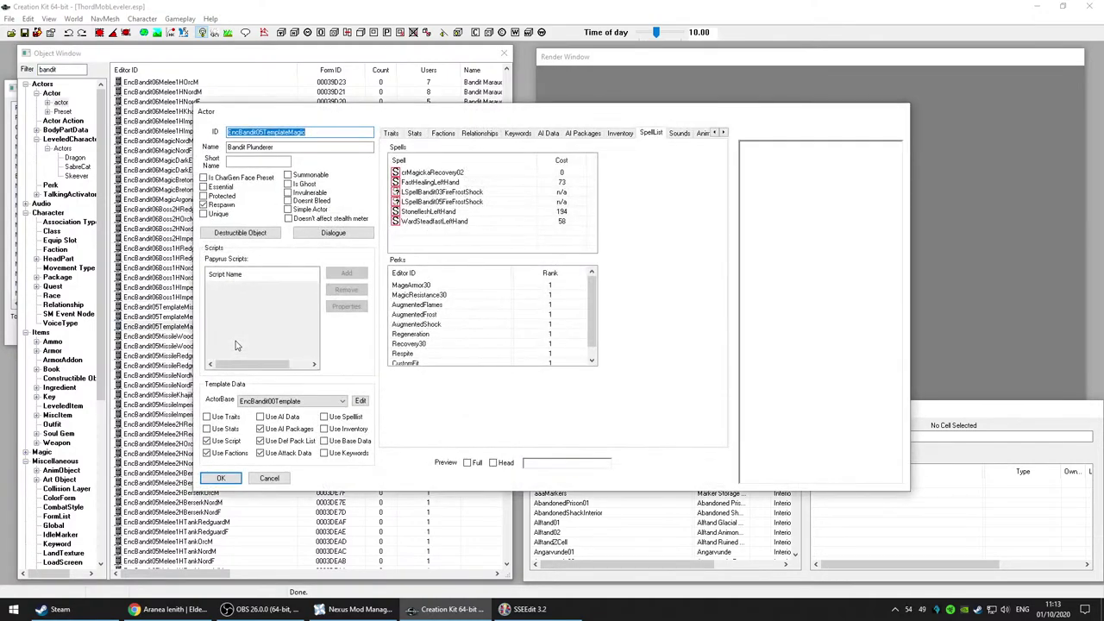
{"action": "left_click", "coordinate": [390, 135]}
{"action": "left_click", "coordinate": [415, 134]}
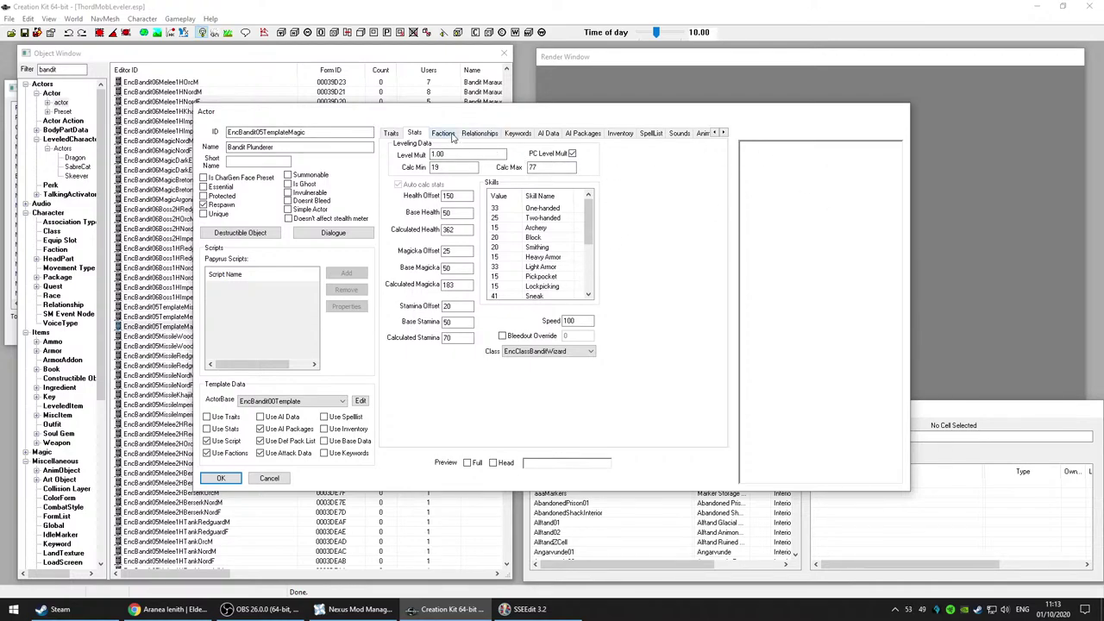
{"action": "left_click", "coordinate": [549, 133]}
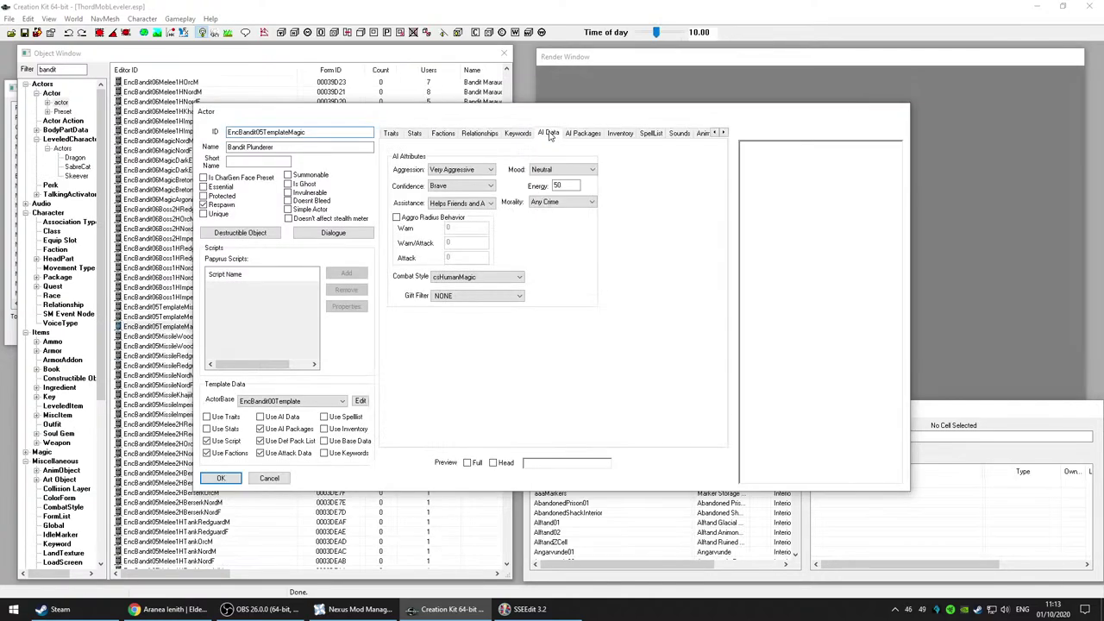
{"action": "left_click", "coordinate": [491, 187]}
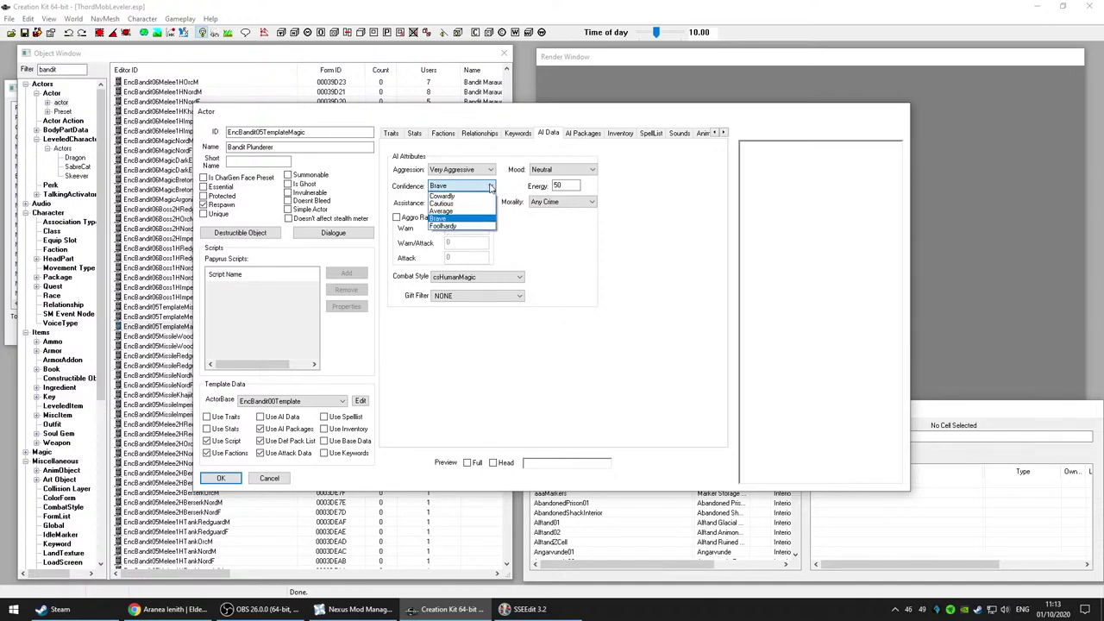
{"action": "left_click", "coordinate": [491, 187]}
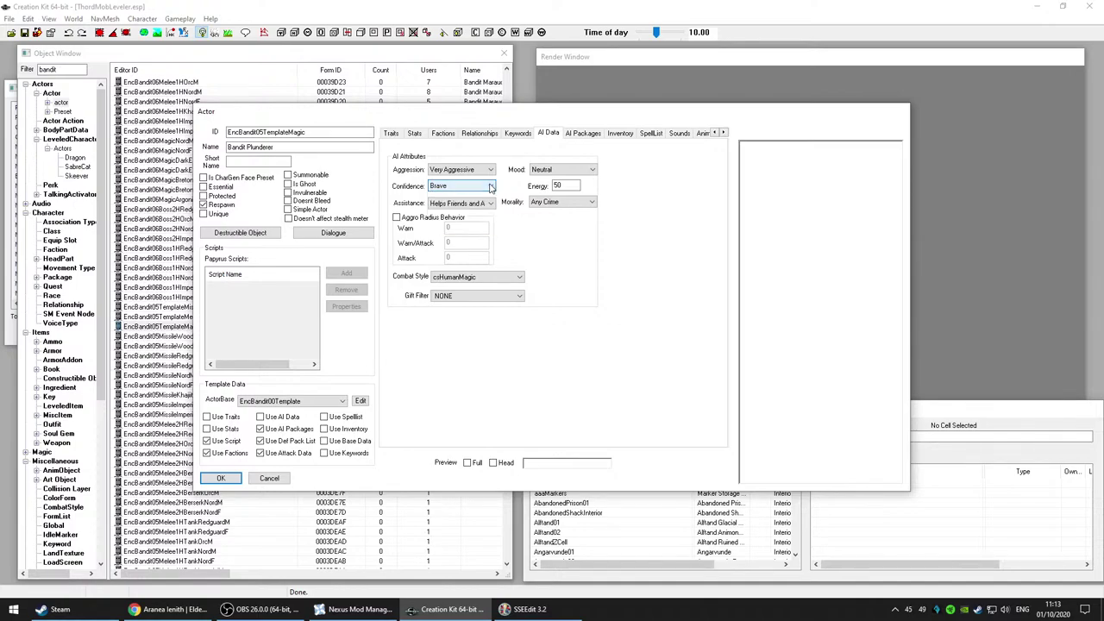
{"action": "left_click", "coordinate": [270, 479]}
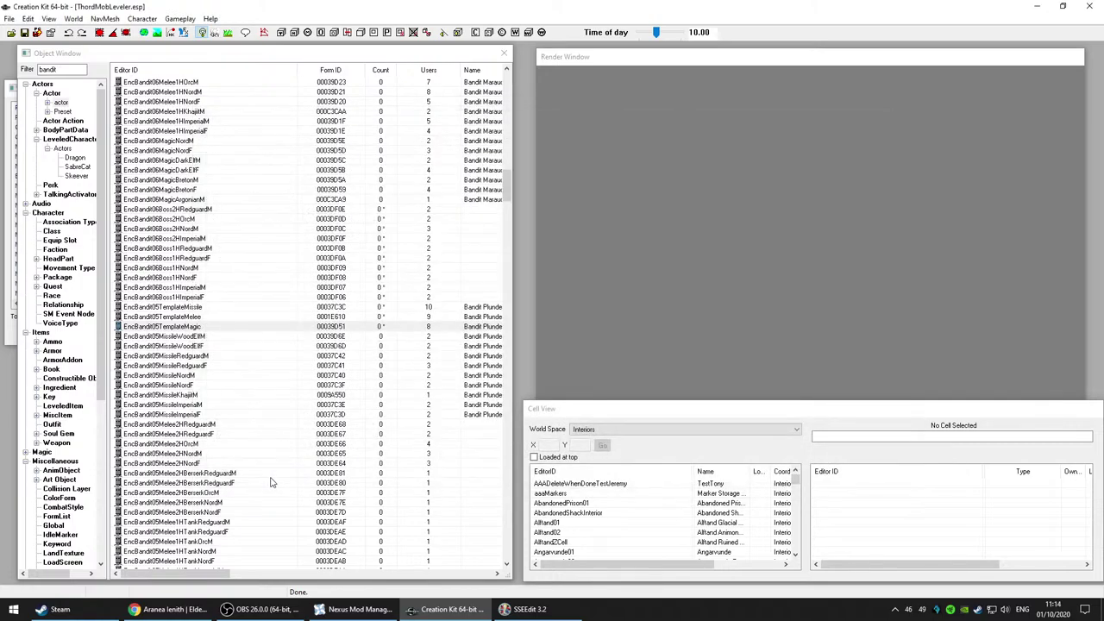
Step: Set the Confidence of the EncBandit06TemplateMissile actor to Foolhardy in its AI data and save the record
{"action": "left_click_drag", "start_coordinate": [507, 183], "coordinate": [494, 69]}
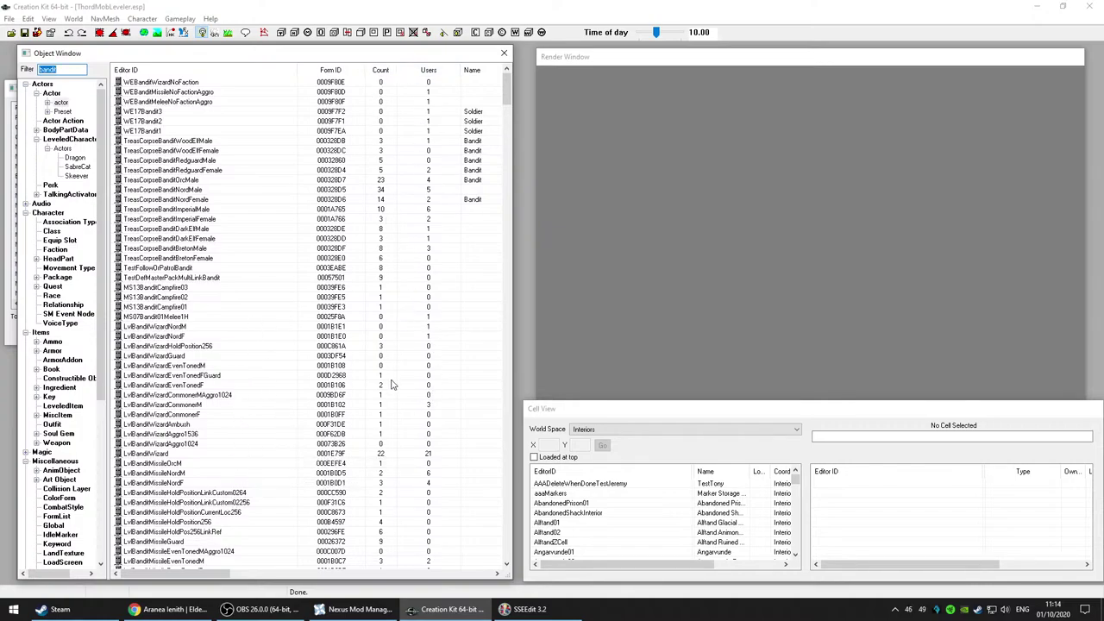
{"action": "scroll", "coordinate": [392, 384], "scroll_direction": "down", "scroll_amount": 6}
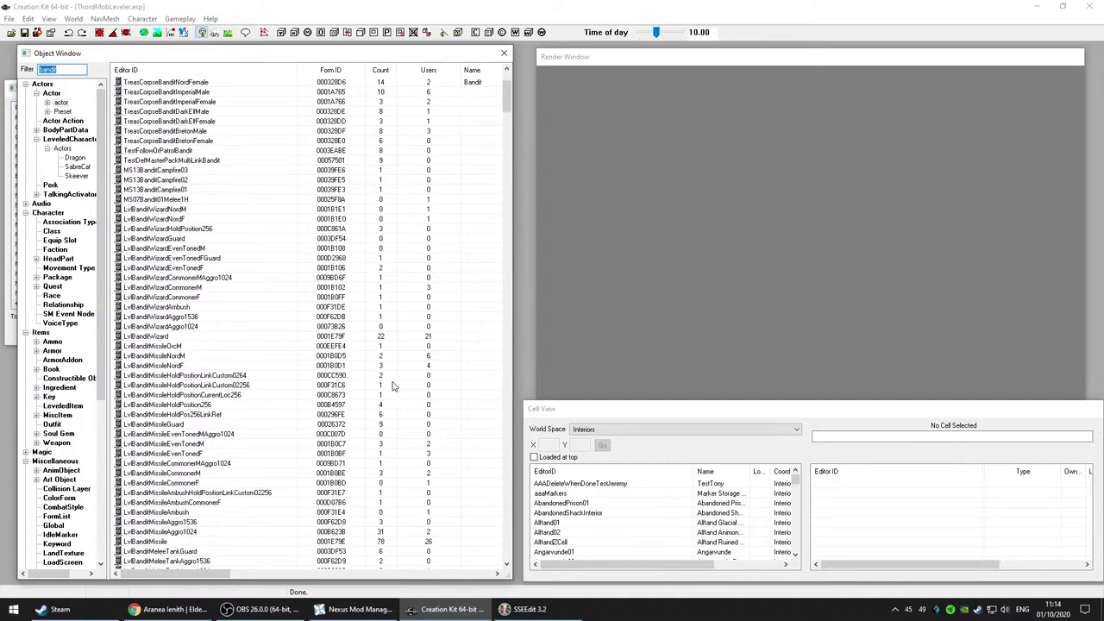
{"action": "scroll", "coordinate": [394, 388], "scroll_direction": "down", "scroll_amount": 5}
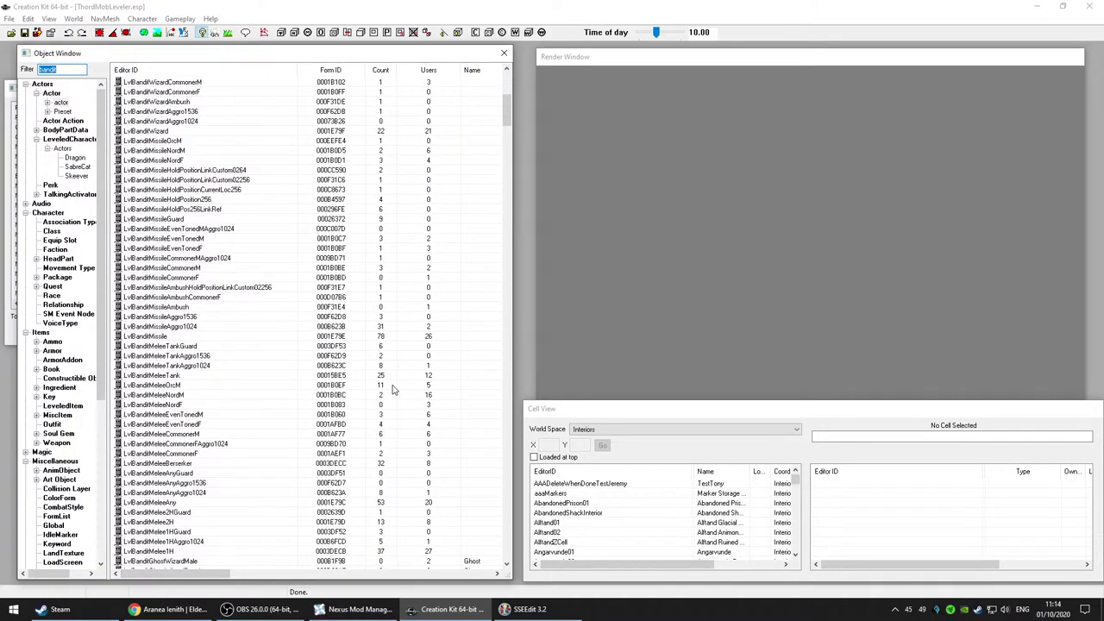
{"action": "scroll", "coordinate": [392, 390], "scroll_direction": "down", "scroll_amount": 10}
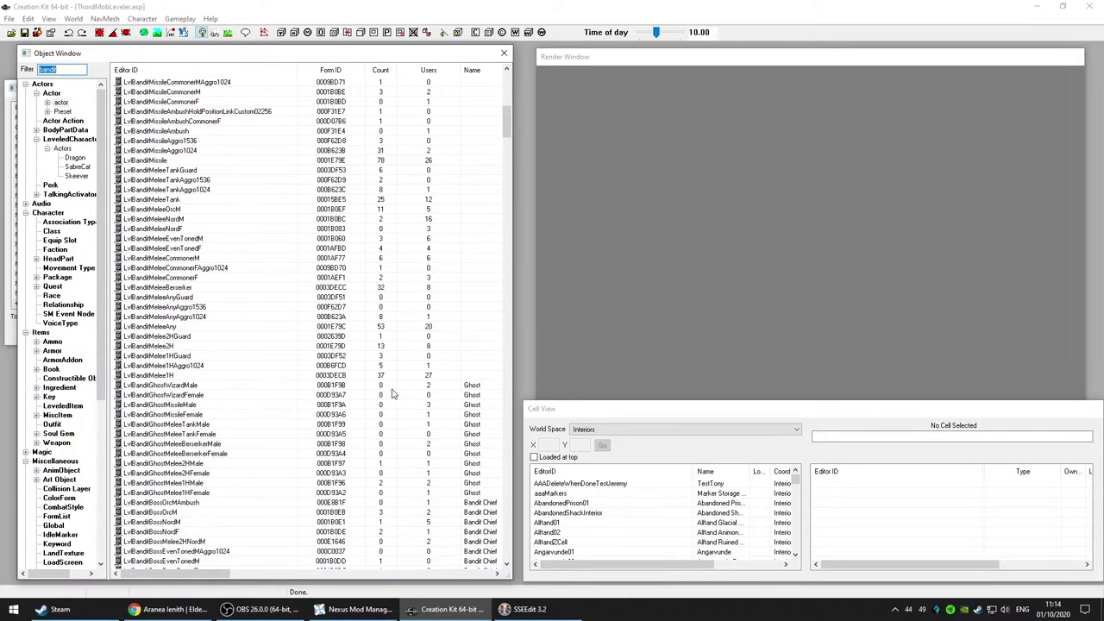
{"action": "scroll", "coordinate": [391, 392], "scroll_direction": "down", "scroll_amount": 6}
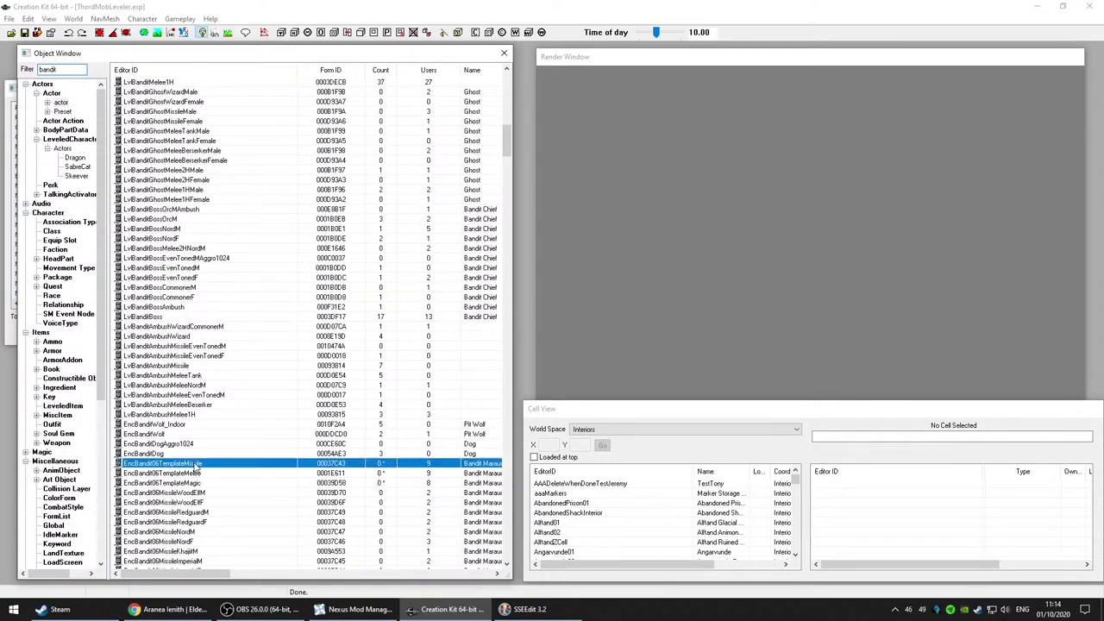
{"action": "left_click", "coordinate": [198, 464]}
{"action": "key", "text": "Delete"}
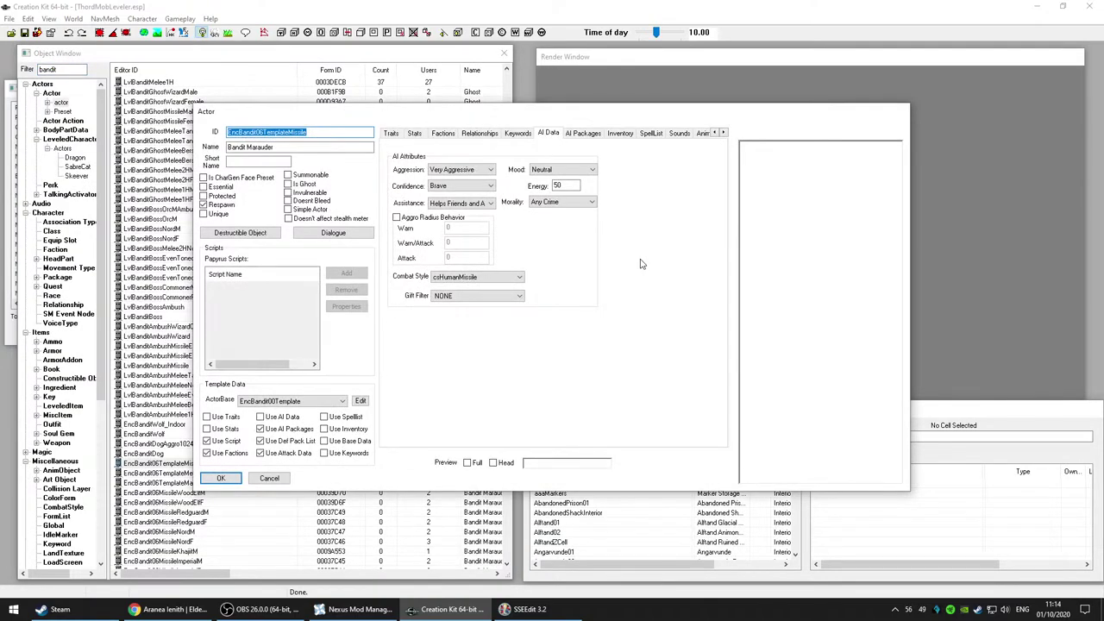
{"action": "left_click", "coordinate": [470, 188]}
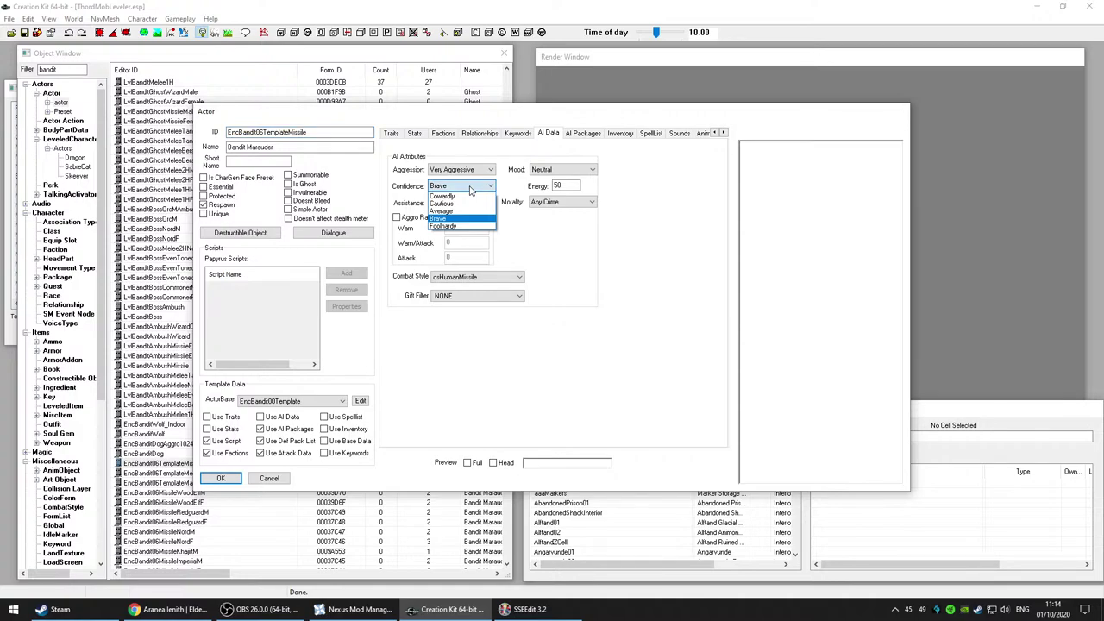
{"action": "left_click", "coordinate": [472, 227]}
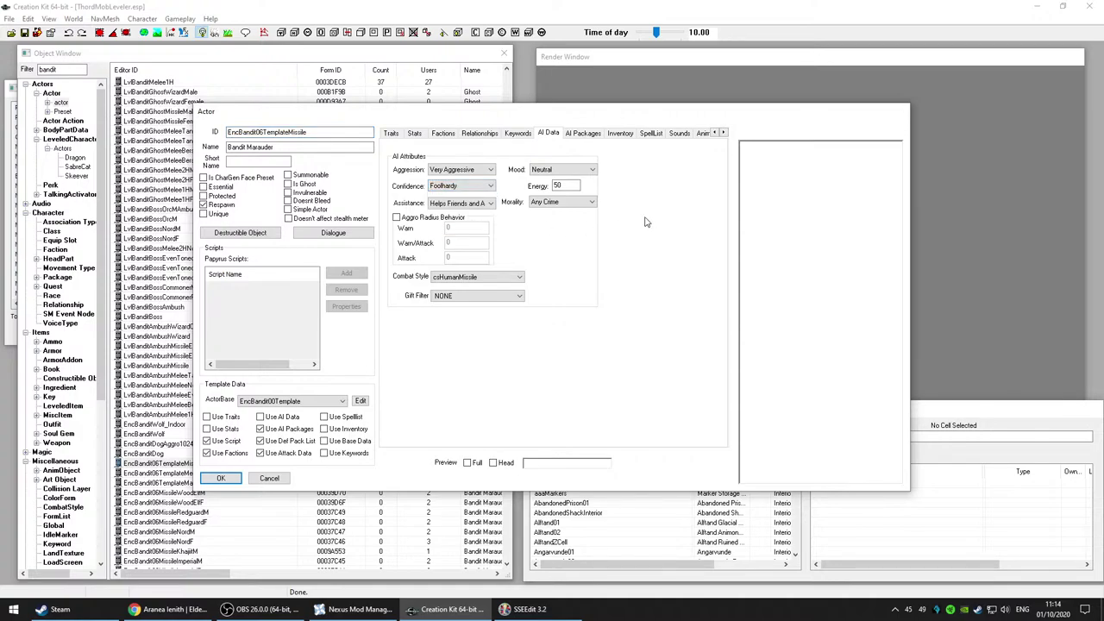
{"action": "left_click", "coordinate": [216, 481]}
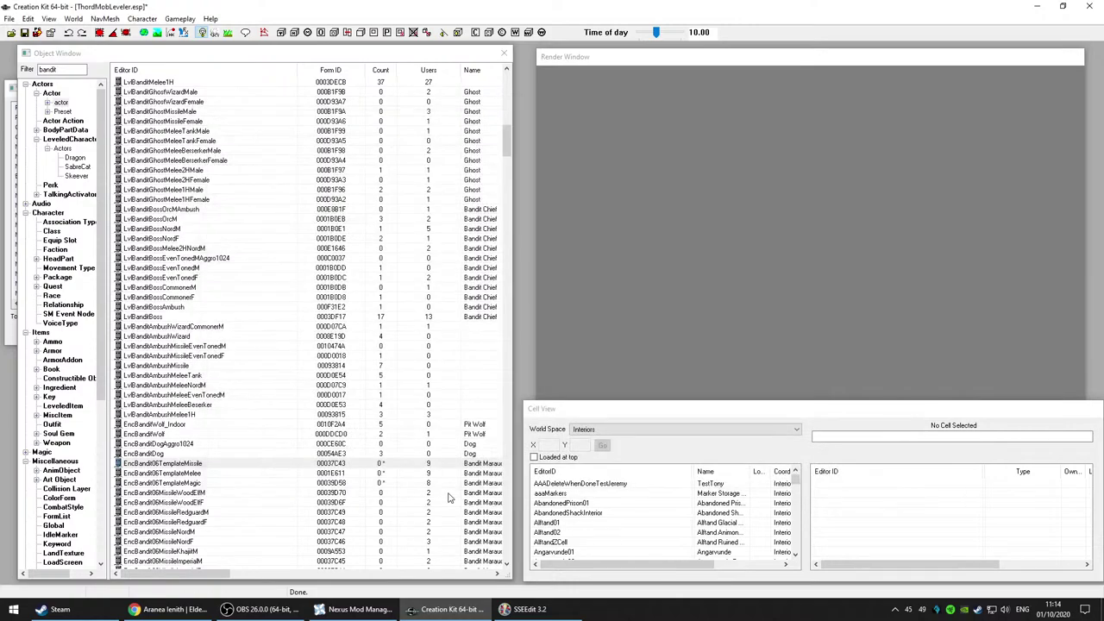
Step: Open EncBandit06TemplateMelee, examine its AI data, AI packages, traits and stats, and close it without changes
{"action": "scroll", "coordinate": [271, 461], "scroll_direction": "down", "scroll_amount": 1}
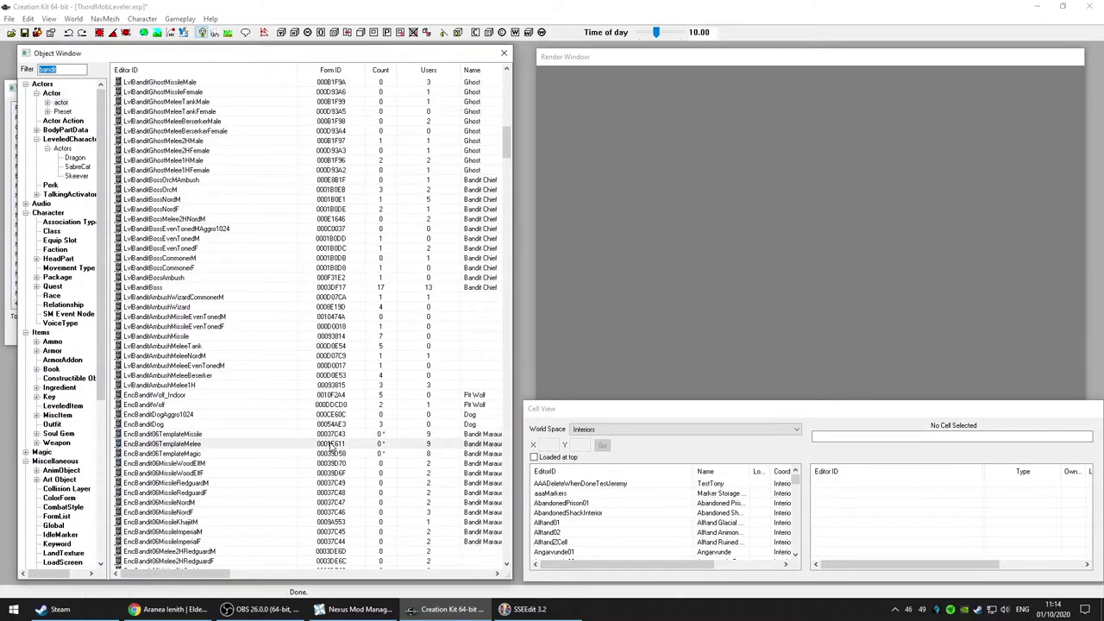
{"action": "left_click", "coordinate": [617, 189]}
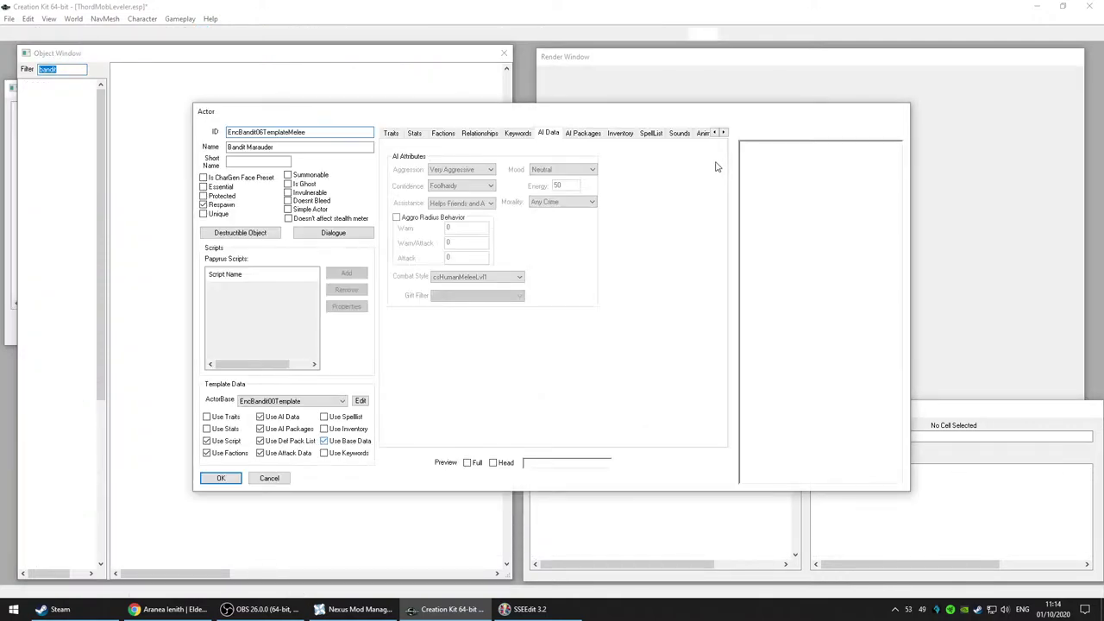
{"action": "left_click", "coordinate": [575, 134]}
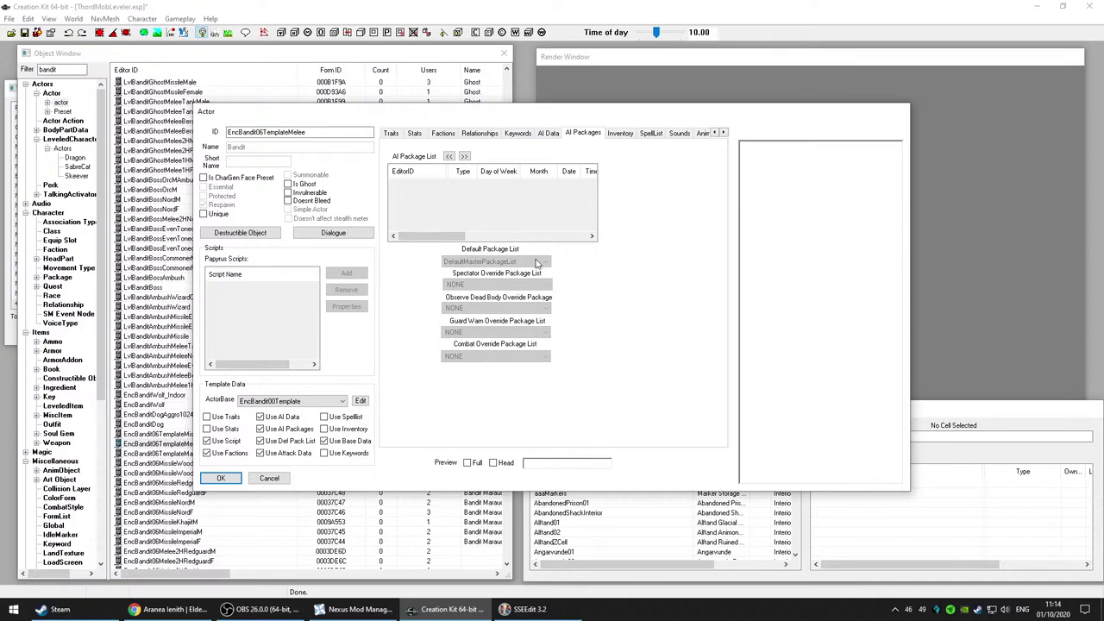
{"action": "left_click", "coordinate": [549, 134]}
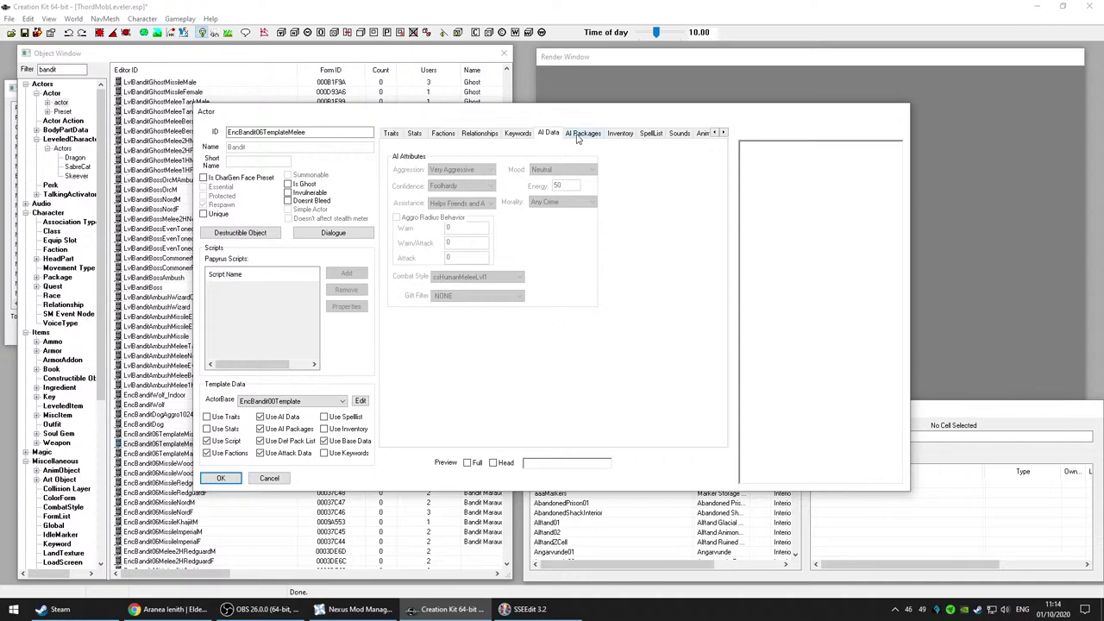
{"action": "left_click", "coordinate": [392, 136]}
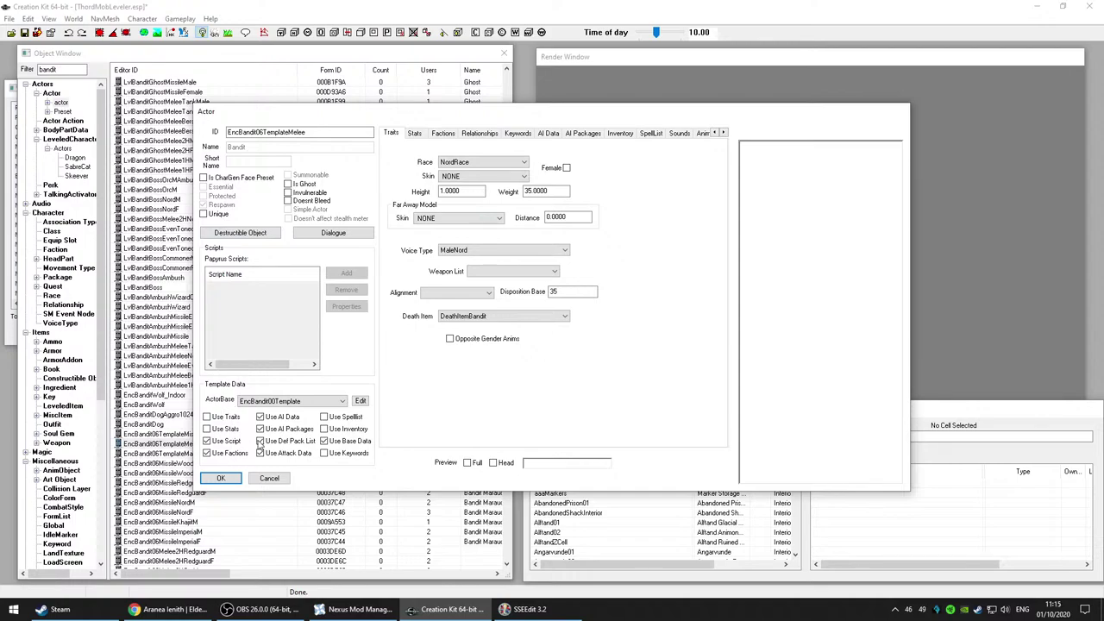
{"action": "left_click", "coordinate": [415, 134]}
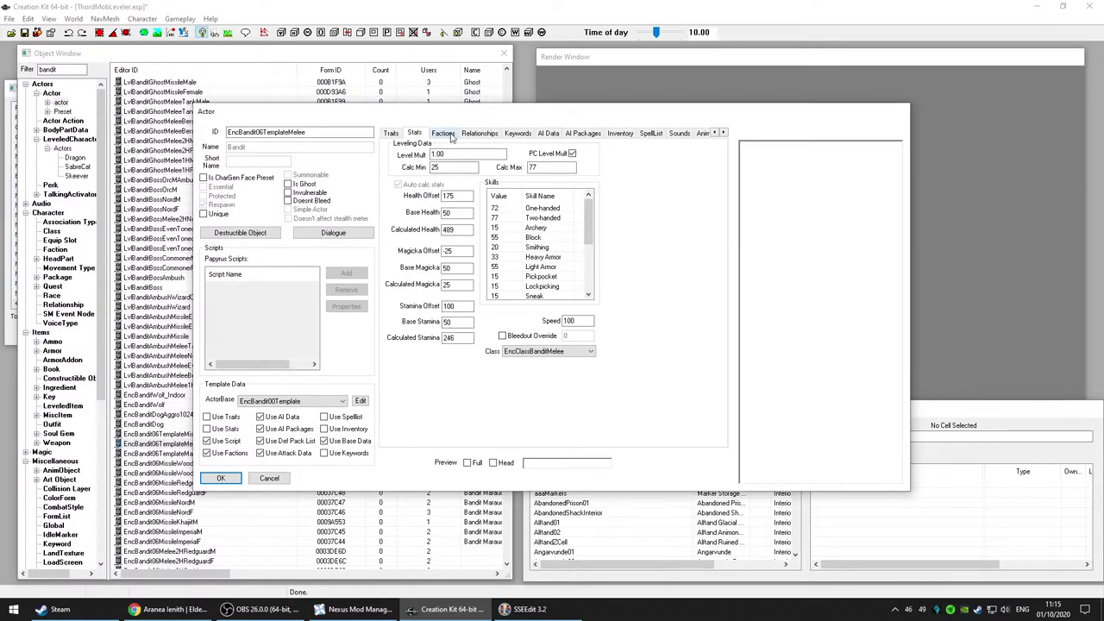
{"action": "left_click", "coordinate": [269, 480]}
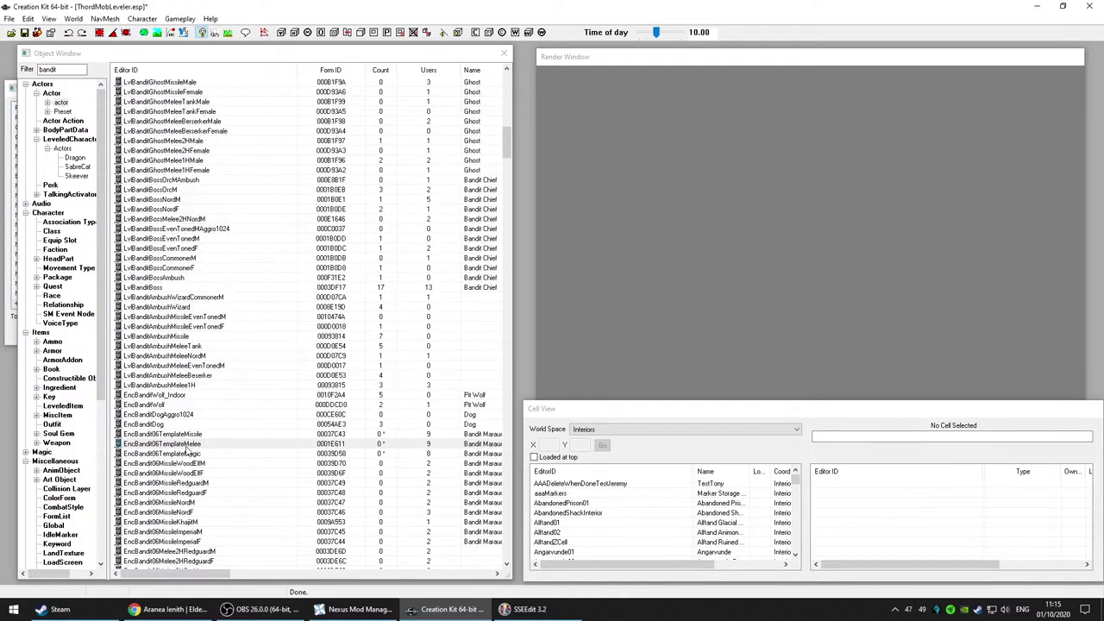
Step: Show the use report for EncBandit06TemplateMelee, enlarge it to examine the objects that use the template, and close it
{"action": "right_click", "coordinate": [197, 446]}
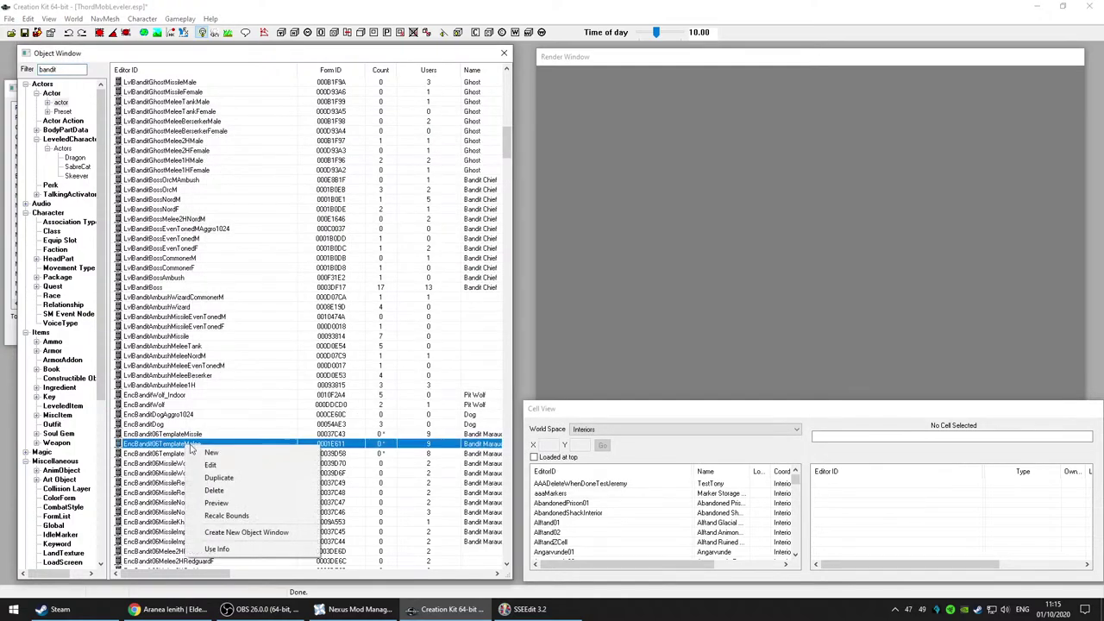
{"action": "left_click", "coordinate": [223, 550]}
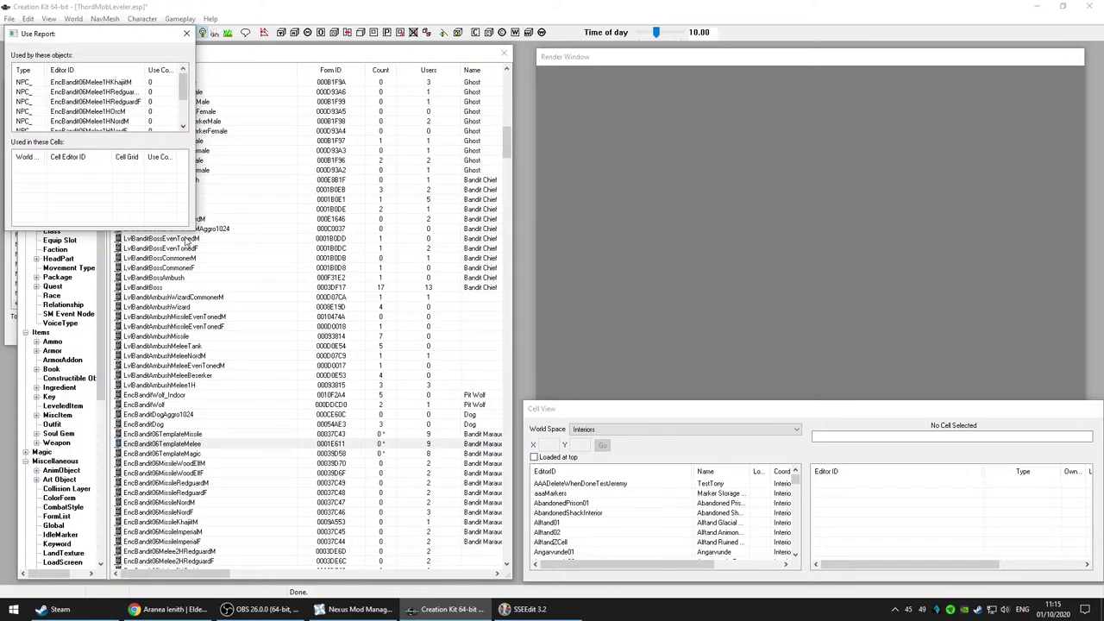
{"action": "left_click_drag", "start_coordinate": [192, 229], "coordinate": [496, 357]}
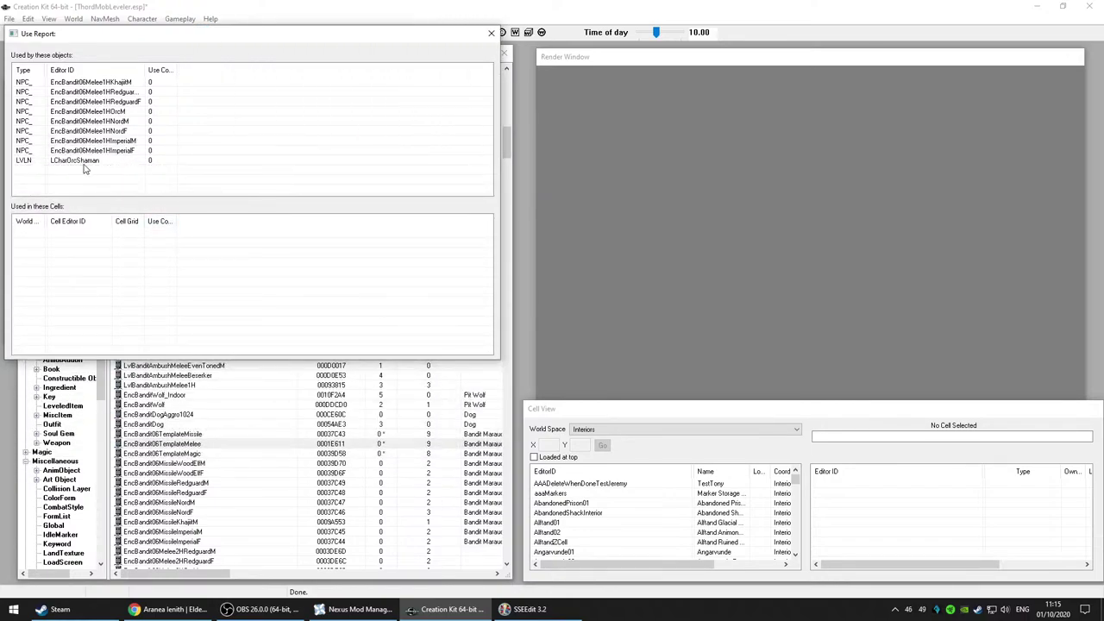
{"action": "left_click", "coordinate": [86, 82]}
{"action": "left_click", "coordinate": [95, 121]}
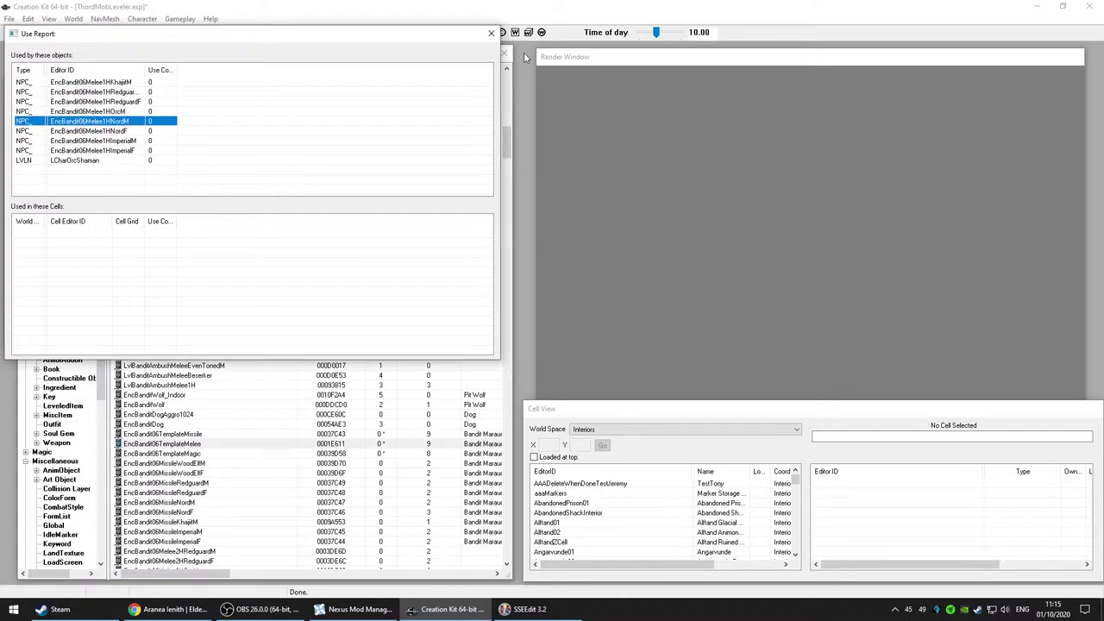
{"action": "left_click", "coordinate": [492, 33]}
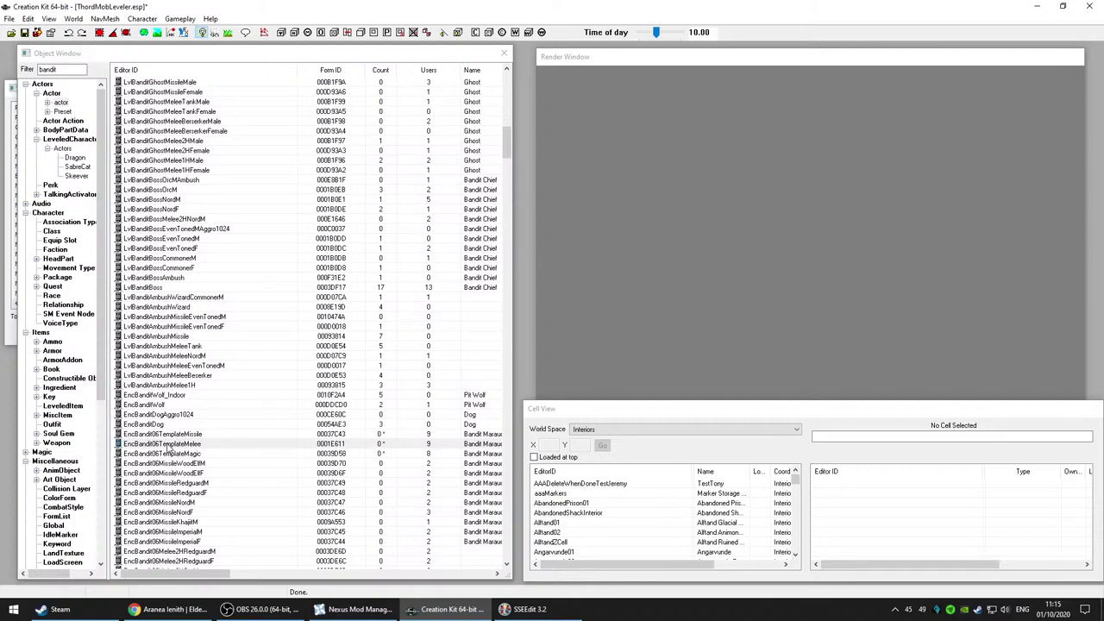
Step: Look over the EncBandit06 template records and check the EncBandit06TemplateMelee use report a second time
{"action": "left_click", "coordinate": [170, 435]}
{"action": "scroll", "coordinate": [276, 488], "scroll_direction": "down", "scroll_amount": 3}
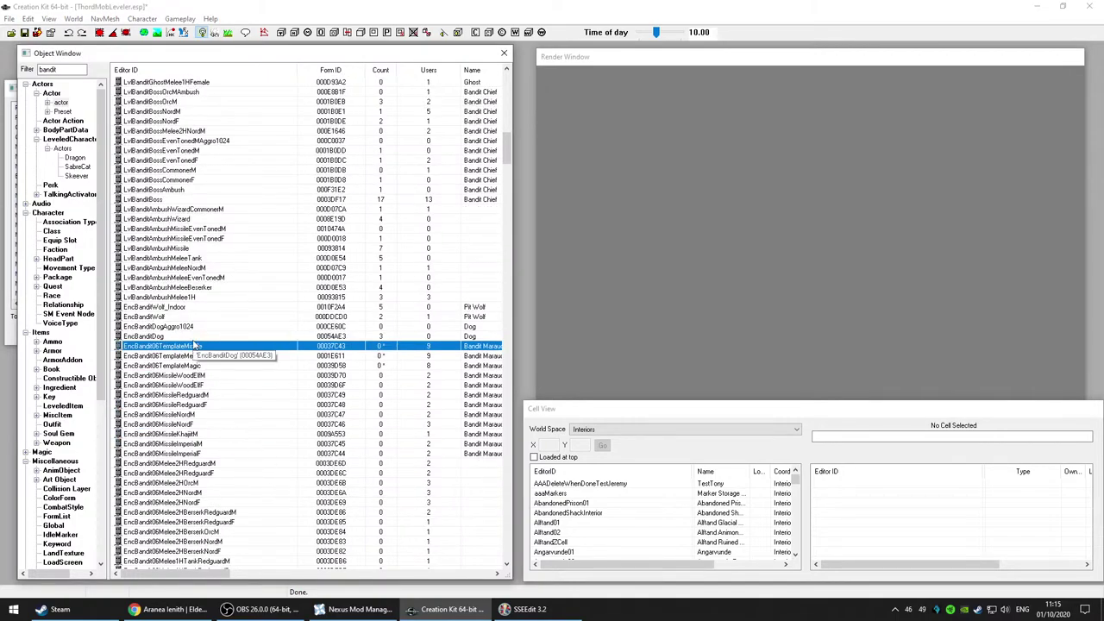
{"action": "left_click", "coordinate": [179, 366]}
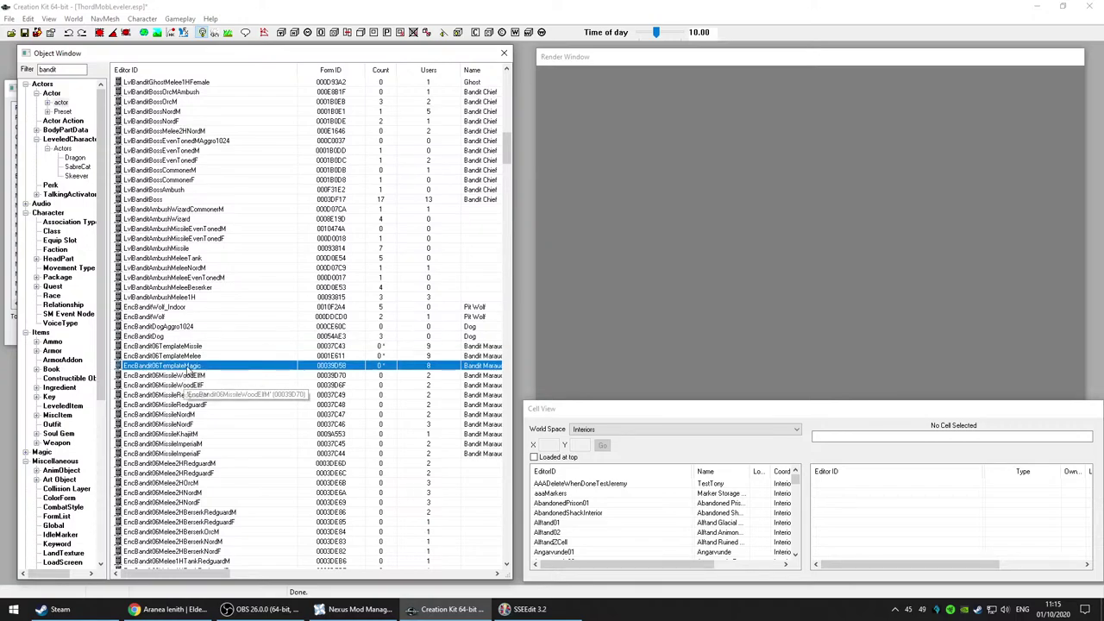
{"action": "left_click", "coordinate": [186, 359]}
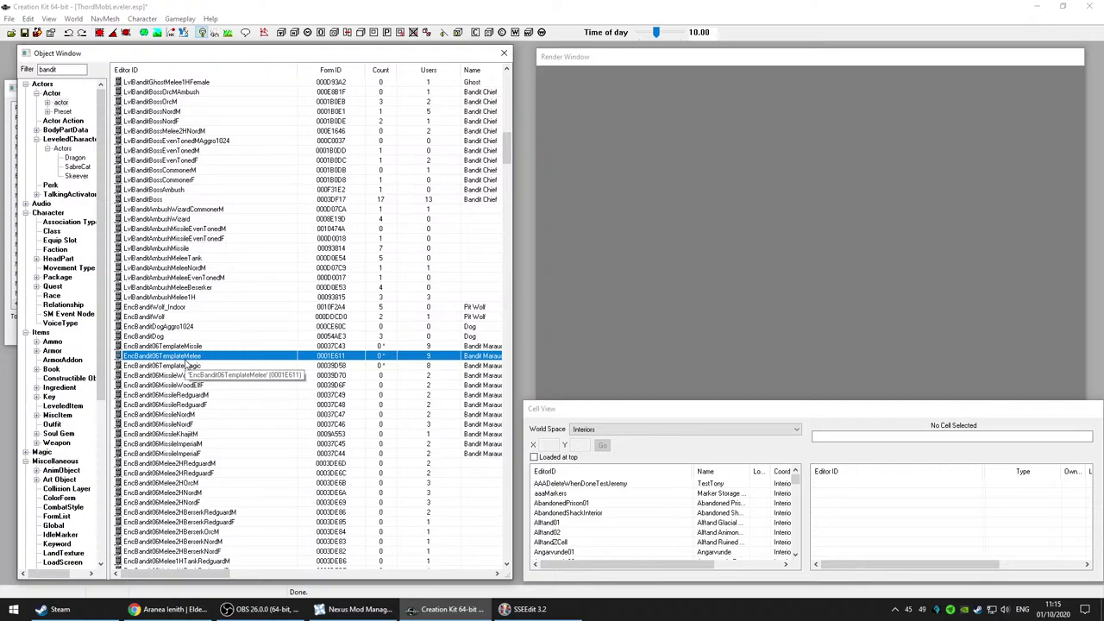
{"action": "right_click", "coordinate": [184, 361]}
{"action": "left_click", "coordinate": [243, 466]}
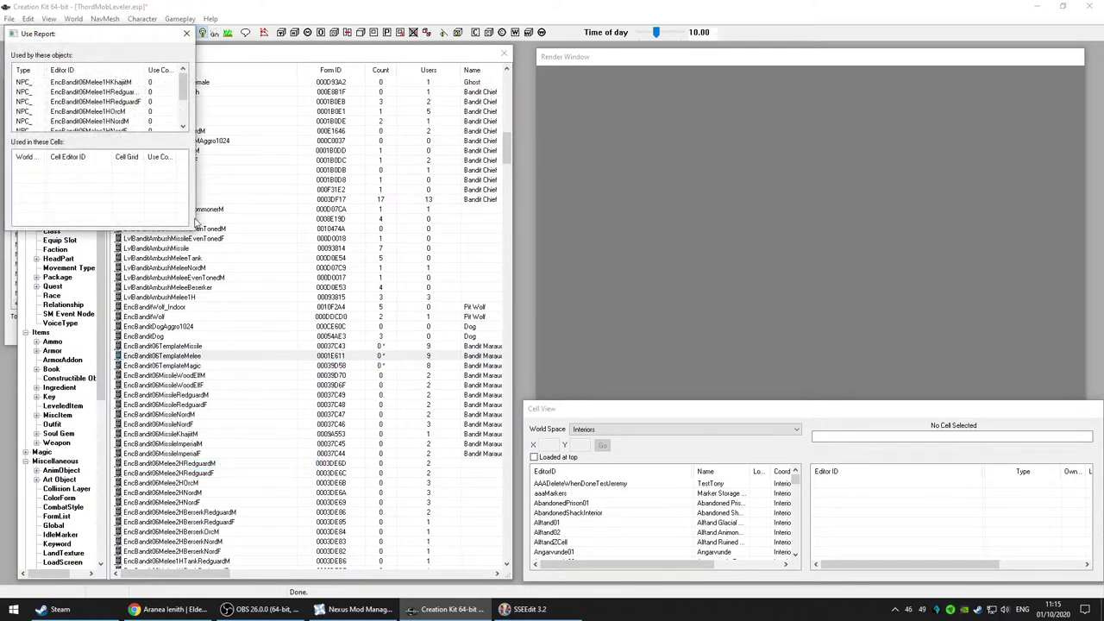
{"action": "left_click_drag", "start_coordinate": [184, 89], "coordinate": [184, 121]}
{"action": "left_click", "coordinate": [99, 122]}
{"action": "left_click", "coordinate": [186, 34]}
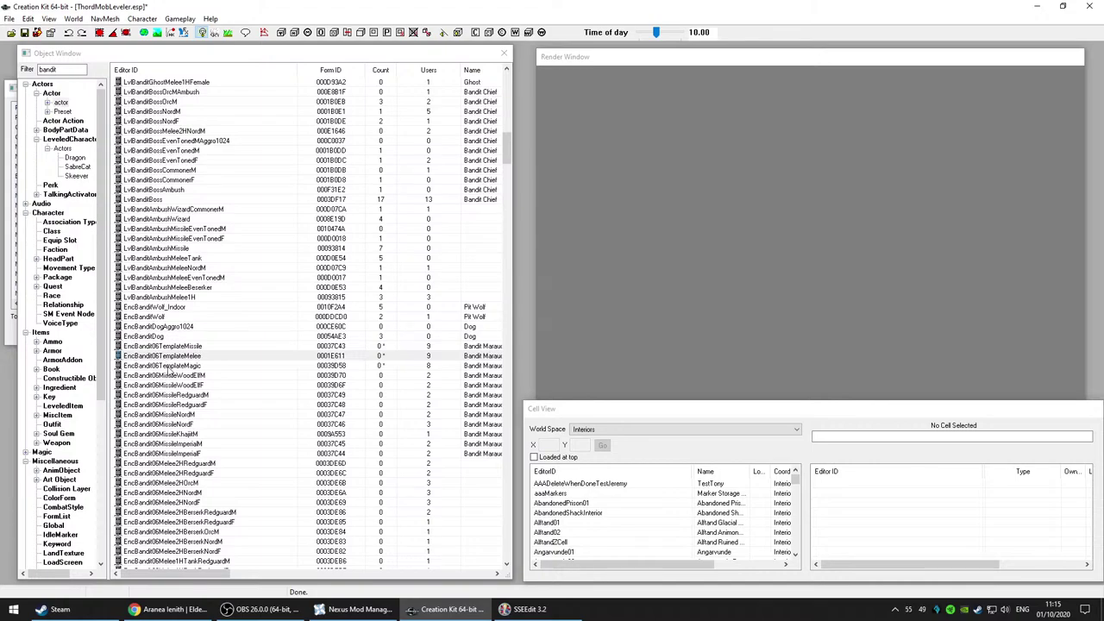
Step: Set the Confidence of the EncBandit06TemplateMagic actor to Foolhardy in its AI data and save the record
{"action": "left_click", "coordinate": [166, 366]}
{"action": "key", "text": "Delete"}
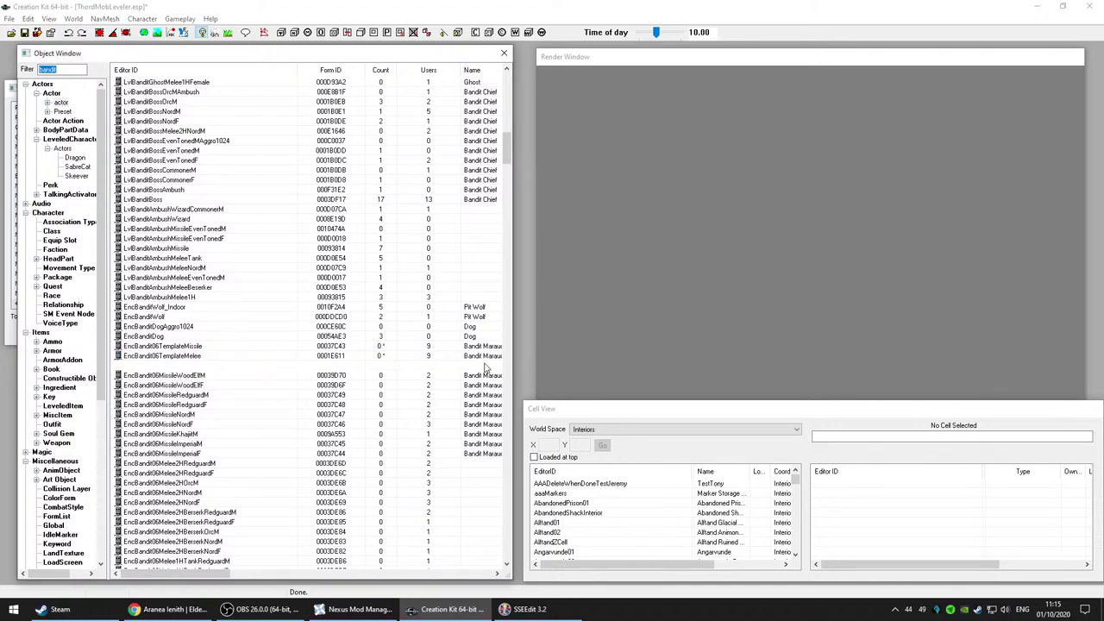
{"action": "left_click", "coordinate": [617, 166]}
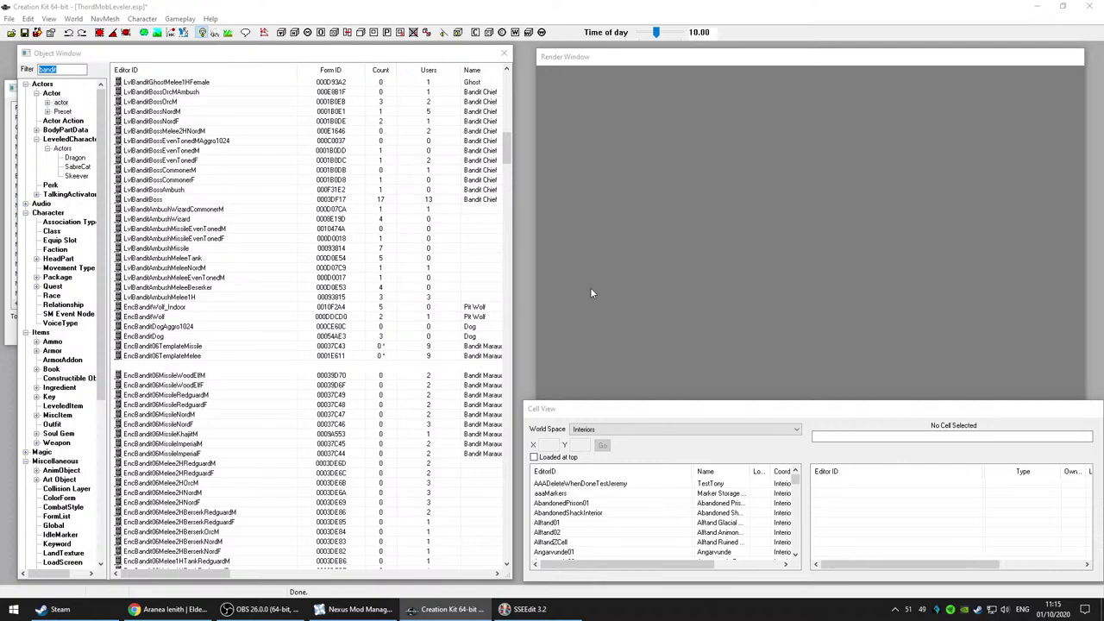
{"action": "key", "text": "Return"}
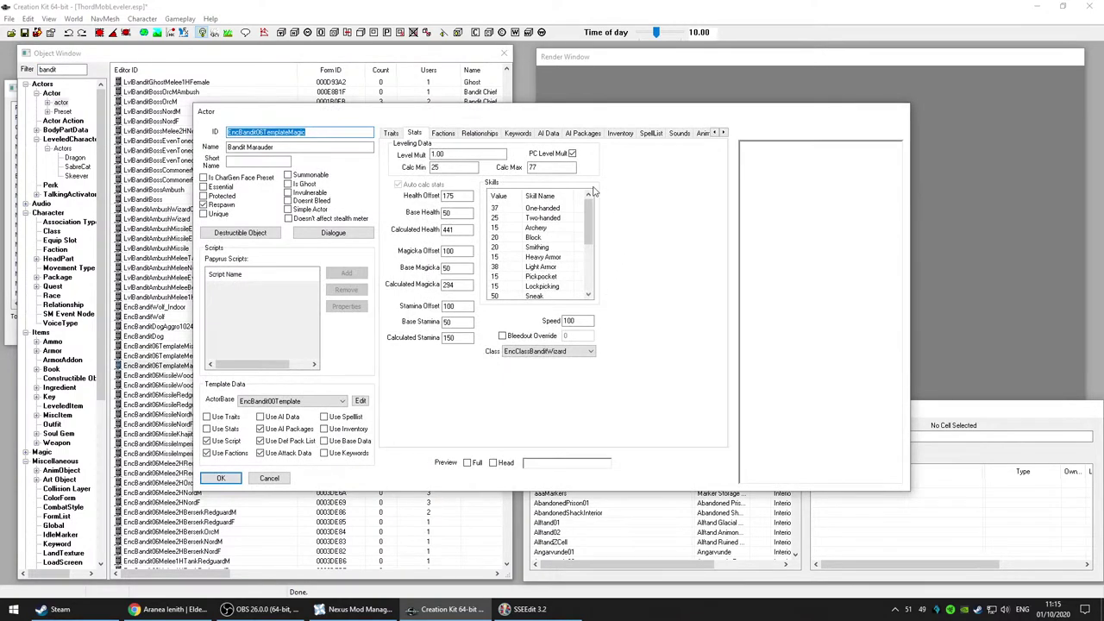
{"action": "left_click", "coordinate": [492, 134]}
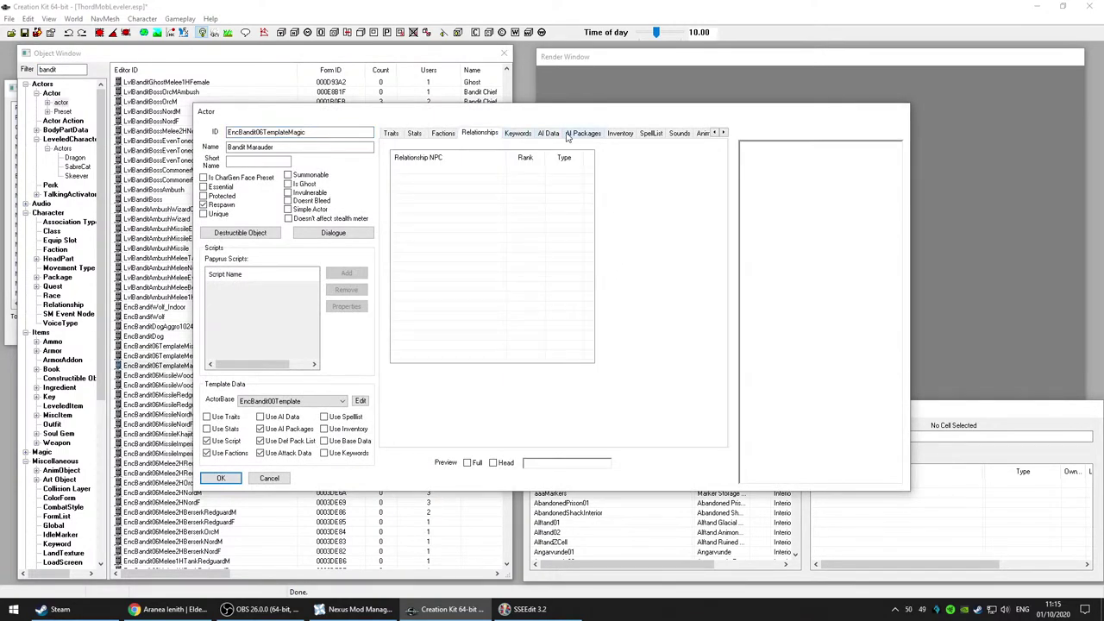
{"action": "left_click", "coordinate": [549, 134]}
{"action": "left_click", "coordinate": [466, 186]}
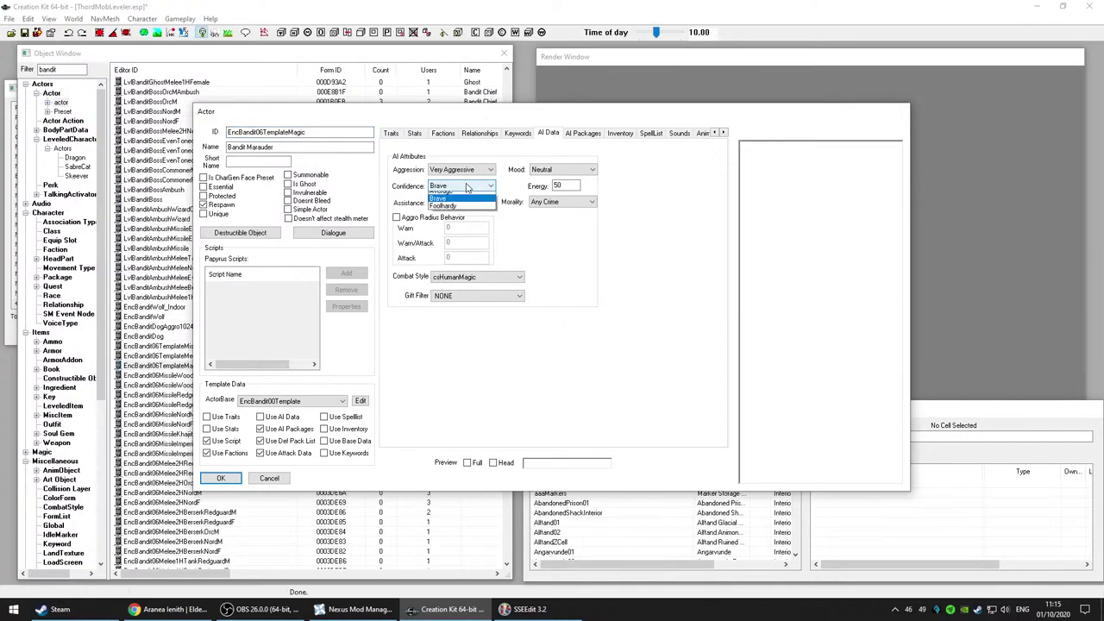
{"action": "left_click", "coordinate": [453, 226]}
{"action": "left_click", "coordinate": [222, 479]}
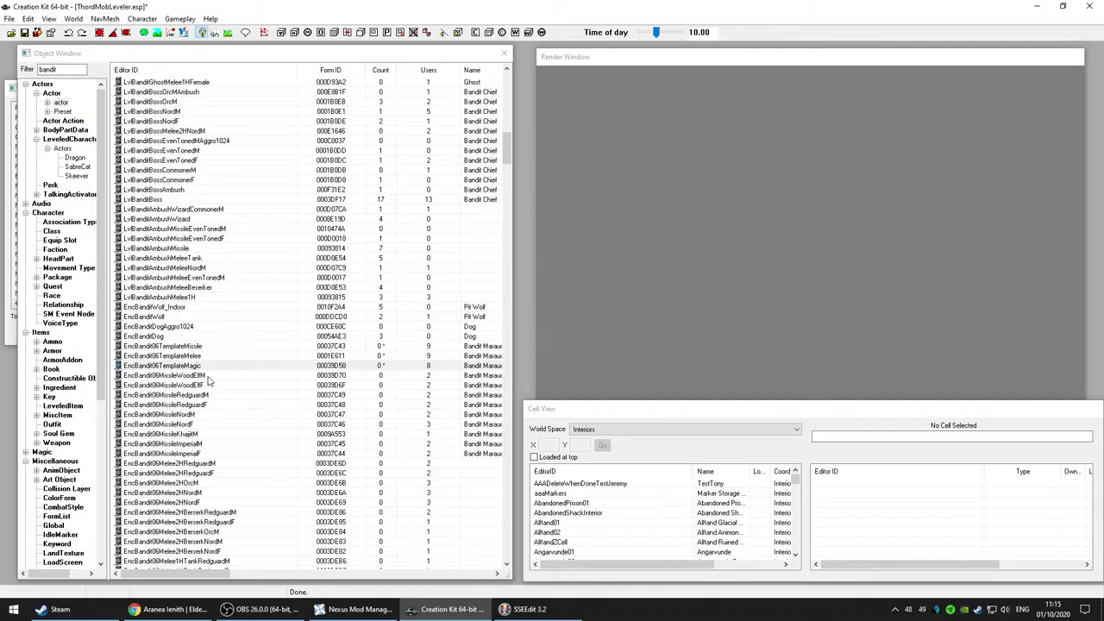
Step: Open EncBandit06MissileWoodElfM, check its inherited AI data and template actor base, and close it without changes
{"action": "left_click", "coordinate": [172, 376]}
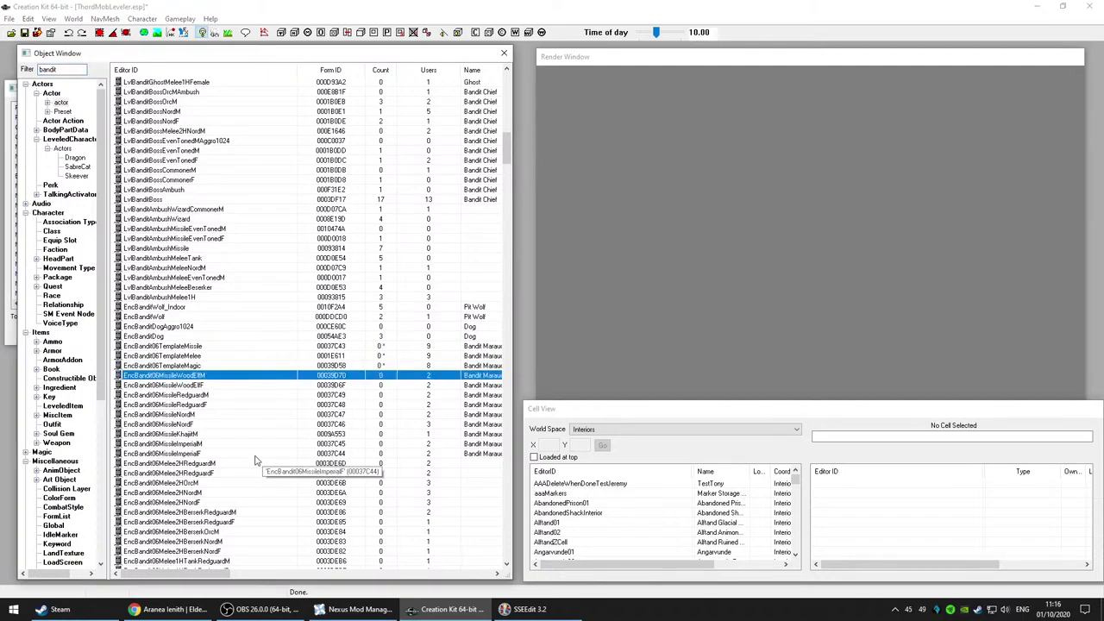
{"action": "scroll", "coordinate": [255, 461], "scroll_direction": "down", "scroll_amount": 6}
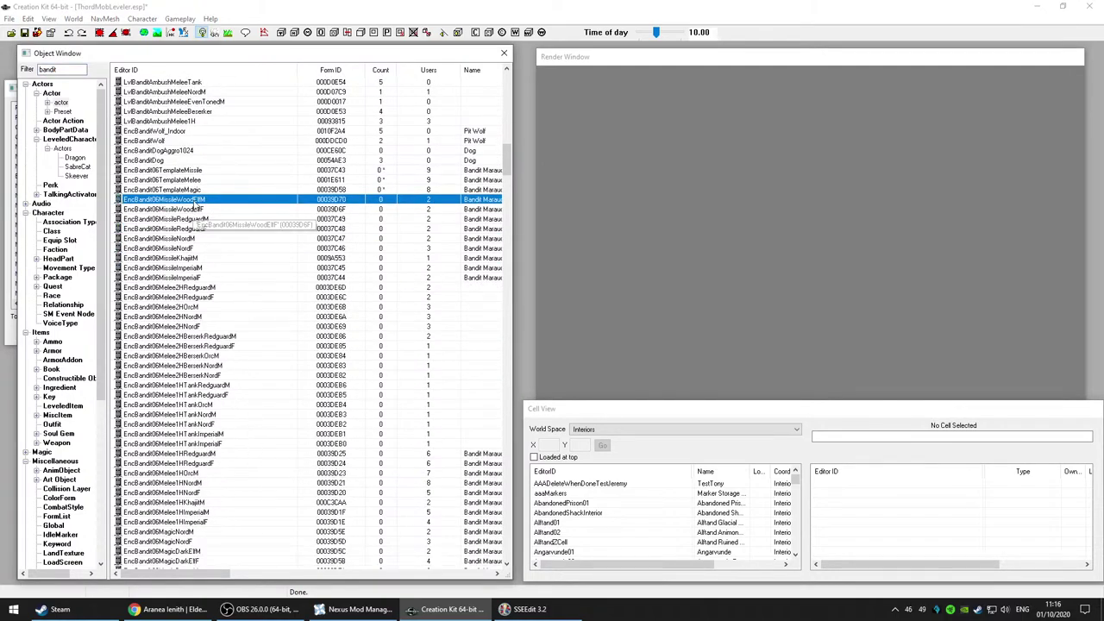
{"action": "key", "text": "Delete"}
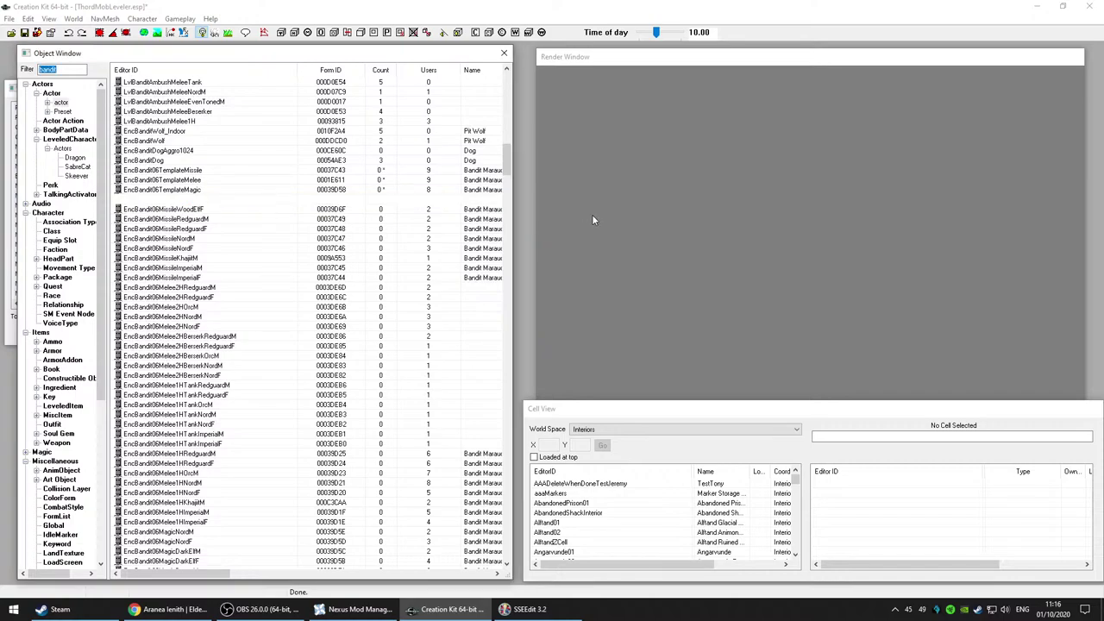
{"action": "left_click", "coordinate": [549, 219]}
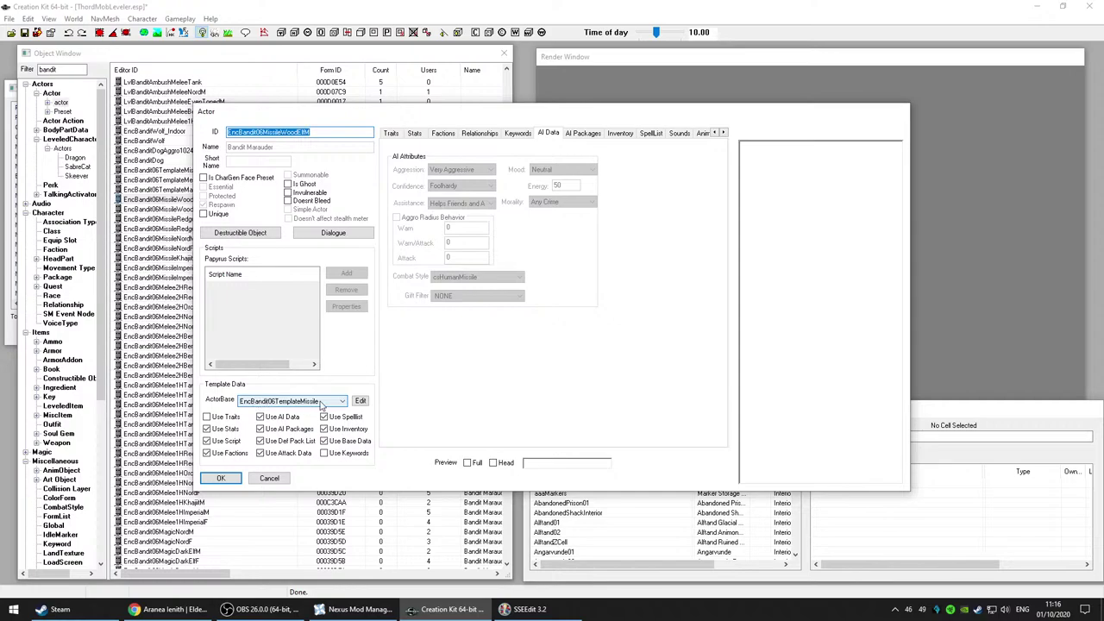
{"action": "left_click", "coordinate": [269, 479]}
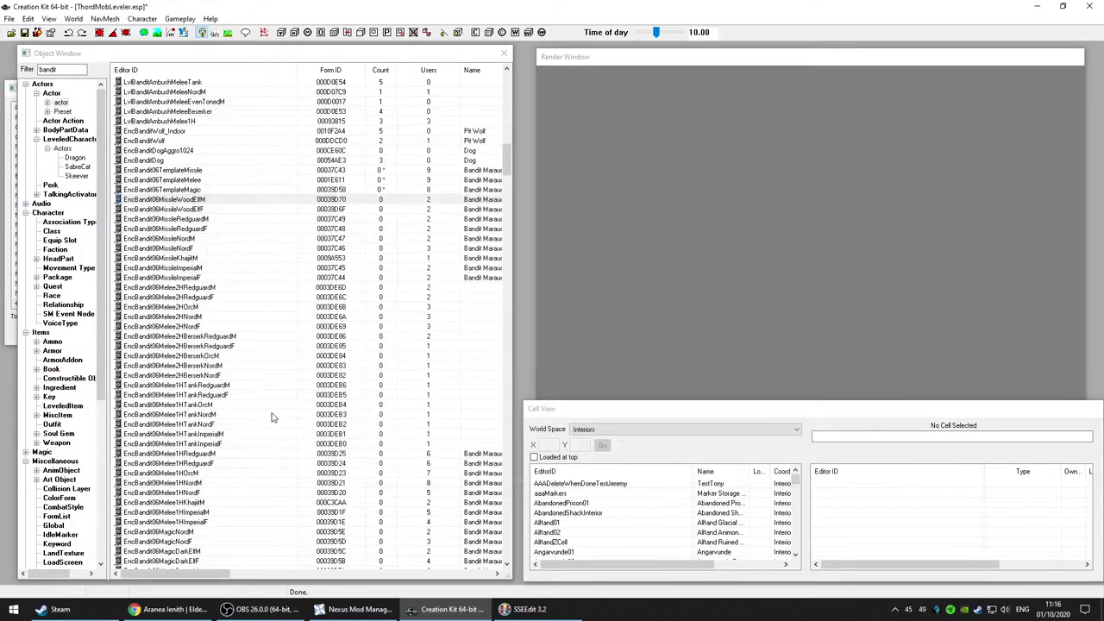
Step: Reopen EncBandit06TemplateMelee, check its AI data against its template settings, and close it without changes
{"action": "left_click", "coordinate": [203, 190]}
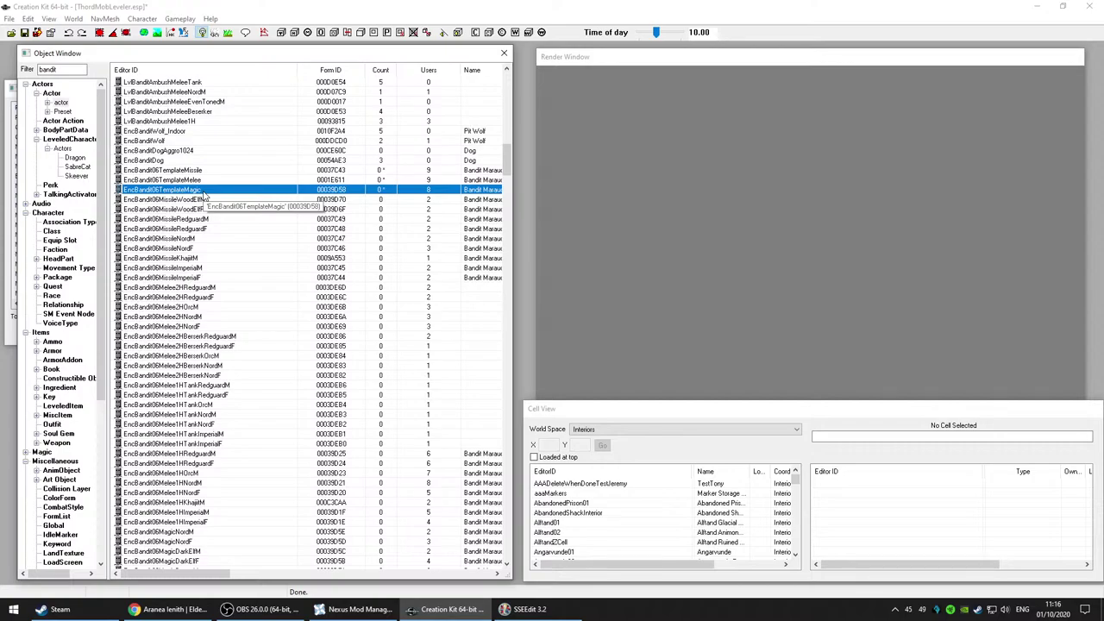
{"action": "key", "text": "Up"}
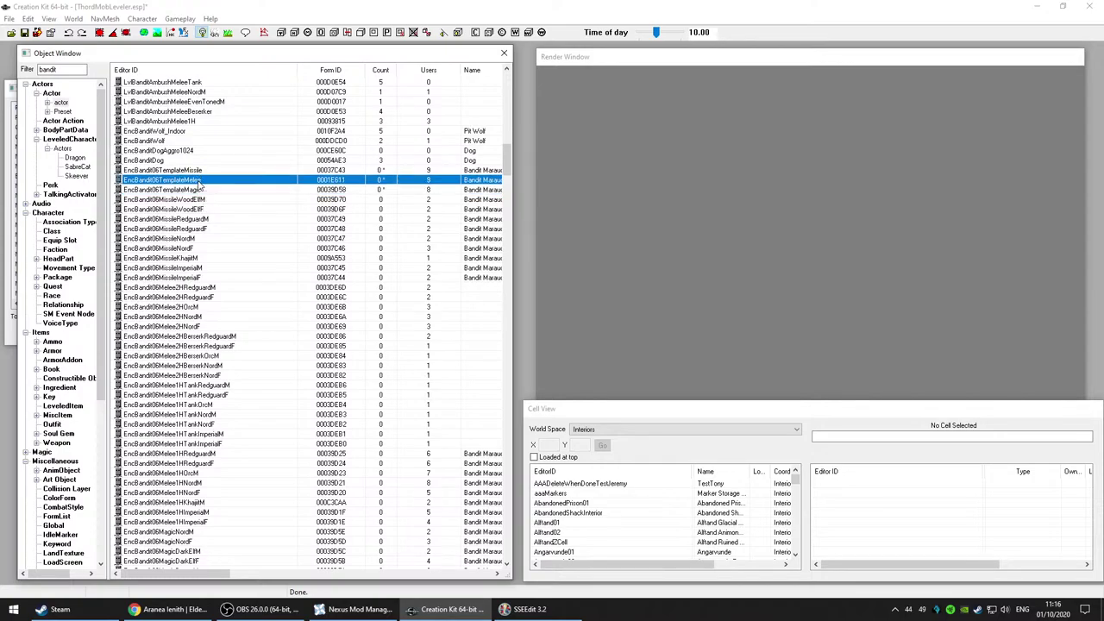
{"action": "key", "text": "Delete"}
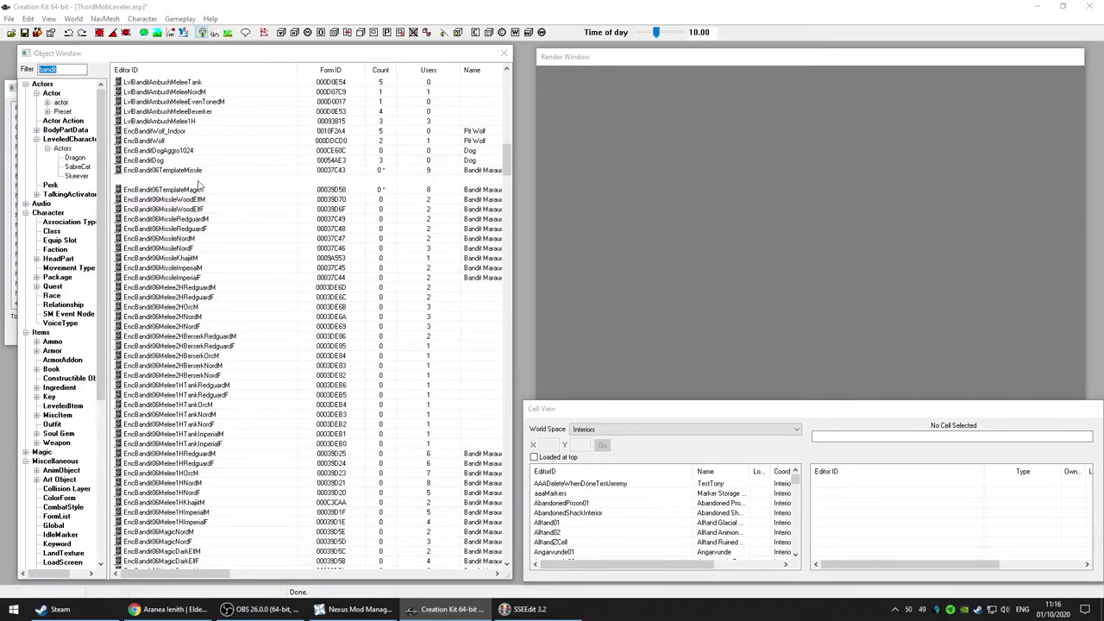
{"action": "double_click", "coordinate": [199, 184]}
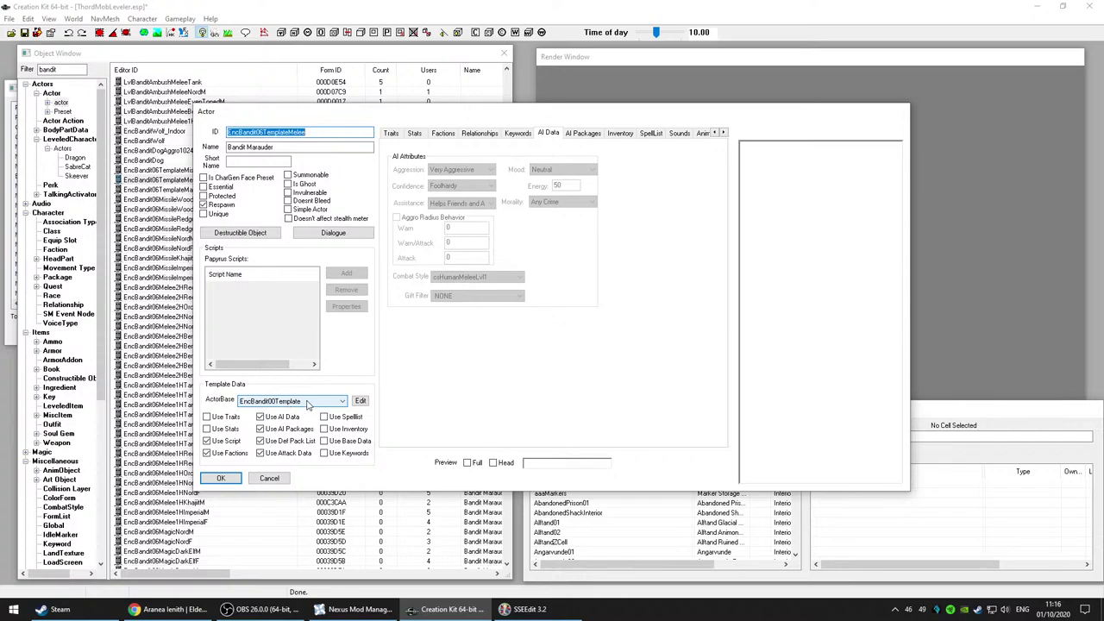
{"action": "left_click", "coordinate": [274, 480]}
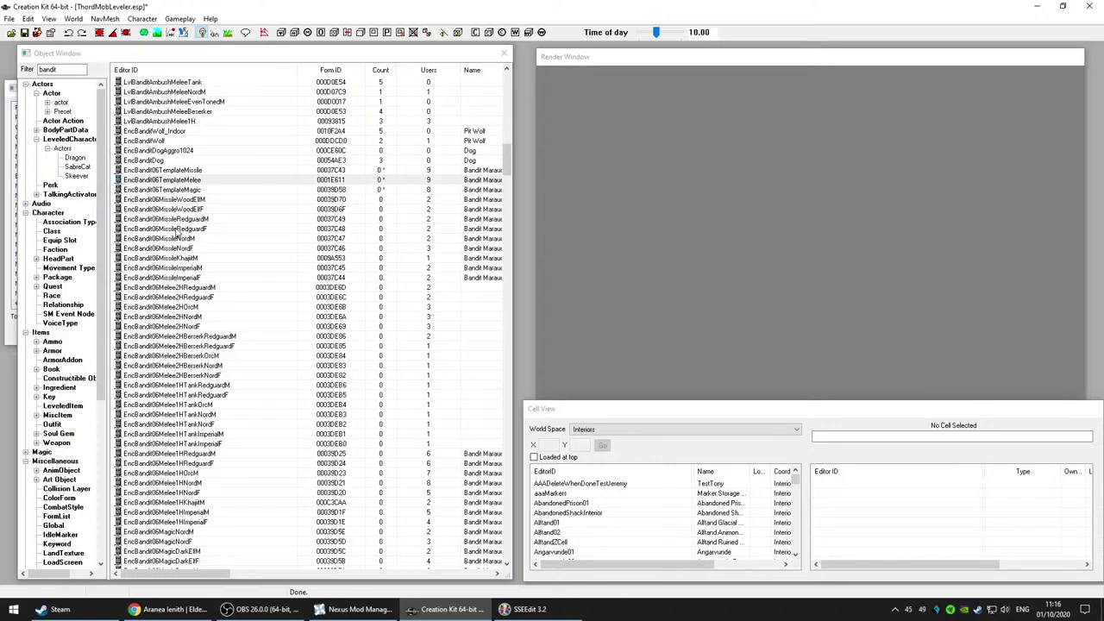
Step: Browse the actor list from EncBandit06TemplateMissile back up to the LvlBandit entries
{"action": "left_click", "coordinate": [177, 170]}
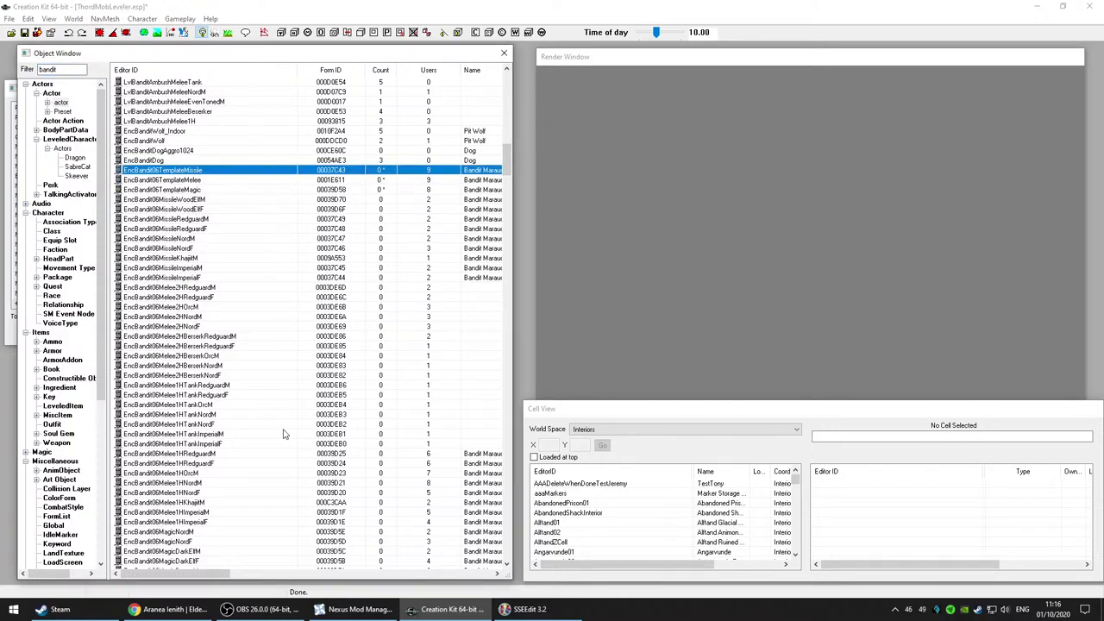
{"action": "scroll", "coordinate": [284, 438], "scroll_direction": "up", "scroll_amount": 15}
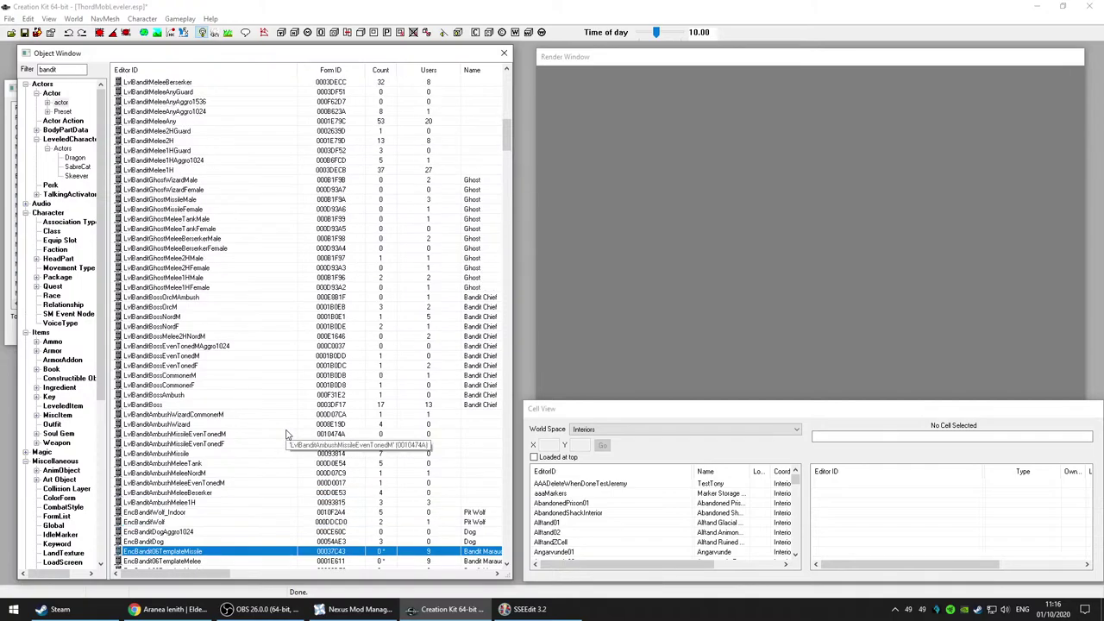
Step: Examine the confidence and other AI attributes of the EncBandit00Template actor, and close it without changes
{"action": "left_click_drag", "start_coordinate": [503, 121], "coordinate": [528, 283]}
{"action": "left_click", "coordinate": [226, 72]}
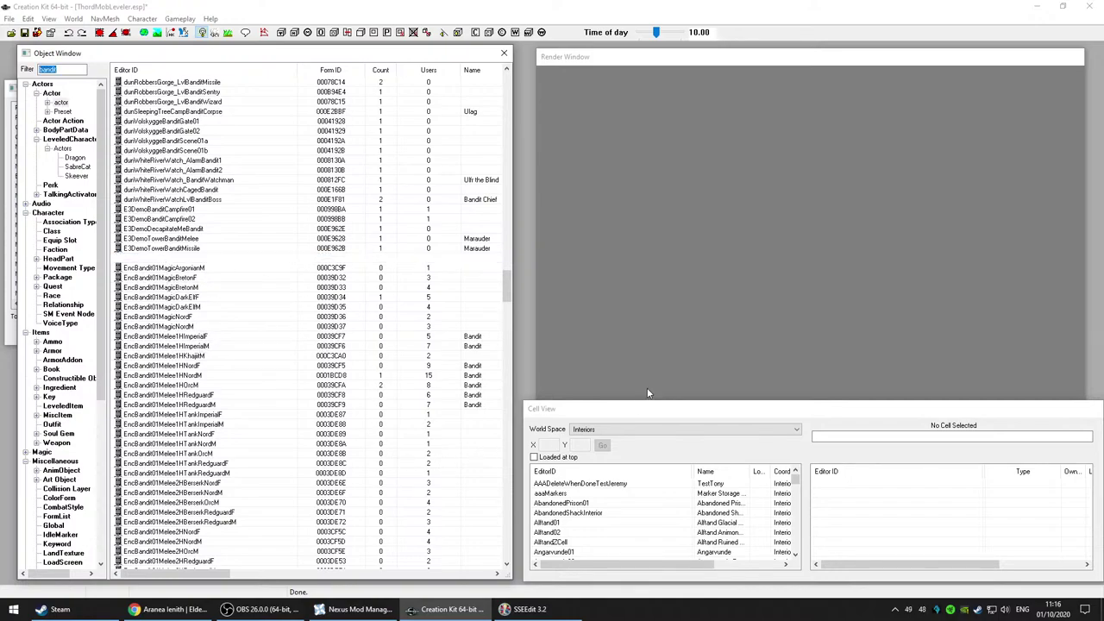
{"action": "left_click", "coordinate": [678, 328]}
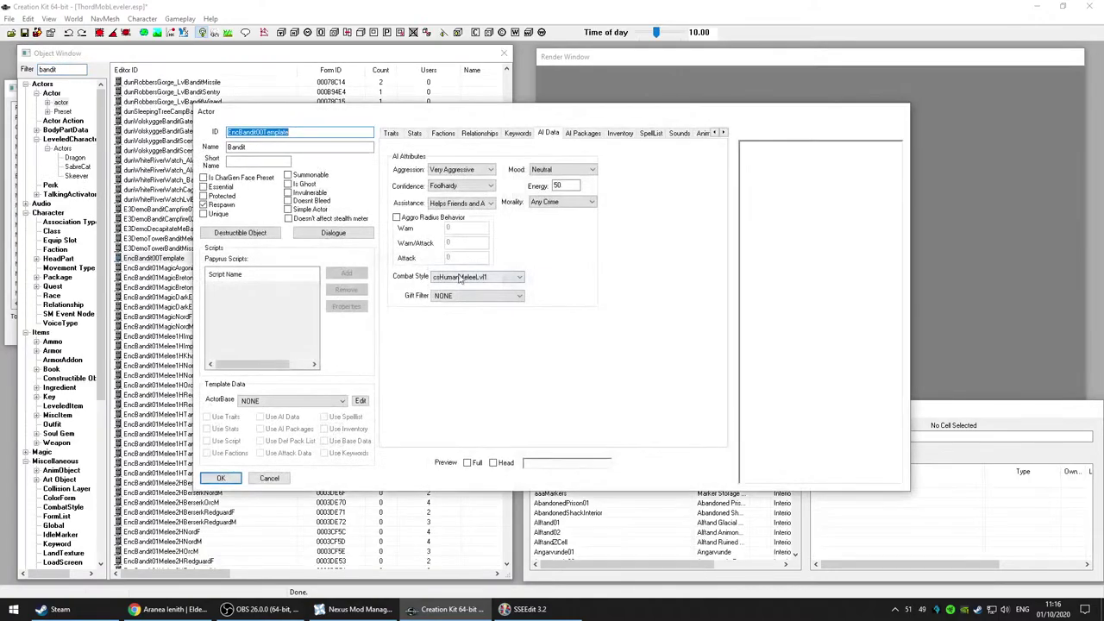
{"action": "left_click", "coordinate": [481, 187]}
{"action": "left_click", "coordinate": [481, 187]}
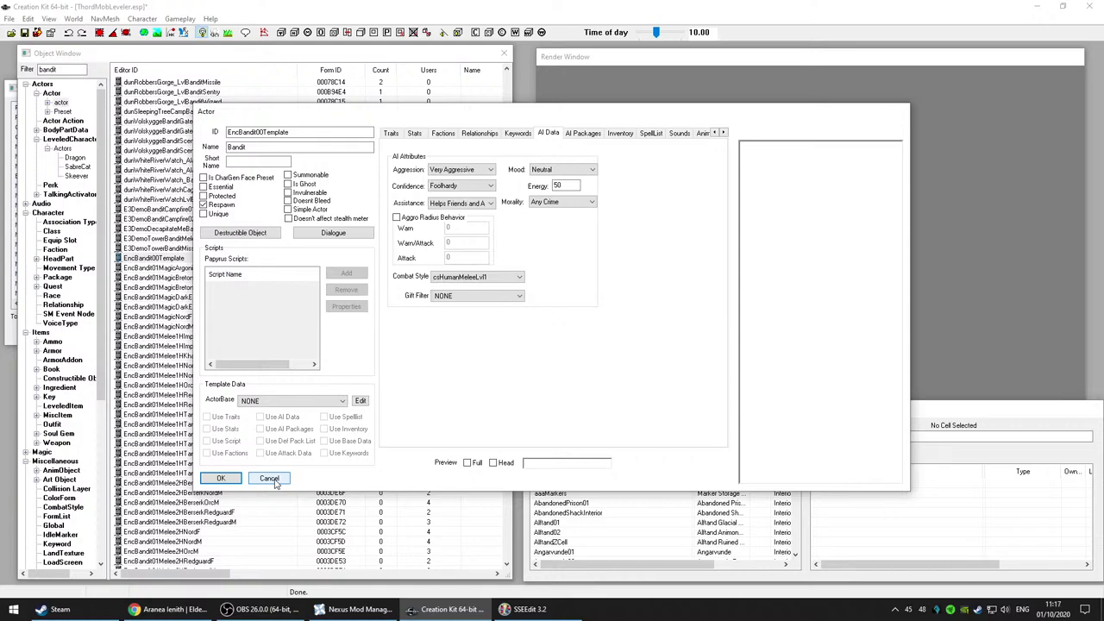
{"action": "left_click", "coordinate": [270, 479]}
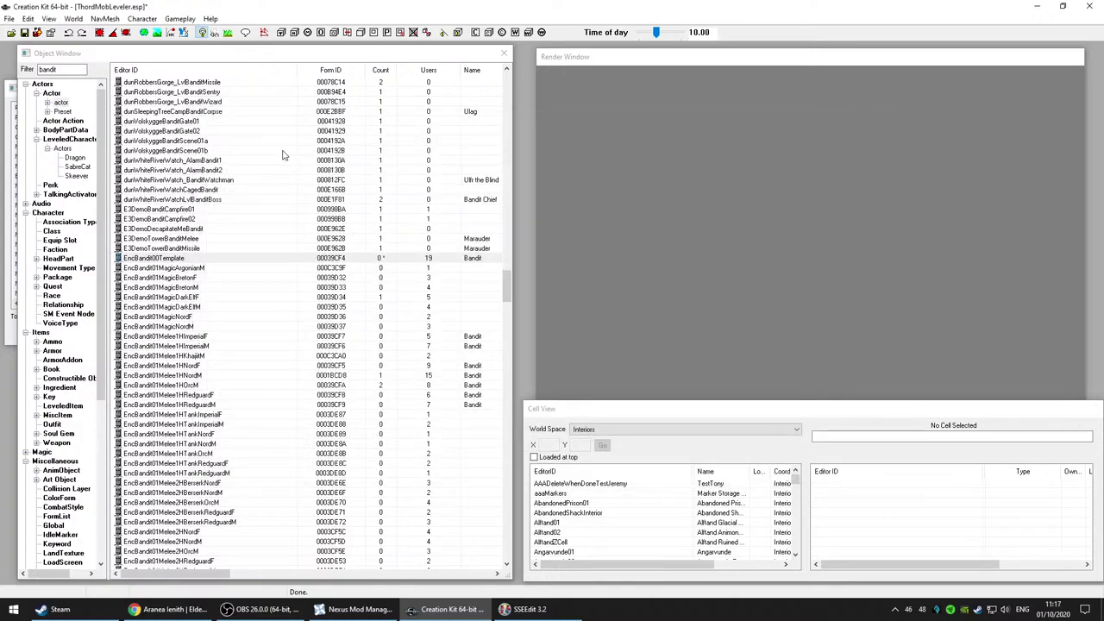
Step: Check the AI attributes of the DEMO_Bandit1HNordM and DEMO_BanditTankImperialM actors, closing each without changes
{"action": "scroll", "coordinate": [276, 304], "scroll_direction": "up", "scroll_amount": 14}
{"action": "scroll", "coordinate": [276, 304], "scroll_direction": "up", "scroll_amount": 3}
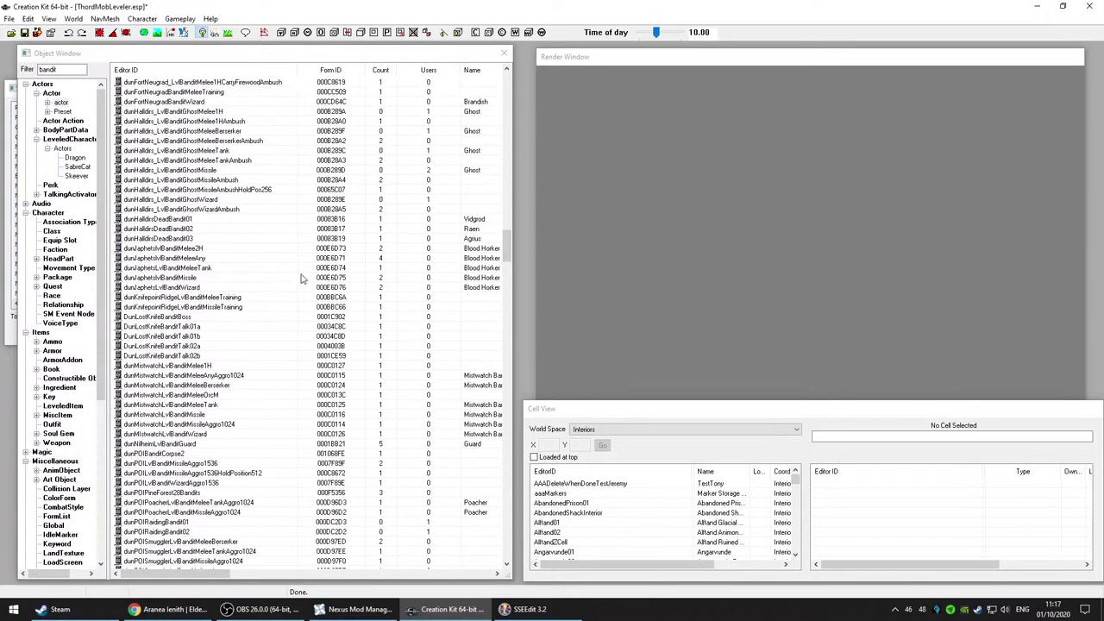
{"action": "left_click_drag", "start_coordinate": [506, 235], "coordinate": [512, 293]}
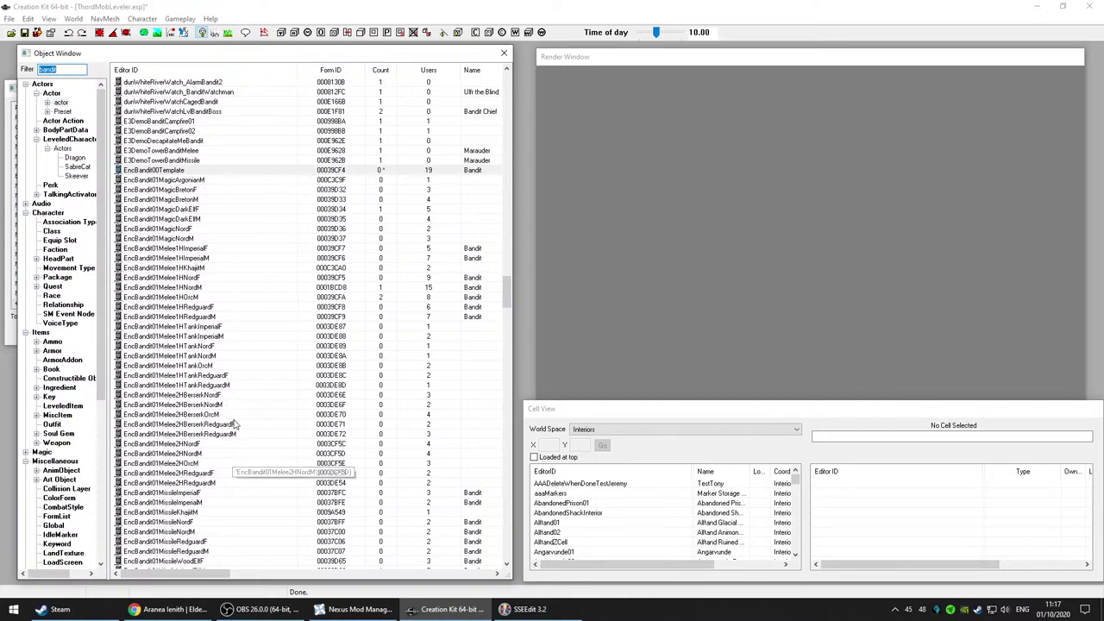
{"action": "scroll", "coordinate": [243, 378], "scroll_direction": "up", "scroll_amount": 20}
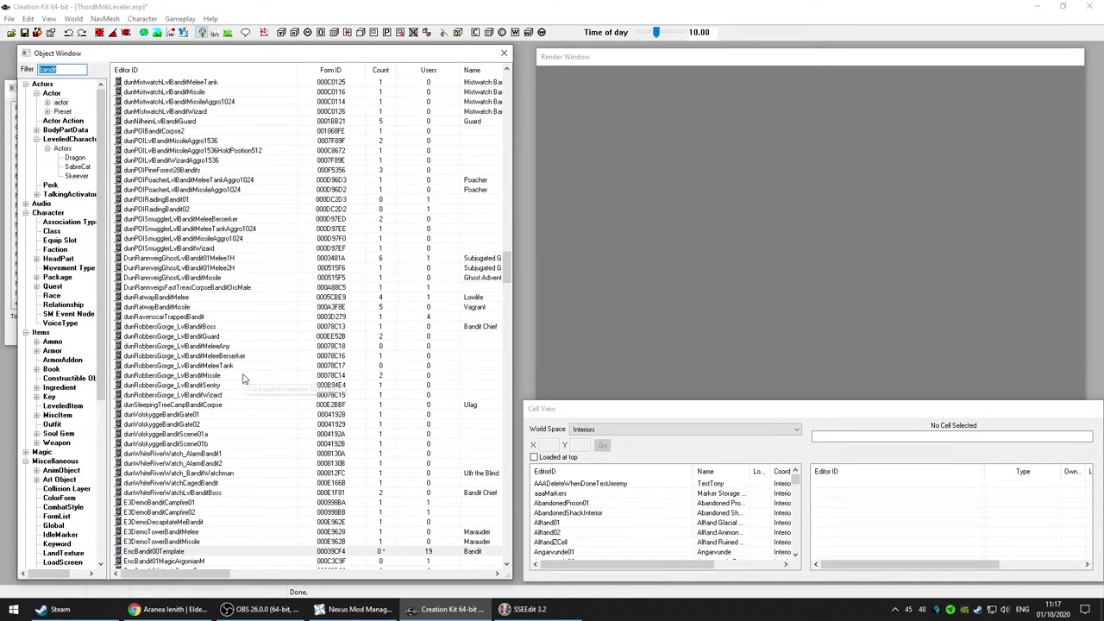
{"action": "scroll", "coordinate": [243, 378], "scroll_direction": "up", "scroll_amount": 20}
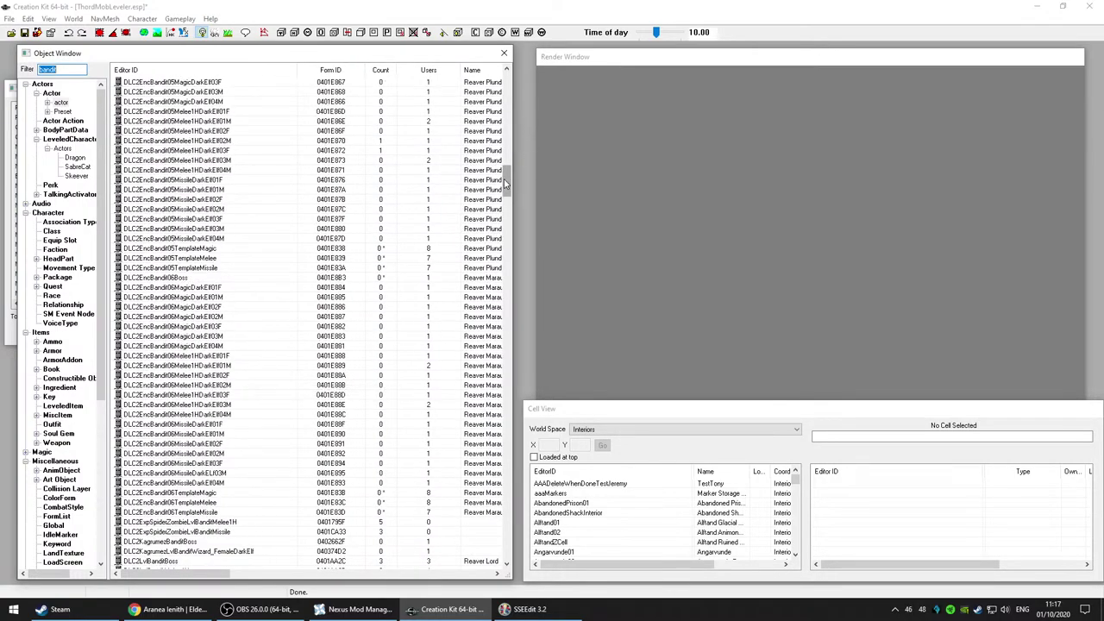
{"action": "left_click_drag", "start_coordinate": [508, 193], "coordinate": [506, 85]}
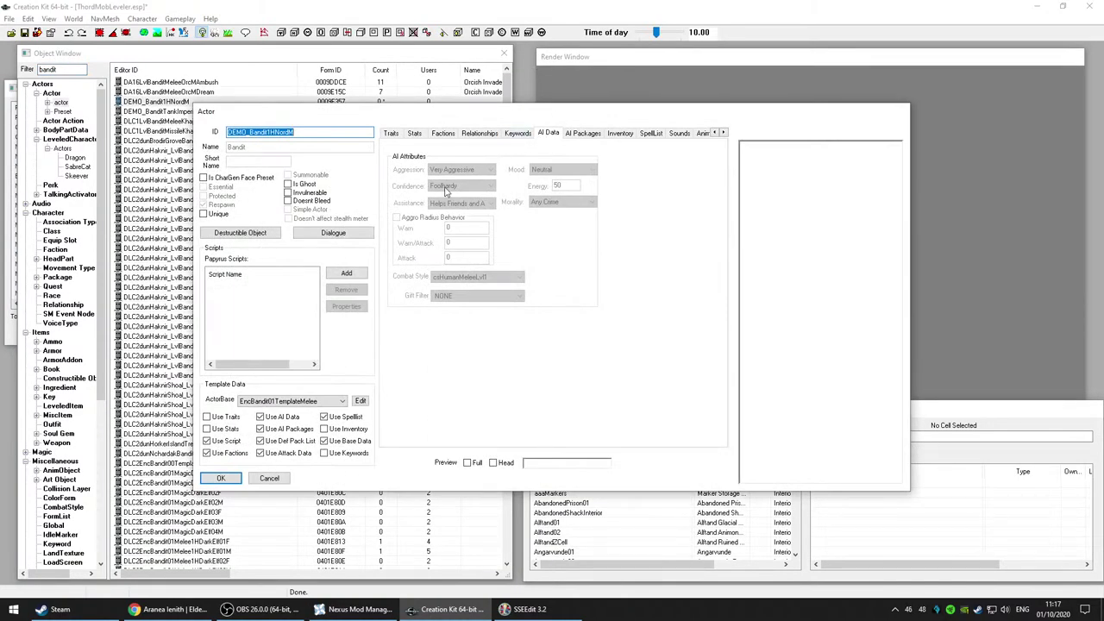
{"action": "left_click", "coordinate": [269, 478]}
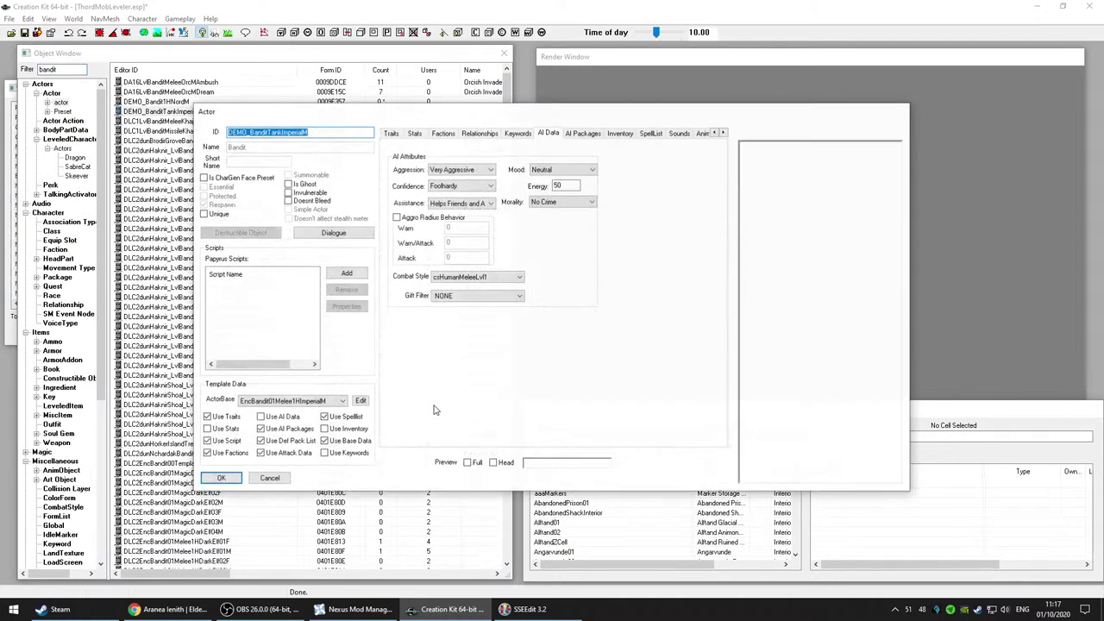
{"action": "left_click", "coordinate": [269, 478]}
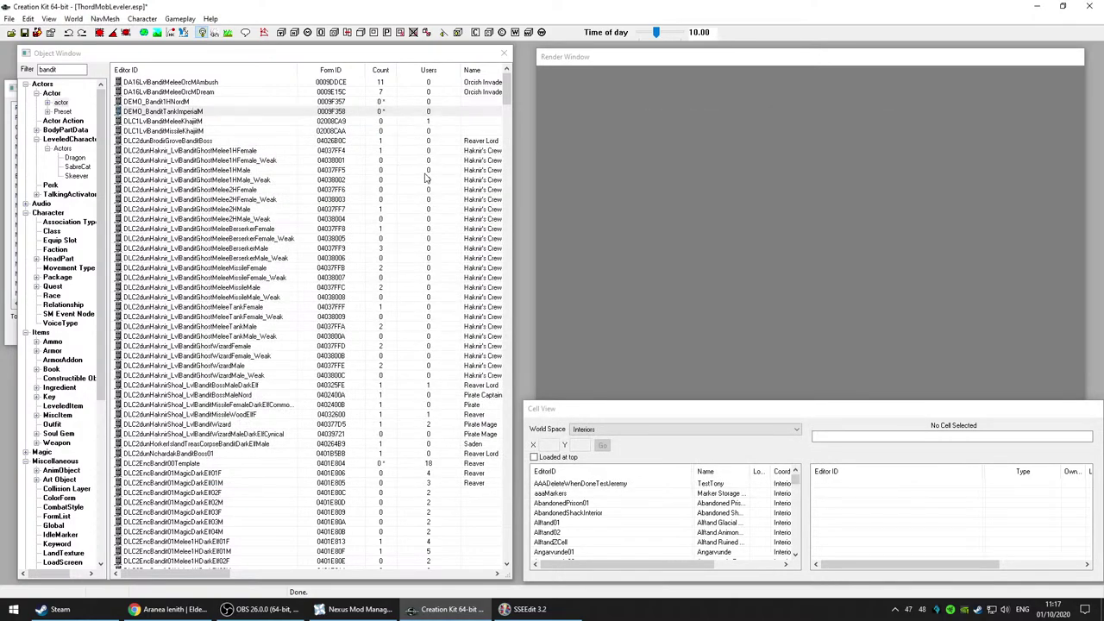
Step: Inspect the AI attributes of the DLC2EncBandit00Template actor, and close the record without changes
{"action": "scroll", "coordinate": [346, 458], "scroll_direction": "down", "scroll_amount": 3}
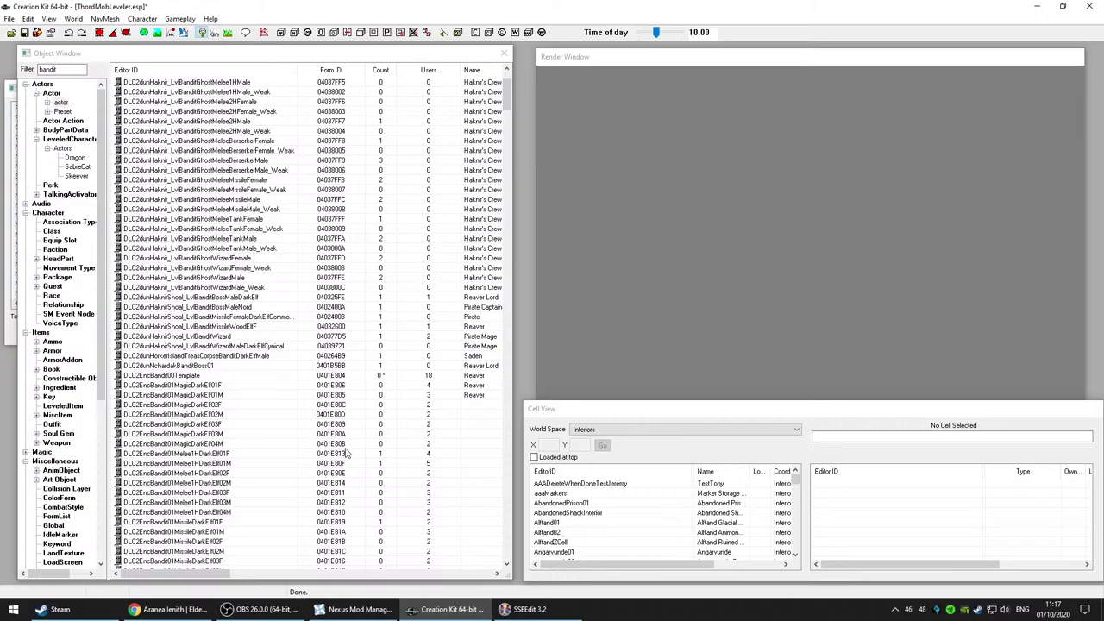
{"action": "left_click", "coordinate": [247, 376]}
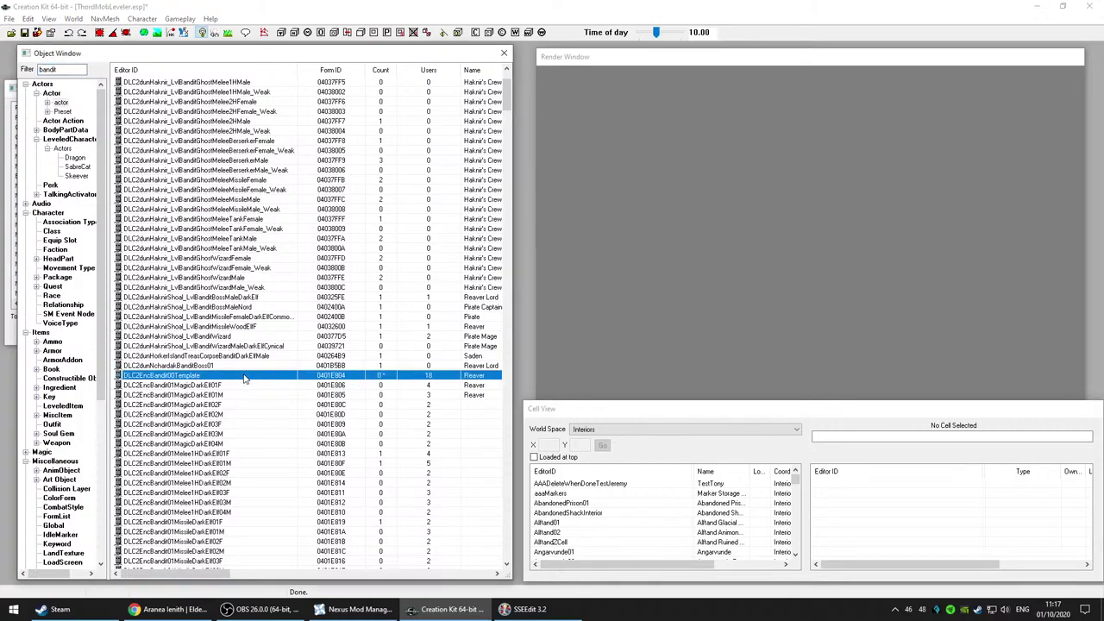
{"action": "key", "text": "Delete"}
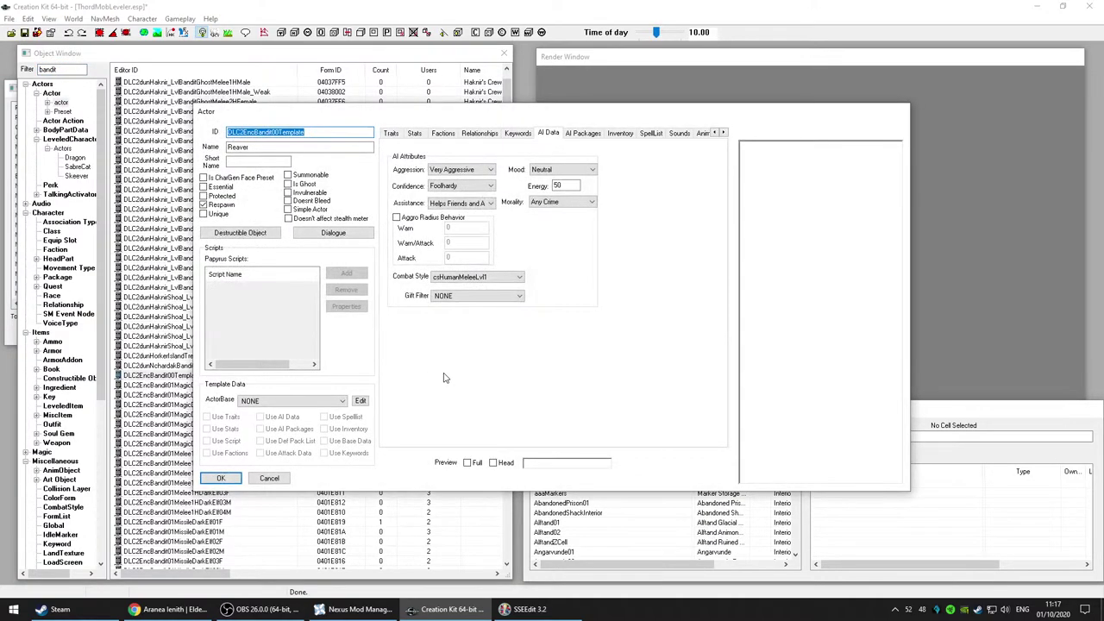
{"action": "left_click", "coordinate": [280, 478]}
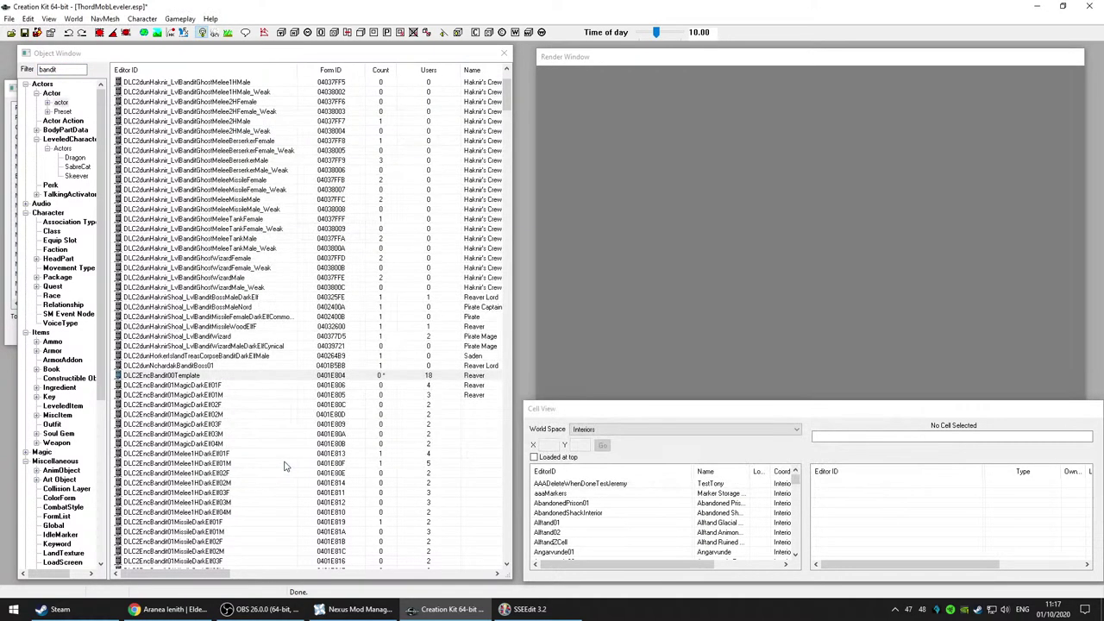
Step: Compare the AI attributes of DLC2EncBandit01TemplateMagic and DLC2EncBandit01TemplateMelee, closing both actors without changes
{"action": "scroll", "coordinate": [285, 464], "scroll_direction": "down", "scroll_amount": 3}
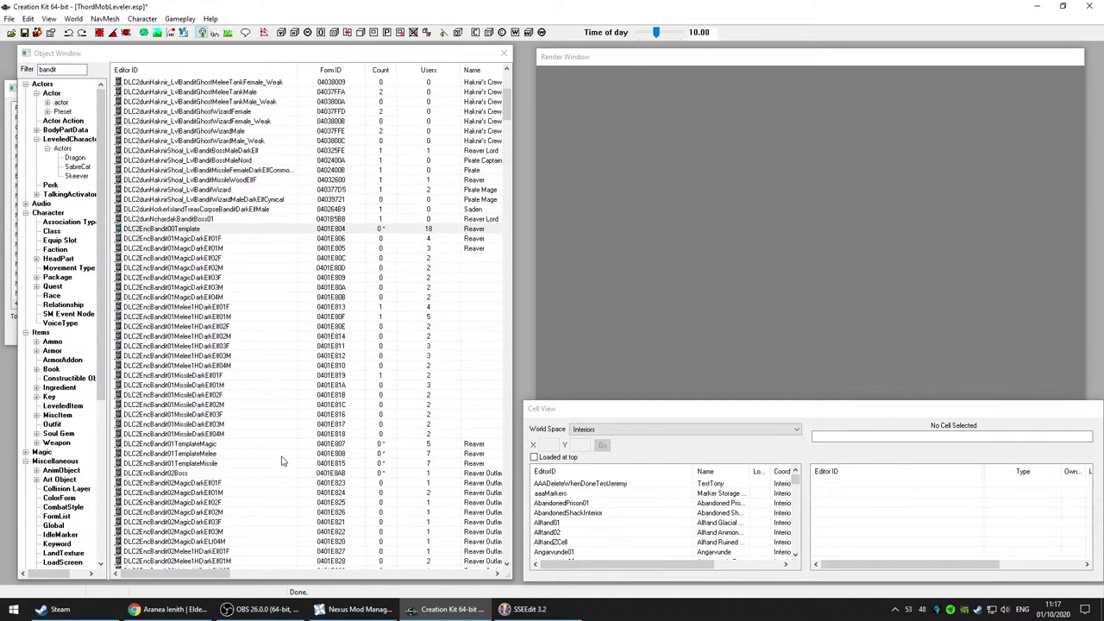
{"action": "left_click", "coordinate": [192, 447]}
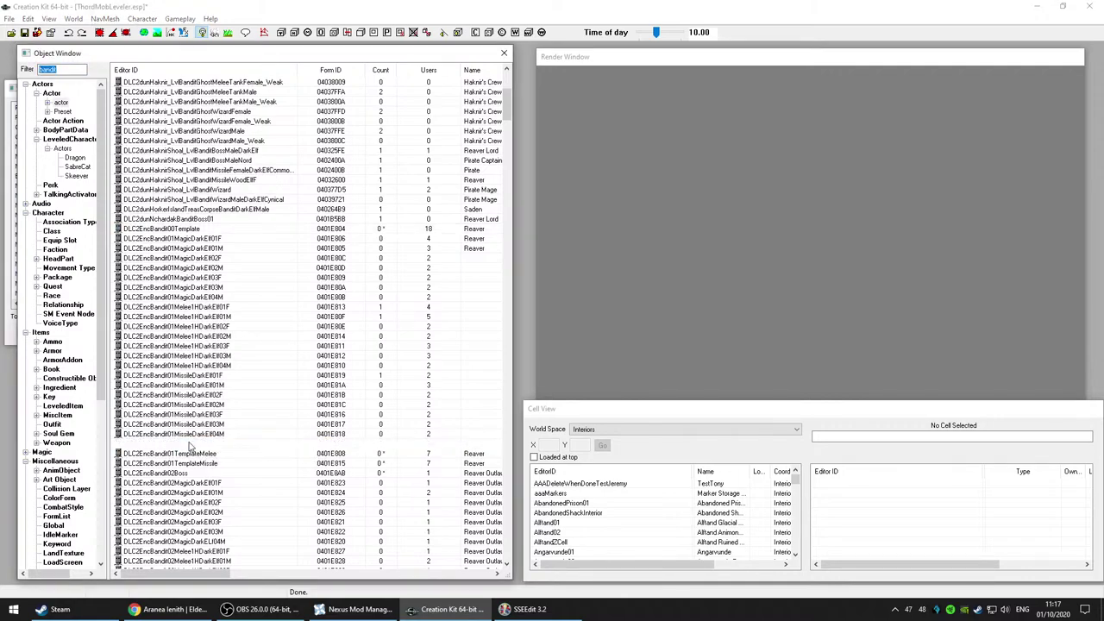
{"action": "key", "text": "Delete"}
{"action": "left_click", "coordinate": [554, 386]}
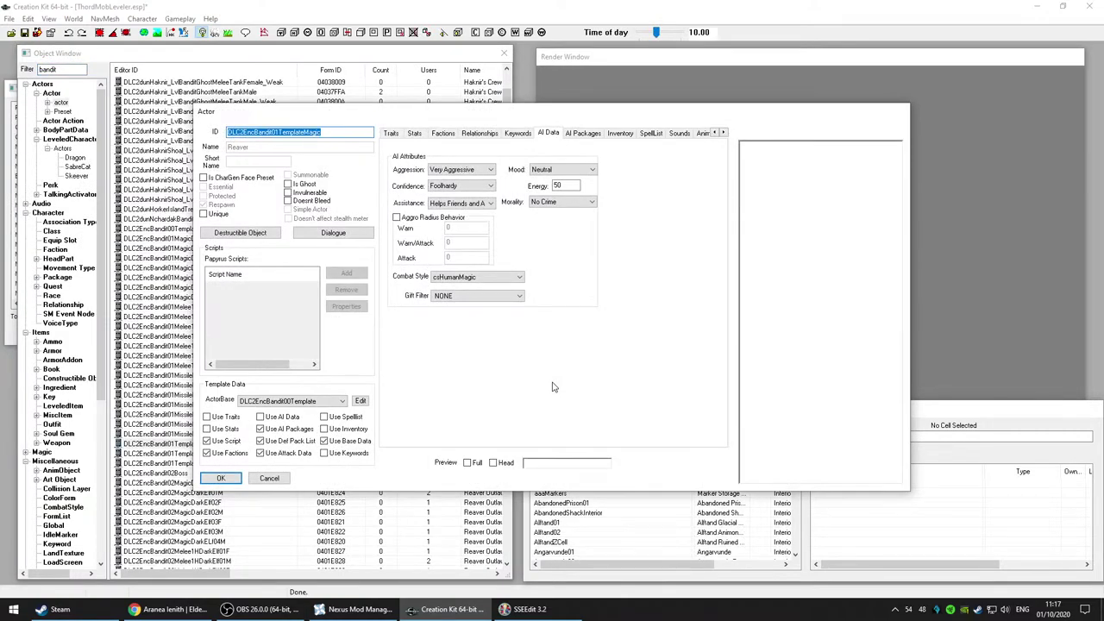
{"action": "left_click", "coordinate": [268, 479]}
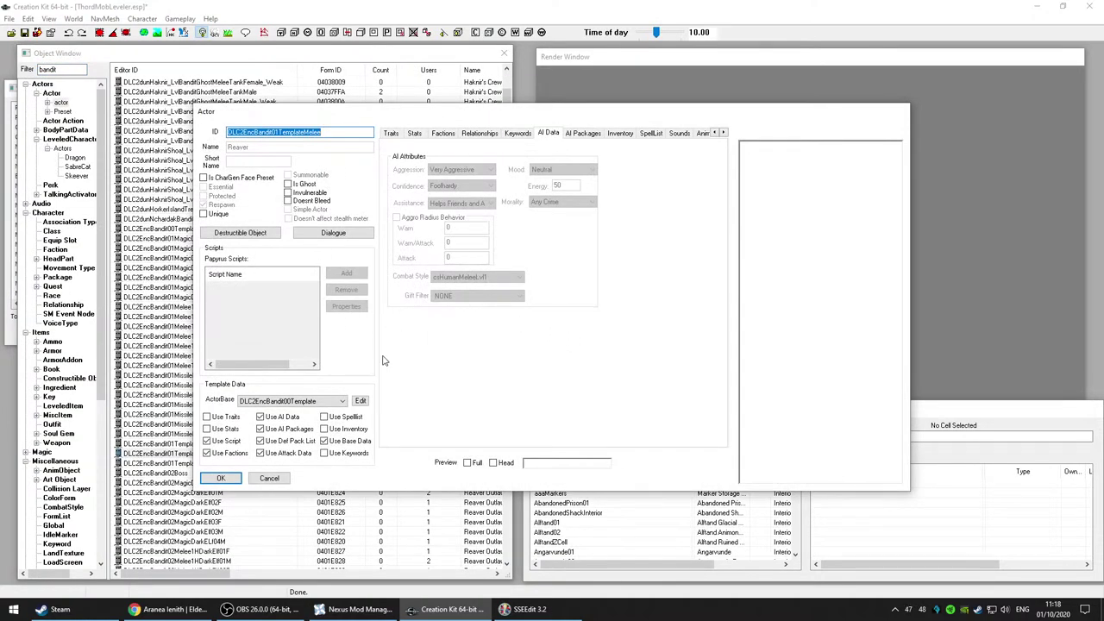
{"action": "left_click", "coordinate": [269, 479]}
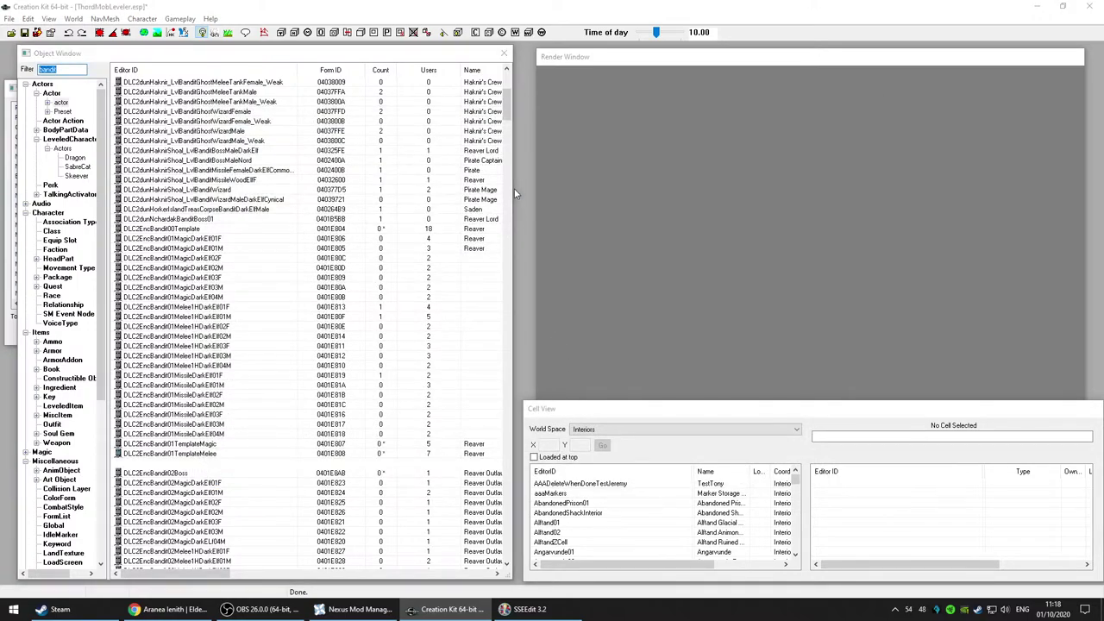
Step: Review the AI attributes, inventory and outfit objects of DLC2EncBandit01TemplateMissile, and close the actor without changes
{"action": "key", "text": "Return"}
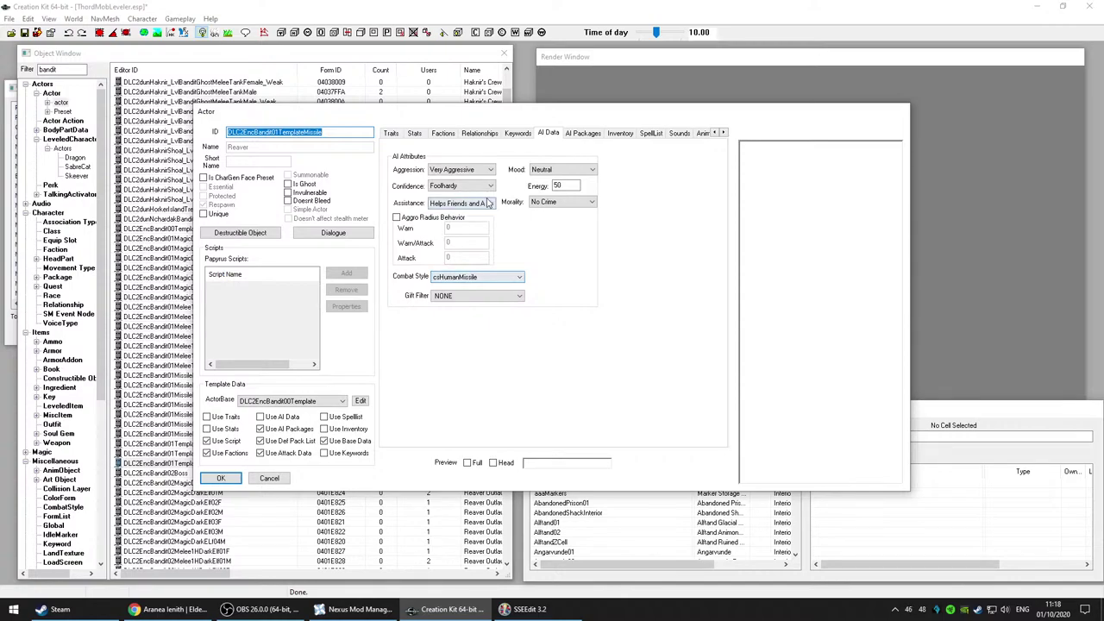
{"action": "left_click", "coordinate": [619, 134]}
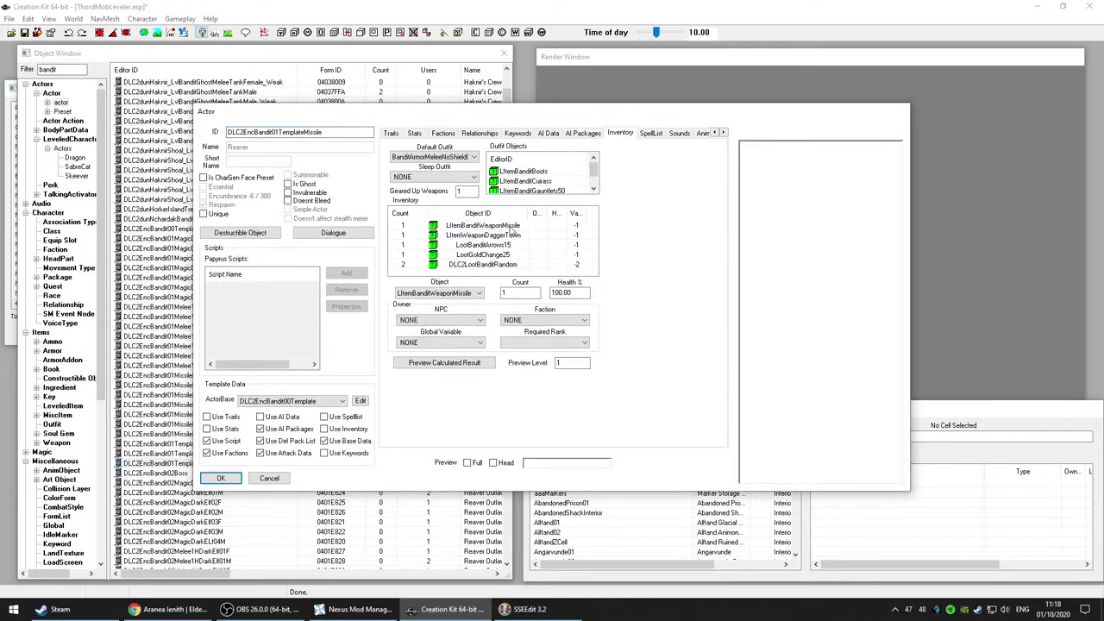
{"action": "left_click", "coordinate": [595, 189]}
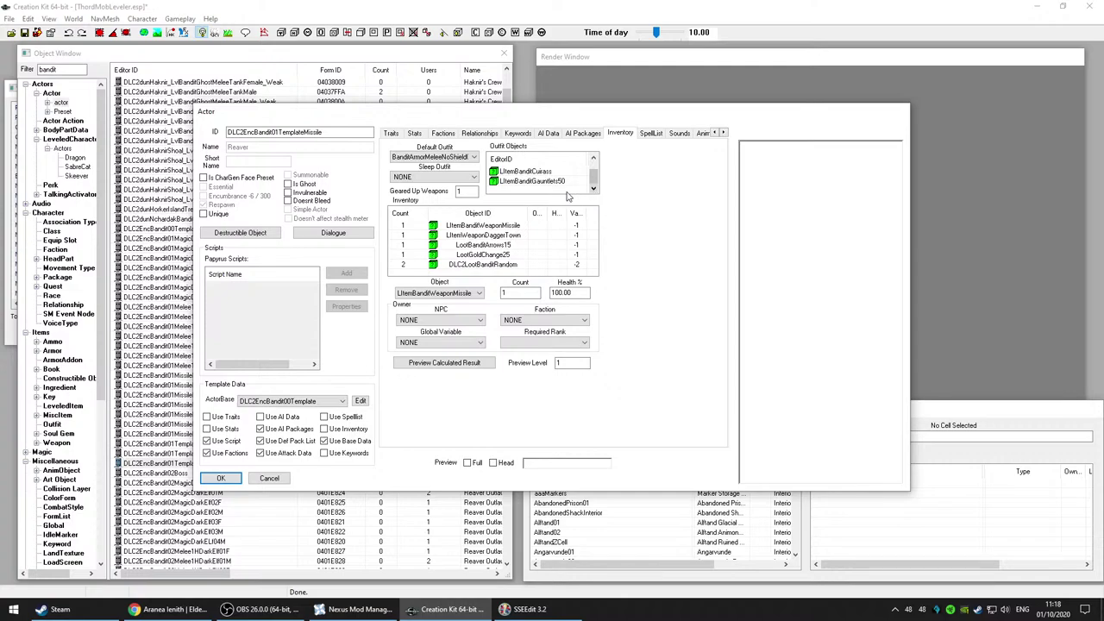
{"action": "left_click", "coordinate": [521, 182]}
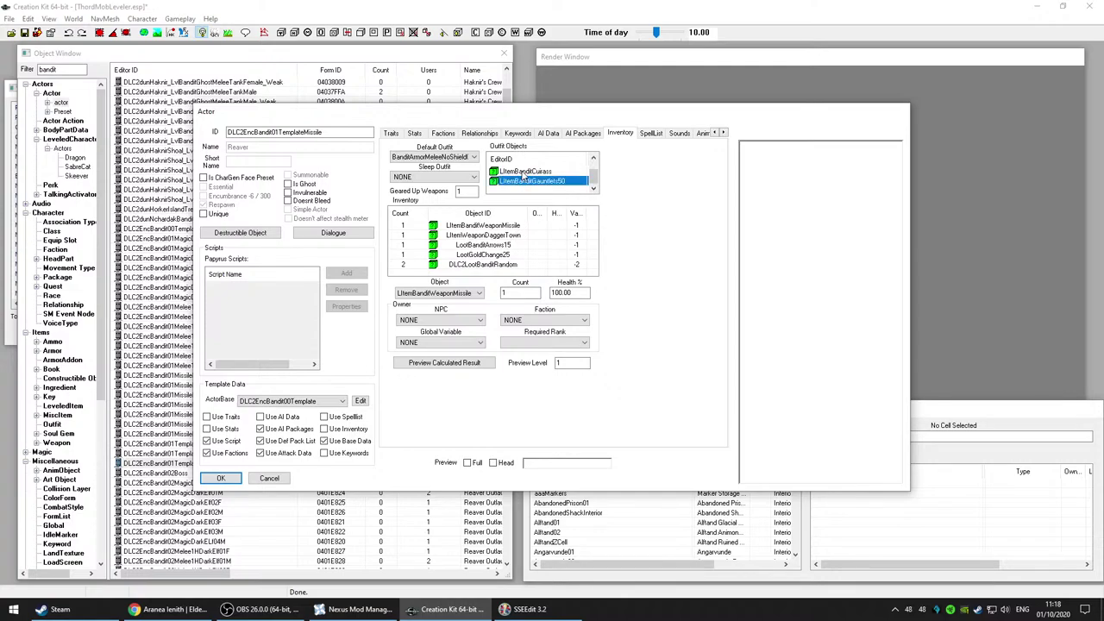
{"action": "left_click", "coordinate": [524, 172]}
{"action": "scroll", "coordinate": [535, 177], "scroll_direction": "up", "scroll_amount": 1}
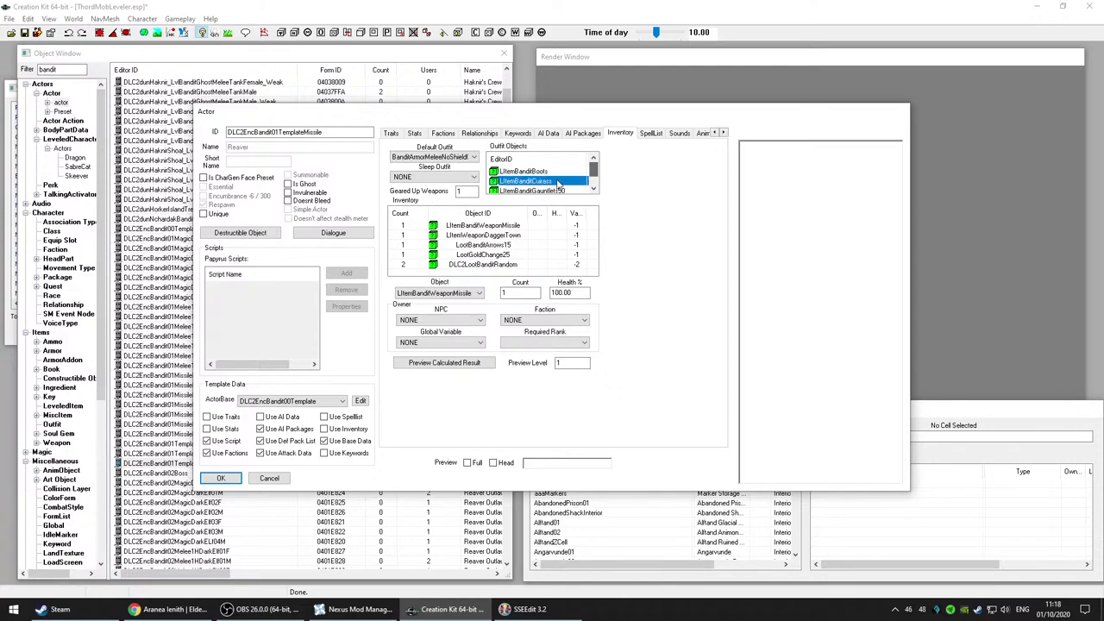
{"action": "left_click", "coordinate": [539, 171]}
{"action": "left_click", "coordinate": [273, 480]}
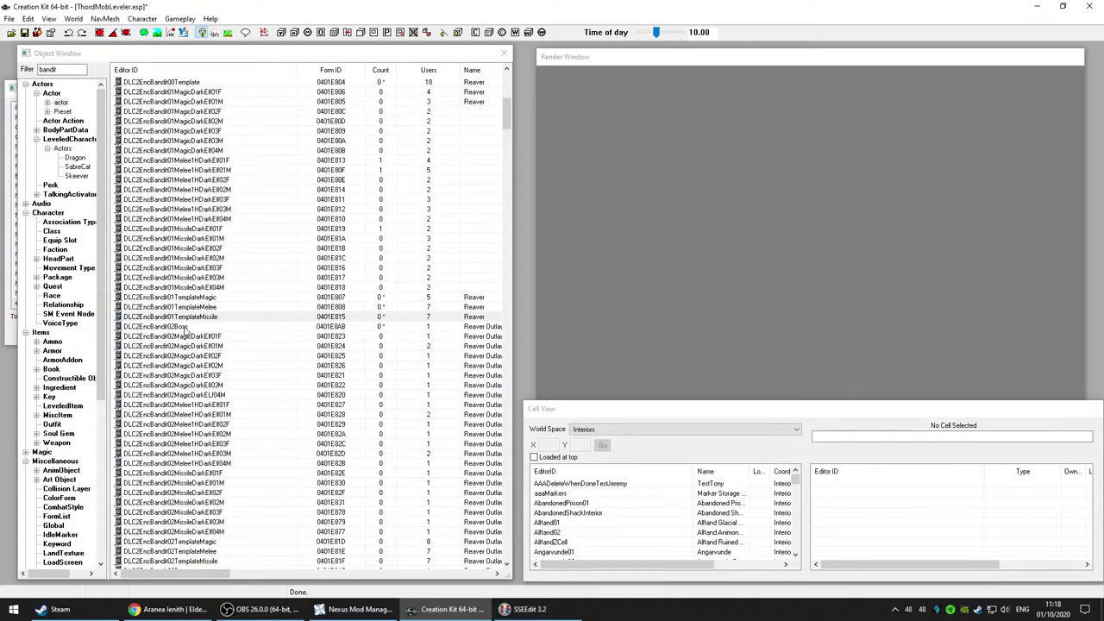
Step: Review the inventory entries and AI attributes of DLC2EncBandit02Boss, accept the record, and minimise the Warnings window
{"action": "left_click", "coordinate": [681, 299]}
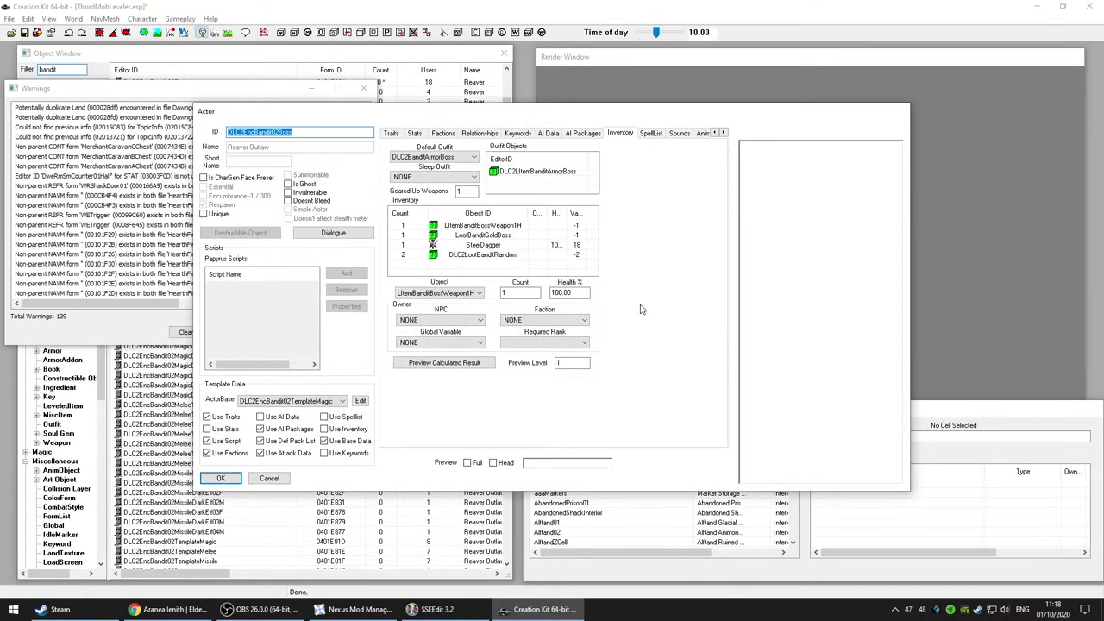
{"action": "left_click", "coordinate": [492, 227]}
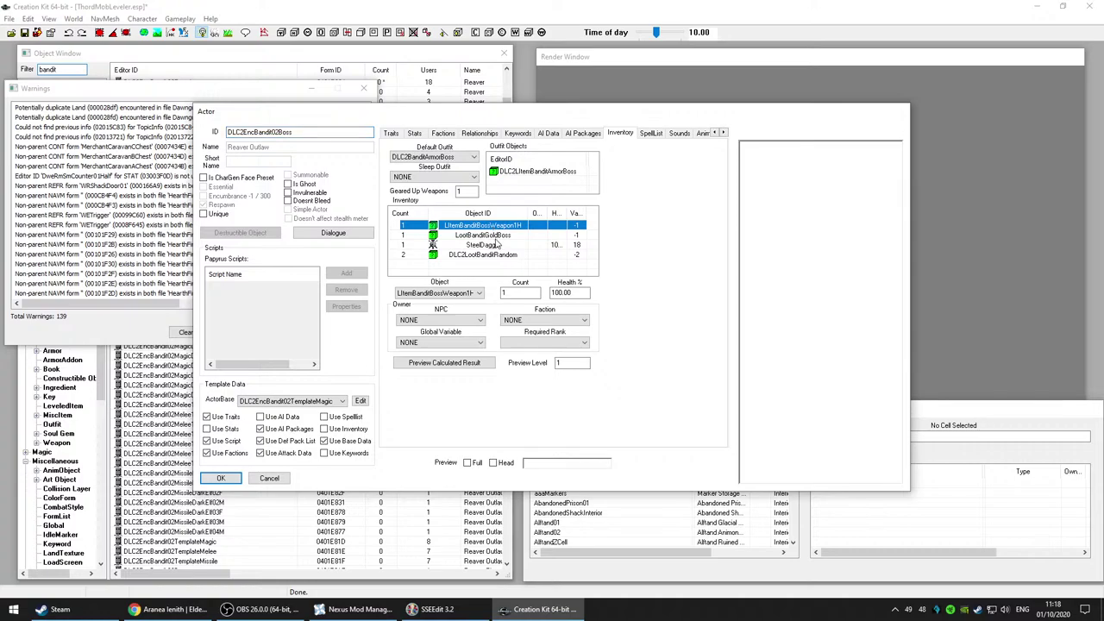
{"action": "left_click", "coordinate": [498, 237]}
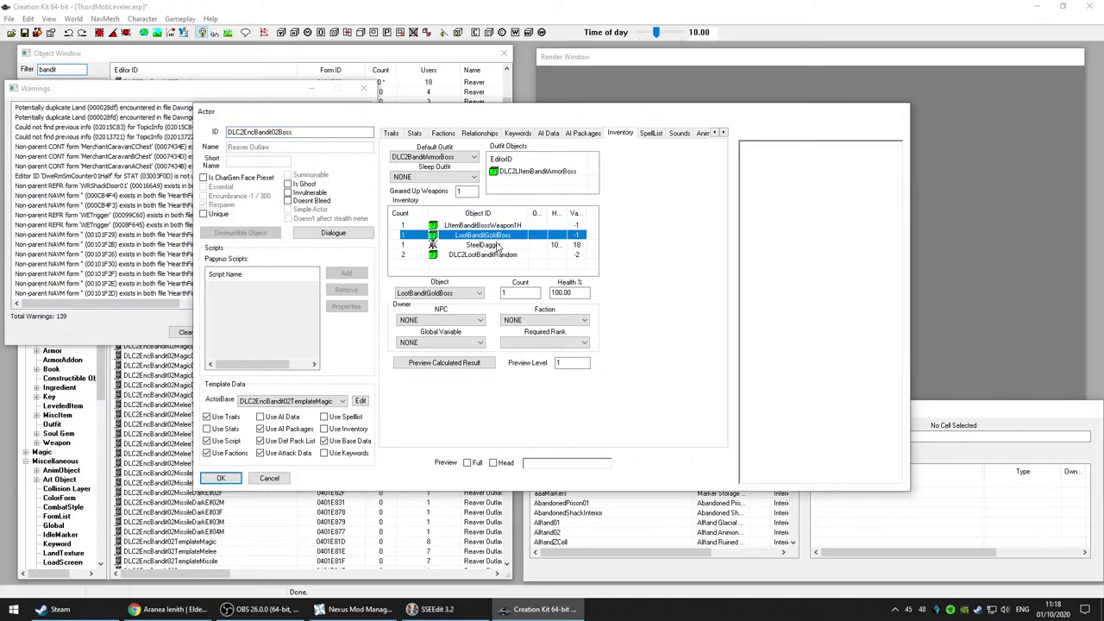
{"action": "left_click", "coordinate": [498, 246]}
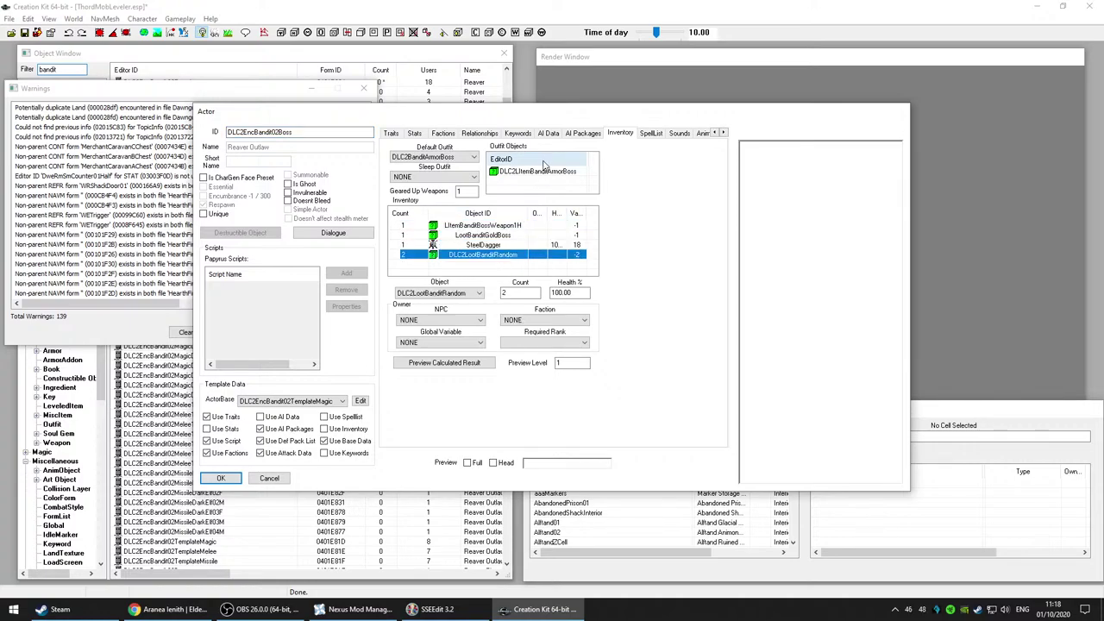
{"action": "left_click", "coordinate": [550, 134]}
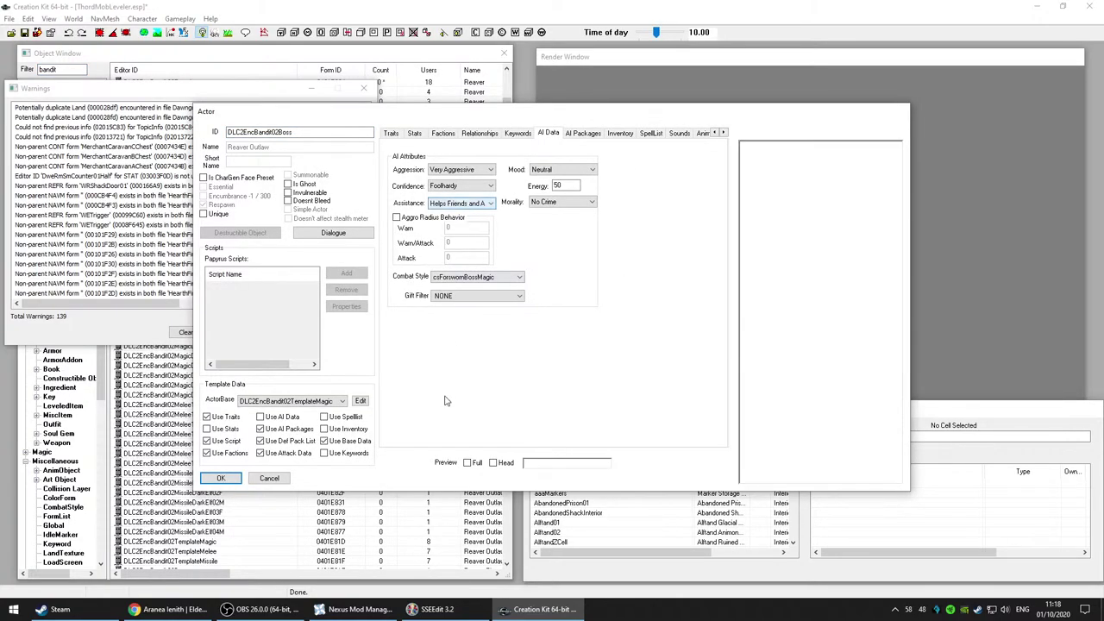
{"action": "left_click", "coordinate": [222, 479]}
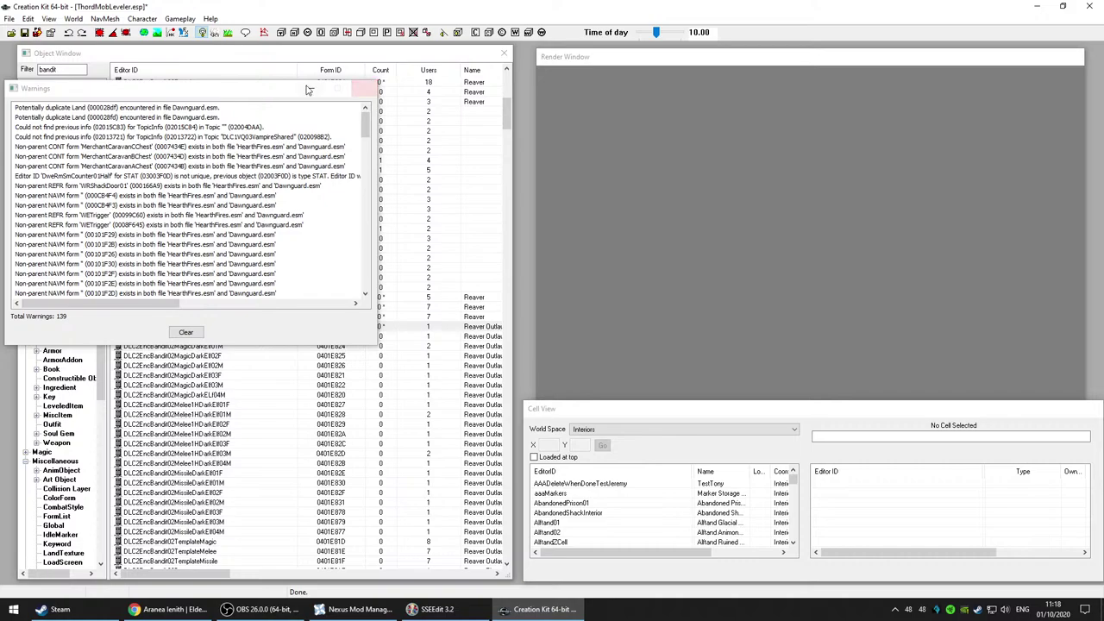
{"action": "left_click", "coordinate": [311, 88]}
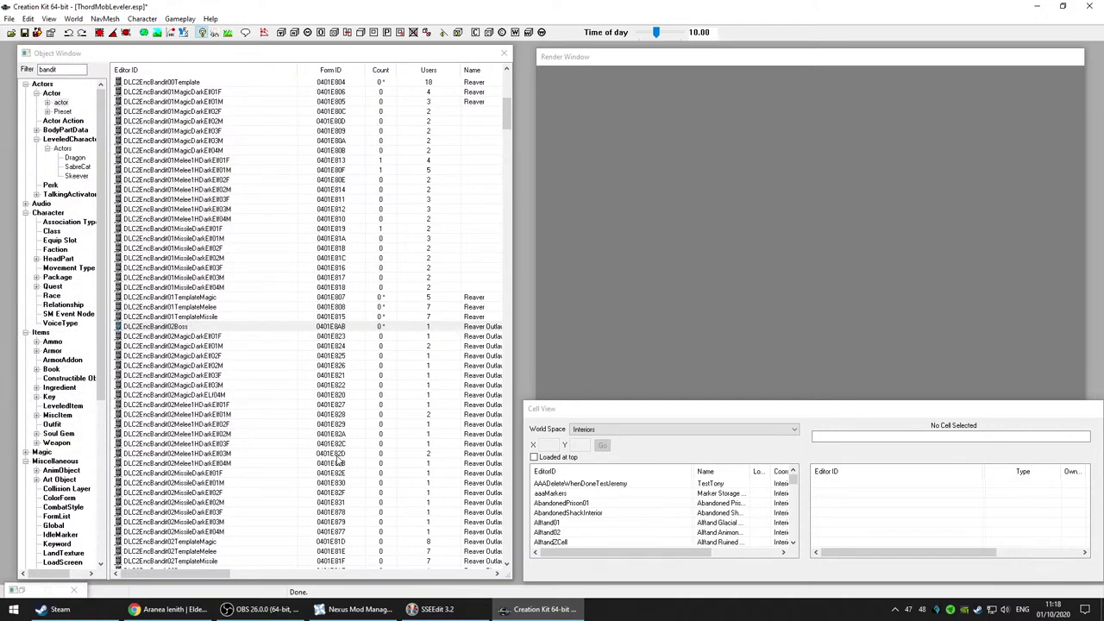
Step: Inspect the AI attributes of the DLC2EncBandit03TemplateMagic actor, and close the record without changes
{"action": "scroll", "coordinate": [337, 455], "scroll_direction": "down", "scroll_amount": 6}
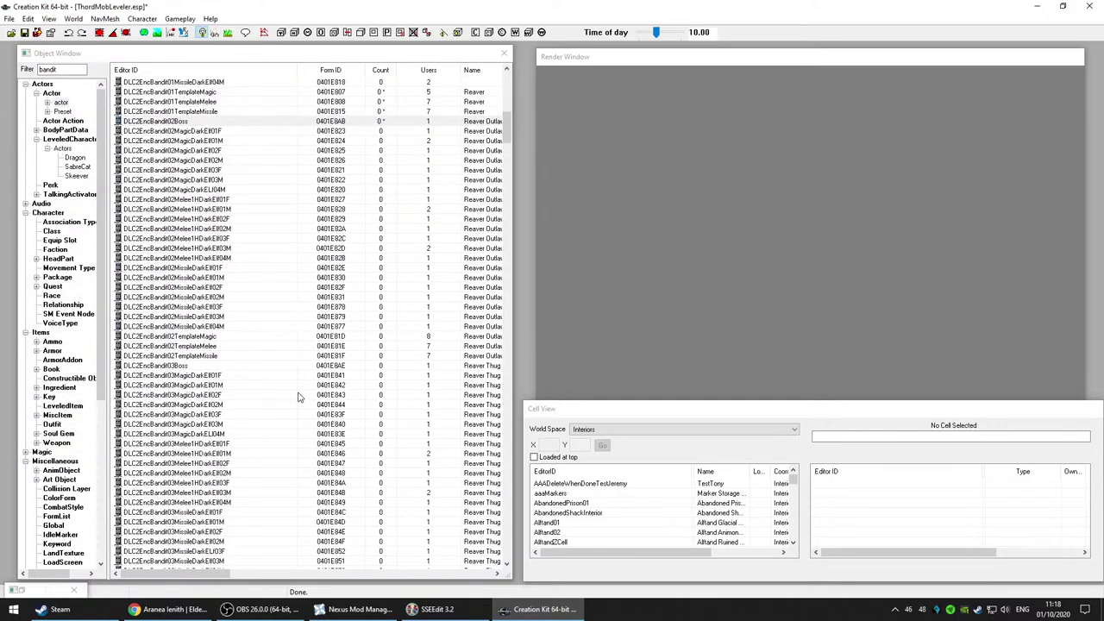
{"action": "scroll", "coordinate": [299, 397], "scroll_direction": "down", "scroll_amount": 6}
{"action": "left_click", "coordinate": [242, 434]}
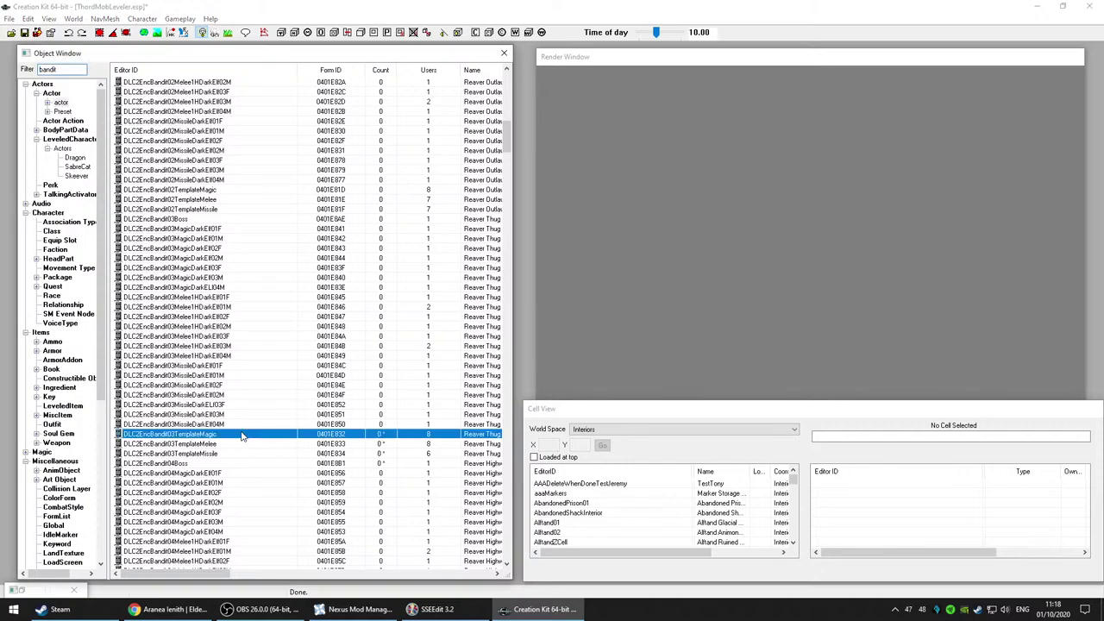
{"action": "left_click_drag", "start_coordinate": [242, 434], "coordinate": [547, 360]}
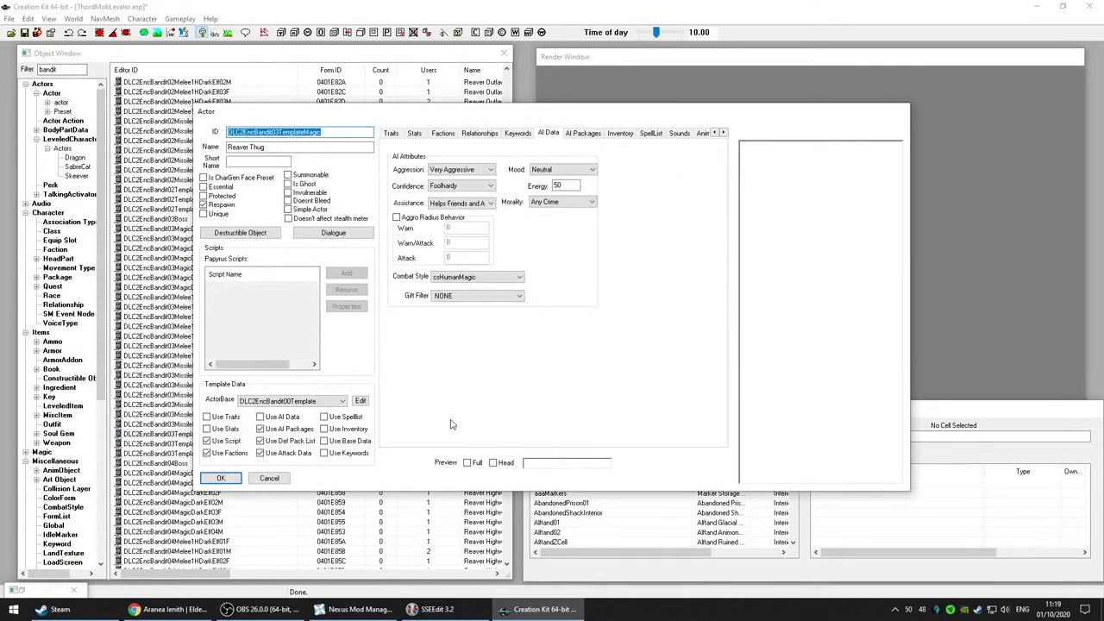
{"action": "left_click", "coordinate": [270, 479]}
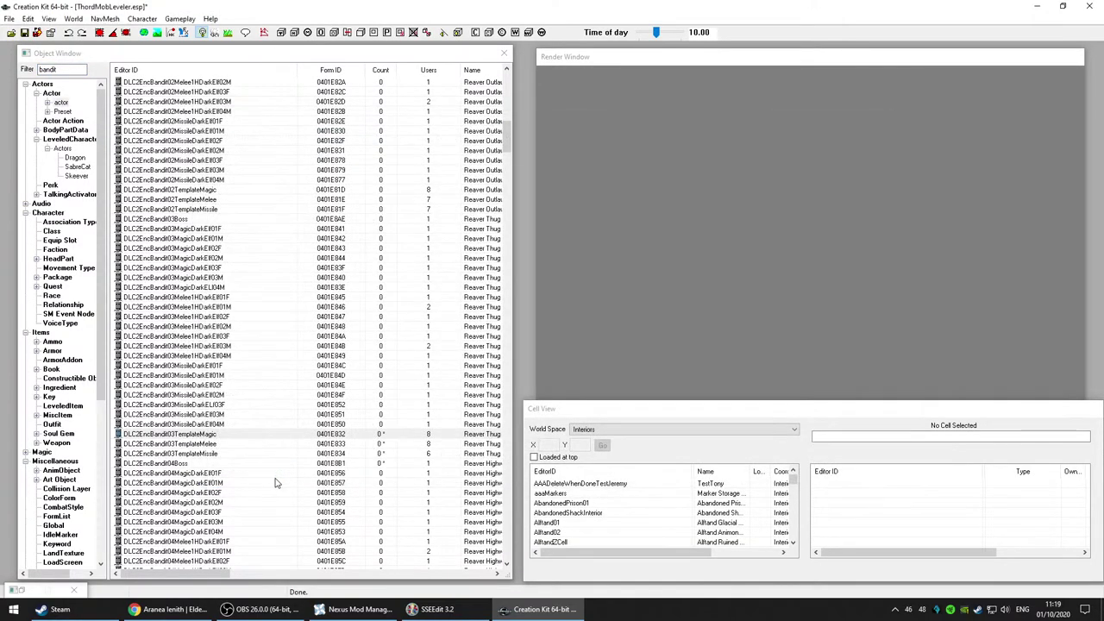
Step: Review the AI attributes of DLC2EncBandit03TemplateMelee, DLC2EncBandit03TemplateMissile and DLC2EncBandit04Boss, closing each actor without changes
{"action": "left_click", "coordinate": [278, 448]}
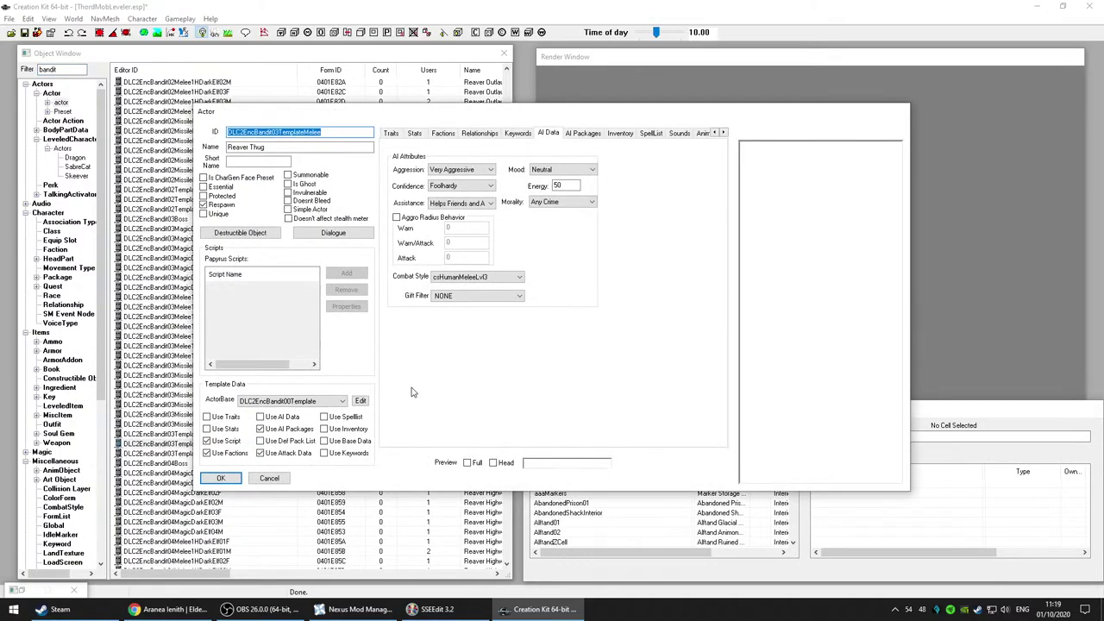
{"action": "left_click", "coordinate": [283, 481]}
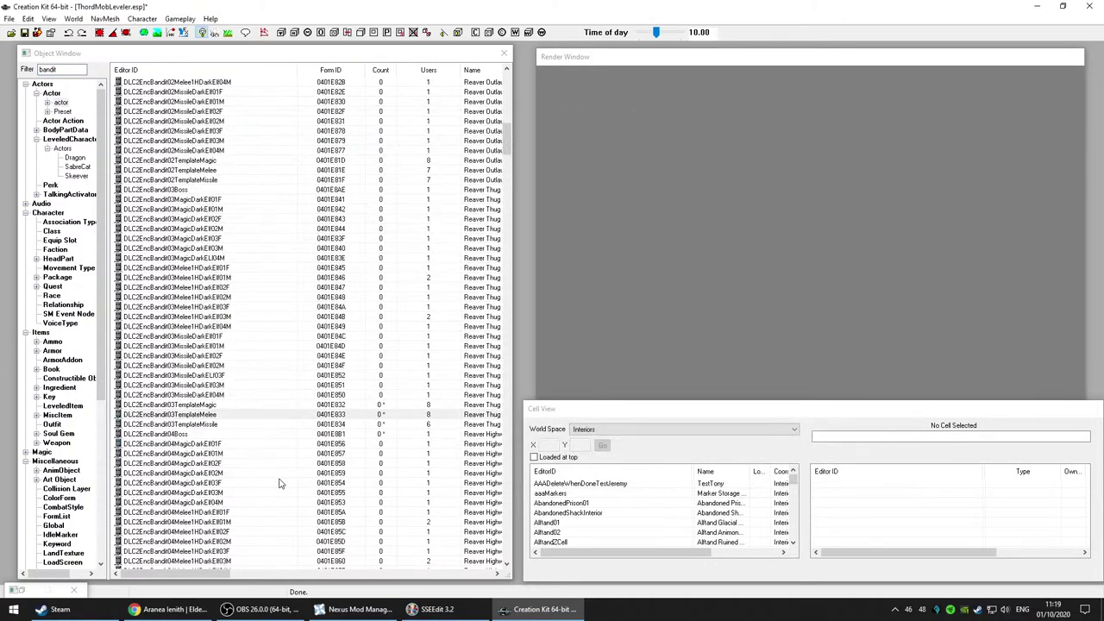
{"action": "left_click", "coordinate": [211, 341]}
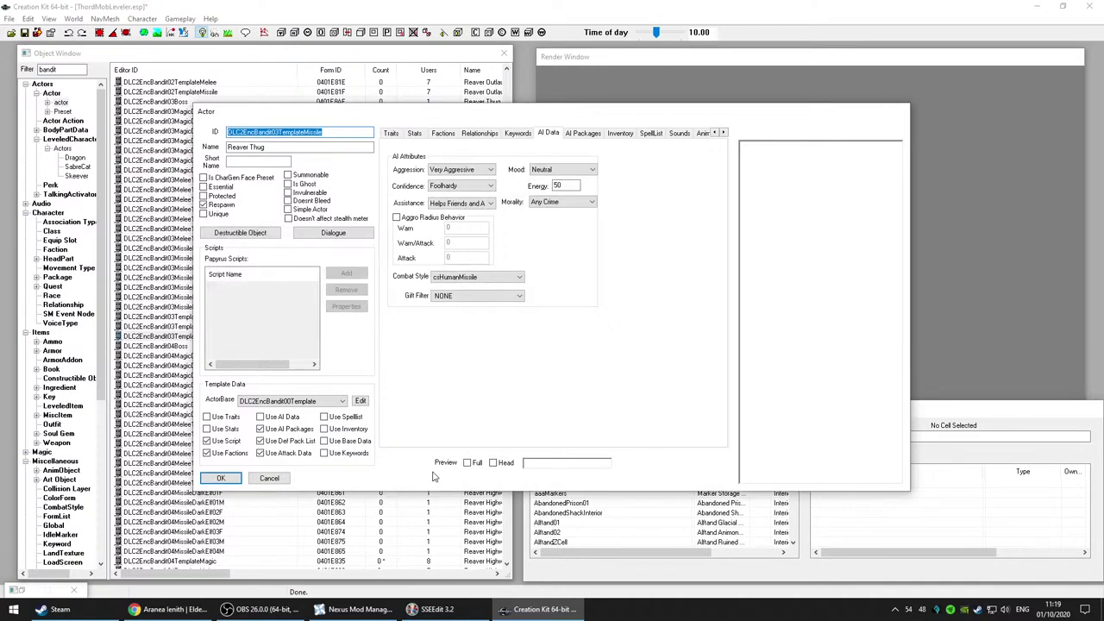
{"action": "left_click", "coordinate": [269, 478]}
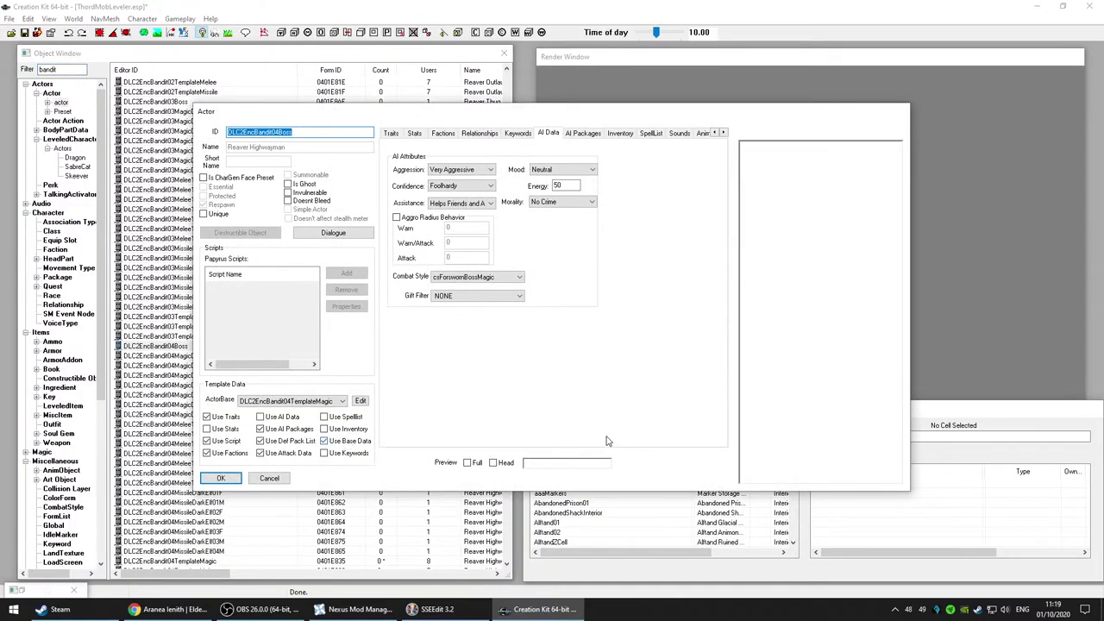
{"action": "left_click", "coordinate": [271, 478]}
Step: Check the AI attributes of DLC2EncBandit04TemplateMagic and DLC2EncBandit04MissileDarkElf04M, closing both actors without changes
{"action": "scroll", "coordinate": [284, 461], "scroll_direction": "down", "scroll_amount": 3}
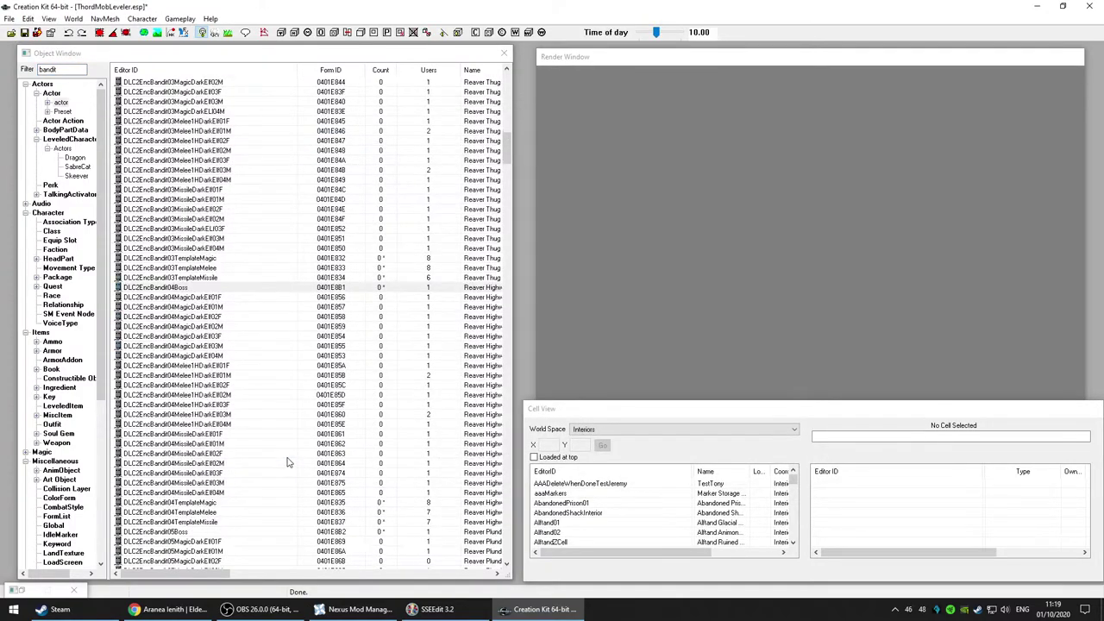
{"action": "scroll", "coordinate": [276, 414], "scroll_direction": "down", "scroll_amount": 4}
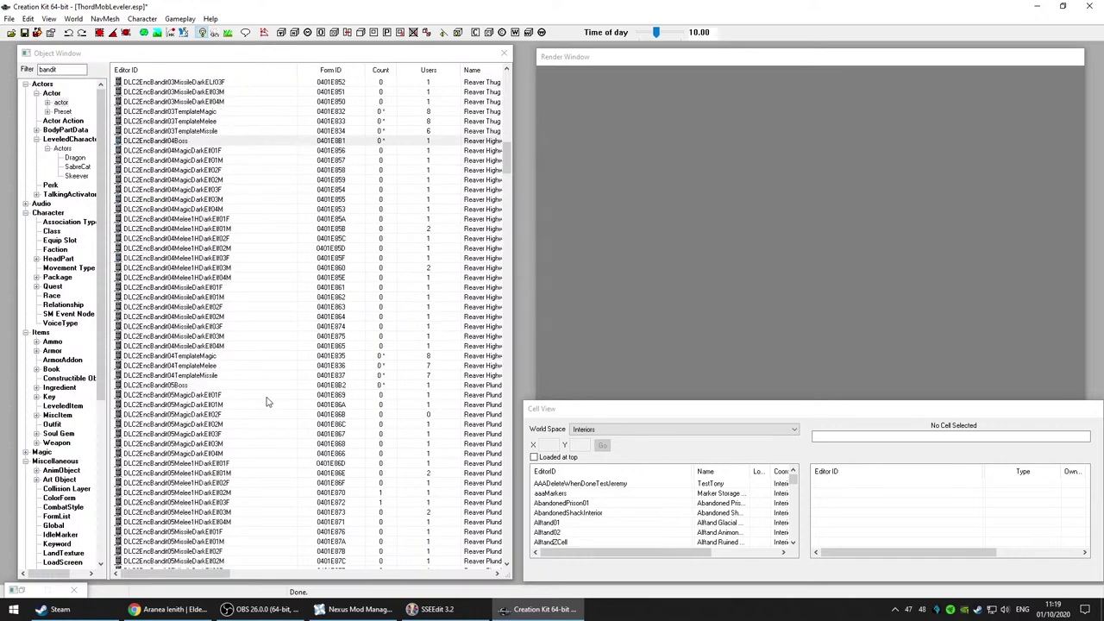
{"action": "left_click", "coordinate": [377, 357]}
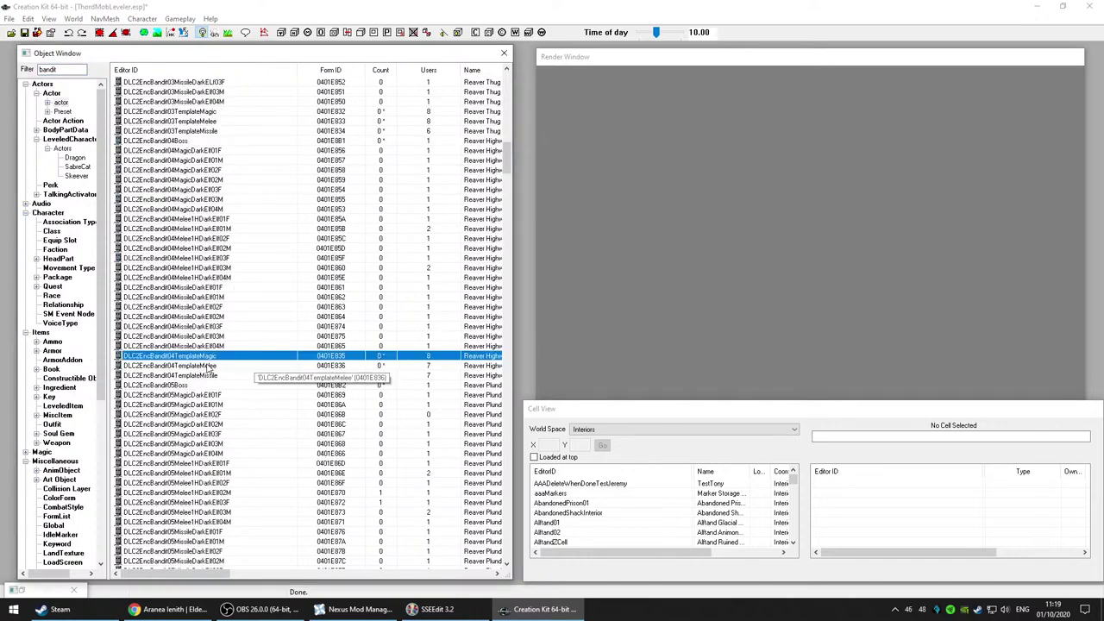
{"action": "key", "text": "Delete"}
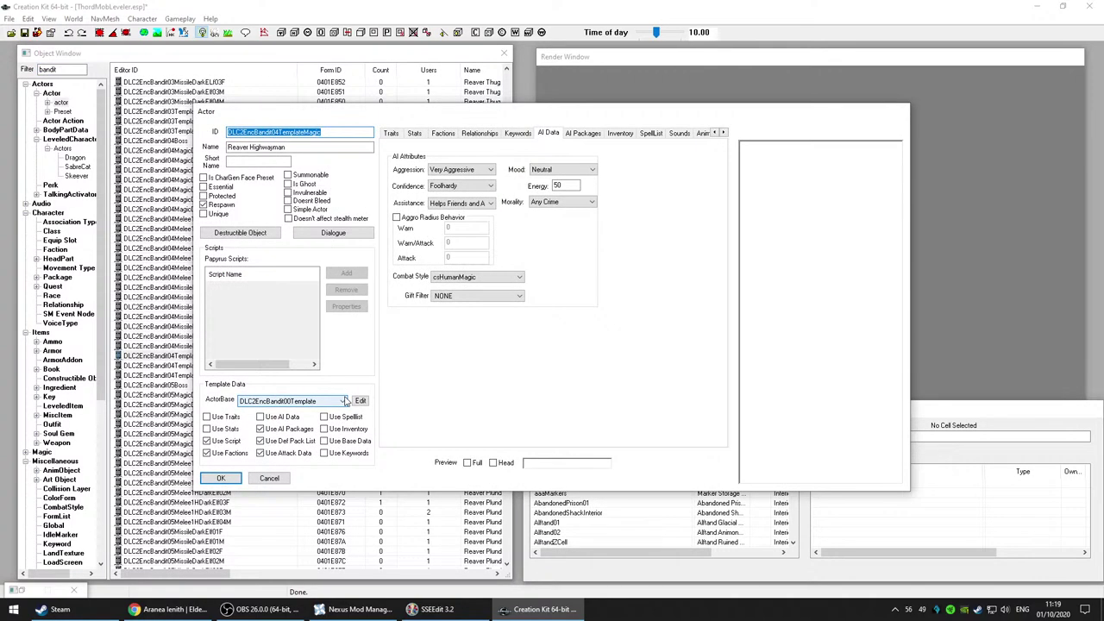
{"action": "left_click", "coordinate": [269, 478]}
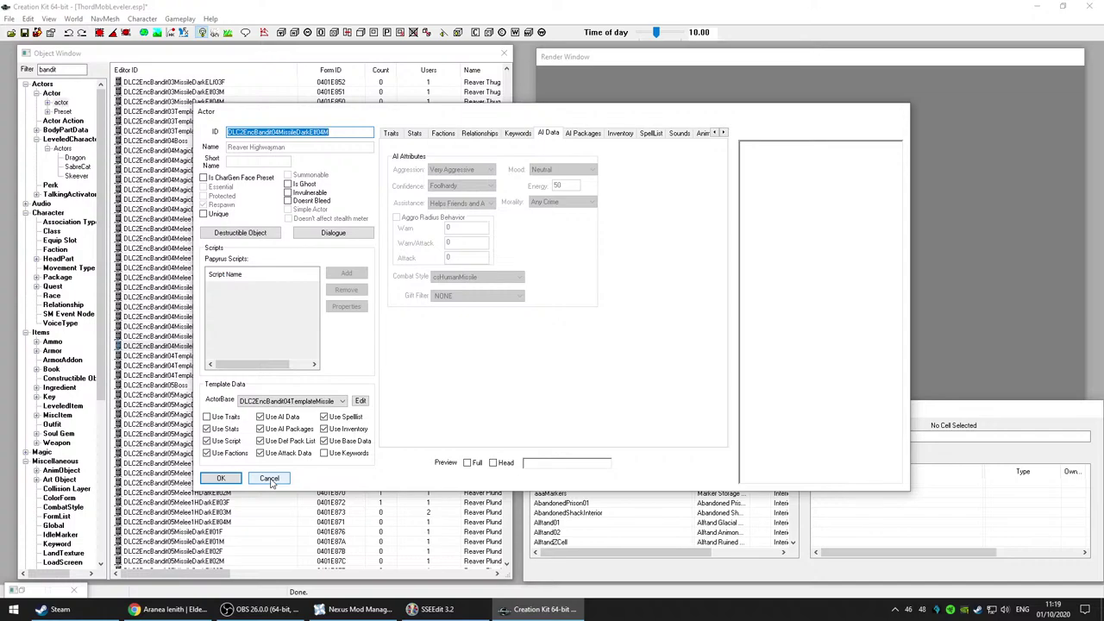
{"action": "left_click", "coordinate": [270, 480]}
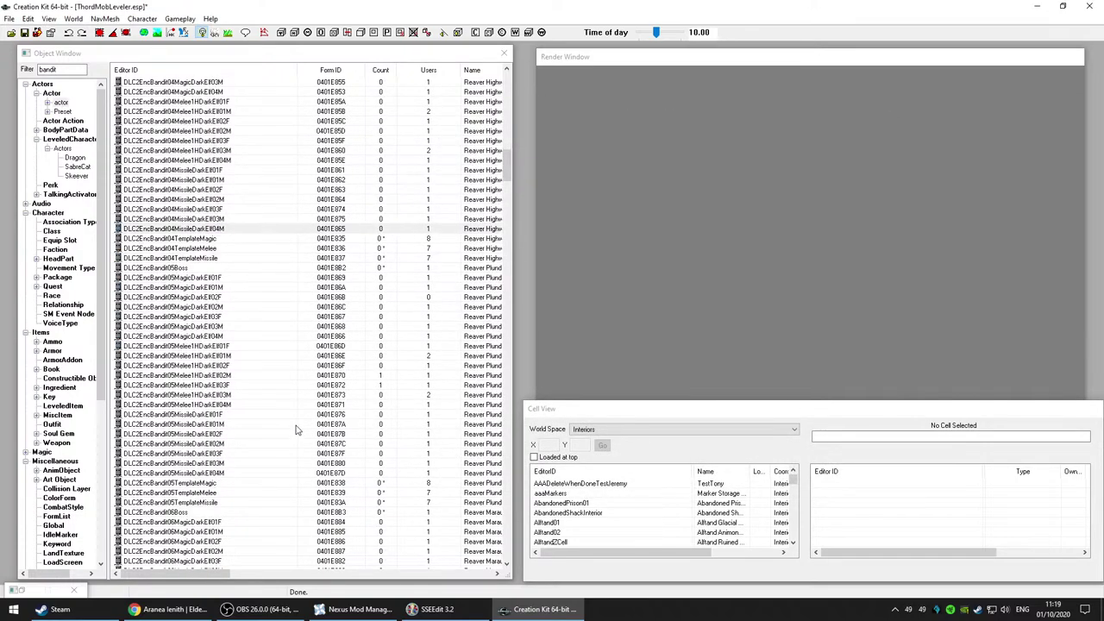
Step: Review the AI attributes of DLC2EncBandit04TemplateMelee, DLC2EncBandit04TemplateMissile and DLC2EncBandit05Boss, closing each actor without changes
{"action": "left_click", "coordinate": [213, 252]}
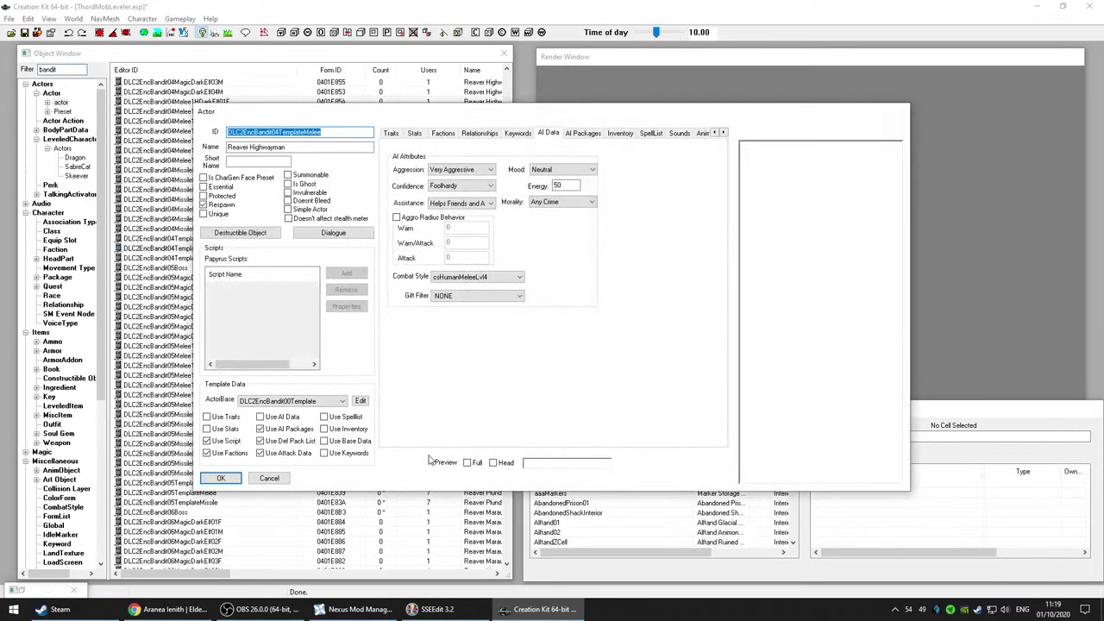
{"action": "left_click", "coordinate": [557, 136]}
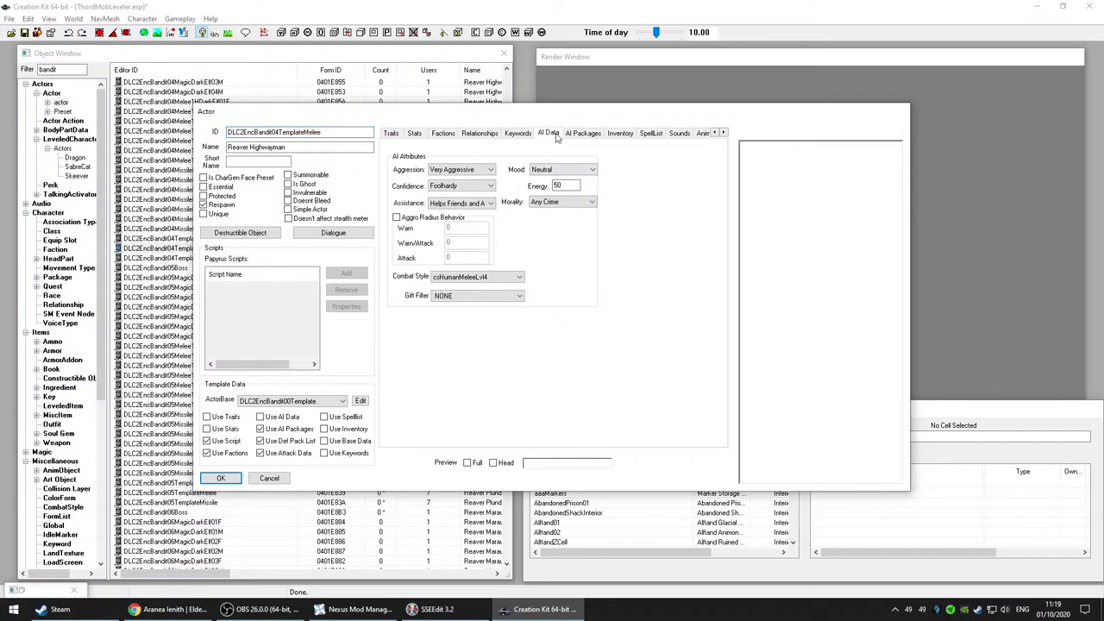
{"action": "left_click", "coordinate": [271, 479]}
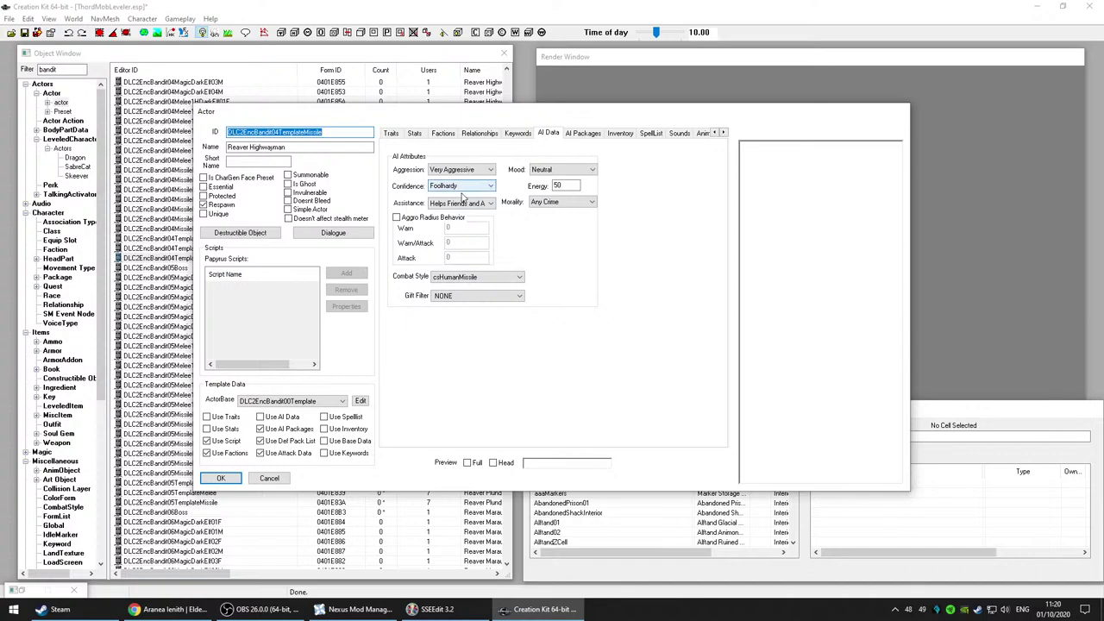
{"action": "left_click", "coordinate": [283, 480]}
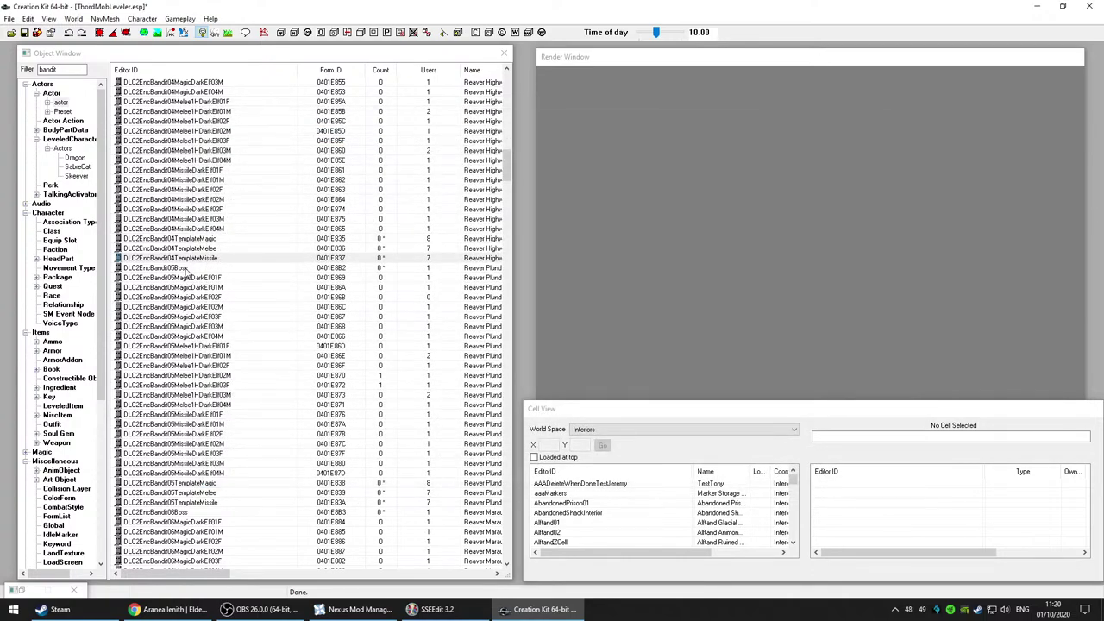
{"action": "left_click", "coordinate": [185, 269]}
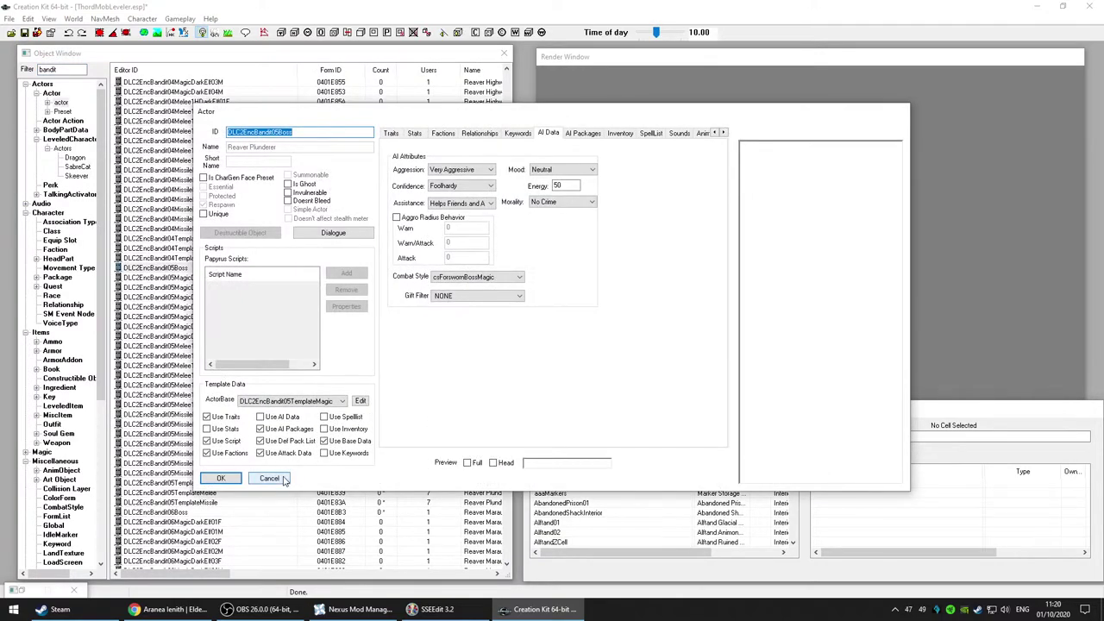
{"action": "left_click", "coordinate": [283, 479]}
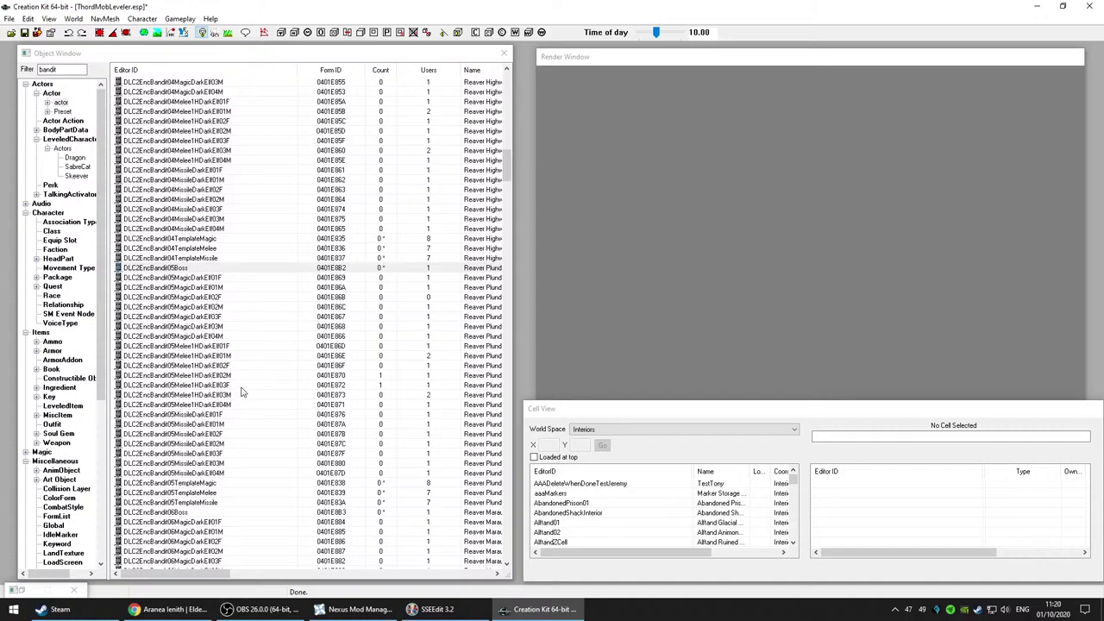
Step: Set the Confidence of the DLC2EncBandit05TemplateMagic actor to Foolhardy in its AI attributes, and accept the record
{"action": "scroll", "coordinate": [259, 423], "scroll_direction": "down", "scroll_amount": 5}
{"action": "left_click", "coordinate": [378, 338]}
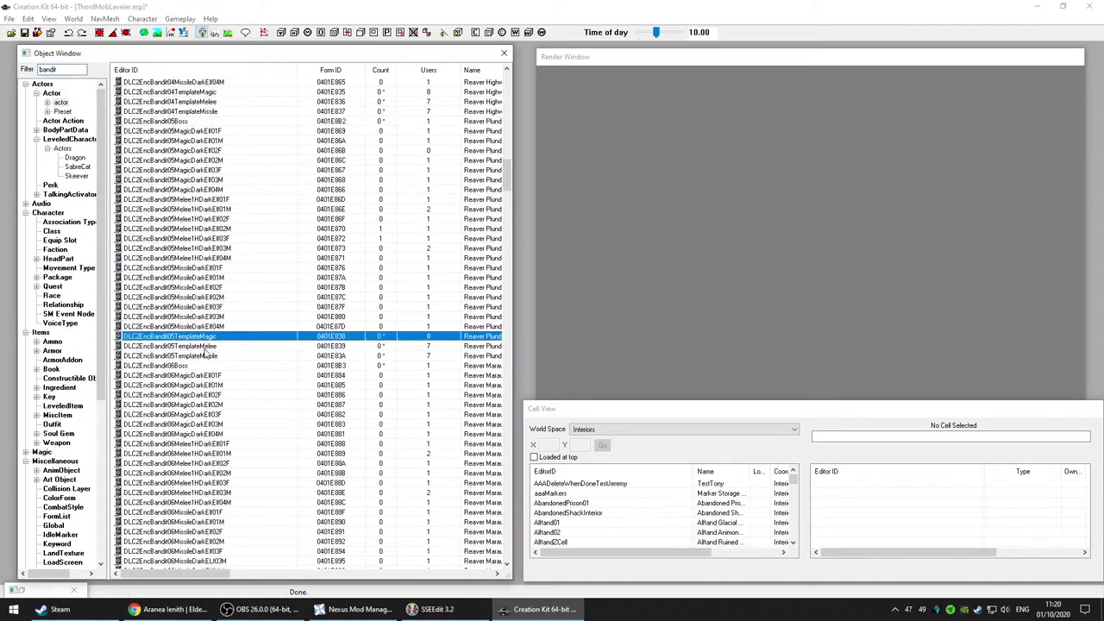
{"action": "key", "text": "Delete"}
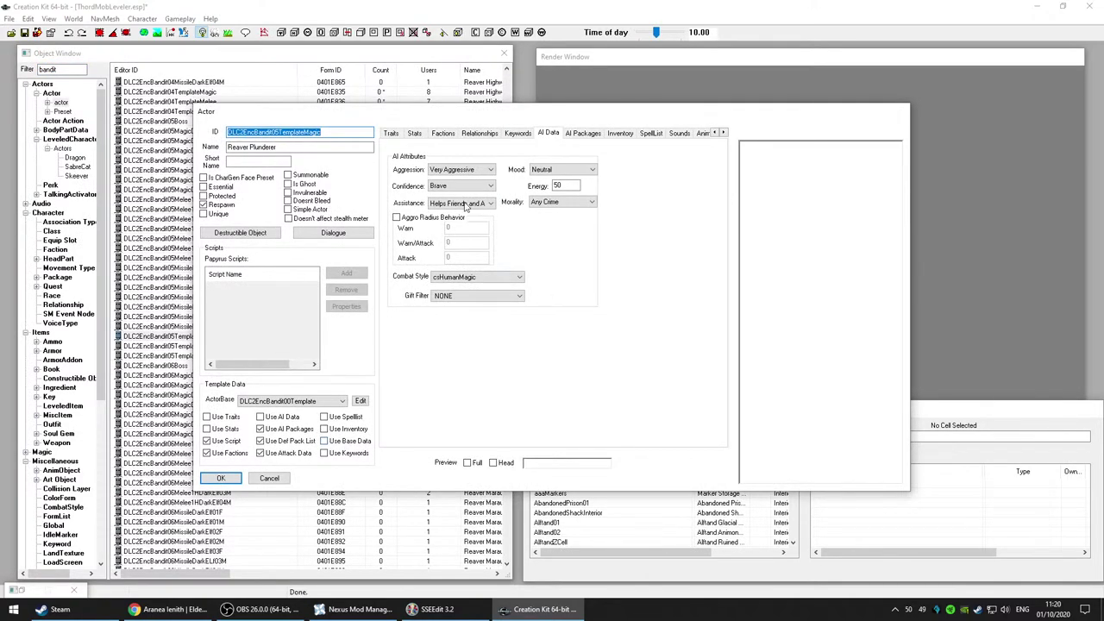
{"action": "left_click", "coordinate": [442, 187]}
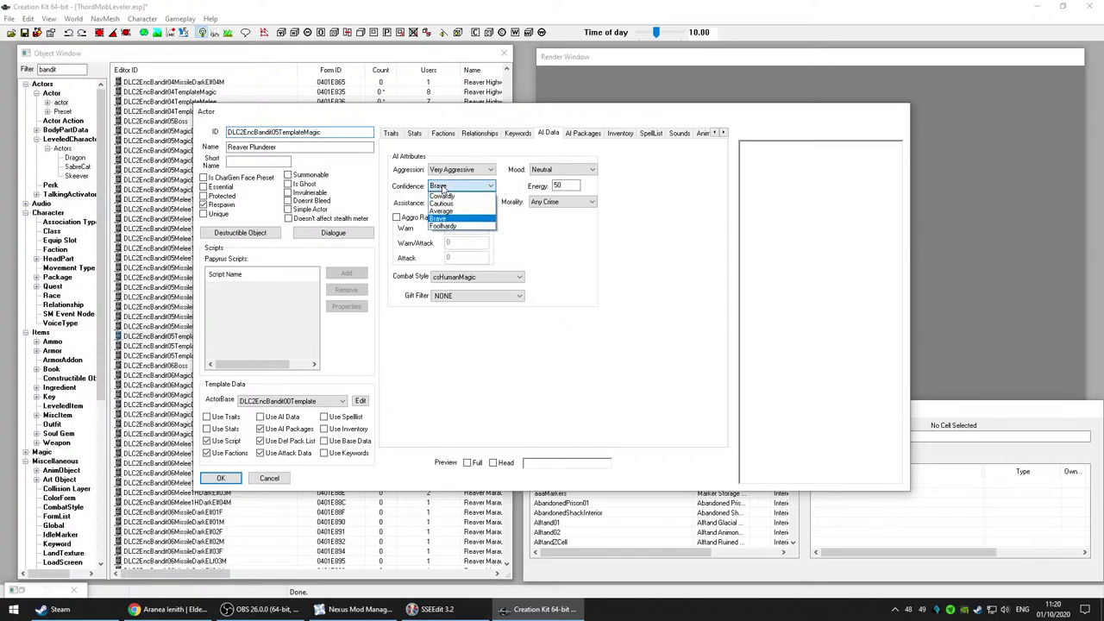
{"action": "left_click", "coordinate": [442, 226]}
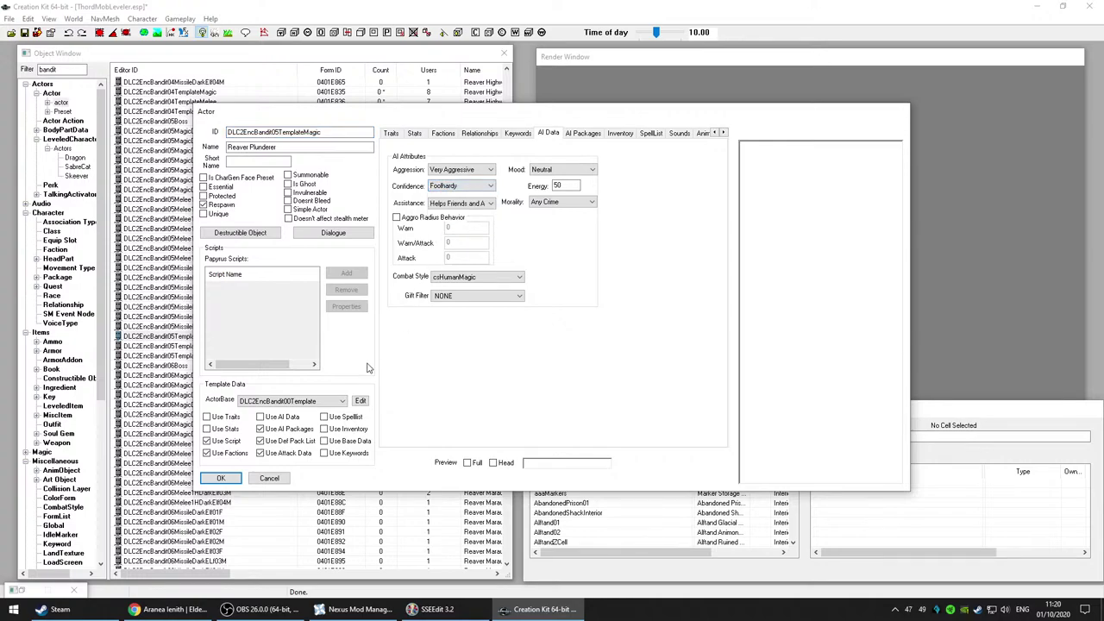
{"action": "left_click", "coordinate": [221, 480]}
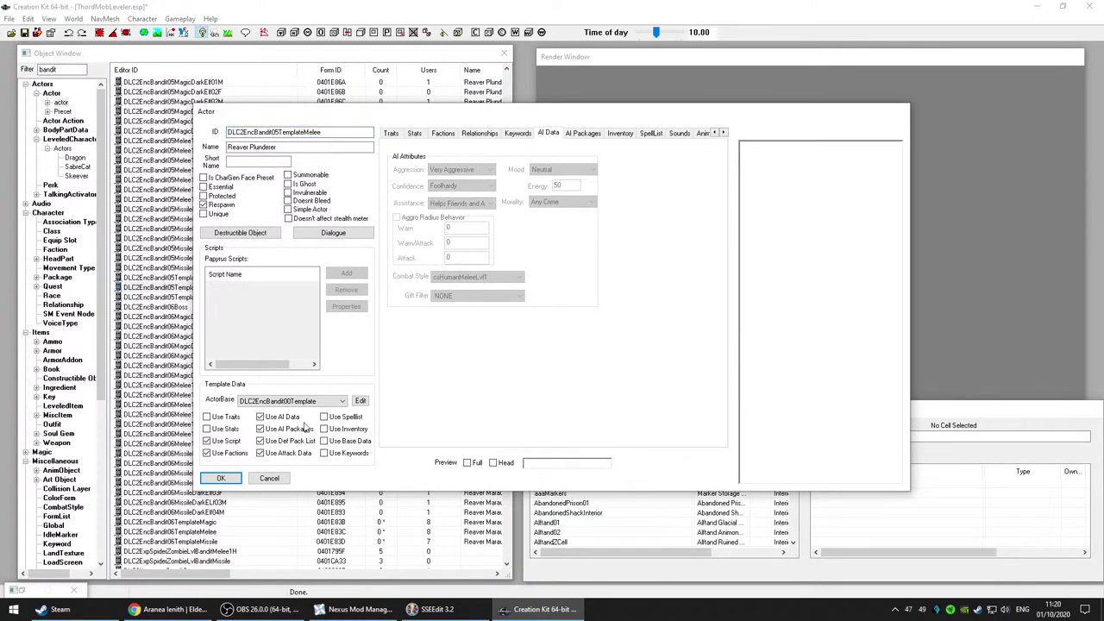
Step: Close DLC2EncBandit05TemplateMelee without changes, and set the Confidence of DLC2EncBandit05TemplateMissile to Foolhardy, accepting that record
{"action": "left_click", "coordinate": [270, 479]}
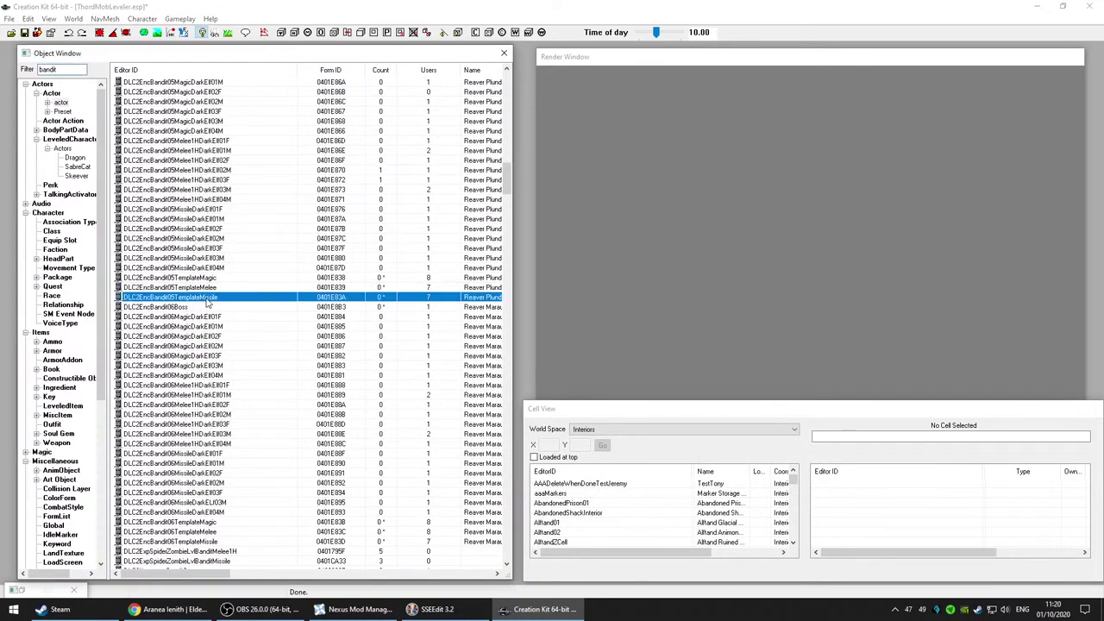
{"action": "left_click", "coordinate": [686, 295]}
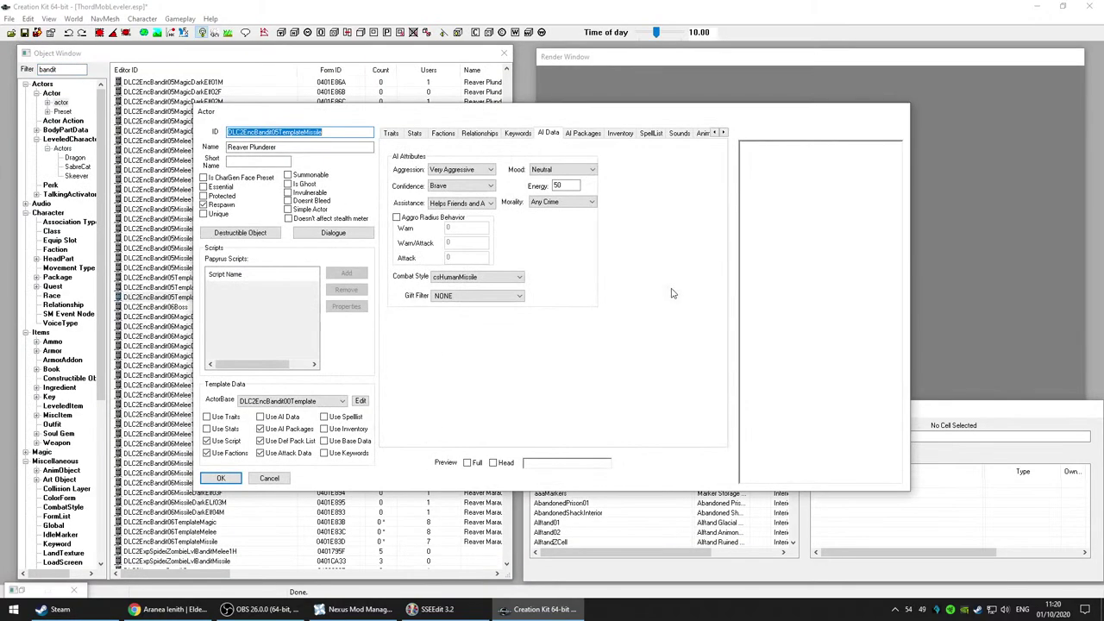
{"action": "left_click", "coordinate": [474, 186]}
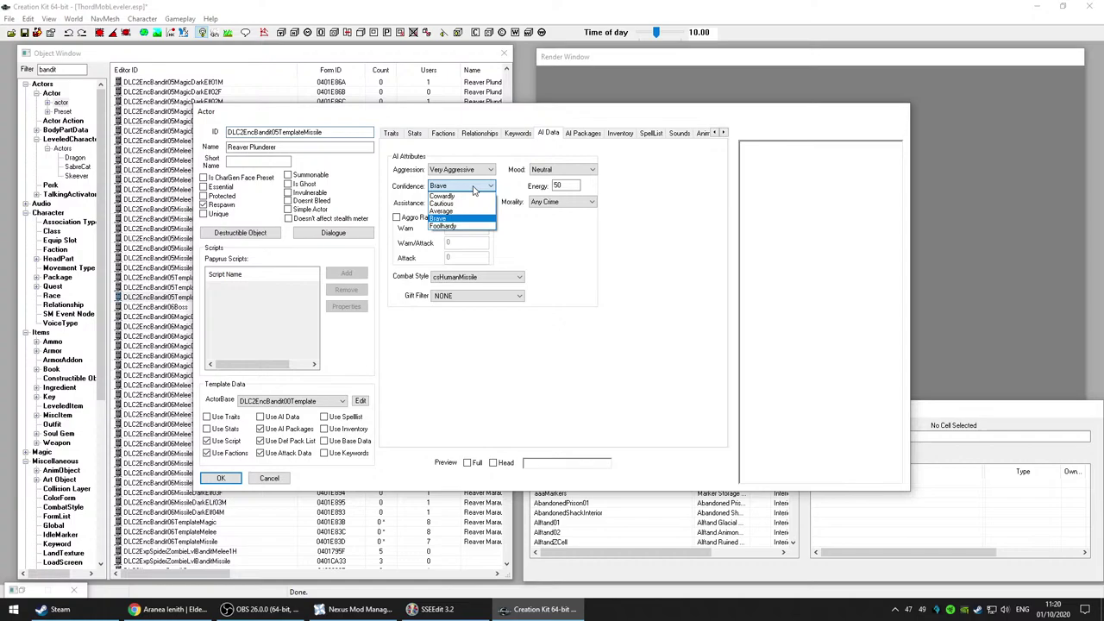
{"action": "left_click", "coordinate": [458, 228]}
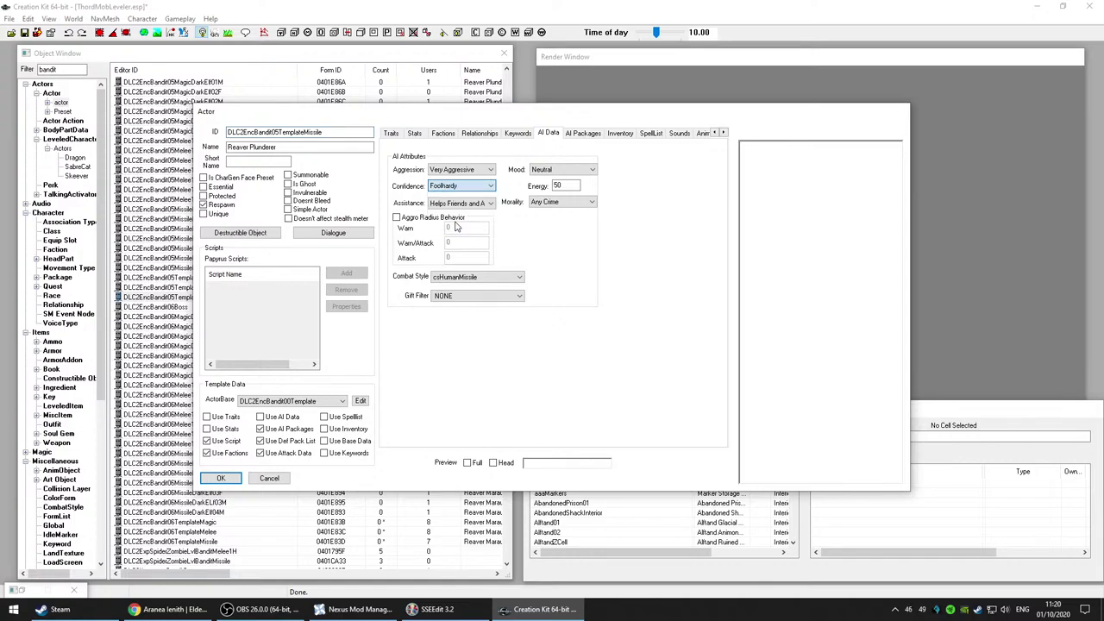
{"action": "left_click", "coordinate": [221, 478]}
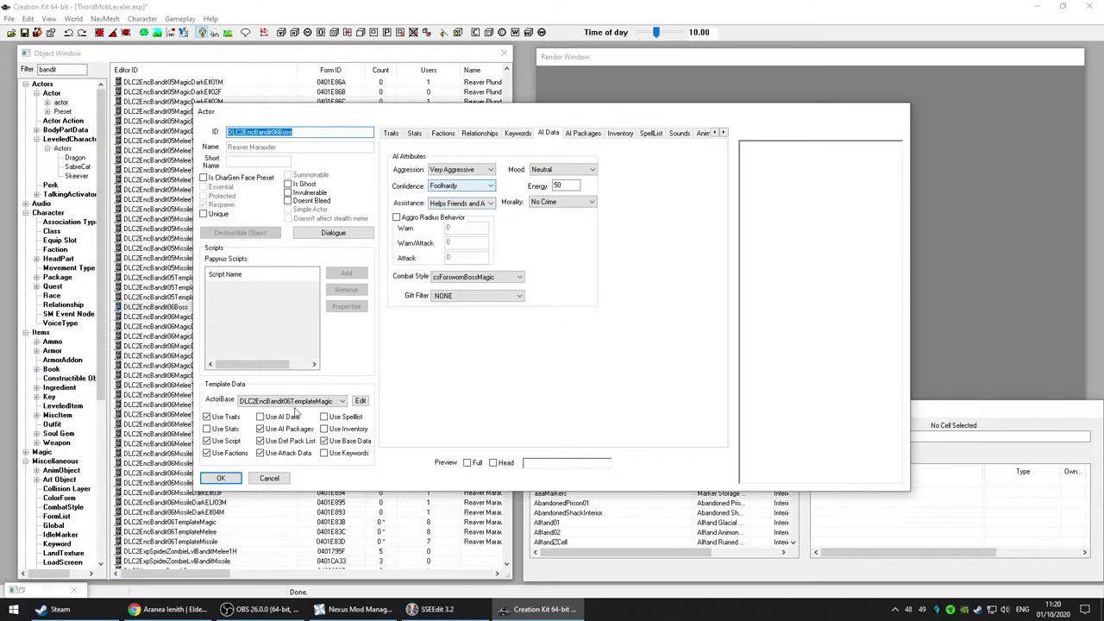
Step: Close DLC2EncBandit06Boss, and set the Confidence of DLC2EncBandit06TemplateMagic to Foolhardy in its AI attributes, accepting the record
{"action": "left_click", "coordinate": [221, 480]}
{"action": "scroll", "coordinate": [259, 308], "scroll_direction": "down", "scroll_amount": 3}
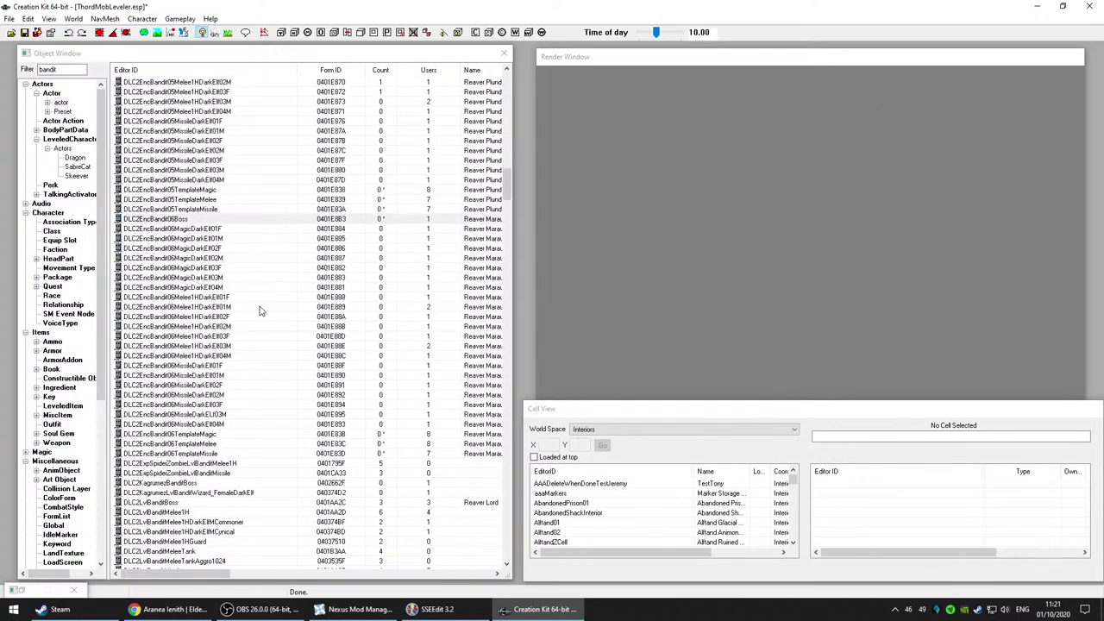
{"action": "scroll", "coordinate": [285, 414], "scroll_direction": "down", "scroll_amount": 2}
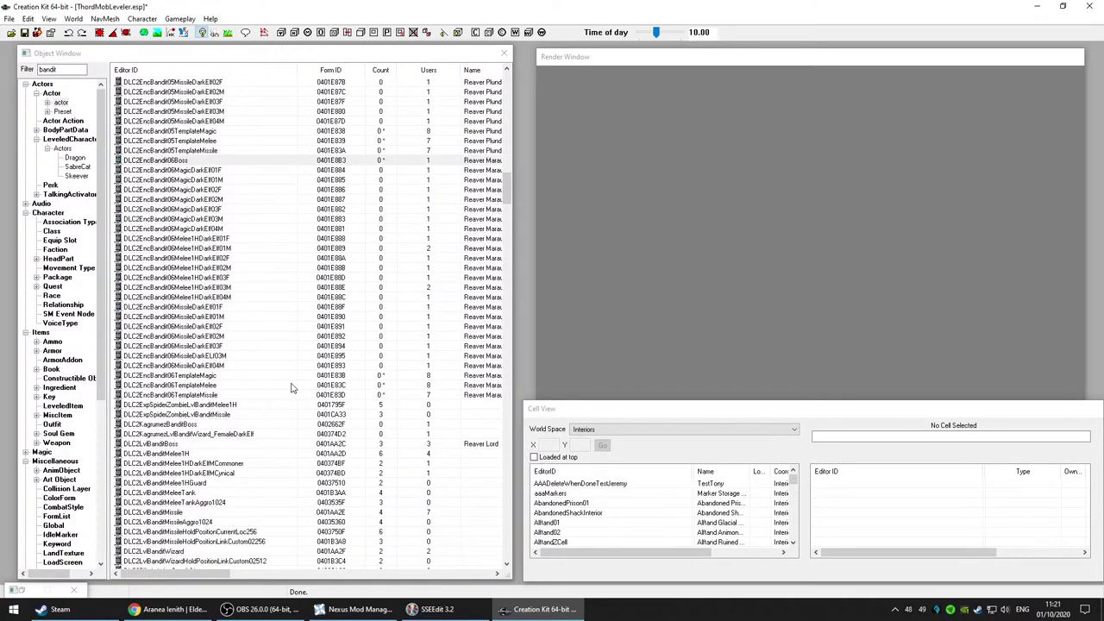
{"action": "left_click", "coordinate": [385, 377]}
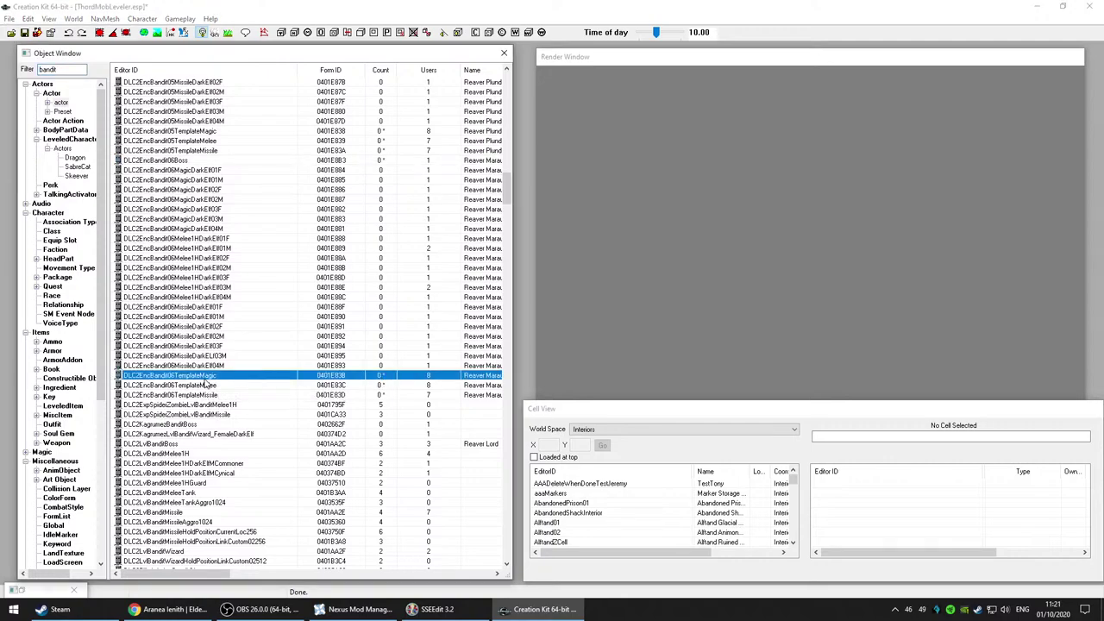
{"action": "key", "text": "Delete"}
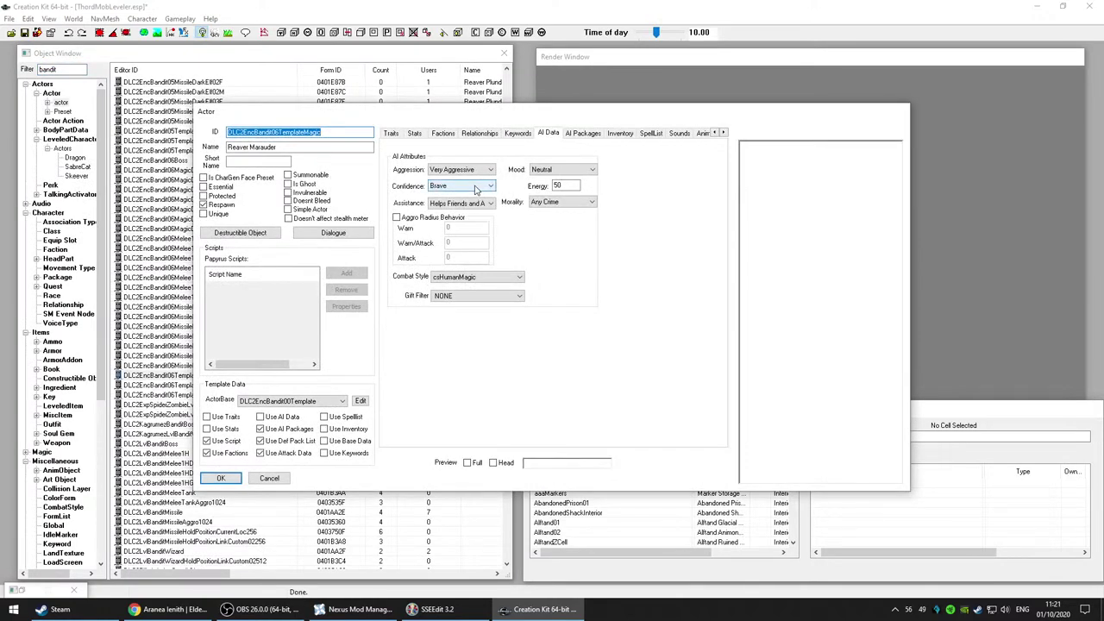
{"action": "left_click", "coordinate": [477, 187]}
{"action": "left_click", "coordinate": [442, 226]}
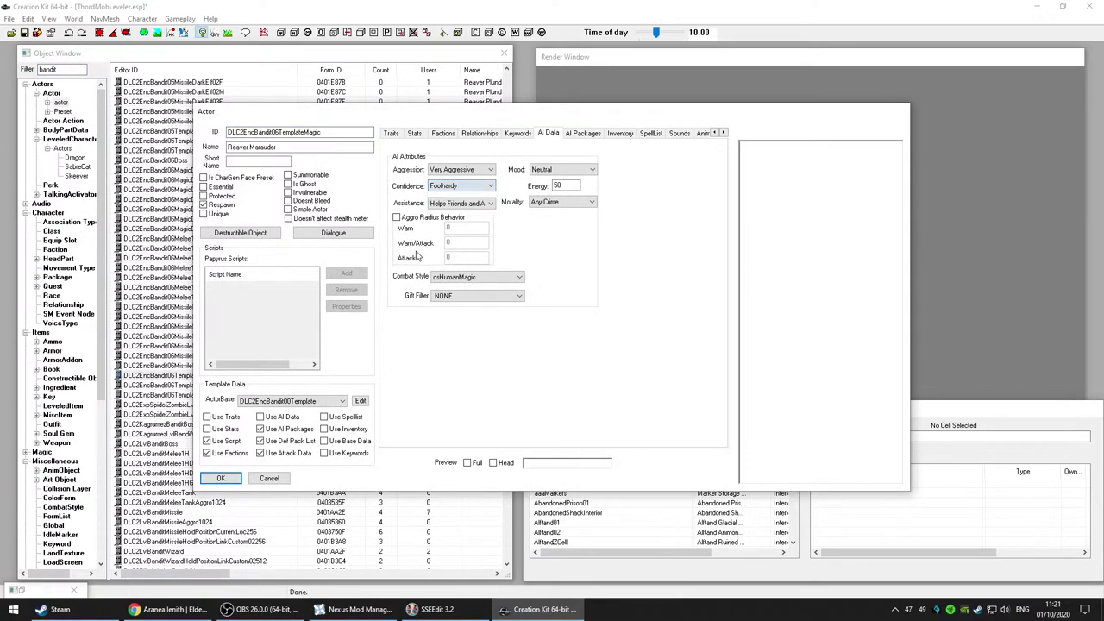
{"action": "left_click", "coordinate": [226, 478]}
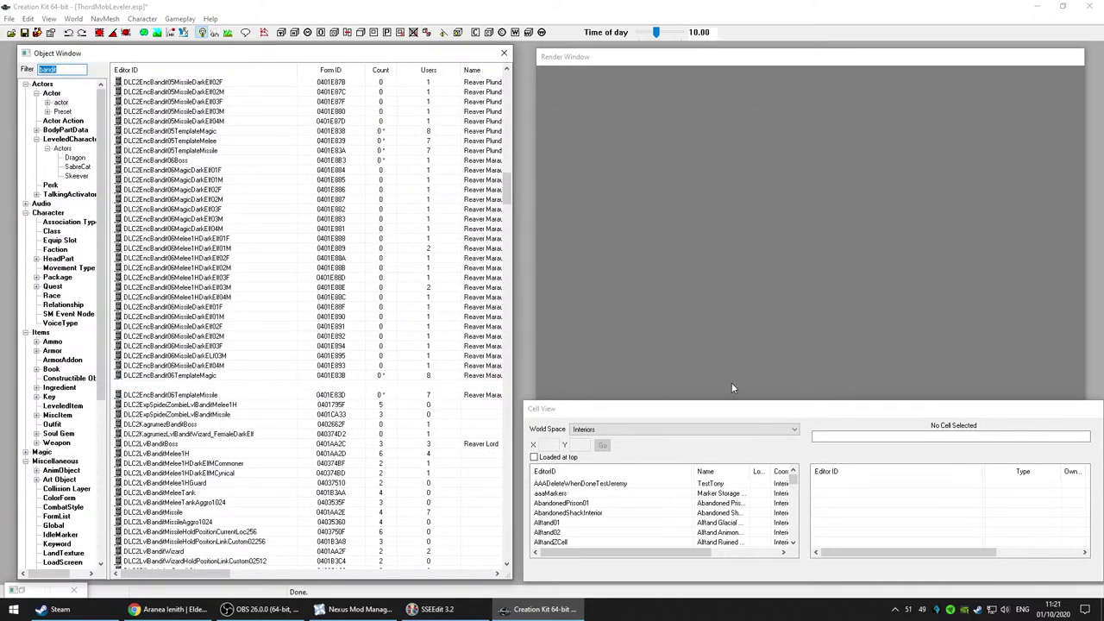
Step: Review the AI attributes and stats of DLC2EncBandit06TemplateMelee and the stats of DLC2EncBandit06TemplateMissile, closing both actors without changes
{"action": "left_click", "coordinate": [657, 373]}
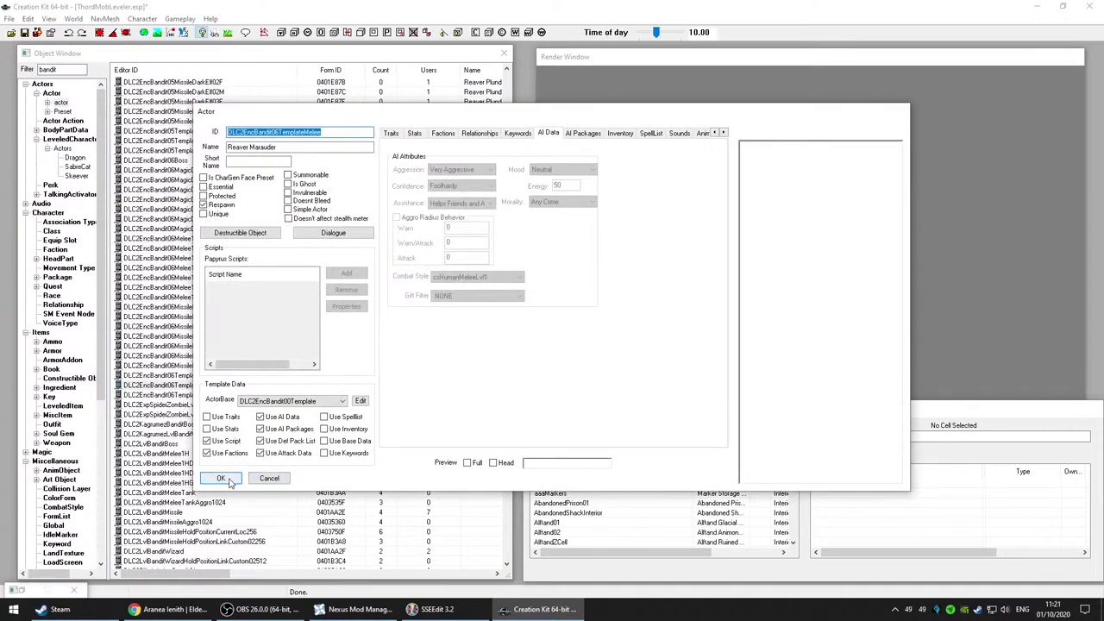
{"action": "left_click", "coordinate": [415, 134]}
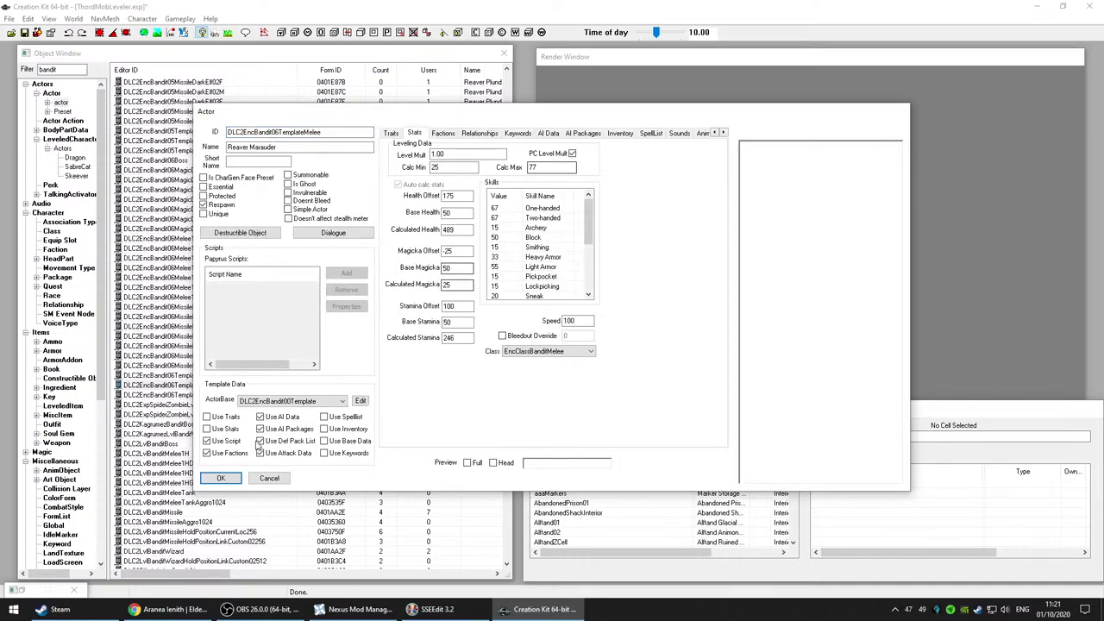
{"action": "left_click", "coordinate": [224, 479]}
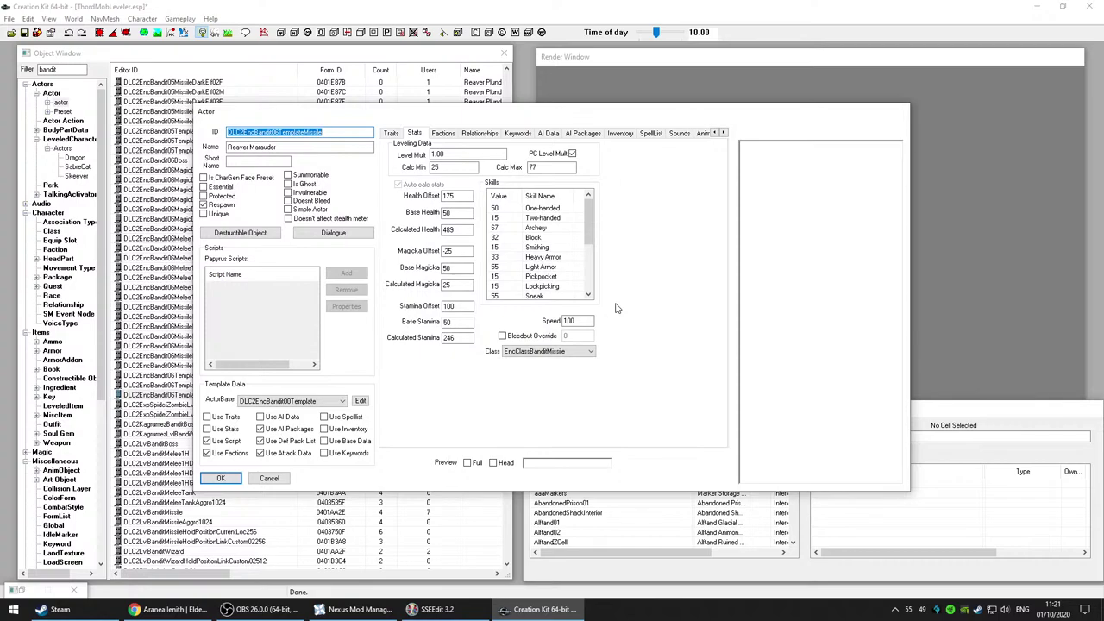
{"action": "left_click", "coordinate": [273, 478]}
Step: Recheck the stats, relationships and AI attributes of DLC2EncBandit06TemplateMelee, closing the actor without changes
{"action": "scroll", "coordinate": [280, 466], "scroll_direction": "down", "scroll_amount": 8}
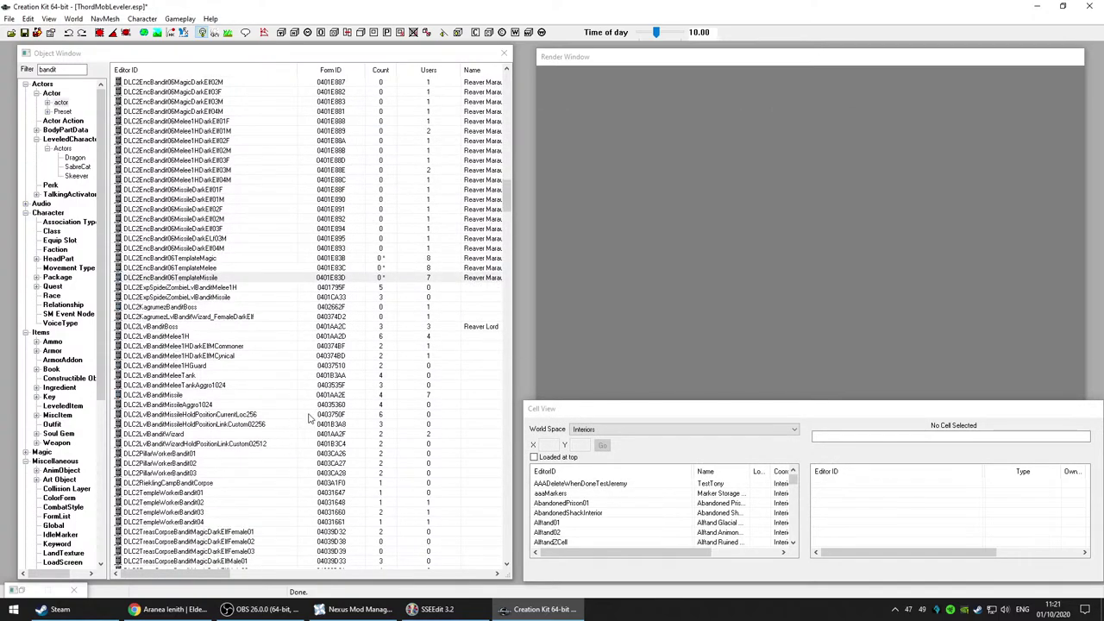
{"action": "scroll", "coordinate": [292, 317], "scroll_direction": "down", "scroll_amount": 4}
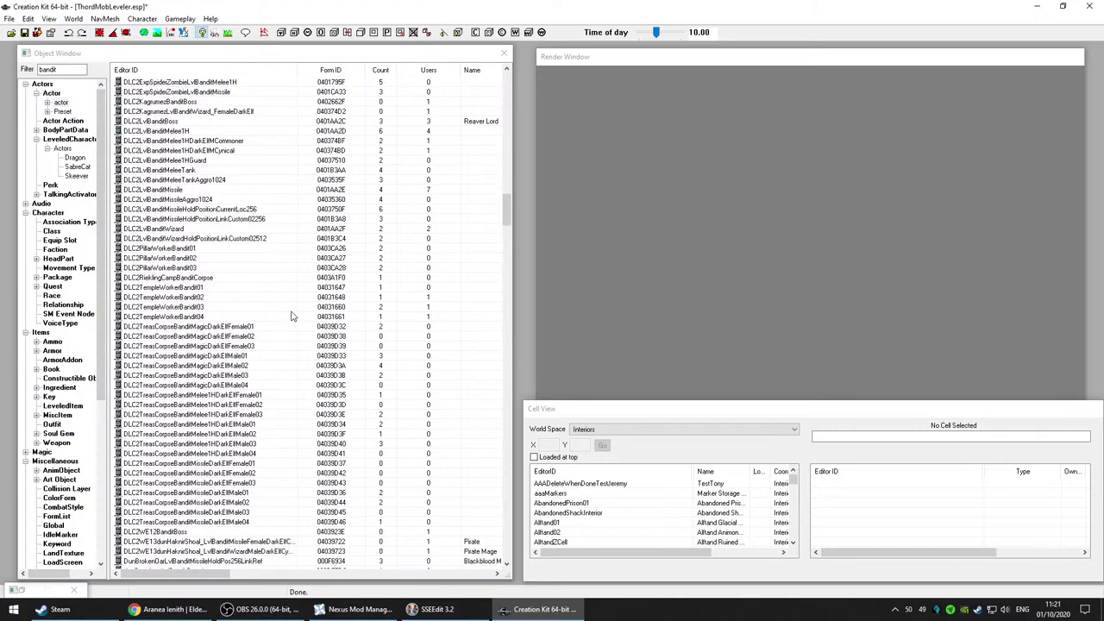
{"action": "scroll", "coordinate": [291, 316], "scroll_direction": "up", "scroll_amount": 3}
{"action": "scroll", "coordinate": [291, 316], "scroll_direction": "up", "scroll_amount": 5}
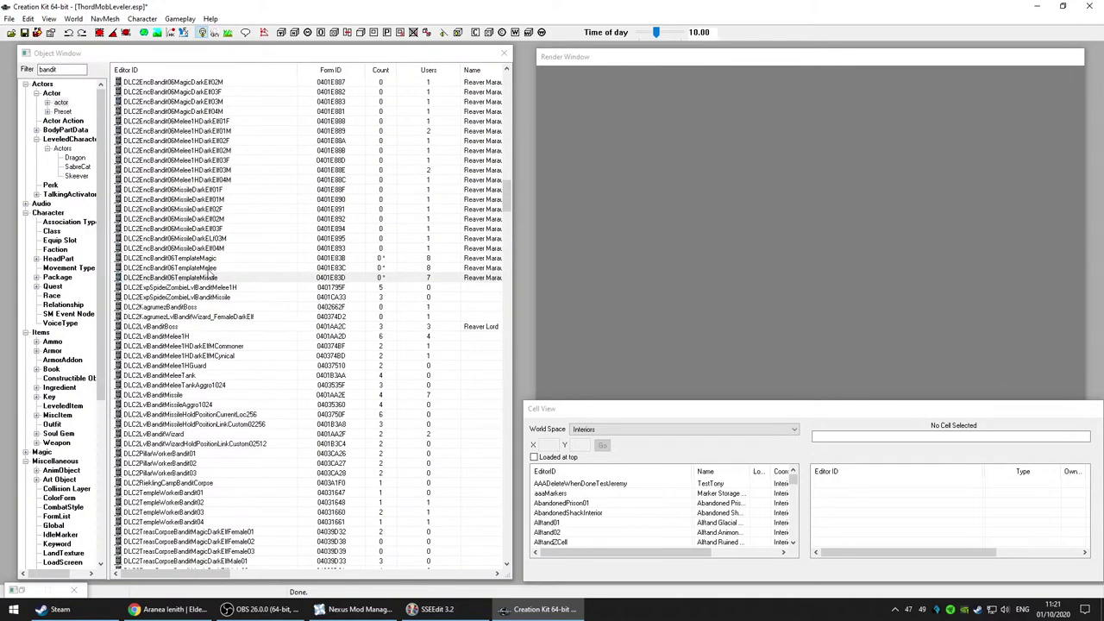
{"action": "left_click_drag", "start_coordinate": [212, 271], "coordinate": [715, 230]}
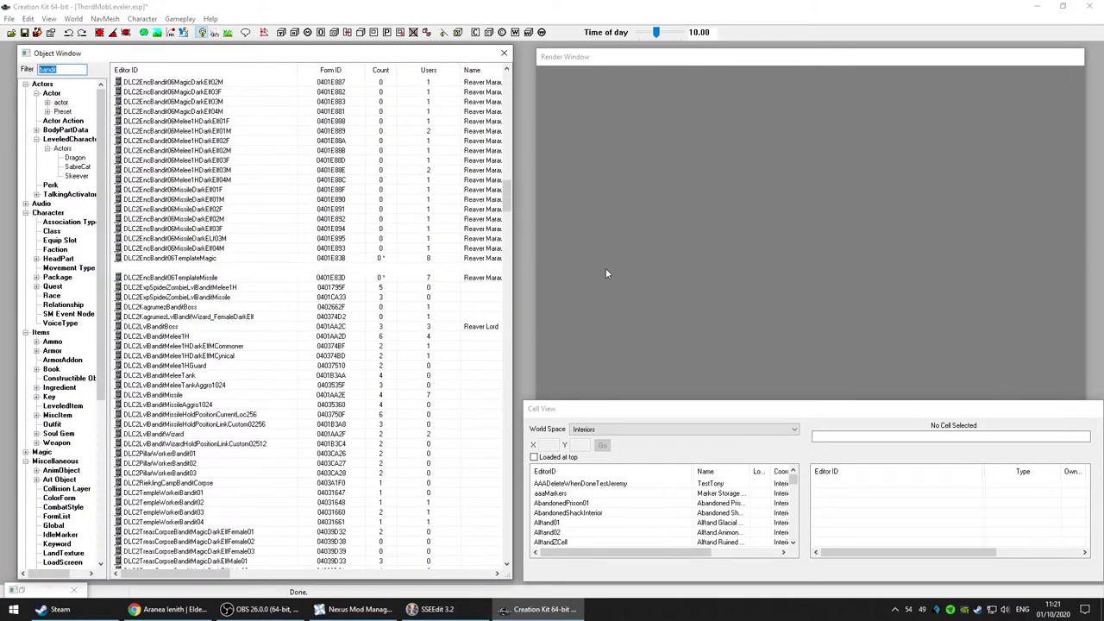
{"action": "left_click", "coordinate": [705, 170]}
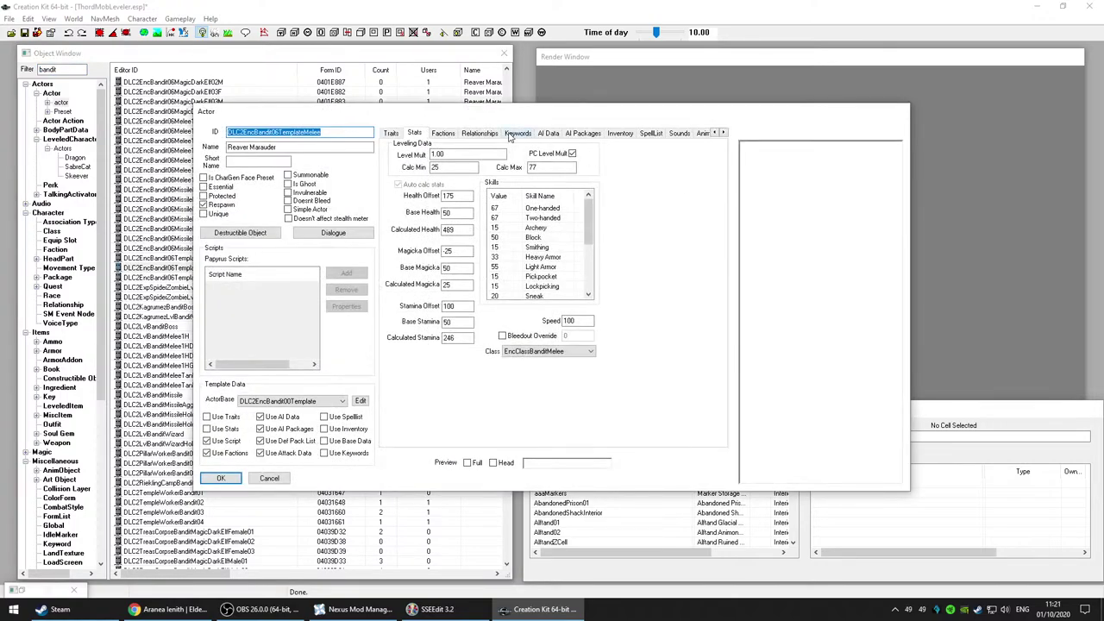
{"action": "left_click", "coordinate": [479, 134]}
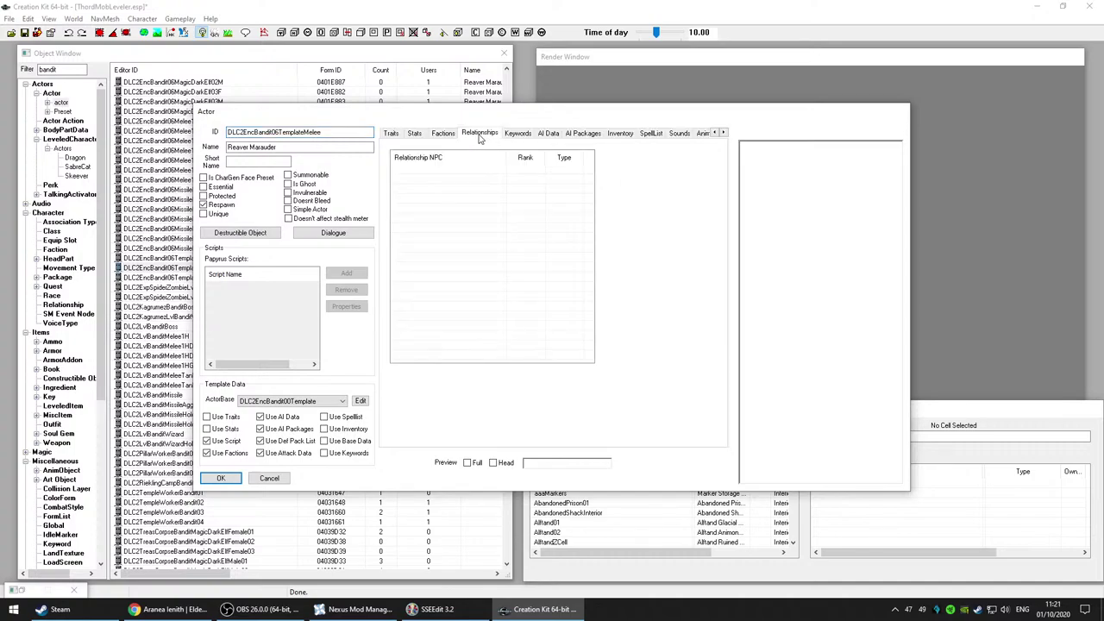
{"action": "left_click", "coordinate": [549, 134]}
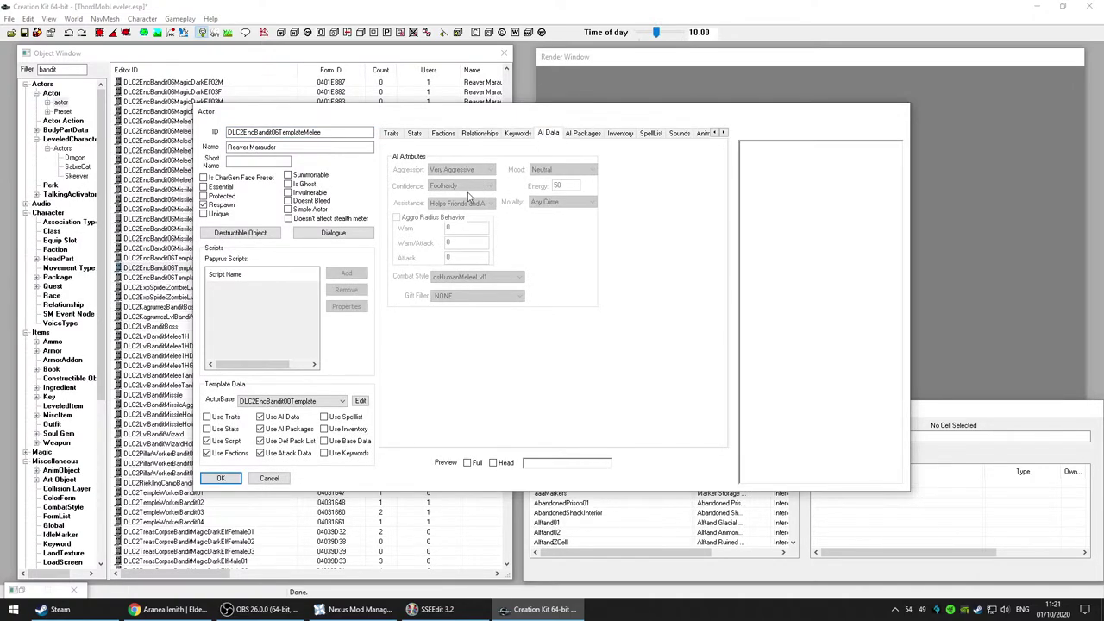
{"action": "left_click", "coordinate": [269, 478]}
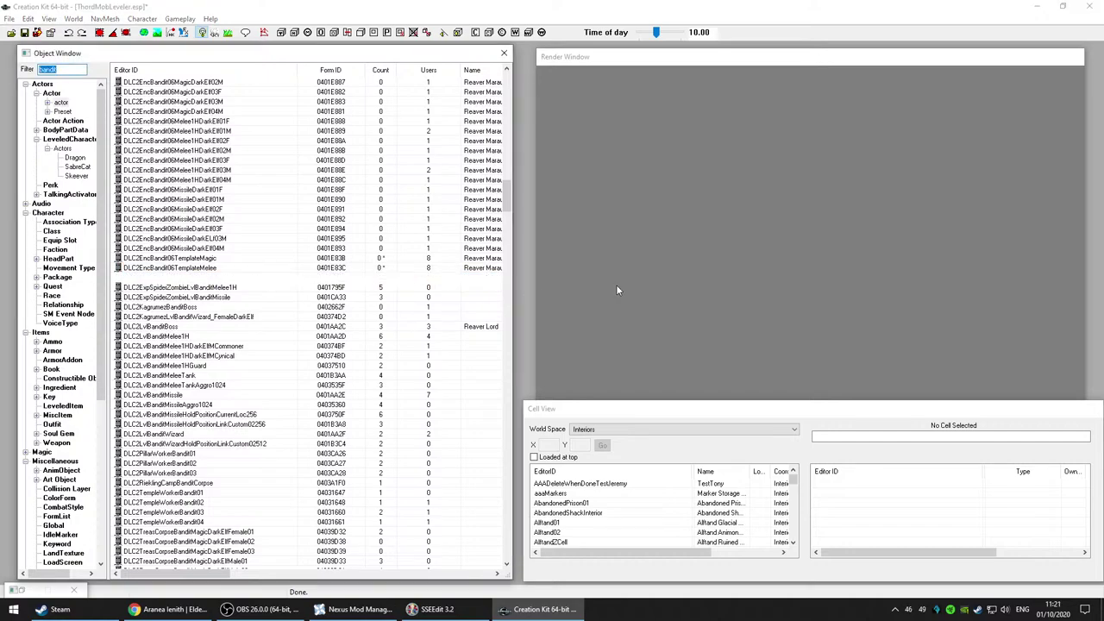
Step: Check the stats of DLC2EncBandit06TemplateMissile and set its Confidence to Foolhardy, accepting the record
{"action": "left_click", "coordinate": [662, 276]}
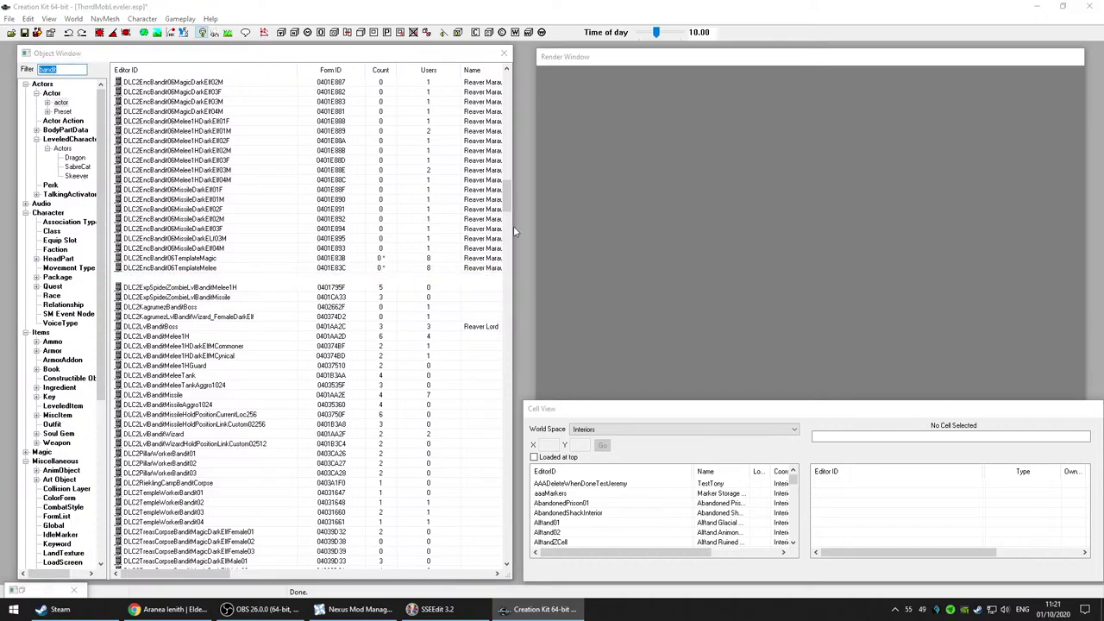
{"action": "double_click", "coordinate": [272, 278]}
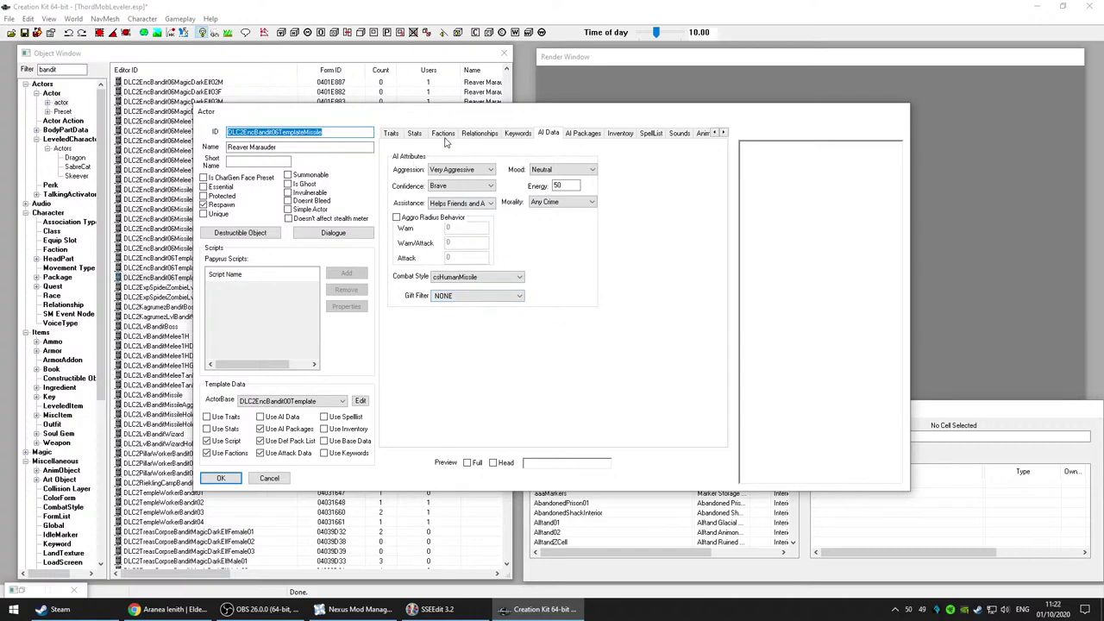
{"action": "left_click", "coordinate": [416, 134]}
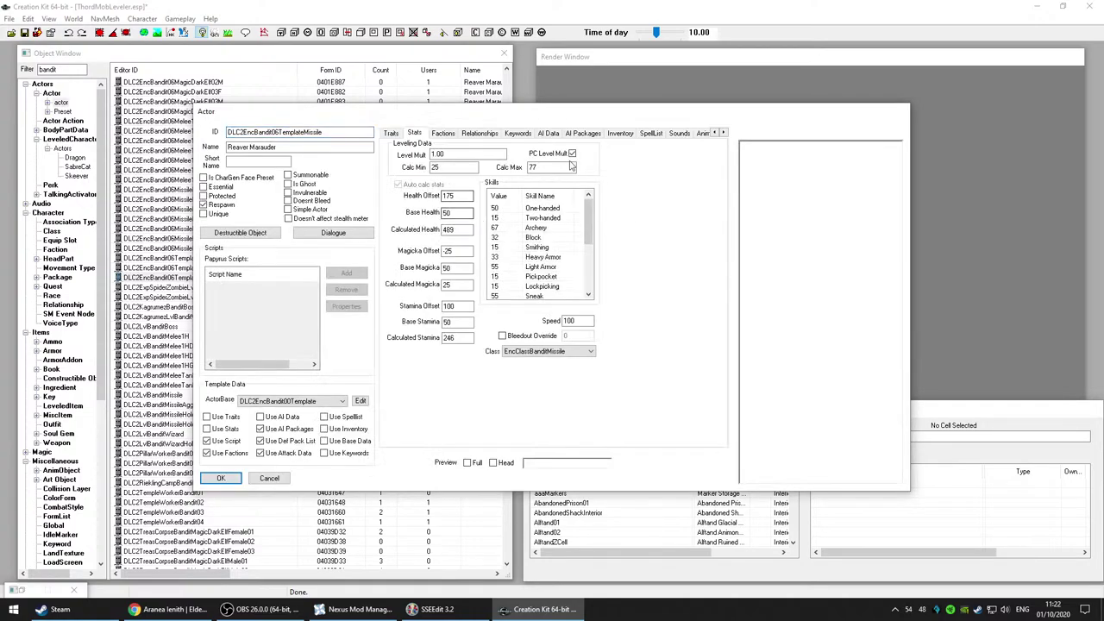
{"action": "left_click", "coordinate": [552, 135]}
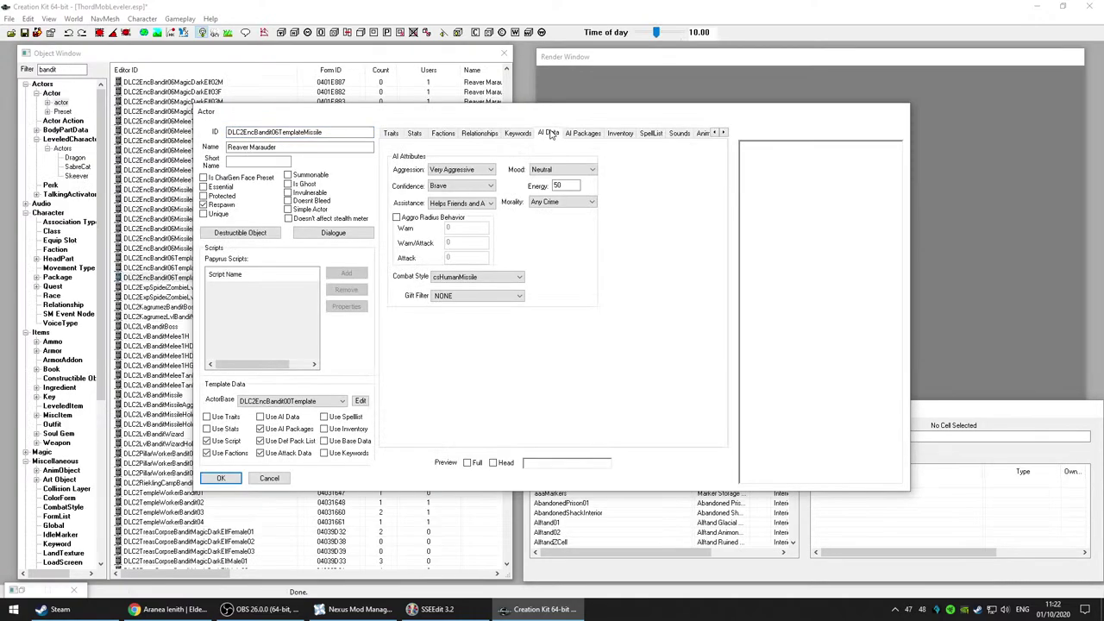
{"action": "left_click", "coordinate": [463, 188]}
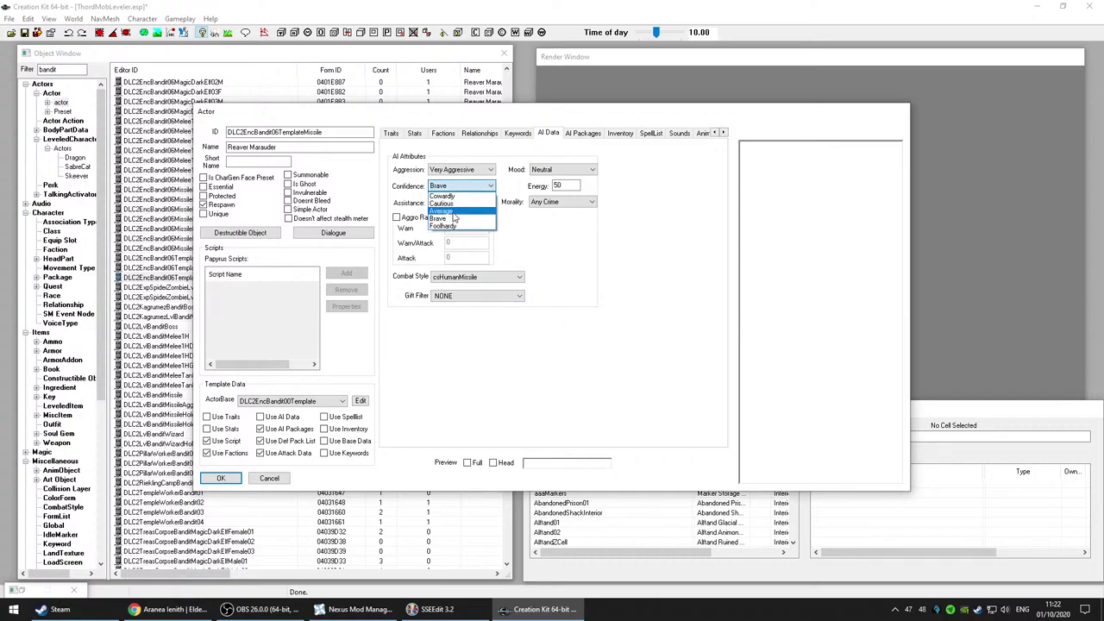
{"action": "left_click", "coordinate": [460, 229]}
{"action": "left_click", "coordinate": [221, 479]}
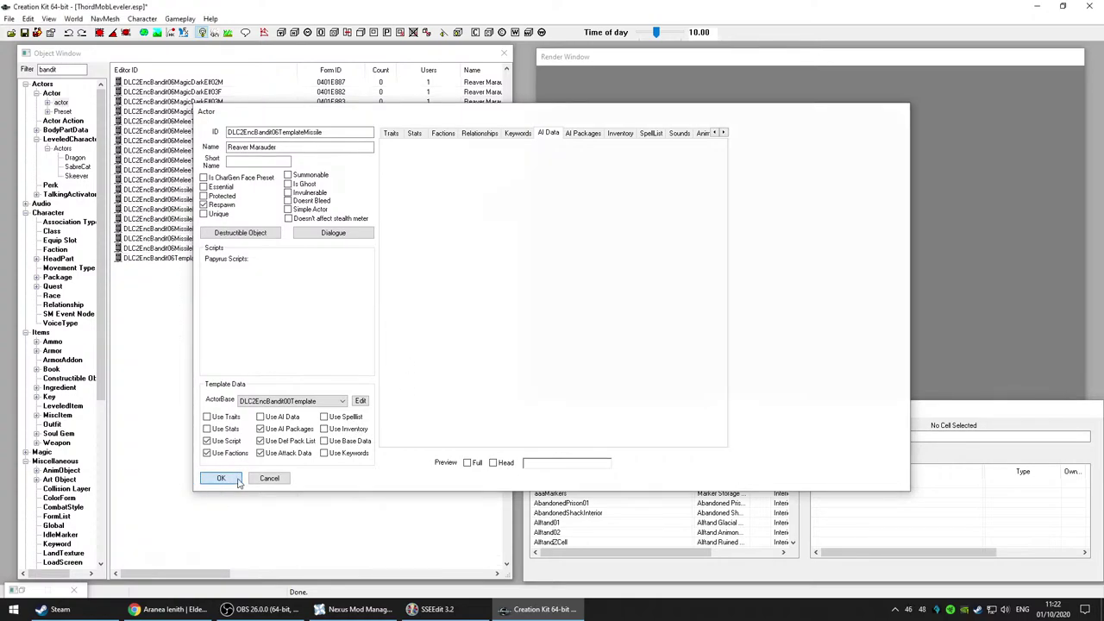
Step: Check the AI attributes of the dunDuskglowBanditSuperMortal actor and open its template, LCharBanditMeleeAny
{"action": "scroll", "coordinate": [378, 331], "scroll_direction": "down", "scroll_amount": 4}
{"action": "scroll", "coordinate": [378, 331], "scroll_direction": "down", "scroll_amount": 11}
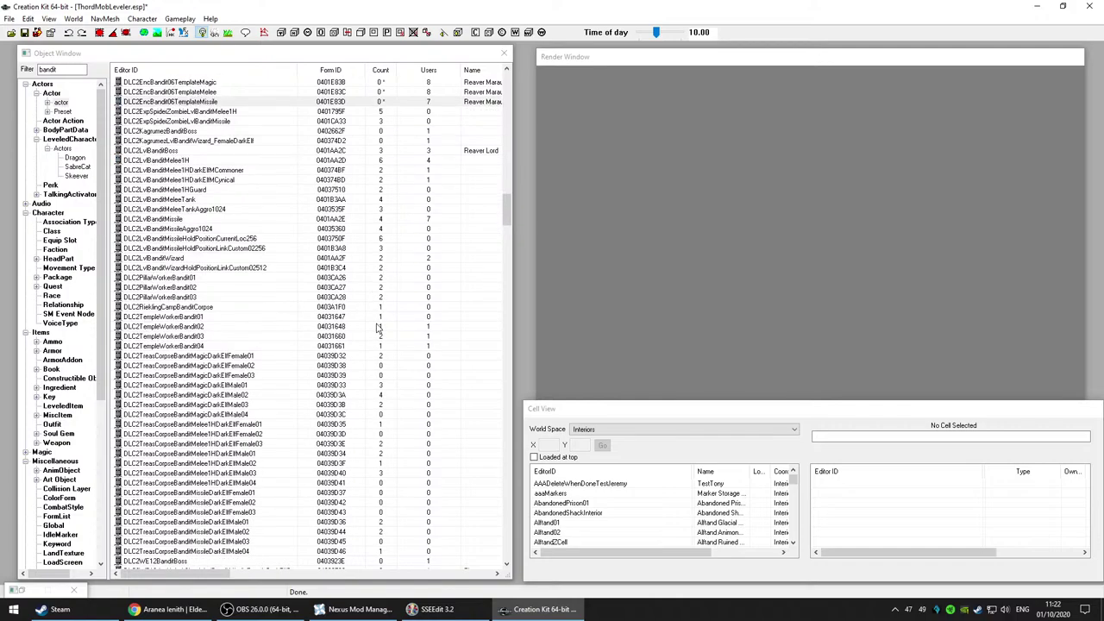
{"action": "scroll", "coordinate": [331, 349], "scroll_direction": "down", "scroll_amount": 2}
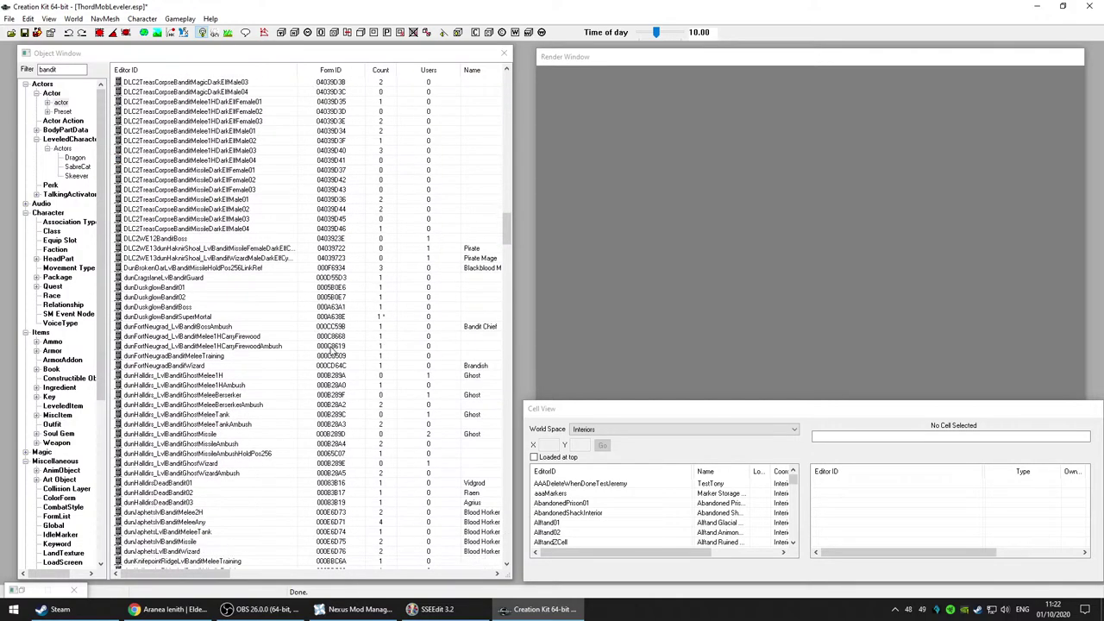
{"action": "left_click", "coordinate": [234, 317]}
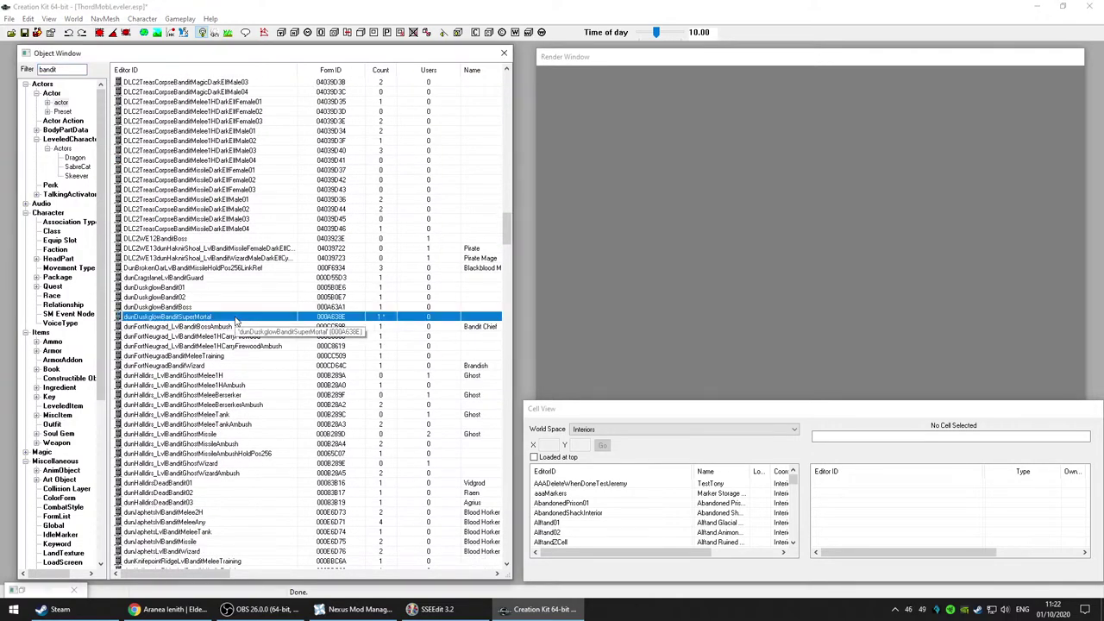
{"action": "key", "text": "Delete"}
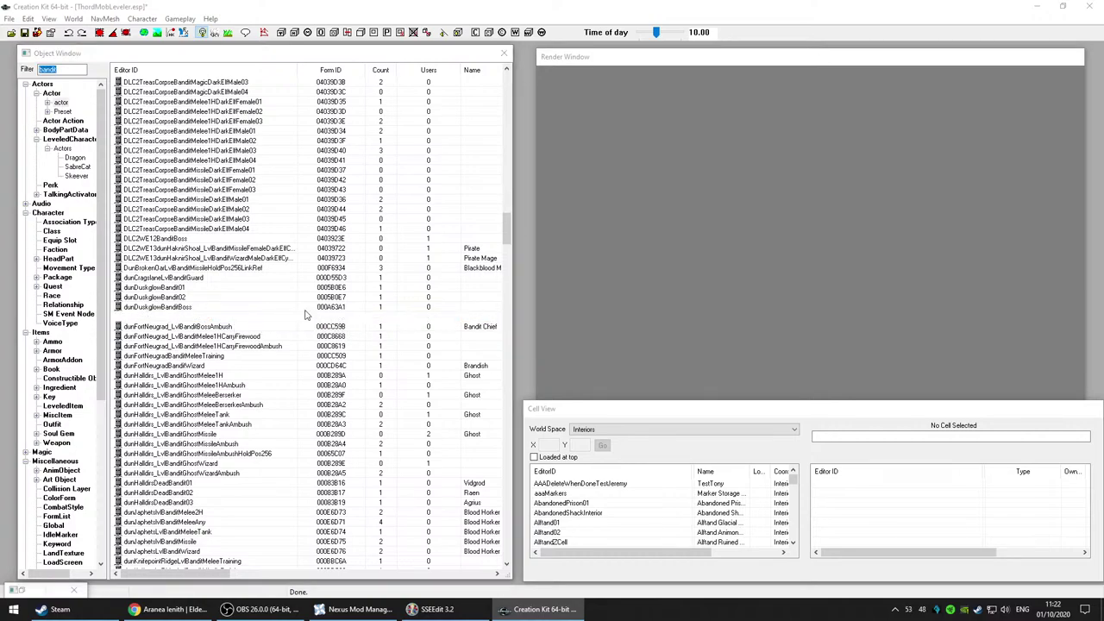
{"action": "double_click", "coordinate": [305, 316]}
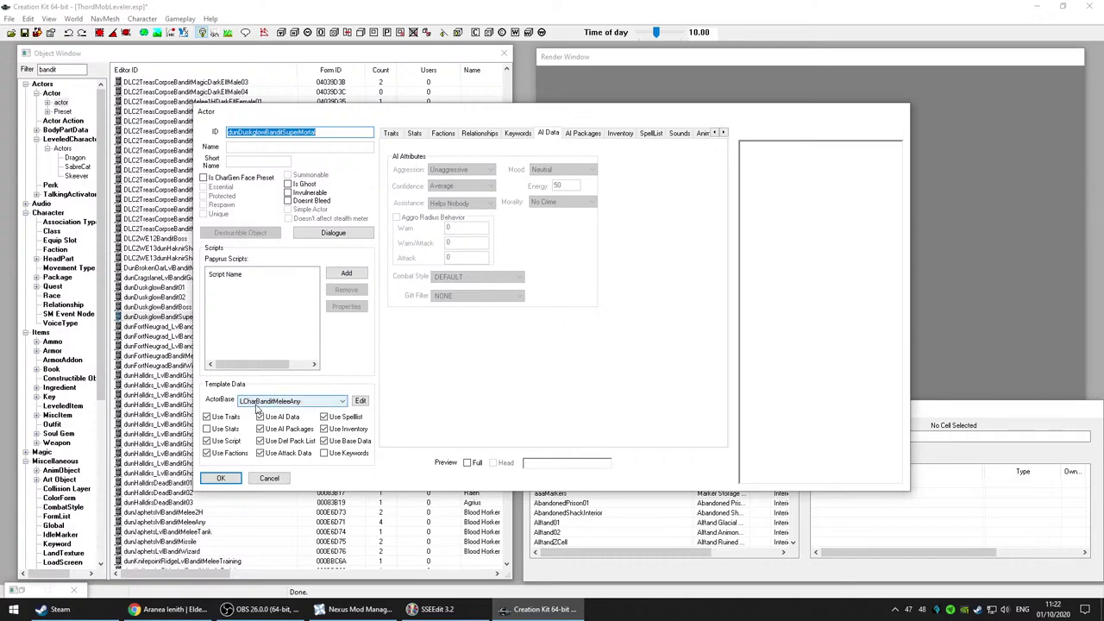
{"action": "left_click", "coordinate": [360, 402]}
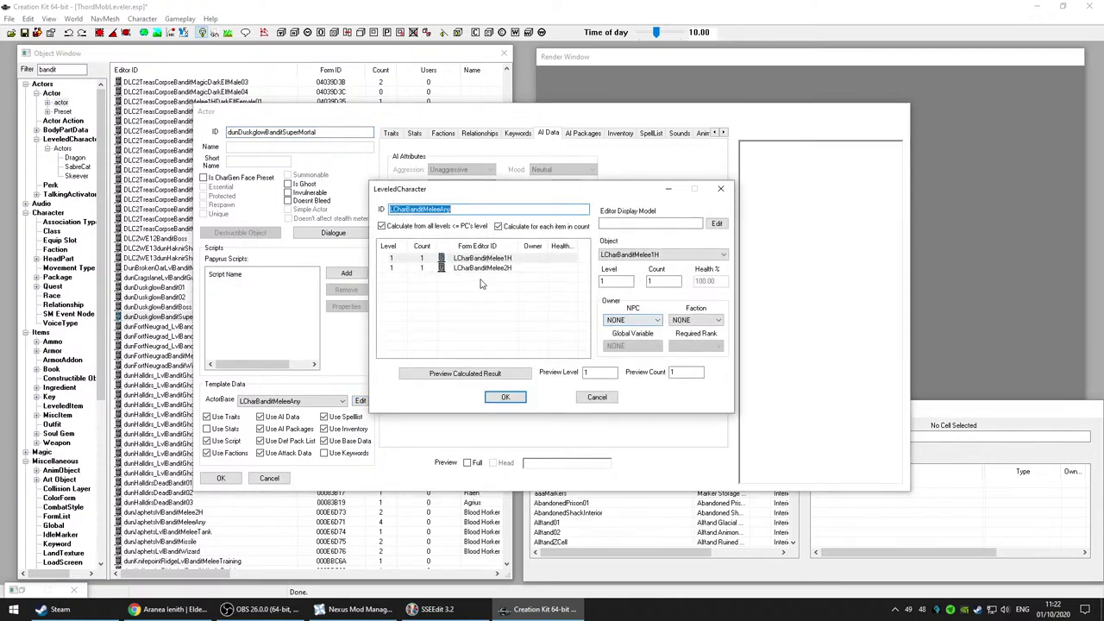
Step: Follow LCharBanditMelee1H and SubCharBandit01Melee1H to EncBandit01Melee1HImperialF, check that actor's AI attributes, and back out to LCharBanditMeleeAny without changes
{"action": "left_click", "coordinate": [485, 259]}
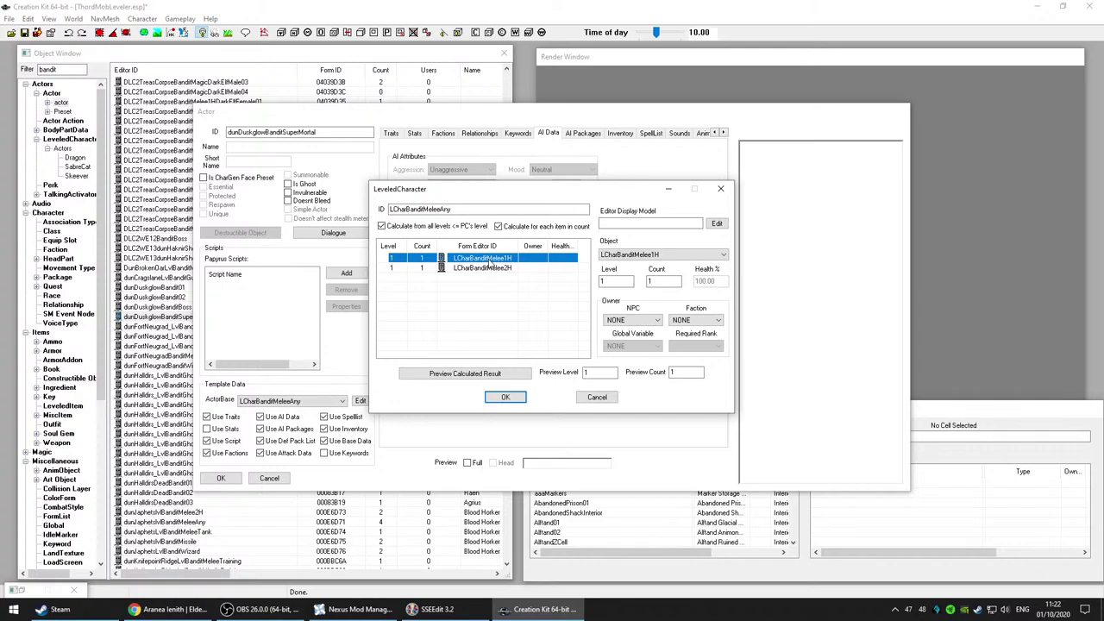
{"action": "double_click", "coordinate": [484, 258]}
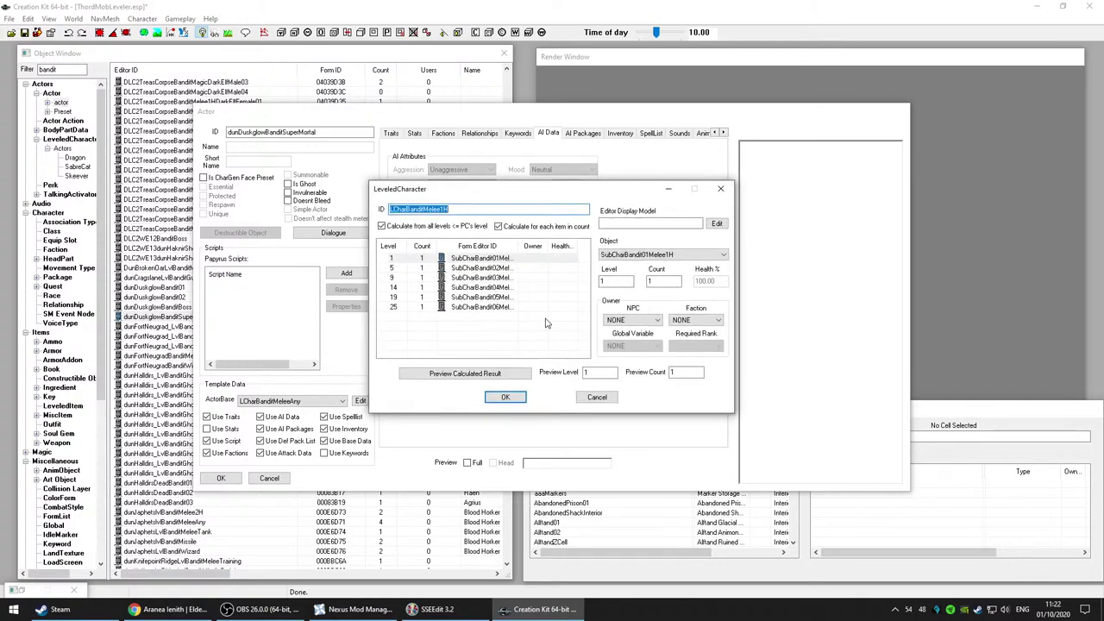
{"action": "left_click", "coordinate": [489, 260]}
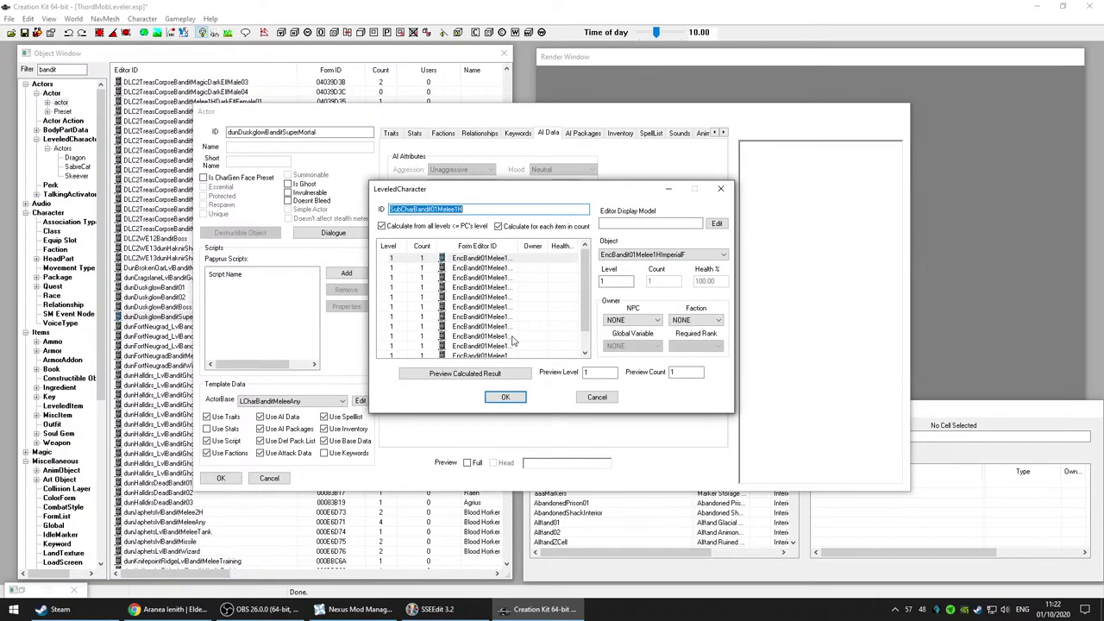
{"action": "left_click", "coordinate": [467, 261]}
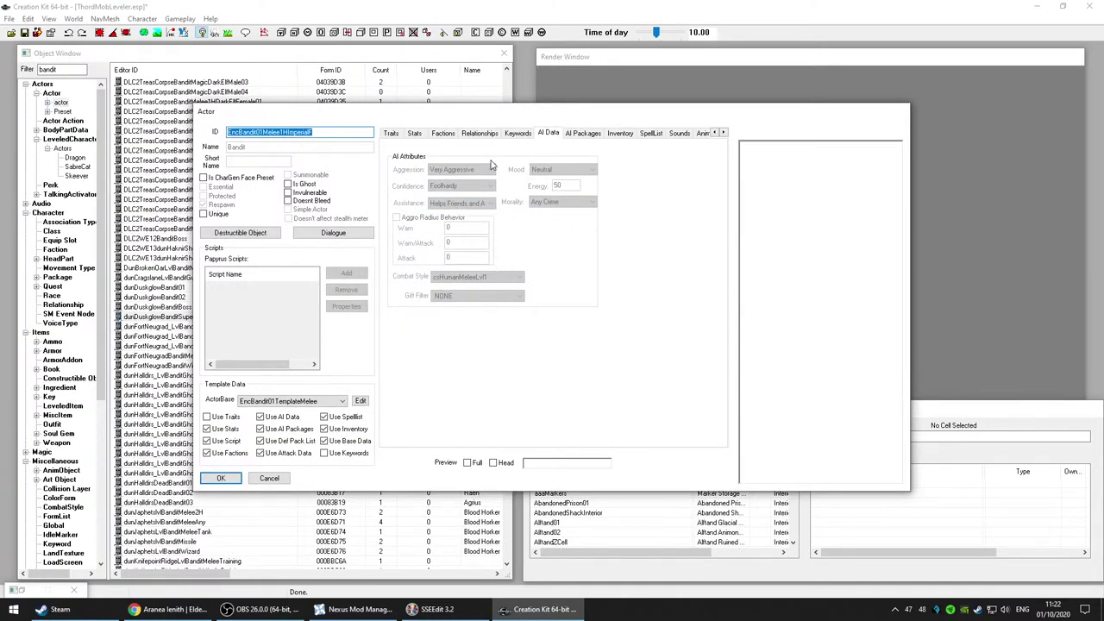
{"action": "left_click", "coordinate": [269, 478]}
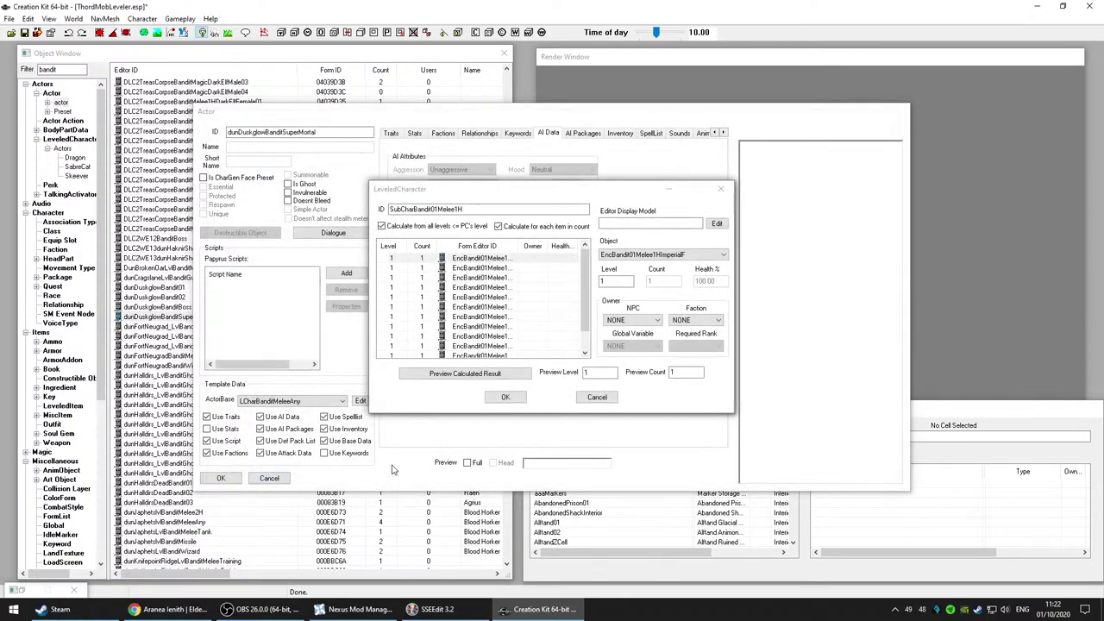
{"action": "left_click", "coordinate": [591, 292]}
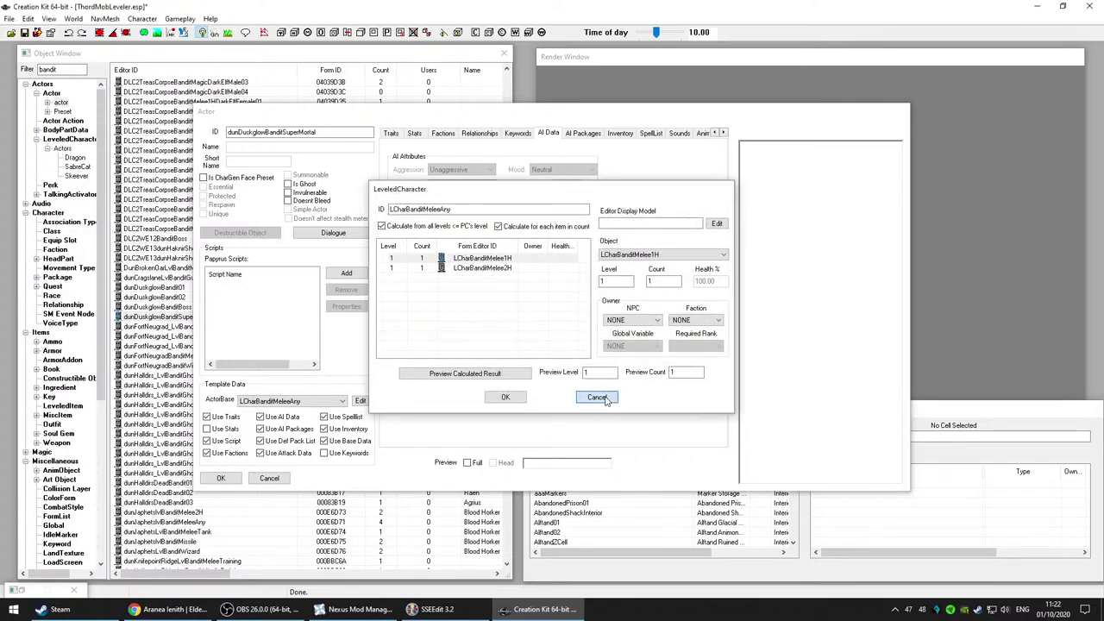
Step: Reopen the LCharBanditMeleeAny template, follow it through LCharBanditMelee1H and SubCharBandit01Melee1H, and recheck the AI attributes of EncBandit01Melee1HImperialF without changes
{"action": "left_click", "coordinate": [598, 398]}
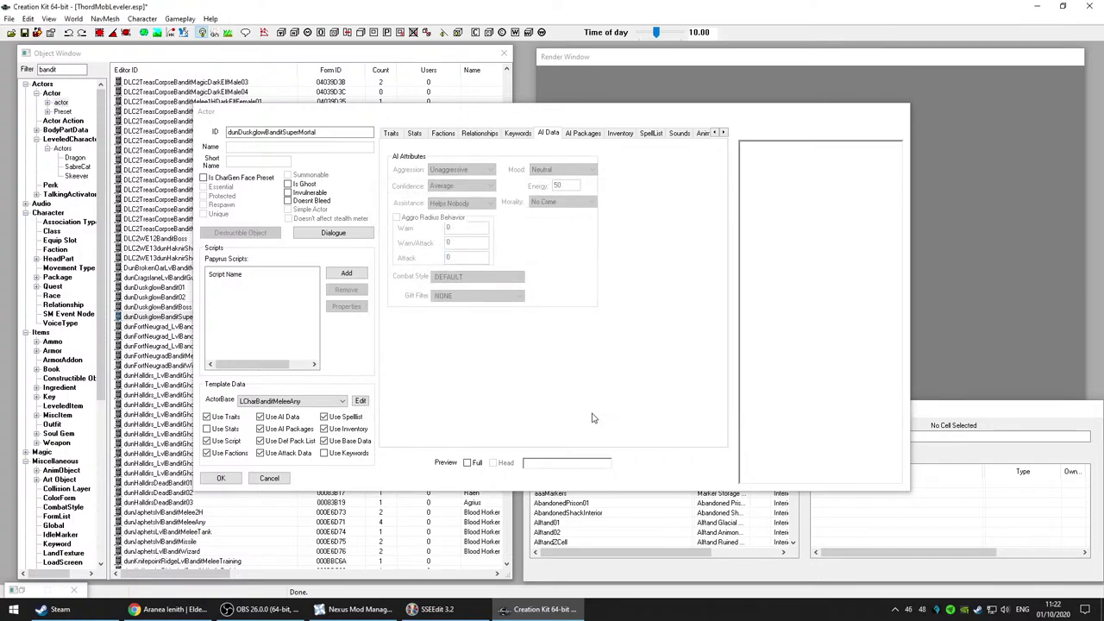
{"action": "left_click", "coordinate": [555, 137]}
{"action": "left_click", "coordinate": [360, 401]}
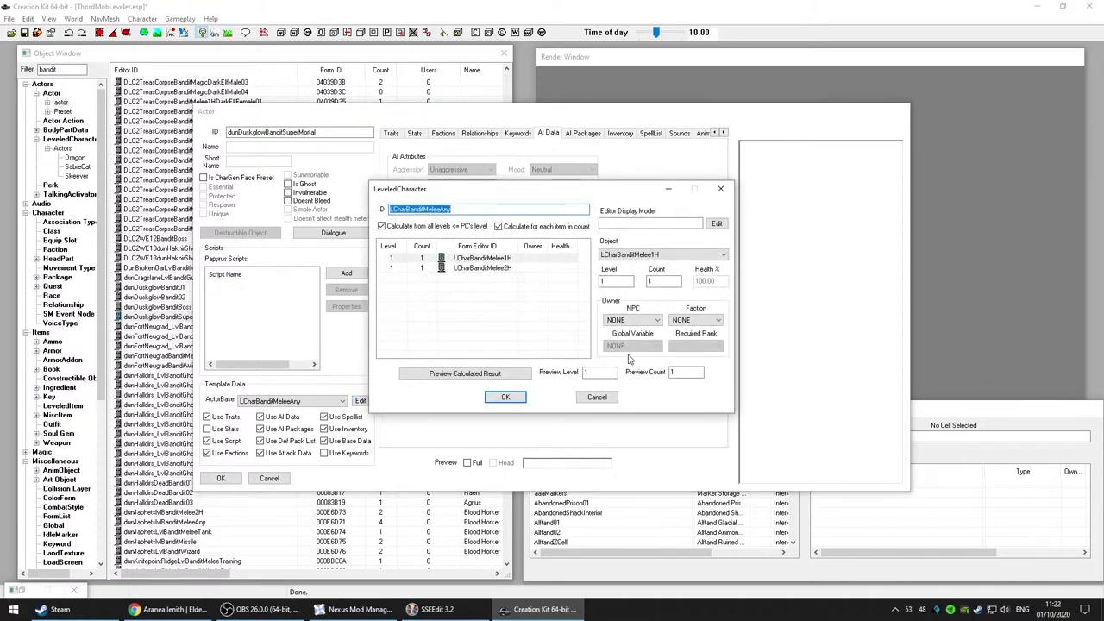
{"action": "left_click", "coordinate": [485, 259]}
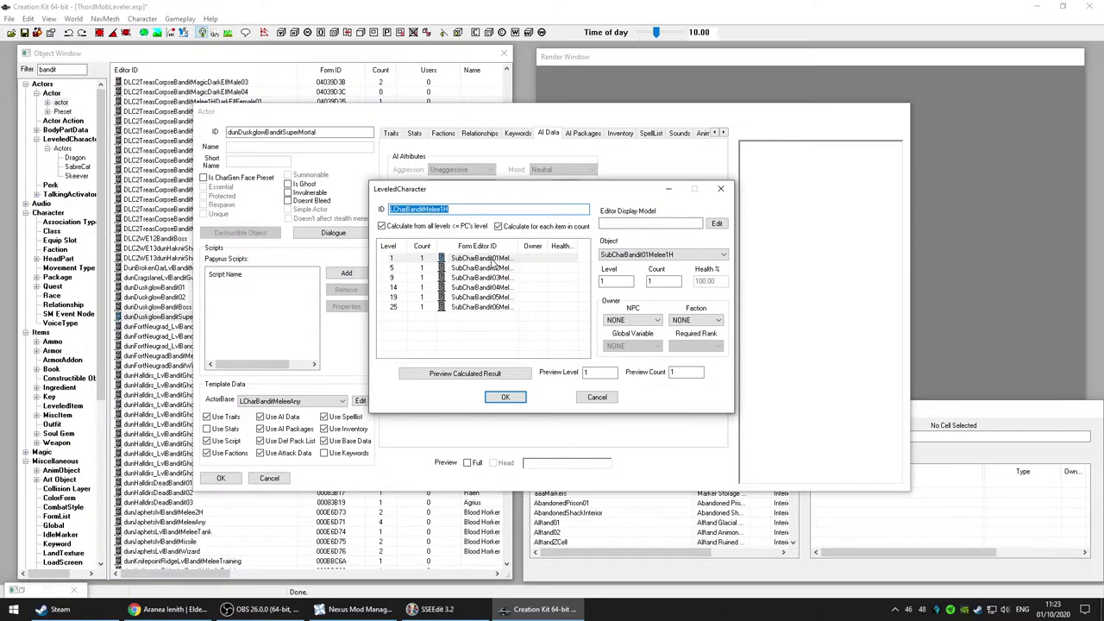
{"action": "left_click", "coordinate": [491, 258]}
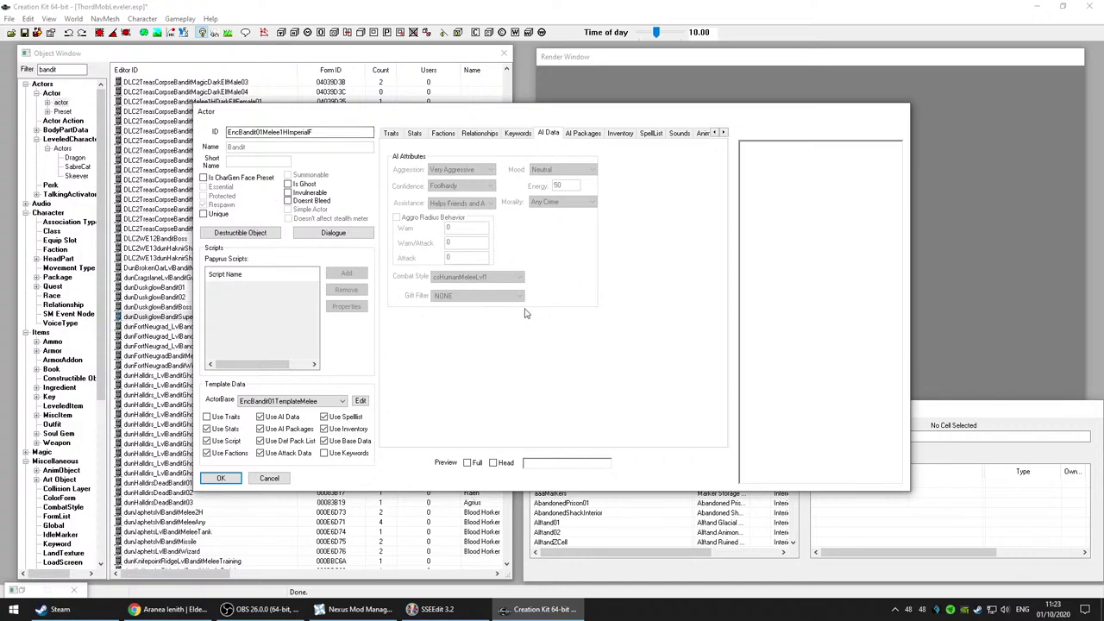
{"action": "left_click", "coordinate": [273, 479]}
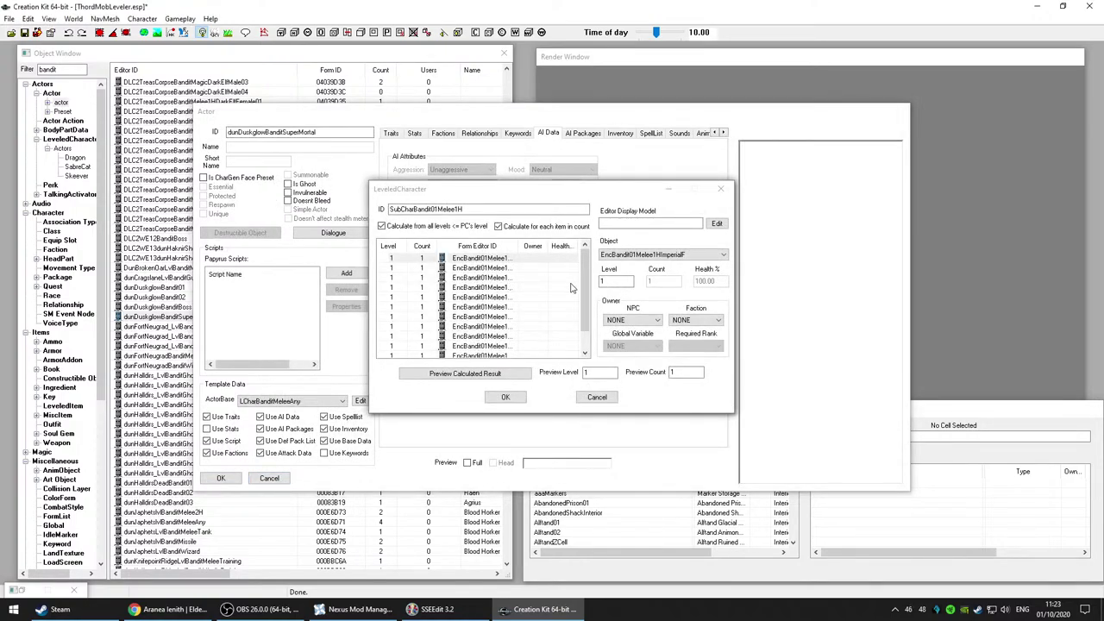
Step: Widen the Form Editor ID column of SubCharBandit01Melee1H and examine which race and gender variants the leveled list contains
{"action": "left_click", "coordinate": [604, 270]}
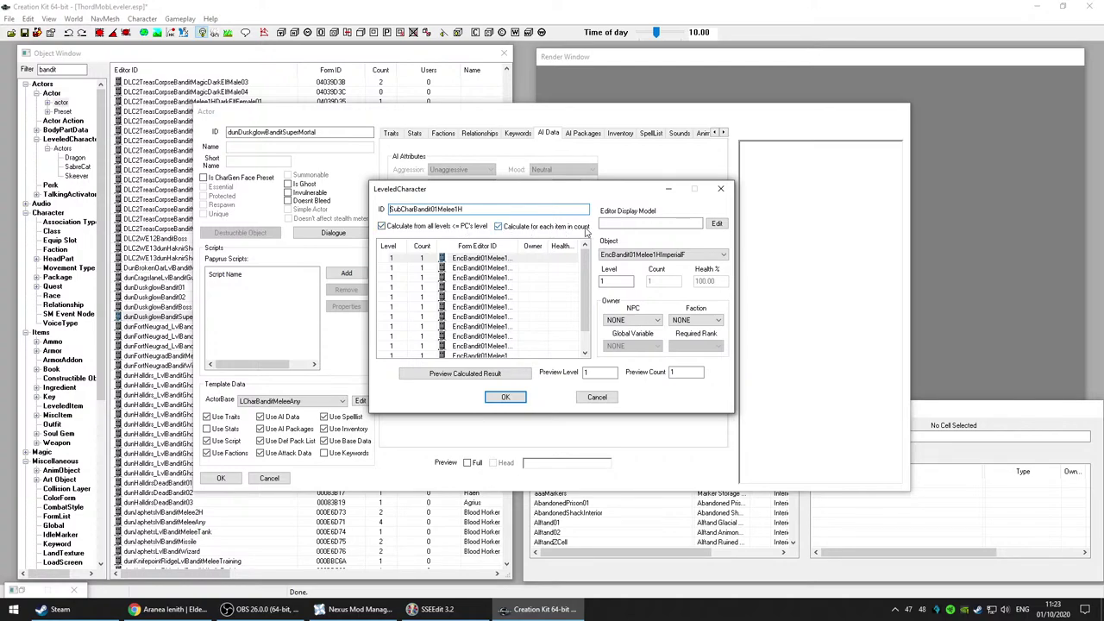
{"action": "left_click", "coordinate": [487, 259]}
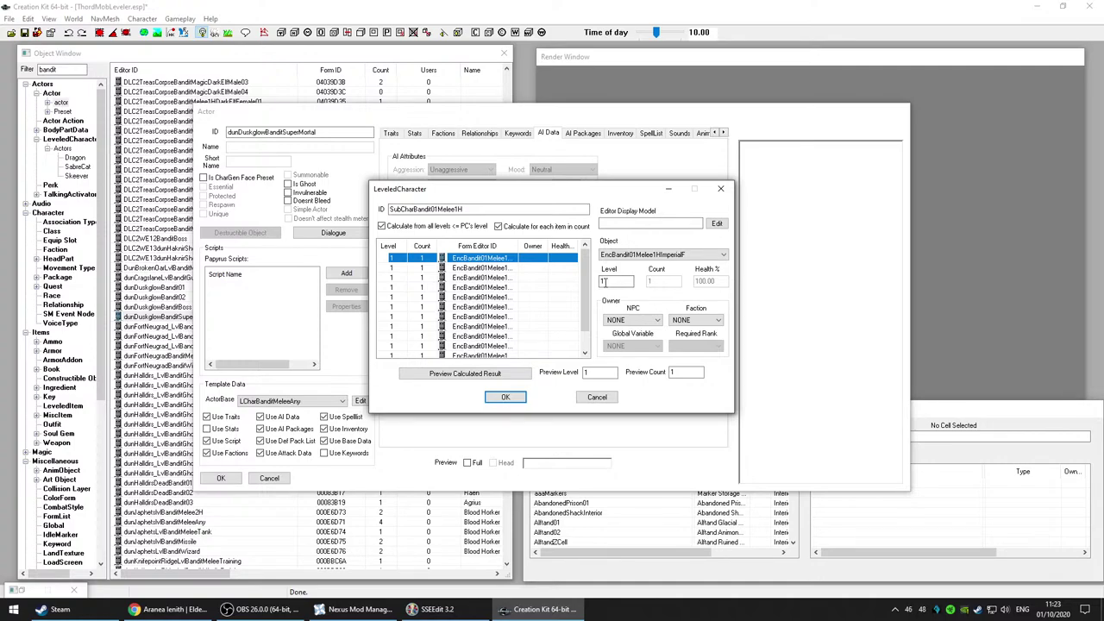
{"action": "left_click_drag", "start_coordinate": [521, 247], "coordinate": [557, 250]}
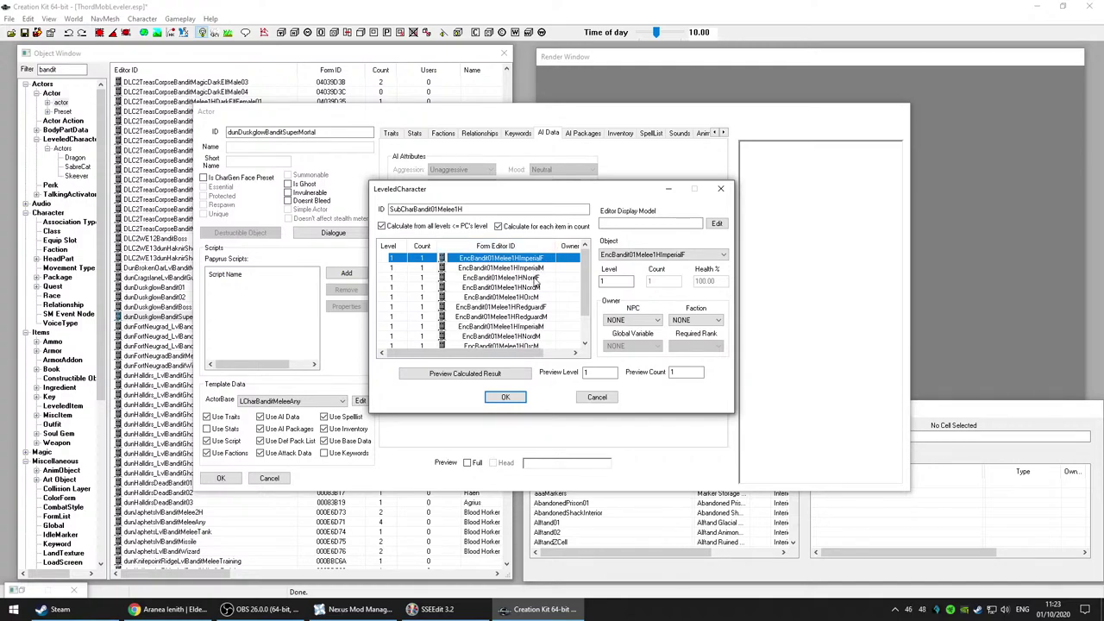
{"action": "left_click", "coordinate": [535, 277]}
{"action": "left_click", "coordinate": [532, 308]}
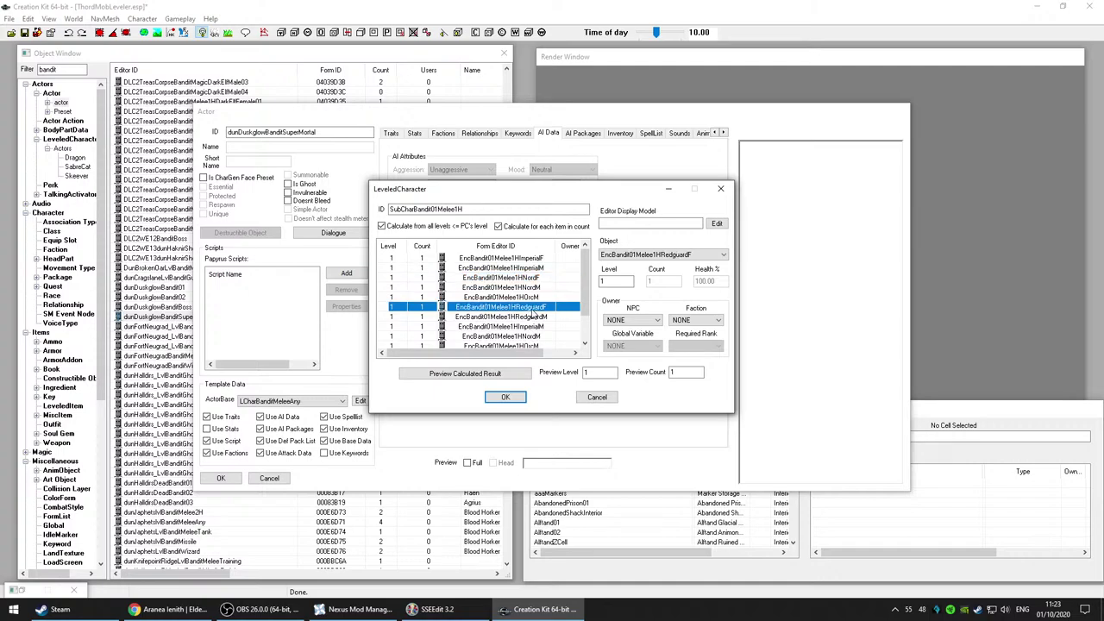
{"action": "scroll", "coordinate": [544, 318], "scroll_direction": "down", "scroll_amount": 1}
{"action": "scroll", "coordinate": [544, 318], "scroll_direction": "up", "scroll_amount": 1}
{"action": "left_click", "coordinate": [527, 259]}
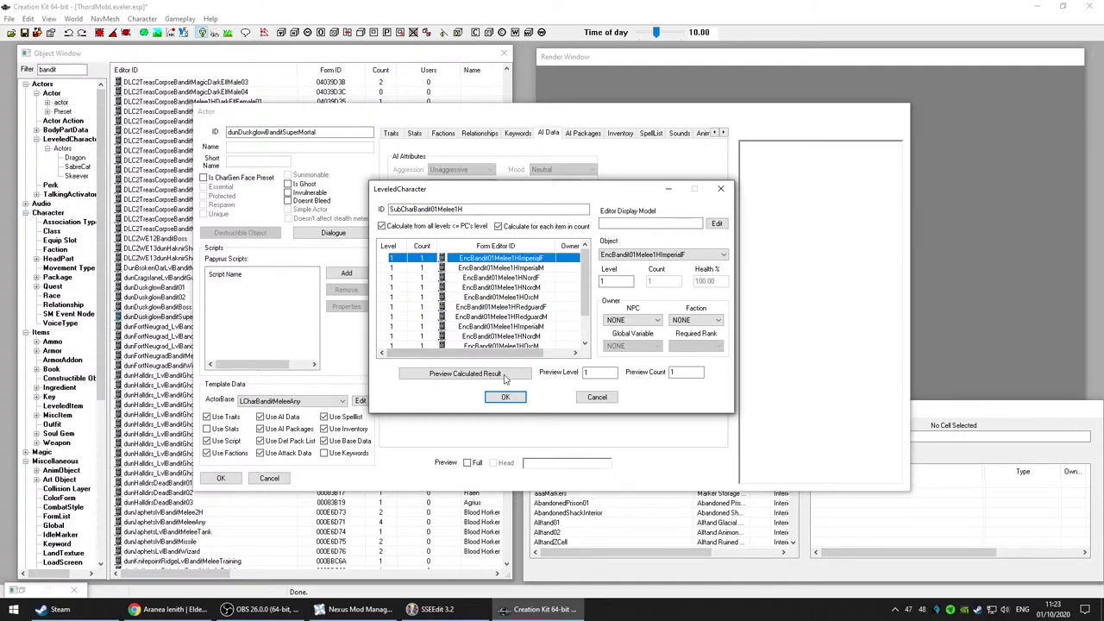
Step: Preview the calculated result of SubCharBandit01Melee1H twice at preview level 1, closing each preview
{"action": "left_click", "coordinate": [465, 373]}
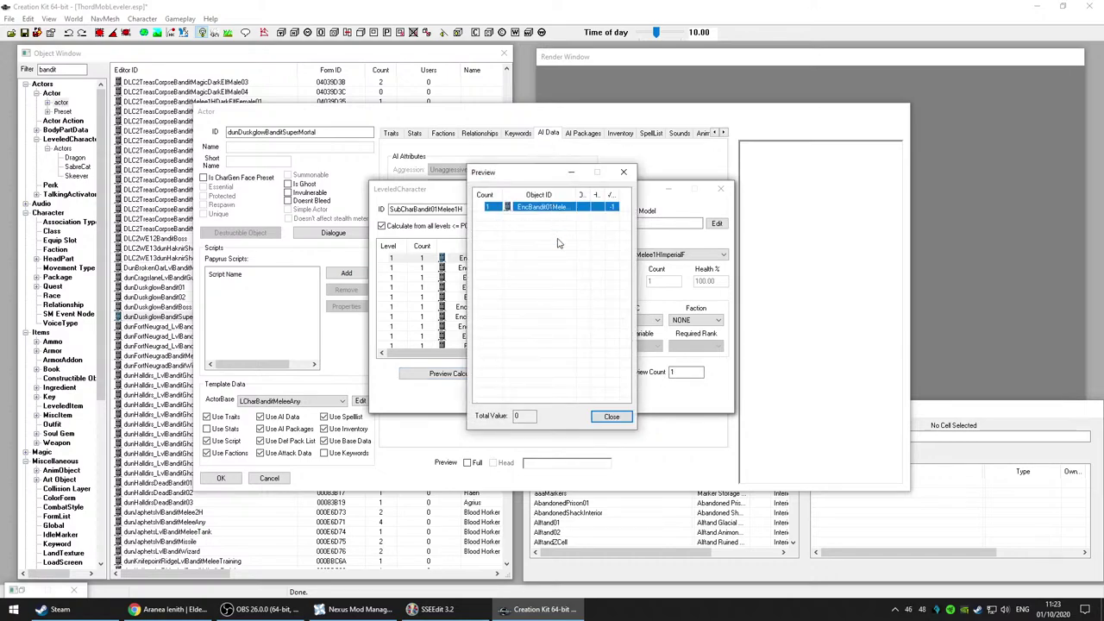
{"action": "left_click", "coordinate": [611, 417]}
{"action": "left_click", "coordinate": [496, 377]}
{"action": "left_click", "coordinate": [611, 417]}
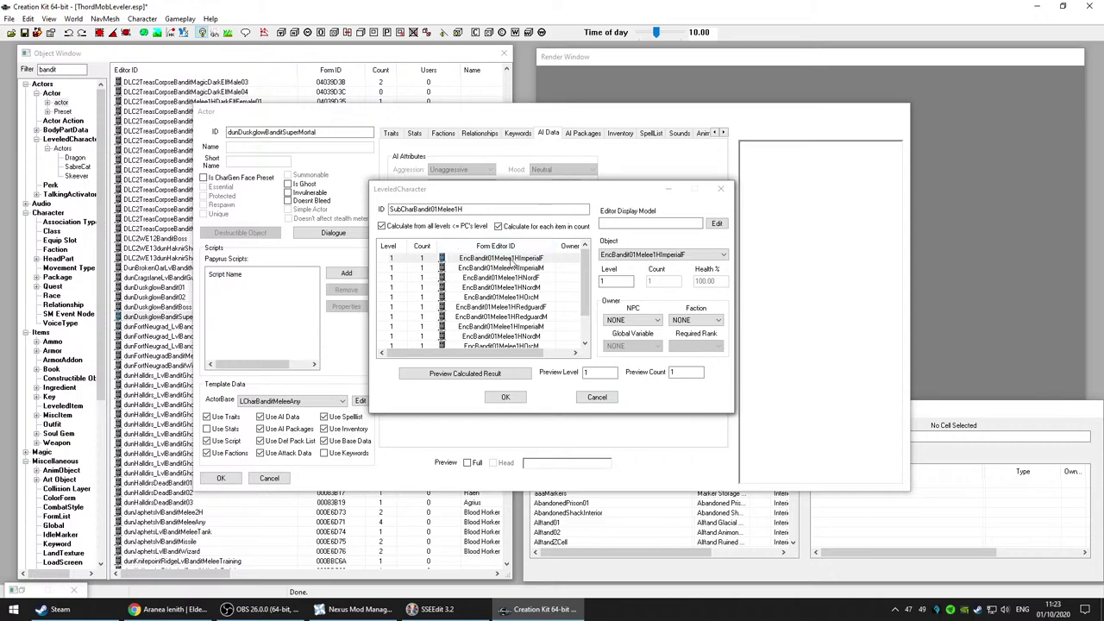
Step: Review the SubCharBandit01Melee1H entries from EncBandit01Melee1HImperialF down to EncBandit01Melee1HKhajiitM and return to the first entry
{"action": "left_click", "coordinate": [516, 259]}
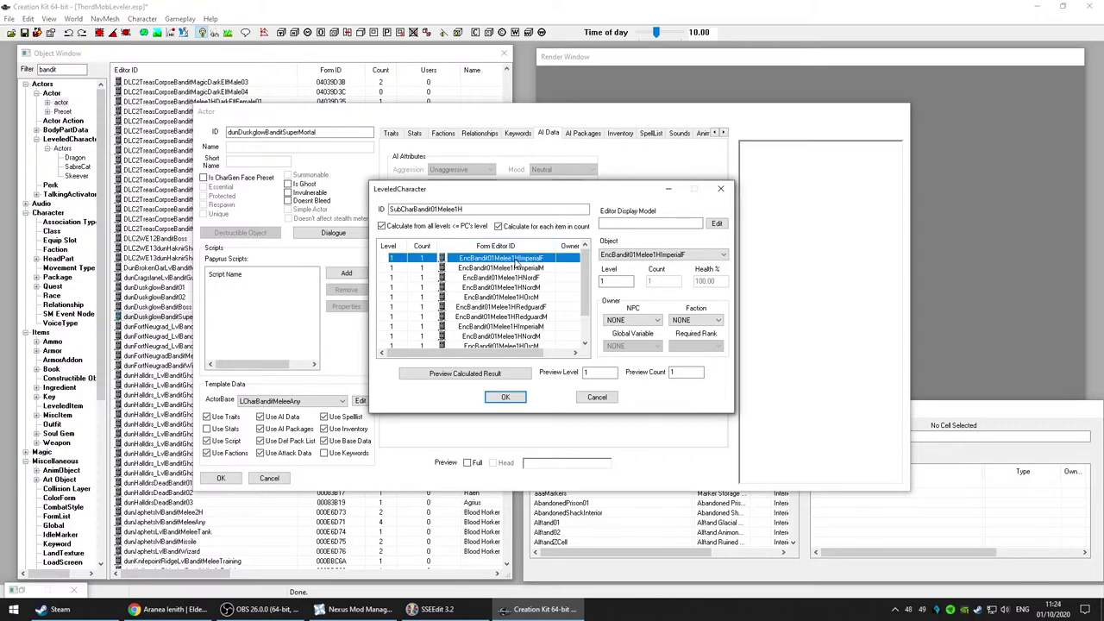
{"action": "left_click", "coordinate": [491, 298]}
{"action": "scroll", "coordinate": [528, 312], "scroll_direction": "down", "scroll_amount": 1}
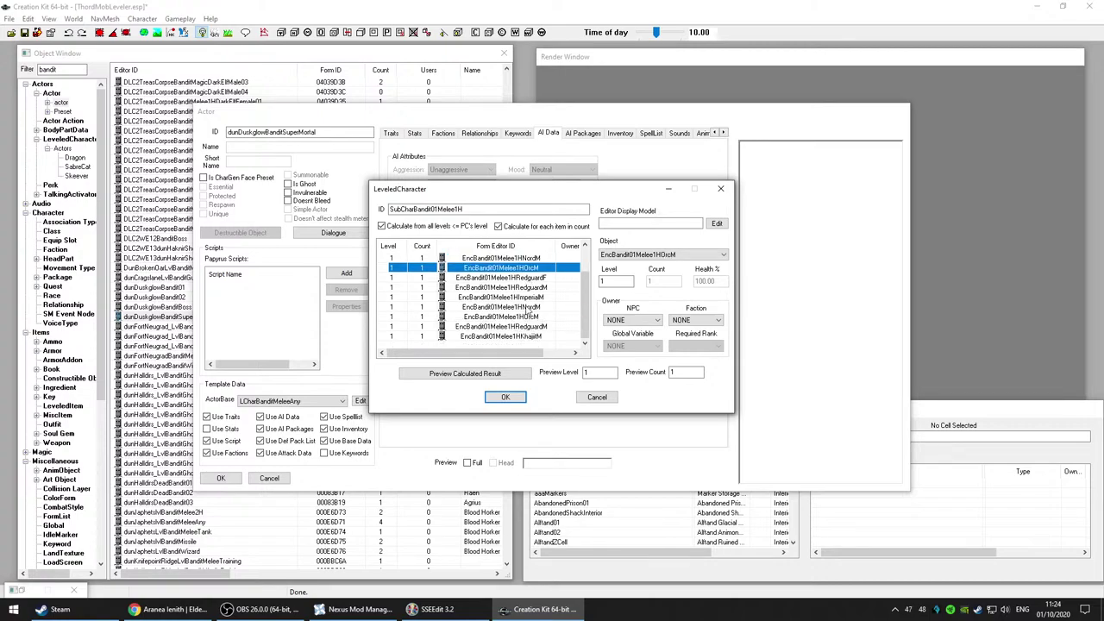
{"action": "left_click", "coordinate": [505, 336]}
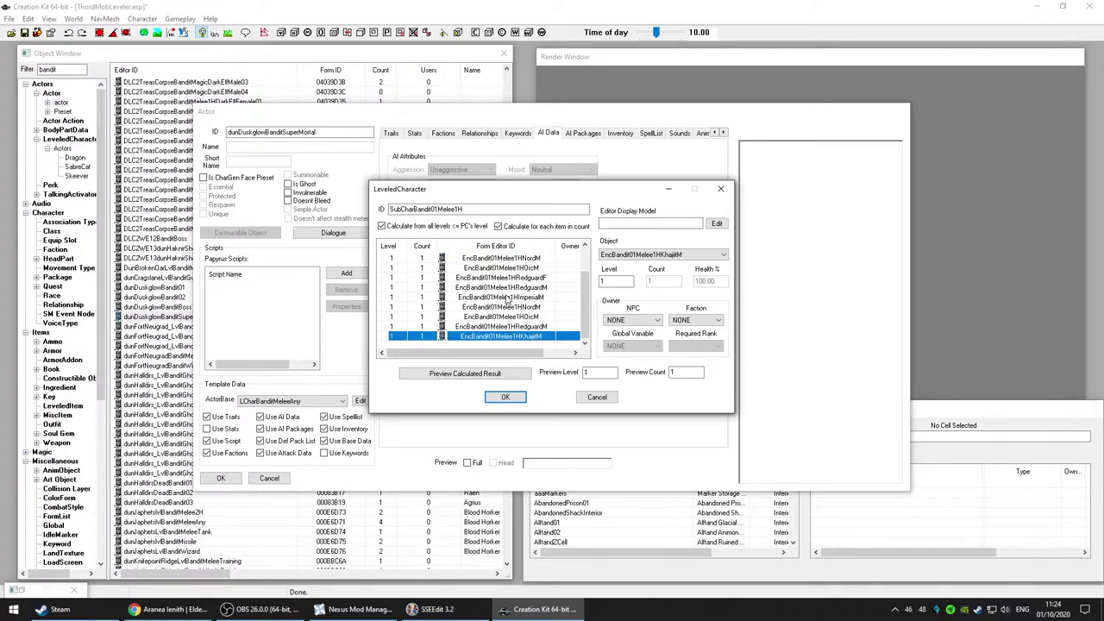
{"action": "scroll", "coordinate": [512, 306], "scroll_direction": "up", "scroll_amount": 1}
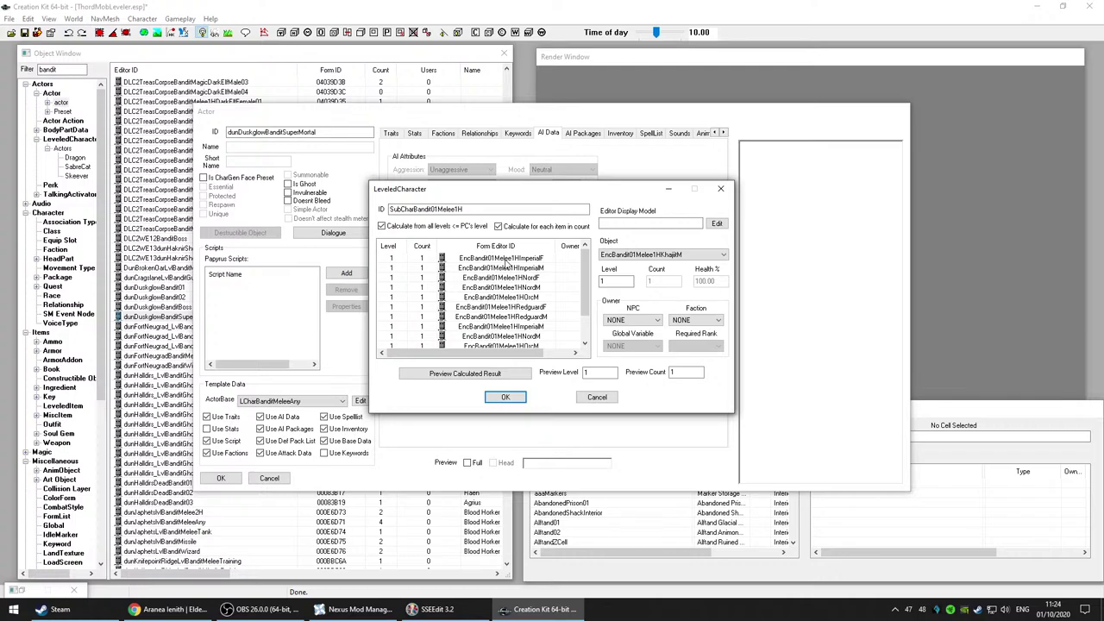
{"action": "left_click", "coordinate": [504, 259]}
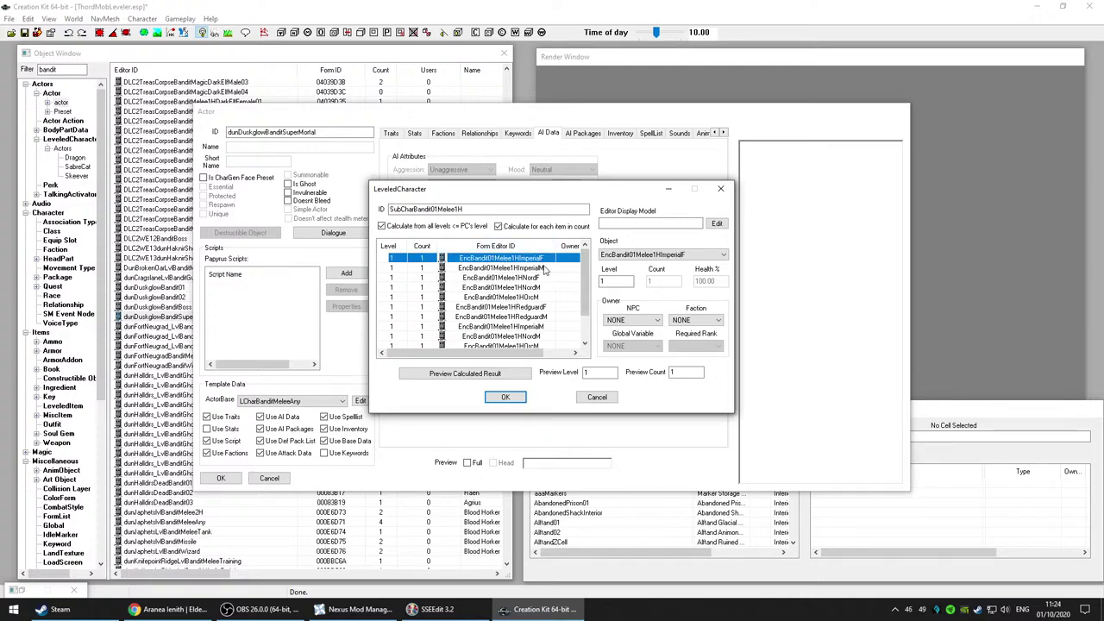
Step: Close the dunDuskglowBanditSuperMortal actor and the SubCharBandit01Melee1H list without changes, returning to LCharBanditMelee1H
{"action": "key", "text": "Escape"}
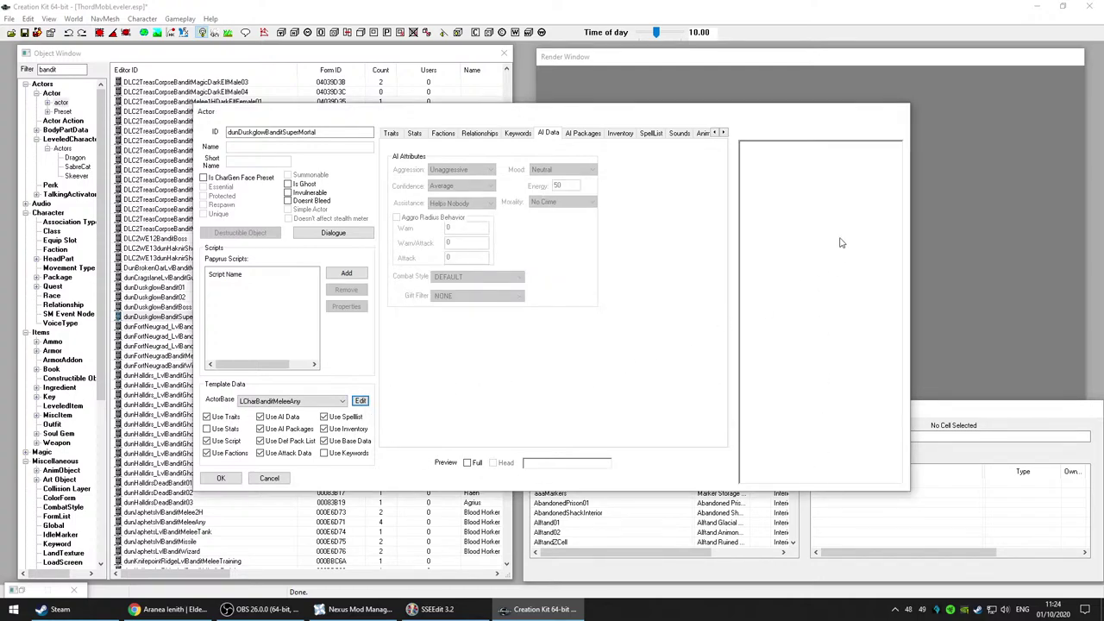
{"action": "left_click_drag", "start_coordinate": [776, 121], "coordinate": [715, 116]}
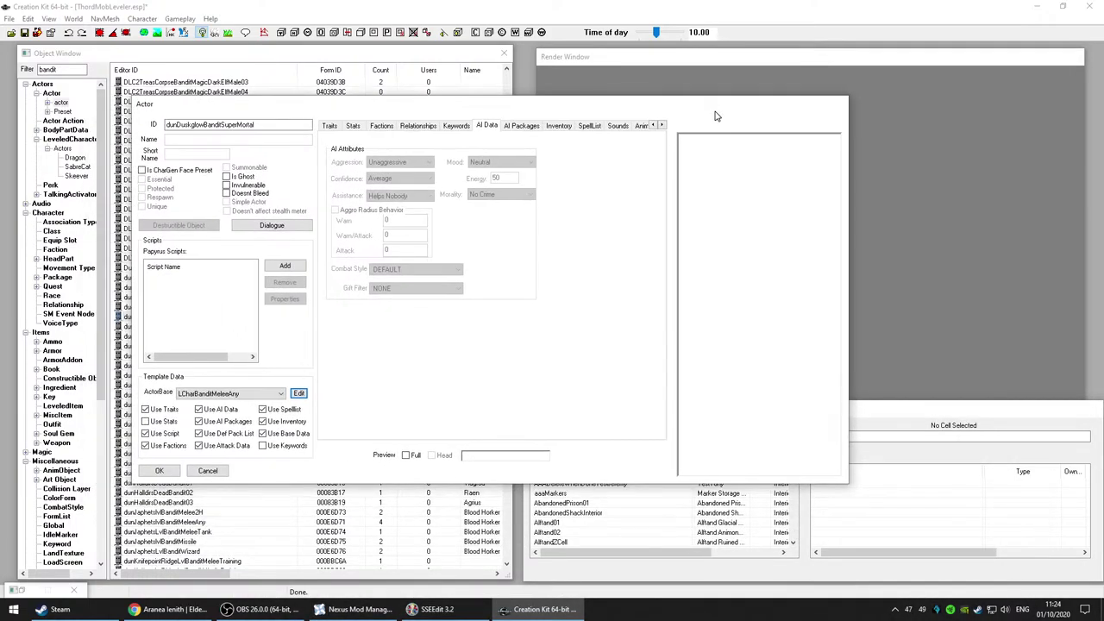
{"action": "left_click", "coordinate": [208, 471]}
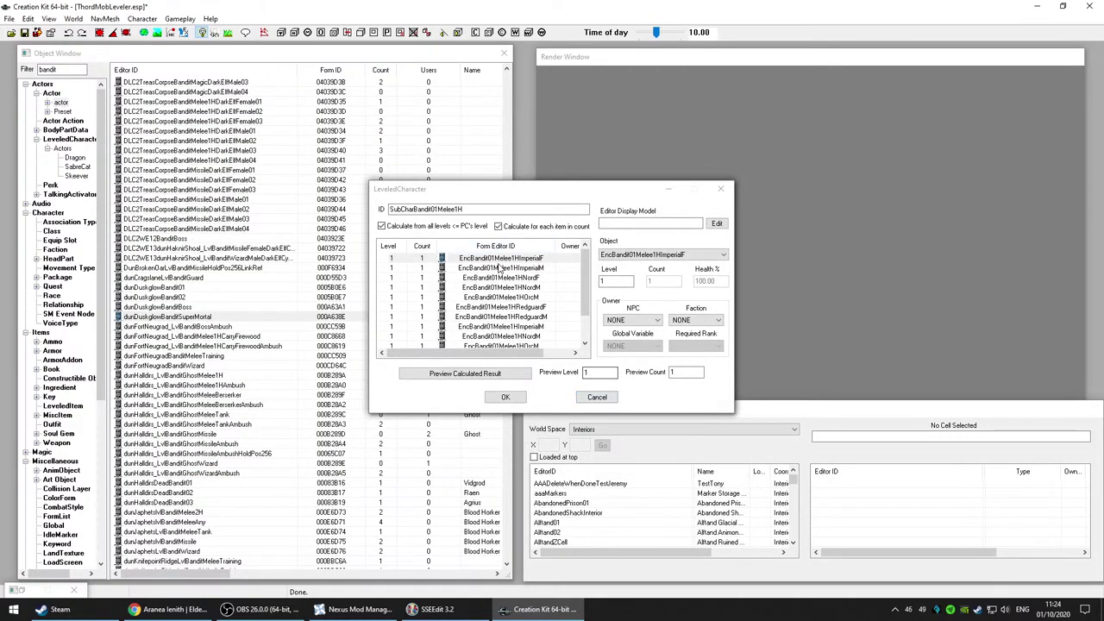
{"action": "left_click", "coordinate": [605, 399]}
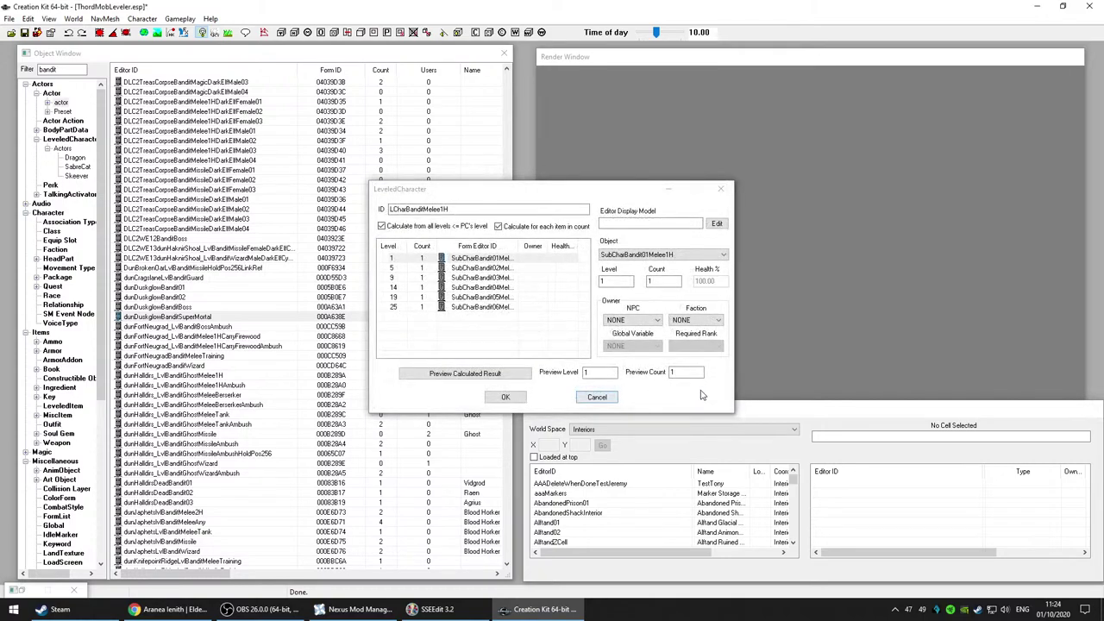
Step: Widen the Form Editor ID column of LCharBanditMelee1H and go through the level of each sublist from SubCharBandit01Melee1H to SubCharBandit06Melee1H
{"action": "double_click", "coordinate": [521, 246]}
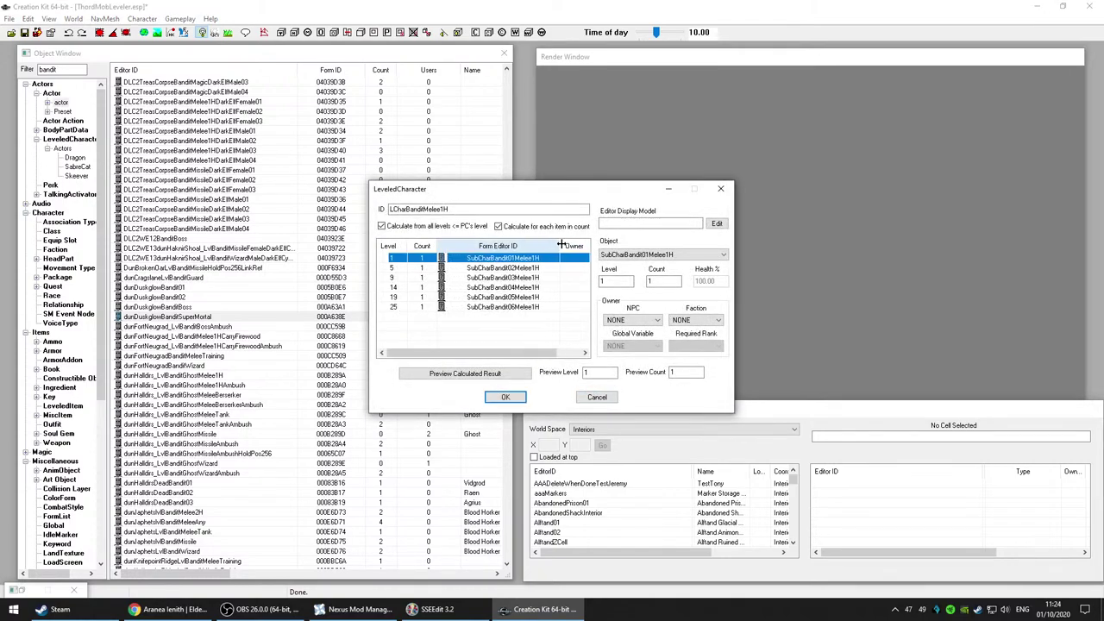
{"action": "left_click", "coordinate": [516, 268]}
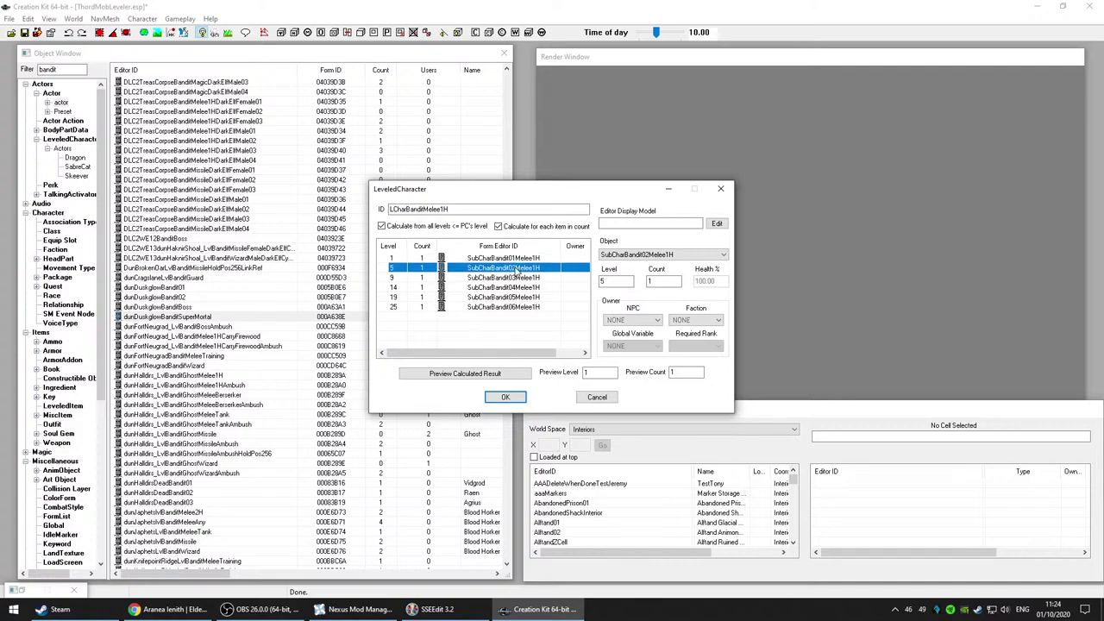
{"action": "left_click", "coordinate": [518, 277]}
{"action": "left_click", "coordinate": [518, 287]}
{"action": "left_click", "coordinate": [519, 296]}
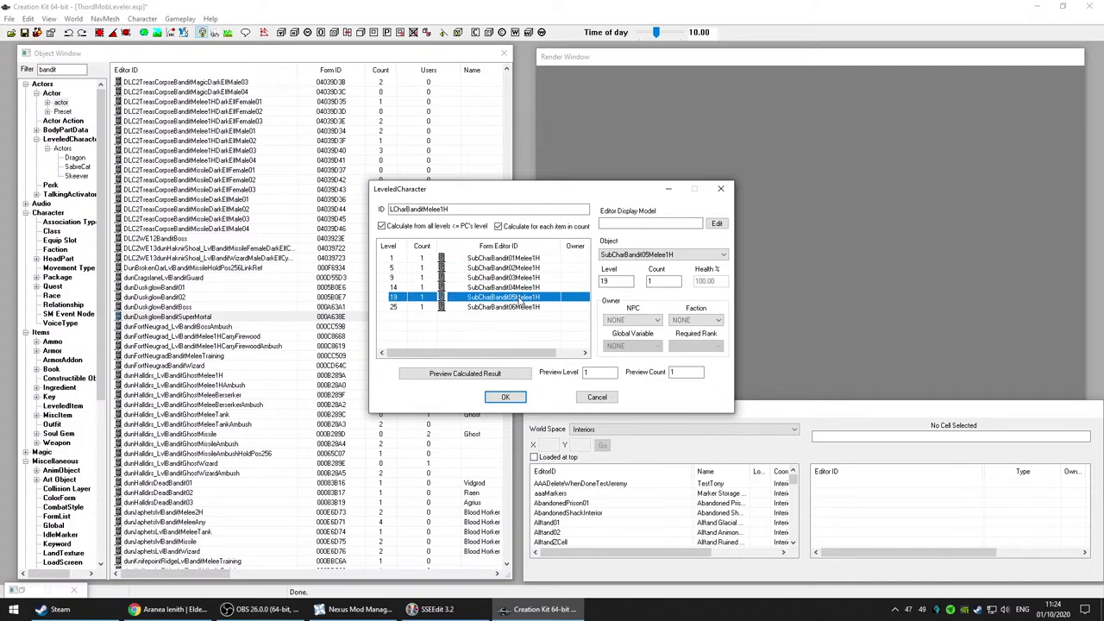
{"action": "left_click", "coordinate": [520, 308]}
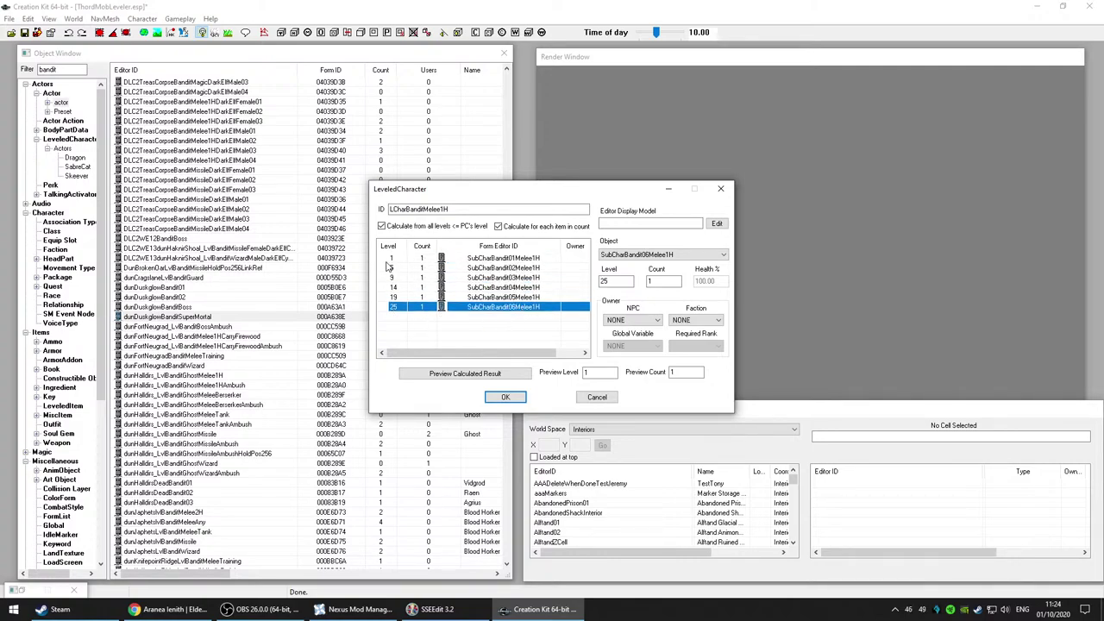
Step: Compare the first and last LCharBanditMelee1H entries, SubCharBandit01Melee1H and SubCharBandit06Melee1H, ending on SubCharBandit06Melee1H
{"action": "left_click", "coordinate": [505, 258]}
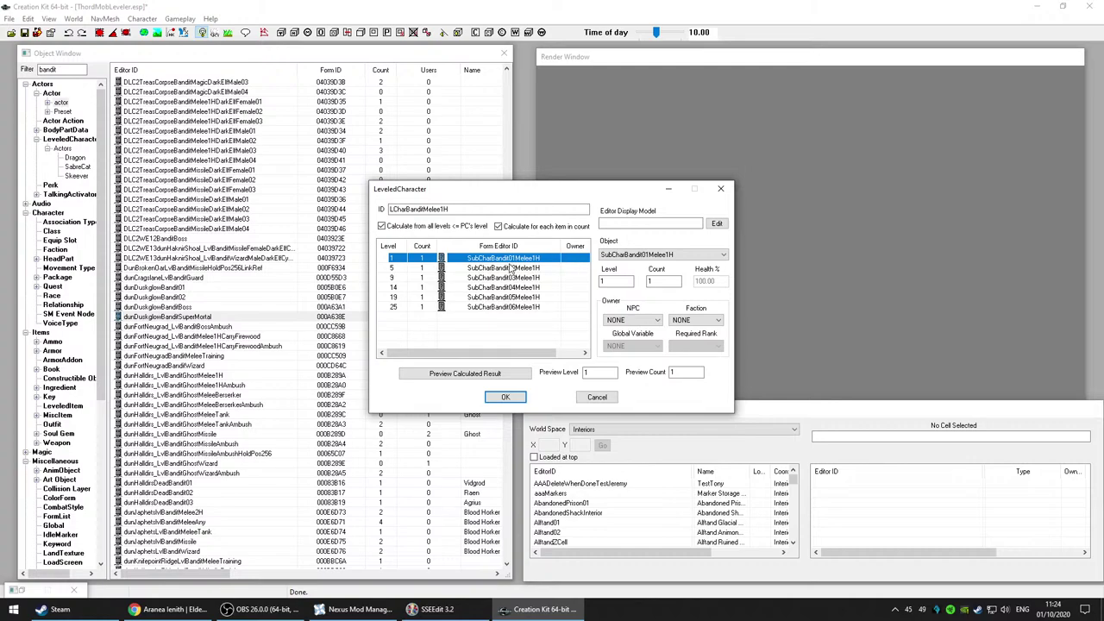
{"action": "left_click", "coordinate": [509, 309]}
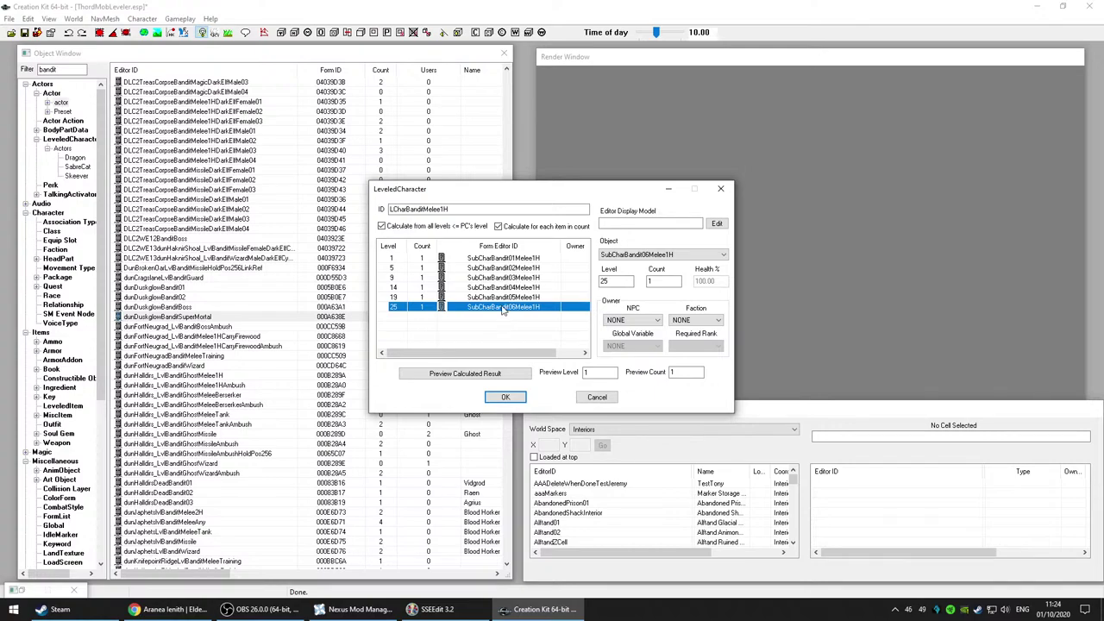
{"action": "left_click", "coordinate": [503, 259]}
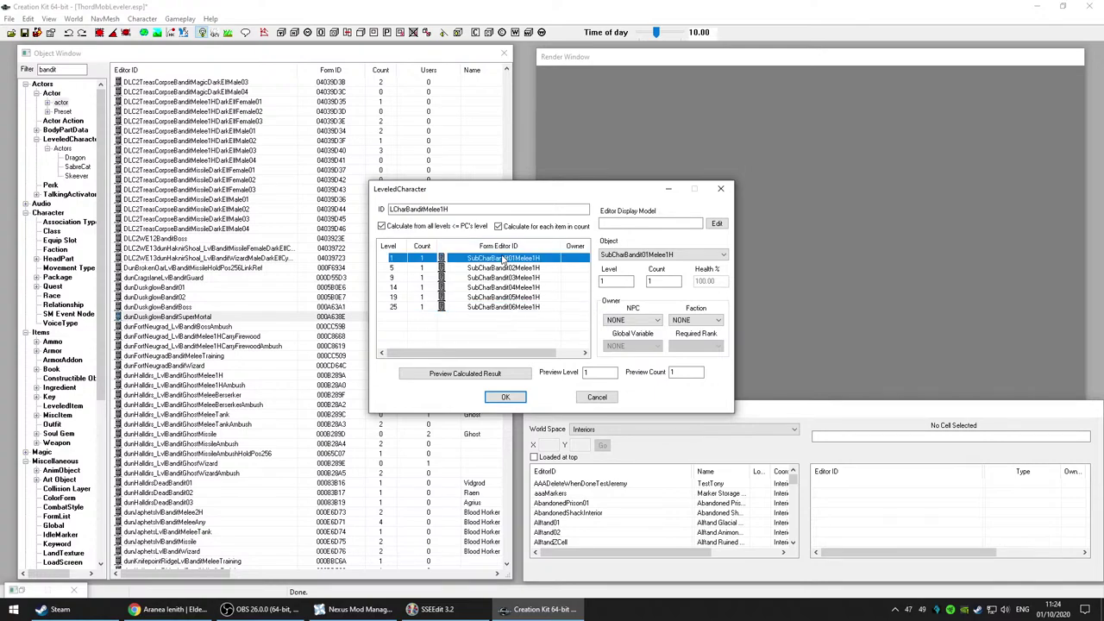
{"action": "left_click", "coordinate": [496, 308]}
{"action": "left_click", "coordinate": [503, 259]}
{"action": "left_click", "coordinate": [505, 308]}
Step: Preview the calculated result of LCharBanditMelee1H several times at preview level 1, moving the last preview clear of the list to read its full object ID
{"action": "left_click", "coordinate": [466, 374]}
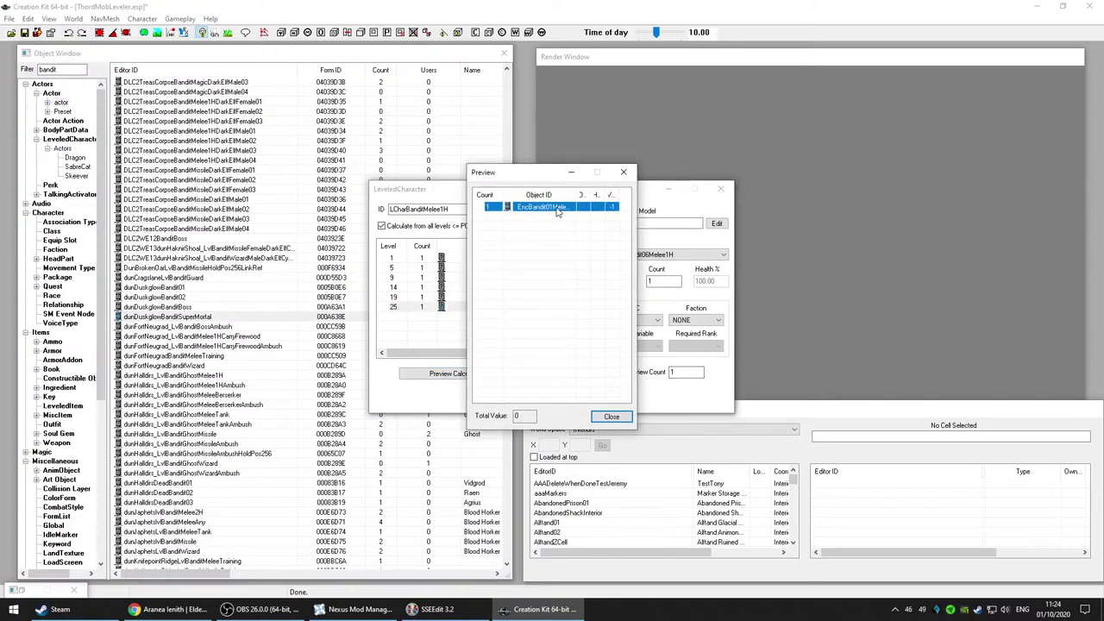
{"action": "left_click", "coordinate": [611, 417]}
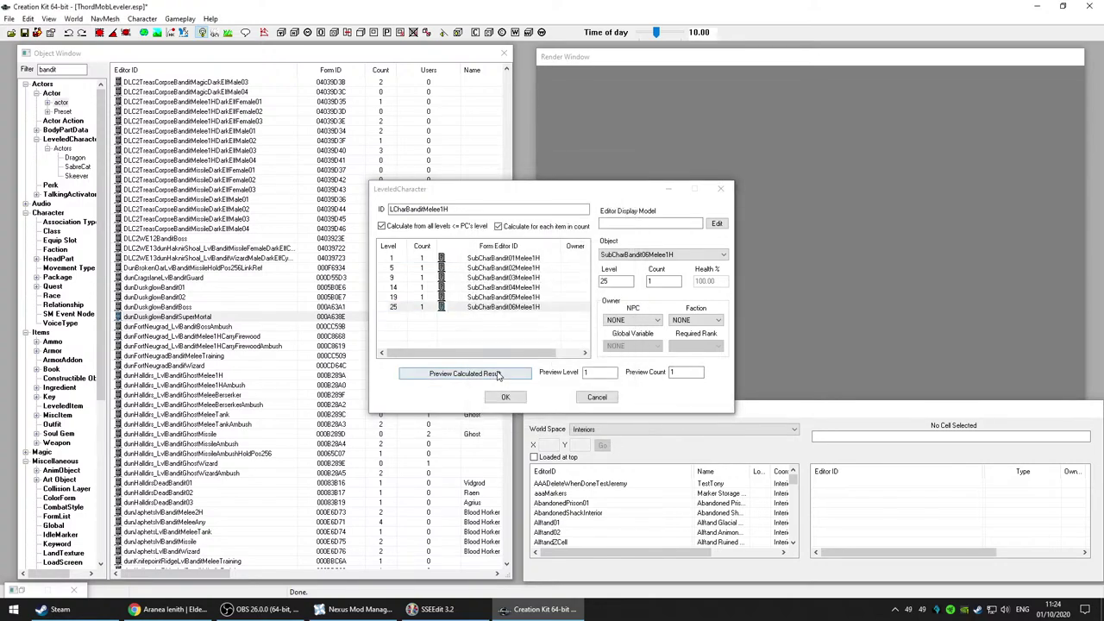
{"action": "left_click", "coordinate": [496, 373]}
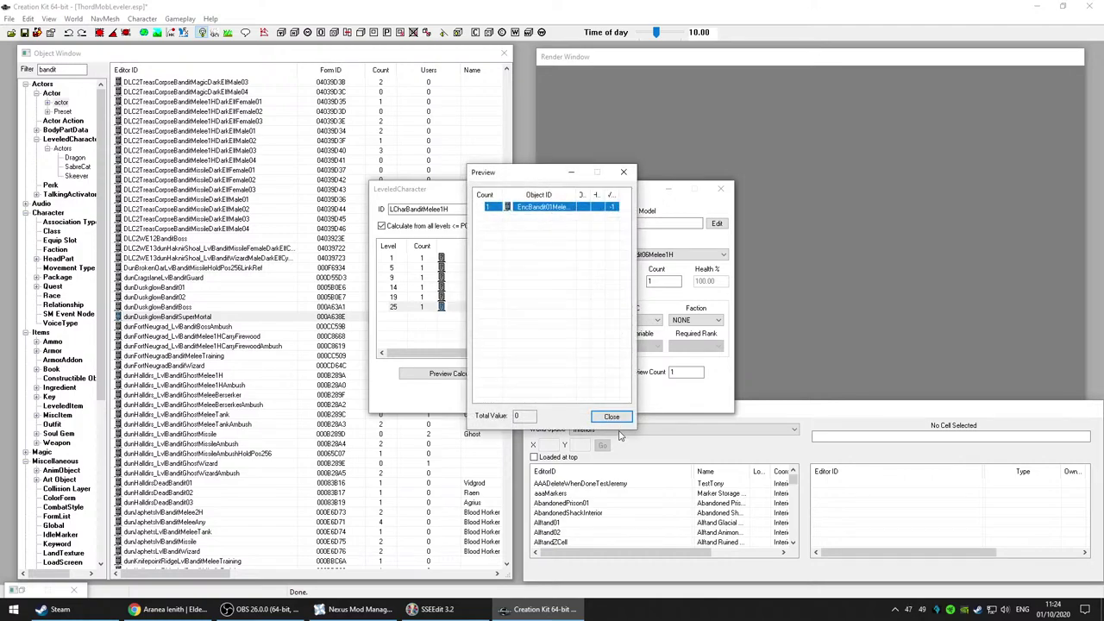
{"action": "left_click", "coordinate": [615, 418]}
{"action": "left_click", "coordinate": [465, 374]}
{"action": "left_click", "coordinate": [612, 417]}
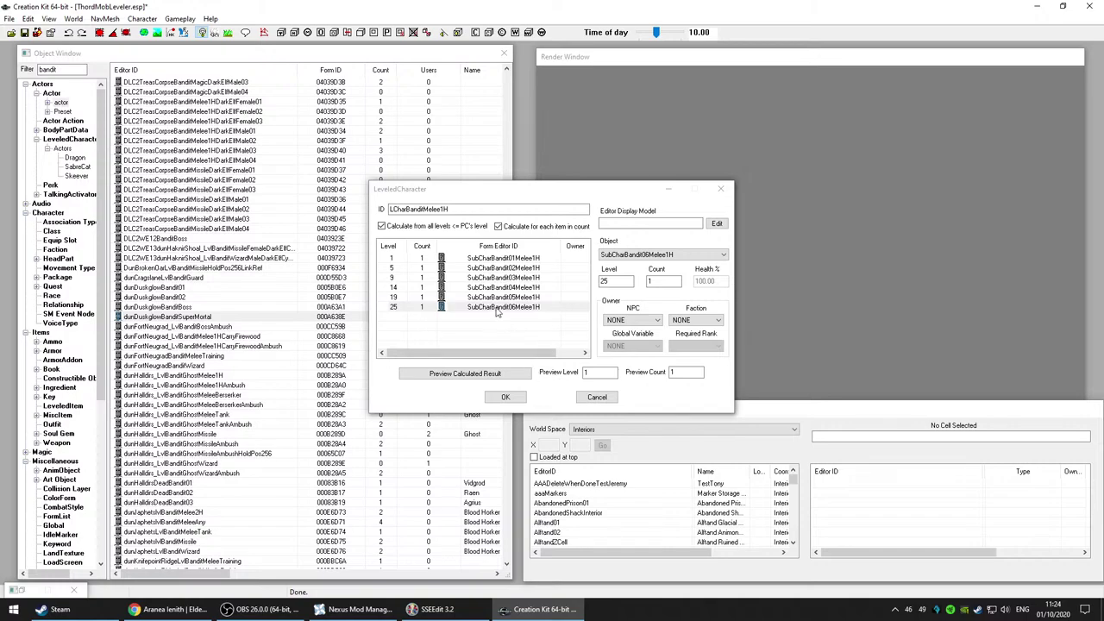
{"action": "left_click", "coordinate": [483, 360]}
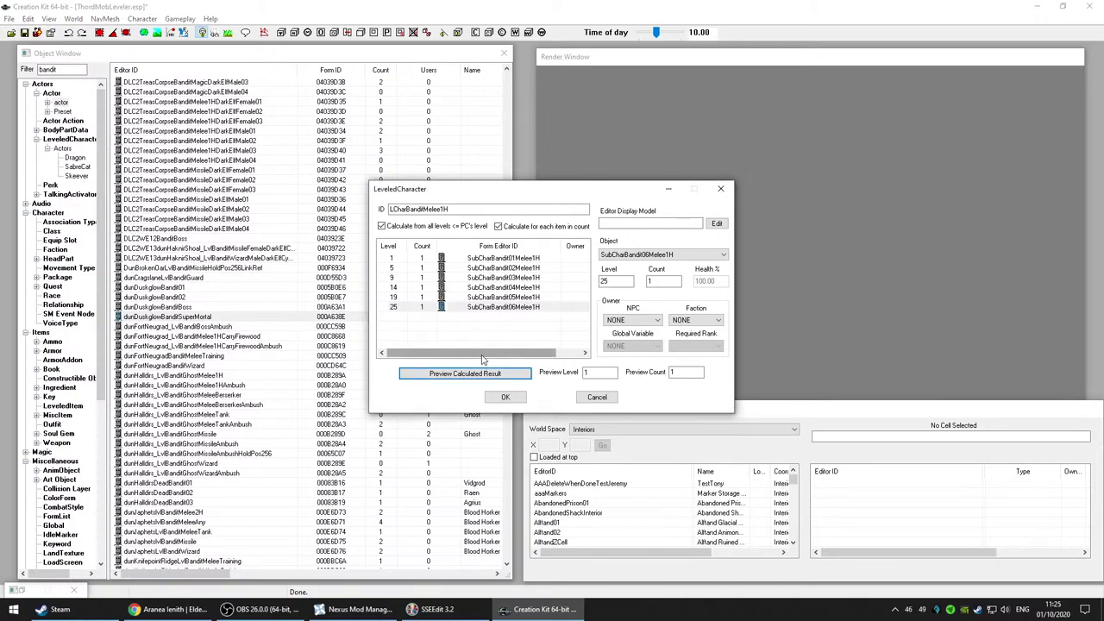
{"action": "left_click", "coordinate": [482, 374]}
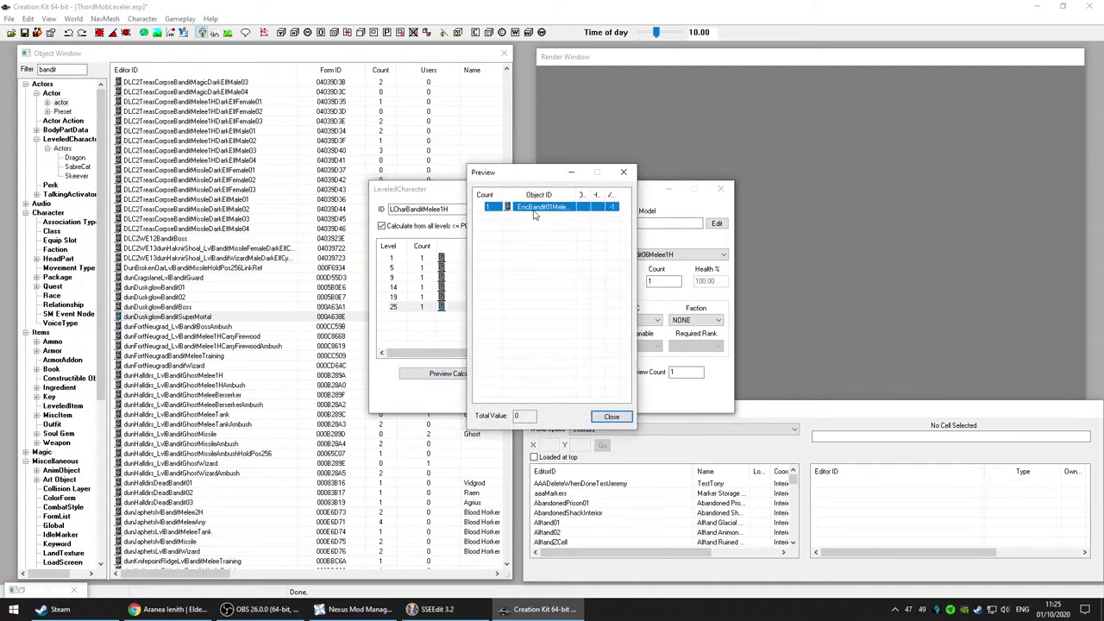
{"action": "left_click_drag", "start_coordinate": [565, 173], "coordinate": [886, 175]}
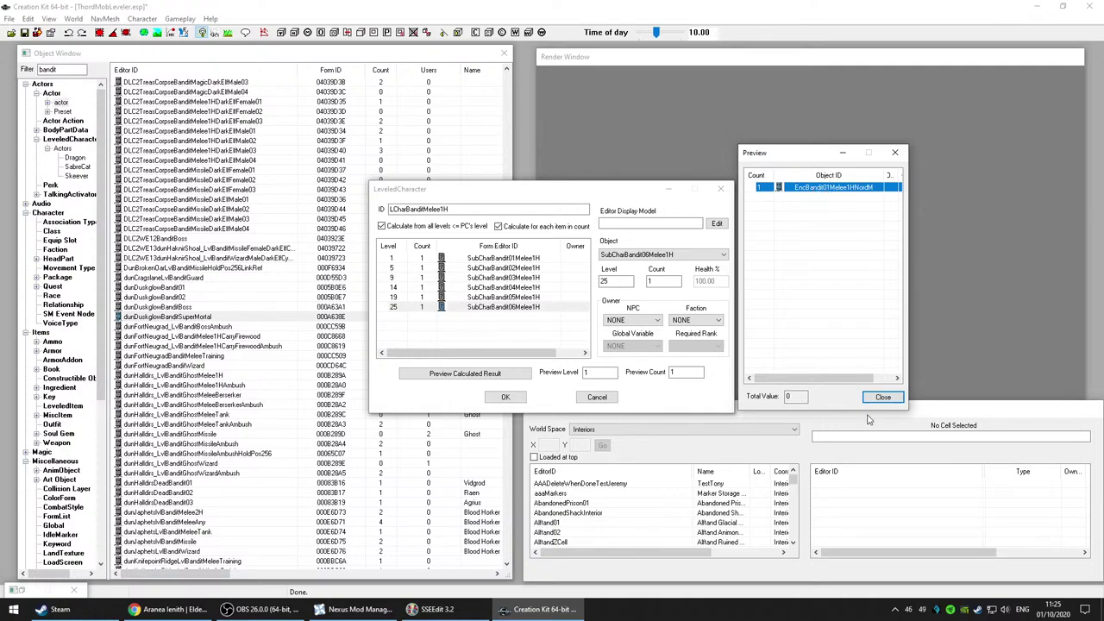
Step: Preview the calculated result of LCharBanditMelee1H twice more at preview level 1, widening the Object ID column to read each full ID
{"action": "left_click", "coordinate": [892, 403]}
{"action": "left_click", "coordinate": [465, 373]}
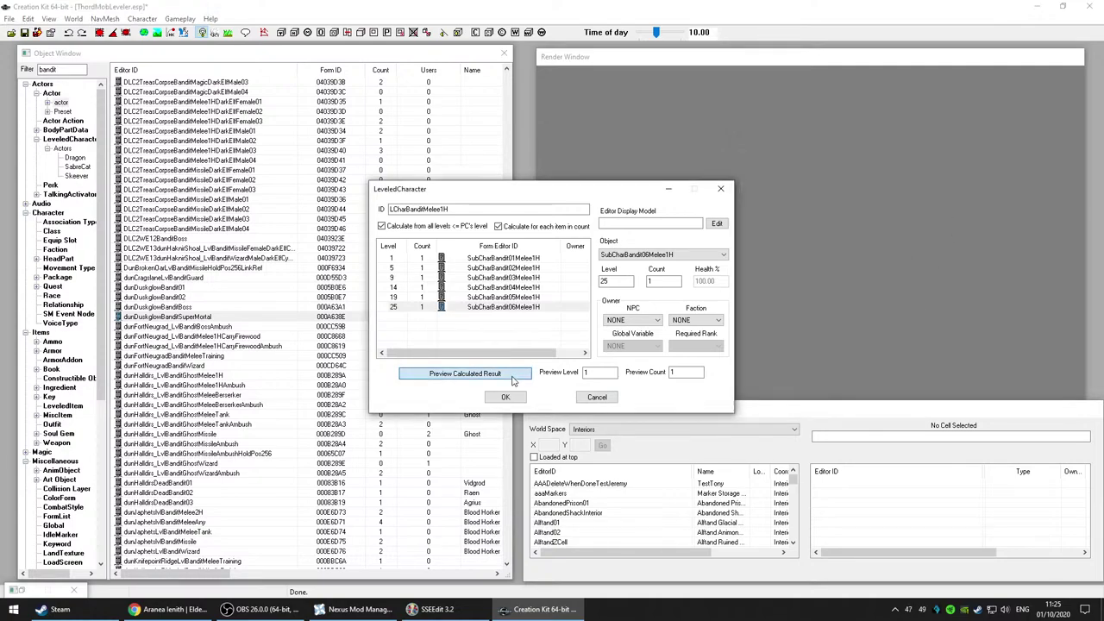
{"action": "left_click_drag", "start_coordinate": [583, 195], "coordinate": [618, 195]}
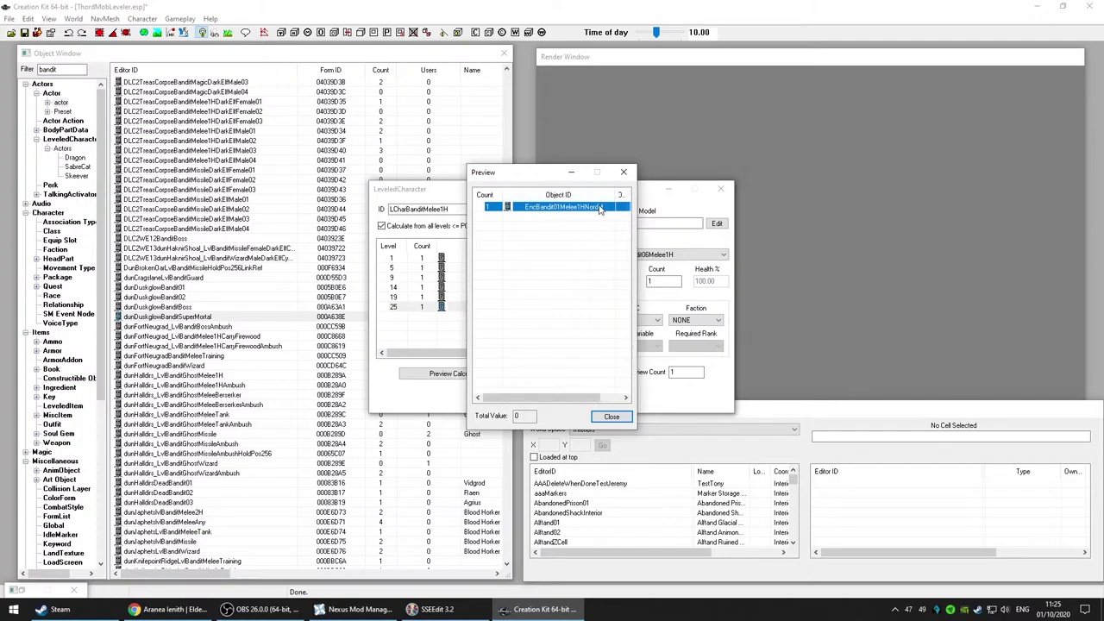
{"action": "left_click", "coordinate": [612, 418]}
{"action": "left_click", "coordinate": [498, 378]}
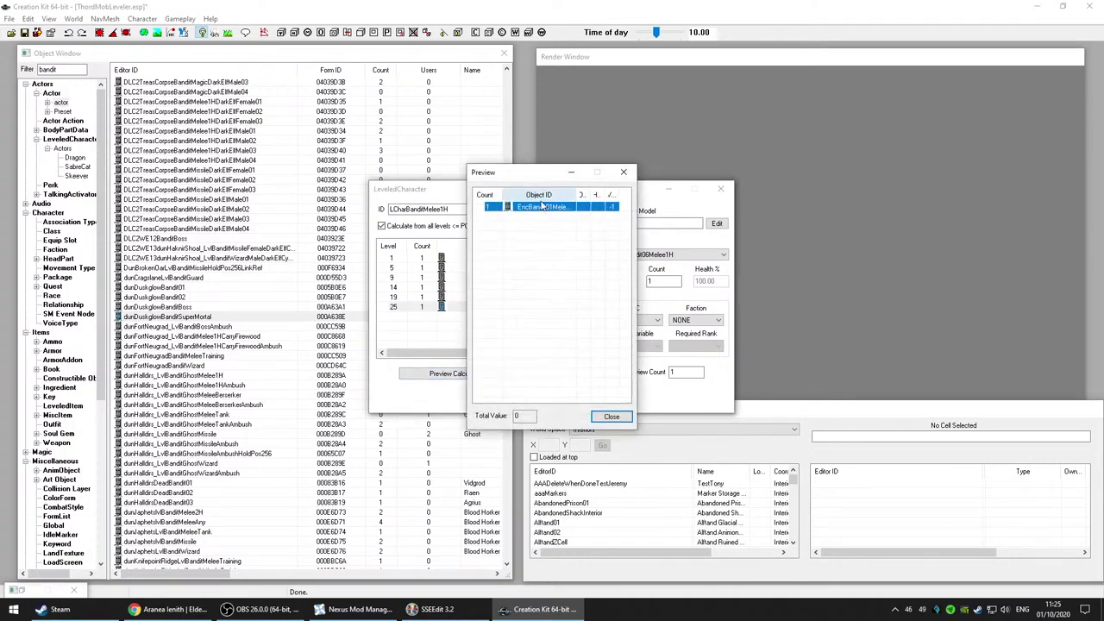
{"action": "left_click_drag", "start_coordinate": [571, 195], "coordinate": [635, 196]}
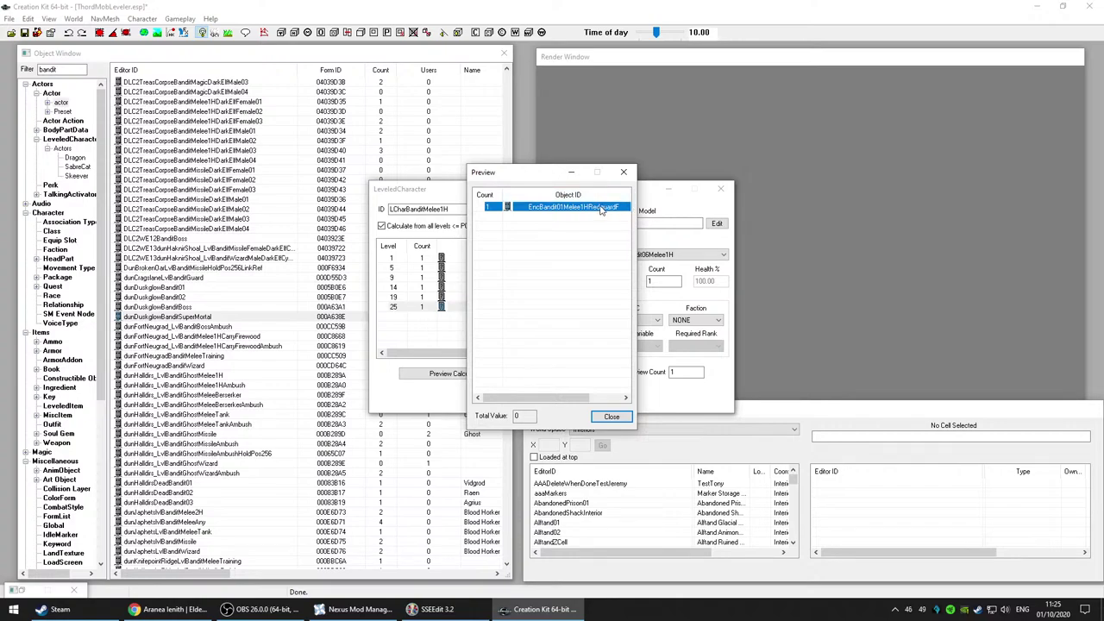
{"action": "left_click", "coordinate": [612, 417]}
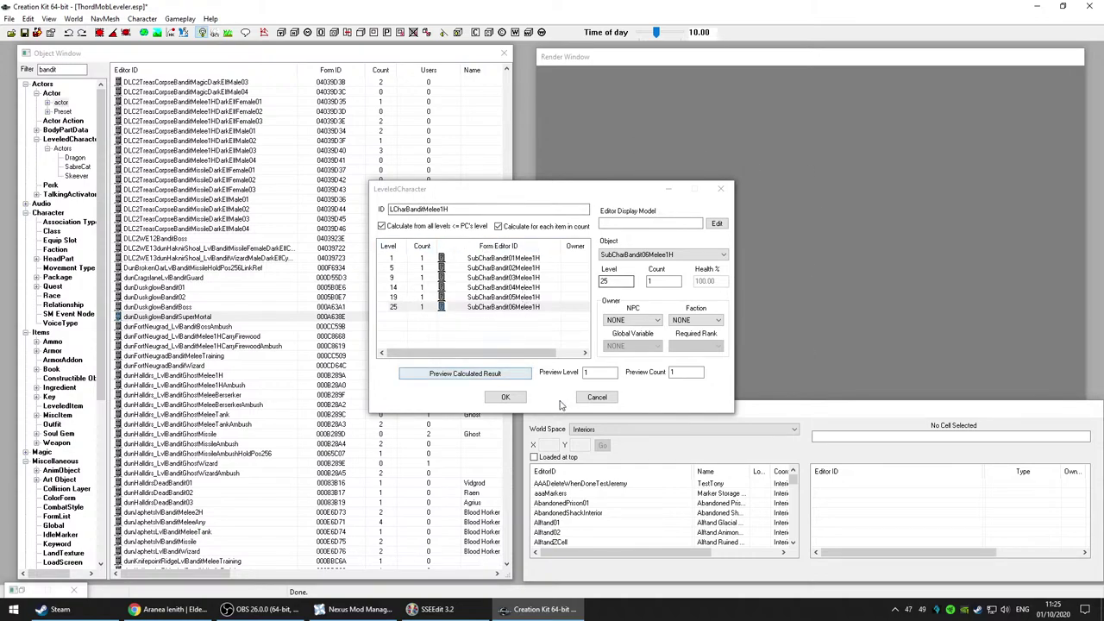
{"action": "left_click", "coordinate": [699, 405]}
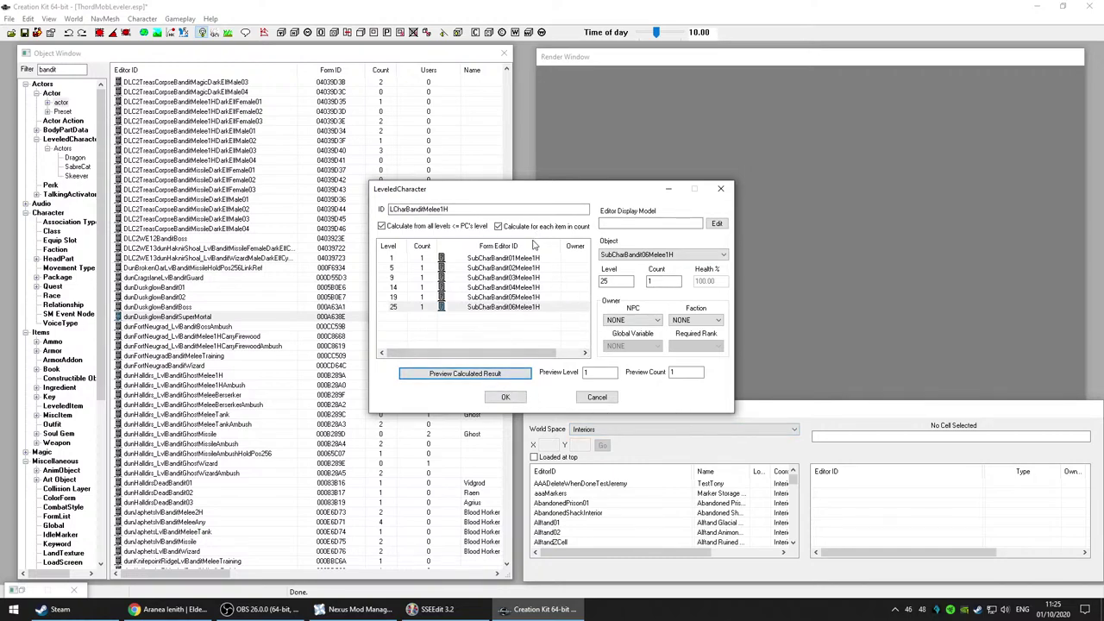
Step: Go through the LCharBanditMelee1H entries from SubCharBandit01Melee1H to SubCharBandit06Melee1H, and close it and LCharBanditMeleeAny without changes
{"action": "left_click", "coordinate": [535, 258]}
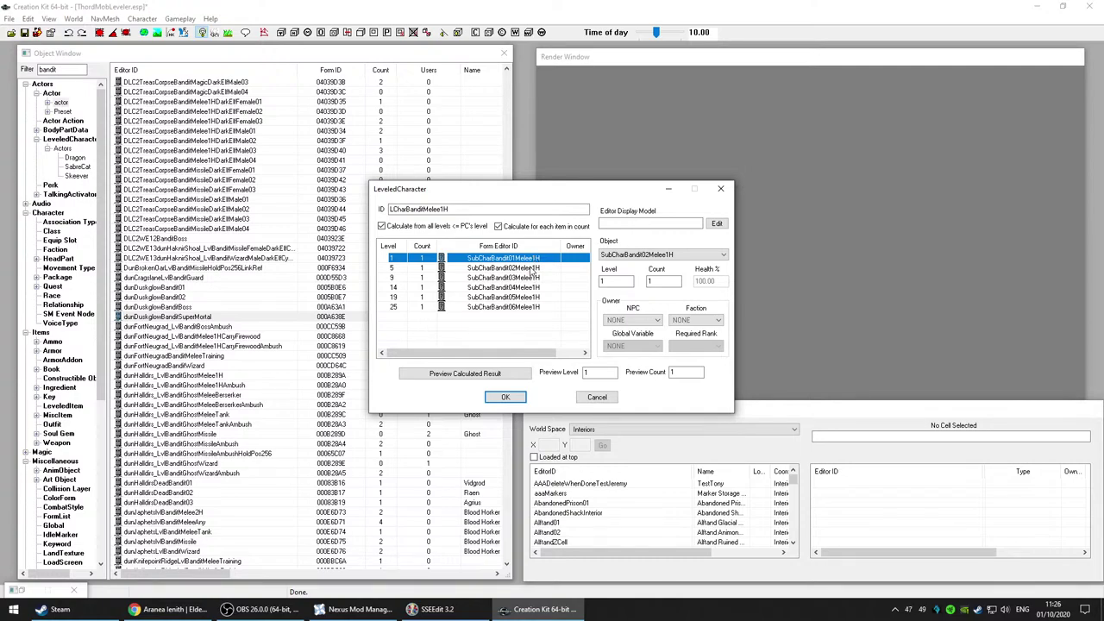
{"action": "left_click", "coordinate": [533, 269]}
{"action": "left_click", "coordinate": [531, 260]}
{"action": "left_click", "coordinate": [531, 270]}
{"action": "left_click", "coordinate": [535, 278]}
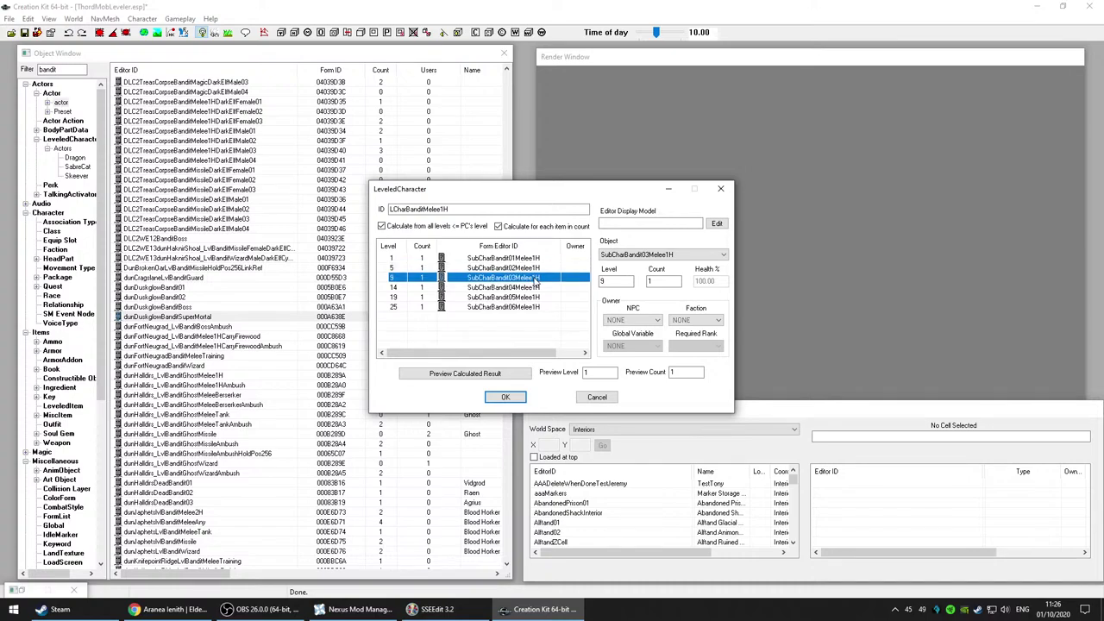
{"action": "left_click", "coordinate": [535, 288]}
{"action": "left_click", "coordinate": [535, 298]}
{"action": "left_click", "coordinate": [535, 308]}
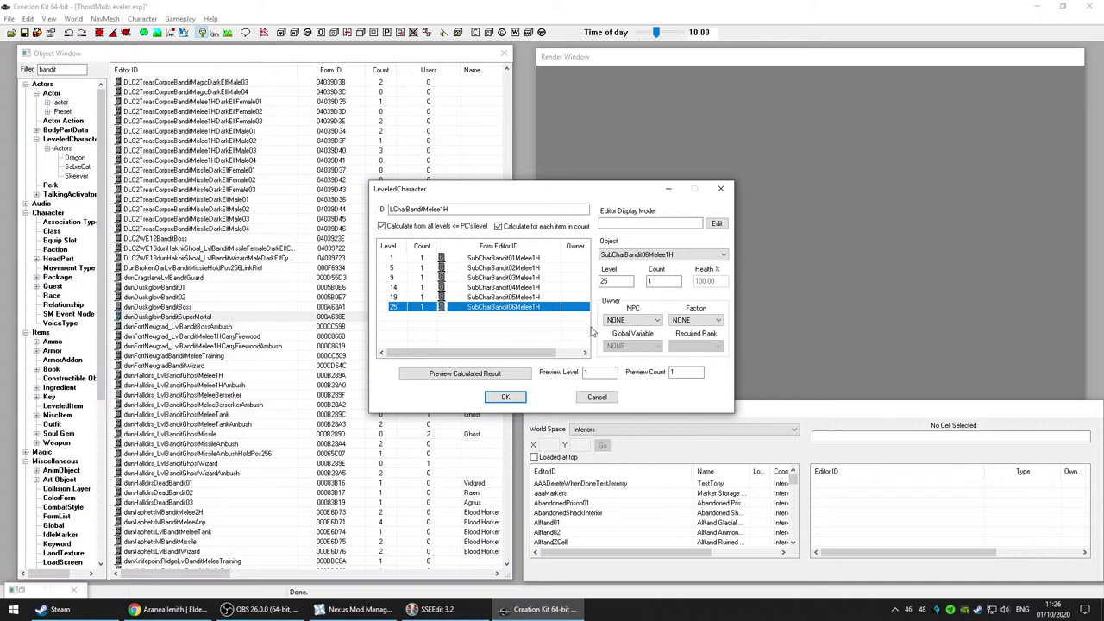
{"action": "left_click", "coordinate": [597, 398]}
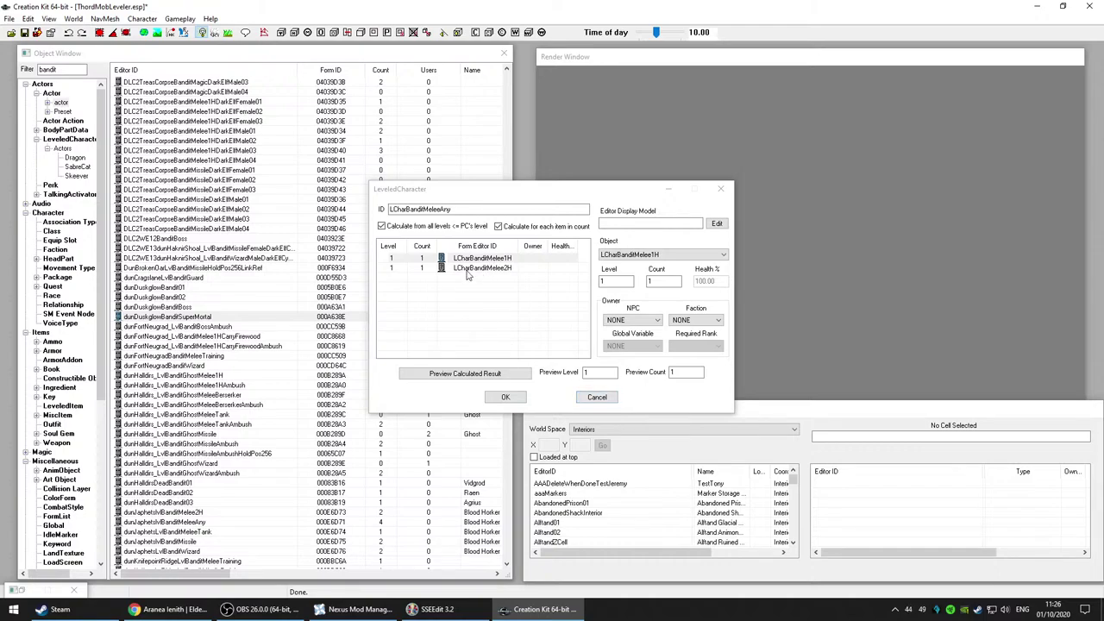
{"action": "left_click", "coordinate": [597, 397]}
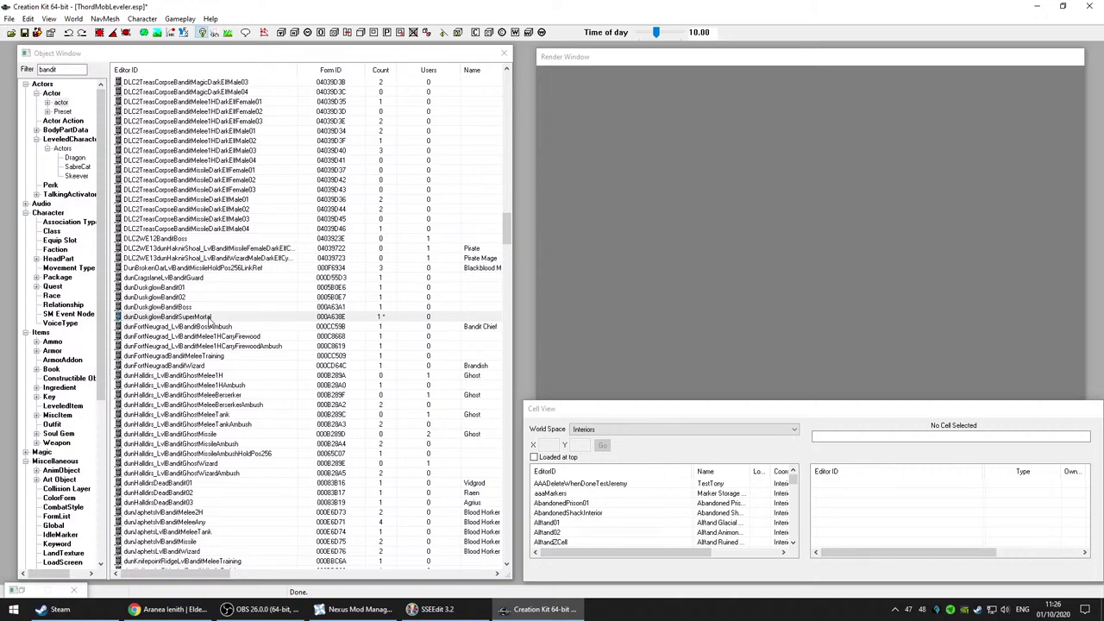
Step: Check the AI attributes of the dunFortNeugrad_LvlBanditBossAmbush actor and close it without changes
{"action": "scroll", "coordinate": [253, 428], "scroll_direction": "down", "scroll_amount": 4}
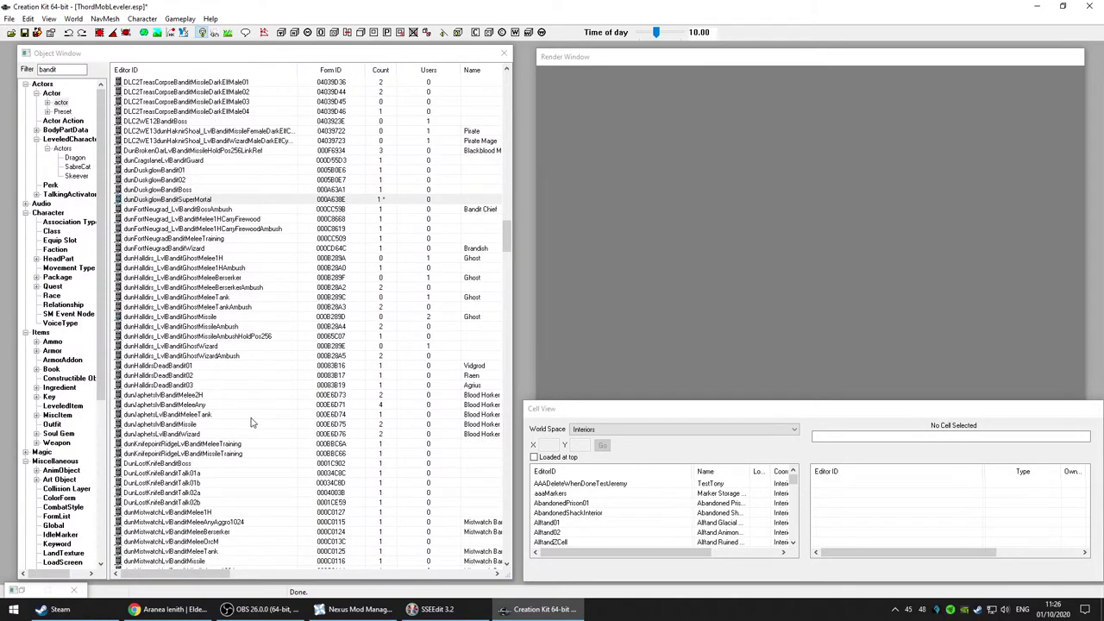
{"action": "left_click", "coordinate": [507, 246]}
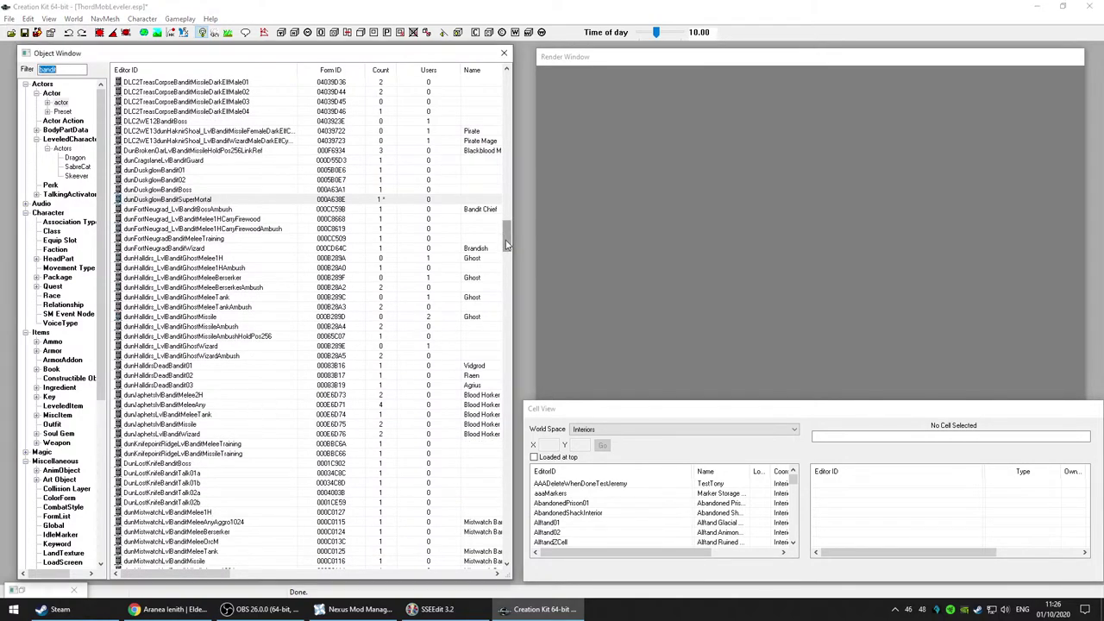
{"action": "left_click", "coordinate": [223, 210]}
{"action": "key", "text": "Delete"}
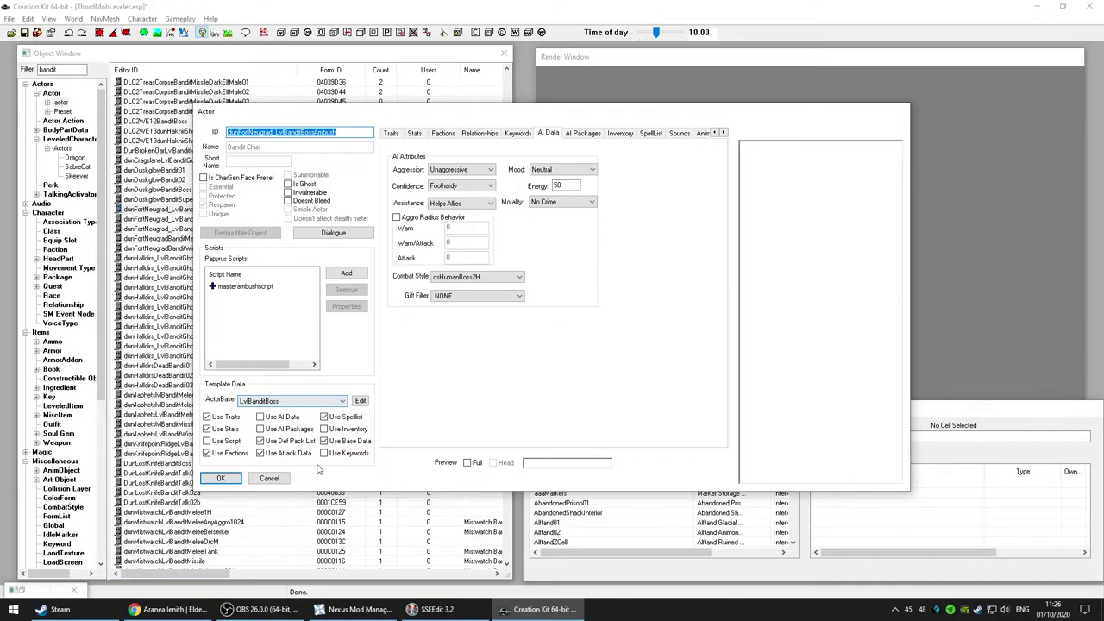
{"action": "left_click", "coordinate": [269, 479]}
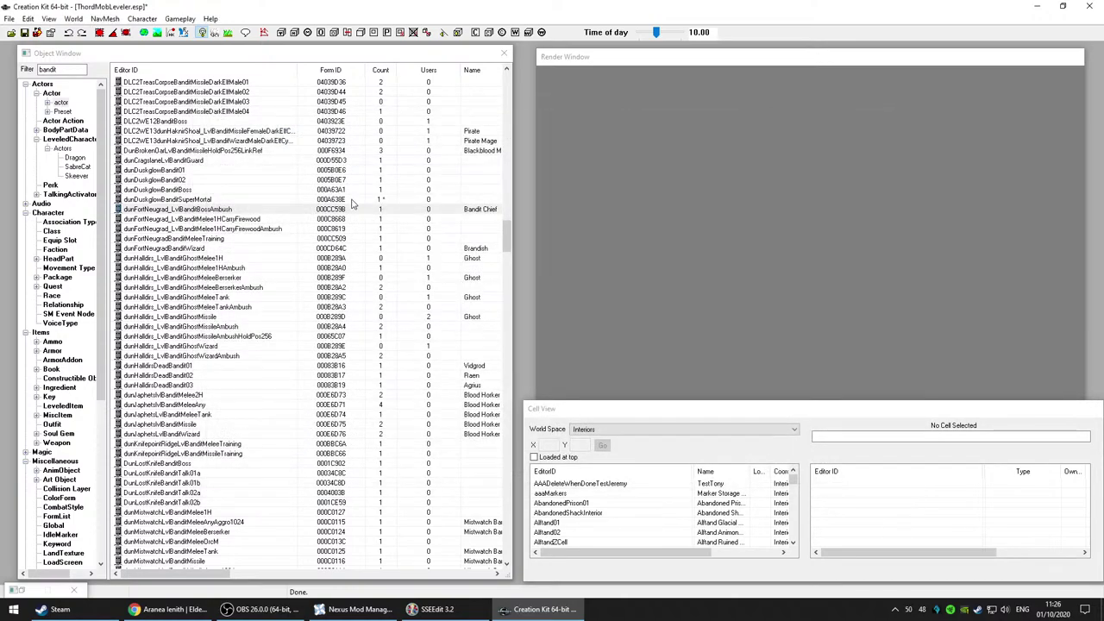
Step: Review the stats, AI data and AI packages of the EncBandit00Template actor, and close it without changes
{"action": "scroll", "coordinate": [386, 412], "scroll_direction": "down", "scroll_amount": 4}
{"action": "scroll", "coordinate": [367, 396], "scroll_direction": "down", "scroll_amount": 9}
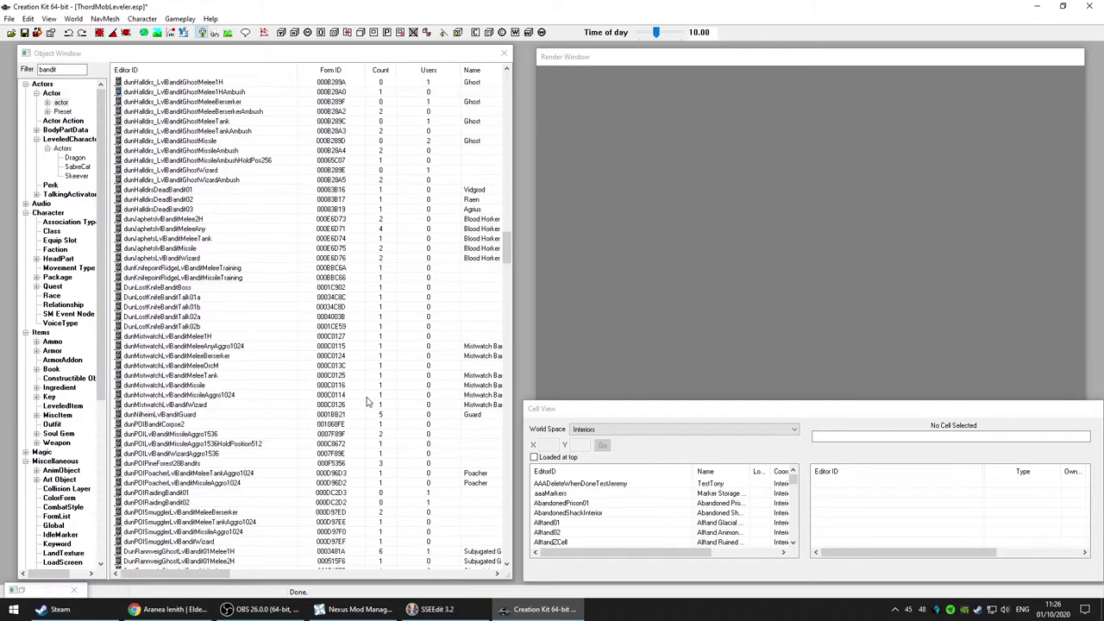
{"action": "scroll", "coordinate": [353, 403], "scroll_direction": "down", "scroll_amount": 6}
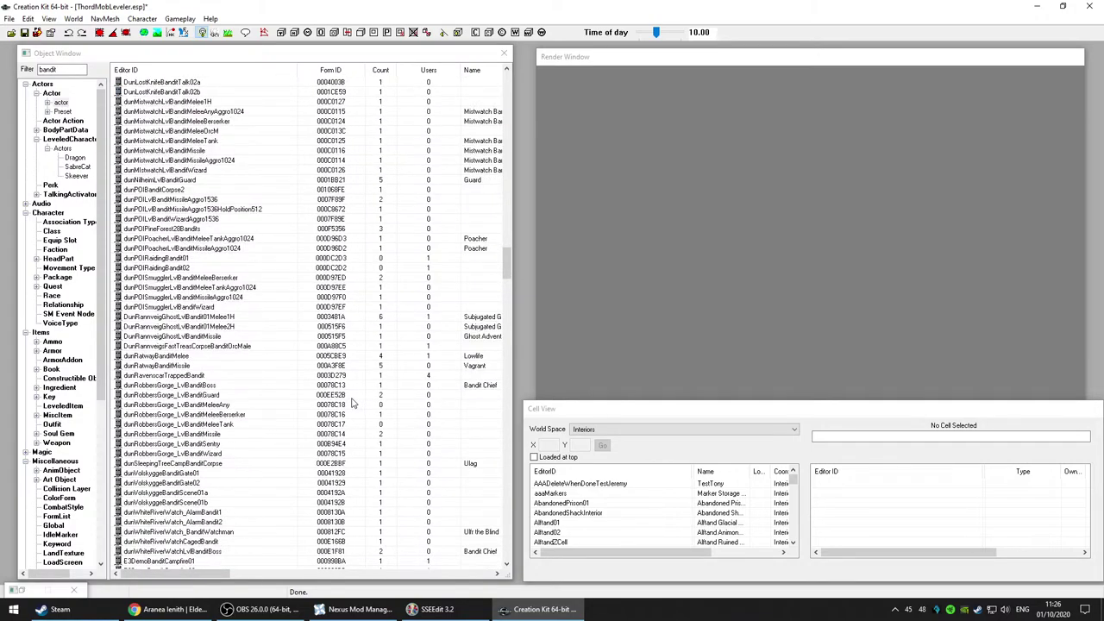
{"action": "double_click", "coordinate": [195, 464]}
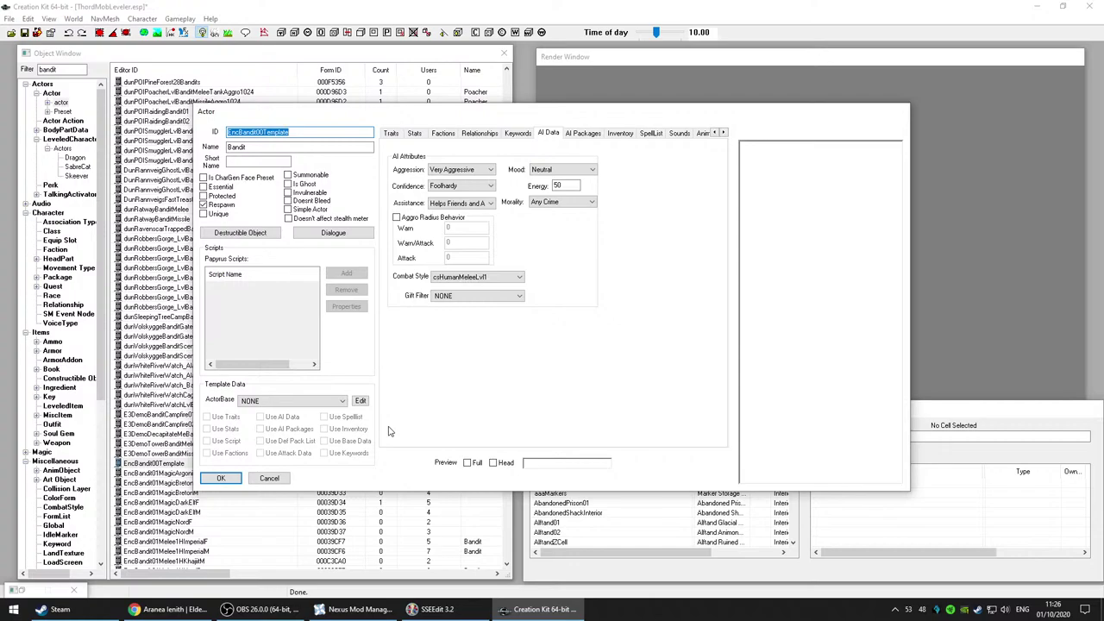
{"action": "left_click", "coordinate": [416, 134]}
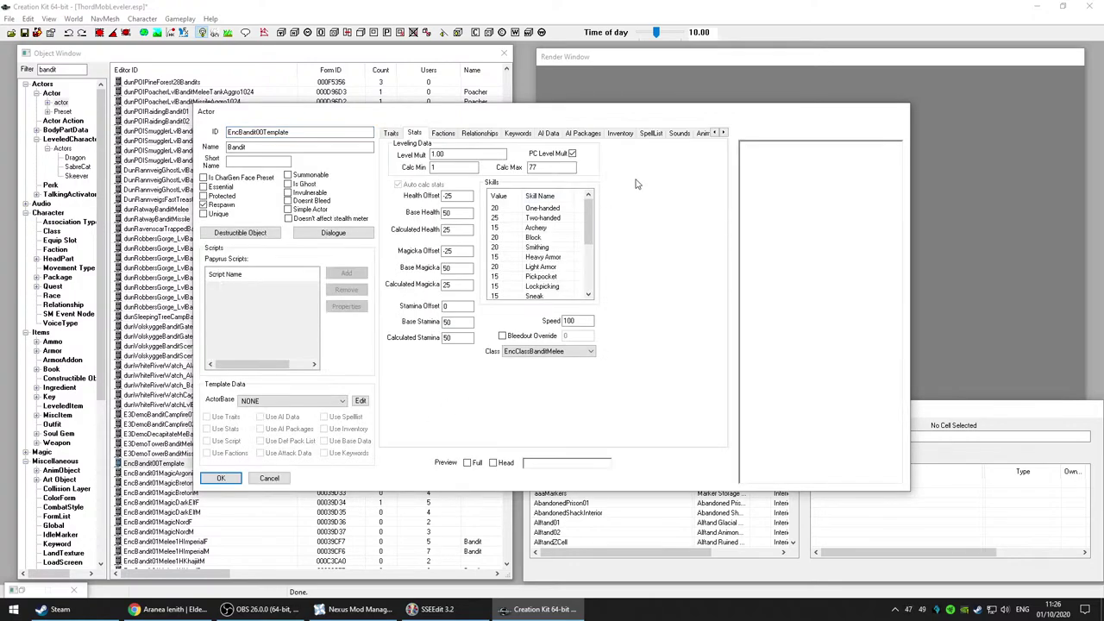
{"action": "left_click", "coordinate": [550, 136]}
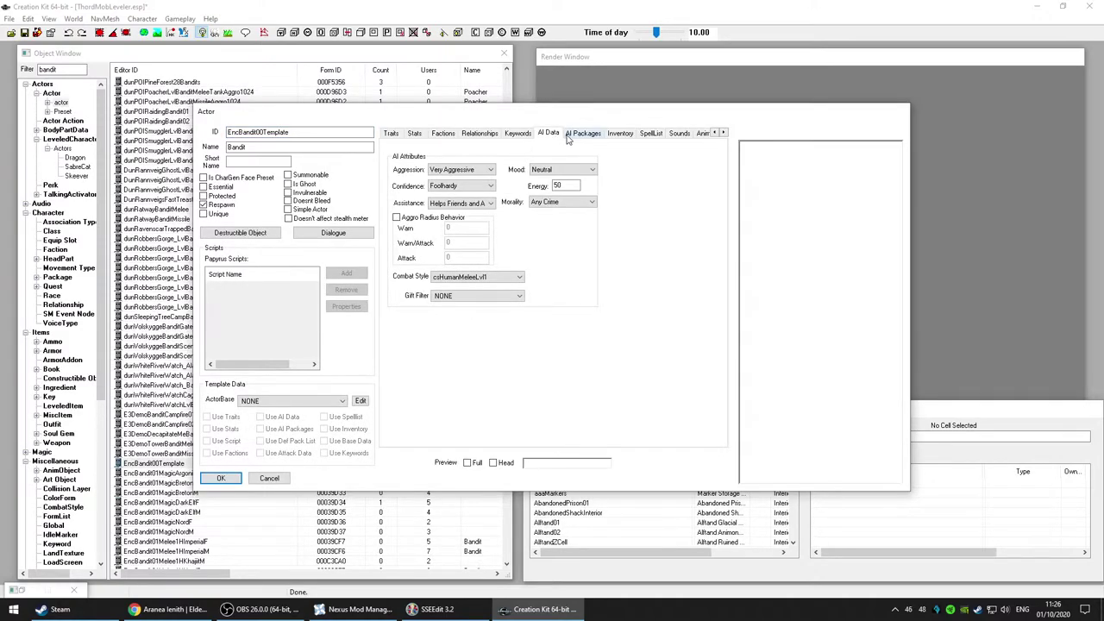
{"action": "left_click", "coordinate": [580, 136]}
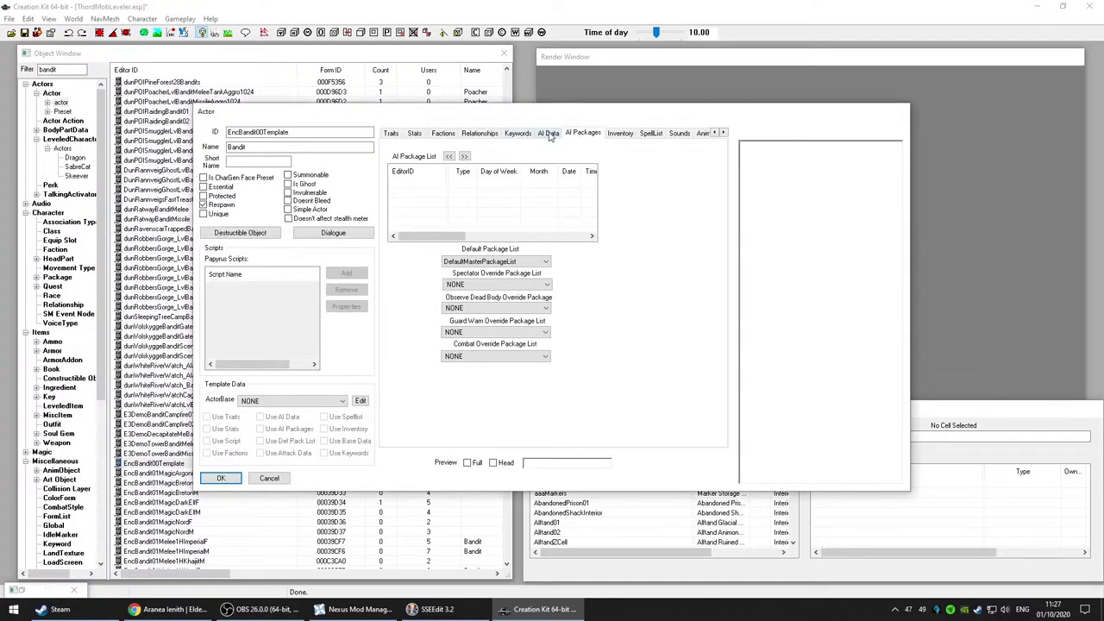
{"action": "left_click", "coordinate": [553, 136]}
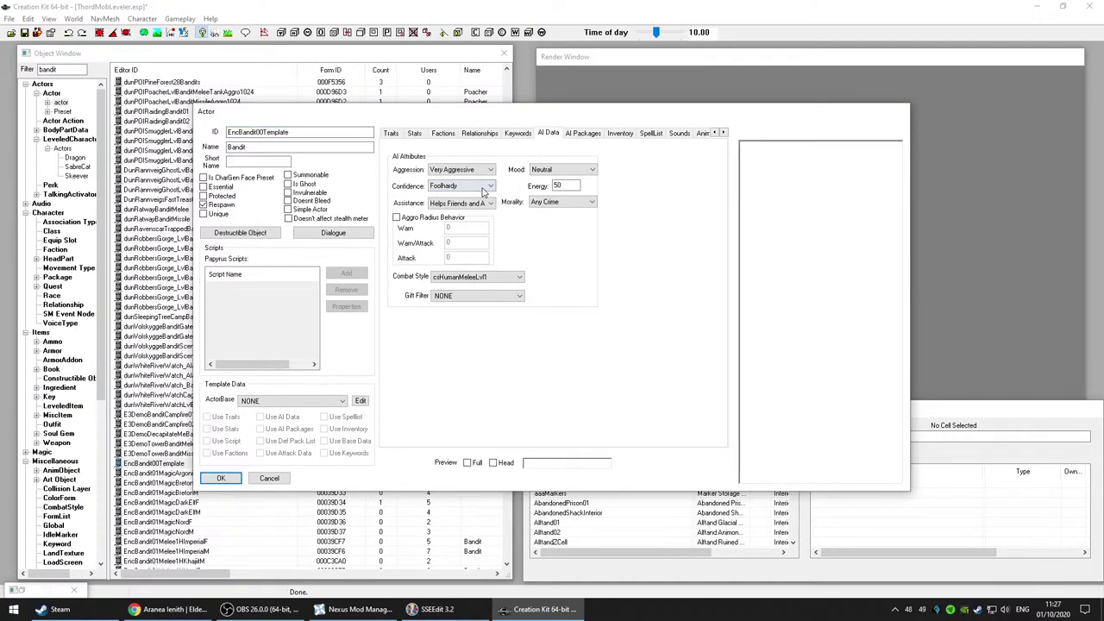
{"action": "left_click", "coordinate": [274, 480]}
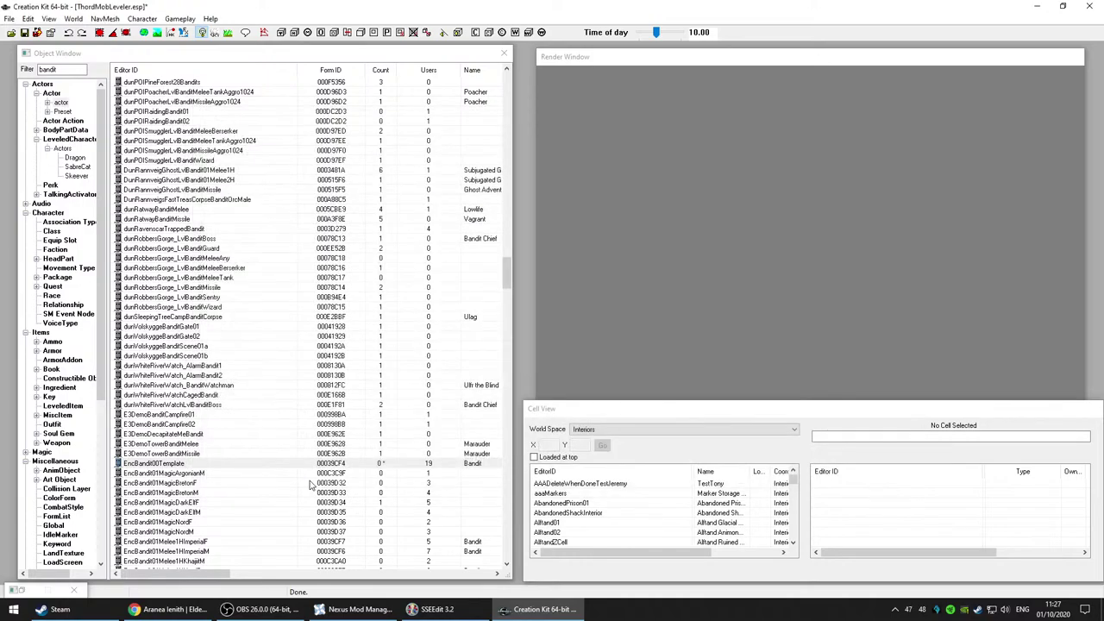
Step: Check the AI data of EncBandit01TemplateMagic, EncBandit01TemplateMelee and EncBandit01TemplateMissile, closing each without changes
{"action": "scroll", "coordinate": [315, 482], "scroll_direction": "down", "scroll_amount": 10}
{"action": "scroll", "coordinate": [315, 482], "scroll_direction": "down", "scroll_amount": 7}
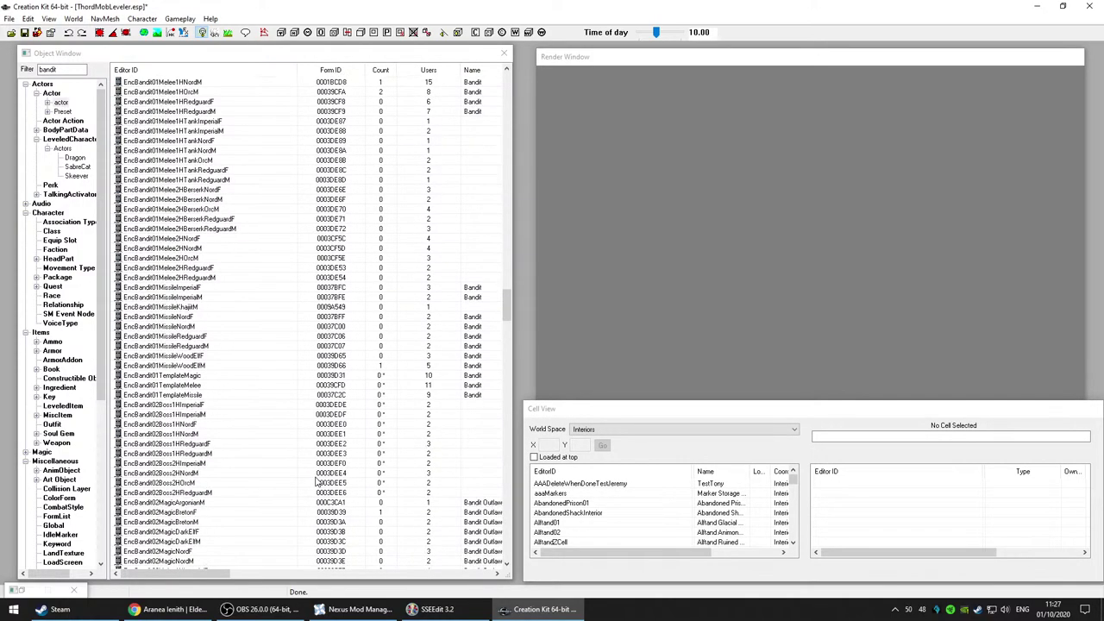
{"action": "left_click_drag", "start_coordinate": [231, 377], "coordinate": [619, 278]}
{"action": "left_click_drag", "start_coordinate": [626, 228], "coordinate": [639, 248]}
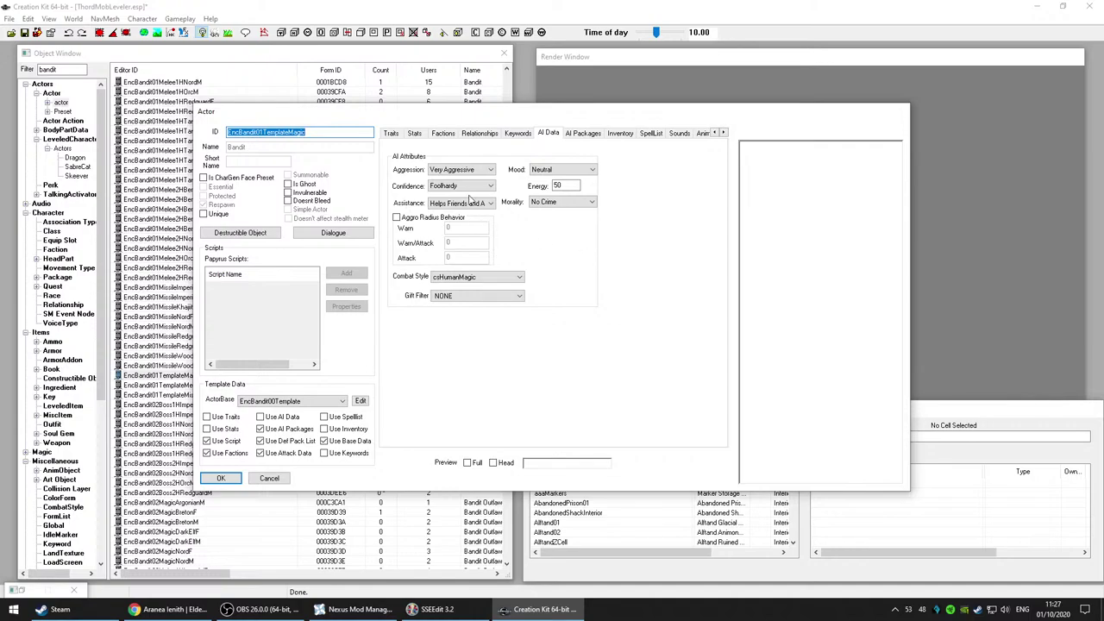
{"action": "left_click", "coordinate": [277, 479]}
{"action": "left_click_drag", "start_coordinate": [223, 386], "coordinate": [629, 267]}
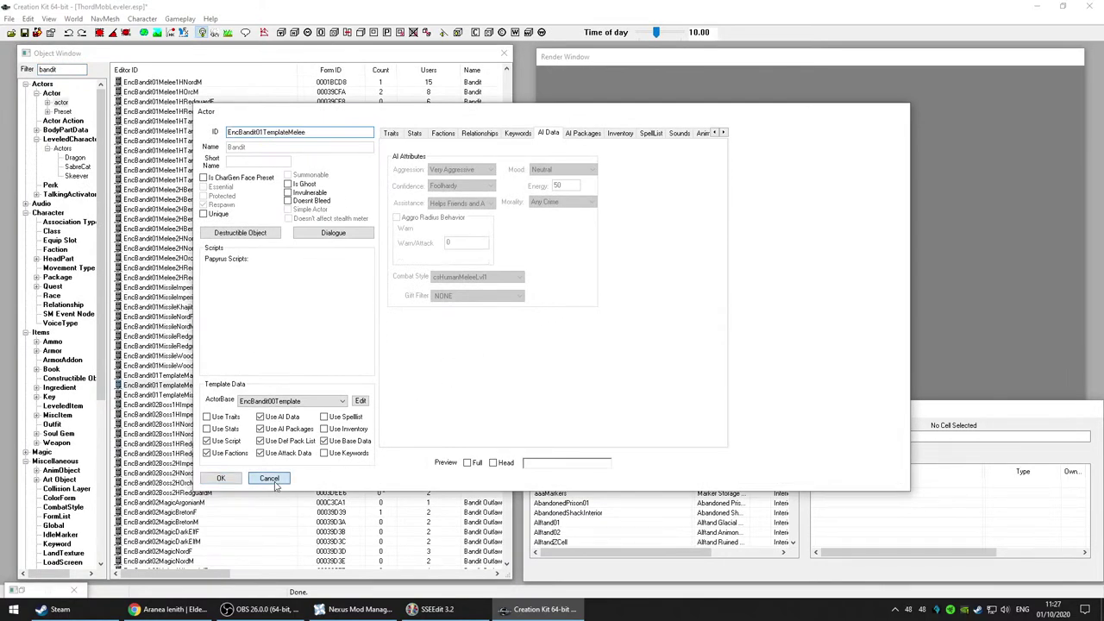
{"action": "left_click", "coordinate": [271, 479]}
{"action": "left_click_drag", "start_coordinate": [239, 396], "coordinate": [466, 401]}
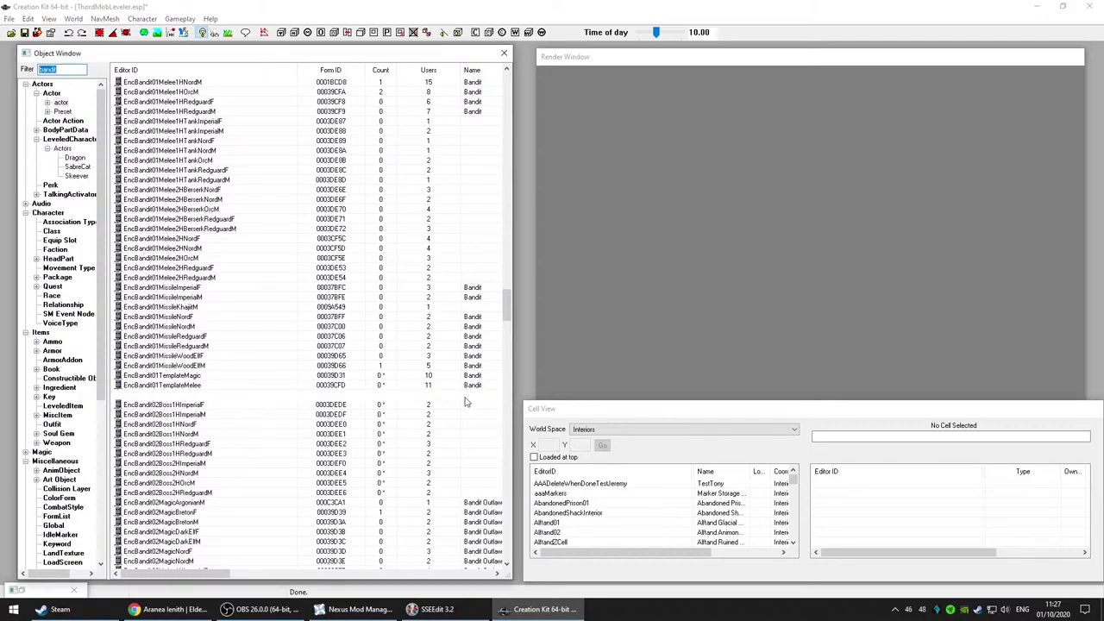
{"action": "left_click_drag", "start_coordinate": [641, 297], "coordinate": [642, 297]}
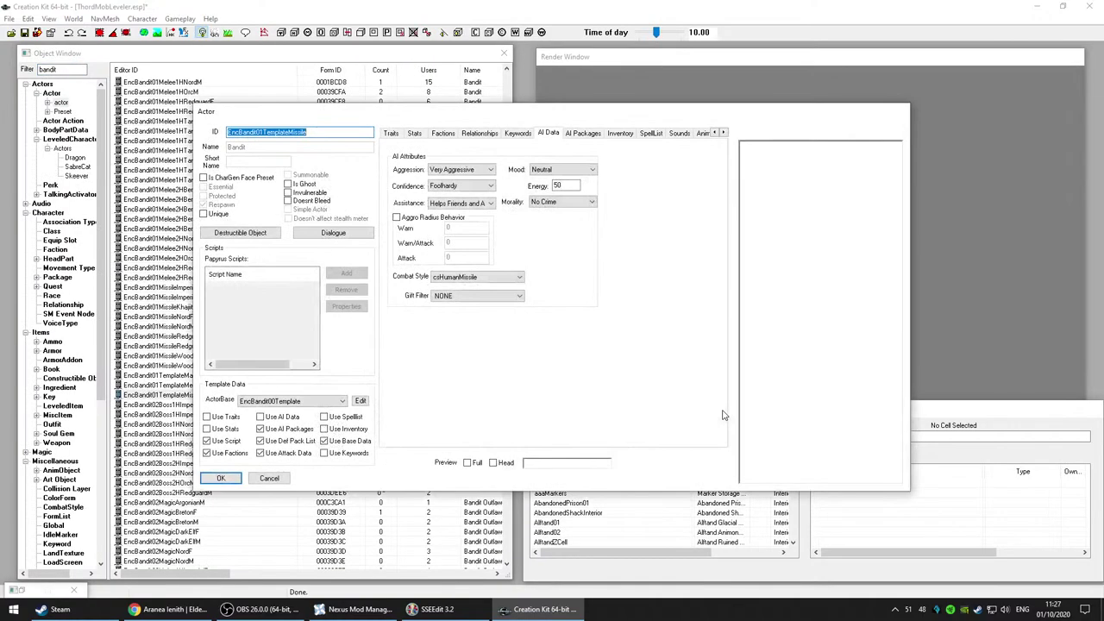
{"action": "left_click", "coordinate": [274, 480]}
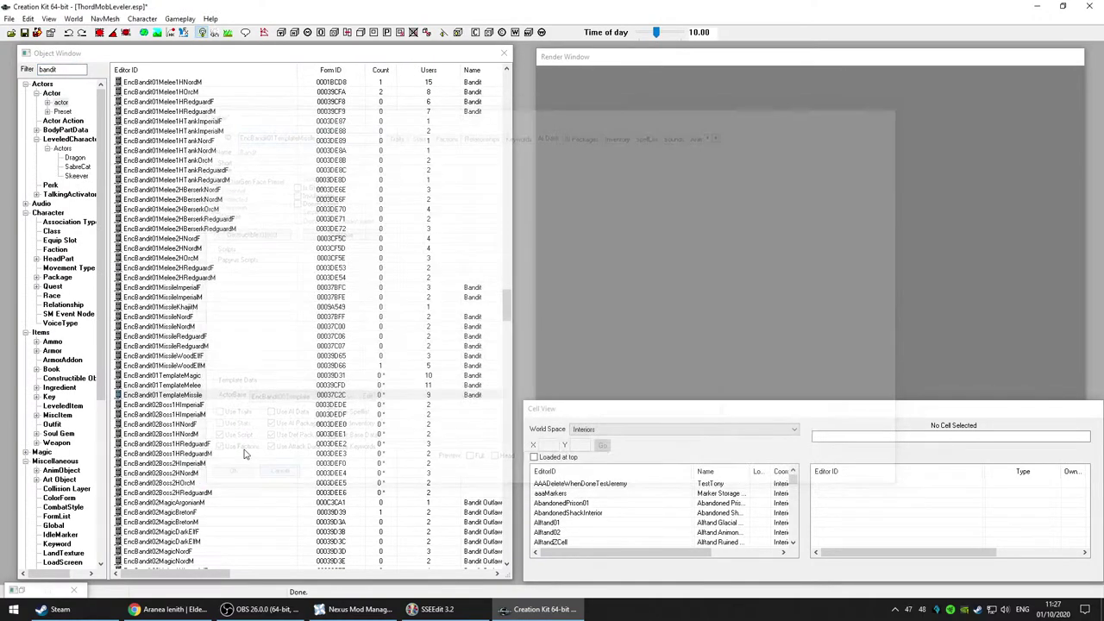
Step: Check the AI data of the bosses EncBandit02Boss1HImperialF and EncBandit02Boss1HImperialM, closing each without changes
{"action": "left_click_drag", "start_coordinate": [222, 402], "coordinate": [653, 291]}
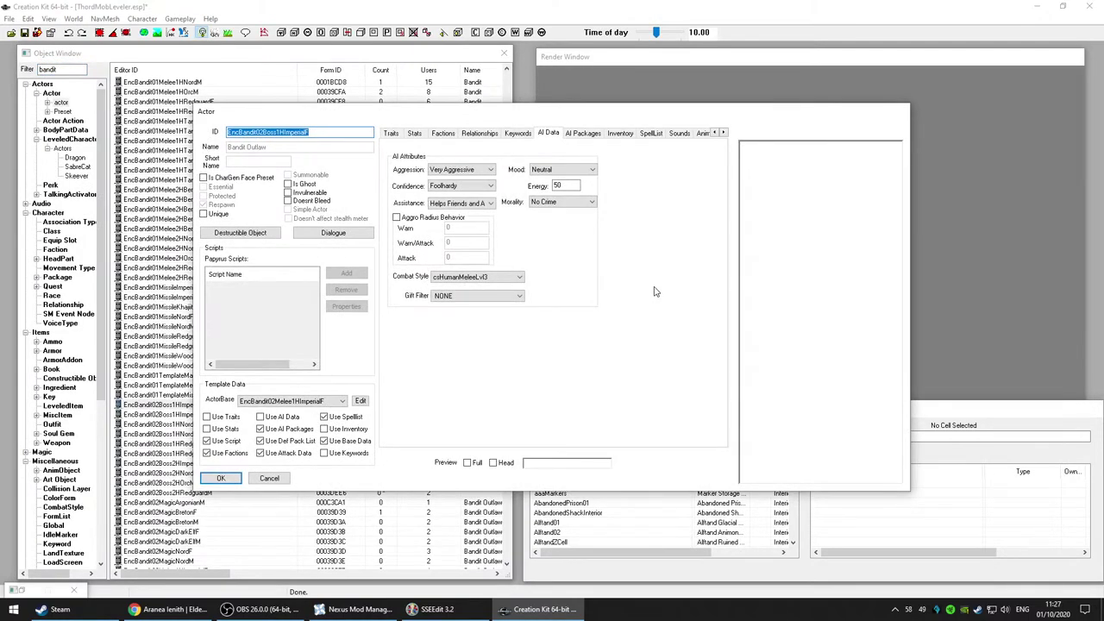
{"action": "left_click", "coordinate": [271, 478]}
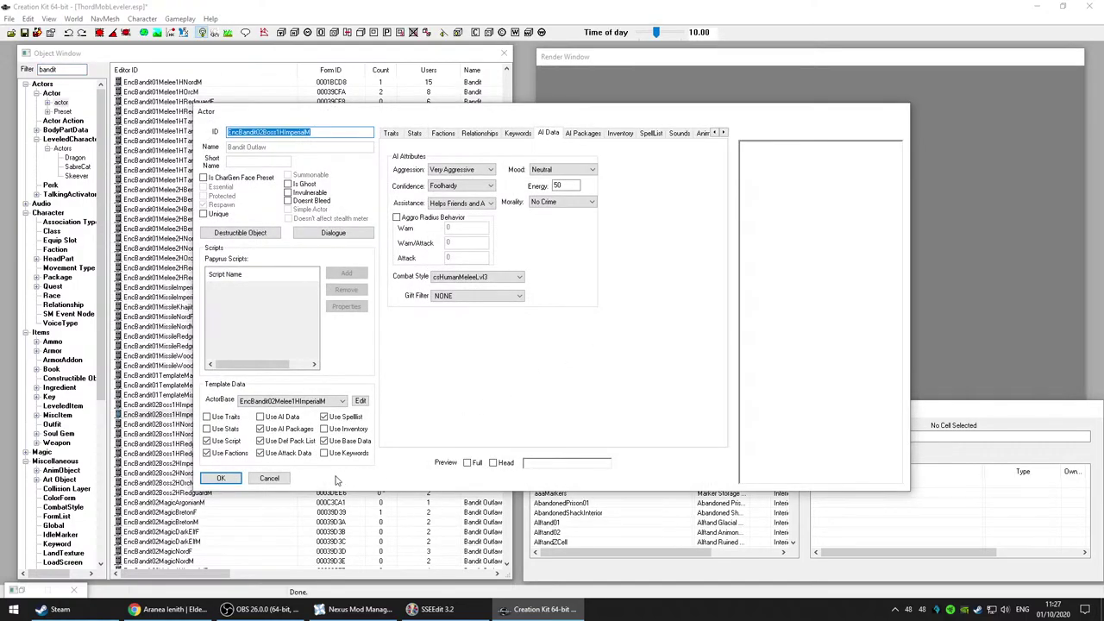
{"action": "left_click", "coordinate": [269, 478]}
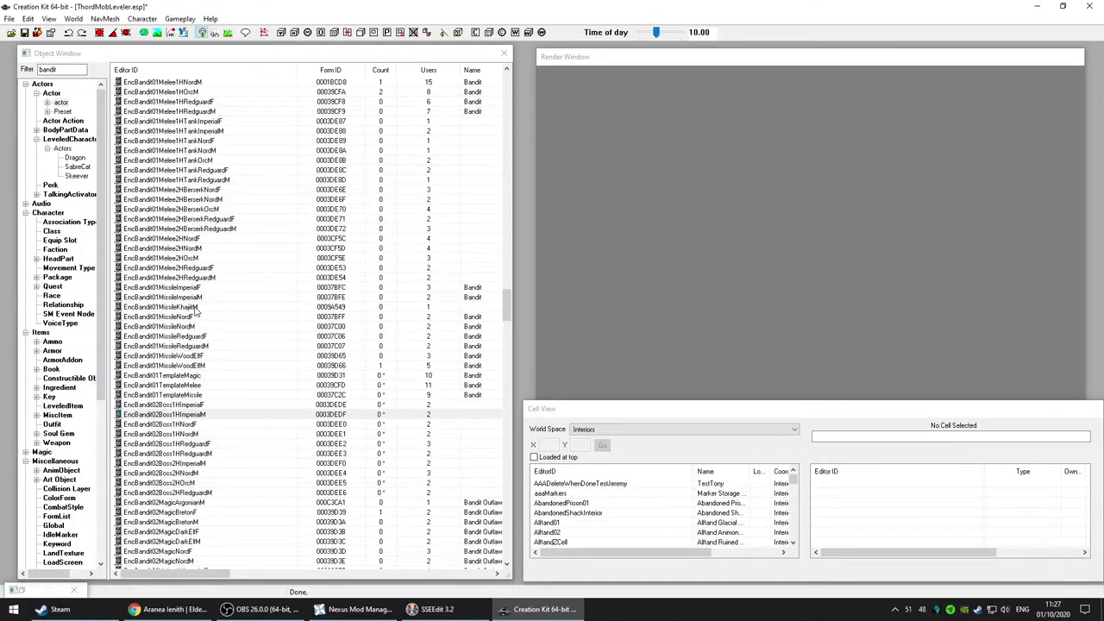
Step: Review the AI data and stats of the EncBandit01MissileKhajiitM actor, and close it without changes
{"action": "left_click", "coordinate": [196, 308]}
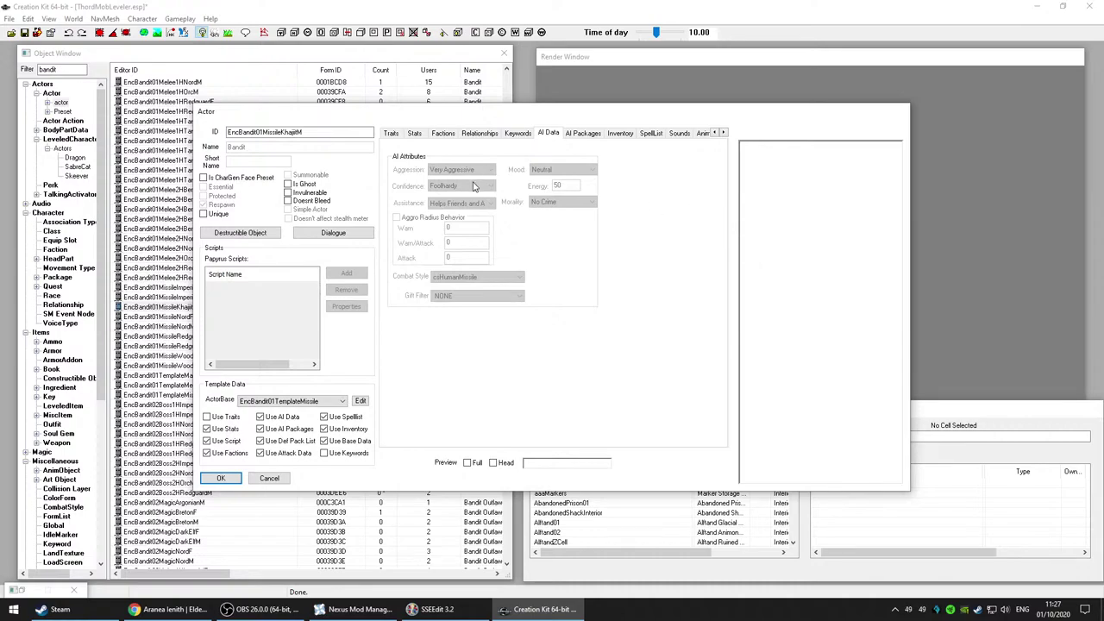
{"action": "left_click", "coordinate": [419, 134]}
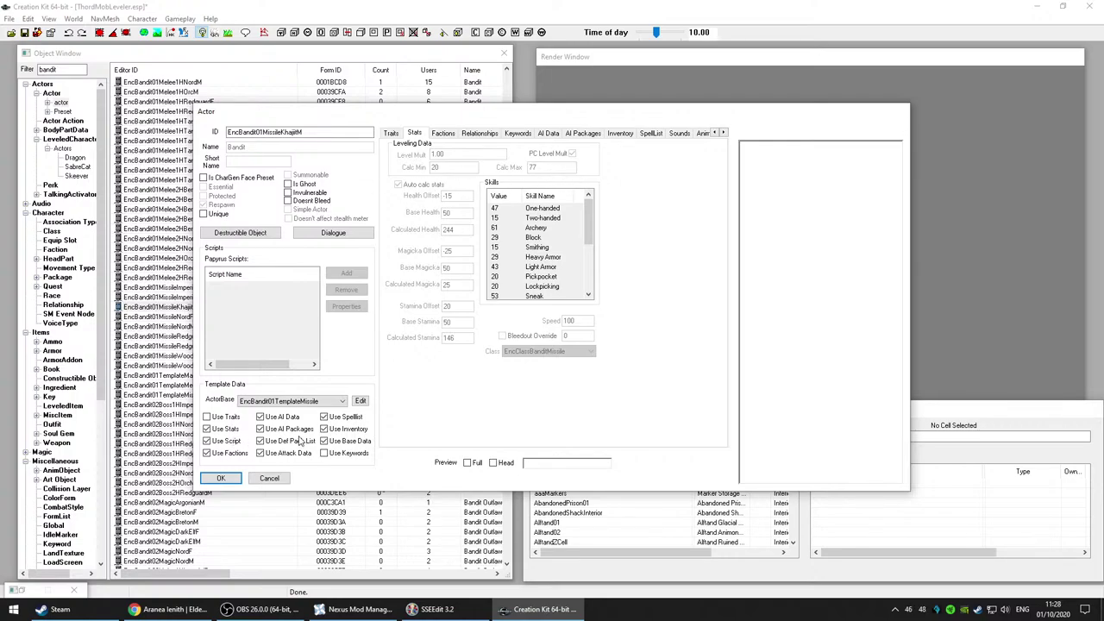
{"action": "left_click", "coordinate": [270, 479]}
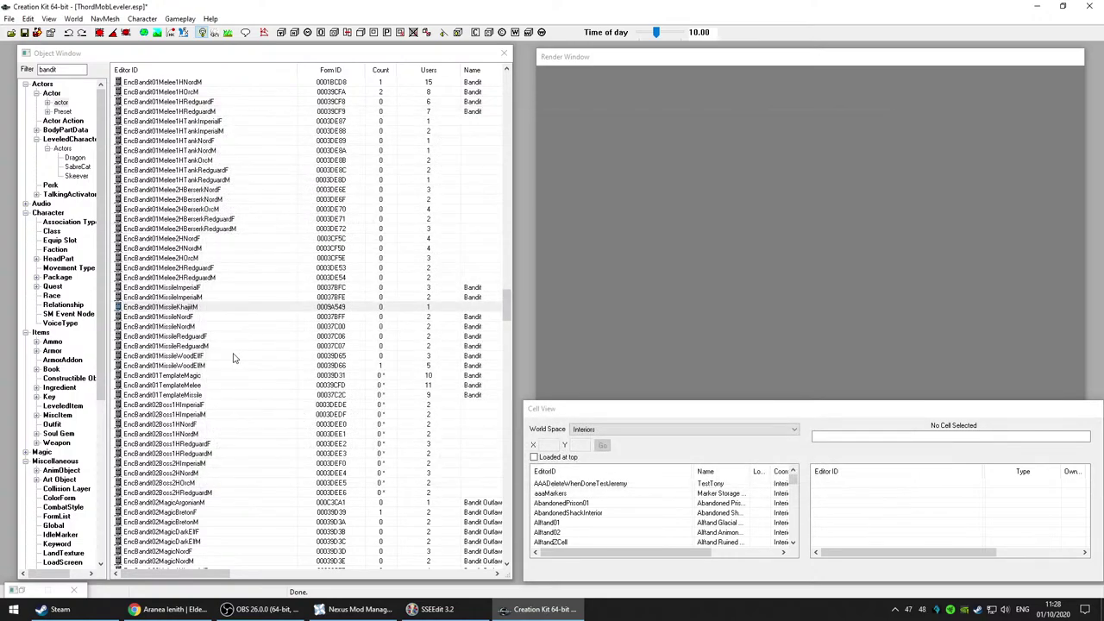
Step: Recheck the AI data of the bosses EncBandit02Boss1HImperialF and EncBandit02Boss1HImperialM, closing each without changes
{"action": "left_click", "coordinate": [231, 405]}
{"action": "key", "text": "Delete"}
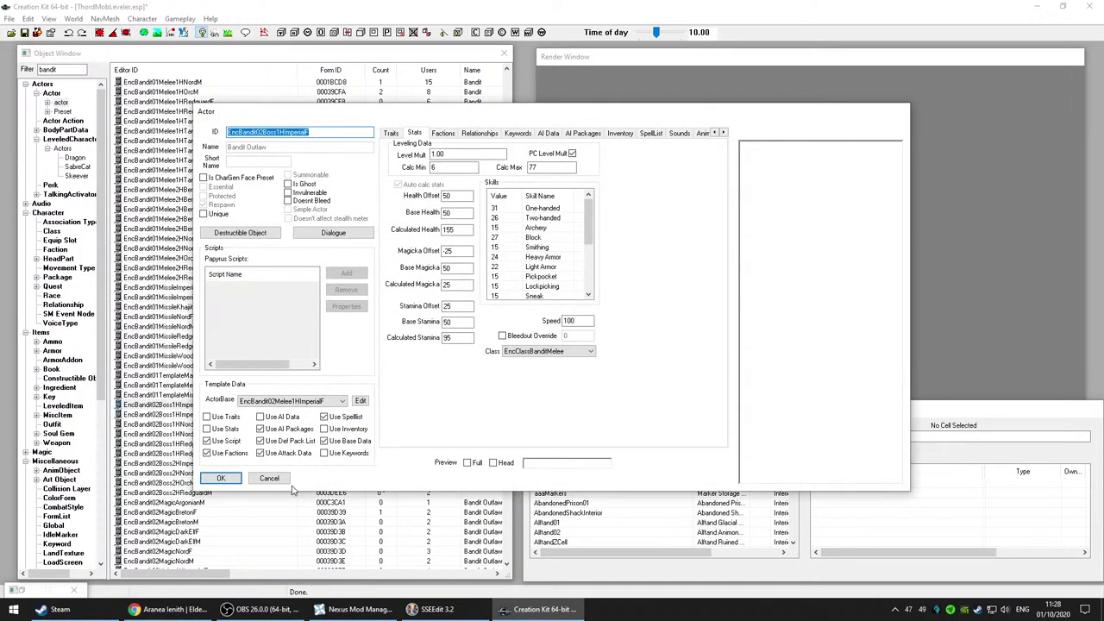
{"action": "left_click", "coordinate": [549, 133]}
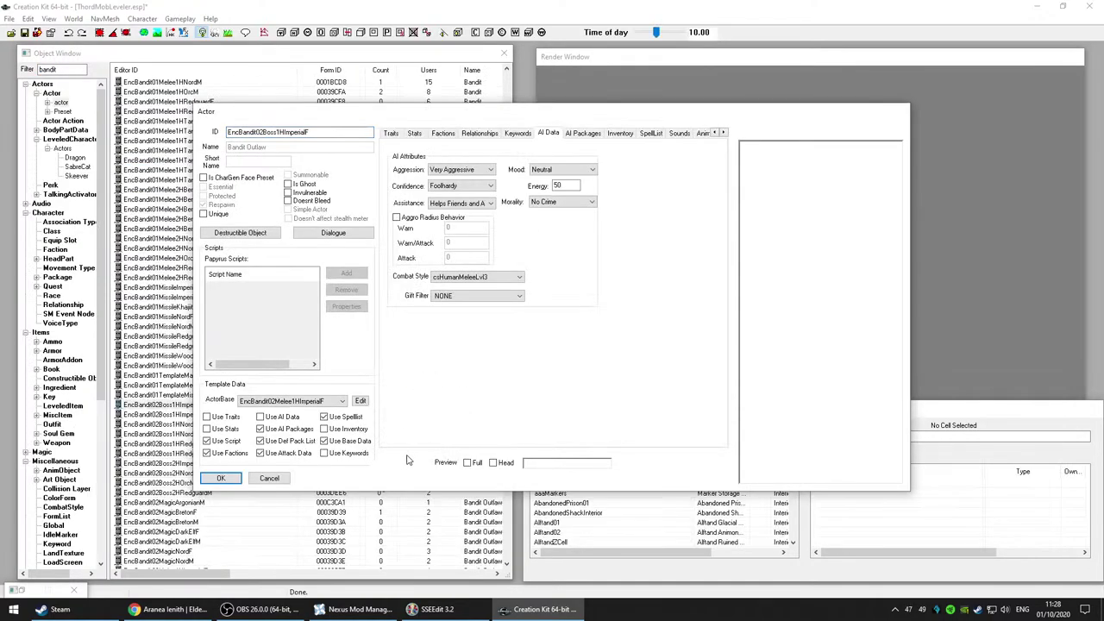
{"action": "left_click", "coordinate": [271, 478]}
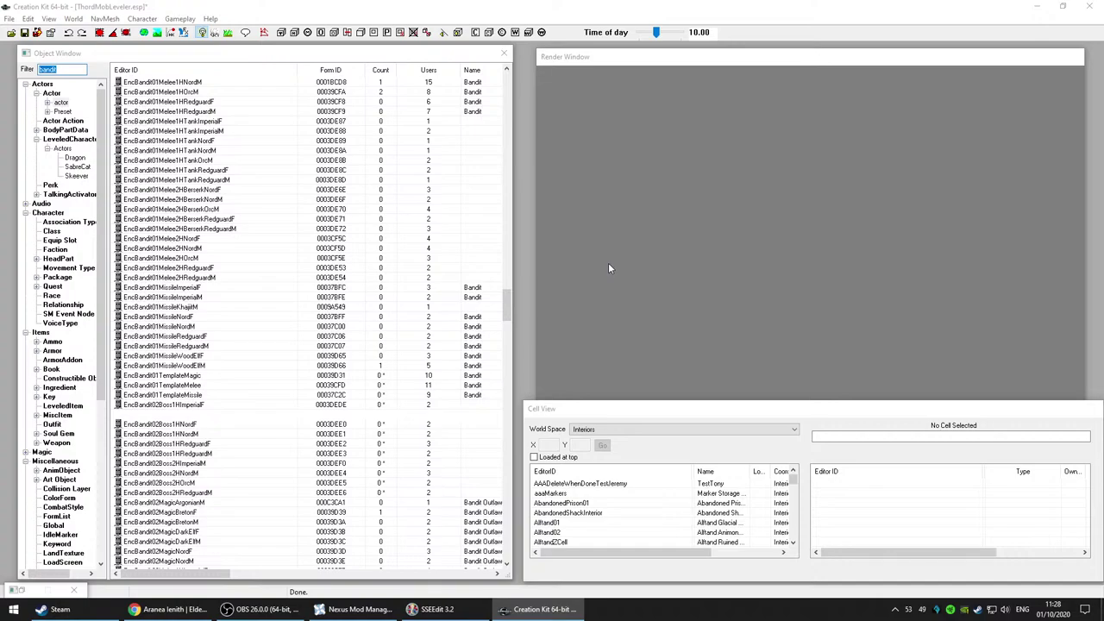
{"action": "key", "text": "Return"}
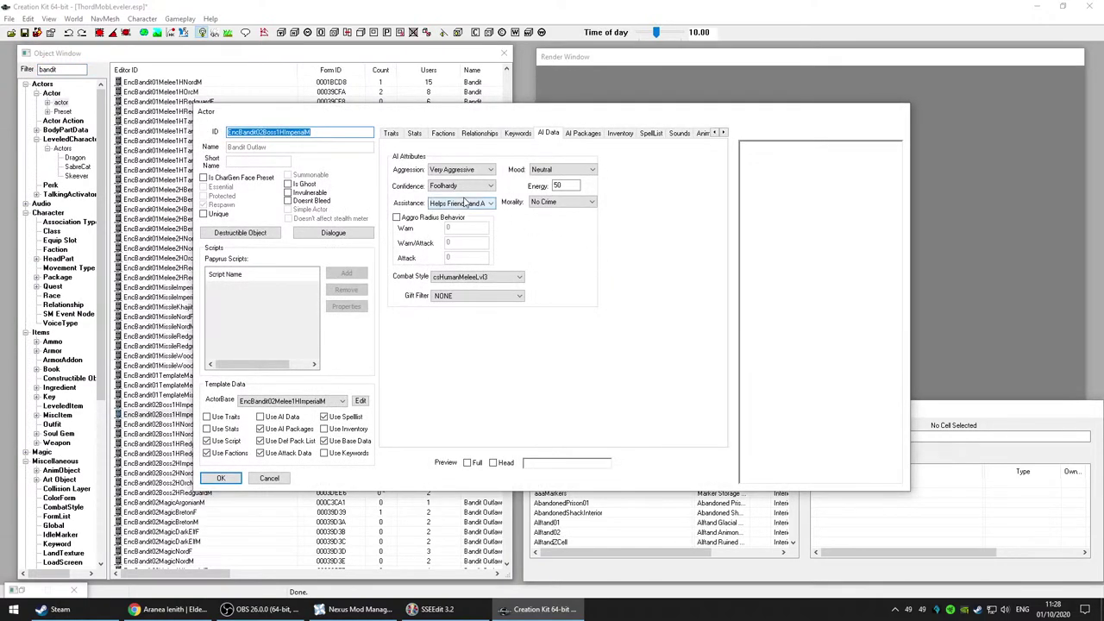
{"action": "left_click", "coordinate": [270, 478]}
Step: Check the AI data of the bosses EncBandit02Boss1HNordF and EncBandit02Boss1HNordM, closing each without changes
{"action": "left_click", "coordinate": [232, 427]}
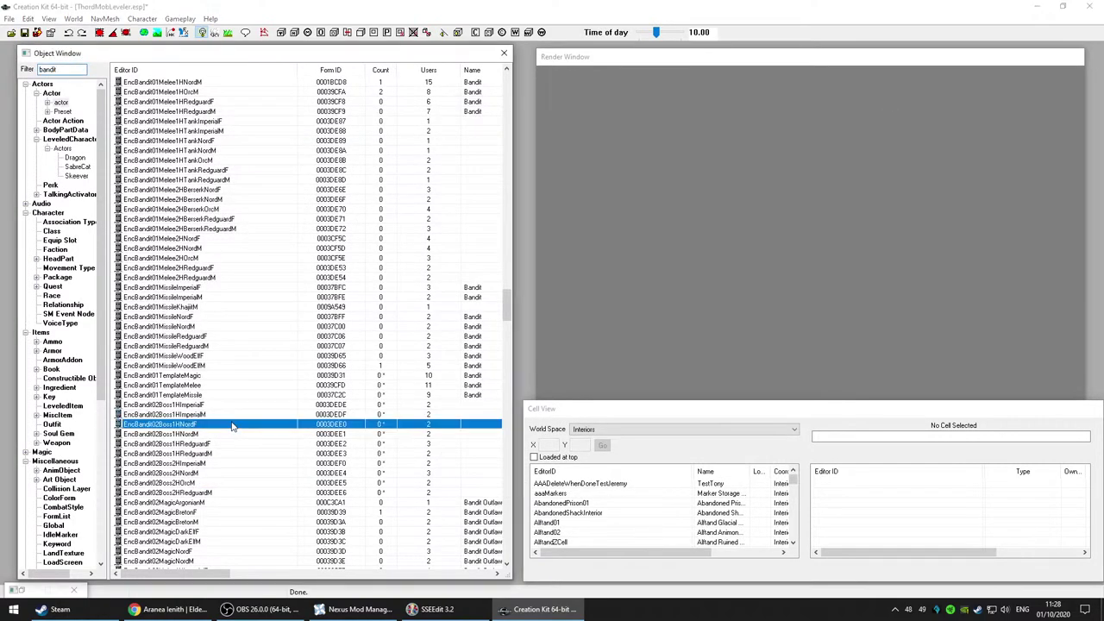
{"action": "left_click_drag", "start_coordinate": [231, 426], "coordinate": [626, 290]}
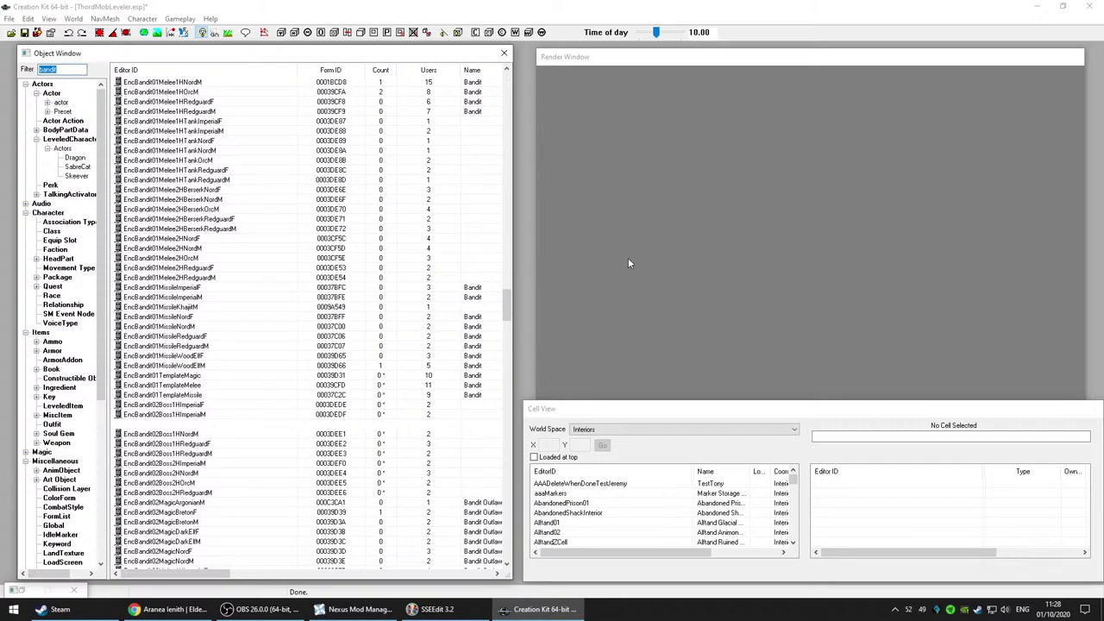
{"action": "left_click", "coordinate": [629, 263]}
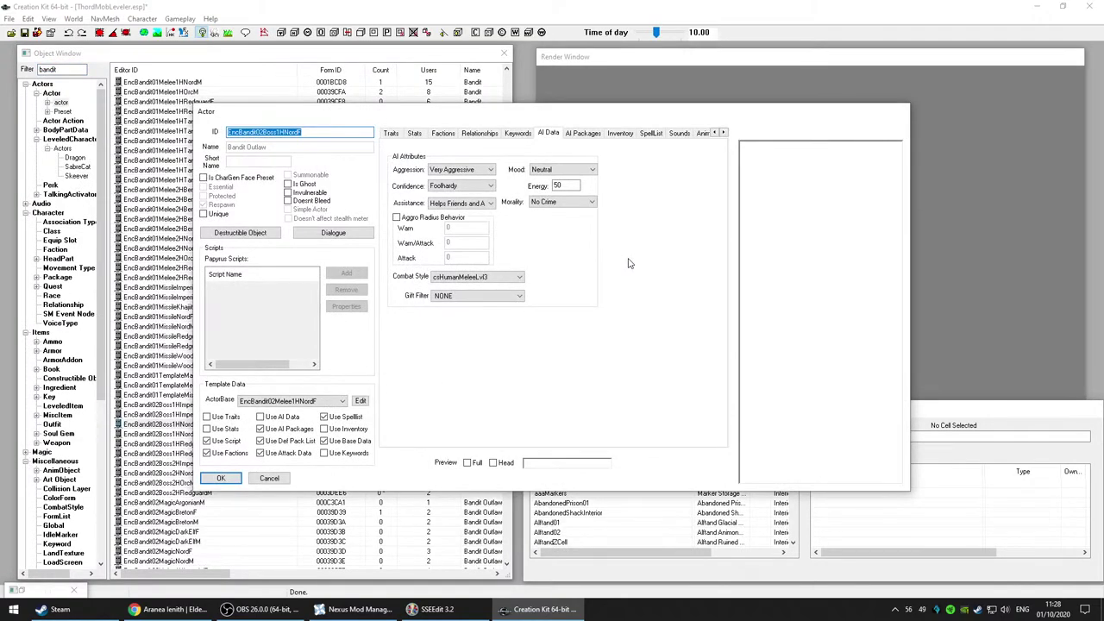
{"action": "left_click", "coordinate": [269, 479]}
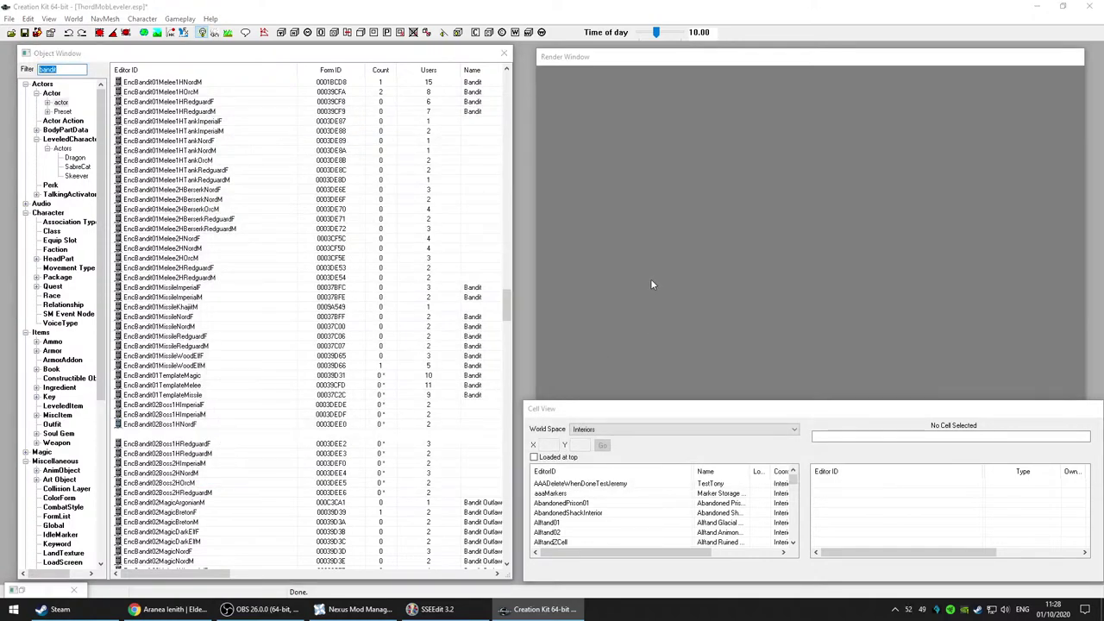
{"action": "key", "text": "Return"}
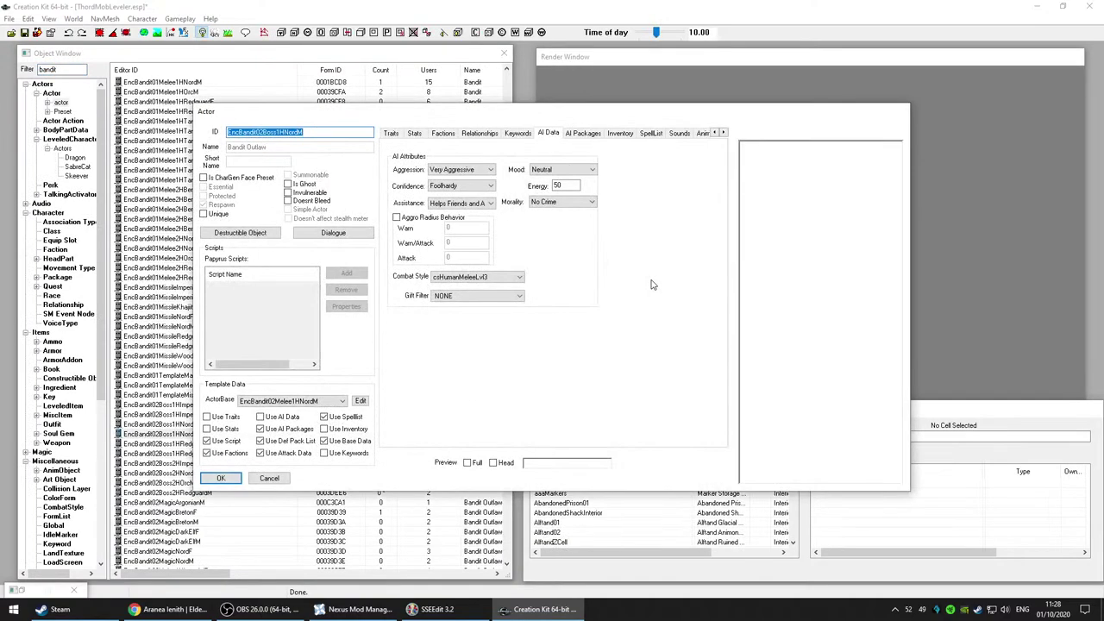
{"action": "left_click", "coordinate": [269, 478]}
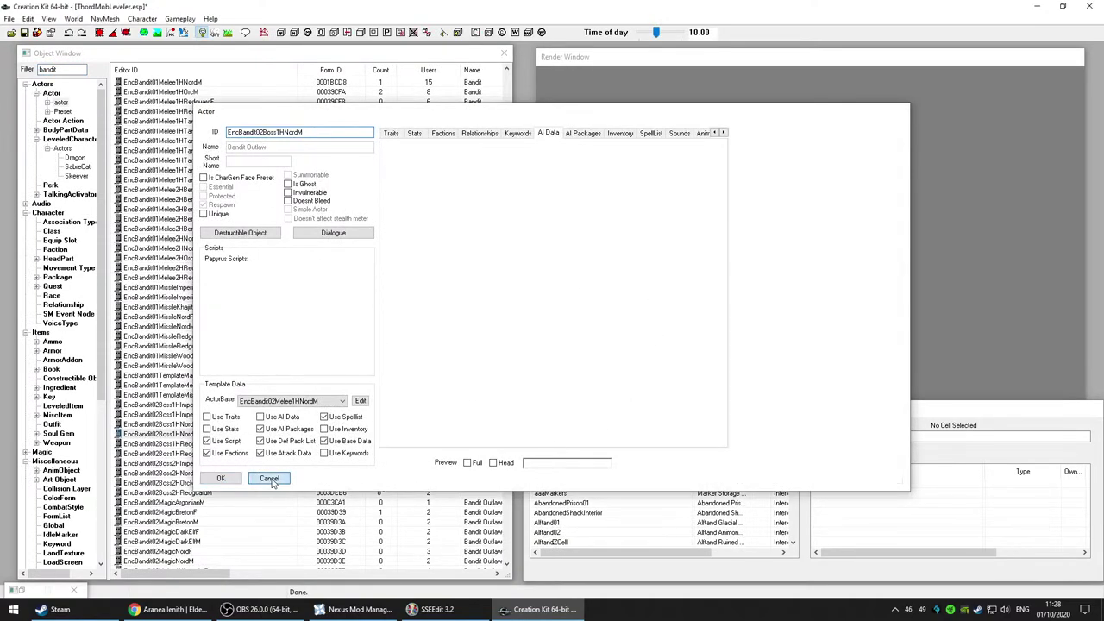
Step: Review the AI data and AI packages of EncBandit02Boss1HRedguardF and the AI data of EncBandit02Boss1HRedguardM, closing each without changes
{"action": "left_click", "coordinate": [204, 444]}
{"action": "key", "text": "Delete"}
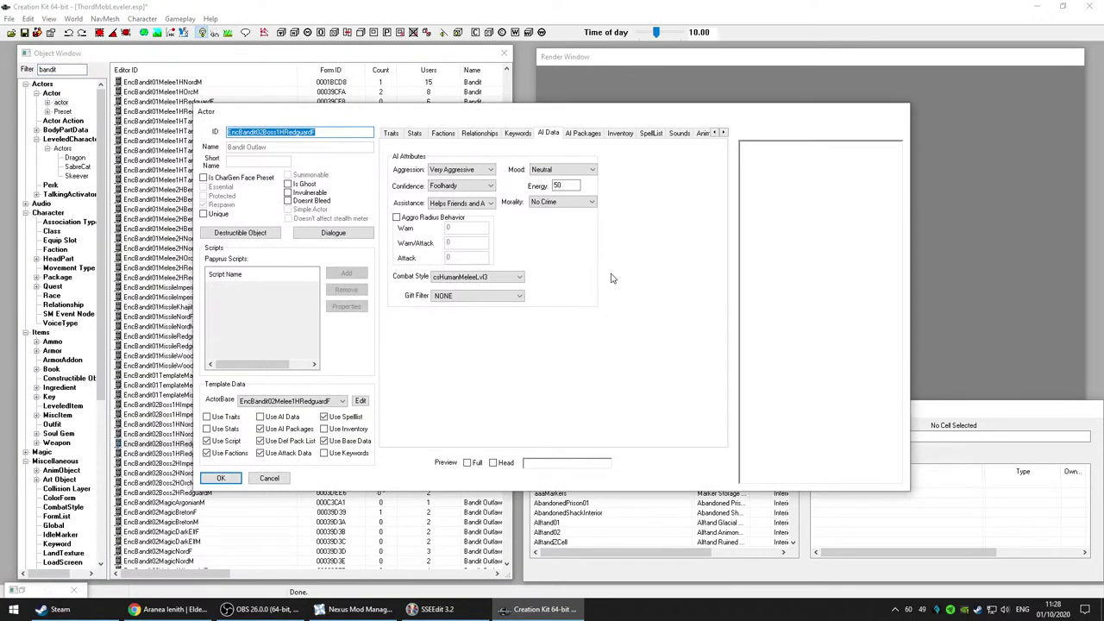
{"action": "left_click", "coordinate": [573, 135]}
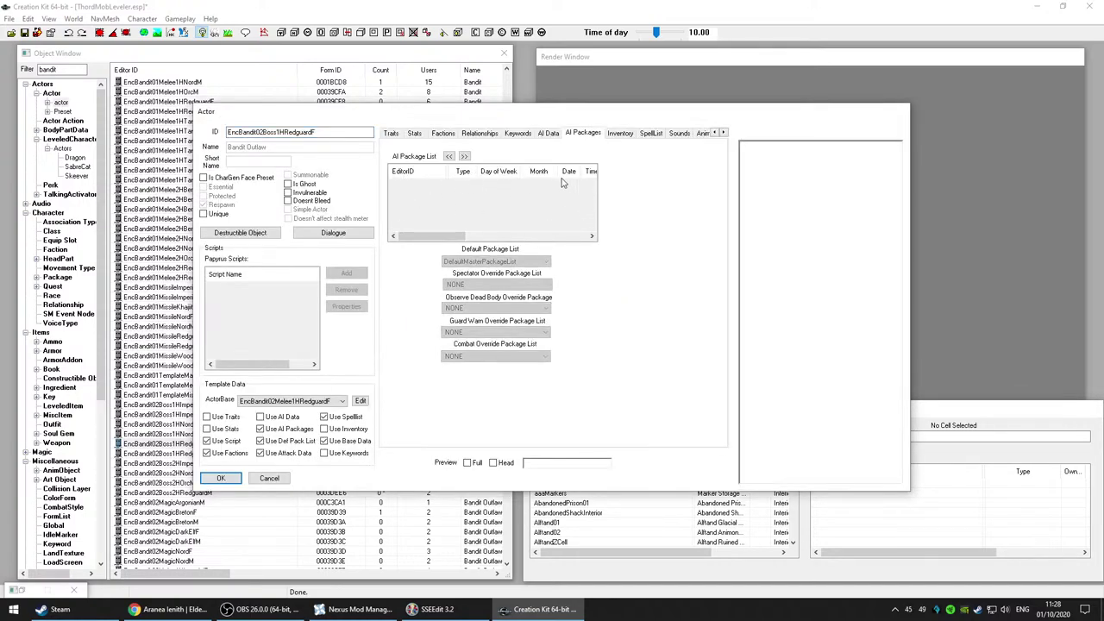
{"action": "left_click", "coordinate": [549, 134]}
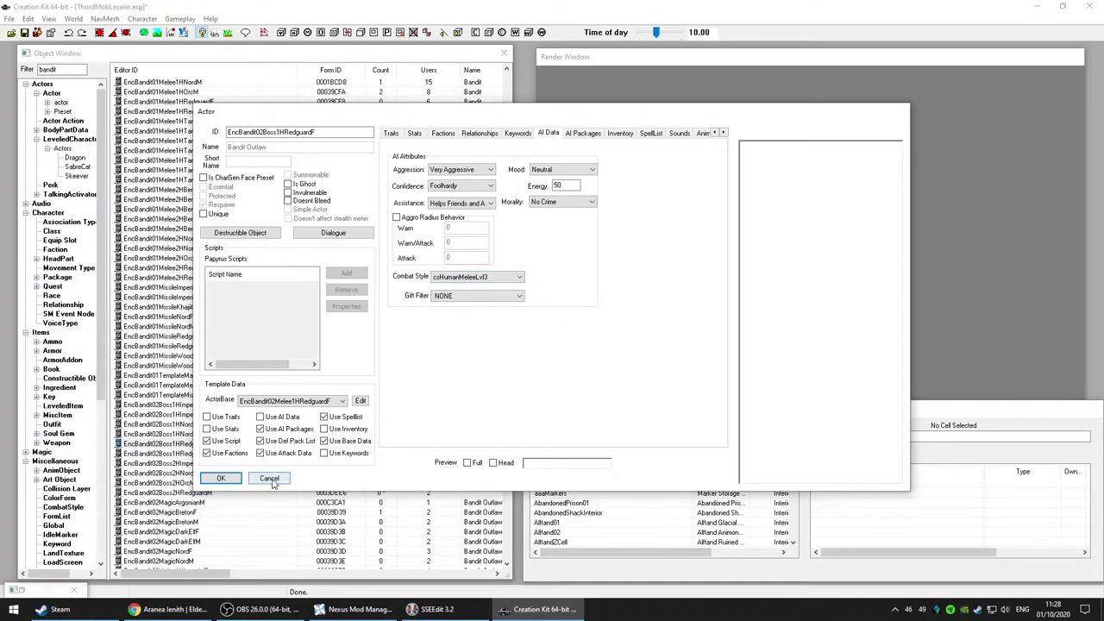
{"action": "left_click", "coordinate": [234, 479]}
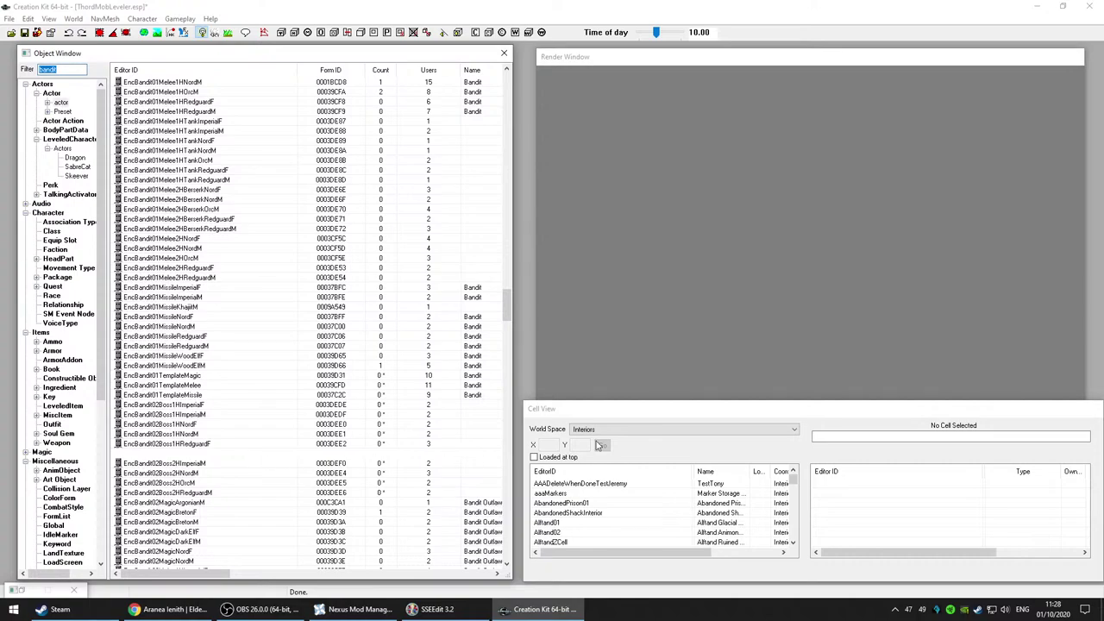
{"action": "left_click", "coordinate": [561, 336]}
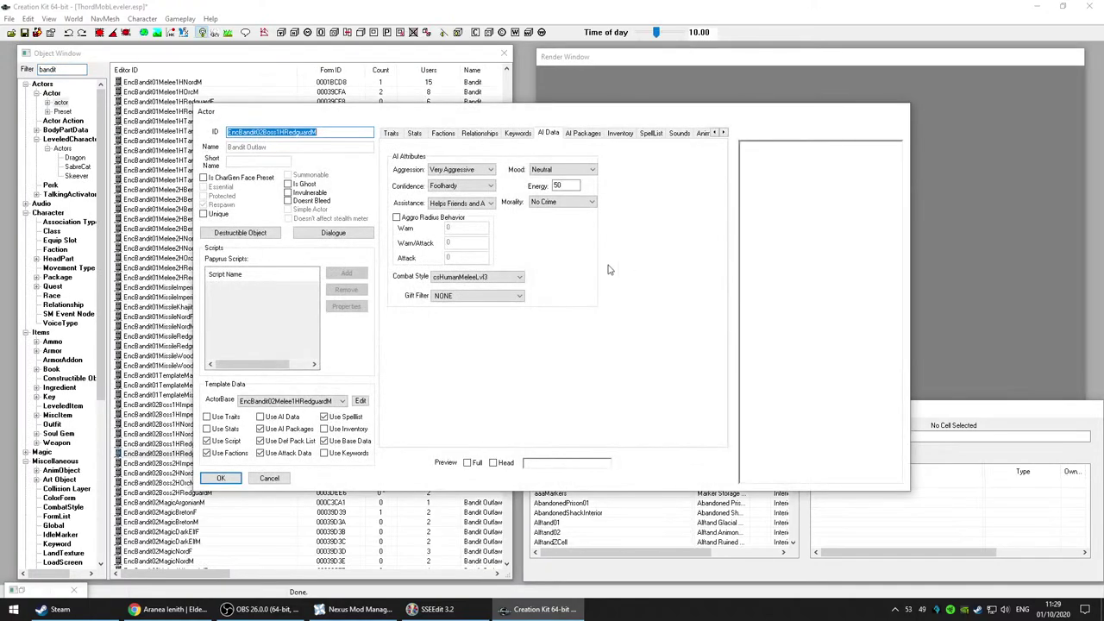
{"action": "left_click", "coordinate": [267, 479]}
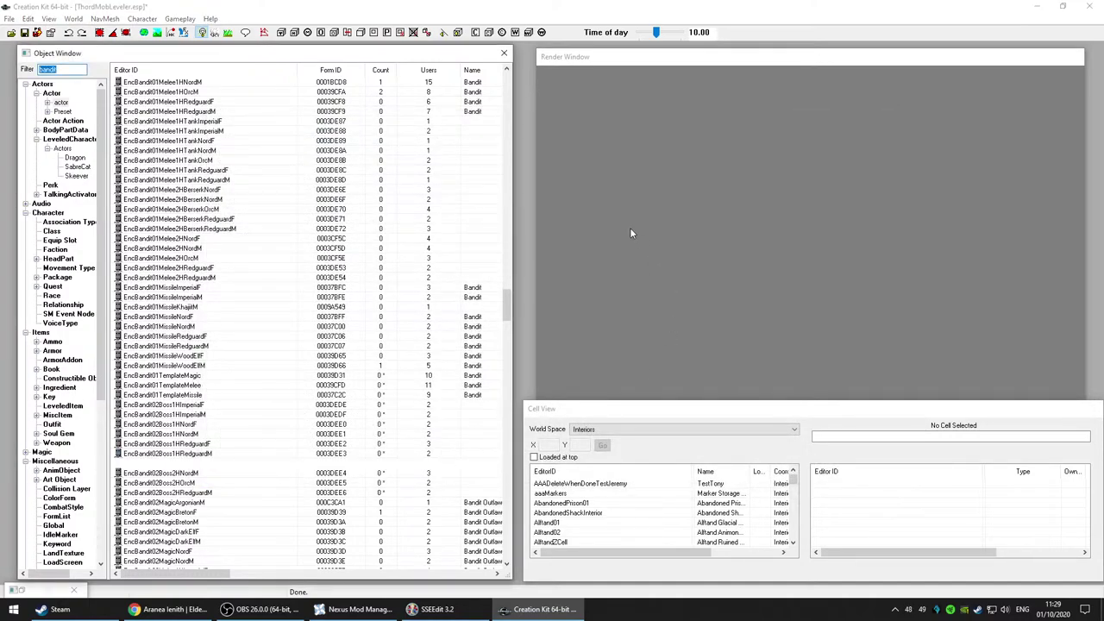
Step: Check the AI data of EncBandit02Boss2HImperialM, EncBandit02Boss2HNordM, EncBandit02Boss2HOrcM and EncBandit02Boss2HRedguardM, closing each without changes
{"action": "left_click", "coordinate": [635, 225]}
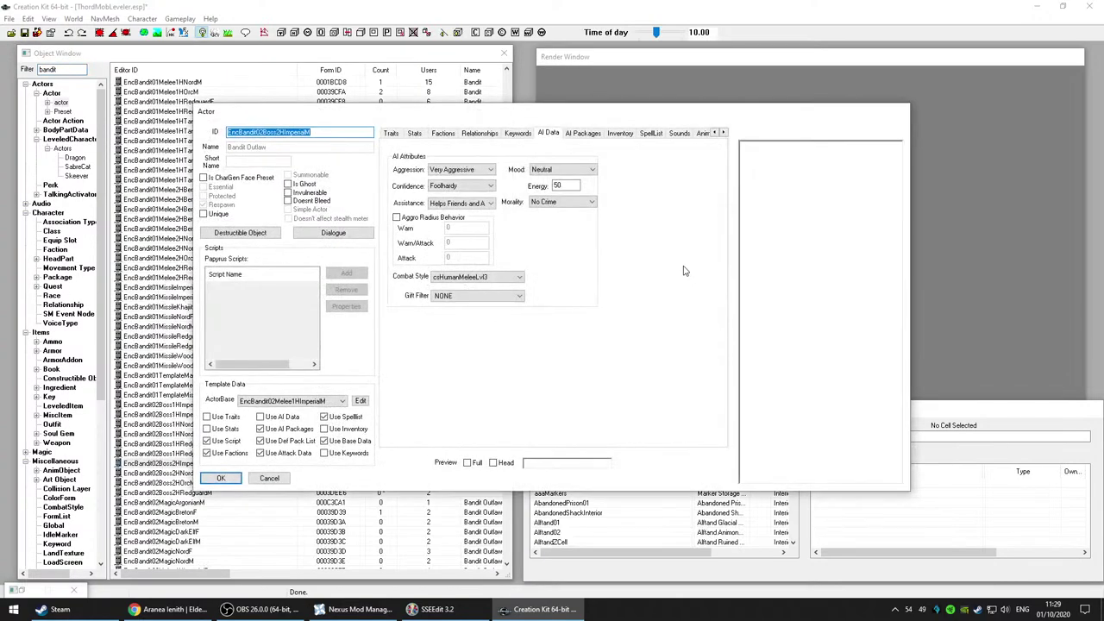
{"action": "left_click", "coordinate": [269, 478]}
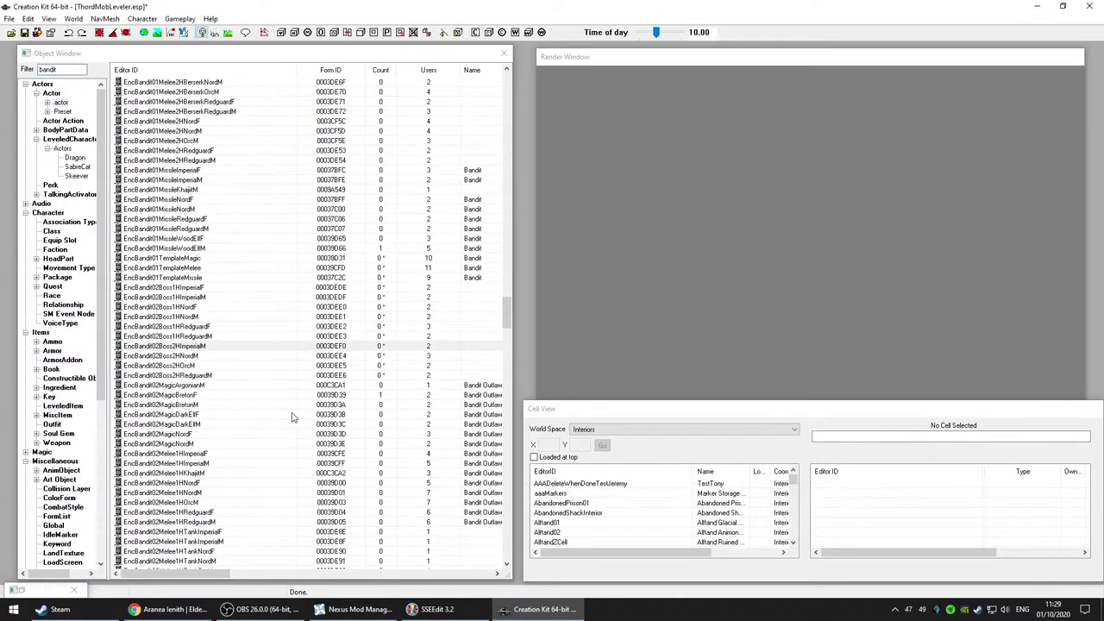
{"action": "double_click", "coordinate": [212, 359]}
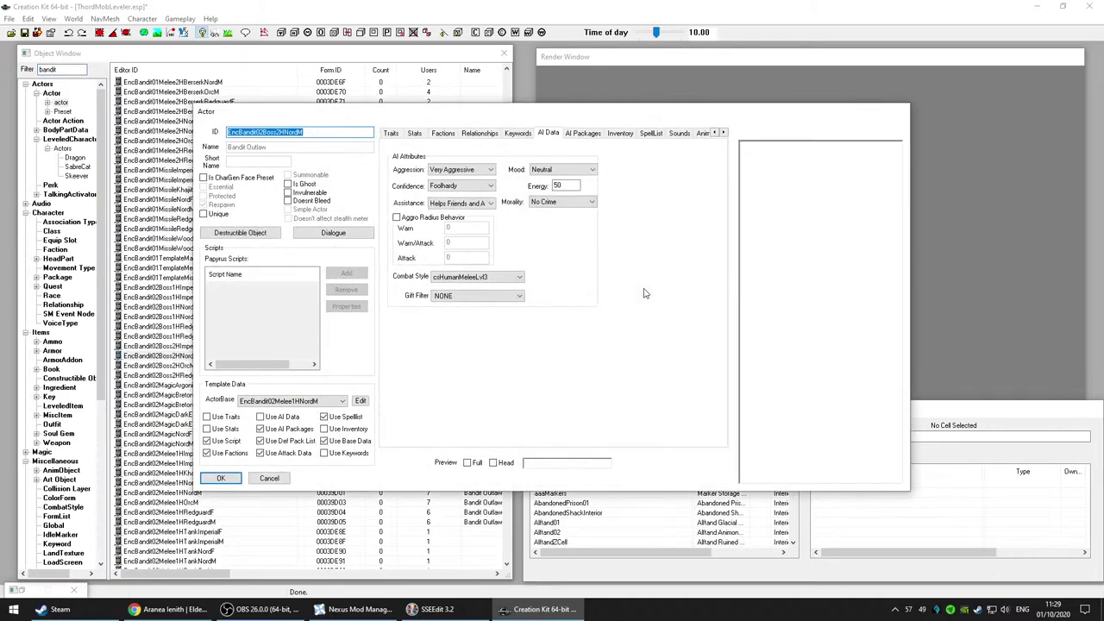
{"action": "left_click", "coordinate": [269, 479]}
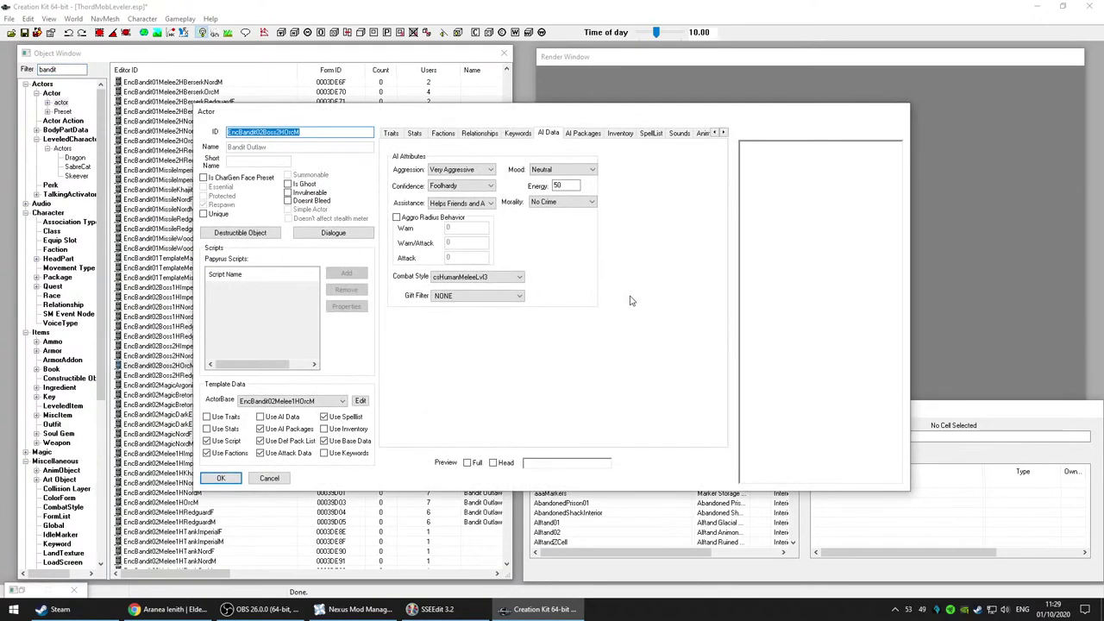
{"action": "left_click", "coordinate": [282, 479]}
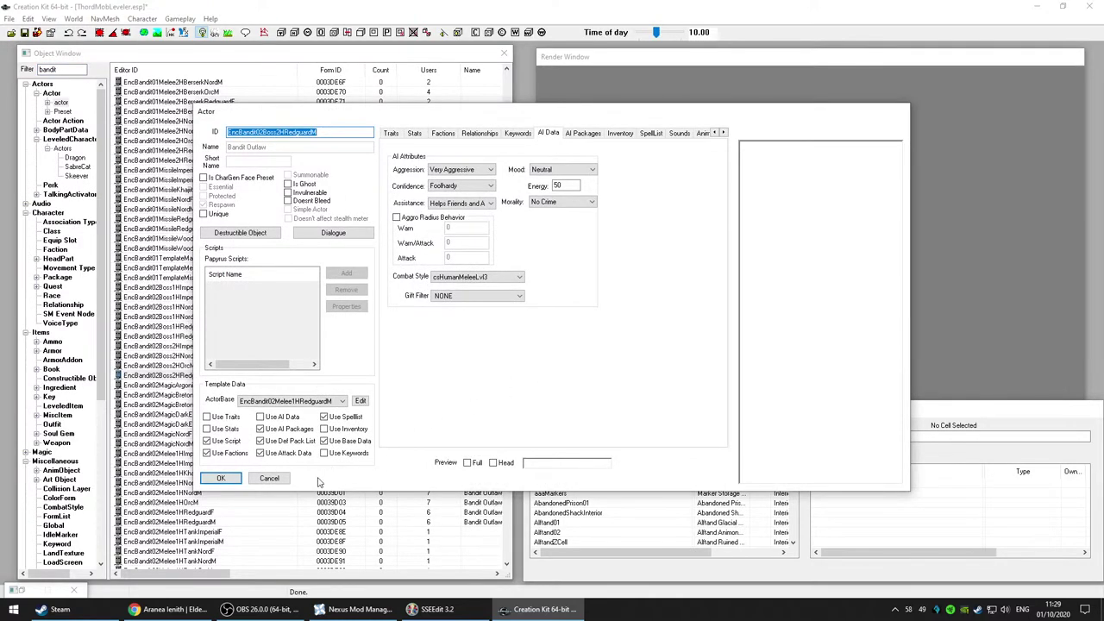
{"action": "left_click", "coordinate": [282, 480]}
Step: Check the AI data of the EncBandit02TemplateMagic and EncBandit02TemplateMelee actors, closing each without changes
{"action": "scroll", "coordinate": [287, 417], "scroll_direction": "down", "scroll_amount": 1}
{"action": "scroll", "coordinate": [288, 418], "scroll_direction": "down", "scroll_amount": 14}
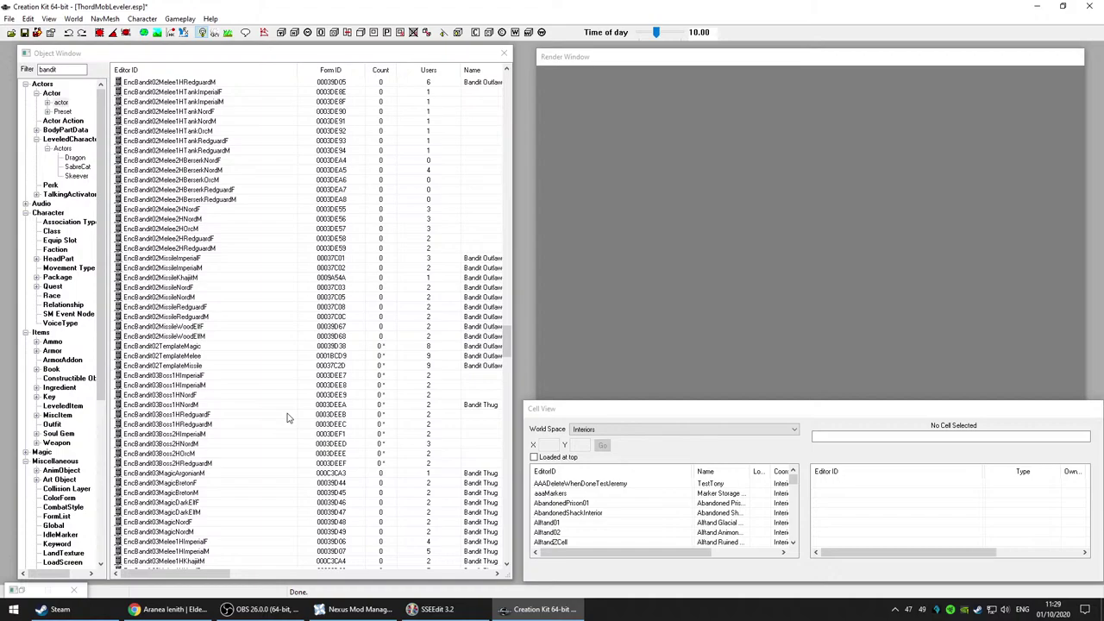
{"action": "left_click", "coordinate": [248, 348]}
{"action": "key", "text": "Delete"}
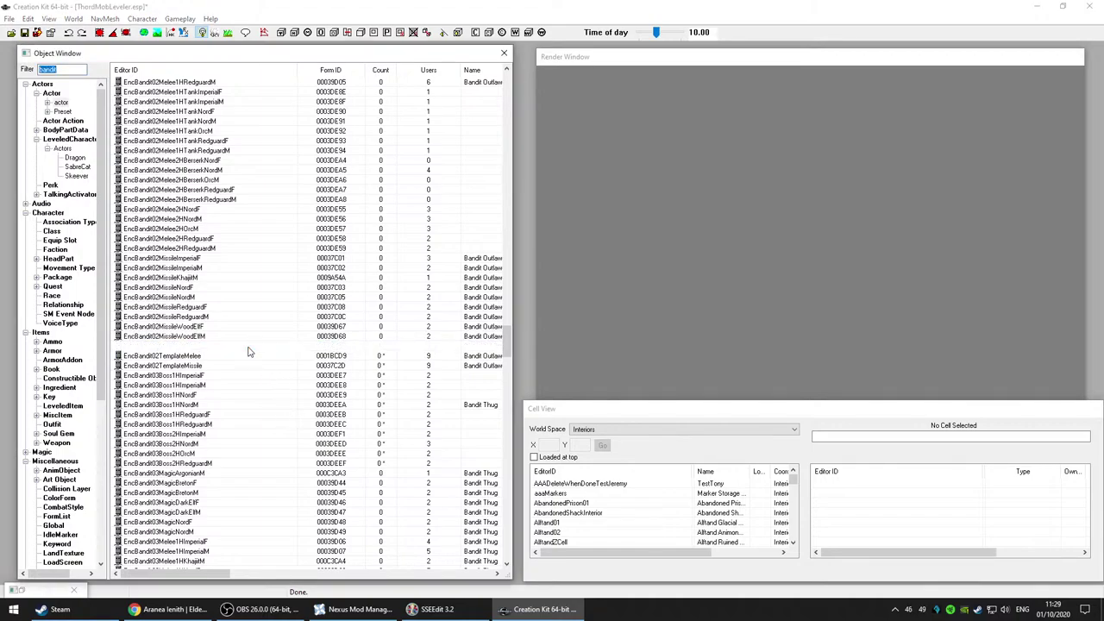
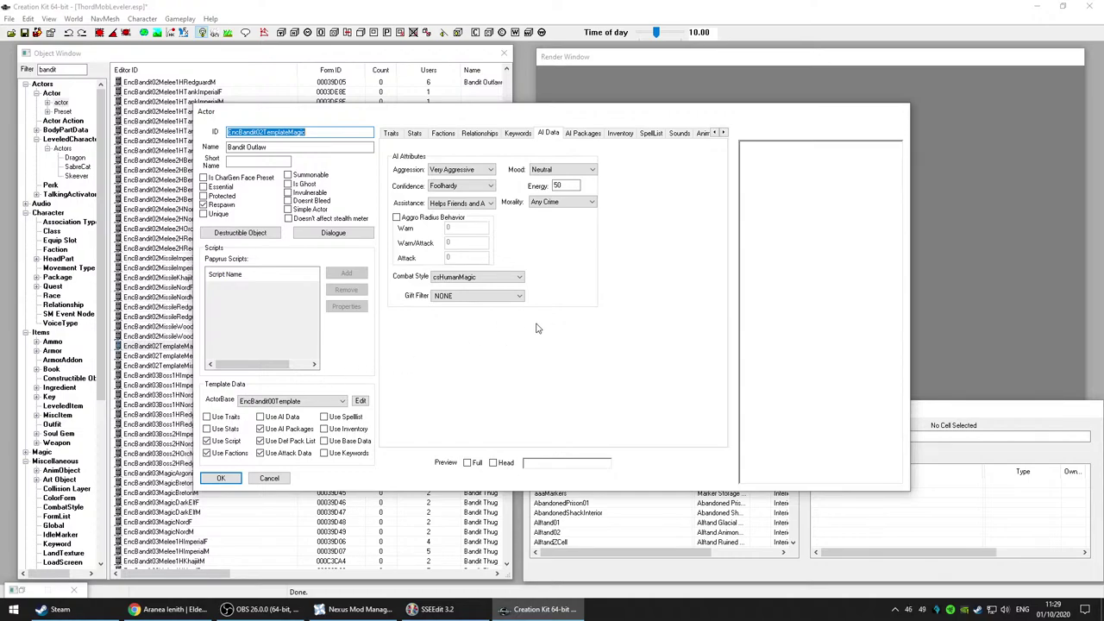
{"action": "left_click", "coordinate": [263, 478]}
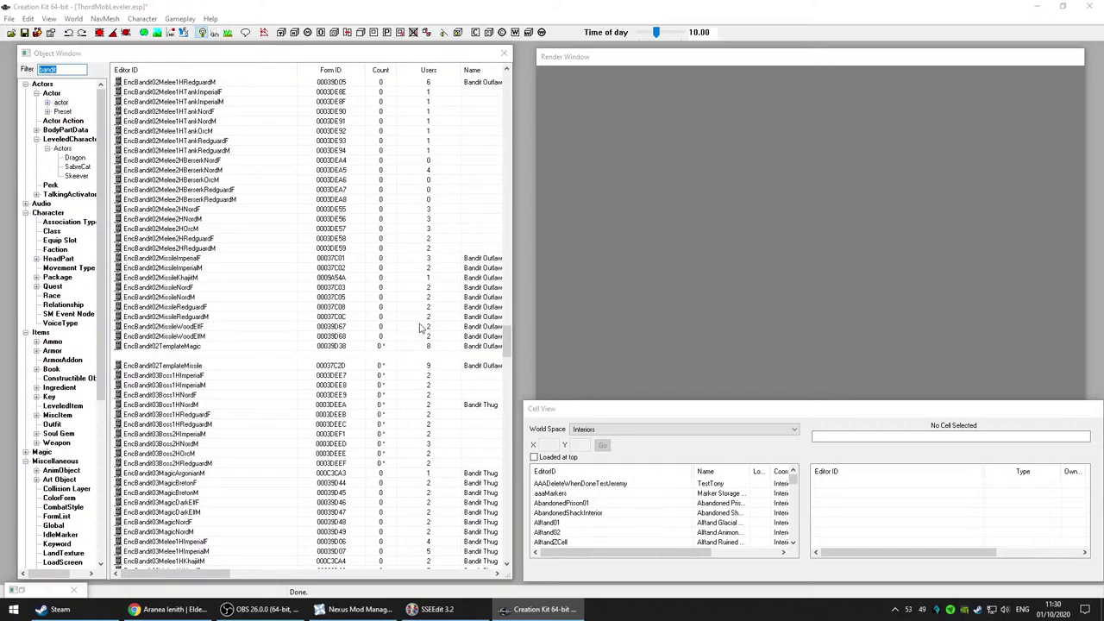
{"action": "key", "text": "Return"}
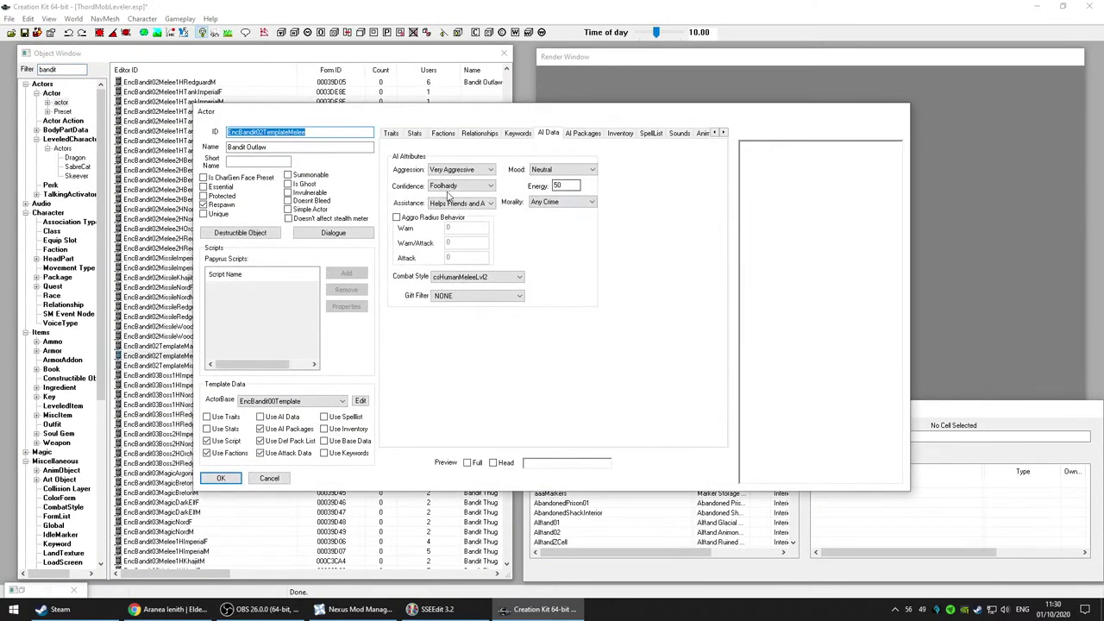
{"action": "left_click", "coordinate": [270, 478]}
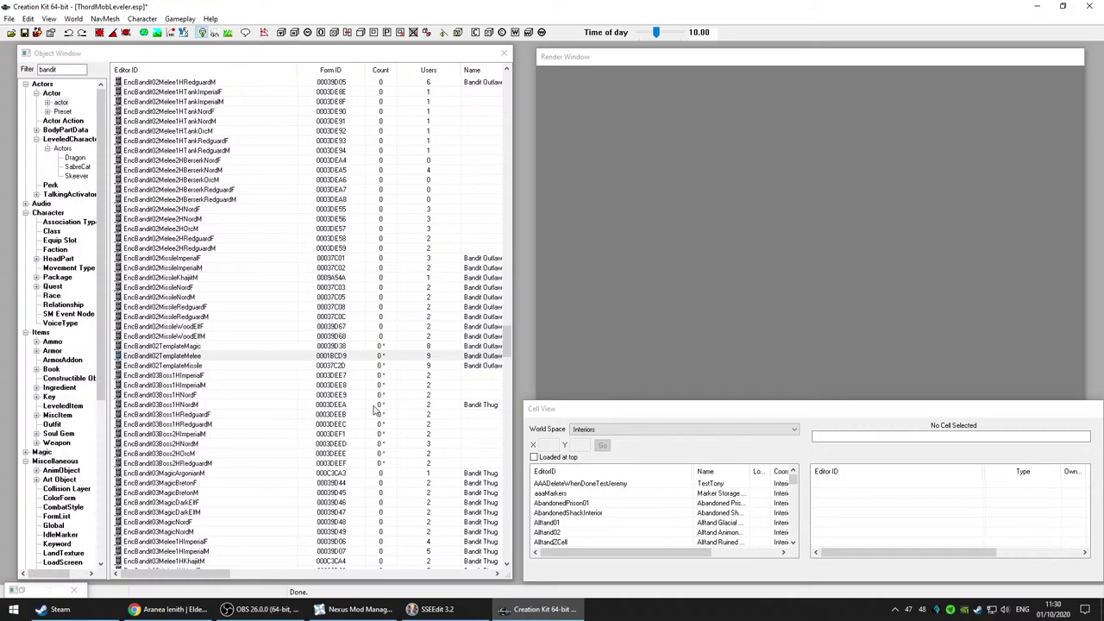
Step: Check the AI data of EncBandit02TemplateMissile, including the available Mood and Aggression options, and close it without changes
{"action": "left_click", "coordinate": [221, 367]}
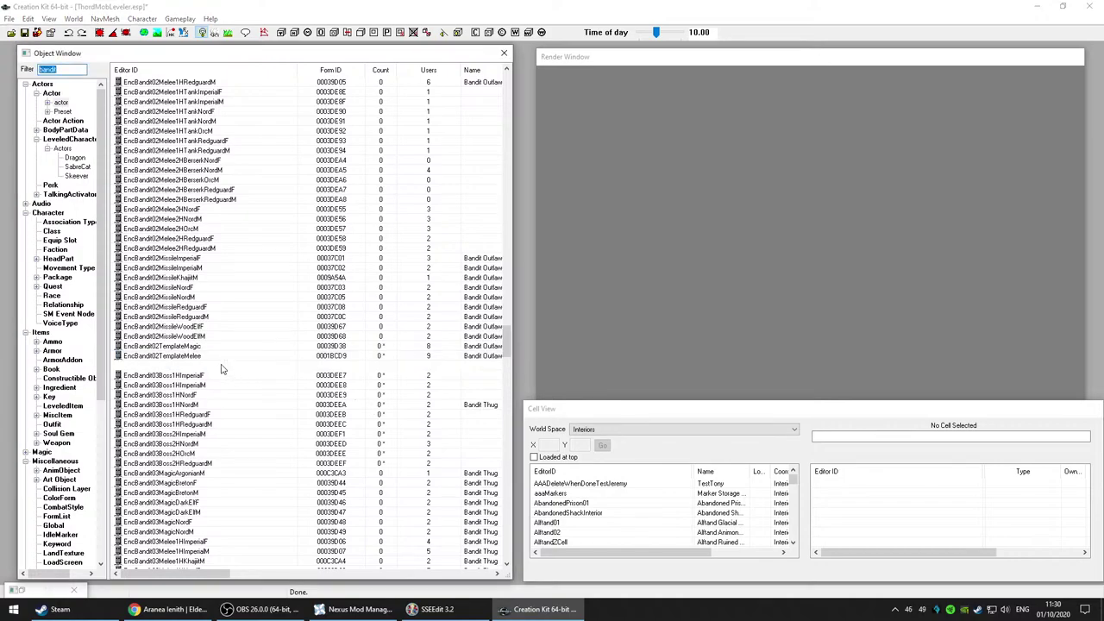
{"action": "left_click", "coordinate": [638, 340]}
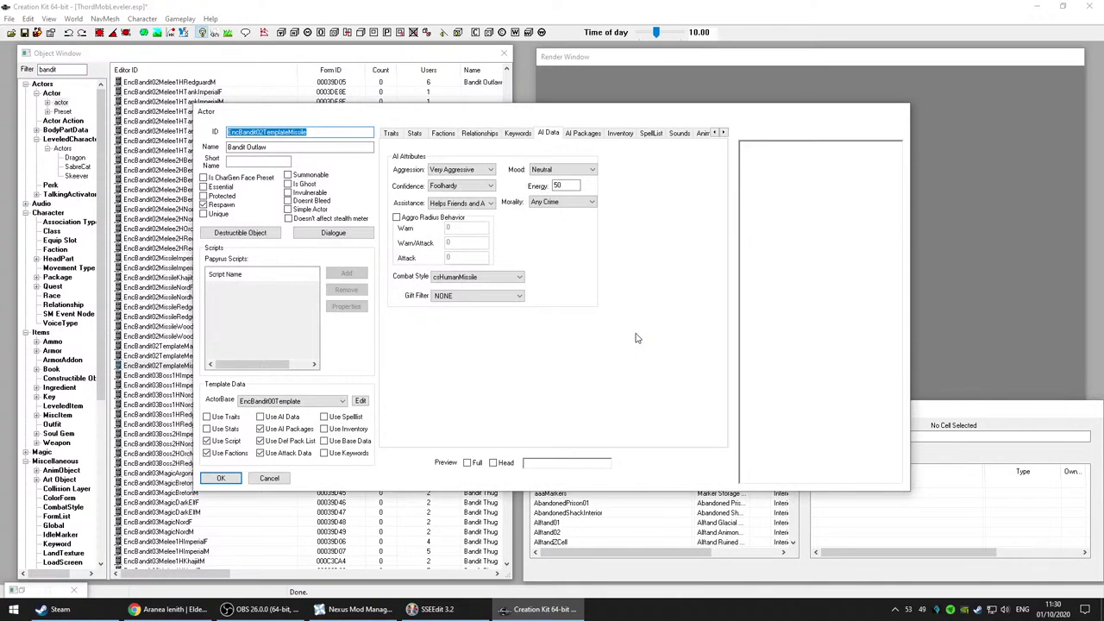
{"action": "left_click", "coordinate": [593, 171]}
{"action": "left_click", "coordinate": [593, 171]}
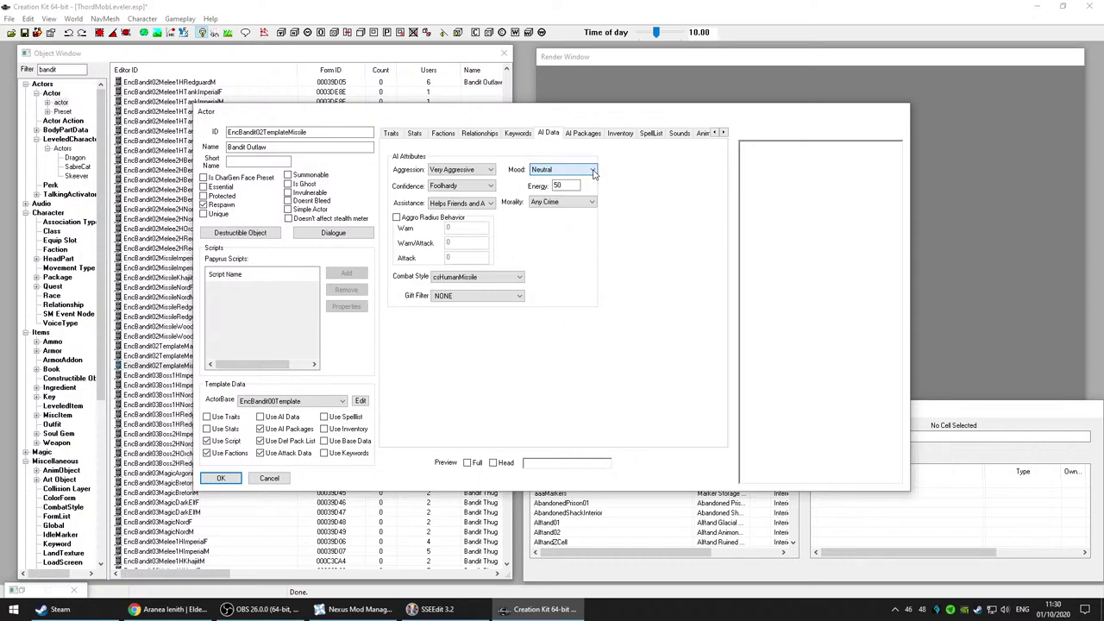
{"action": "left_click", "coordinate": [480, 170]}
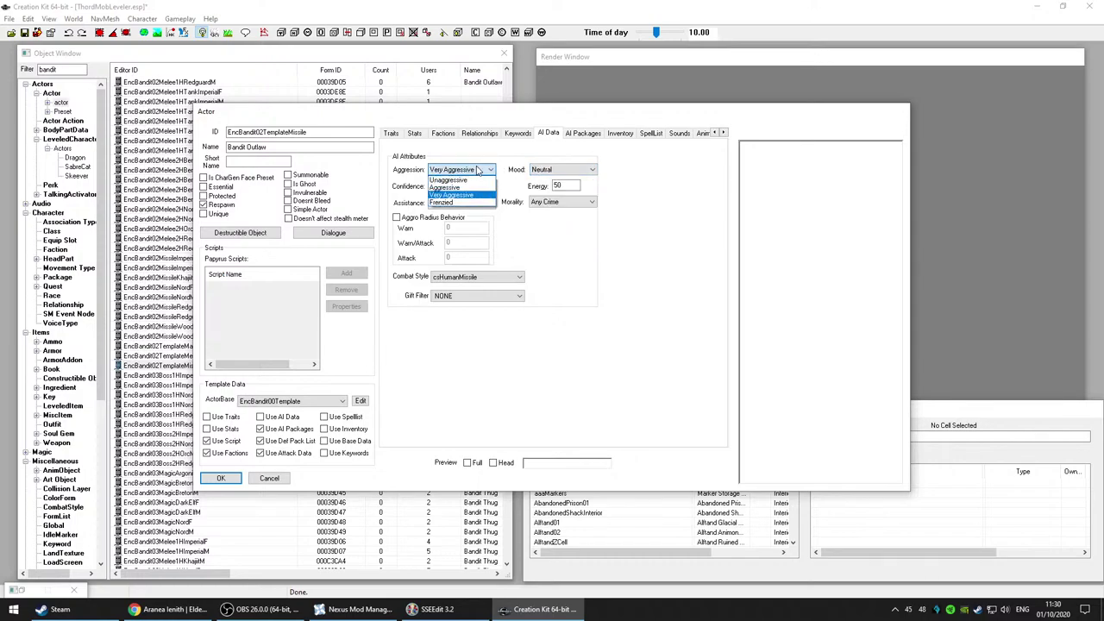
{"action": "left_click", "coordinate": [480, 170]}
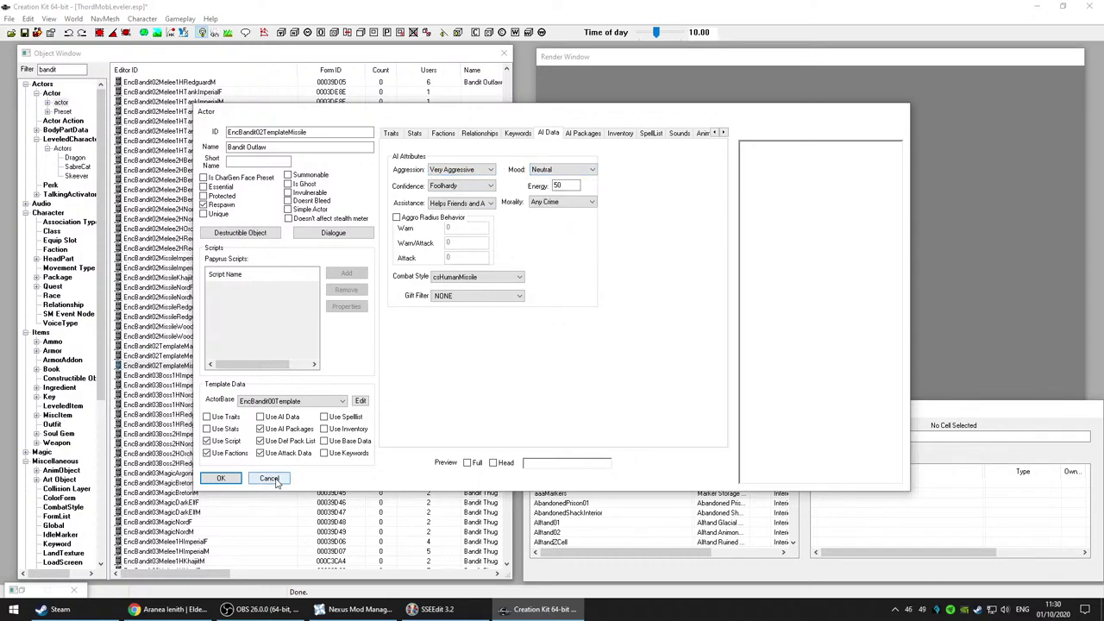
{"action": "left_click", "coordinate": [269, 478]}
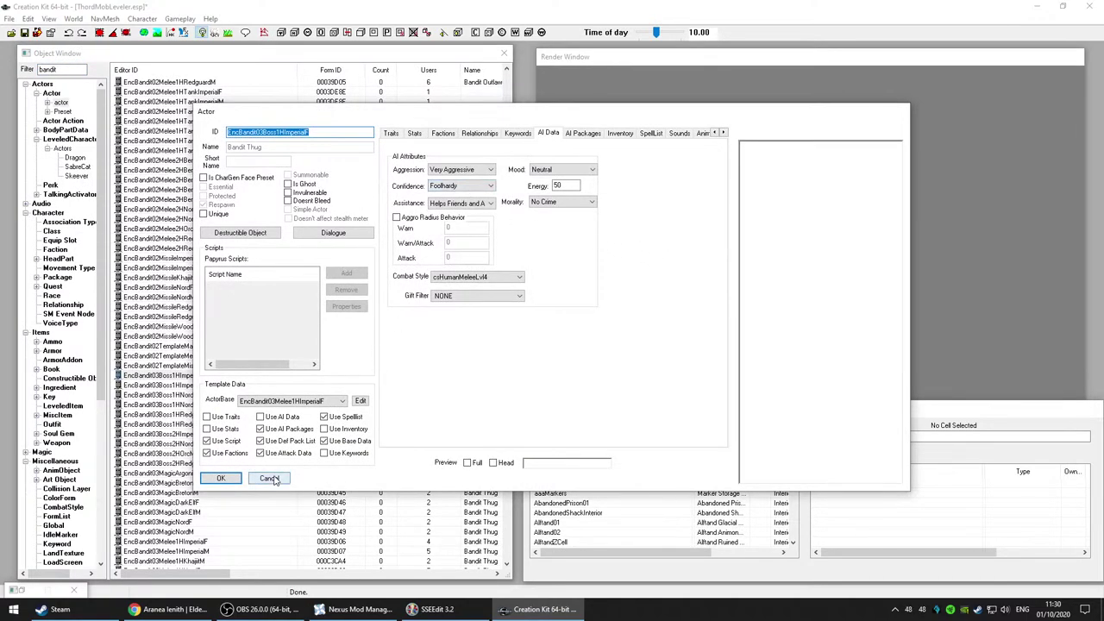
Step: Check the AI data of EncBandit03Boss1HImperialF and EncBandit03Boss1HImperialM, closing each without changes
{"action": "left_click", "coordinate": [221, 478]}
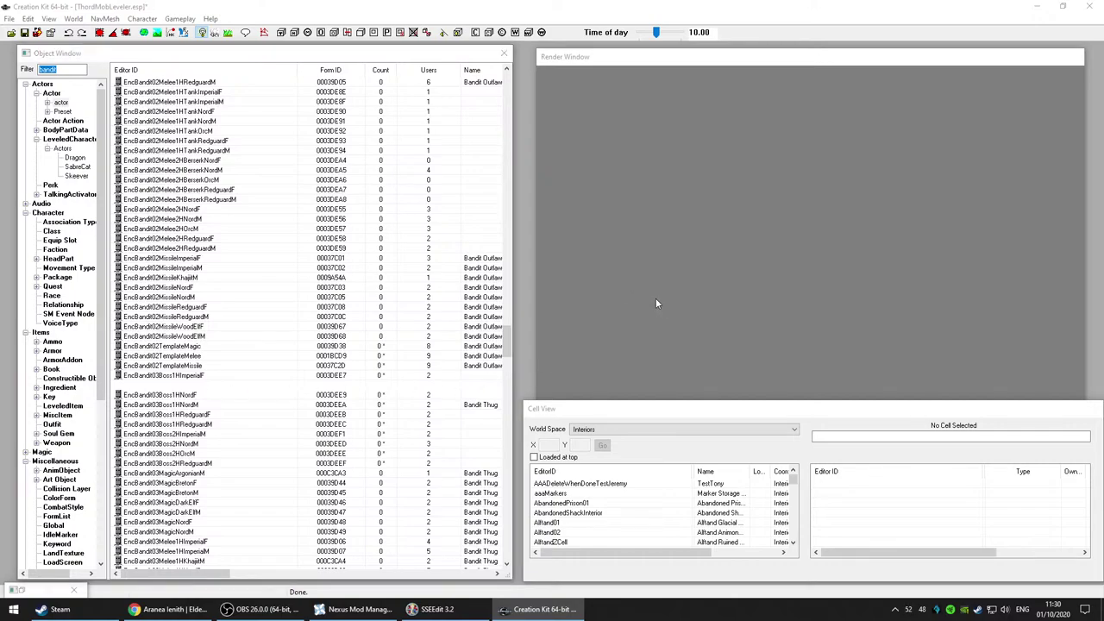
{"action": "key", "text": "Return"}
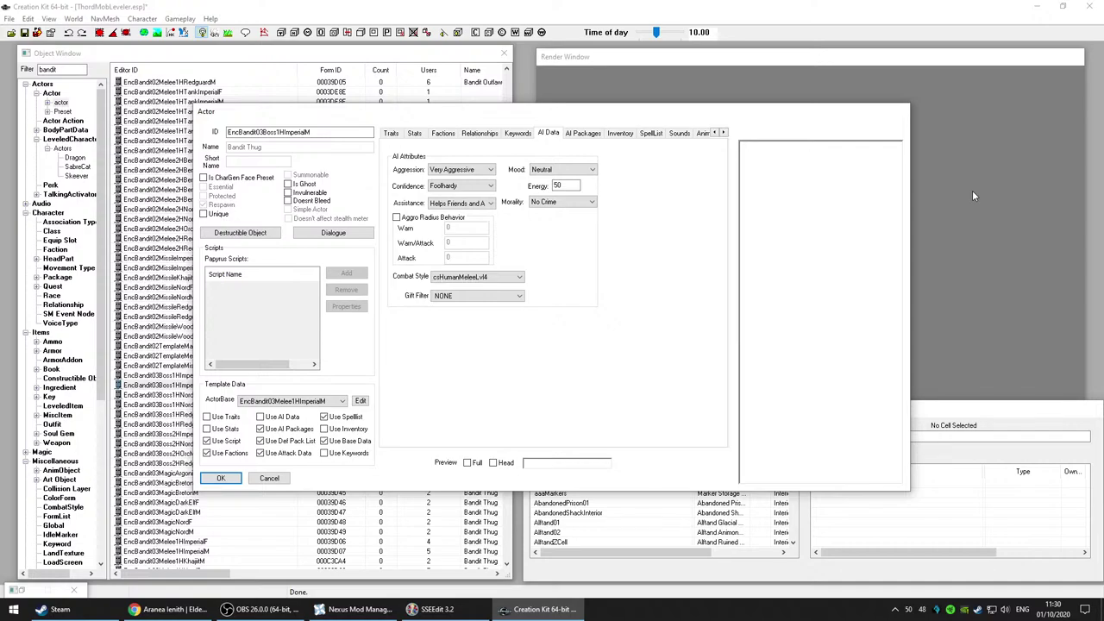
{"action": "left_click", "coordinate": [269, 478]}
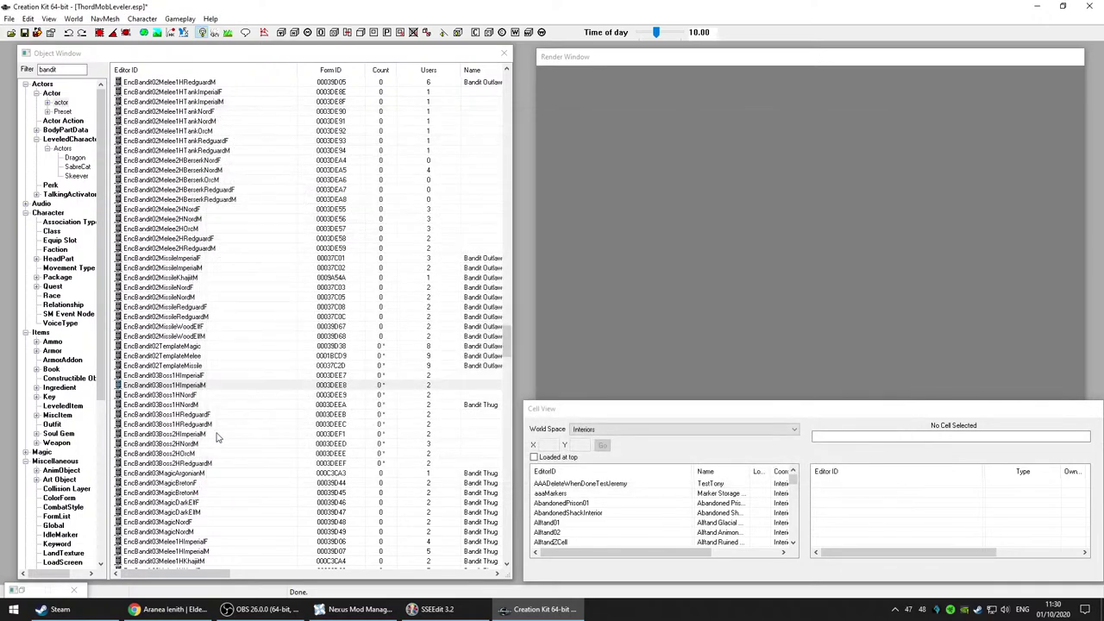
Step: Check the AI data of EncBandit03Boss1HNordF, including the available Aggression options, and close it without changes
{"action": "left_click", "coordinate": [221, 398]}
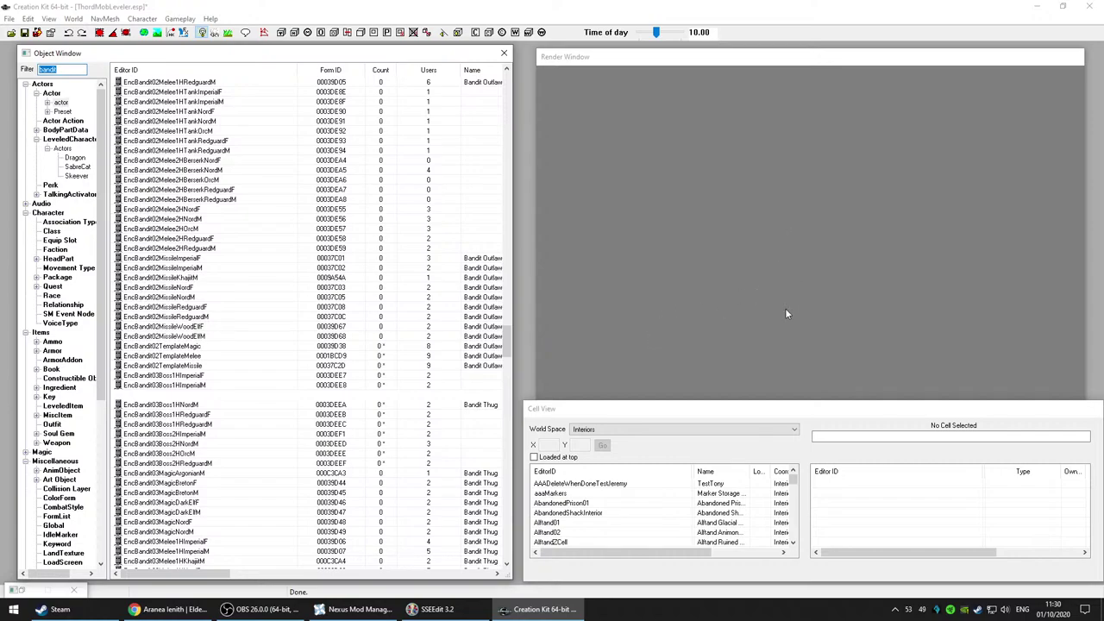
{"action": "left_click", "coordinate": [615, 369]}
{"action": "left_click", "coordinate": [461, 195]}
{"action": "key", "text": "Return"}
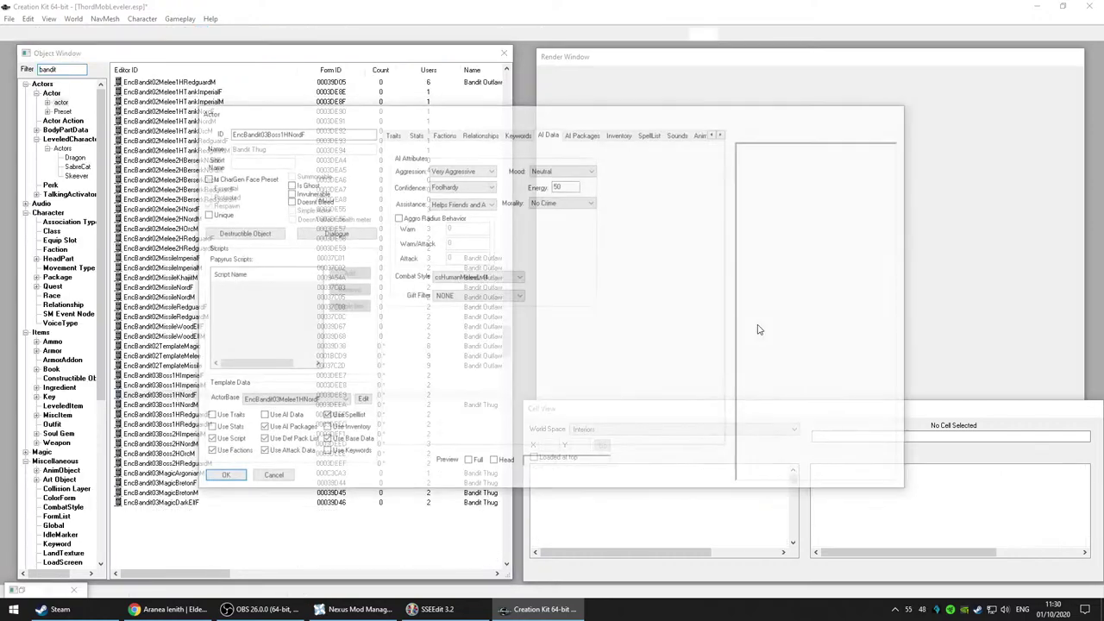
{"action": "left_click", "coordinate": [480, 171]}
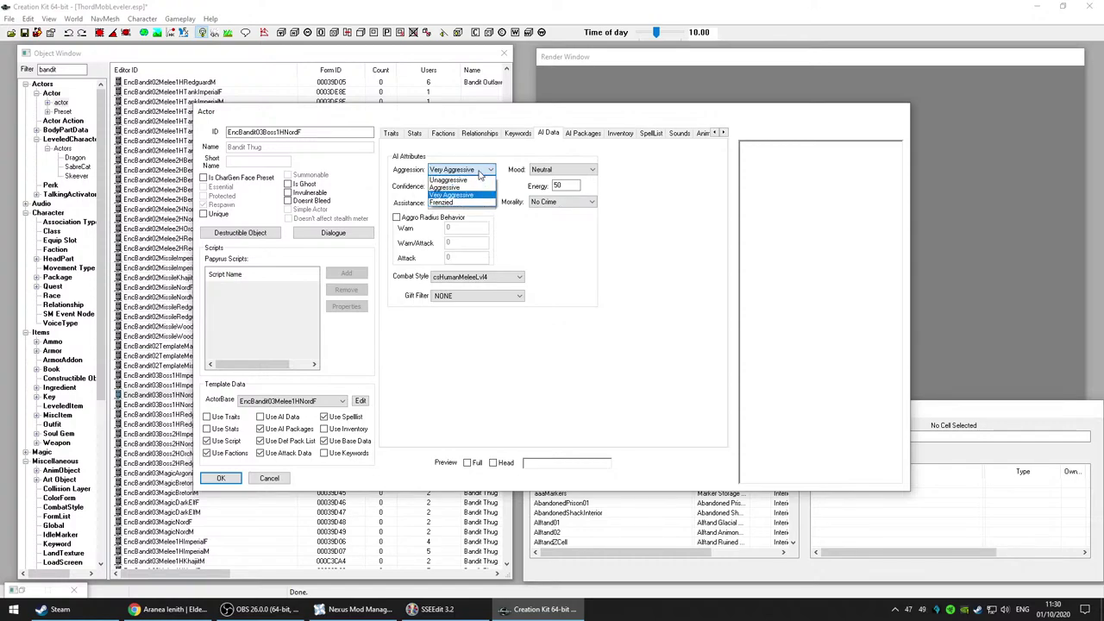
{"action": "left_click", "coordinate": [481, 172]}
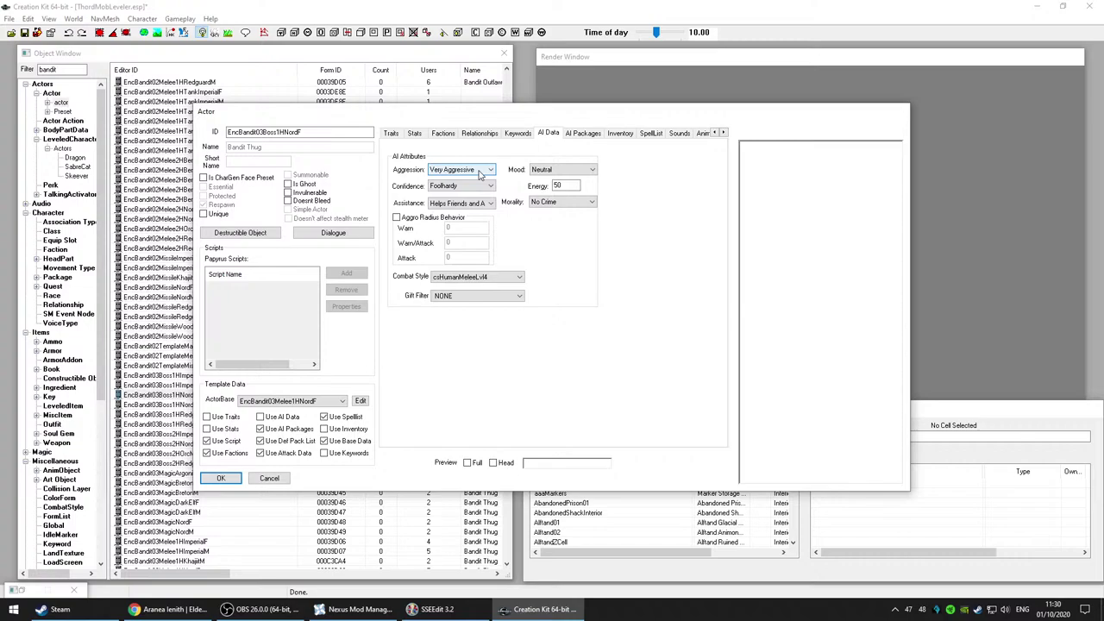
{"action": "left_click", "coordinate": [269, 479]}
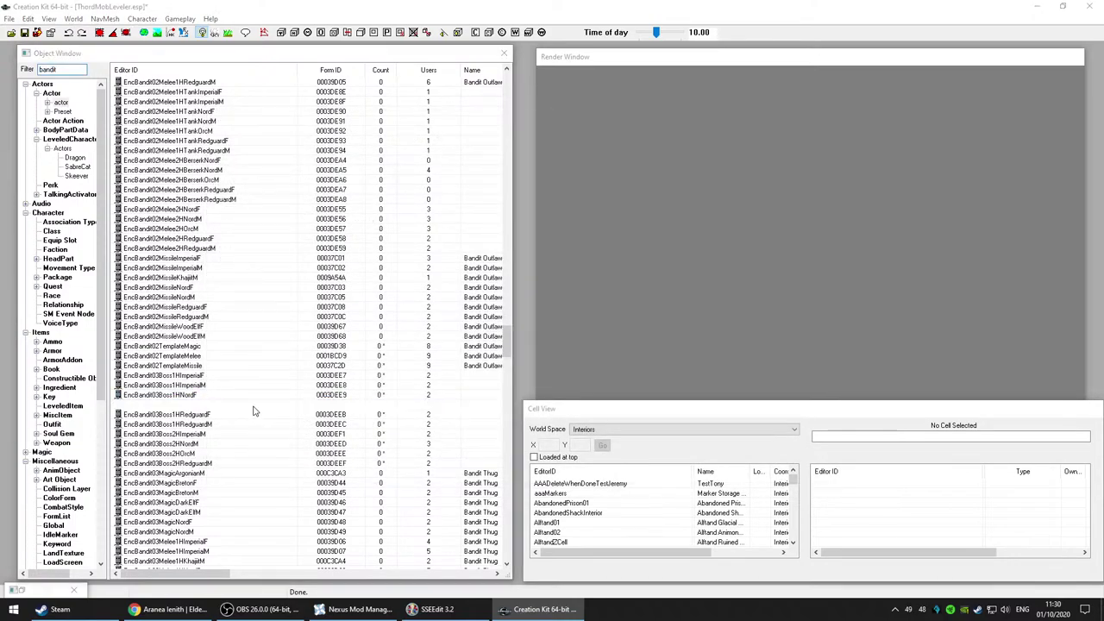
Step: Check the AI data of EncBandit03Boss1HNordM and EncBandit03Boss1HRedguardF, closing each without changes
{"action": "left_click", "coordinate": [730, 372]}
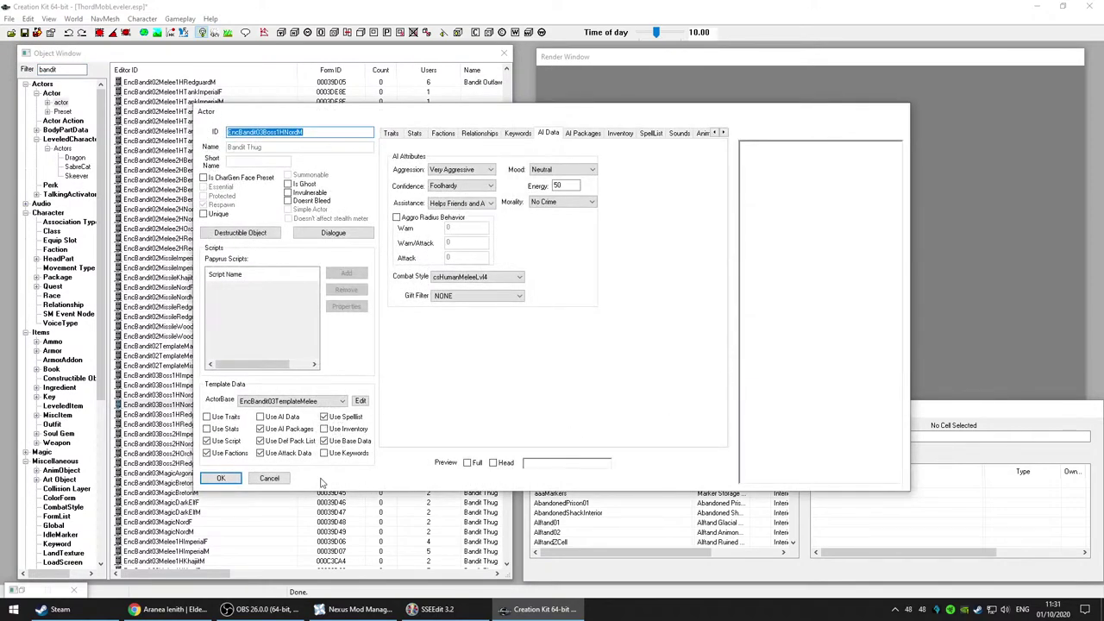
{"action": "left_click", "coordinate": [269, 478]}
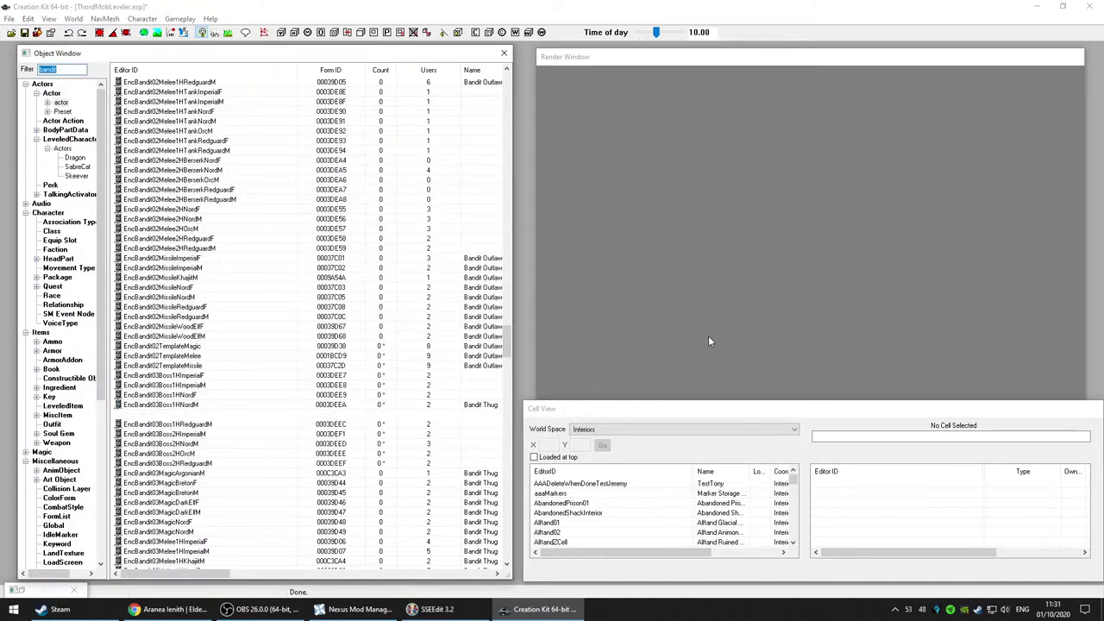
{"action": "left_click", "coordinate": [694, 363]}
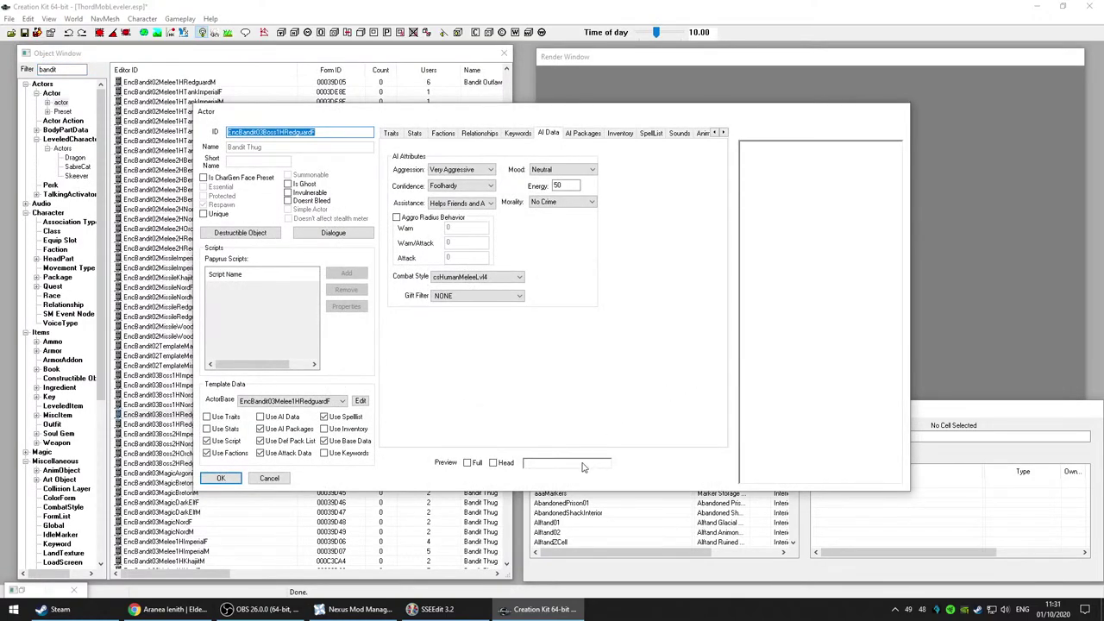
{"action": "left_click", "coordinate": [251, 474]}
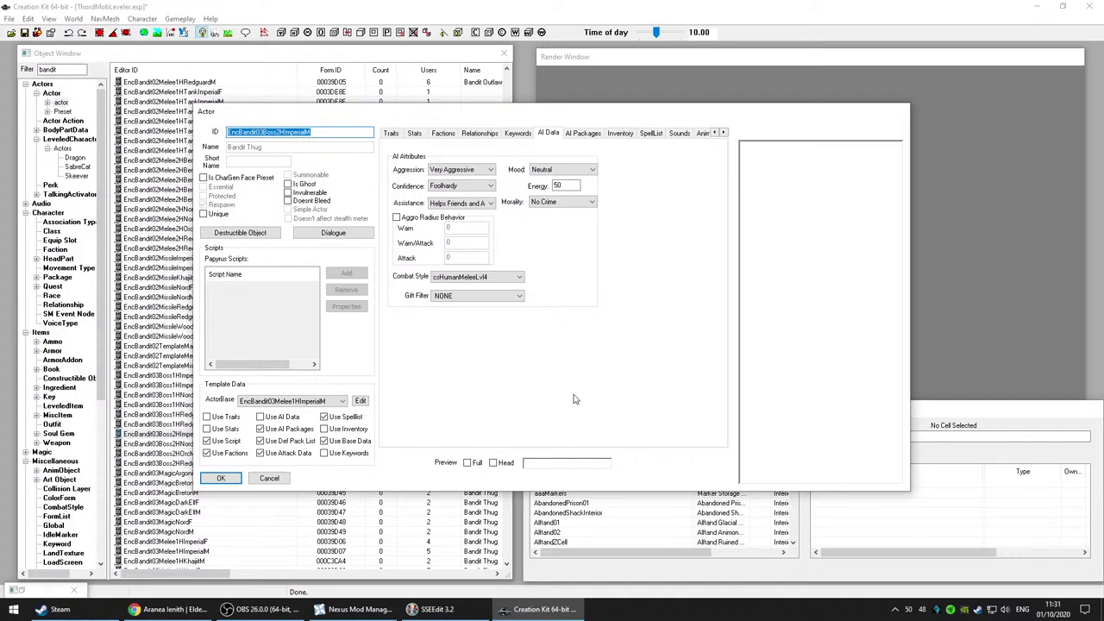
Step: Check the AI data of EncBandit03Boss2HImperialM and EncBandit03Boss1HRedguardM, closing each without changes
{"action": "left_click", "coordinate": [269, 478]}
{"action": "left_click", "coordinate": [206, 426]}
{"action": "left_click_drag", "start_coordinate": [206, 425], "coordinate": [553, 412]}
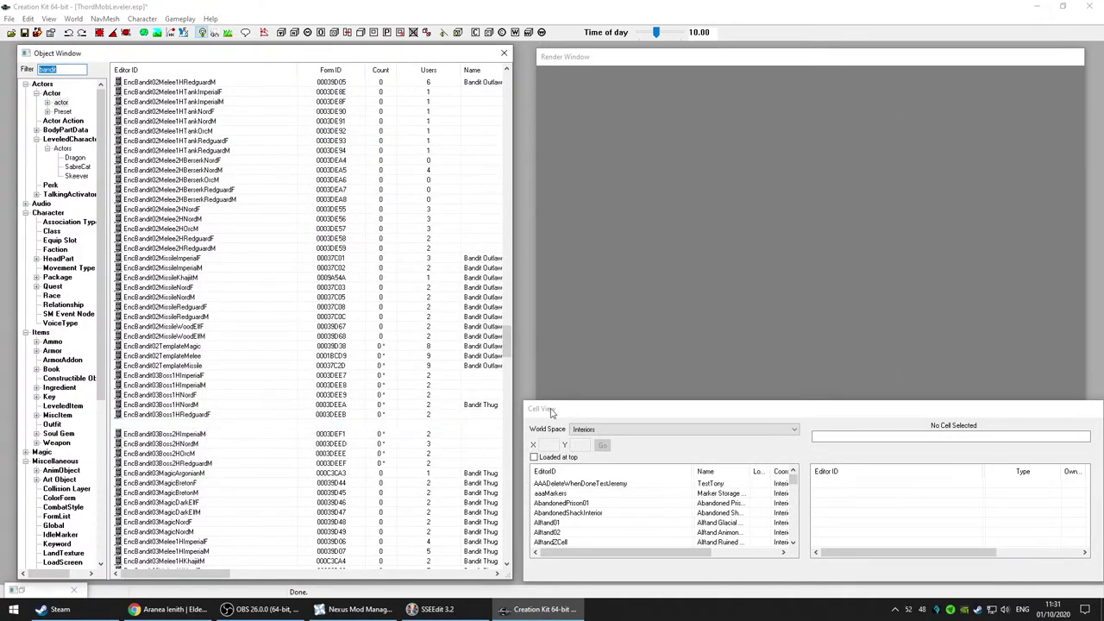
{"action": "left_click", "coordinate": [602, 360]}
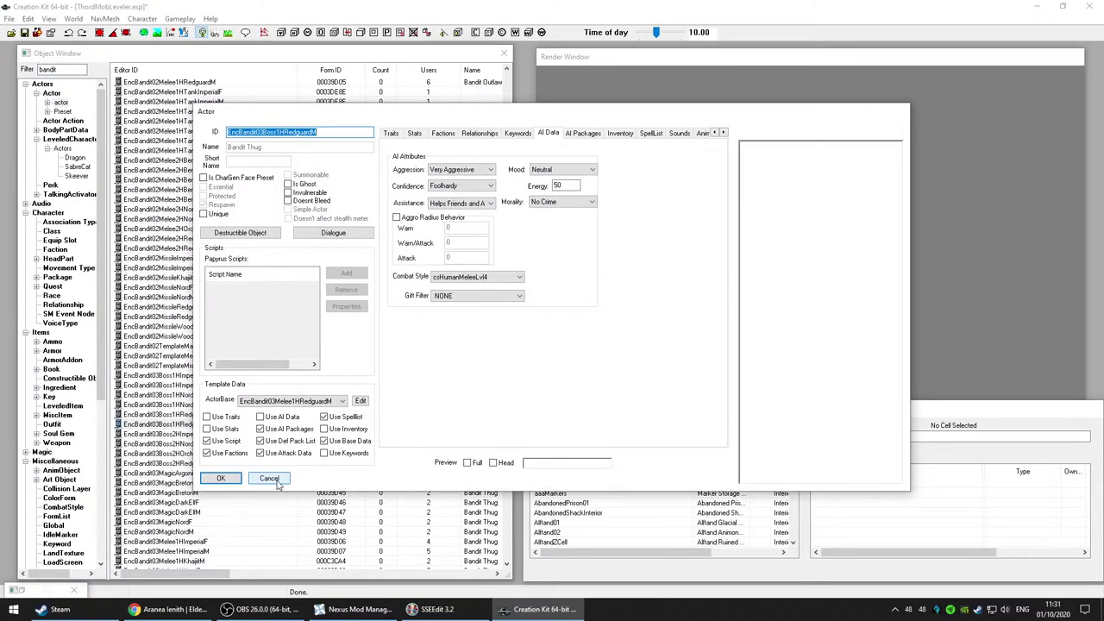
{"action": "left_click", "coordinate": [276, 481]}
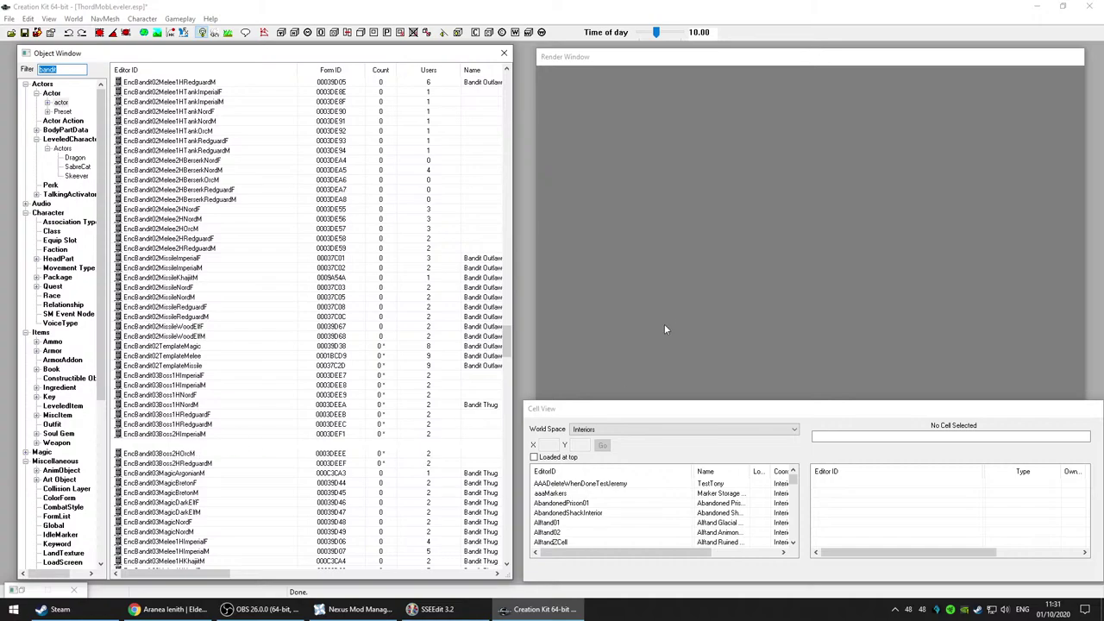
Step: Check the AI data of EncBandit03Boss2HNordM, EncBandit03Boss2HOrcM, EncBandit03Boss2HRedguardM and EncBandit03MagicArgonianM, closing each without changes
{"action": "left_click", "coordinate": [618, 298]}
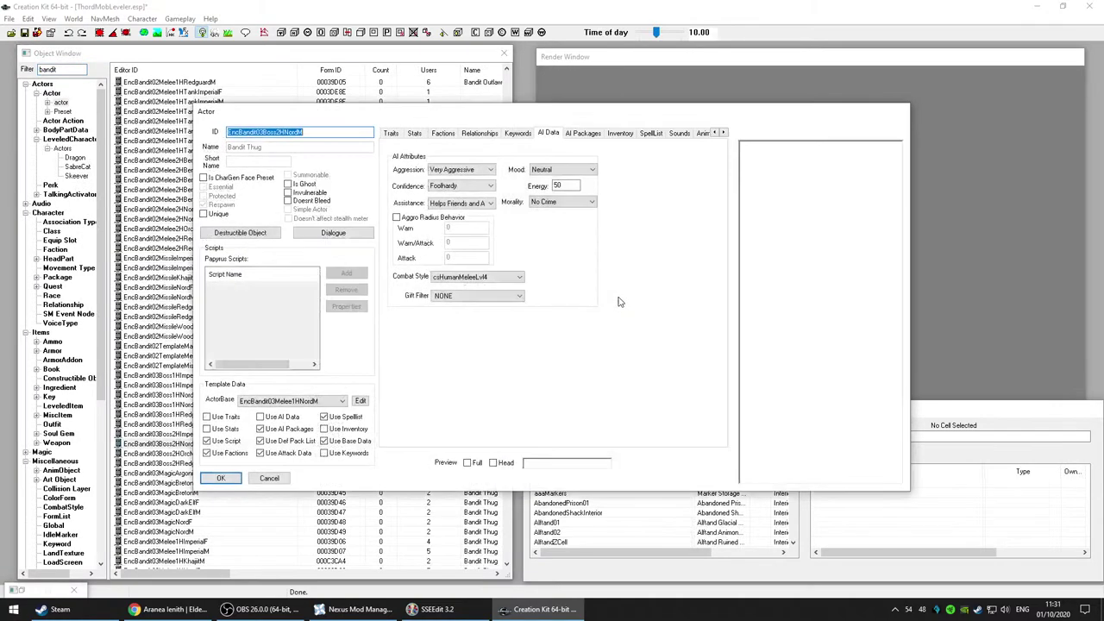
{"action": "left_click", "coordinate": [278, 481]}
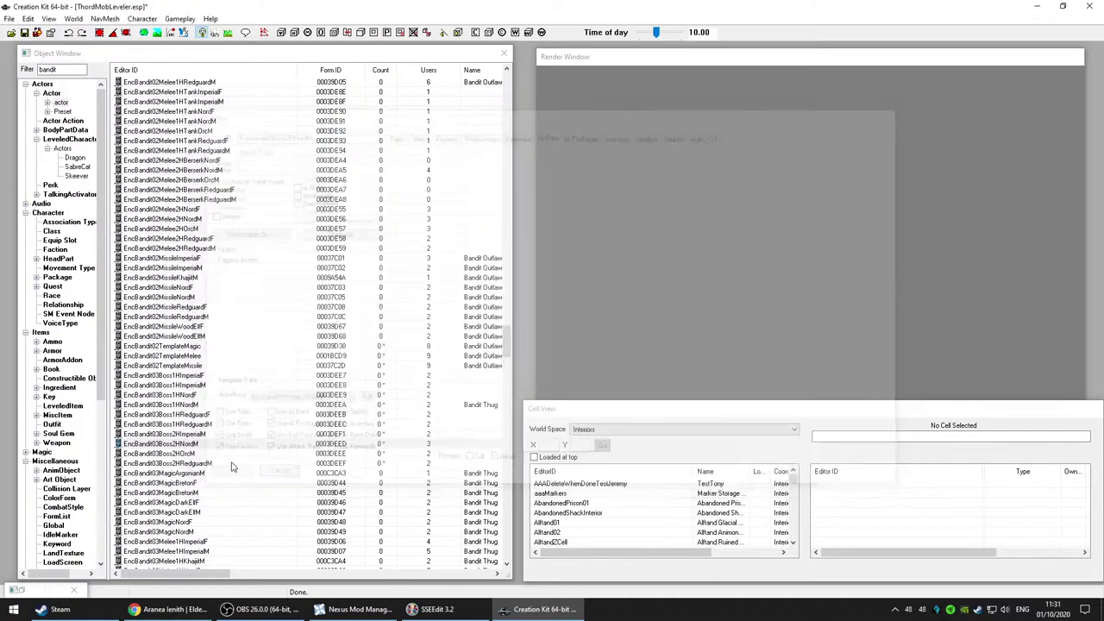
{"action": "left_click", "coordinate": [216, 456]}
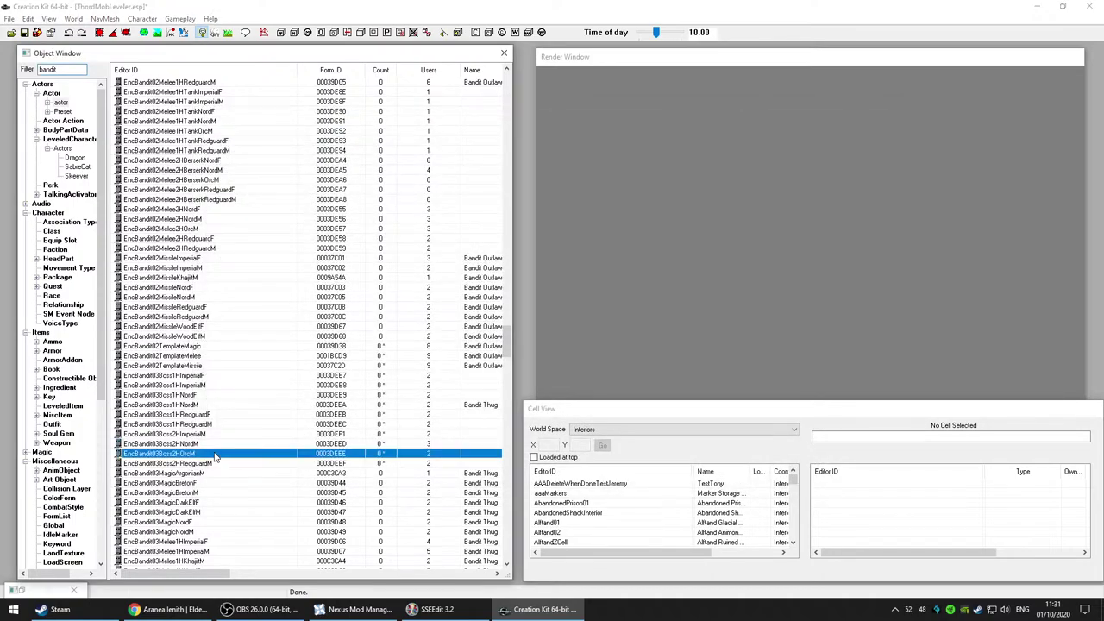
{"action": "left_click", "coordinate": [612, 289]}
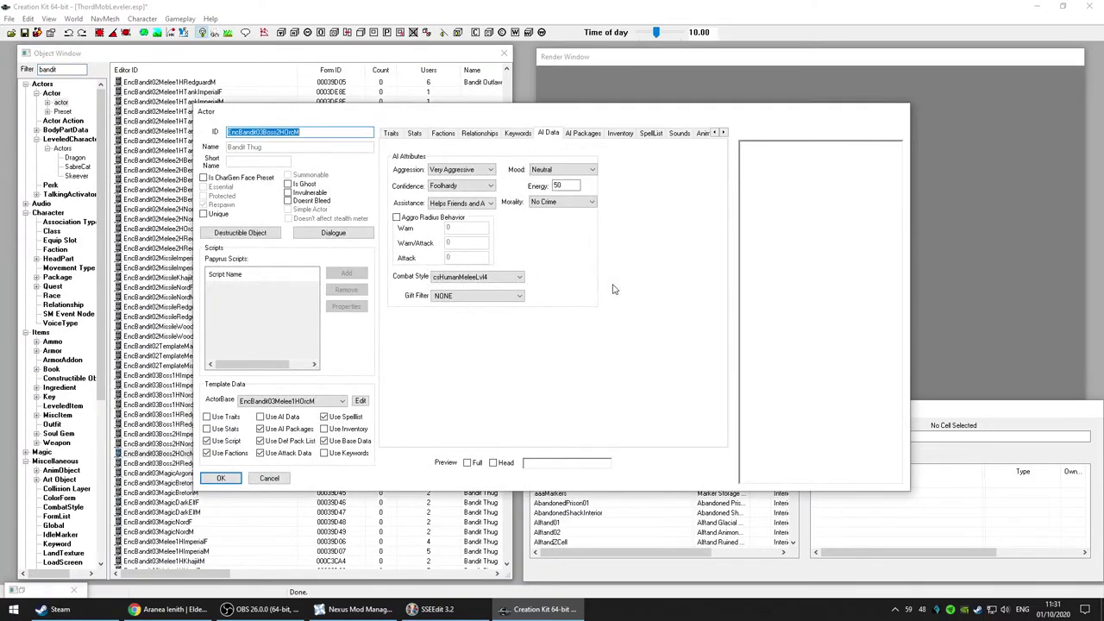
{"action": "left_click", "coordinate": [269, 478]}
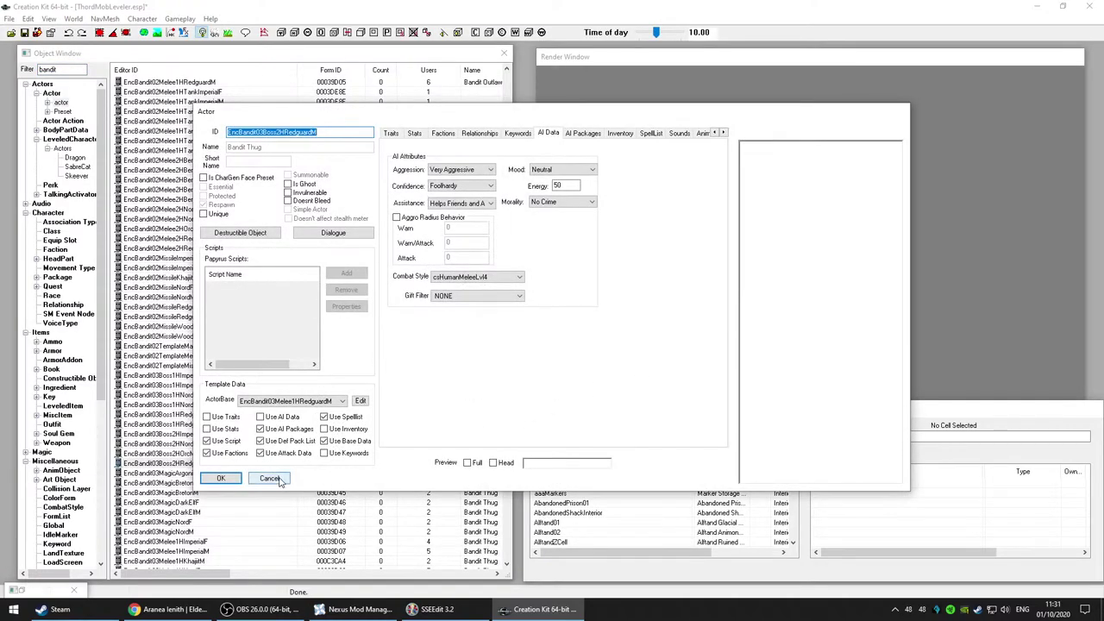
{"action": "left_click", "coordinate": [231, 479]}
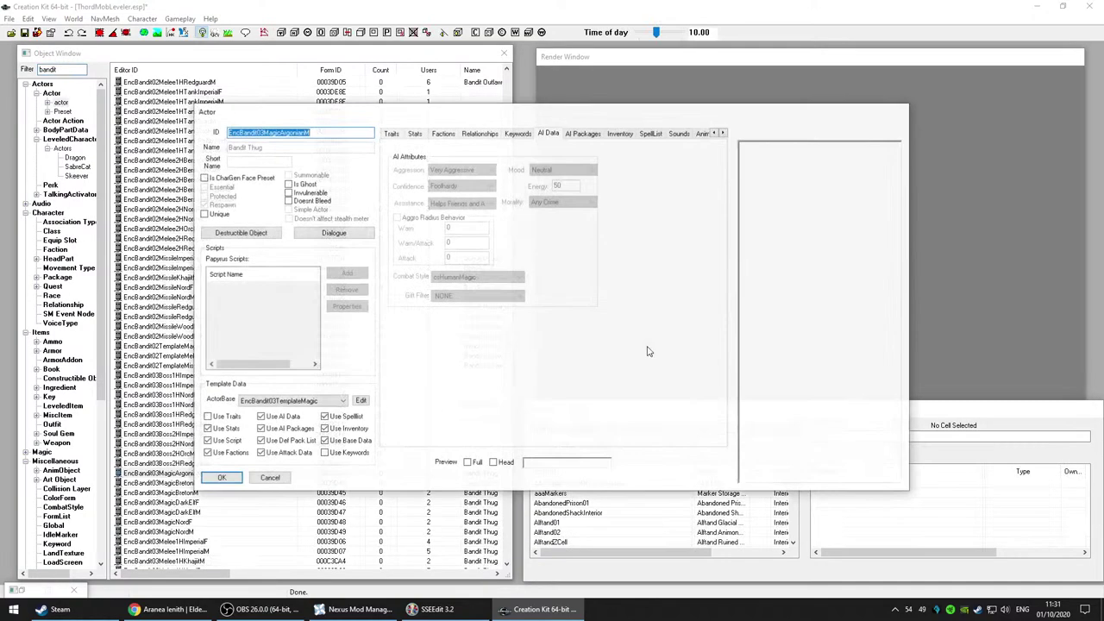
{"action": "left_click", "coordinate": [269, 479]}
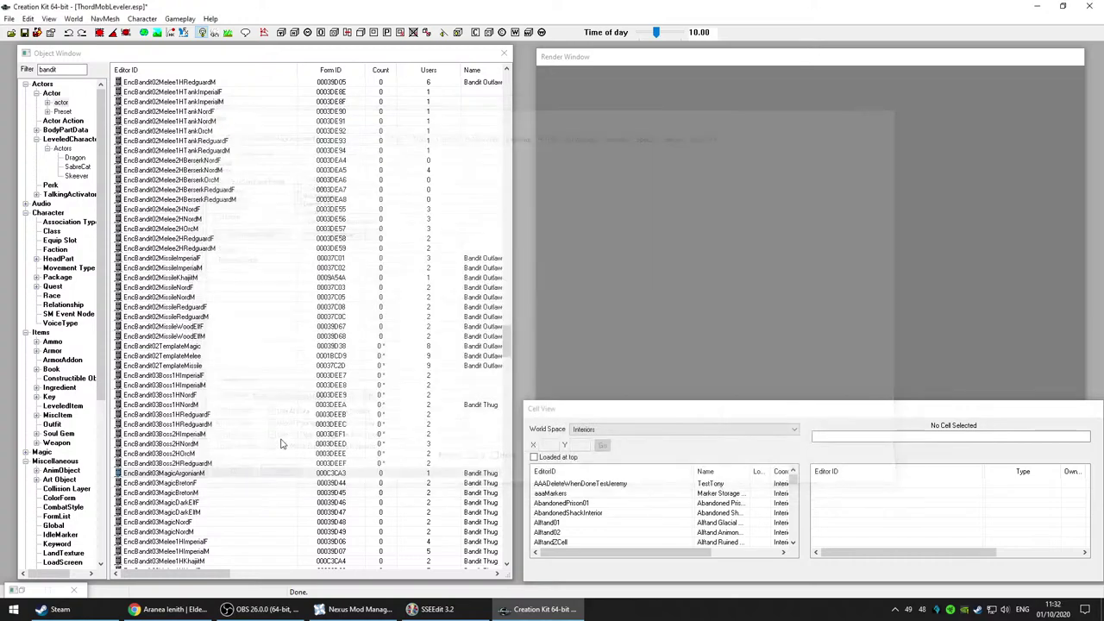
Step: Find the EncBandit03TemplateMagic actor in the object list, check its AI data and close it without changes
{"action": "scroll", "coordinate": [281, 437], "scroll_direction": "down", "scroll_amount": 5}
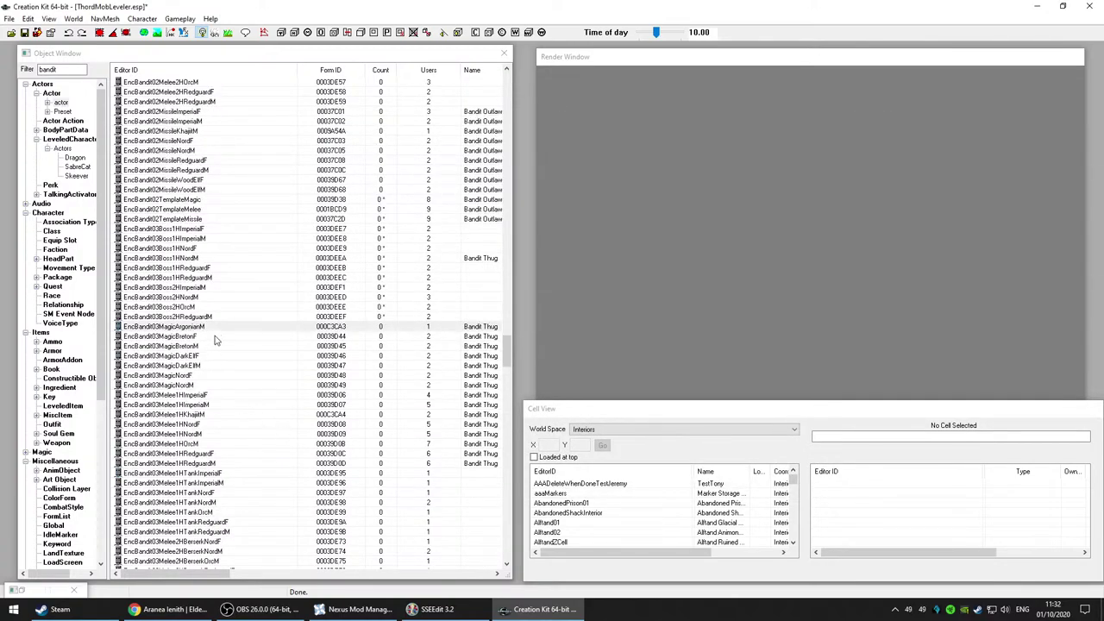
{"action": "scroll", "coordinate": [252, 483], "scroll_direction": "down", "scroll_amount": 5}
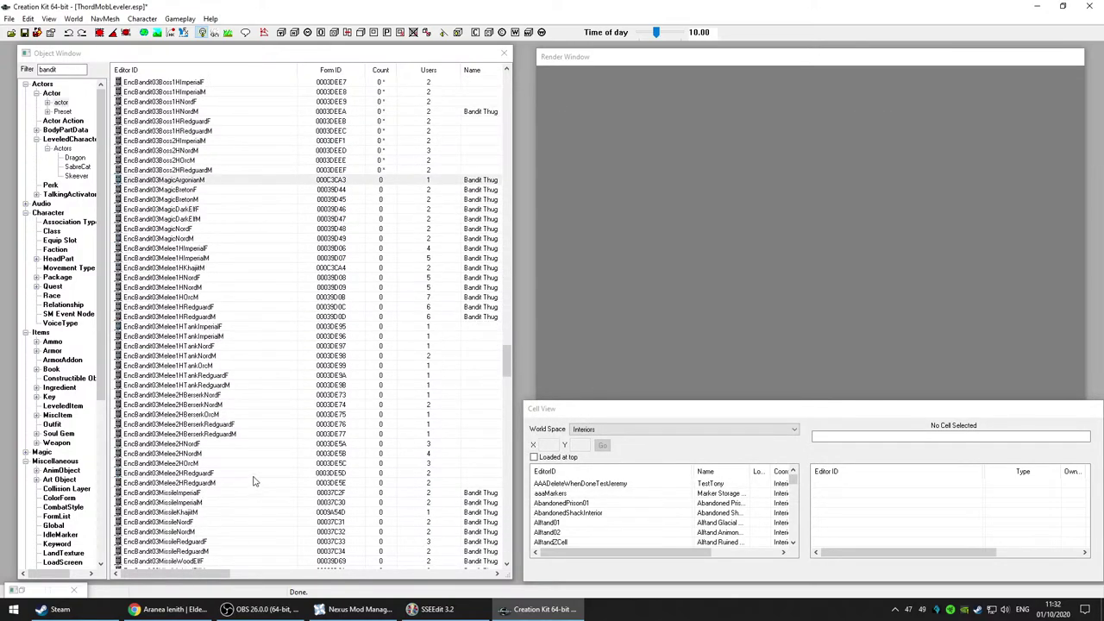
{"action": "scroll", "coordinate": [254, 482], "scroll_direction": "down", "scroll_amount": 5}
{"action": "left_click", "coordinate": [242, 435]}
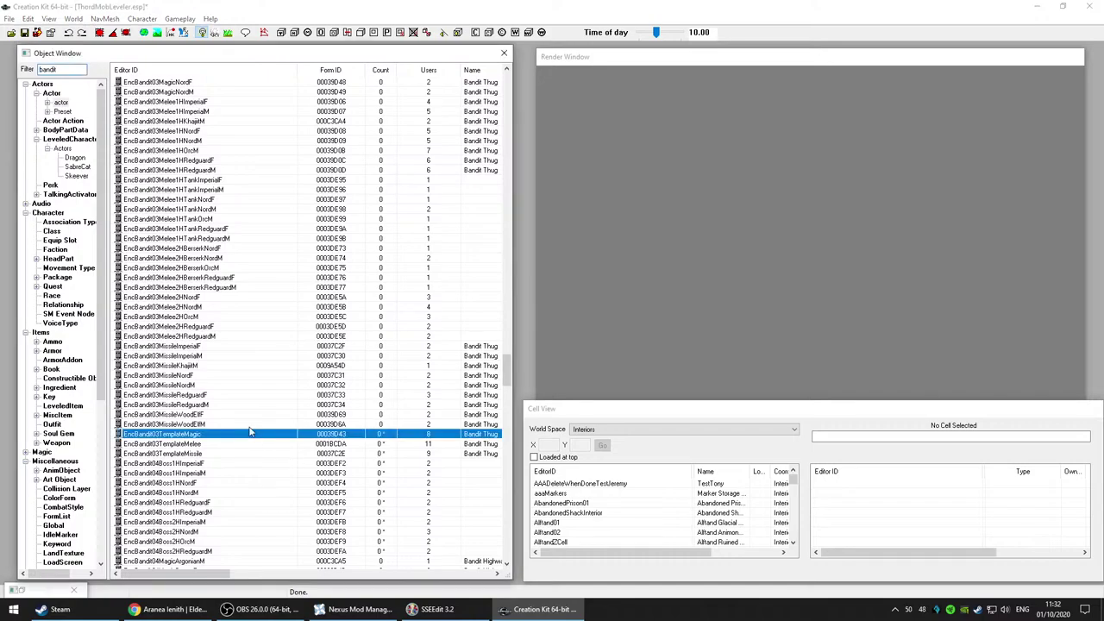
{"action": "scroll", "coordinate": [259, 390], "scroll_direction": "down", "scroll_amount": 4}
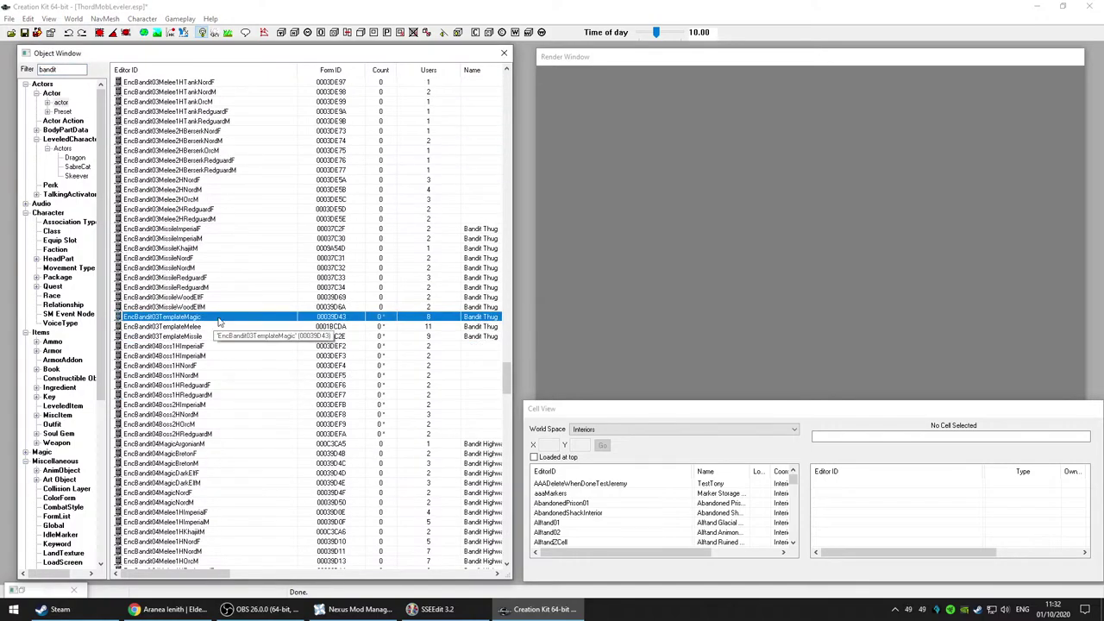
{"action": "key", "text": "Delete"}
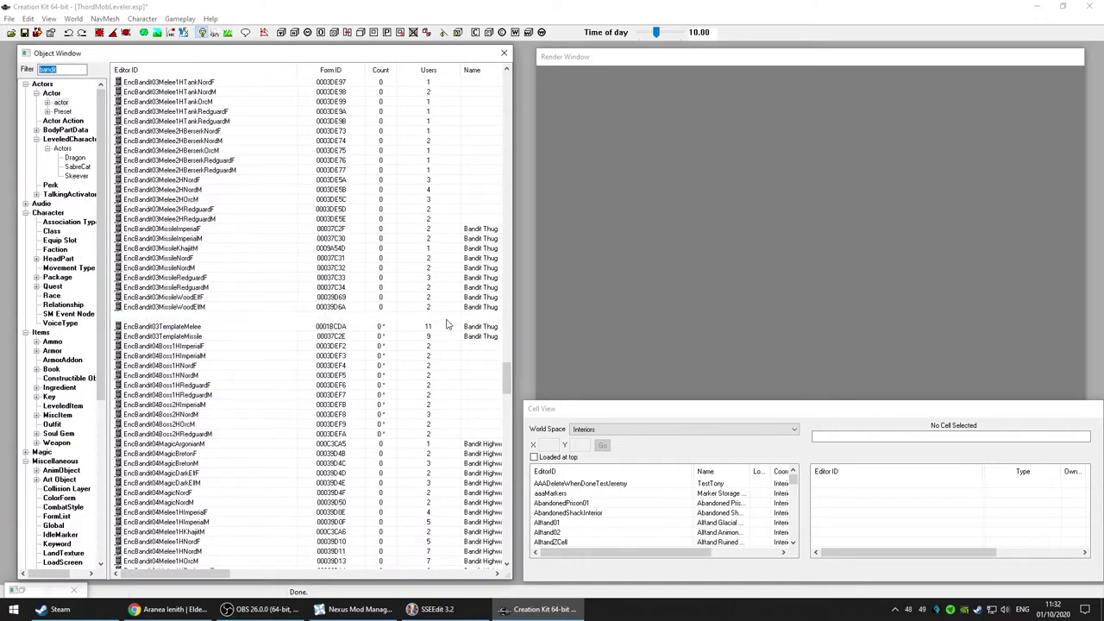
{"action": "left_click", "coordinate": [611, 318]}
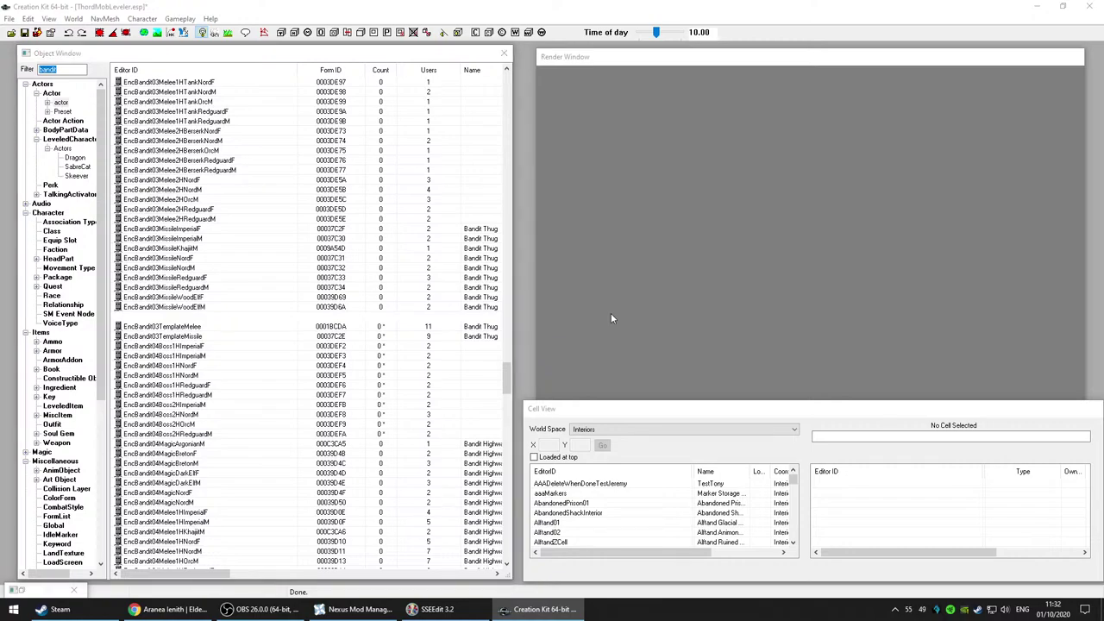
{"action": "key", "text": "ctrl+z"}
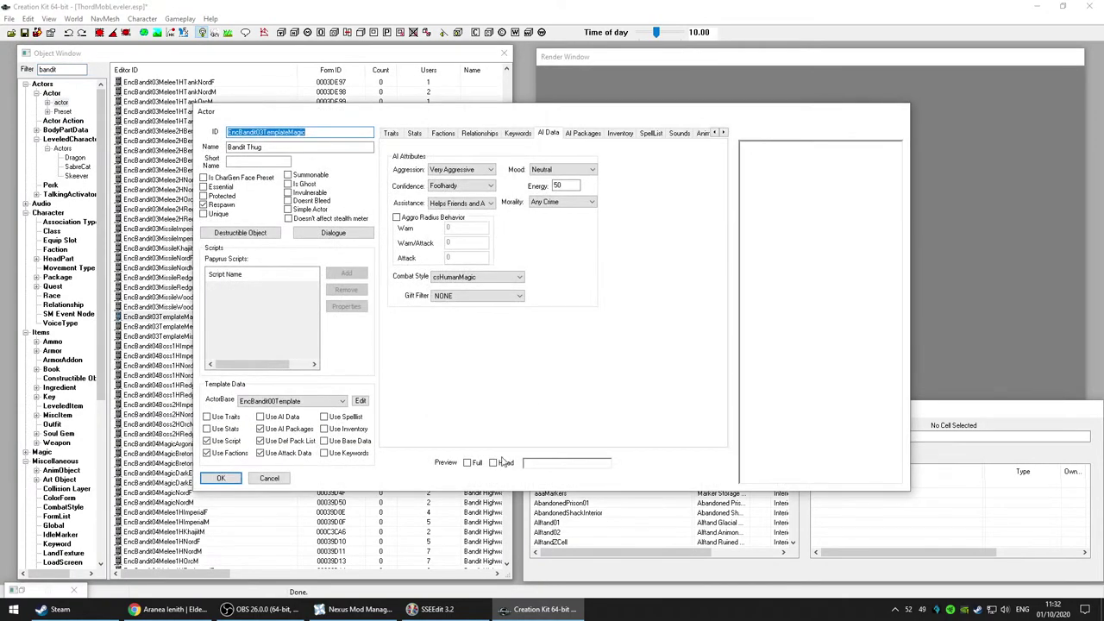
{"action": "left_click", "coordinate": [269, 478]}
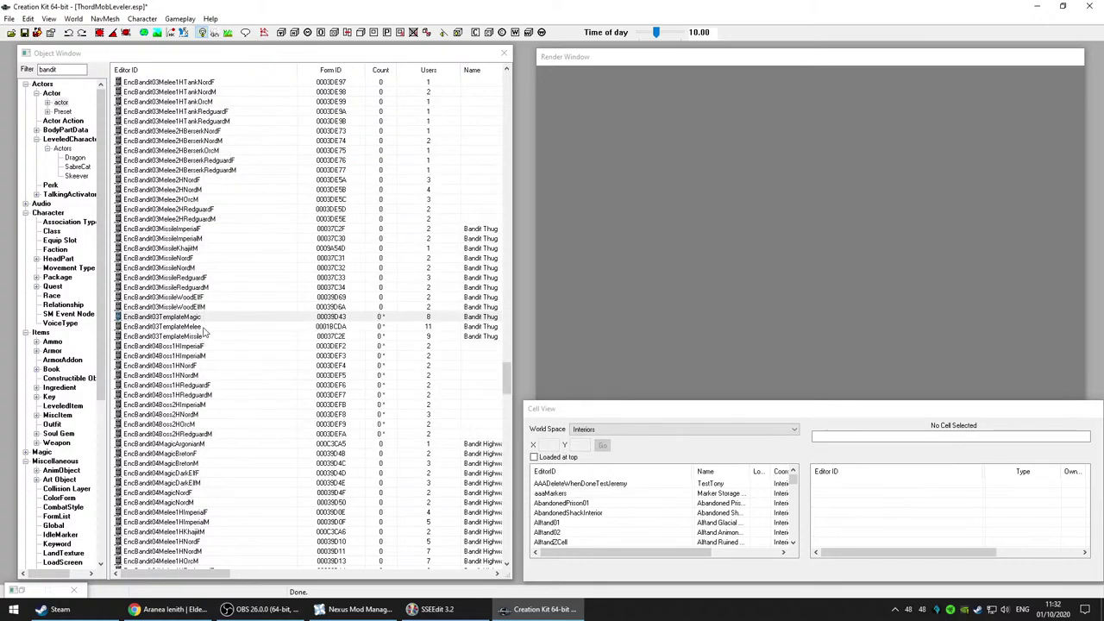
Step: Check the AI data of EncBandit03TemplateMelee and EncBandit03TemplateMissile, closing each without changes
{"action": "left_click", "coordinate": [204, 327]}
{"action": "key", "text": "Delete"}
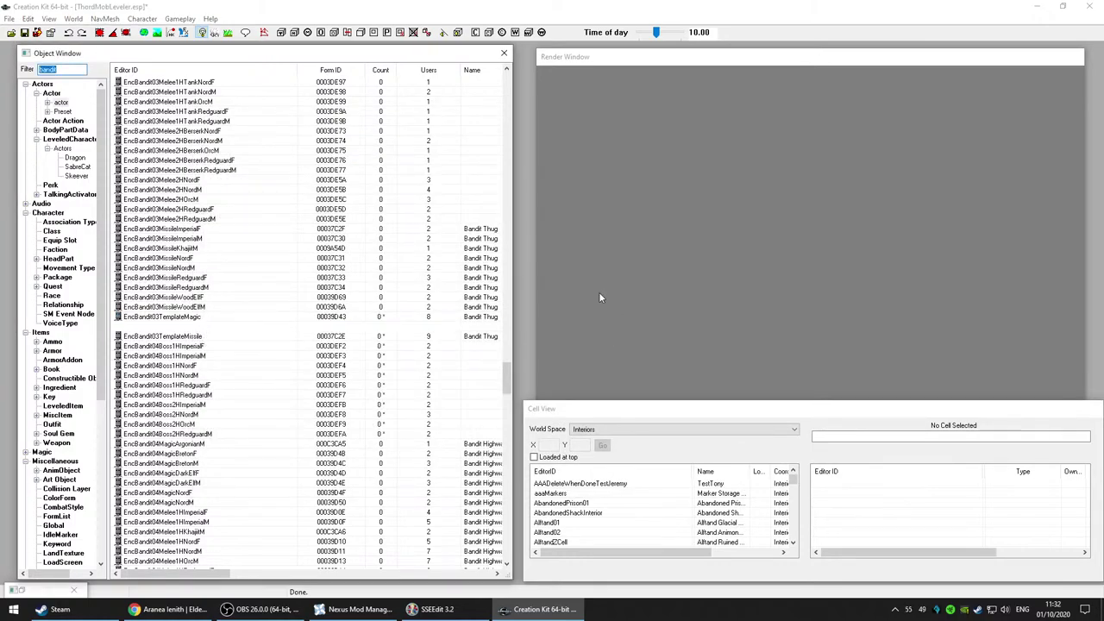
{"action": "left_click", "coordinate": [601, 298]}
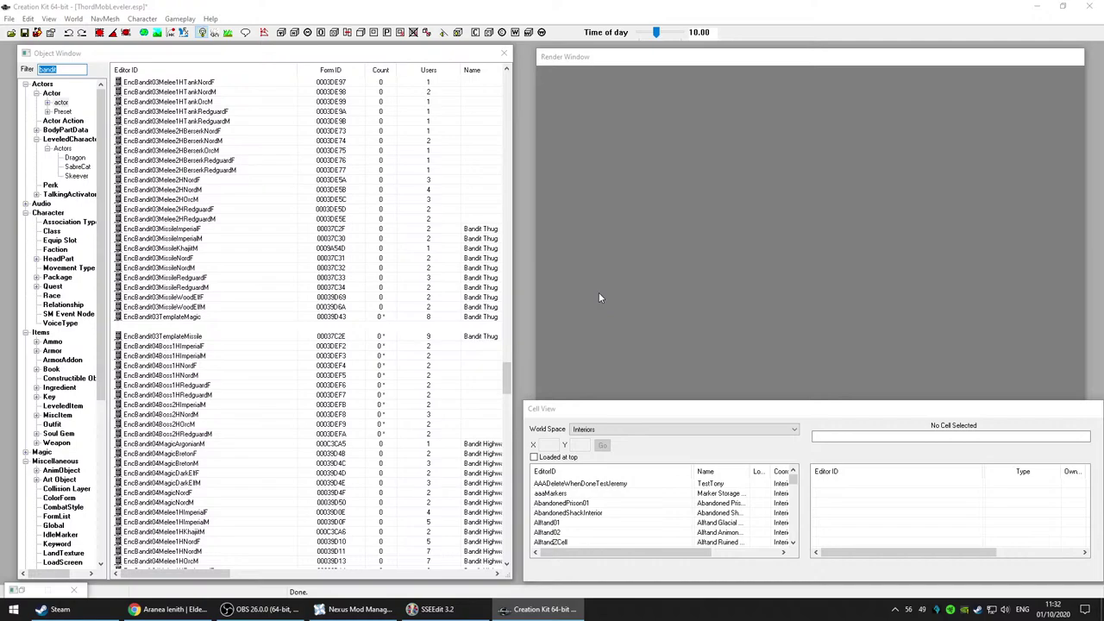
{"action": "key", "text": "ctrl+z"}
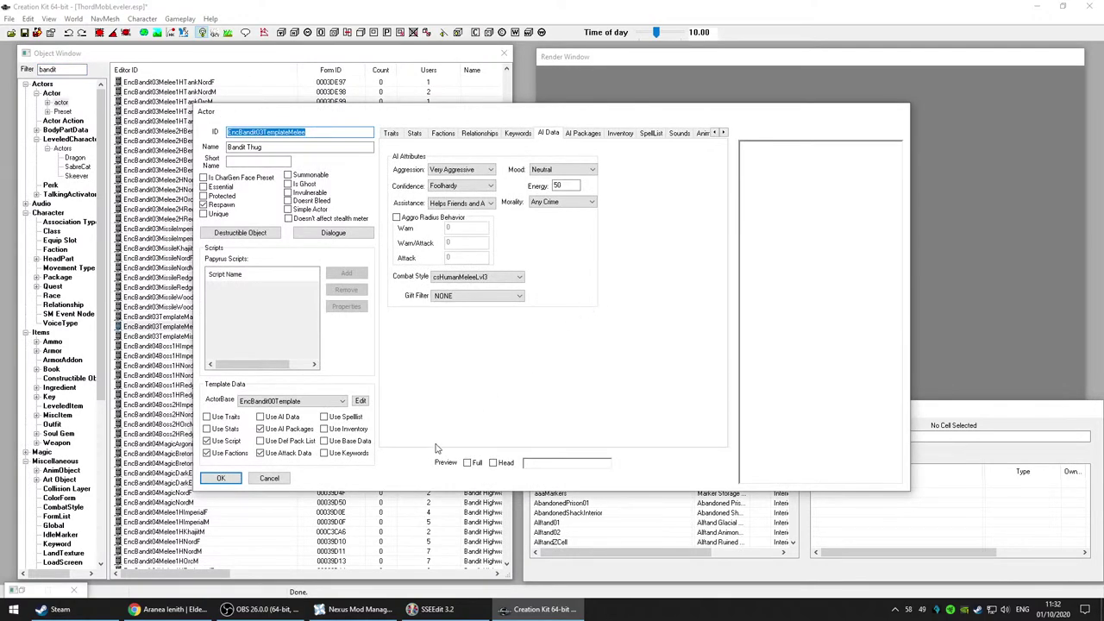
{"action": "left_click", "coordinate": [270, 478]}
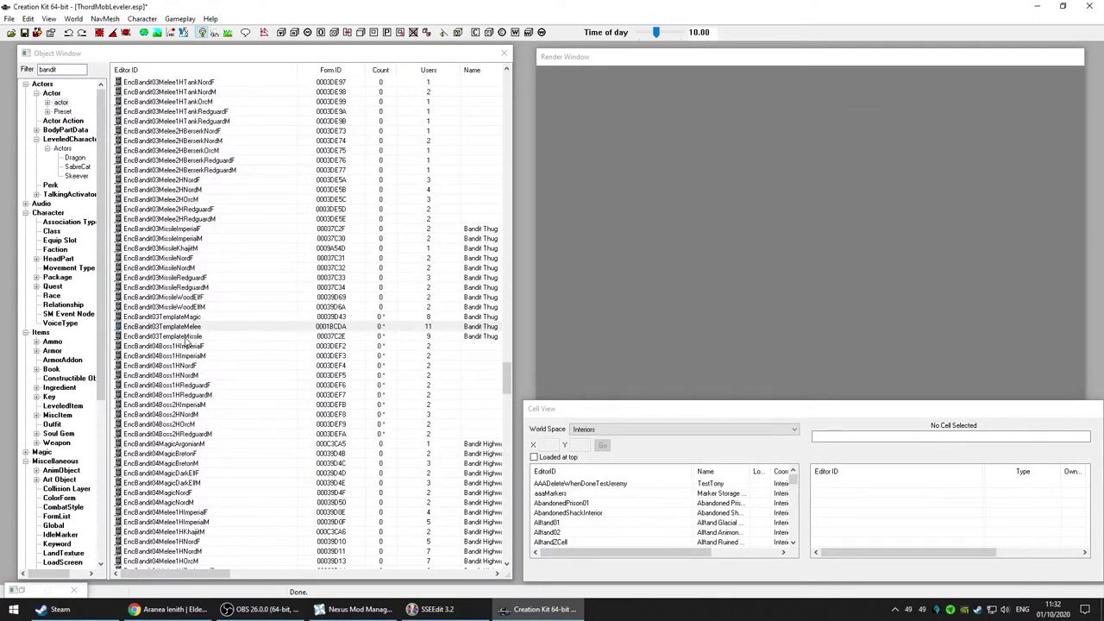
{"action": "left_click", "coordinate": [185, 337]}
{"action": "key", "text": "Delete"}
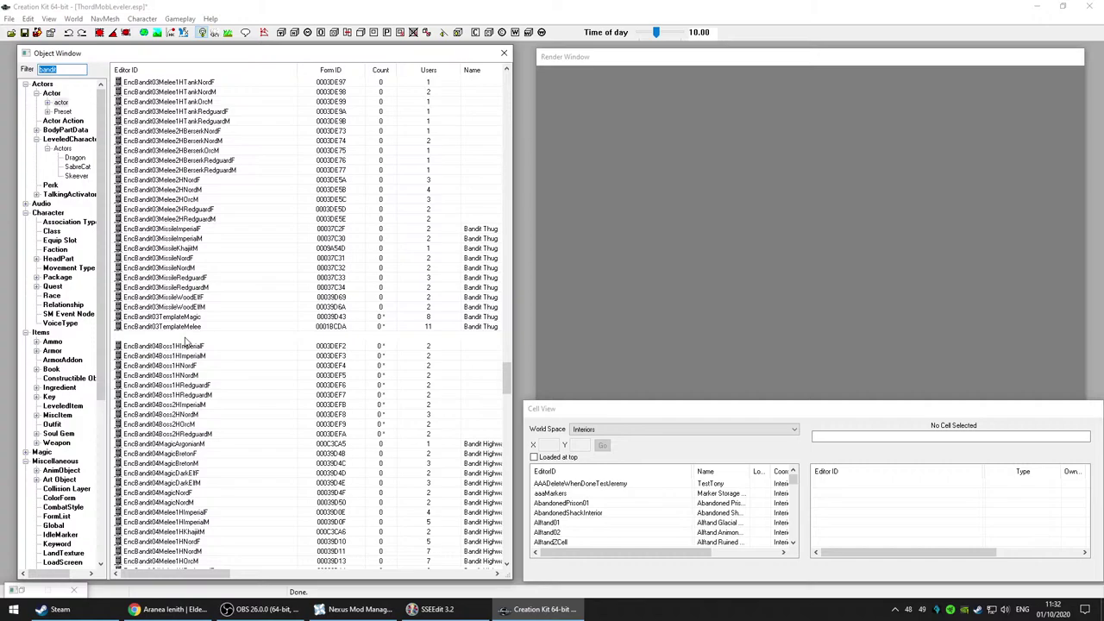
{"action": "left_click", "coordinate": [657, 315]}
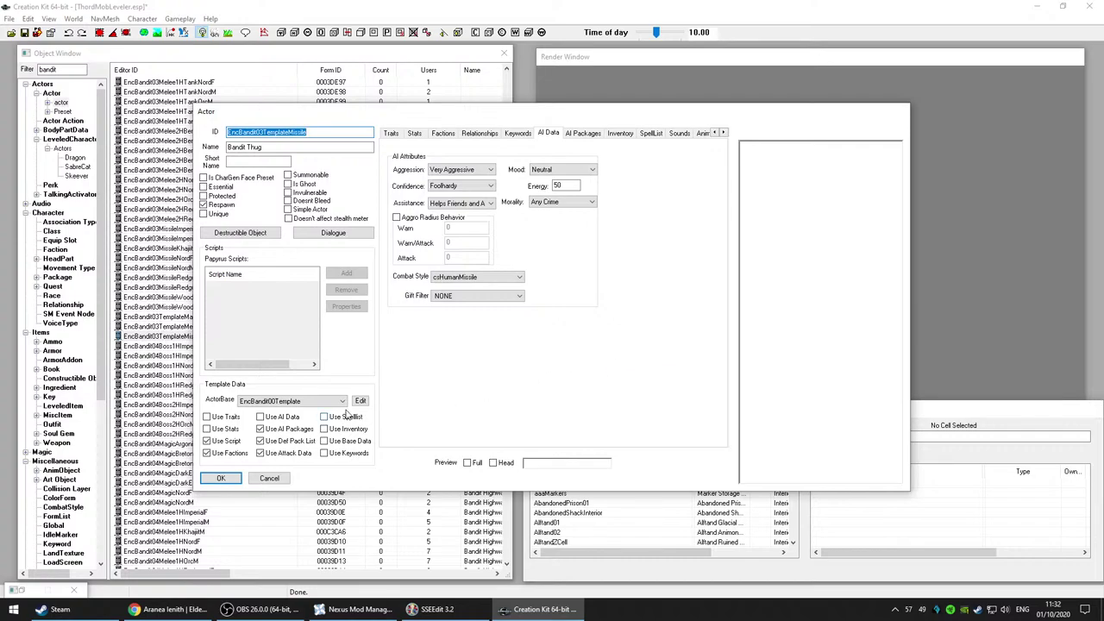
{"action": "left_click", "coordinate": [274, 479]}
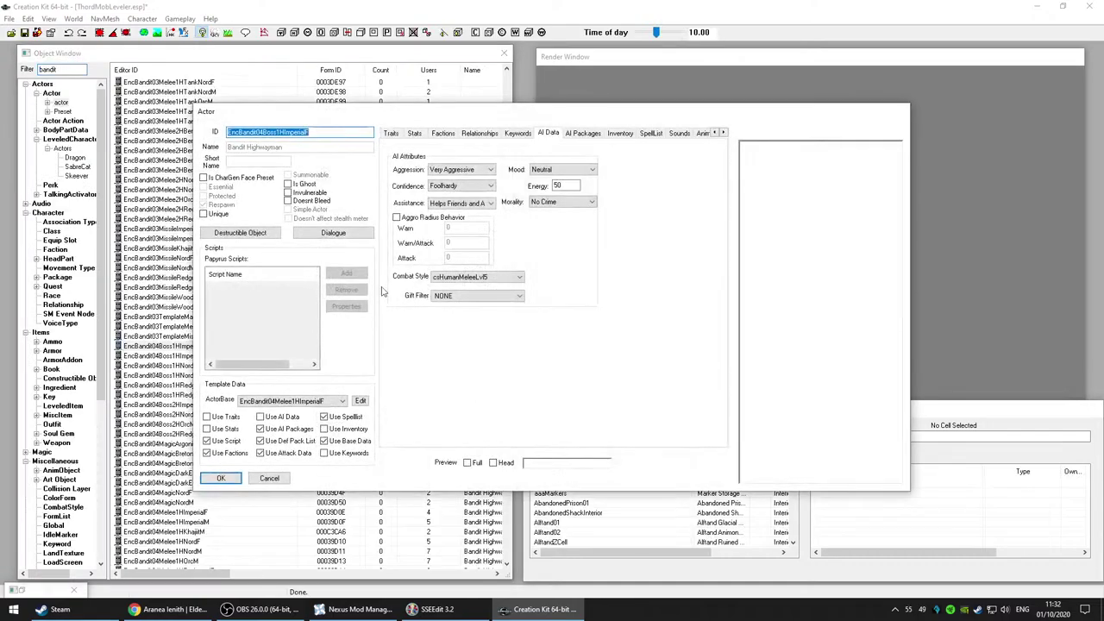
Step: Check the AI data of the EncBandit04Boss1H ImperialF, ImperialM, NordF and NordM actors, closing each without changes and declining Storage Sense
{"action": "left_click", "coordinate": [283, 479]}
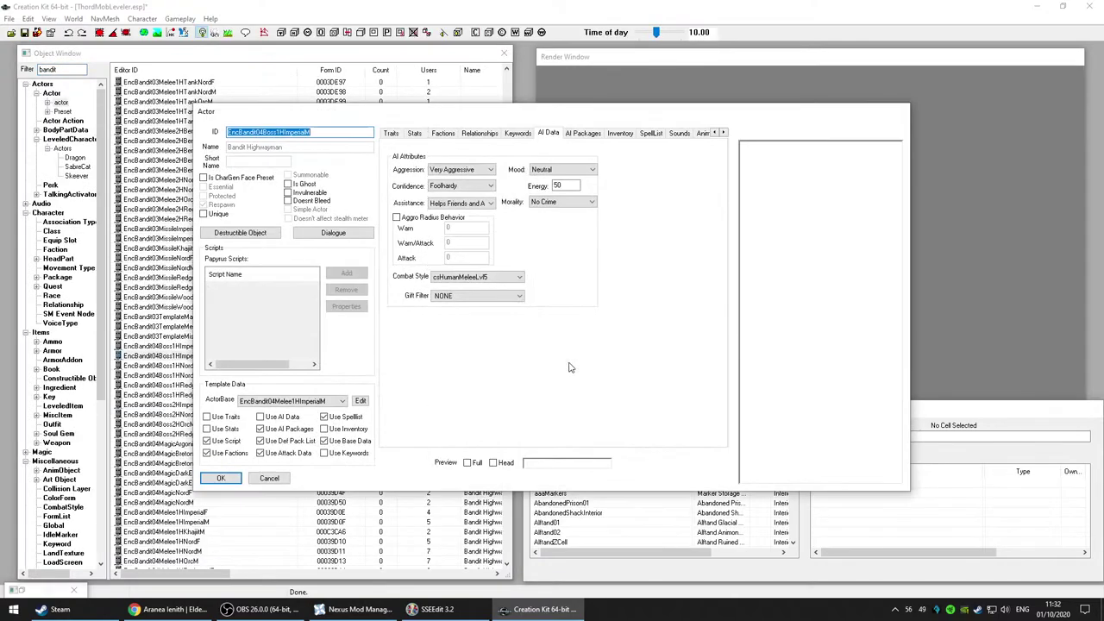
{"action": "left_click", "coordinate": [269, 478]}
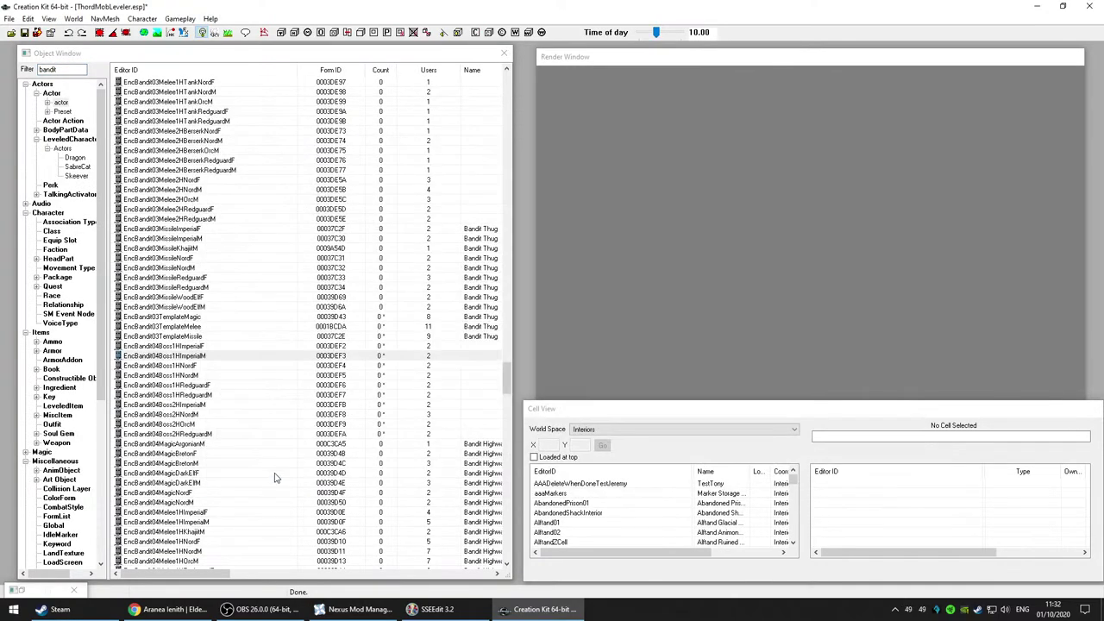
{"action": "left_click", "coordinate": [216, 369]}
{"action": "left_click_drag", "start_coordinate": [217, 369], "coordinate": [619, 362]}
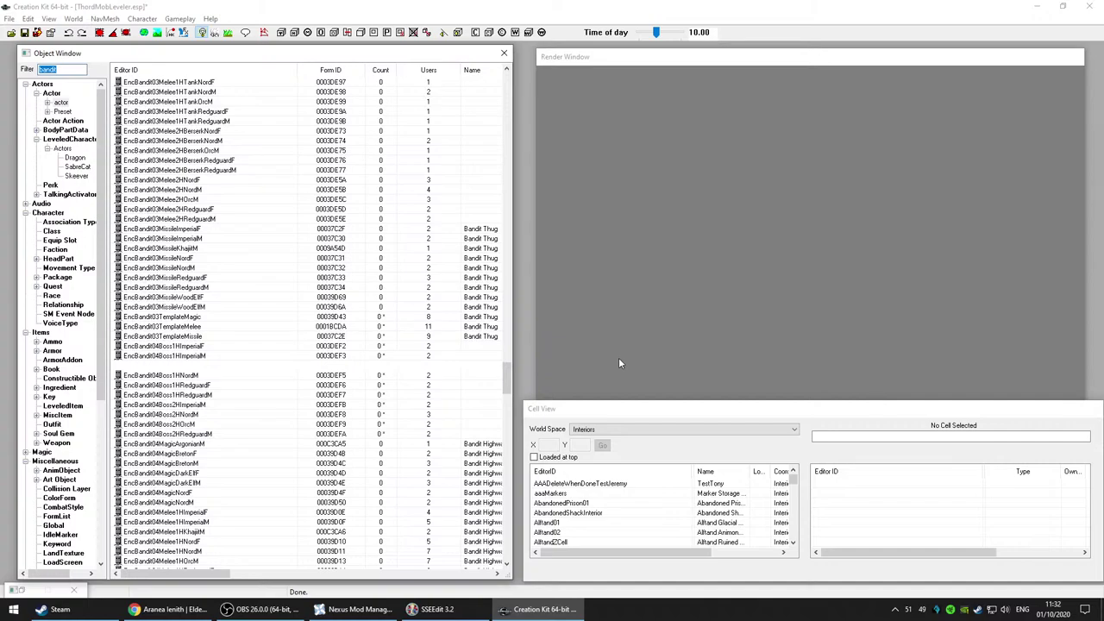
{"action": "left_click", "coordinate": [612, 364]}
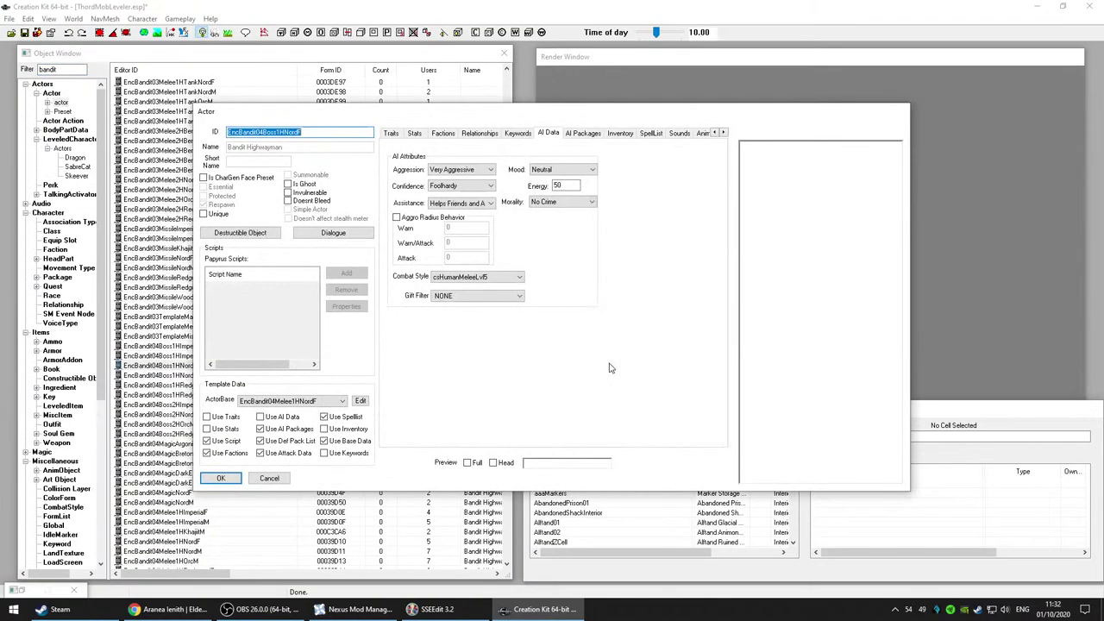
{"action": "left_click", "coordinate": [270, 478]}
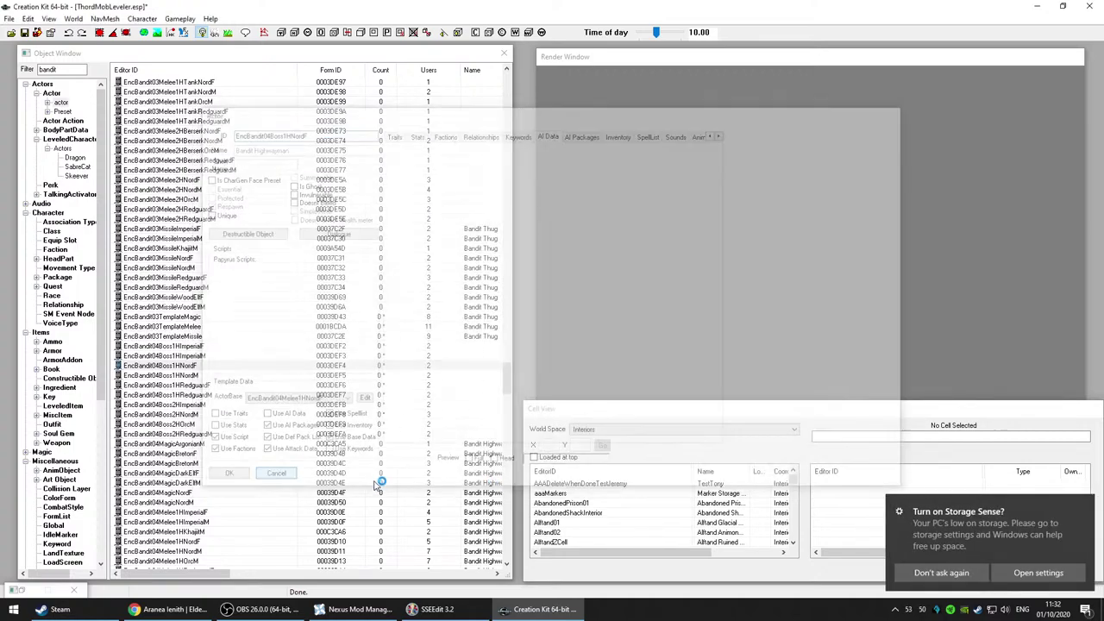
{"action": "left_click", "coordinate": [927, 573]}
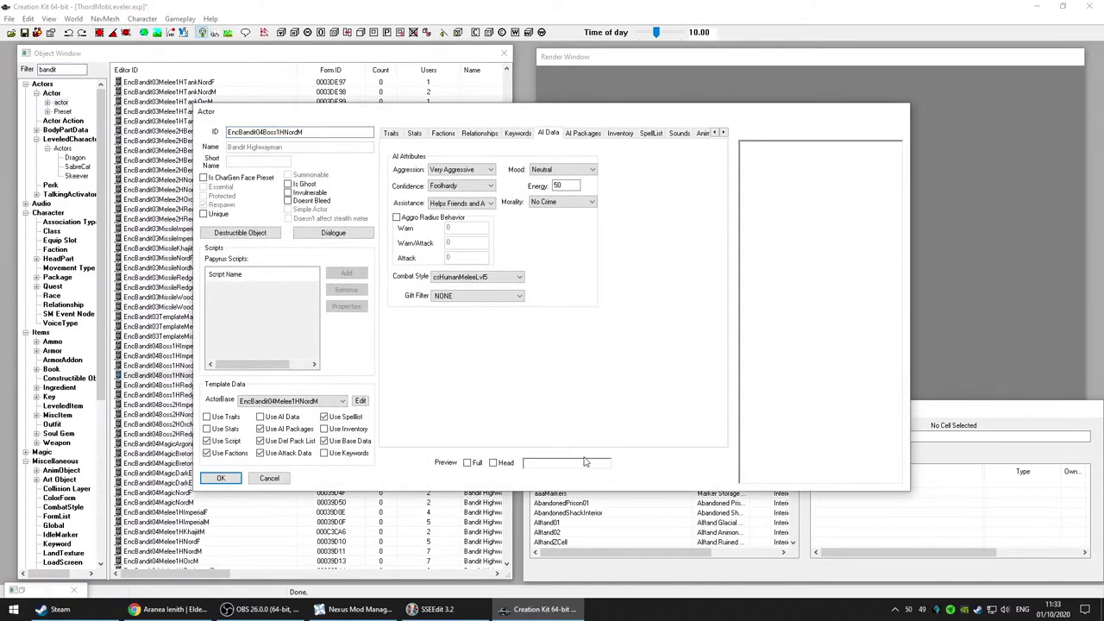
{"action": "left_click", "coordinate": [269, 478]}
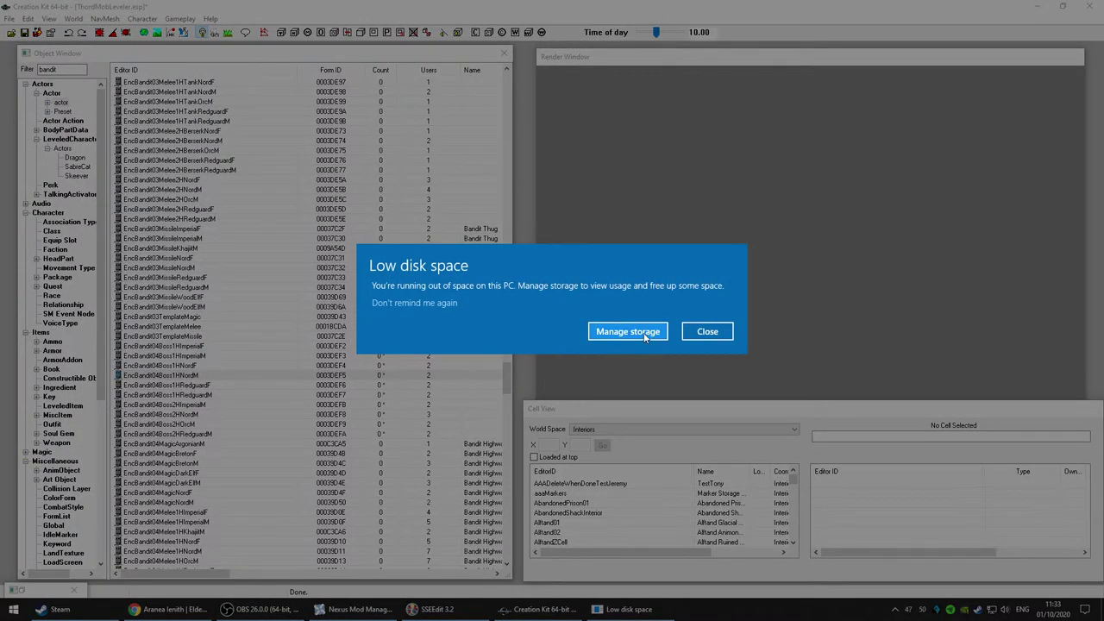
Step: View the PC's storage usage from the low disk space alert and close the settings
{"action": "left_click", "coordinate": [628, 332]}
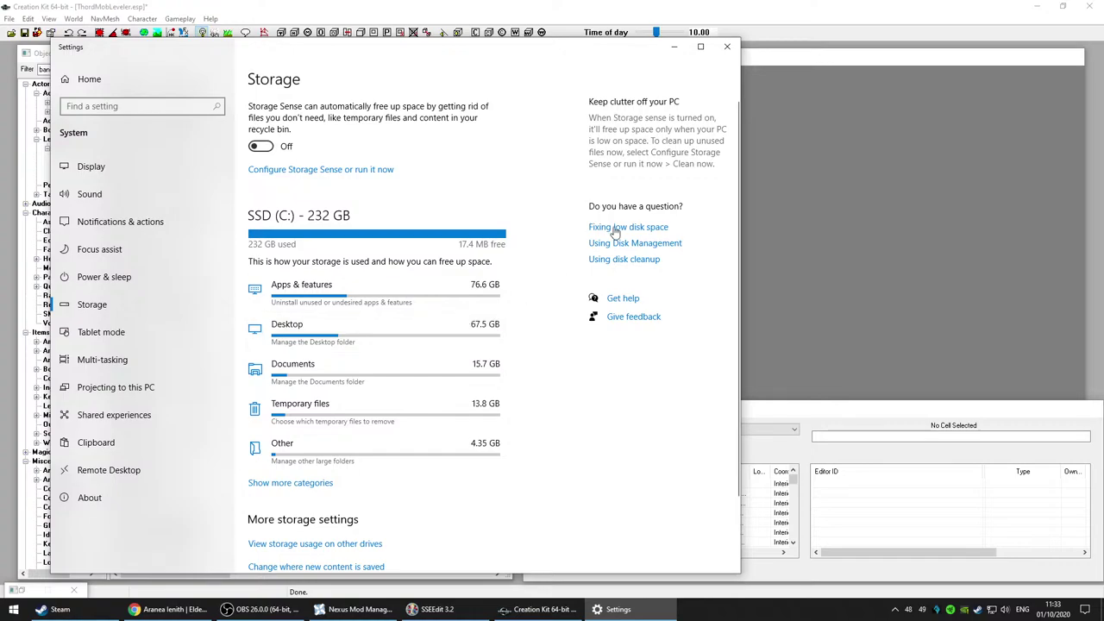
{"action": "left_click", "coordinate": [728, 47]}
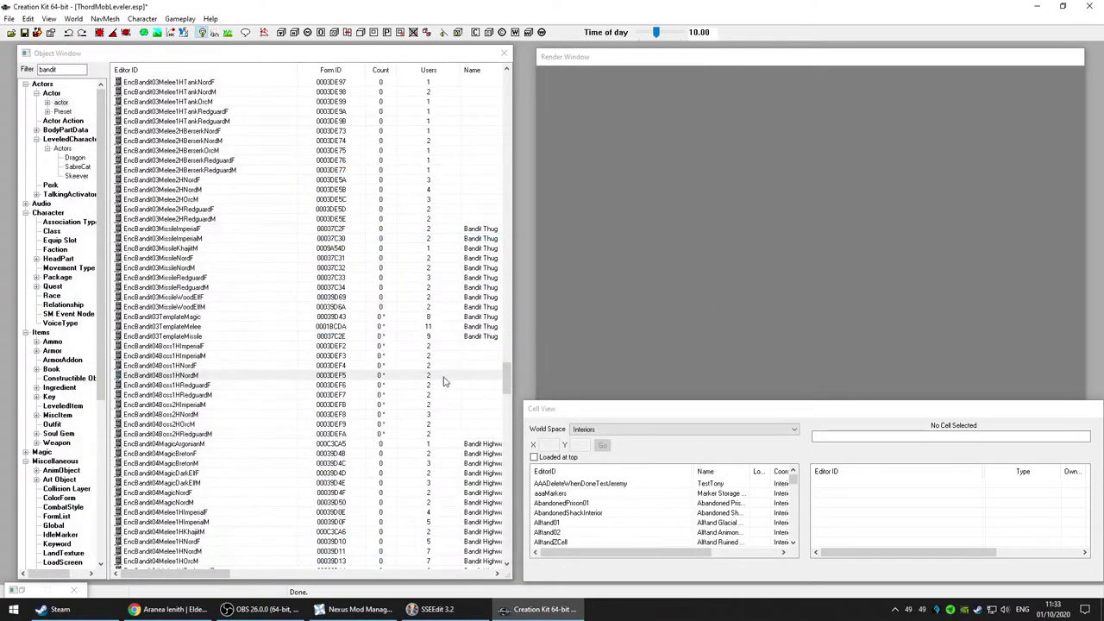
Step: Check the AI data of EncBandit04Boss1HRedguardF and EncBandit04Boss1HRedguardM, closing each without changes
{"action": "left_click", "coordinate": [212, 386]}
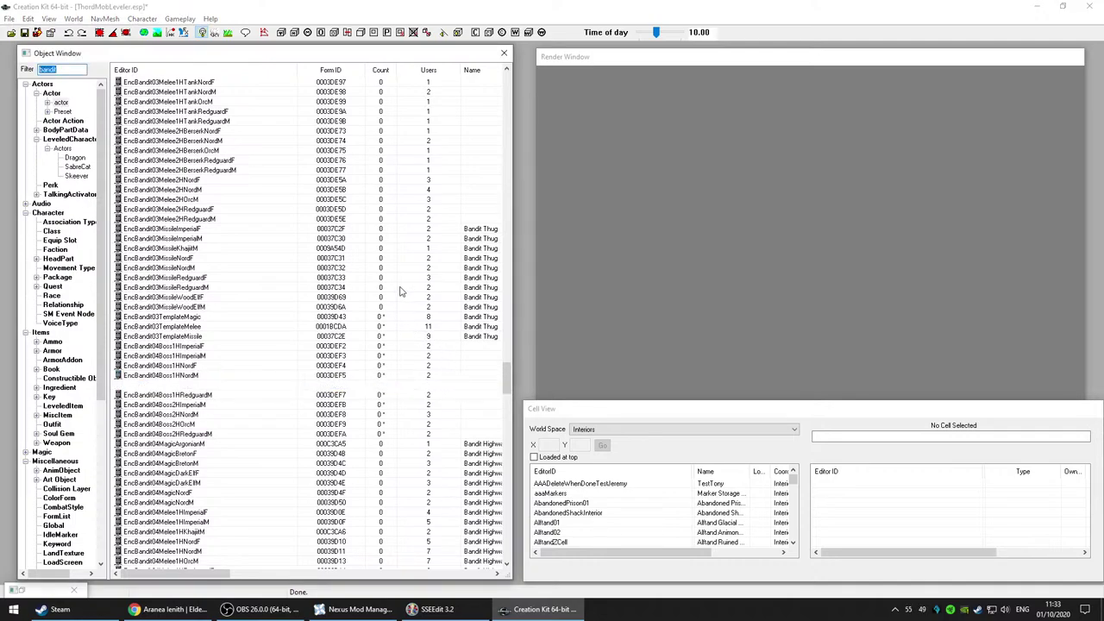
{"action": "double_click", "coordinate": [391, 366]}
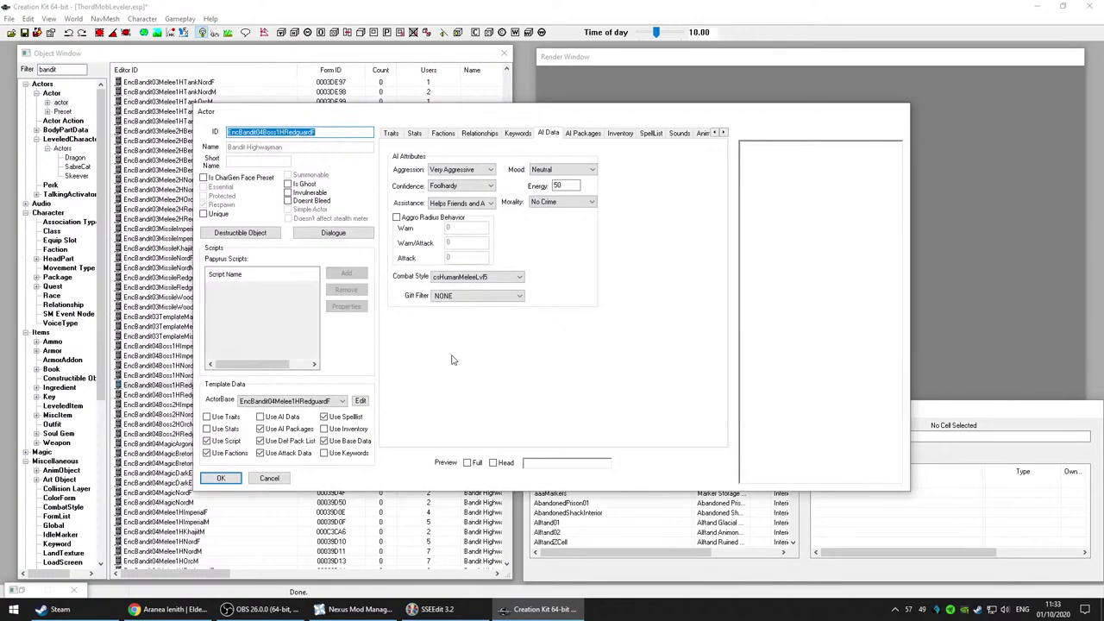
{"action": "left_click", "coordinate": [269, 478]}
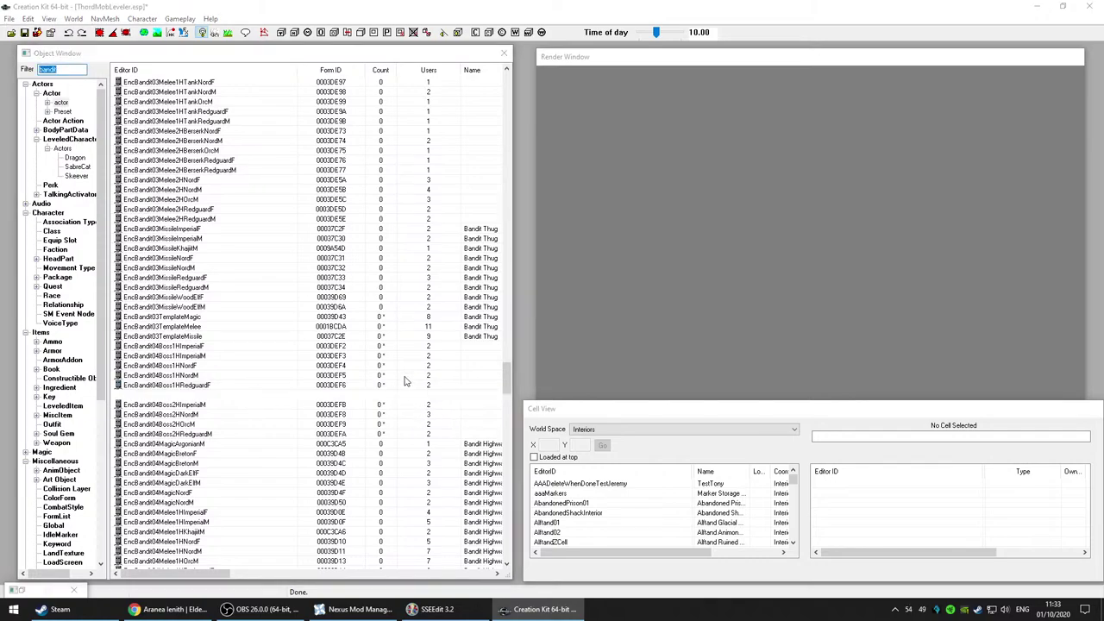
{"action": "key", "text": "Return"}
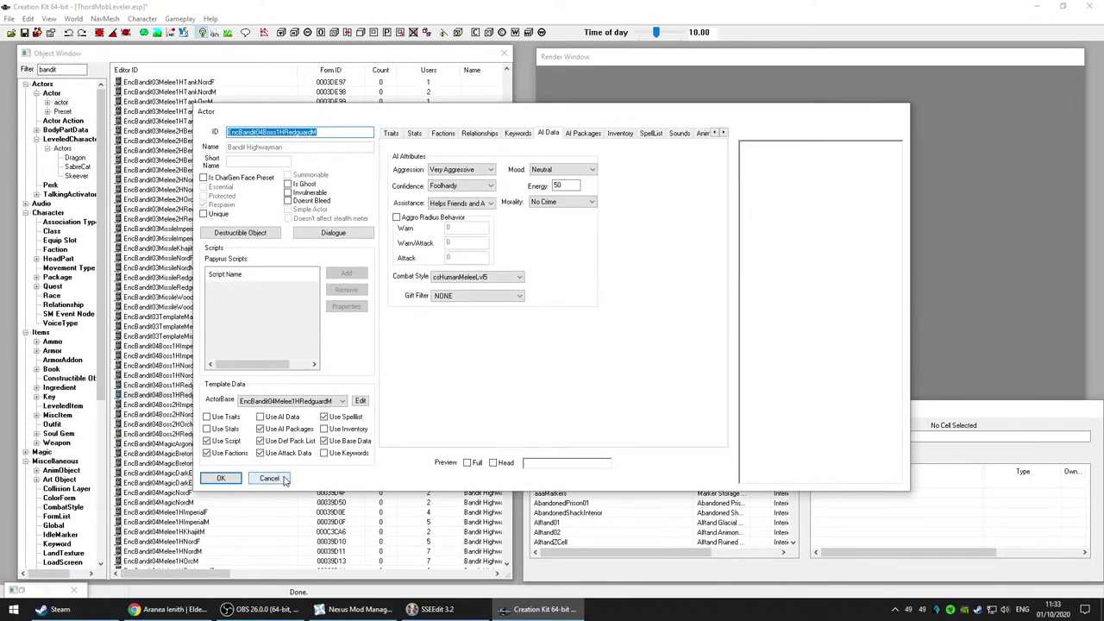
{"action": "left_click", "coordinate": [275, 479]}
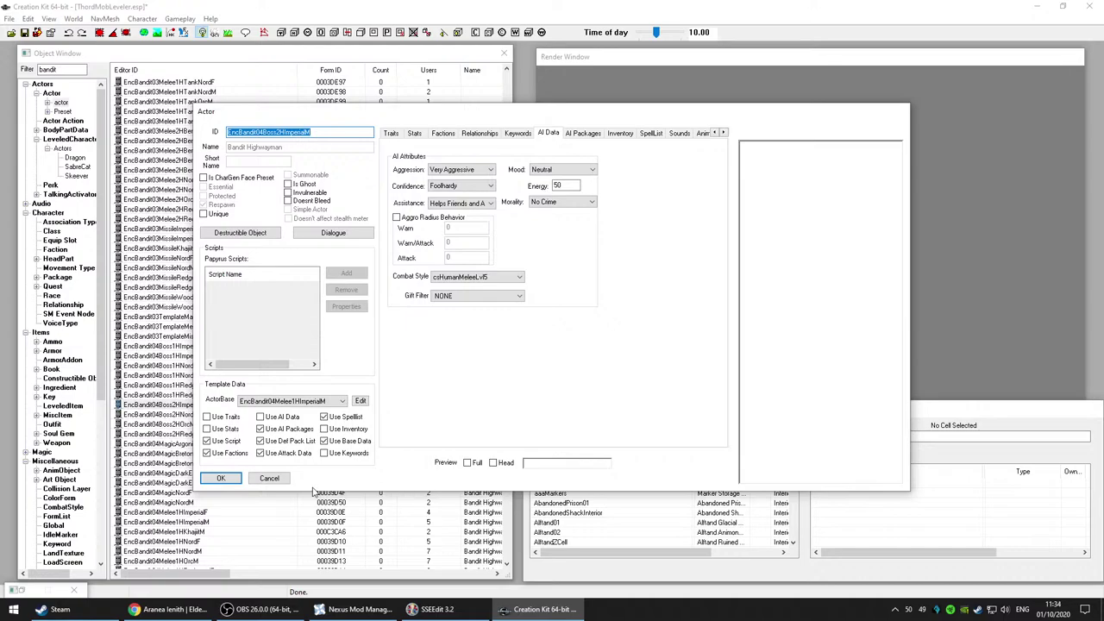
Step: Check the AI data of the EncBandit04Boss2H ImperialM, NordM, OrcM and RedguardM actors, closing each without changes
{"action": "left_click", "coordinate": [269, 479]}
{"action": "double_click", "coordinate": [221, 418]}
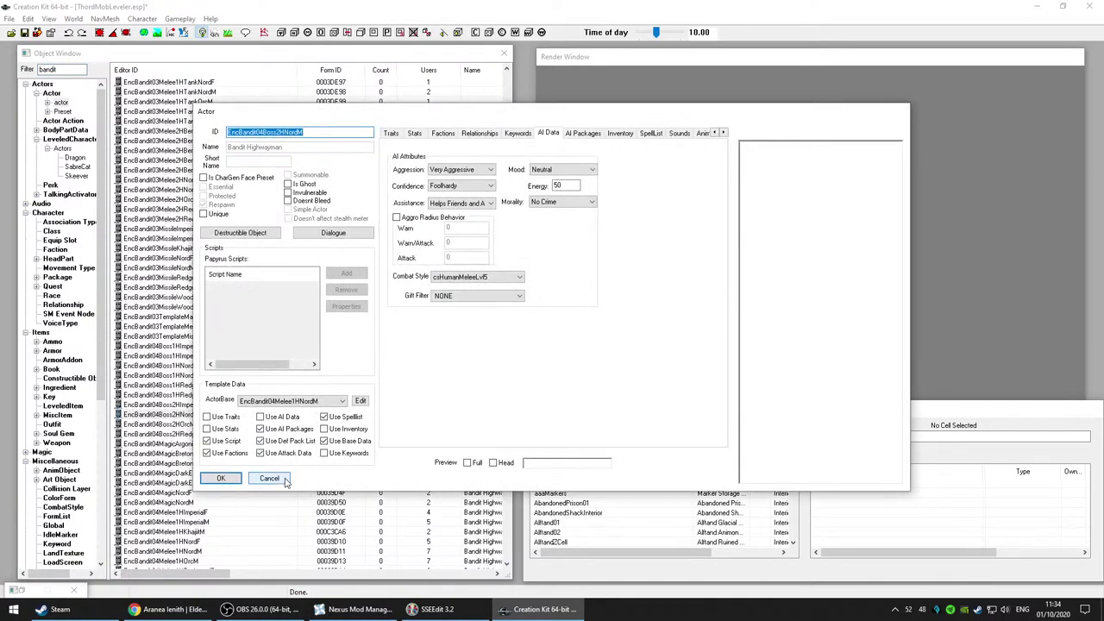
{"action": "left_click", "coordinate": [286, 480]}
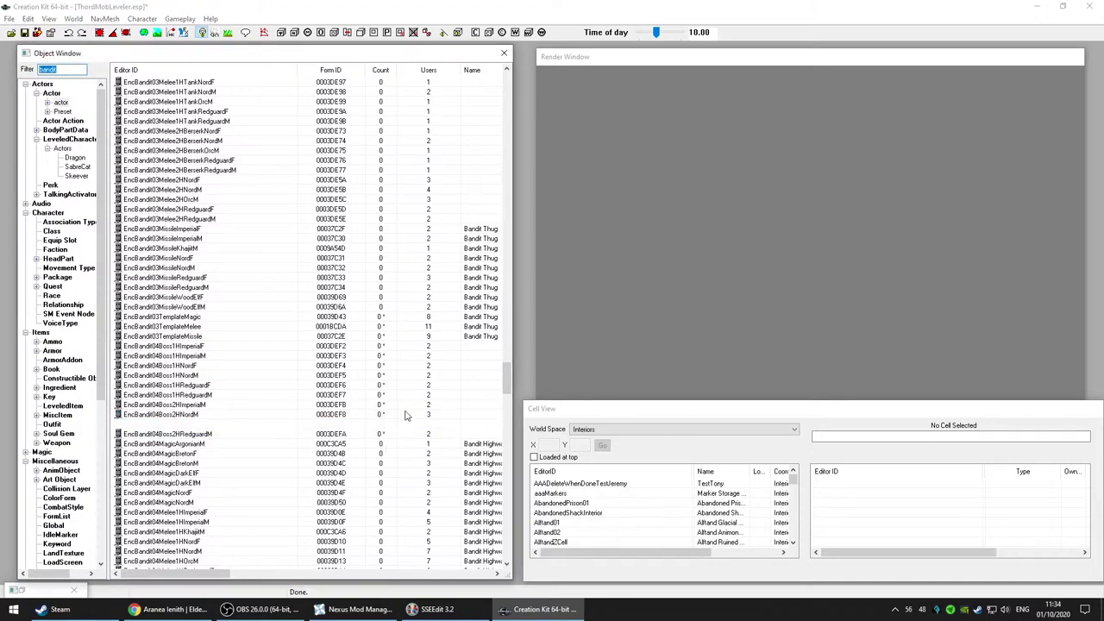
{"action": "double_click", "coordinate": [449, 421]}
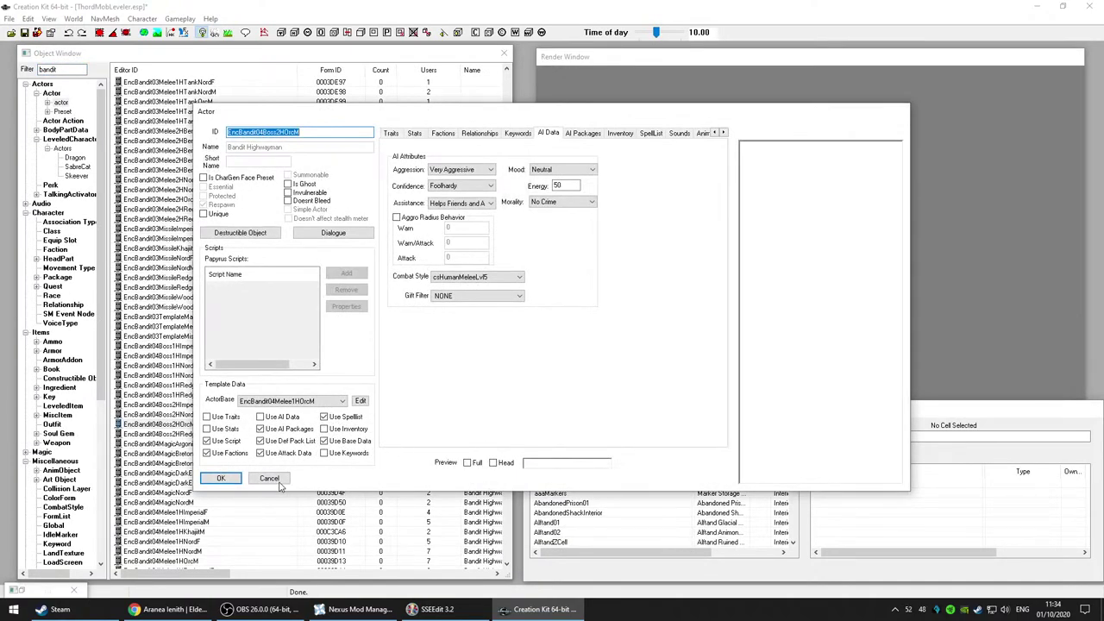
{"action": "left_click", "coordinate": [270, 479]}
{"action": "left_click", "coordinate": [271, 436]}
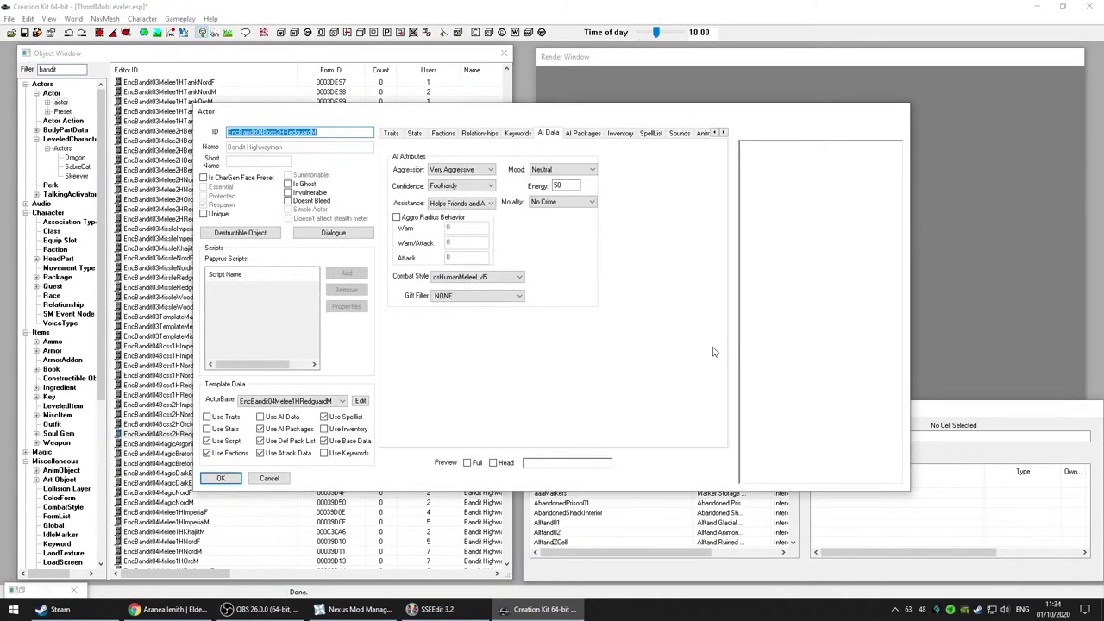
{"action": "left_click", "coordinate": [270, 479]}
Step: Find the EncBandit04TemplateMagic actor in the object list, check its AI data and close it without changes
{"action": "scroll", "coordinate": [271, 485], "scroll_direction": "down", "scroll_amount": 3}
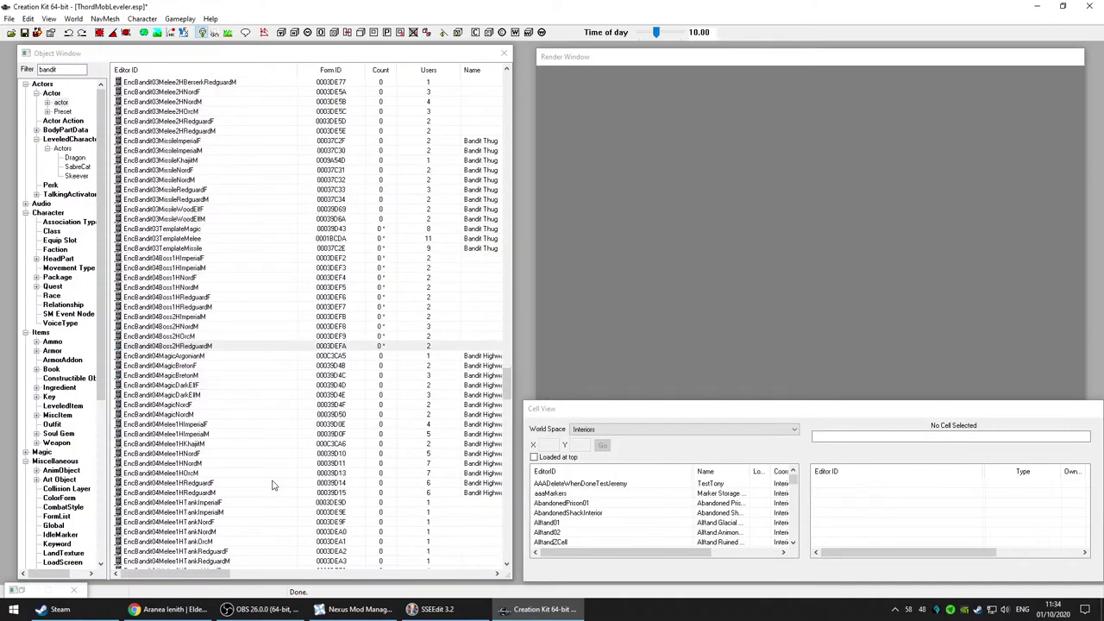
{"action": "scroll", "coordinate": [293, 412], "scroll_direction": "down", "scroll_amount": 5}
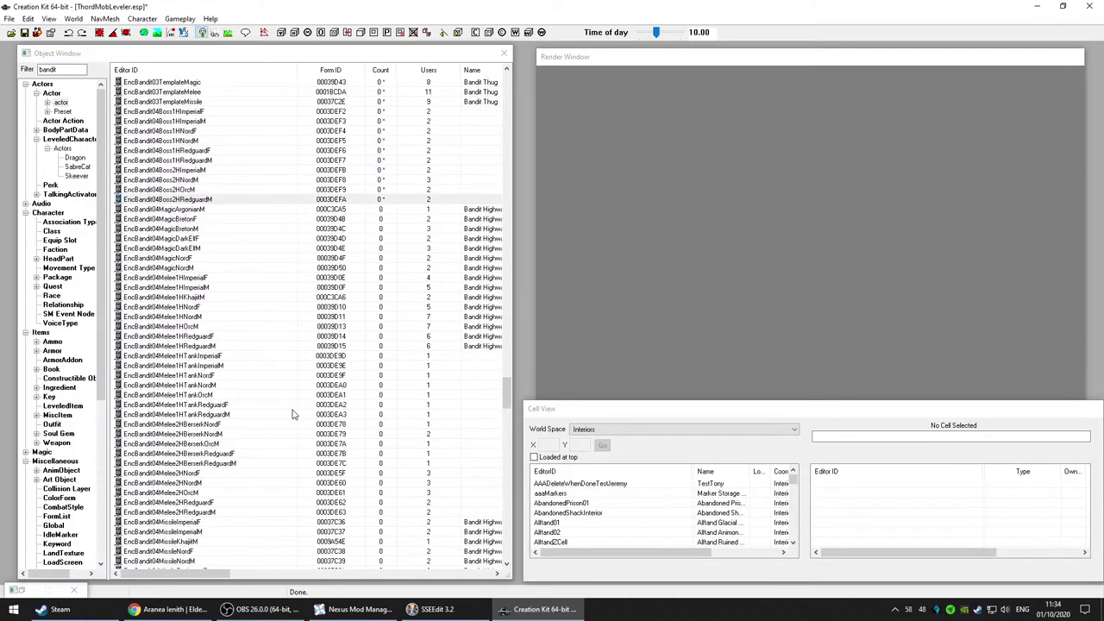
{"action": "scroll", "coordinate": [292, 414], "scroll_direction": "down", "scroll_amount": 6}
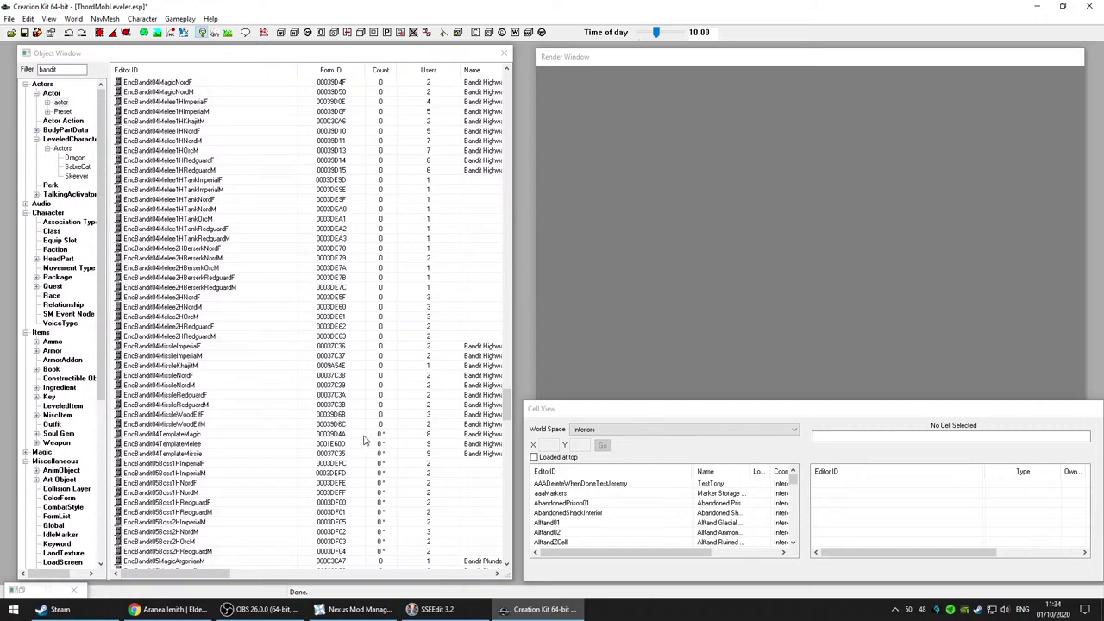
{"action": "left_click", "coordinate": [363, 436]}
{"action": "left_click_drag", "start_coordinate": [199, 436], "coordinate": [588, 430]}
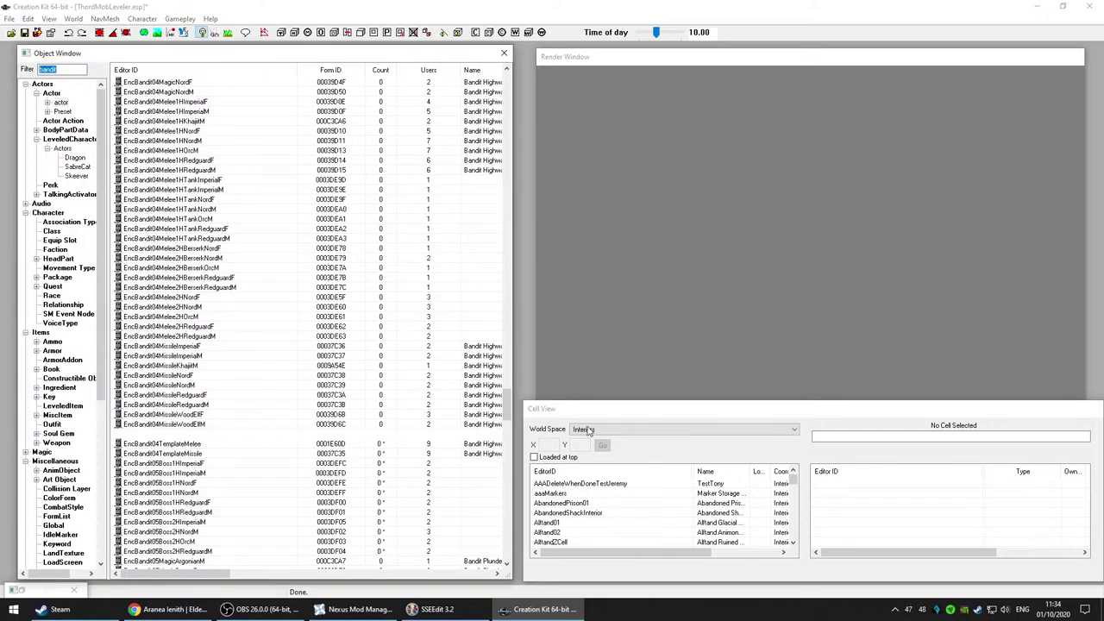
{"action": "left_click", "coordinate": [647, 366]}
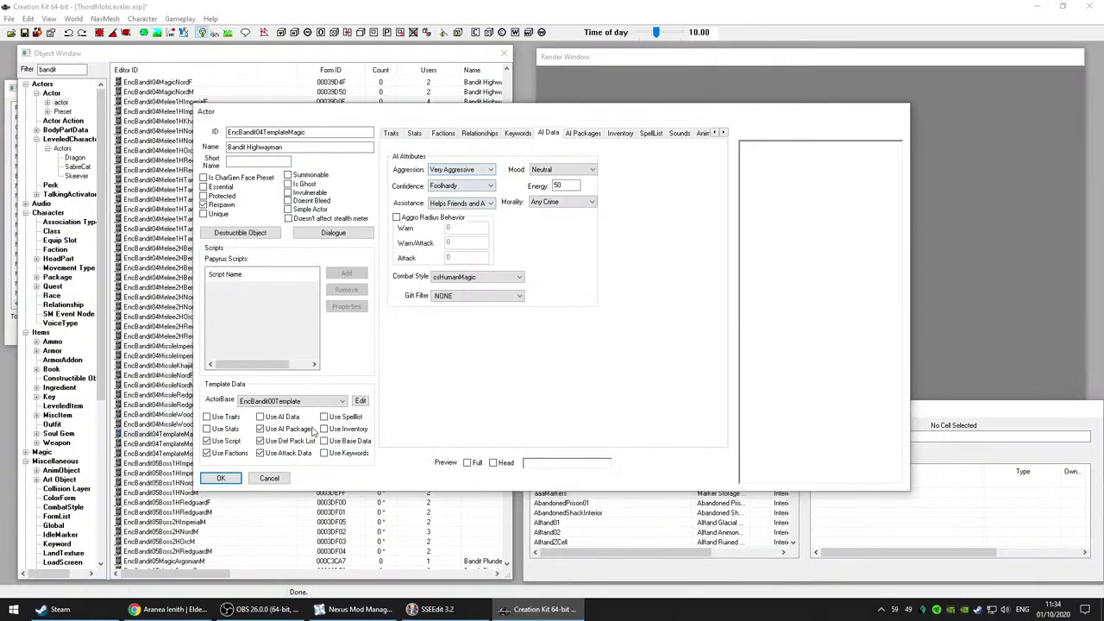
{"action": "left_click", "coordinate": [272, 481]}
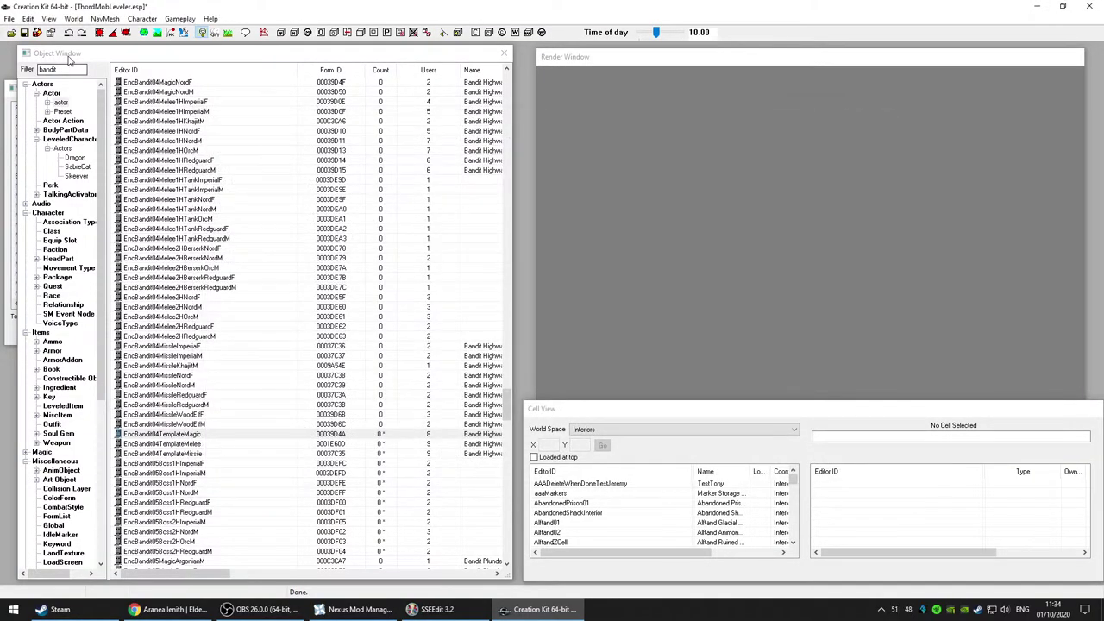
Step: Save the plugin, answering yes to all texture warnings
{"action": "left_click", "coordinate": [25, 32]}
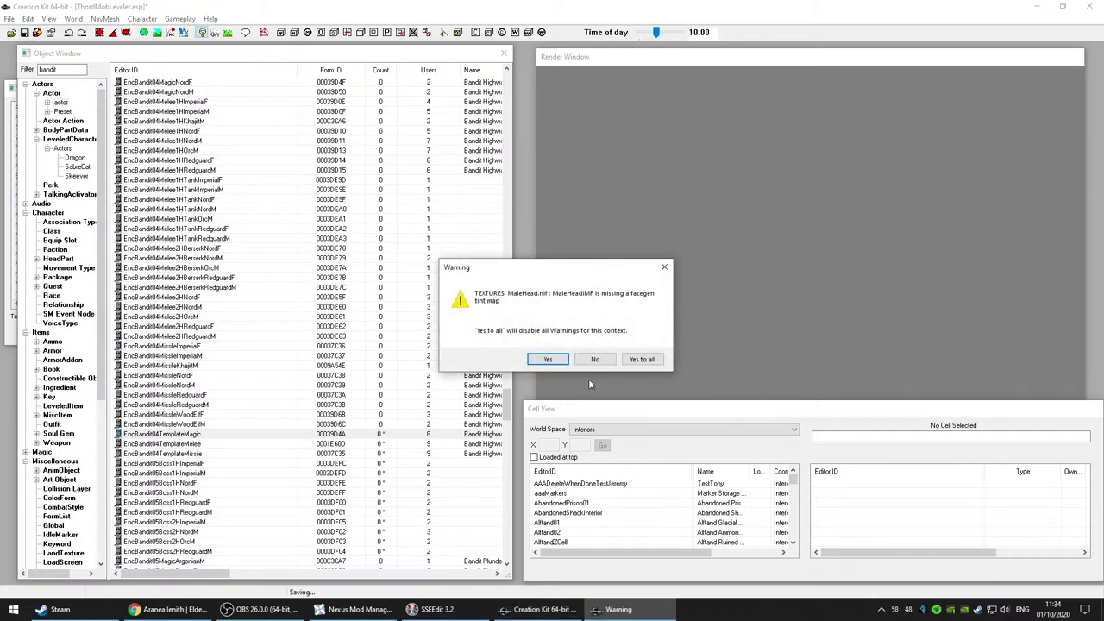
{"action": "left_click", "coordinate": [625, 361]}
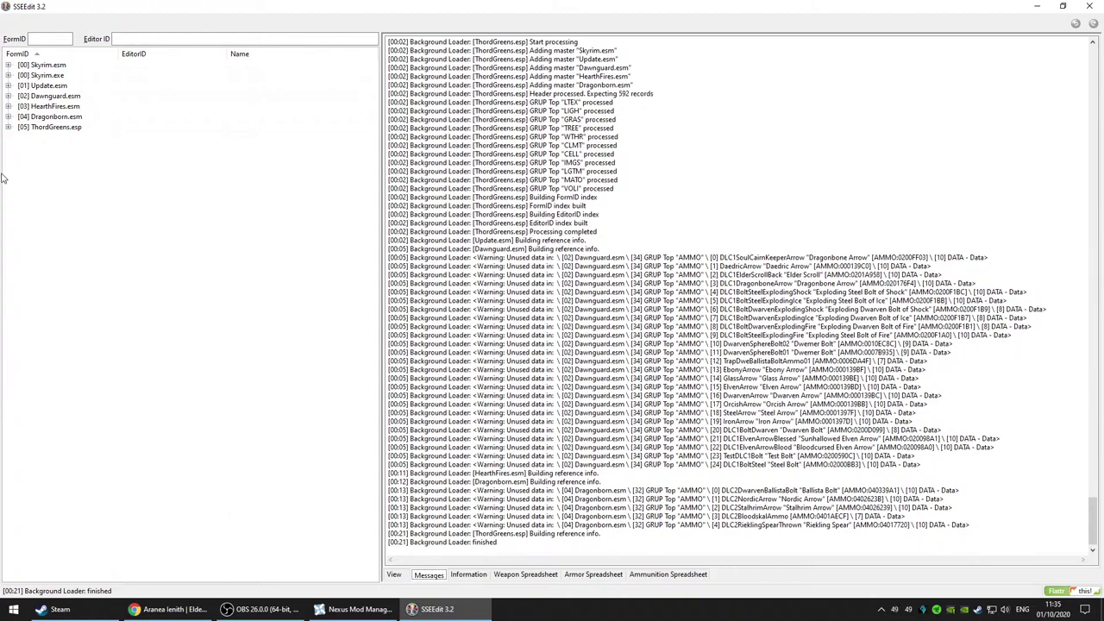
Step: Switch to SSEEdit and view the FieldGrass01 record among the Grass records of ThordGreens.esp
{"action": "left_click", "coordinate": [8, 128]}
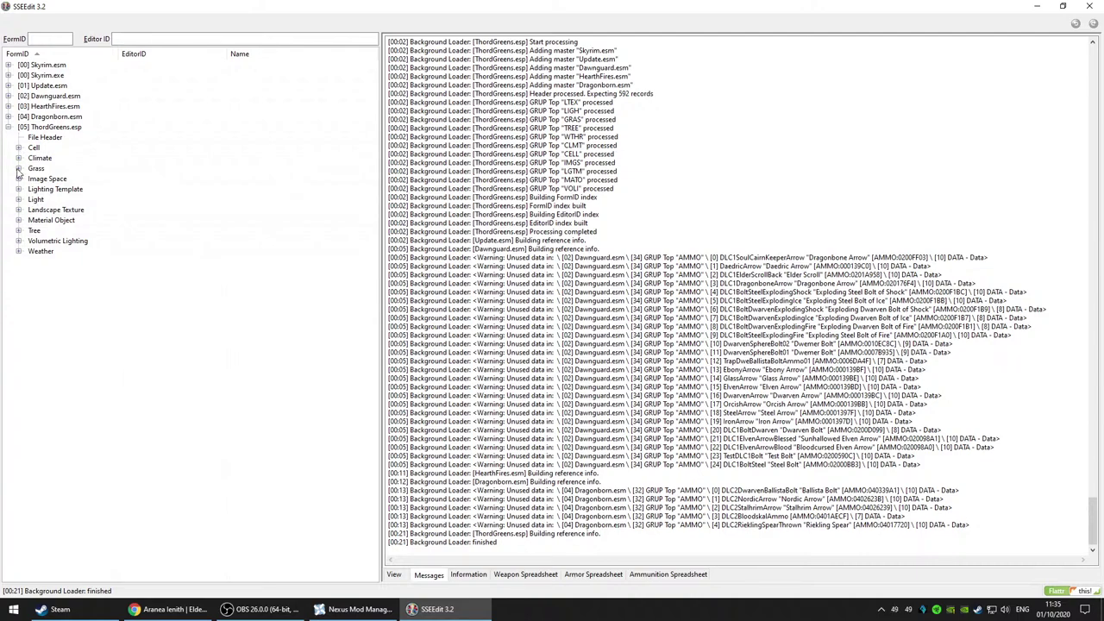
{"action": "left_click", "coordinate": [18, 169]}
{"action": "left_click", "coordinate": [142, 180]}
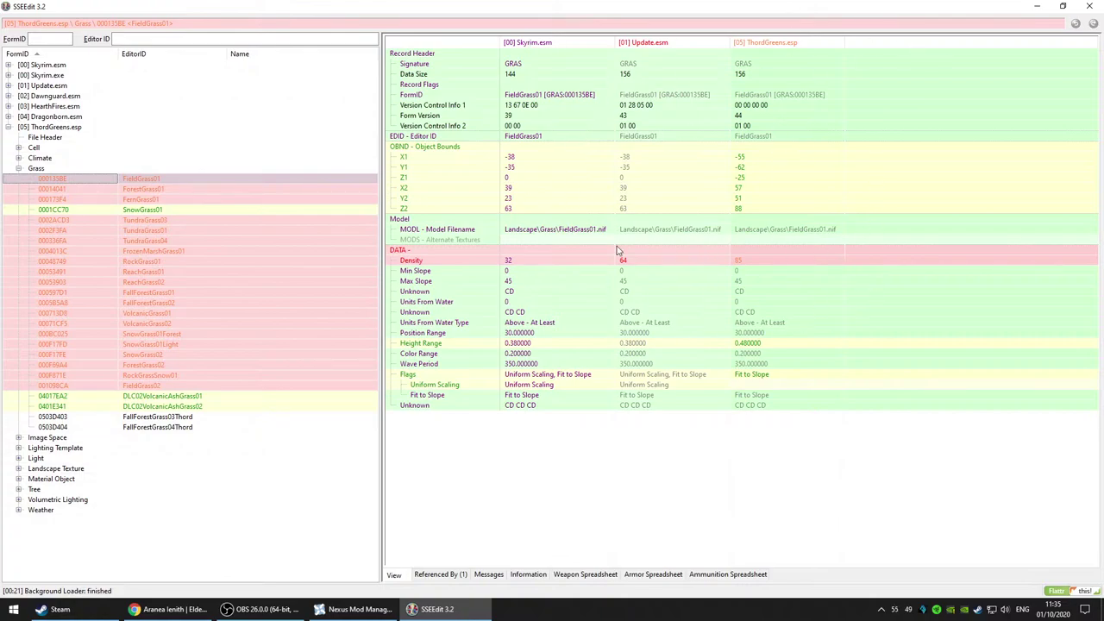
Step: Compare the Density of FieldGrass01 across plugins and the ambient red of the DLC1DarkDungeonCloseBrighterAmbient lighting template
{"action": "left_click", "coordinate": [644, 261]}
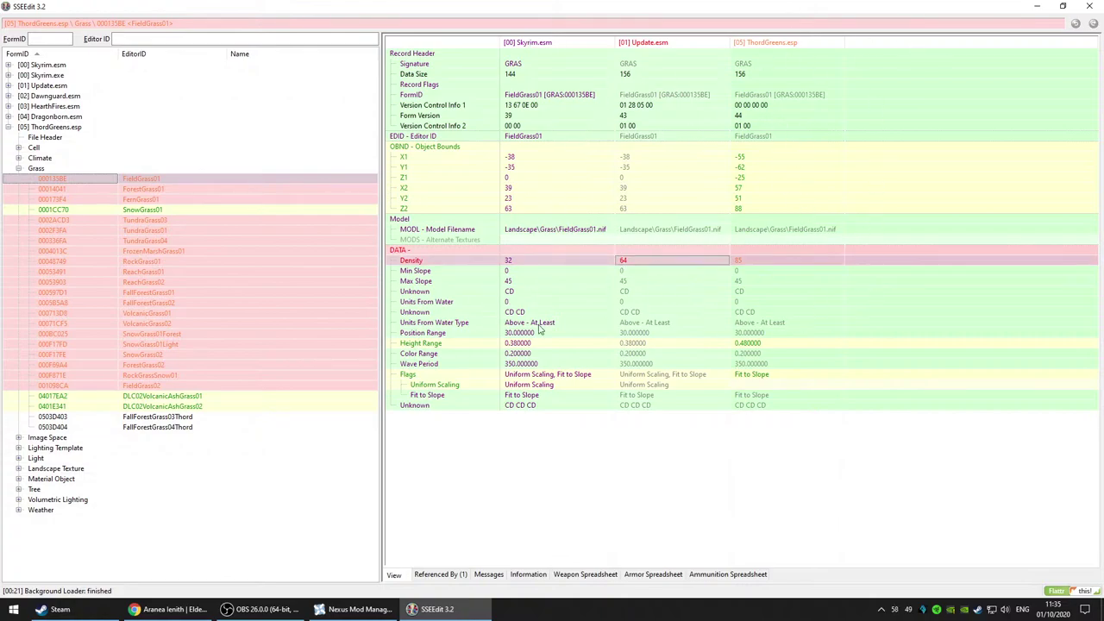
{"action": "left_click", "coordinate": [18, 449]}
{"action": "scroll", "coordinate": [217, 419], "scroll_direction": "down", "scroll_amount": 10}
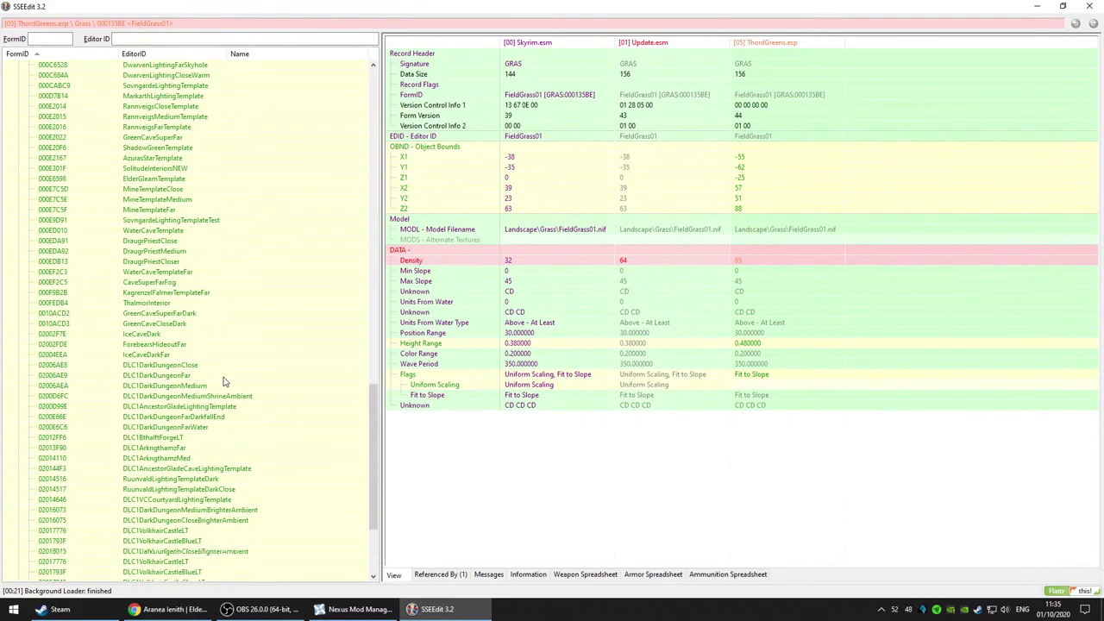
{"action": "scroll", "coordinate": [220, 379], "scroll_direction": "down", "scroll_amount": 5}
{"action": "left_click", "coordinate": [177, 369]}
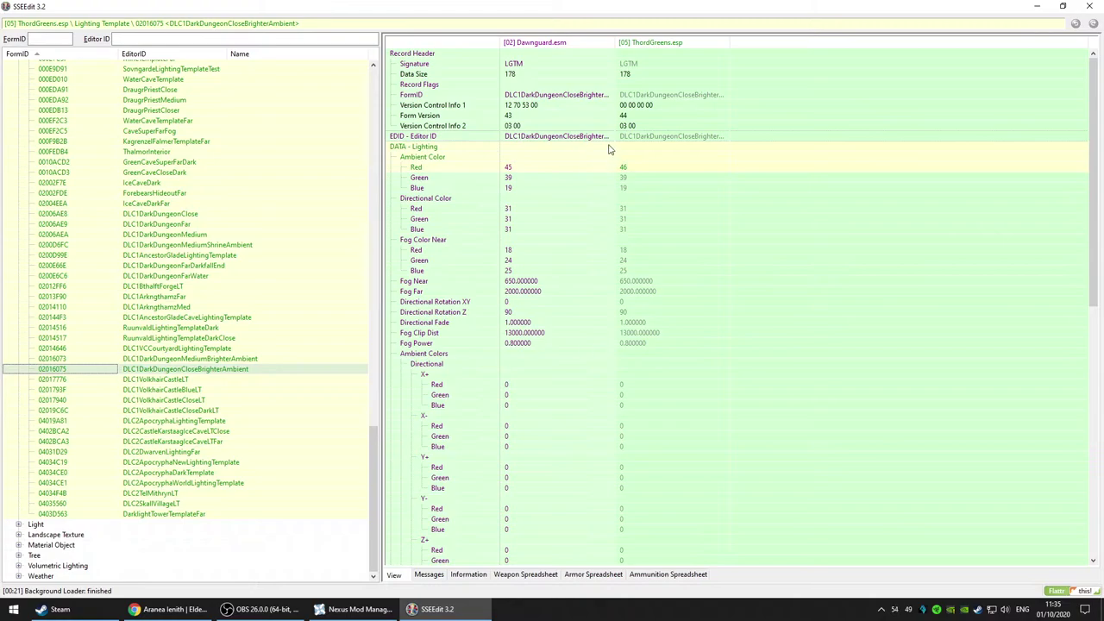
{"action": "left_click", "coordinate": [440, 172]}
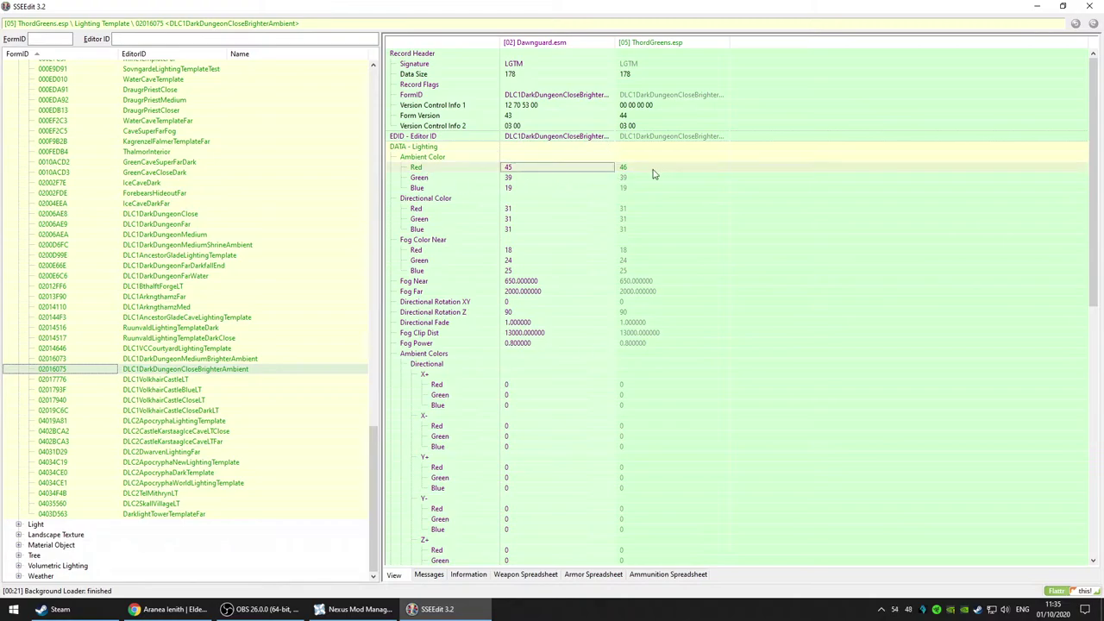
Step: View the DLC2DwarvenLightingFar and SovngardeLightingTemplateTest lighting template records in ThordGreens.esp
{"action": "mouse_move", "coordinate": [1100, 275]}
{"action": "left_mouse_down"}
{"action": "mouse_move", "coordinate": [1100, 536]}
{"action": "mouse_move", "coordinate": [1100, 292]}
{"action": "left_mouse_up"}
{"action": "scroll", "coordinate": [170, 421], "scroll_direction": "down", "scroll_amount": 8}
{"action": "left_click", "coordinate": [163, 452]}
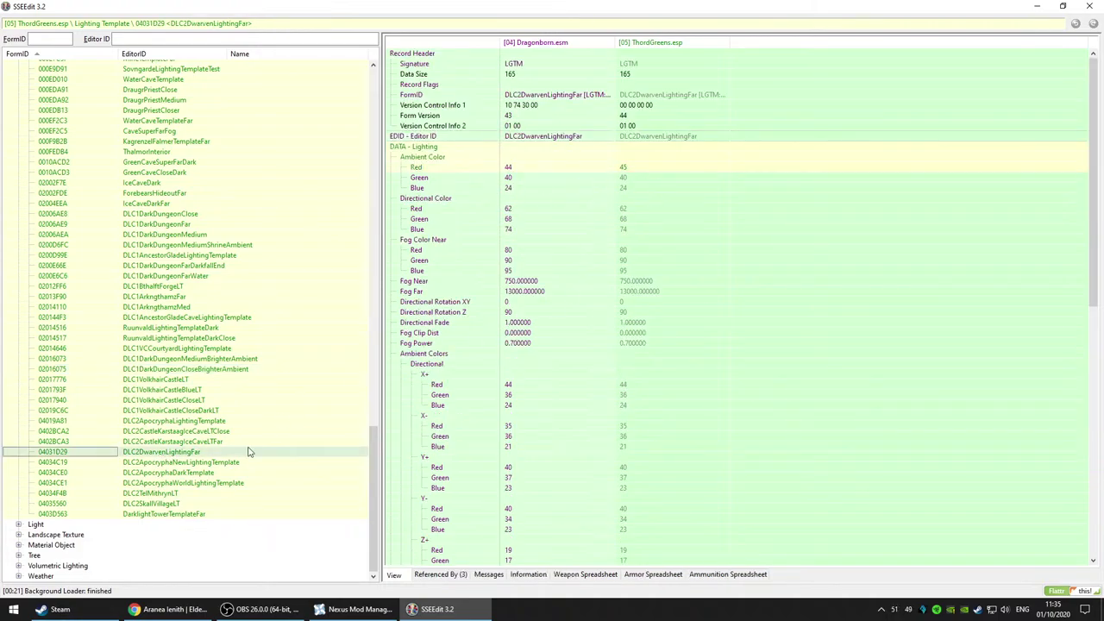
{"action": "scroll", "coordinate": [231, 445], "scroll_direction": "up", "scroll_amount": 3}
{"action": "left_click", "coordinate": [160, 162]}
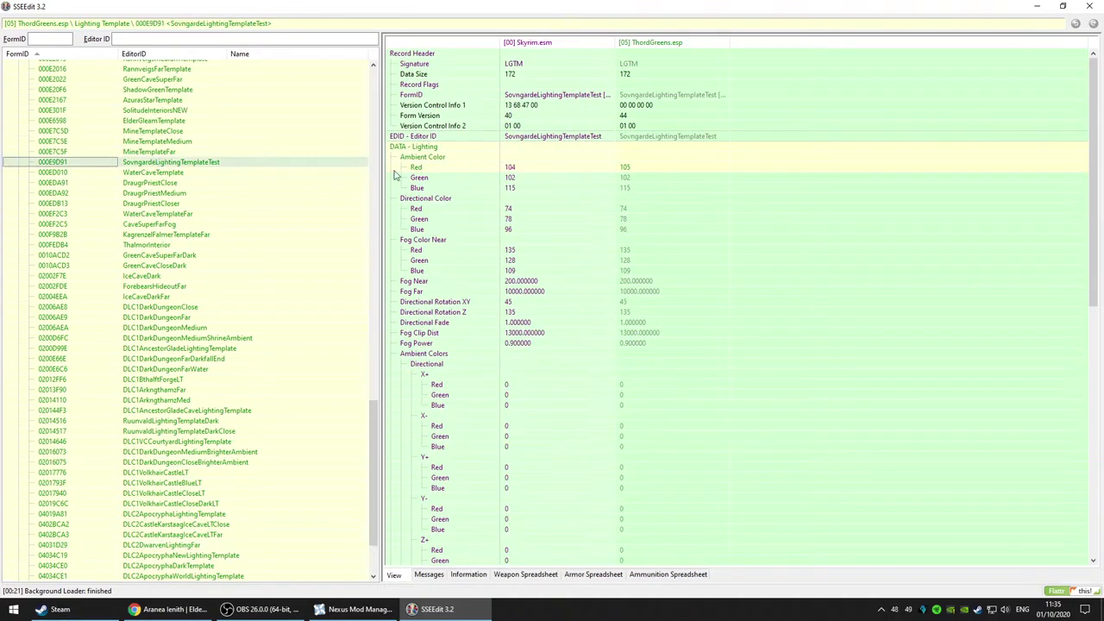
{"action": "scroll", "coordinate": [374, 457], "scroll_direction": "down", "scroll_amount": 3}
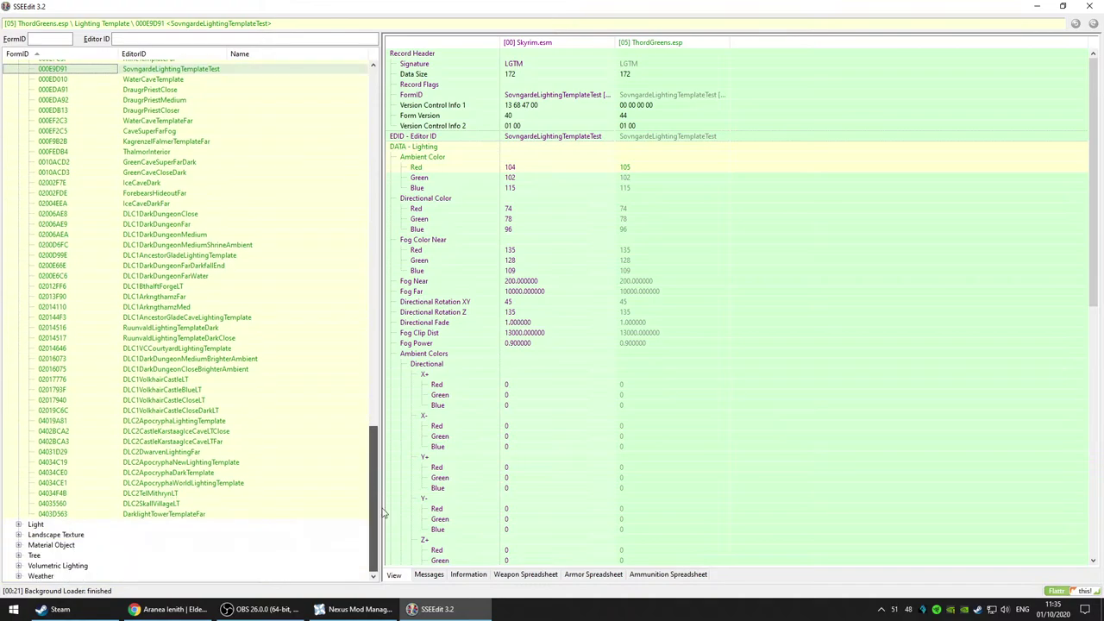
Step: Expand the Weather records of ThordGreens.esp and view the SkyrimCloudyMA_A record
{"action": "left_click", "coordinate": [55, 535]}
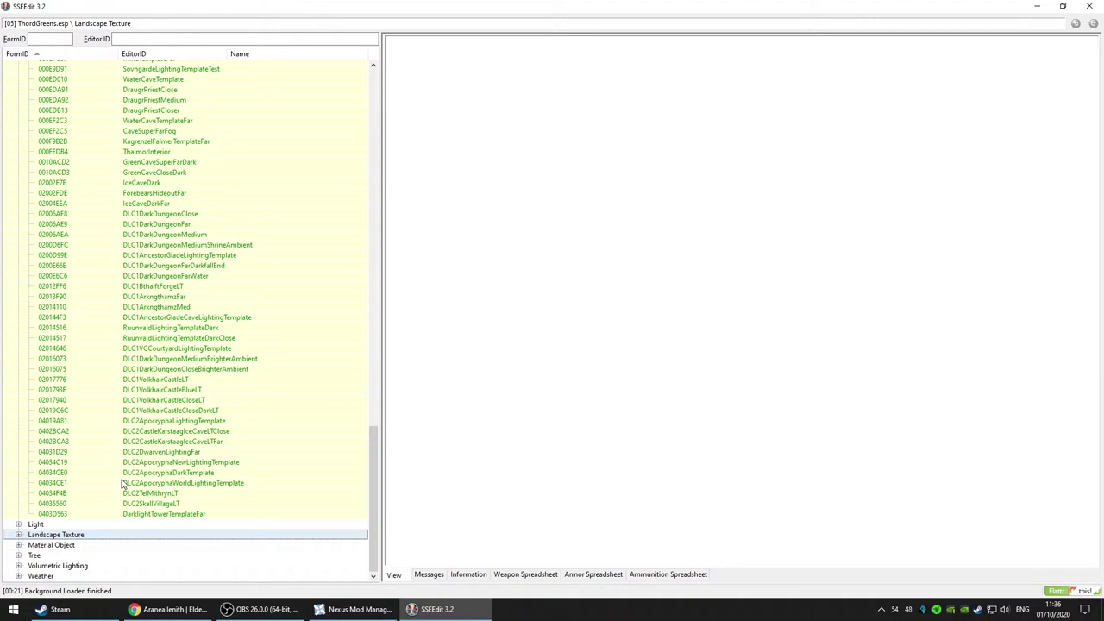
{"action": "left_click", "coordinate": [18, 576]}
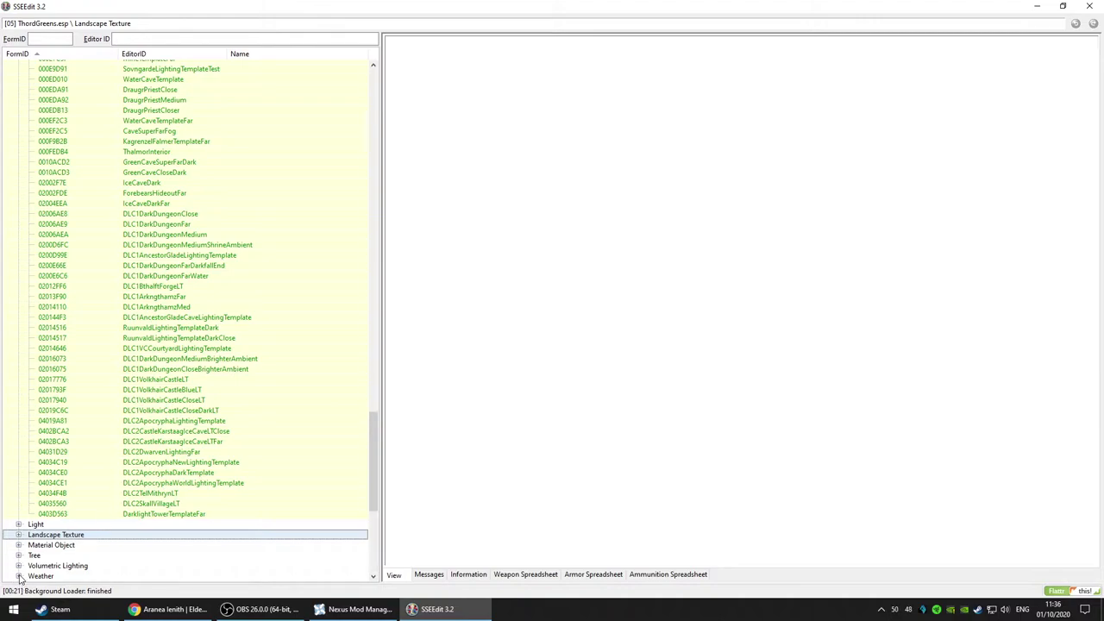
{"action": "scroll", "coordinate": [187, 510], "scroll_direction": "down", "scroll_amount": 10}
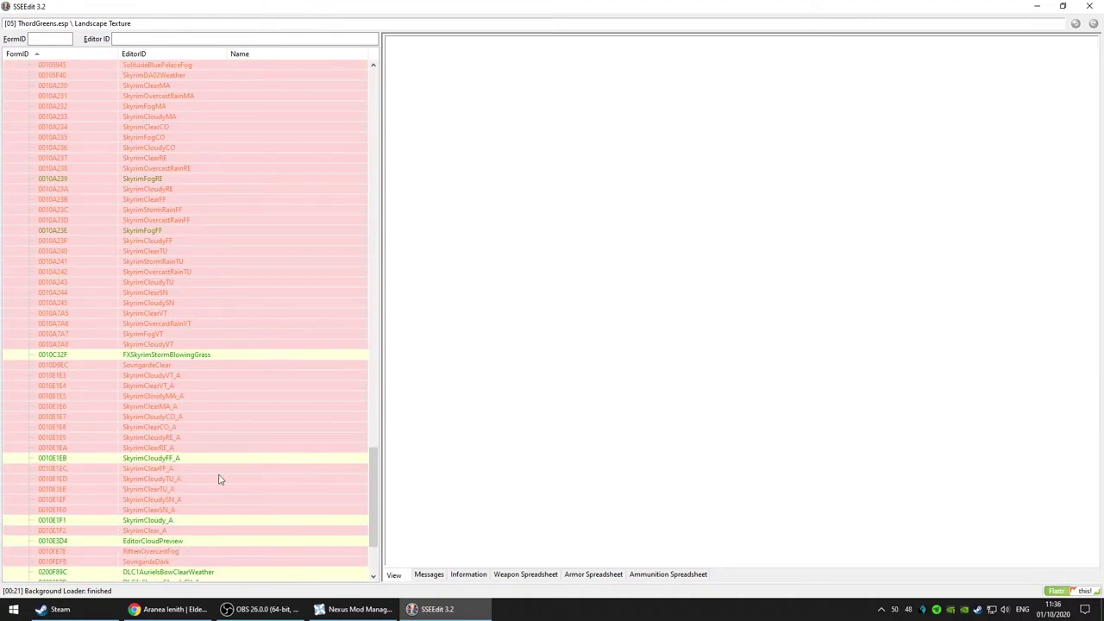
{"action": "left_click", "coordinate": [168, 406]}
{"action": "scroll", "coordinate": [834, 377], "scroll_direction": "down", "scroll_amount": 5}
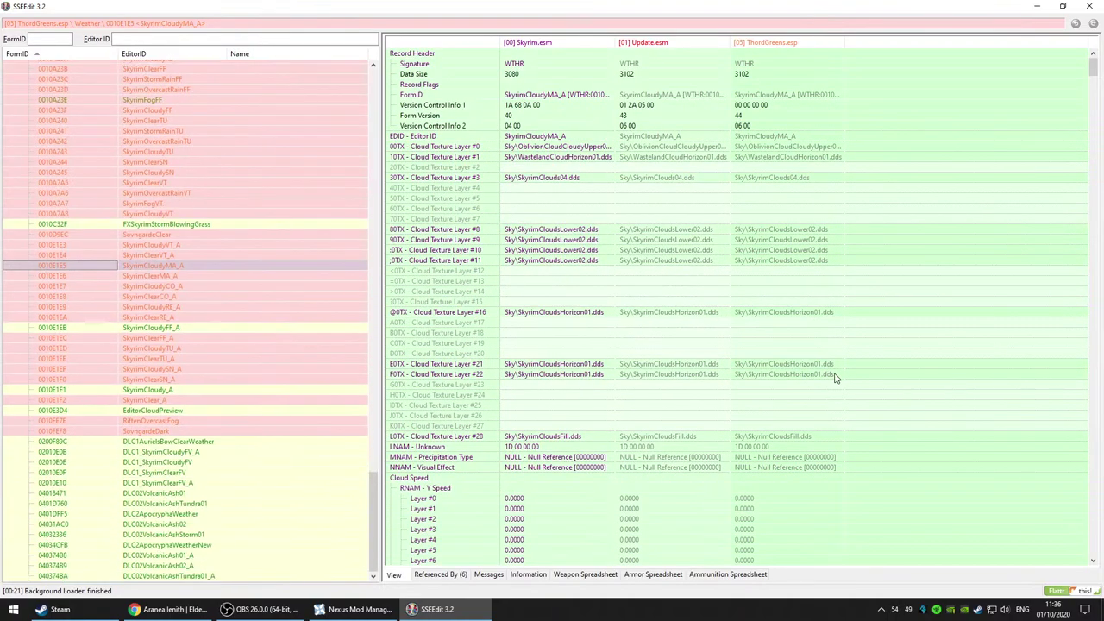
Step: Examine the Sky-Upper, Fog Near and Ambient weather colours of SkyrimCloudyMA_A across the three plugins
{"action": "left_click_drag", "start_coordinate": [1100, 81], "coordinate": [1101, 354]}
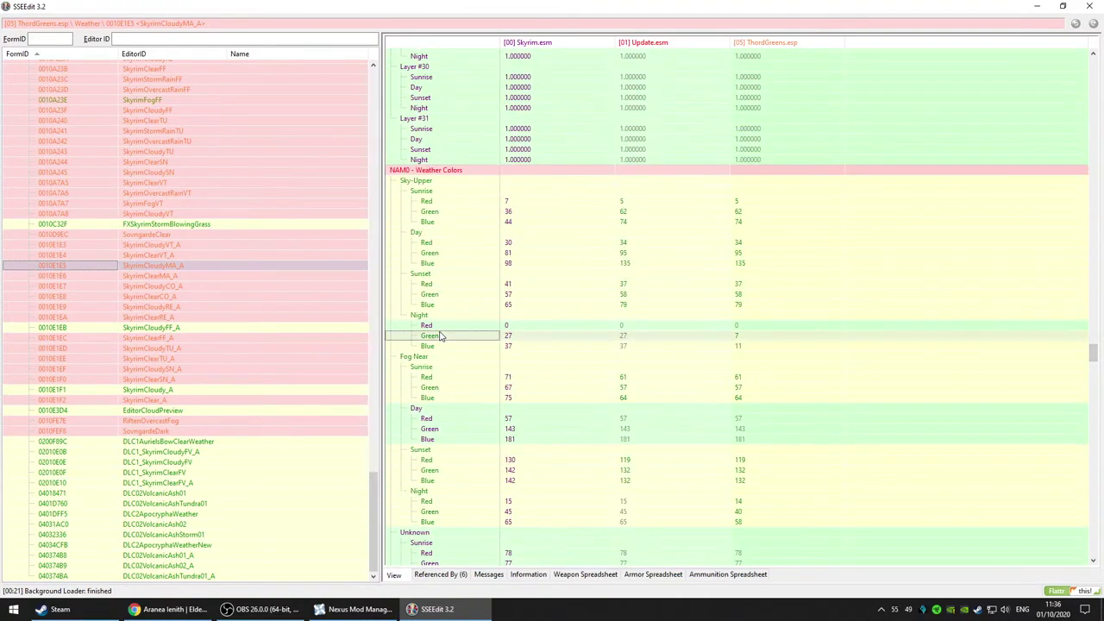
{"action": "left_click", "coordinate": [760, 325]}
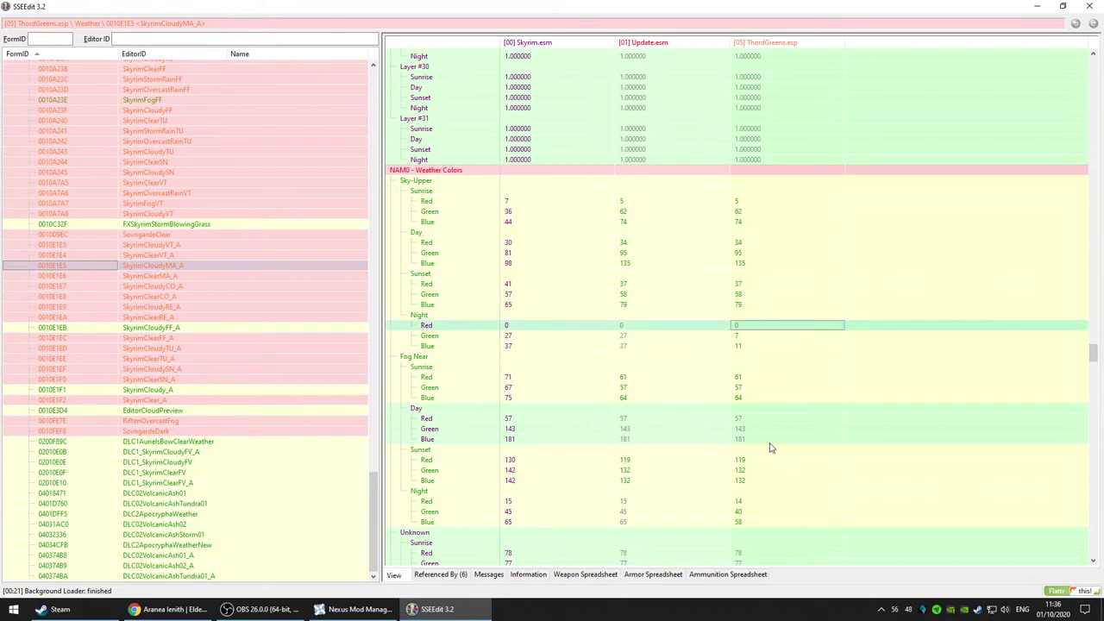
{"action": "scroll", "coordinate": [770, 448], "scroll_direction": "down", "scroll_amount": 5}
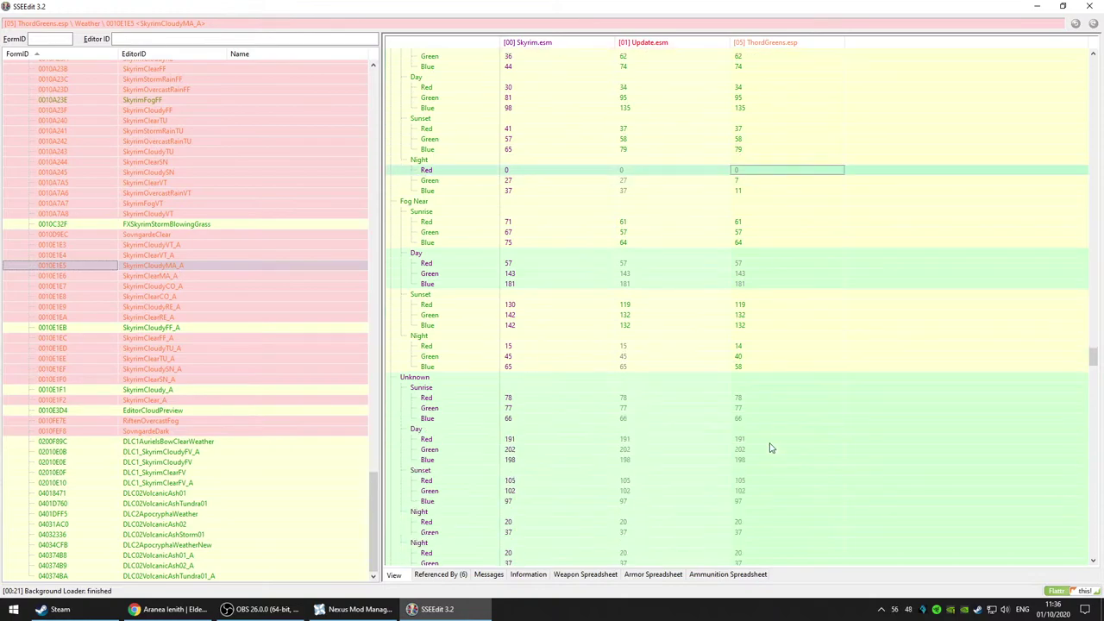
{"action": "left_click", "coordinate": [761, 285]}
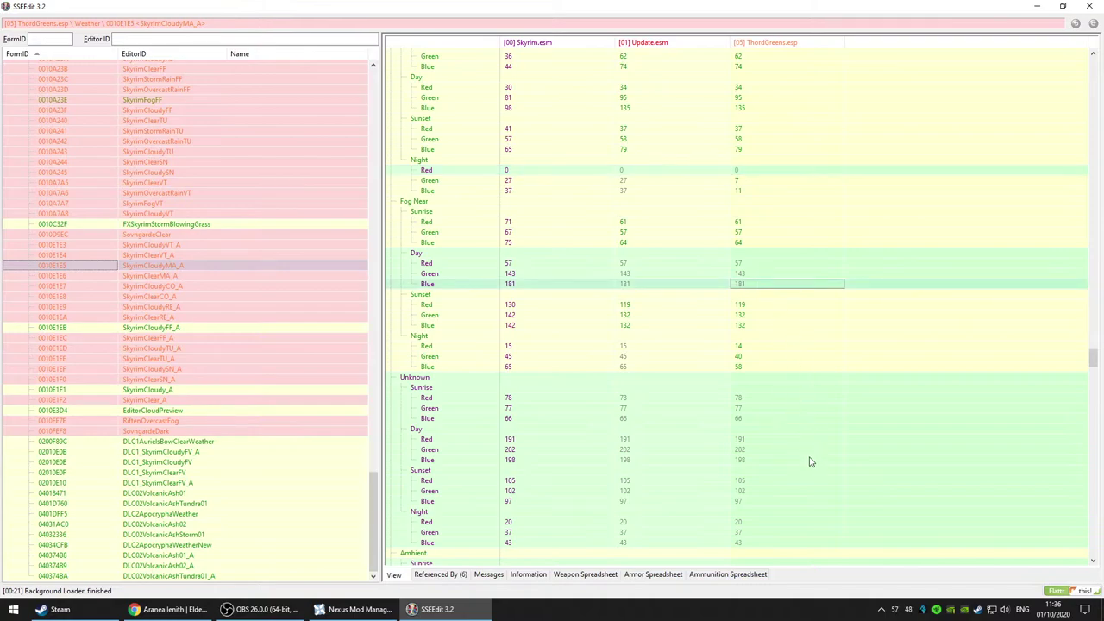
{"action": "scroll", "coordinate": [810, 462], "scroll_direction": "down", "scroll_amount": 5}
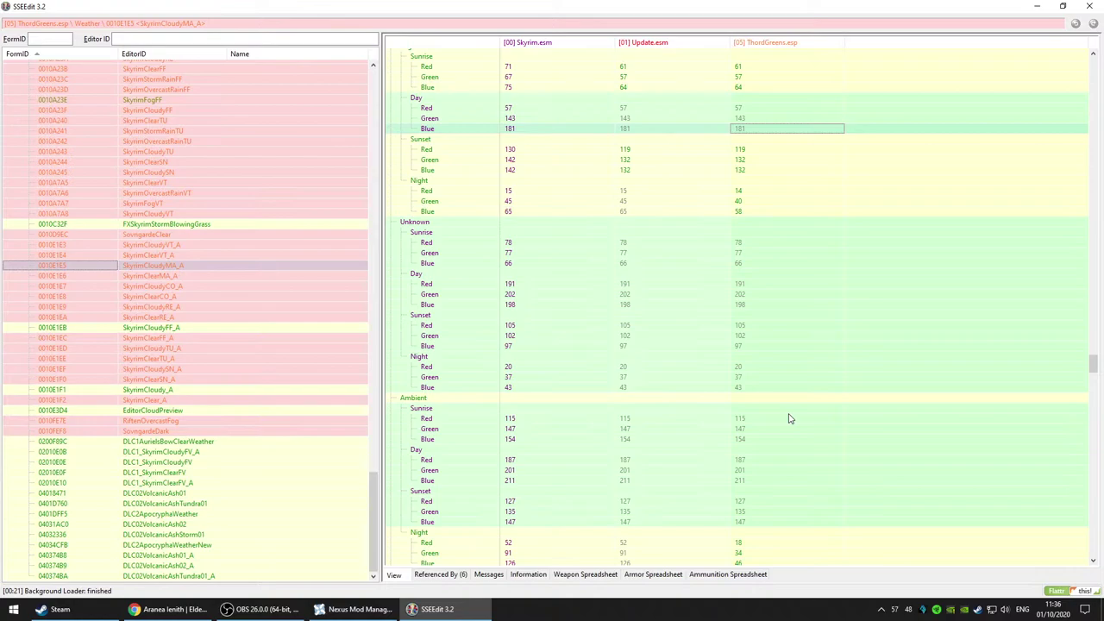
{"action": "scroll", "coordinate": [789, 418], "scroll_direction": "down", "scroll_amount": 6}
{"action": "scroll", "coordinate": [789, 418], "scroll_direction": "down", "scroll_amount": 4}
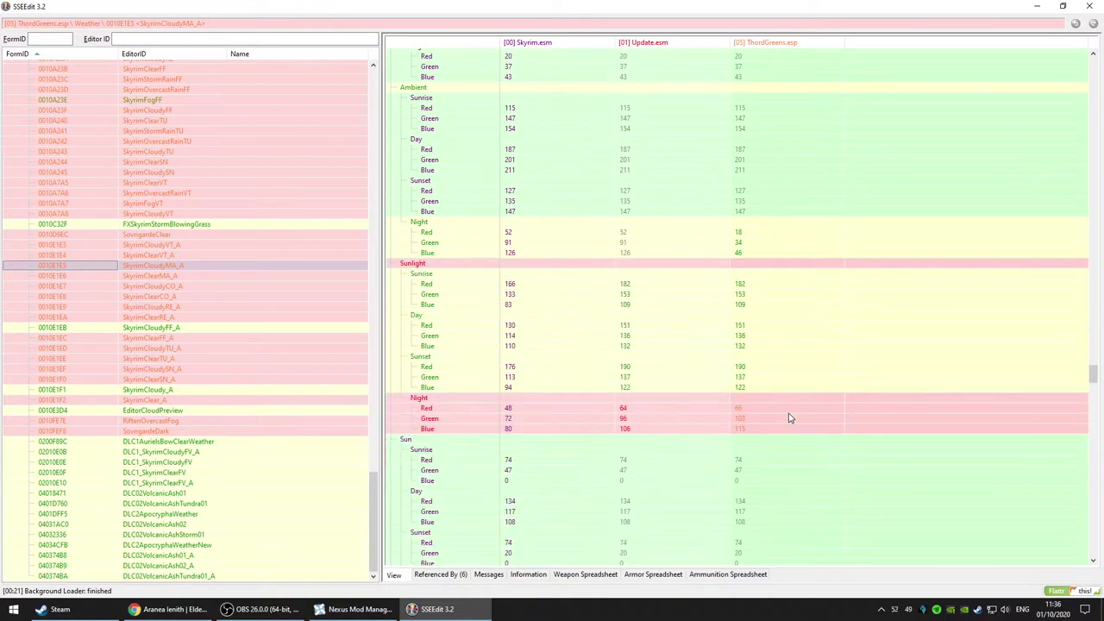
Step: Compare the Sunlight Night red, green and blue values of SkyrimCloudyMA_A in Skyrim.esm, Update.esm and ThordGreens.esp
{"action": "left_click", "coordinate": [511, 410]}
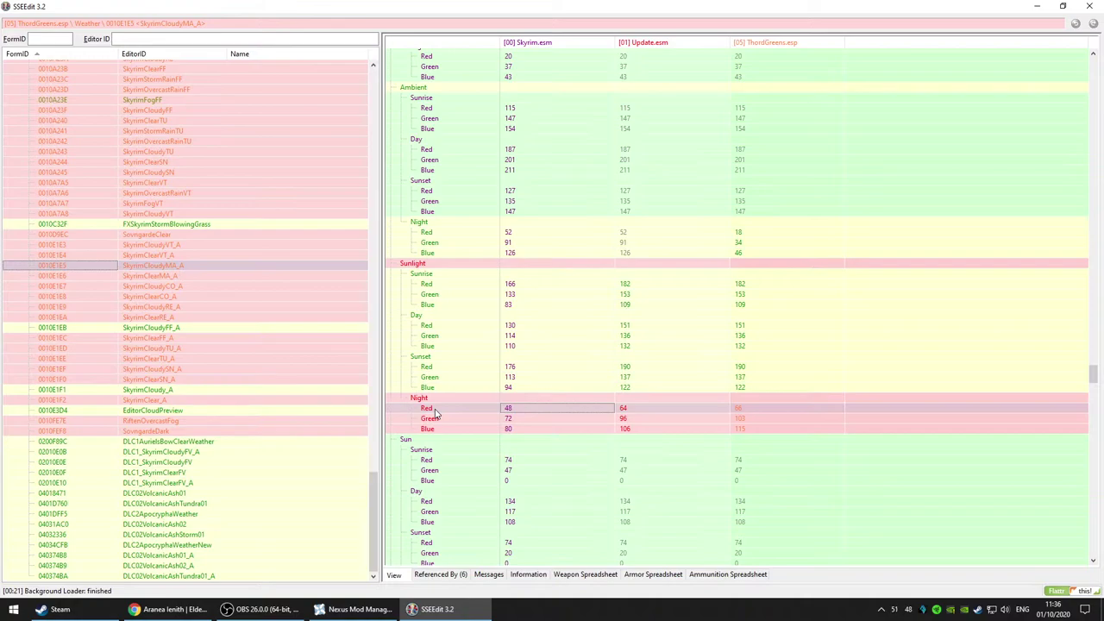
{"action": "left_click", "coordinate": [520, 420]}
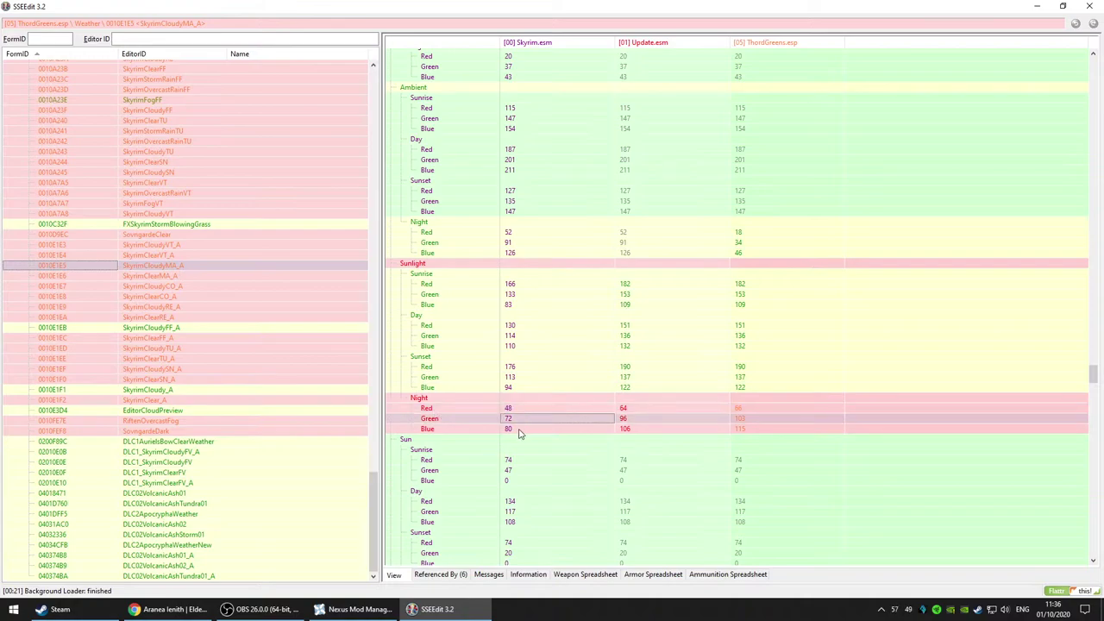
{"action": "left_click", "coordinate": [520, 430]}
{"action": "left_click", "coordinate": [523, 411]}
{"action": "left_click", "coordinate": [522, 422]}
{"action": "left_click", "coordinate": [523, 430]}
{"action": "left_click", "coordinate": [653, 410]}
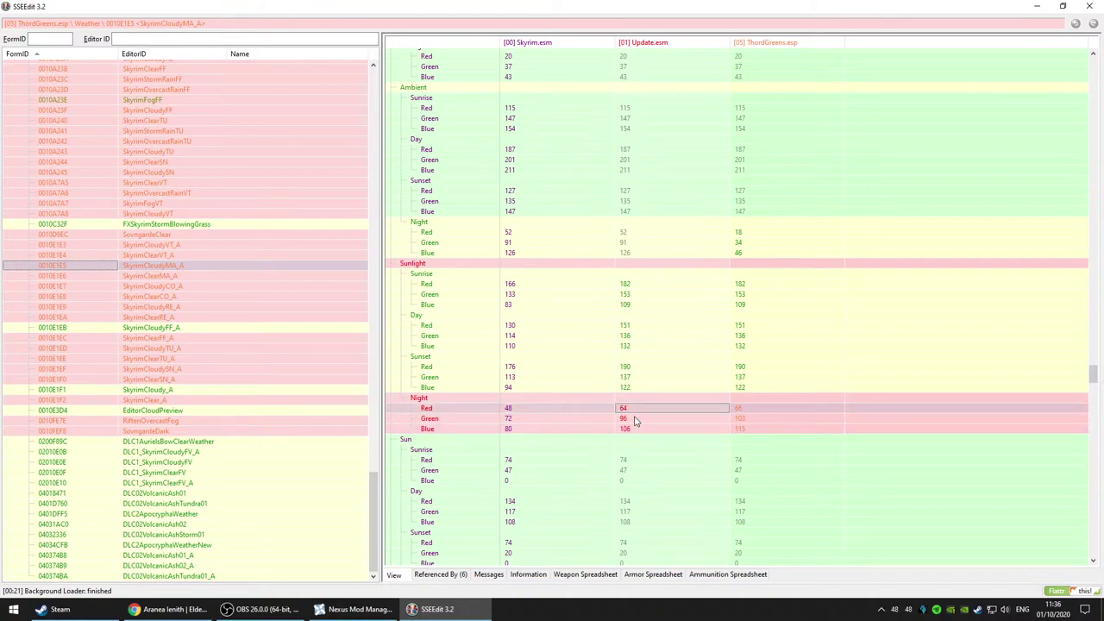
{"action": "left_click", "coordinate": [635, 420]}
{"action": "left_click", "coordinate": [630, 430]}
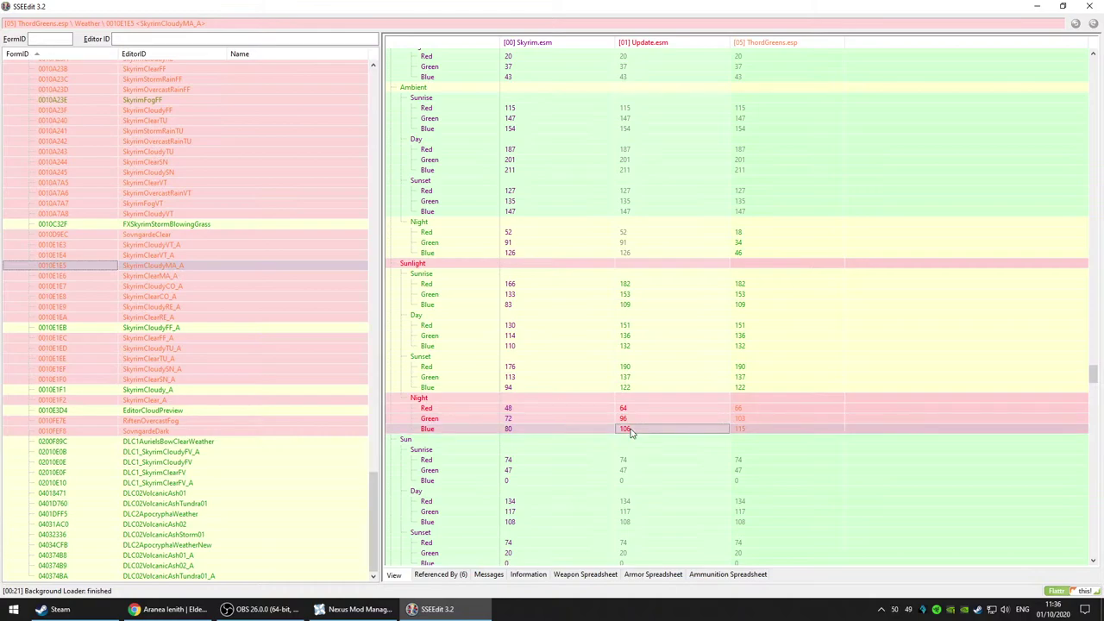
{"action": "left_click", "coordinate": [782, 410]}
{"action": "left_click", "coordinate": [780, 421]}
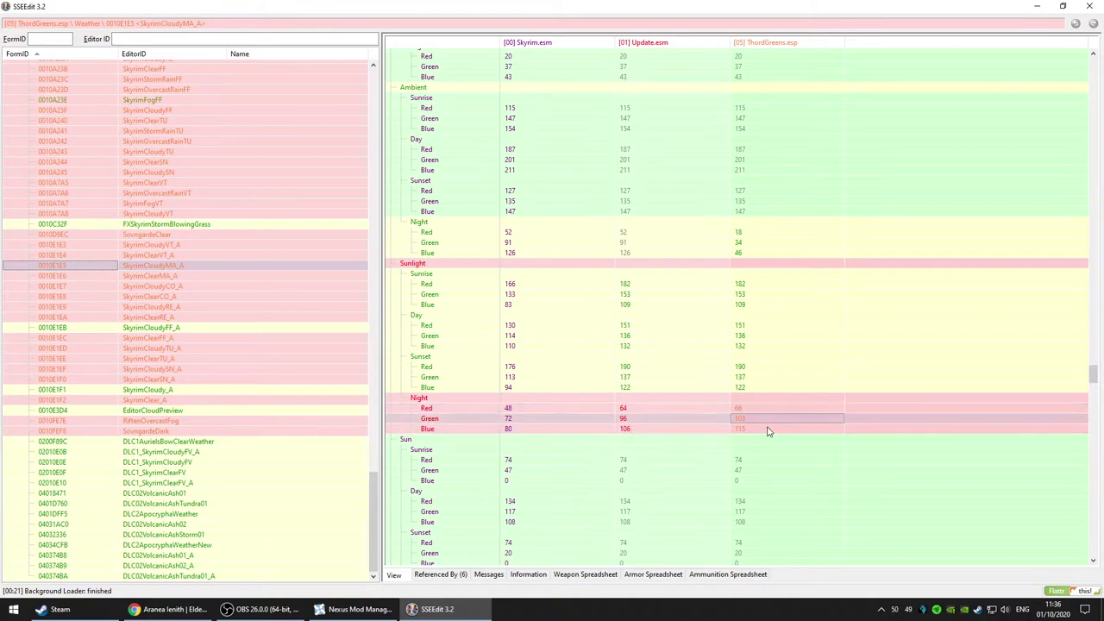
{"action": "left_click", "coordinate": [770, 430]}
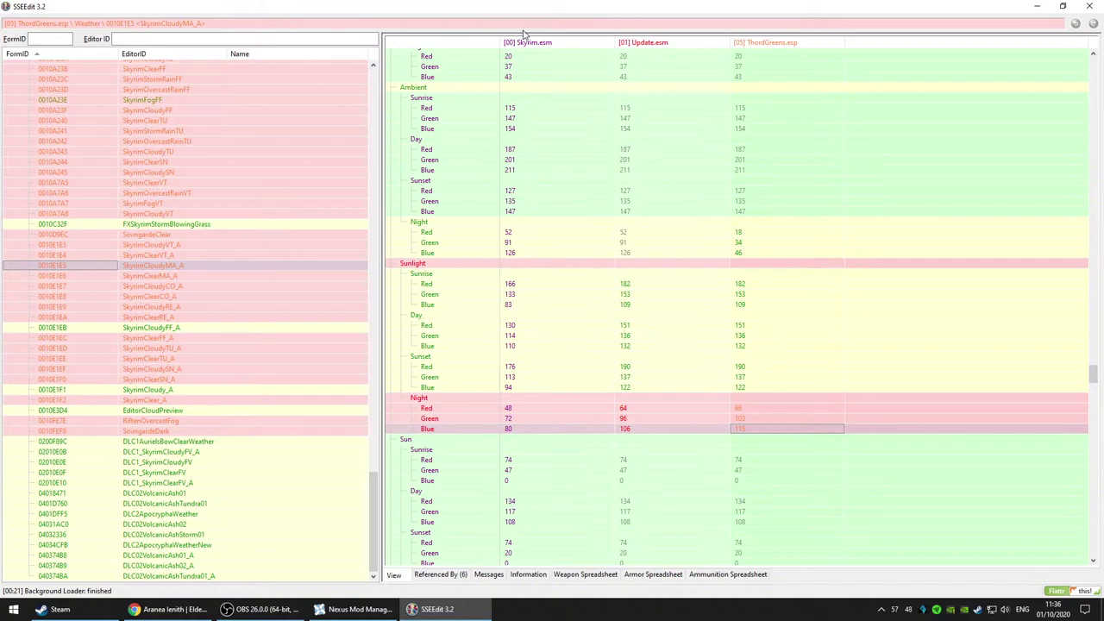
Step: Close SSEEdit and select the Skyrim SE Creation Kit shortcut on the desktop
{"action": "left_click", "coordinate": [1090, 6]}
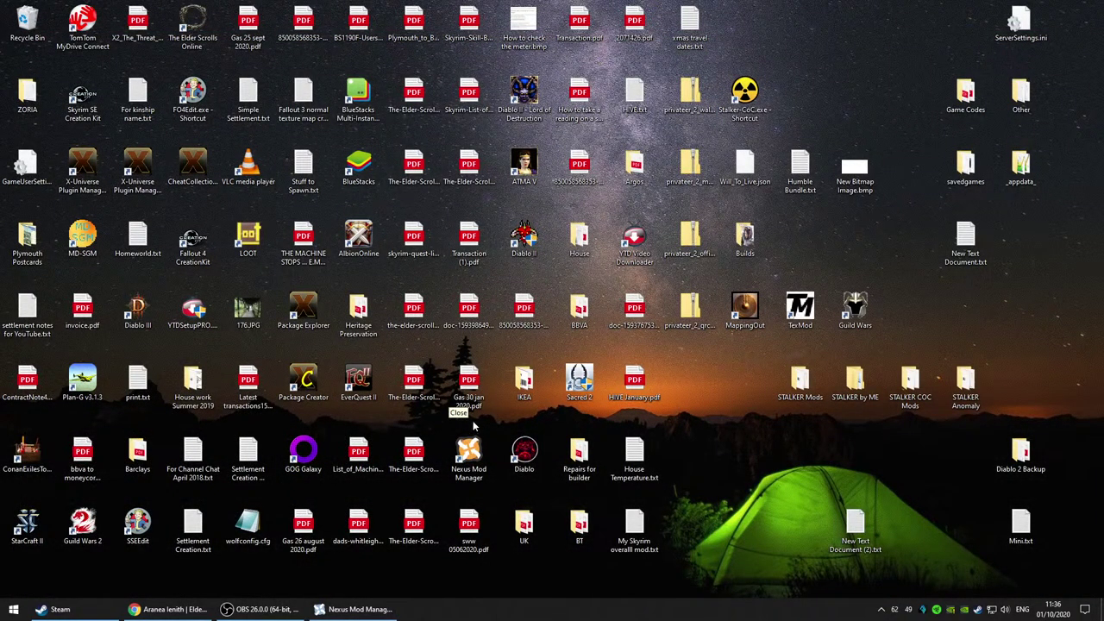
{"action": "left_click", "coordinate": [204, 246]}
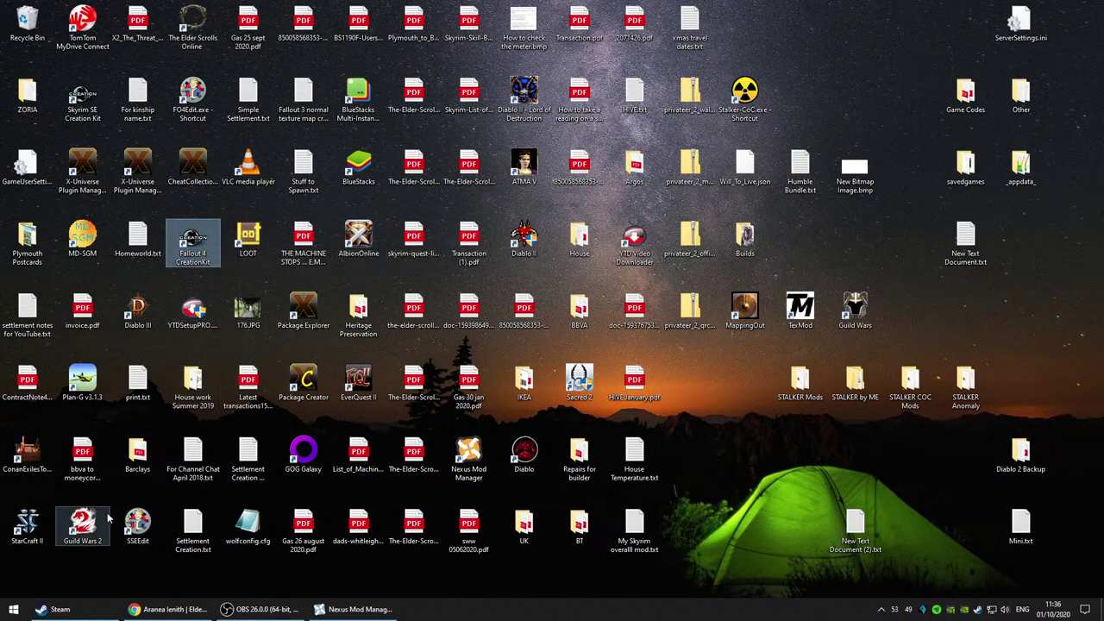
{"action": "left_click", "coordinate": [82, 96]}
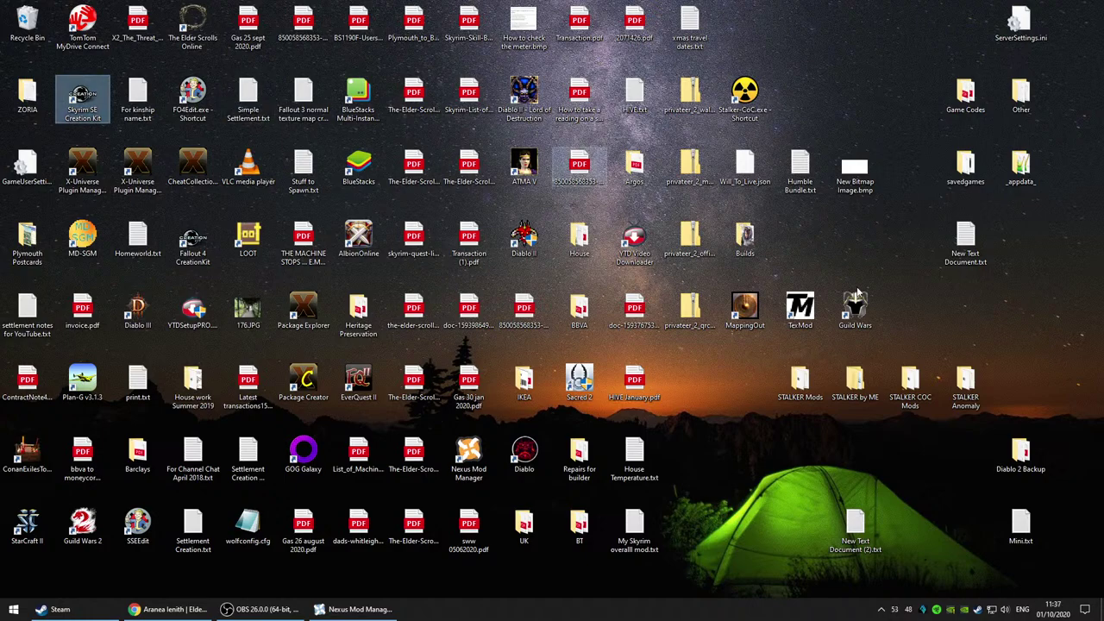
Step: Check the combined properties of the four STALKER folders on the desktop and close them without changes
{"action": "left_click", "coordinate": [811, 385]}
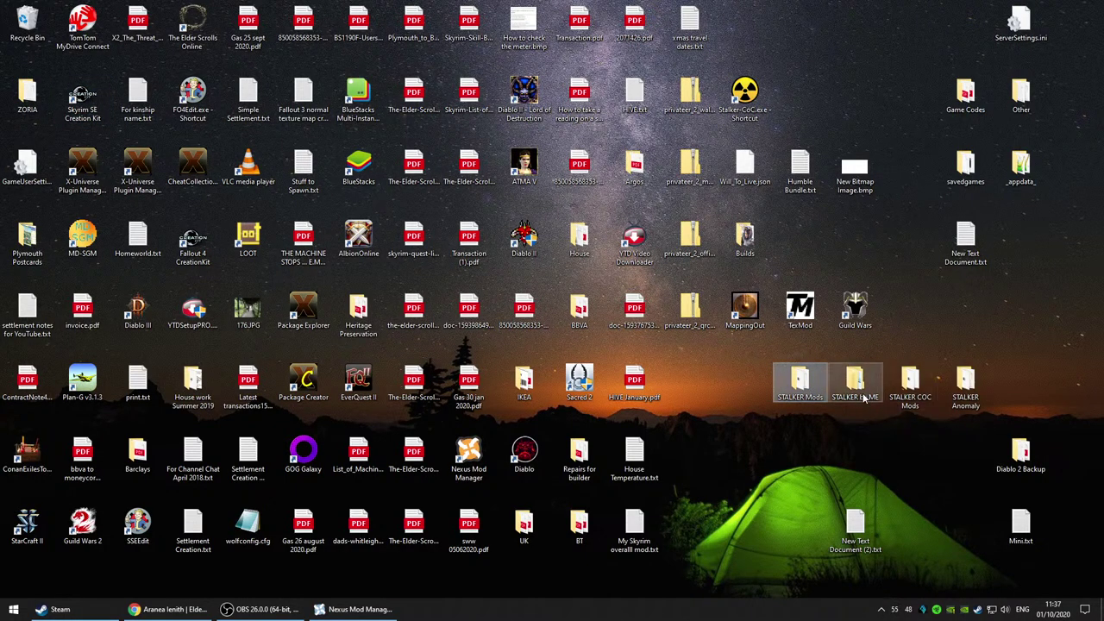
{"action": "left_click", "coordinate": [853, 387]}
{"action": "left_click", "coordinate": [906, 393]}
{"action": "left_click", "coordinate": [973, 406]}
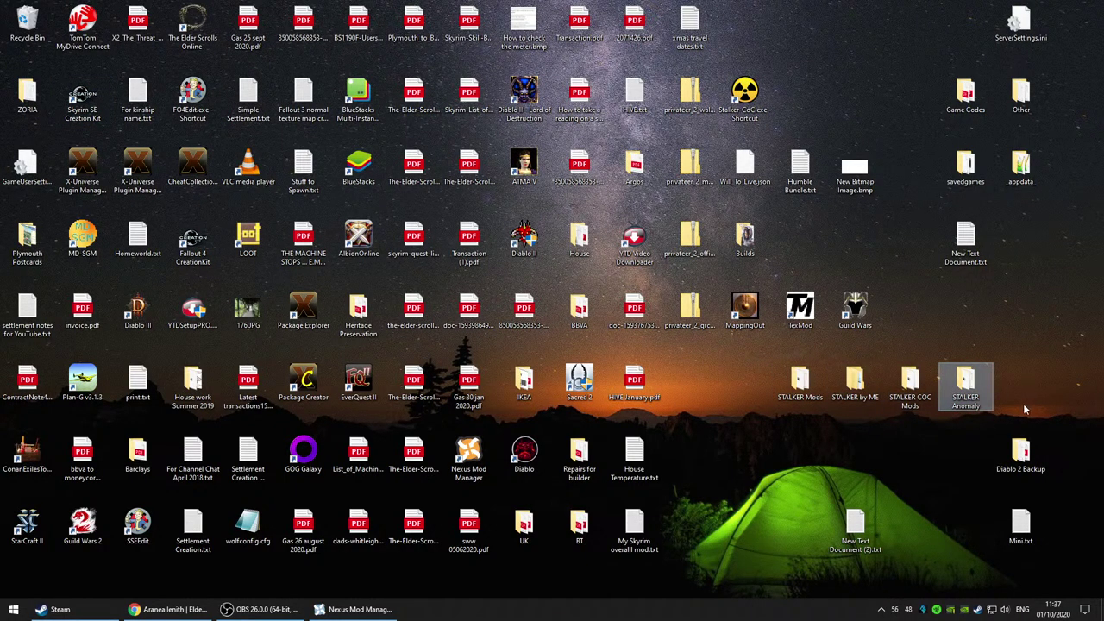
{"action": "left_click_drag", "start_coordinate": [1027, 421], "coordinate": [734, 393]}
{"action": "right_click", "coordinate": [795, 386]}
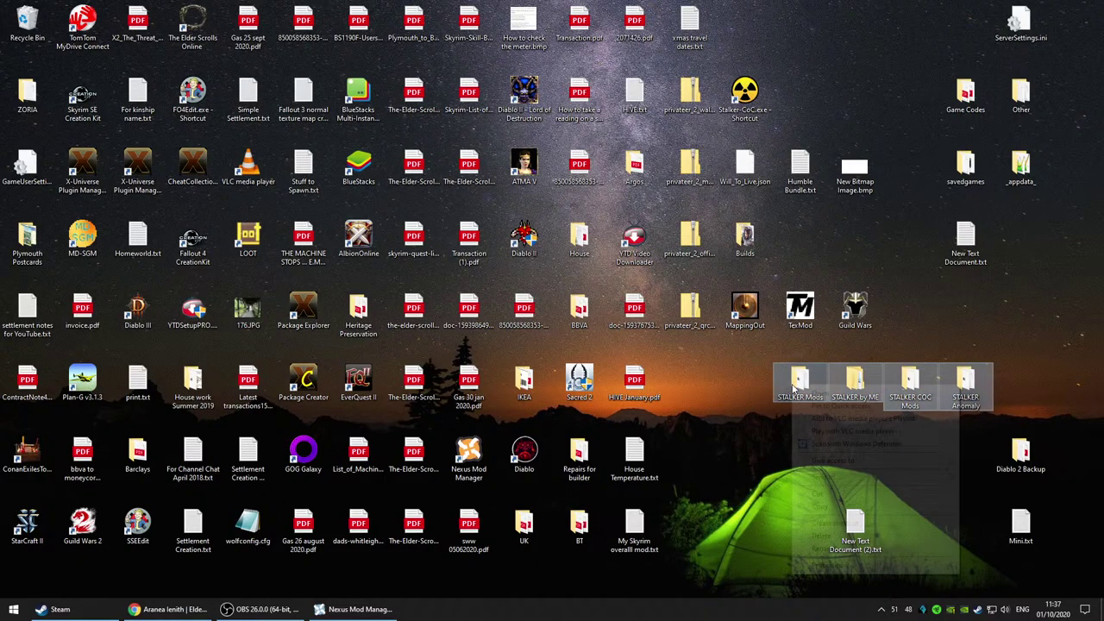
{"action": "left_click", "coordinate": [852, 561]}
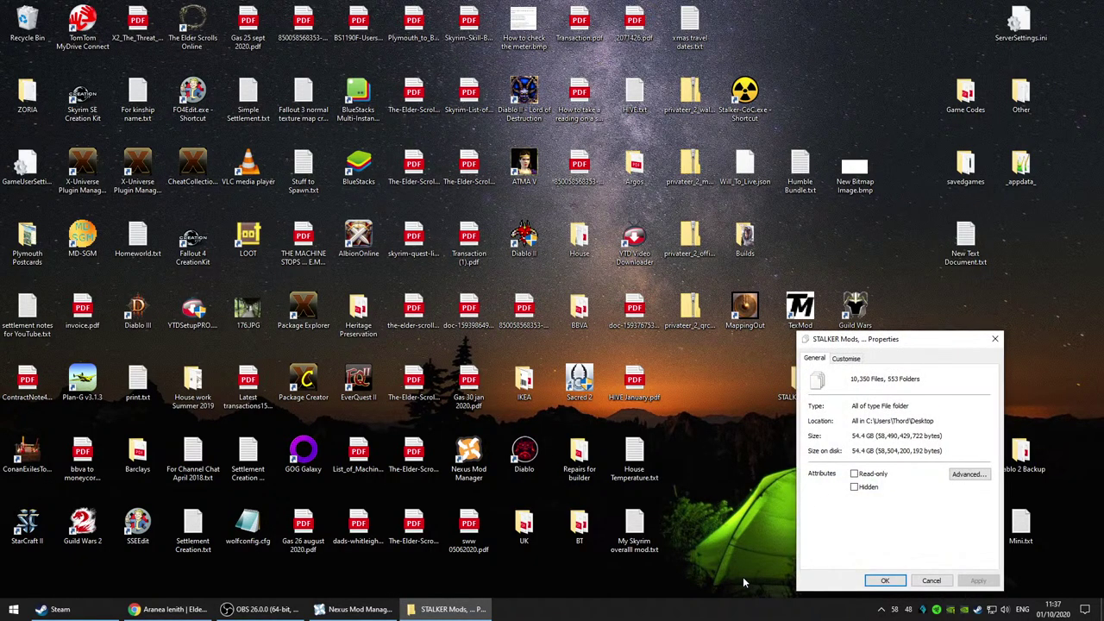
{"action": "left_click", "coordinate": [930, 581]}
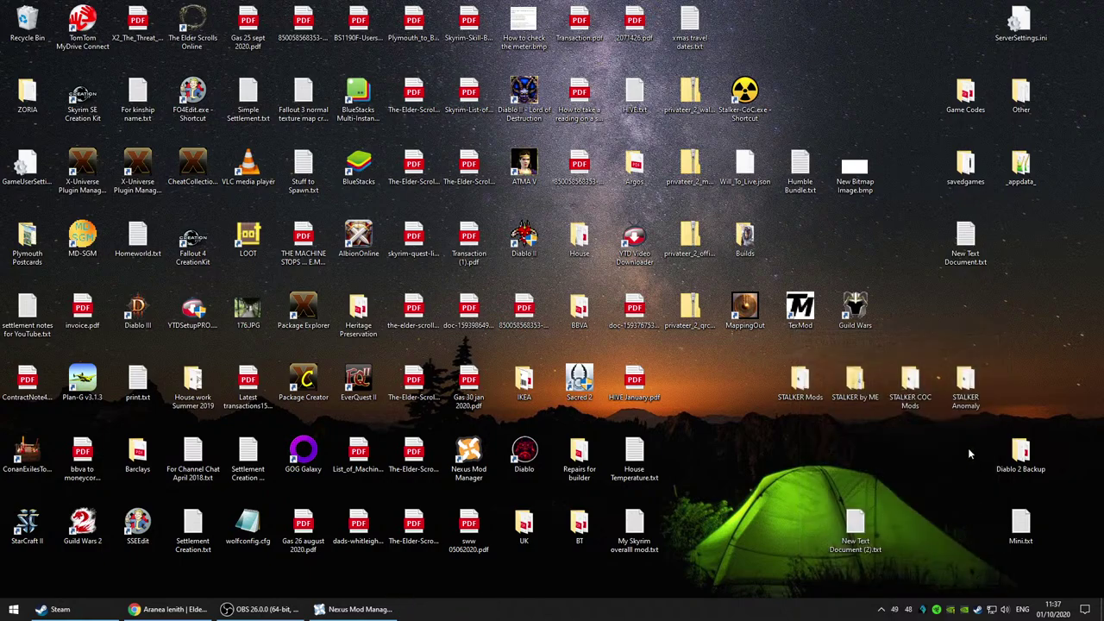
Step: Cut the STALKER Mods, STALKER by ME, STALKER COC Mods and STALKER Anomaly folders from the desktop
{"action": "left_click_drag", "start_coordinate": [1000, 421], "coordinate": [761, 369]}
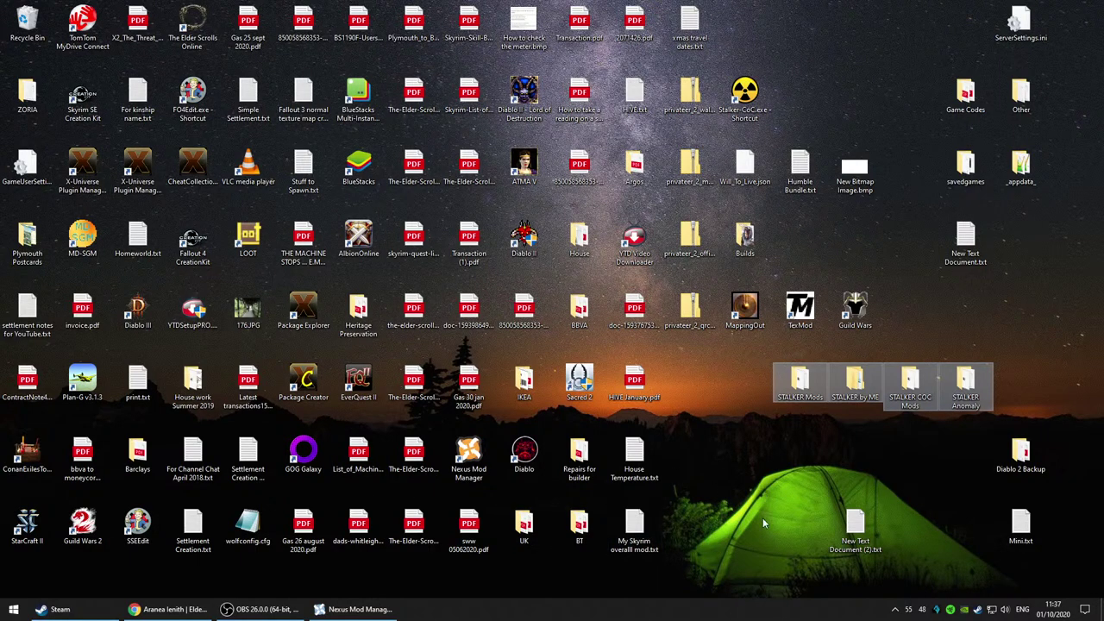
{"action": "right_click", "coordinate": [799, 391]}
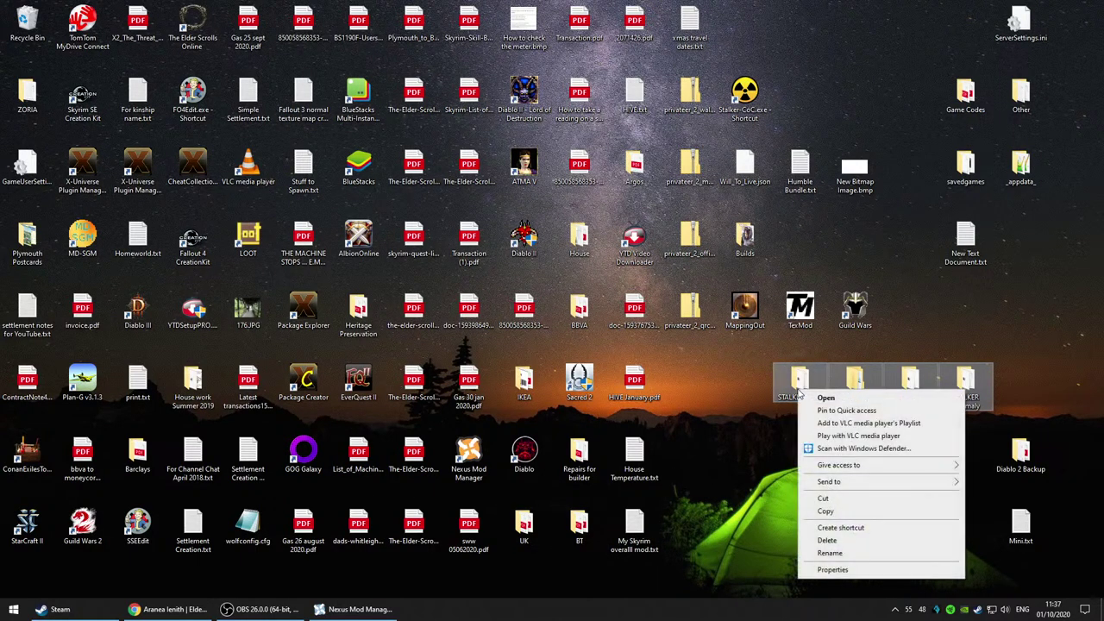
{"action": "left_click", "coordinate": [824, 498]}
Step: Open File Explorer and go to the Nuevo vol (D:) drive
{"action": "left_click", "coordinate": [16, 608]}
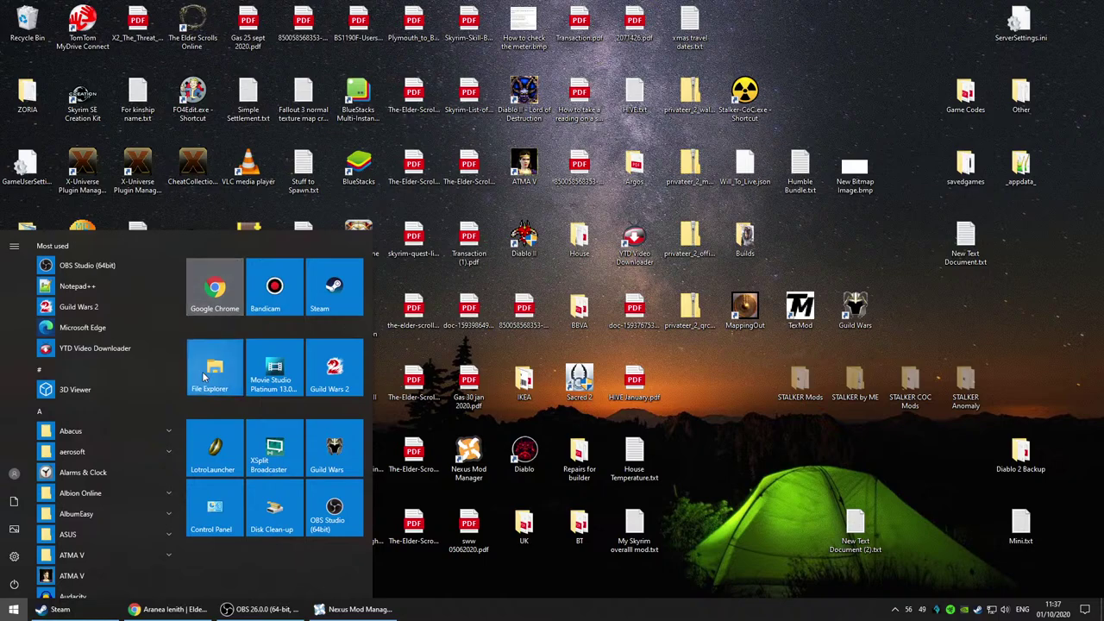
{"action": "left_click", "coordinate": [215, 367]}
{"action": "left_click", "coordinate": [74, 387]}
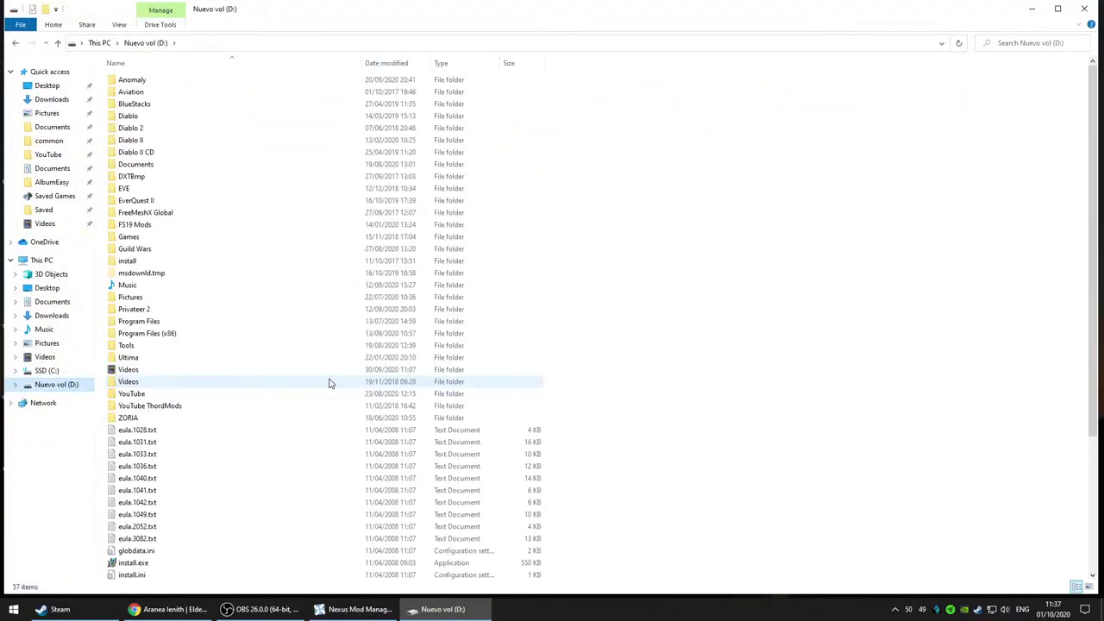
Step: Create a folder named STALKER STUFF TO LOOK AT on drive D:, open it and paste the cut STALKER folders into it
{"action": "double_click", "coordinate": [181, 164]}
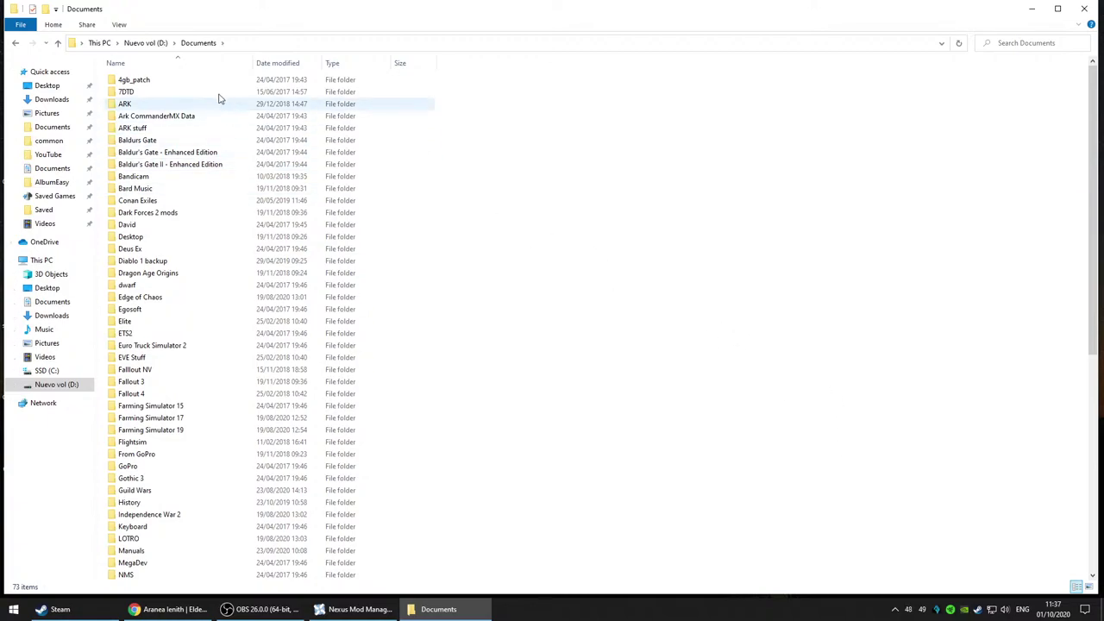
{"action": "left_click", "coordinate": [147, 44]}
{"action": "right_click", "coordinate": [893, 331]}
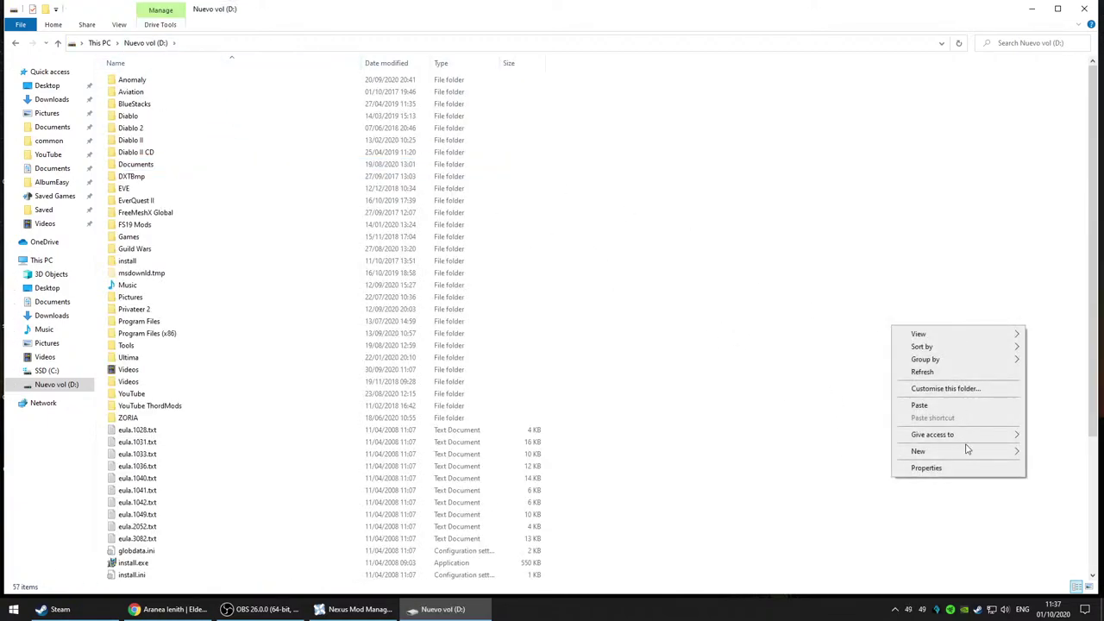
{"action": "mouse_move", "coordinate": [969, 451]}
{"action": "left_click", "coordinate": [824, 455]}
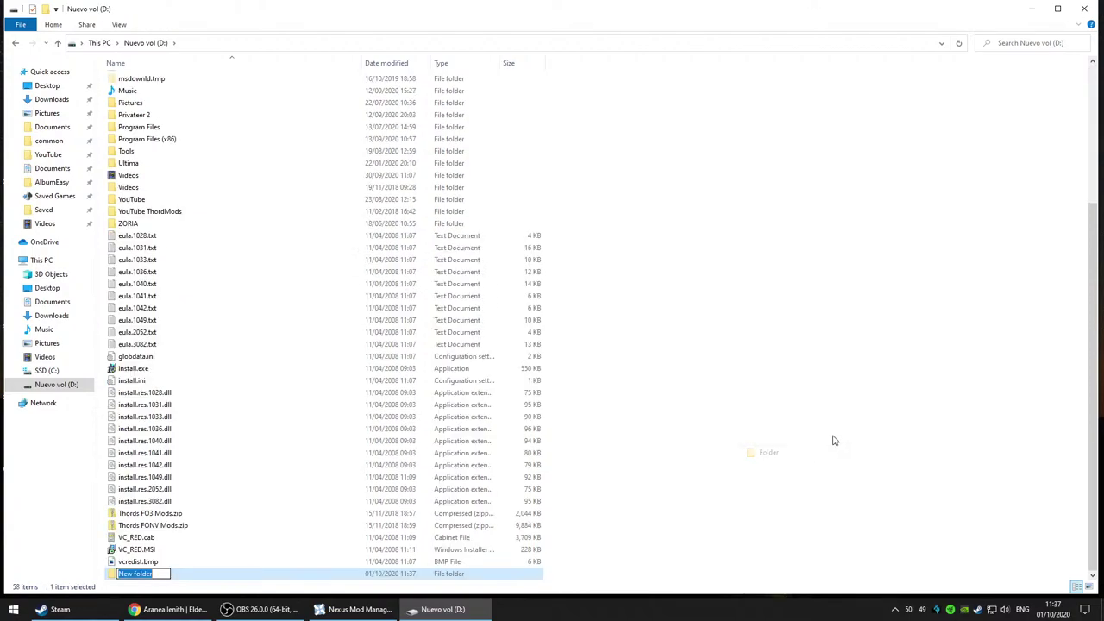
{"action": "type", "text": "STA"}
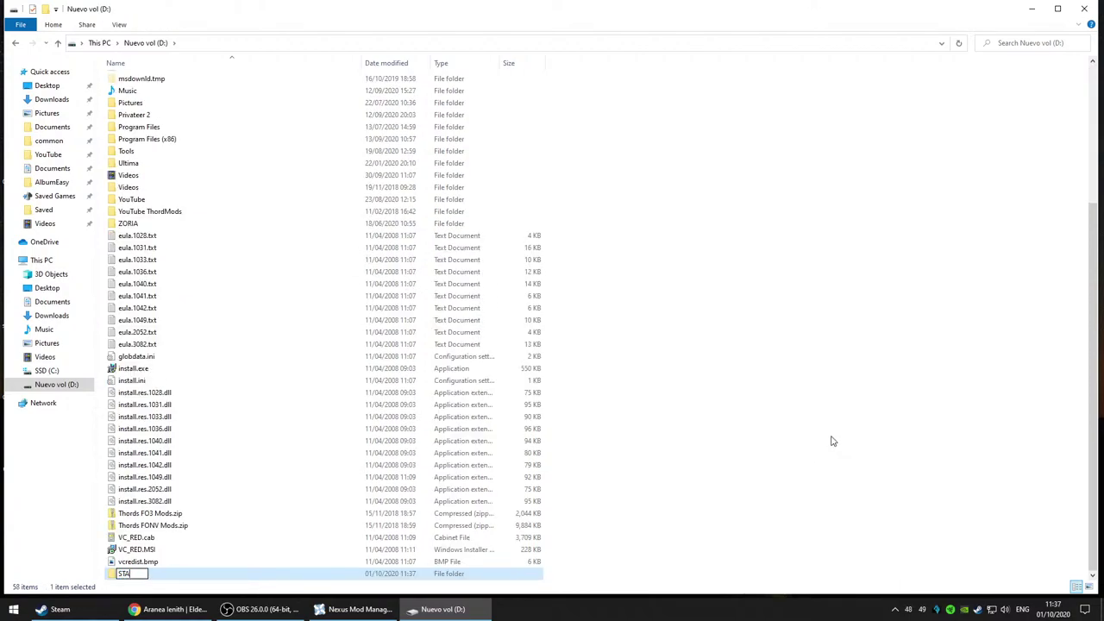
{"action": "type", "text": "LKER STUFF TO LOOK AT"}
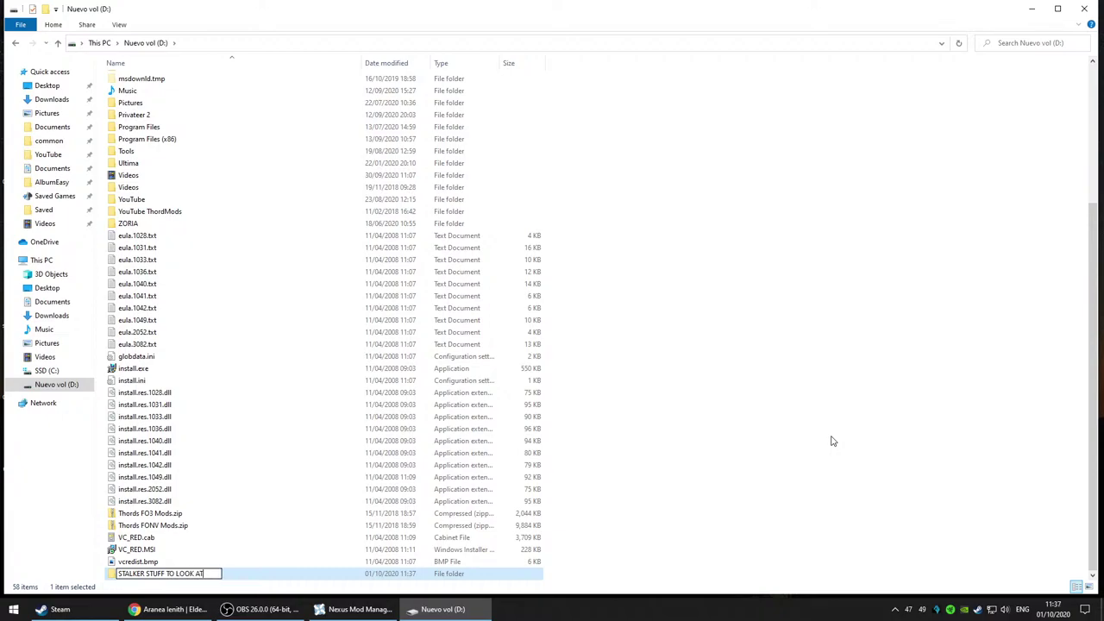
{"action": "key", "text": "Return"}
{"action": "key", "text": "Return"}
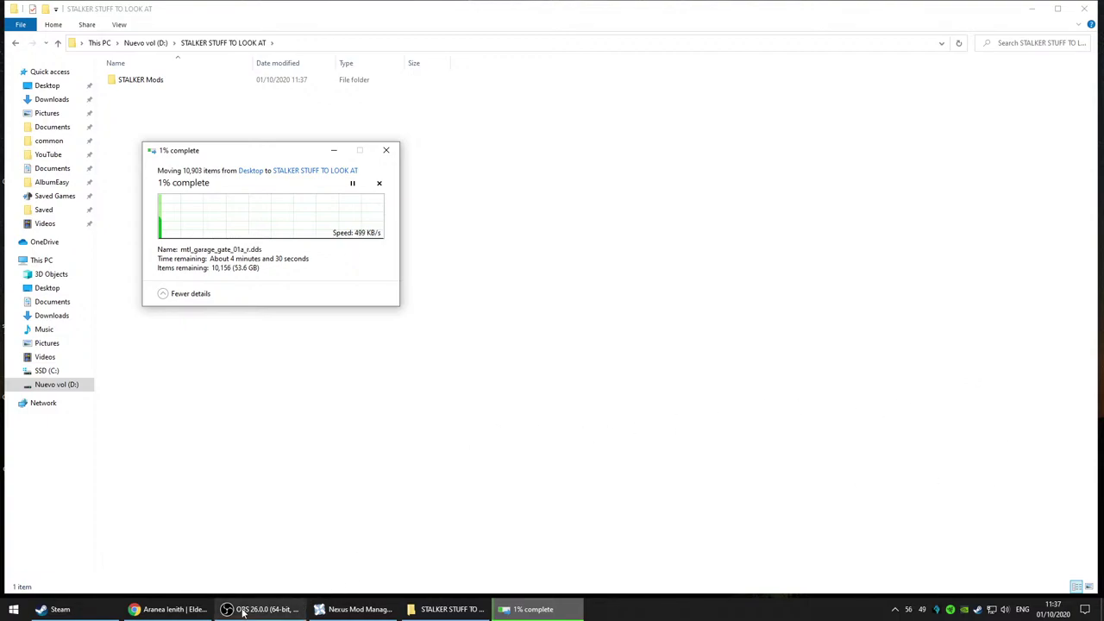
Step: Switch to OBS to bring up its main window with the streaming controls
{"action": "mouse_move", "coordinate": [245, 612]}
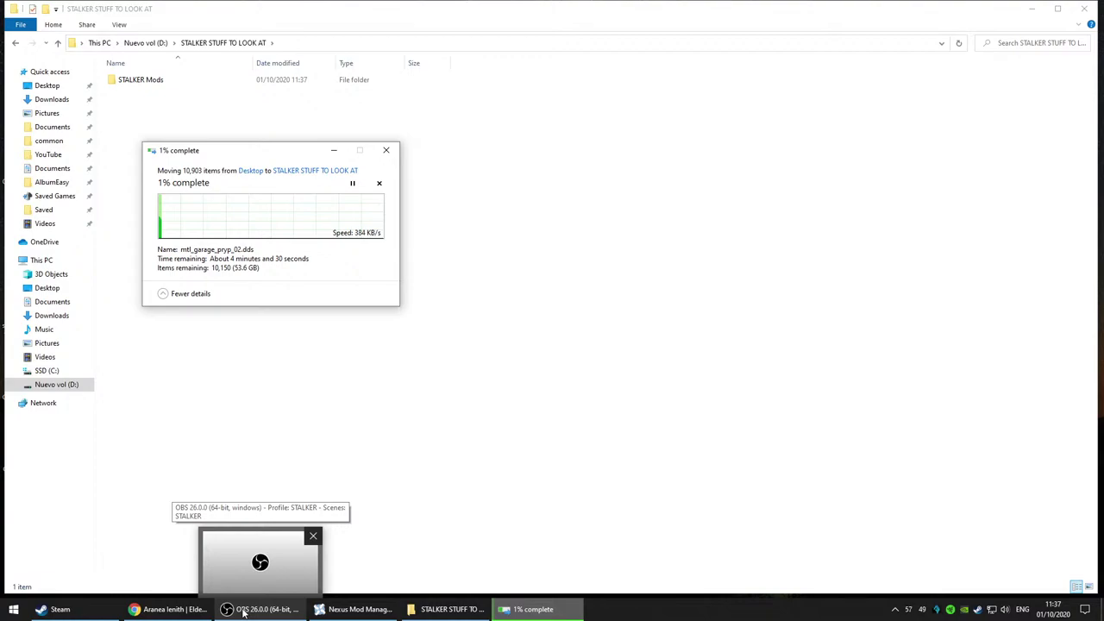
{"action": "left_click", "coordinate": [244, 613]}
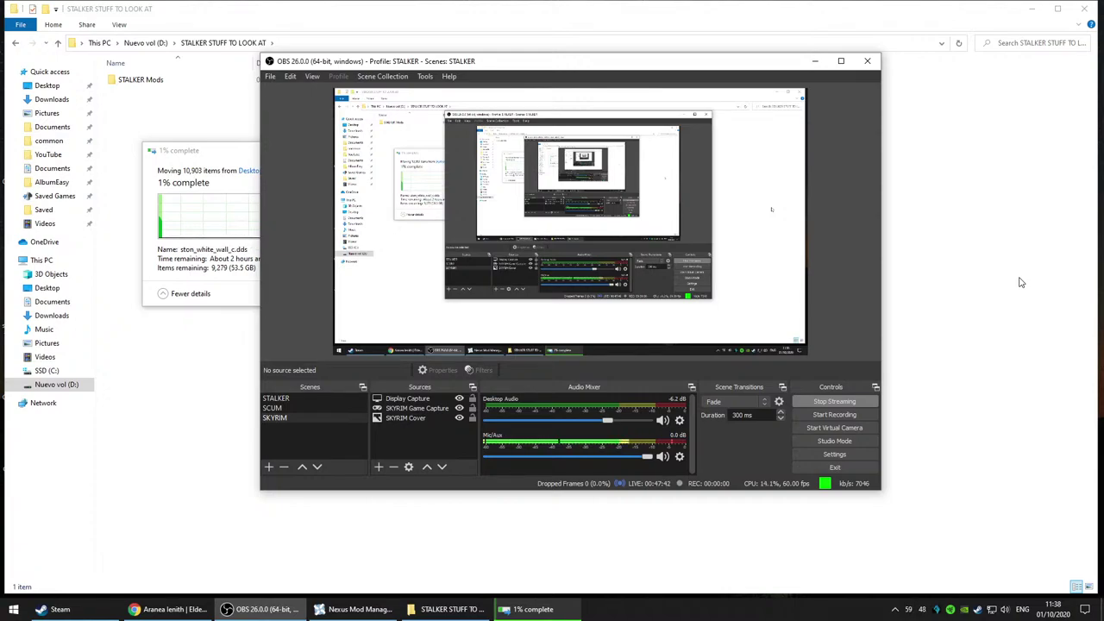
Step: Clear the open windows off the desktop and launch the Skyrim SE Creation Kit
{"action": "left_click", "coordinate": [816, 61]}
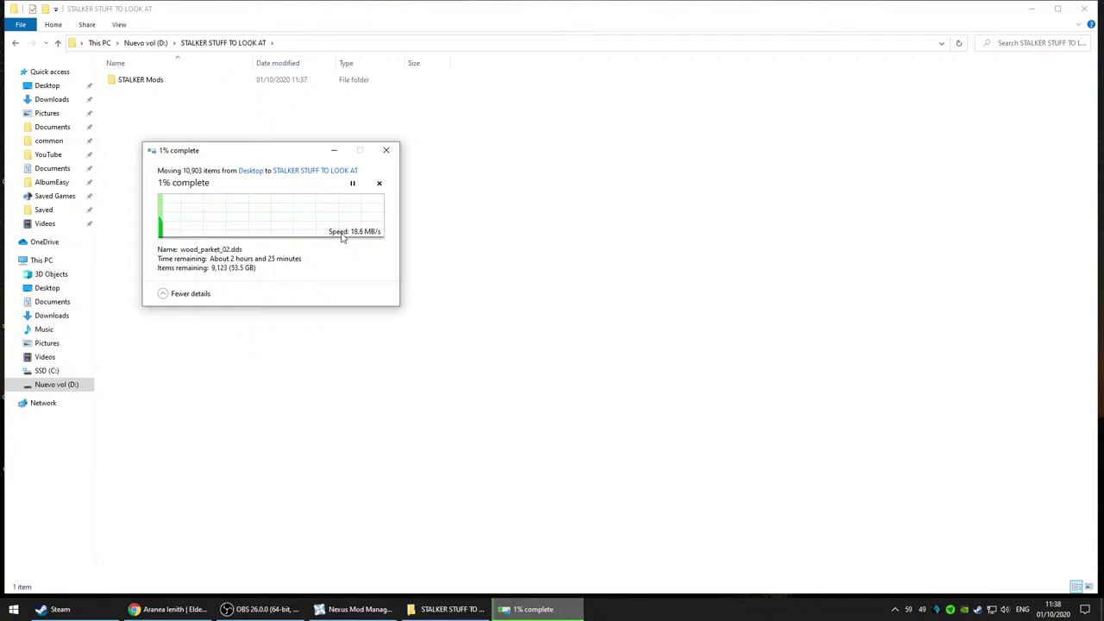
{"action": "left_click", "coordinate": [334, 151]}
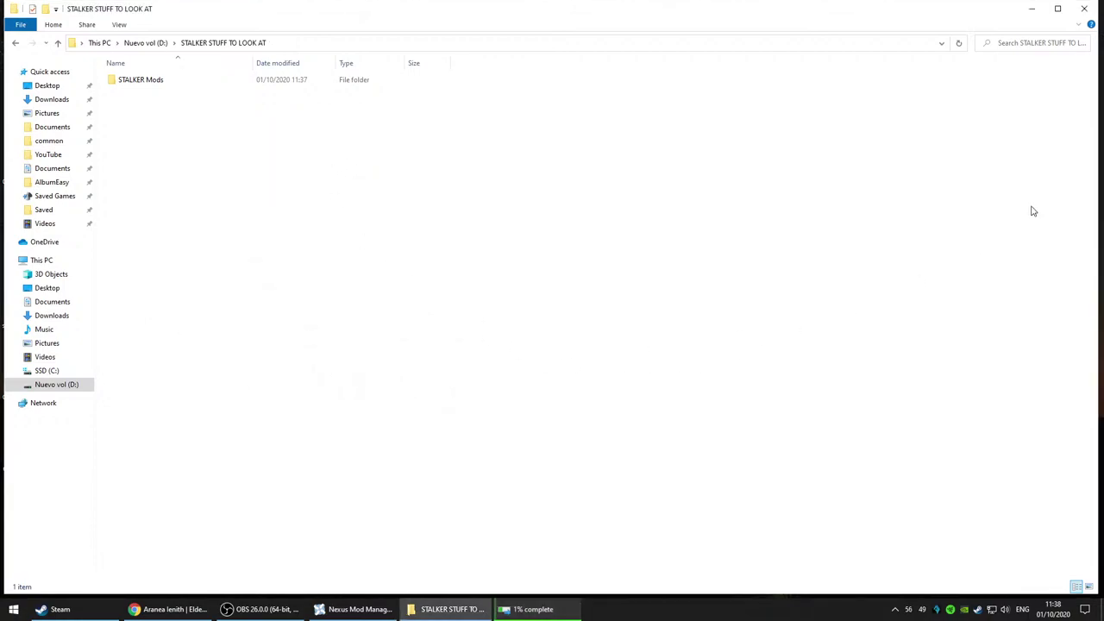
{"action": "left_click", "coordinate": [1090, 10]}
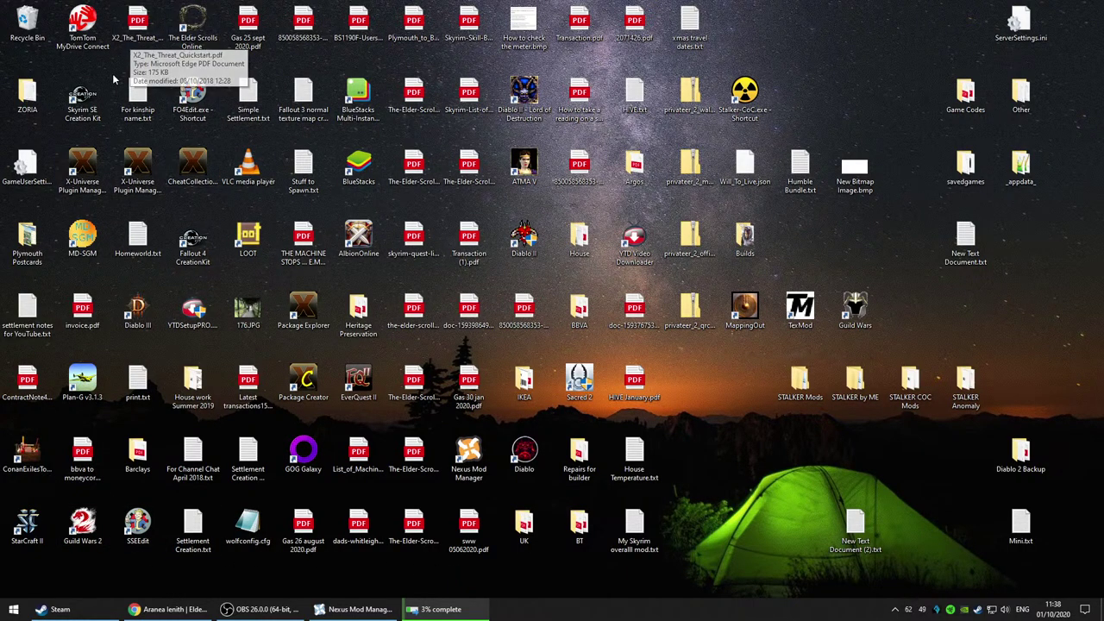
{"action": "double_click", "coordinate": [93, 102]}
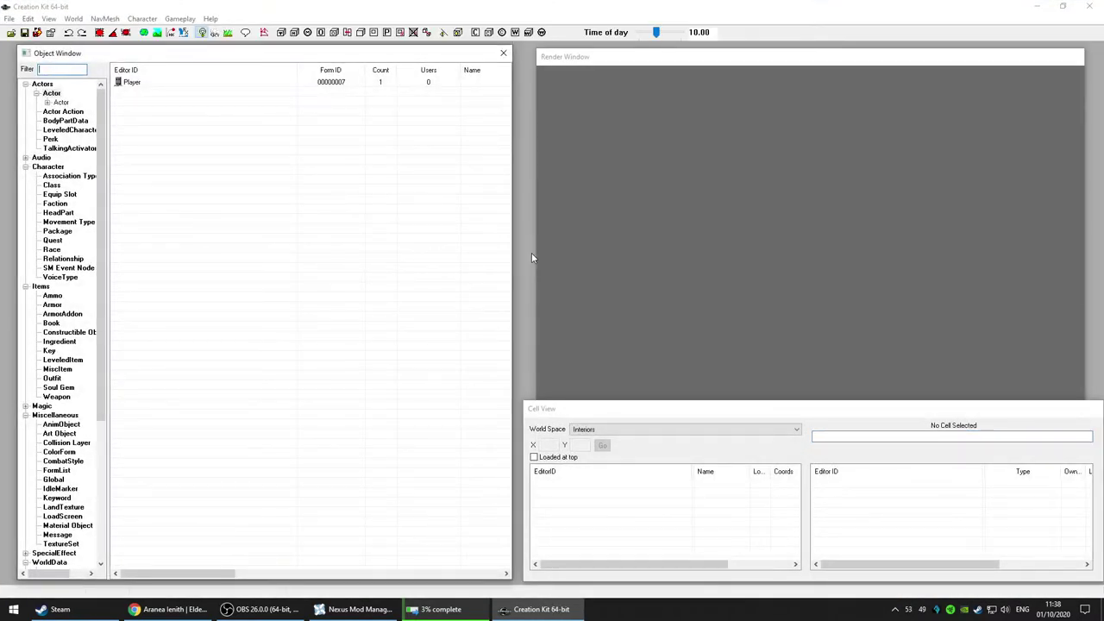
Step: Load the ThordMobLeveler.esp plugin as the active file
{"action": "left_click", "coordinate": [11, 33]}
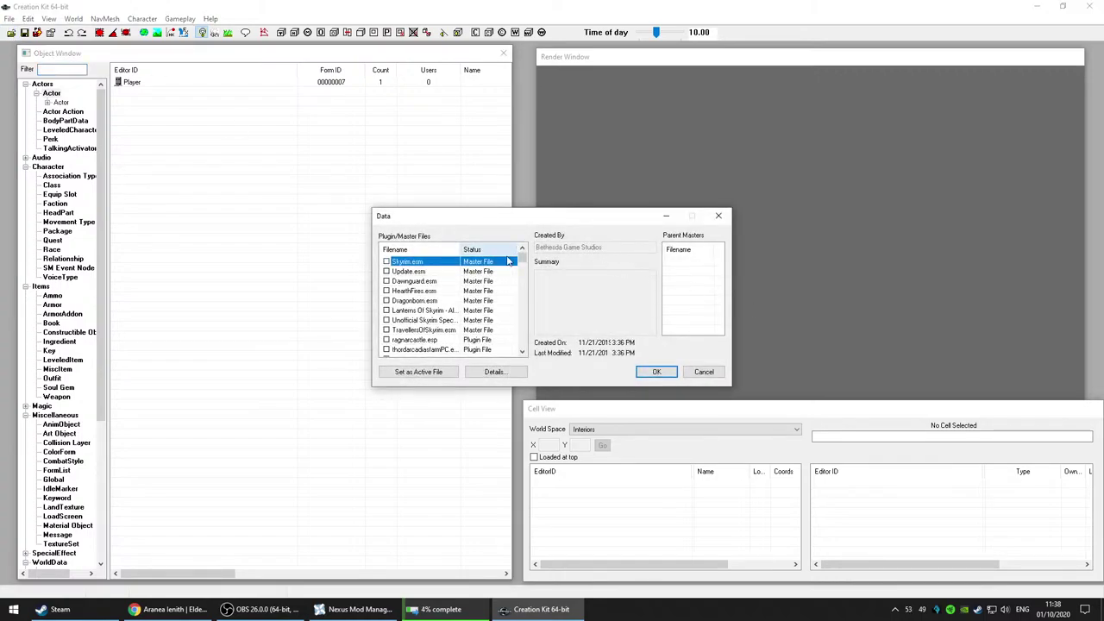
{"action": "left_click_drag", "start_coordinate": [522, 263], "coordinate": [525, 361]}
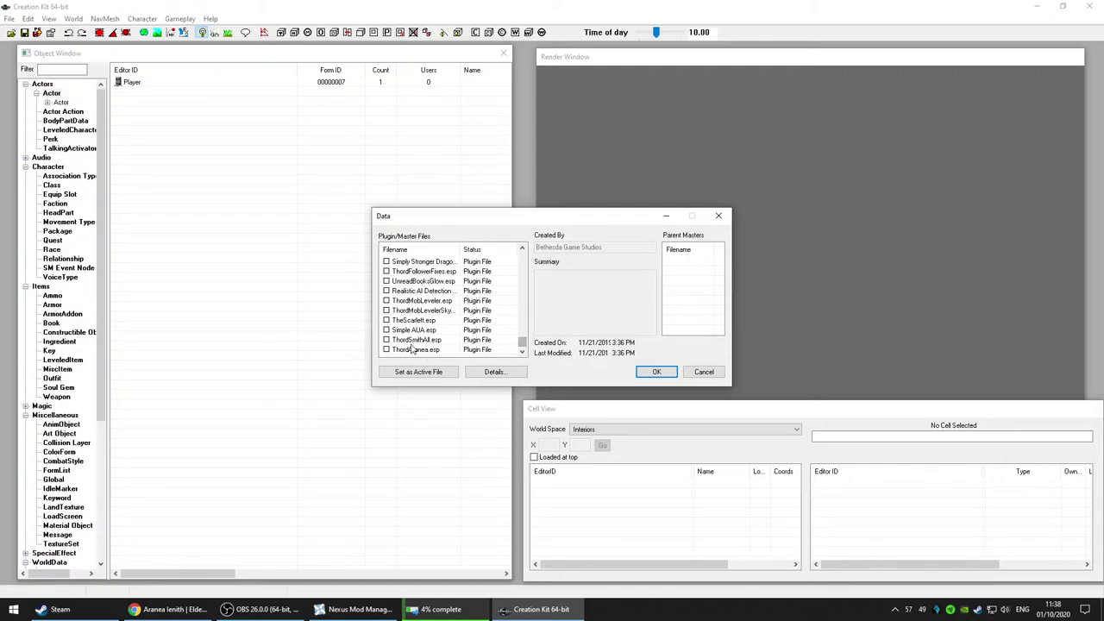
{"action": "left_click", "coordinate": [423, 301]}
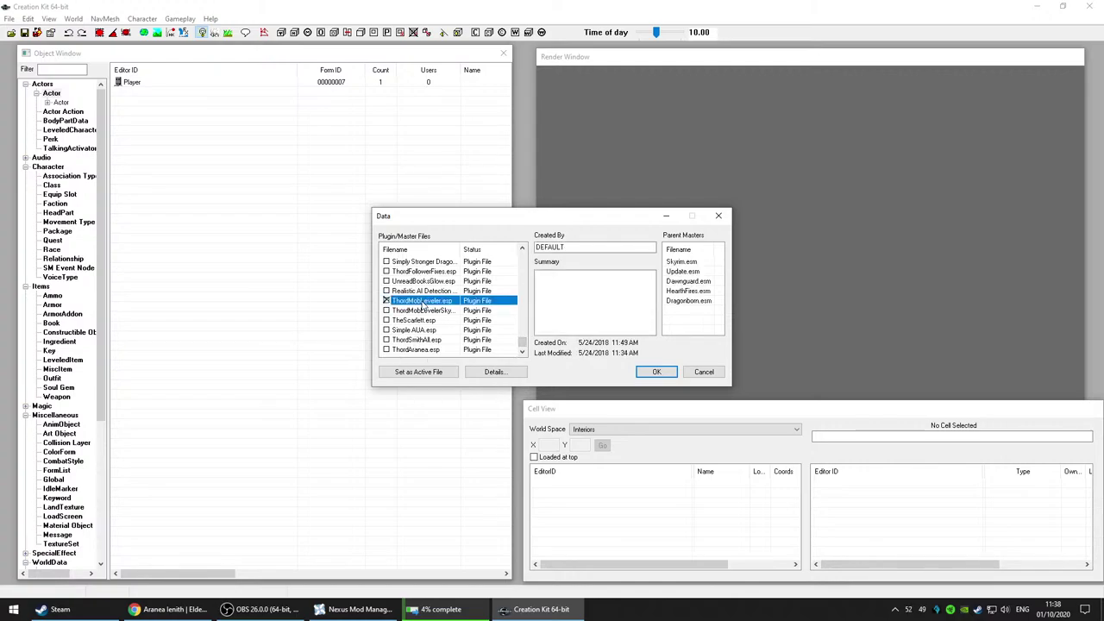
{"action": "left_click", "coordinate": [438, 372]}
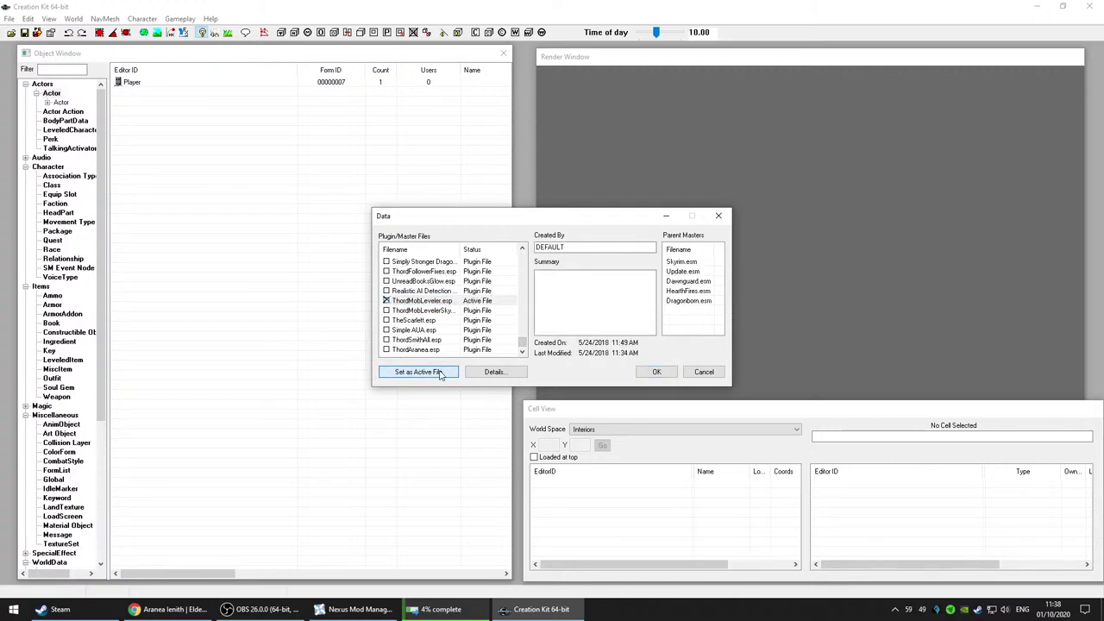
{"action": "left_click", "coordinate": [658, 372]}
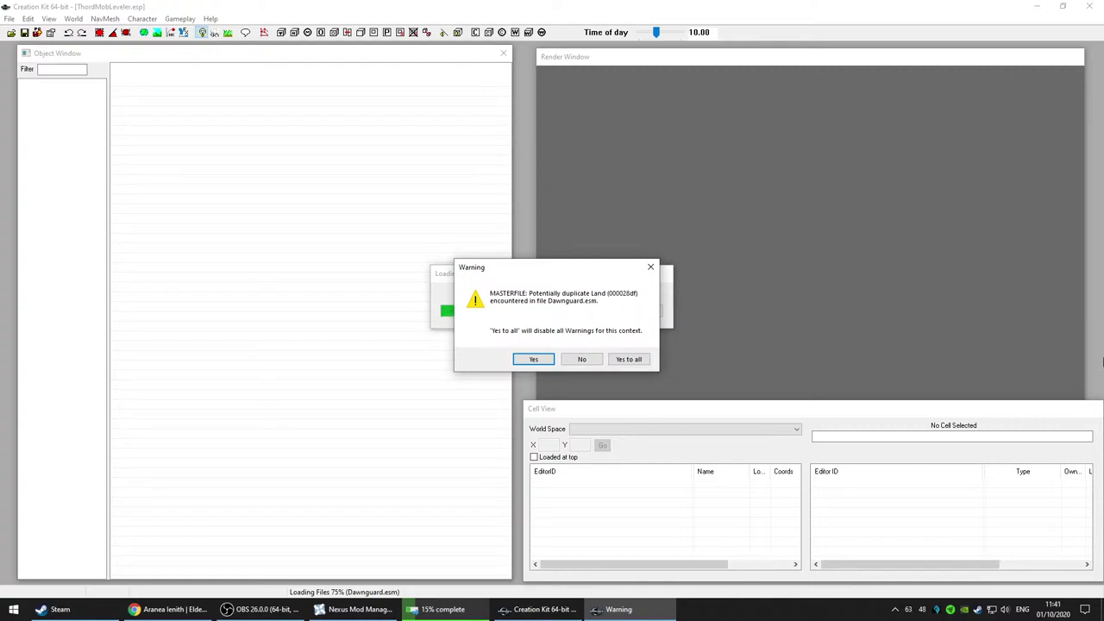
Step: Accept and suppress all master file, quest, form and editor warnings raised while the plugin loads
{"action": "left_click", "coordinate": [634, 360]}
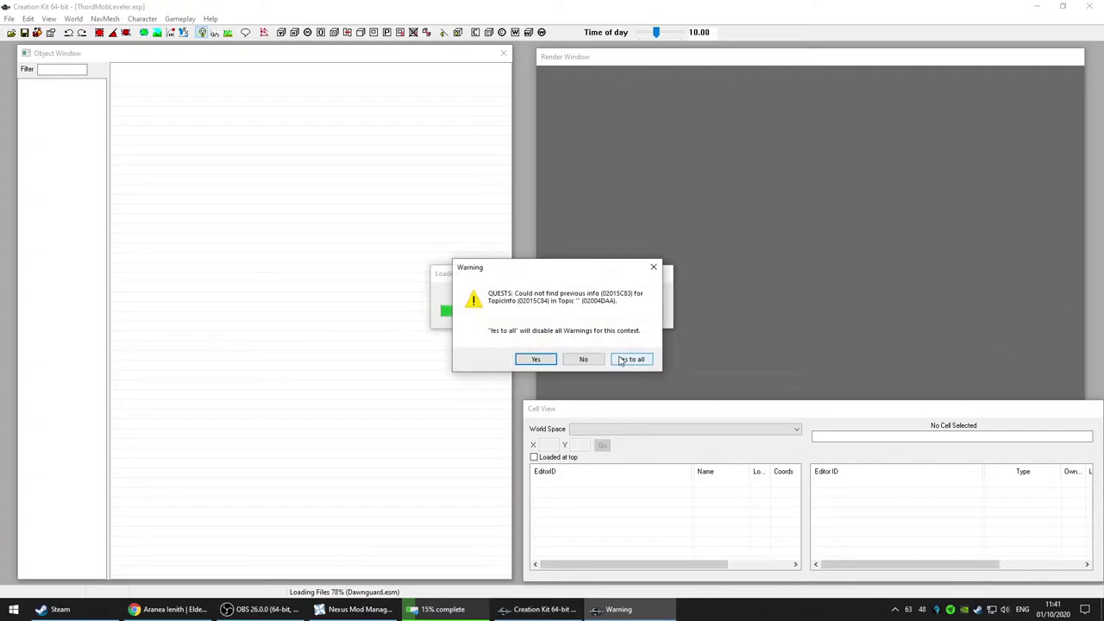
{"action": "left_click", "coordinate": [630, 360]}
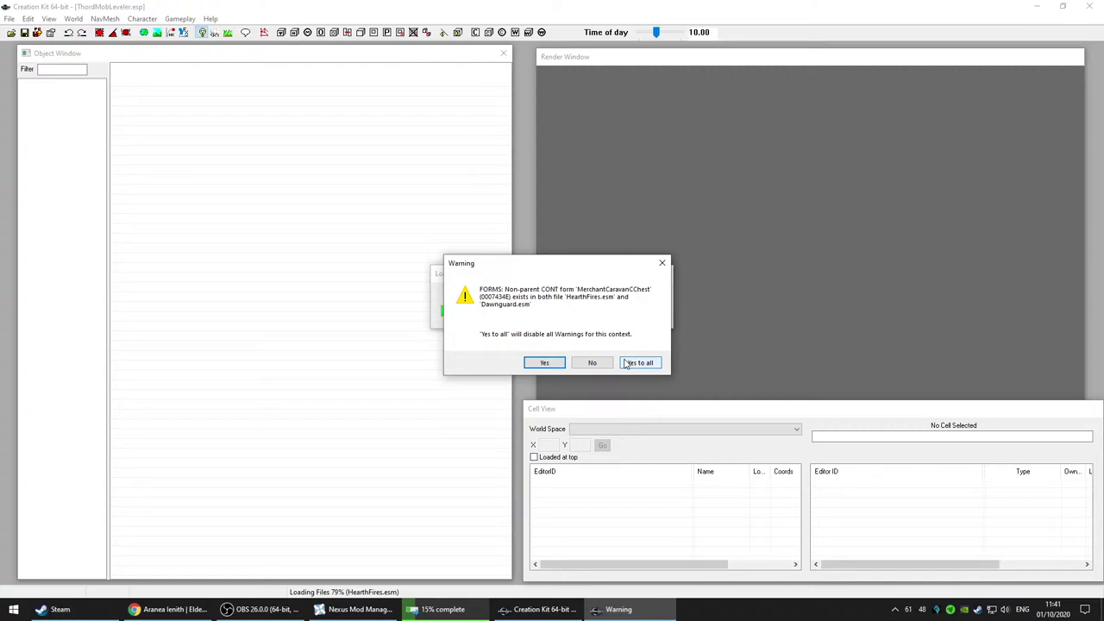
{"action": "left_click", "coordinate": [634, 363]}
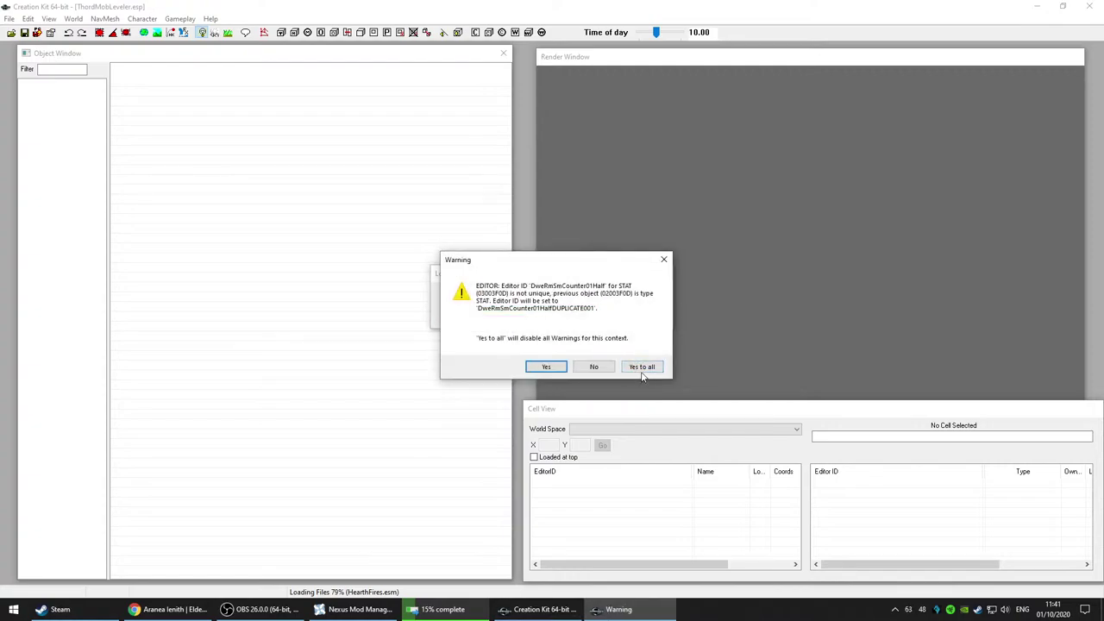
{"action": "left_click", "coordinate": [642, 369]}
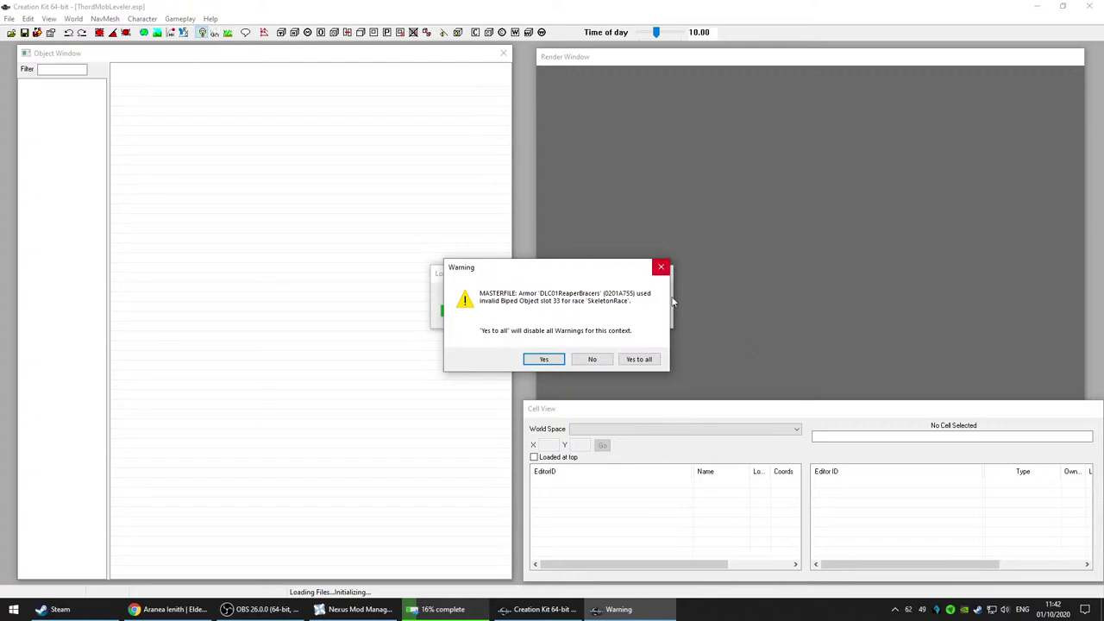
{"action": "left_click", "coordinate": [643, 360]}
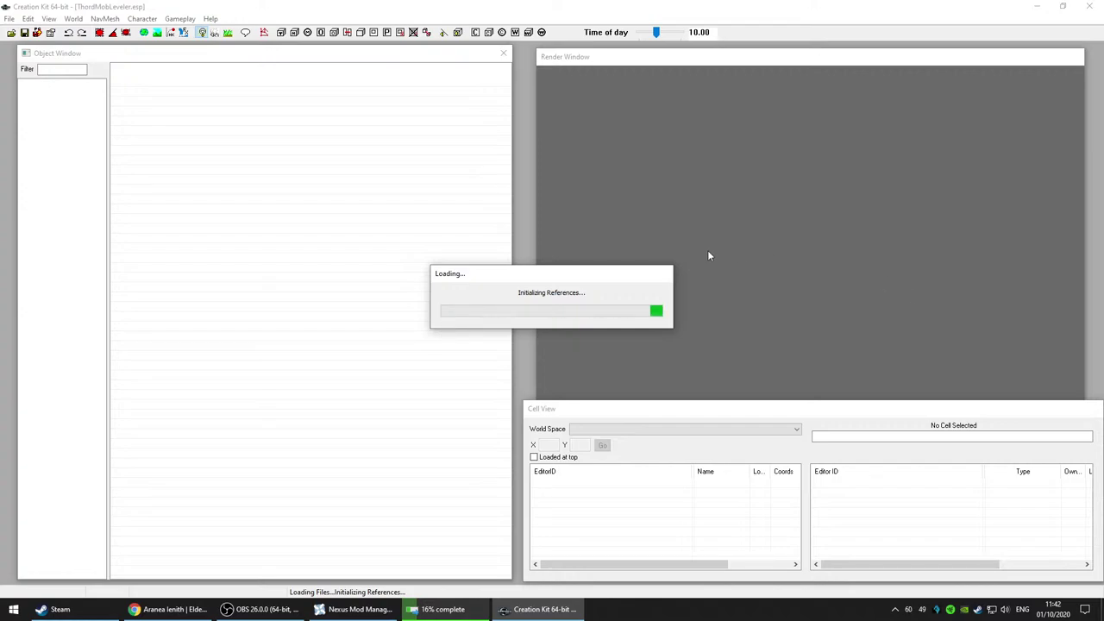
Step: Check the free space on the computer's drives in File Explorer, then close it
{"action": "left_click", "coordinate": [14, 609]}
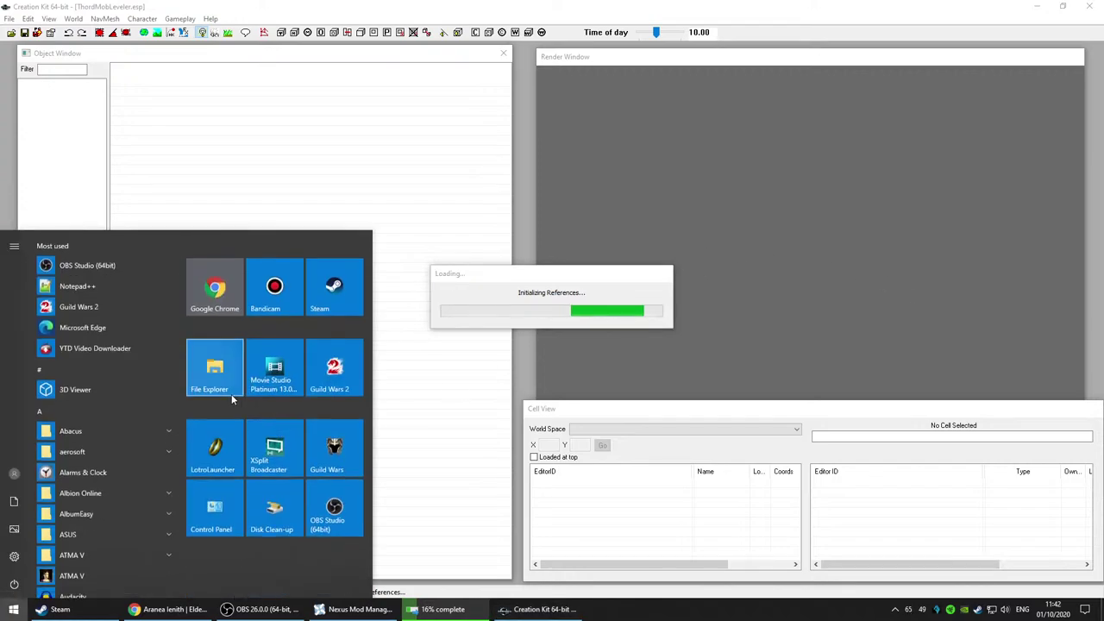
{"action": "left_click", "coordinate": [230, 392]}
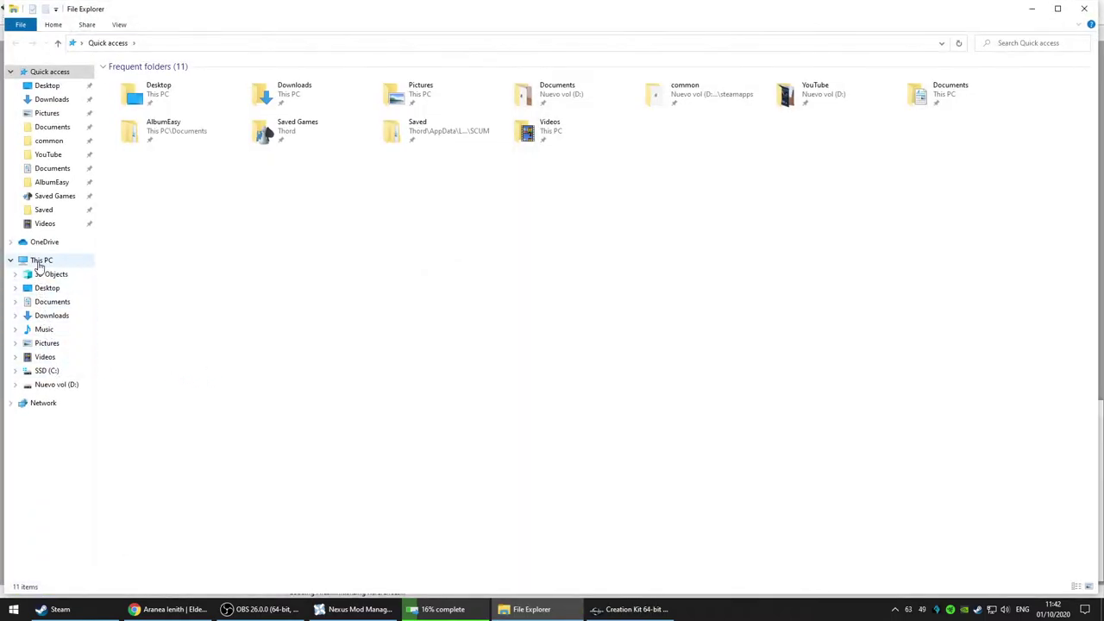
{"action": "left_click", "coordinate": [39, 264]}
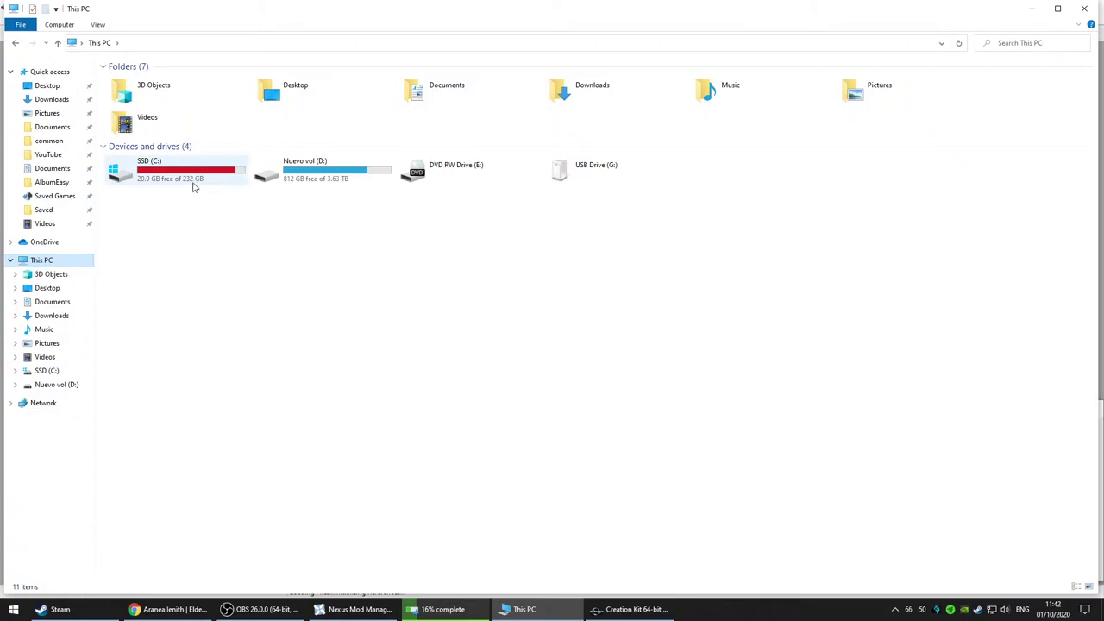
{"action": "left_click", "coordinate": [1082, 18]}
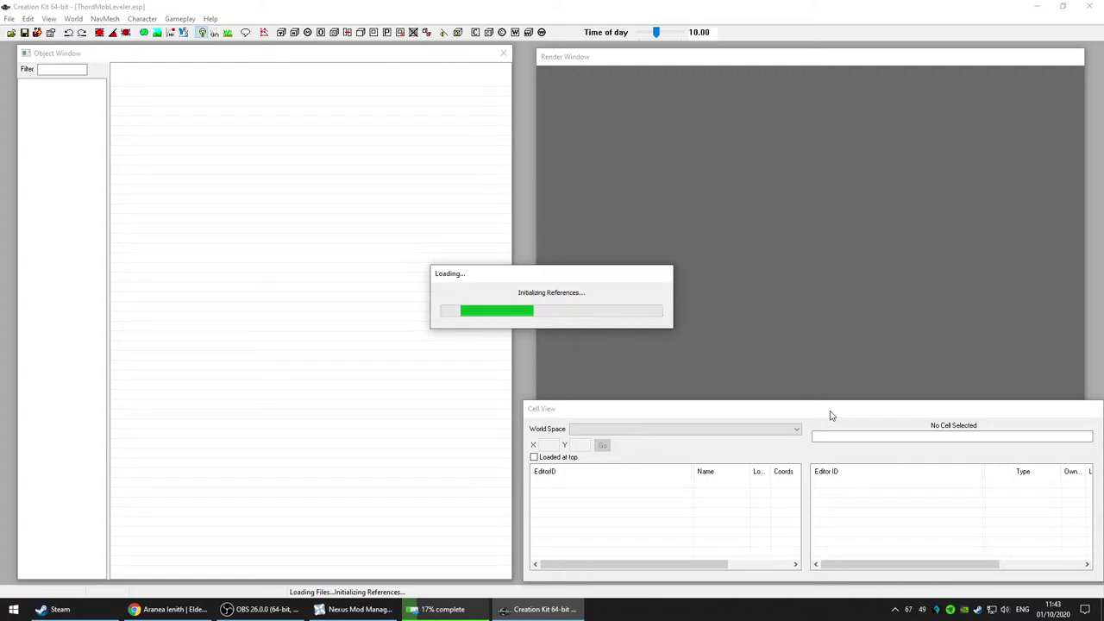
Step: Reopen File Explorer and check the location in the properties of the user profile's Documents folder
{"action": "left_click", "coordinate": [3, 611]}
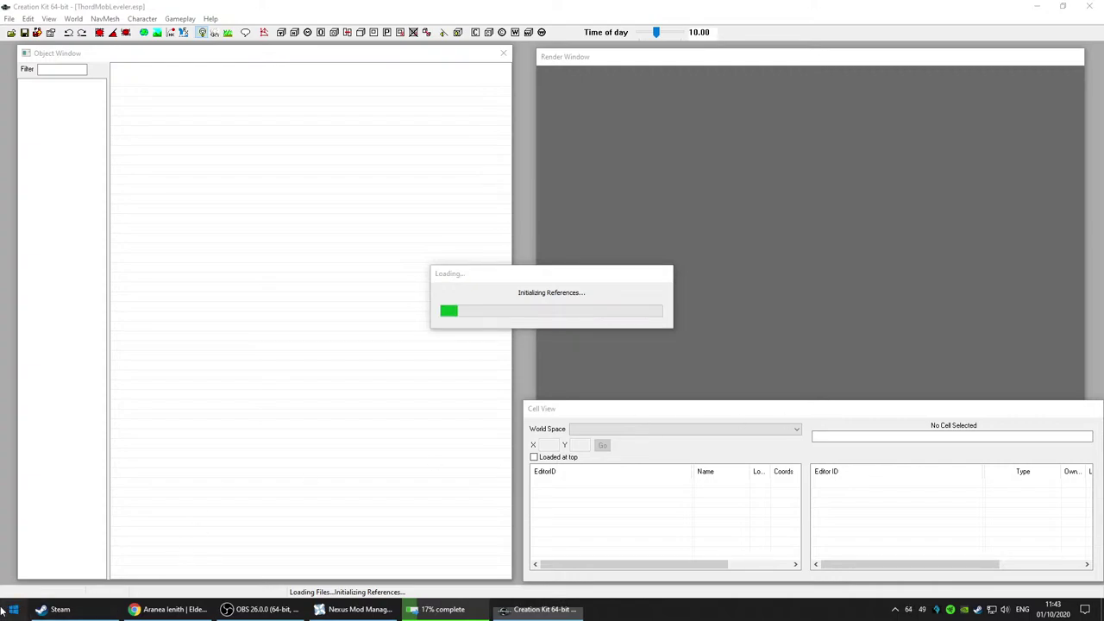
{"action": "left_click", "coordinate": [226, 366]}
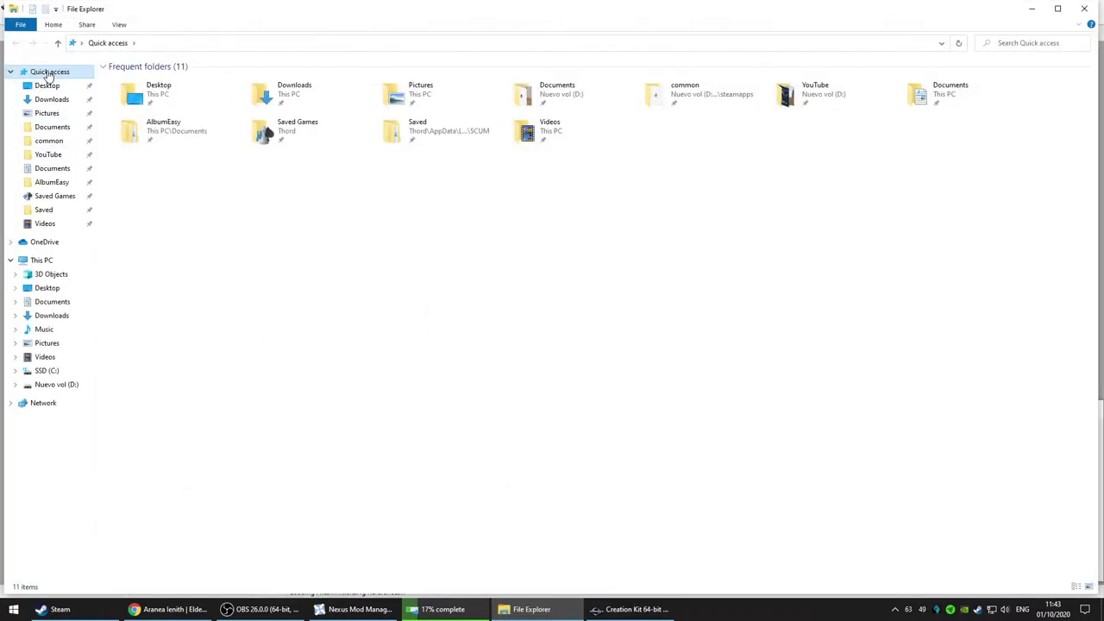
{"action": "left_click", "coordinate": [51, 169]}
{"action": "right_click", "coordinate": [51, 172]}
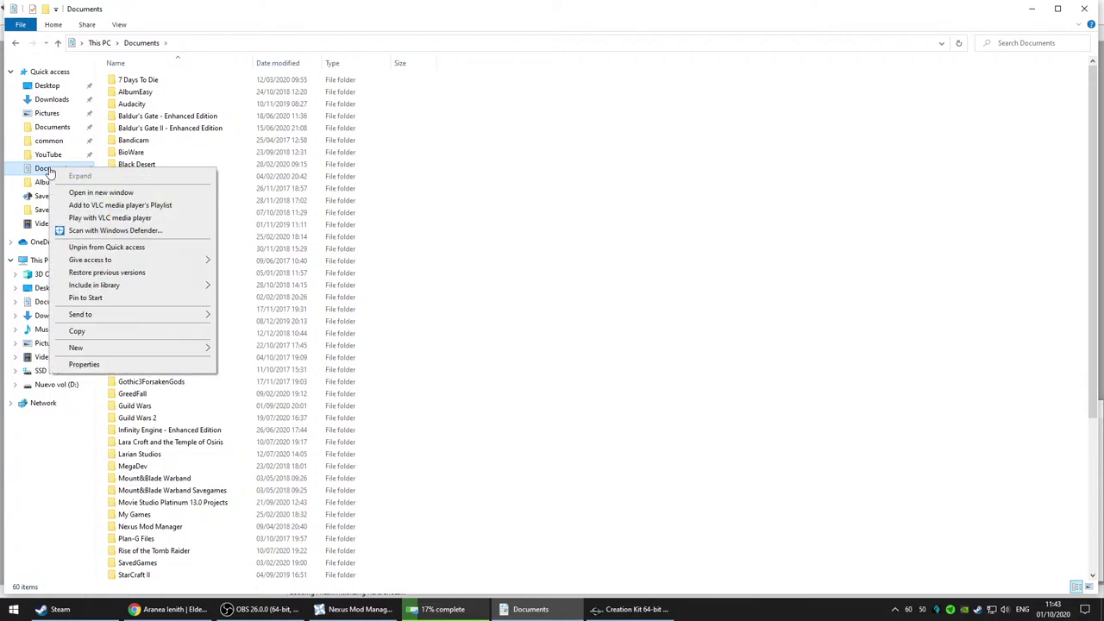
{"action": "left_click", "coordinate": [136, 367]}
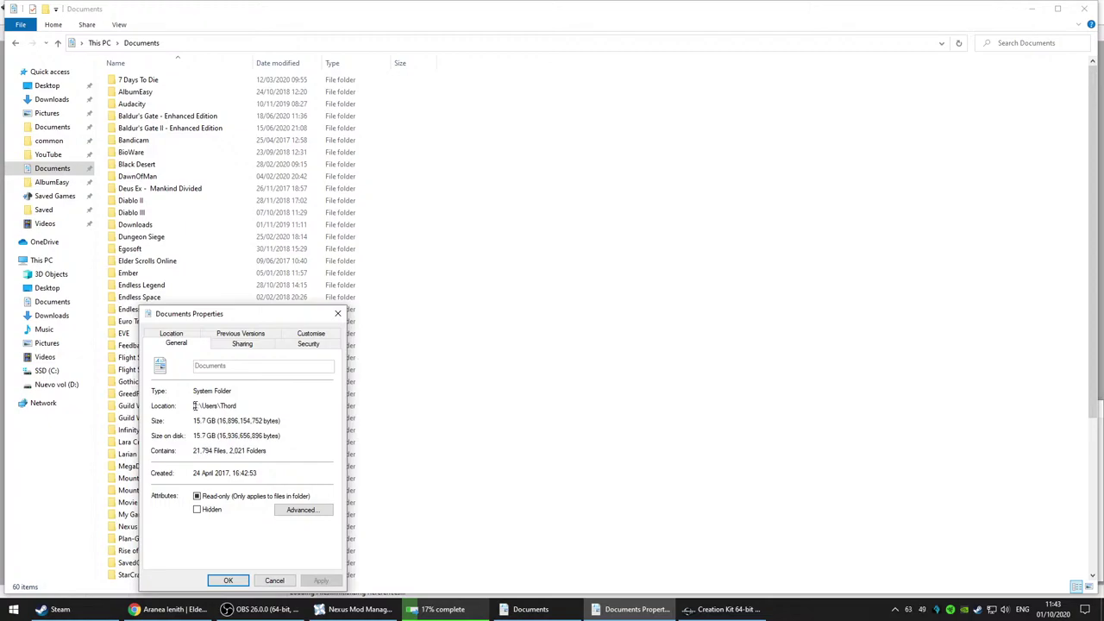
{"action": "left_click_drag", "start_coordinate": [194, 407], "coordinate": [254, 405]}
{"action": "left_click", "coordinate": [274, 580]}
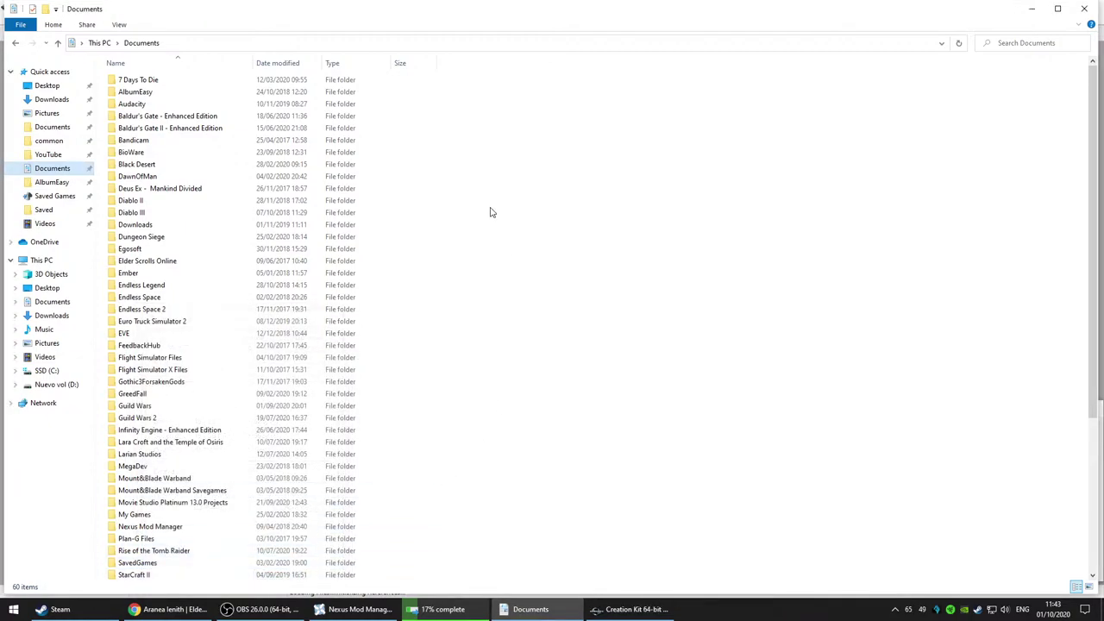
Step: Check the properties of the Documents folder on drive D: and look through its subfolders
{"action": "left_click", "coordinate": [57, 129]}
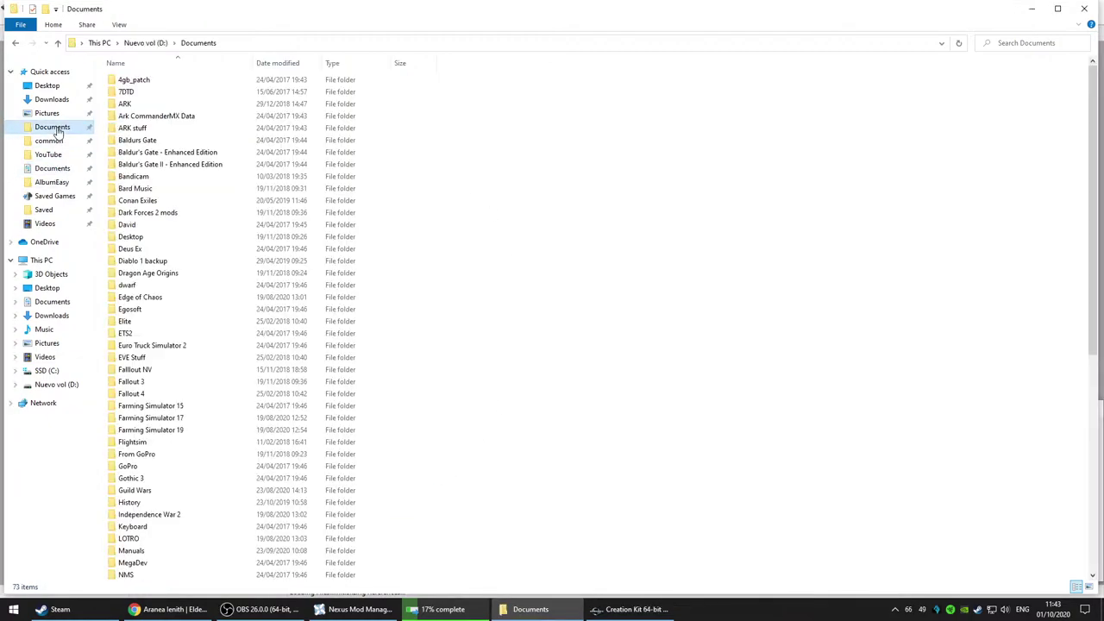
{"action": "right_click", "coordinate": [57, 130]}
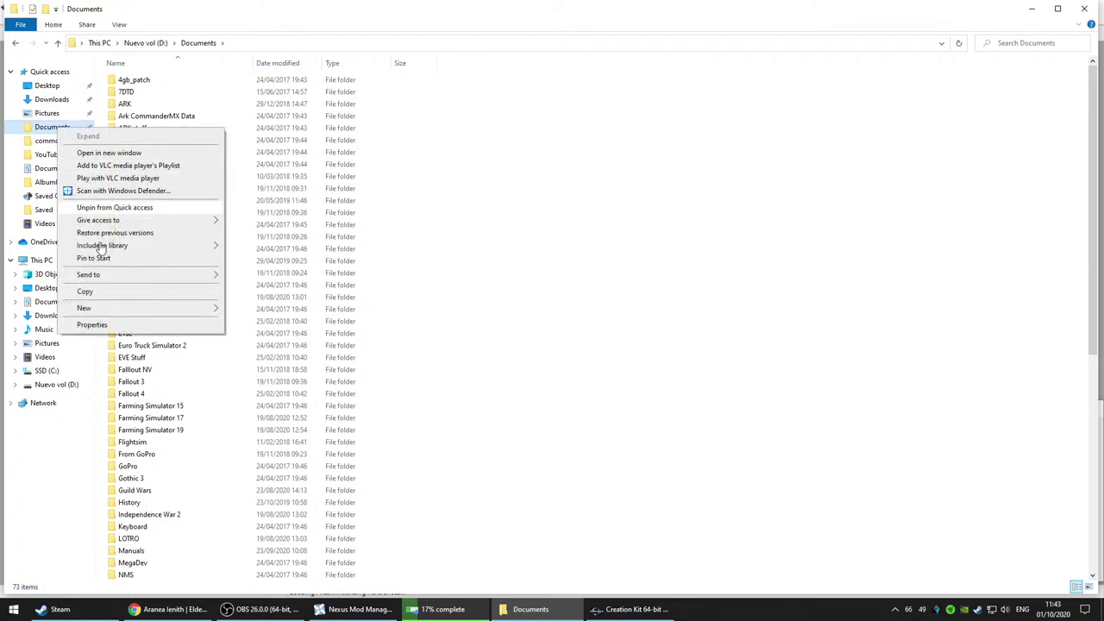
{"action": "left_click", "coordinate": [93, 325]}
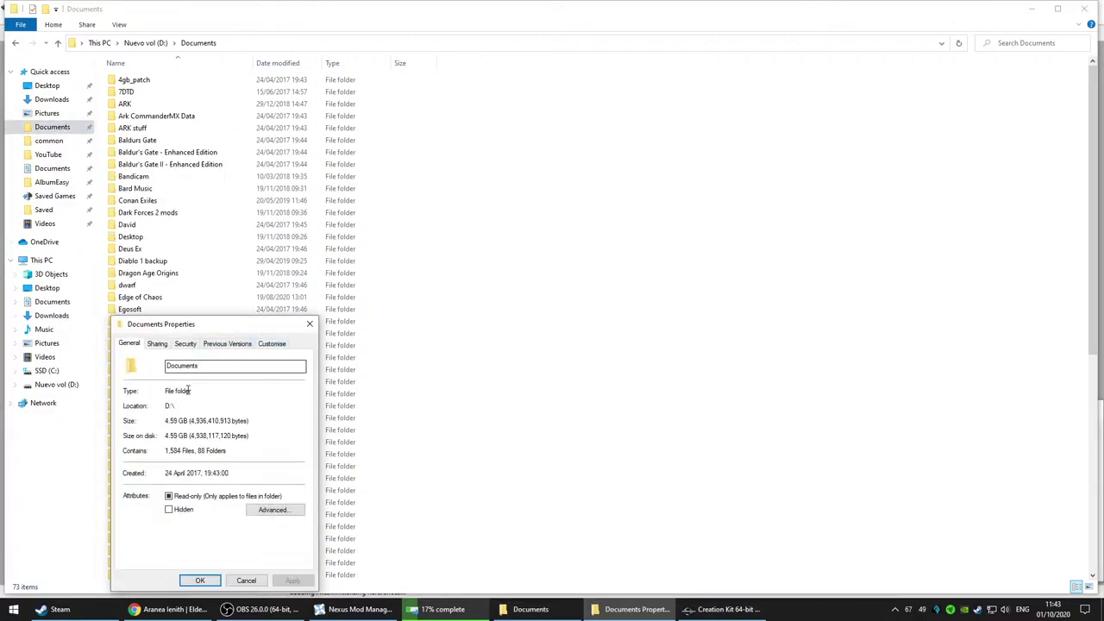
{"action": "left_click", "coordinate": [246, 580]}
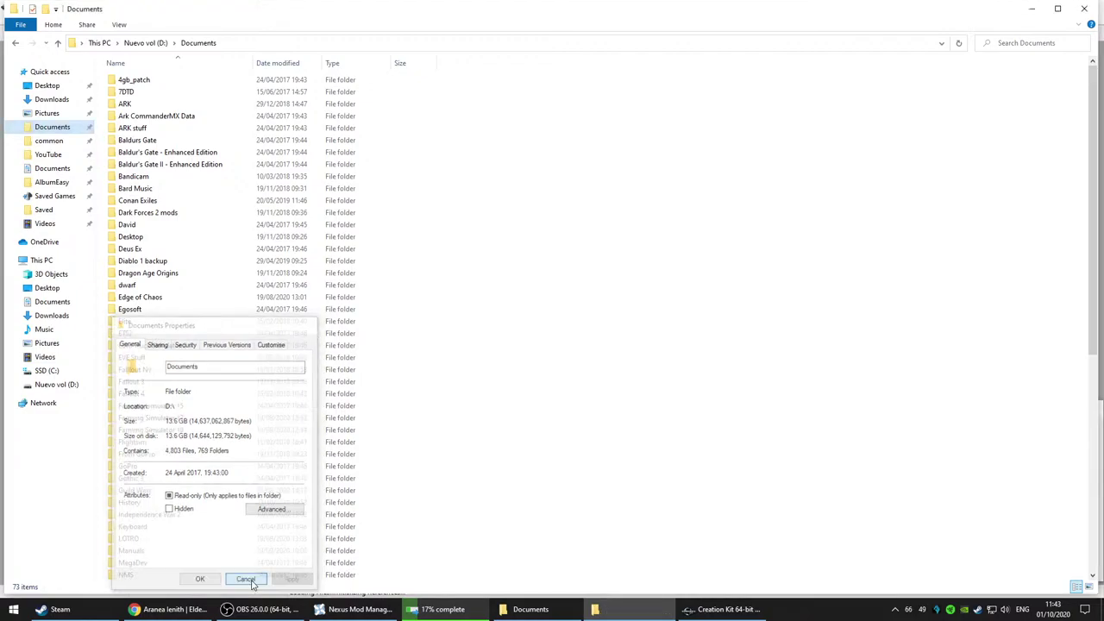
{"action": "scroll", "coordinate": [278, 402], "scroll_direction": "down", "scroll_amount": 10}
{"action": "scroll", "coordinate": [276, 402], "scroll_direction": "up", "scroll_amount": 7}
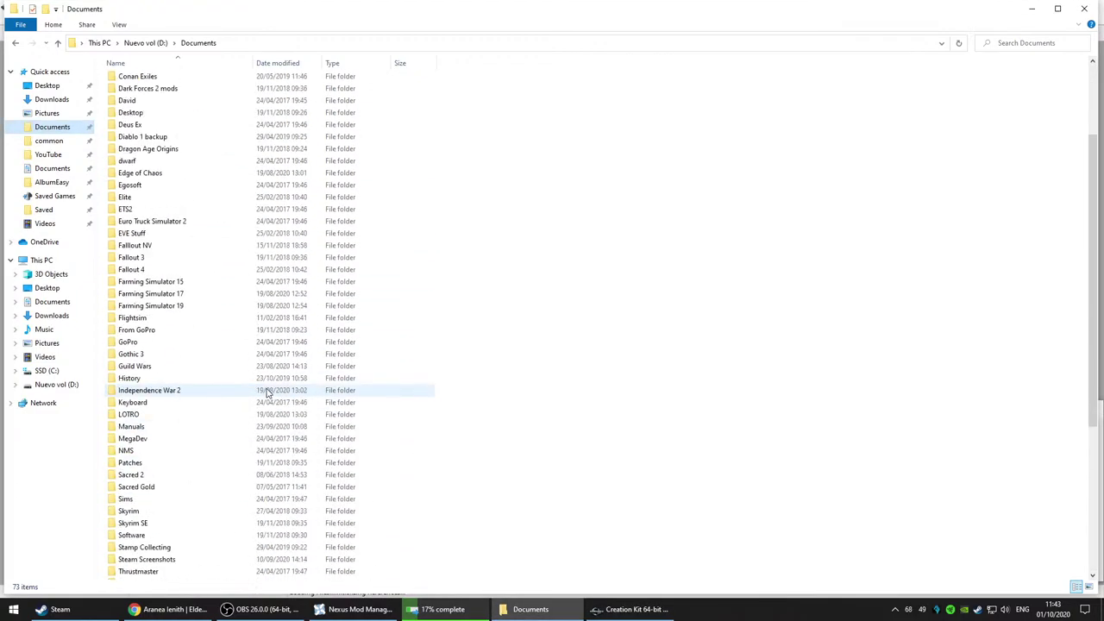
Step: Look through the user profile's Documents folder and suppress all script warnings from the plugin load
{"action": "left_click", "coordinate": [50, 168]}
{"action": "scroll", "coordinate": [386, 439], "scroll_direction": "down", "scroll_amount": 2}
{"action": "scroll", "coordinate": [385, 439], "scroll_direction": "down", "scroll_amount": 4}
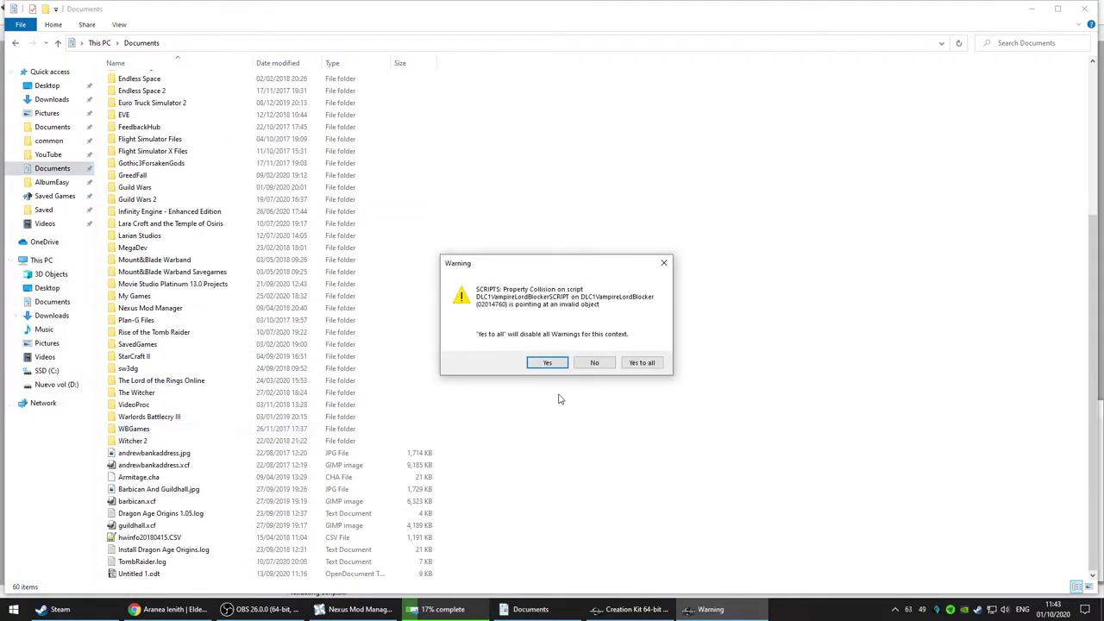
{"action": "left_click", "coordinate": [633, 363]}
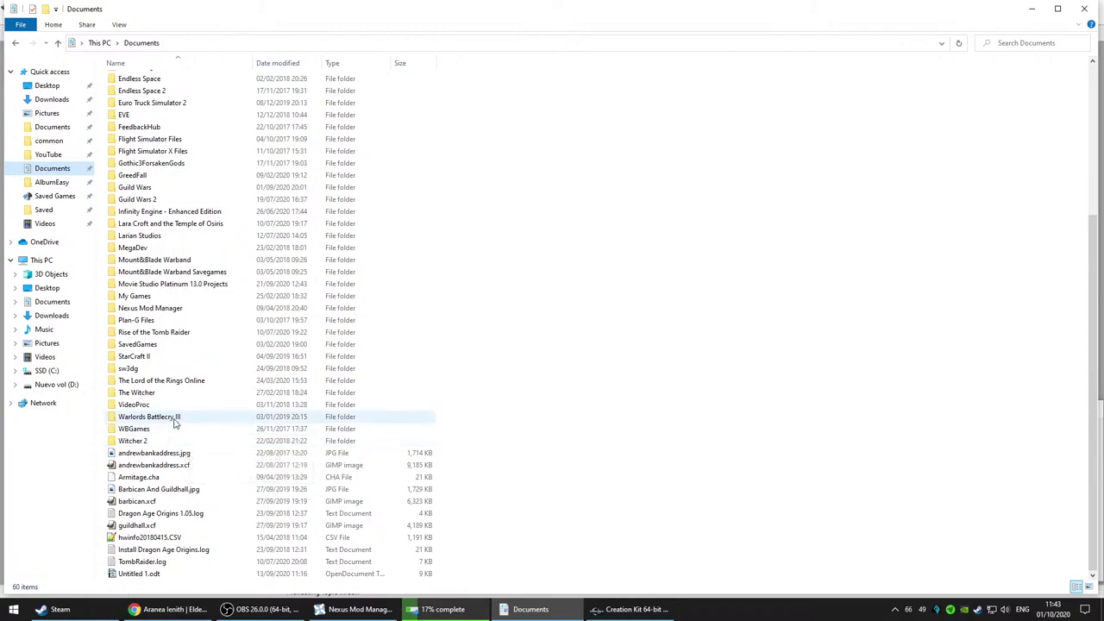
Step: Look through the subfolders of the user profile's Documents folder and check the folder's size in its properties
{"action": "scroll", "coordinate": [176, 392], "scroll_direction": "up", "scroll_amount": 1}
{"action": "scroll", "coordinate": [176, 394], "scroll_direction": "up", "scroll_amount": 4}
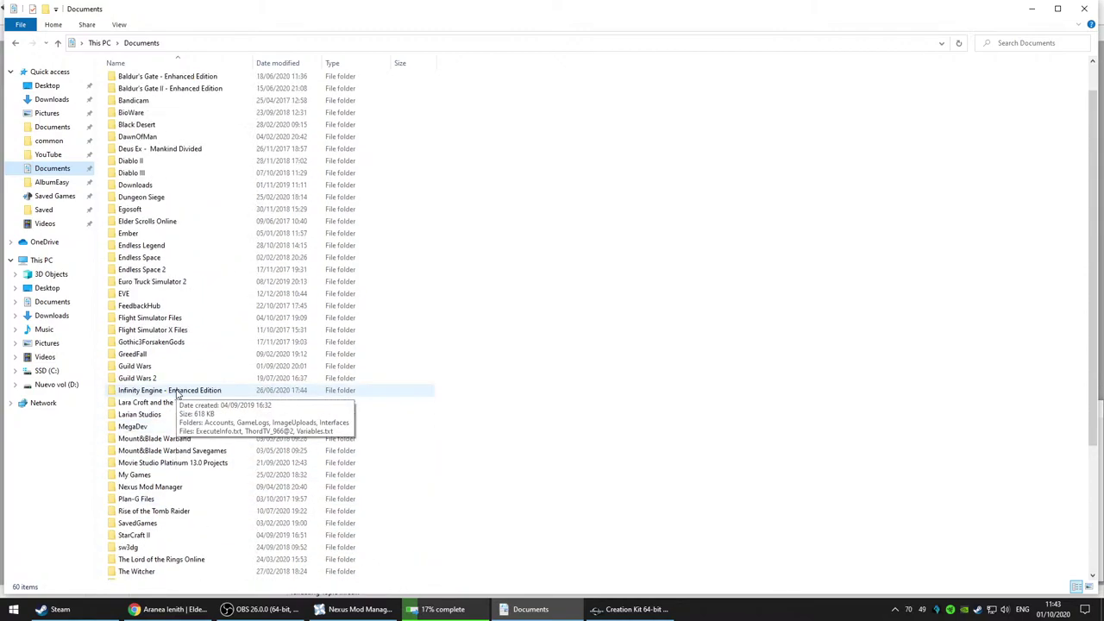
{"action": "scroll", "coordinate": [177, 393], "scroll_direction": "up", "scroll_amount": 1}
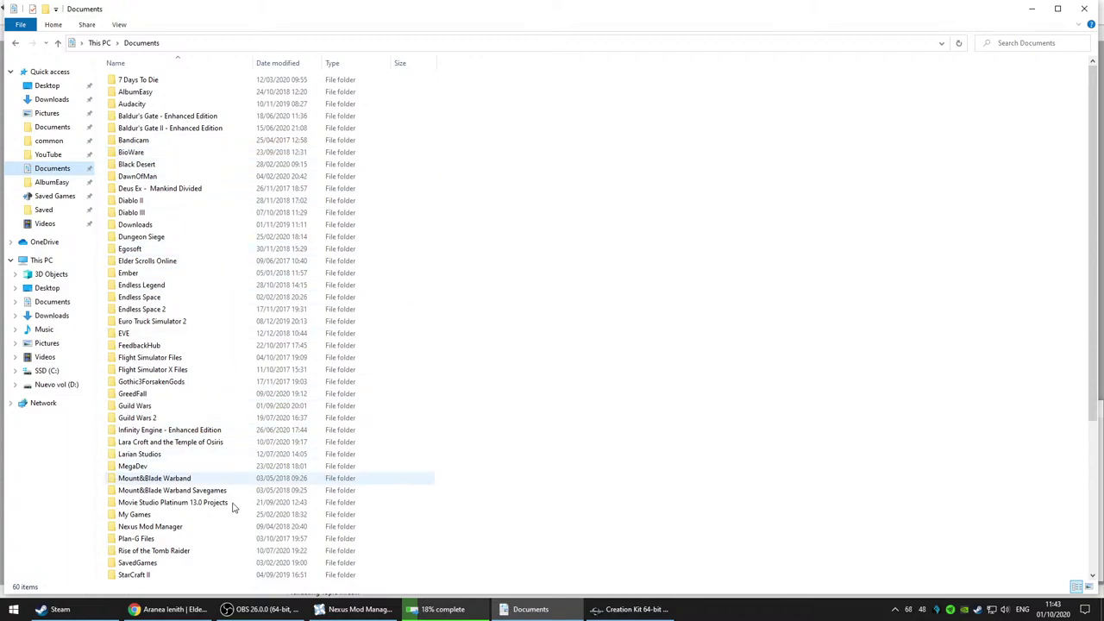
{"action": "scroll", "coordinate": [538, 430], "scroll_direction": "down", "scroll_amount": 6}
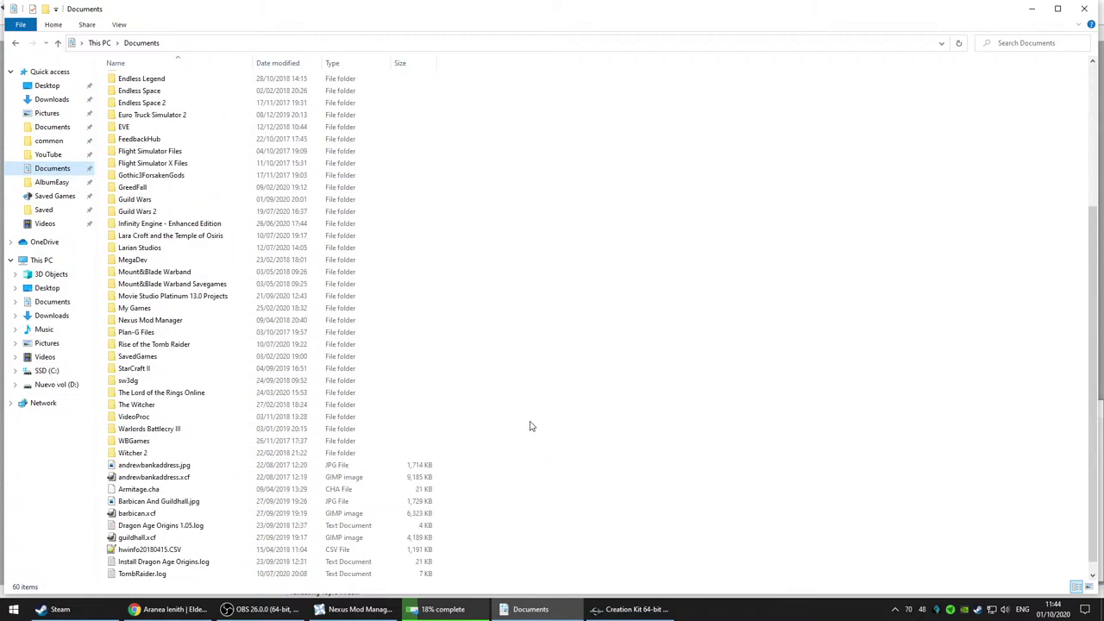
{"action": "scroll", "coordinate": [528, 424], "scroll_direction": "up", "scroll_amount": 6}
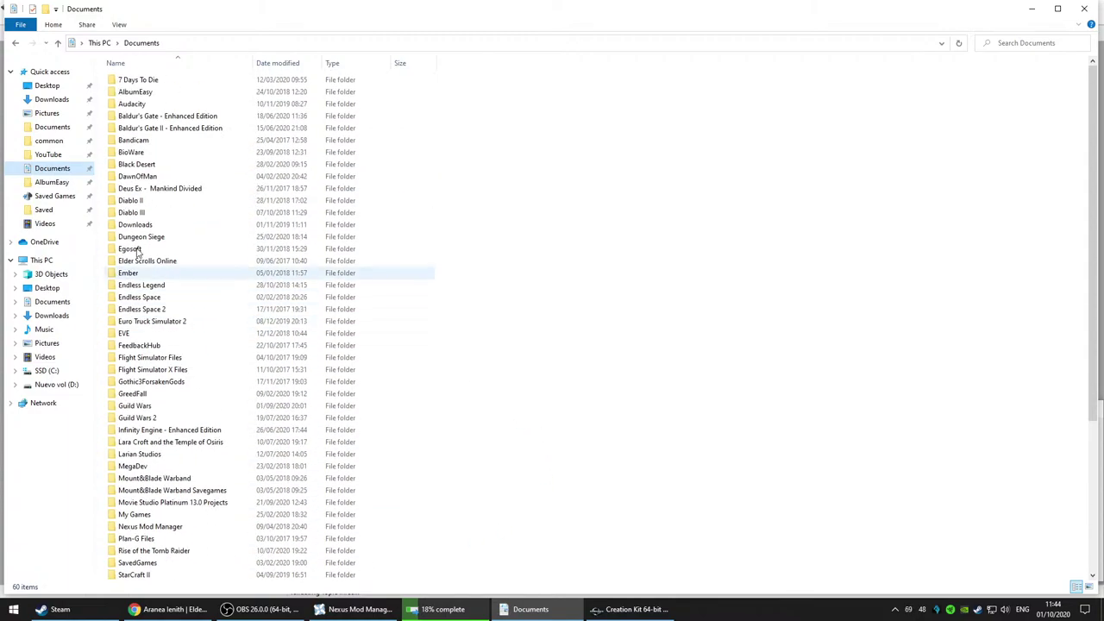
{"action": "right_click", "coordinate": [65, 174]}
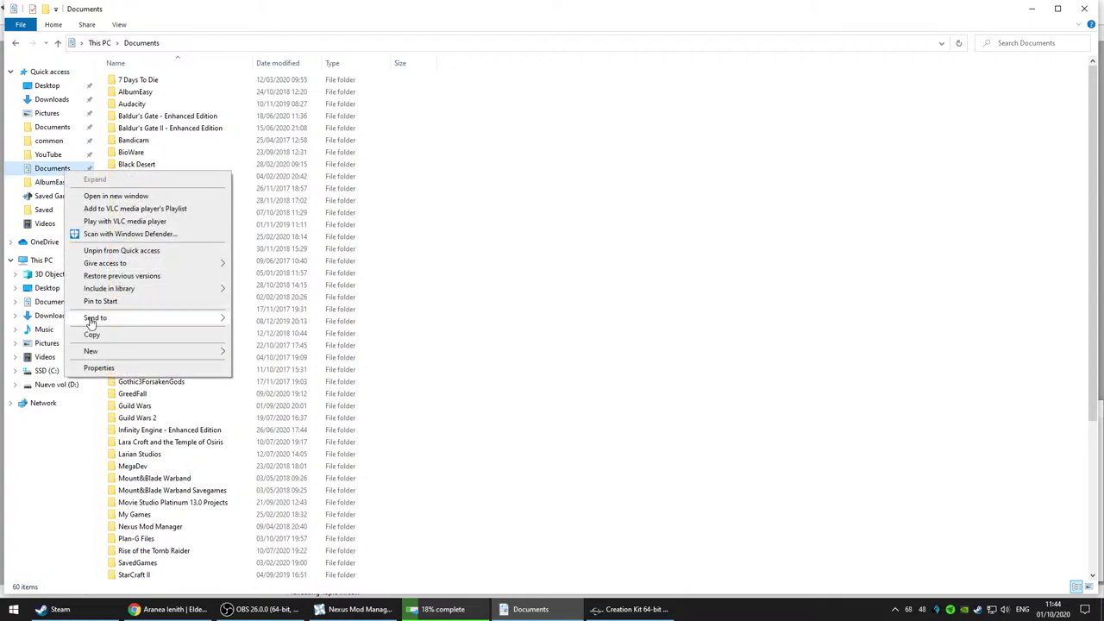
{"action": "left_click", "coordinate": [92, 369]}
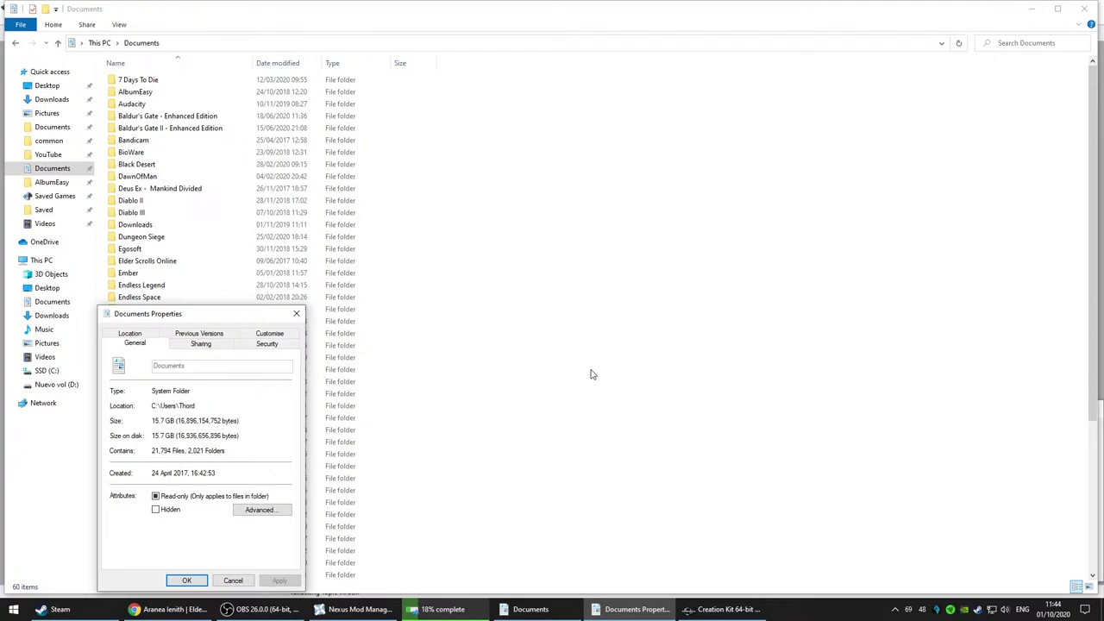
{"action": "left_click", "coordinate": [233, 581]}
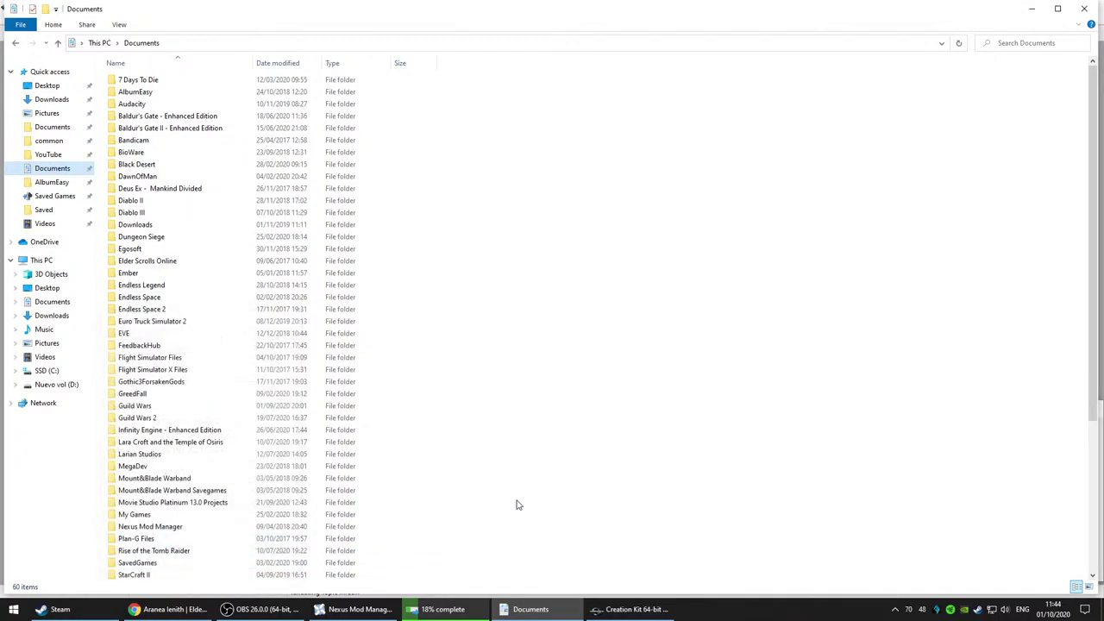
Step: Check the size of the Documents folder on drive D: in its properties, then close the properties and File Explorer
{"action": "left_click", "coordinate": [49, 128]}
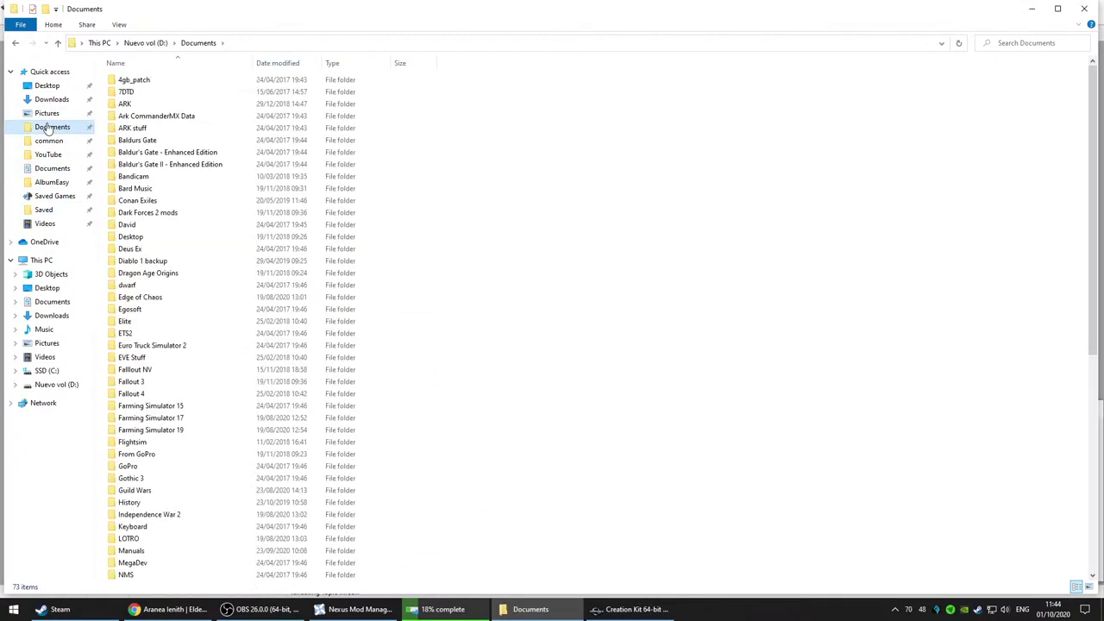
{"action": "right_click", "coordinate": [49, 128]}
{"action": "left_click", "coordinate": [81, 318]}
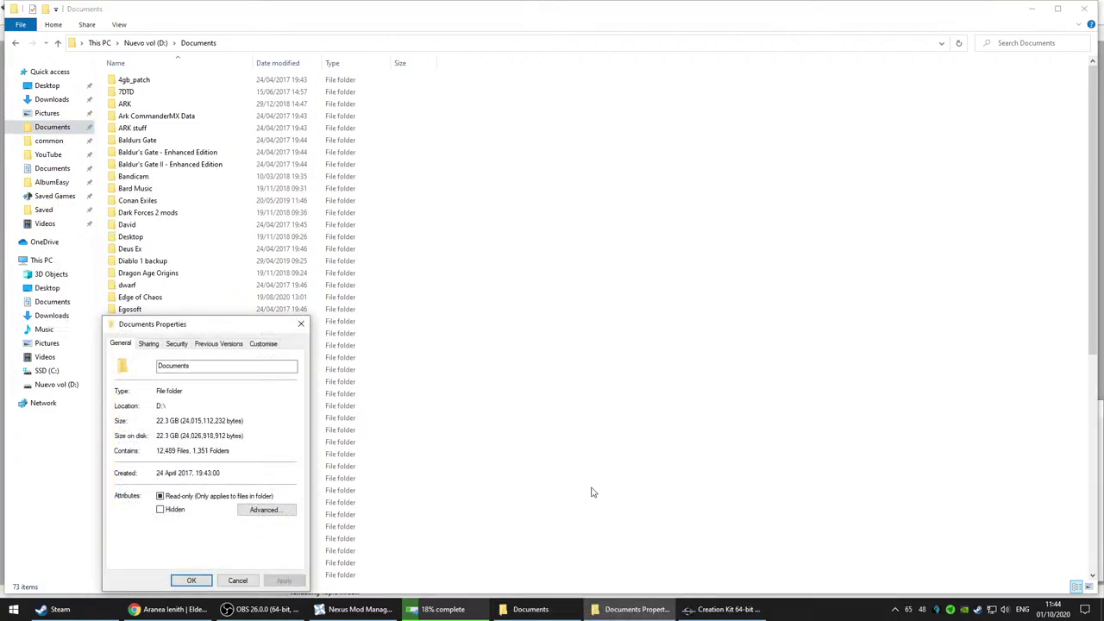
{"action": "mouse_move", "coordinate": [613, 613]}
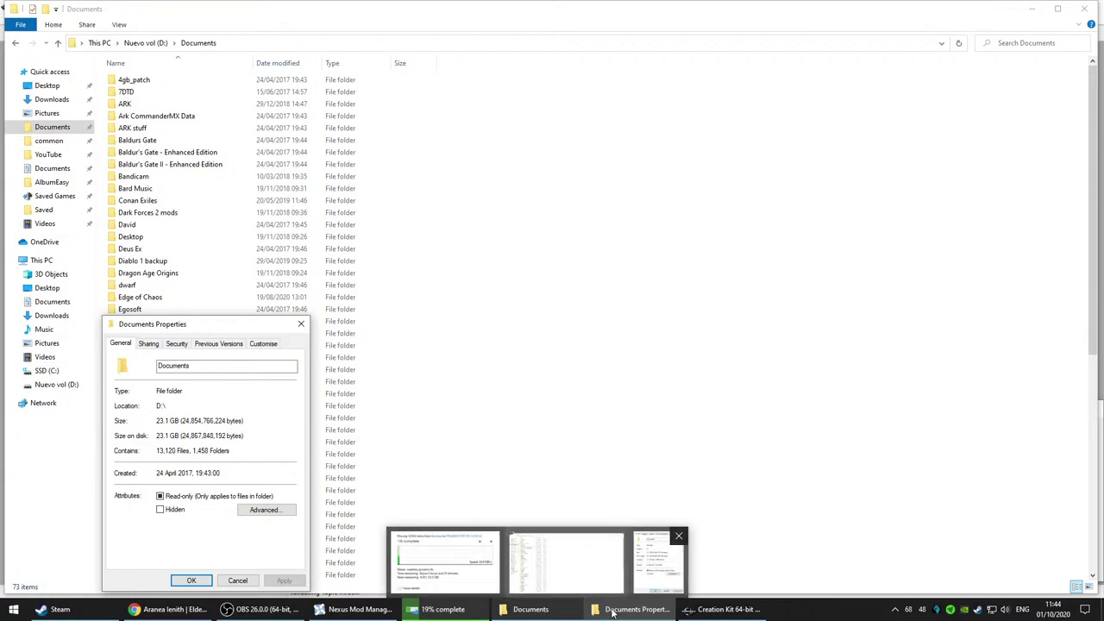
{"action": "left_click", "coordinate": [724, 609]}
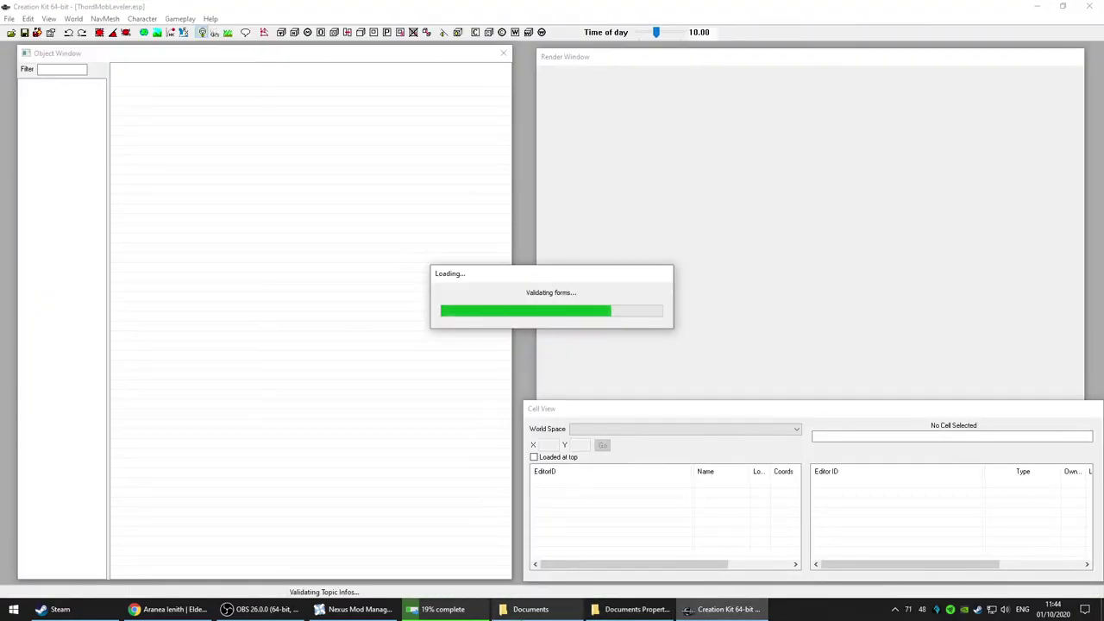
{"action": "left_click", "coordinate": [523, 614]}
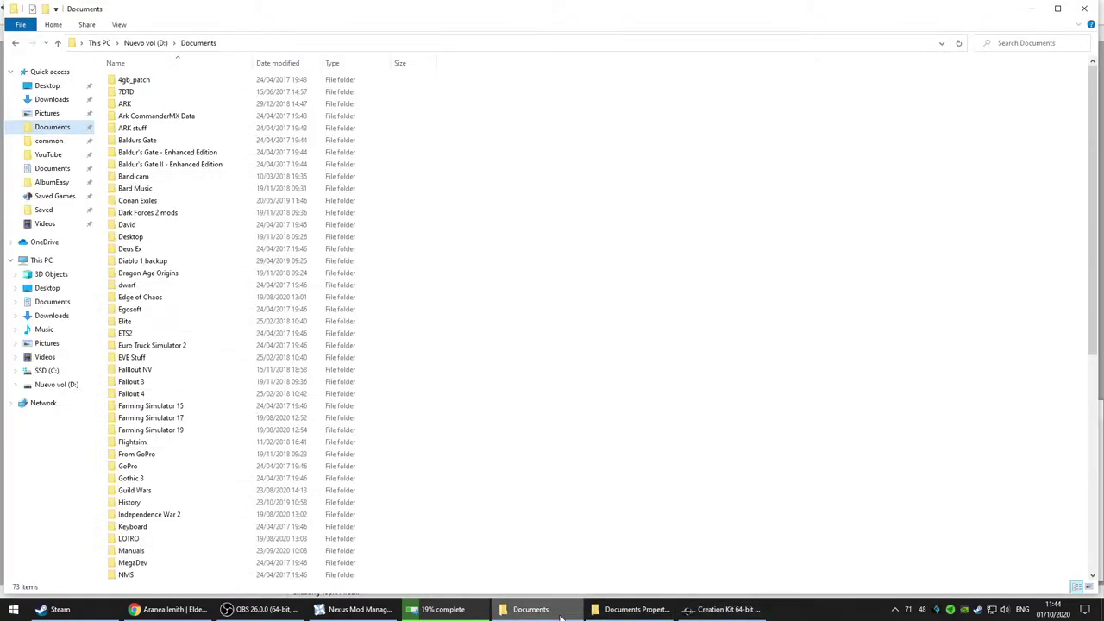
{"action": "left_click", "coordinate": [611, 614]}
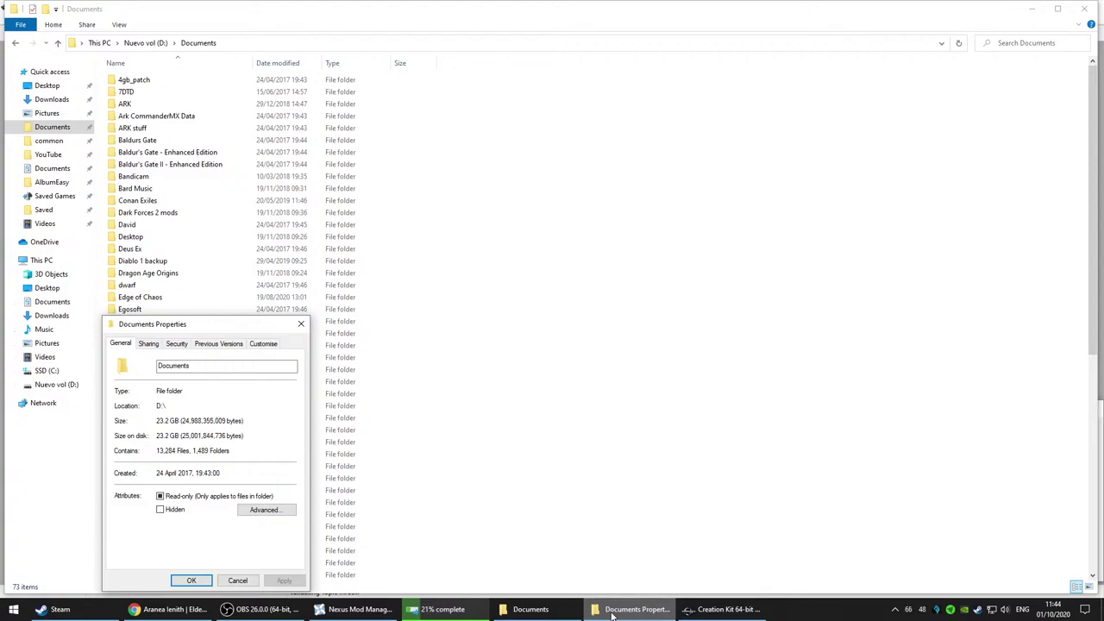
{"action": "left_click", "coordinate": [240, 580]}
{"action": "left_click", "coordinate": [1080, 10]}
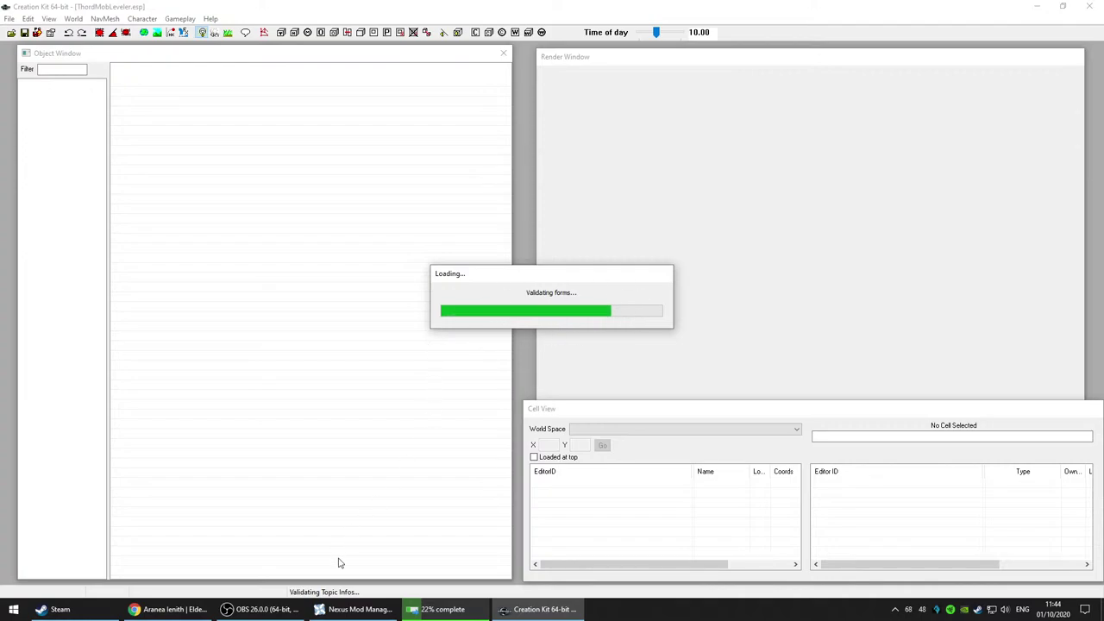
Step: Check the progress of the file move, suppress all dialogue warnings from the plugin load, and return to the Object Window
{"action": "mouse_move", "coordinate": [321, 615]}
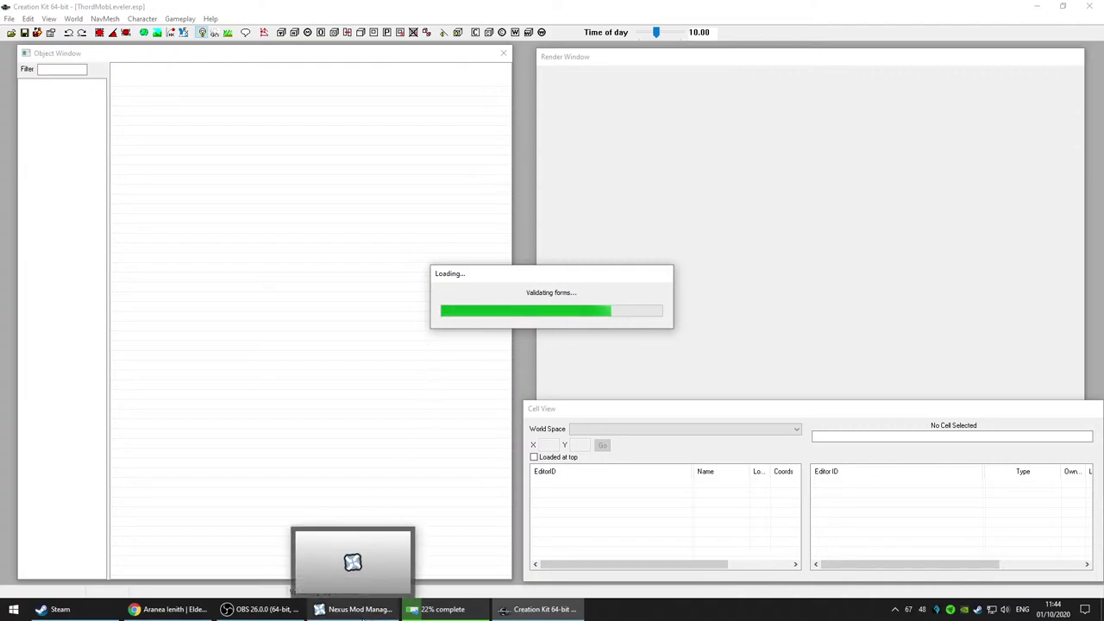
{"action": "mouse_move", "coordinate": [159, 615]}
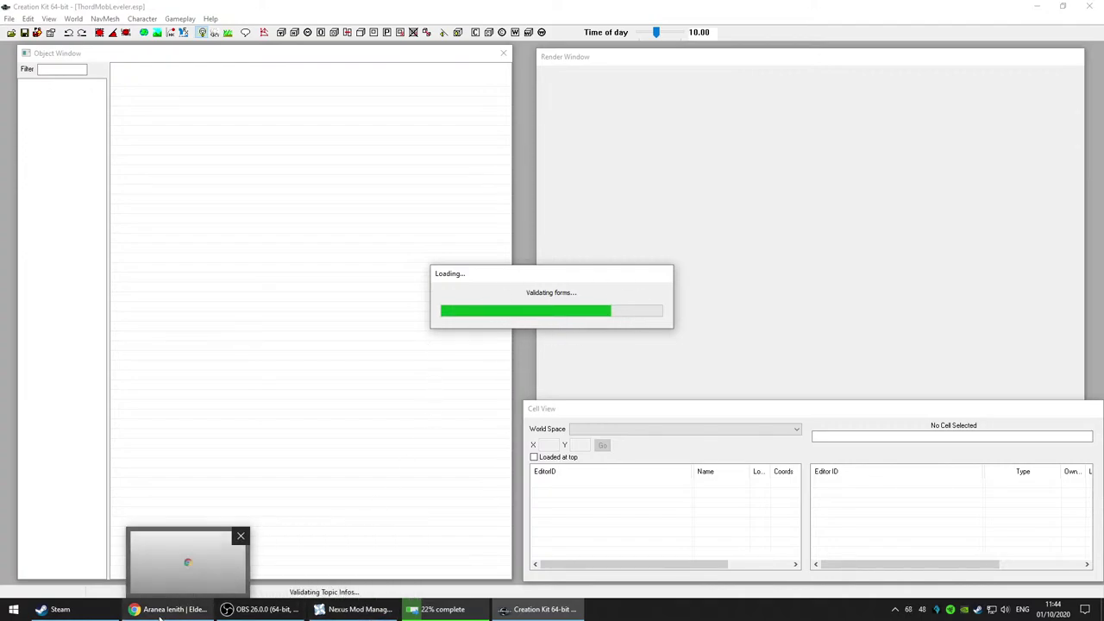
{"action": "left_click", "coordinate": [438, 609]}
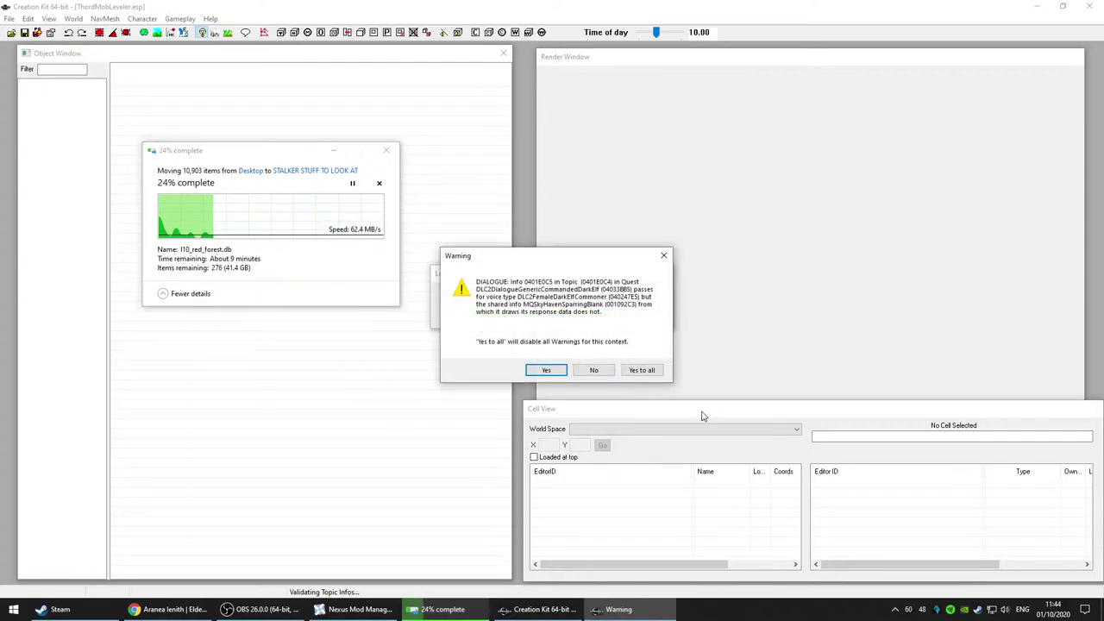
{"action": "left_click", "coordinate": [653, 369]}
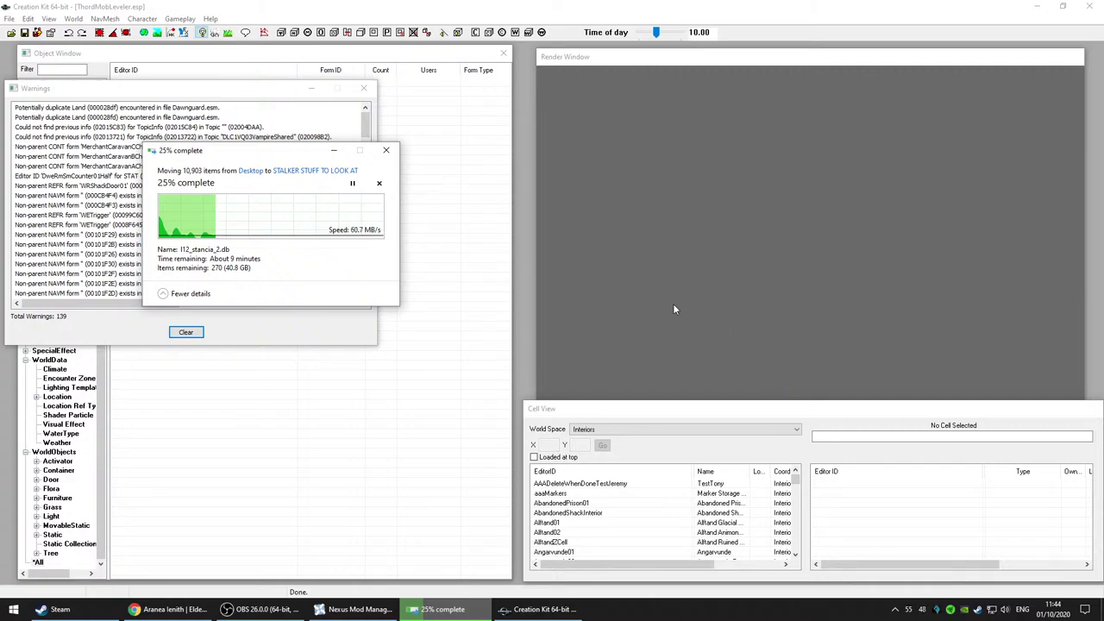
{"action": "left_click", "coordinate": [423, 421]}
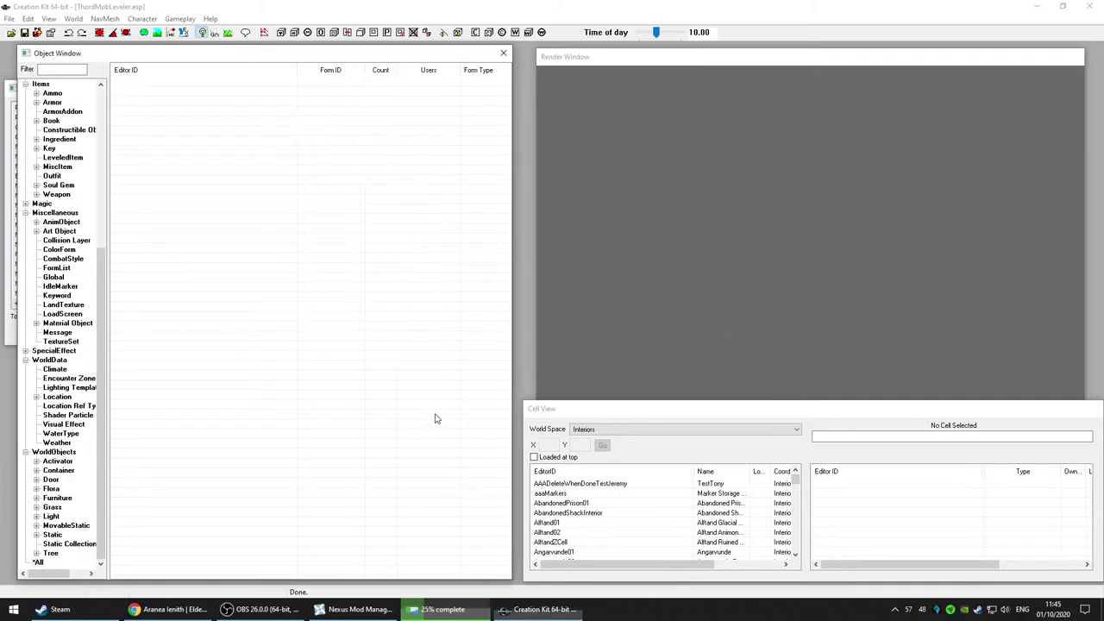
Step: Filter the Object Window by BANDIT and list the matching Ammo and Armor entries
{"action": "left_click", "coordinate": [54, 93]}
{"action": "left_click", "coordinate": [58, 70]}
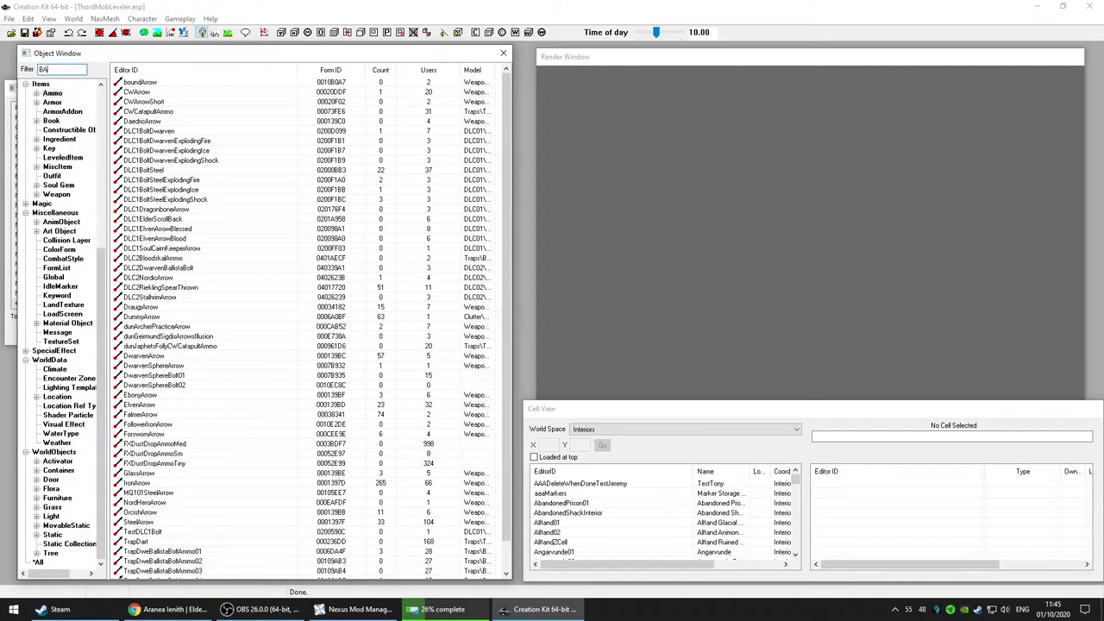
{"action": "left_click", "coordinate": [53, 94]}
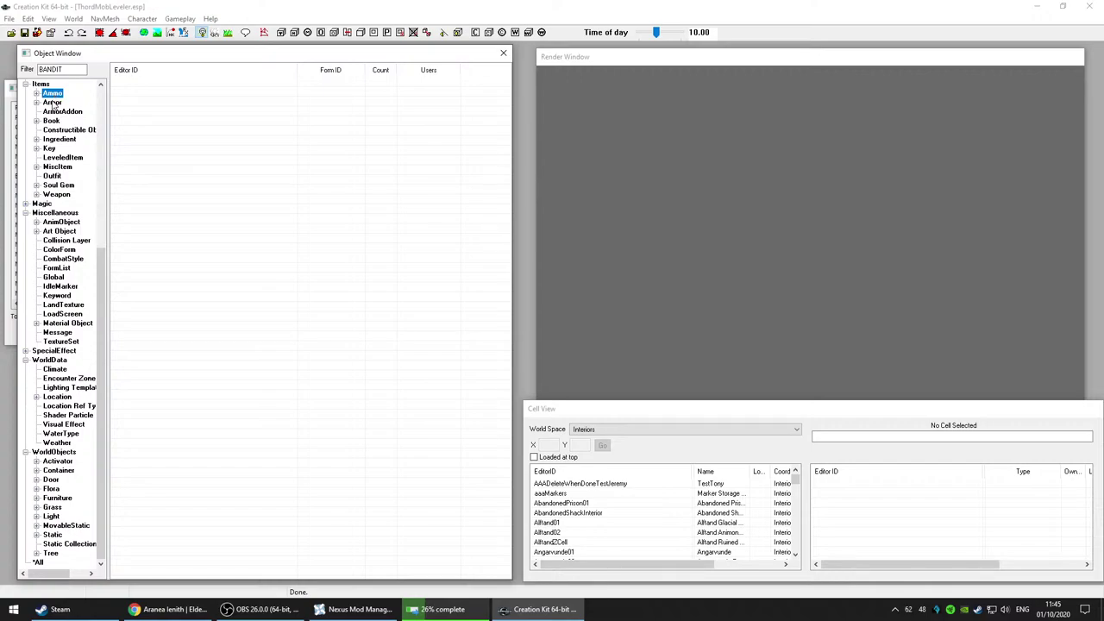
{"action": "left_click", "coordinate": [53, 102]}
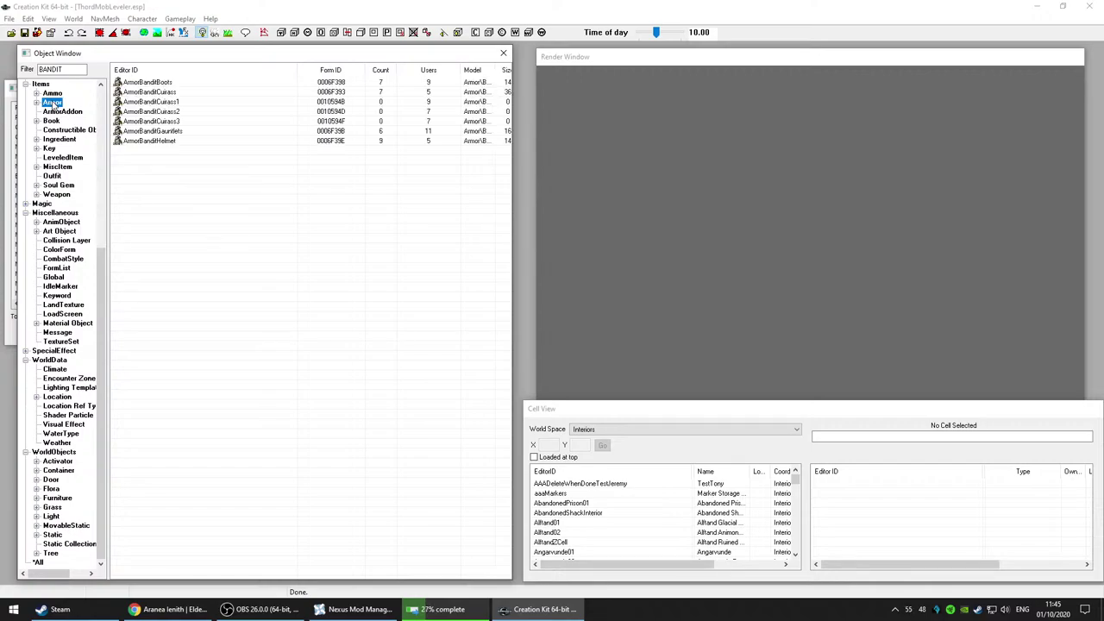
Step: Look through the bandit entries in the Actor category and its actor and Preset subcategories
{"action": "scroll", "coordinate": [54, 106], "scroll_direction": "up", "scroll_amount": 9}
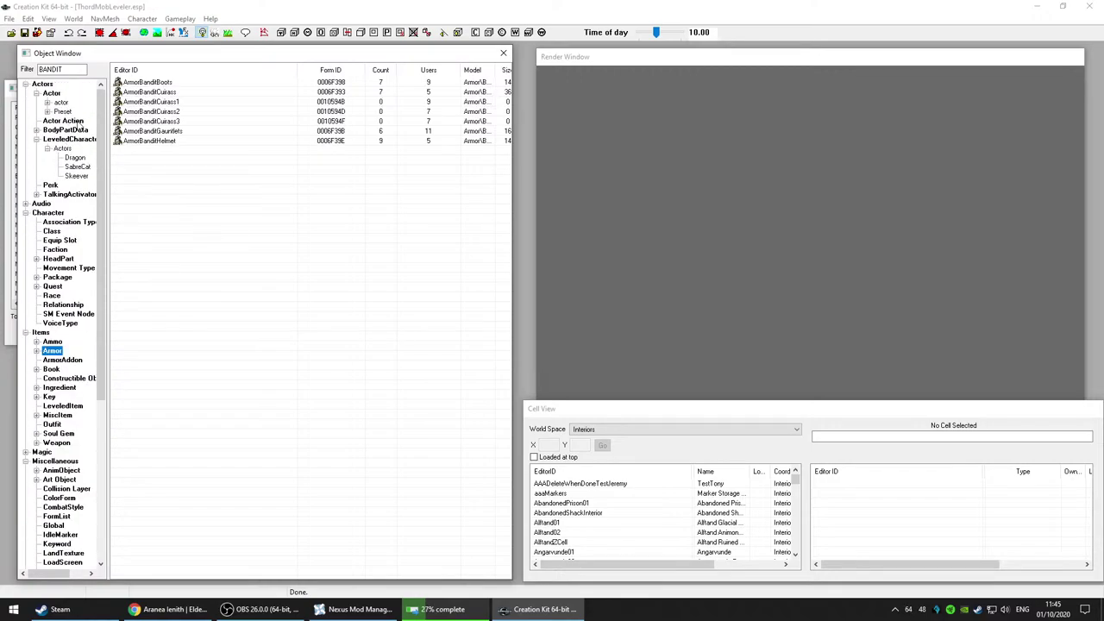
{"action": "left_click", "coordinate": [52, 93]}
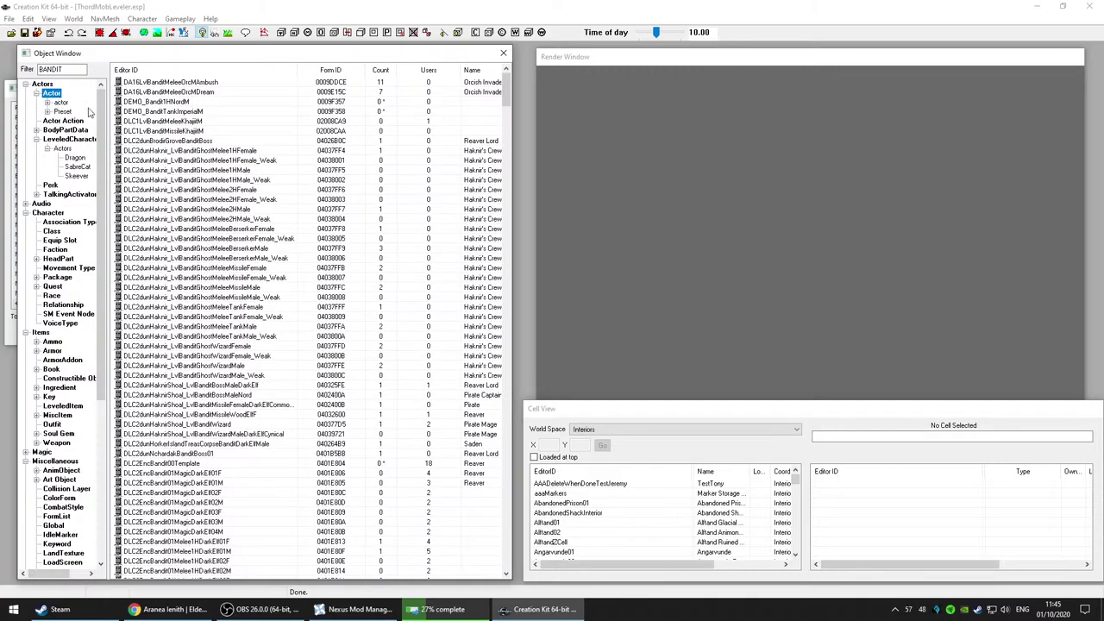
{"action": "scroll", "coordinate": [306, 380], "scroll_direction": "down", "scroll_amount": 5}
{"action": "left_click_drag", "start_coordinate": [507, 142], "coordinate": [547, 88]}
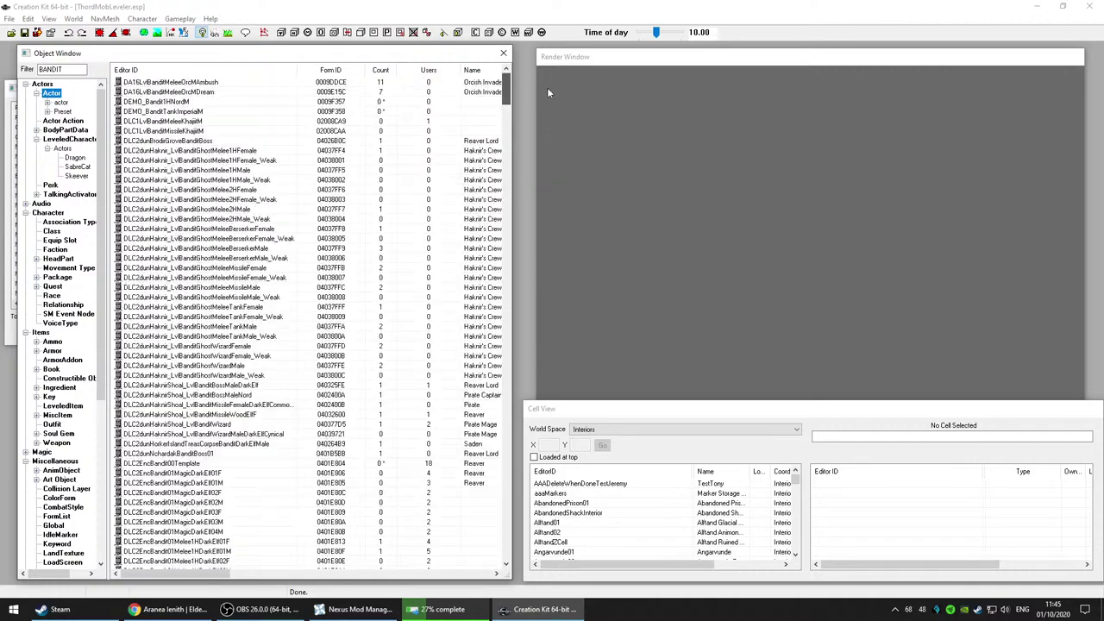
{"action": "left_click", "coordinate": [60, 103]}
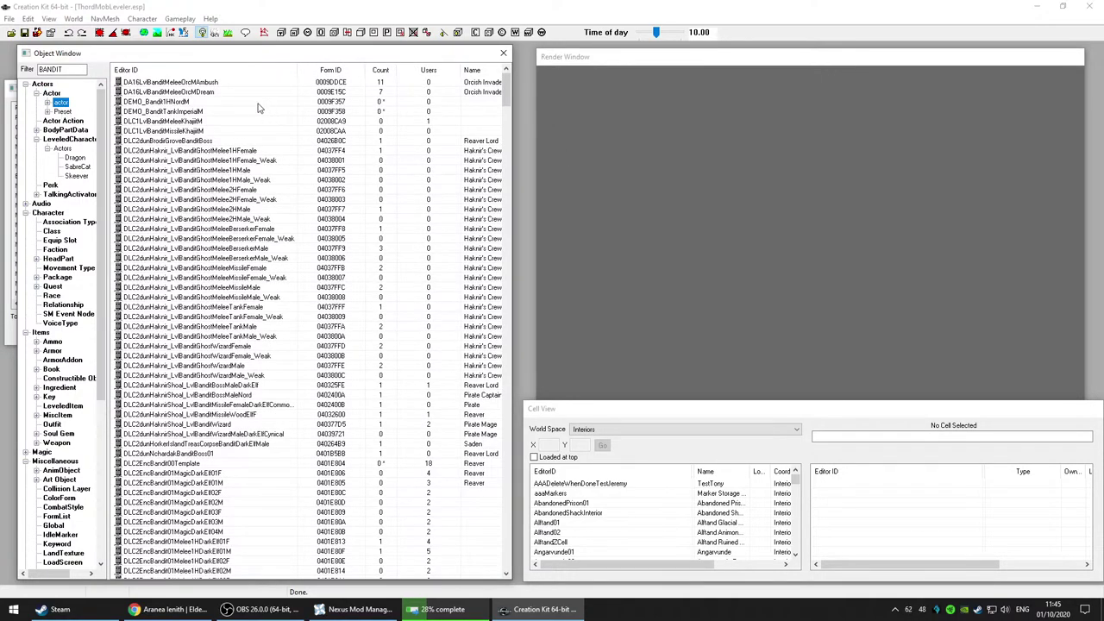
{"action": "left_click", "coordinate": [220, 102]}
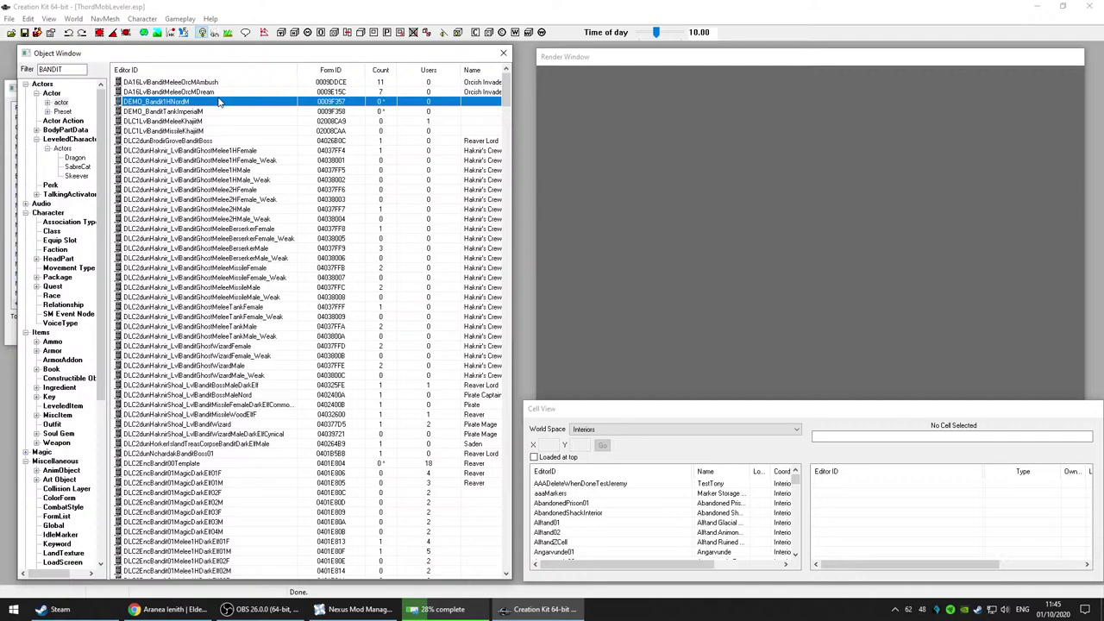
{"action": "left_click", "coordinate": [62, 112]}
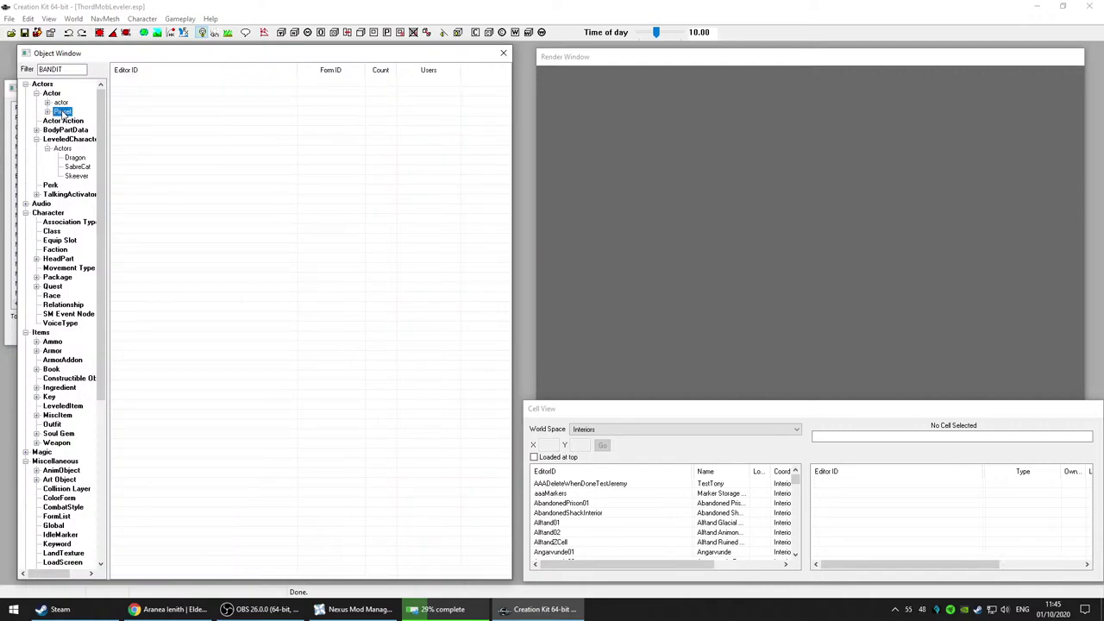
{"action": "left_click", "coordinate": [55, 92]}
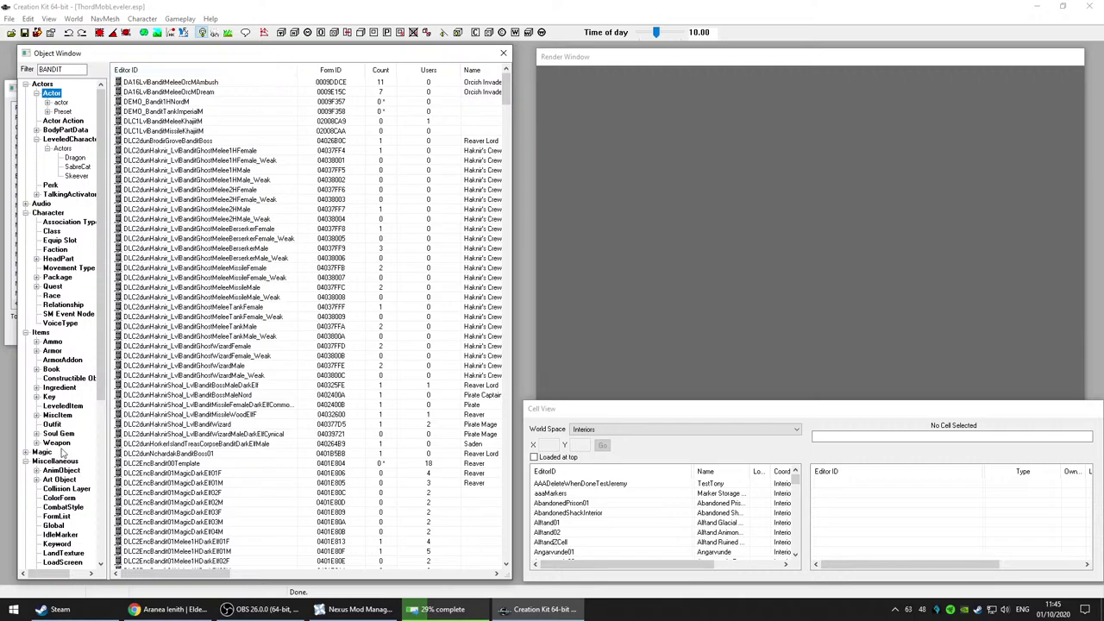
Step: Look through the bandit entries in the LeveledCharacter category and its Actors subcategory
{"action": "scroll", "coordinate": [73, 285], "scroll_direction": "down", "scroll_amount": 3}
{"action": "scroll", "coordinate": [83, 240], "scroll_direction": "up", "scroll_amount": 3}
{"action": "left_click", "coordinate": [49, 140]}
{"action": "scroll", "coordinate": [296, 411], "scroll_direction": "down", "scroll_amount": 20}
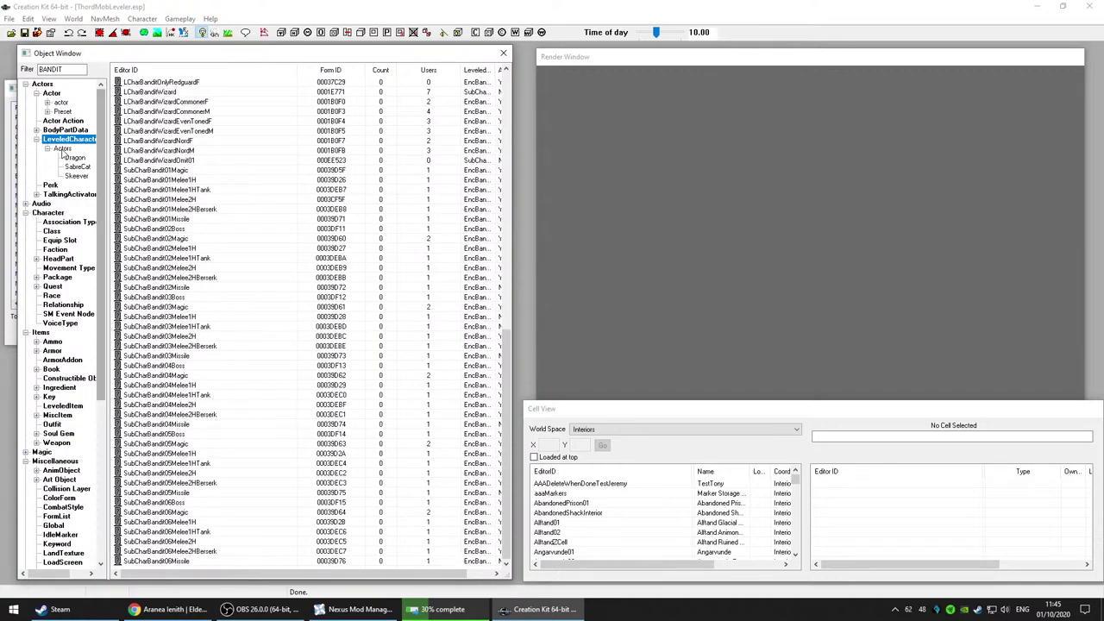
{"action": "left_click", "coordinate": [63, 151]}
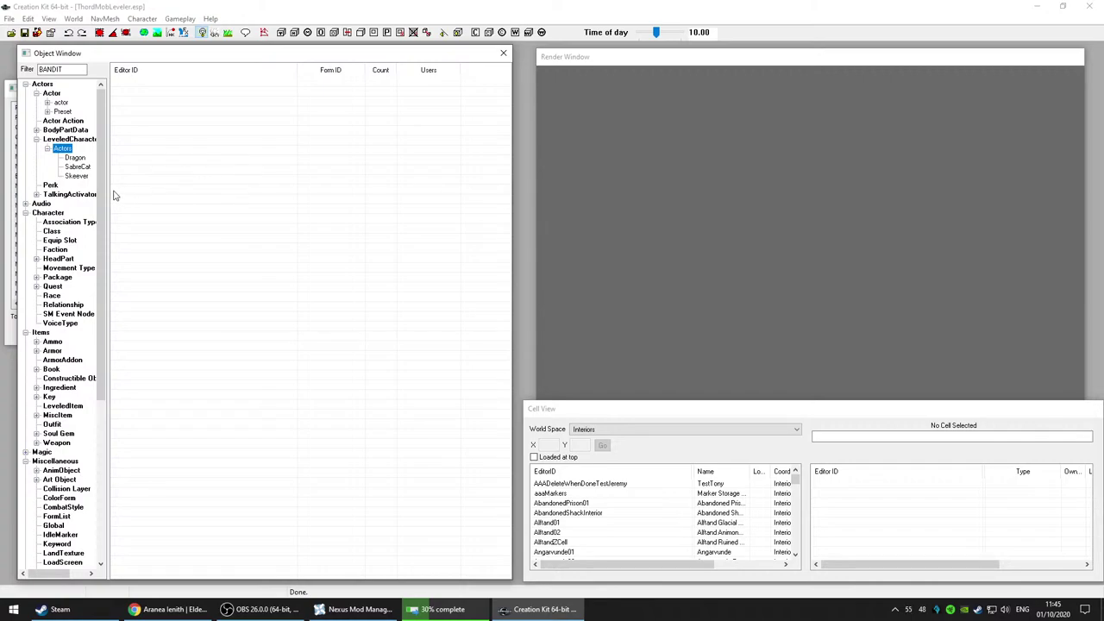
Step: List the bandit entries in the LeveledItem category under Items and look through them to the end
{"action": "scroll", "coordinate": [61, 228], "scroll_direction": "down", "scroll_amount": 4}
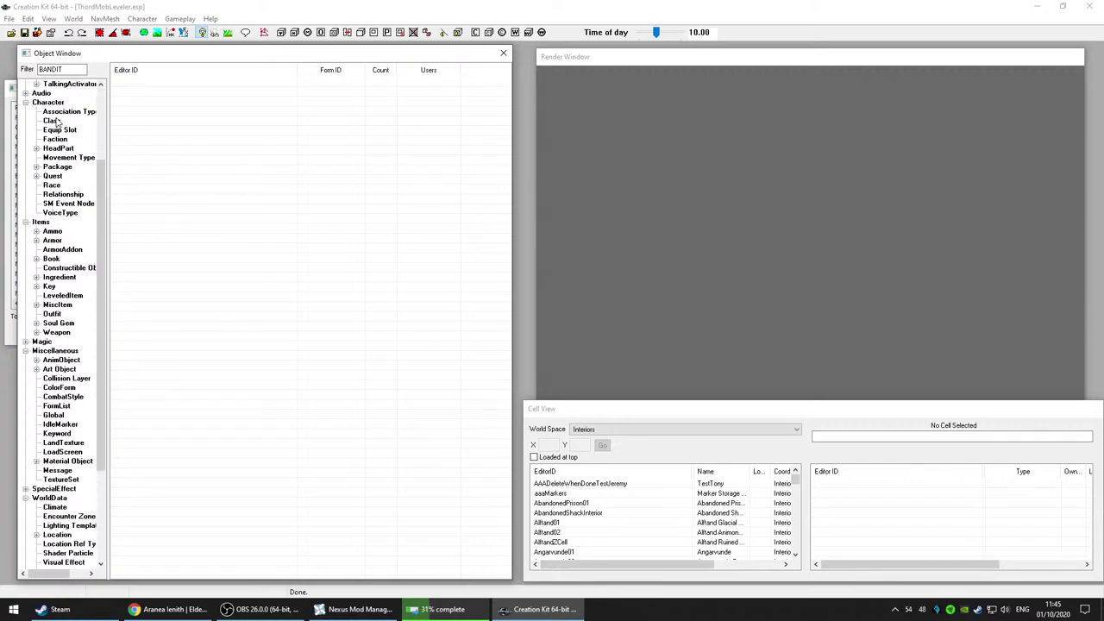
{"action": "left_click", "coordinate": [64, 296]}
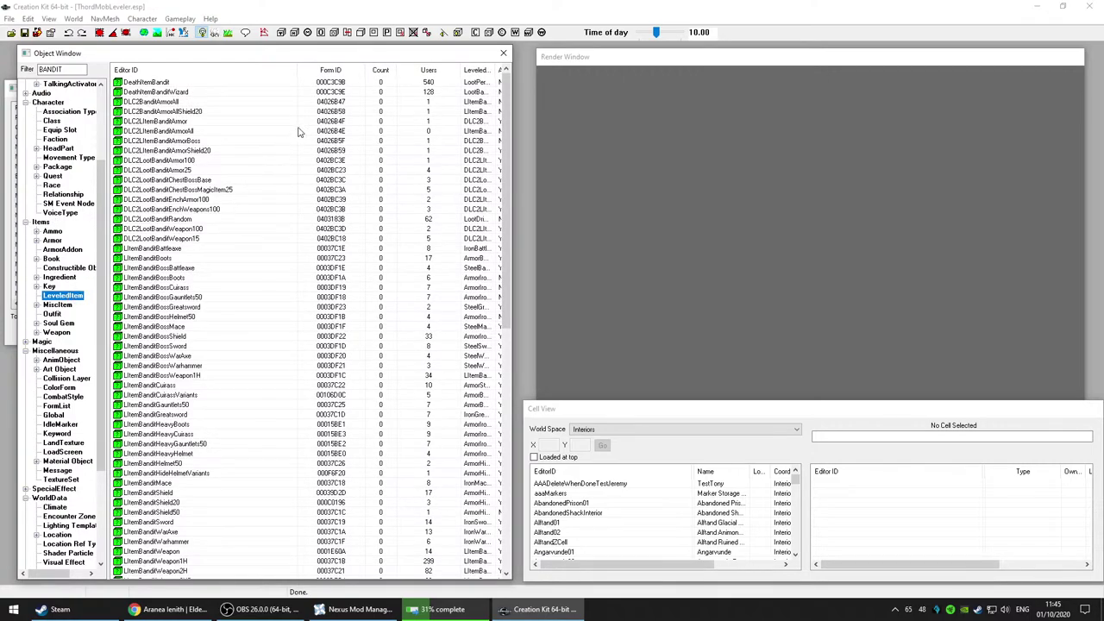
{"action": "scroll", "coordinate": [294, 328], "scroll_direction": "down", "scroll_amount": 6}
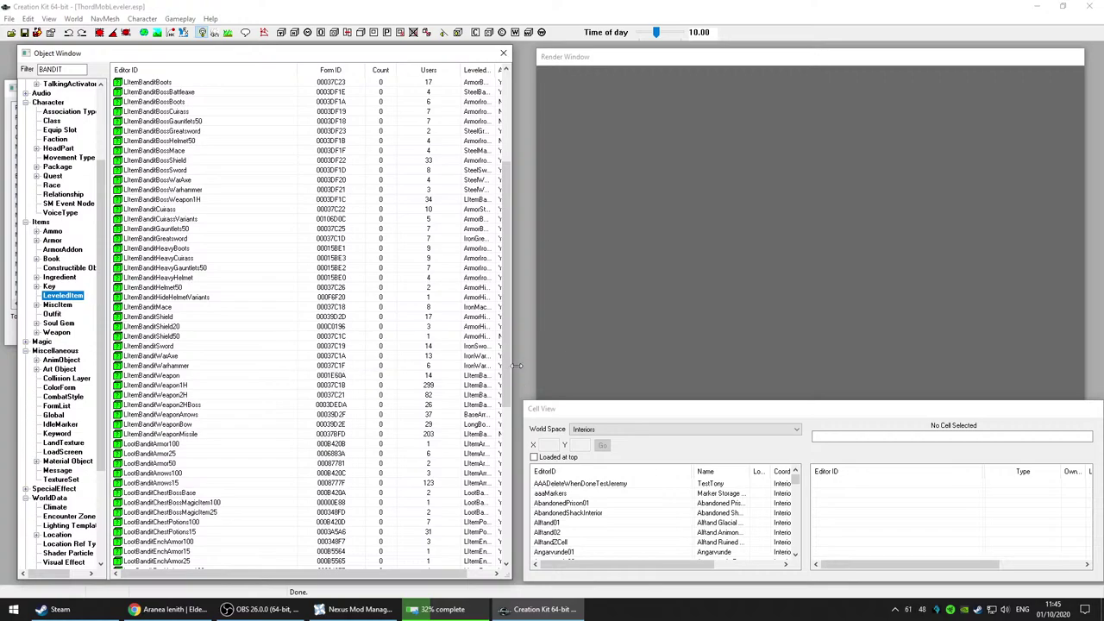
{"action": "left_click_drag", "start_coordinate": [507, 377], "coordinate": [509, 541]}
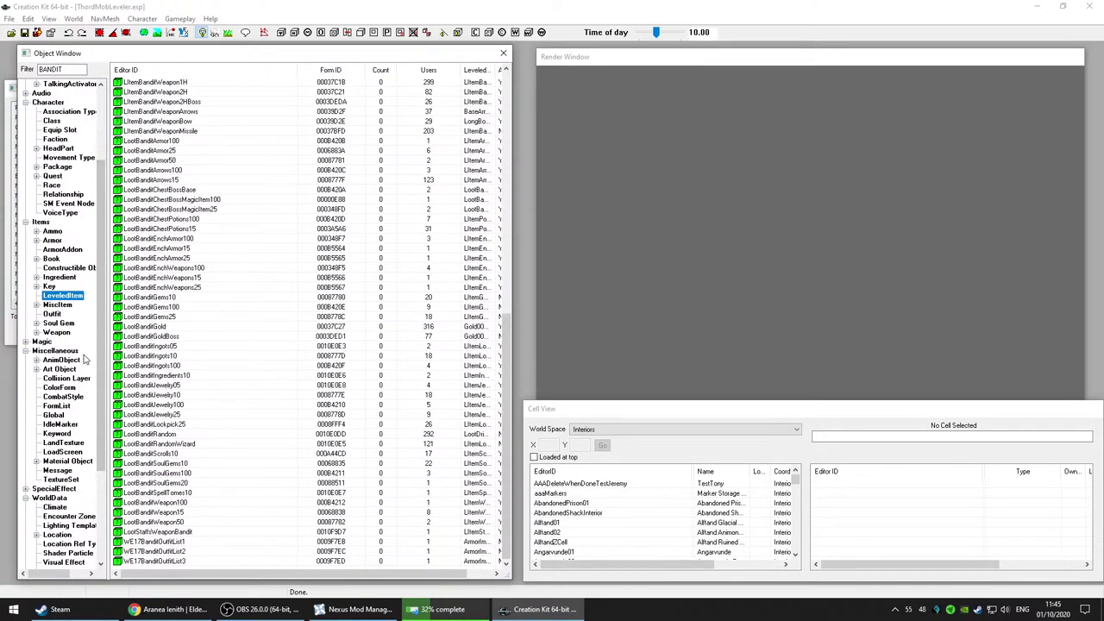
Step: Look through the remaining object categories, including the Weapon subcategories, and return to the start of the bandit LeveledItem entries
{"action": "scroll", "coordinate": [62, 319], "scroll_direction": "down", "scroll_amount": 4}
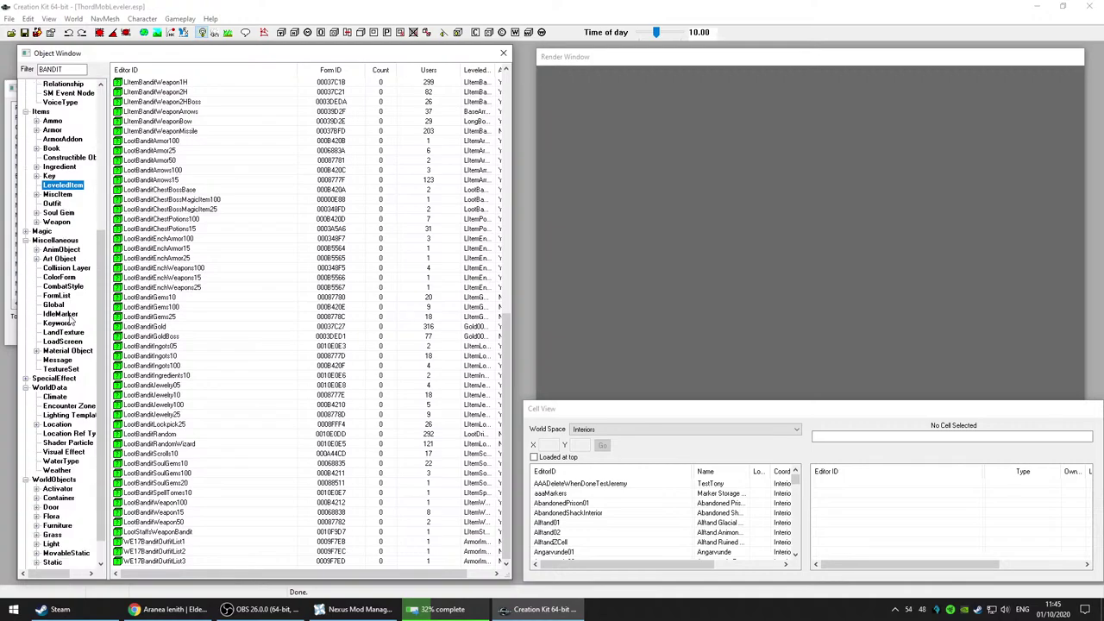
{"action": "left_click", "coordinate": [36, 221]}
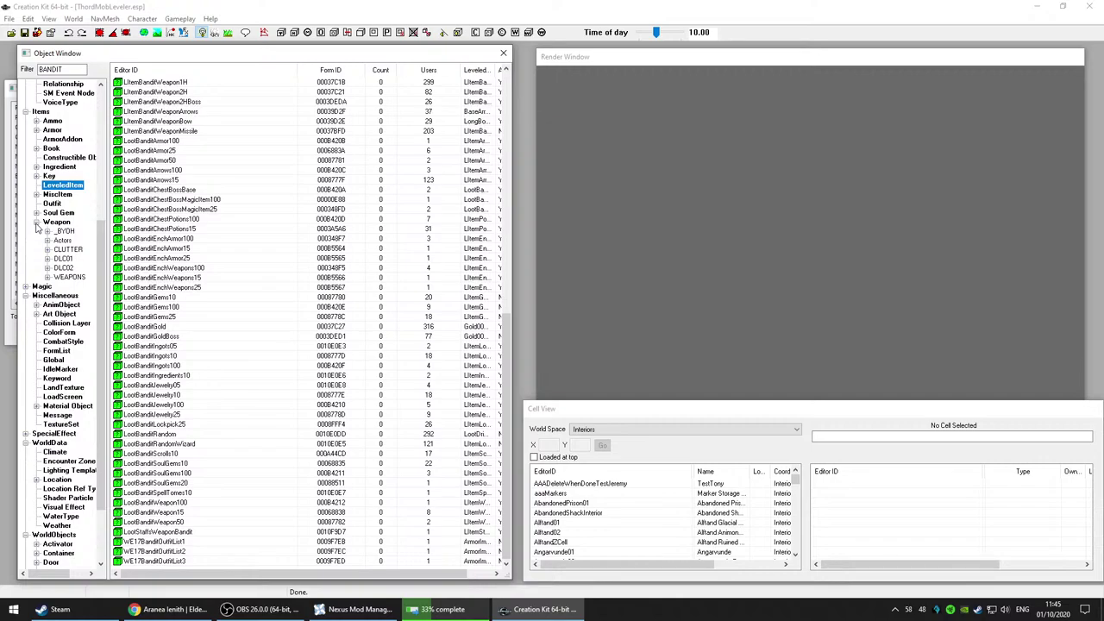
{"action": "left_click", "coordinate": [36, 223]}
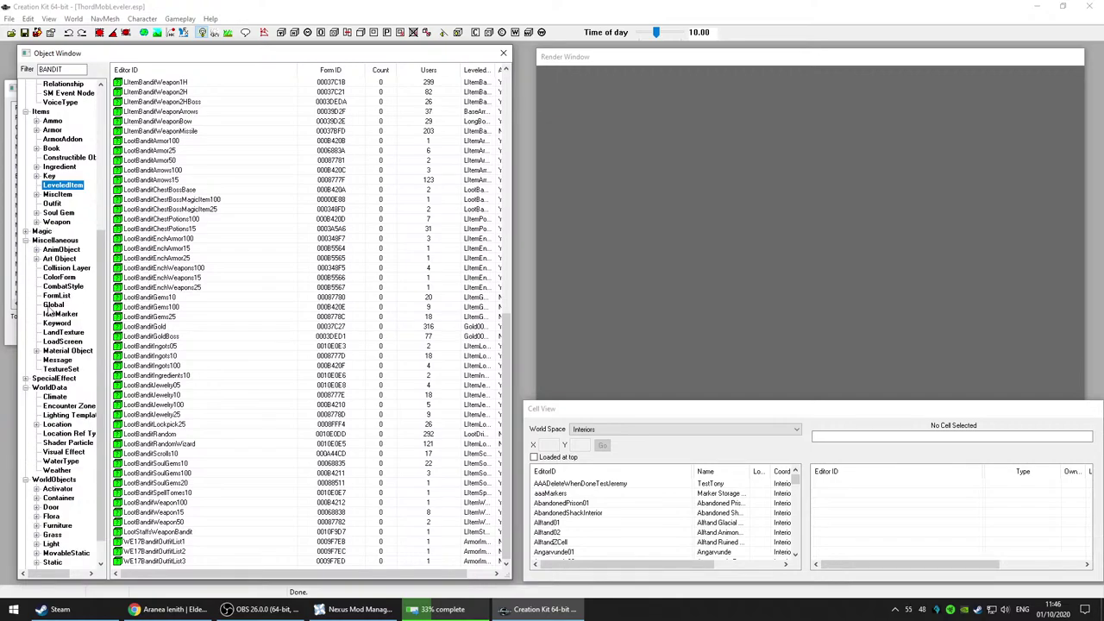
{"action": "scroll", "coordinate": [63, 413], "scroll_direction": "down", "scroll_amount": 1}
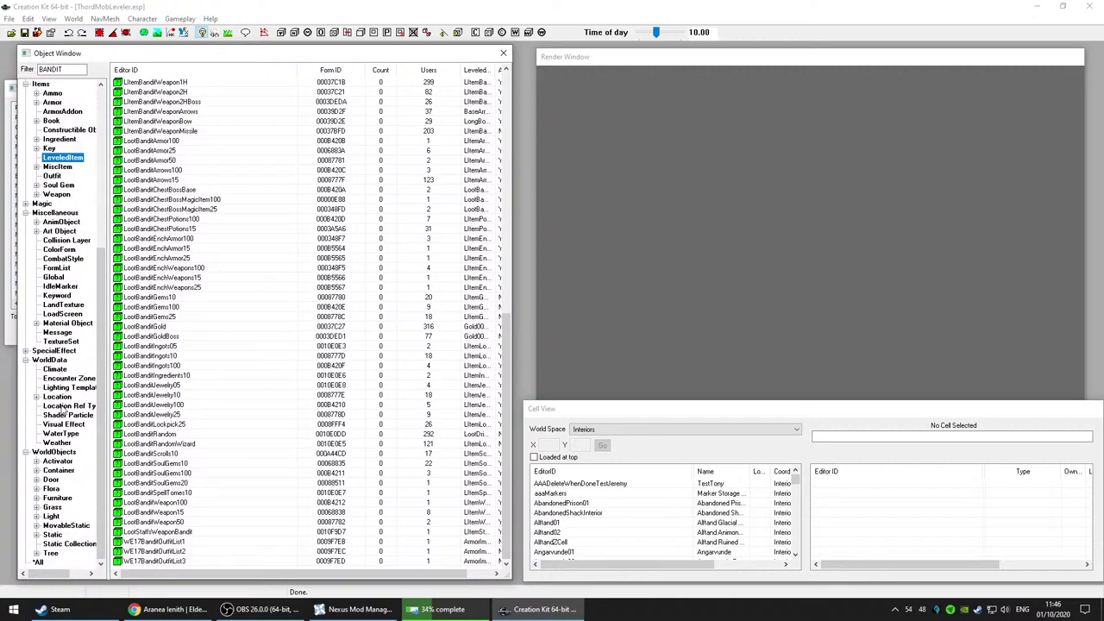
{"action": "scroll", "coordinate": [65, 409], "scroll_direction": "up", "scroll_amount": 6}
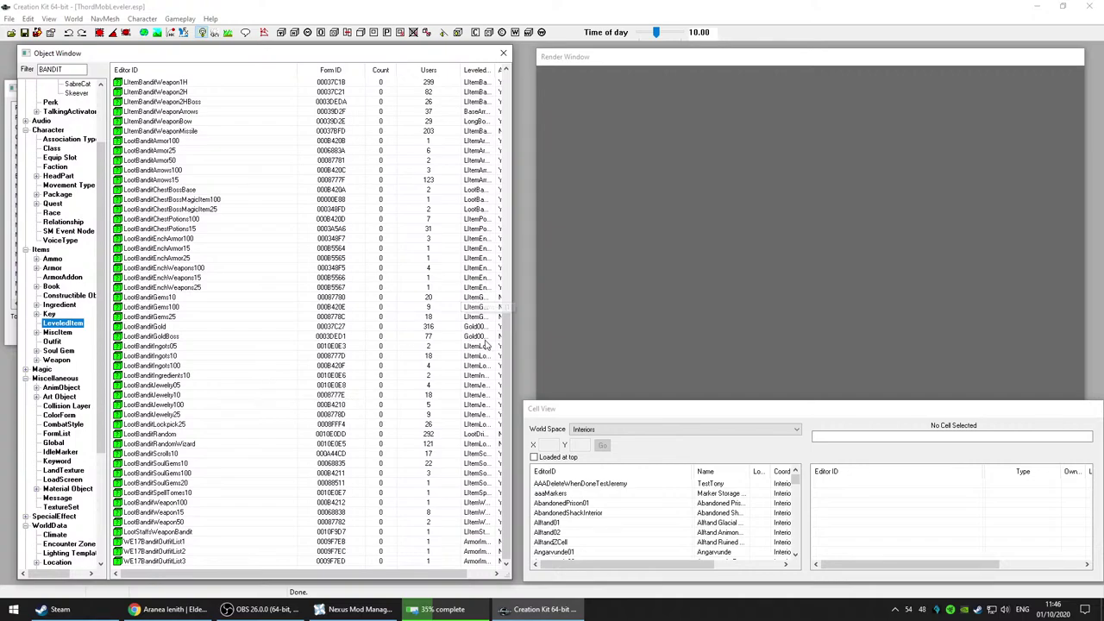
{"action": "scroll", "coordinate": [502, 366], "scroll_direction": "up", "scroll_amount": 2}
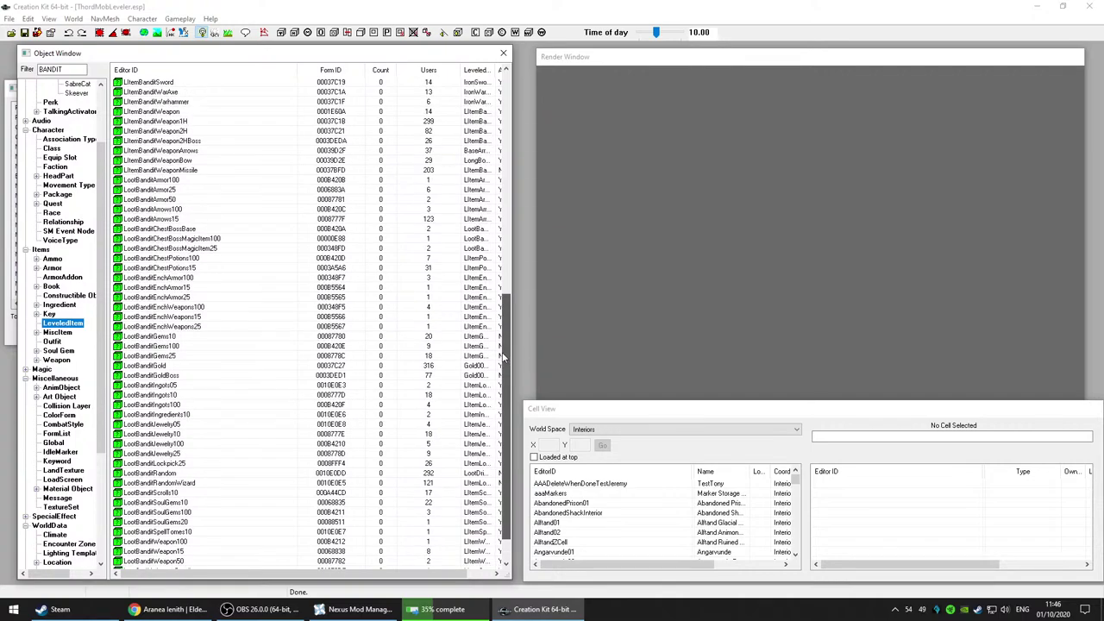
{"action": "left_click_drag", "start_coordinate": [505, 394], "coordinate": [527, 166]}
{"action": "left_click", "coordinate": [198, 327]}
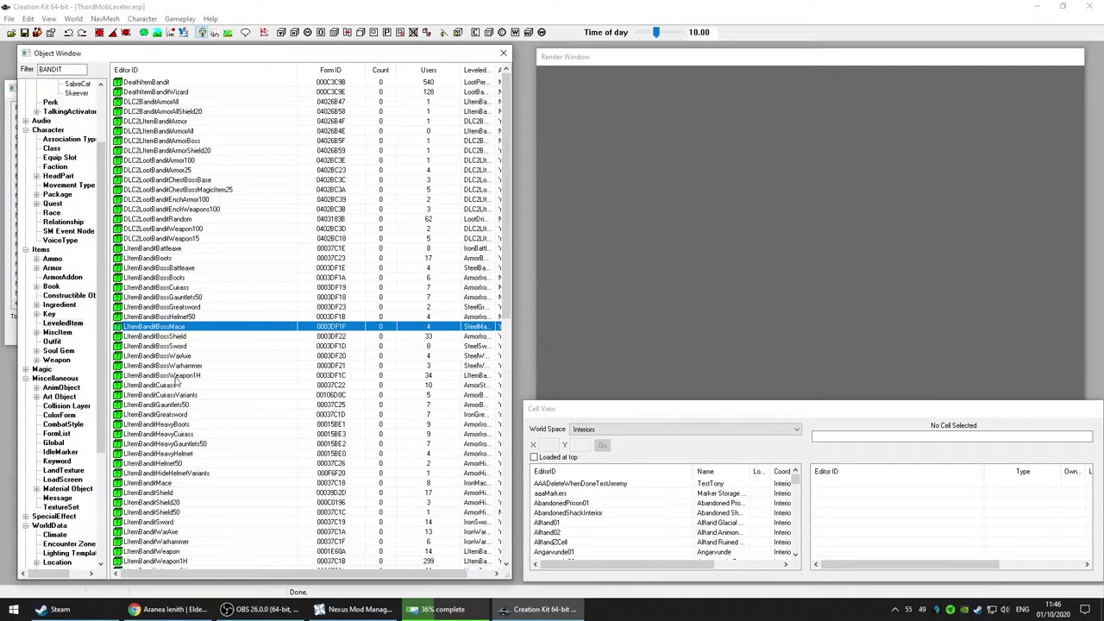
Step: List the bandit entries in the actor subcategory and check the AI data of DEMO_Bandit1HNordM and DEMO_BanditTankImperialM
{"action": "scroll", "coordinate": [65, 267], "scroll_direction": "up", "scroll_amount": 3}
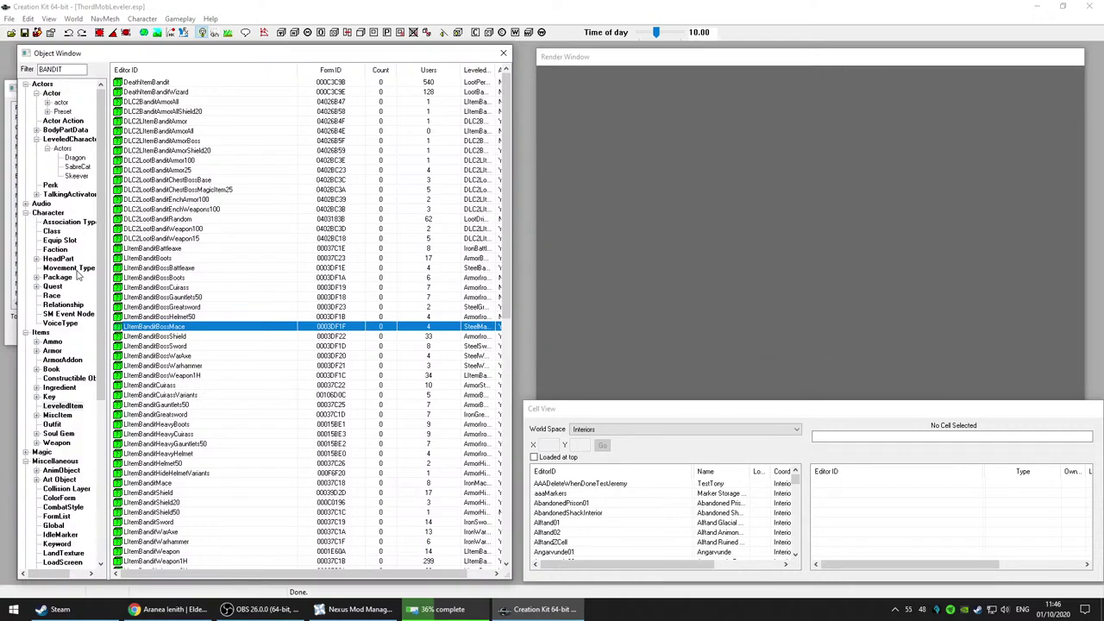
{"action": "left_click", "coordinate": [61, 103]}
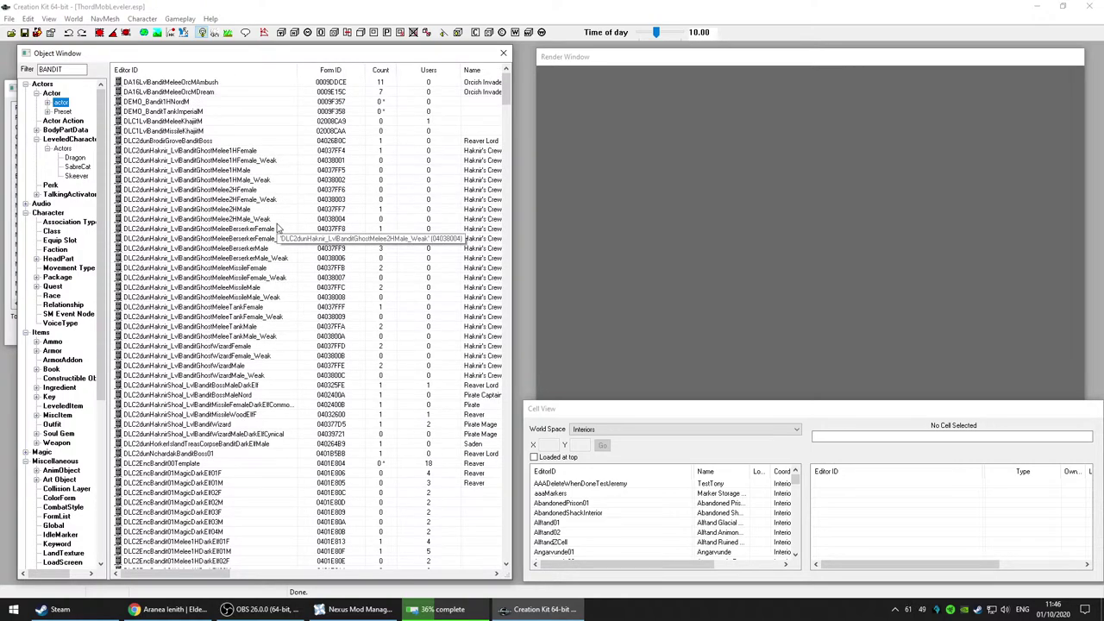
{"action": "left_click", "coordinate": [252, 103]}
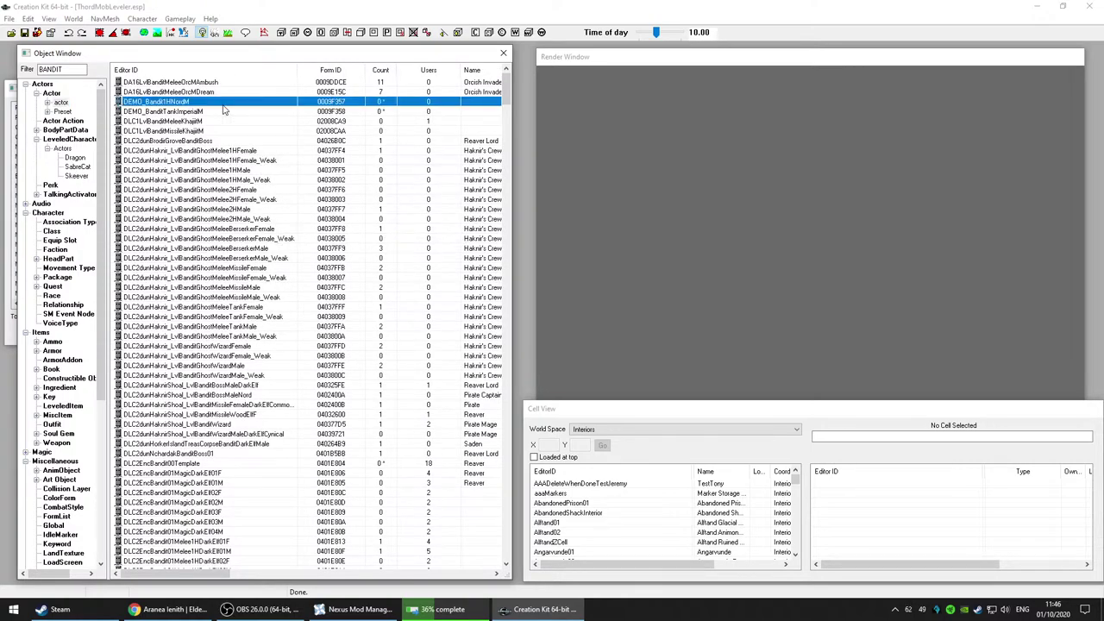
{"action": "key", "text": "Delete"}
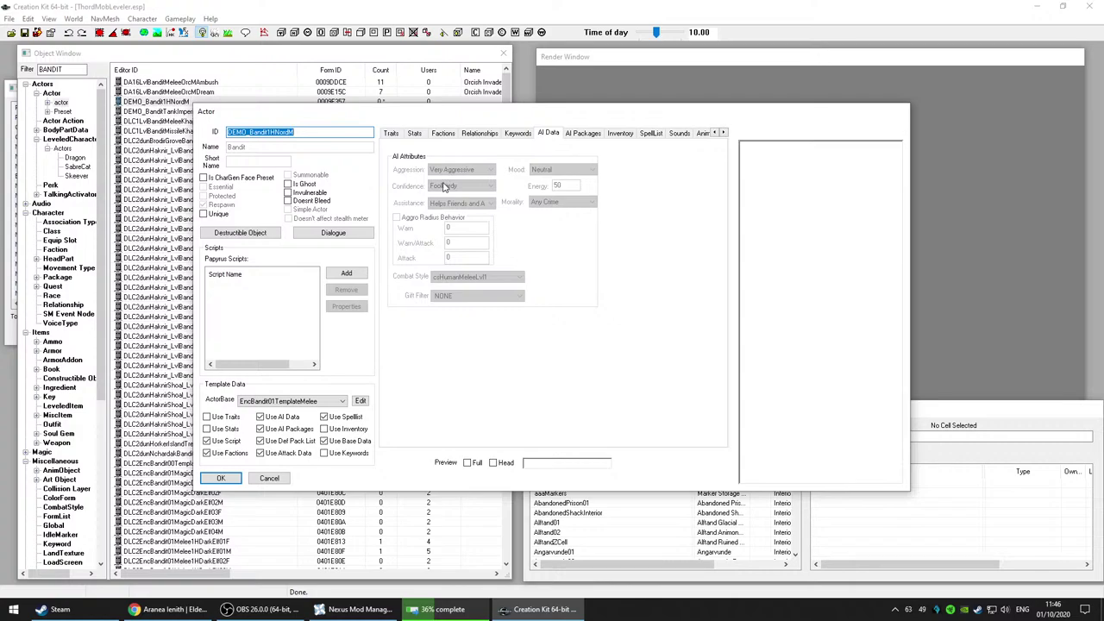
{"action": "left_click", "coordinate": [272, 479]}
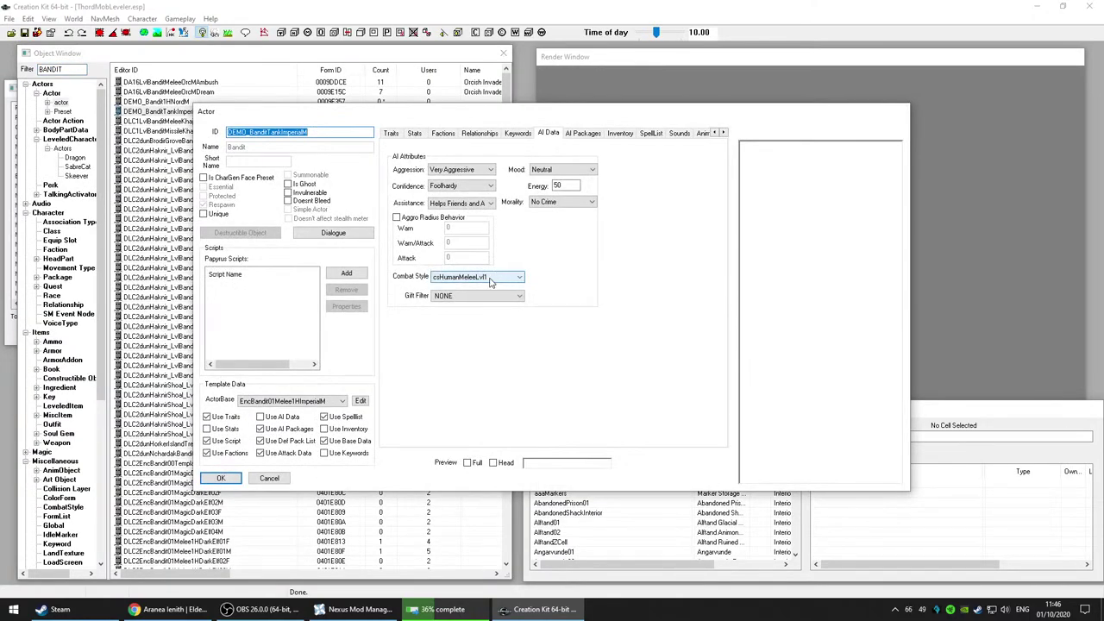
{"action": "left_click", "coordinate": [275, 479]}
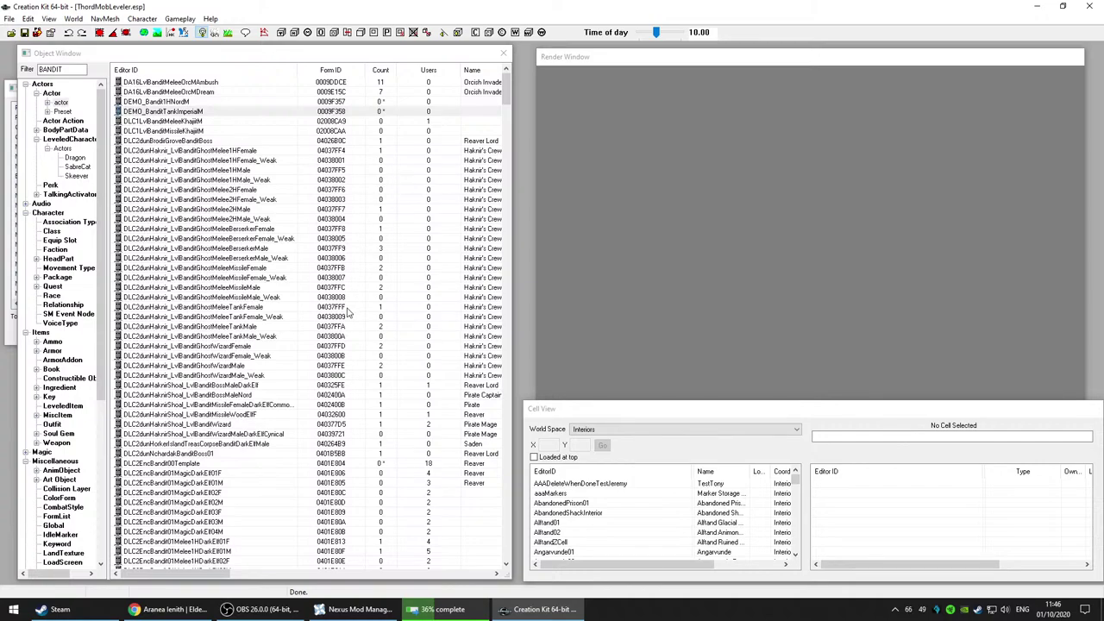
Step: Check the AI data of the DLC2EncBandit00Template actor and close its record without changes
{"action": "left_click", "coordinate": [270, 465]}
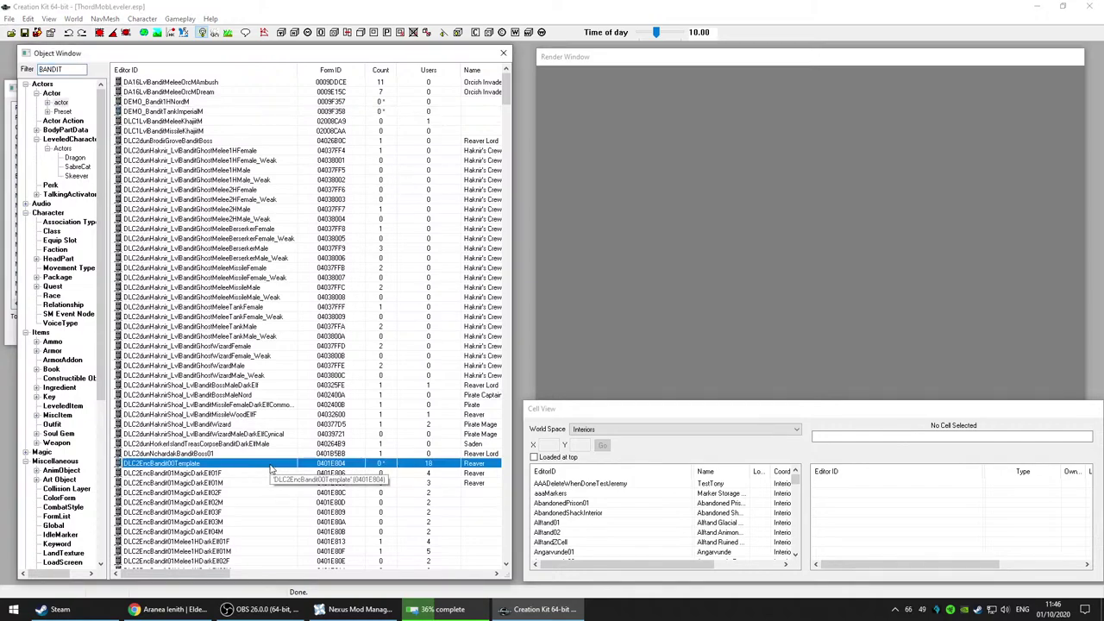
{"action": "key", "text": "Delete"}
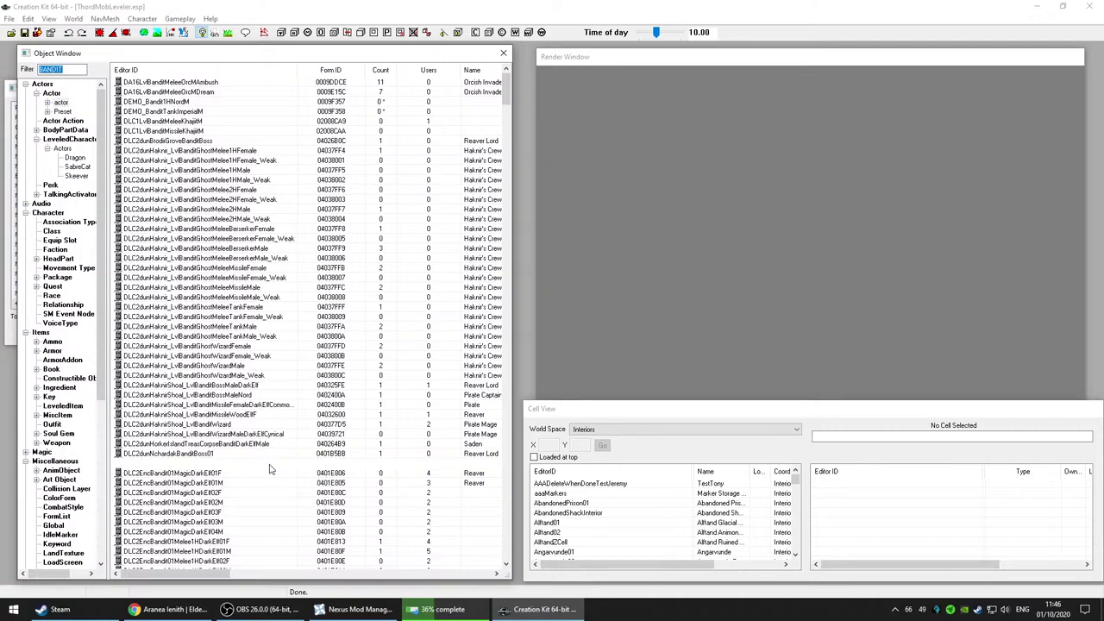
{"action": "double_click", "coordinate": [270, 466]}
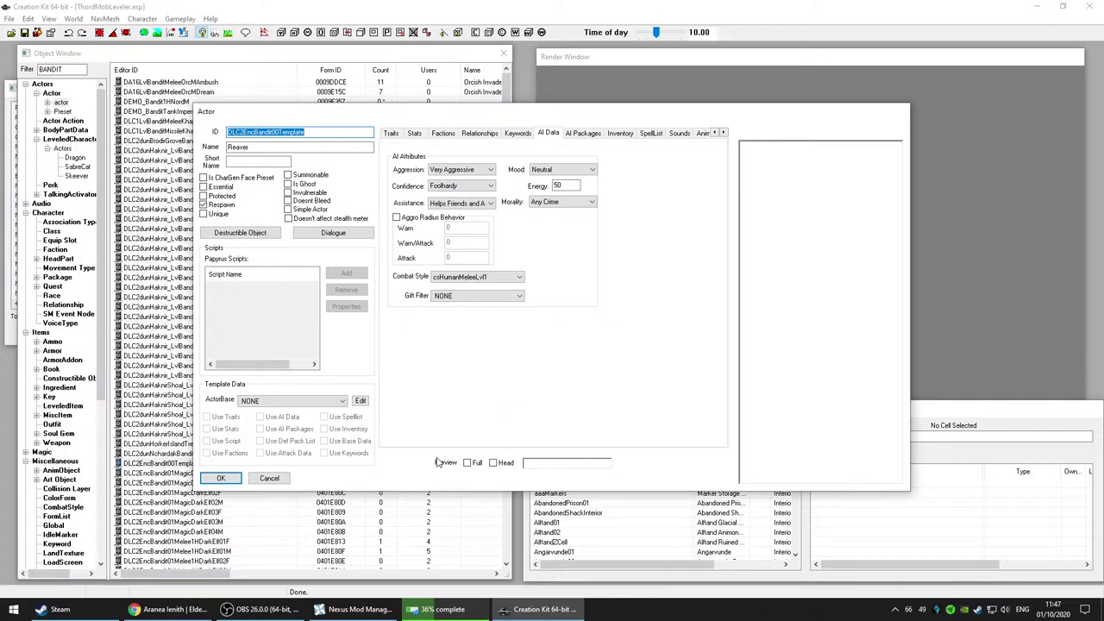
{"action": "left_click", "coordinate": [271, 479]}
Step: Check the AI data and combat styles of the DLC2EncBandit01TemplateMagic and DLC2EncBandit01TemplateMelee actors
{"action": "scroll", "coordinate": [285, 471], "scroll_direction": "down", "scroll_amount": 10}
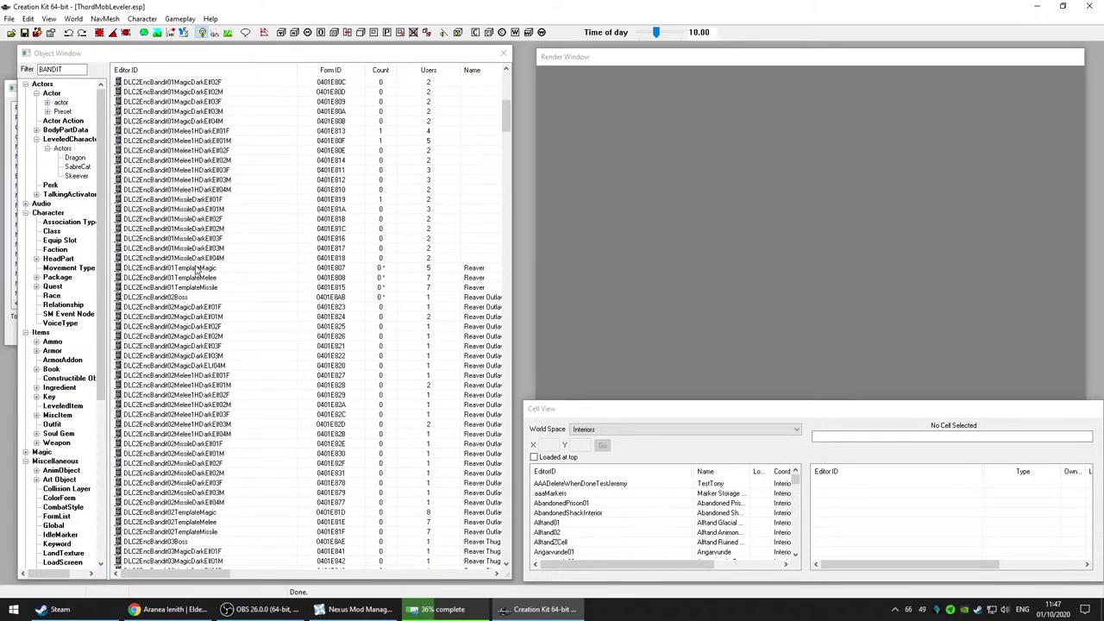
{"action": "left_click", "coordinate": [324, 269]}
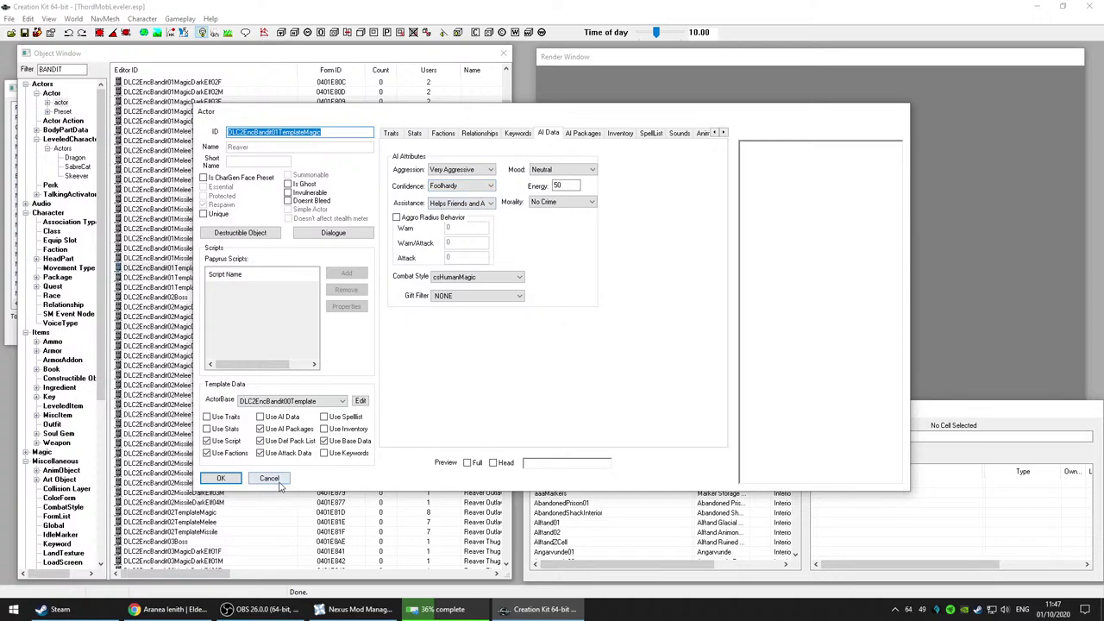
{"action": "left_click", "coordinate": [269, 479]}
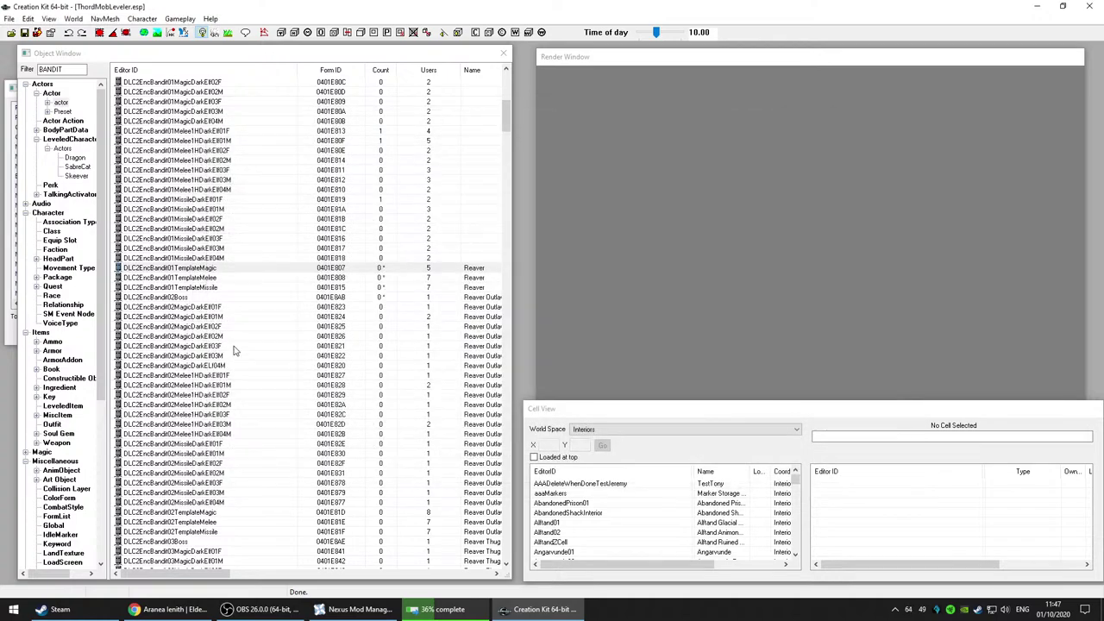
{"action": "double_click", "coordinate": [215, 278]}
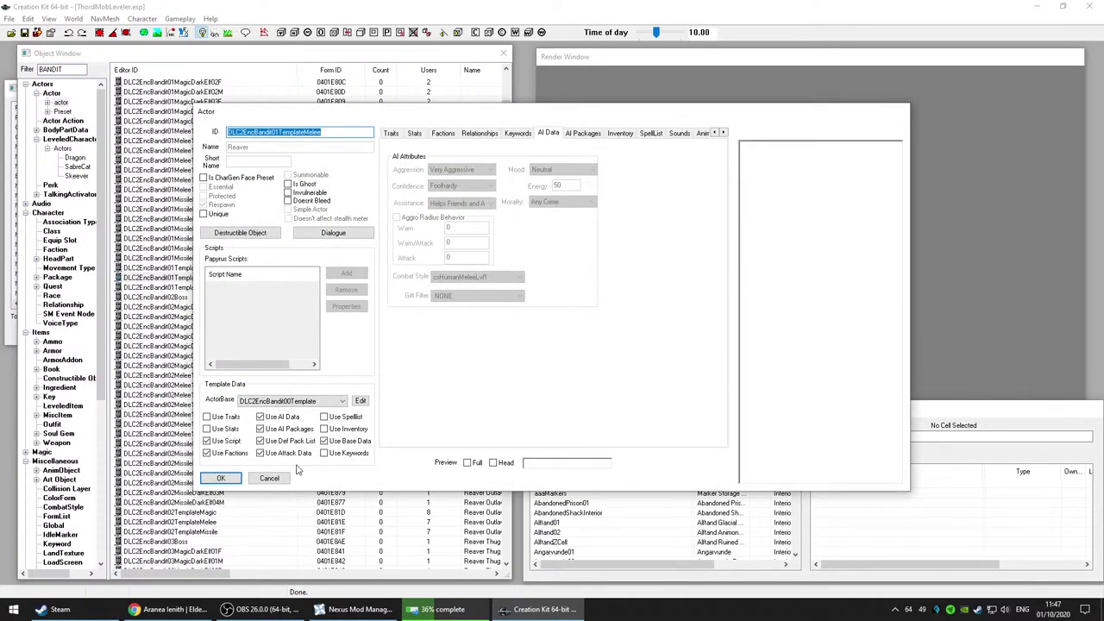
{"action": "left_click", "coordinate": [269, 479]}
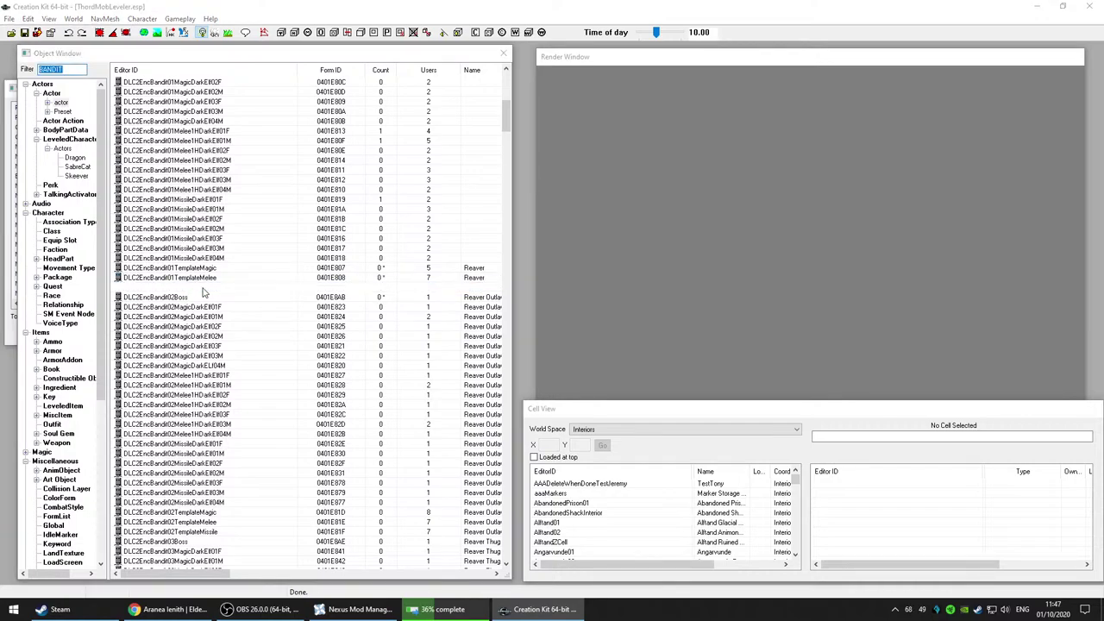
Step: Check the AI data and leveling stats of the DLC2EncBandit01TemplateMissile actor
{"action": "double_click", "coordinate": [204, 290]}
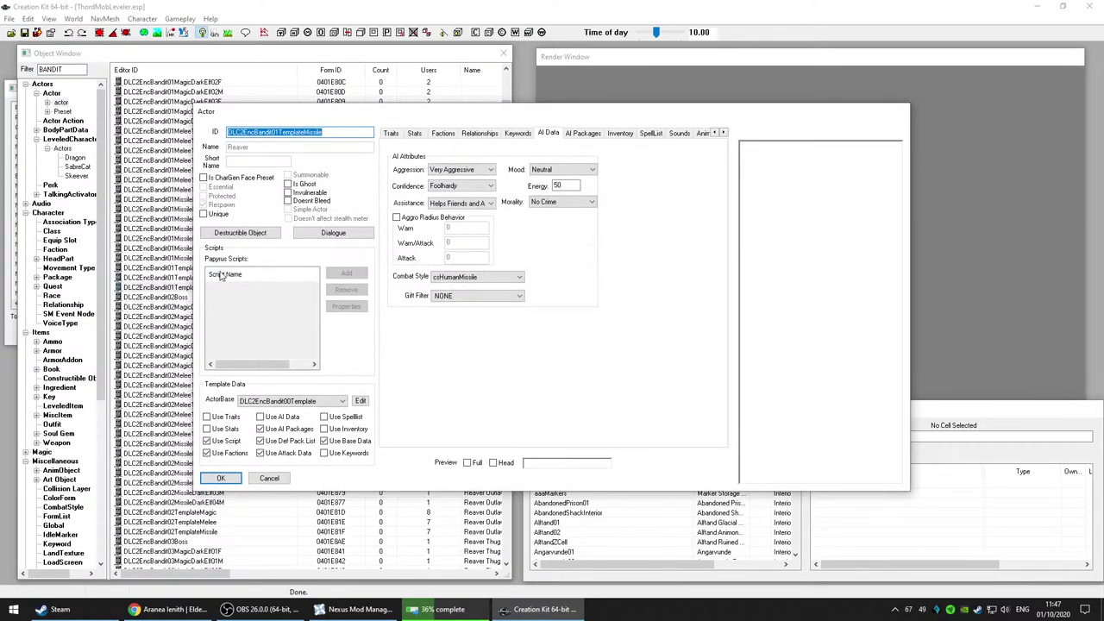
{"action": "left_click", "coordinate": [415, 134]}
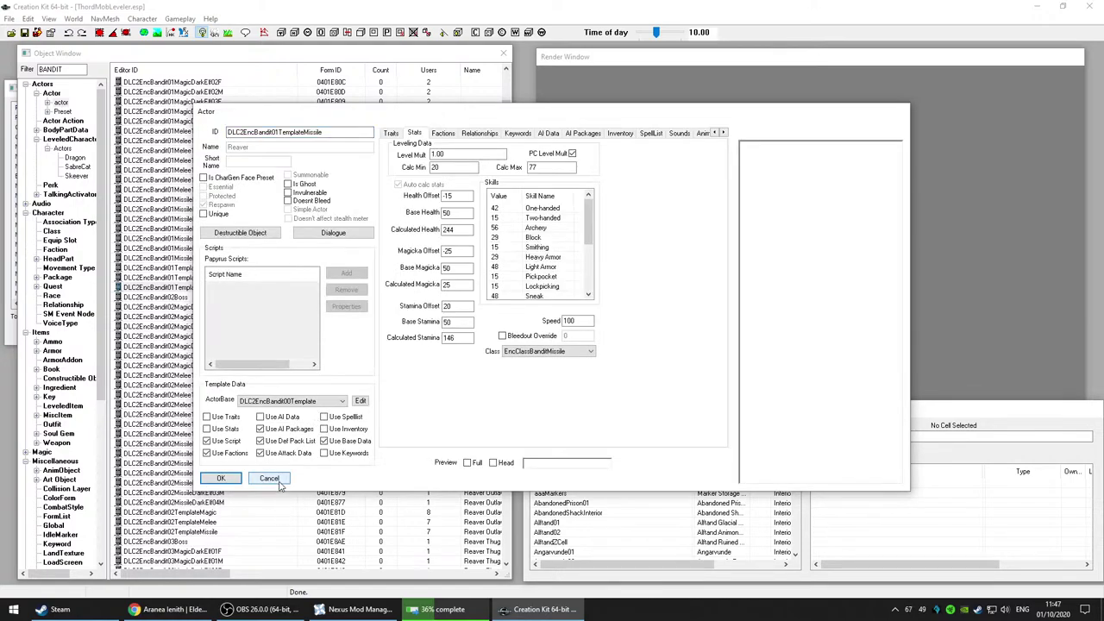
{"action": "left_click", "coordinate": [269, 480]}
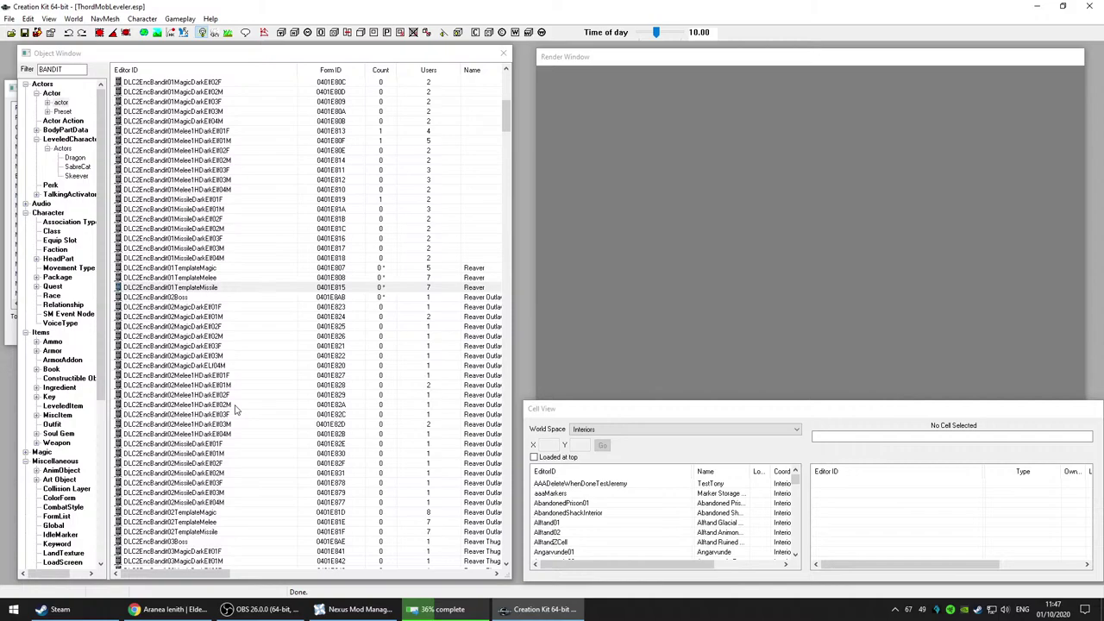
Step: Check the leveling stats and AI data of the DLC2EncBandit02Boss actor
{"action": "left_click", "coordinate": [202, 299]}
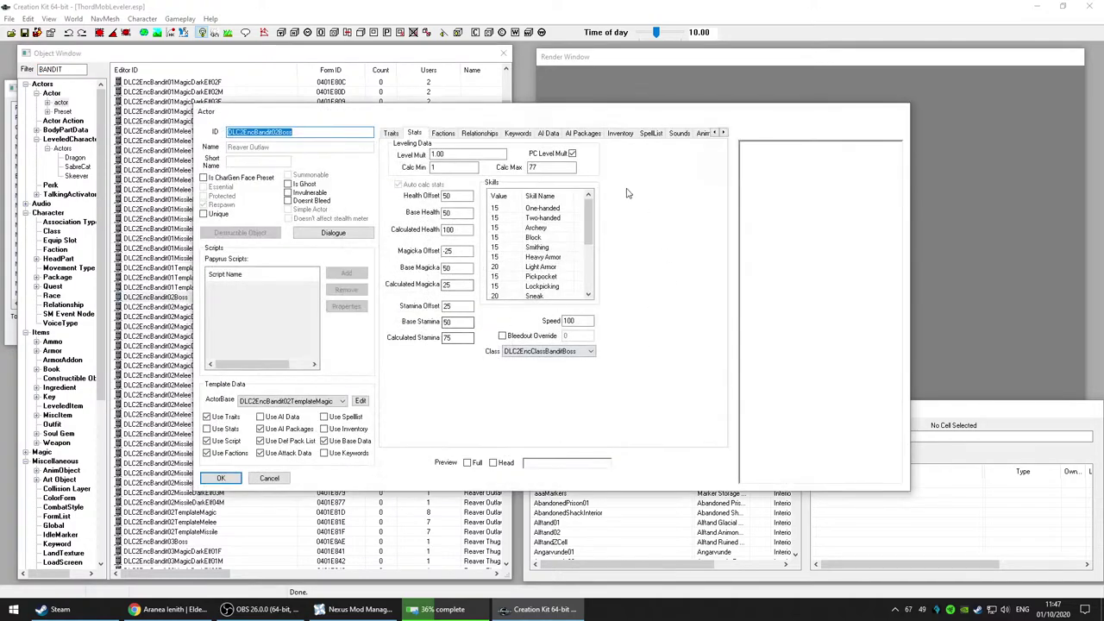
{"action": "left_click", "coordinate": [520, 136]}
{"action": "left_click", "coordinate": [549, 136]}
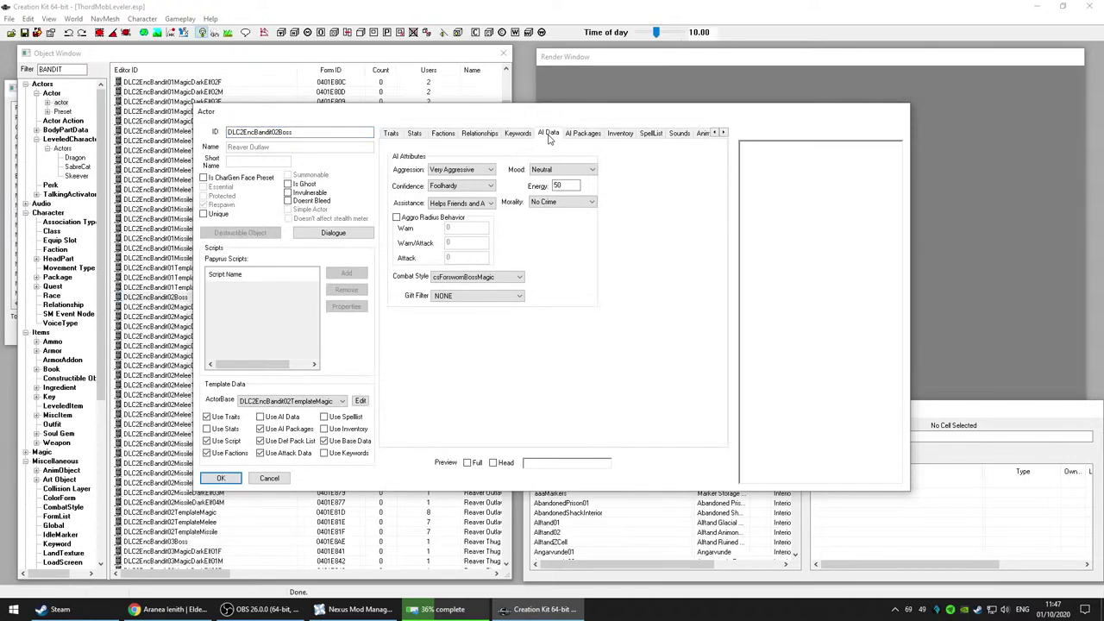
{"action": "left_click", "coordinate": [271, 479]}
Step: Find the DLC2EncBandit03TemplateMagic actor further down the list and check its AI data
{"action": "scroll", "coordinate": [276, 406], "scroll_direction": "down", "scroll_amount": 13}
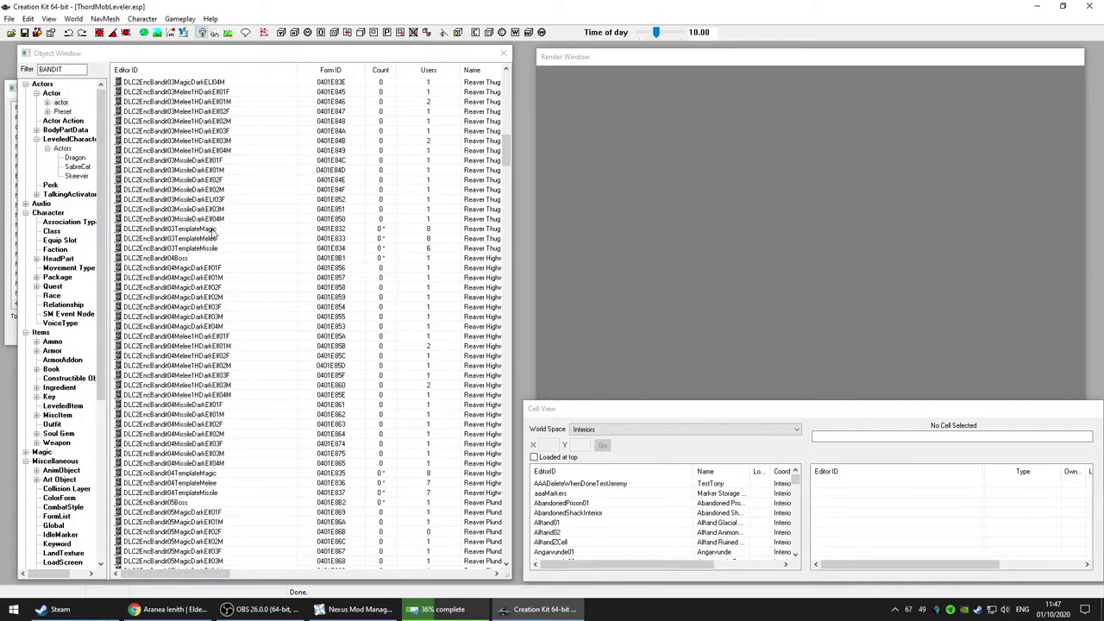
{"action": "left_click", "coordinate": [213, 231]}
{"action": "key", "text": "Delete"}
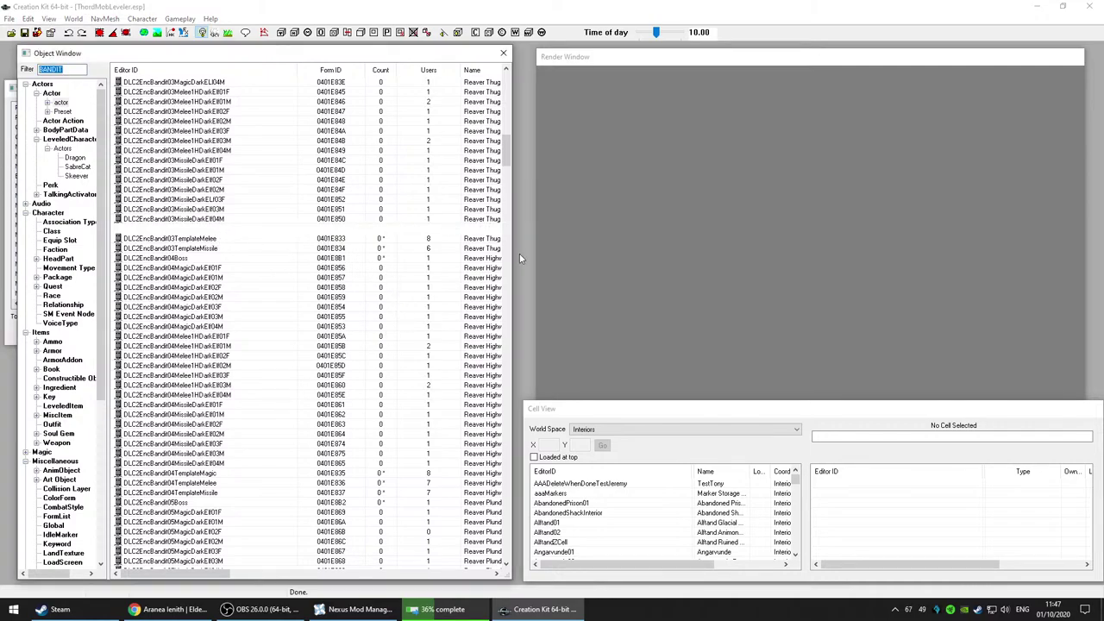
{"action": "left_click", "coordinate": [560, 275]}
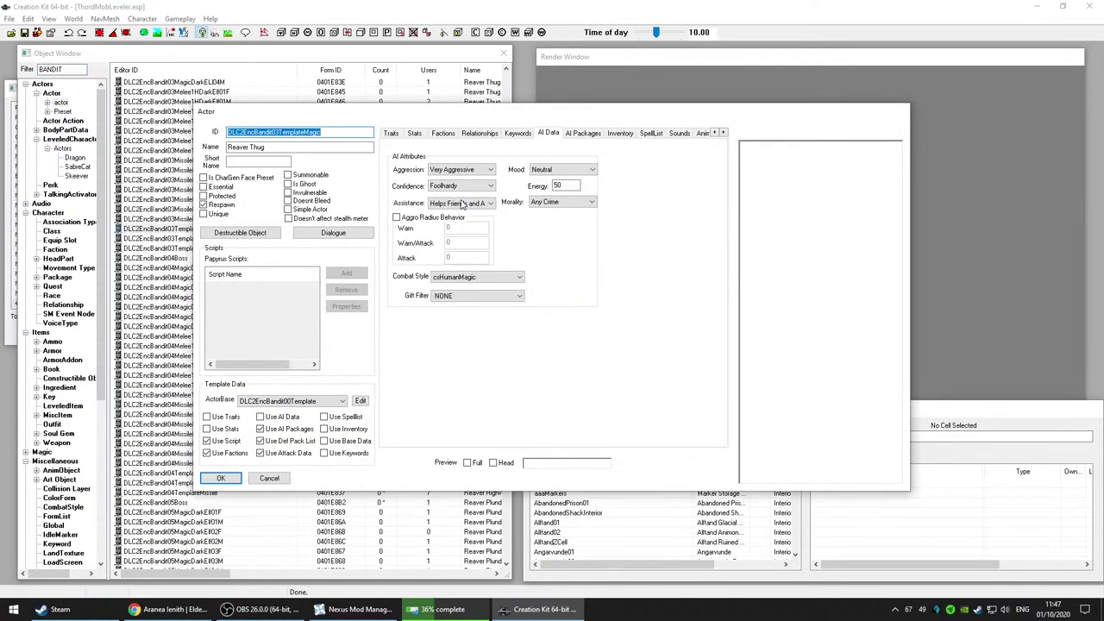
{"action": "left_click", "coordinate": [270, 479]}
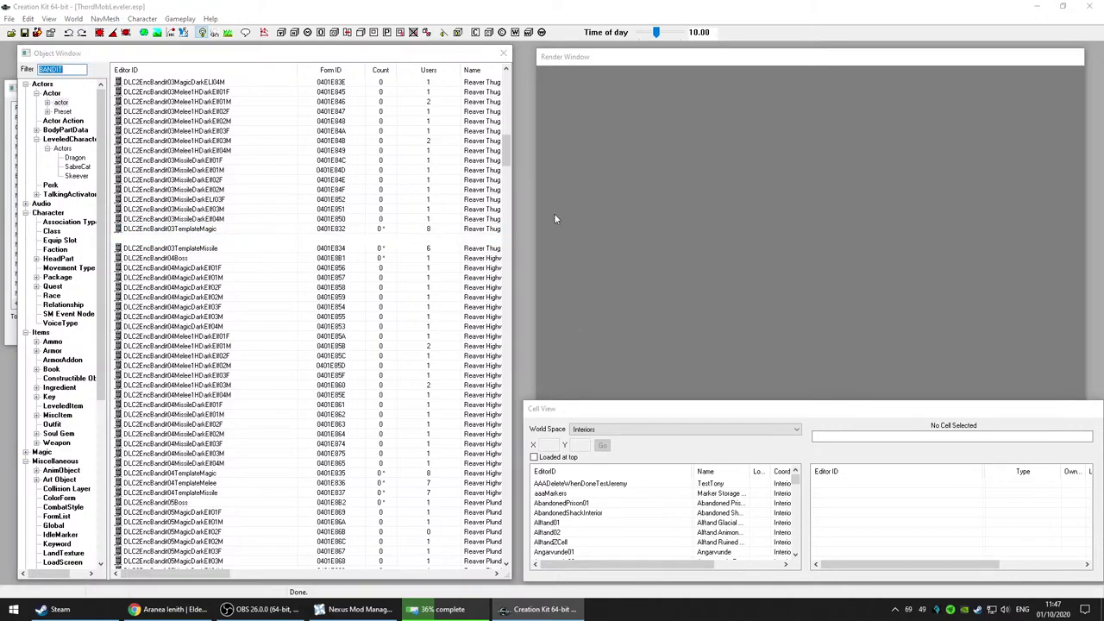
Step: Check the AI data and combat styles of the DLC2EncBandit03TemplateMelee and DLC2EncBandit03TemplateMissile actors
{"action": "double_click", "coordinate": [434, 242]}
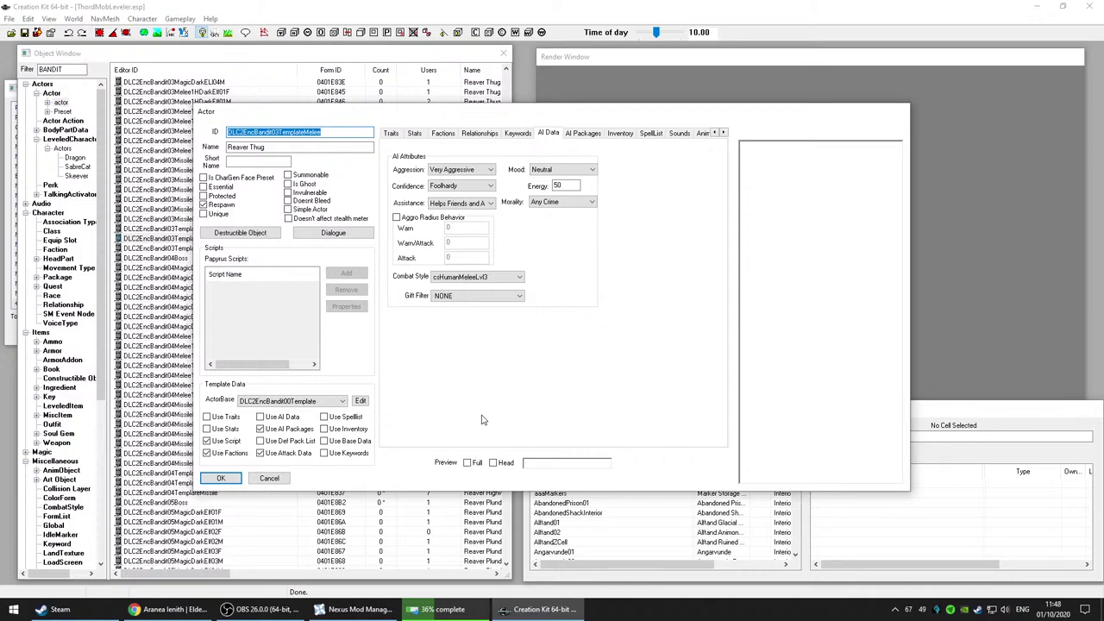
{"action": "left_click", "coordinate": [269, 479]}
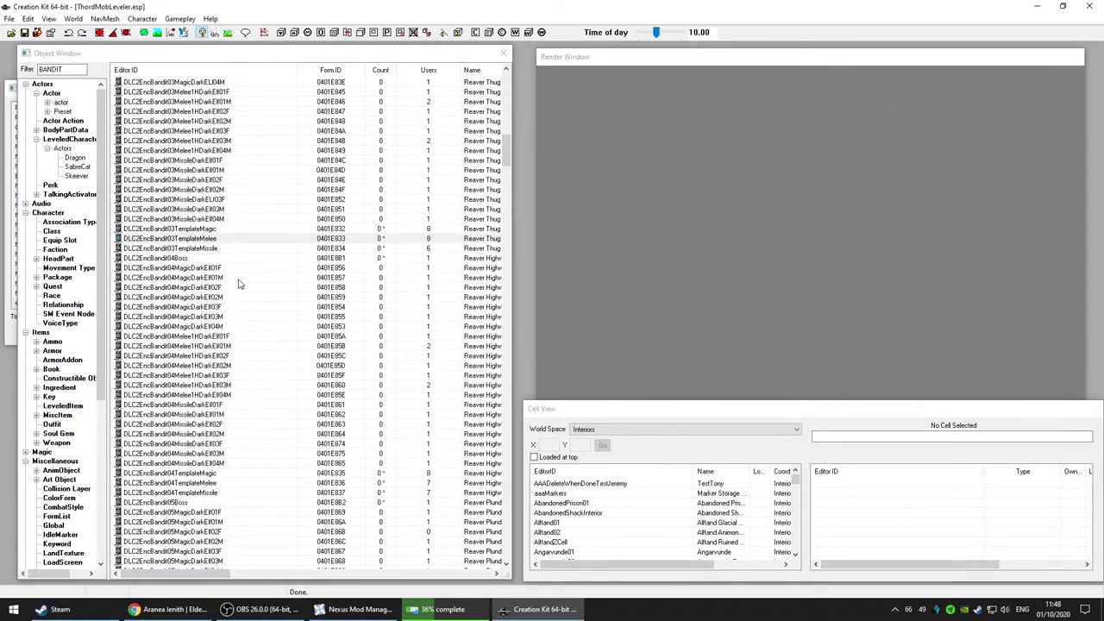
{"action": "left_click", "coordinate": [240, 249]}
{"action": "key", "text": "Delete"}
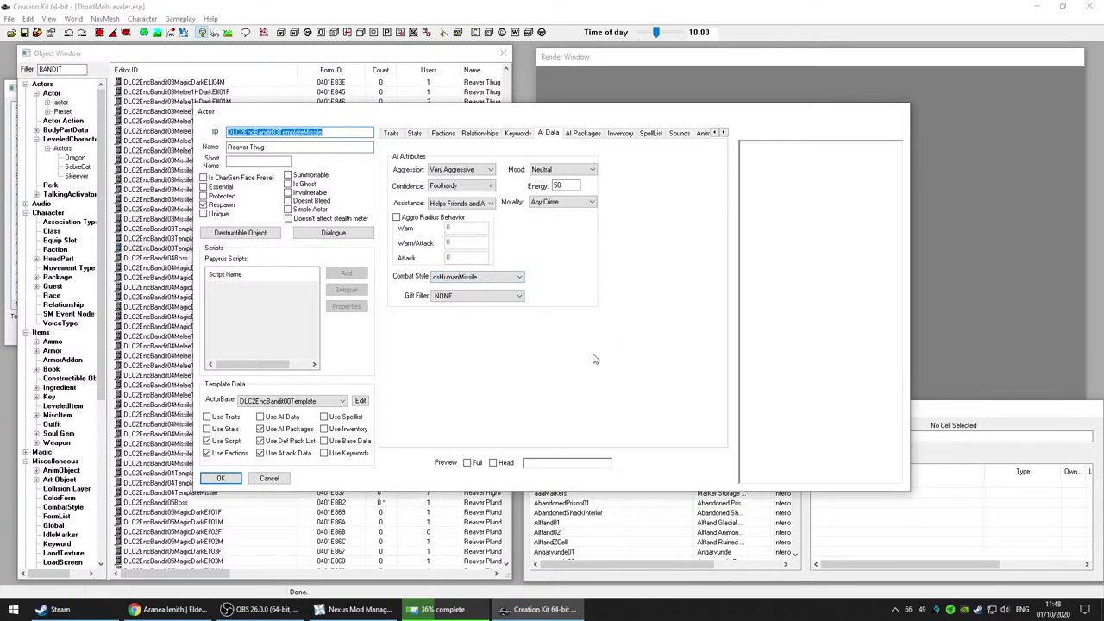
{"action": "left_click", "coordinate": [269, 478]}
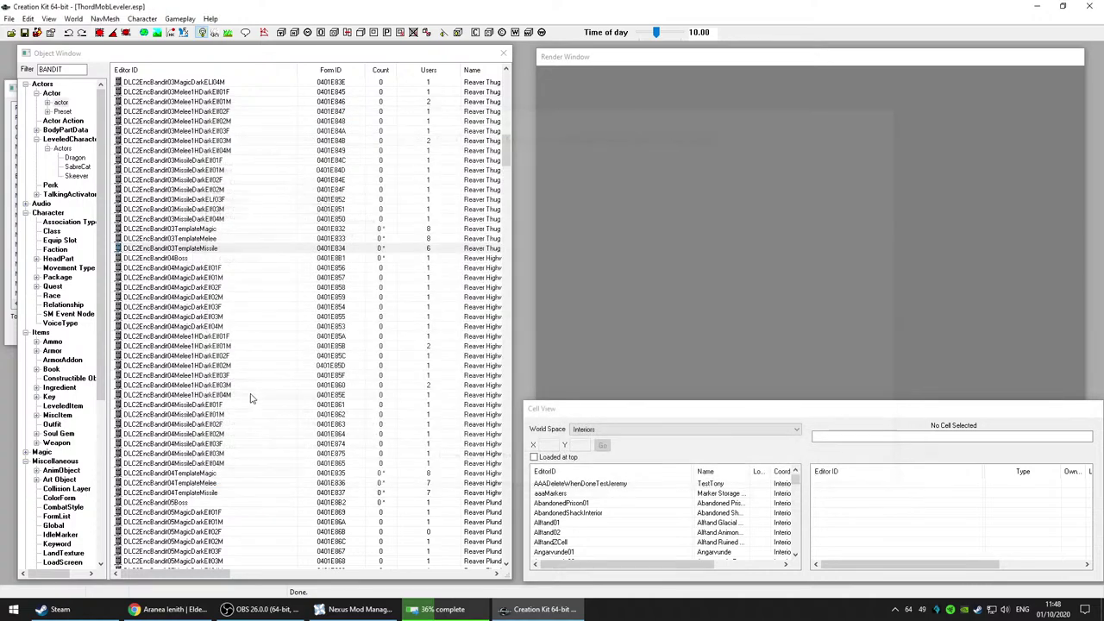
Step: Check the AI data and combat style of the DLC2EncBandit04Boss actor
{"action": "left_click", "coordinate": [206, 261]}
{"action": "key", "text": "Delete"}
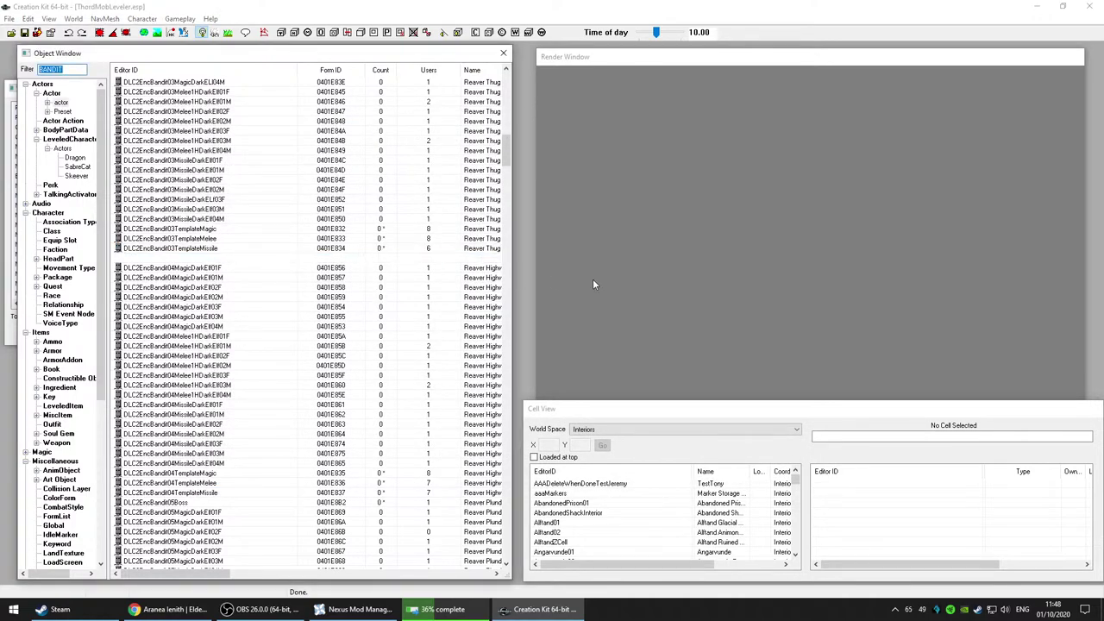
{"action": "left_click", "coordinate": [592, 284]}
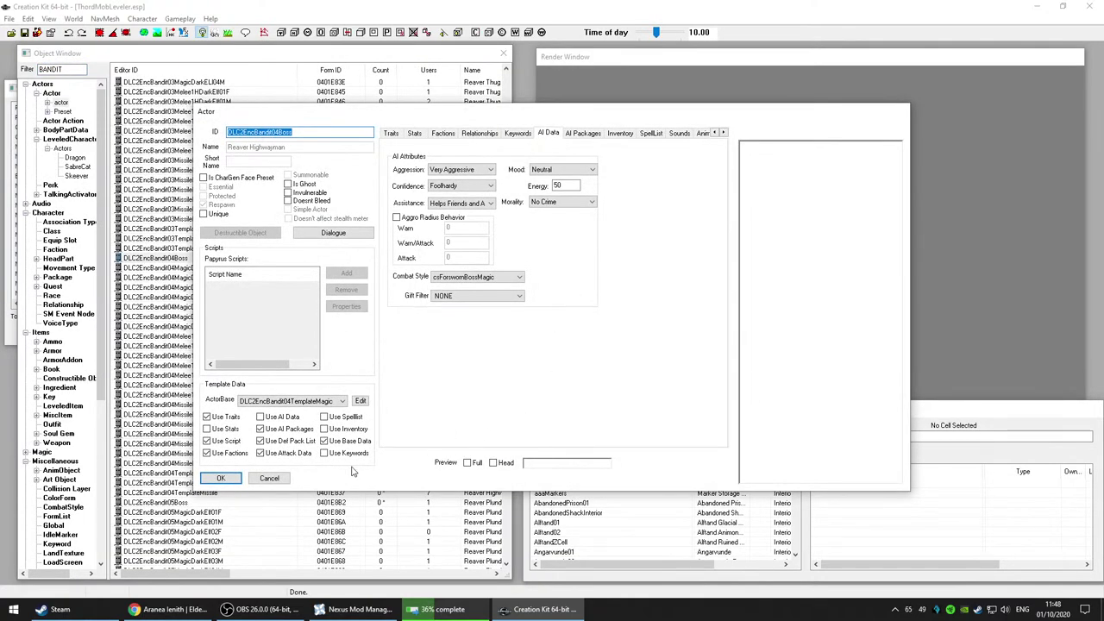
{"action": "left_click", "coordinate": [269, 478]}
Step: Check the AI data and combat styles of the DLC2EncBandit04TemplateMagic, DLC2EncBandit04TemplateMelee and DLC2EncBandit04TemplateMissile actors
{"action": "scroll", "coordinate": [256, 320], "scroll_direction": "down", "scroll_amount": 3}
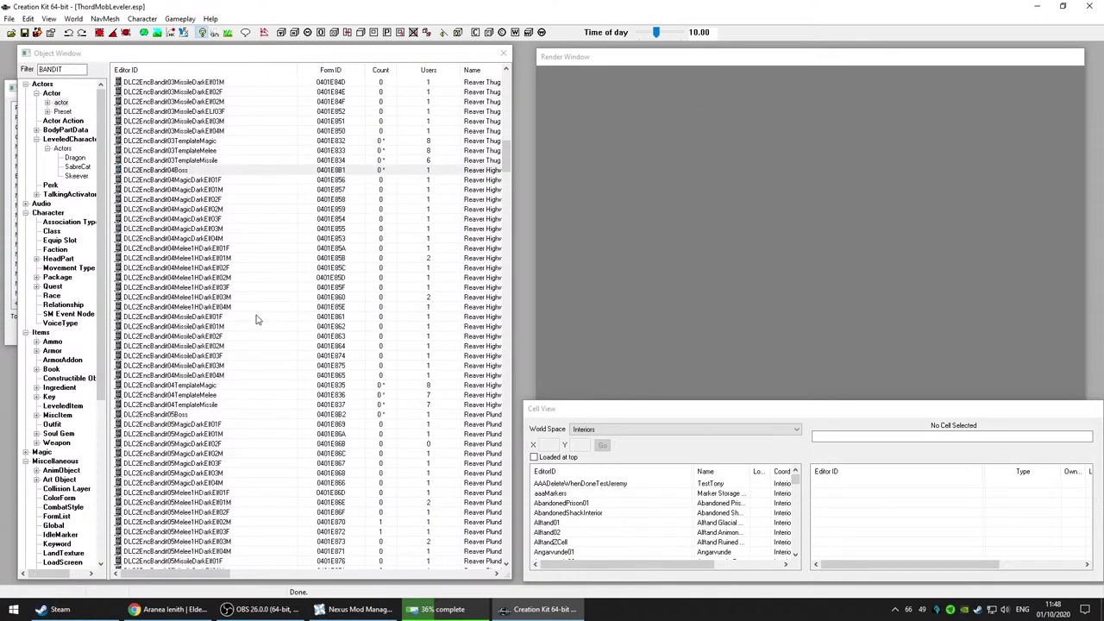
{"action": "scroll", "coordinate": [256, 319], "scroll_direction": "down", "scroll_amount": 5}
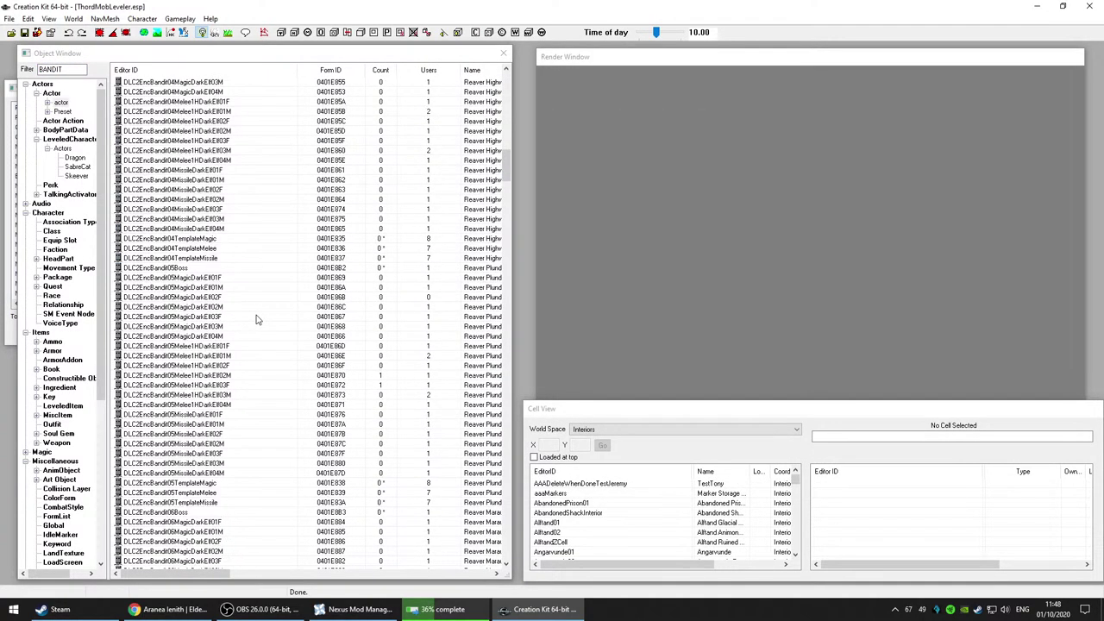
{"action": "left_click", "coordinate": [239, 240]}
{"action": "left_click_drag", "start_coordinate": [239, 240], "coordinate": [554, 266]}
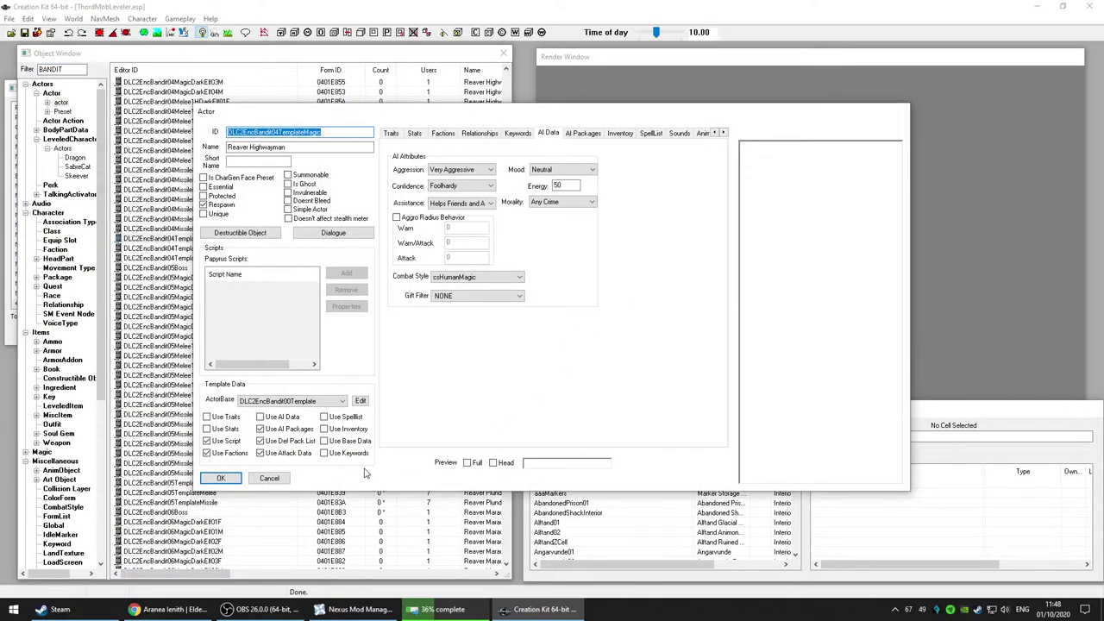
{"action": "left_click", "coordinate": [271, 479]}
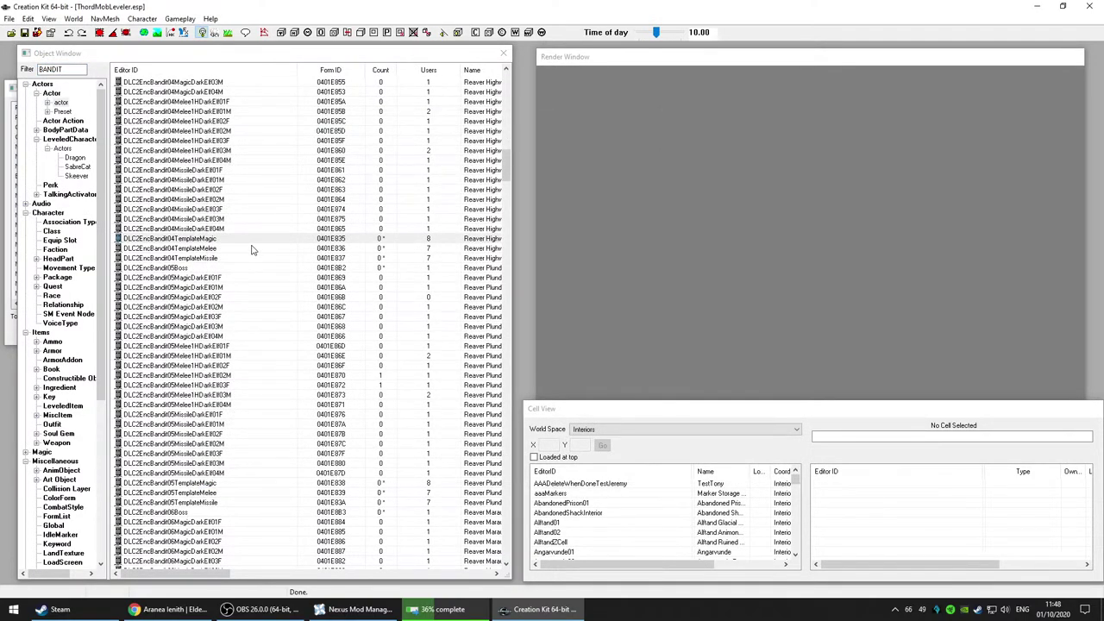
{"action": "left_click", "coordinate": [561, 307]}
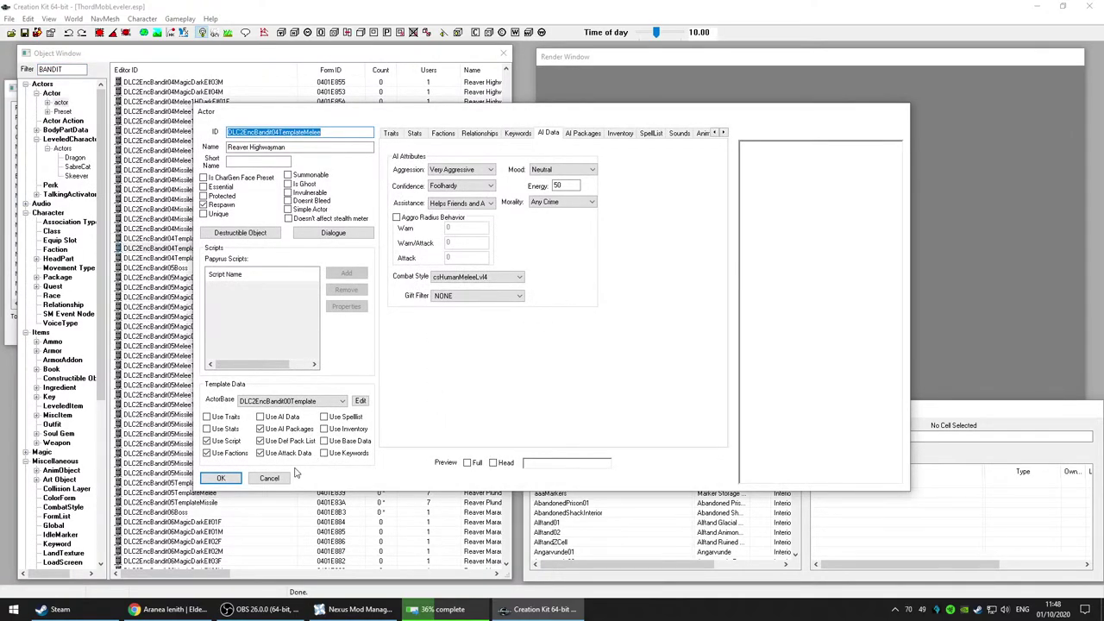
{"action": "left_click", "coordinate": [269, 478]}
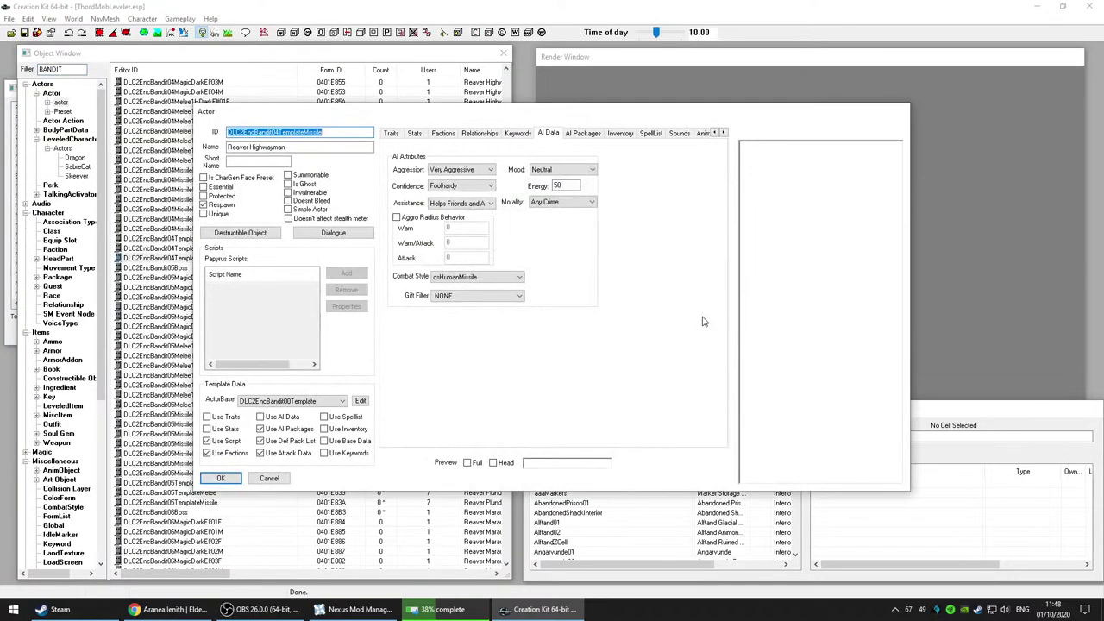
{"action": "left_click", "coordinate": [283, 479]}
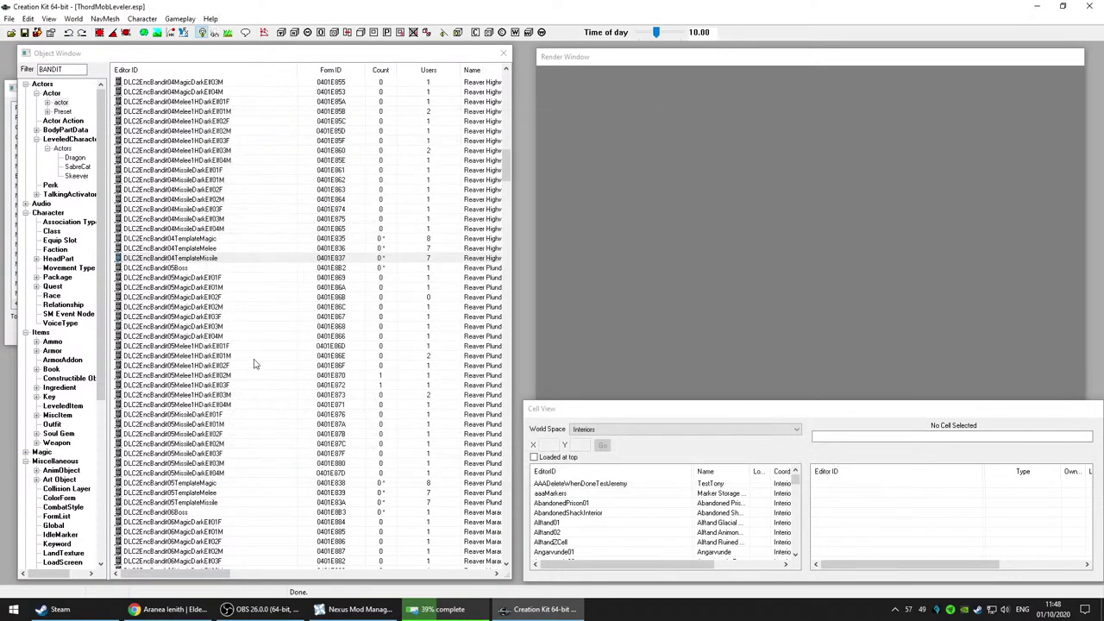
Step: Check the AI data and combat style of the DLC2EncBandit05Boss actor
{"action": "left_click", "coordinate": [216, 269]}
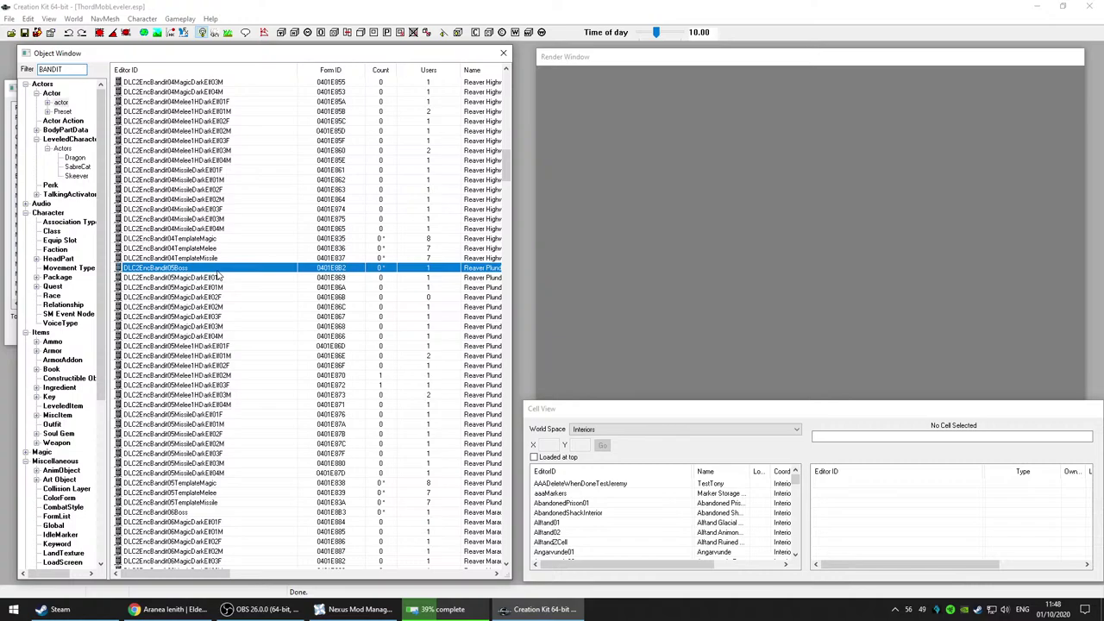
{"action": "left_click", "coordinate": [674, 292]}
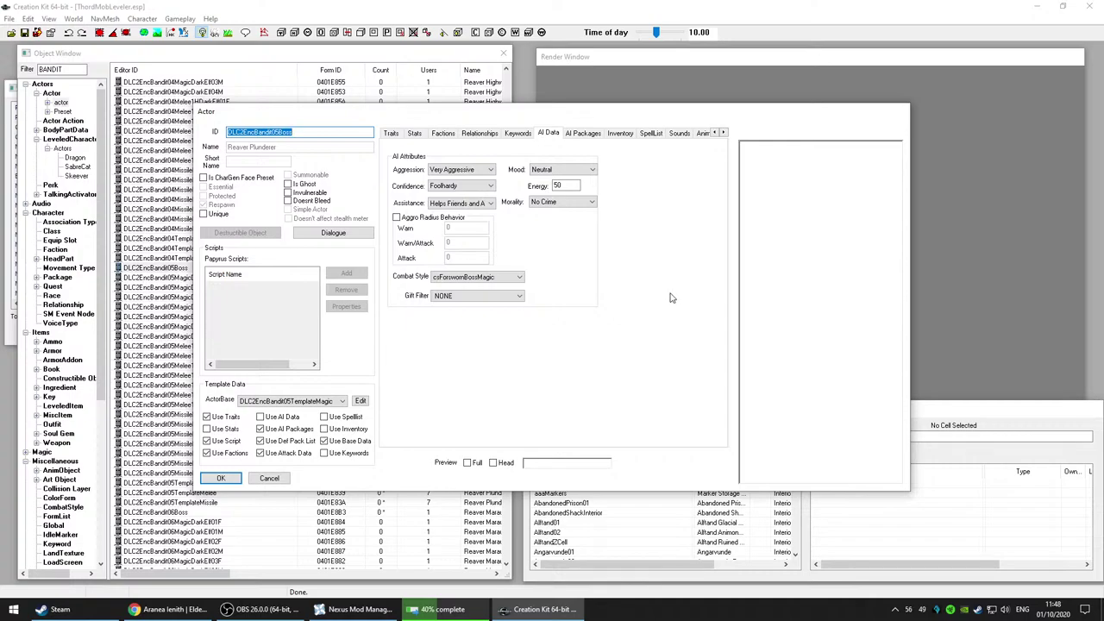
{"action": "left_click", "coordinate": [760, 321]}
{"action": "left_click", "coordinate": [269, 479]}
Step: Set the DLC2EncBandit05TemplateMagic actor's Confidence to Foolhardy in its AI data and accept the change
{"action": "scroll", "coordinate": [278, 379], "scroll_direction": "down", "scroll_amount": 5}
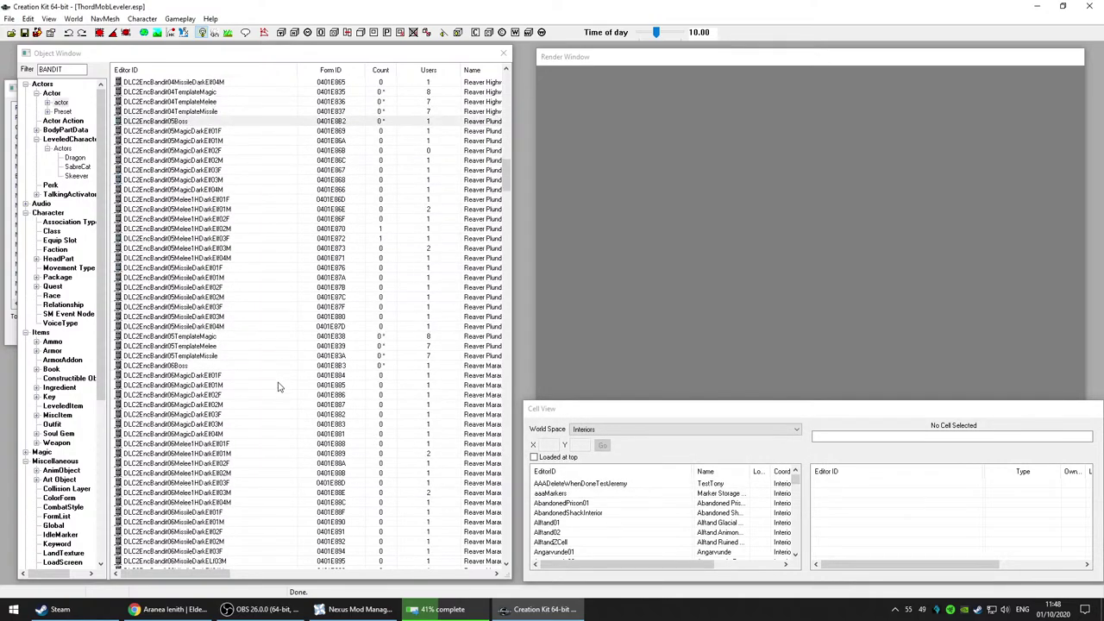
{"action": "left_click", "coordinate": [228, 337]}
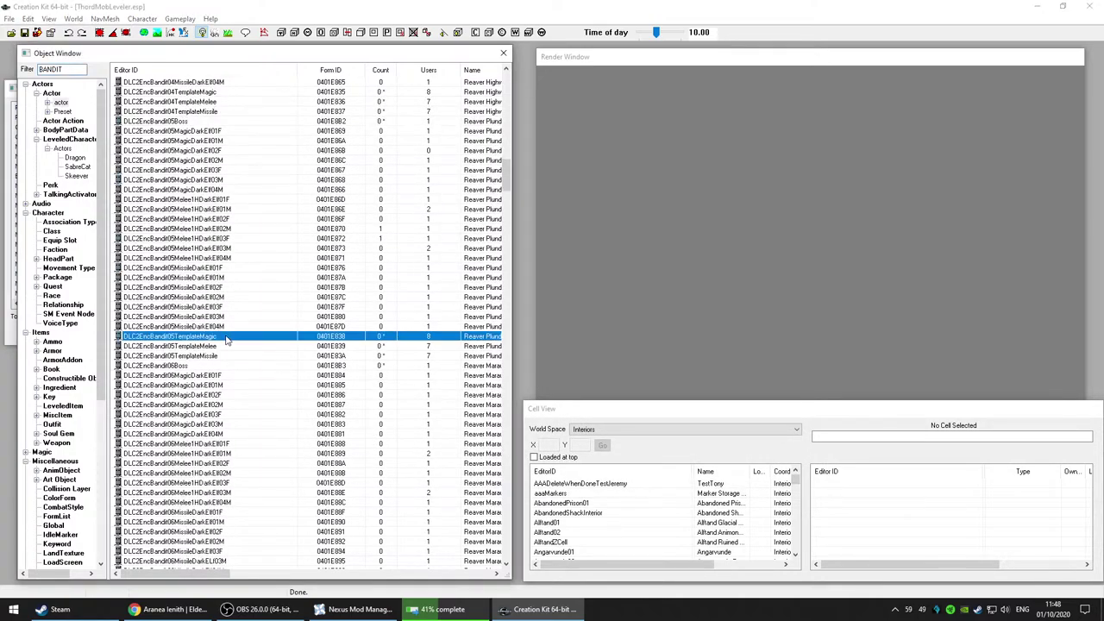
{"action": "key", "text": "Delete"}
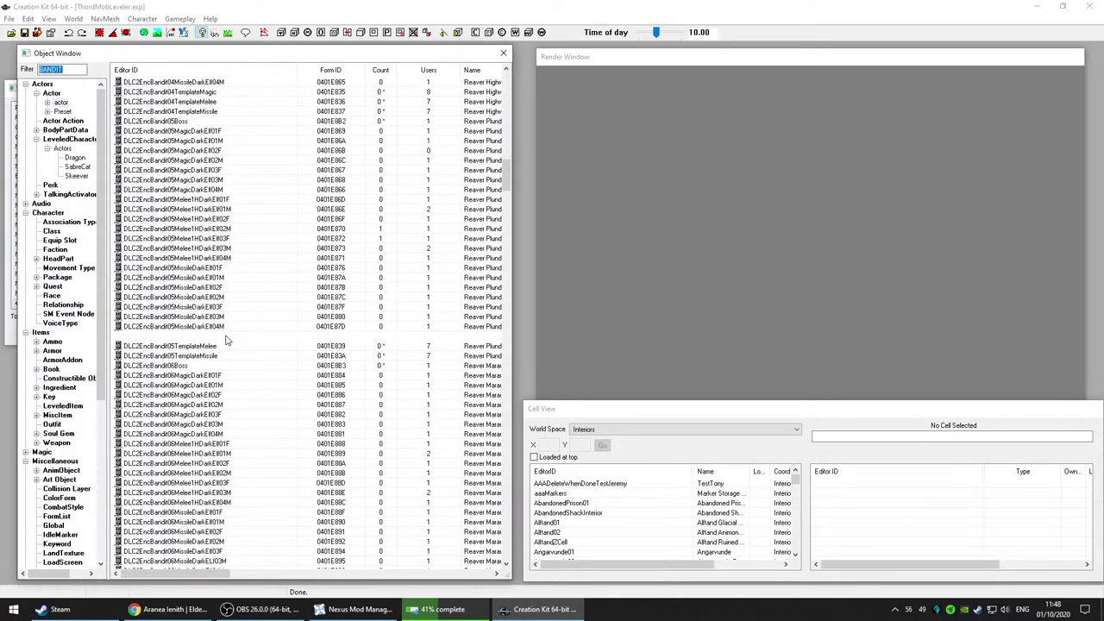
{"action": "left_click", "coordinate": [652, 360]}
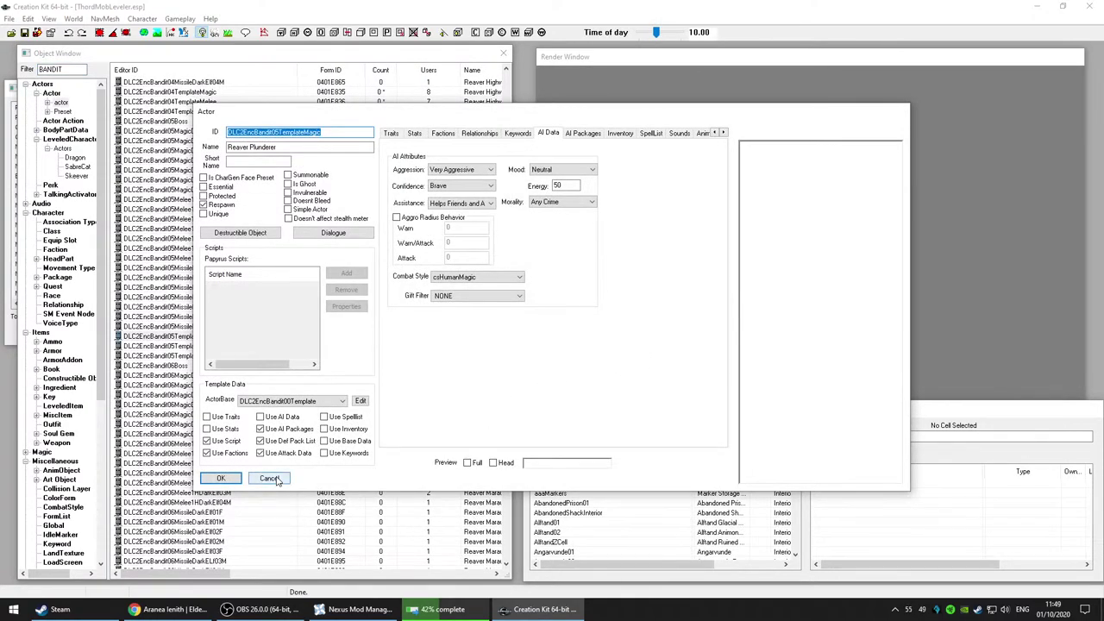
{"action": "left_click", "coordinate": [455, 188]}
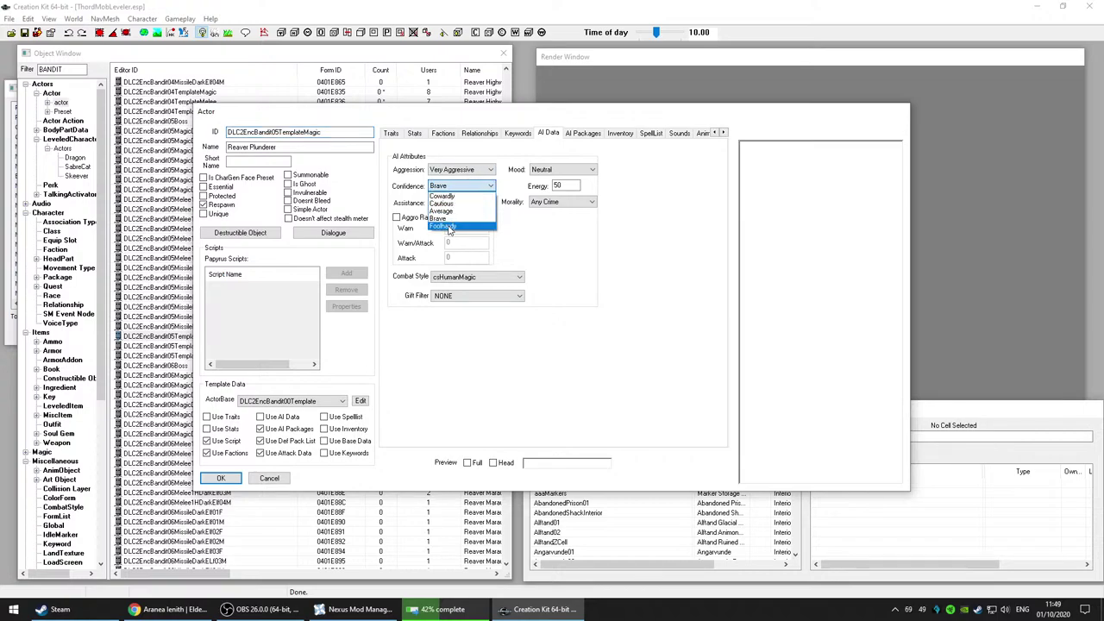
{"action": "left_click", "coordinate": [442, 196]}
{"action": "left_click", "coordinate": [221, 478]}
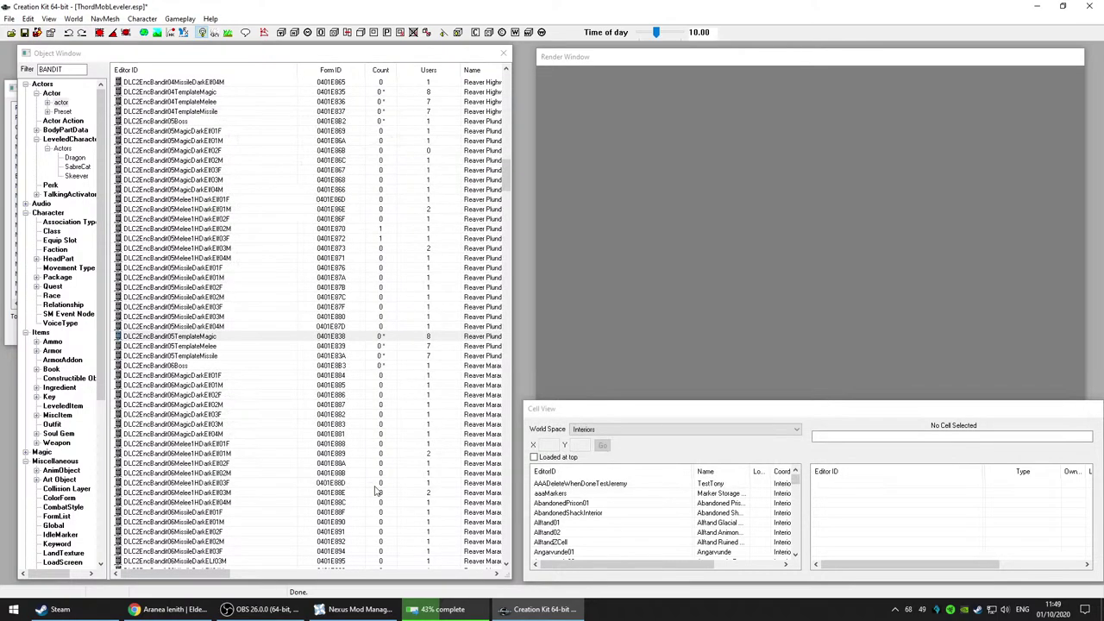
Step: Check the AI data and template flags of the DLC2EncBandit05TemplateMelee actor
{"action": "left_click", "coordinate": [591, 328]}
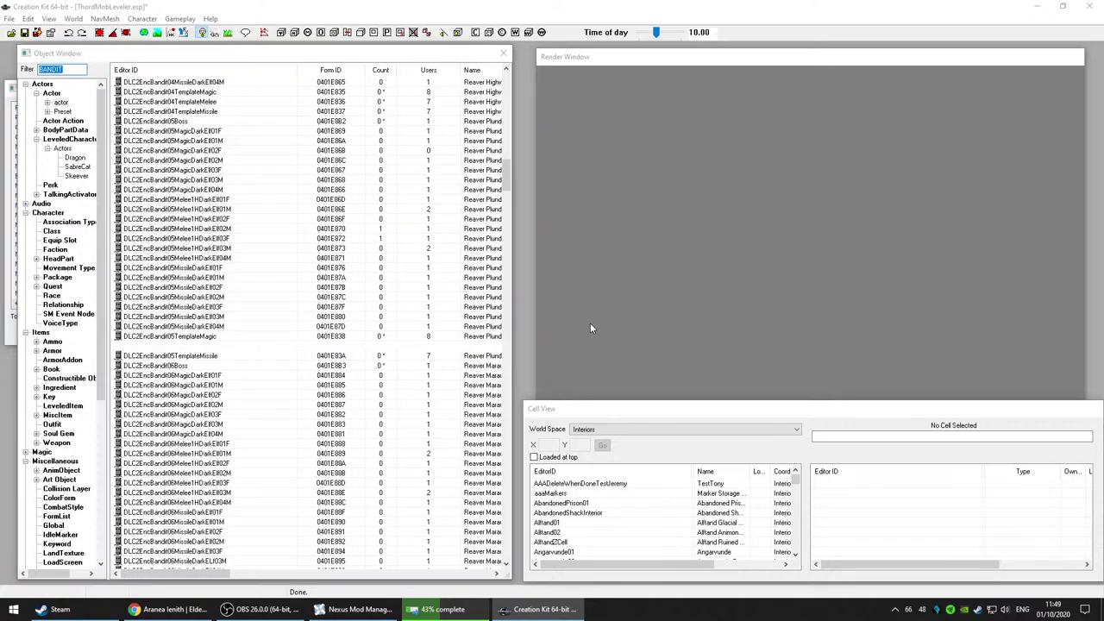
{"action": "key", "text": "Return"}
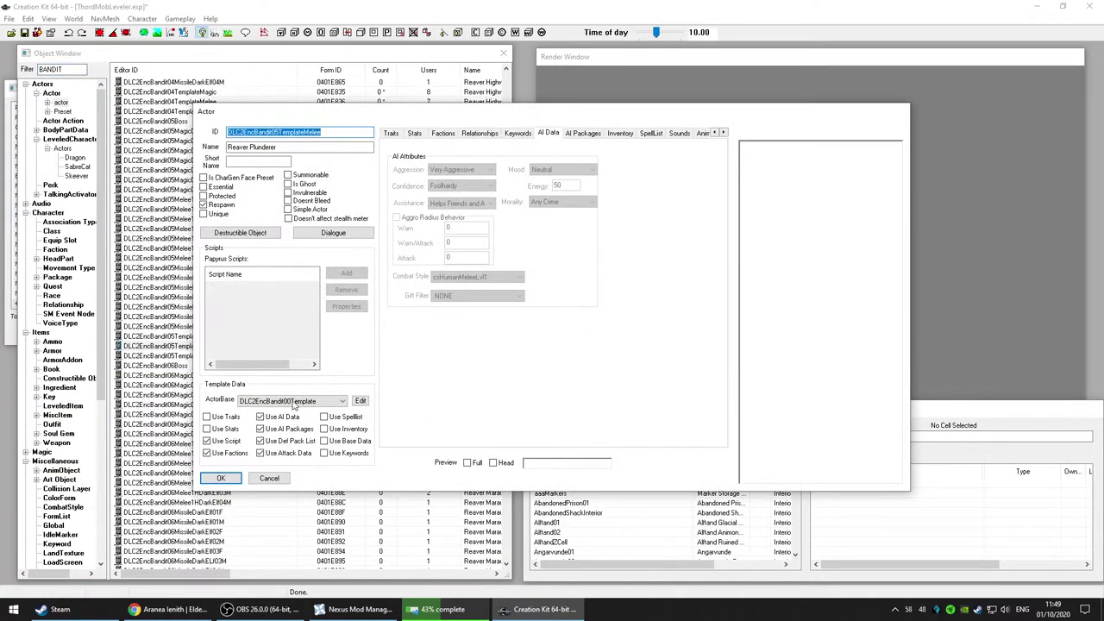
{"action": "left_click", "coordinate": [269, 478]}
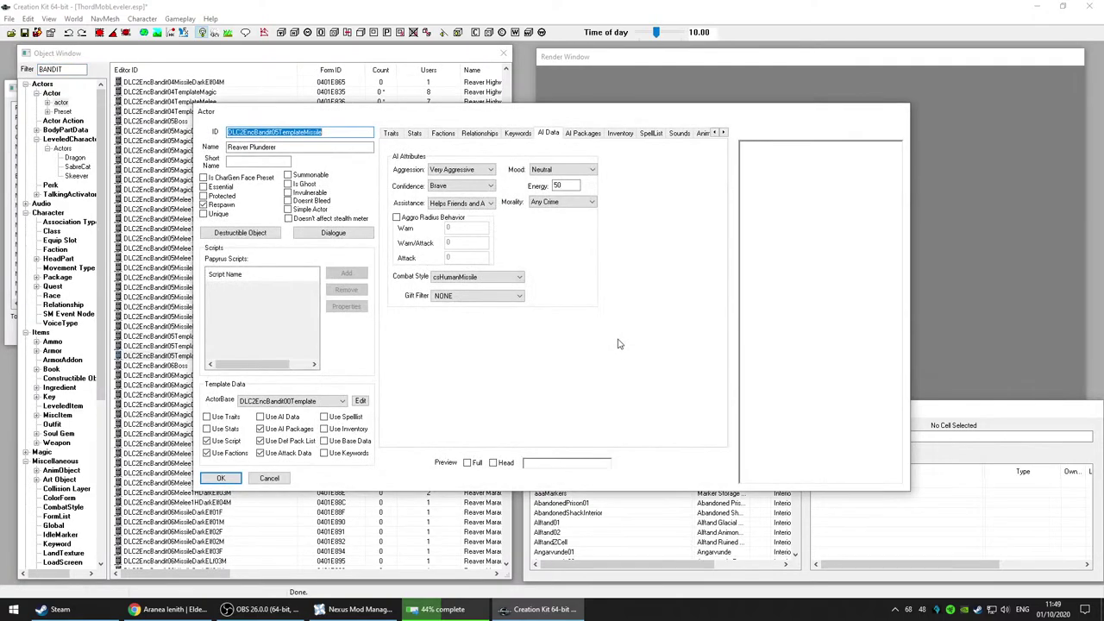
Step: Set the DLC2EncBandit05TemplateMissile actor's Confidence to Foolhardy and accept the change
{"action": "left_click", "coordinate": [484, 186]}
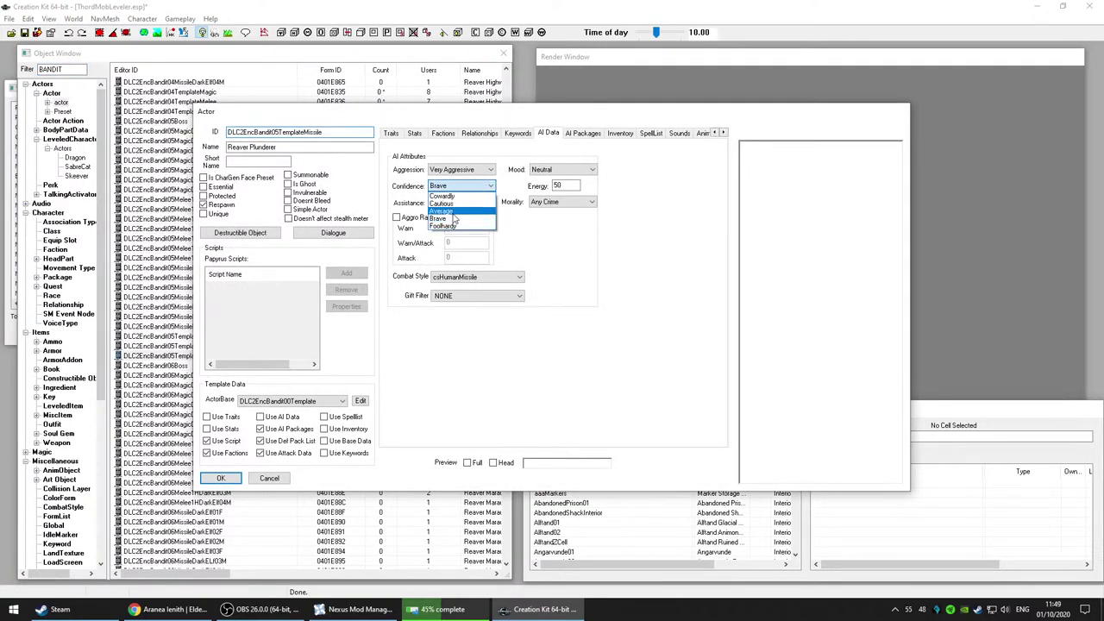
{"action": "left_click", "coordinate": [449, 238]}
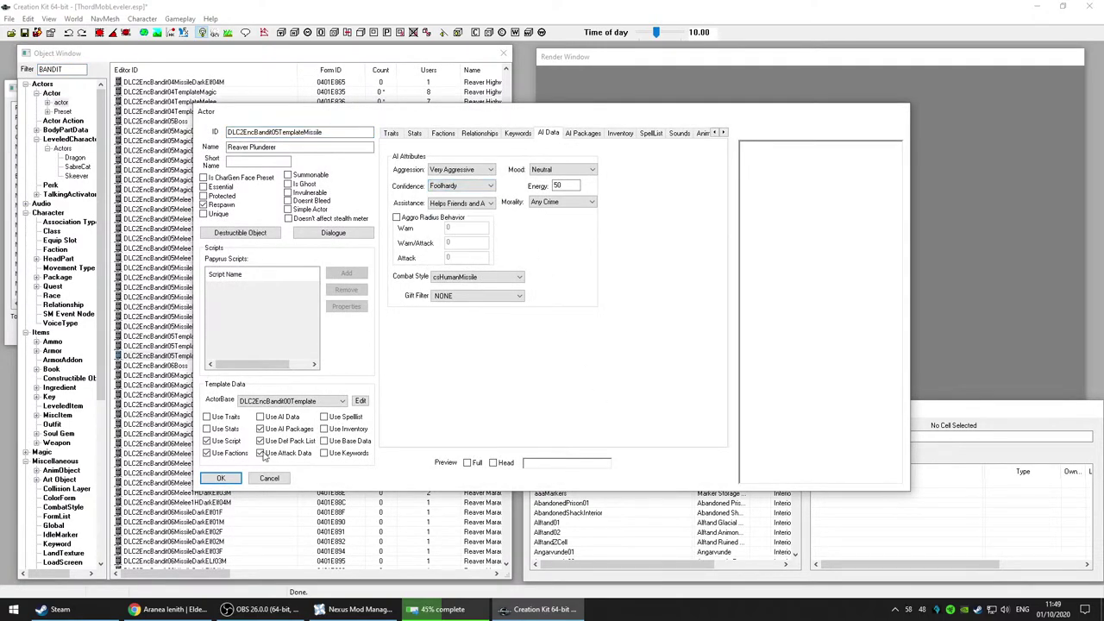
{"action": "left_click", "coordinate": [221, 479]}
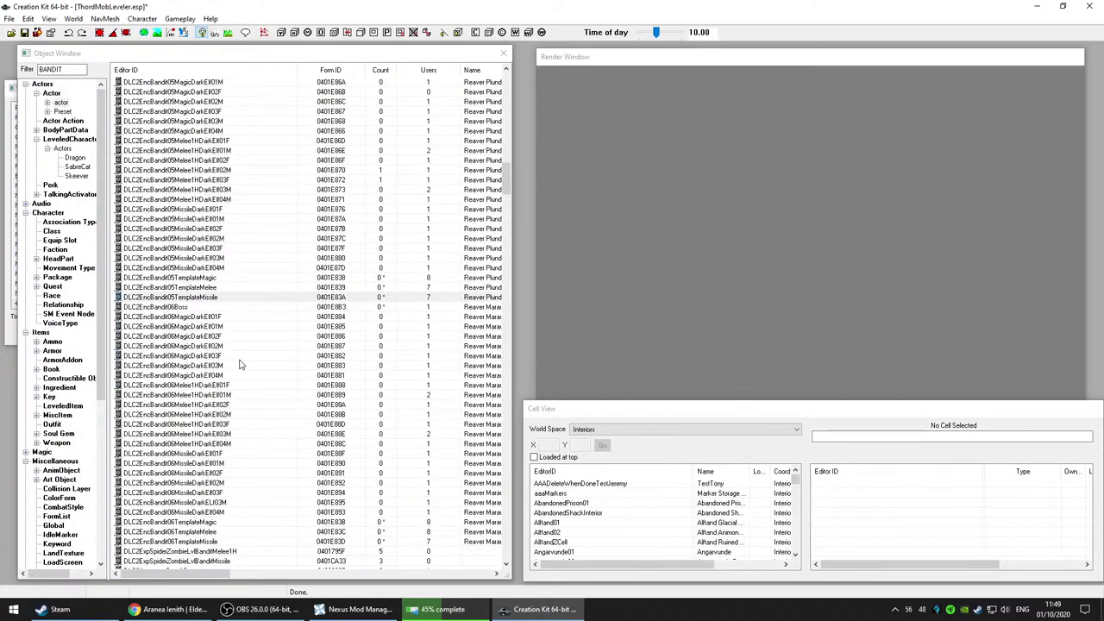
Step: Check the AI data and combat style of the DLC2EncBandit06Boss actor
{"action": "scroll", "coordinate": [195, 311], "scroll_direction": "down", "scroll_amount": 2}
{"action": "left_click", "coordinate": [195, 308]}
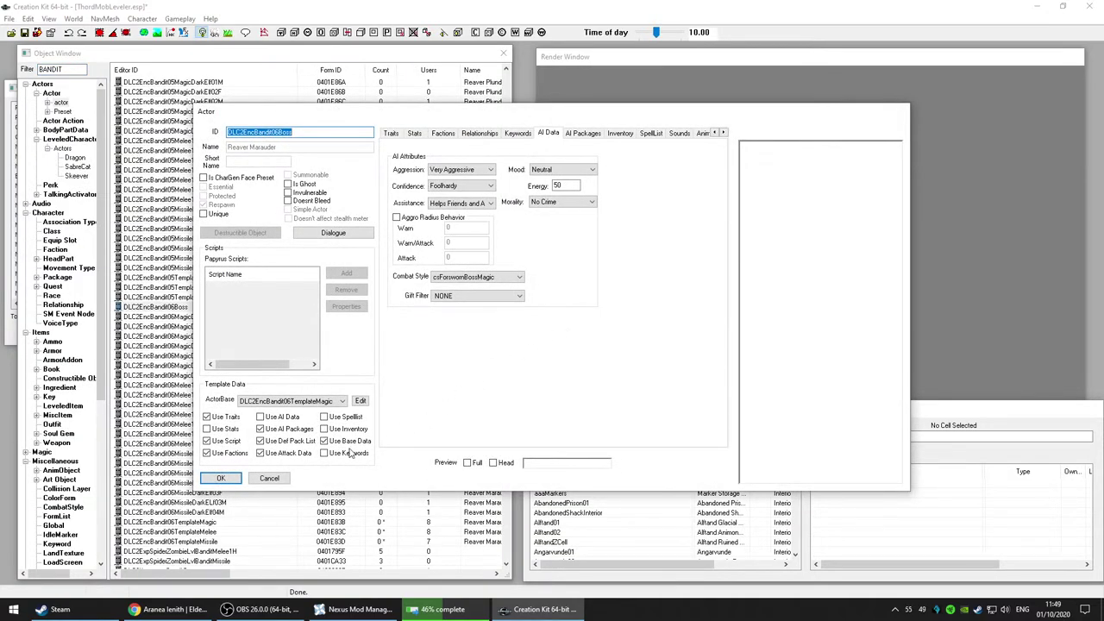
{"action": "left_click", "coordinate": [281, 479]}
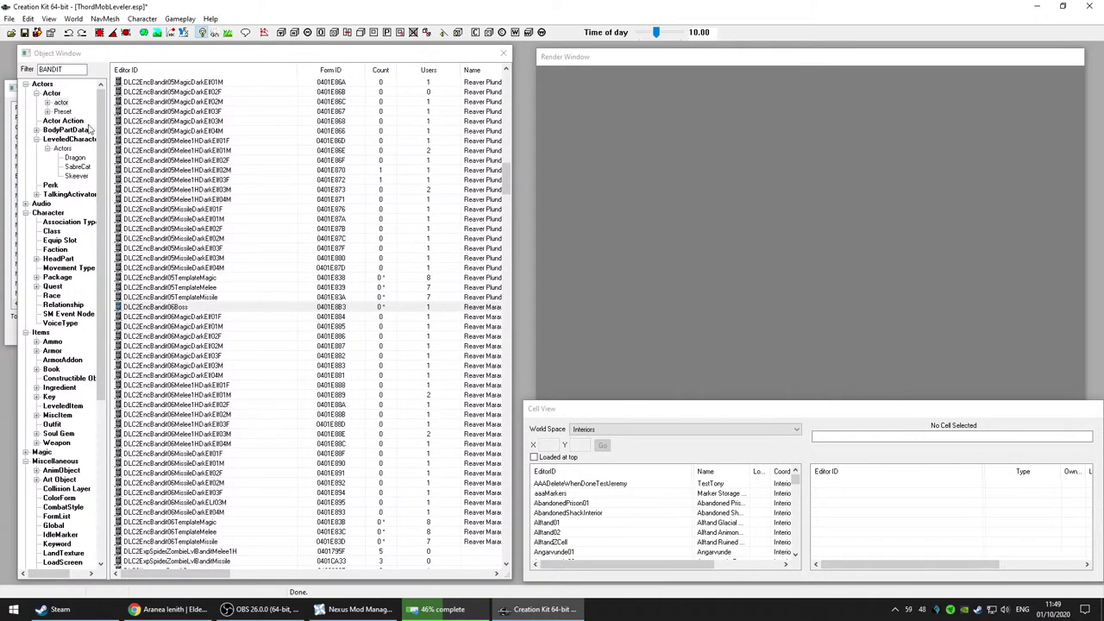
Step: Save ThordMobLeveler.esp, accepting all warnings, and close Nexus Mod Manager
{"action": "left_click", "coordinate": [24, 34]}
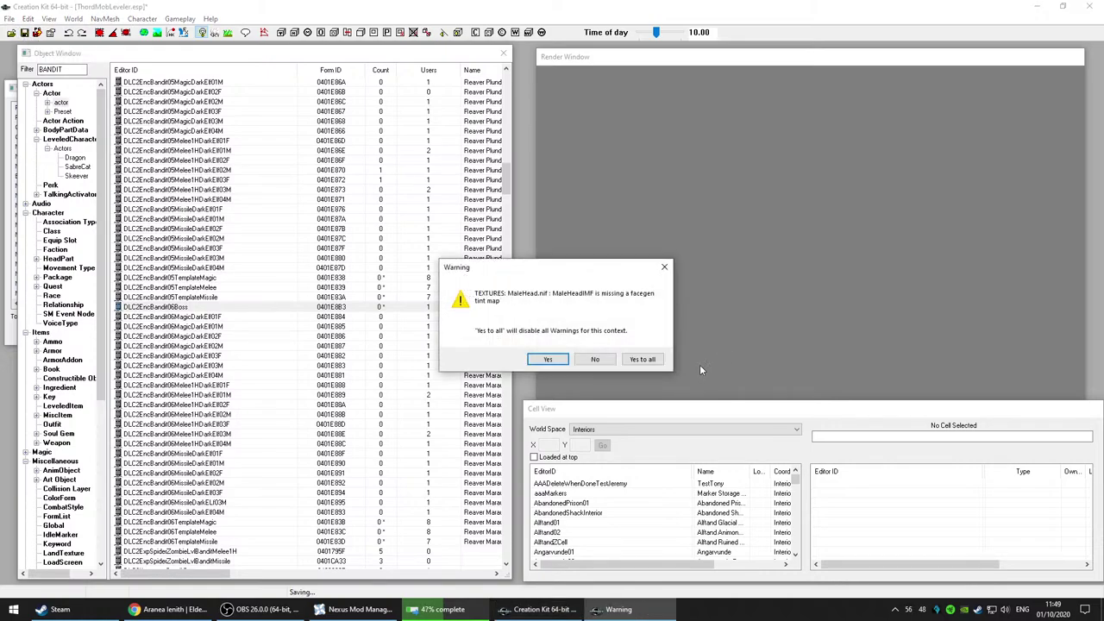
{"action": "left_click", "coordinate": [642, 359]}
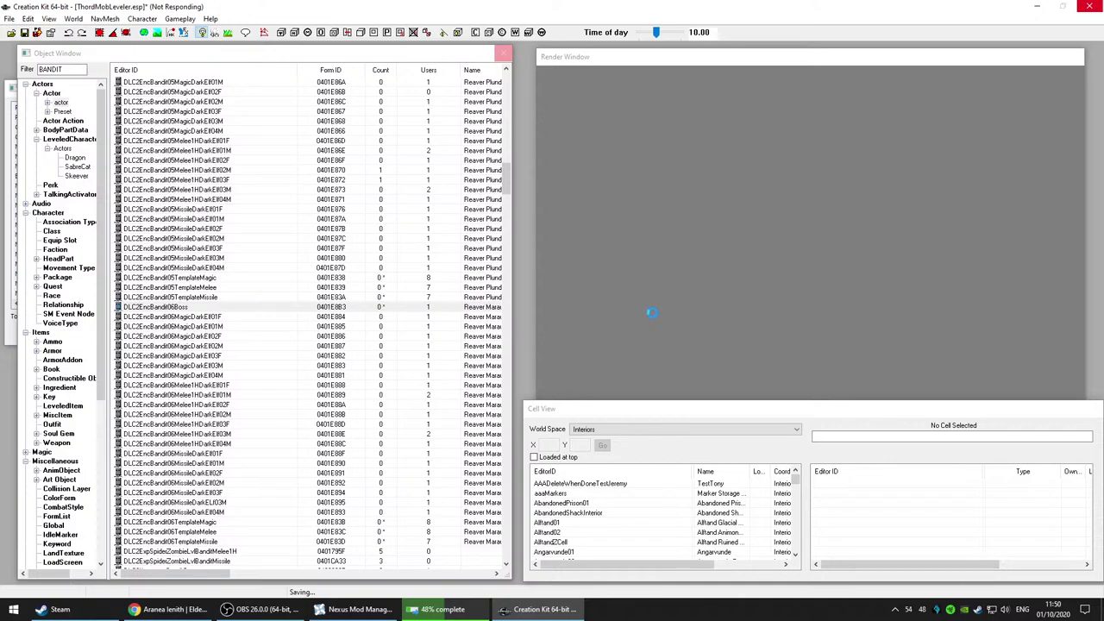
{"action": "right_click", "coordinate": [360, 609]}
{"action": "left_click", "coordinate": [325, 585]}
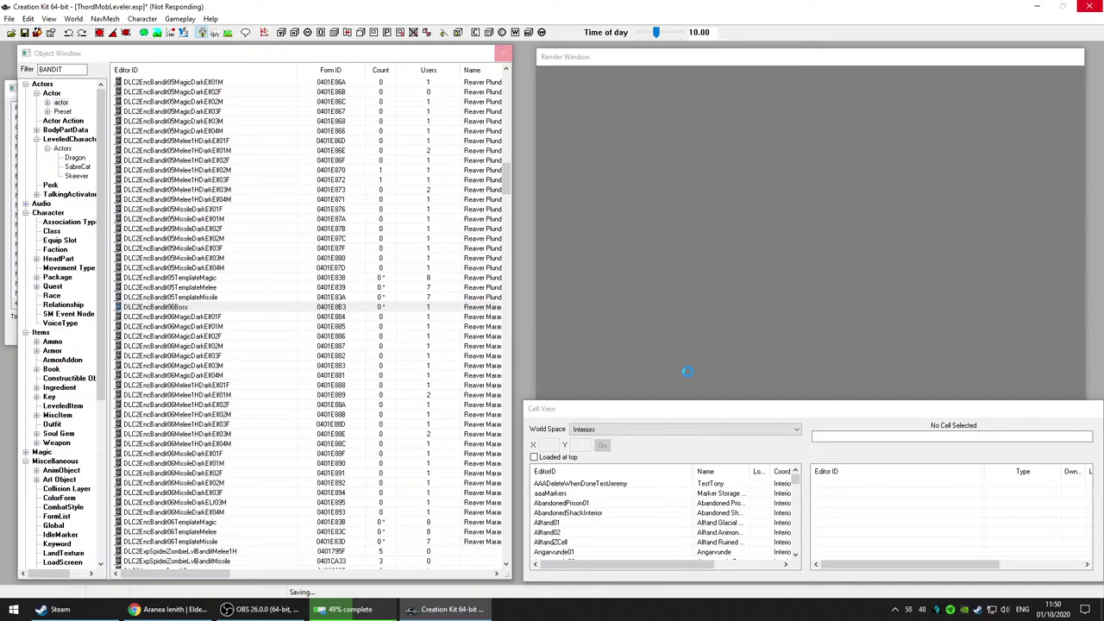
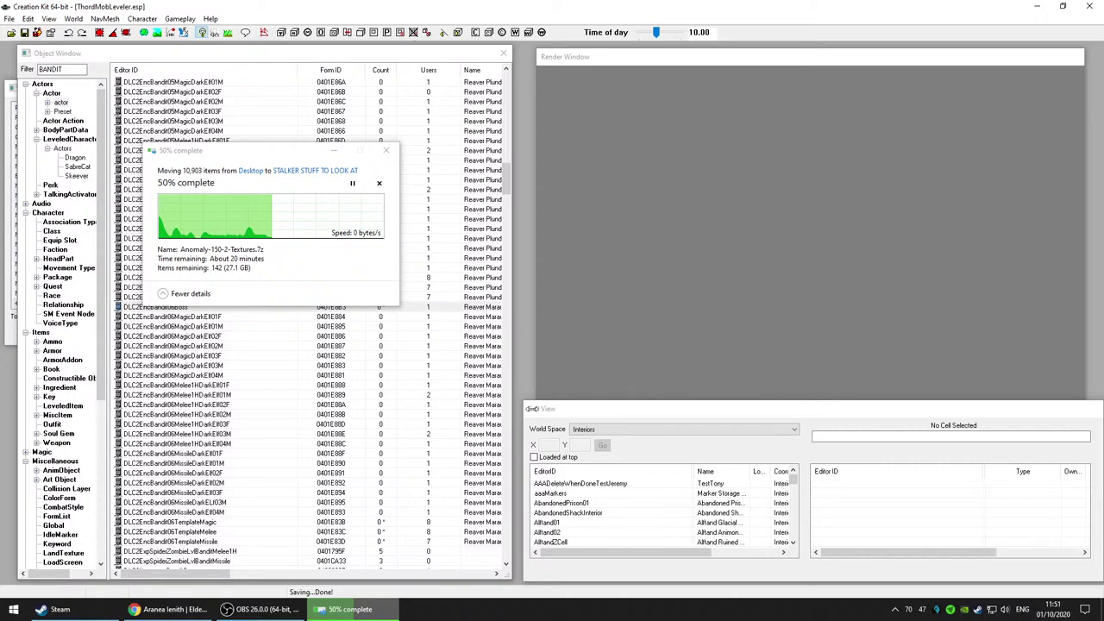
Step: Switch from the file transfer window back to the Creation Kit
{"action": "left_click", "coordinate": [253, 610]}
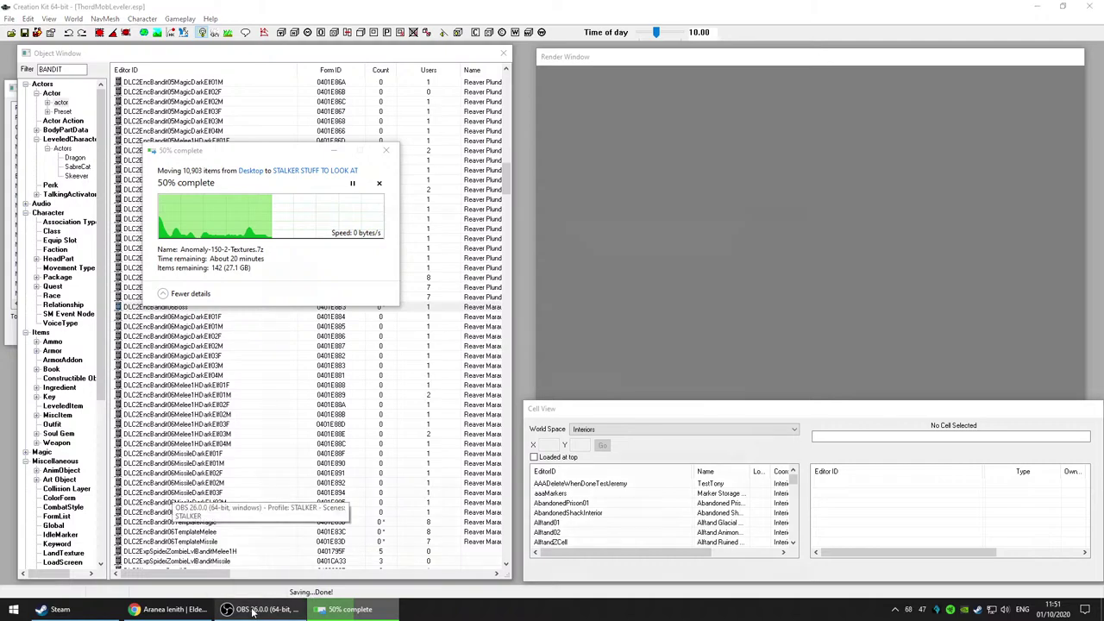
{"action": "left_click", "coordinate": [253, 610]}
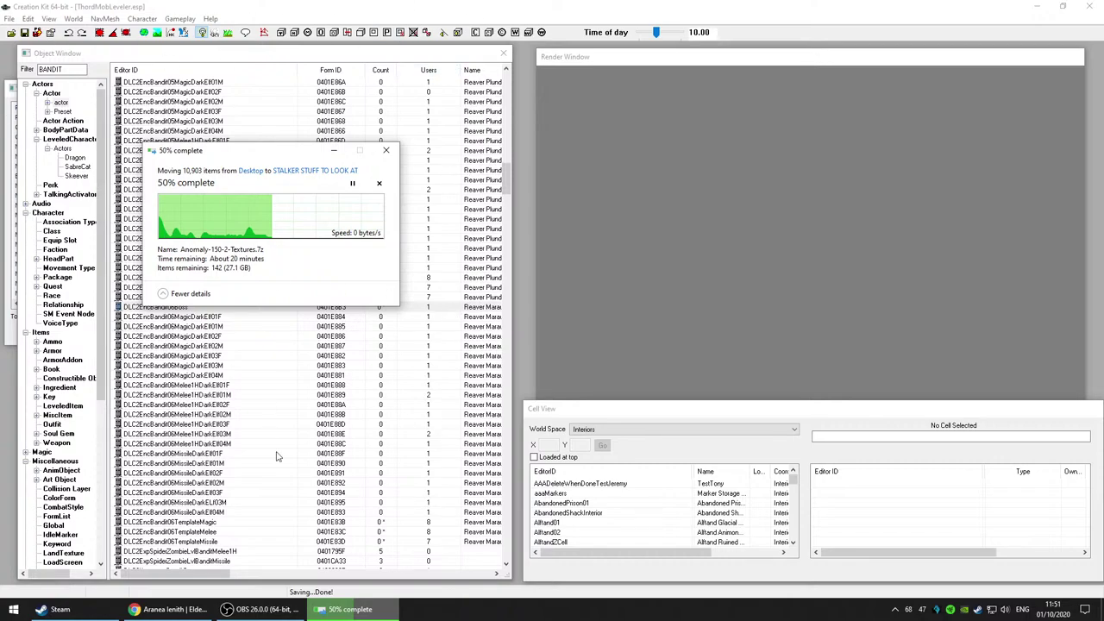
{"action": "left_click", "coordinate": [841, 150]}
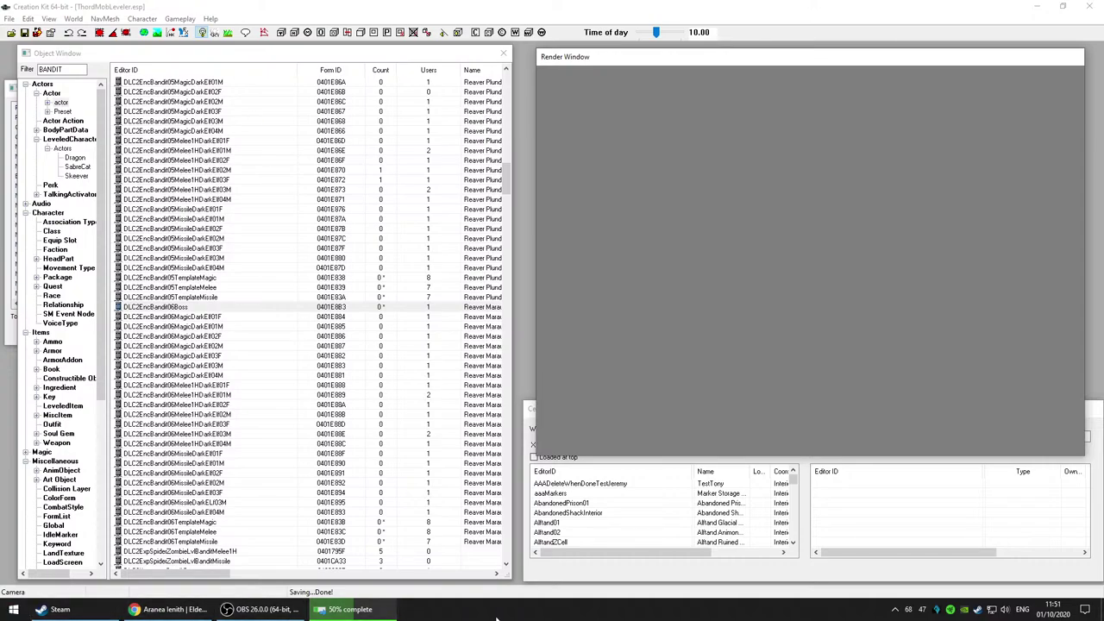
Step: Reopen the DLC2EncBandit06Boss actor to recheck its AI data, and find the Bandit06 template actors in the list
{"action": "scroll", "coordinate": [258, 458], "scroll_direction": "down", "scroll_amount": 4}
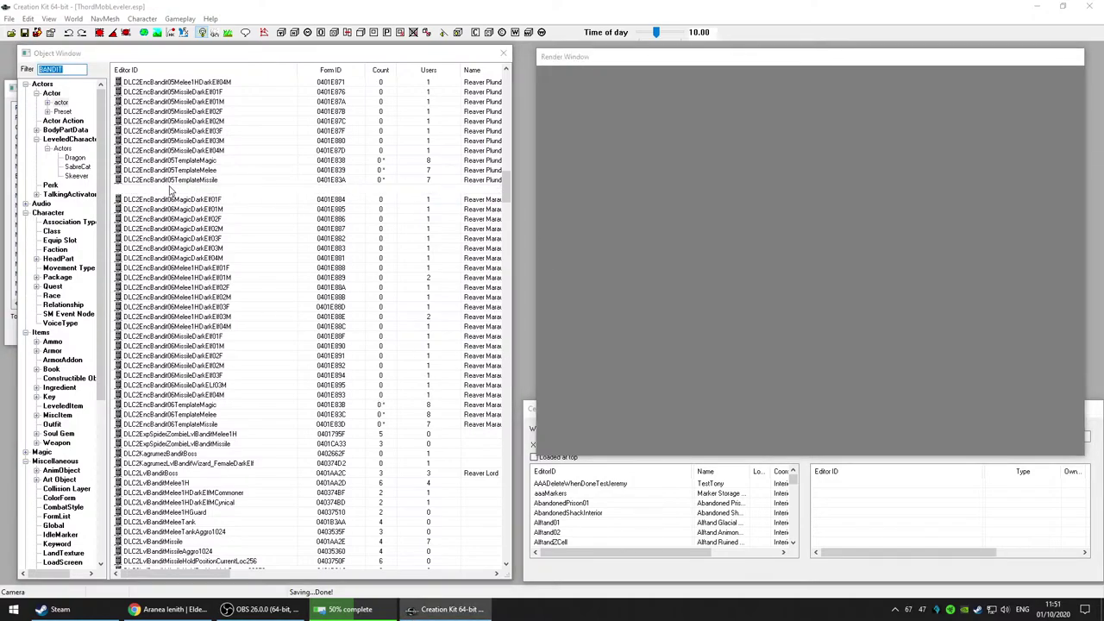
{"action": "double_click", "coordinate": [170, 190]}
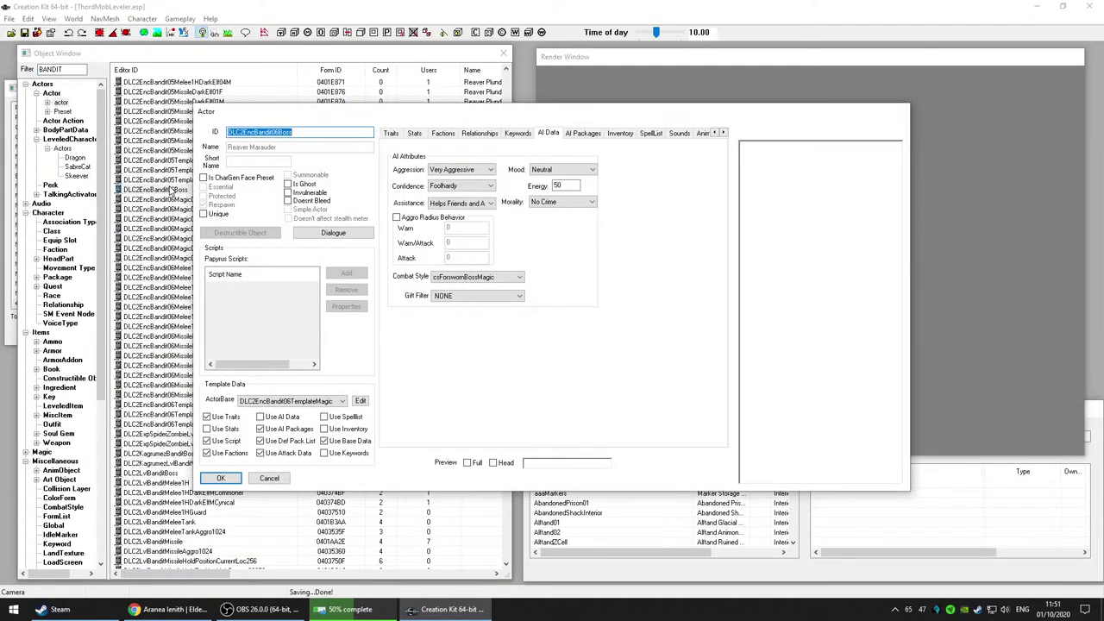
{"action": "mouse_move", "coordinate": [455, 611]}
{"action": "left_click", "coordinate": [271, 479]}
{"action": "scroll", "coordinate": [239, 371], "scroll_direction": "down", "scroll_amount": 4}
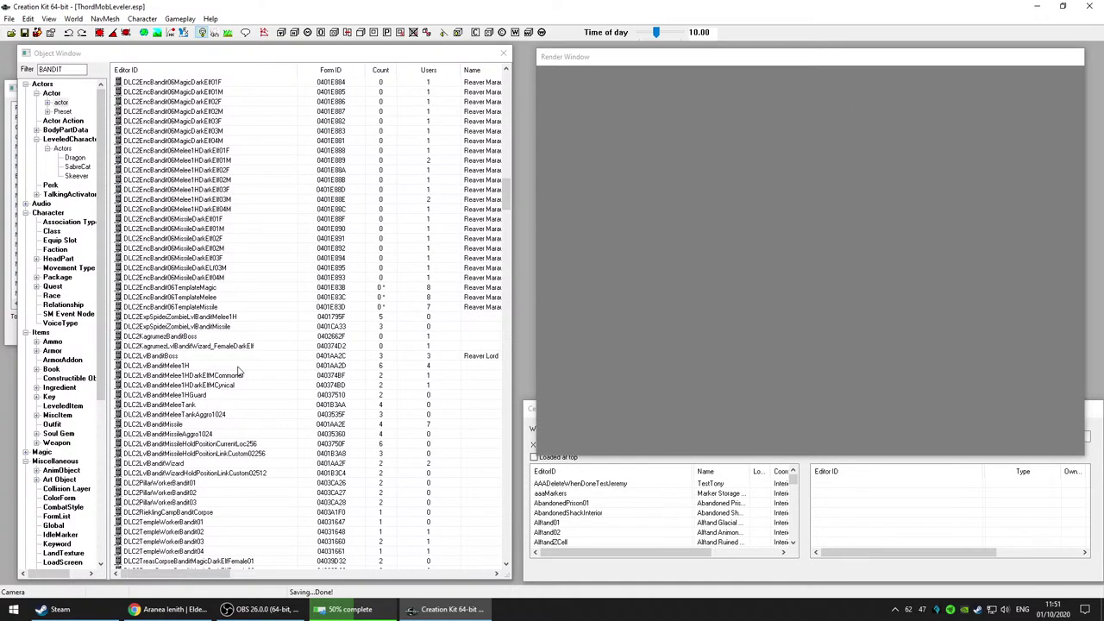
Step: Set the Confidence of the DLC2EncBandit06TemplateMagic actor to Foolhardy and accept the change
{"action": "left_click", "coordinate": [214, 289]}
{"action": "key", "text": "Delete"}
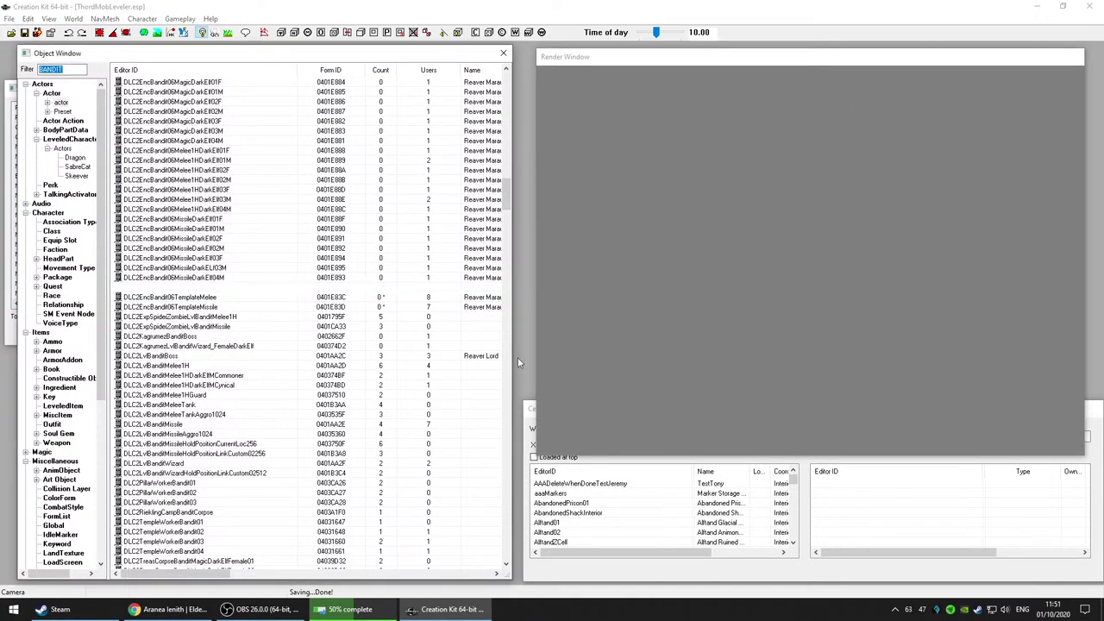
{"action": "left_click", "coordinate": [580, 331]}
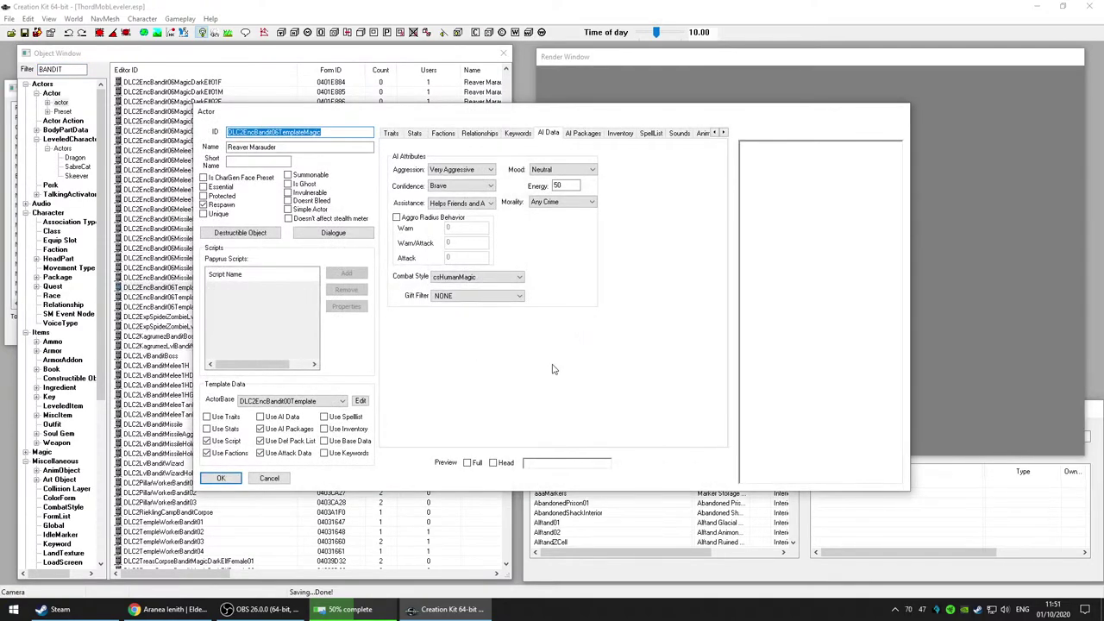
{"action": "left_click", "coordinate": [461, 186]}
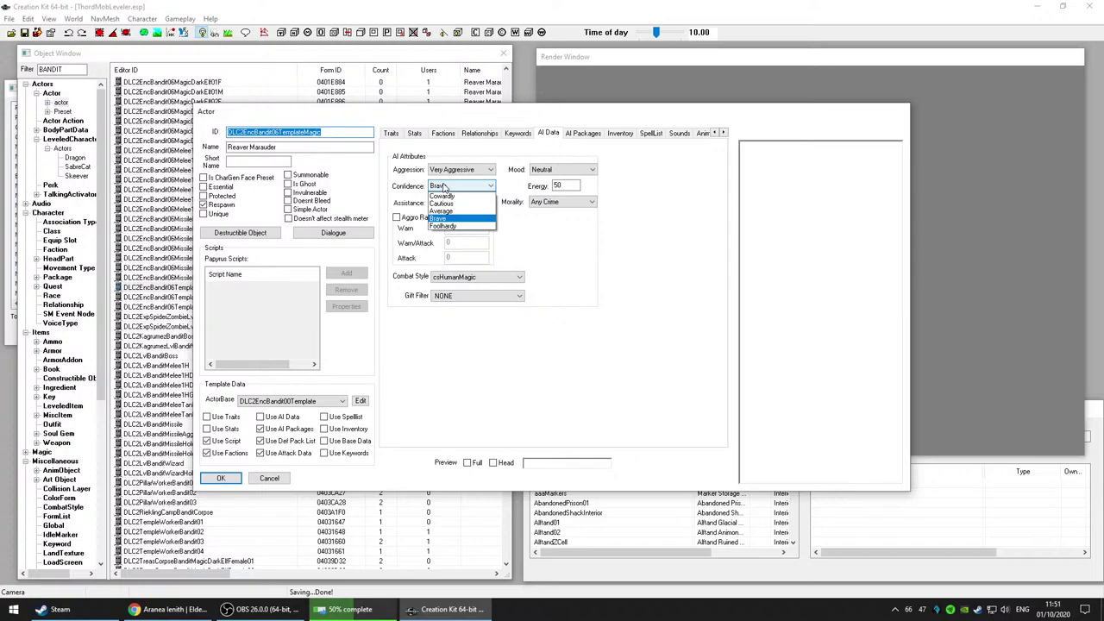
{"action": "left_click", "coordinate": [450, 228]}
{"action": "left_click", "coordinate": [221, 478]}
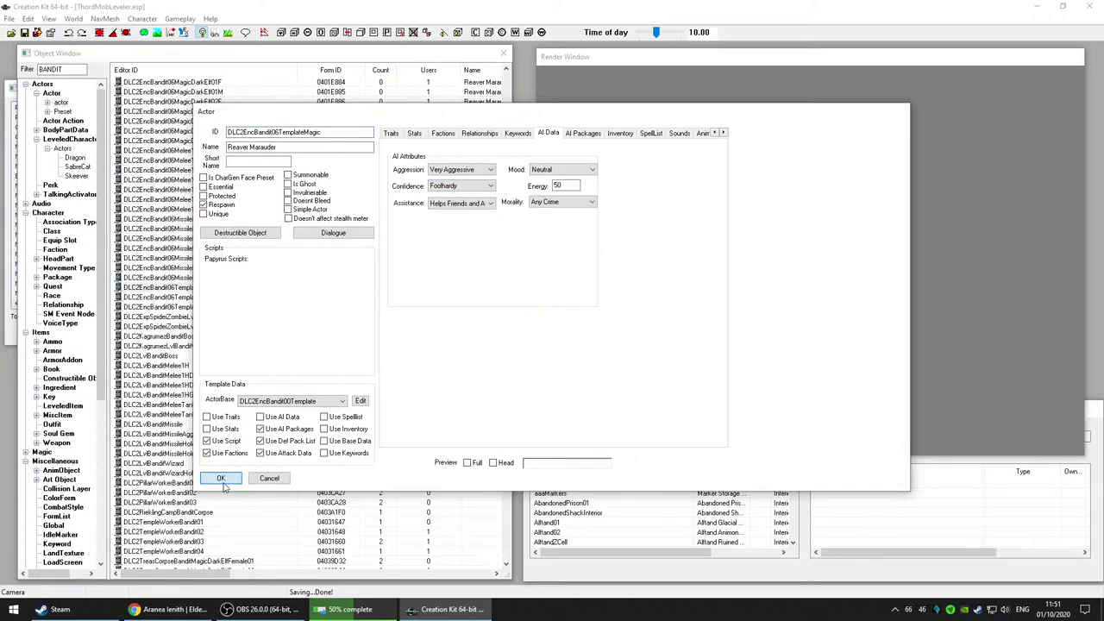
Step: Check the AI data and combat style of the DLC2EncBandit06TemplateMelee actor, leaving it unedited
{"action": "left_click", "coordinate": [255, 302]}
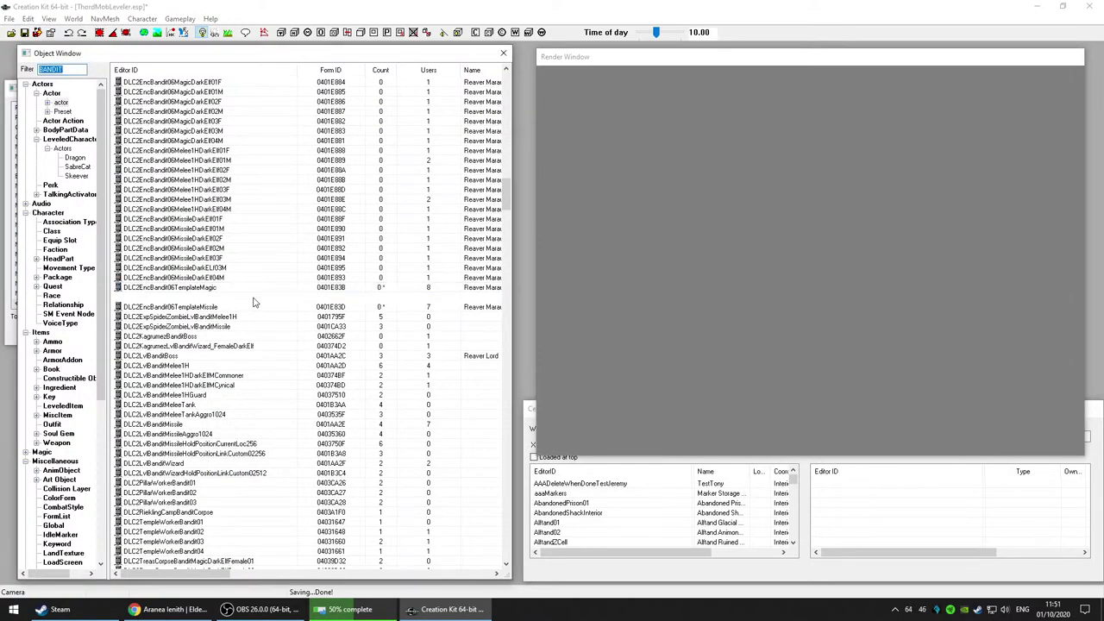
{"action": "left_click", "coordinate": [691, 401]}
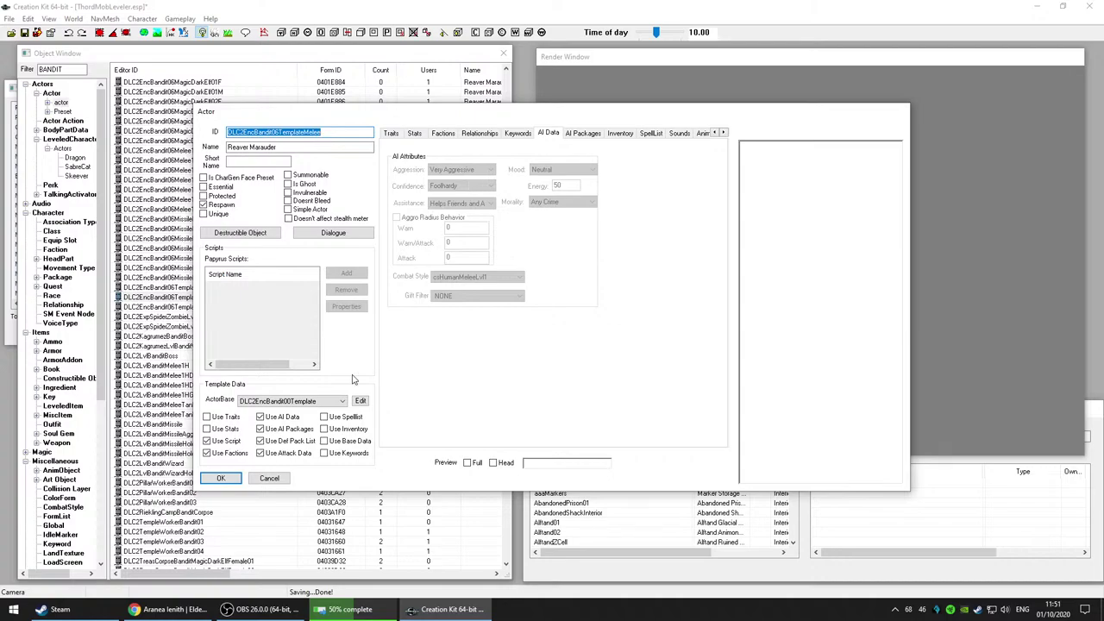
{"action": "left_click", "coordinate": [269, 481]}
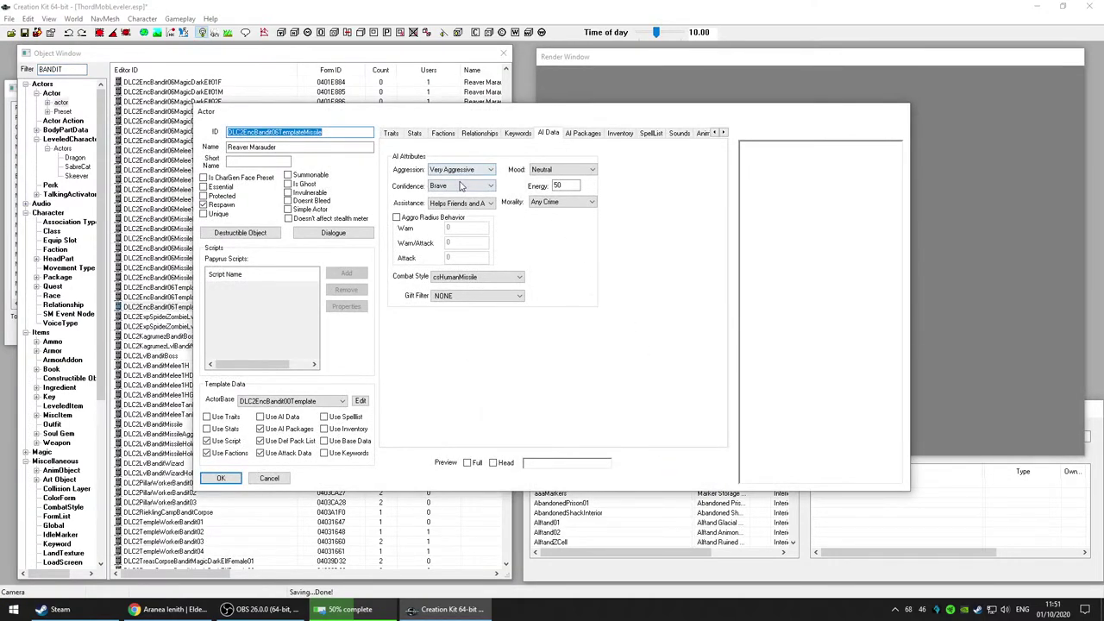
Step: Set the Confidence of the DLC2EncBandit06TemplateMissile actor to Foolhardy and accept the change
{"action": "left_click", "coordinate": [461, 186]}
{"action": "left_click", "coordinate": [444, 226]}
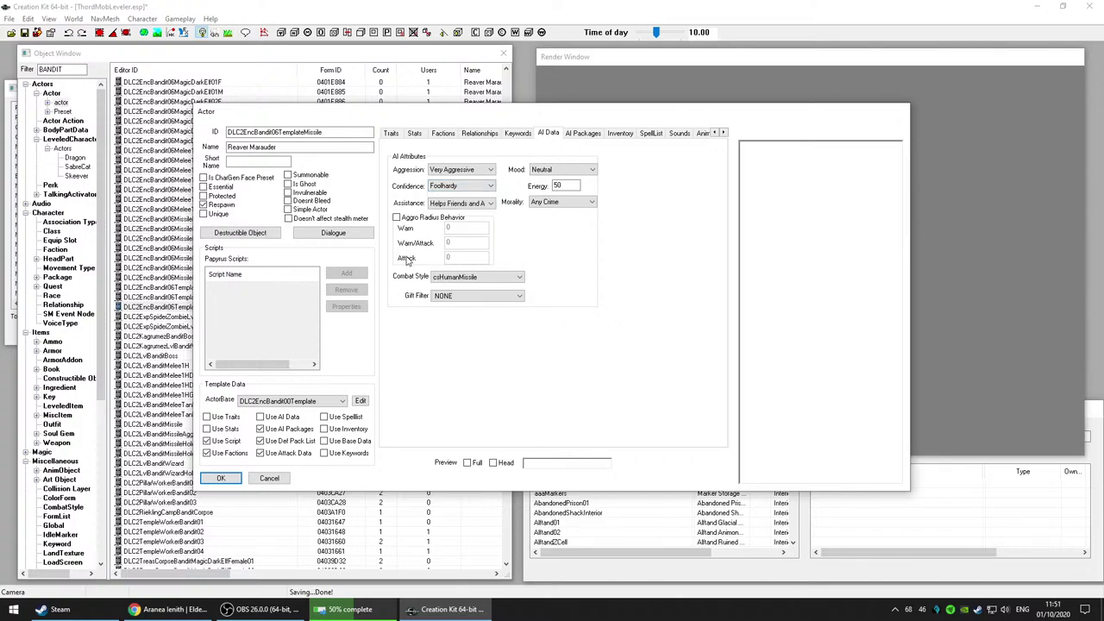
{"action": "left_click", "coordinate": [220, 479]}
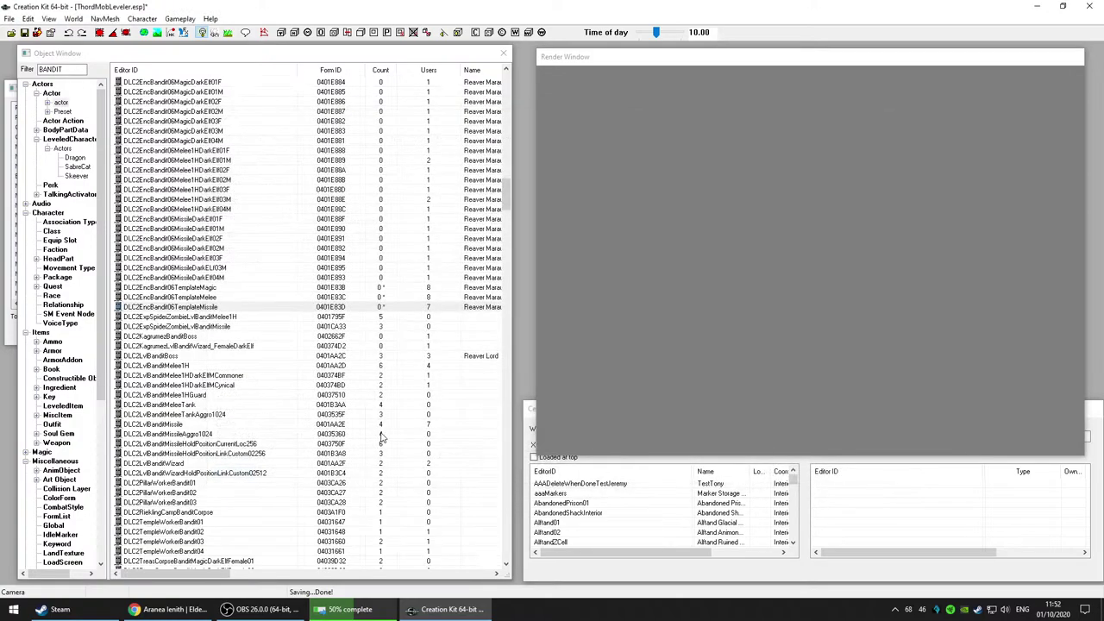
Step: Find the modified dunDuskglowBanditSuperMortal actor in the list and check its AI data and template settings
{"action": "scroll", "coordinate": [380, 412], "scroll_direction": "down", "scroll_amount": 4}
{"action": "scroll", "coordinate": [369, 406], "scroll_direction": "down", "scroll_amount": 4}
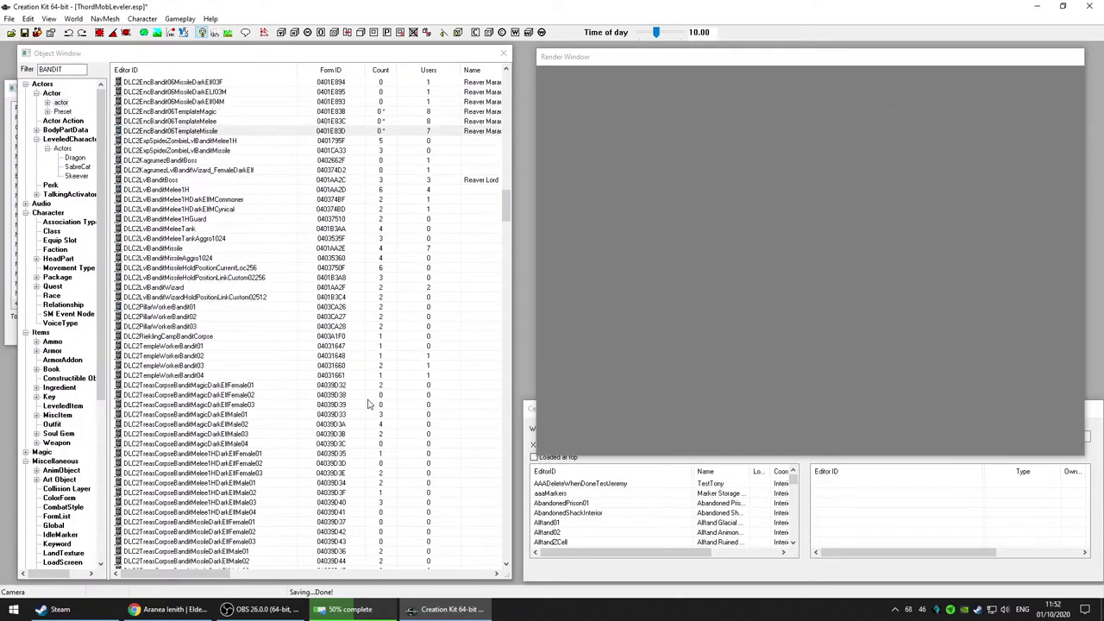
{"action": "scroll", "coordinate": [369, 406], "scroll_direction": "down", "scroll_amount": 7}
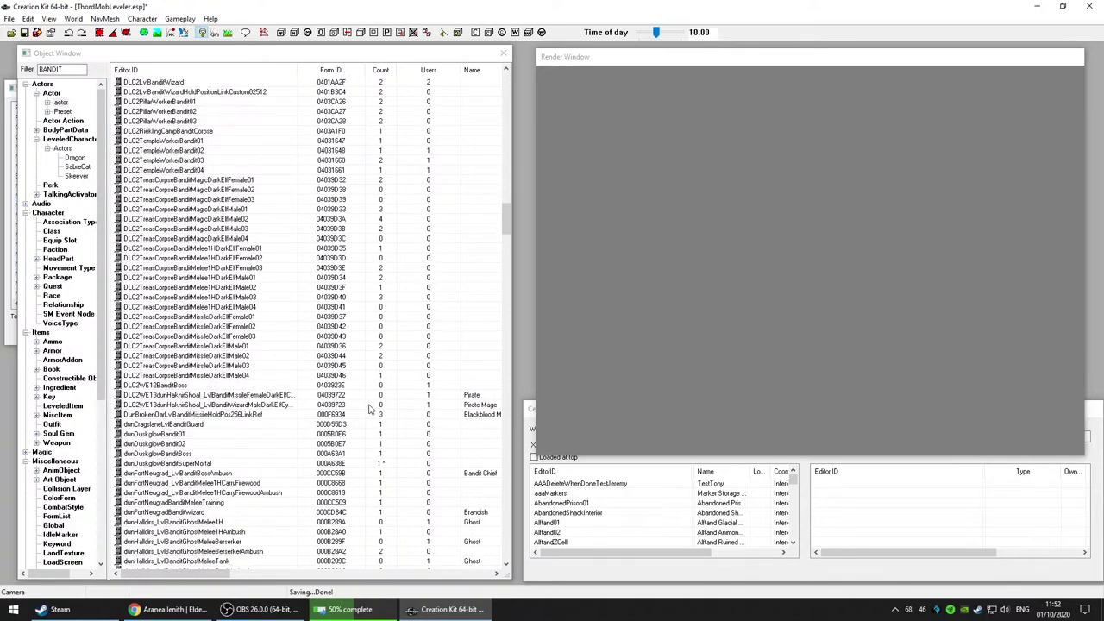
{"action": "left_click", "coordinate": [209, 405]}
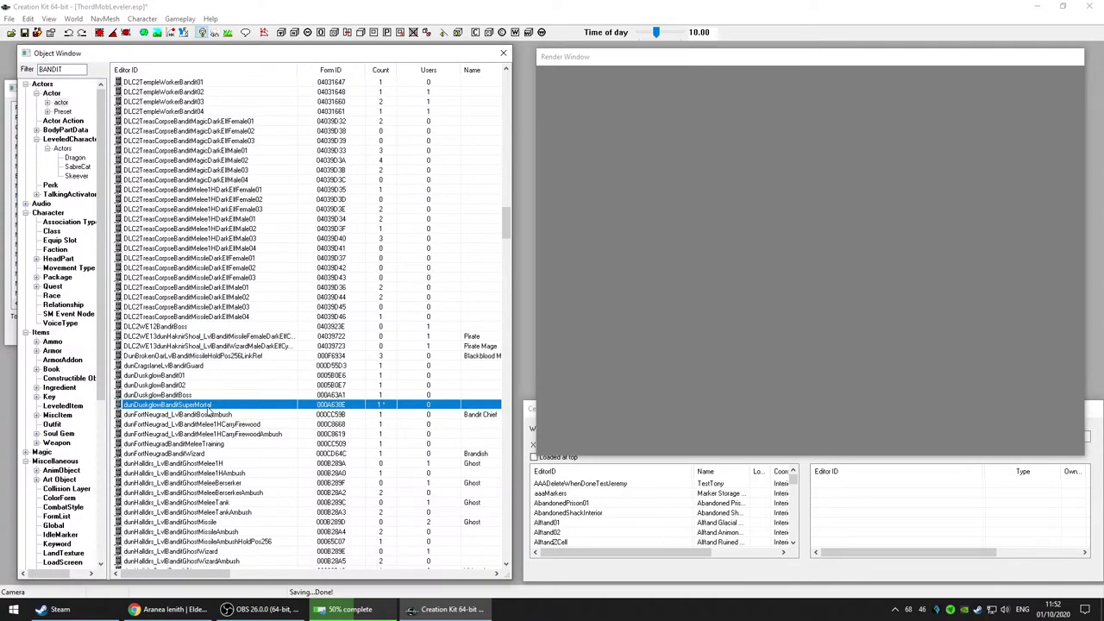
{"action": "key", "text": "Delete"}
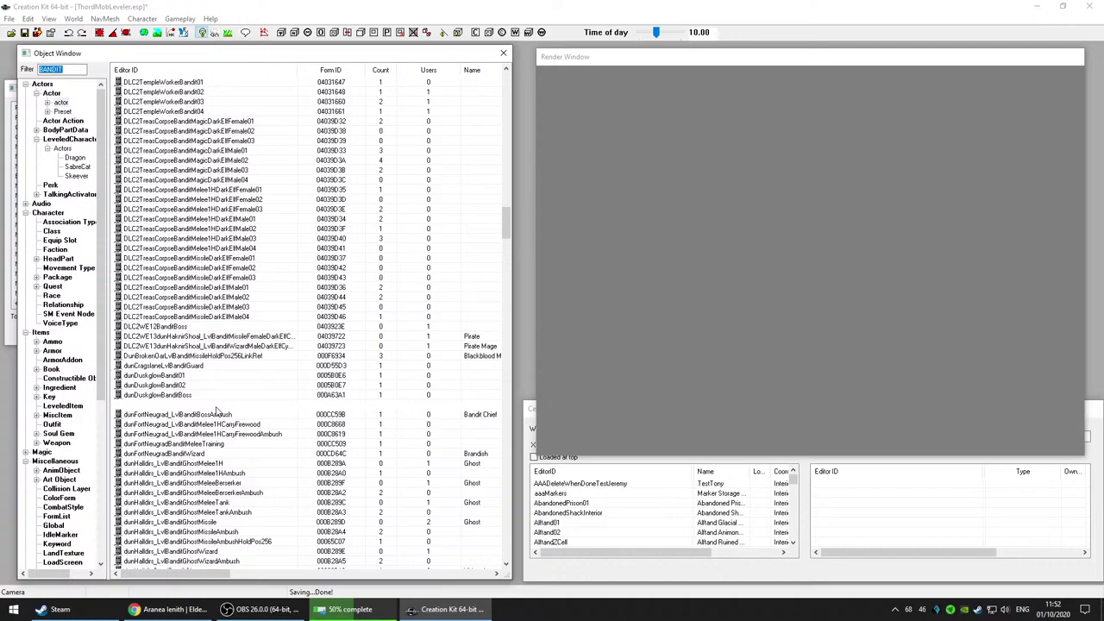
{"action": "double_click", "coordinate": [217, 405]}
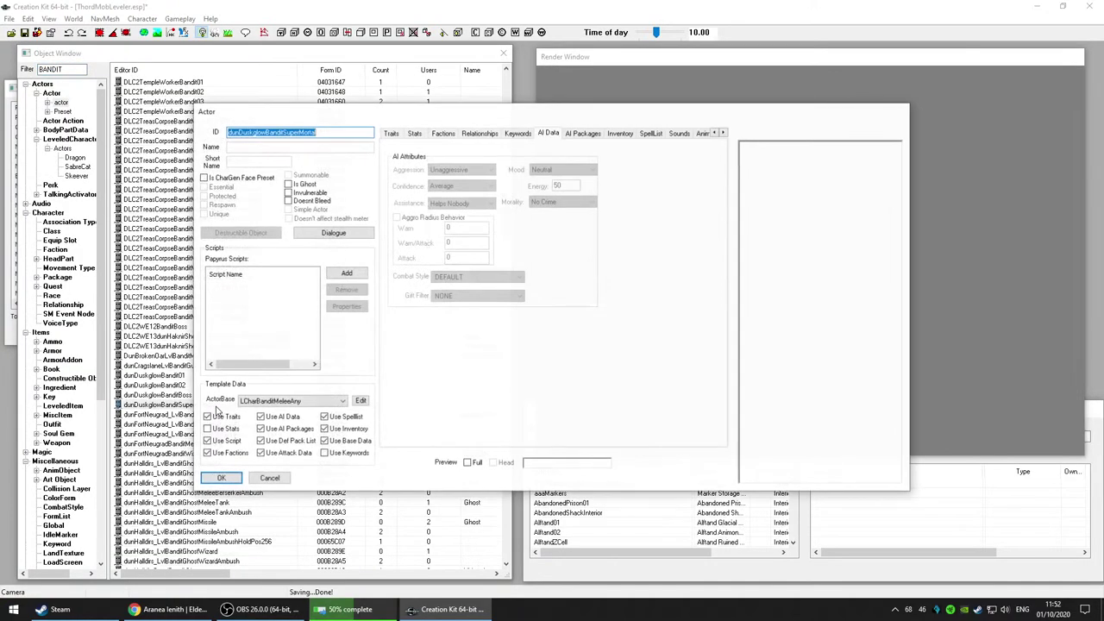
{"action": "left_click", "coordinate": [270, 478]}
Step: Find the EncBandit00Template actor in the list and check its AI data and combat style
{"action": "scroll", "coordinate": [263, 473], "scroll_direction": "down", "scroll_amount": 5}
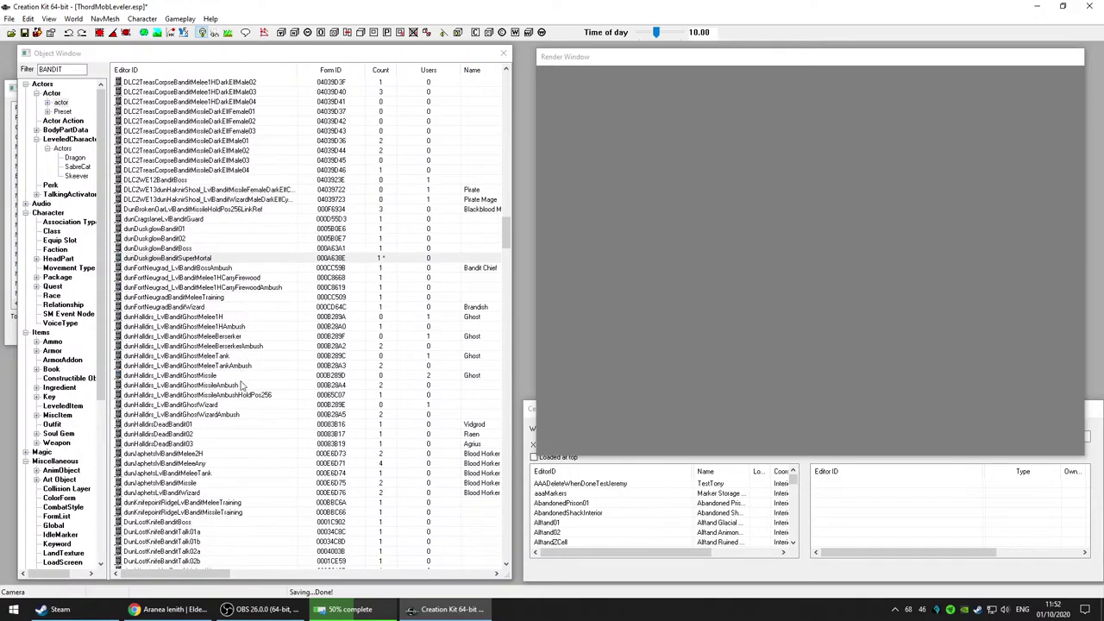
{"action": "scroll", "coordinate": [266, 452], "scroll_direction": "down", "scroll_amount": 6}
{"action": "scroll", "coordinate": [266, 452], "scroll_direction": "down", "scroll_amount": 17}
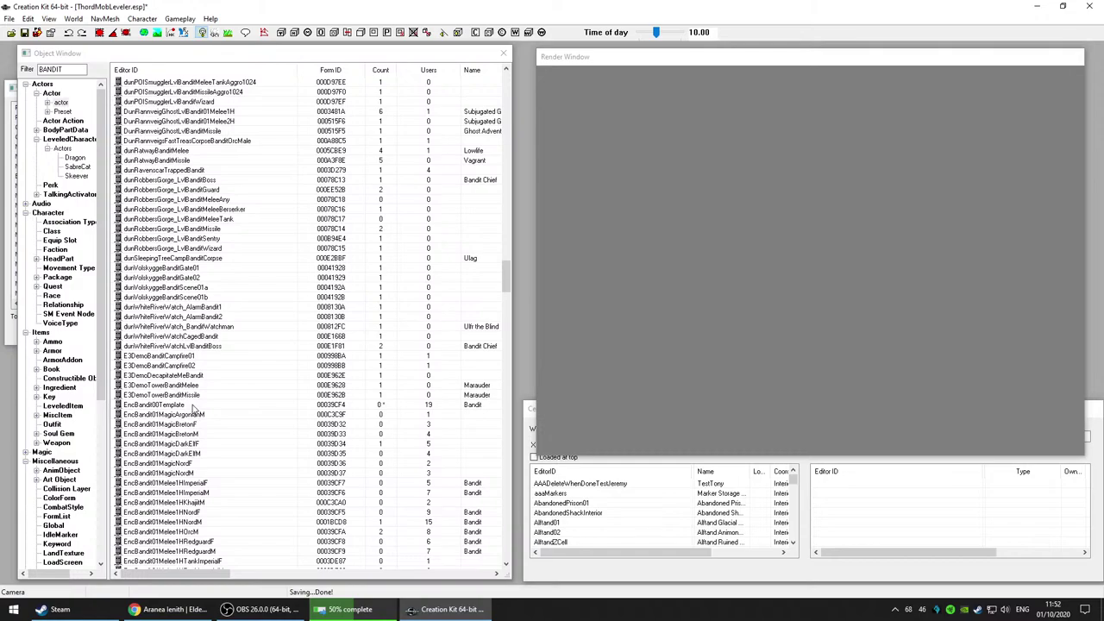
{"action": "left_click", "coordinate": [194, 405]}
{"action": "key", "text": "Delete"}
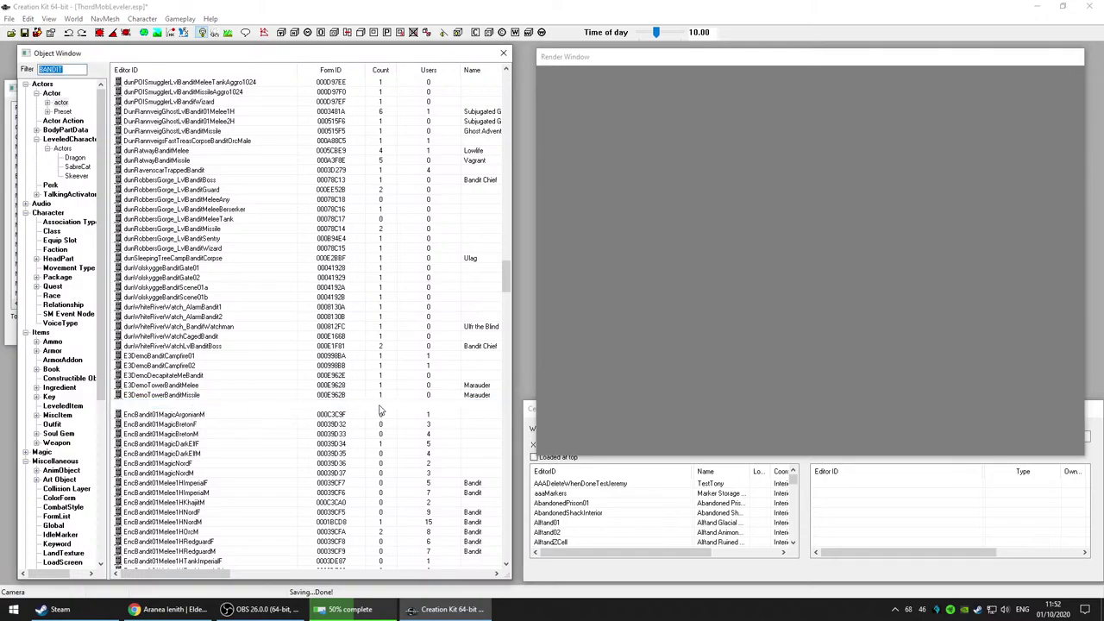
{"action": "double_click", "coordinate": [177, 405]}
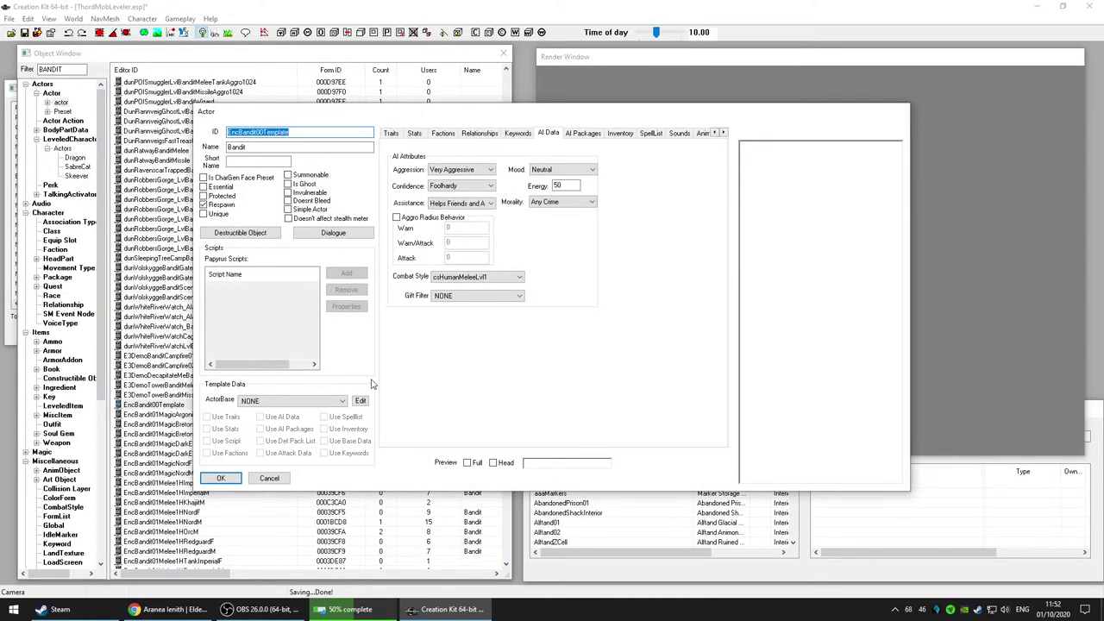
{"action": "left_click", "coordinate": [269, 478]}
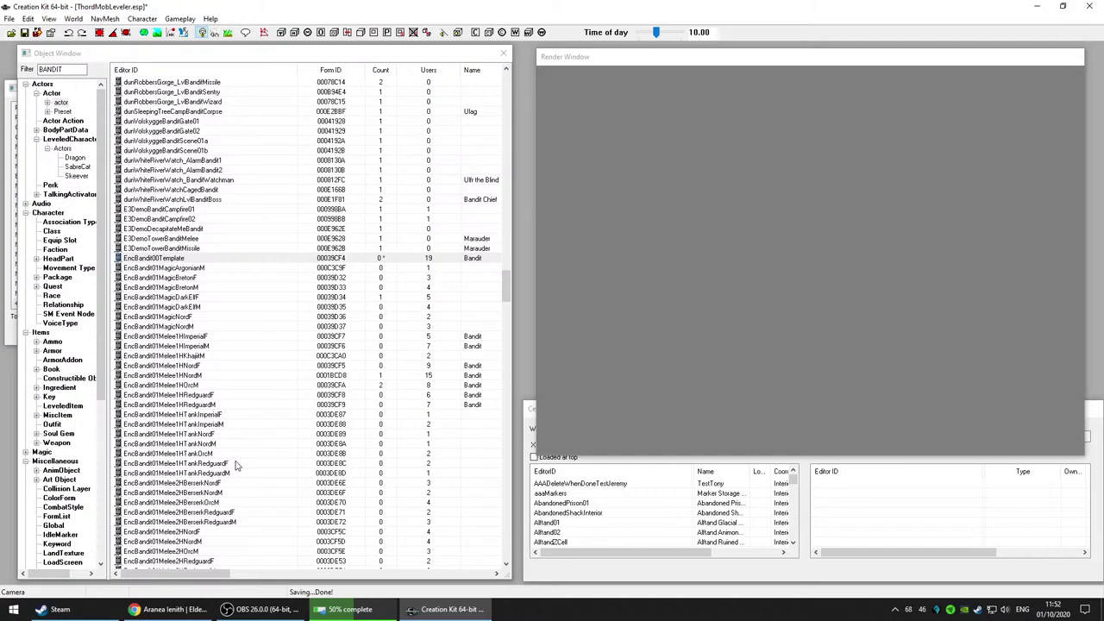
Step: Find the EncBandit01TemplateMagic actor in the list and check its Confidence and combat style
{"action": "scroll", "coordinate": [238, 466], "scroll_direction": "down", "scroll_amount": 11}
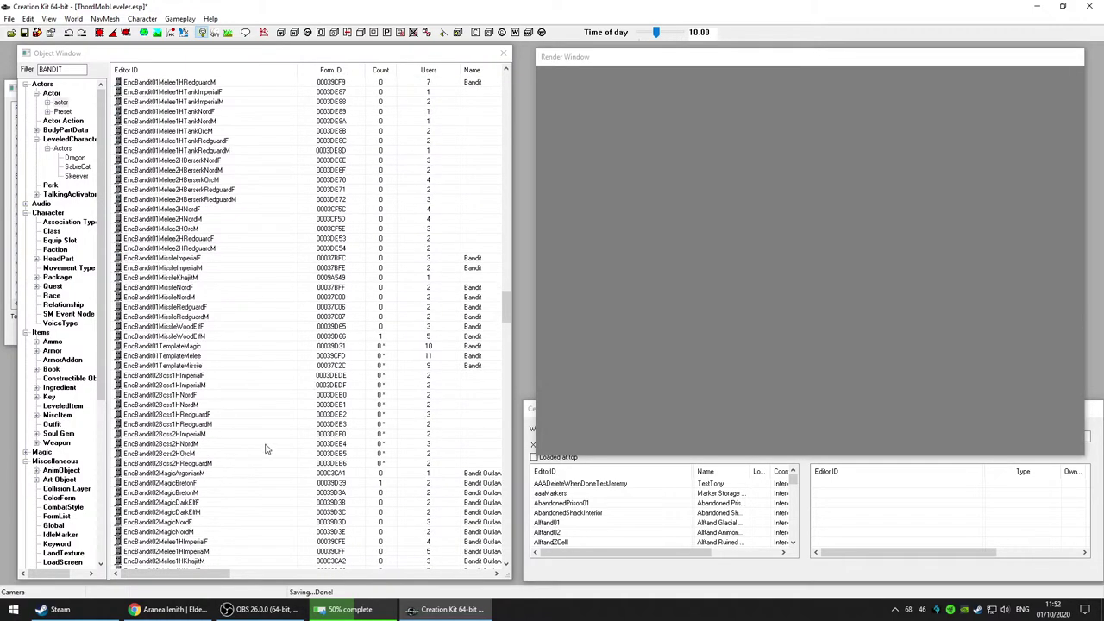
{"action": "left_click", "coordinate": [203, 338]}
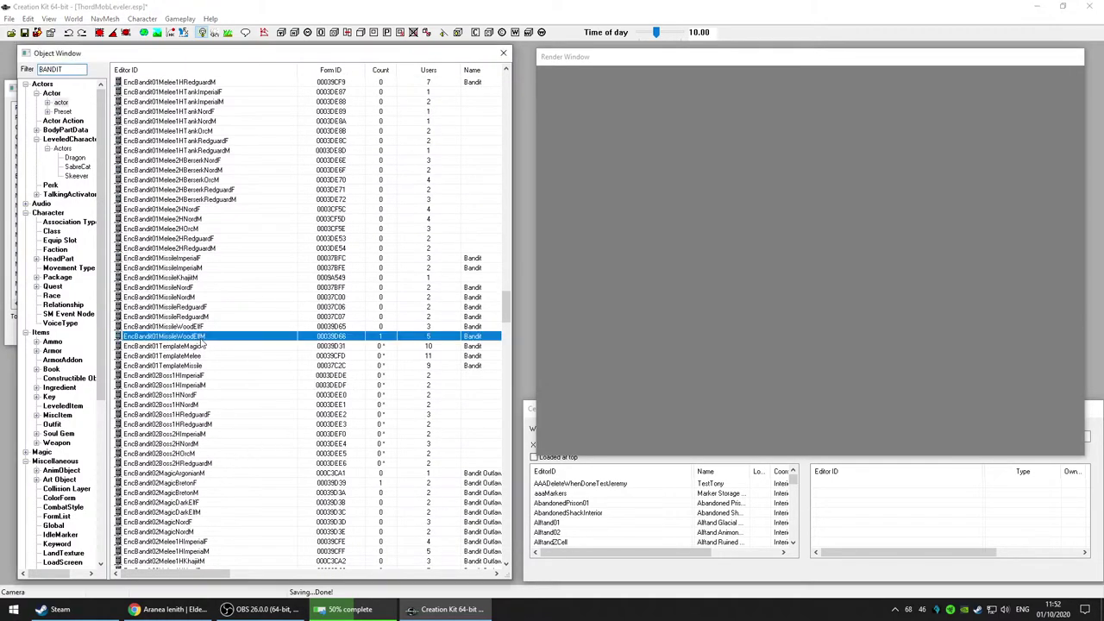
{"action": "left_click", "coordinate": [199, 346]}
{"action": "key", "text": "Delete"}
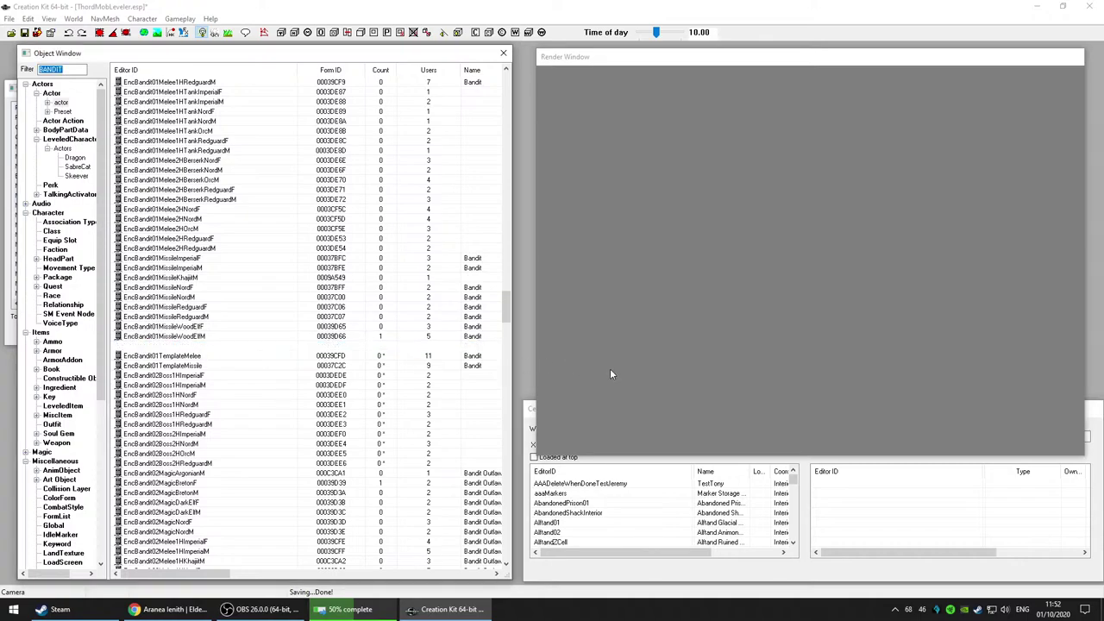
{"action": "left_click", "coordinate": [632, 418]}
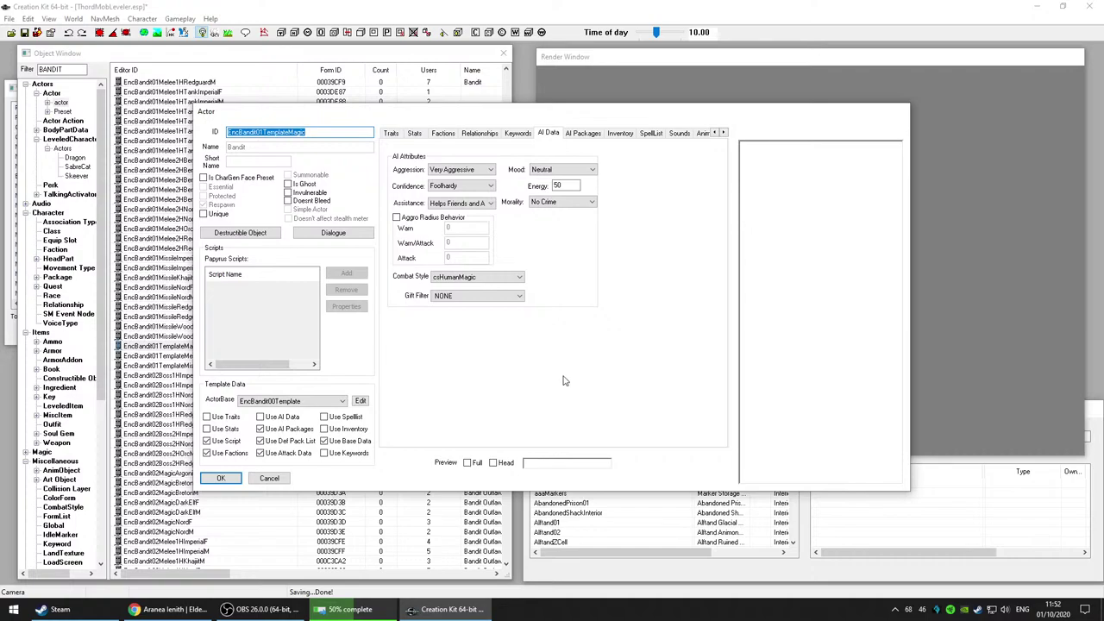
{"action": "left_click", "coordinate": [273, 480]}
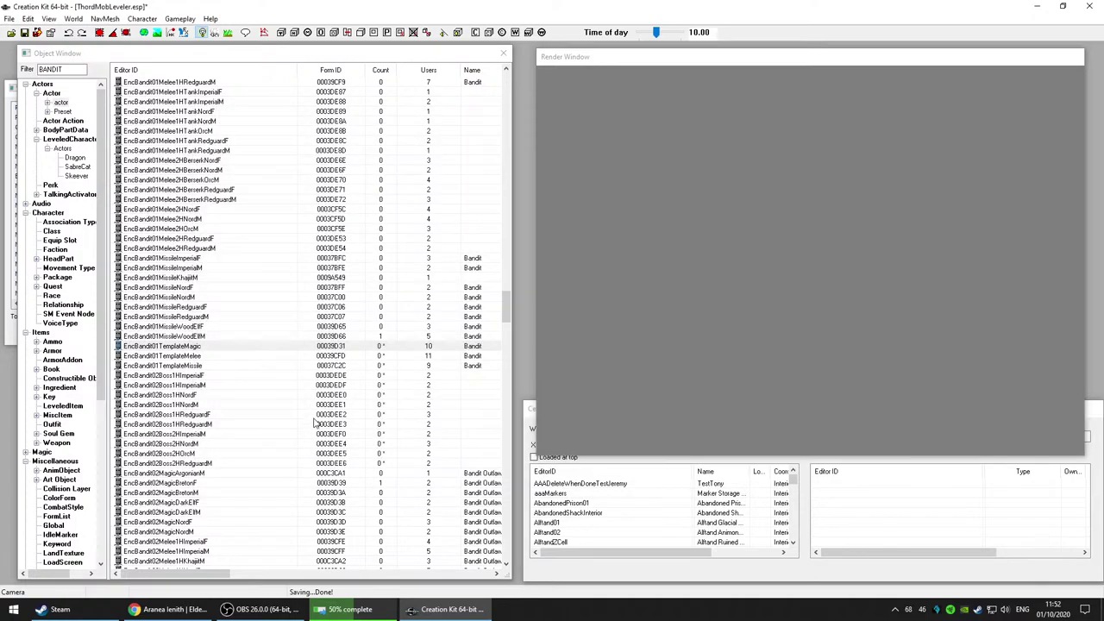
Step: Check the AI data of the EncBandit01TemplateMelee and EncBandit01TemplateMissile actors, closing each without edits
{"action": "left_click", "coordinate": [231, 357]}
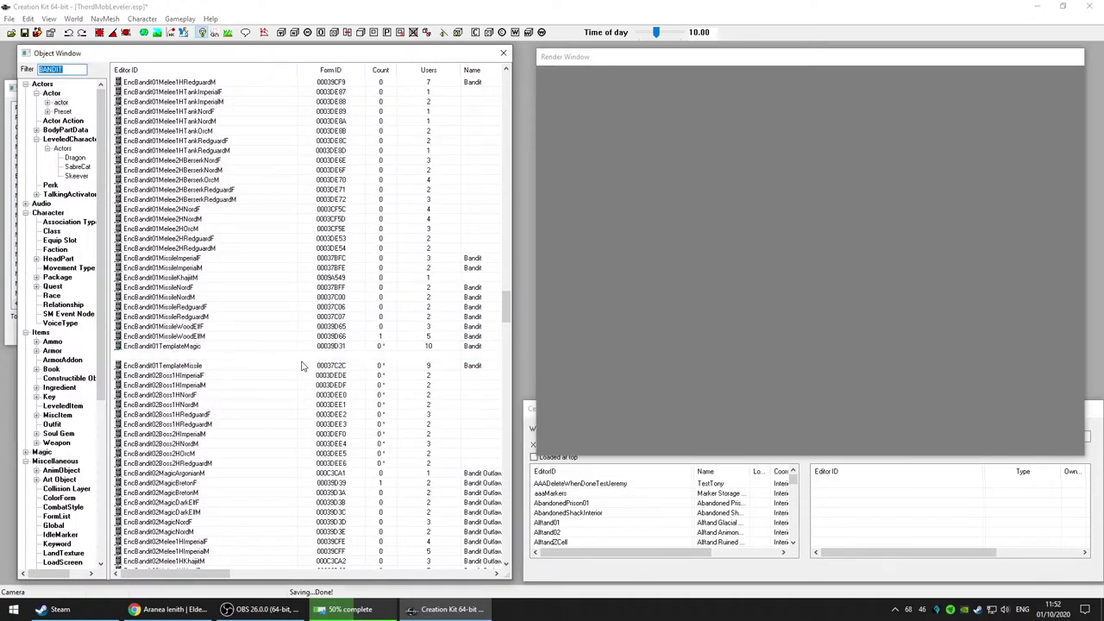
{"action": "left_click", "coordinate": [711, 354]}
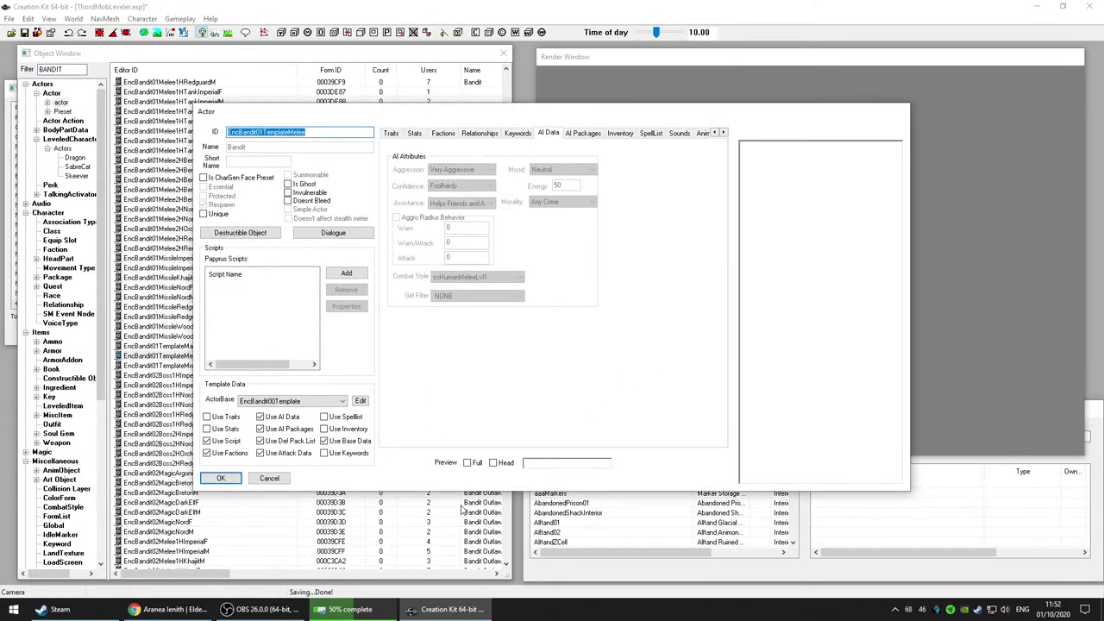
{"action": "left_click", "coordinate": [269, 478]}
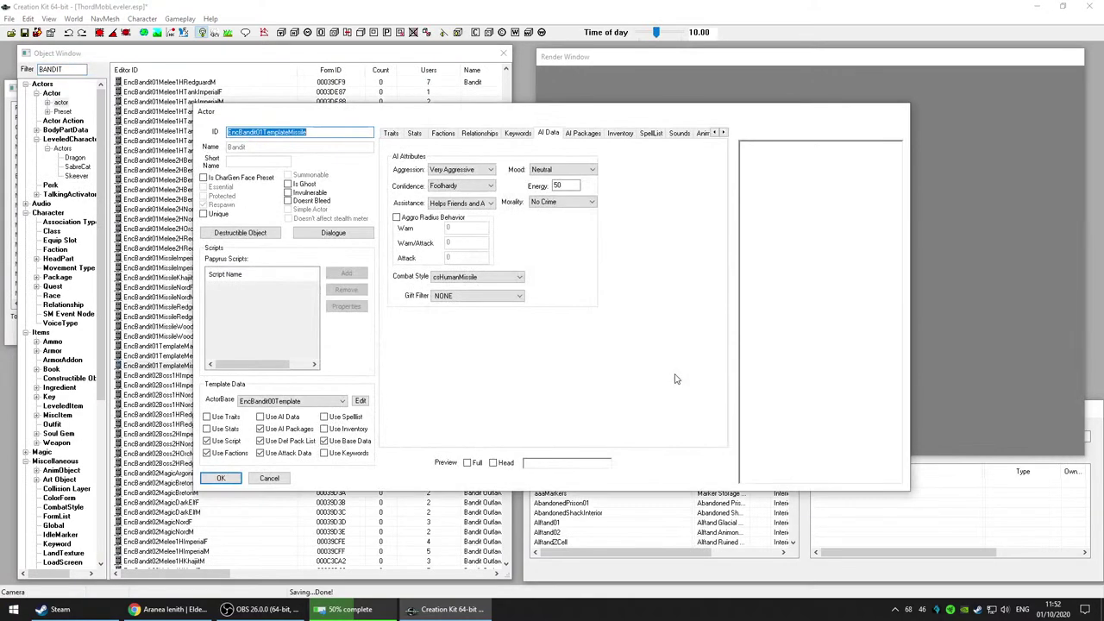
{"action": "left_click", "coordinate": [269, 478]}
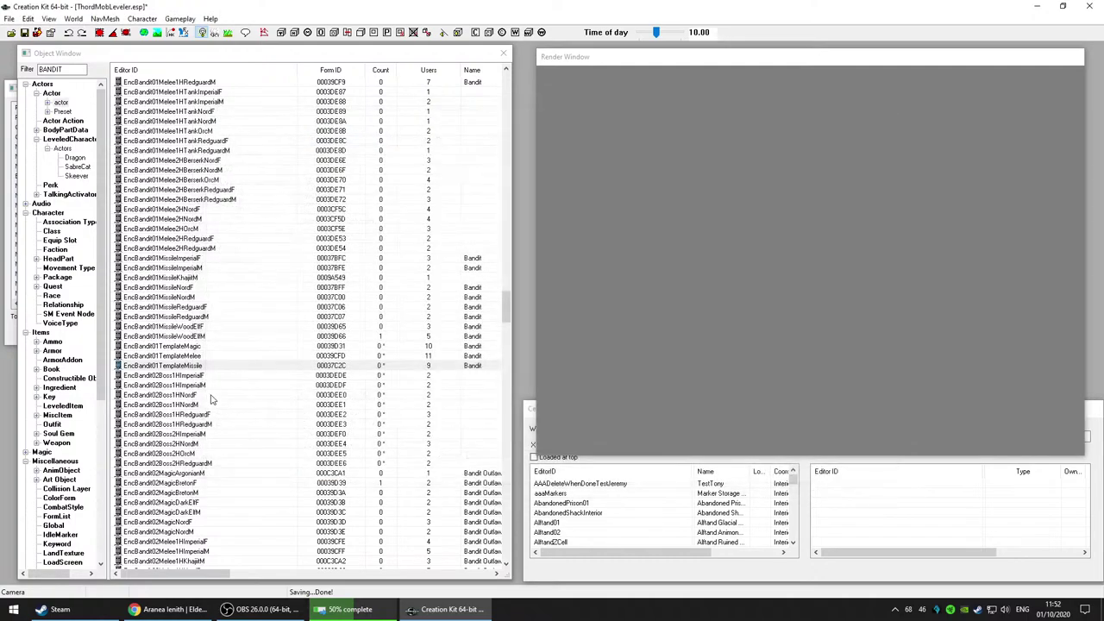
Step: Check the AI data and combat style of the EncBandit02Boss1HImperialF and EncBandit02Boss1HImperialM actors
{"action": "left_click", "coordinate": [212, 377]}
{"action": "left_click_drag", "start_coordinate": [211, 380], "coordinate": [611, 375]}
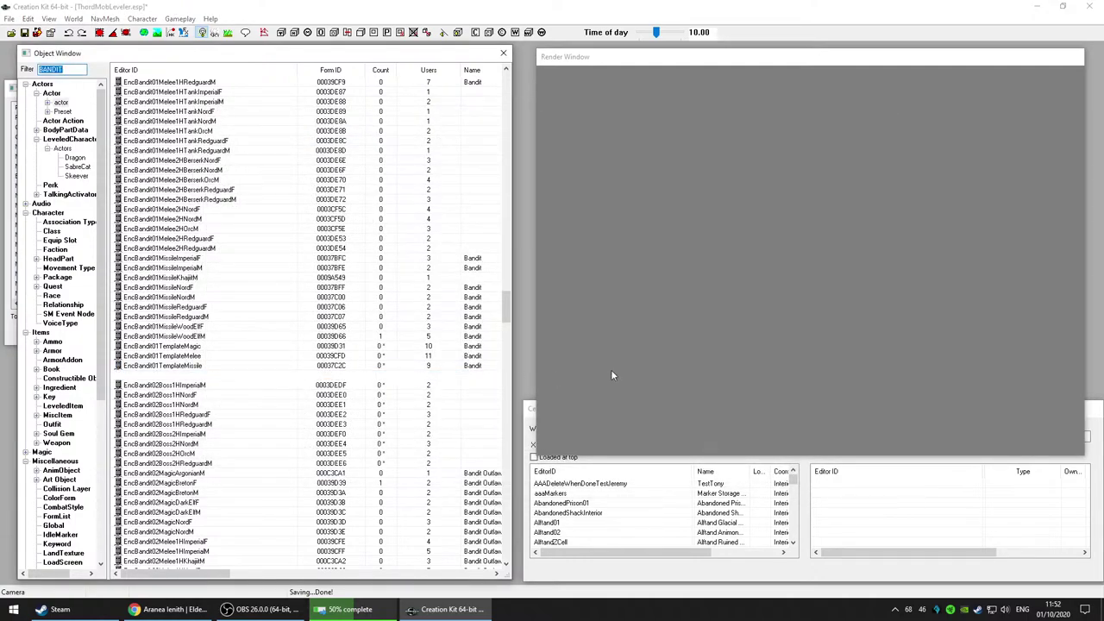
{"action": "left_click", "coordinate": [611, 376]}
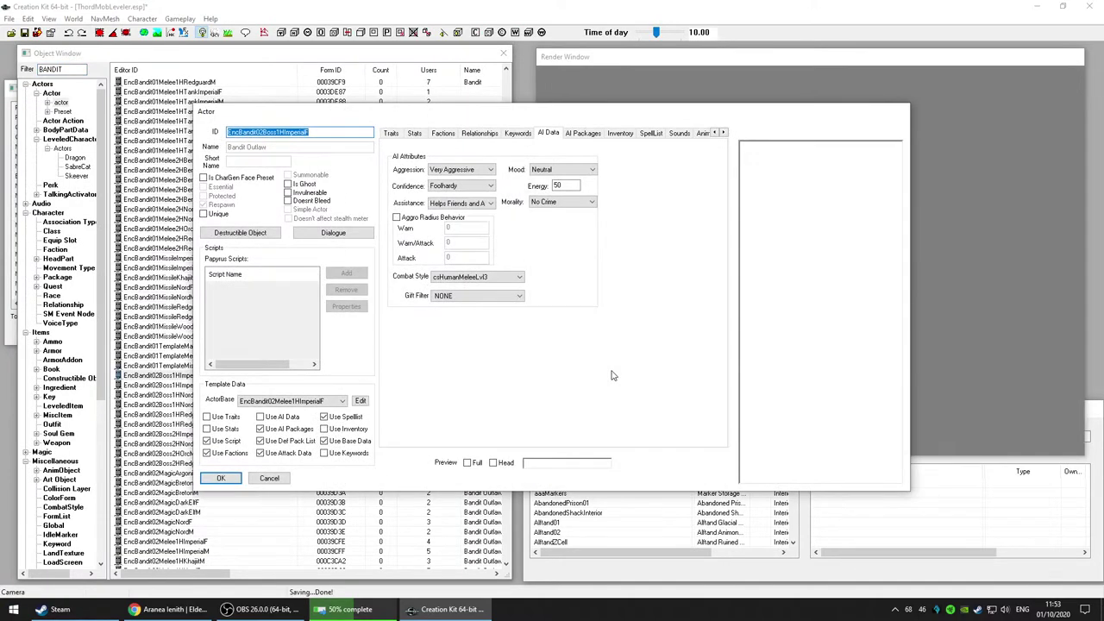
{"action": "left_click", "coordinate": [270, 479]}
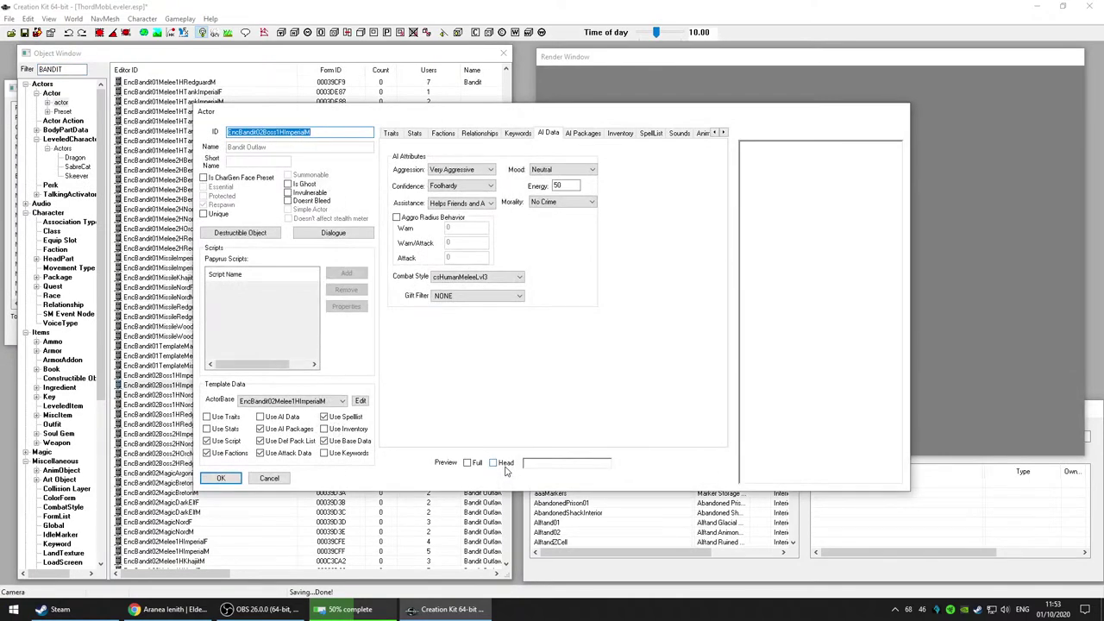
{"action": "left_click", "coordinate": [274, 479]}
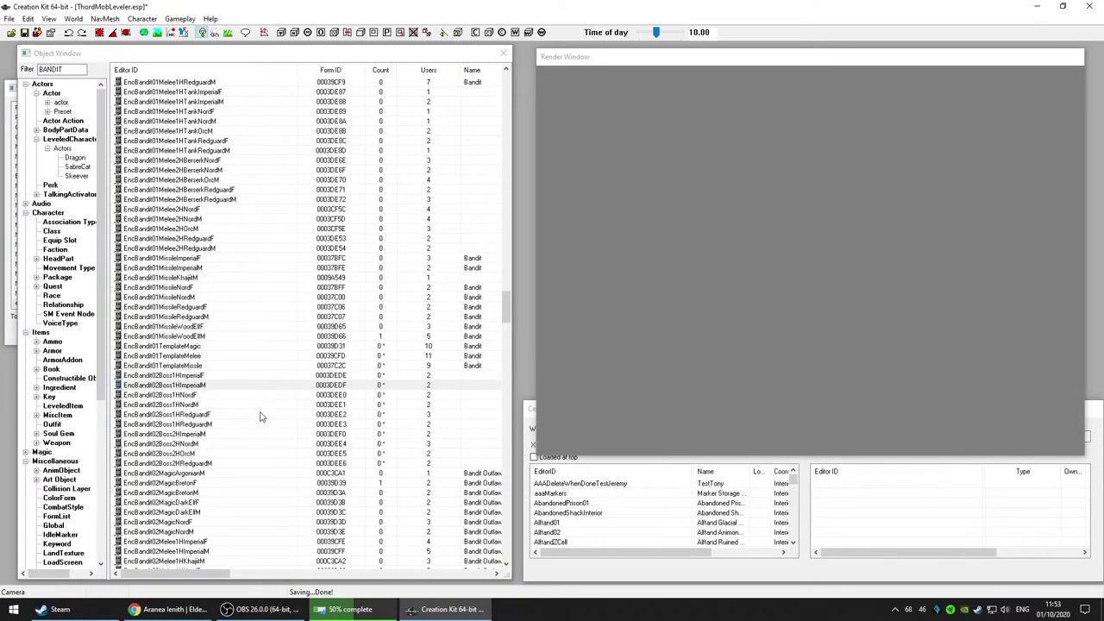
Step: Check the AI data and combat style of the EncBandit02Boss1HNordF actor
{"action": "left_click", "coordinate": [251, 399]}
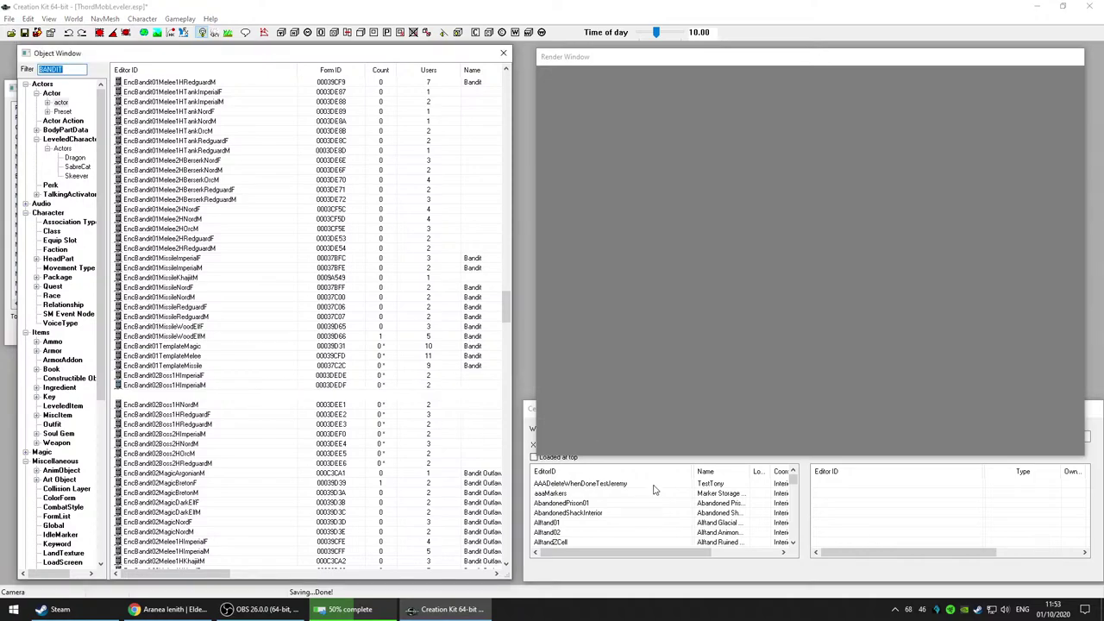
{"action": "left_click", "coordinate": [688, 444]}
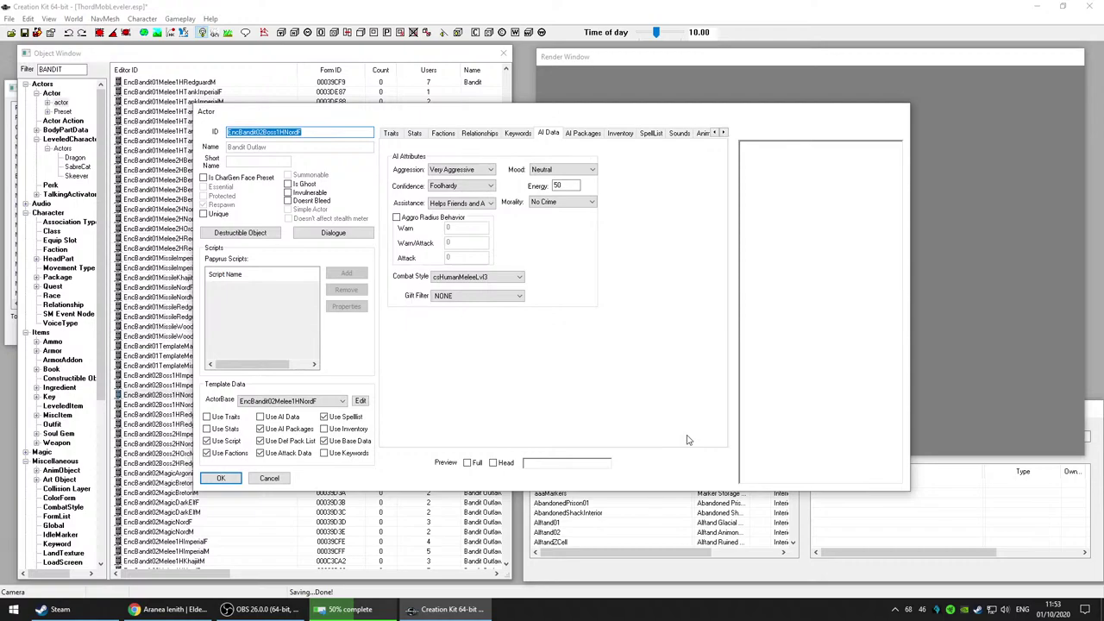
{"action": "left_click", "coordinate": [270, 478]}
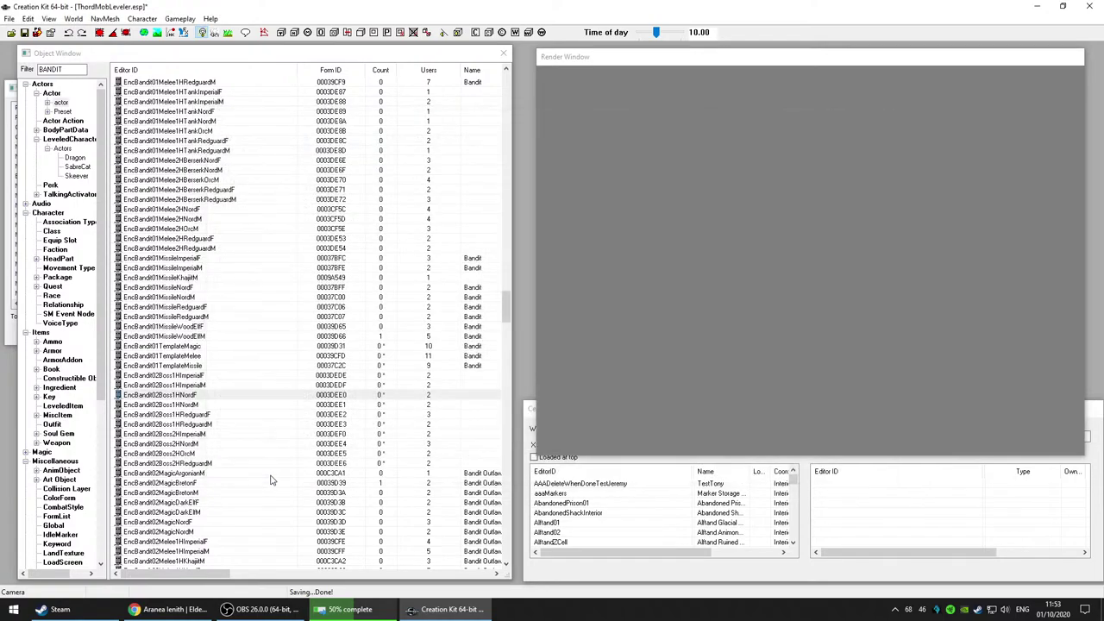
Step: Check the AI data and combat style of the EncBandit02Boss1HNordM, EncBandit02Boss1HRedguardF and EncBandit02Boss1HRedguardM actors, closing each without edits
{"action": "double_click", "coordinate": [245, 407]}
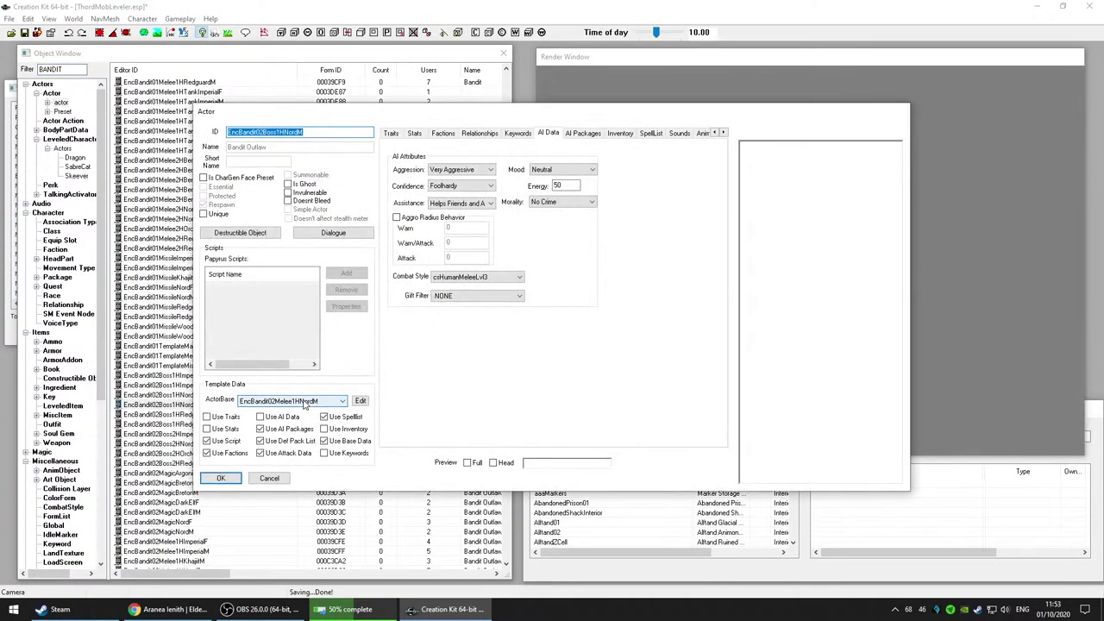
{"action": "left_click", "coordinate": [269, 478]}
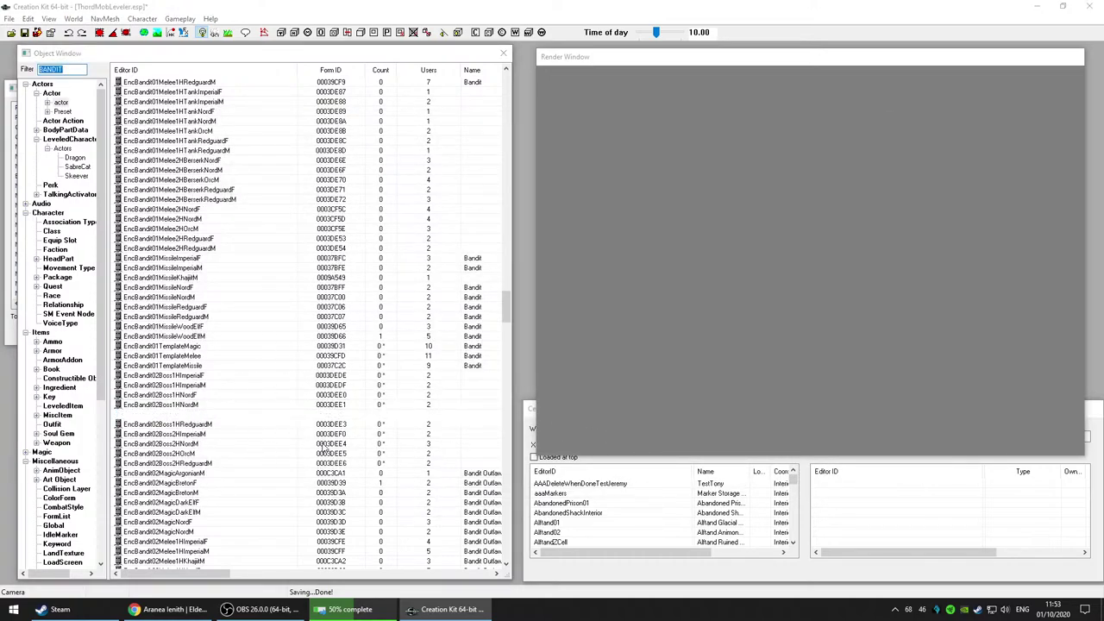
{"action": "key", "text": "Return"}
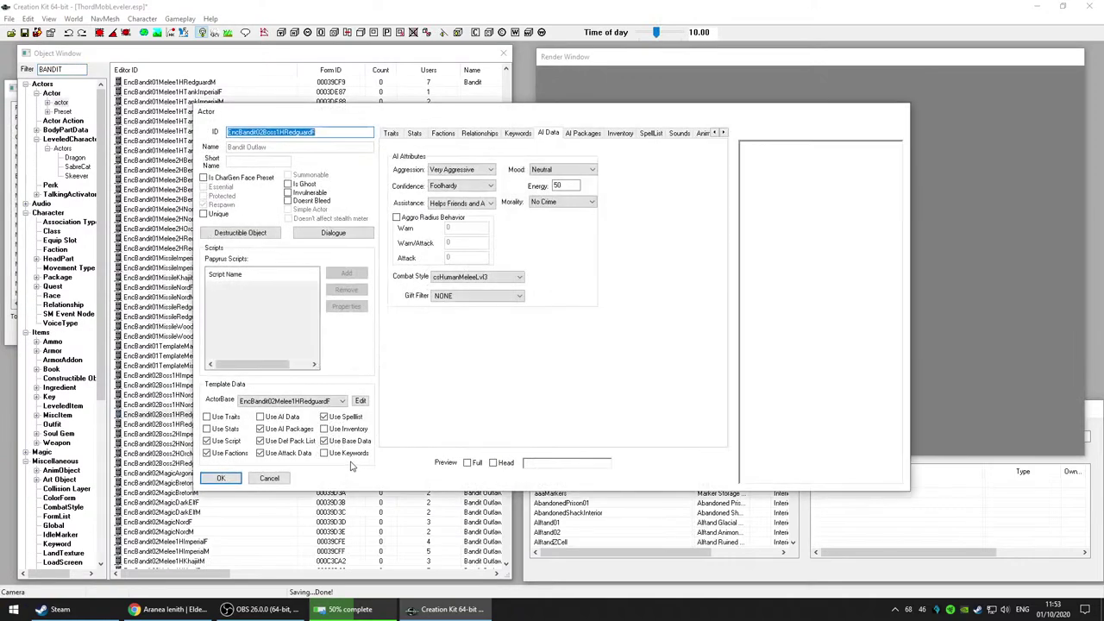
{"action": "left_click", "coordinate": [269, 478]}
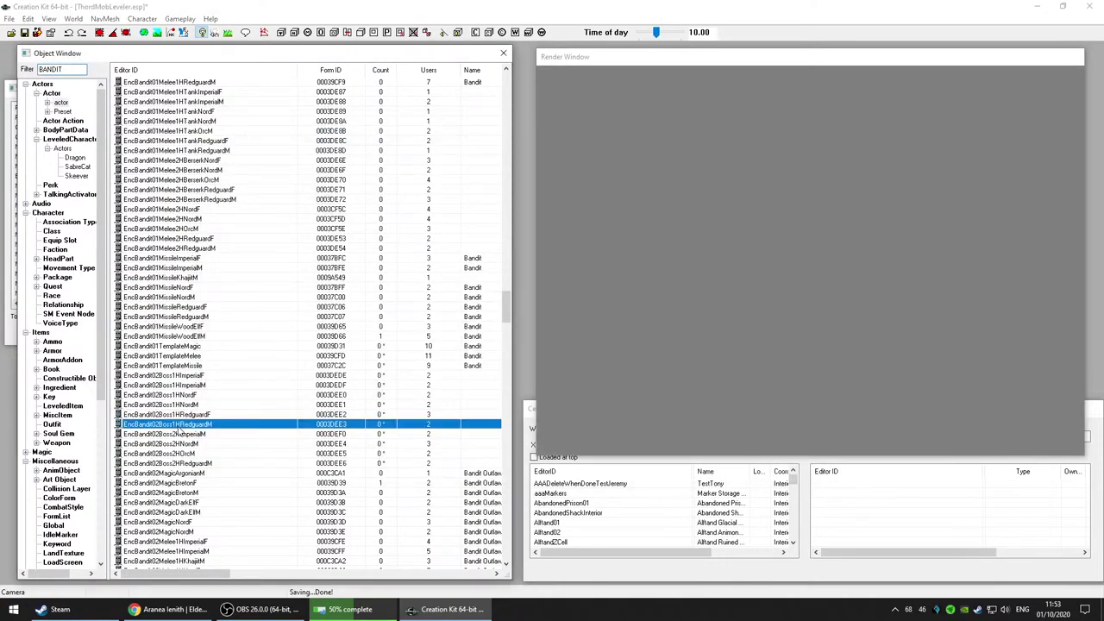
{"action": "double_click", "coordinate": [374, 425]}
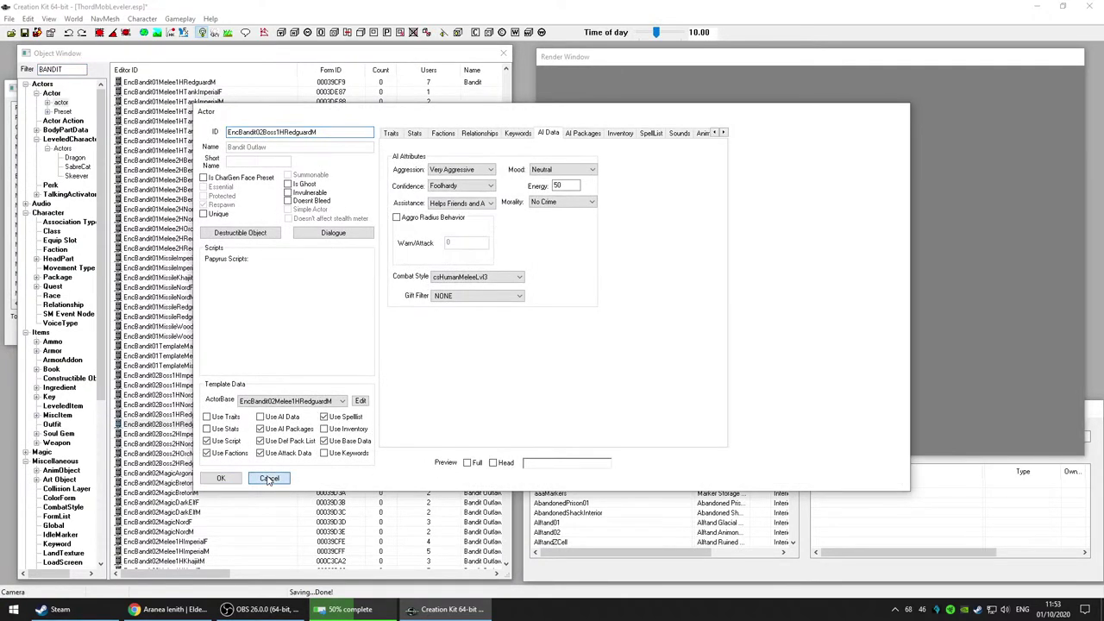
{"action": "left_click", "coordinate": [267, 479]}
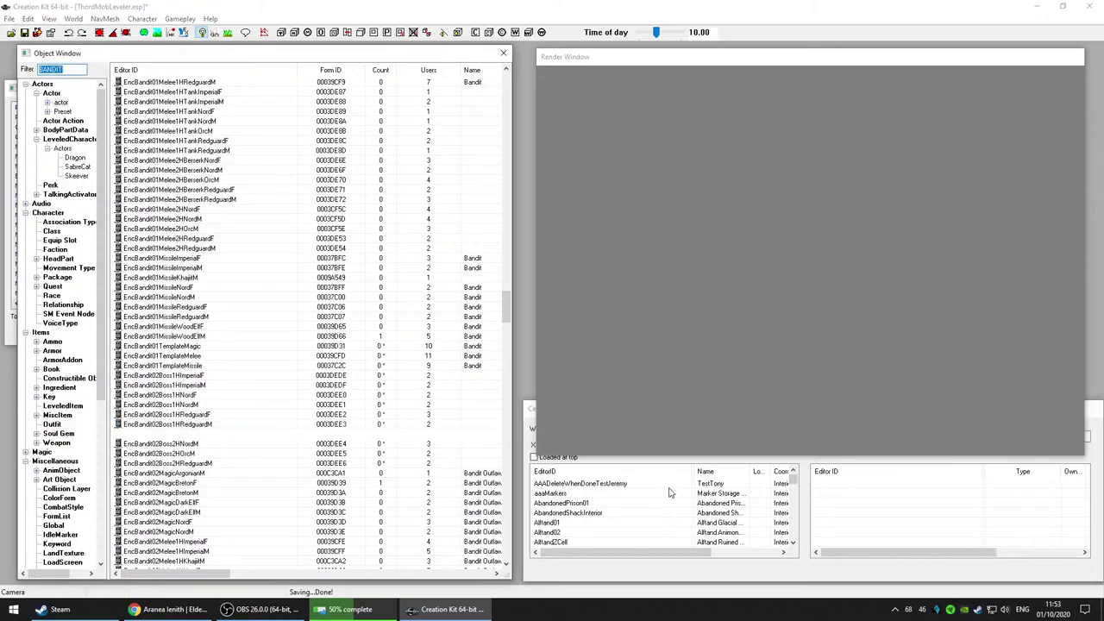
Step: Check the AI data and combat style of the four EncBandit02Boss2H actors: ImperialM, NordM, OrcM and RedguardM
{"action": "left_click", "coordinate": [640, 413]}
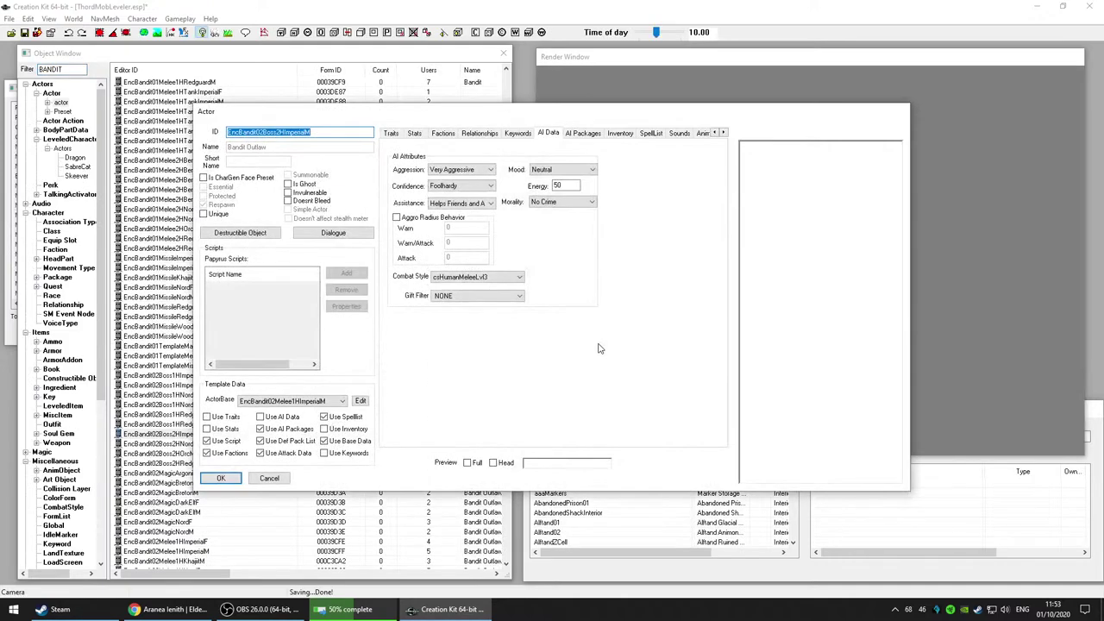
{"action": "left_click", "coordinate": [268, 479]}
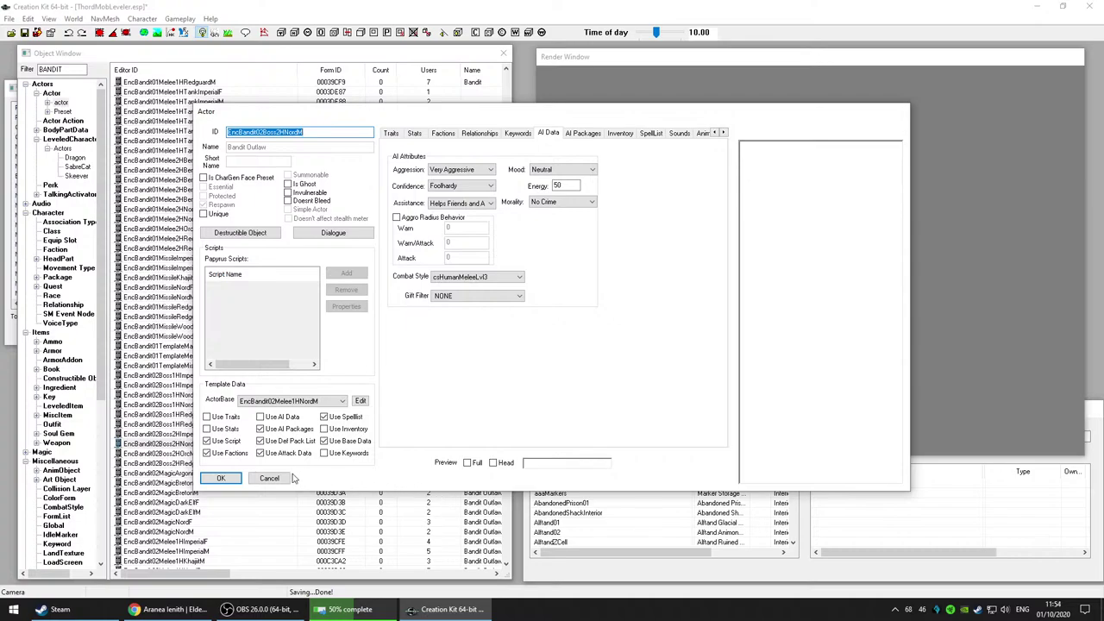
{"action": "left_click", "coordinate": [265, 478]}
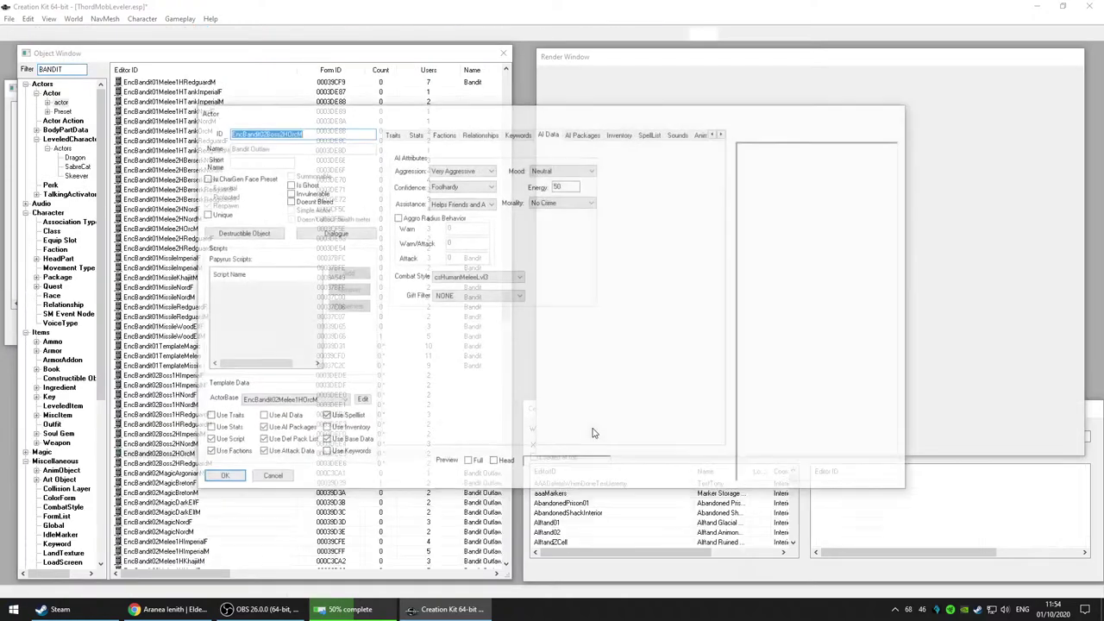
{"action": "left_click", "coordinate": [259, 478]}
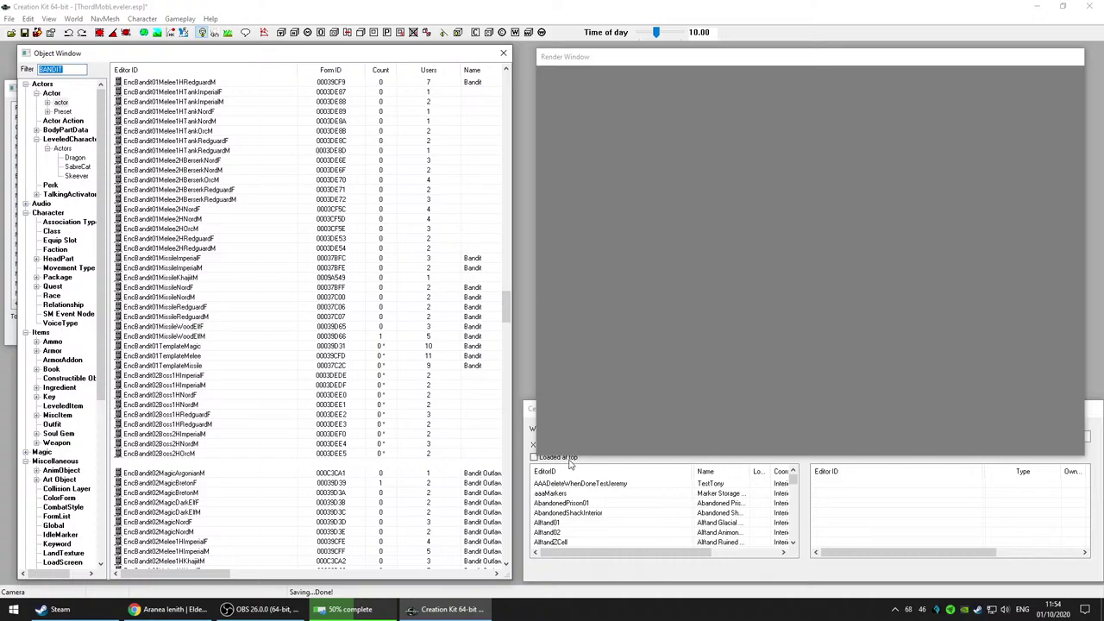
{"action": "left_click", "coordinate": [571, 387]}
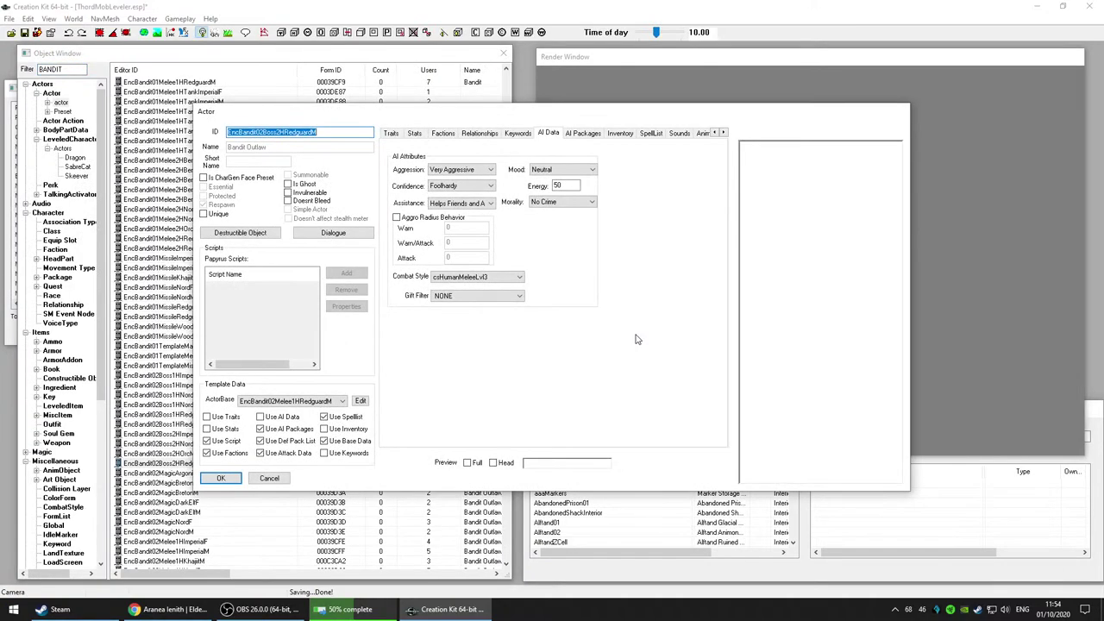
{"action": "left_click", "coordinate": [273, 478]}
{"action": "left_click", "coordinate": [277, 474]}
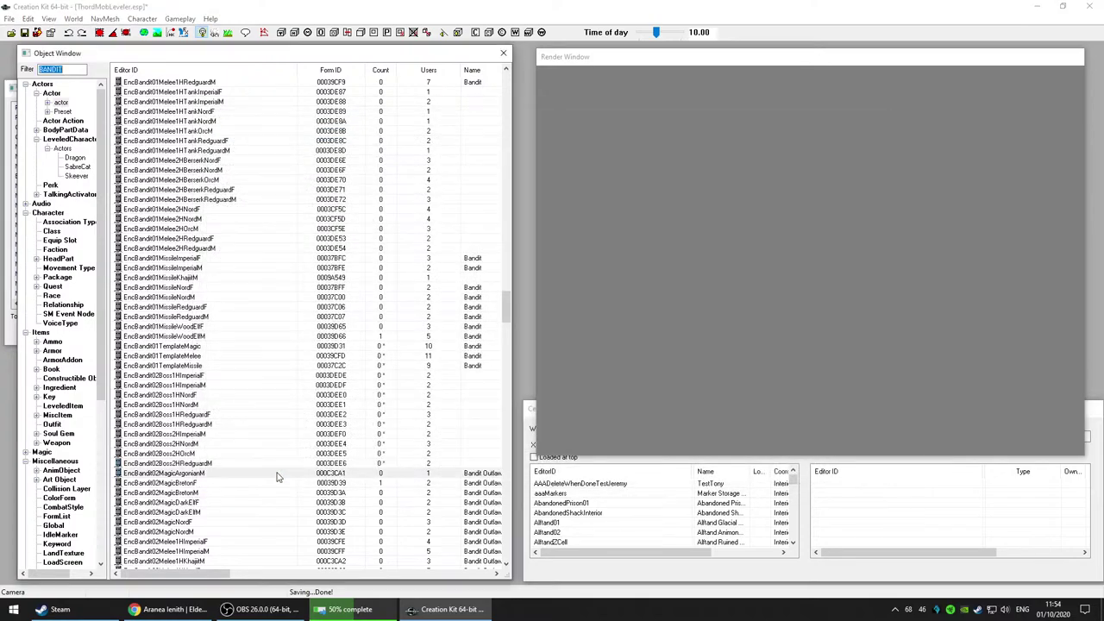
Step: Check the EncBandit02MagicArgonianM actor's AI data and template settings without editing them, and save the plugin
{"action": "double_click", "coordinate": [169, 476]}
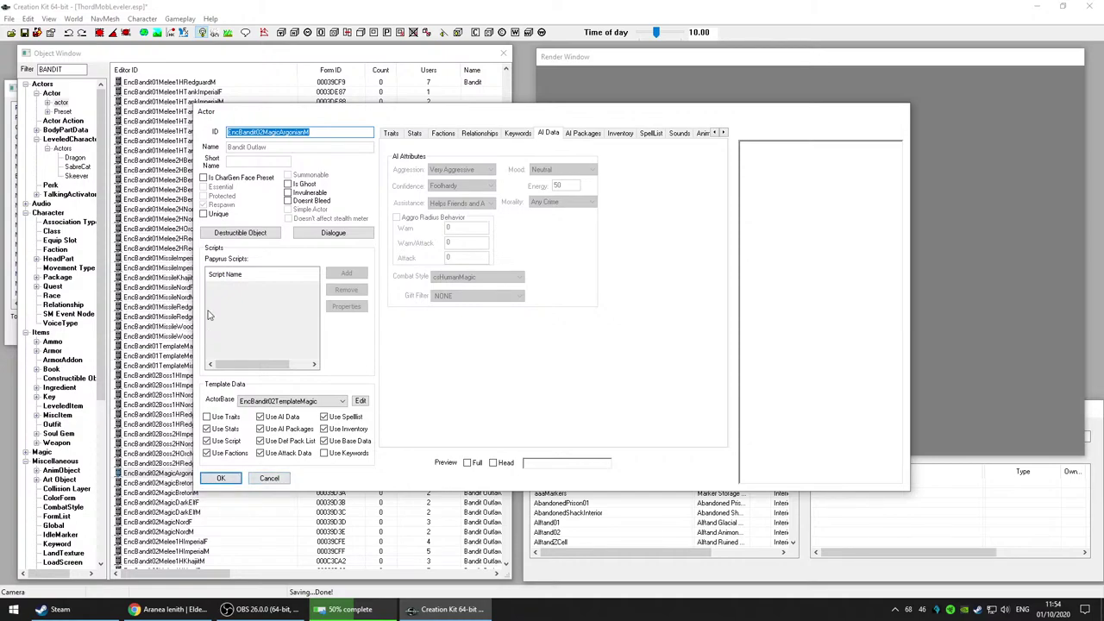
{"action": "left_click", "coordinate": [806, 276]}
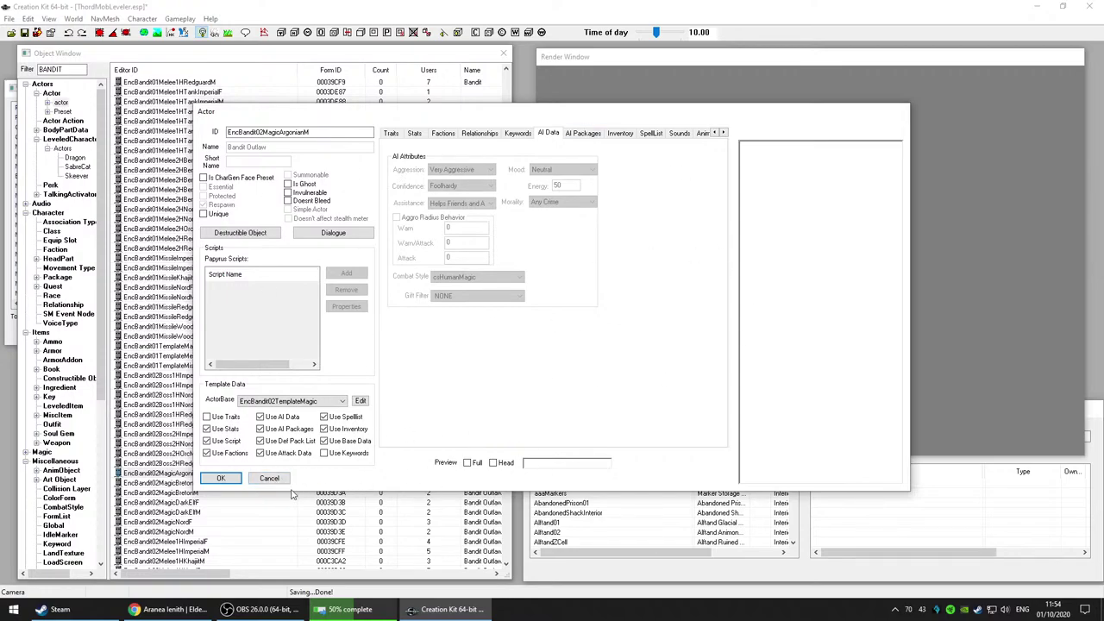
{"action": "left_click", "coordinate": [269, 478]}
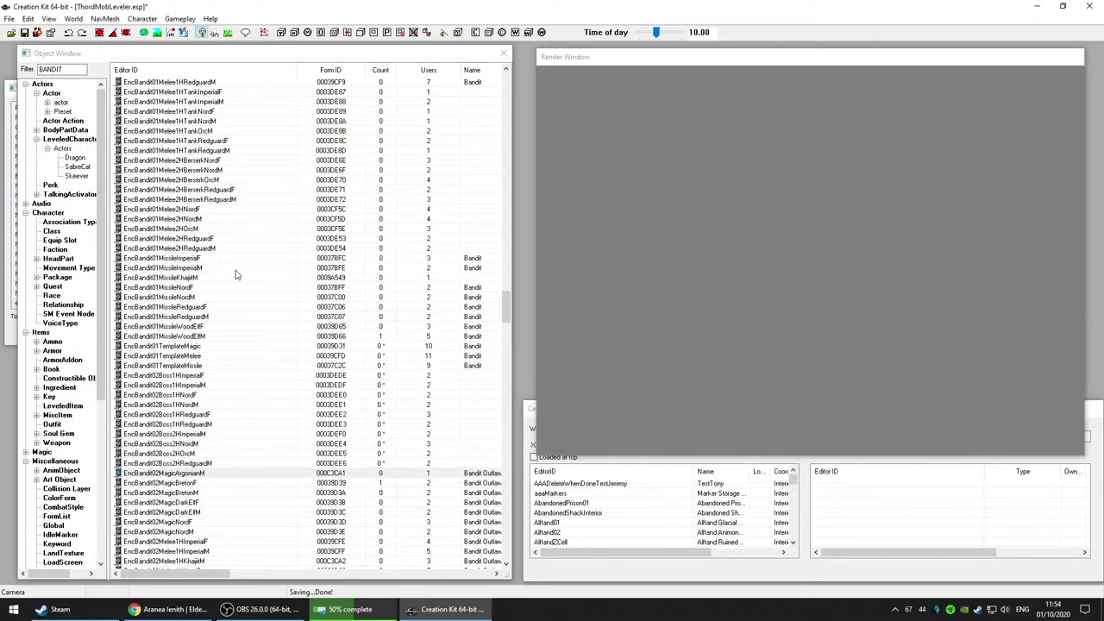
{"action": "left_click", "coordinate": [25, 33]}
Step: Find the EncBandit02TemplateMagic actor in the list and check its Confidence and combat style
{"action": "scroll", "coordinate": [300, 470], "scroll_direction": "down", "scroll_amount": 12}
{"action": "scroll", "coordinate": [301, 472], "scroll_direction": "down", "scroll_amount": 5}
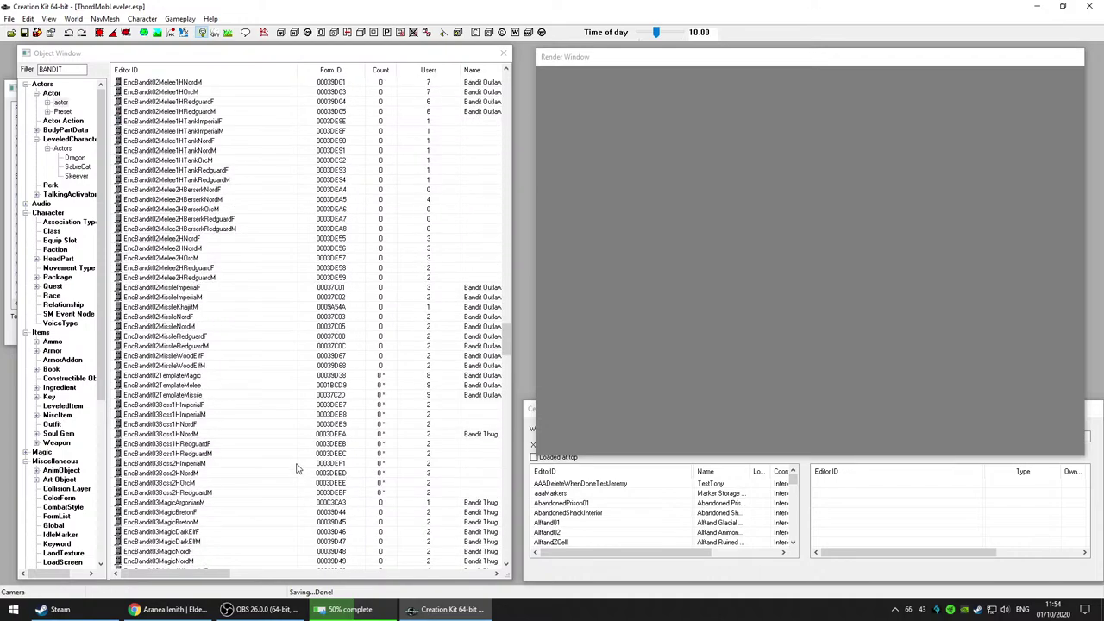
{"action": "left_click", "coordinate": [195, 377]}
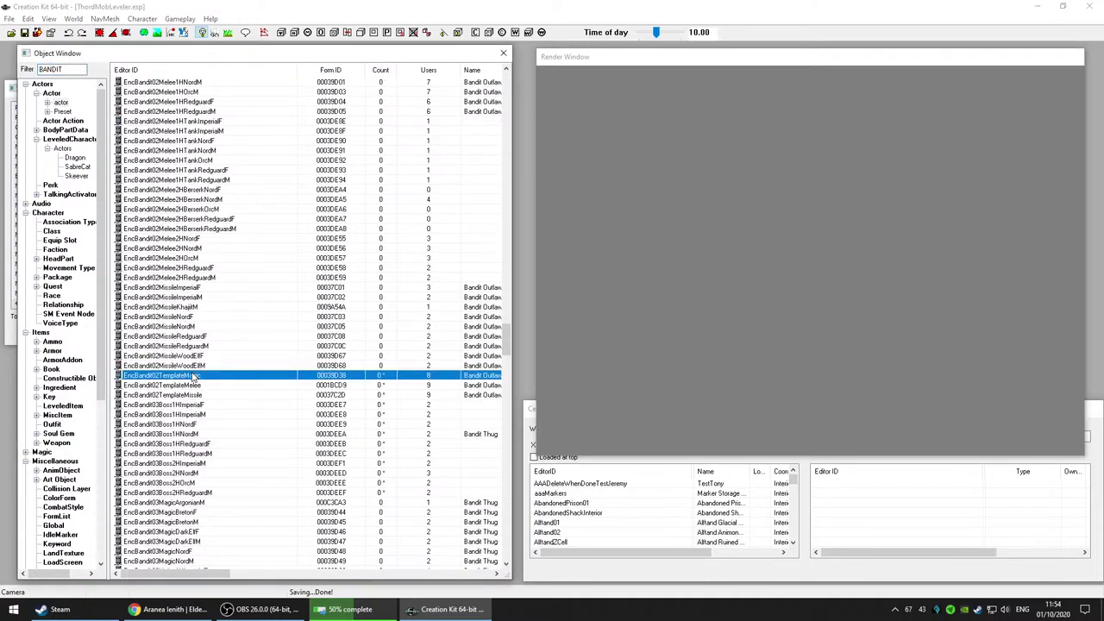
{"action": "key", "text": "Delete"}
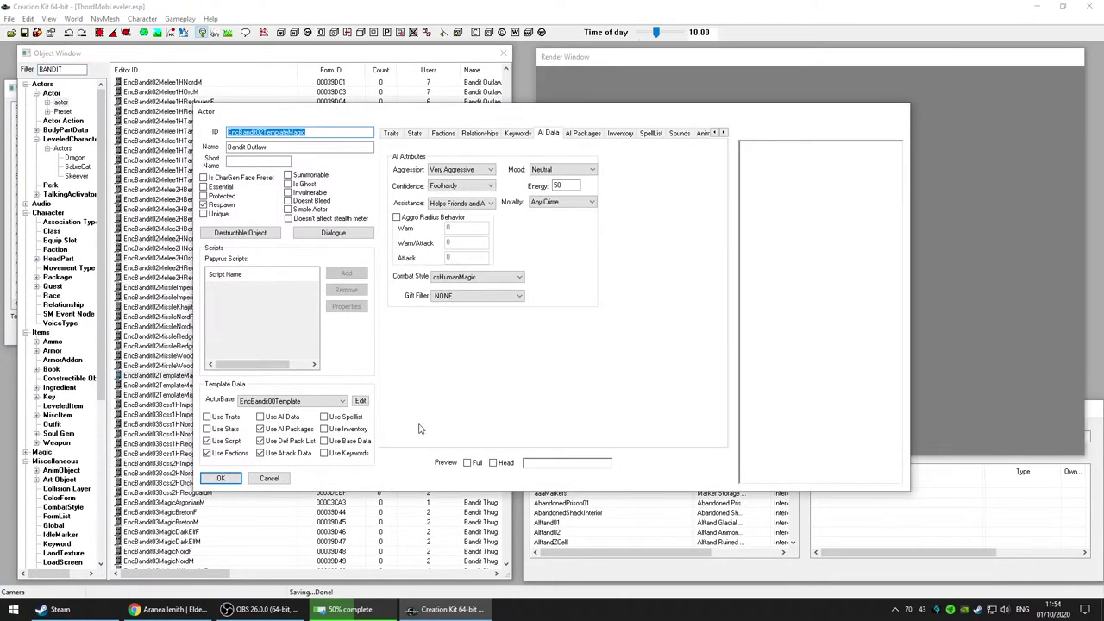
{"action": "left_click", "coordinate": [270, 478]}
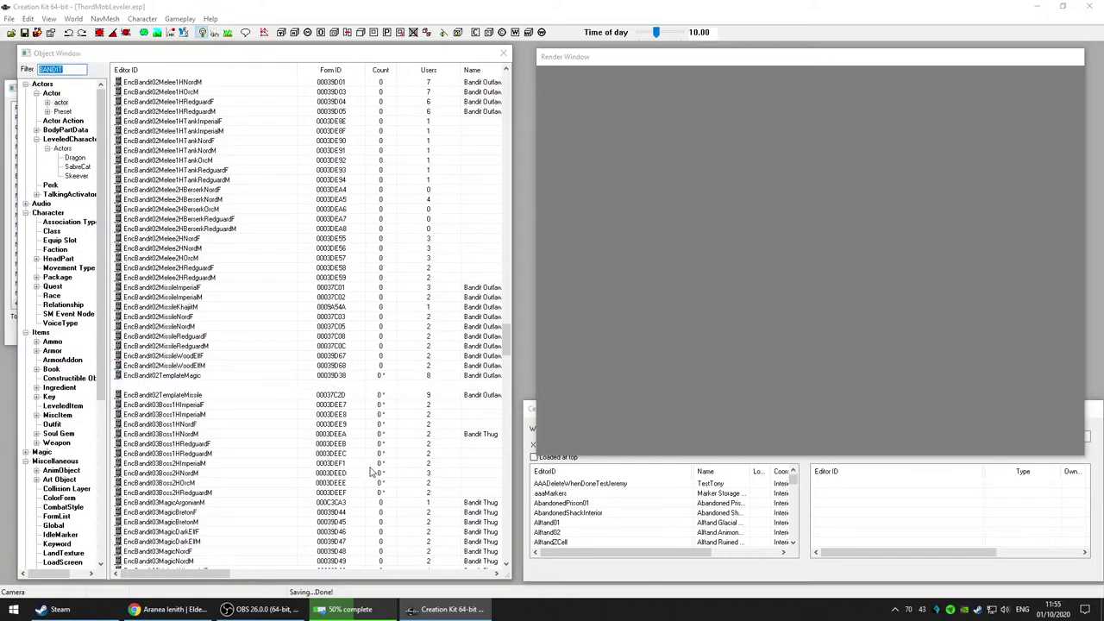
Step: Check the AI data of the EncBandit02TemplateMelee and EncBandit02TemplateMissile actors, closing each without edits
{"action": "key", "text": "Return"}
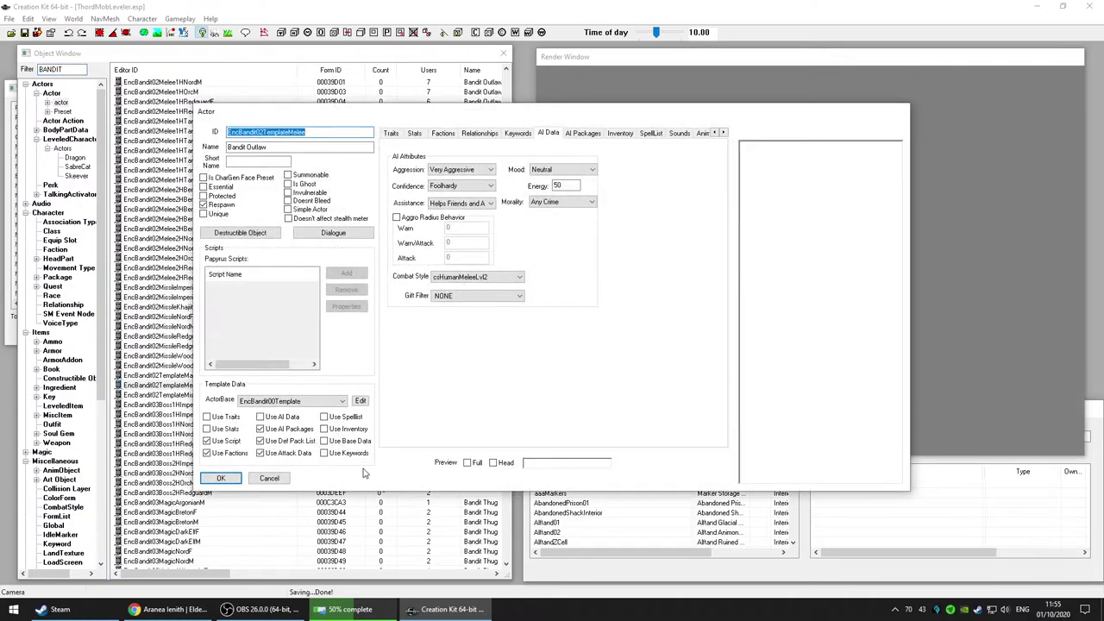
{"action": "left_click", "coordinate": [269, 478]}
{"action": "left_click", "coordinate": [195, 395]}
{"action": "key", "text": "Delete"}
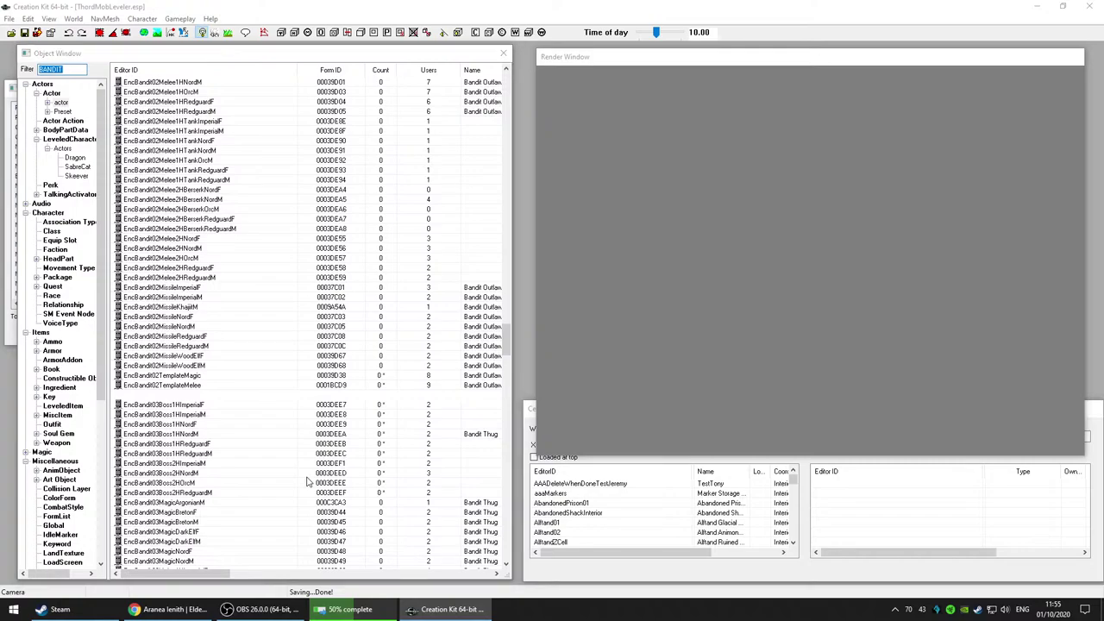
{"action": "key", "text": "Return"}
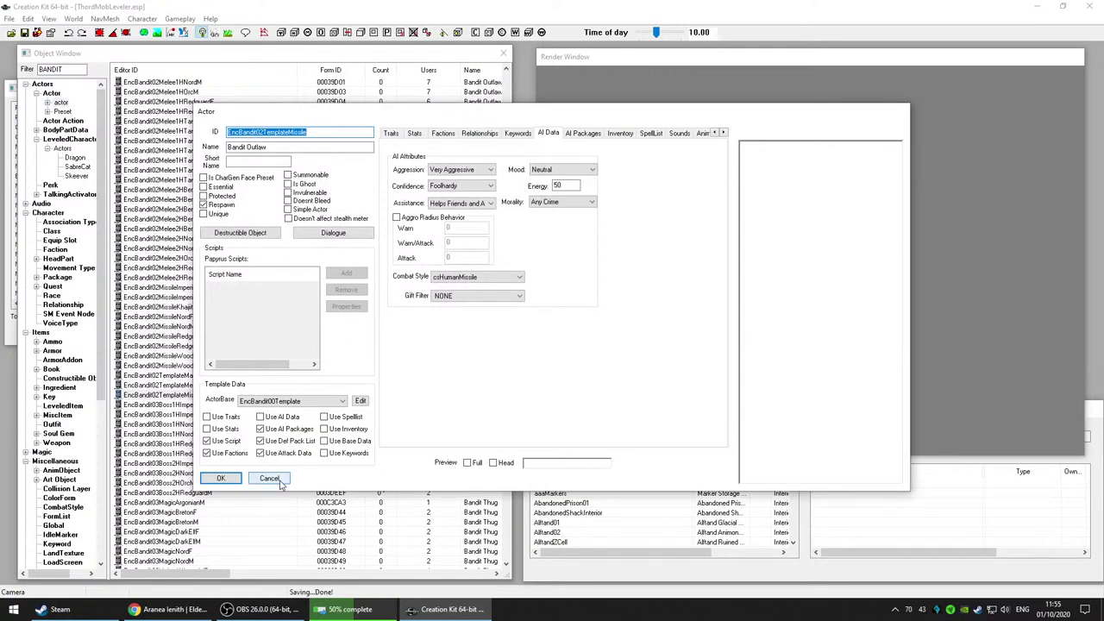
{"action": "left_click", "coordinate": [274, 479]}
Step: Check the AI data and combat style of the EncBandit03Boss1HImperialF and EncBandit03Boss1HImperialM actors
{"action": "left_click", "coordinate": [187, 408]}
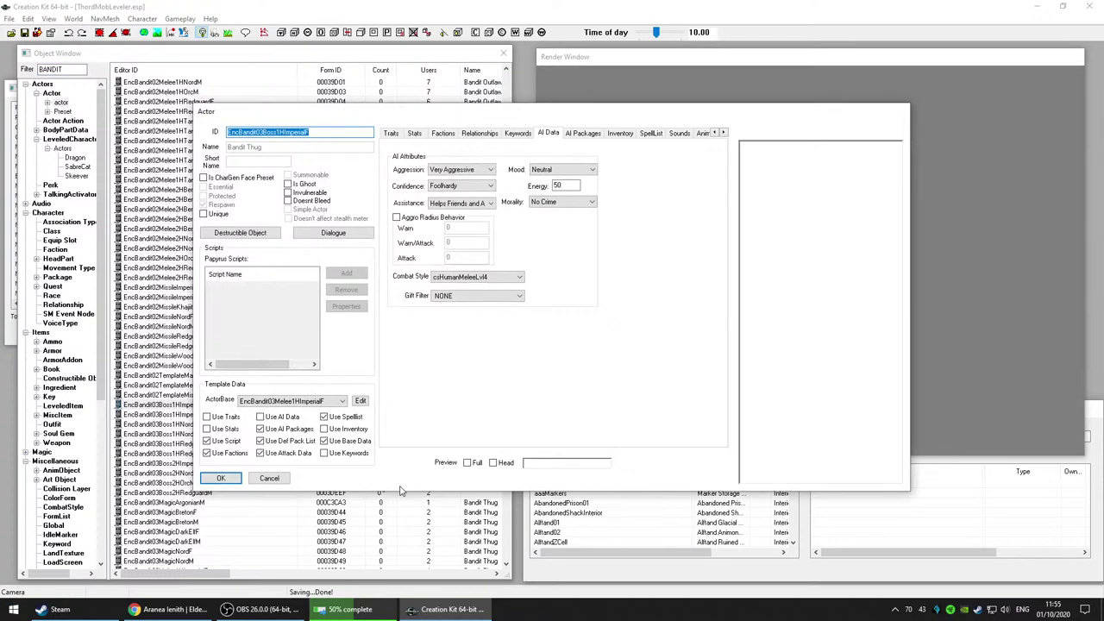
{"action": "left_click", "coordinate": [269, 478]}
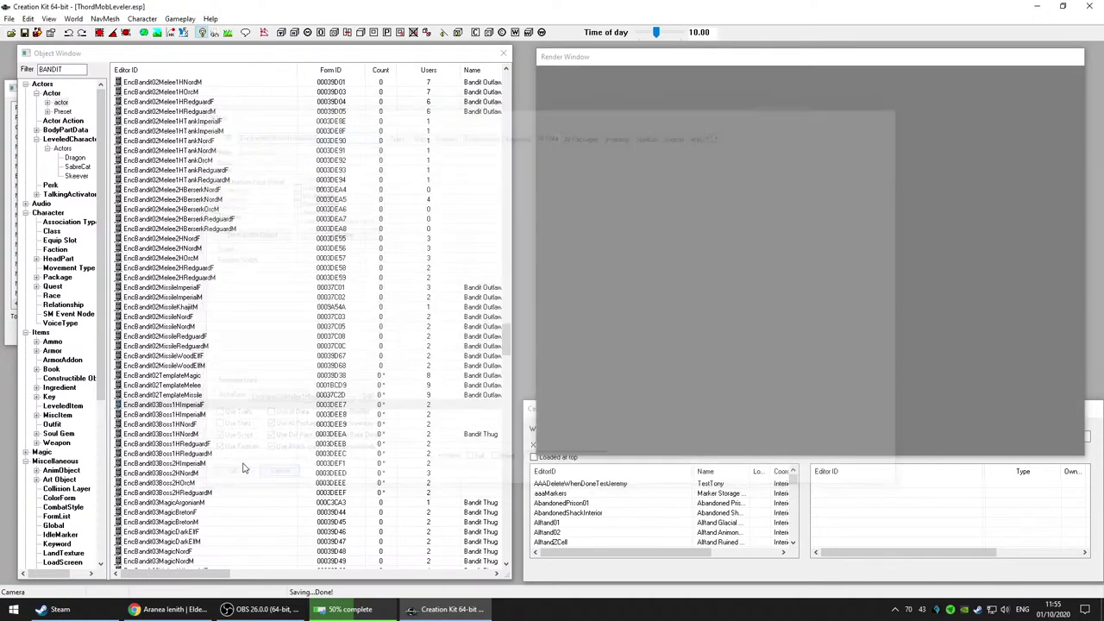
{"action": "left_click", "coordinate": [193, 417]}
{"action": "key", "text": "Delete"}
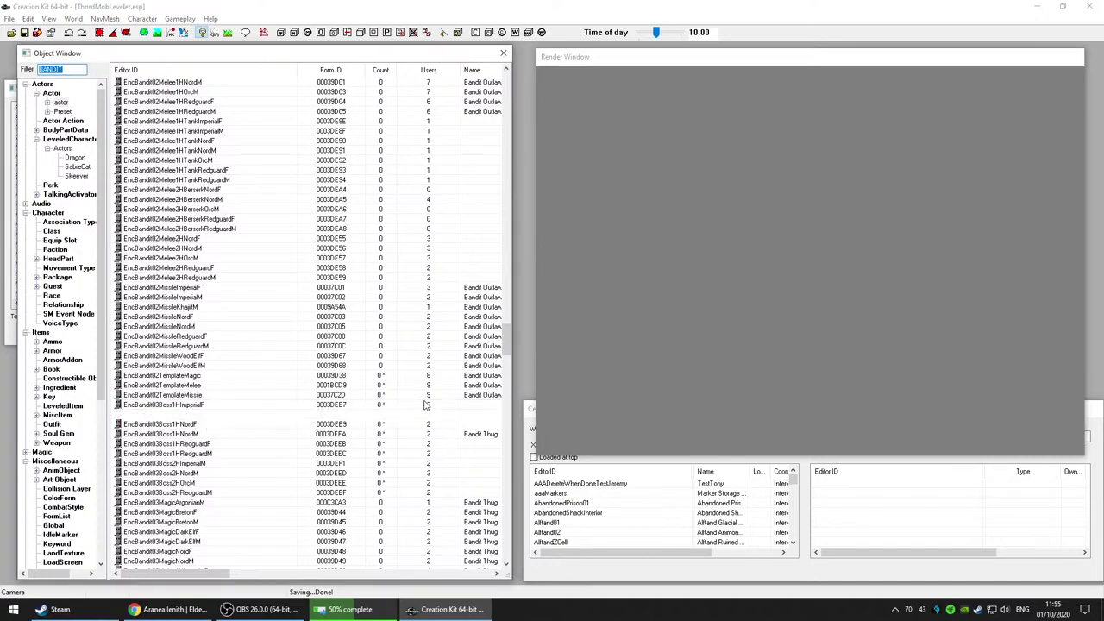
{"action": "double_click", "coordinate": [377, 417]}
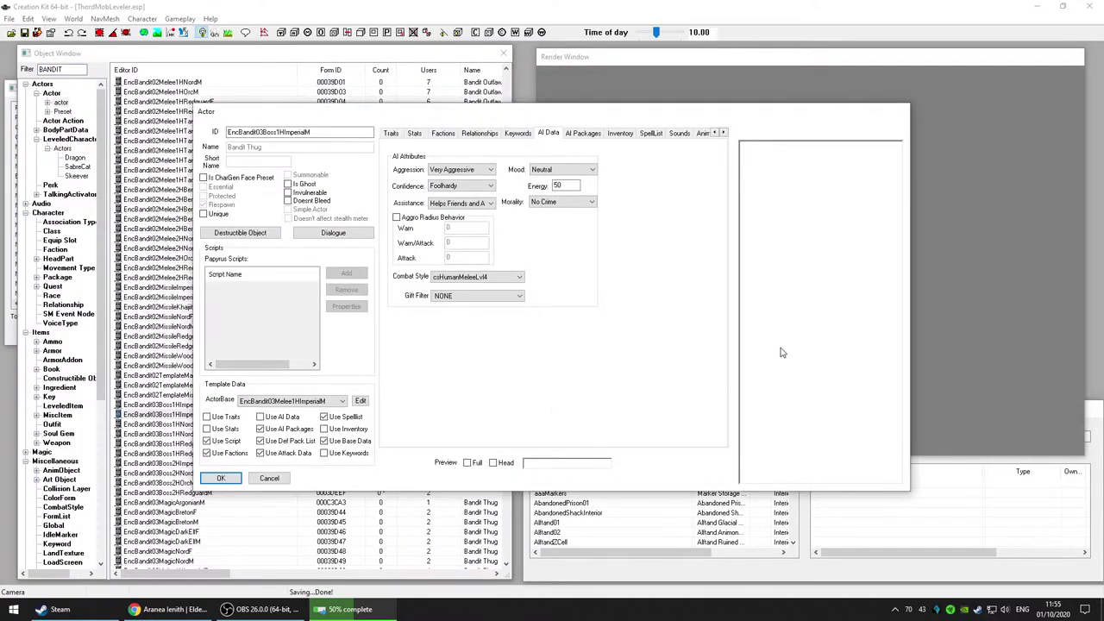
{"action": "left_click", "coordinate": [268, 479]}
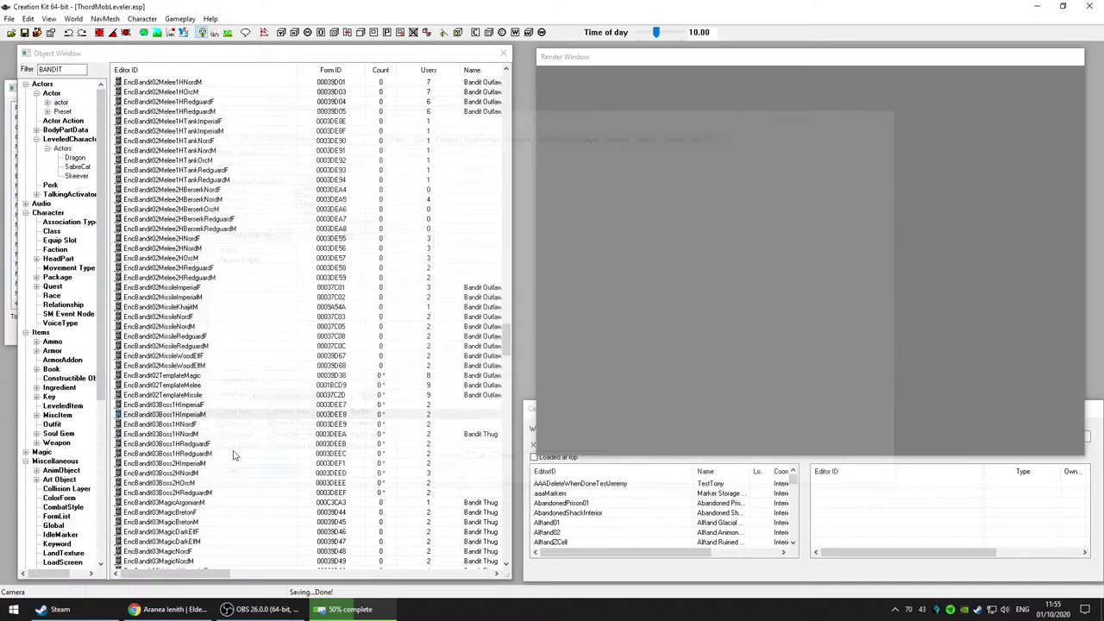
Step: Check the AI data and combat style of the EncBandit03Boss1HNordF and EncBandit03Boss1HNordM actors
{"action": "left_click", "coordinate": [235, 427]}
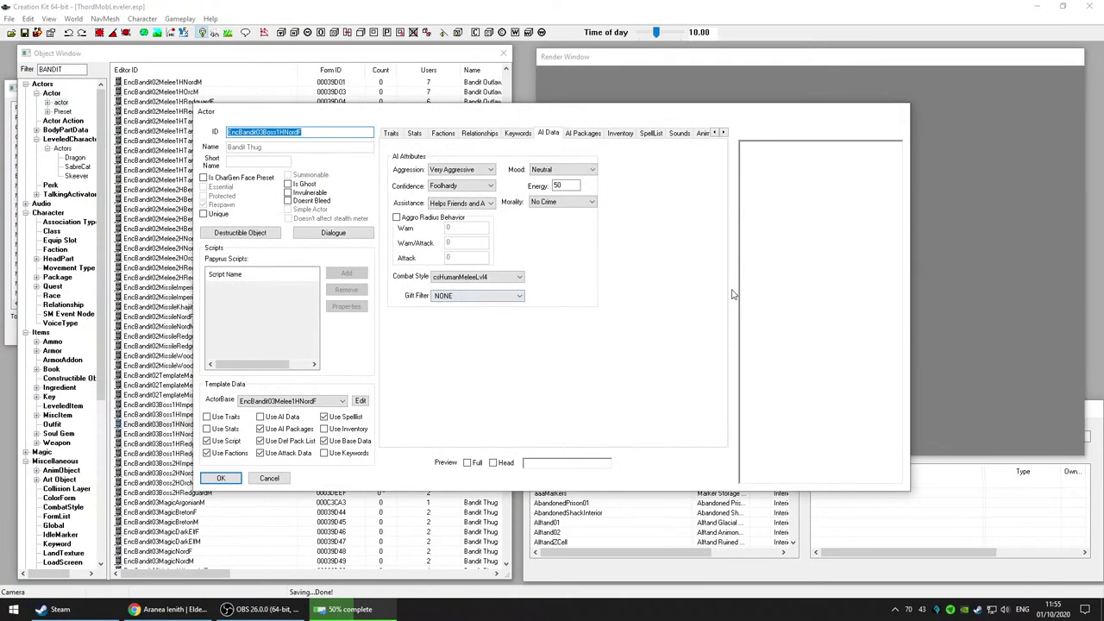
{"action": "left_click", "coordinate": [268, 479]}
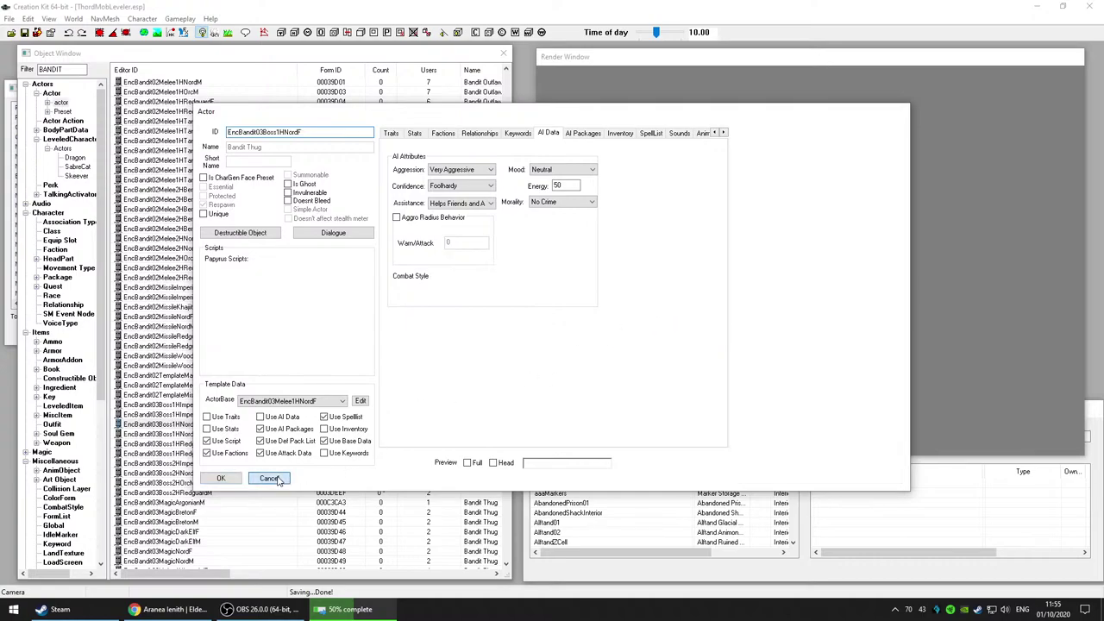
{"action": "double_click", "coordinate": [200, 436]}
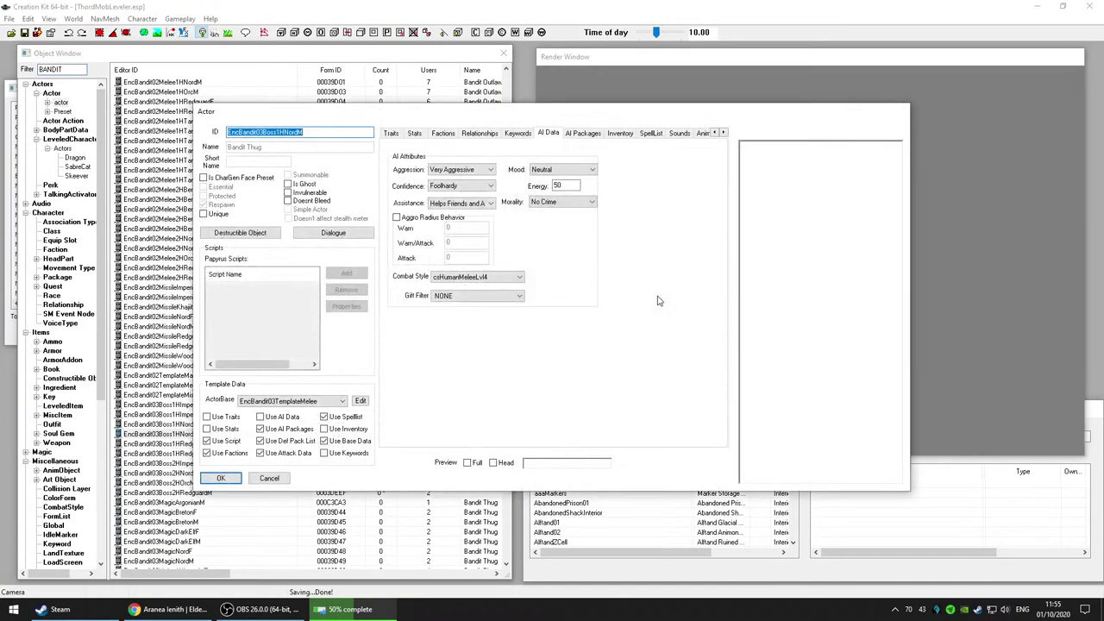
{"action": "left_click", "coordinate": [269, 478]}
Step: Check the AI data and combat style of the EncBandit03Boss1HRedguardF actor and close it without edits
{"action": "scroll", "coordinate": [229, 389], "scroll_direction": "down", "scroll_amount": 2}
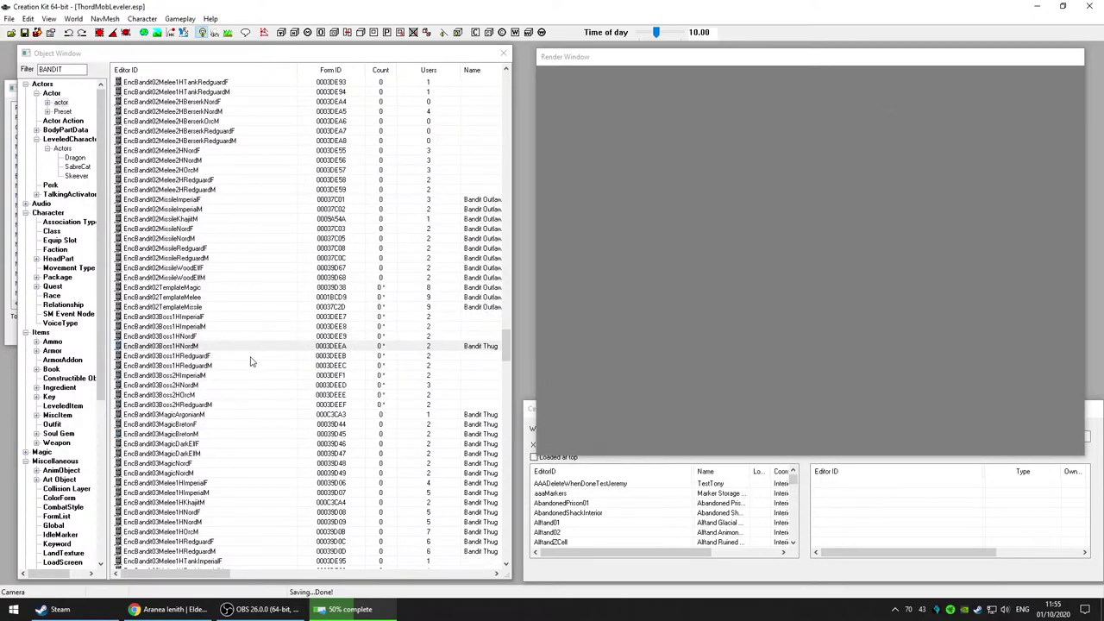
{"action": "left_click", "coordinate": [251, 359]}
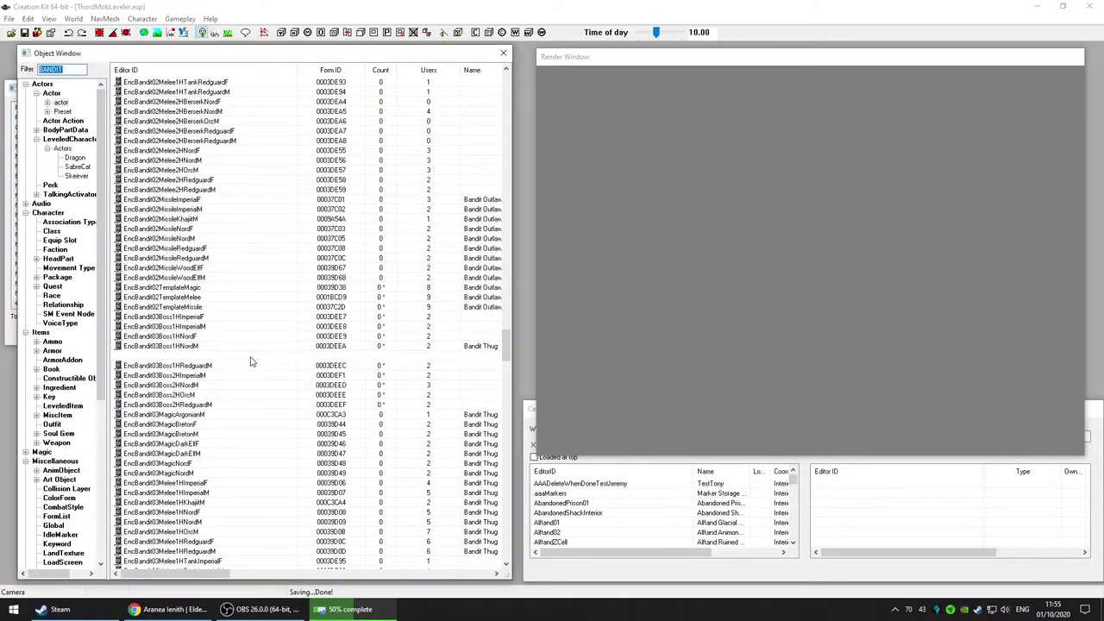
{"action": "left_click", "coordinate": [595, 357]}
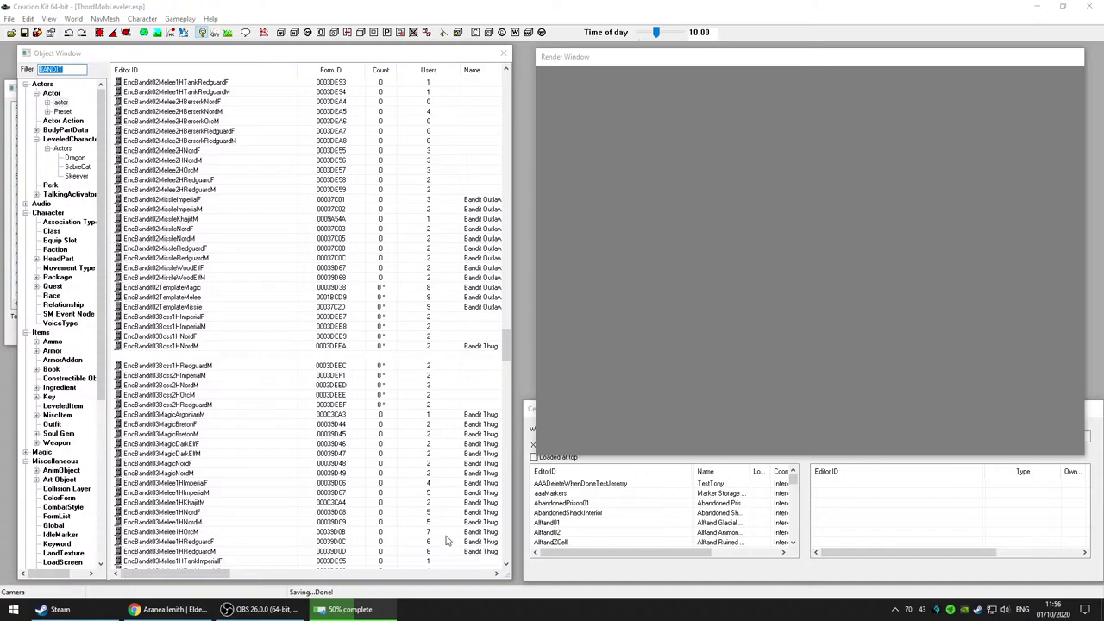
{"action": "double_click", "coordinate": [468, 478]}
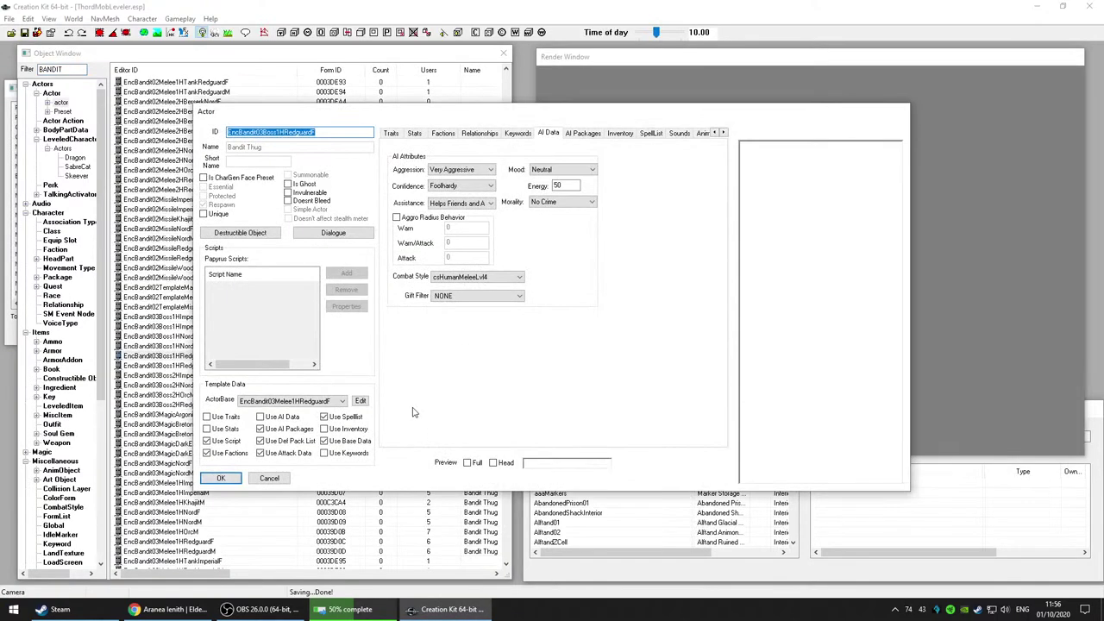
{"action": "left_click", "coordinate": [273, 480]}
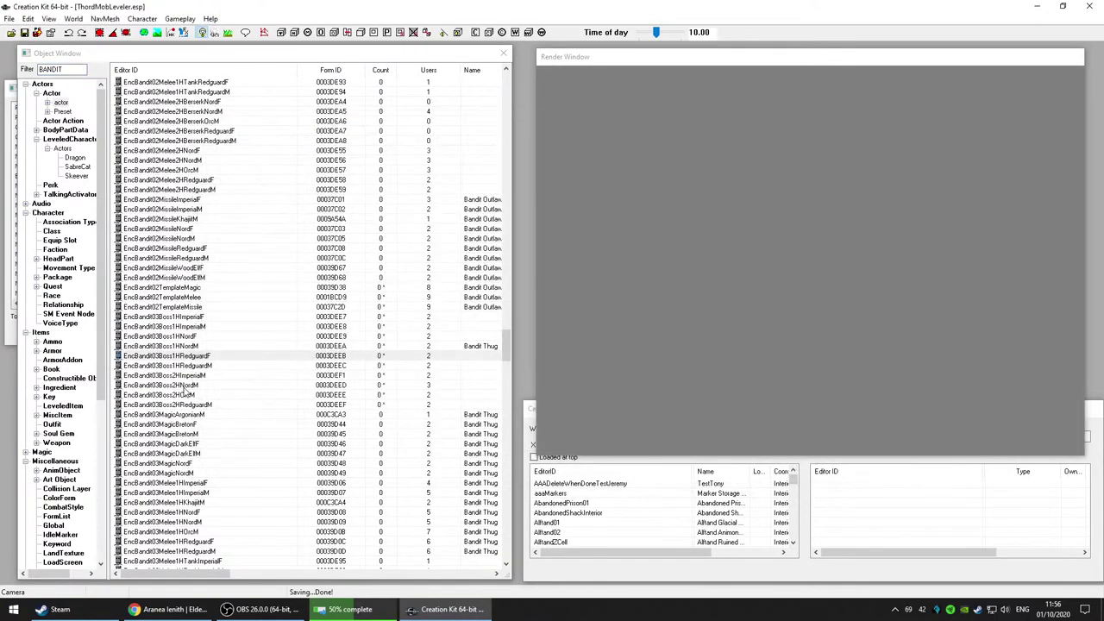
Step: Check the AI data and combat style of the EncBandit03Boss1HRedguardM and EncBandit03Boss2HImperialM actors, closing each without edits
{"action": "left_click", "coordinate": [226, 369]}
{"action": "key", "text": "Delete"}
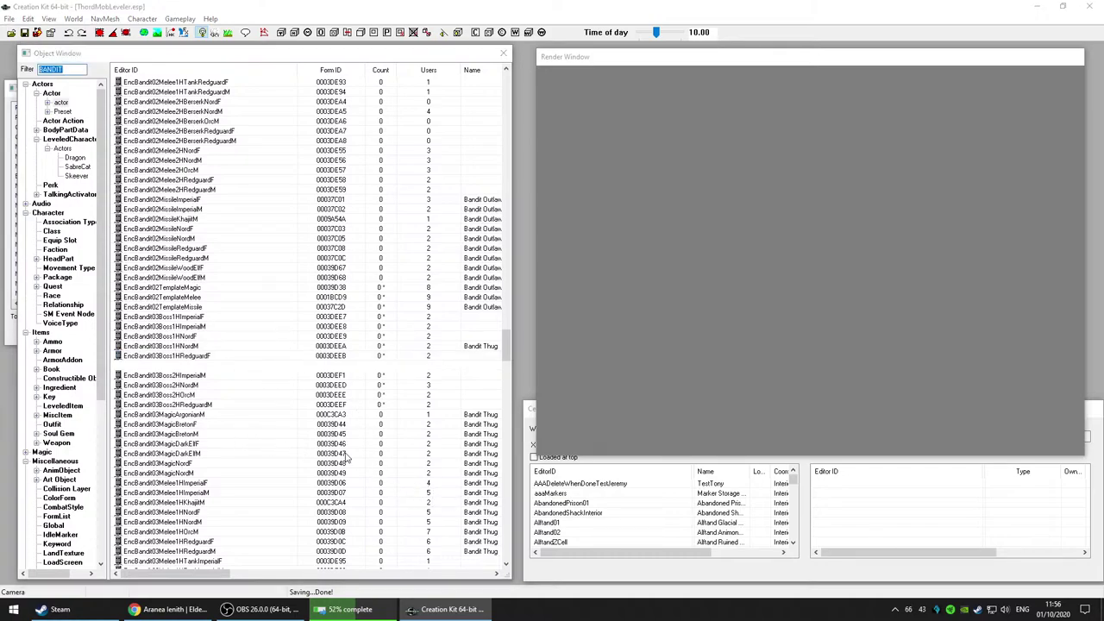
{"action": "double_click", "coordinate": [341, 368]}
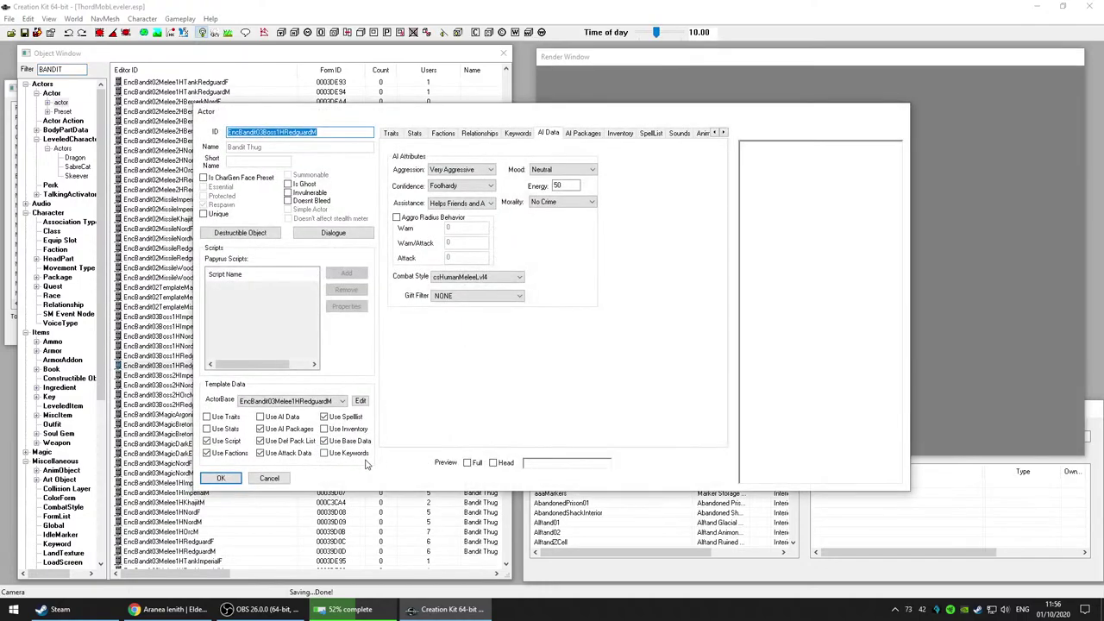
{"action": "left_click", "coordinate": [270, 479]}
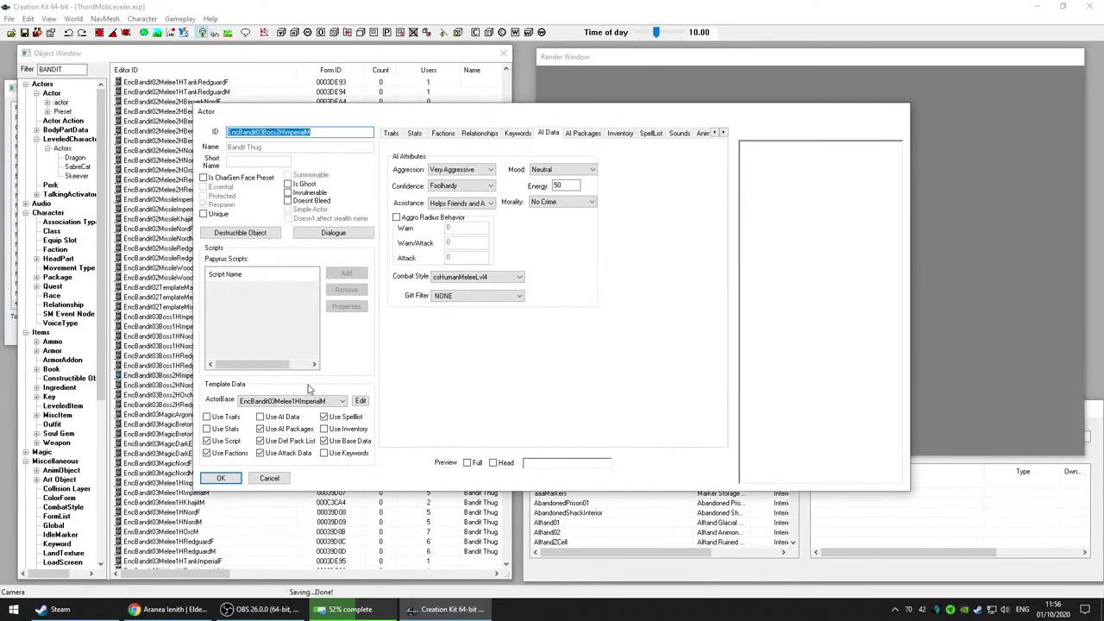
{"action": "left_click", "coordinate": [270, 479]}
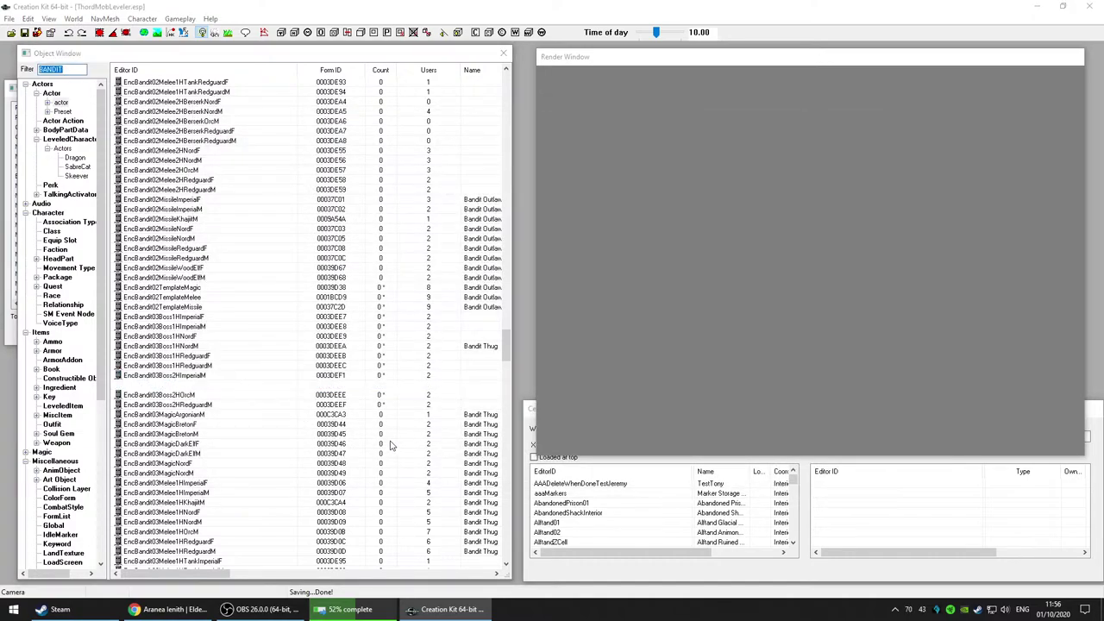
Step: Check the AI data and combat style of the EncBandit03Boss2HNordM, EncBandit03Boss2HOrcM and EncBandit03Boss2HRedguardM actors, closing each without edits
{"action": "key", "text": "Return"}
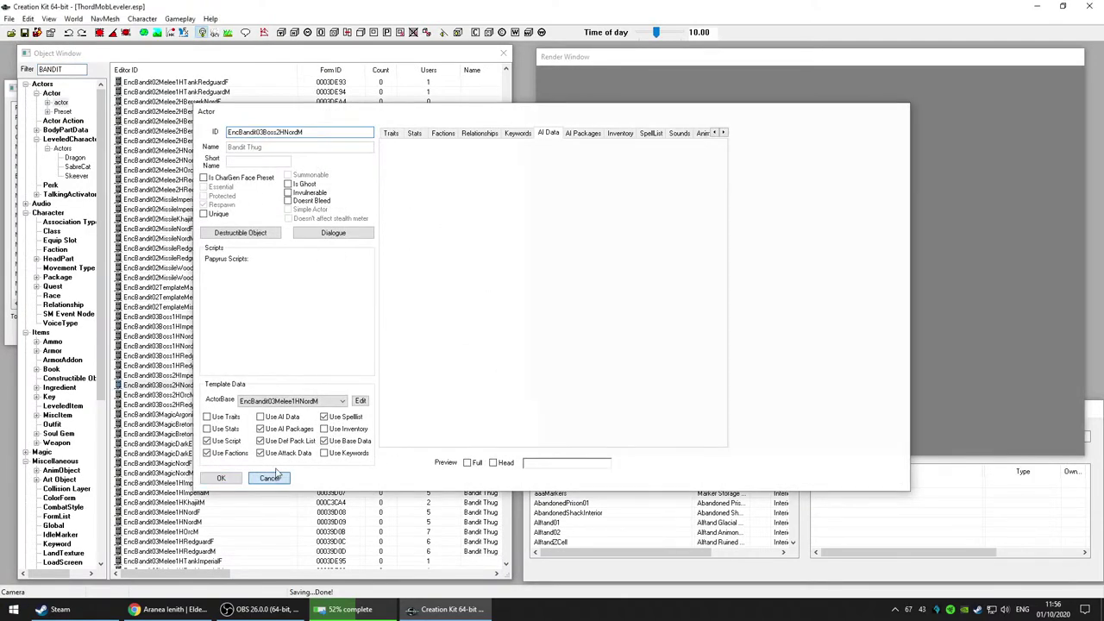
{"action": "left_click", "coordinate": [269, 479]}
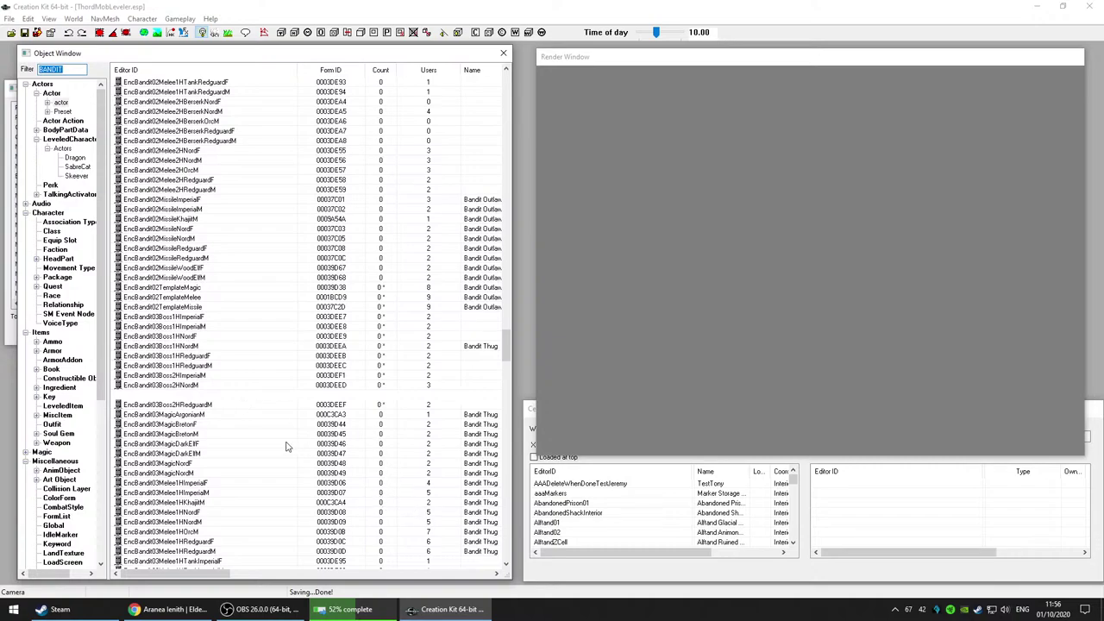
{"action": "key", "text": "Return"}
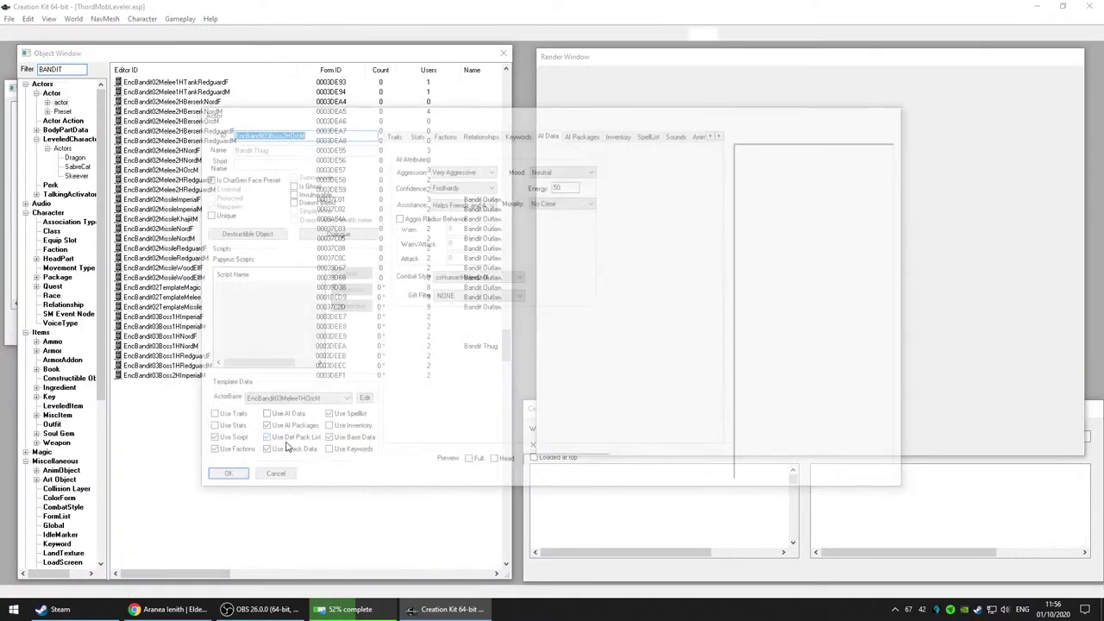
{"action": "left_click", "coordinate": [269, 479]}
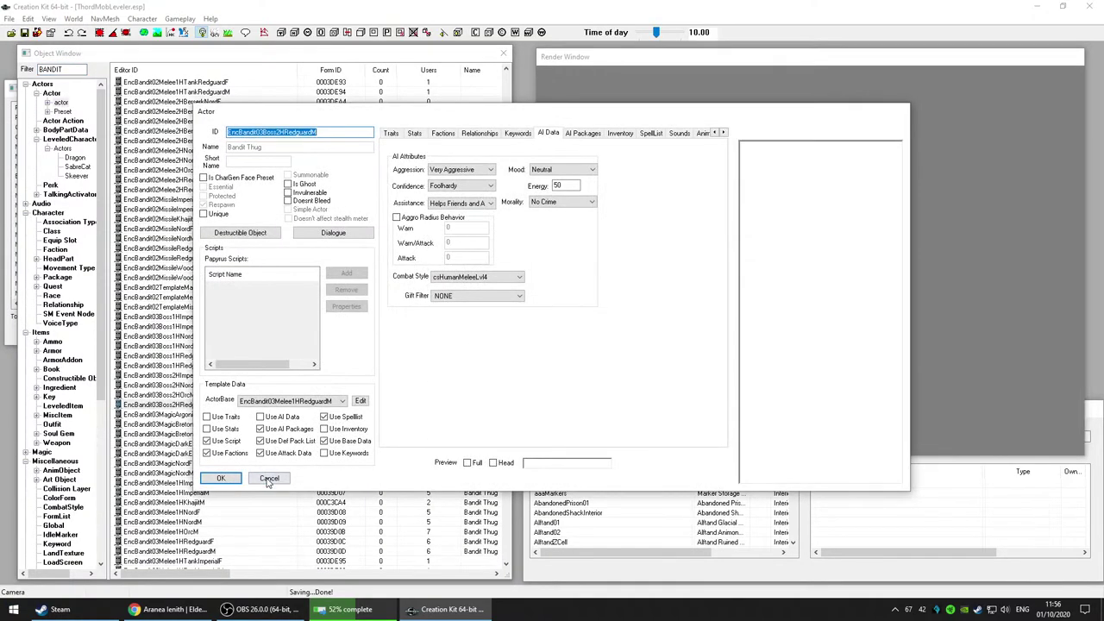
{"action": "left_click", "coordinate": [268, 480]}
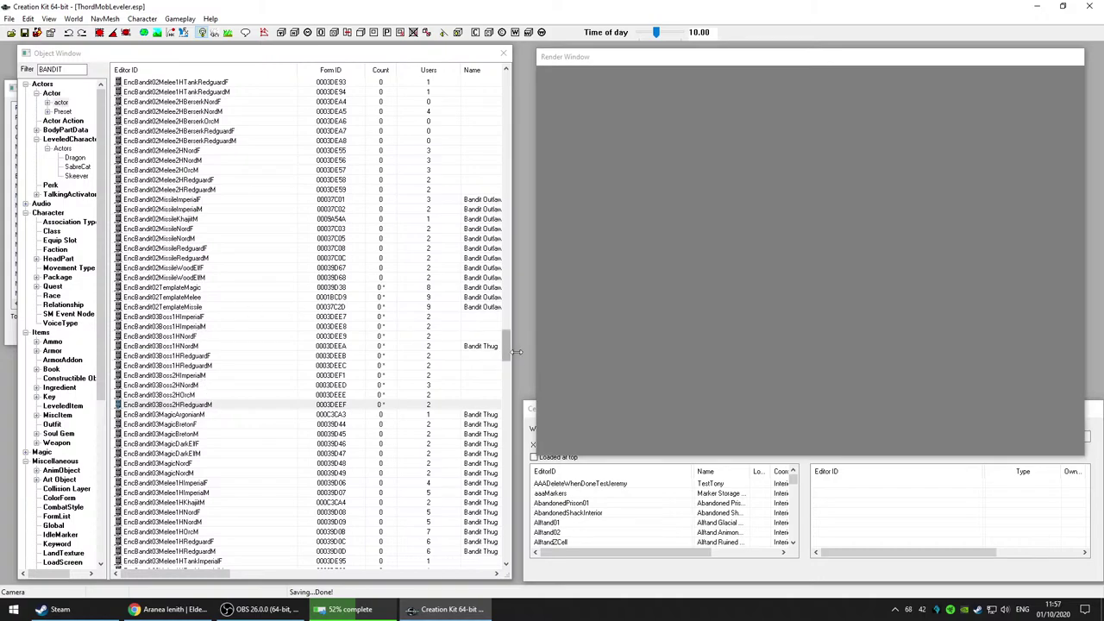
Step: Open the EncBandit03TemplateMagic actor and check its AI data and combat style
{"action": "left_click_drag", "start_coordinate": [508, 345], "coordinate": [518, 386]}
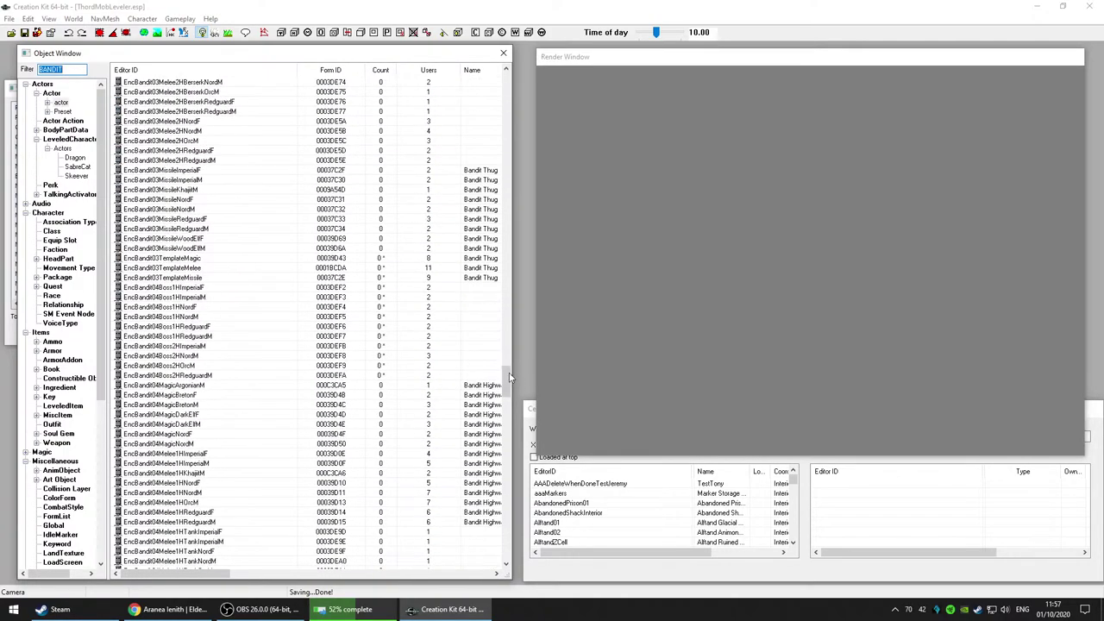
{"action": "left_click", "coordinate": [215, 259]}
{"action": "key", "text": "Delete"}
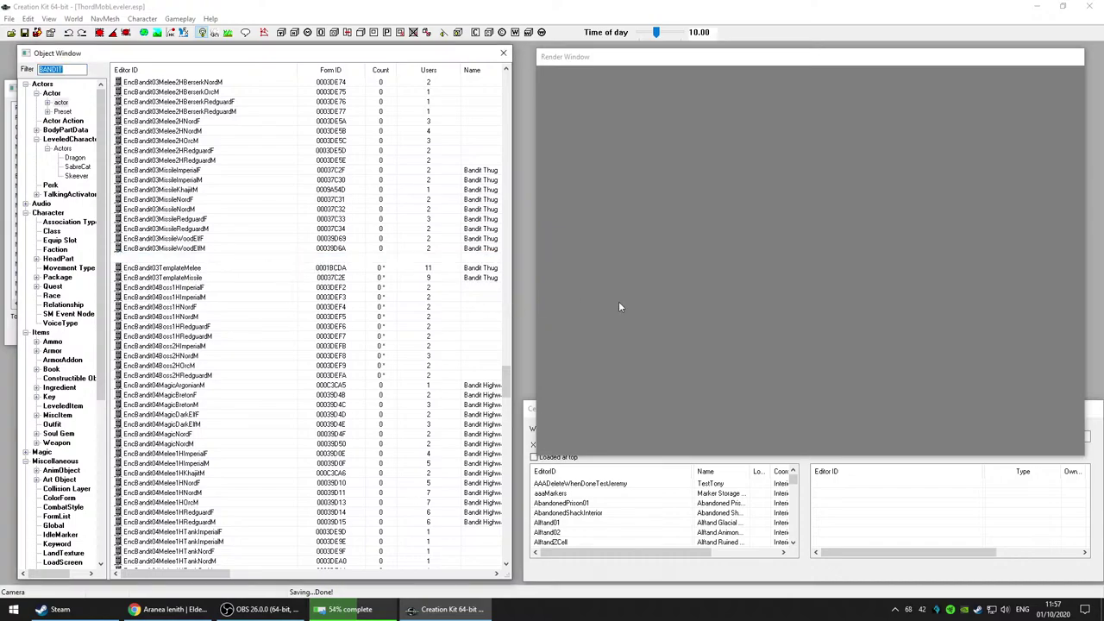
{"action": "left_click", "coordinate": [645, 326]}
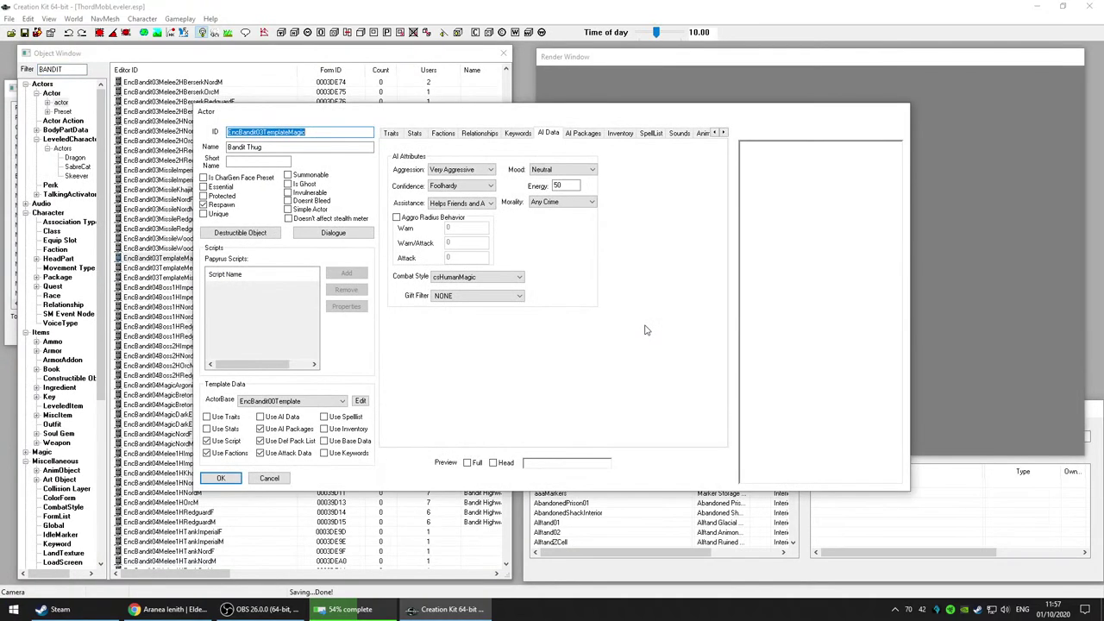
Step: Examine each spell and perk assigned to the EncBandit03TemplateMagic actor and close it without edits
{"action": "left_click", "coordinate": [651, 134]}
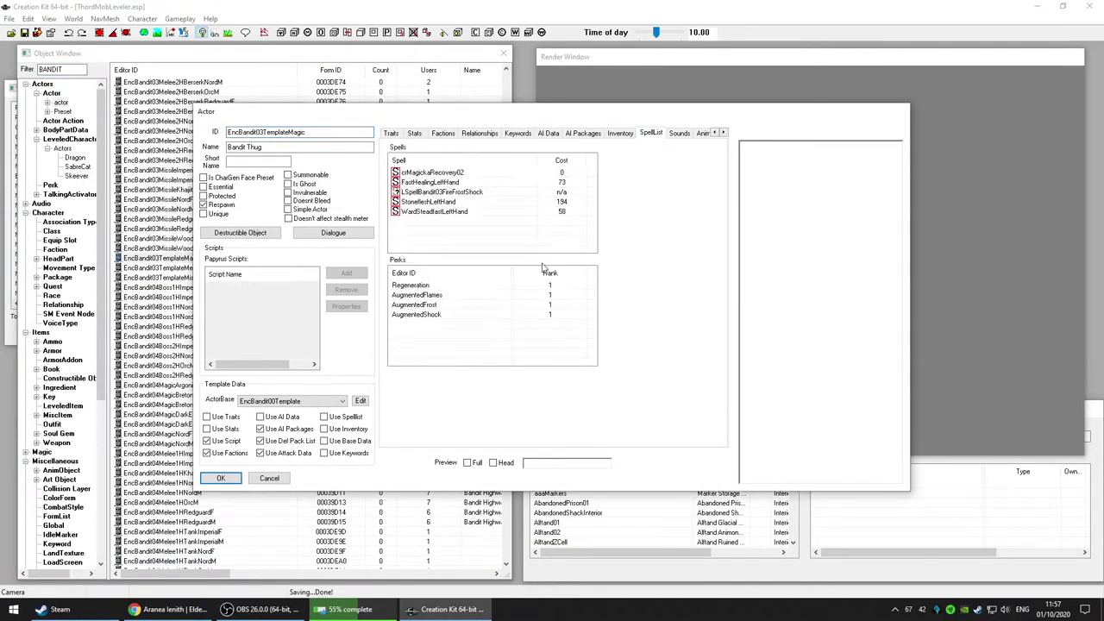
{"action": "left_click", "coordinate": [429, 174]}
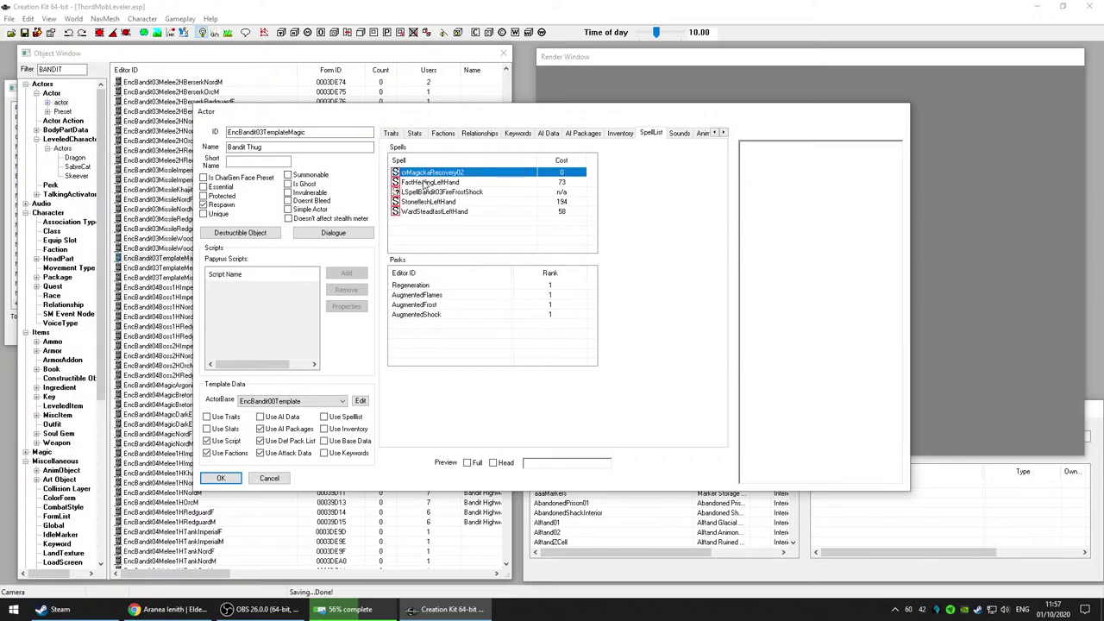
{"action": "left_click", "coordinate": [425, 182]}
{"action": "left_click", "coordinate": [428, 193]}
{"action": "left_click", "coordinate": [431, 202]}
{"action": "left_click", "coordinate": [433, 211]}
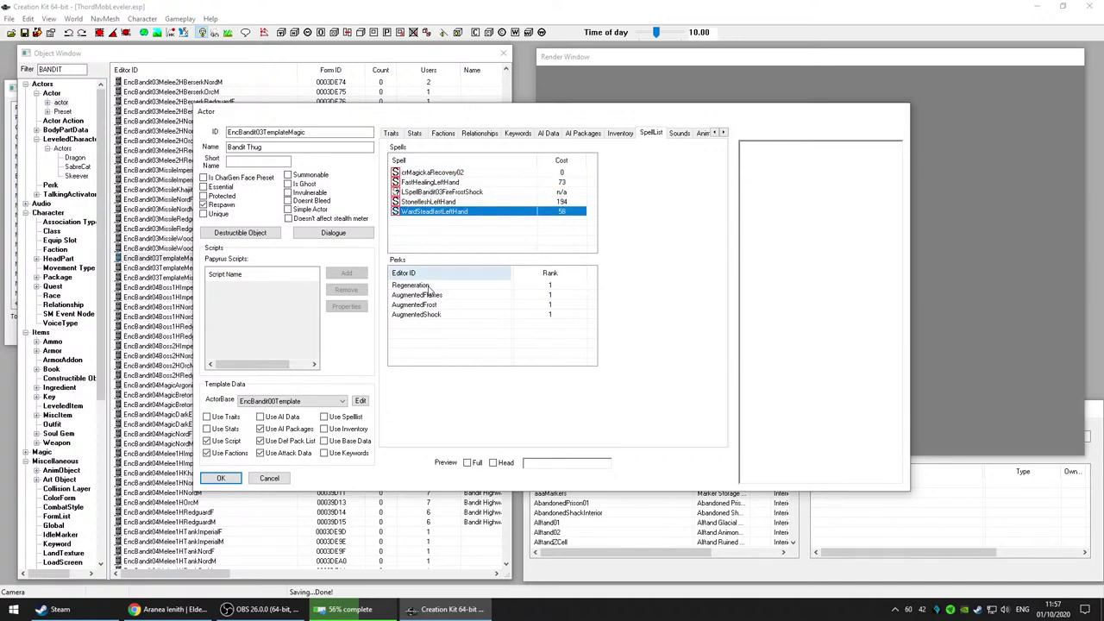
{"action": "left_click", "coordinate": [430, 286]}
{"action": "left_click", "coordinate": [431, 295]}
{"action": "left_click", "coordinate": [437, 305]}
{"action": "left_click", "coordinate": [459, 315]}
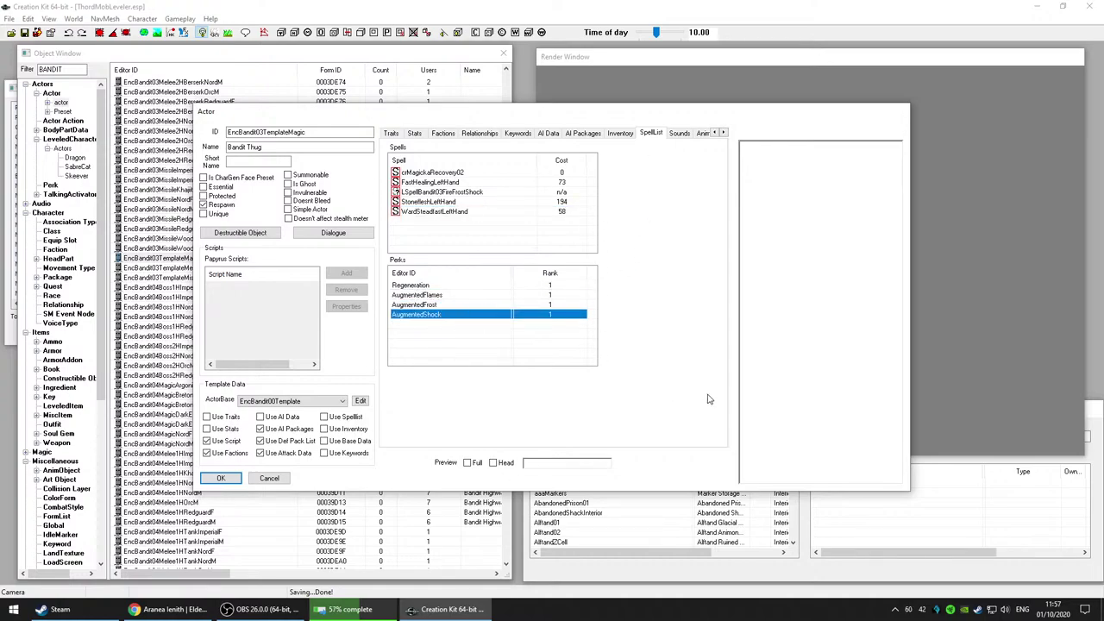
{"action": "left_click", "coordinate": [270, 479]}
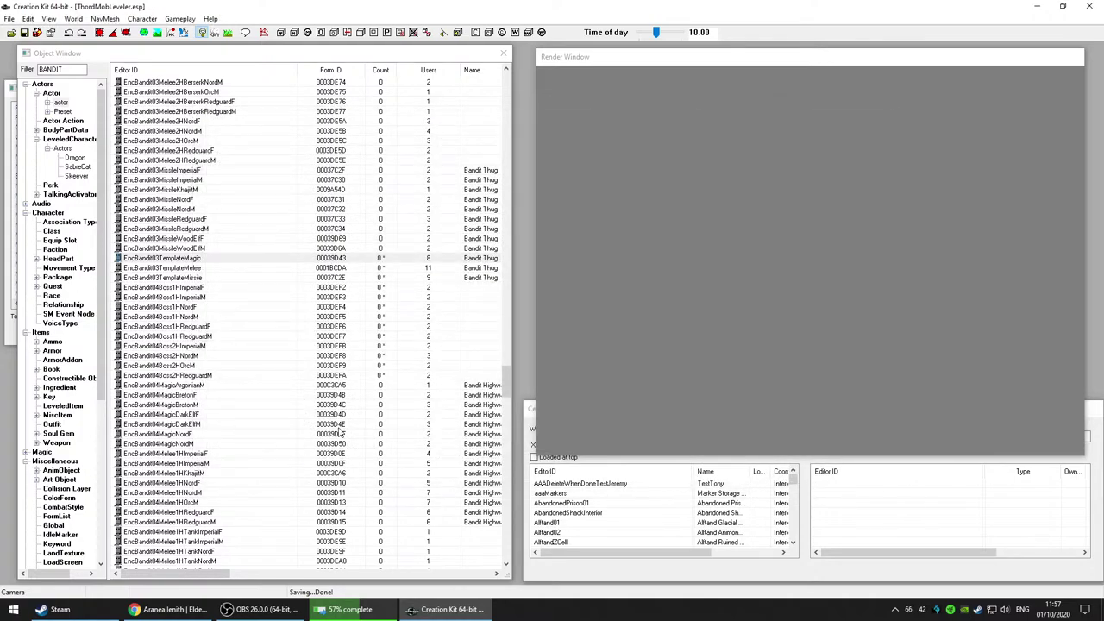
Step: Reopen the EncBandit03TemplateMagic actor, return to its AI data and close it without edits
{"action": "scroll", "coordinate": [288, 434], "scroll_direction": "down", "scroll_amount": 1}
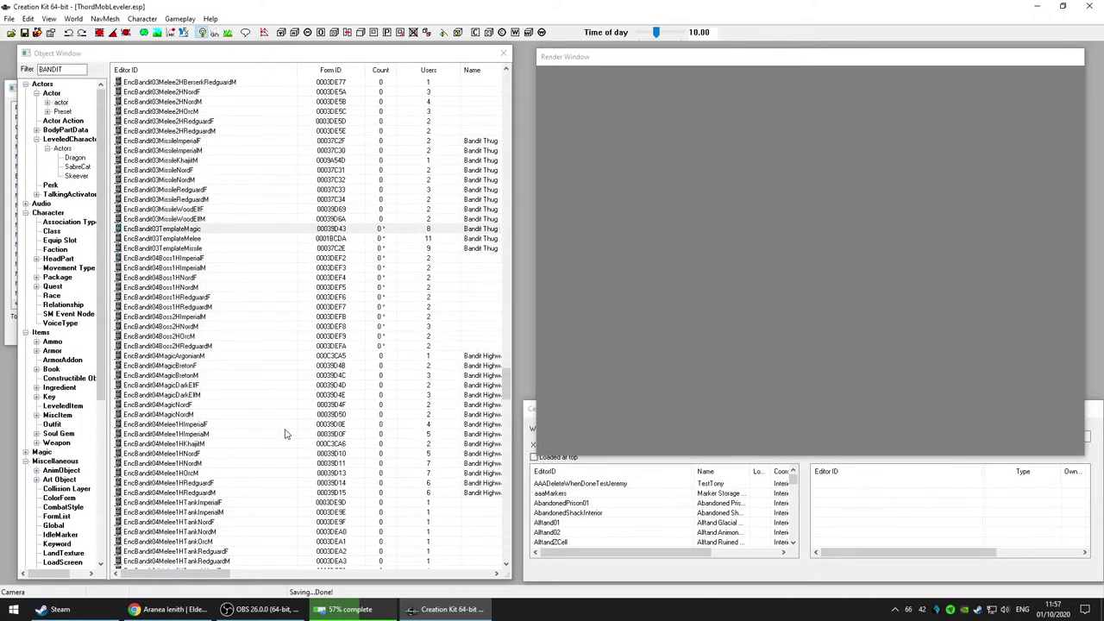
{"action": "left_click", "coordinate": [194, 231]}
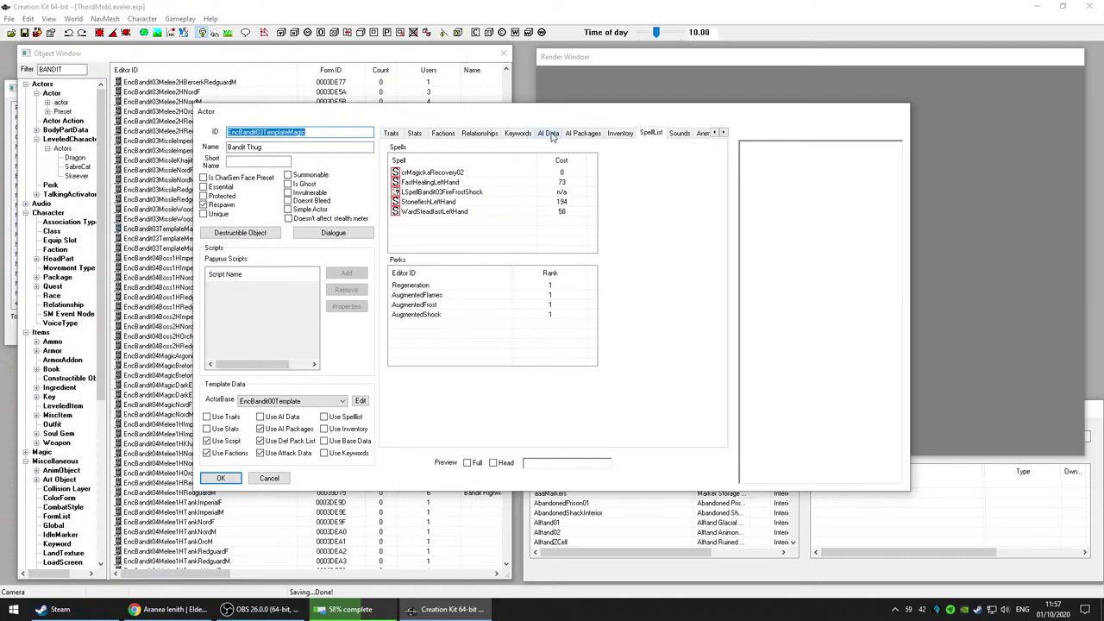
{"action": "left_click", "coordinate": [549, 133]}
{"action": "left_click", "coordinate": [269, 478]}
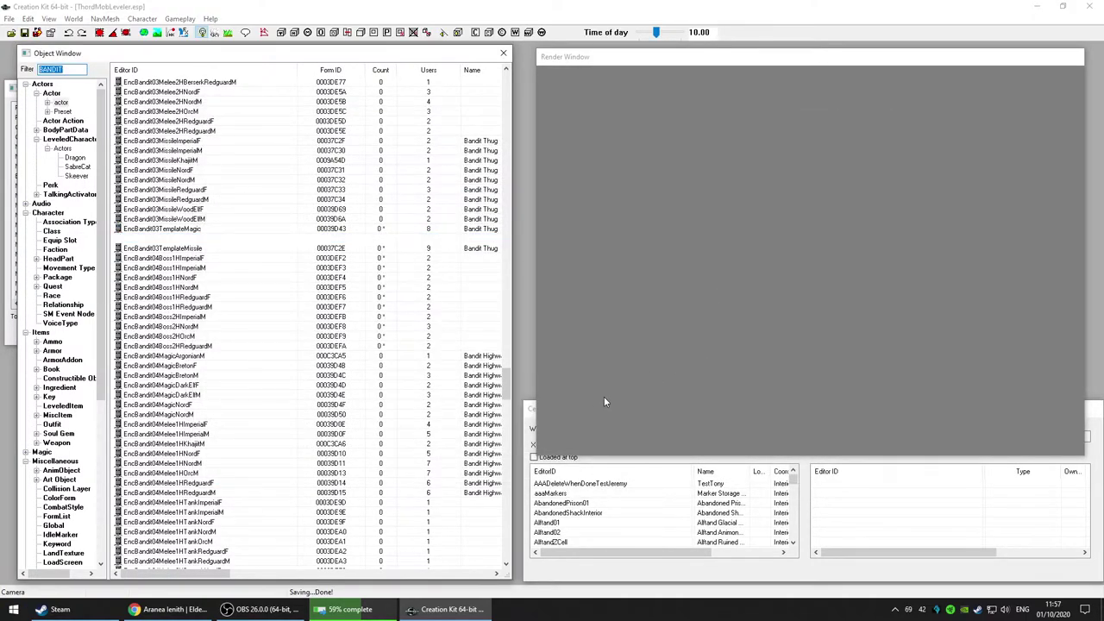
Step: Check the AI data and combat style of the EncBandit03TemplateMelee and EncBandit03TemplateMissile actors, closing each without edits
{"action": "left_click", "coordinate": [675, 277]}
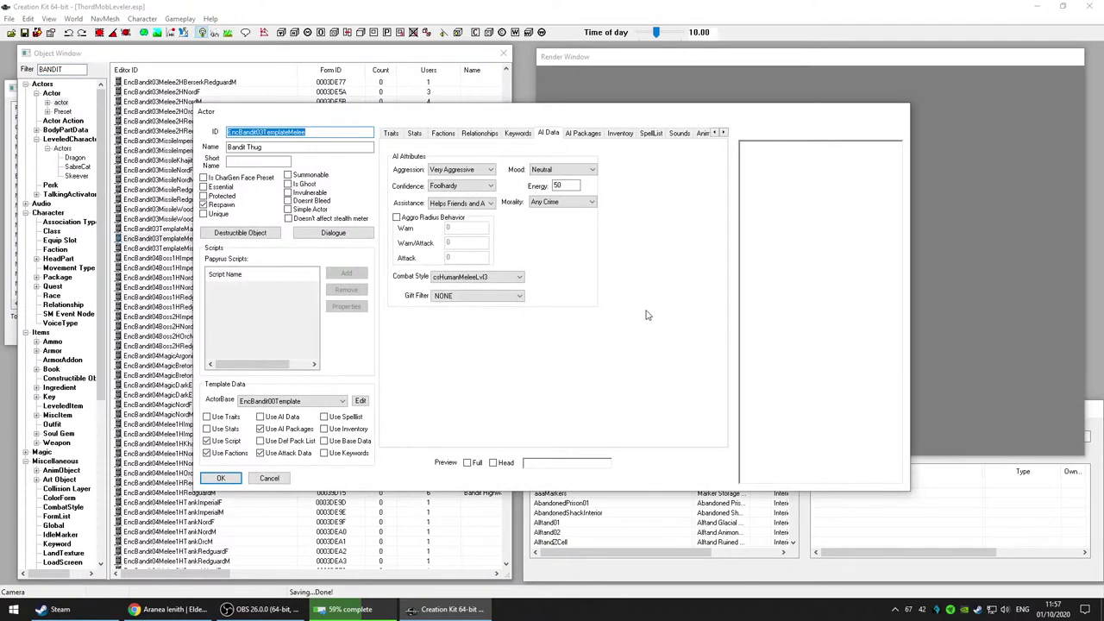
{"action": "left_click", "coordinate": [283, 478]}
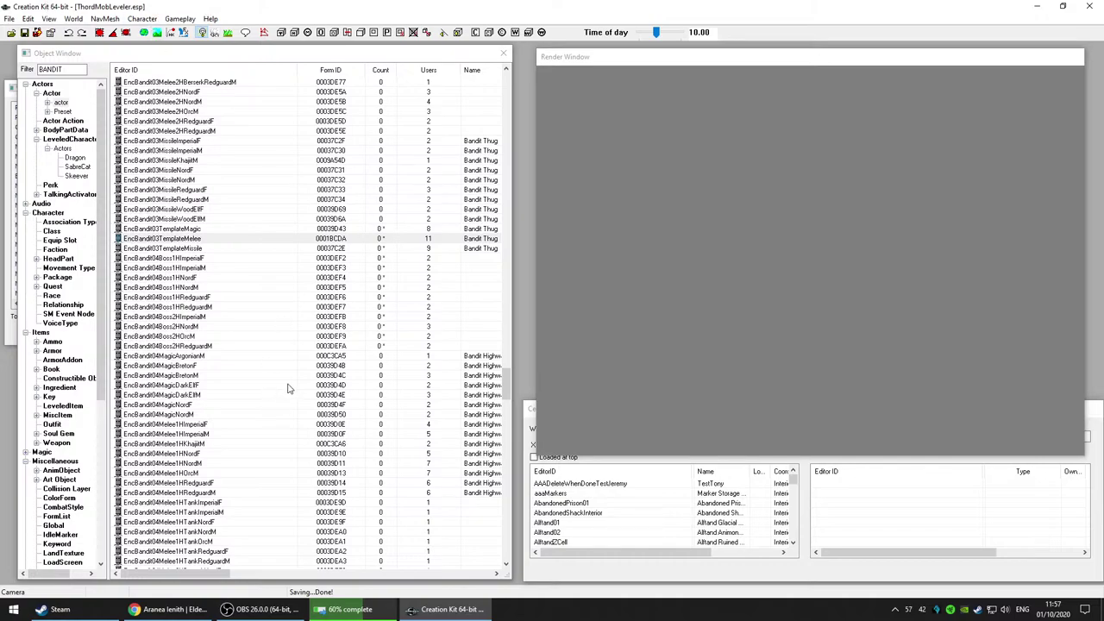
{"action": "scroll", "coordinate": [289, 388], "scroll_direction": "down", "scroll_amount": 1}
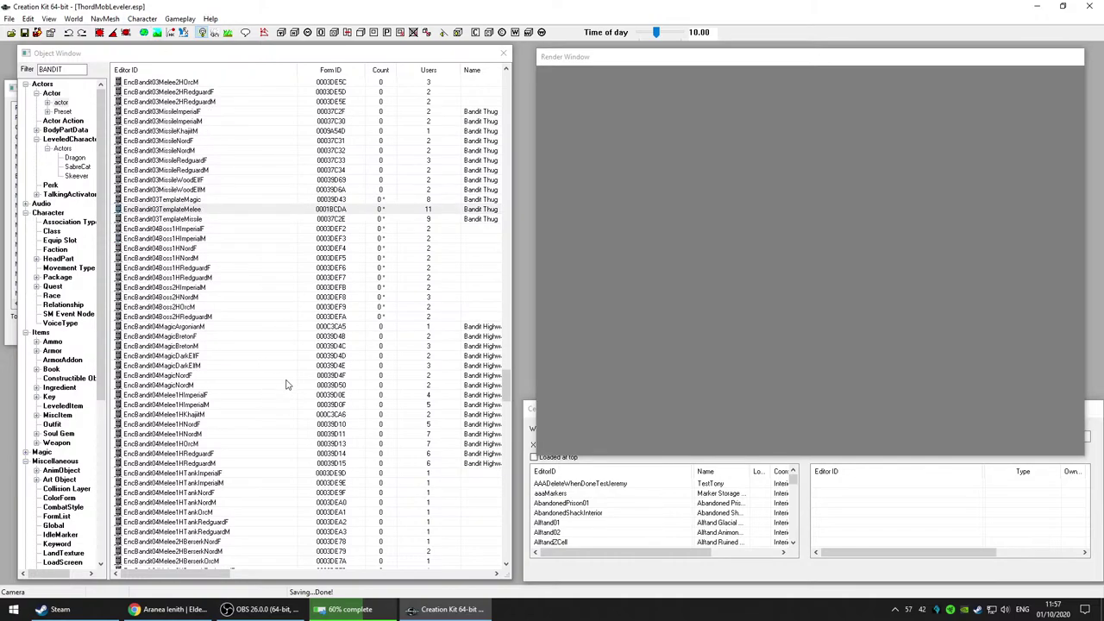
{"action": "left_click", "coordinate": [648, 271]}
{"action": "double_click", "coordinate": [644, 264]}
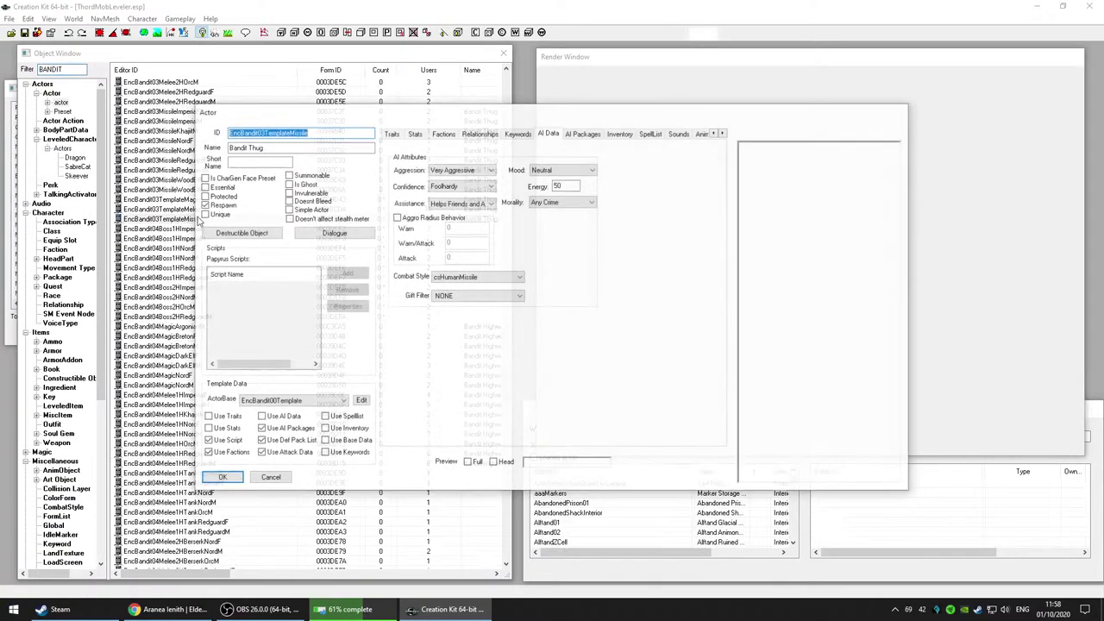
{"action": "left_click", "coordinate": [275, 479]}
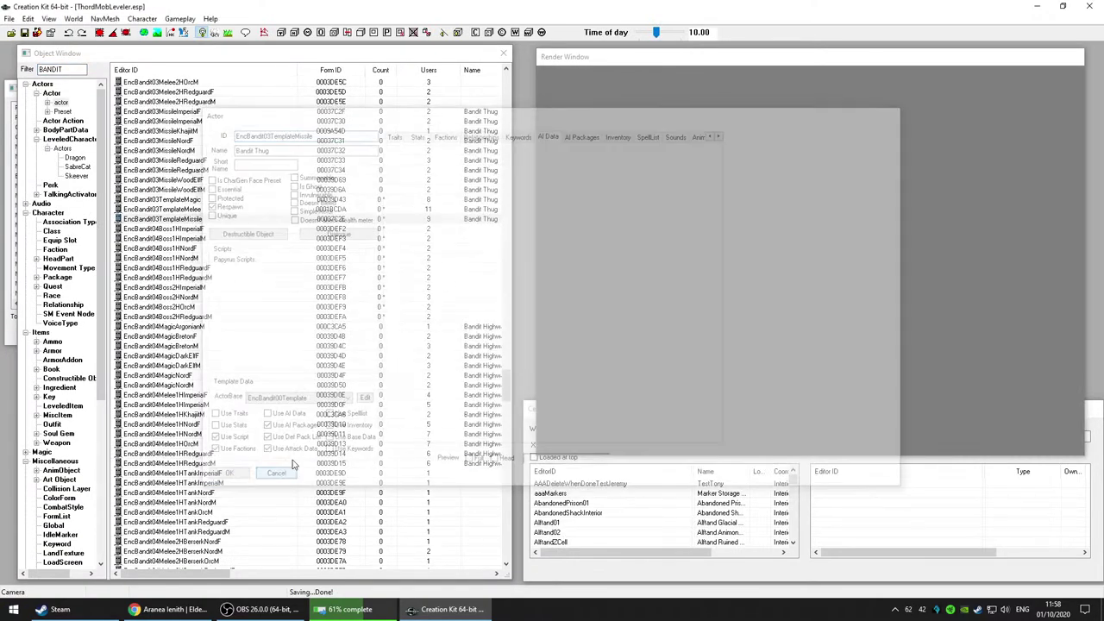
Step: Check the AI data and combat style of the EncBandit04Boss1HImperialF and EncBandit04Boss1HImperialM actors, closing each without edits
{"action": "left_click", "coordinate": [233, 230]}
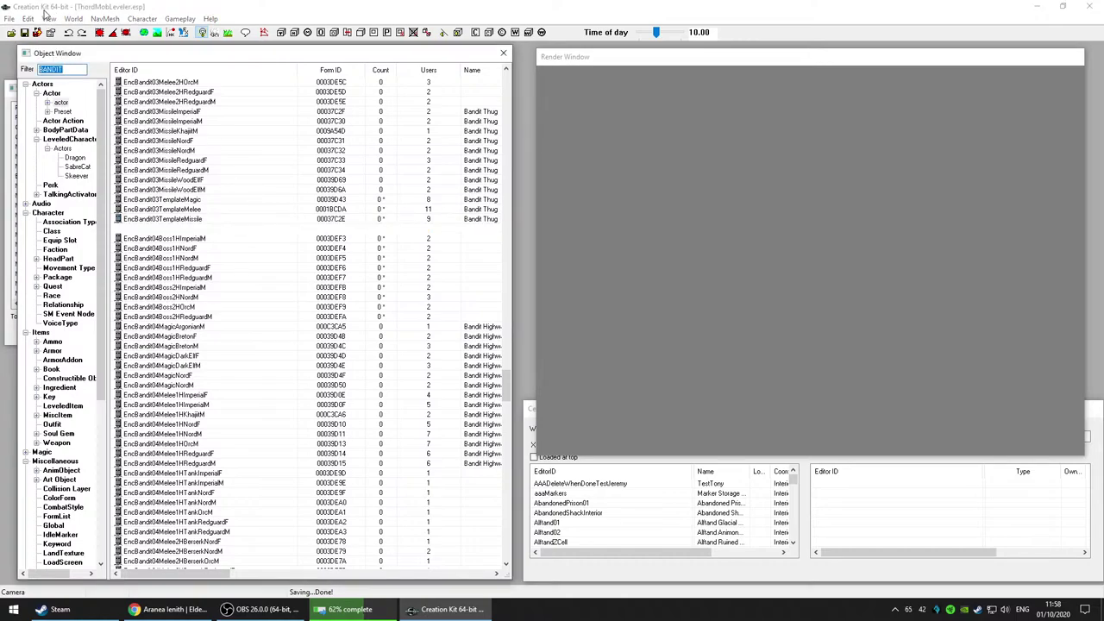
{"action": "left_click", "coordinate": [269, 12]}
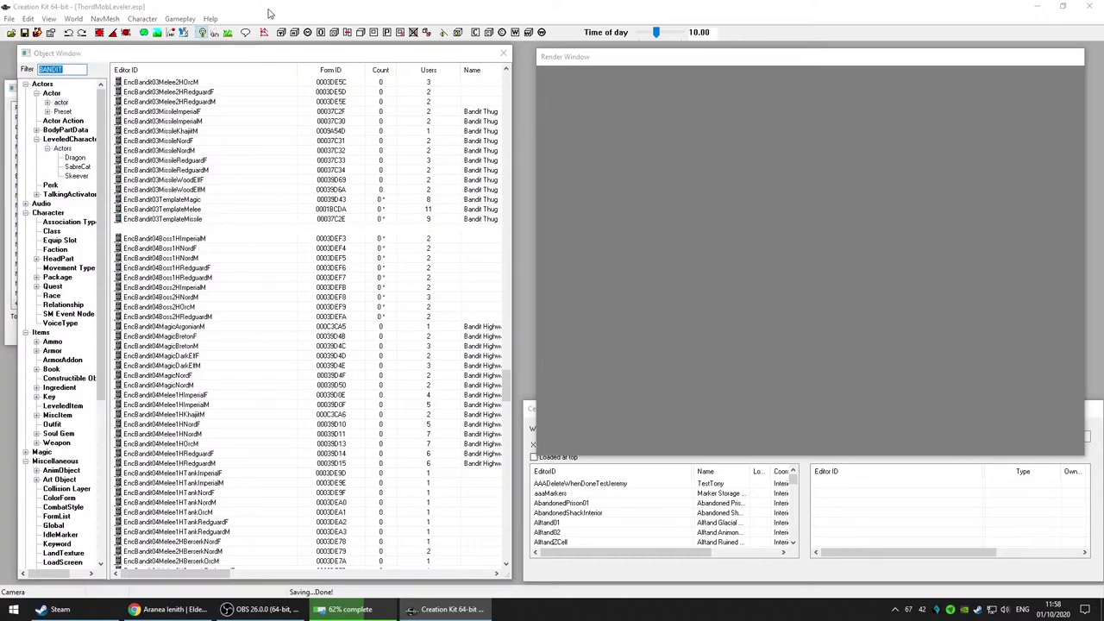
{"action": "double_click", "coordinate": [459, 460]}
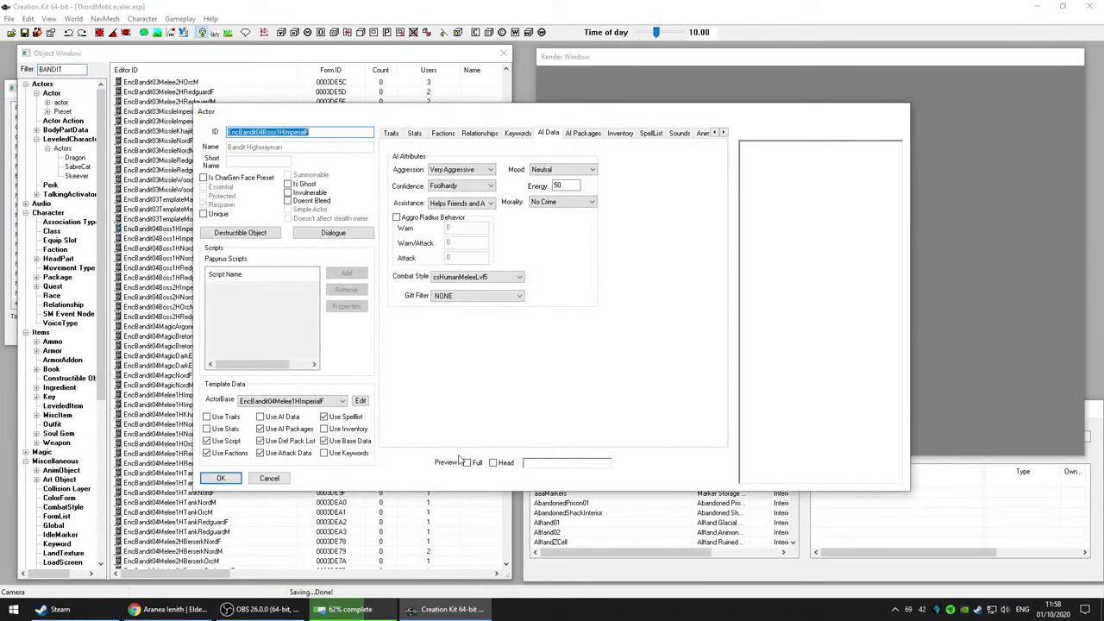
{"action": "left_click", "coordinate": [275, 479]}
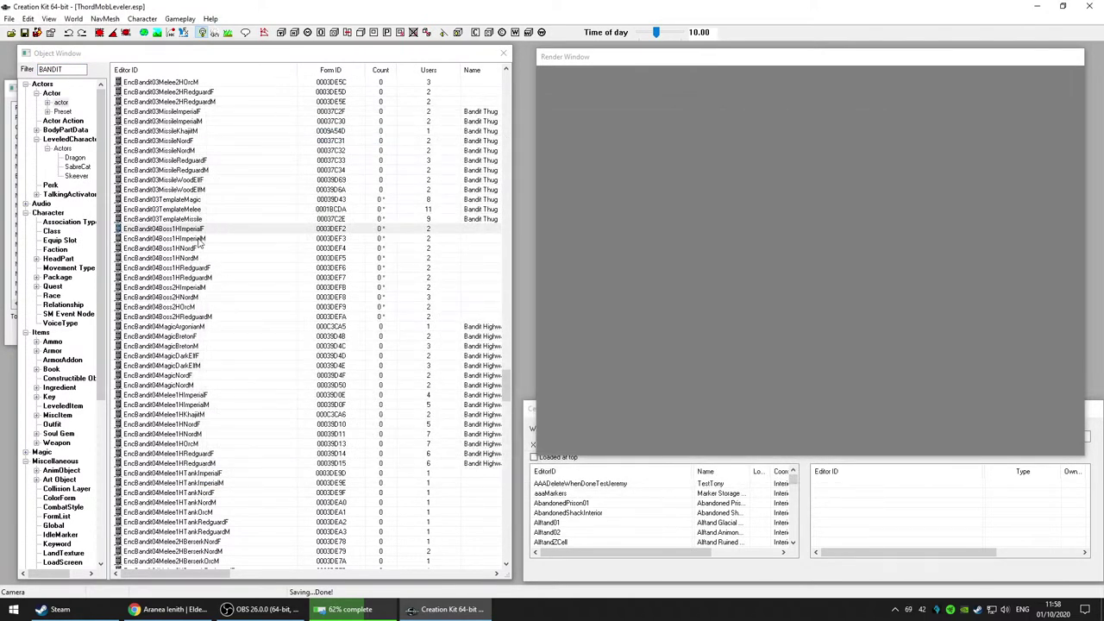
{"action": "left_click", "coordinate": [198, 239]}
{"action": "key", "text": "Delete"}
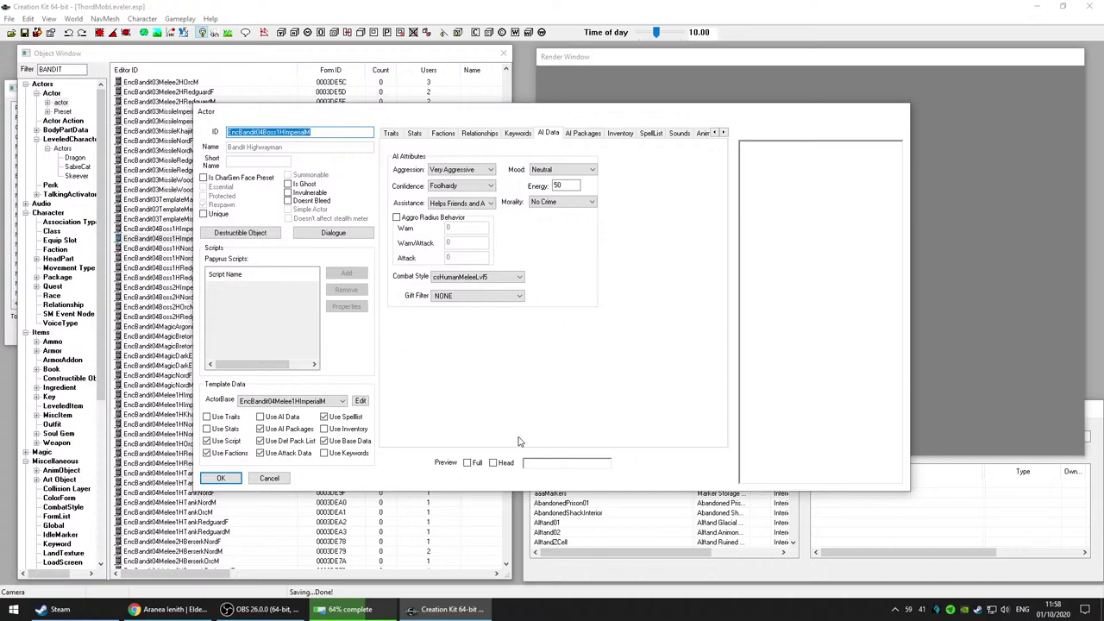
{"action": "left_click", "coordinate": [275, 478]}
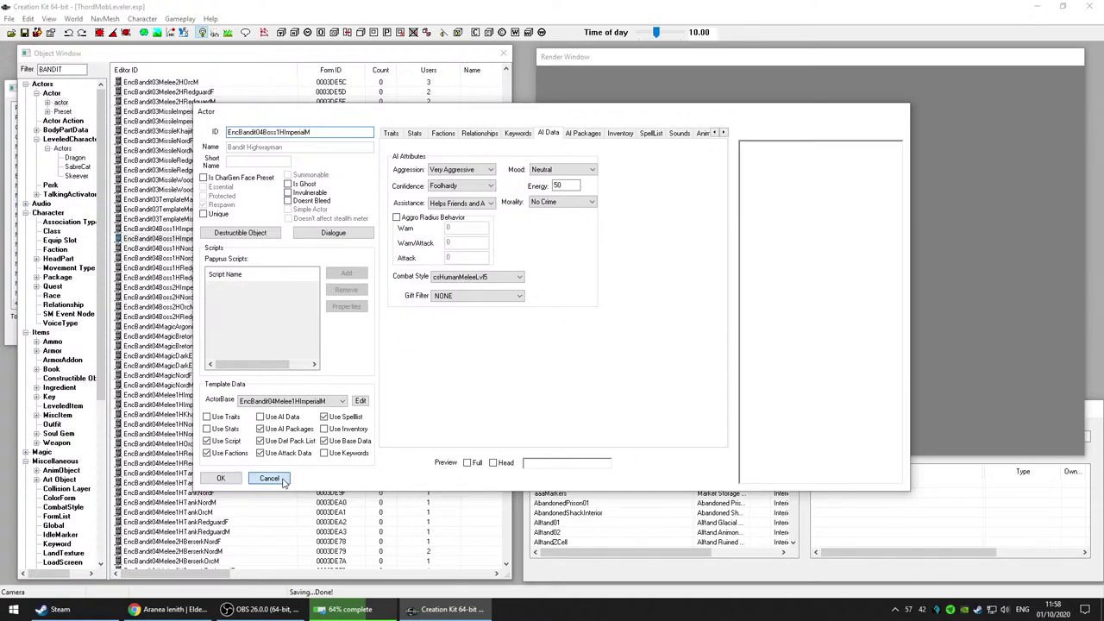
Step: Check the AI data and combat style of the EncBandit04Boss1HNordF actor and close it without edits
{"action": "left_click", "coordinate": [274, 248]}
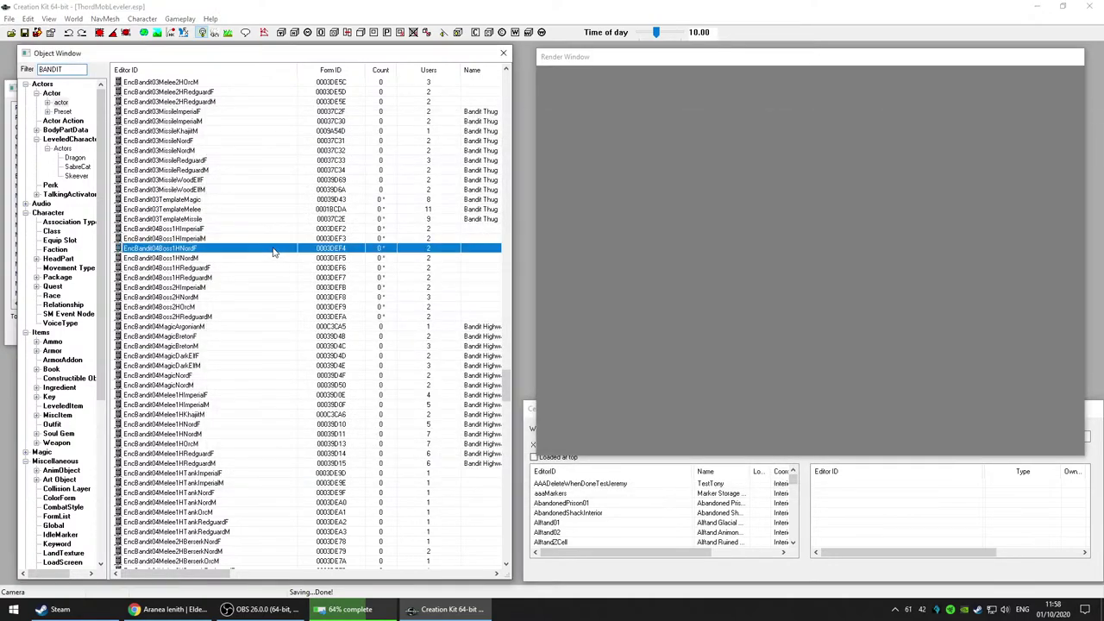
{"action": "left_click", "coordinate": [620, 328]}
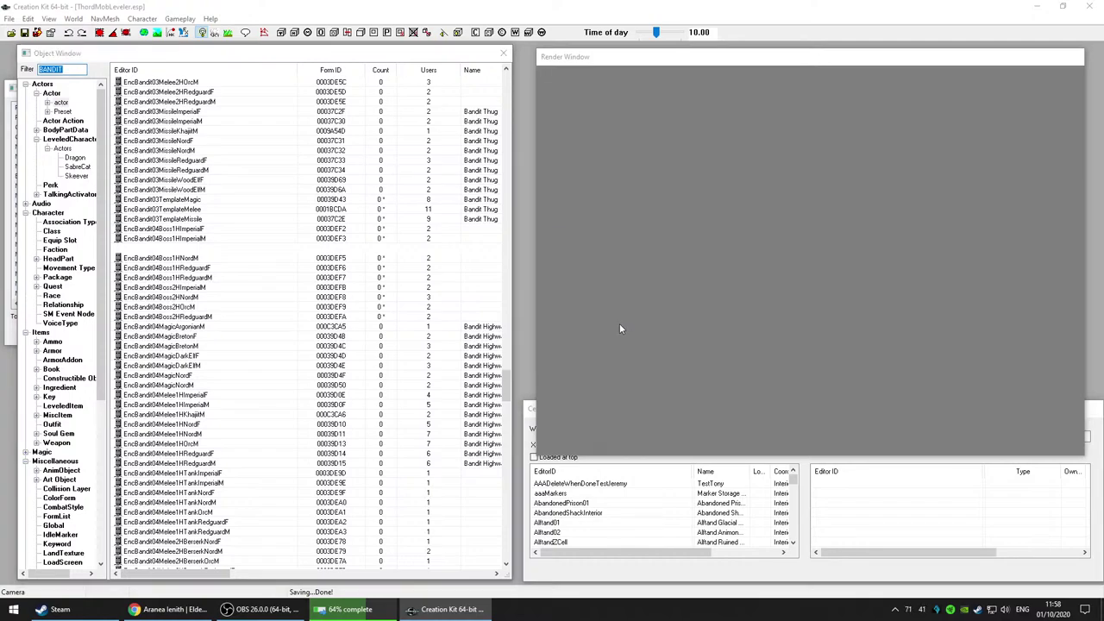
{"action": "double_click", "coordinate": [259, 249]}
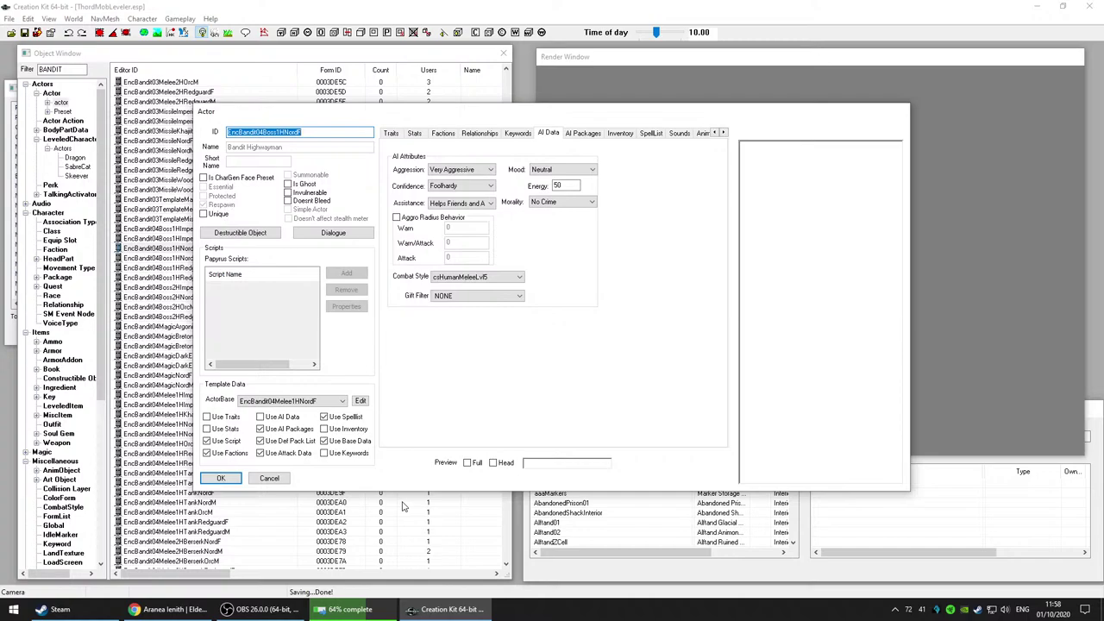
{"action": "left_click", "coordinate": [277, 479]}
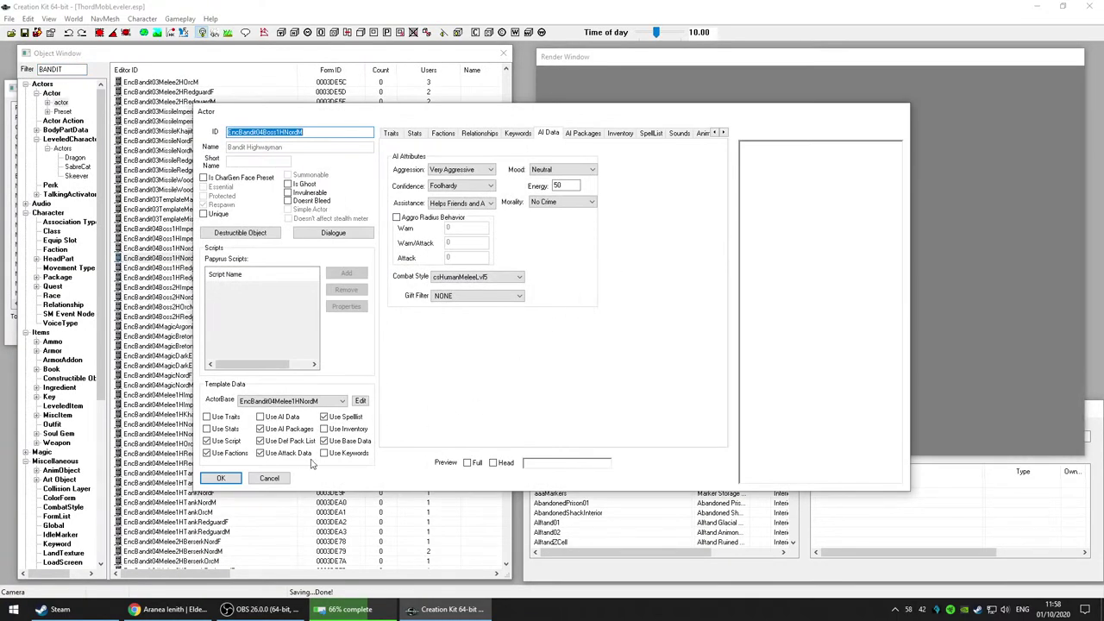
Step: Close EncBandit04Boss1HNordM, check the AI data and inventory entries of EncBandit04Boss1HRedguardF, and close it without edits
{"action": "left_click", "coordinate": [271, 478]}
{"action": "double_click", "coordinate": [179, 268]}
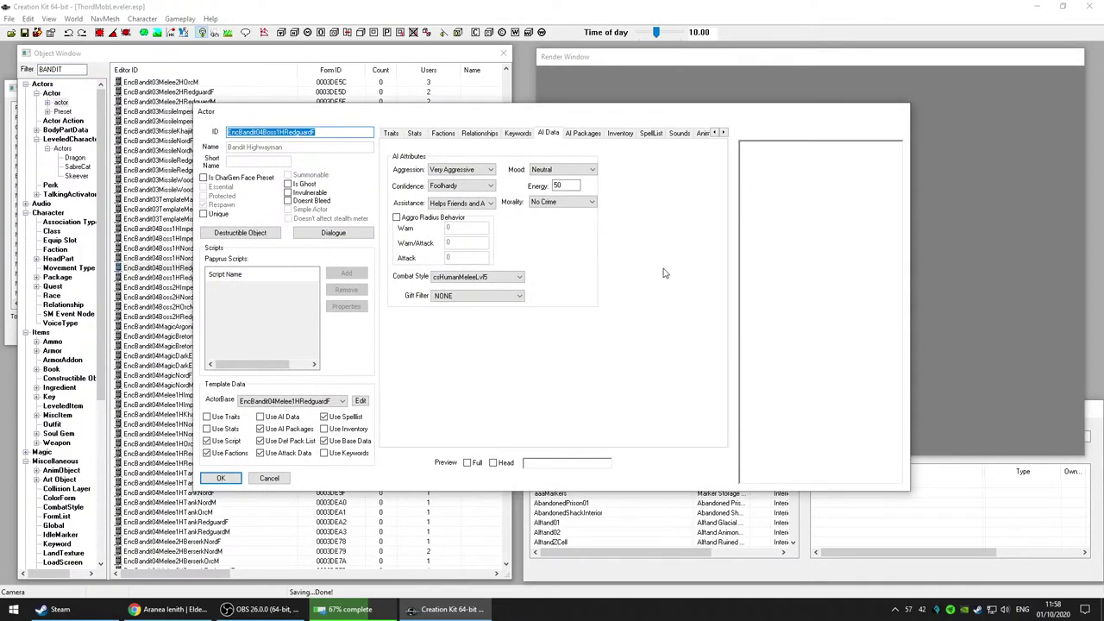
{"action": "left_click", "coordinate": [617, 137]}
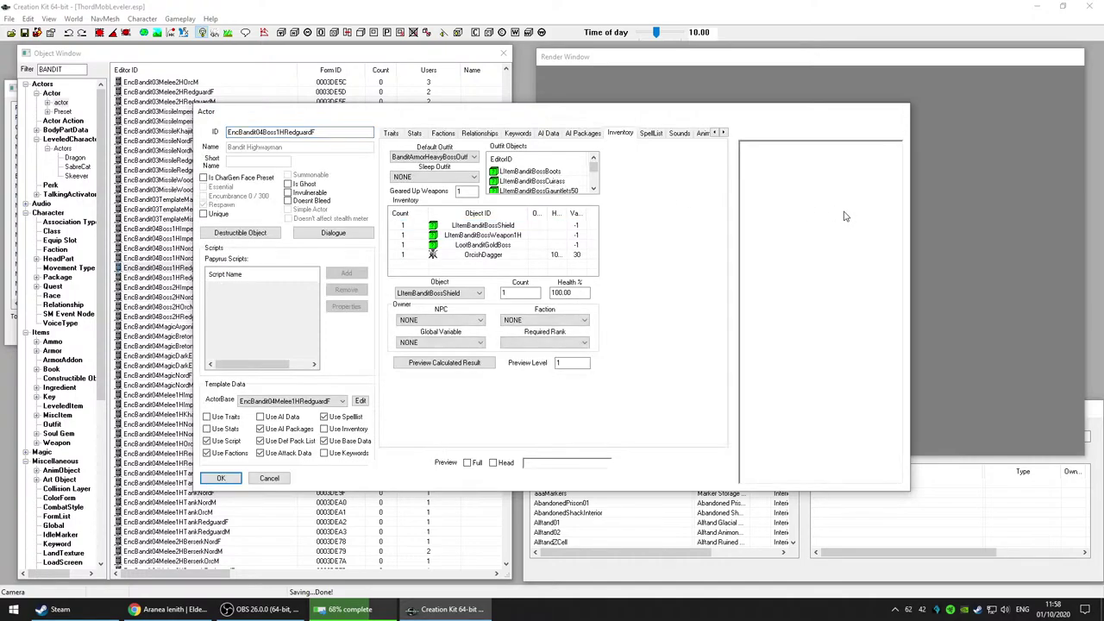
{"action": "left_click", "coordinate": [503, 226]}
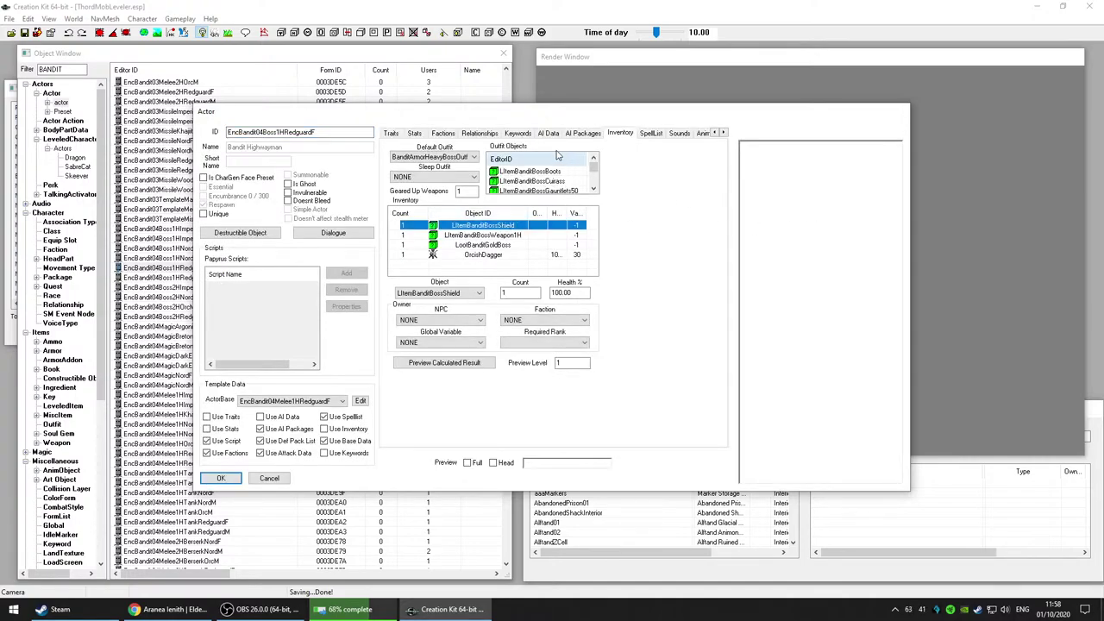
{"action": "left_click_drag", "start_coordinate": [527, 120], "coordinate": [593, 40]}
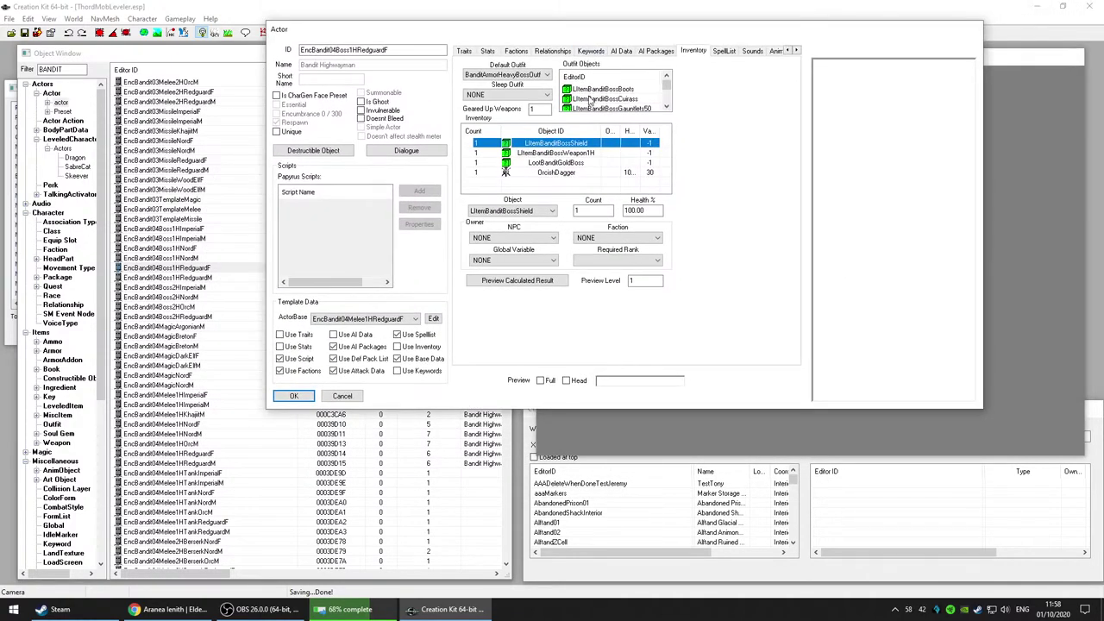
{"action": "left_click", "coordinate": [583, 155]}
{"action": "left_click", "coordinate": [582, 163]}
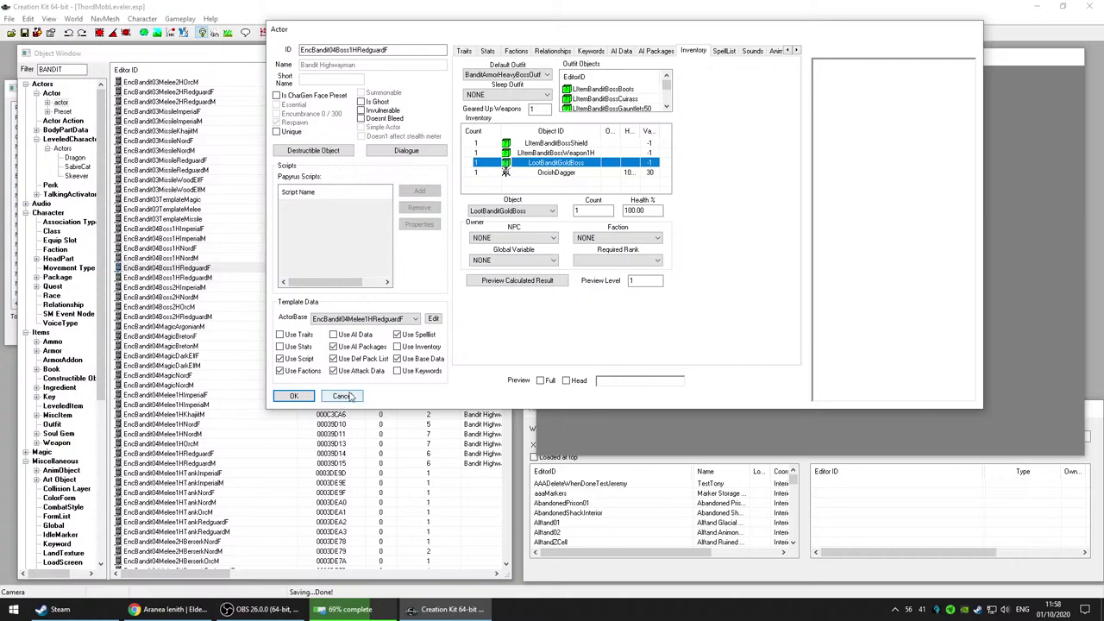
{"action": "left_click", "coordinate": [574, 174]}
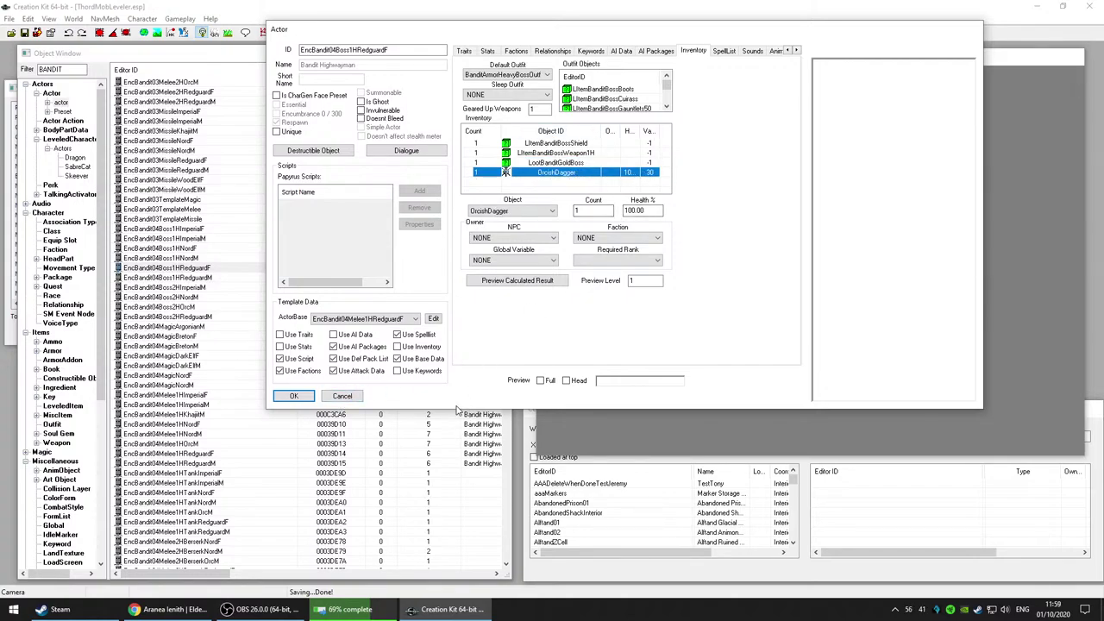
{"action": "left_click", "coordinate": [328, 396]}
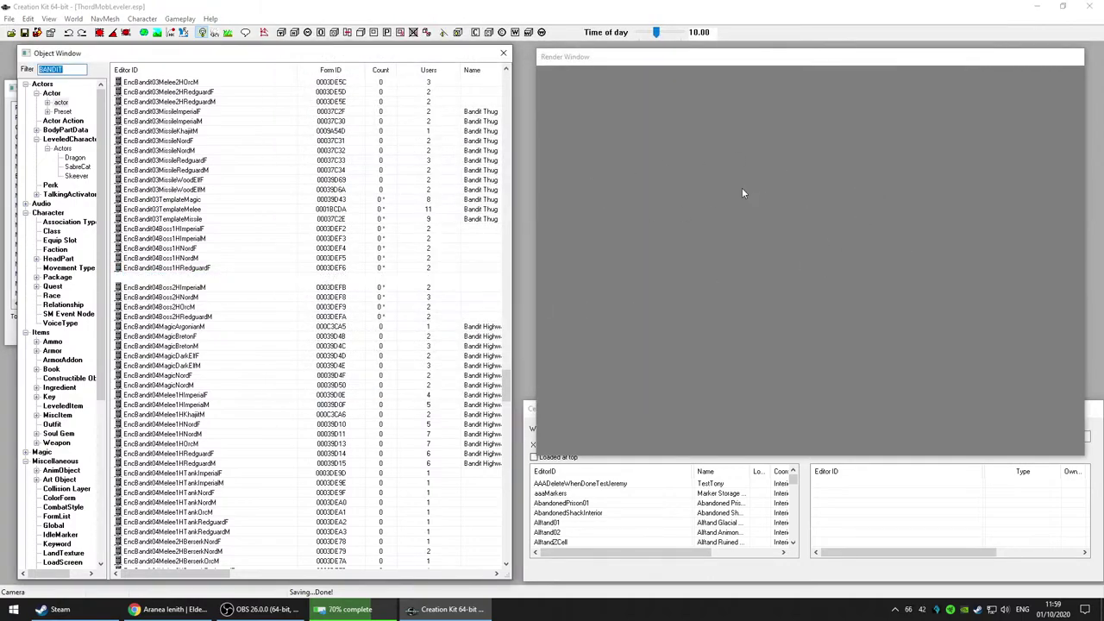
Step: Check the AI data and combat style of the EncBandit04Boss1HRedguardM and EncBandit04Boss2HImperialM actors, closing each without edits
{"action": "double_click", "coordinate": [228, 282]}
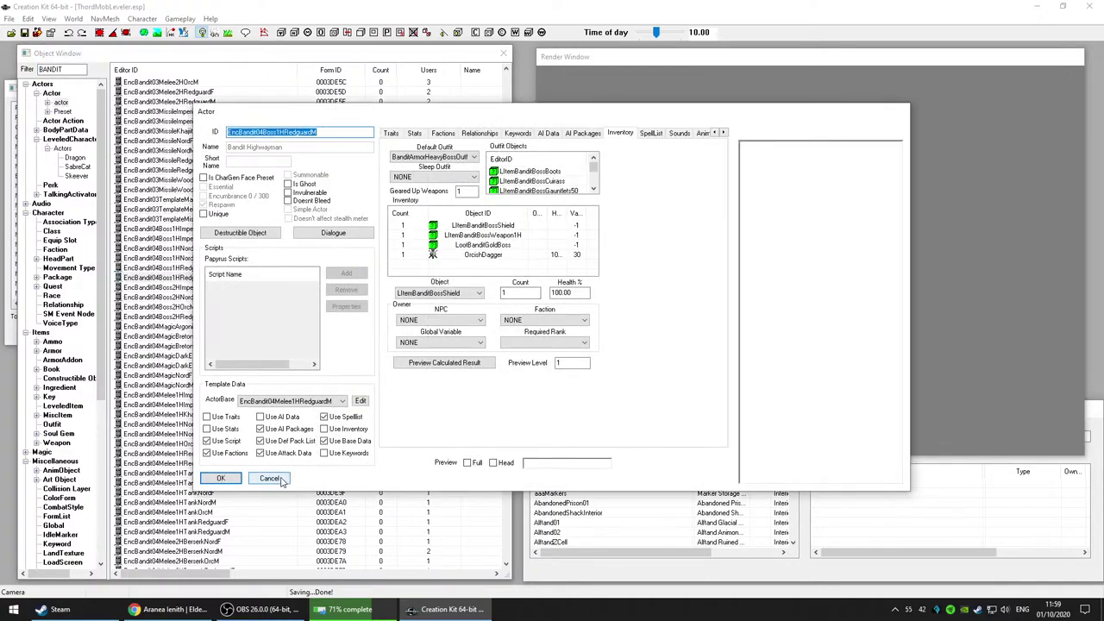
{"action": "left_click", "coordinate": [270, 478]}
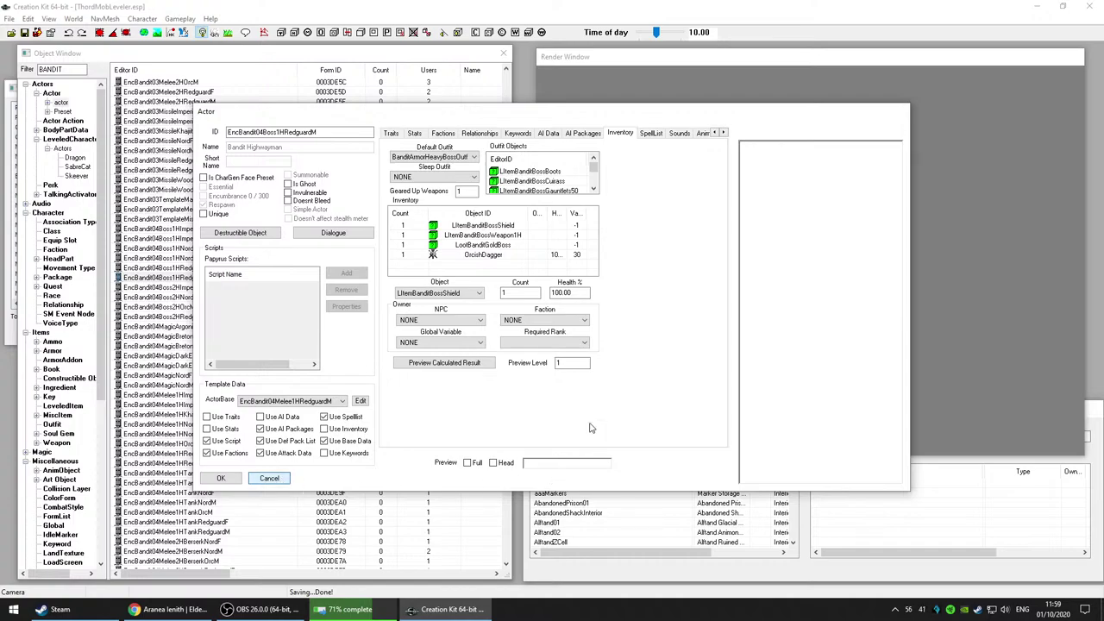
{"action": "left_click", "coordinate": [553, 134]}
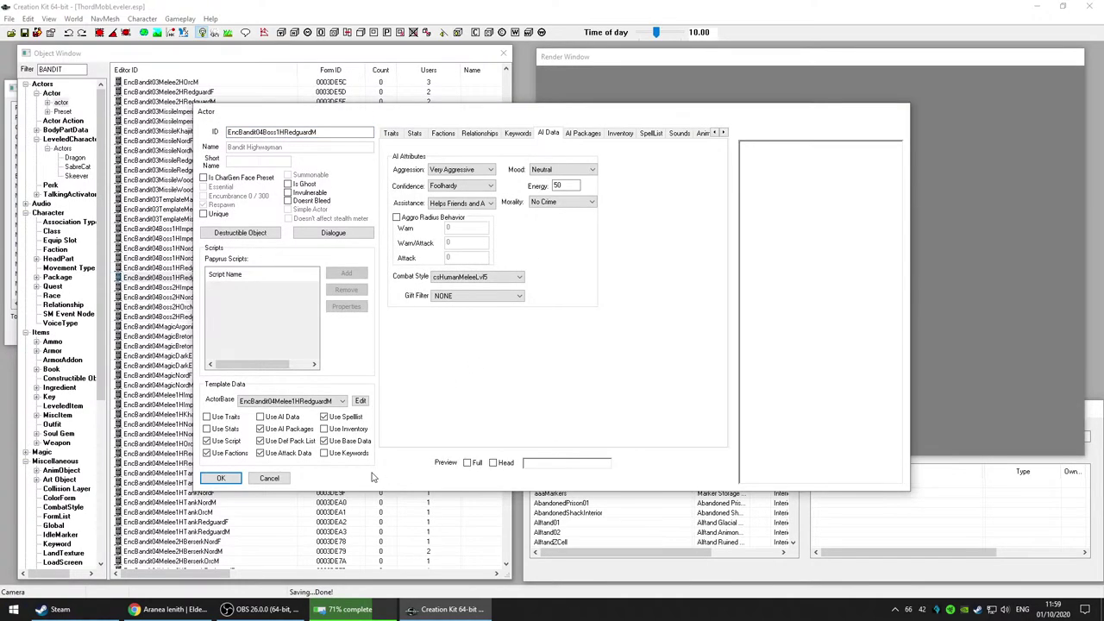
{"action": "left_click", "coordinate": [270, 478]}
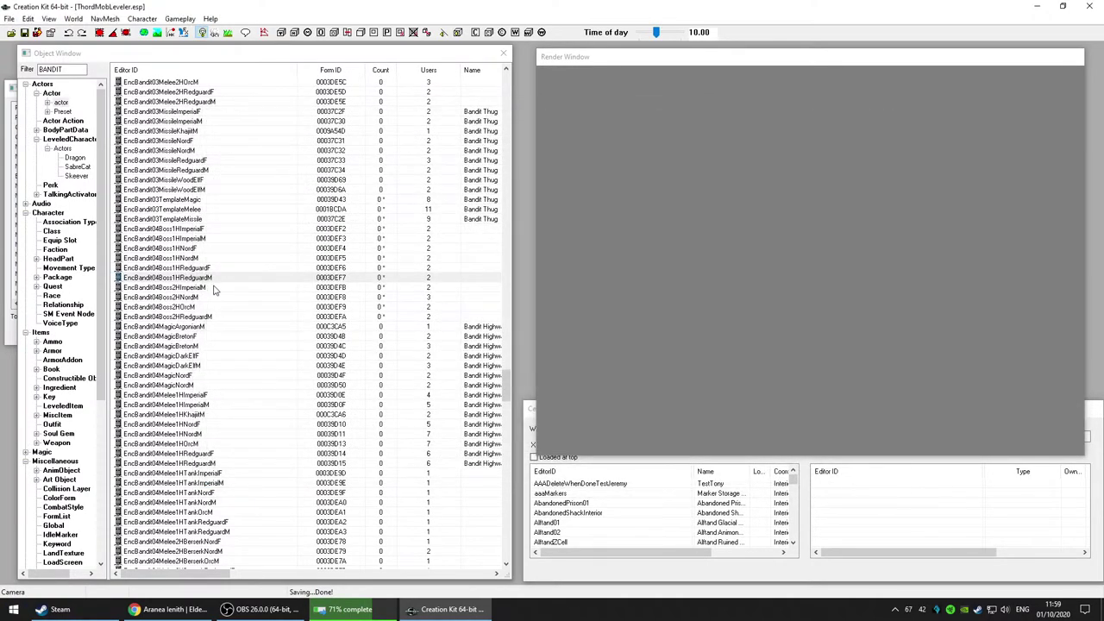
{"action": "double_click", "coordinate": [358, 317]}
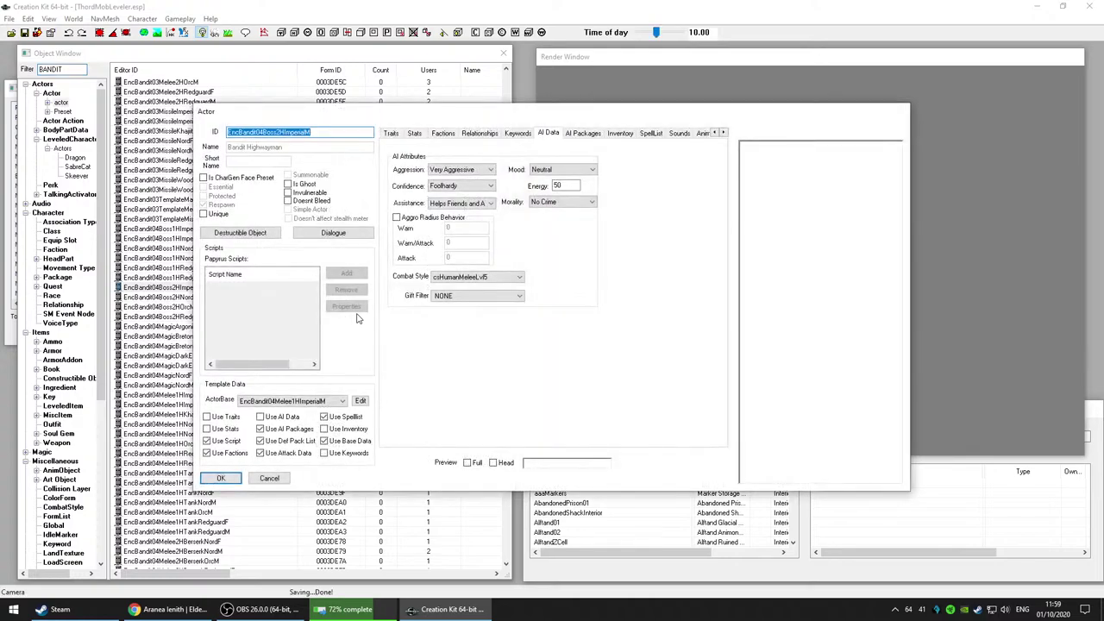
{"action": "left_click", "coordinate": [269, 478]}
Step: Examine the inventory, default outfit objects and AI data of the EncBandit04Boss2HNordM actor and close it without edits
{"action": "left_click", "coordinate": [204, 298]}
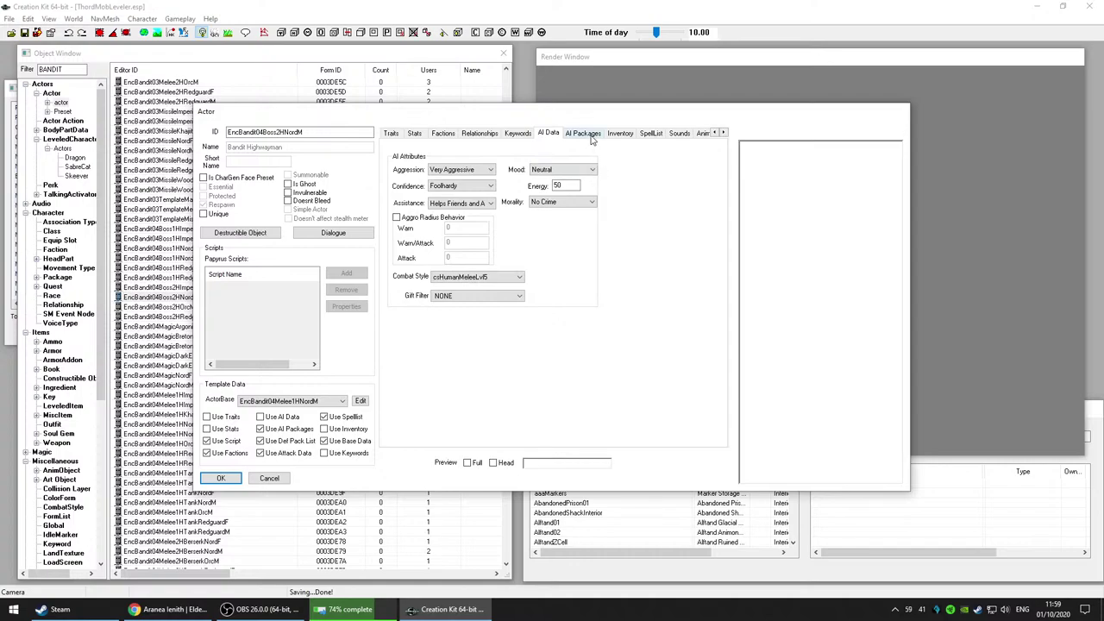
{"action": "left_click", "coordinate": [611, 137]}
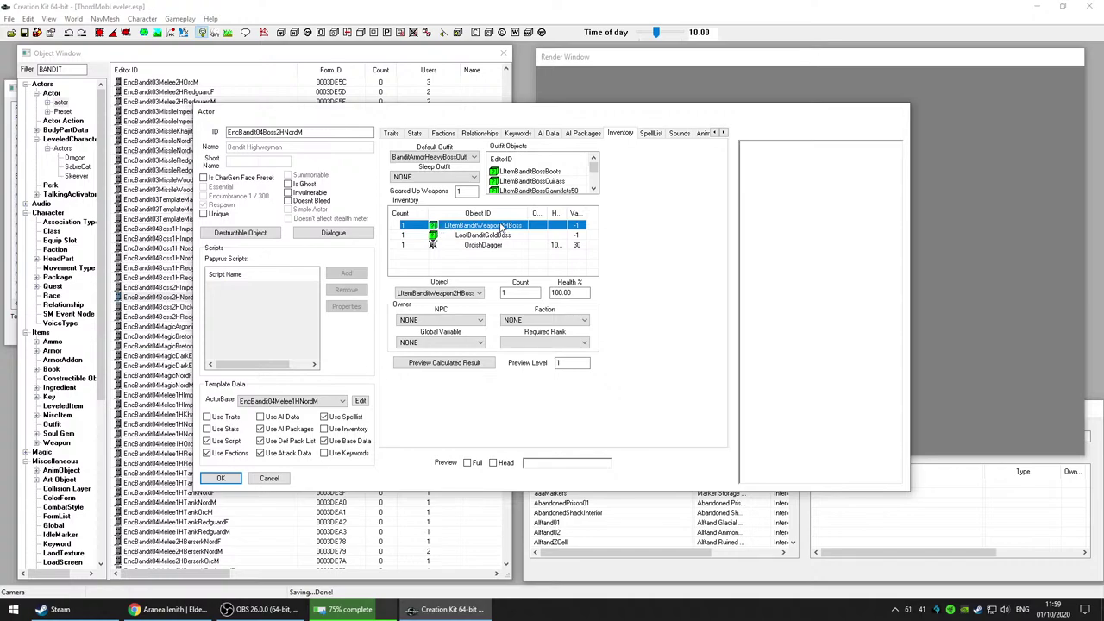
{"action": "left_click", "coordinate": [596, 188]}
{"action": "left_click", "coordinate": [595, 189]}
{"action": "left_click", "coordinate": [596, 189]}
{"action": "left_click", "coordinate": [533, 181]}
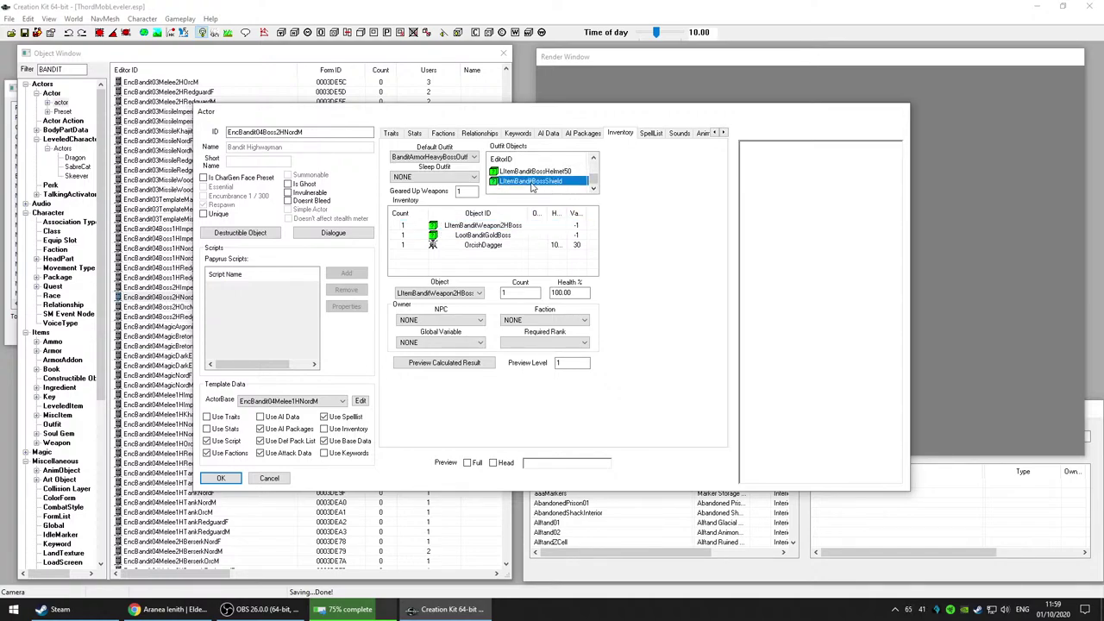
{"action": "left_click", "coordinate": [535, 172]}
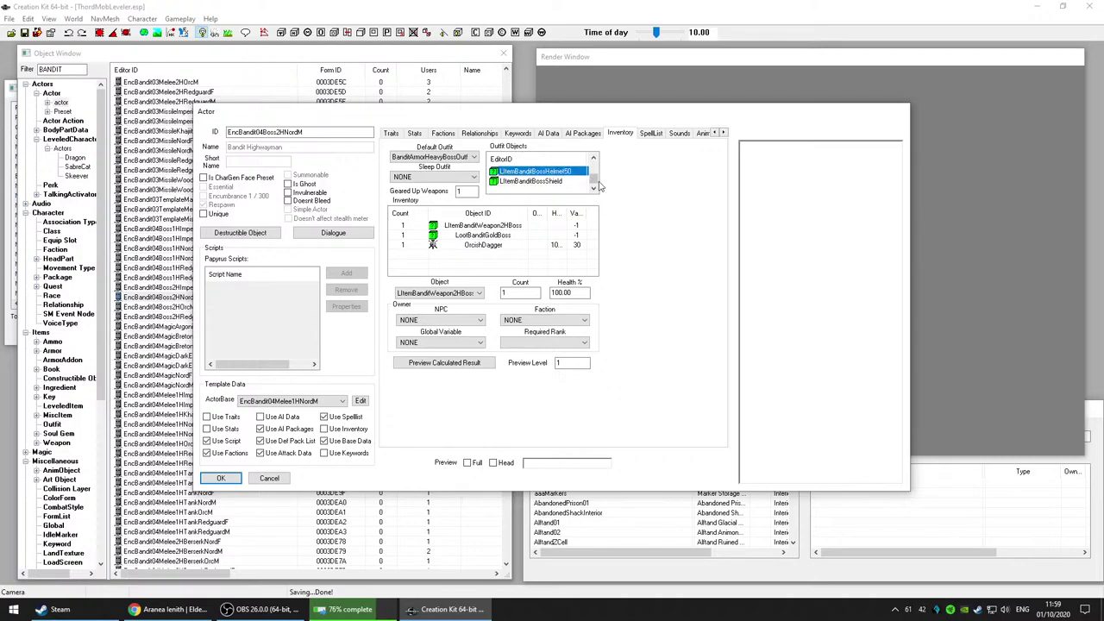
{"action": "left_click_drag", "start_coordinate": [595, 182], "coordinate": [593, 164]}
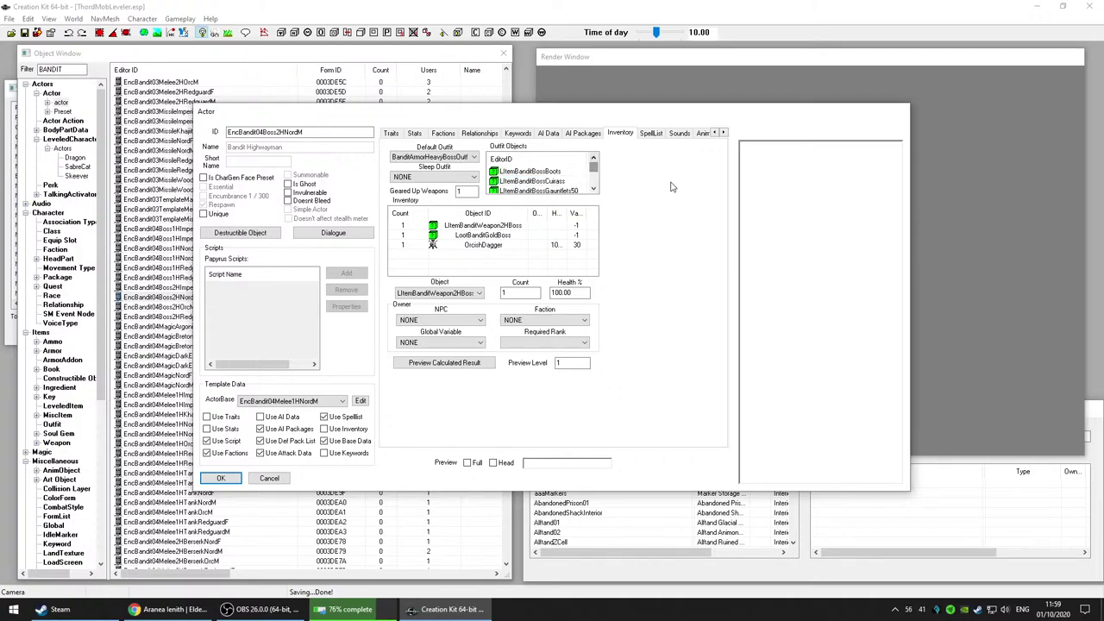
{"action": "left_click", "coordinate": [549, 133]}
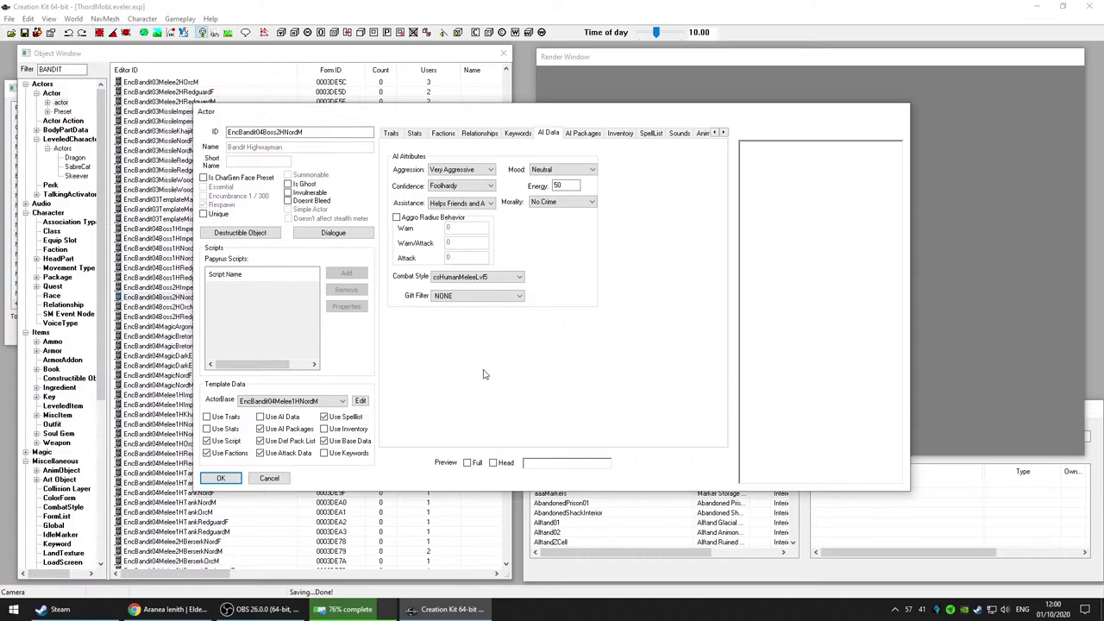
{"action": "left_click", "coordinate": [269, 478]}
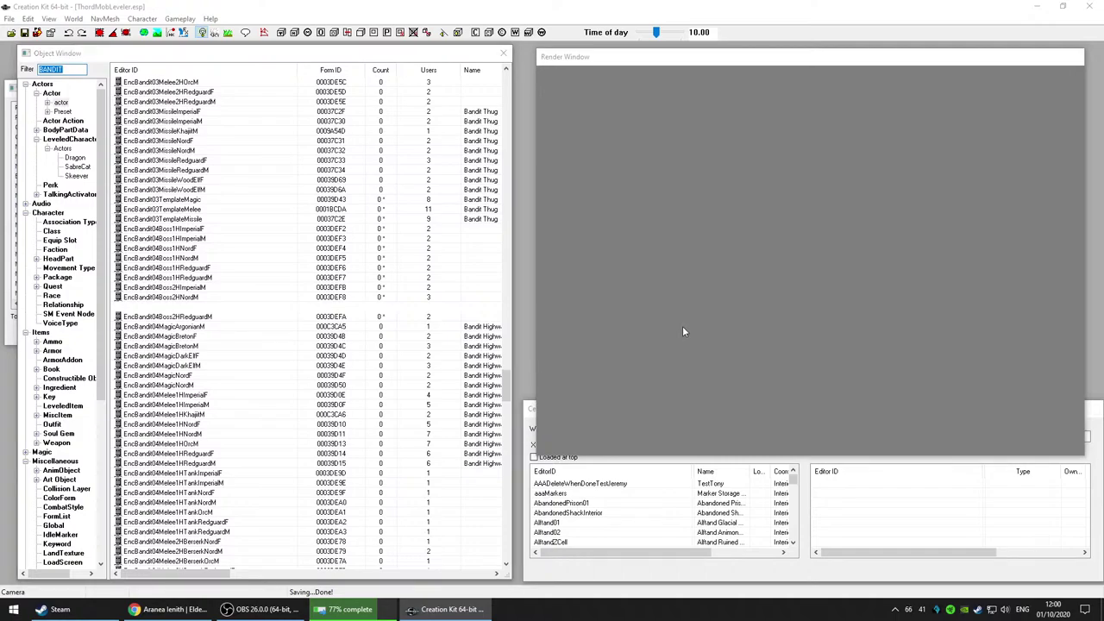
Step: Check the AI data and combat style of the EncBandit04Boss2HOrcM and EncBandit04Boss2HRedguardM actors, closing each without changing values
{"action": "key", "text": "Return"}
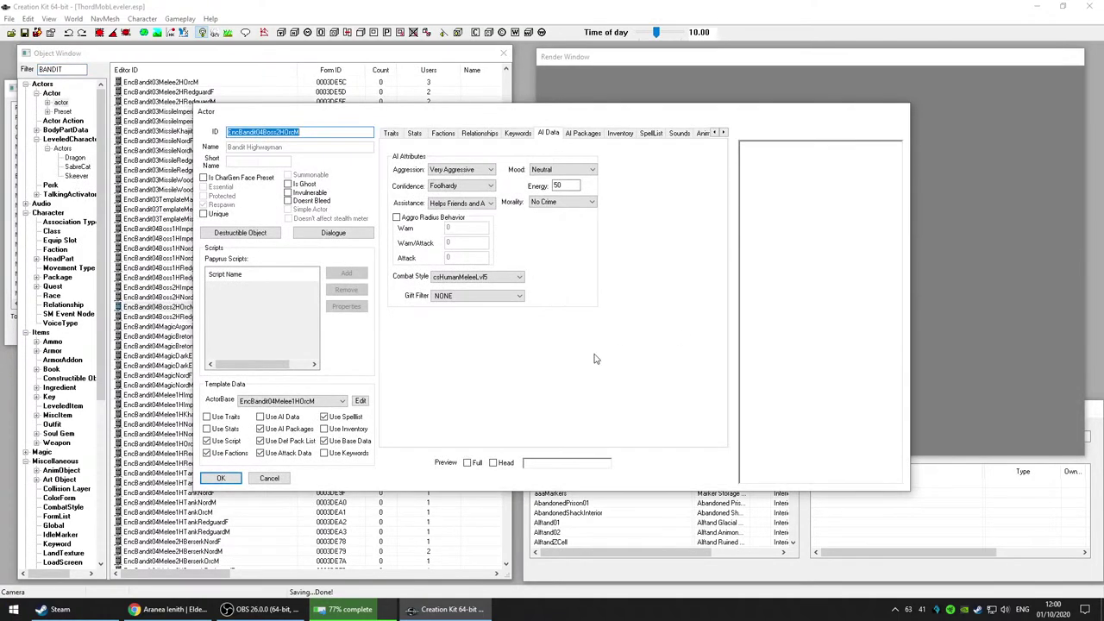
{"action": "left_click", "coordinate": [270, 478]}
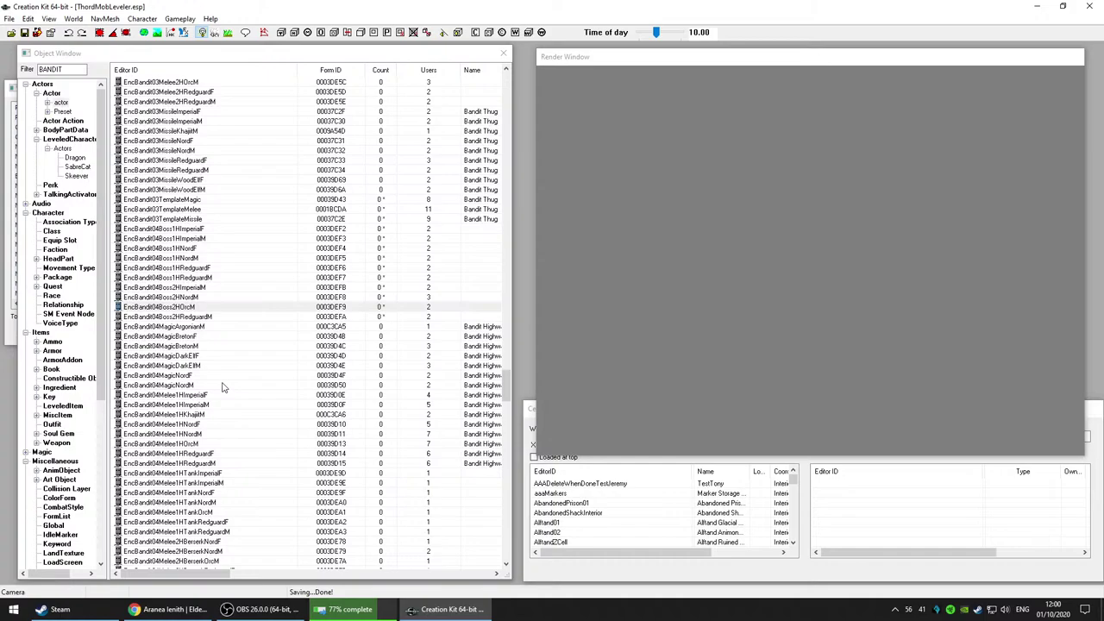
{"action": "left_click", "coordinate": [206, 317]}
{"action": "key", "text": "Delete"}
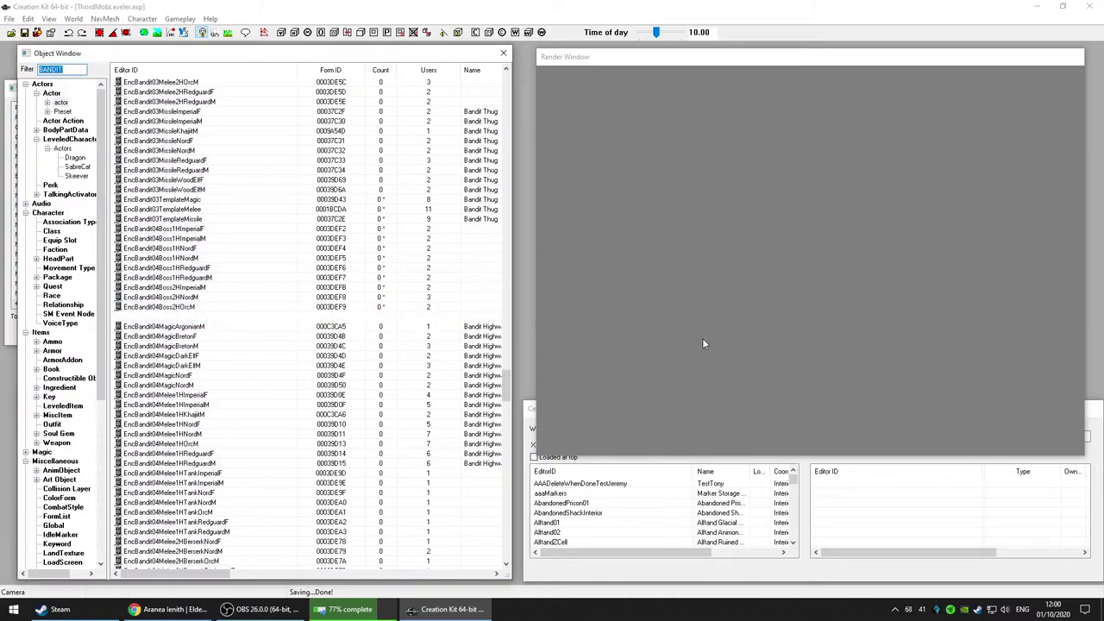
{"action": "left_click", "coordinate": [699, 347]}
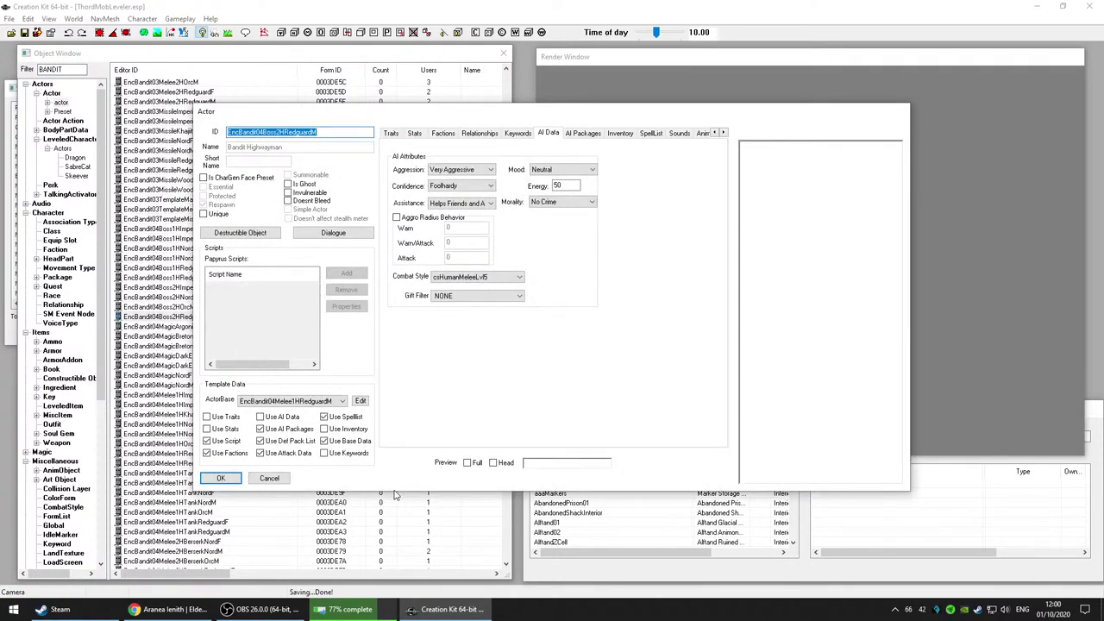
{"action": "left_click", "coordinate": [221, 478]}
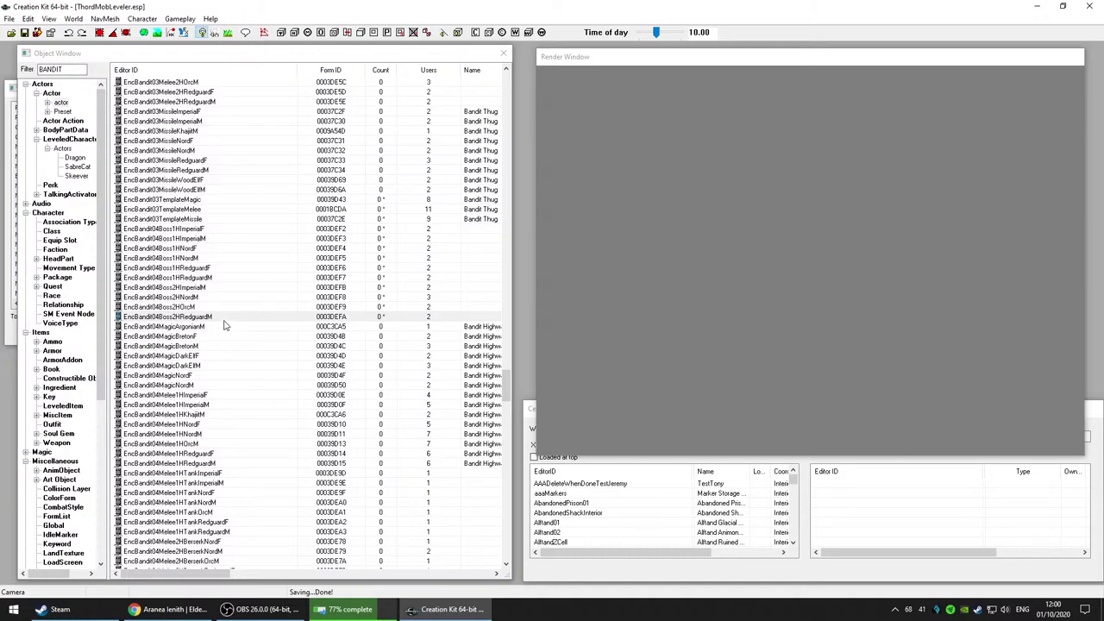
Step: Check the AI data and combat style of the EncBandit04TemplateMagic, EncBandit04TemplateMelee and EncBandit04TemplateMissile actors, closing each without edits
{"action": "scroll", "coordinate": [231, 431], "scroll_direction": "down", "scroll_amount": 13}
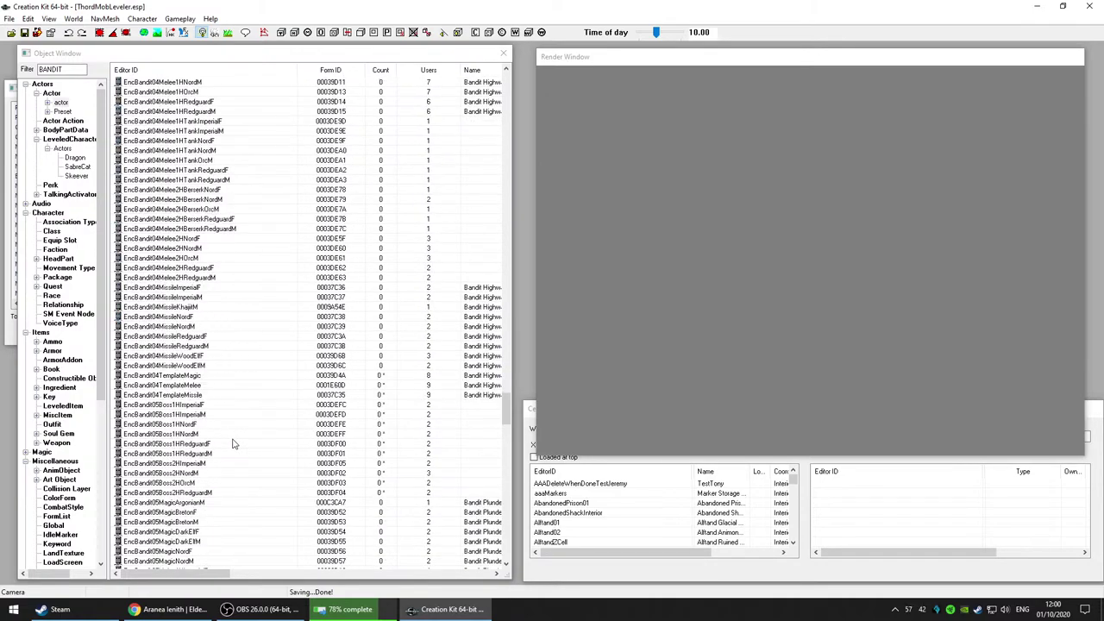
{"action": "left_click", "coordinate": [349, 348]}
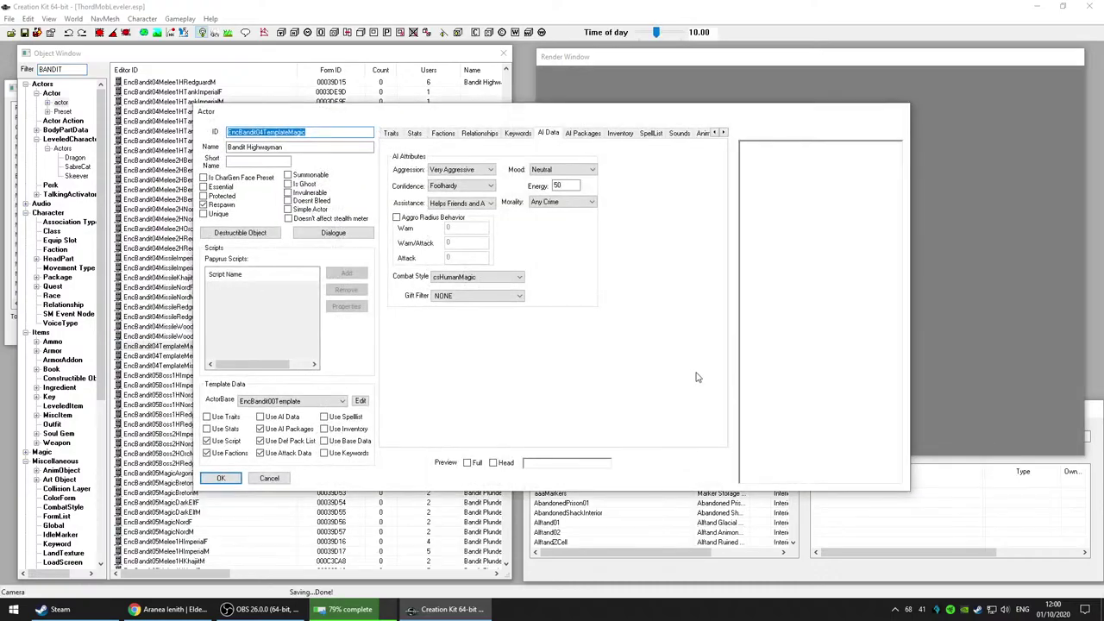
{"action": "left_click", "coordinate": [263, 479]}
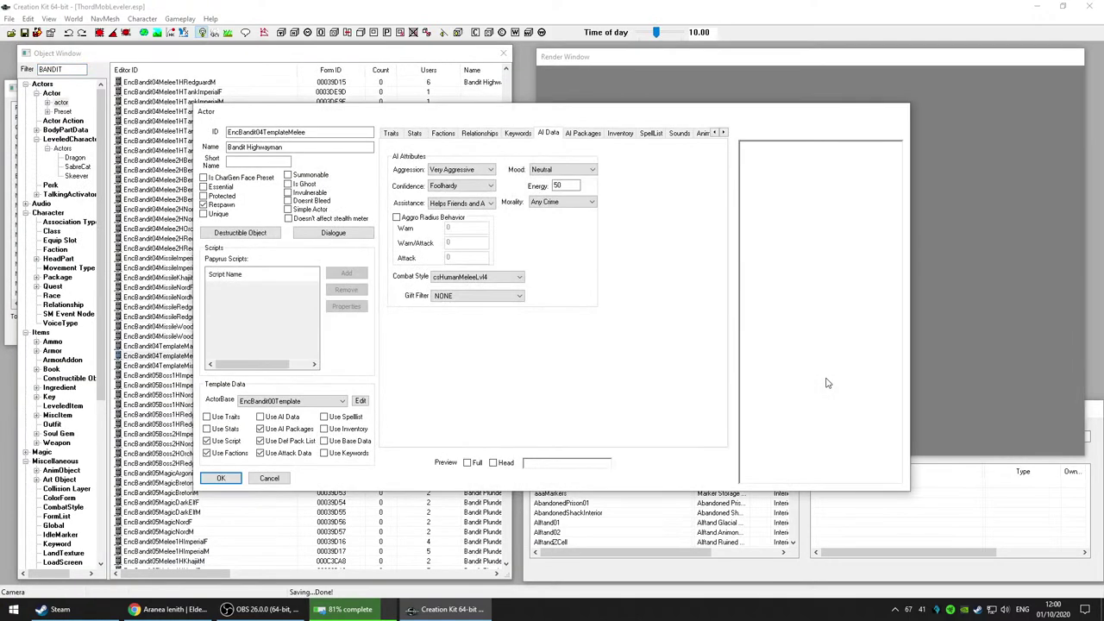
{"action": "left_click", "coordinate": [269, 477]}
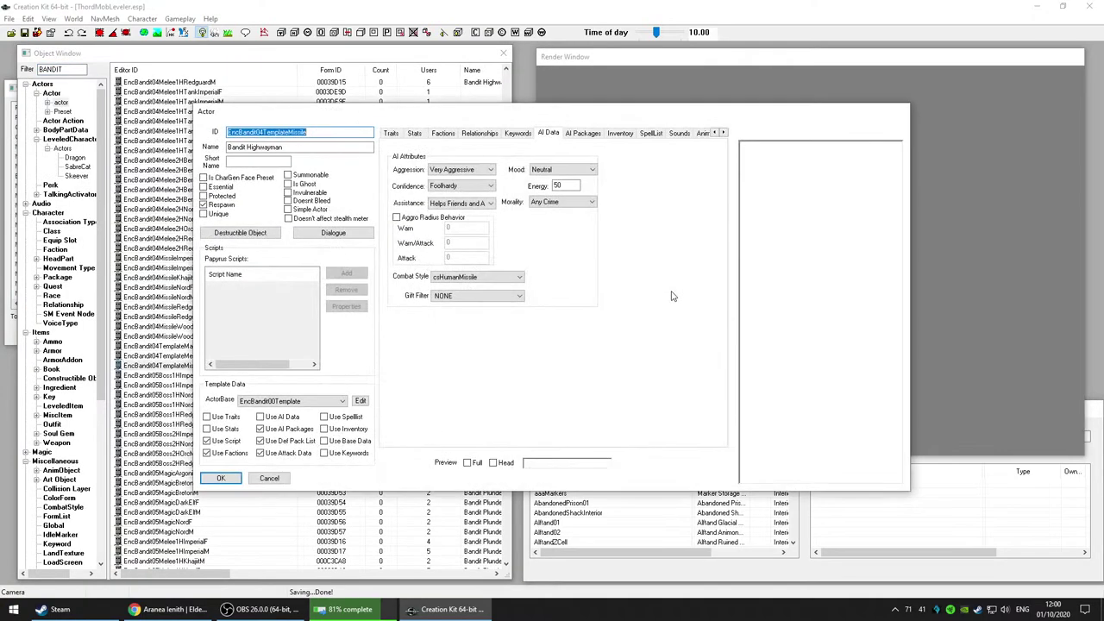
{"action": "left_click", "coordinate": [269, 478]}
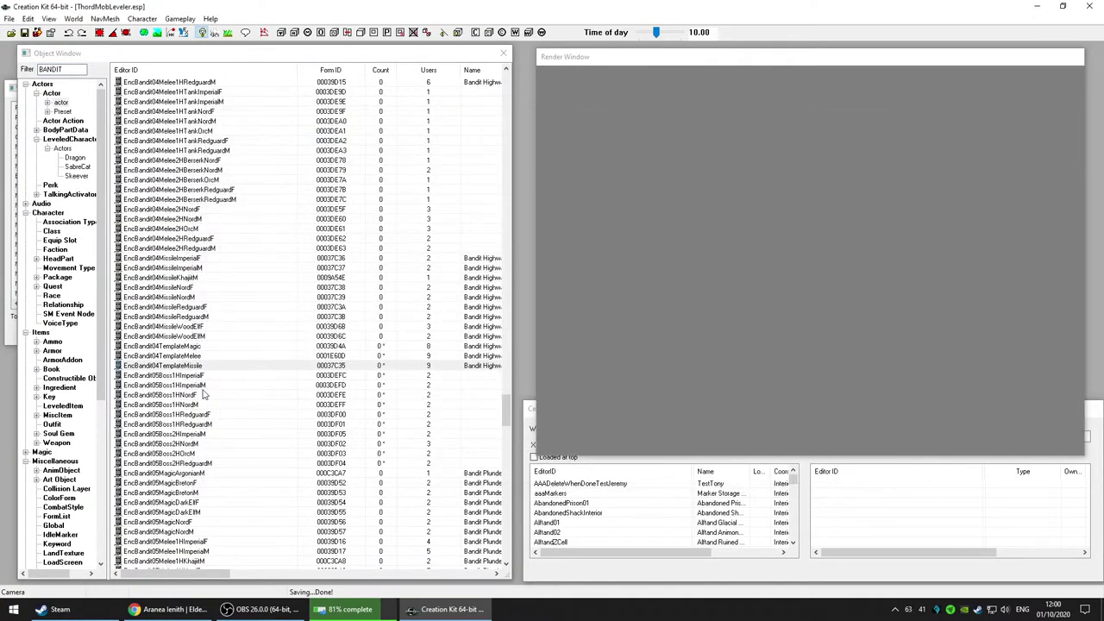
Step: Check the AI data and combat style of the EncBandit05Boss1HImperialF and EncBandit05Boss1HImperialM actors, closing each without edits
{"action": "left_click", "coordinate": [207, 378]}
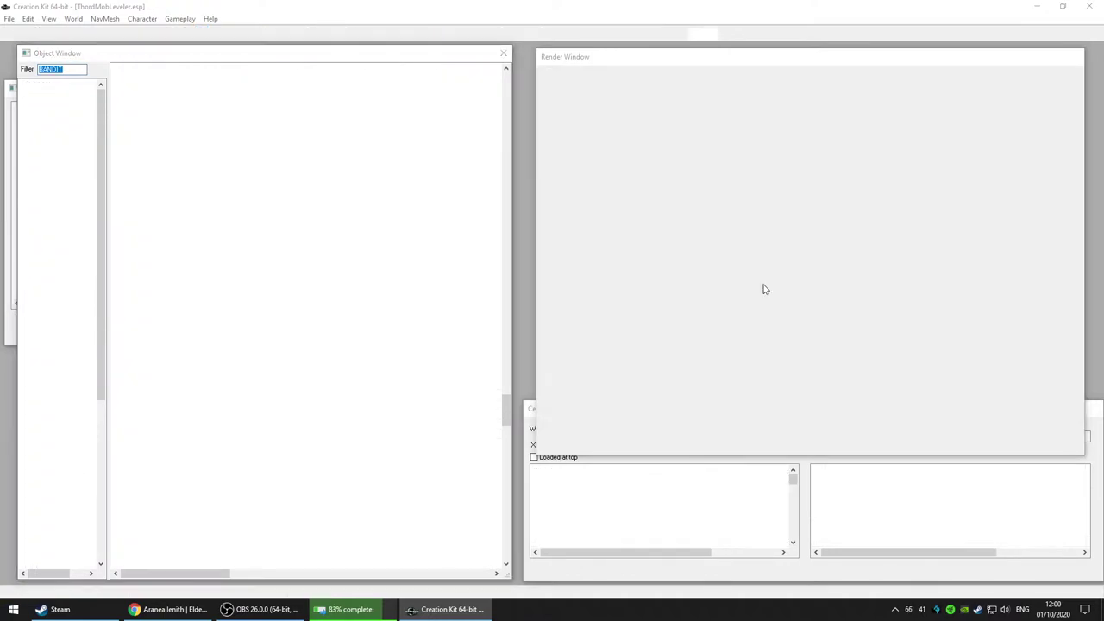
{"action": "left_click", "coordinate": [278, 481]}
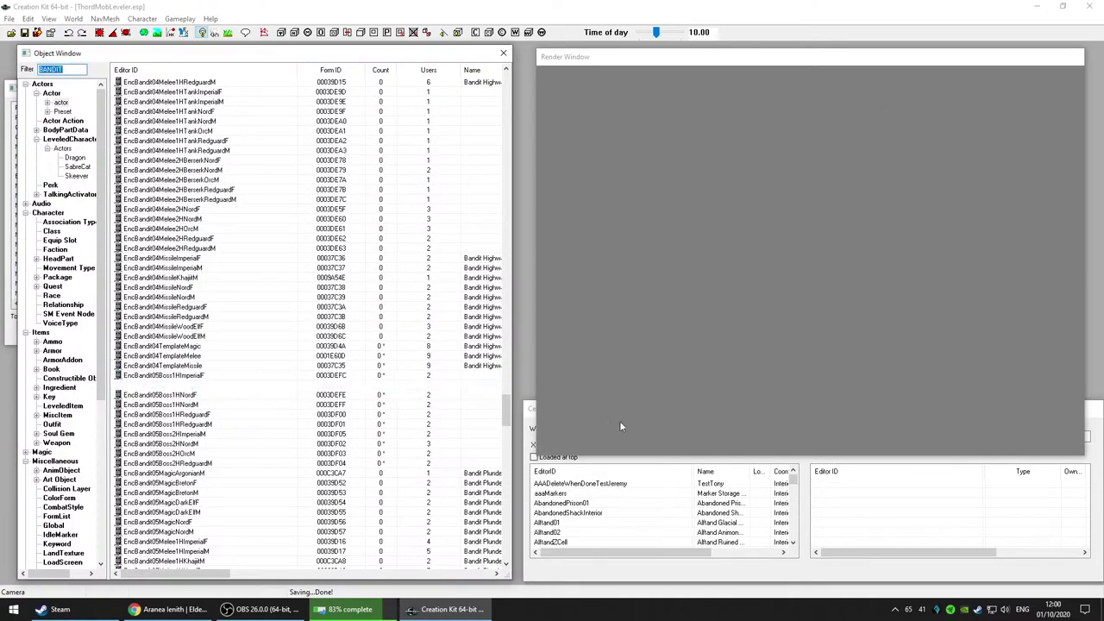
{"action": "left_click", "coordinate": [629, 354]}
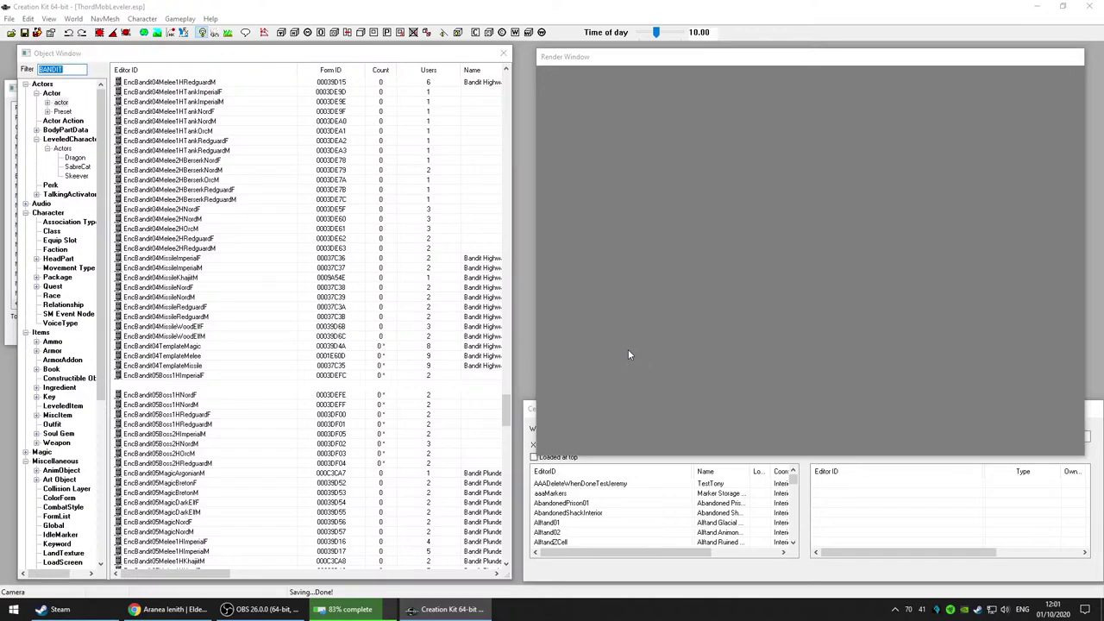
{"action": "double_click", "coordinate": [628, 354]}
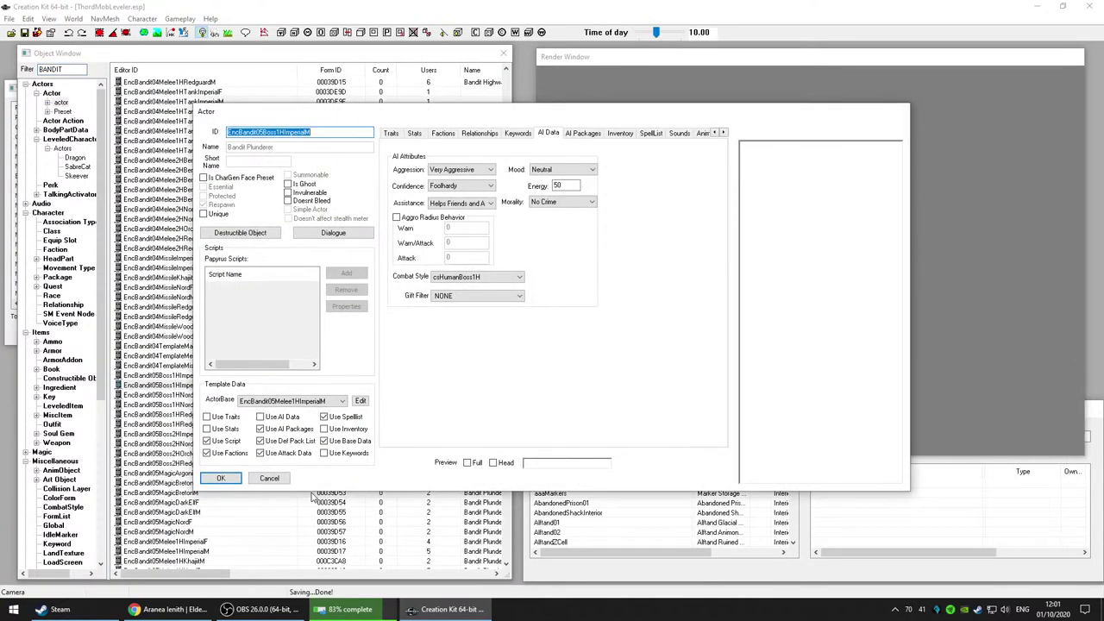
{"action": "left_click", "coordinate": [271, 479]}
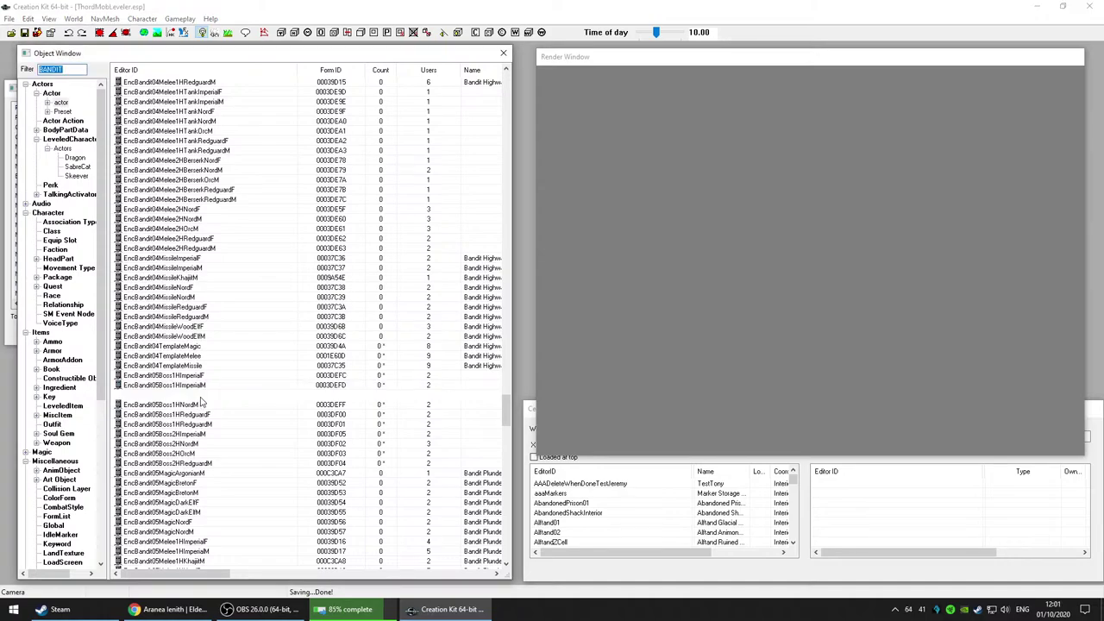
Step: Check the AI data and combat style of the EncBandit05Boss1HNordF and EncBandit05Boss1HNordM actors, closing each without edits
{"action": "left_click", "coordinate": [689, 384]}
{"action": "double_click", "coordinate": [683, 390]}
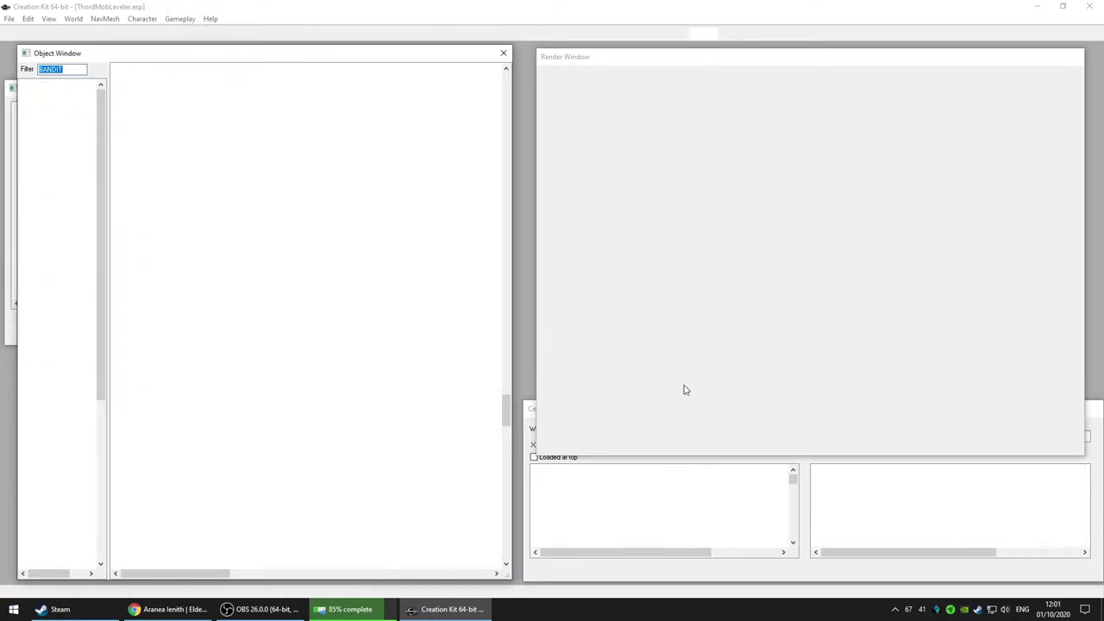
{"action": "left_click", "coordinate": [285, 478]}
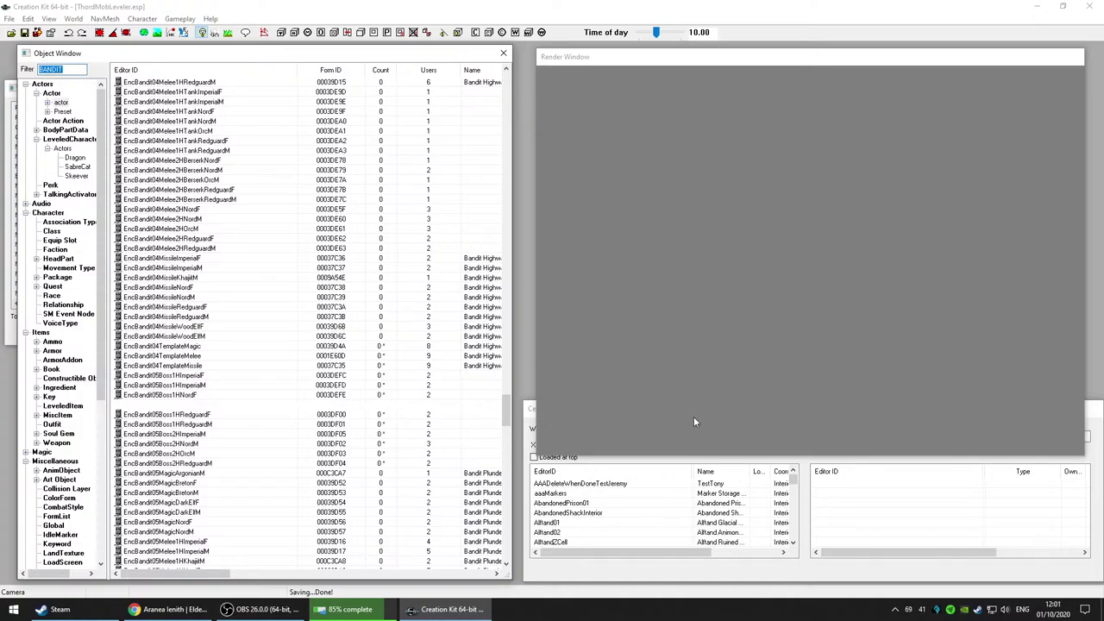
{"action": "left_click", "coordinate": [714, 378]}
{"action": "double_click", "coordinate": [629, 399]}
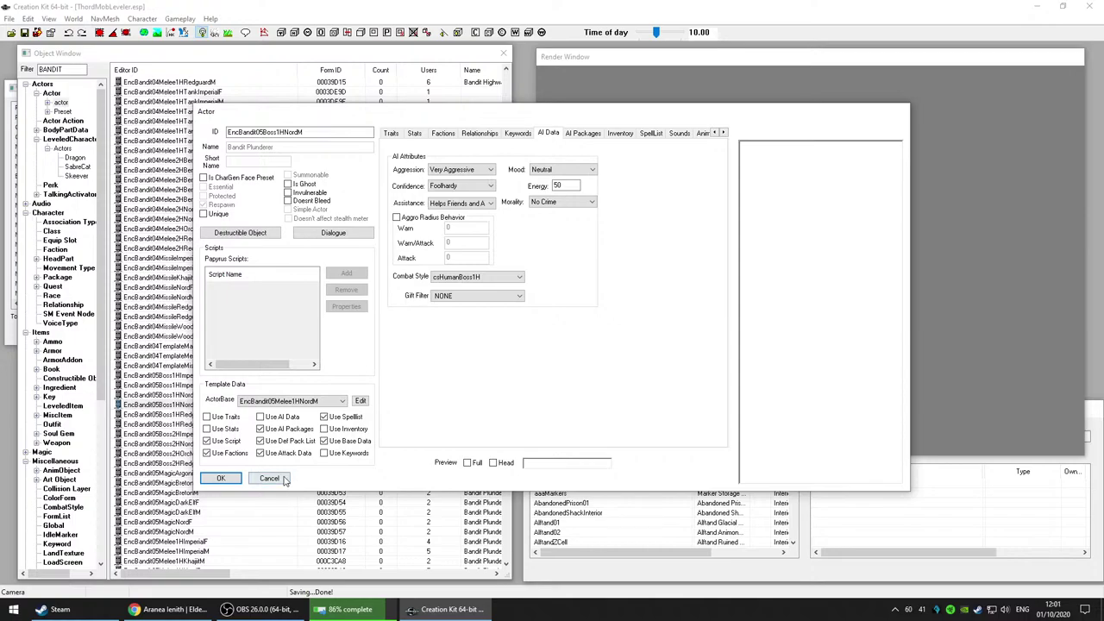
{"action": "left_click", "coordinate": [269, 479]}
Step: Check the AI data and combat style of the EncBandit05Boss1HRedguardF and EncBandit05Boss1HRedguardM actors, closing each without edits
{"action": "left_click", "coordinate": [243, 328]}
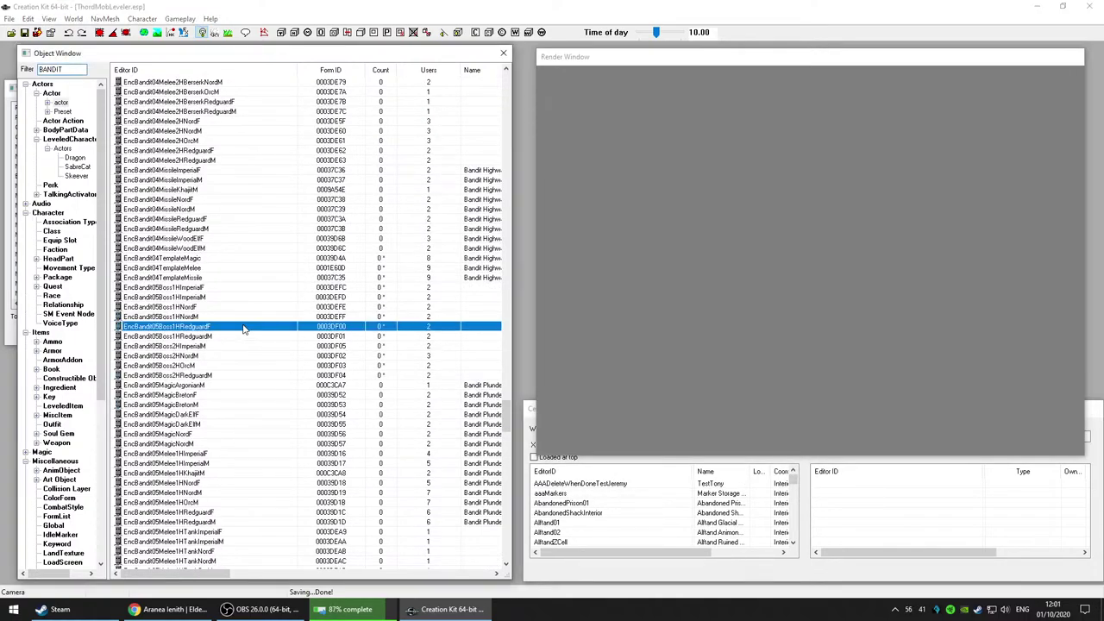
{"action": "left_click", "coordinate": [748, 353]}
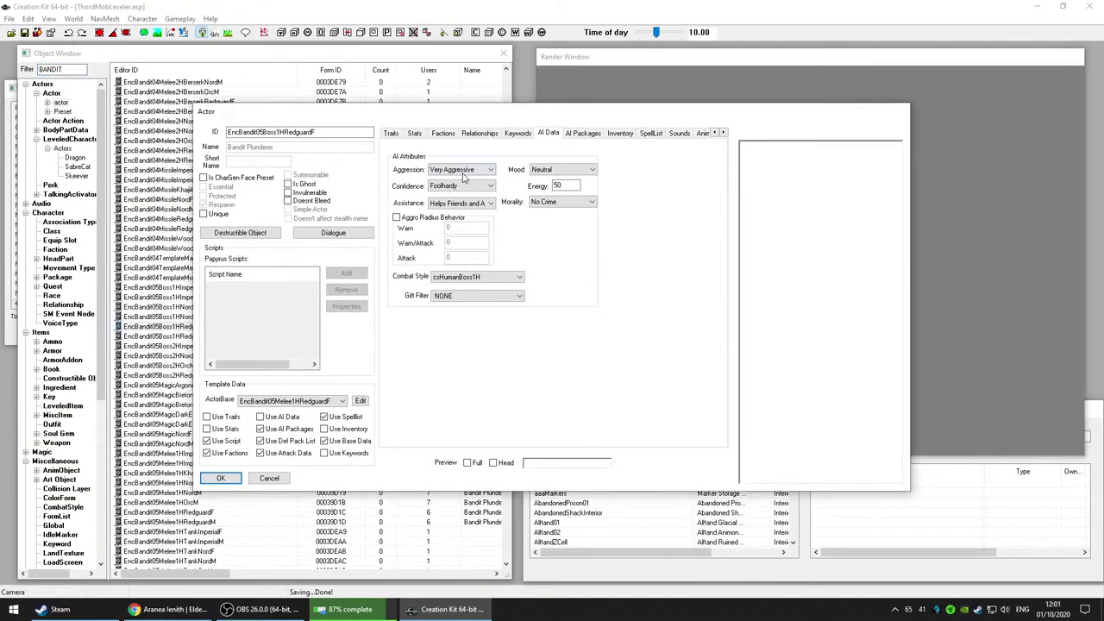
{"action": "left_click", "coordinate": [269, 479]}
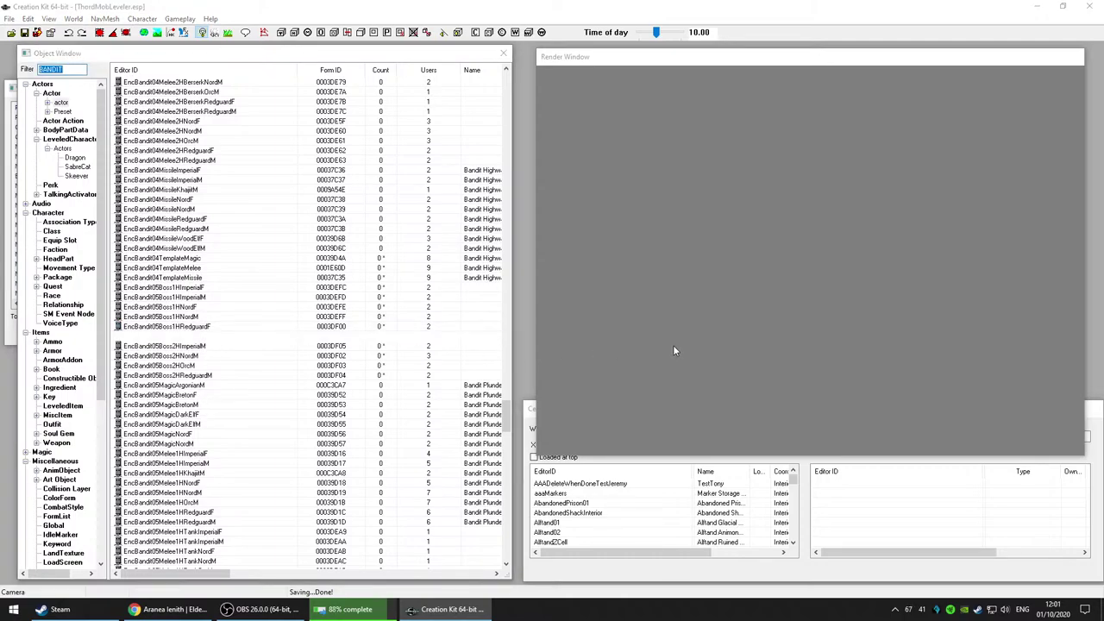
{"action": "key", "text": "Return"}
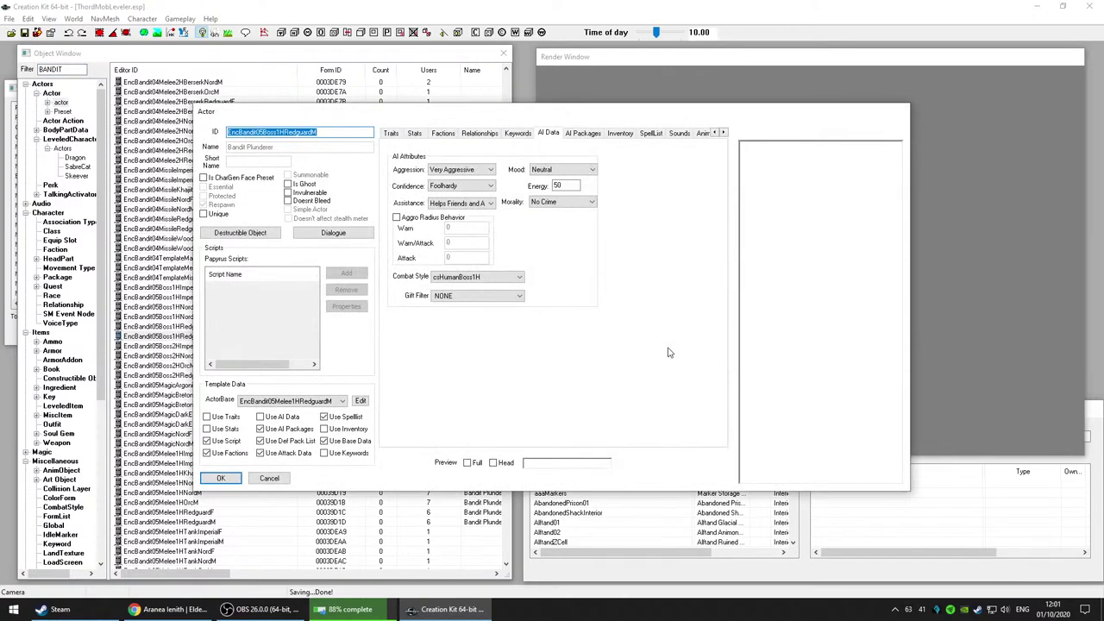
{"action": "left_click", "coordinate": [253, 480]}
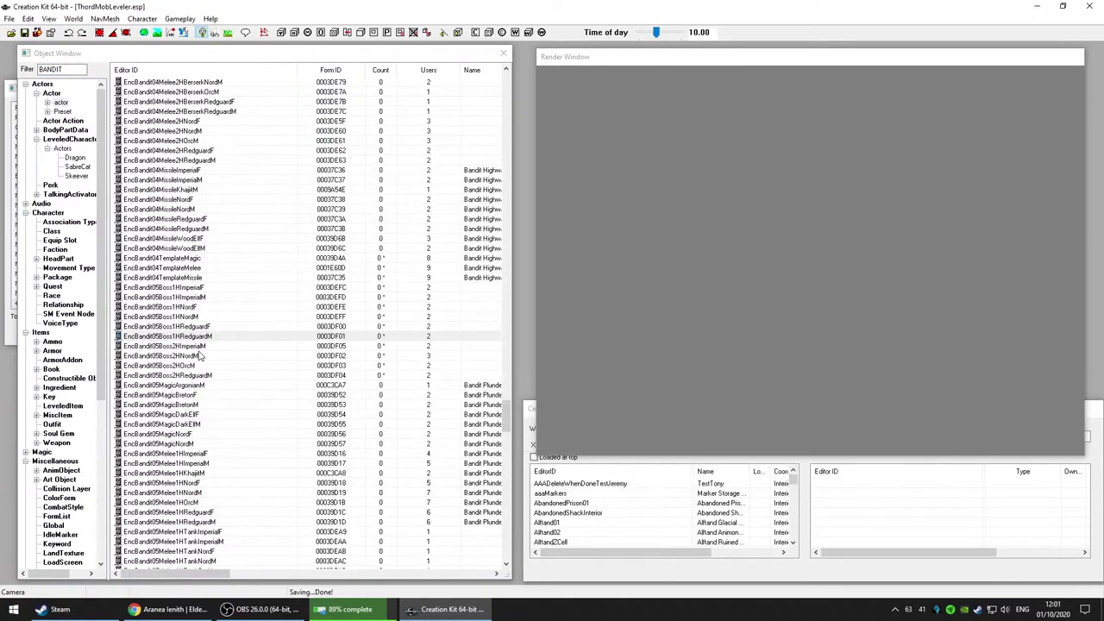
Step: Check the AI data and combat style of the EncBandit05Boss2H ImperialM, NordM, OrcM and RedguardM actors, closing each without edits
{"action": "left_click", "coordinate": [645, 378]}
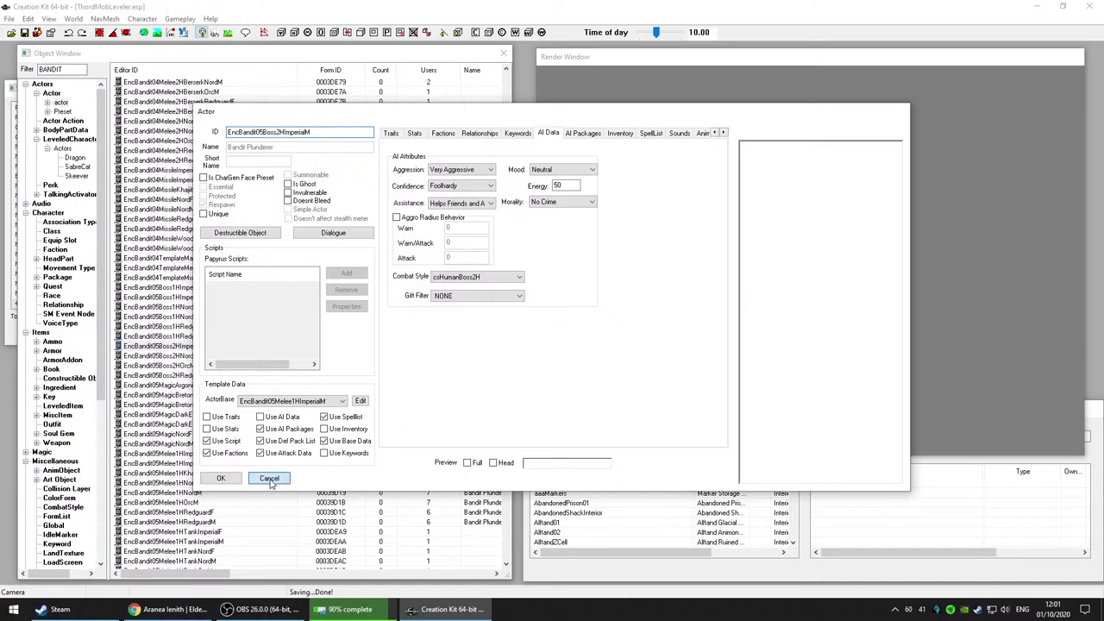
{"action": "left_click", "coordinate": [270, 479]}
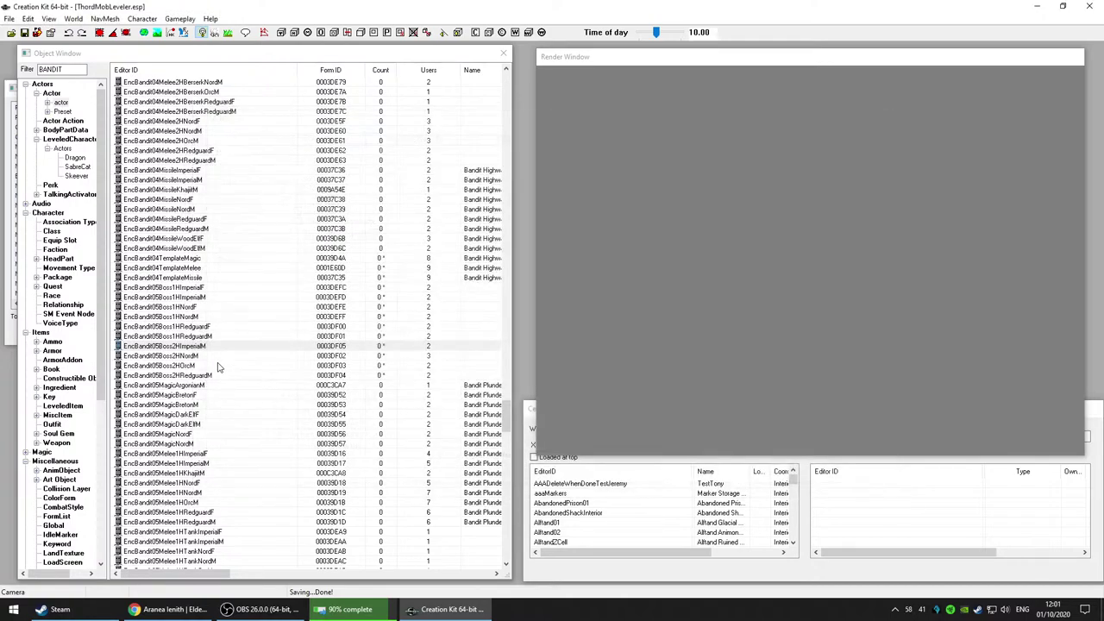
{"action": "left_click", "coordinate": [678, 376]}
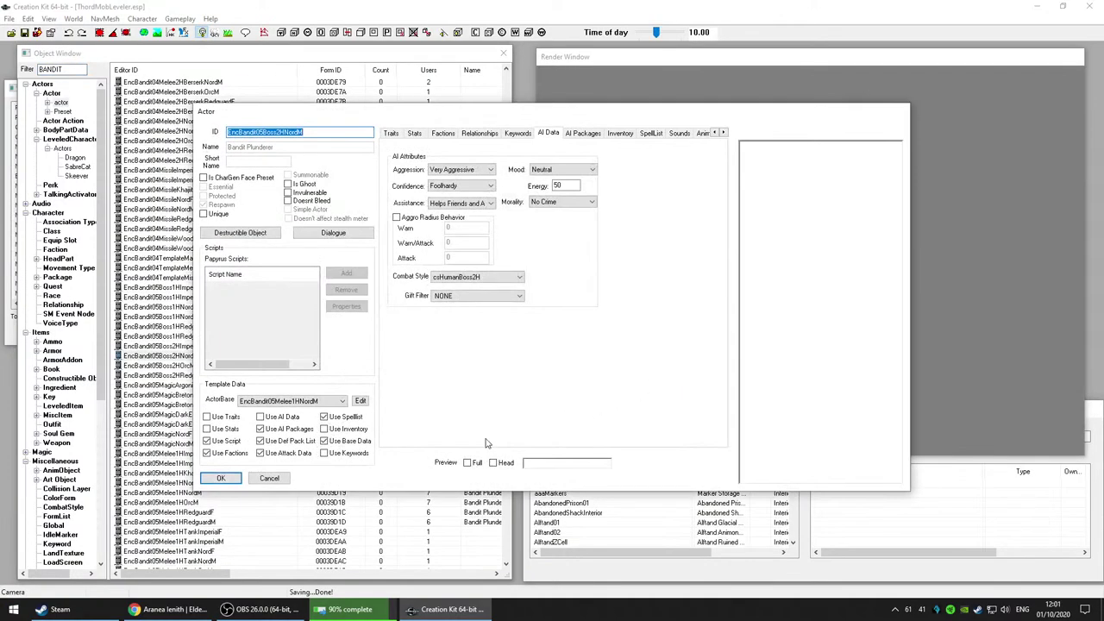
{"action": "left_click", "coordinate": [269, 479]}
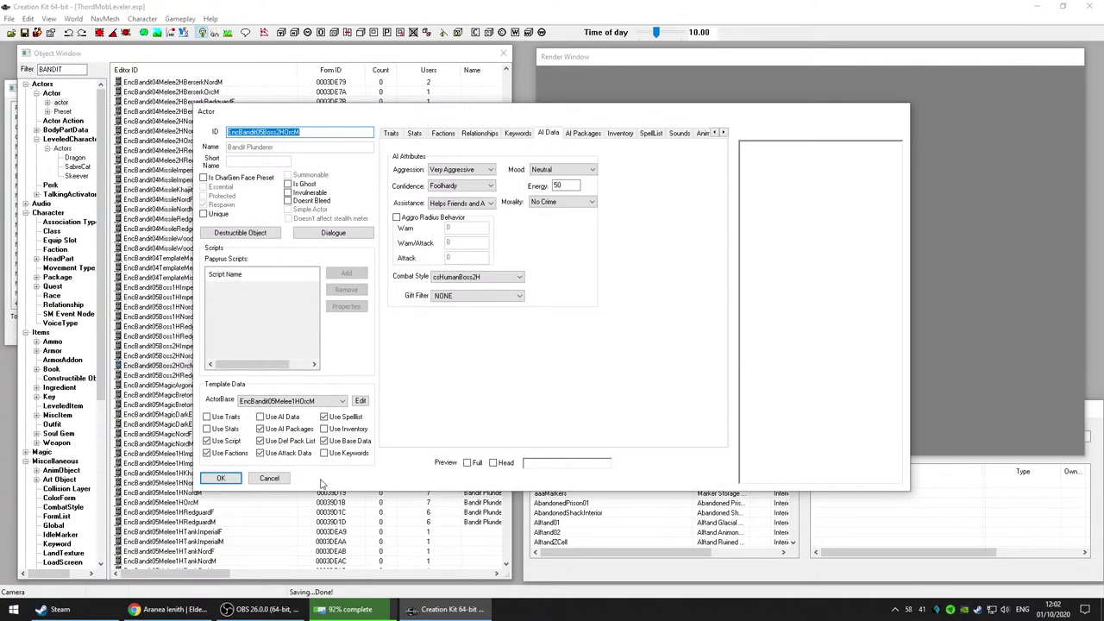
{"action": "left_click", "coordinate": [269, 478]}
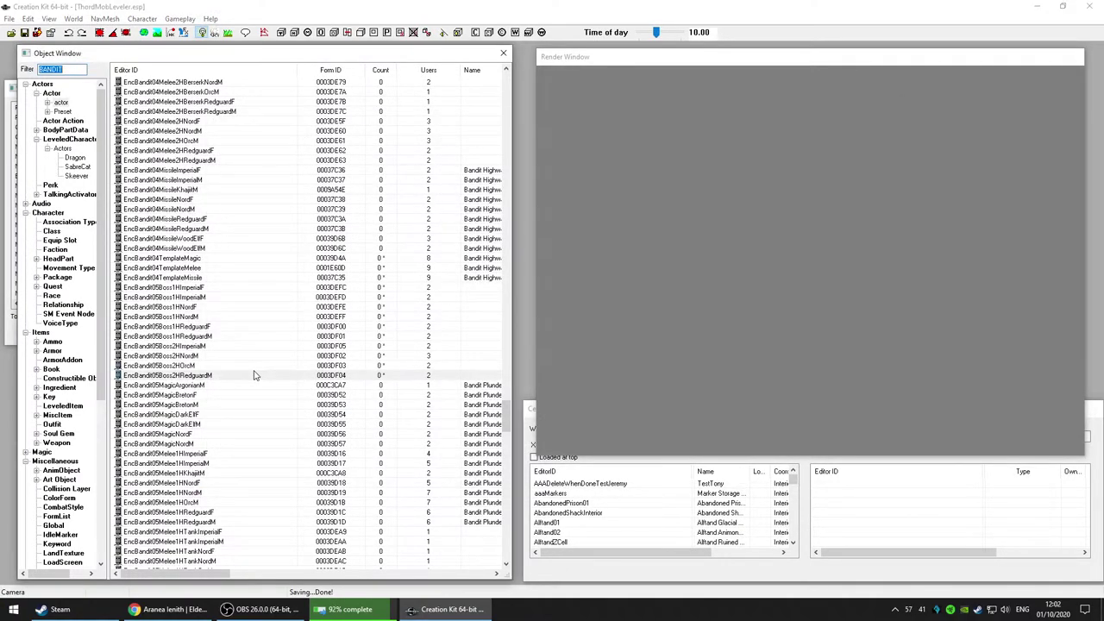
{"action": "left_click", "coordinate": [647, 373]}
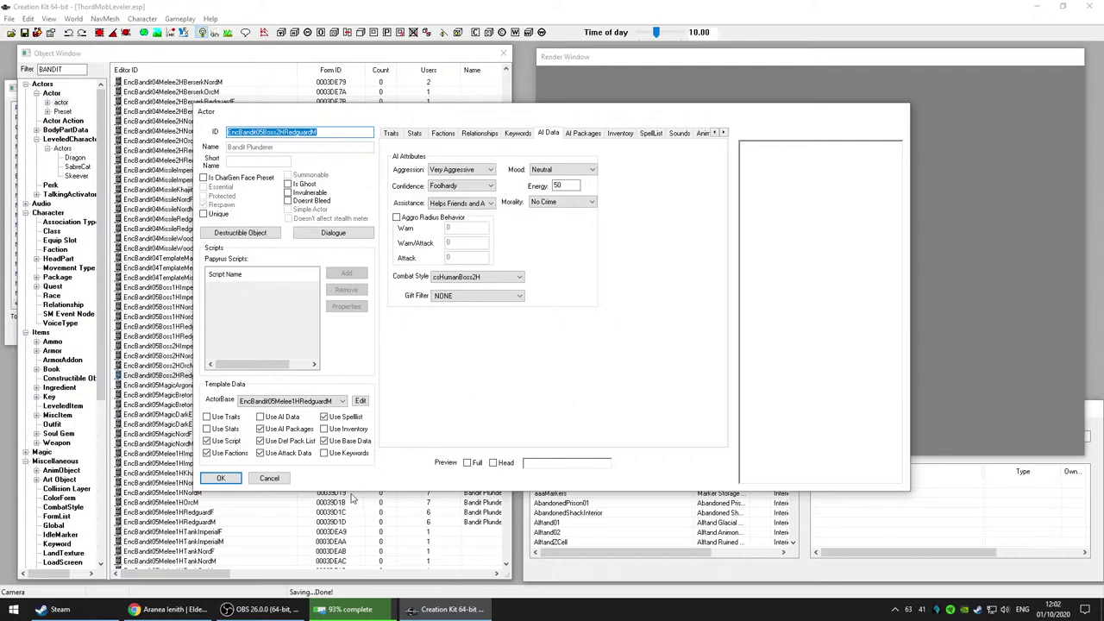
{"action": "left_click", "coordinate": [287, 480]}
Step: Set the Confidence of the EncBandit05TemplateMagic actor to Foolhardy in its AI data and accept the change
{"action": "left_click_drag", "start_coordinate": [508, 416], "coordinate": [507, 454]}
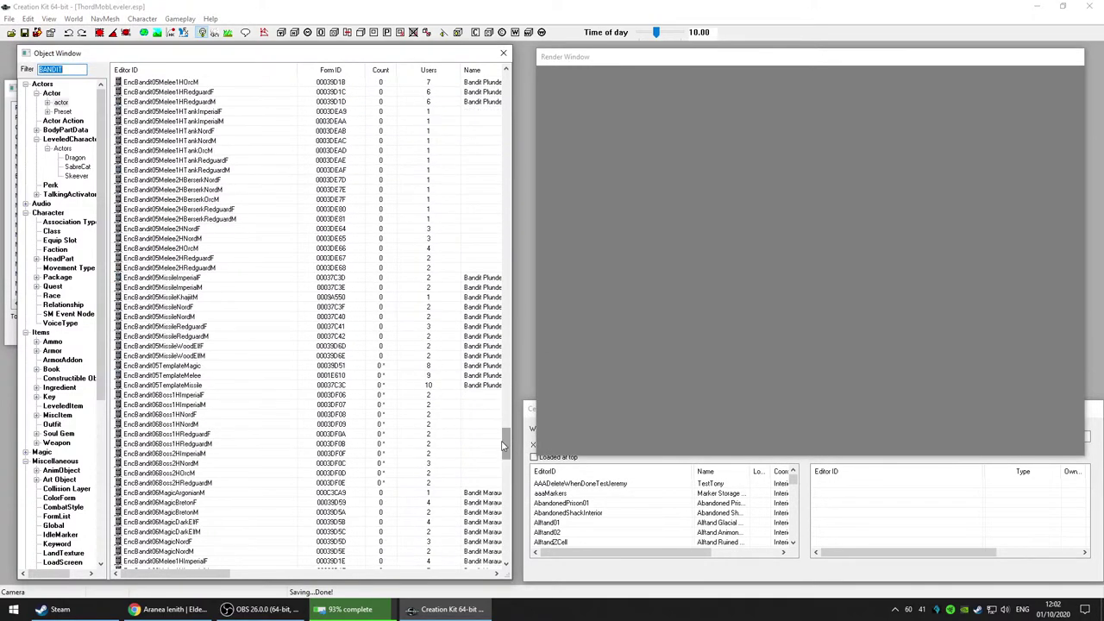
{"action": "left_click", "coordinate": [181, 366]}
{"action": "key", "text": "Delete"}
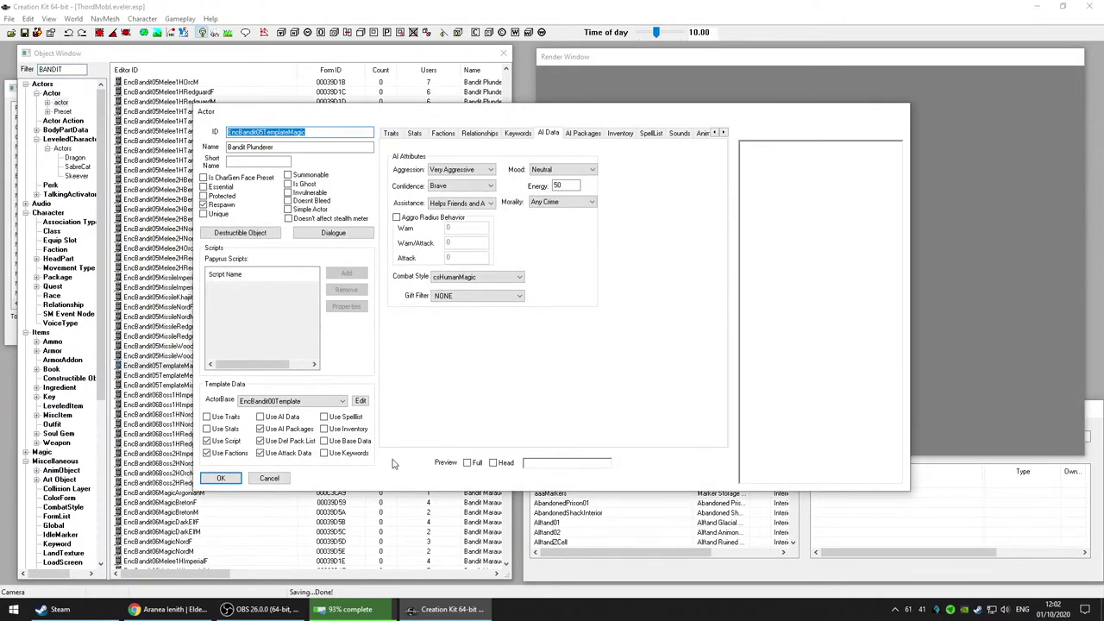
{"action": "left_click", "coordinate": [455, 186]}
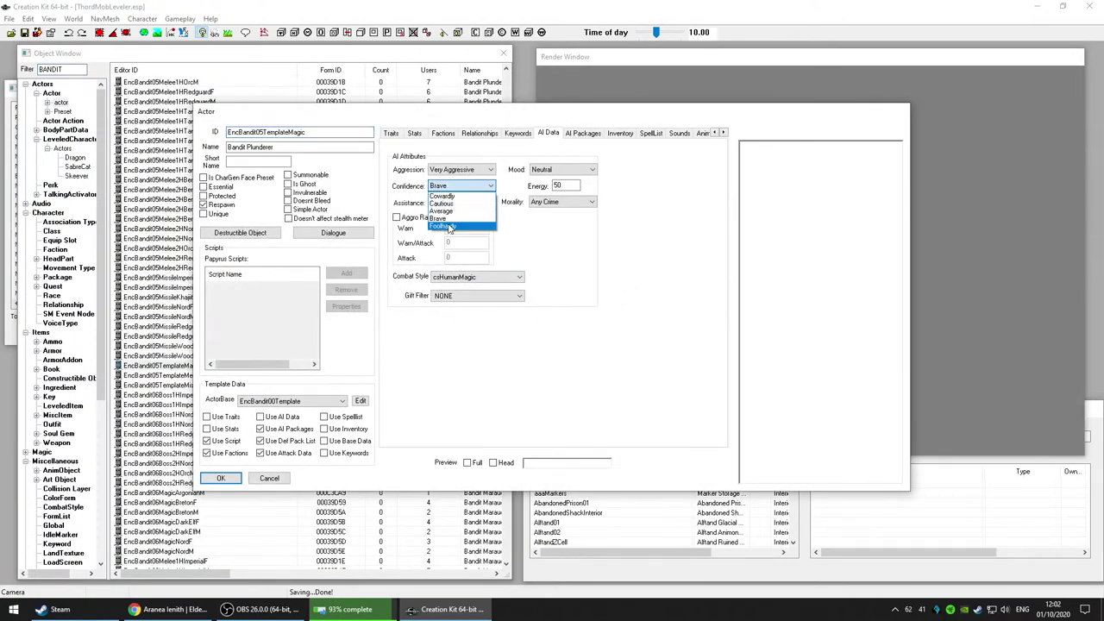
{"action": "left_click", "coordinate": [443, 223]}
{"action": "left_click", "coordinate": [221, 479]}
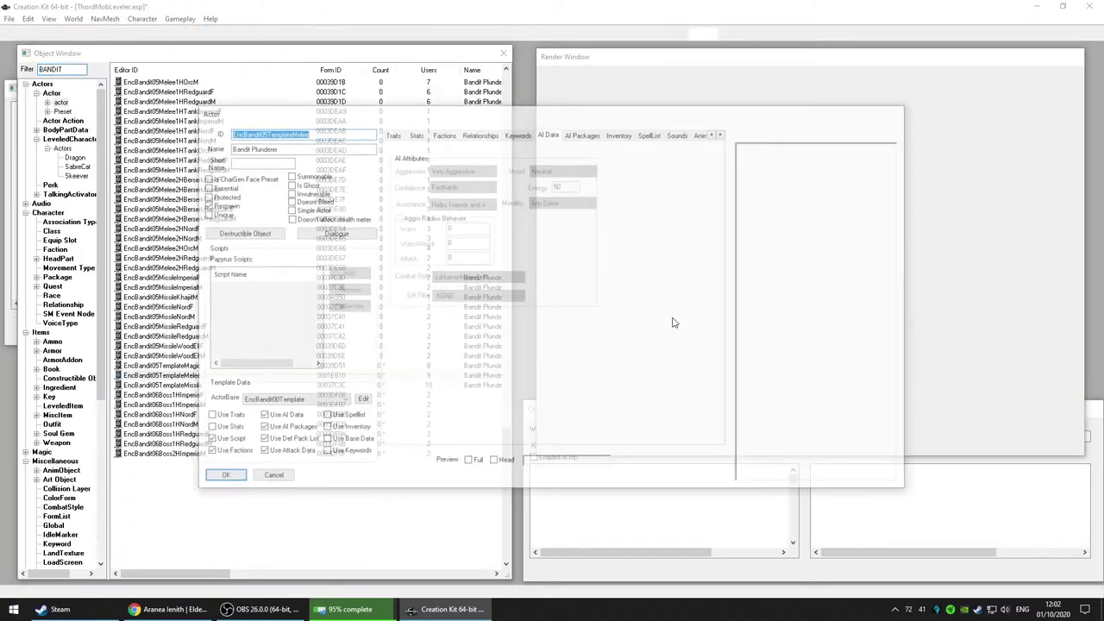
Step: Close the EncBandit05TemplateMelee actor without edits, and set the EncBandit05TemplateMissile actor's Confidence to Foolhardy
{"action": "left_click", "coordinate": [269, 479]}
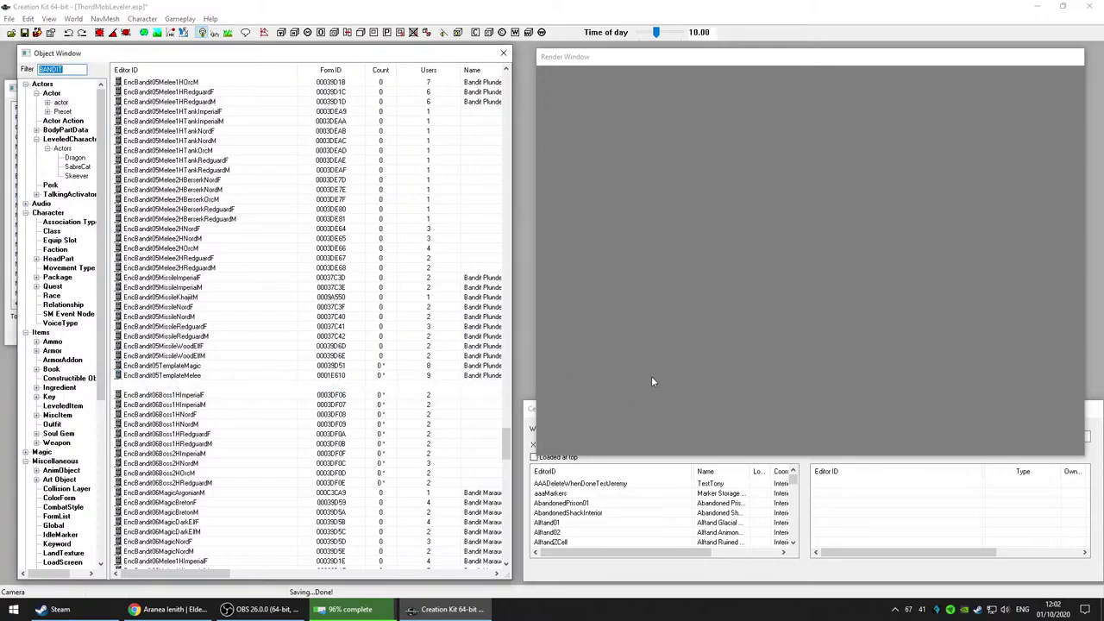
{"action": "left_click", "coordinate": [652, 377]}
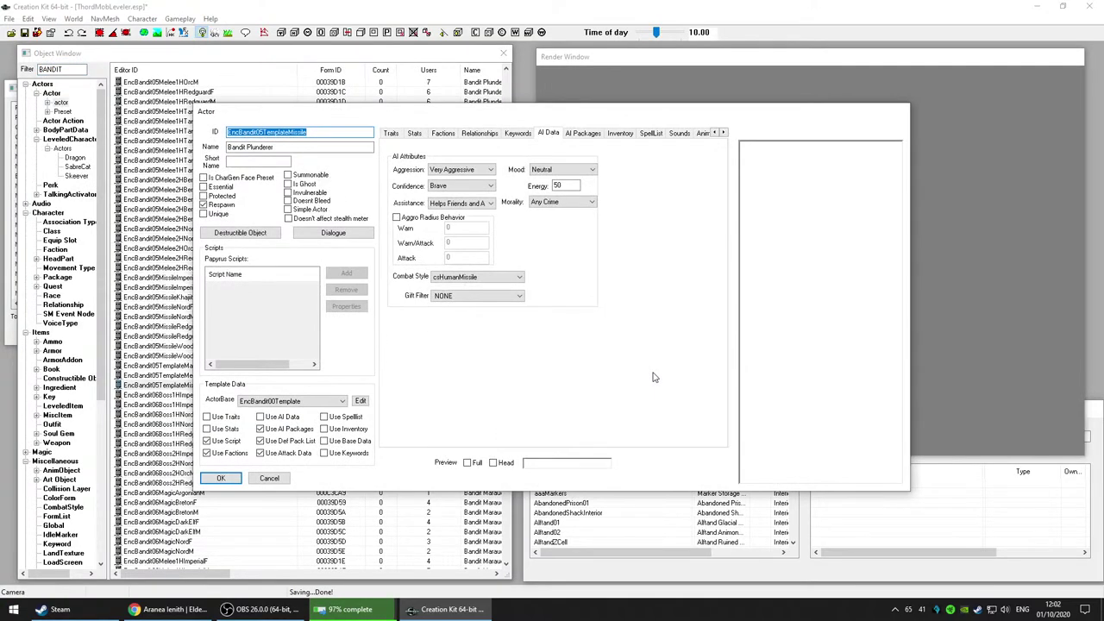
{"action": "left_click", "coordinate": [472, 186]}
{"action": "left_click", "coordinate": [457, 227]}
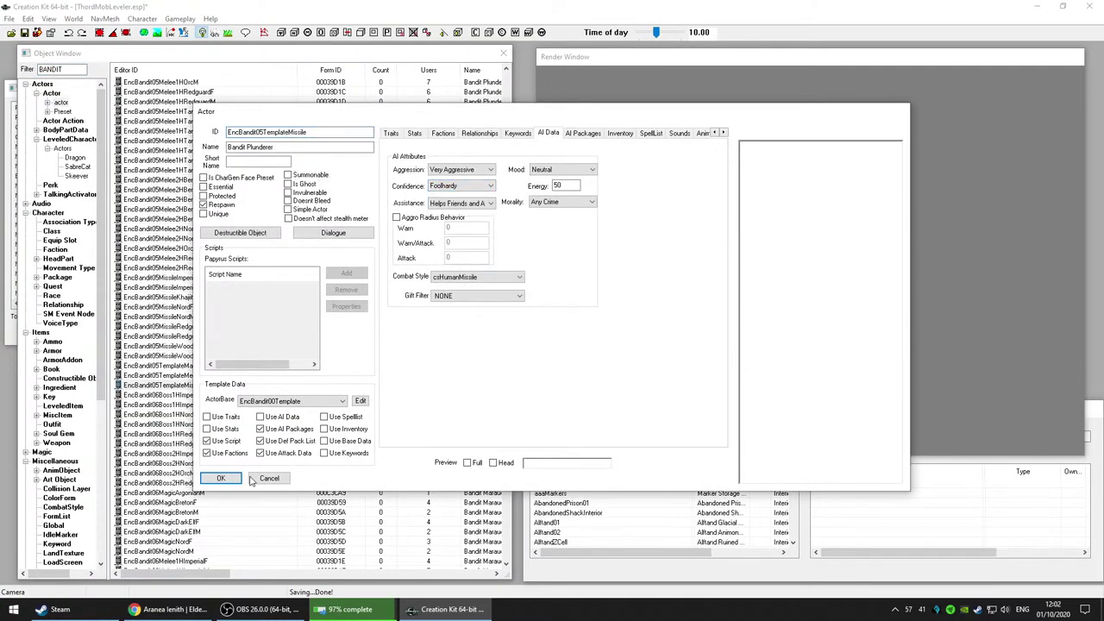
{"action": "left_click", "coordinate": [220, 478]}
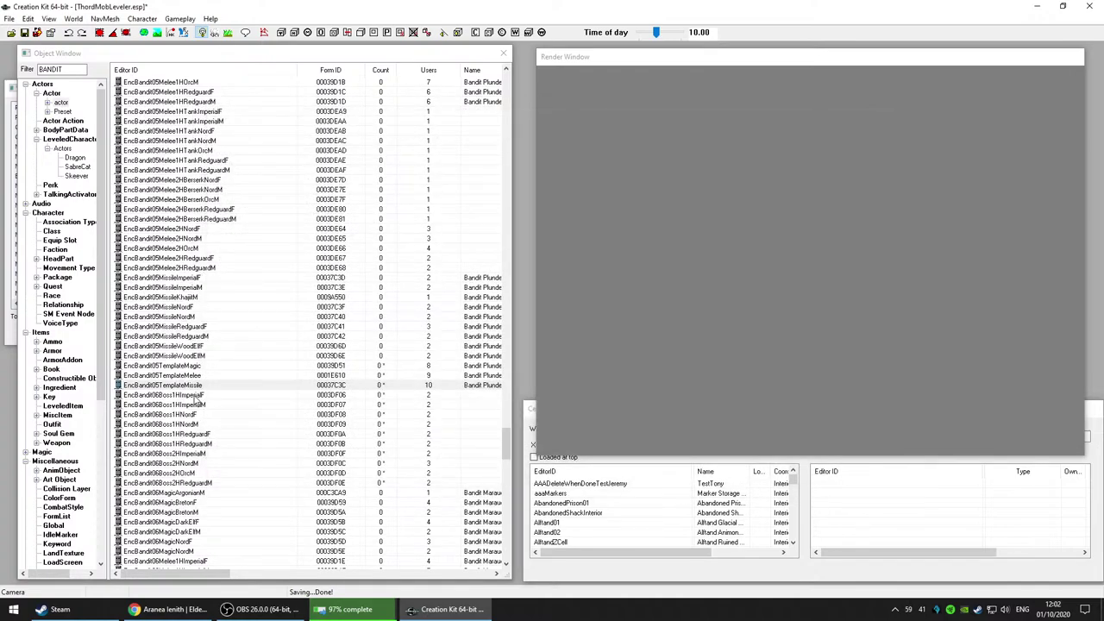
Step: Check the EncBandit06Boss1HImperialF actor's AI data without edits, and save the ThordMobLeveler.esp plugin
{"action": "left_click", "coordinate": [197, 399]}
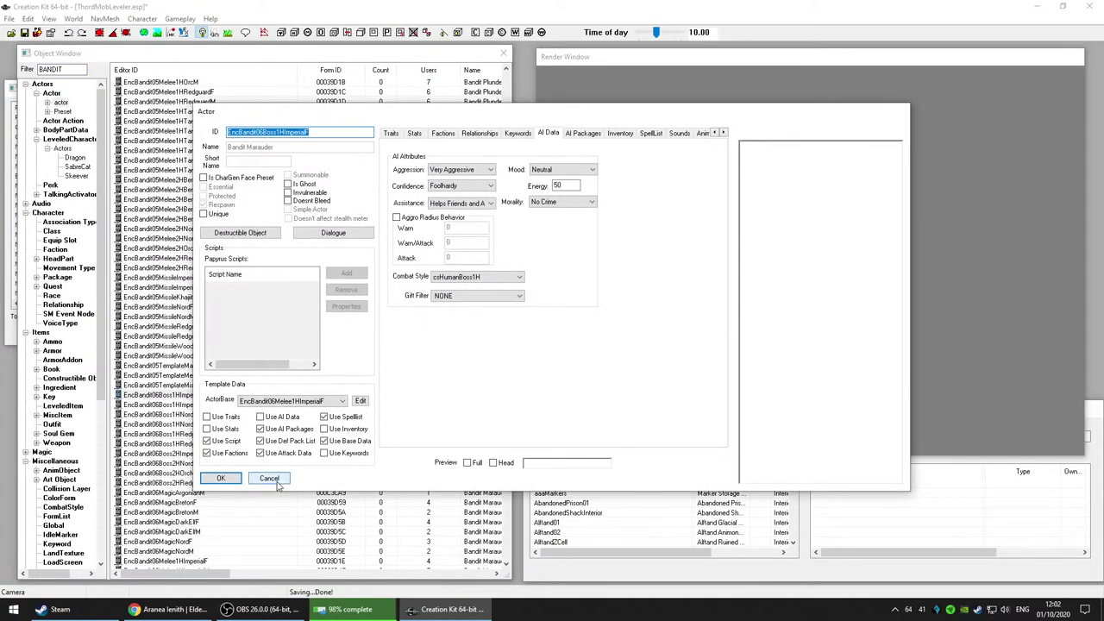
{"action": "left_click", "coordinate": [276, 480]}
{"action": "left_click", "coordinate": [24, 32]}
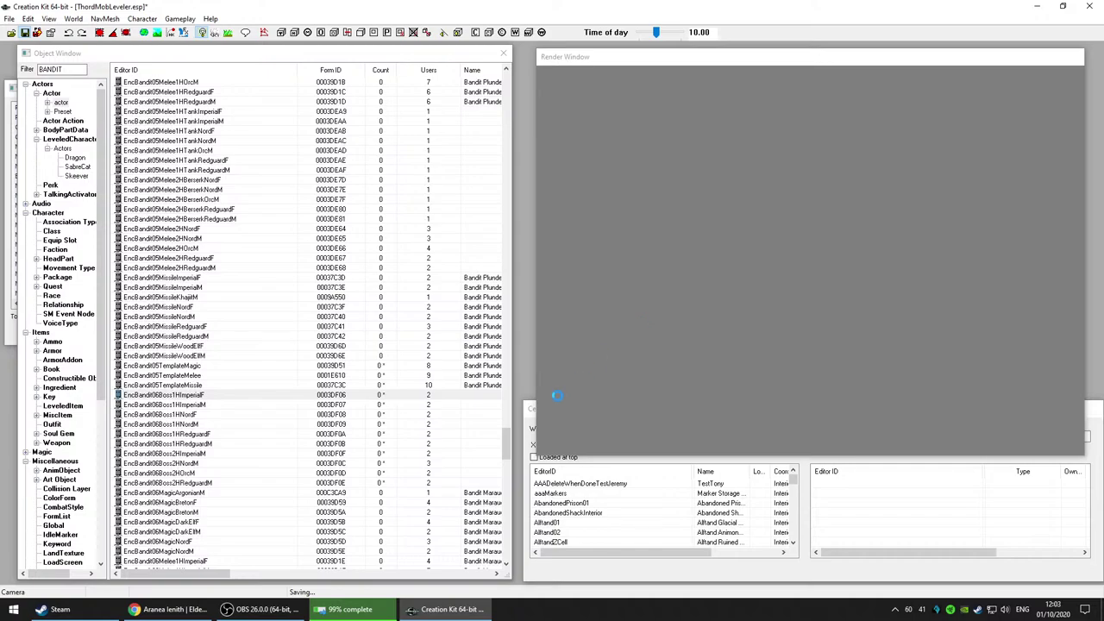
{"action": "left_click", "coordinate": [344, 609]}
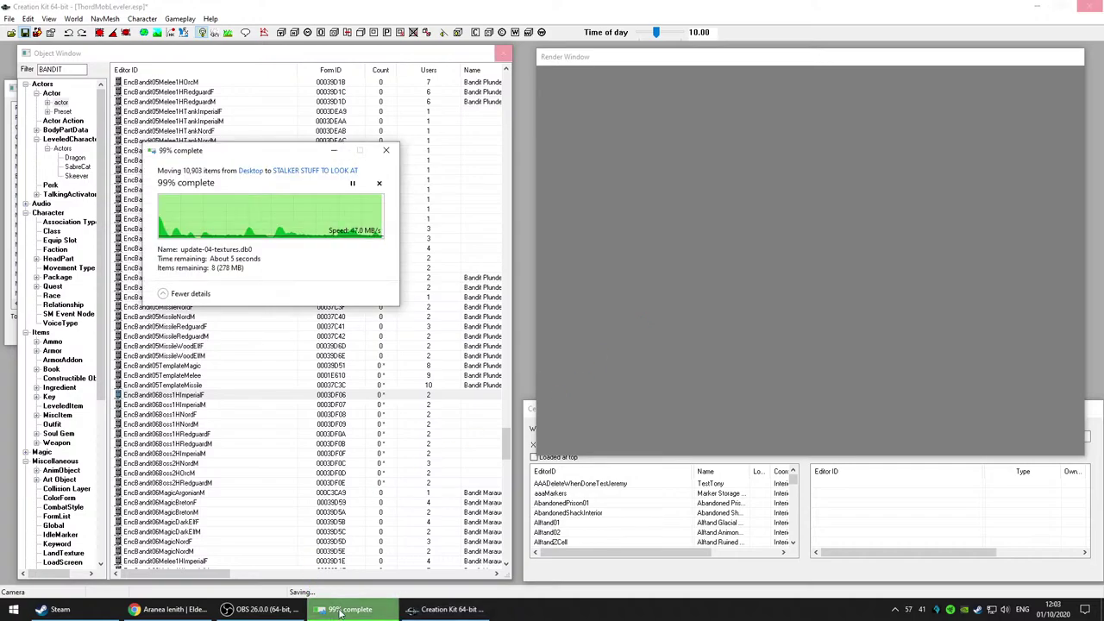
{"action": "left_click", "coordinate": [343, 609]}
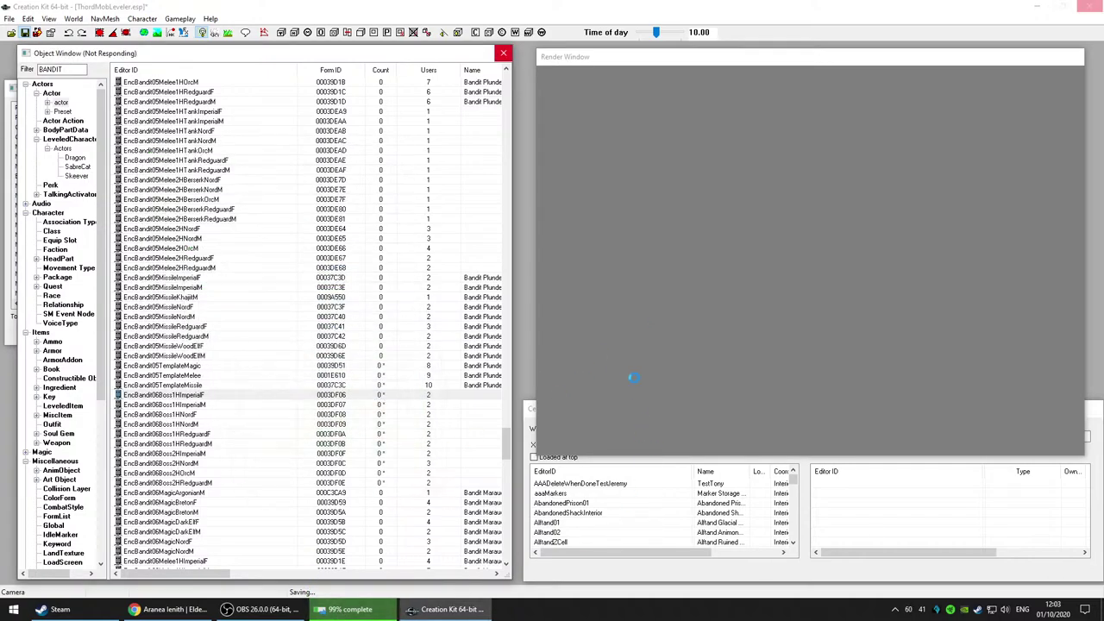
{"action": "left_click", "coordinate": [335, 609]}
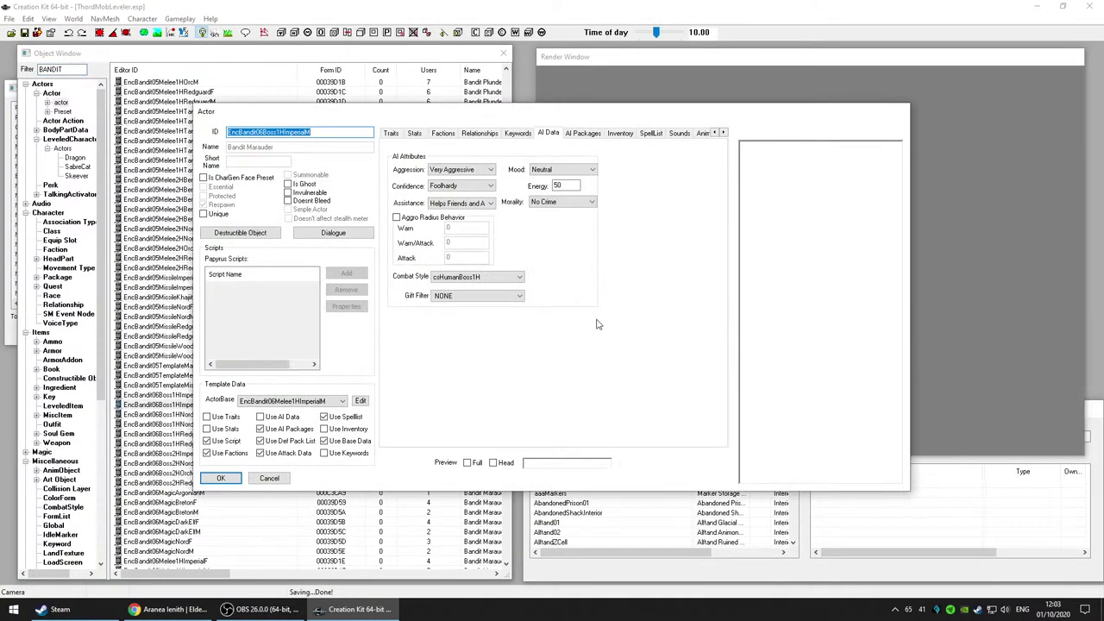
Step: Check the AI data and combat style of the EncBandit06Boss1HImperialM and EncBandit06Boss1HNordF actors, closing each without edits
{"action": "left_click", "coordinate": [271, 478]}
{"action": "double_click", "coordinate": [252, 416]}
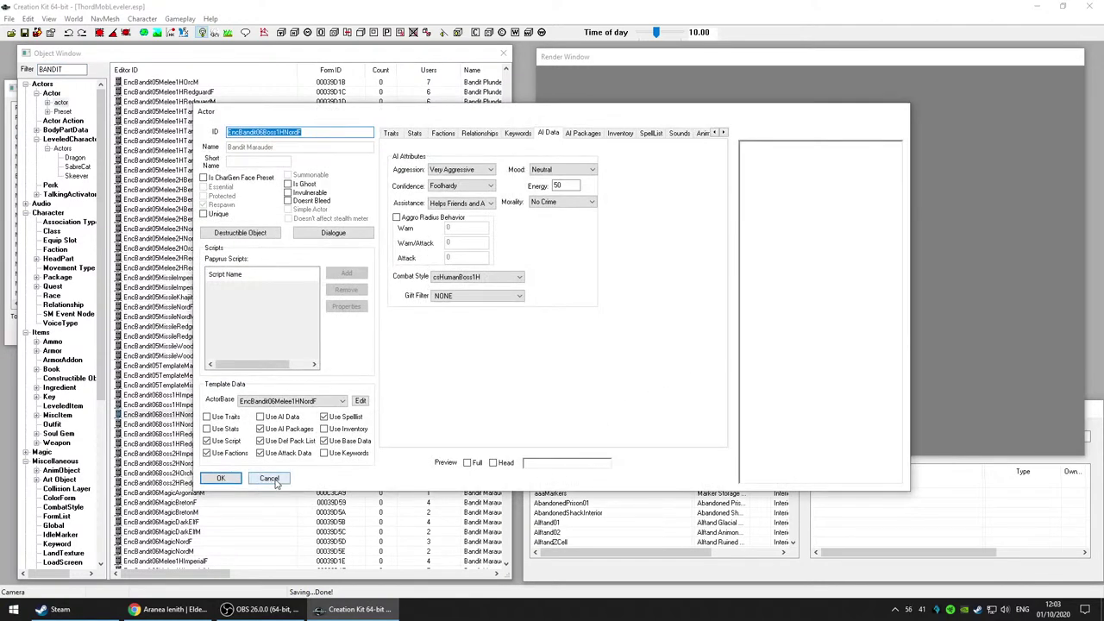
{"action": "left_click", "coordinate": [269, 478]}
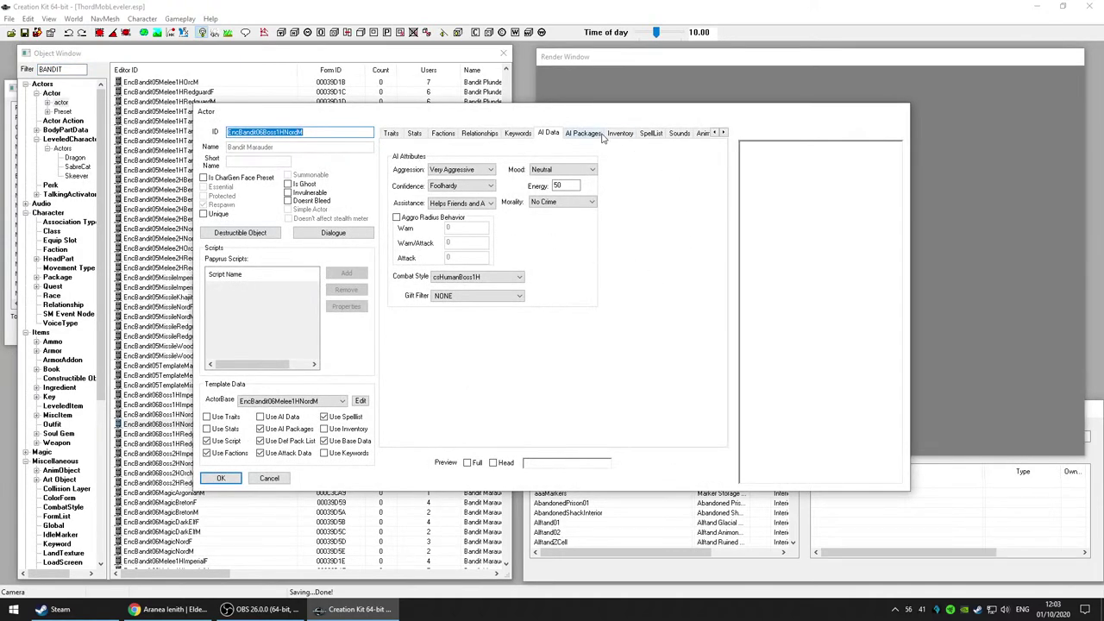
Step: Examine the inventory, default outfit objects and AI data of the EncBandit06Boss1HNordM actor and close it without edits
{"action": "left_click", "coordinate": [615, 134]}
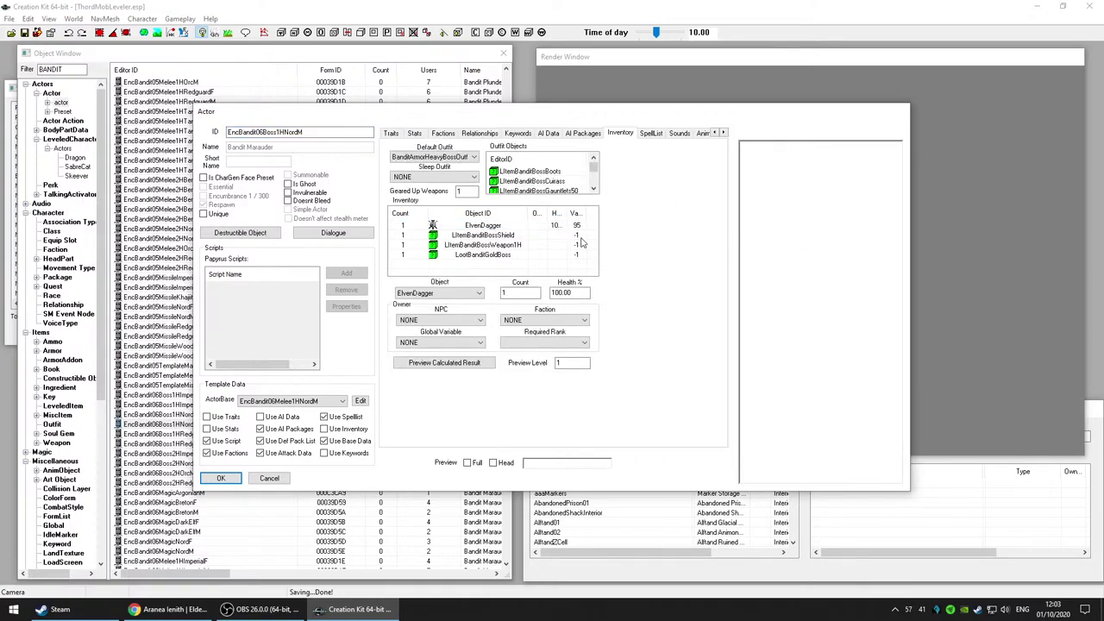
{"action": "left_click", "coordinate": [594, 189]}
{"action": "left_click", "coordinate": [594, 189]}
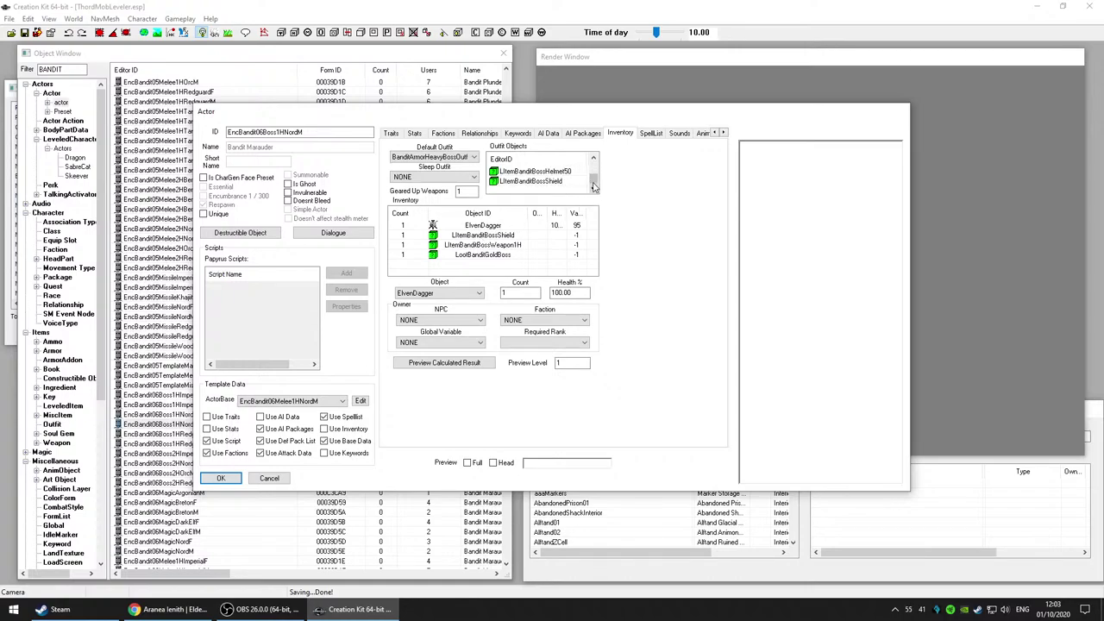
{"action": "scroll", "coordinate": [593, 183], "scroll_direction": "up", "scroll_amount": 1}
{"action": "left_click", "coordinate": [548, 133]}
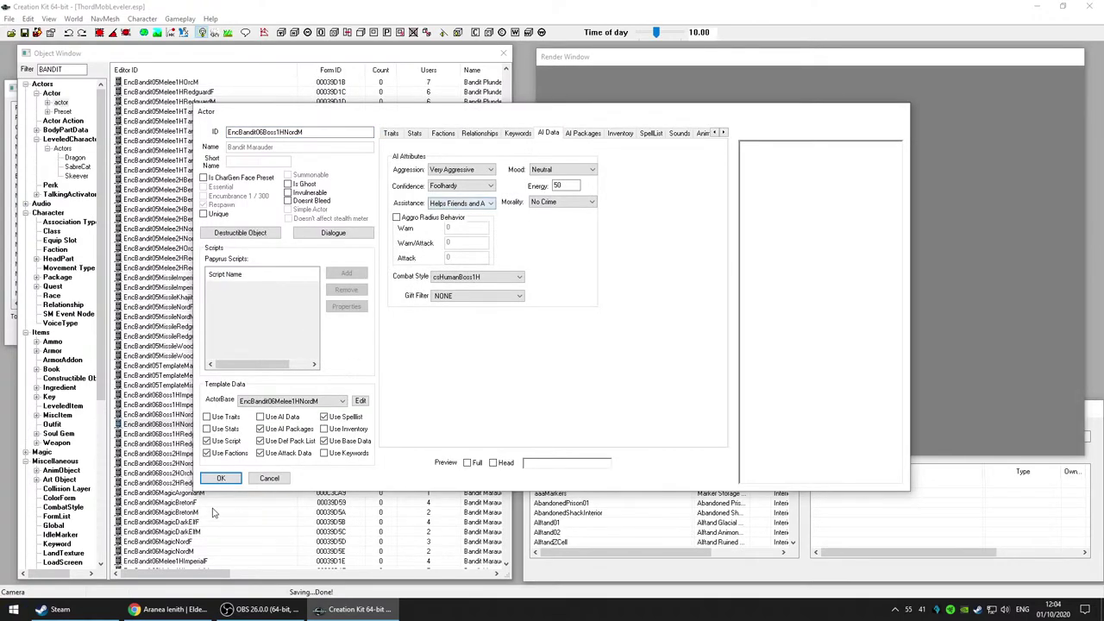
{"action": "left_click", "coordinate": [269, 478]}
Step: Check the AI data and combat style of the EncBandit06Boss1HRedguardF, EncBandit06Boss1HRedguardM and EncBandit06Boss2HImperialM actors without changing any values
{"action": "left_click_drag", "start_coordinate": [208, 436], "coordinate": [712, 370]}
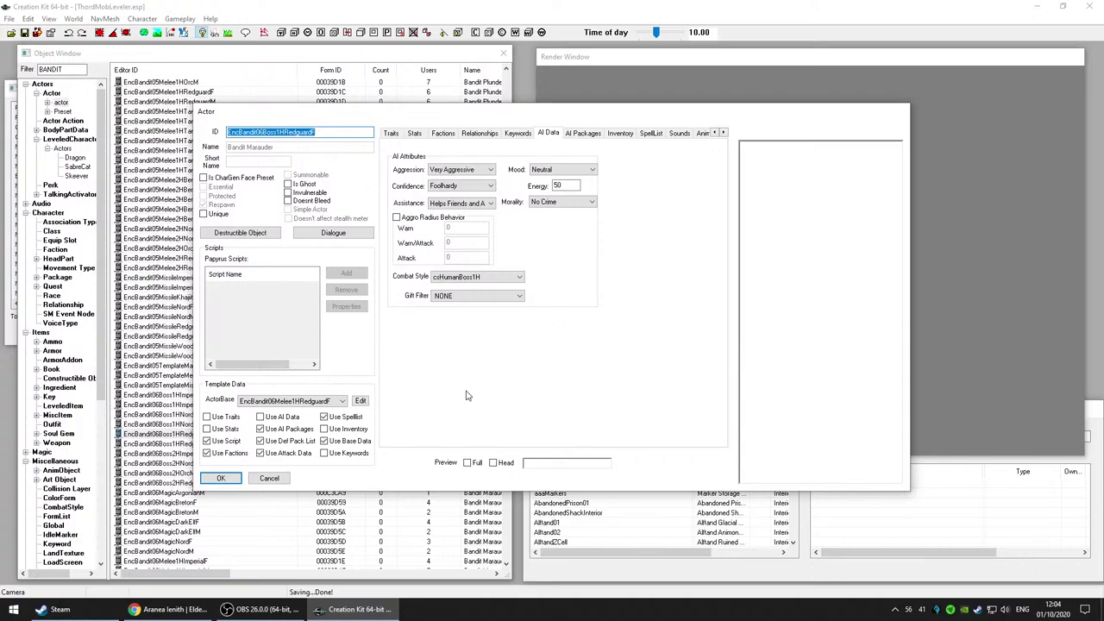
{"action": "left_click", "coordinate": [269, 478]}
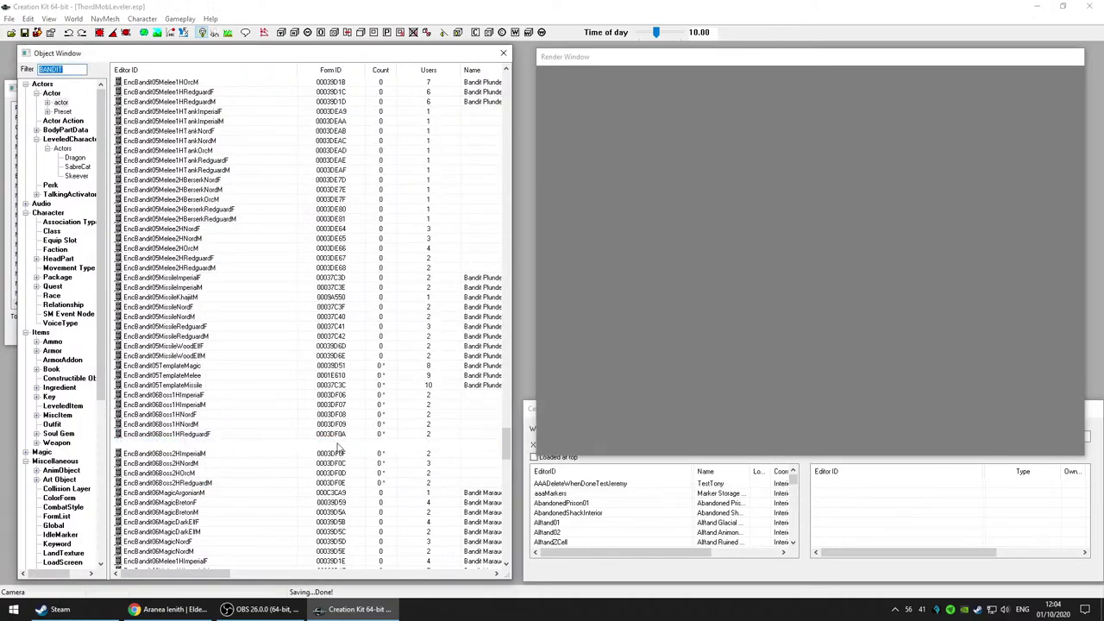
{"action": "left_click", "coordinate": [591, 387]}
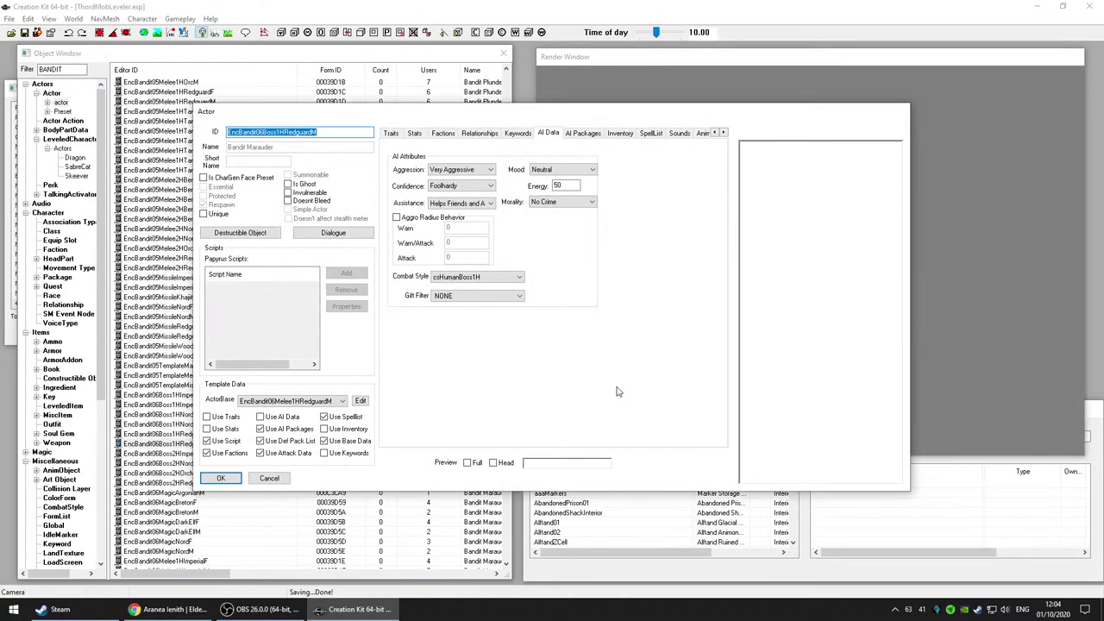
{"action": "left_click", "coordinate": [269, 478]}
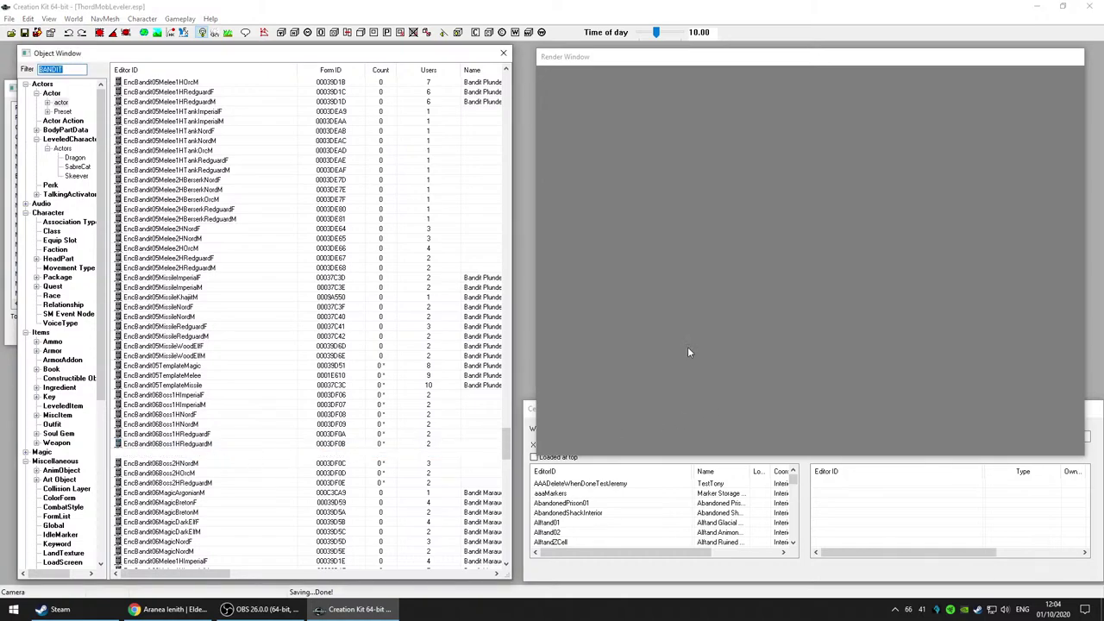
{"action": "left_click", "coordinate": [723, 362]}
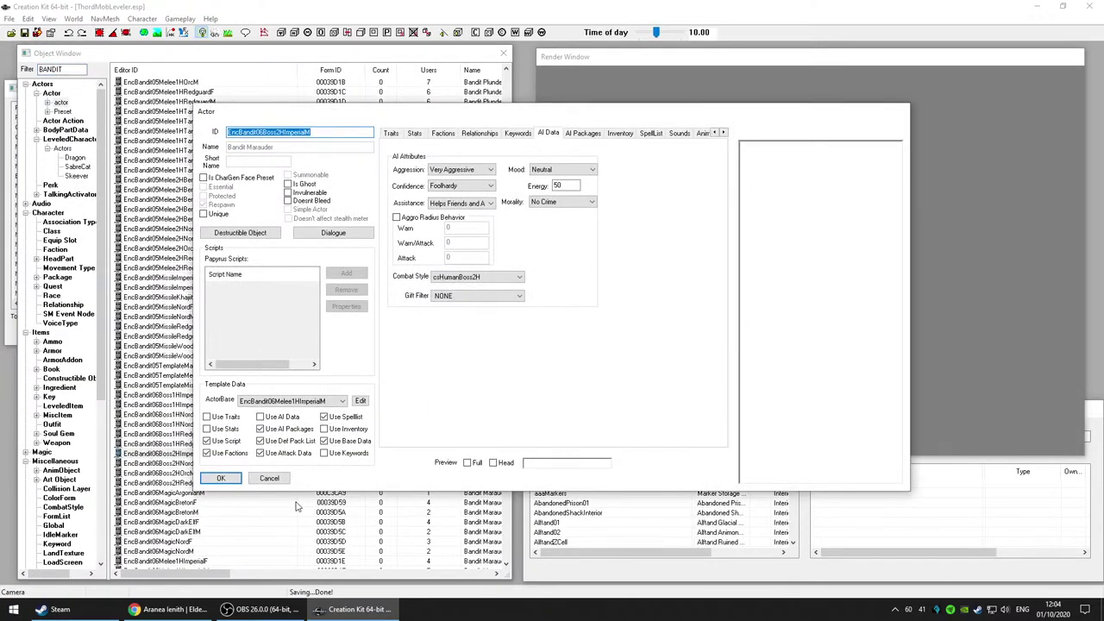
Step: Check the AI data of the EncBandit06Boss2HNordM actor and close it without changes
{"action": "left_click", "coordinate": [264, 479]}
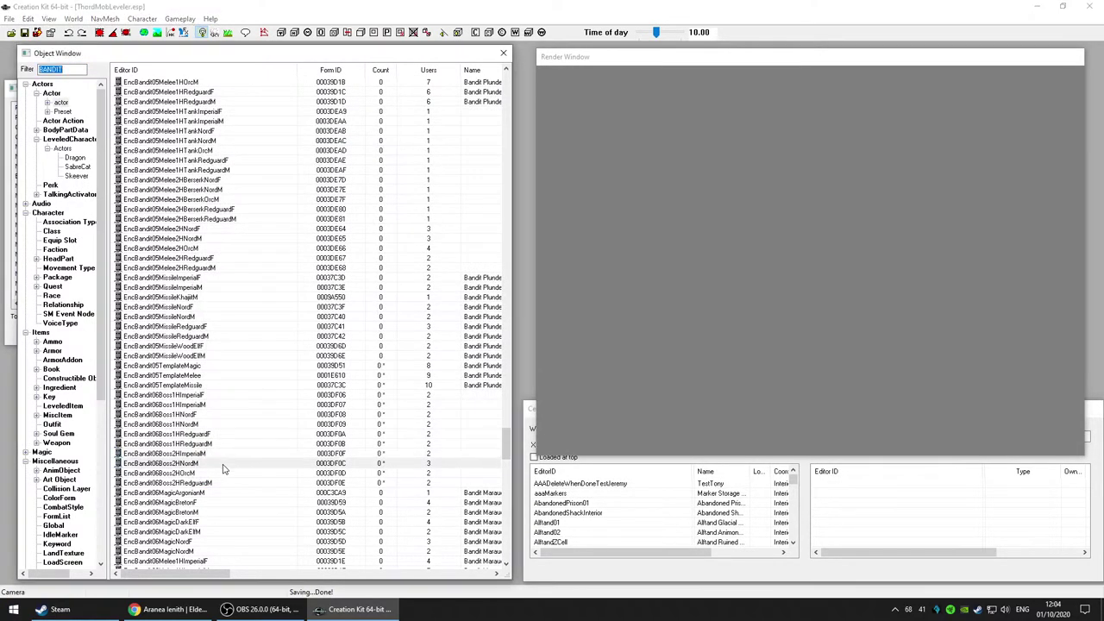
{"action": "left_click", "coordinate": [745, 362]}
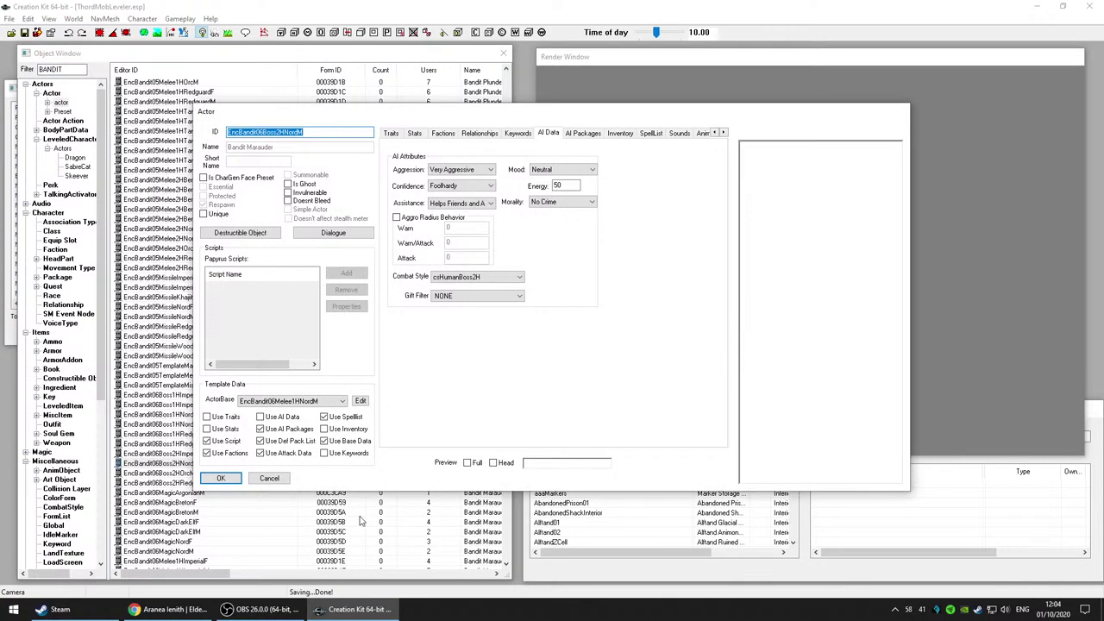
{"action": "left_click", "coordinate": [268, 479]}
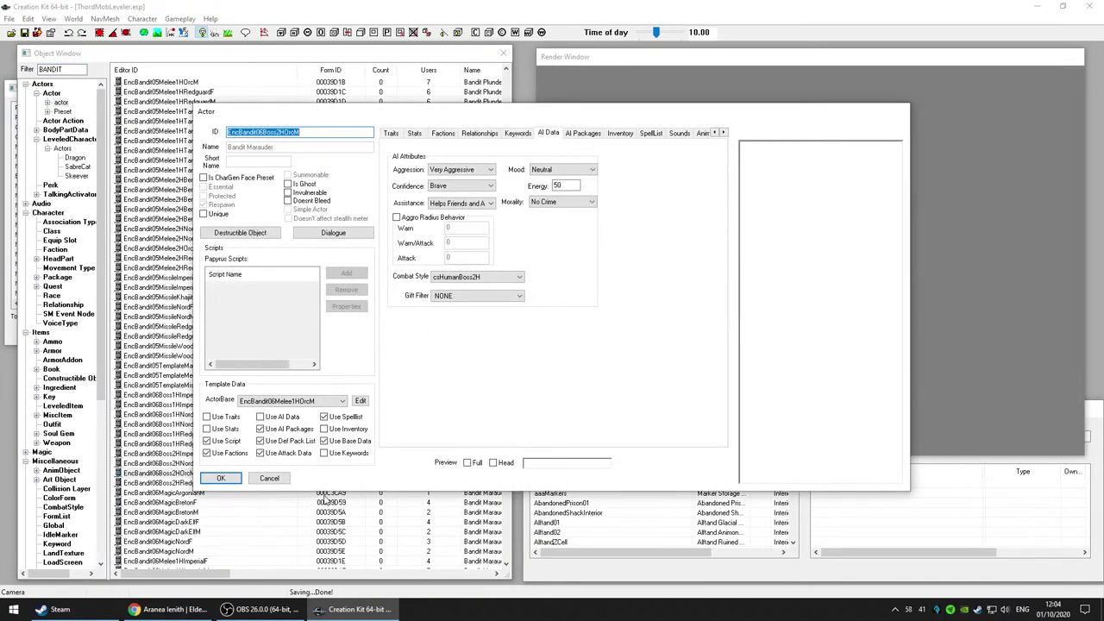
Step: Set the confidence of the EncBandit06Boss2HOrcM actor to Foolhardy and accept the change
{"action": "left_click", "coordinate": [468, 188]}
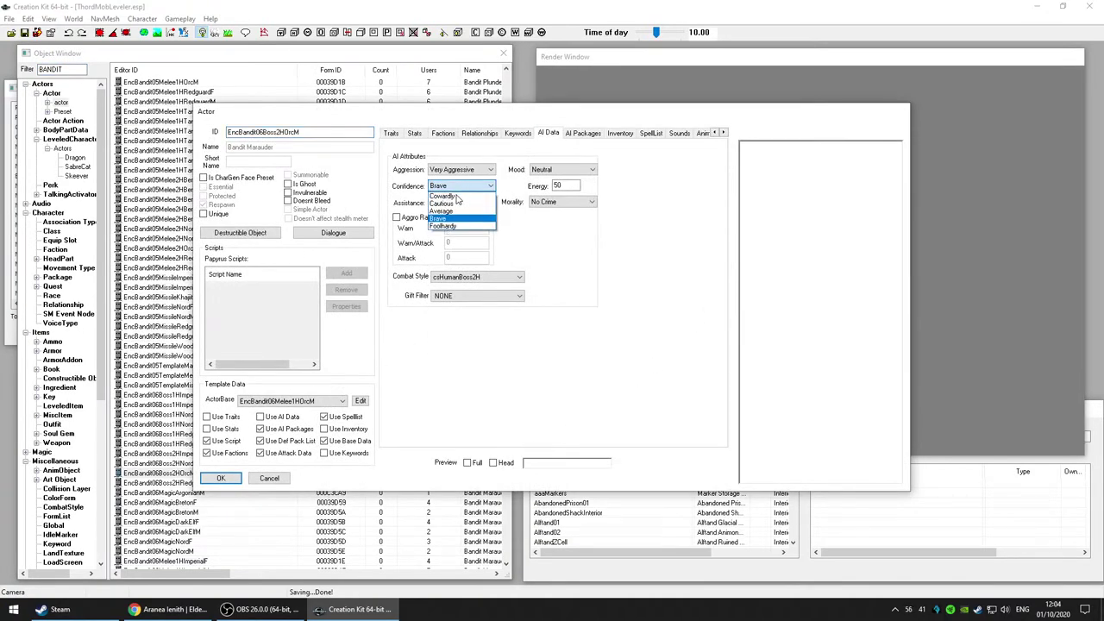
{"action": "left_click", "coordinate": [458, 226]}
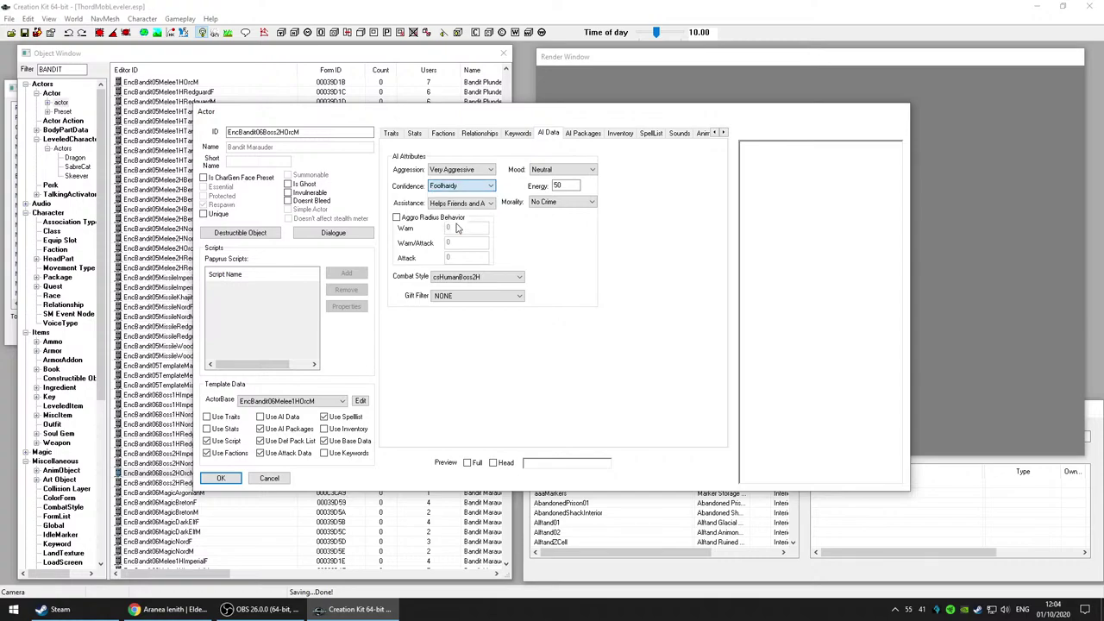
{"action": "left_click", "coordinate": [222, 478]}
Step: Check the AI data of the EncBandit06Boss2HRedguardM actor
{"action": "scroll", "coordinate": [342, 393], "scroll_direction": "down", "scroll_amount": 4}
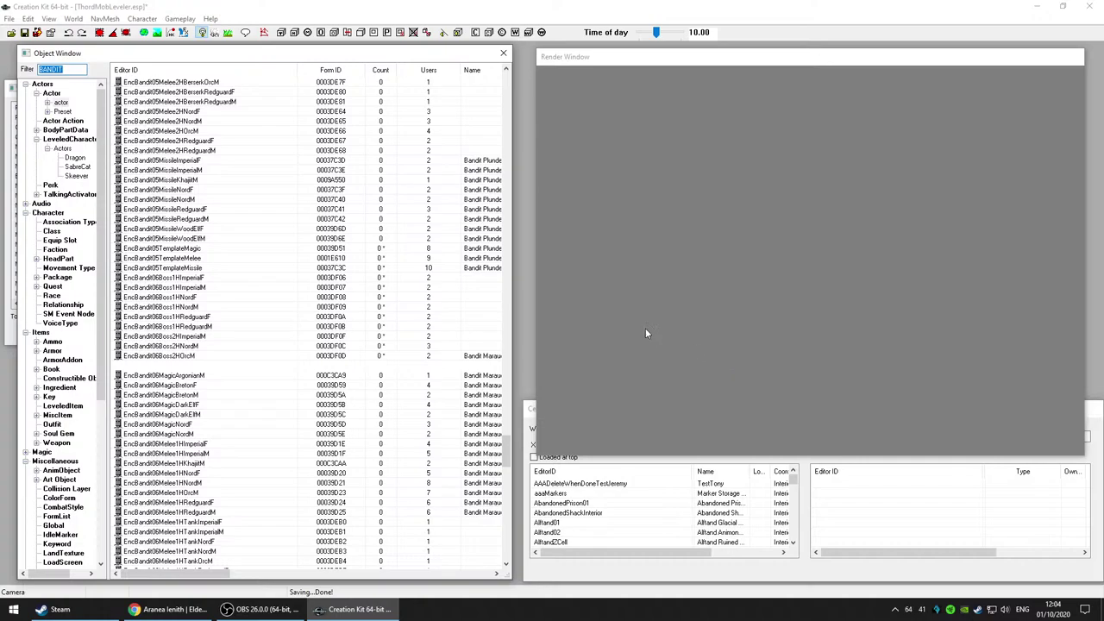
{"action": "left_click", "coordinate": [662, 344]}
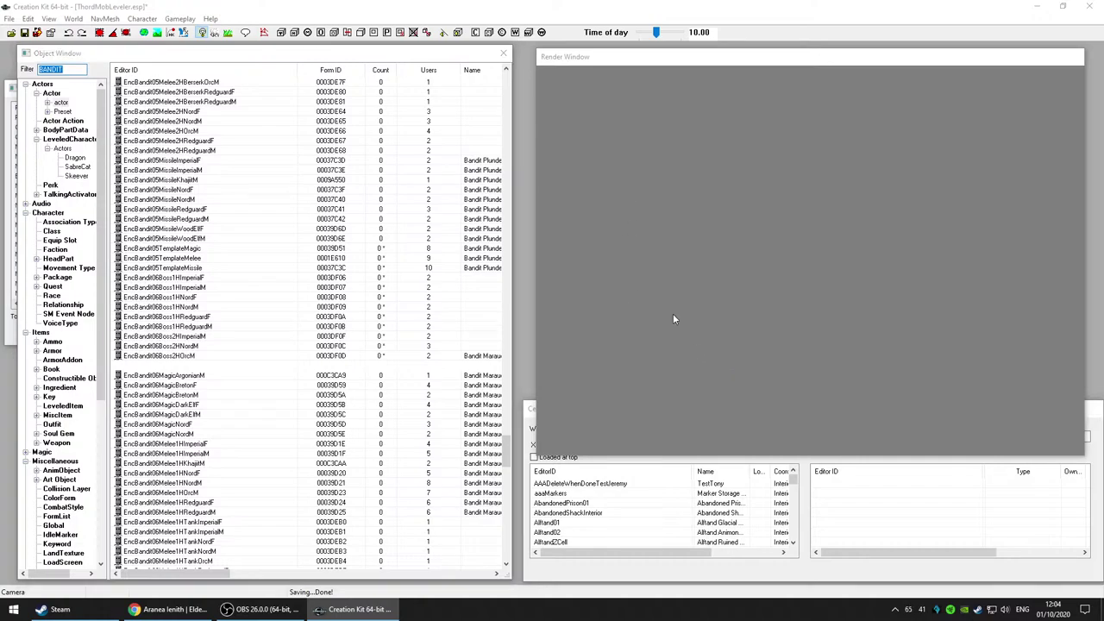
{"action": "double_click", "coordinate": [173, 365]}
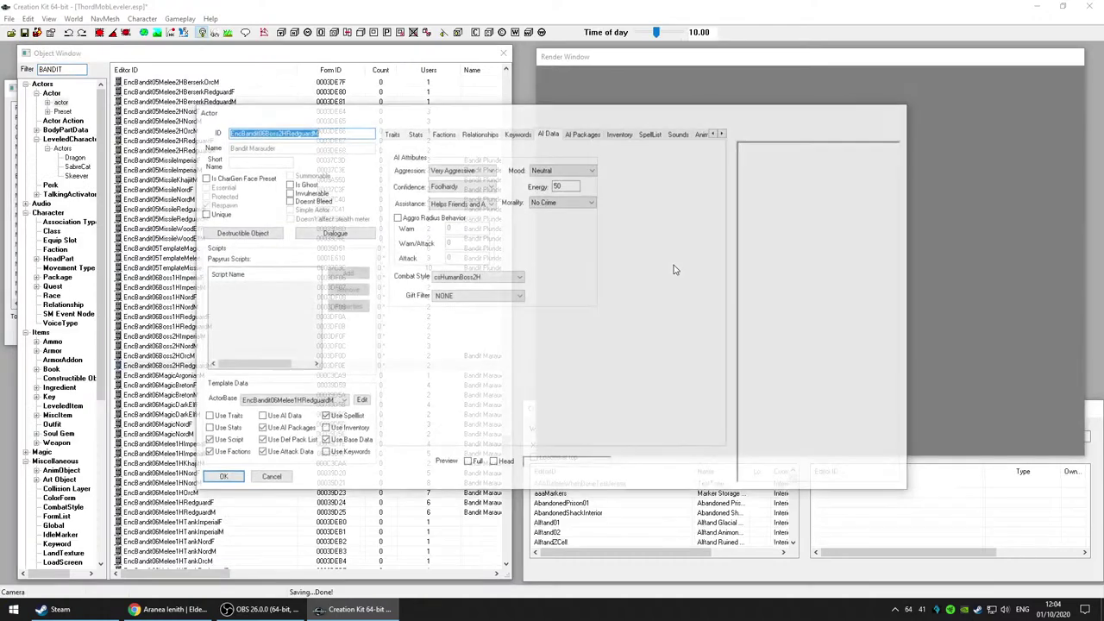
{"action": "left_click", "coordinate": [221, 479]}
Step: Set the confidence of the EncBandit06TemplateMagic actor to Foolhardy and accept the change
{"action": "left_click_drag", "start_coordinate": [505, 452], "coordinate": [509, 480]}
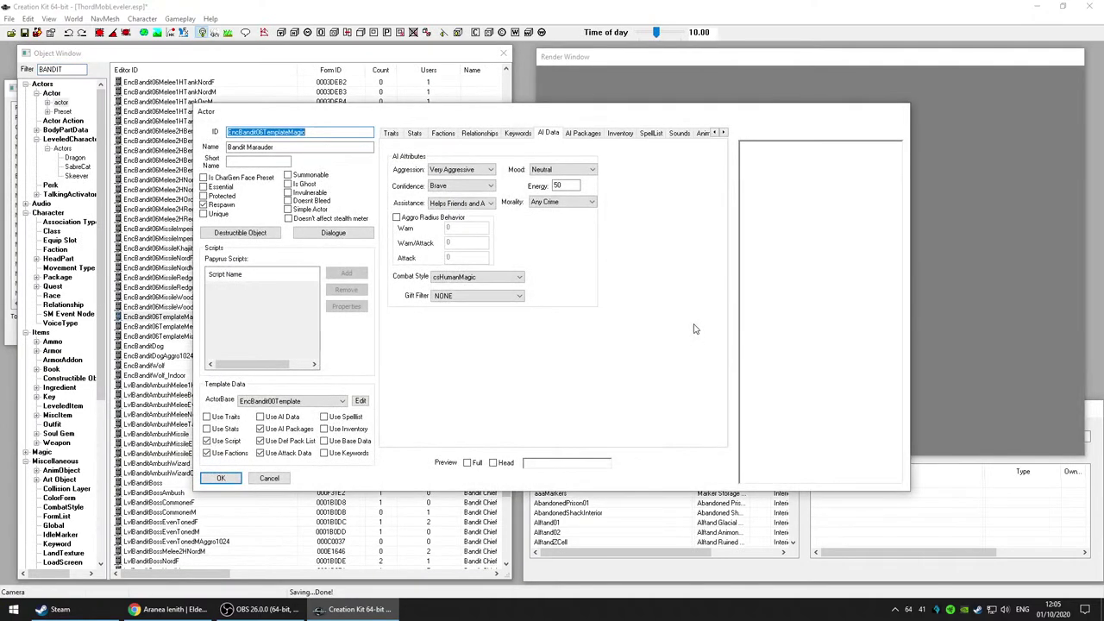
{"action": "left_click", "coordinate": [483, 192]}
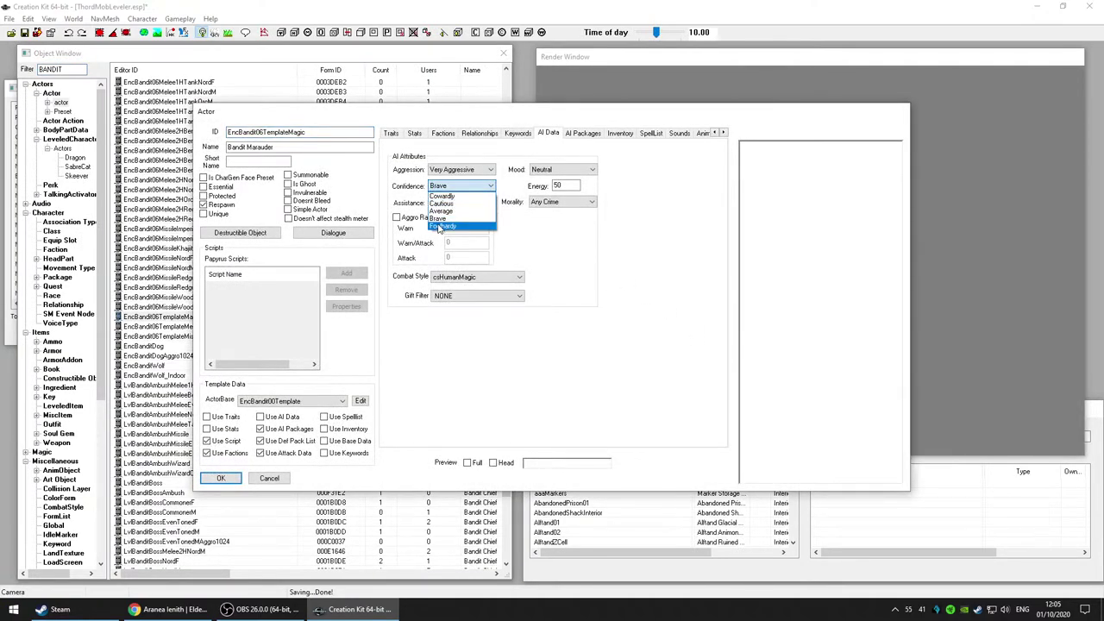
{"action": "left_click", "coordinate": [442, 230]}
{"action": "left_click", "coordinate": [221, 478]}
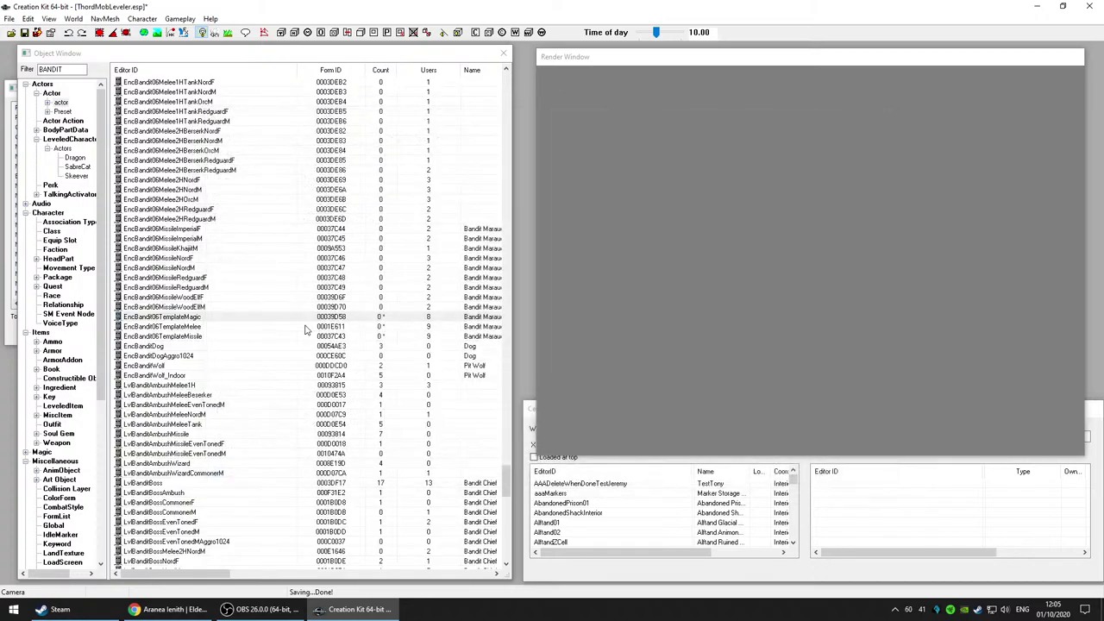
Step: Check the AI data of the EncBandit06TemplateMelee actor and close it without changes
{"action": "left_click", "coordinate": [253, 329]}
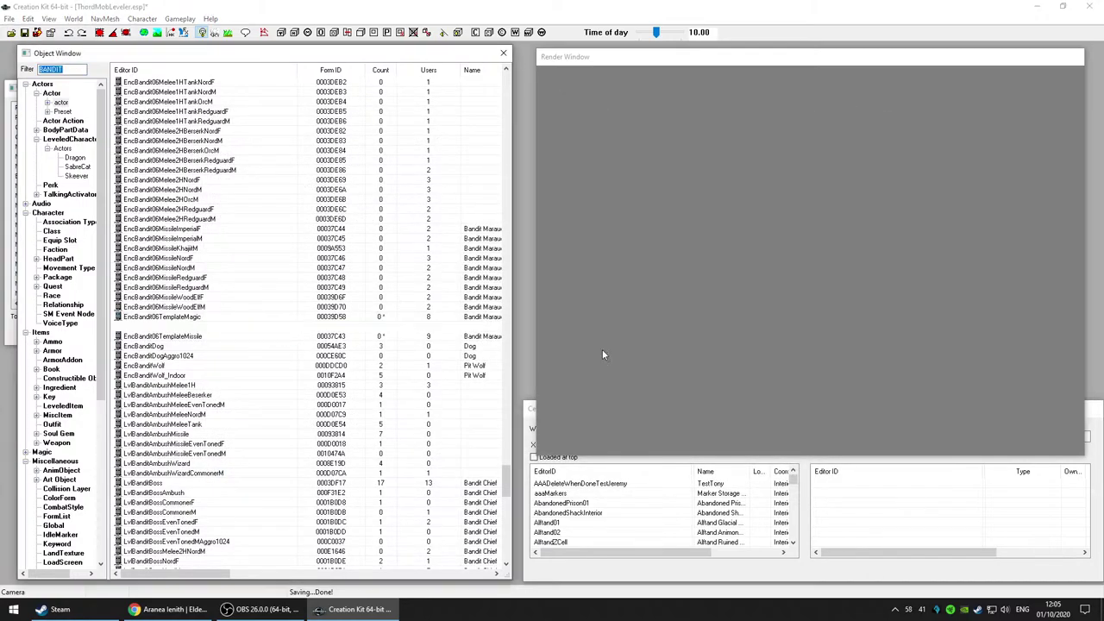
{"action": "left_click", "coordinate": [698, 239]}
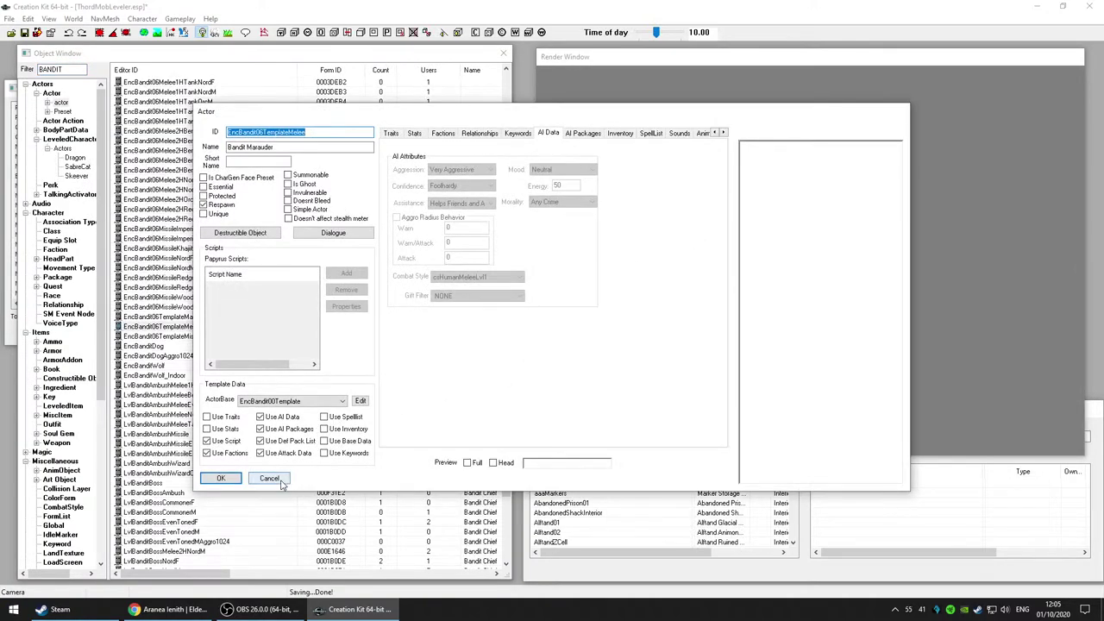
{"action": "left_click", "coordinate": [269, 479]}
Step: Set the confidence of the EncBandit06TemplateMissile actor to Foolhardy and accept the change
{"action": "left_click", "coordinate": [192, 337]}
{"action": "key", "text": "Delete"}
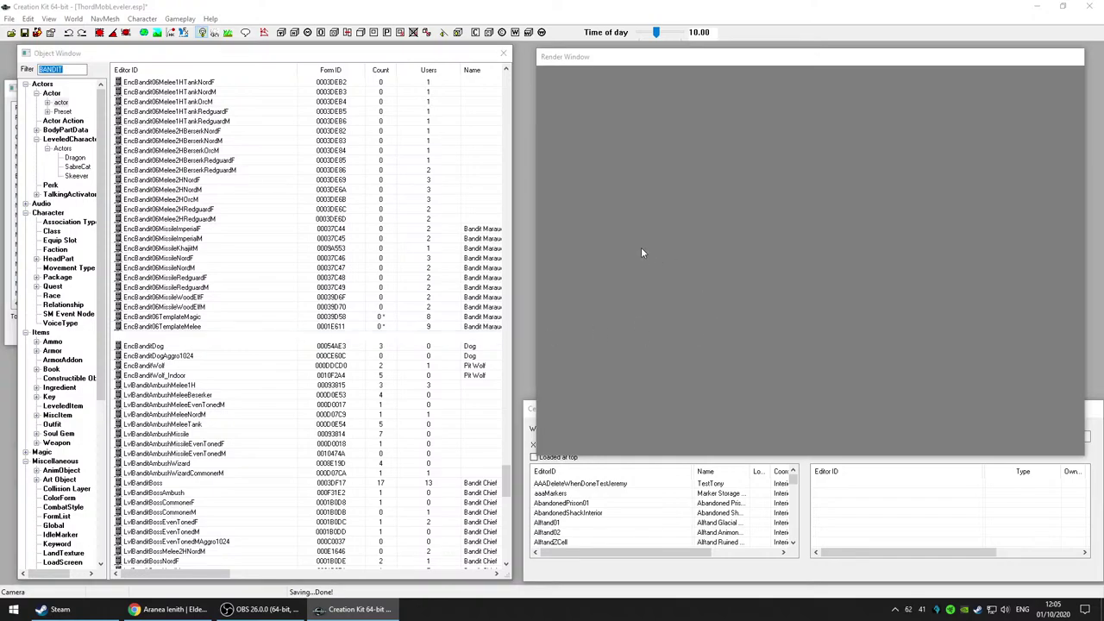
{"action": "key", "text": "Return"}
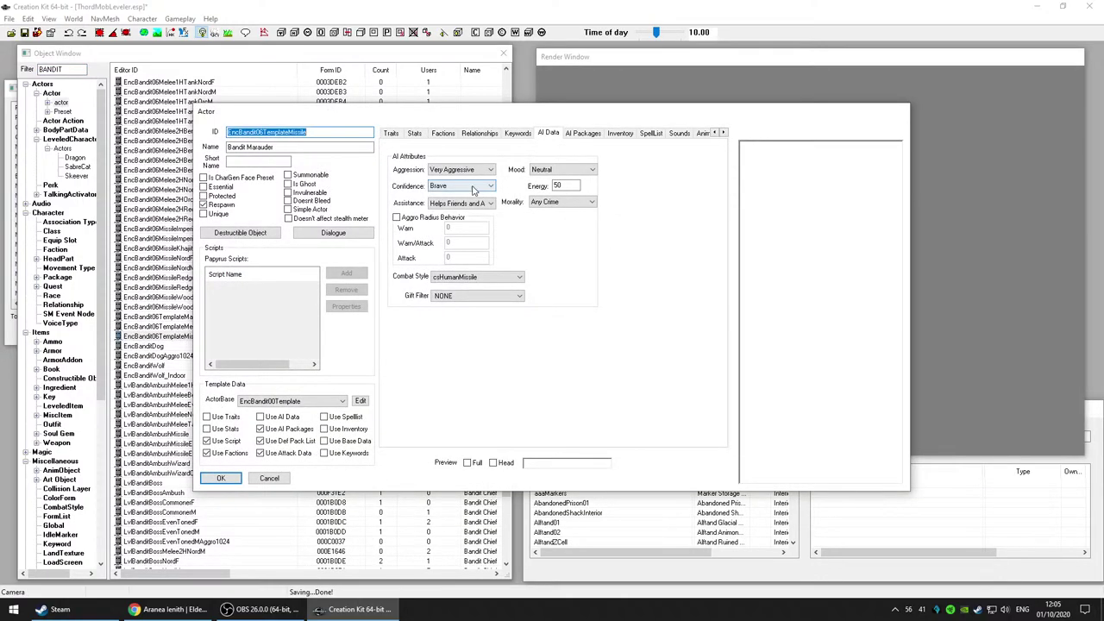
{"action": "left_click", "coordinate": [474, 188]}
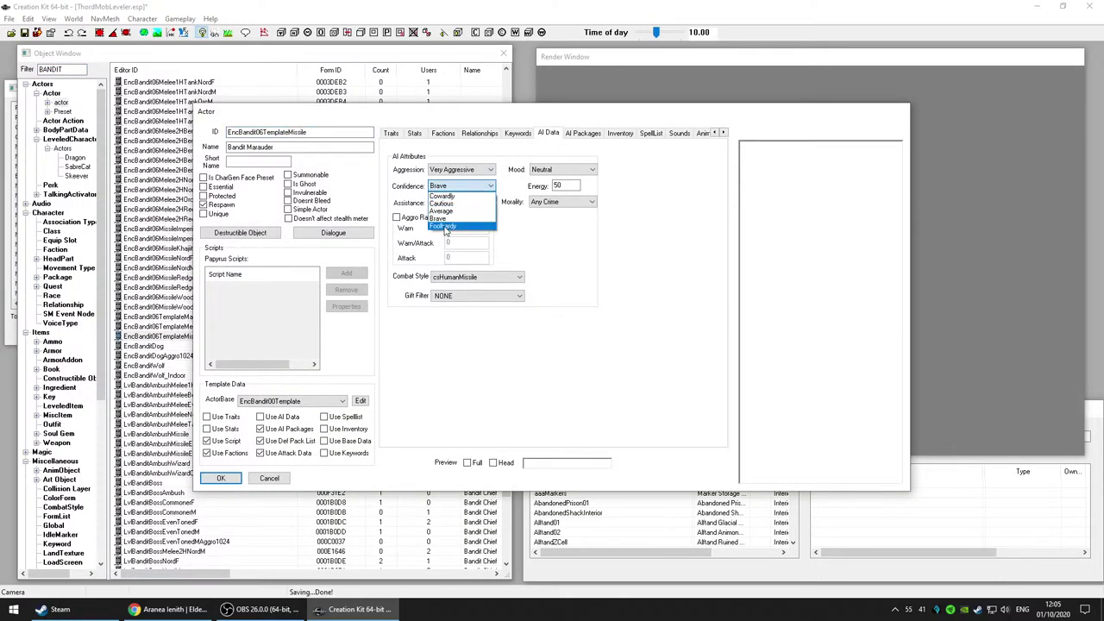
{"action": "left_click", "coordinate": [445, 227]}
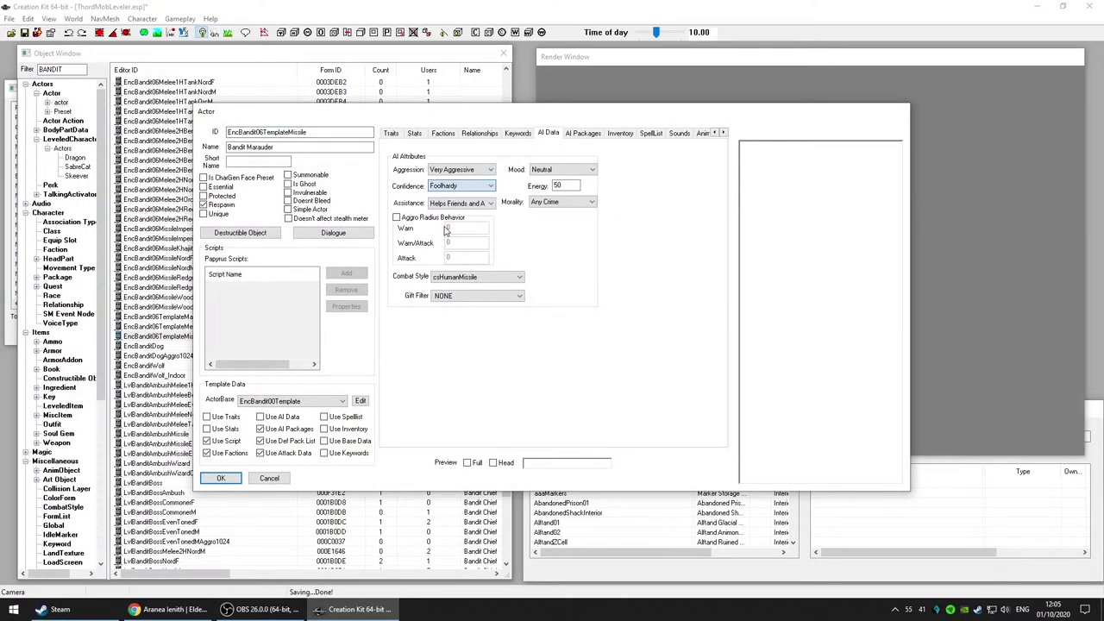
{"action": "left_click", "coordinate": [222, 479]}
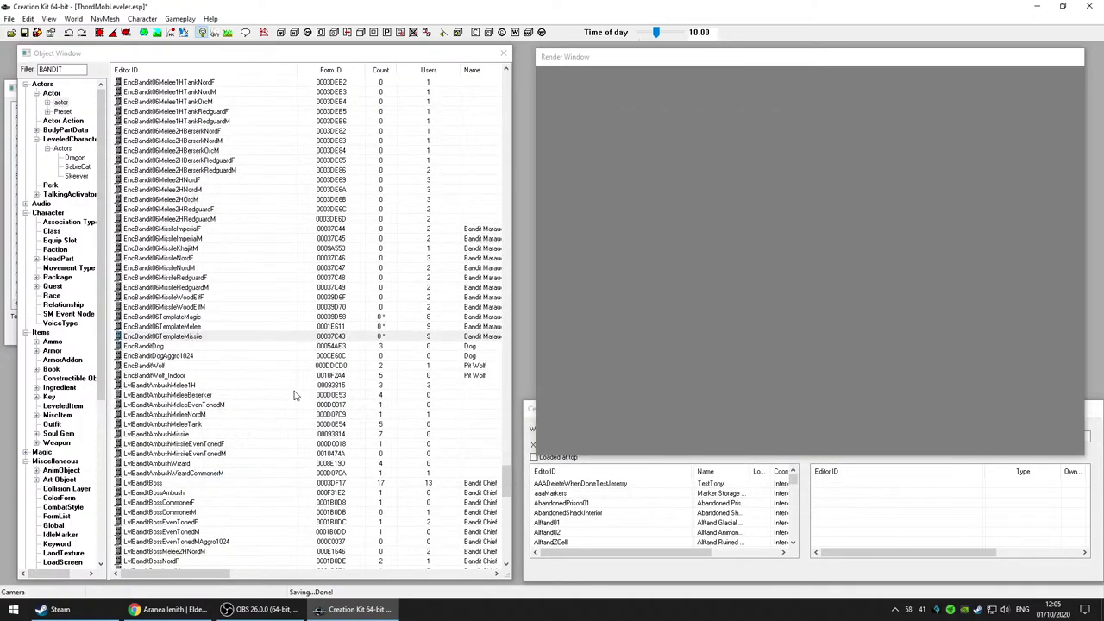
Step: Look through the remaining bandit actors and save the ThordMobLeveler.esp plugin
{"action": "scroll", "coordinate": [241, 366], "scroll_direction": "down", "scroll_amount": 5}
{"action": "scroll", "coordinate": [241, 362], "scroll_direction": "down", "scroll_amount": 20}
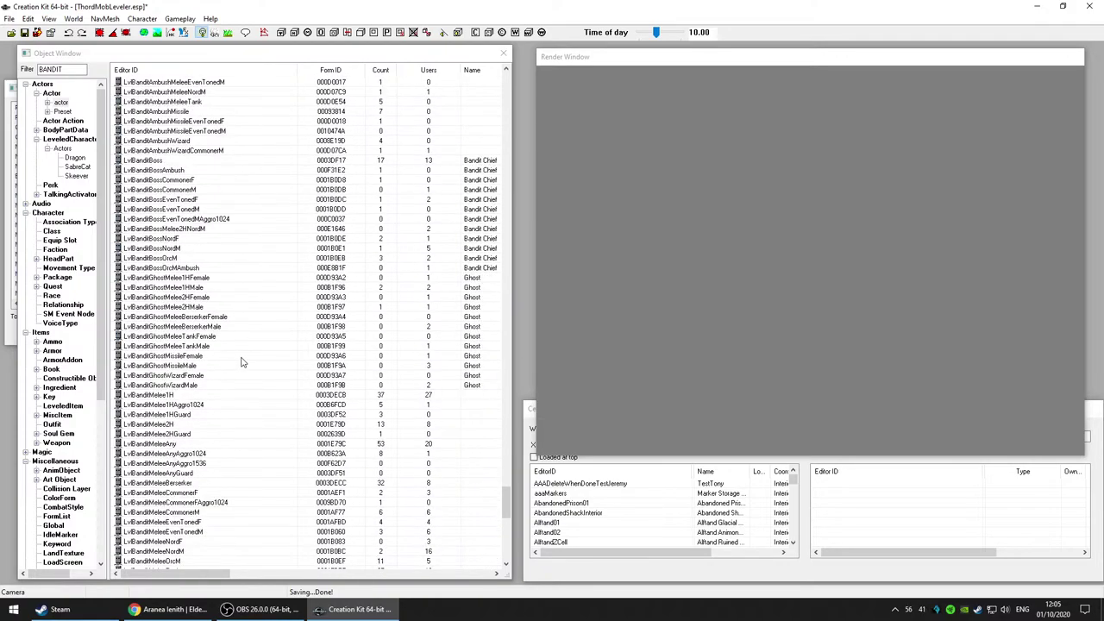
{"action": "scroll", "coordinate": [243, 363], "scroll_direction": "down", "scroll_amount": 9}
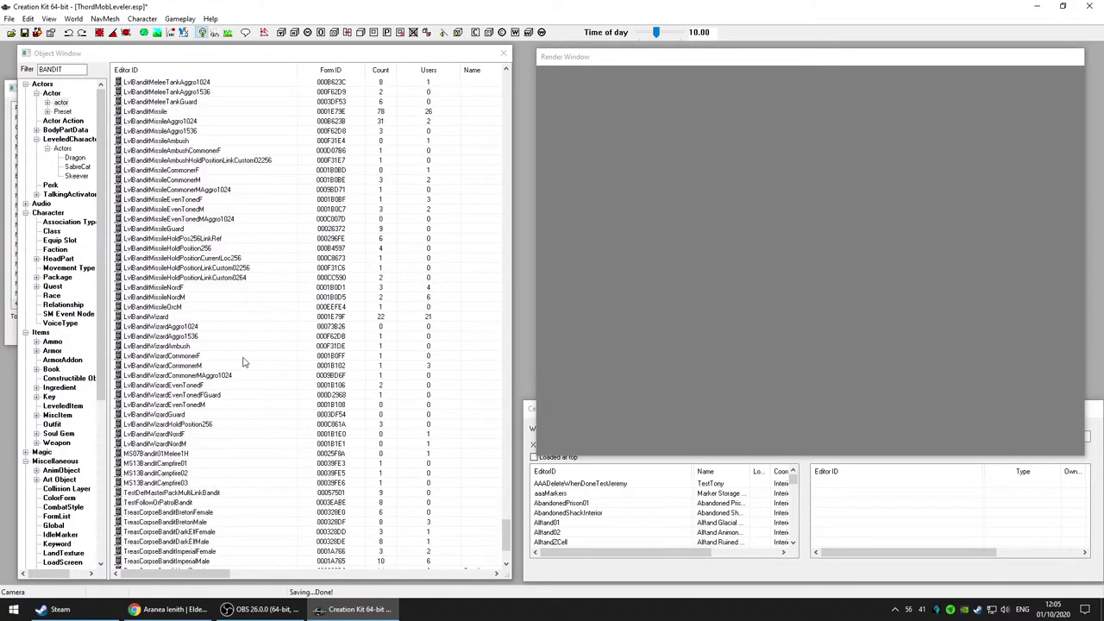
{"action": "left_click", "coordinate": [24, 33]}
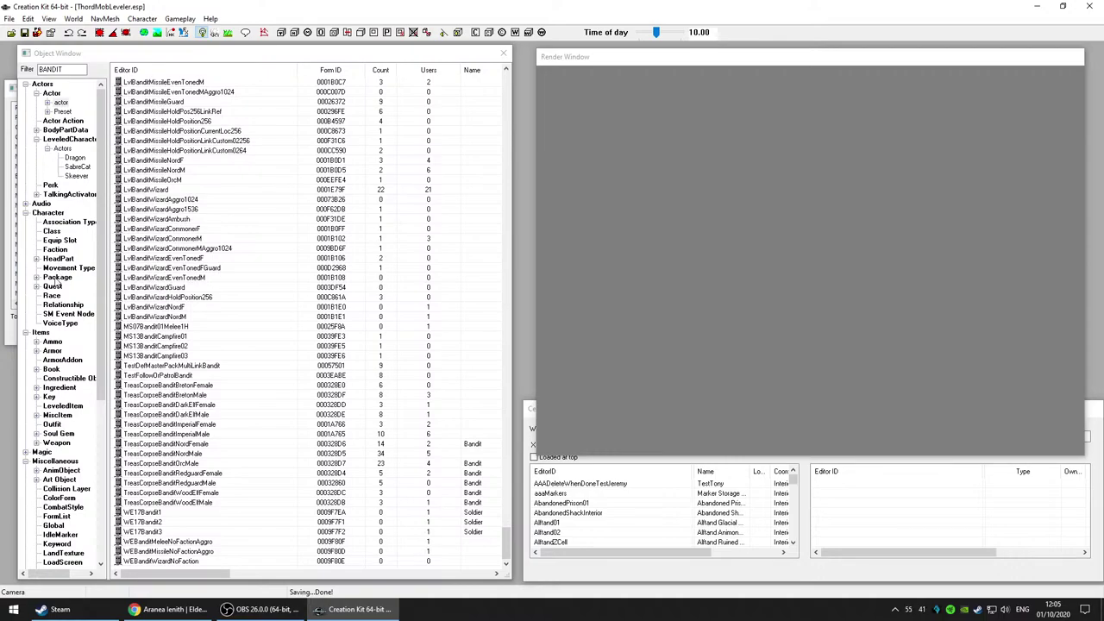
Step: Browse to the leveled items matching the BANDIT filter and open the DLC2BanditArmorAll list to view its entries
{"action": "left_click", "coordinate": [57, 277]}
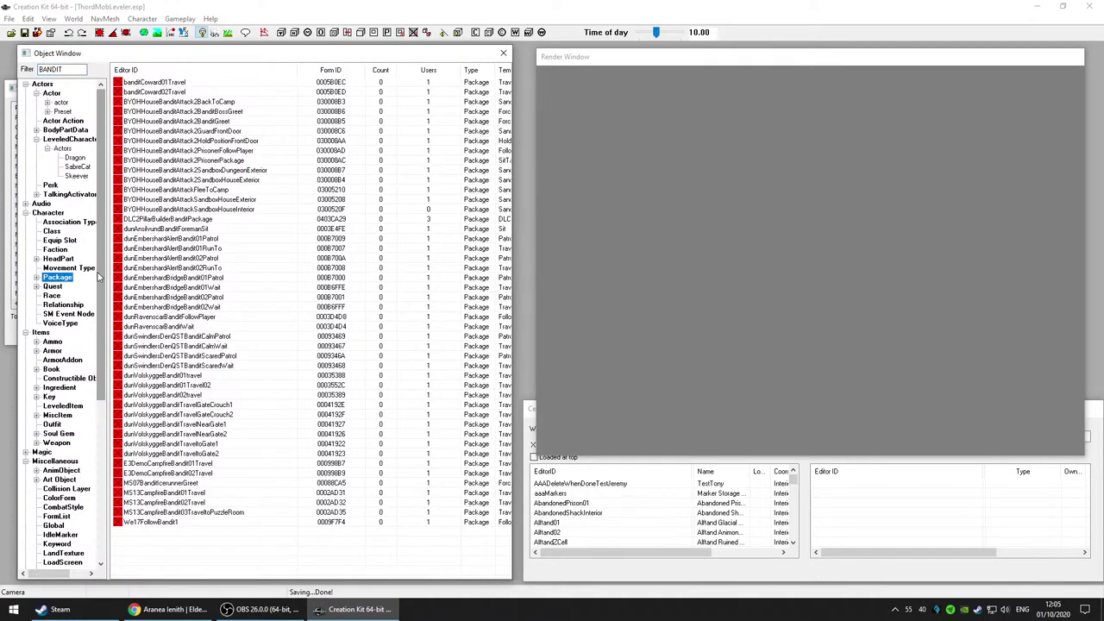
{"action": "left_click_drag", "start_coordinate": [97, 276], "coordinate": [100, 355]}
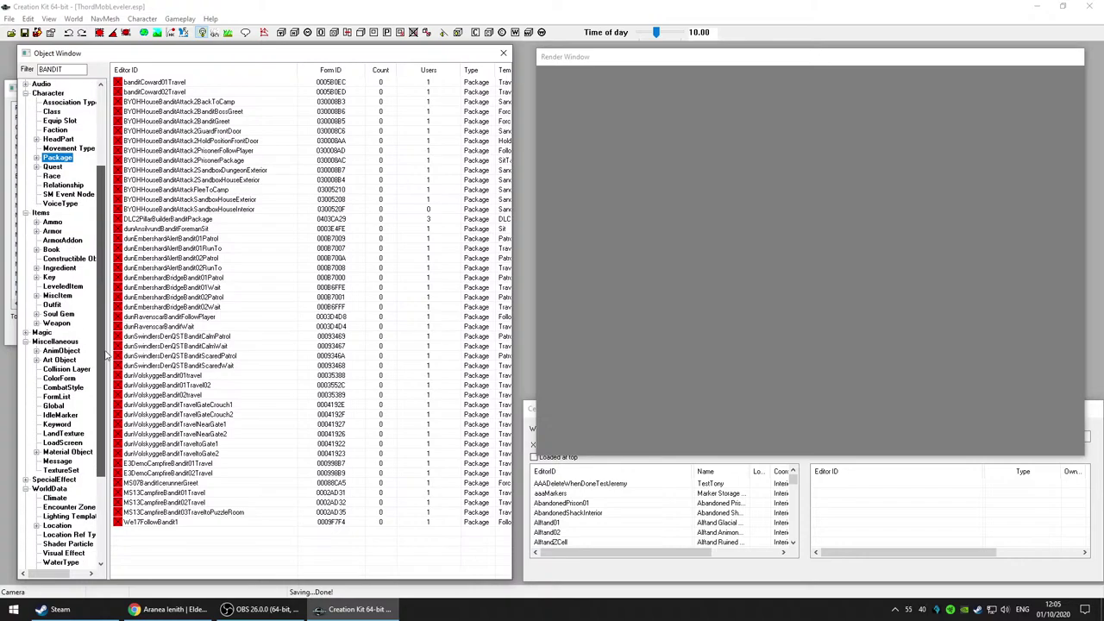
{"action": "left_click", "coordinate": [57, 287]}
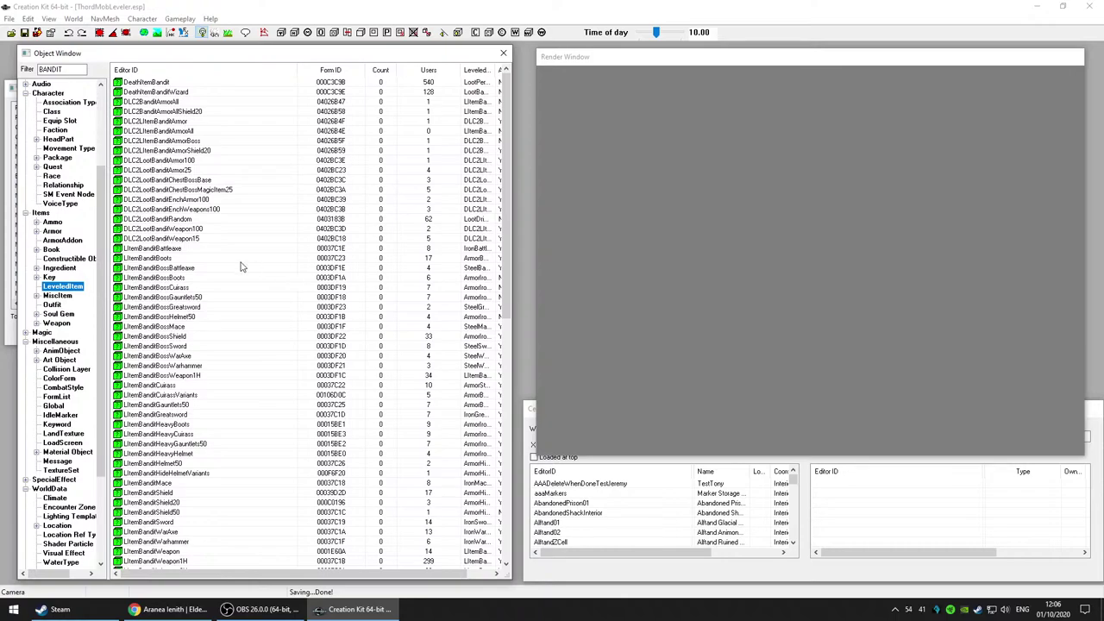
{"action": "left_click", "coordinate": [164, 82]}
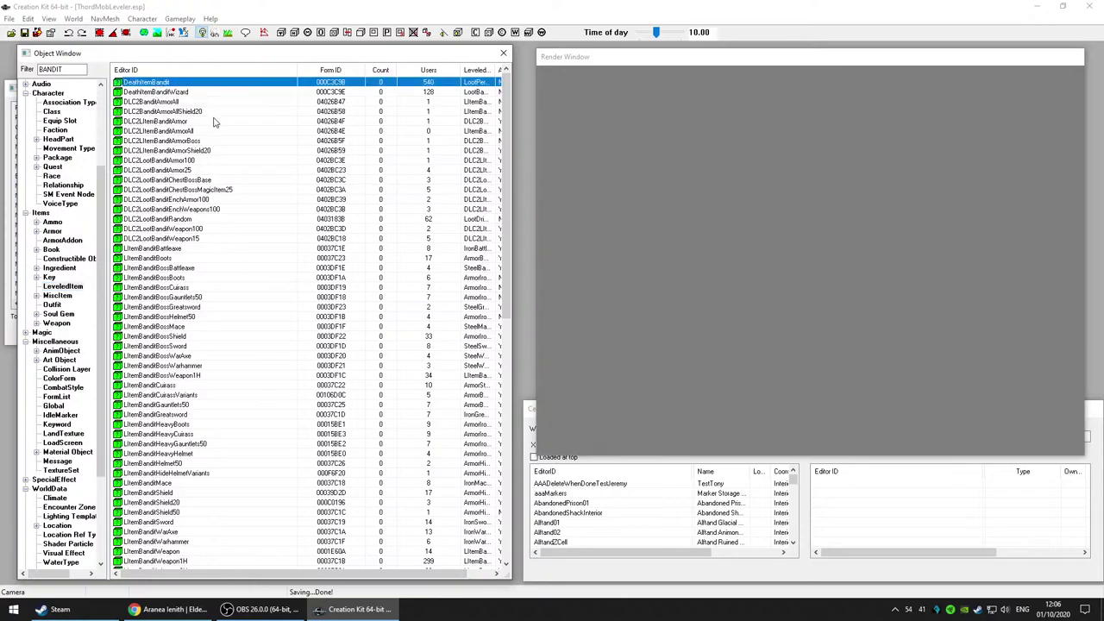
{"action": "left_click", "coordinate": [177, 102]}
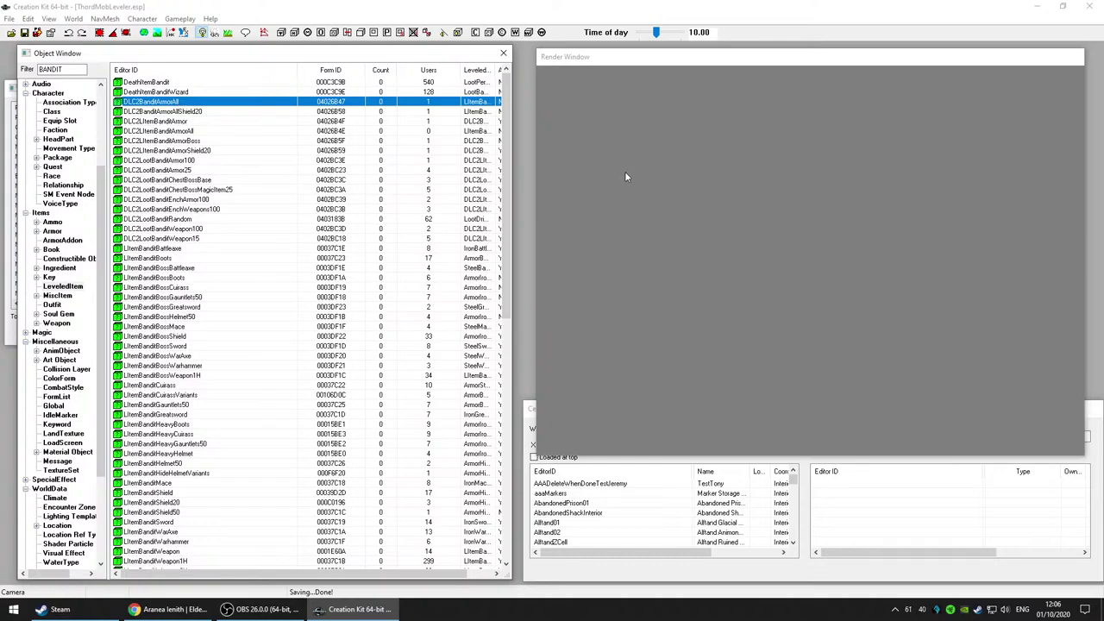
{"action": "key", "text": "Return"}
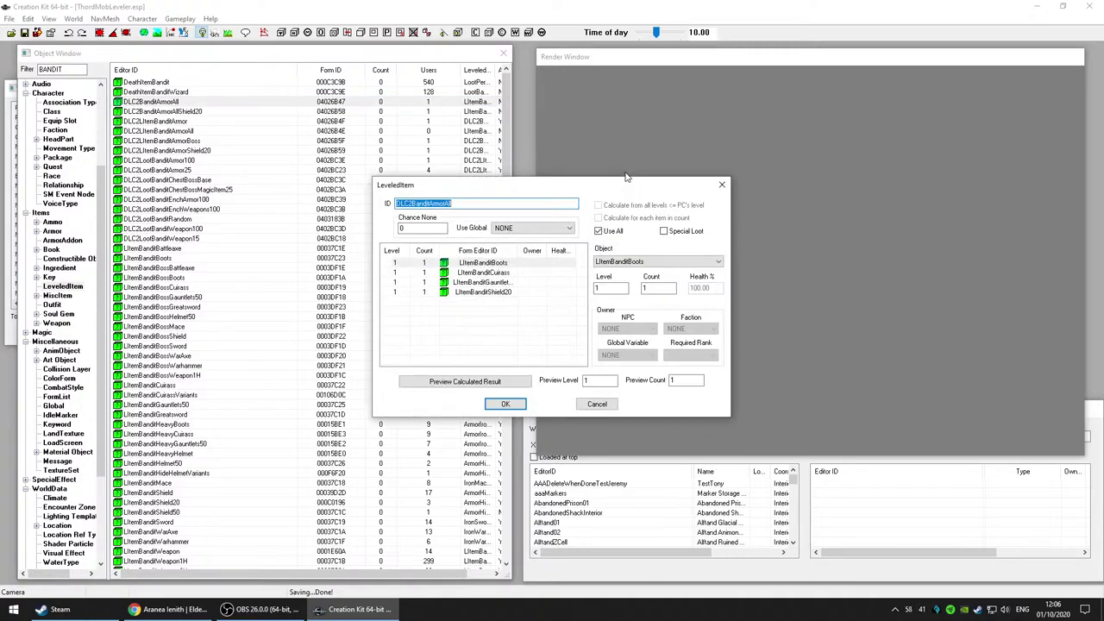
{"action": "left_click_drag", "start_coordinate": [524, 250], "coordinate": [543, 250]}
{"action": "left_click", "coordinate": [522, 264]}
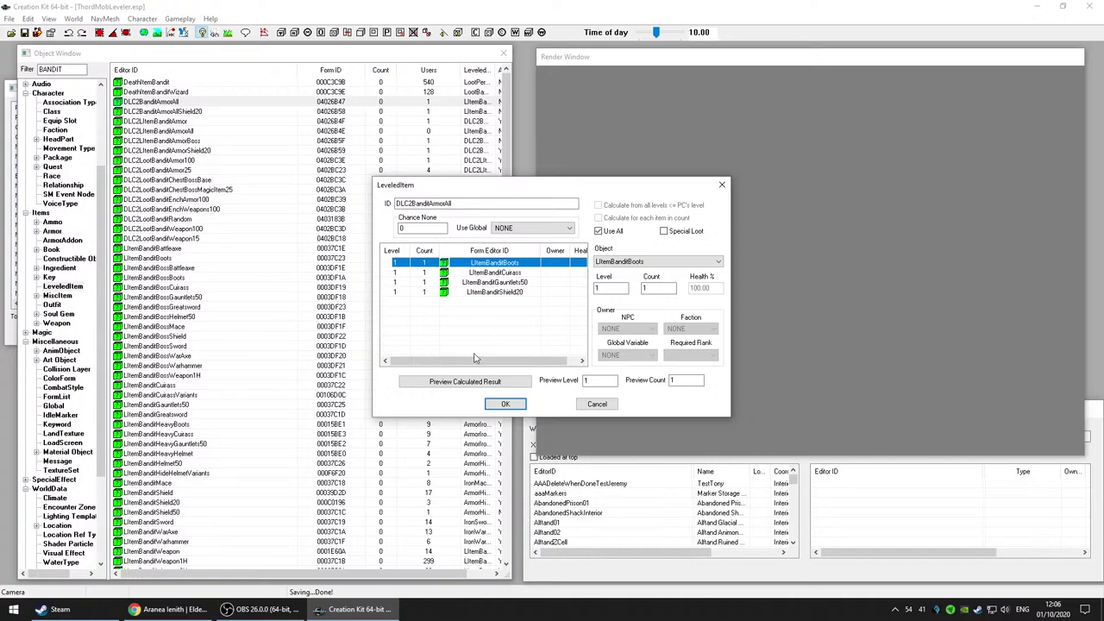
Step: Preview the calculated result of the DLC2BanditArmorAll list at level 1 and inspect the full names of the generated armor pieces
{"action": "left_click", "coordinate": [471, 383]}
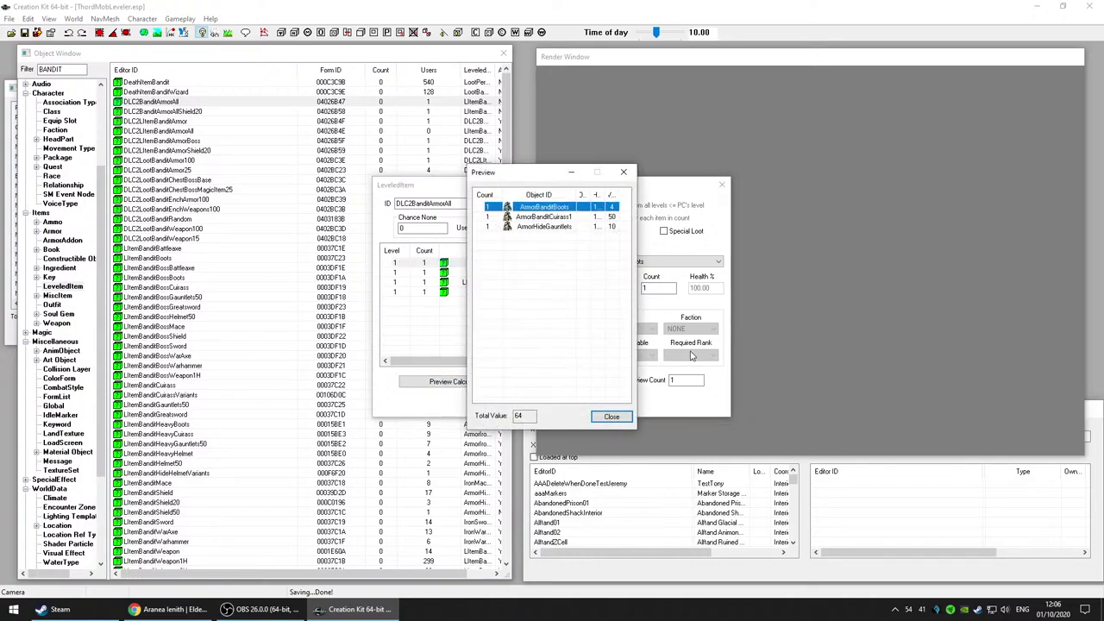
{"action": "left_click_drag", "start_coordinate": [574, 198], "coordinate": [584, 199]}
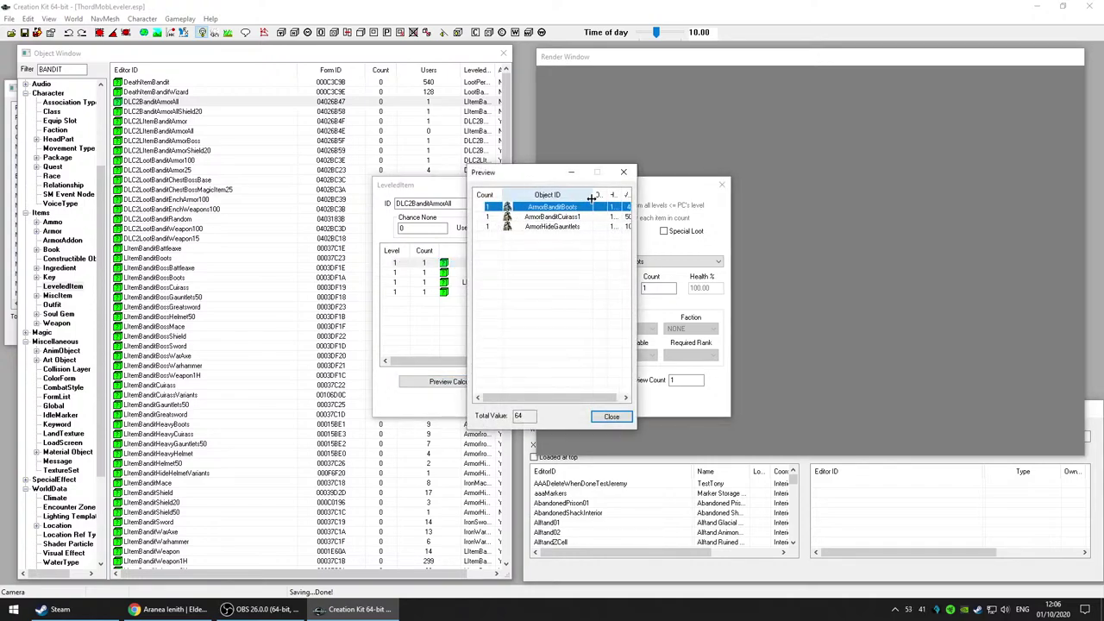
{"action": "left_click", "coordinate": [574, 217]}
{"action": "left_click", "coordinate": [568, 228]}
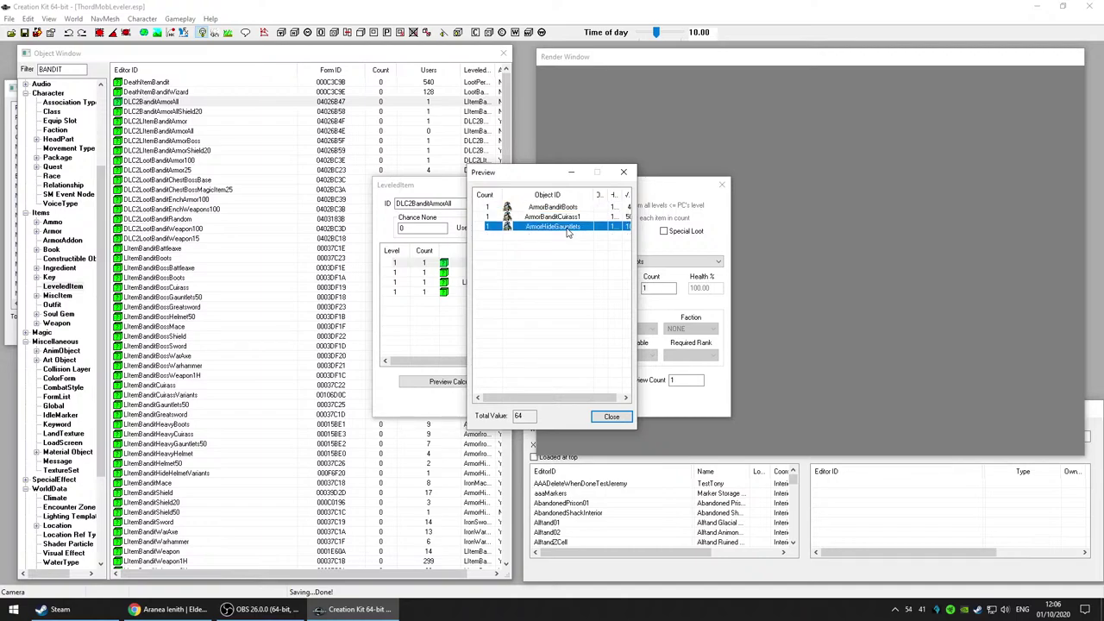
{"action": "left_click", "coordinate": [611, 417]}
Step: Regenerate the DLC2BanditArmorAll preview three more times and compare the armor pieces it produces
{"action": "left_click", "coordinate": [496, 385]}
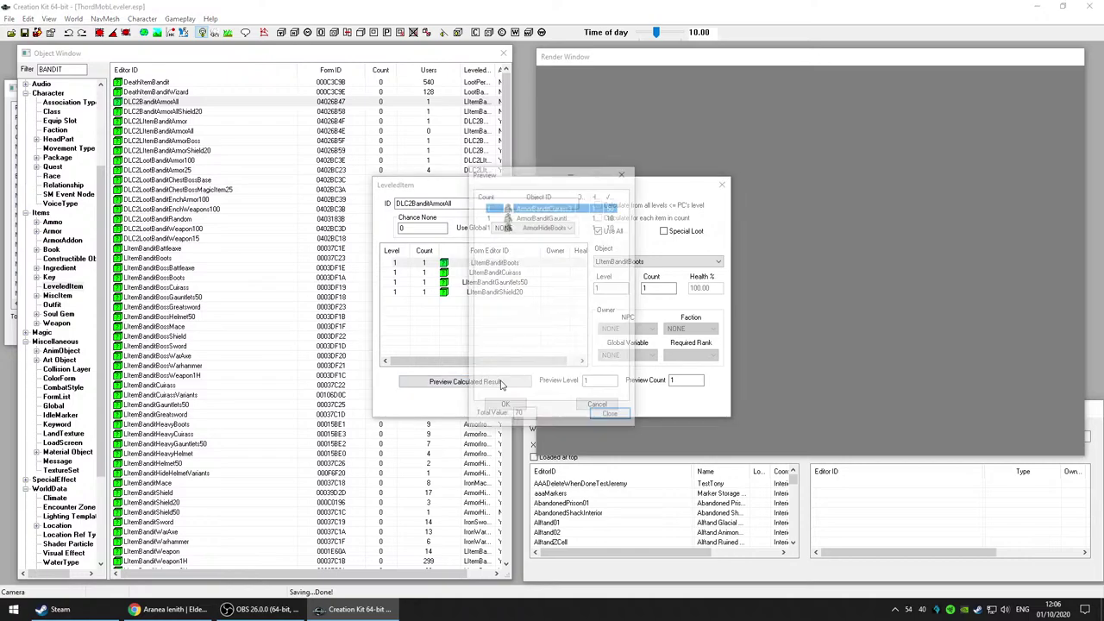
{"action": "left_click", "coordinate": [611, 417]}
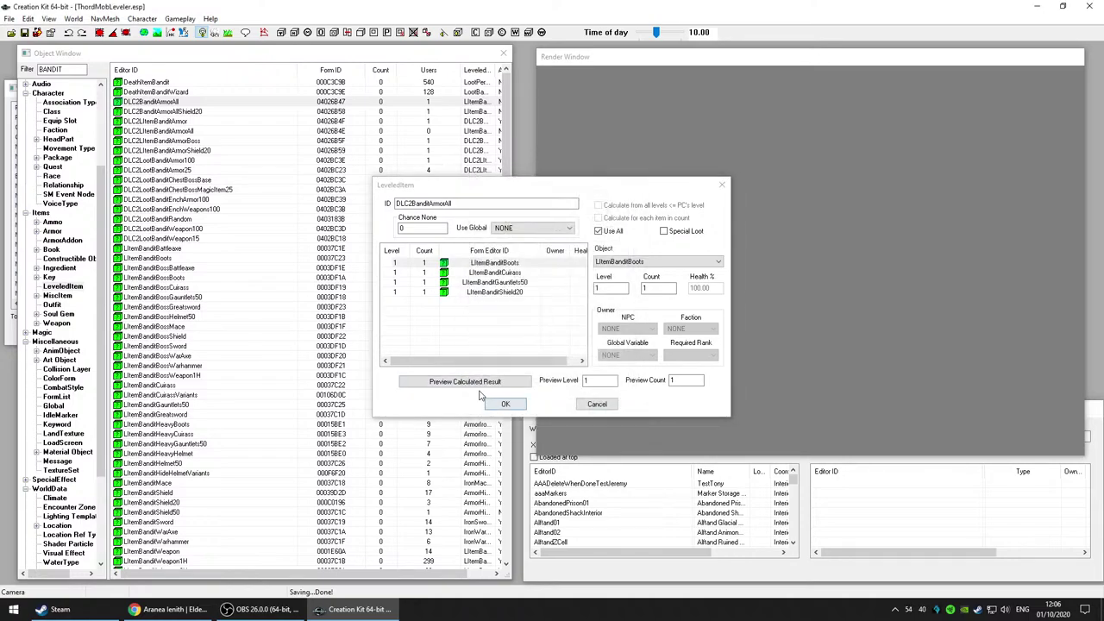
{"action": "left_click", "coordinate": [477, 383]}
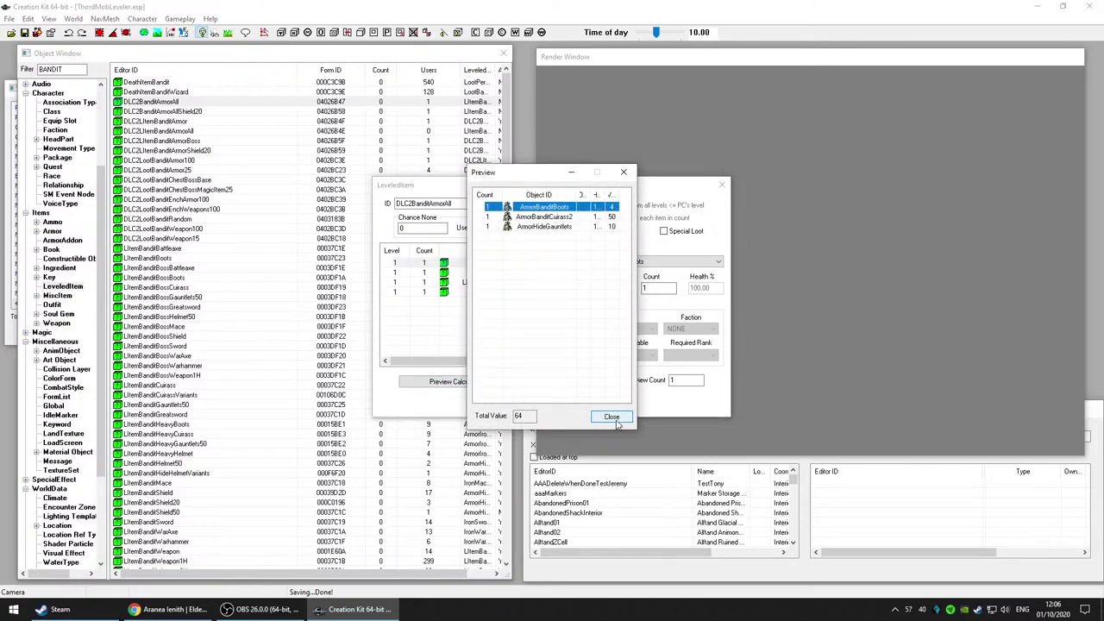
{"action": "left_click", "coordinate": [615, 419]}
{"action": "left_click", "coordinate": [486, 383]}
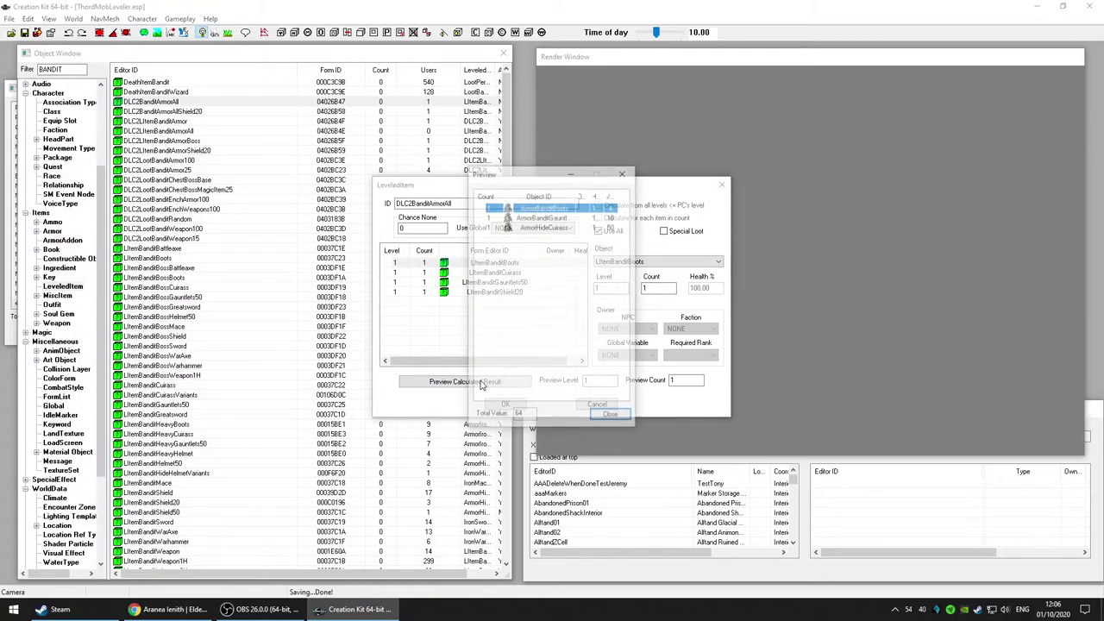
{"action": "left_click", "coordinate": [552, 219]}
{"action": "left_click", "coordinate": [553, 227]}
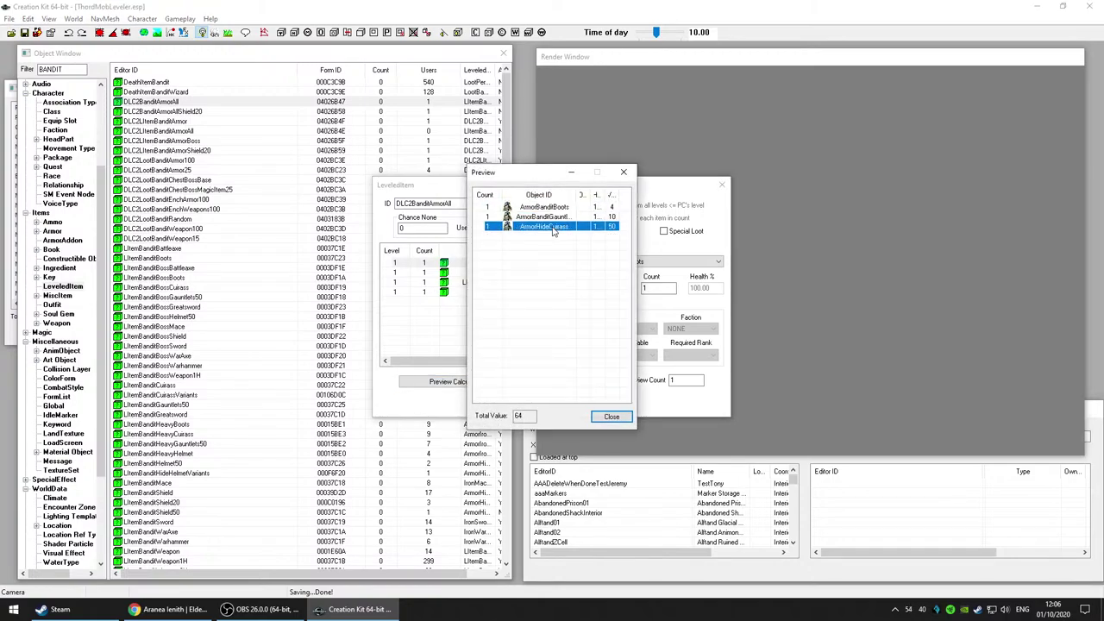
{"action": "left_click", "coordinate": [611, 417]}
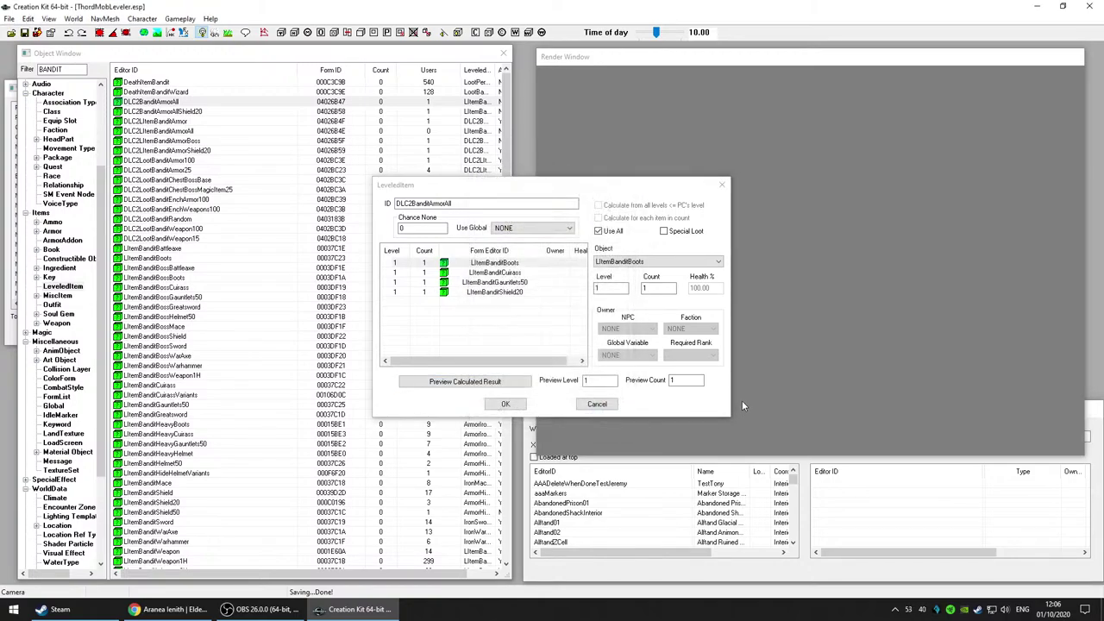
Step: Select the LItemBanditCuirass entry, preview the list's calculated result four times, and close DLC2BanditArmorAll without changes
{"action": "left_click", "coordinate": [497, 273]}
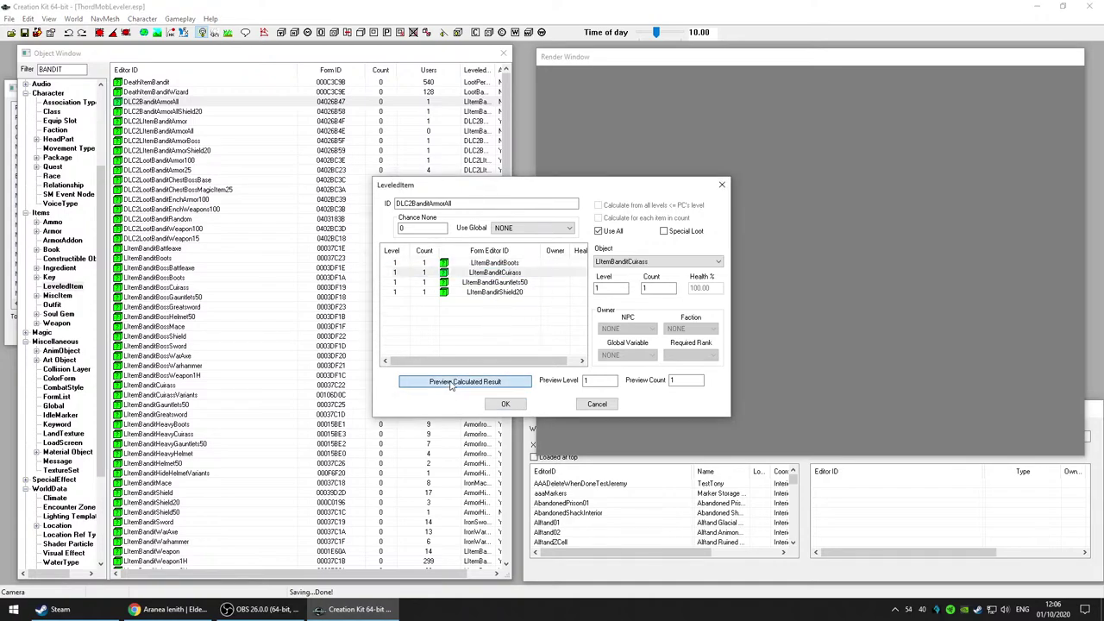
{"action": "left_click", "coordinate": [450, 385]}
{"action": "left_click_drag", "start_coordinate": [575, 196], "coordinate": [598, 200]}
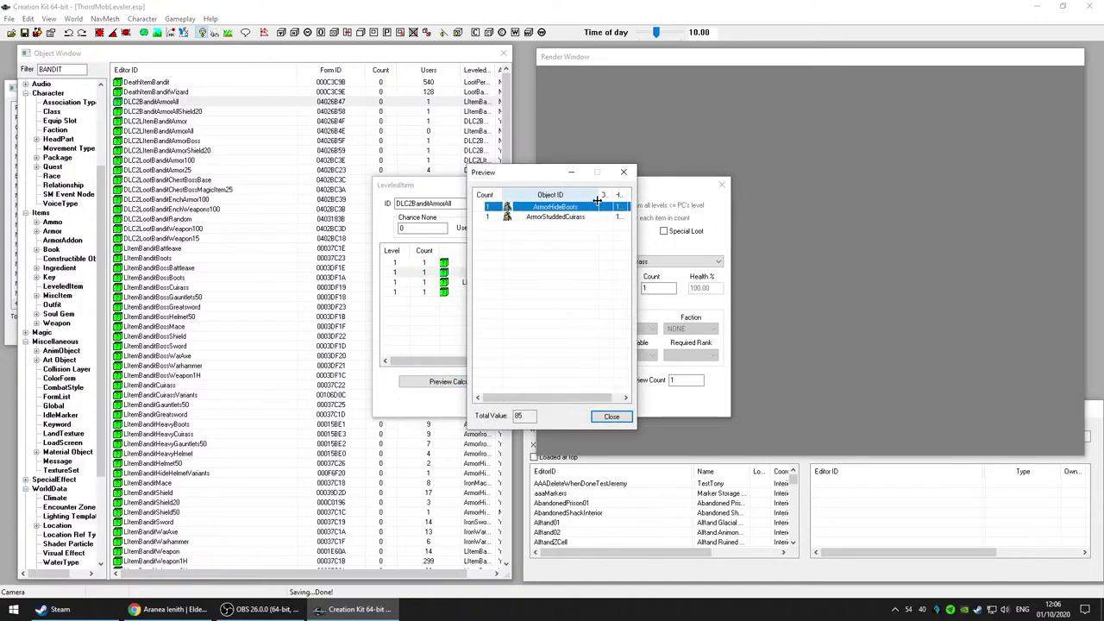
{"action": "left_click", "coordinate": [612, 418]}
{"action": "left_click", "coordinate": [509, 382]}
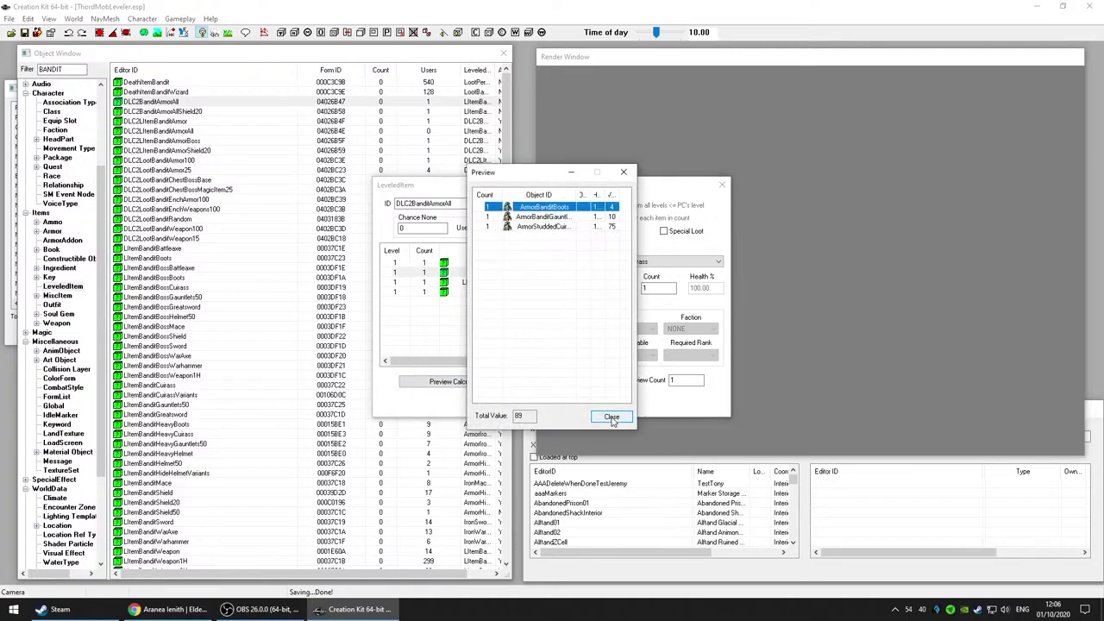
{"action": "left_click", "coordinate": [611, 418]}
{"action": "left_click", "coordinate": [451, 389]}
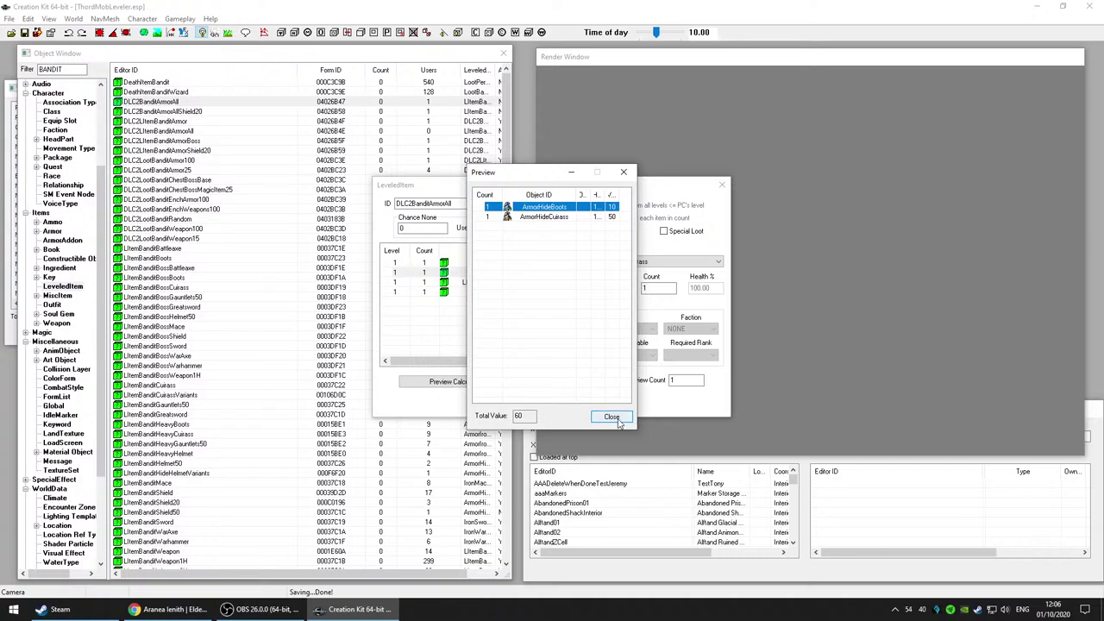
{"action": "left_click", "coordinate": [612, 417]}
{"action": "left_click", "coordinate": [466, 382]}
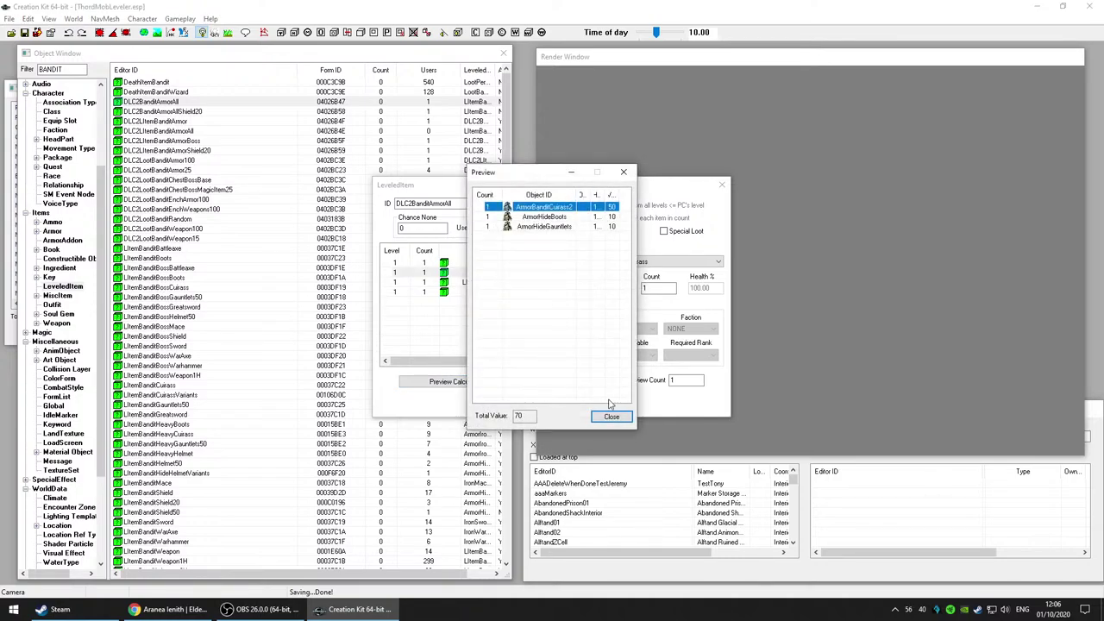
{"action": "left_click", "coordinate": [610, 416]}
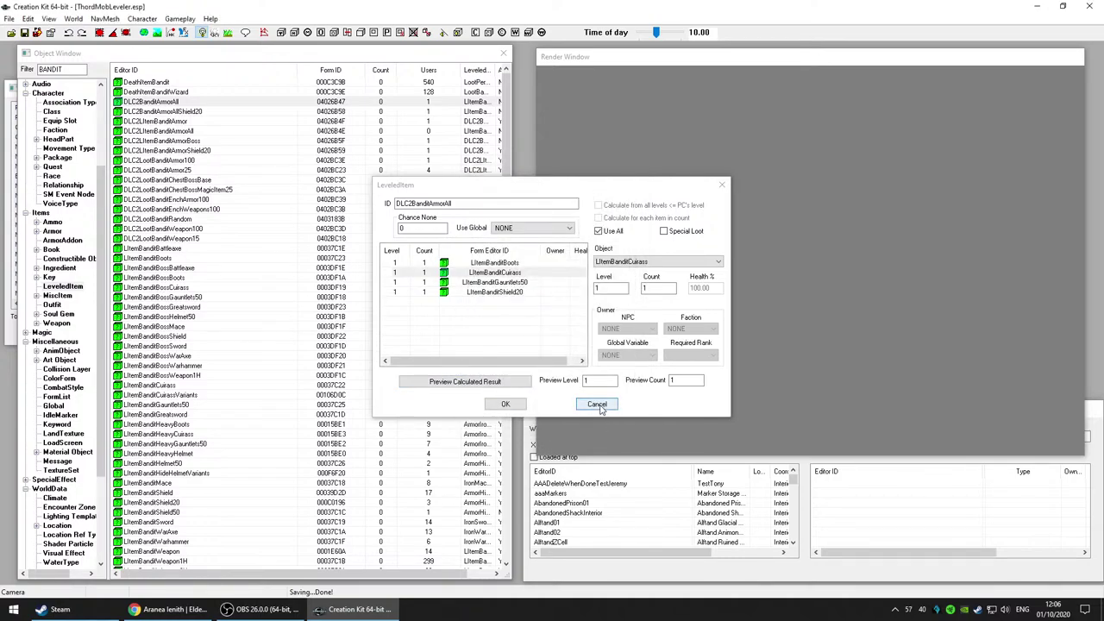
{"action": "left_click", "coordinate": [597, 405]}
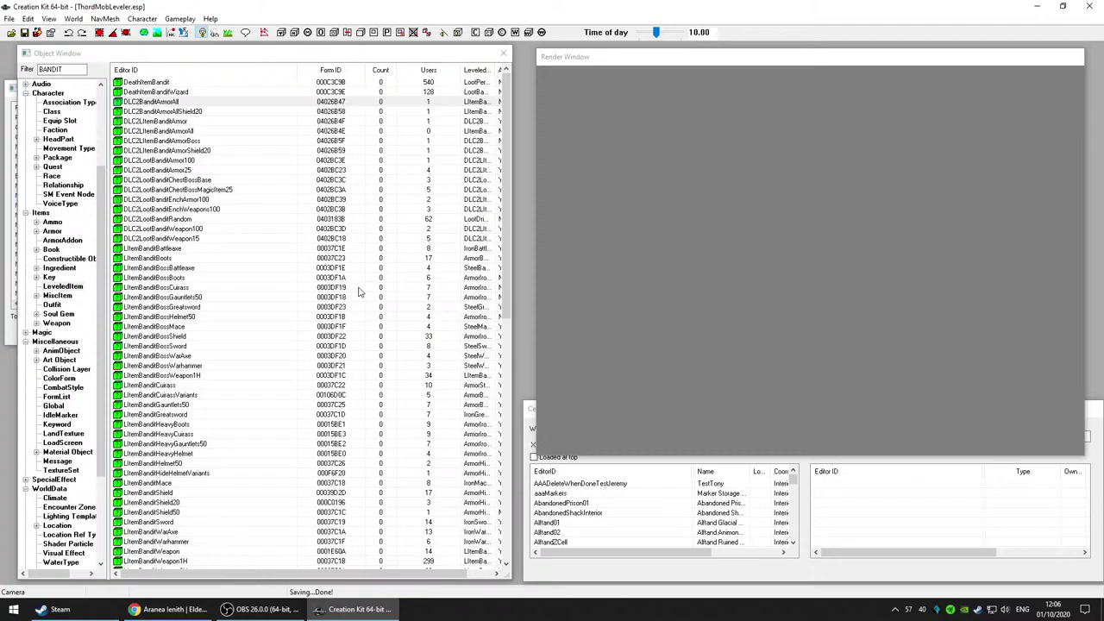
Step: Open the DLC2LItemBanditArmorBoss leveled list and read the full names of its DLC2BonemoldBoss and DLC2ChitinHeavyBoss entries
{"action": "left_click", "coordinate": [190, 102]}
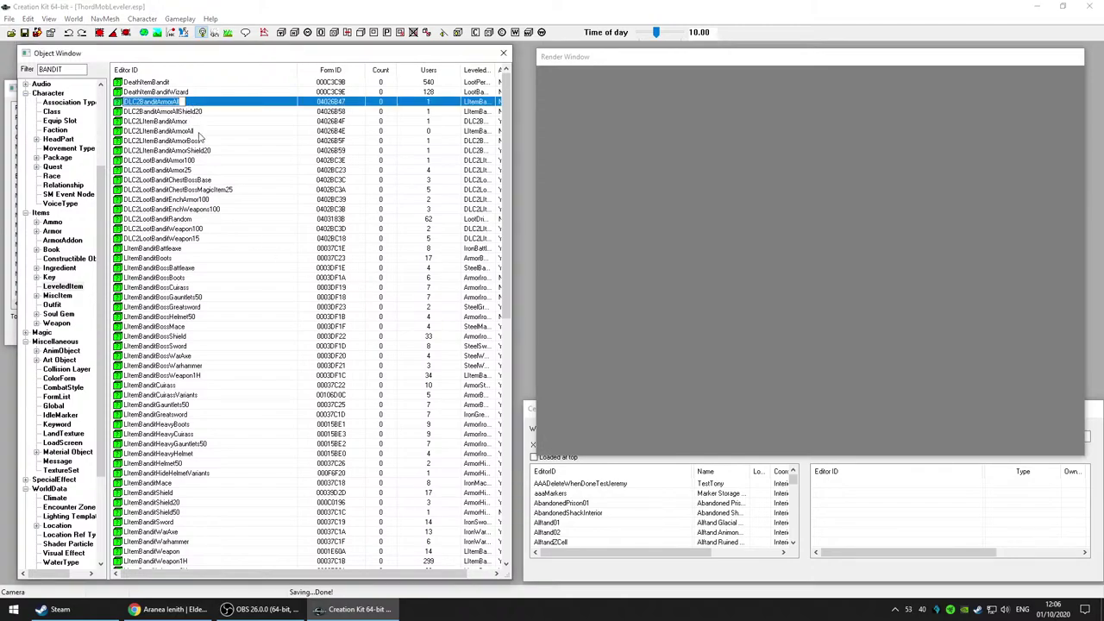
{"action": "left_click", "coordinate": [198, 131]}
{"action": "left_click", "coordinate": [204, 142]}
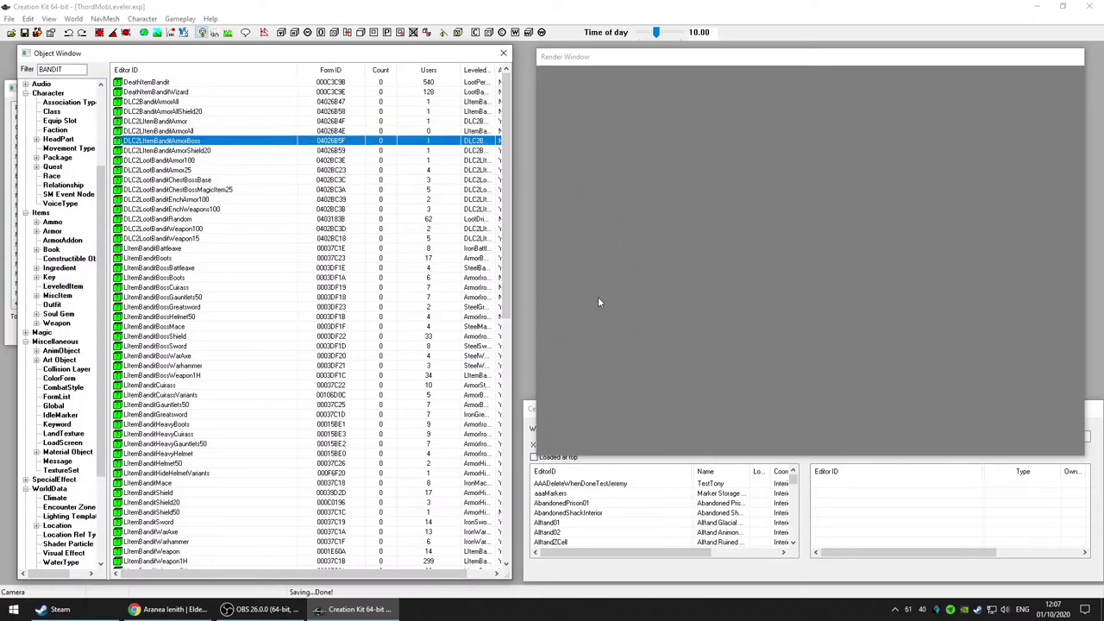
{"action": "key", "text": "Return"}
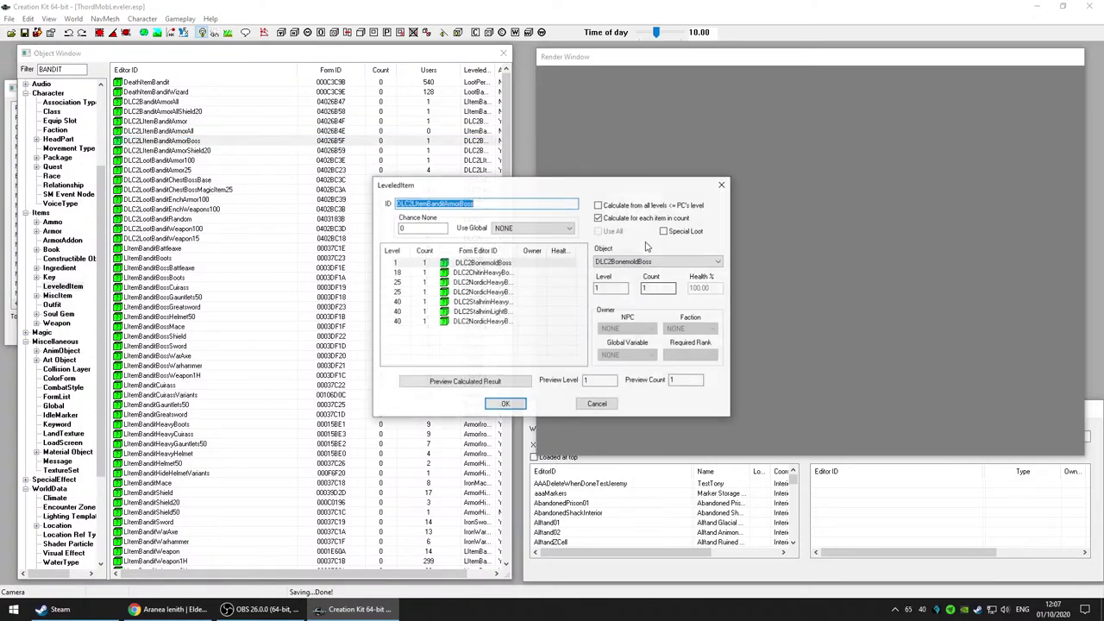
{"action": "left_click_drag", "start_coordinate": [522, 250], "coordinate": [550, 250]}
{"action": "left_click", "coordinate": [534, 266]}
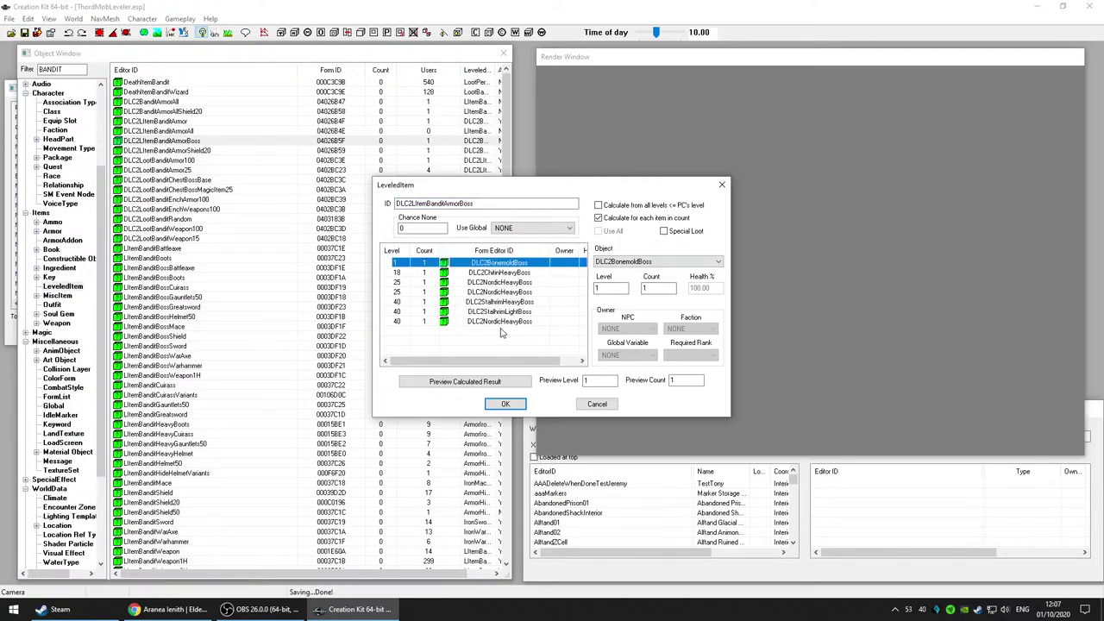
{"action": "left_click", "coordinate": [505, 273]}
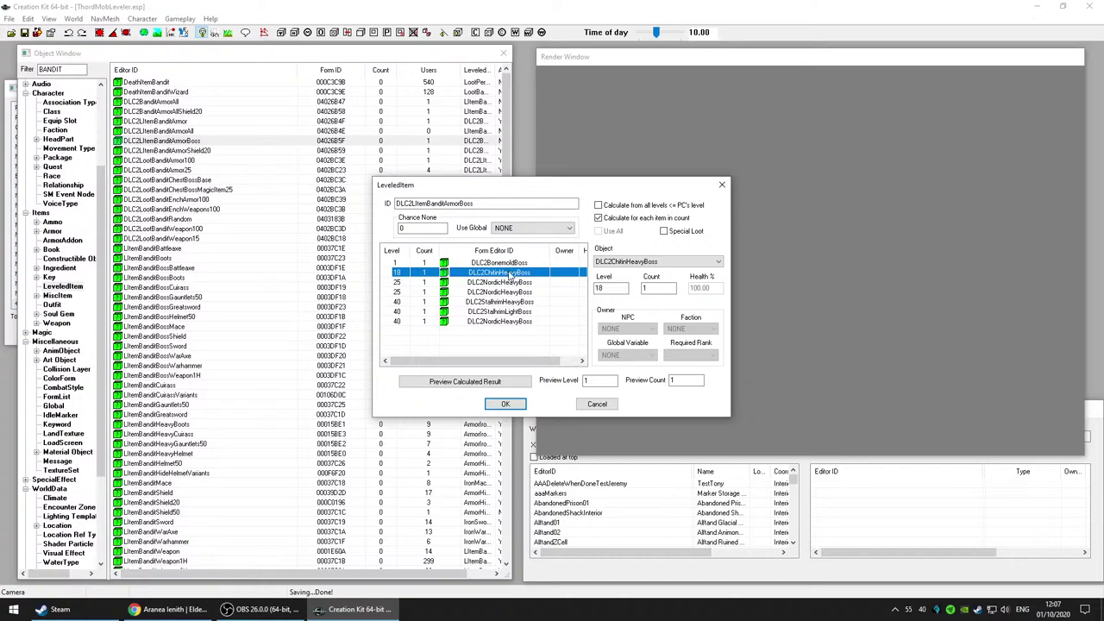
{"action": "left_click", "coordinate": [514, 264]}
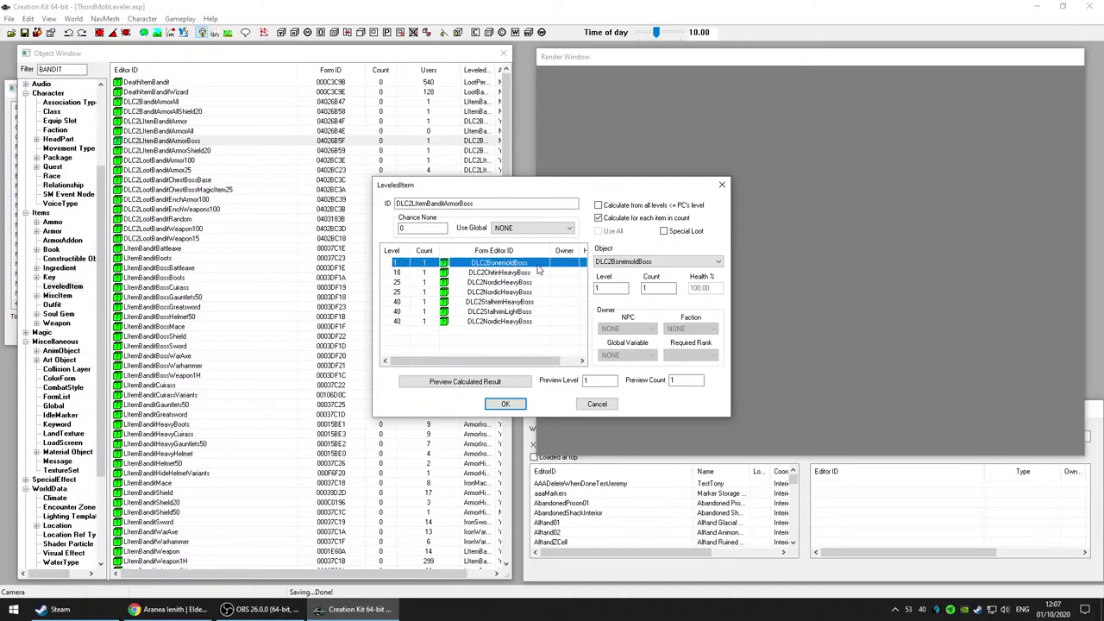
Step: Preview the boss armor list's calculated result at level 1 and read the full names of the generated items
{"action": "left_click", "coordinate": [475, 384]}
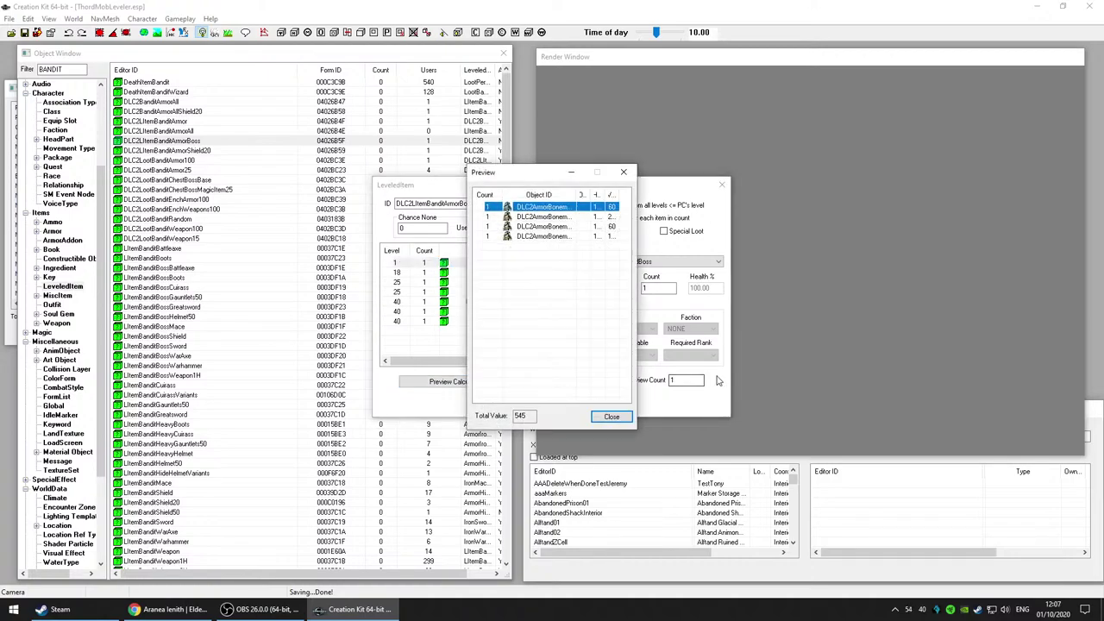
{"action": "left_click_drag", "start_coordinate": [579, 195], "coordinate": [609, 197]}
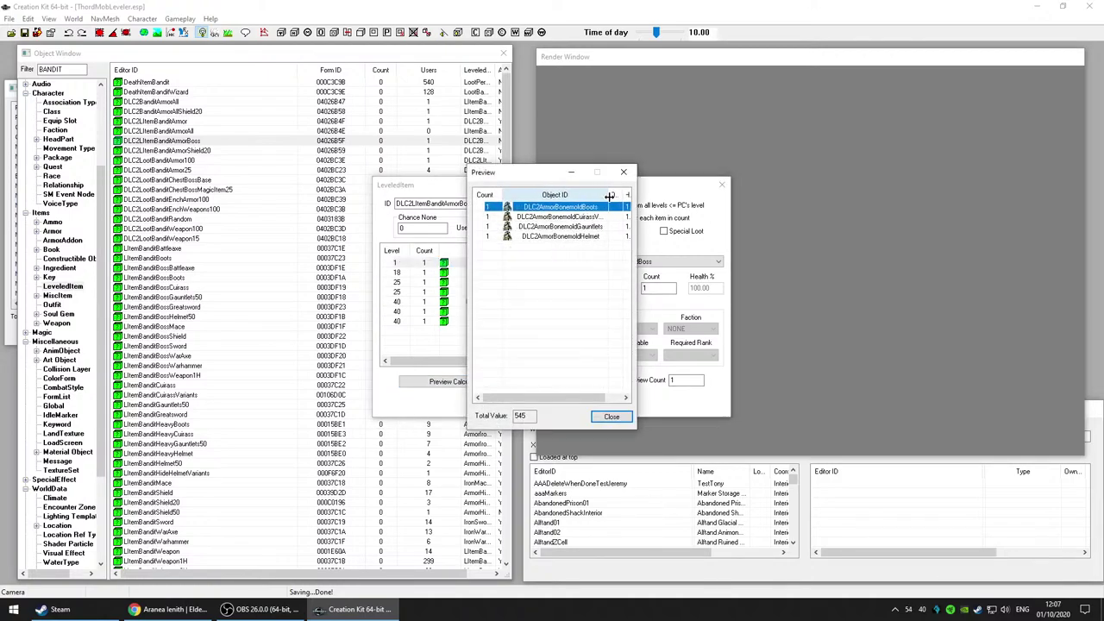
{"action": "left_click", "coordinate": [613, 417]}
Step: Check the levels of the boss list's Chitin, Nordic and Stalhrim entries, and close the list without changes
{"action": "left_click", "coordinate": [506, 273]}
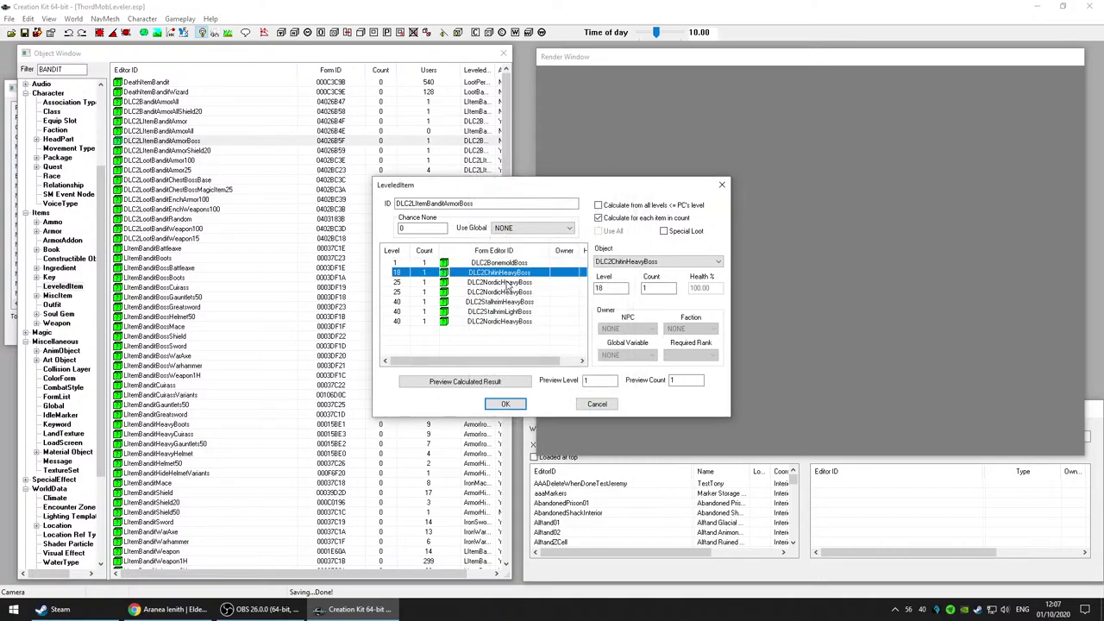
{"action": "left_click", "coordinate": [509, 283]}
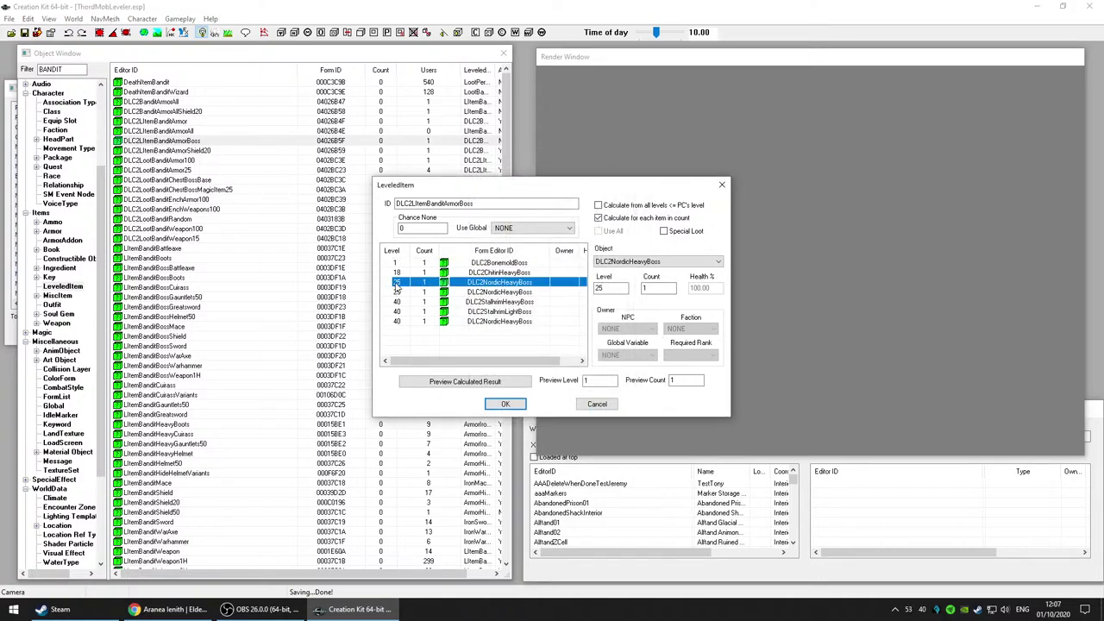
{"action": "left_click", "coordinate": [511, 294]}
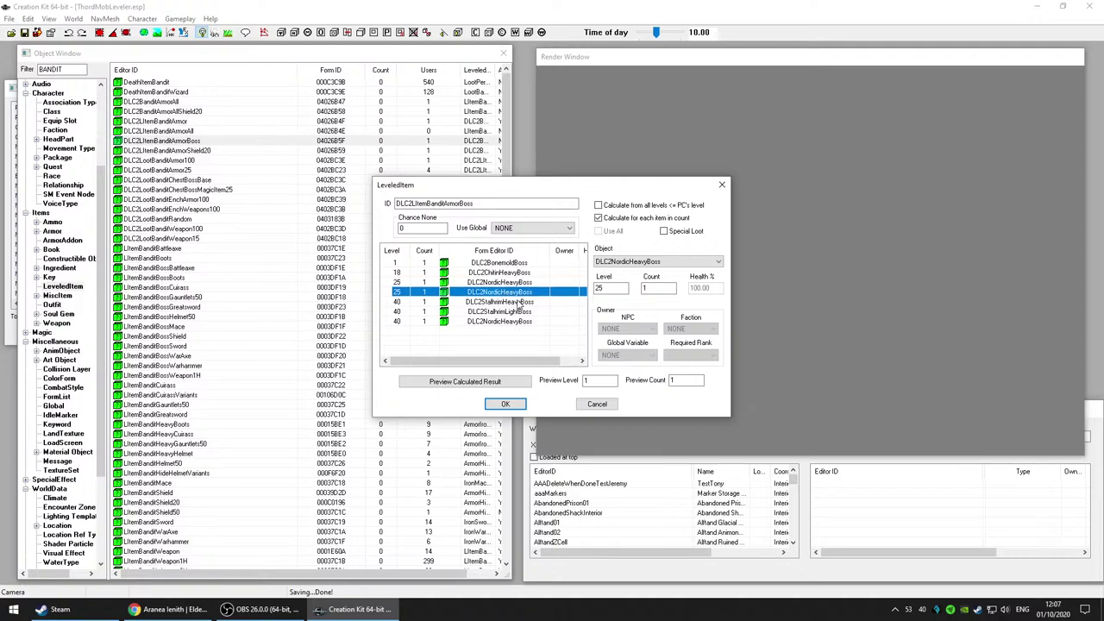
{"action": "left_click", "coordinate": [519, 304]}
{"action": "left_click", "coordinate": [513, 321]}
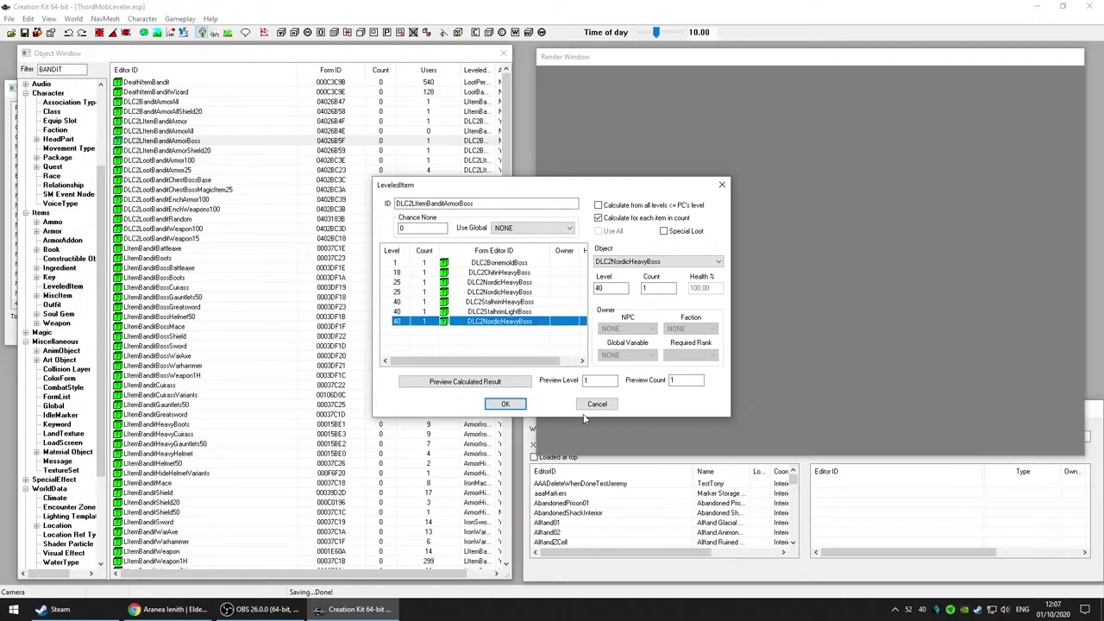
{"action": "left_click", "coordinate": [596, 404]}
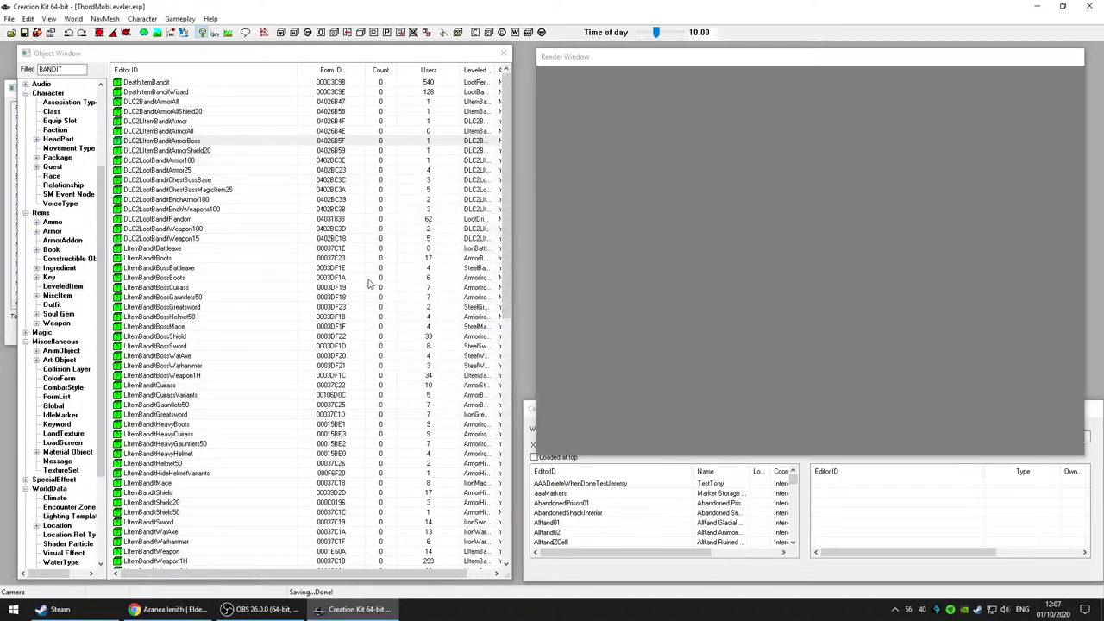
Step: Open the DLC2LootBanditArmor100 leveled list and look through its heavy and light armor entries down to DLC2LItemArmorShieldLight
{"action": "left_click", "coordinate": [195, 161]}
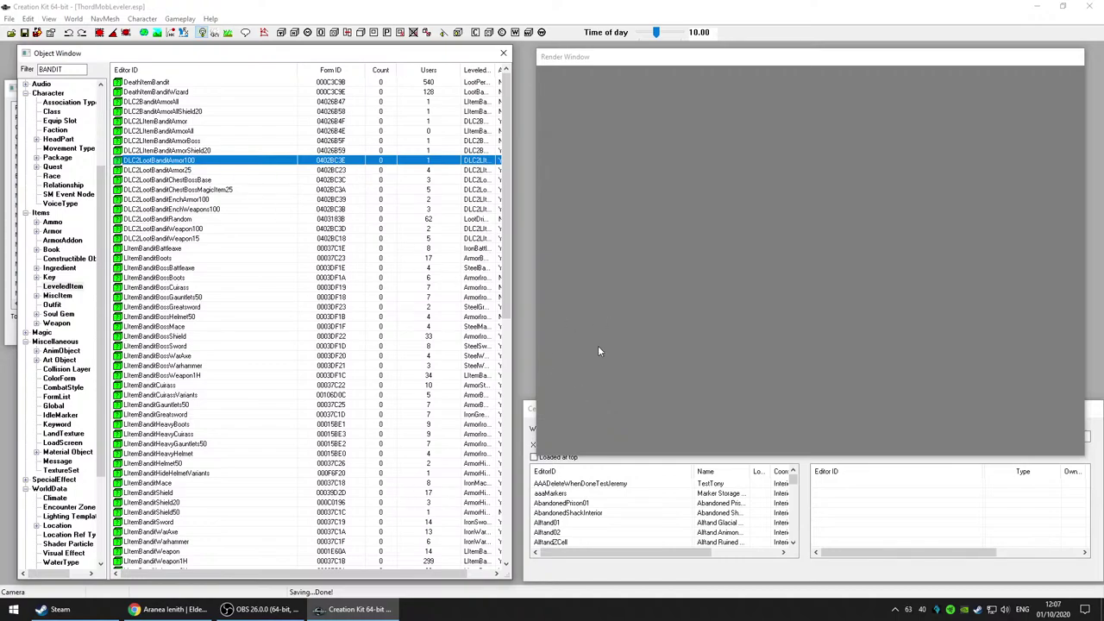
{"action": "key", "text": "Return"}
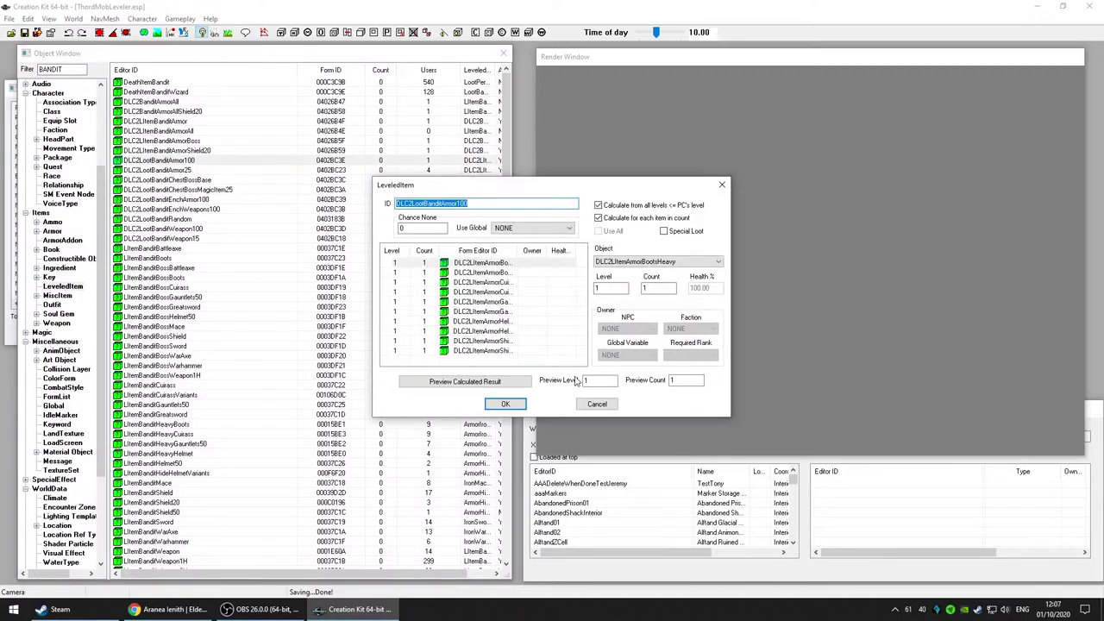
{"action": "left_click_drag", "start_coordinate": [520, 251], "coordinate": [558, 259]}
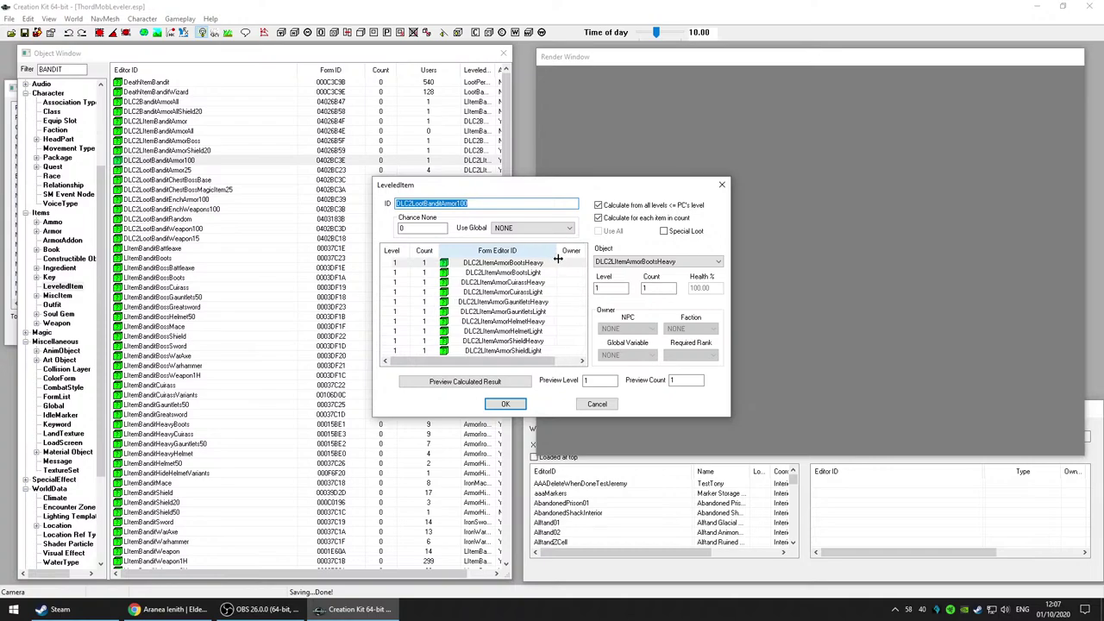
{"action": "left_click", "coordinate": [530, 283]}
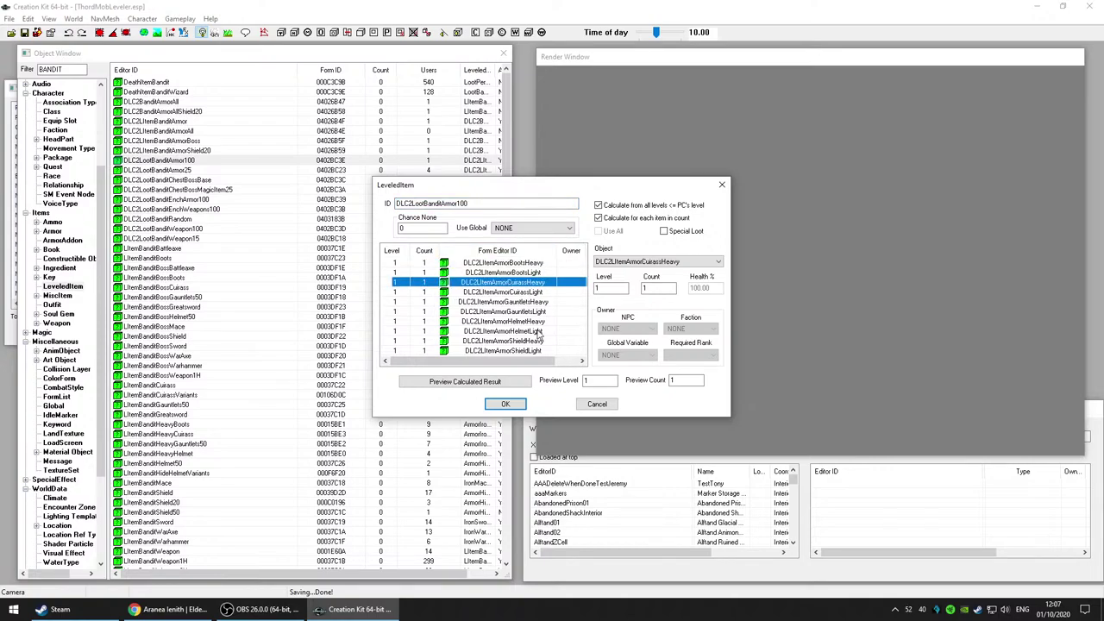
{"action": "scroll", "coordinate": [539, 333], "scroll_direction": "right", "scroll_amount": 1}
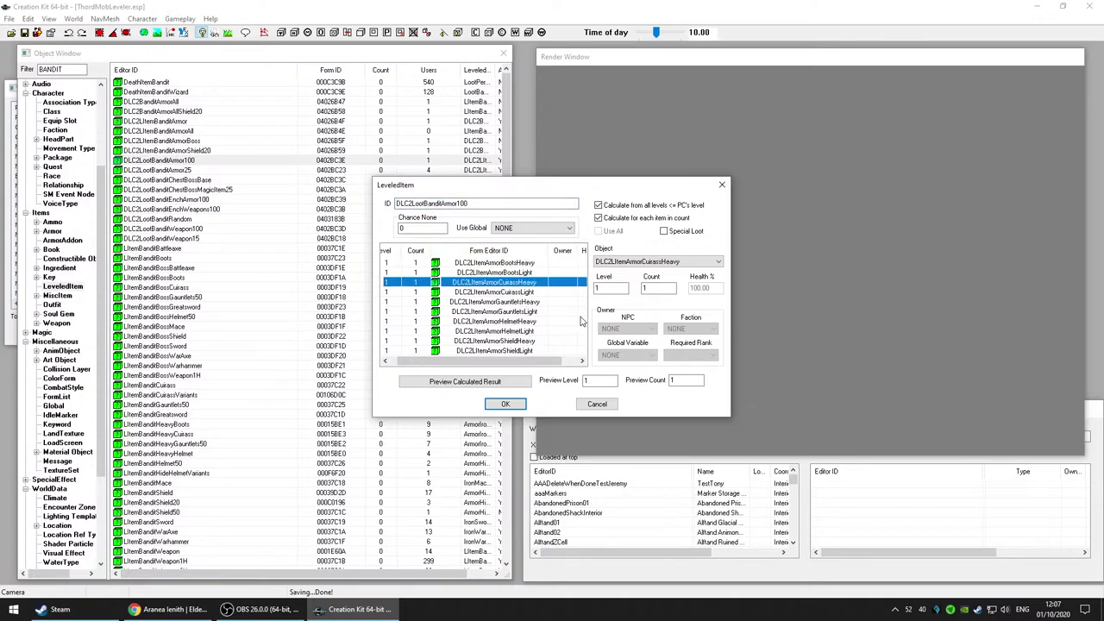
{"action": "left_click", "coordinate": [511, 351]}
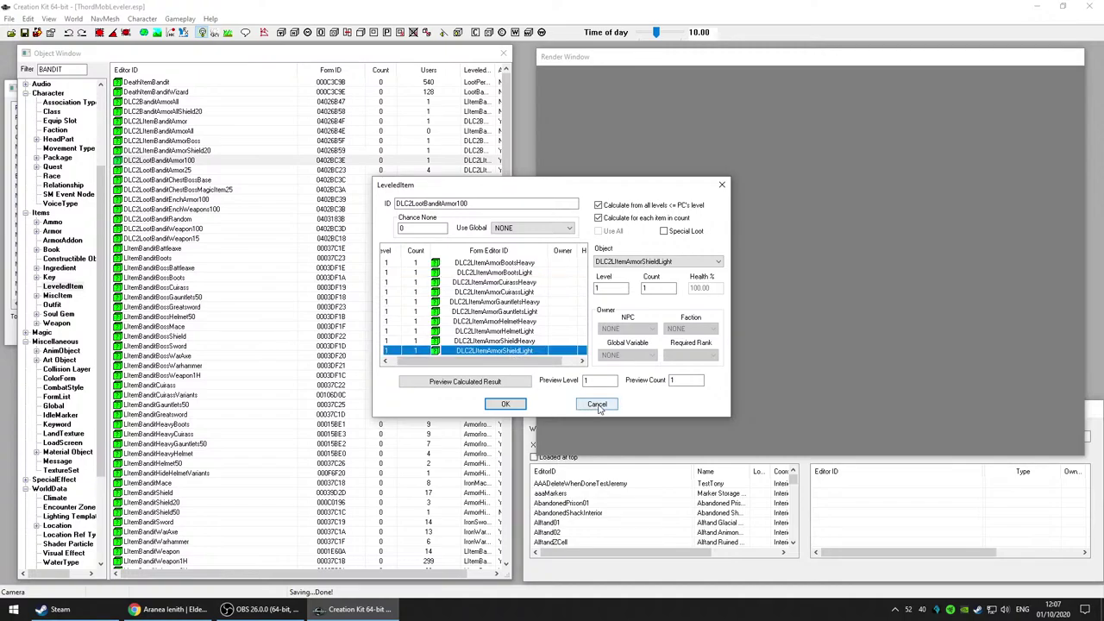
Step: Close the DLC2LootBanditArmor100 list without changes, open the LItemBanditBattleaxe leveled list and select its ElvenBattleaxe entry
{"action": "left_click", "coordinate": [597, 405]}
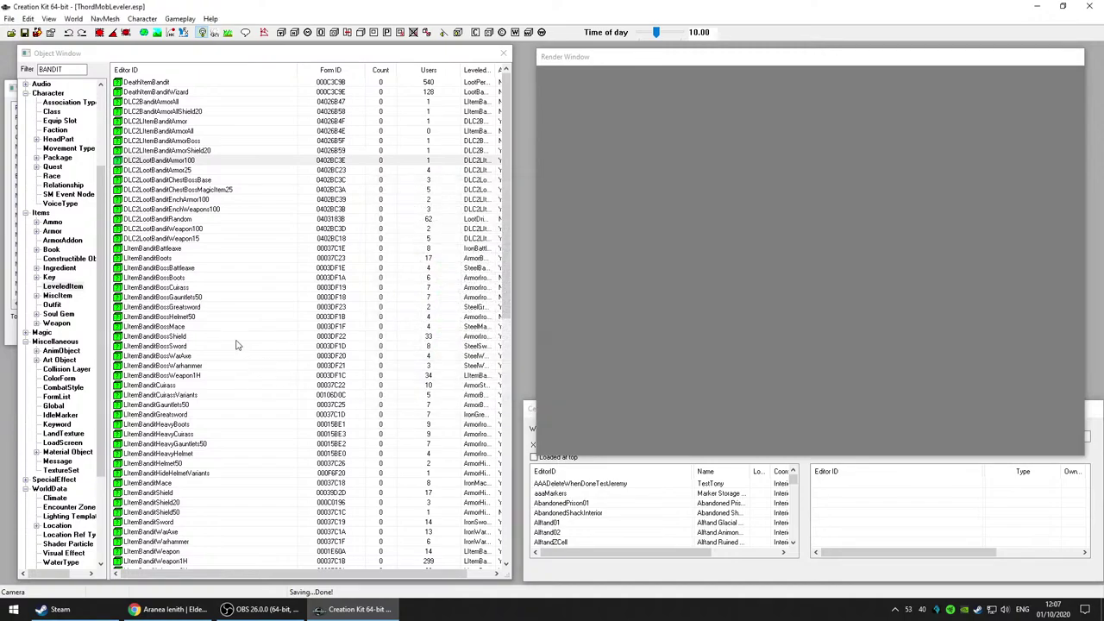
{"action": "scroll", "coordinate": [237, 345], "scroll_direction": "down", "scroll_amount": 1}
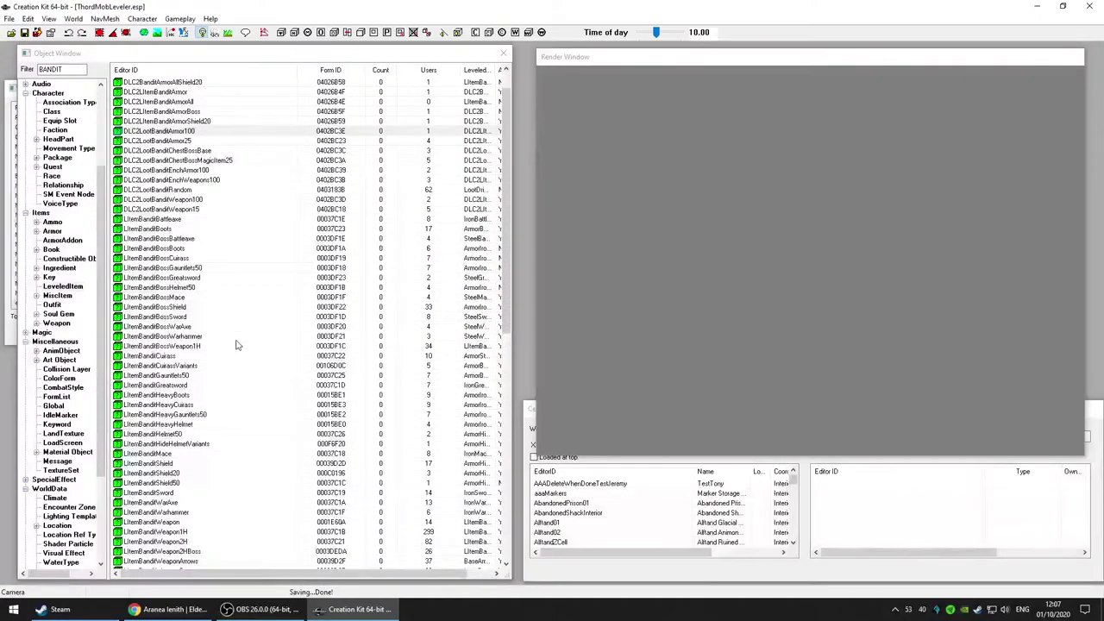
{"action": "left_click", "coordinate": [188, 142]}
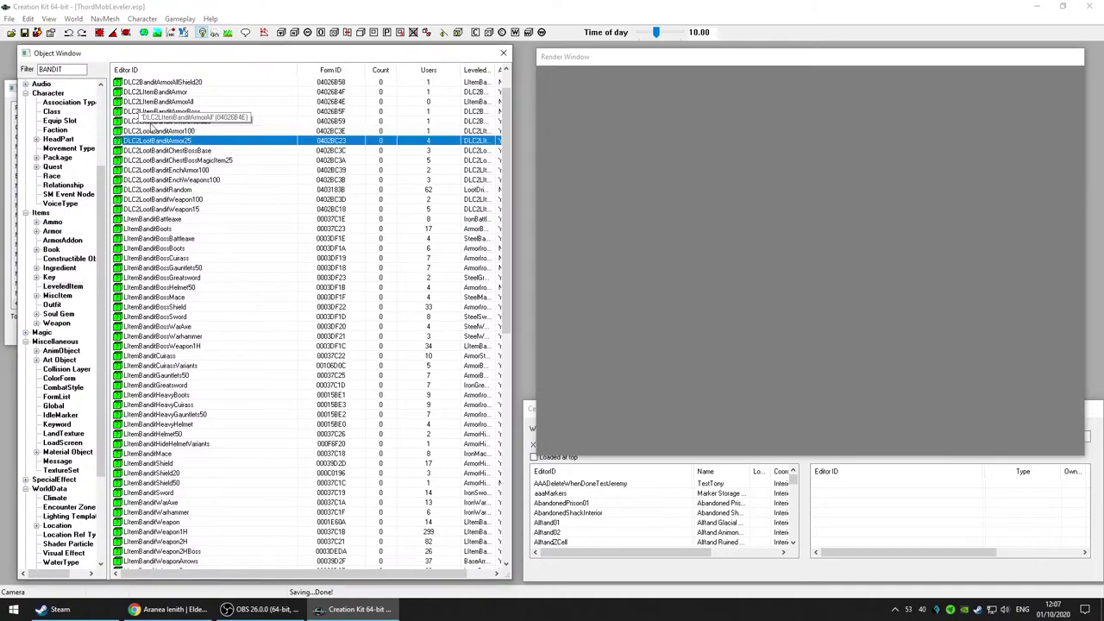
{"action": "scroll", "coordinate": [229, 334], "scroll_direction": "down", "scroll_amount": 1}
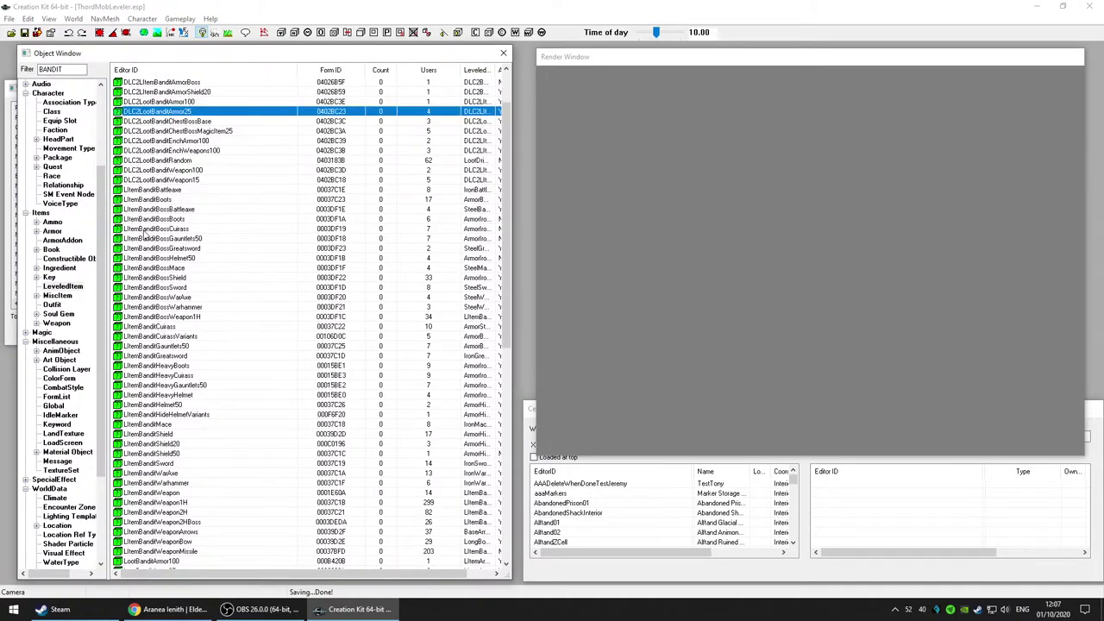
{"action": "left_click", "coordinate": [159, 191]}
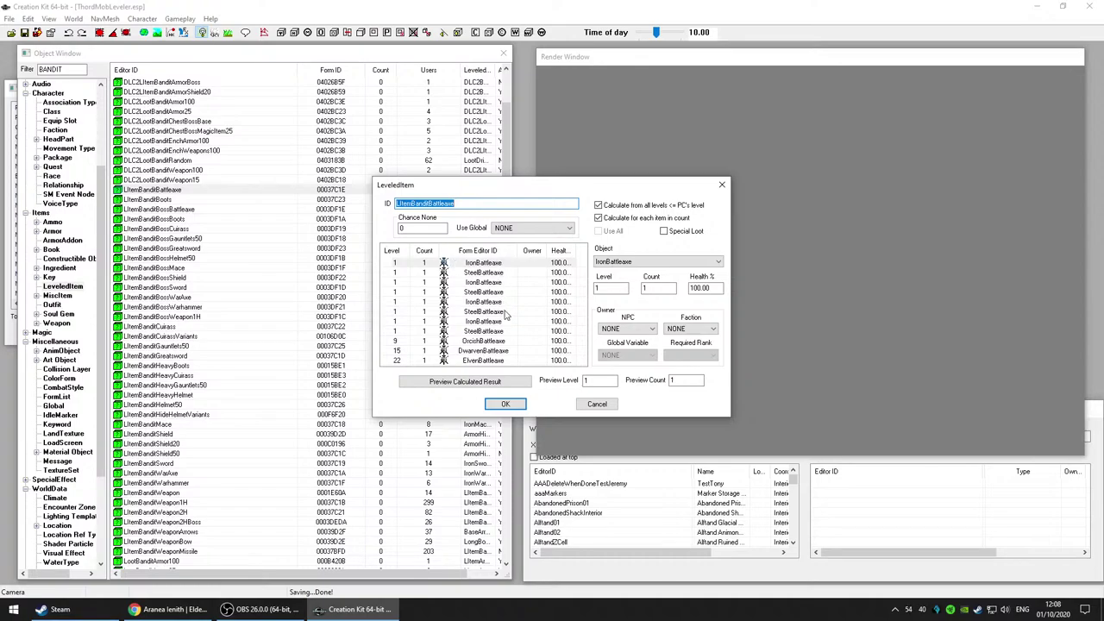
{"action": "left_click", "coordinate": [499, 361]}
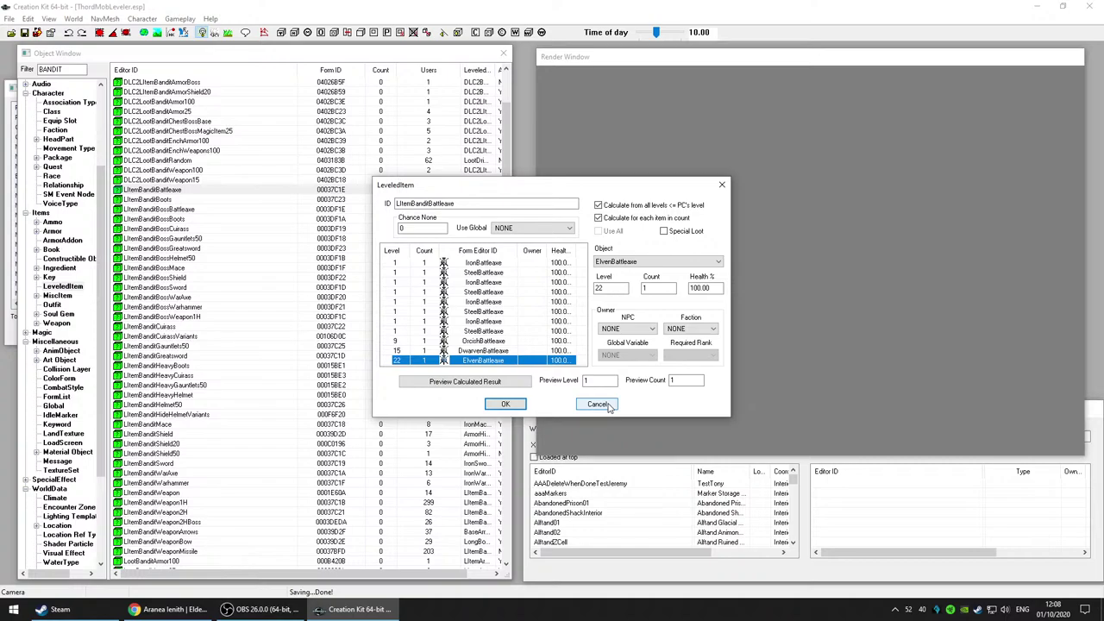
Step: Preview the LItemBanditBattleaxe list's calculated result repeatedly at preview level 1 to compare the battleaxes it generates
{"action": "left_click", "coordinate": [496, 386]}
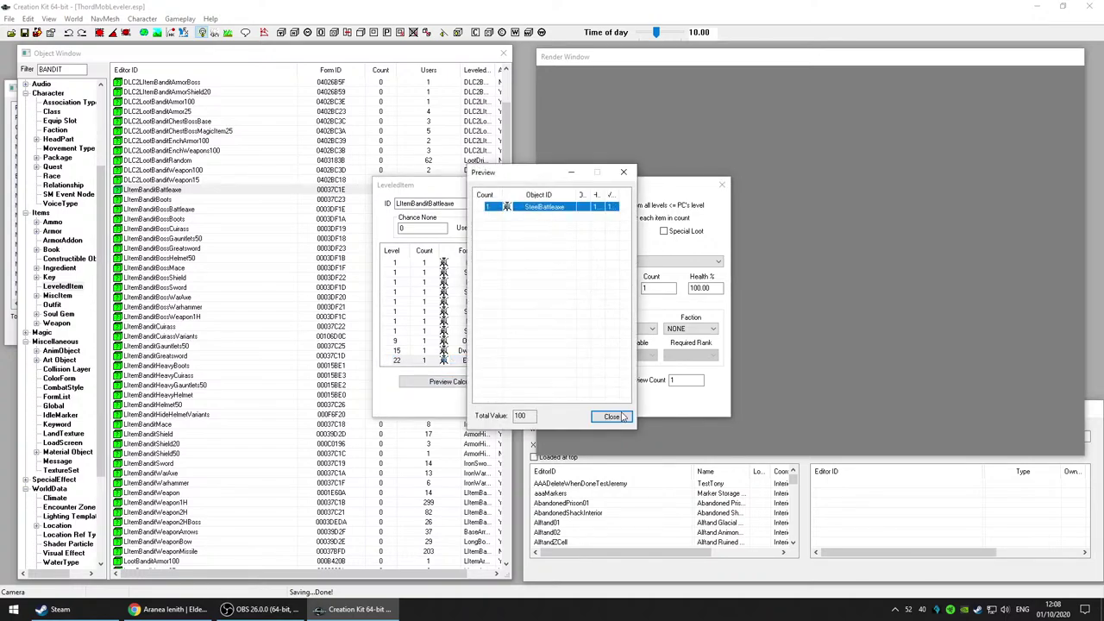
{"action": "left_click", "coordinate": [612, 417]}
{"action": "double_click", "coordinate": [614, 288]}
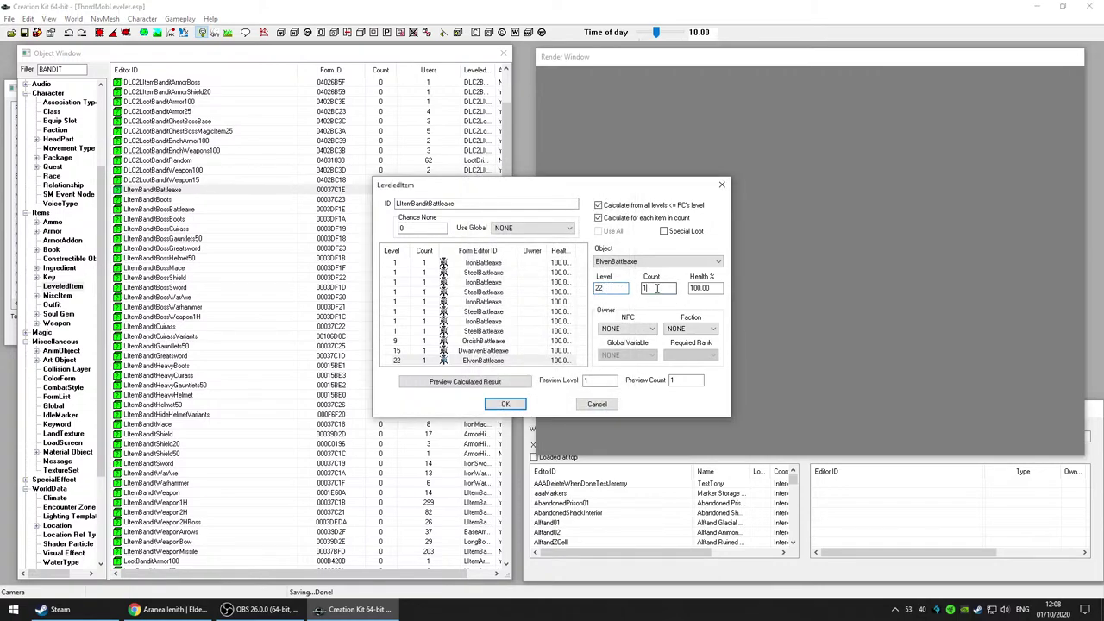
{"action": "left_click", "coordinate": [488, 386]}
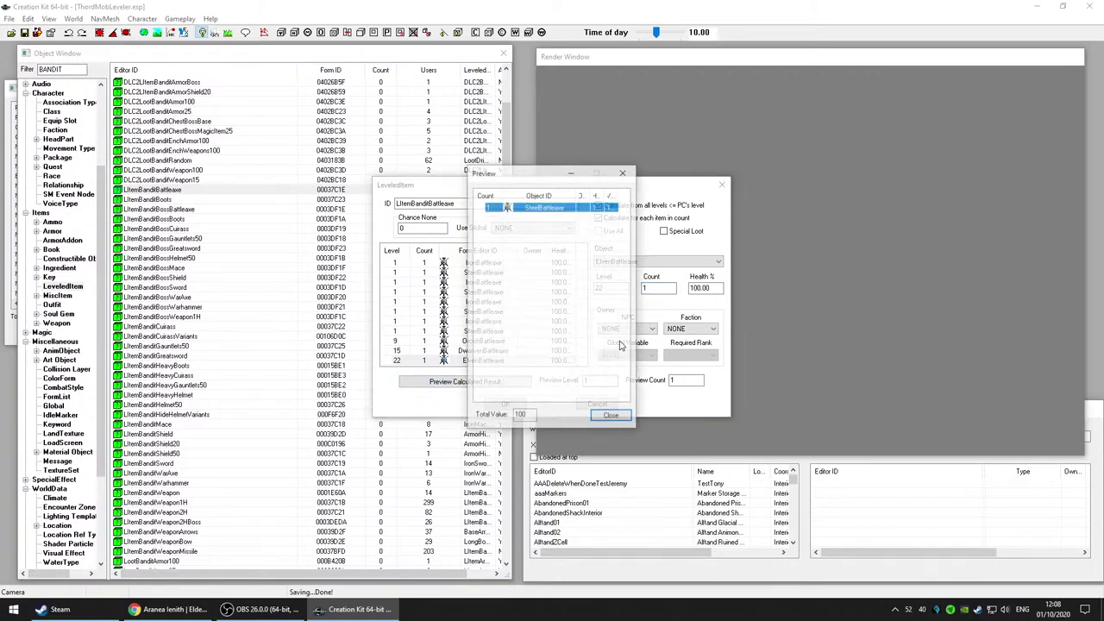
{"action": "left_click", "coordinate": [612, 417]}
{"action": "left_click", "coordinate": [488, 386]}
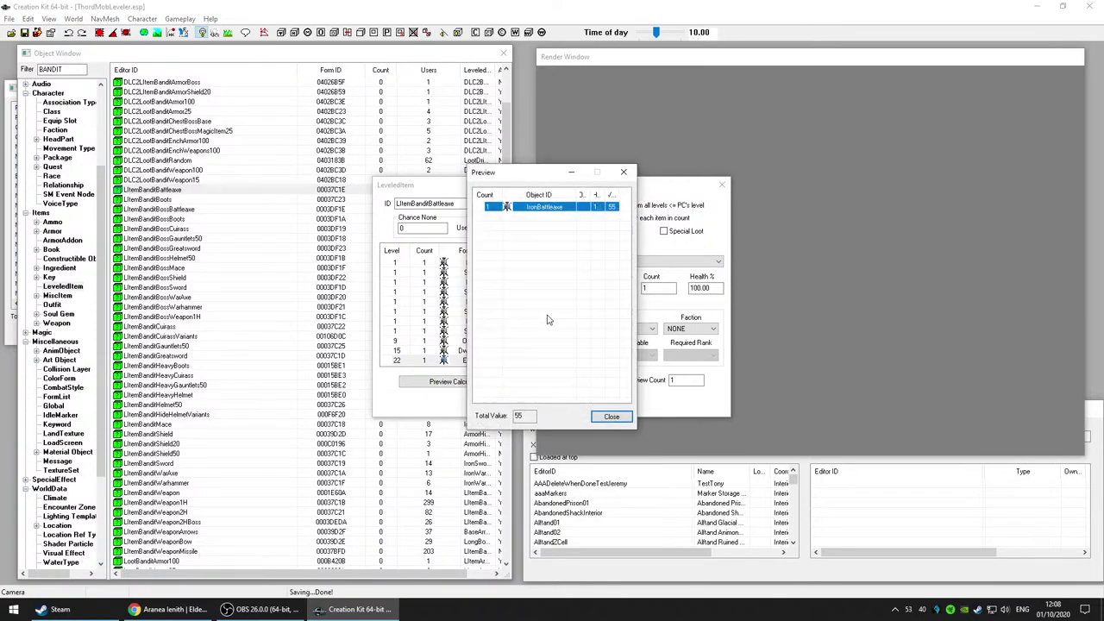
{"action": "left_click", "coordinate": [612, 417]}
{"action": "key", "text": "Return"}
{"action": "left_click", "coordinate": [612, 417]}
{"action": "key", "text": "Return"}
{"action": "left_click", "coordinate": [609, 416]}
{"action": "left_click", "coordinate": [501, 385]}
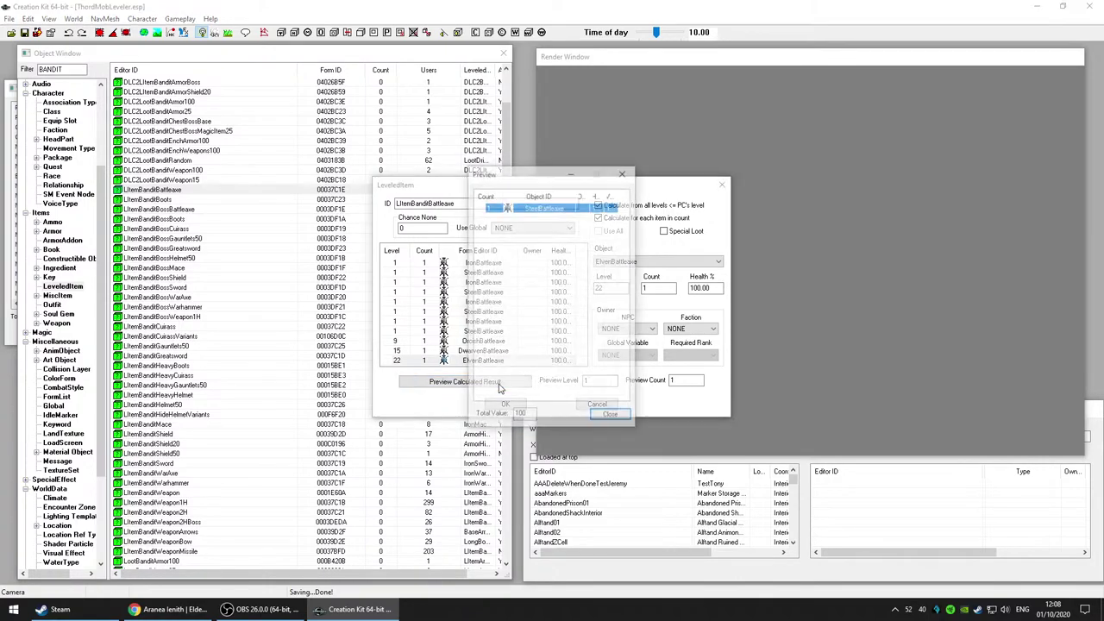
{"action": "left_click", "coordinate": [609, 416]}
{"action": "key", "text": "Return"}
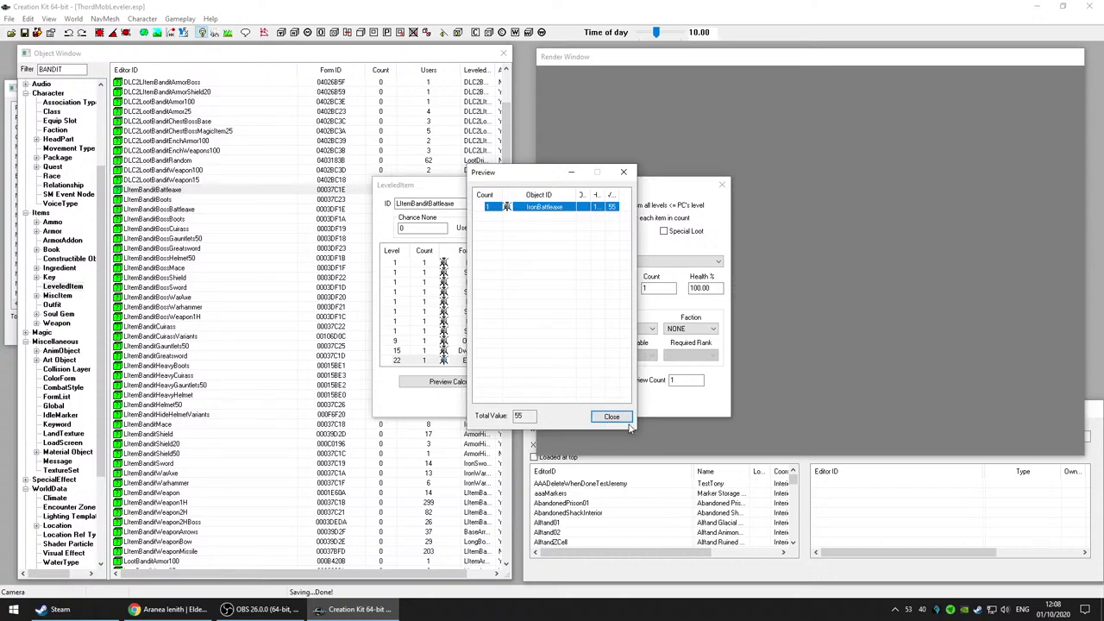
{"action": "left_click", "coordinate": [609, 417]}
{"action": "left_click", "coordinate": [503, 385]}
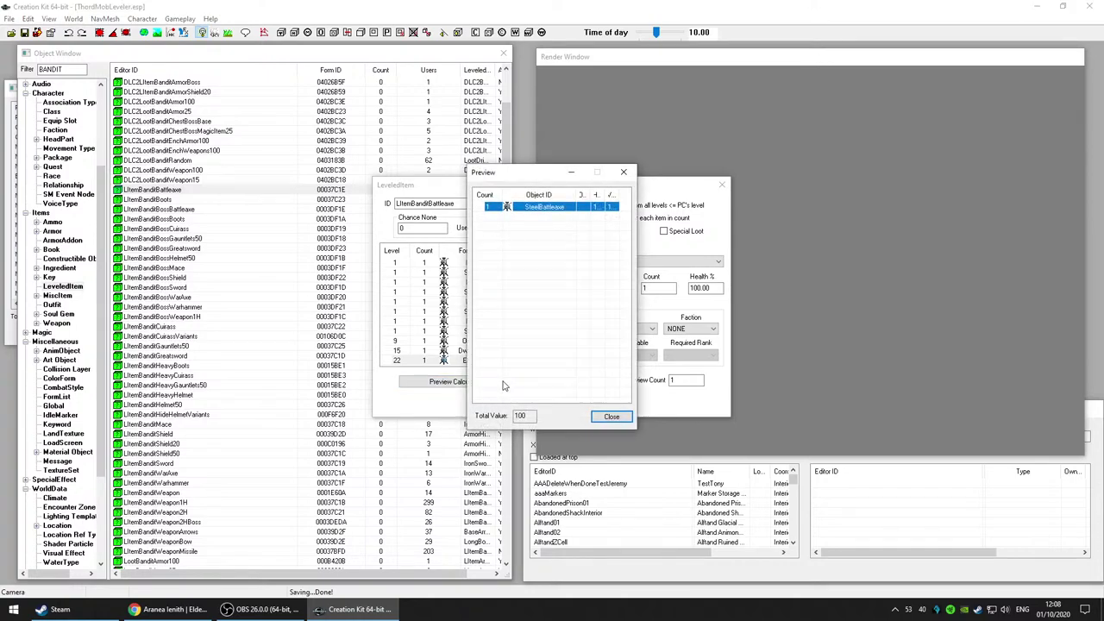
{"action": "left_click", "coordinate": [618, 420]}
{"action": "key", "text": "Return"}
{"action": "left_click", "coordinate": [615, 418]}
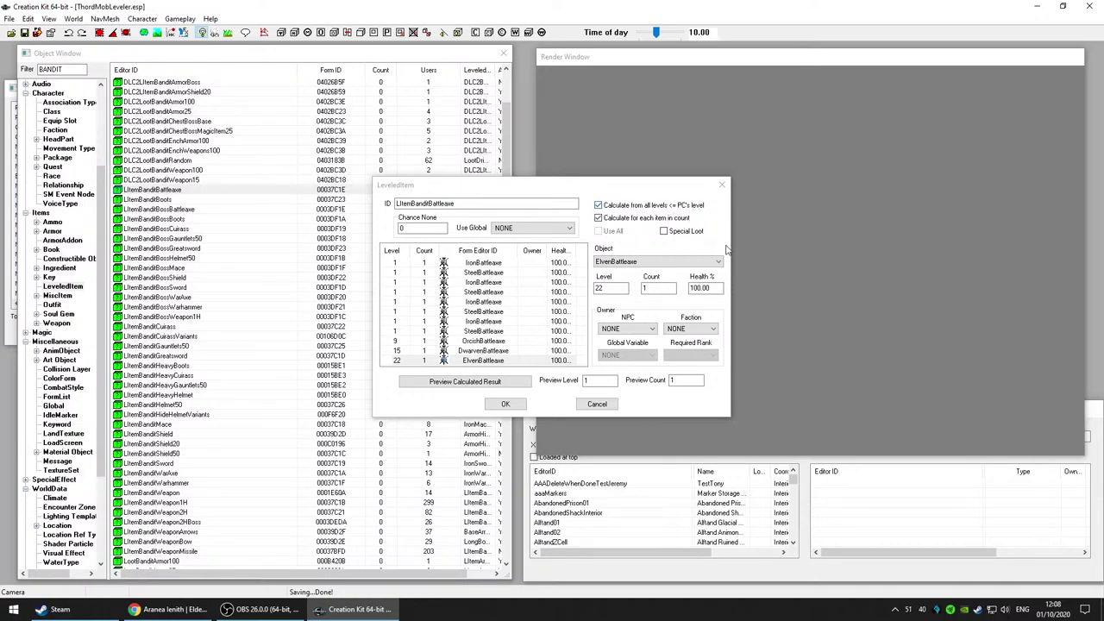
Step: Check the battleaxe list's calculation options and preview its level 1 result two more times
{"action": "left_click", "coordinate": [602, 223]}
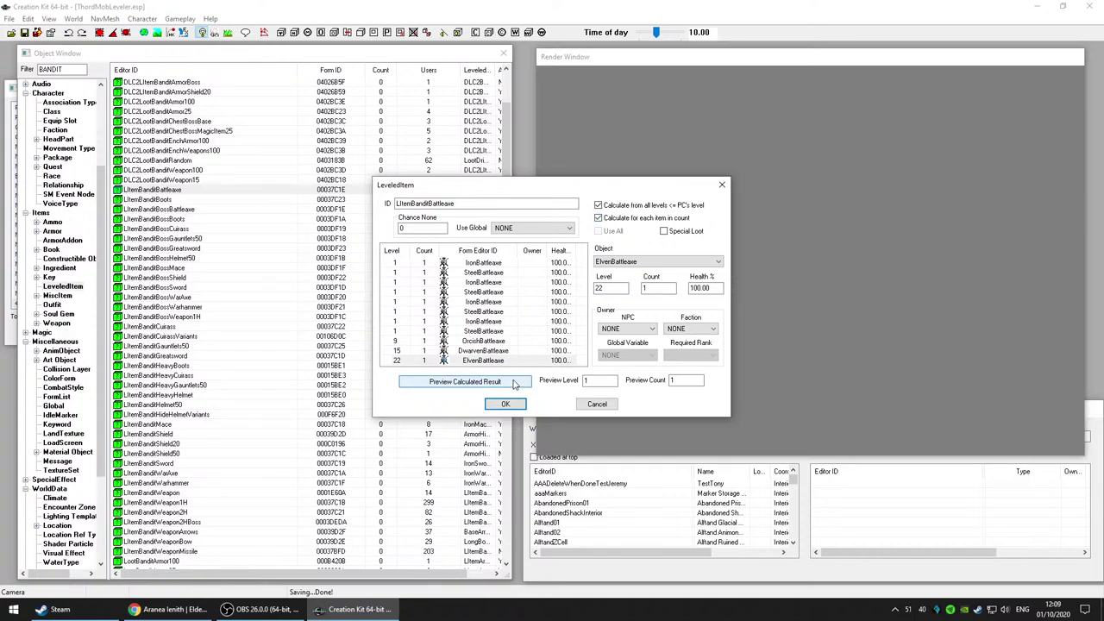
{"action": "left_click", "coordinate": [513, 383]}
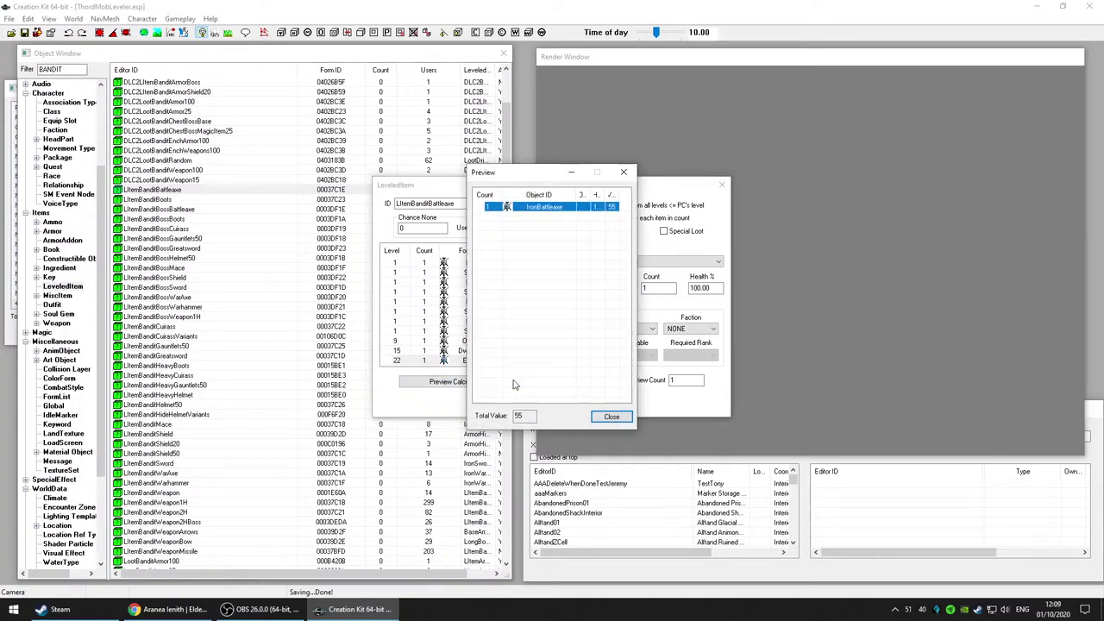
{"action": "left_click", "coordinate": [612, 417]}
{"action": "left_click", "coordinate": [444, 382]}
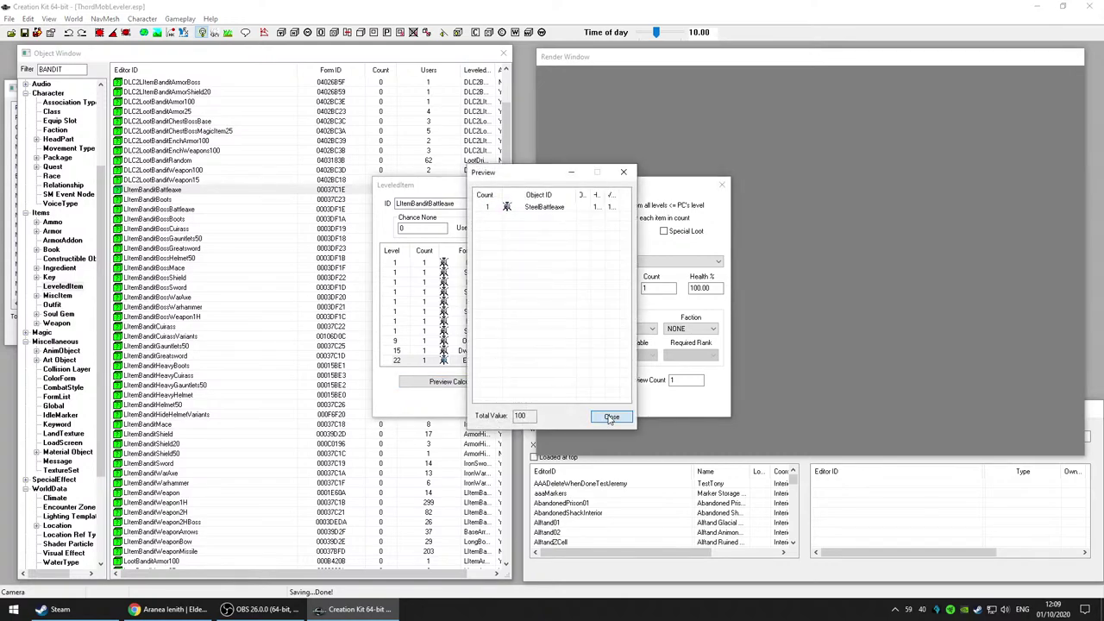
{"action": "left_click", "coordinate": [612, 416]}
Step: Try level 62 for the ElvenBattleaxe entry and preview the list's calculated result several times at preview level 1
{"action": "double_click", "coordinate": [599, 288]}
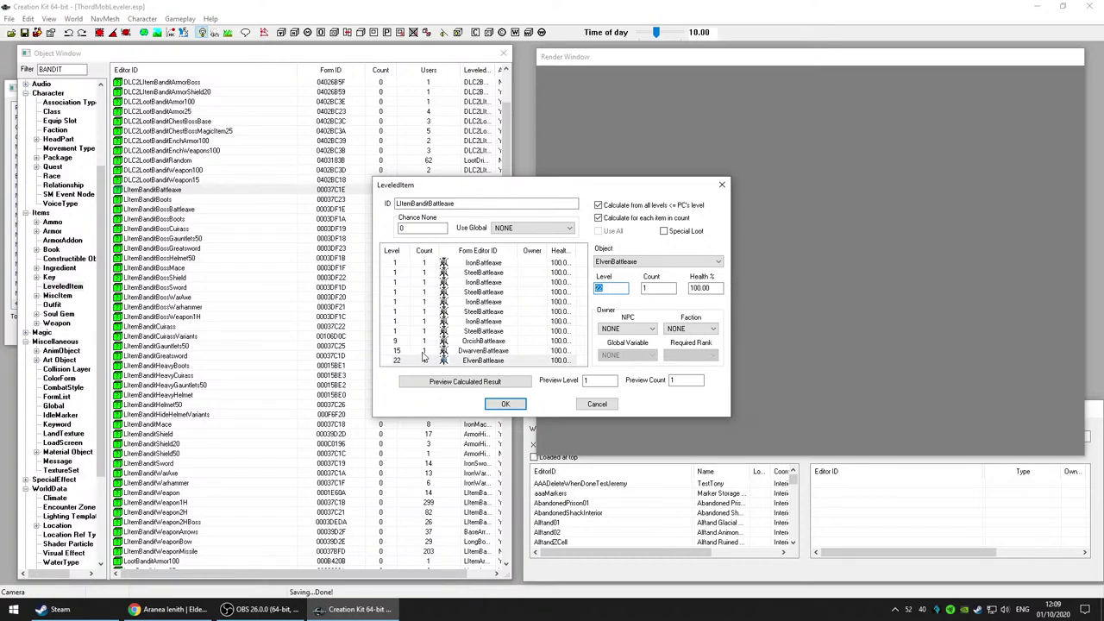
{"action": "type", "text": "6"}
{"action": "left_click", "coordinate": [513, 385]}
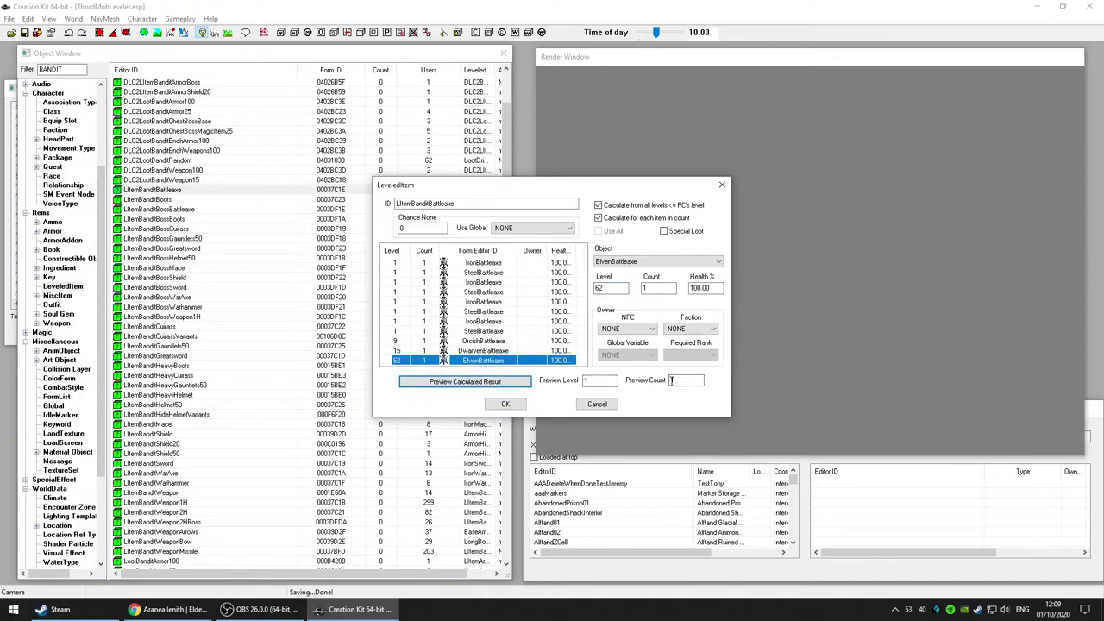
{"action": "left_click", "coordinate": [467, 383]}
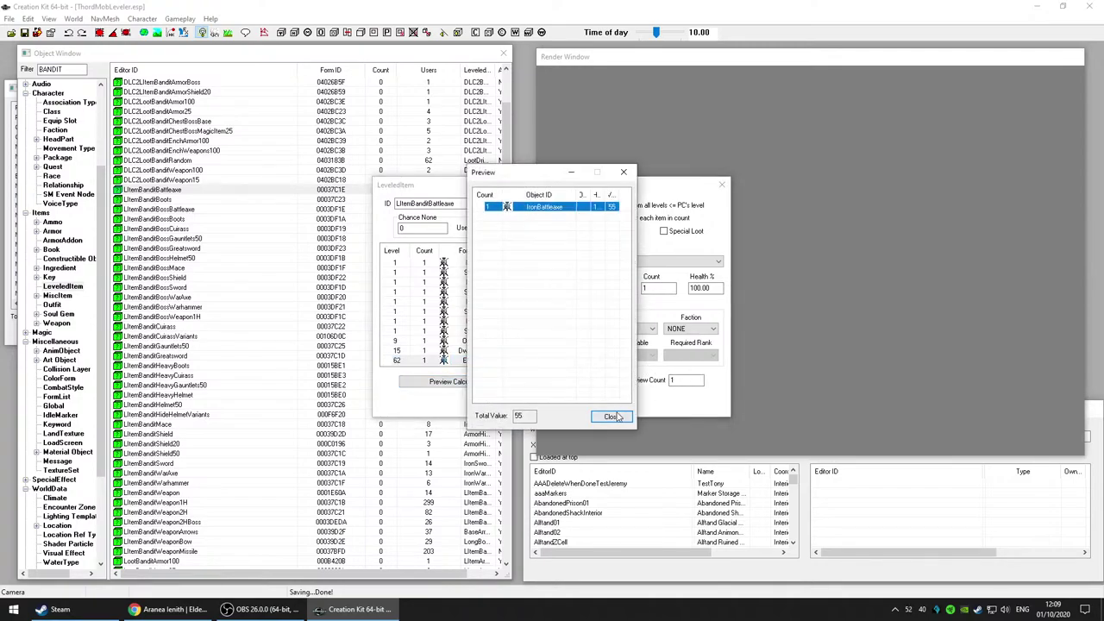
{"action": "left_click", "coordinate": [612, 416]}
{"action": "left_click", "coordinate": [491, 383]}
{"action": "left_click", "coordinate": [612, 417]}
{"action": "left_click", "coordinate": [467, 382]}
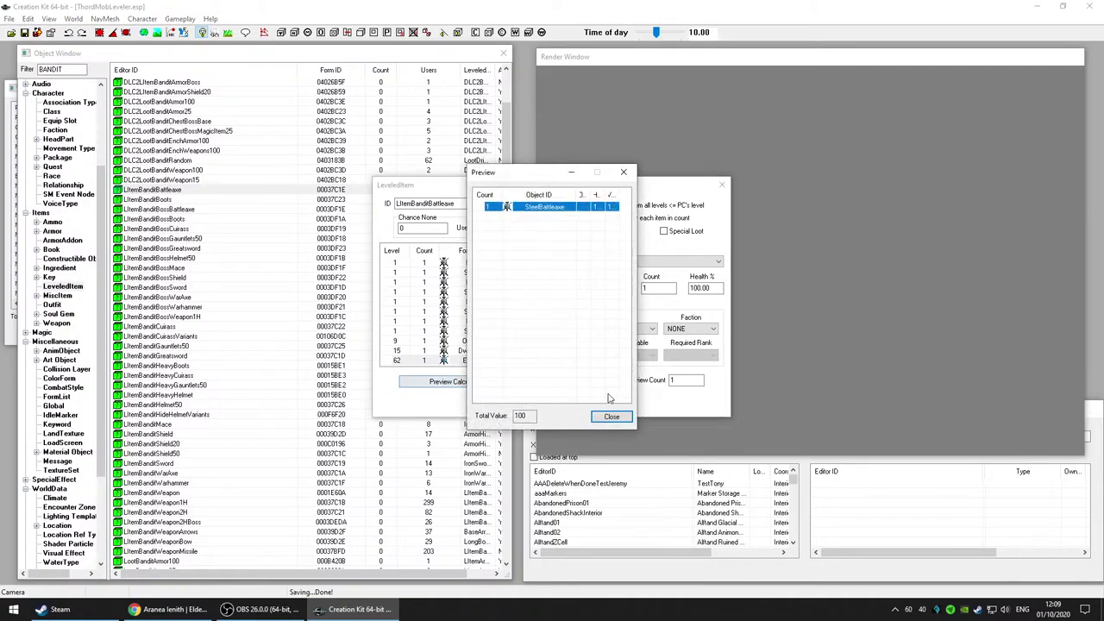
{"action": "left_click", "coordinate": [611, 419]}
{"action": "left_click", "coordinate": [496, 382]}
{"action": "left_click", "coordinate": [611, 416]}
Step: Set the preview level to 62 and preview the battleaxe list's calculated result repeatedly
{"action": "left_click", "coordinate": [660, 290]}
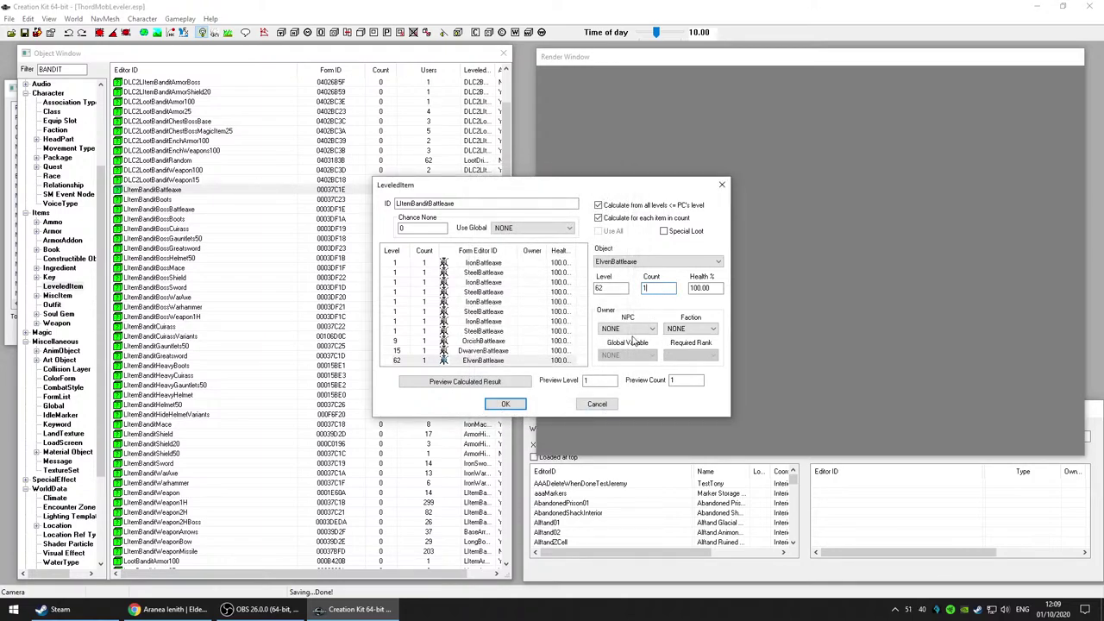
{"action": "double_click", "coordinate": [595, 380]}
{"action": "key", "text": "BackSpace"}
{"action": "type", "text": "62"}
{"action": "left_click", "coordinate": [453, 385]}
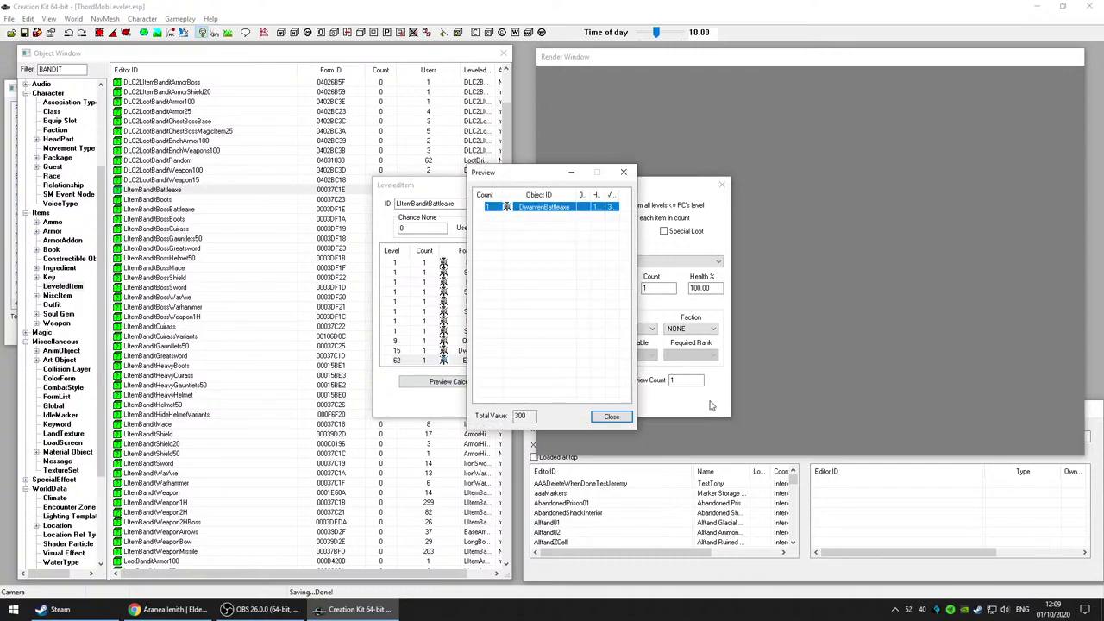
{"action": "left_click", "coordinate": [611, 417]}
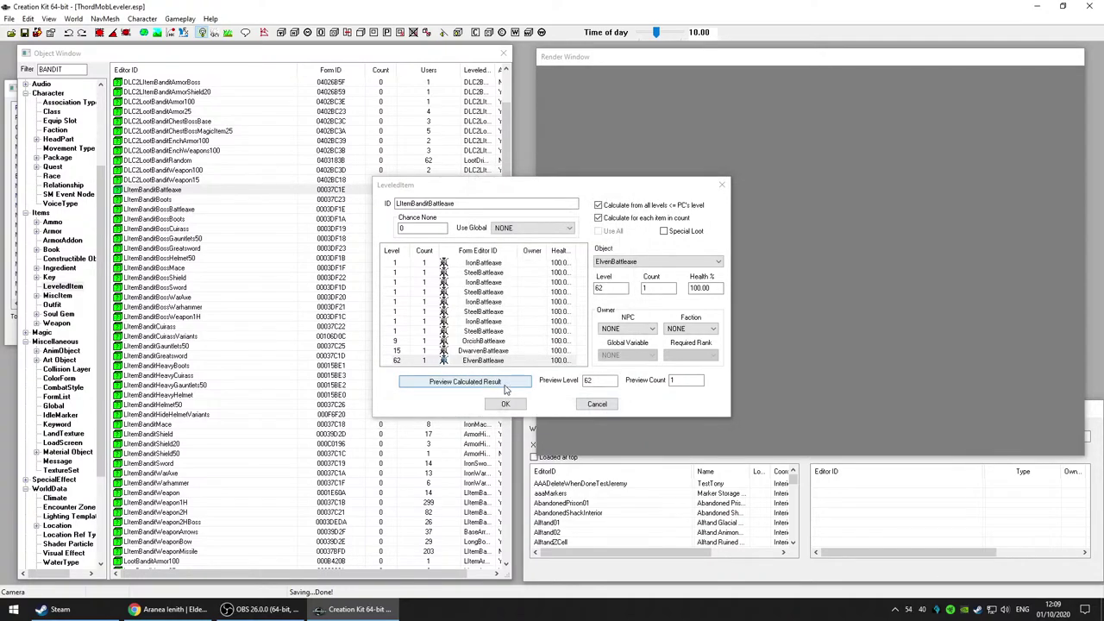
{"action": "key", "text": "Return"}
{"action": "left_click", "coordinate": [611, 417]}
{"action": "key", "text": "Return"}
{"action": "left_click", "coordinate": [611, 417]}
{"action": "left_click", "coordinate": [518, 386]}
{"action": "left_click", "coordinate": [611, 416]}
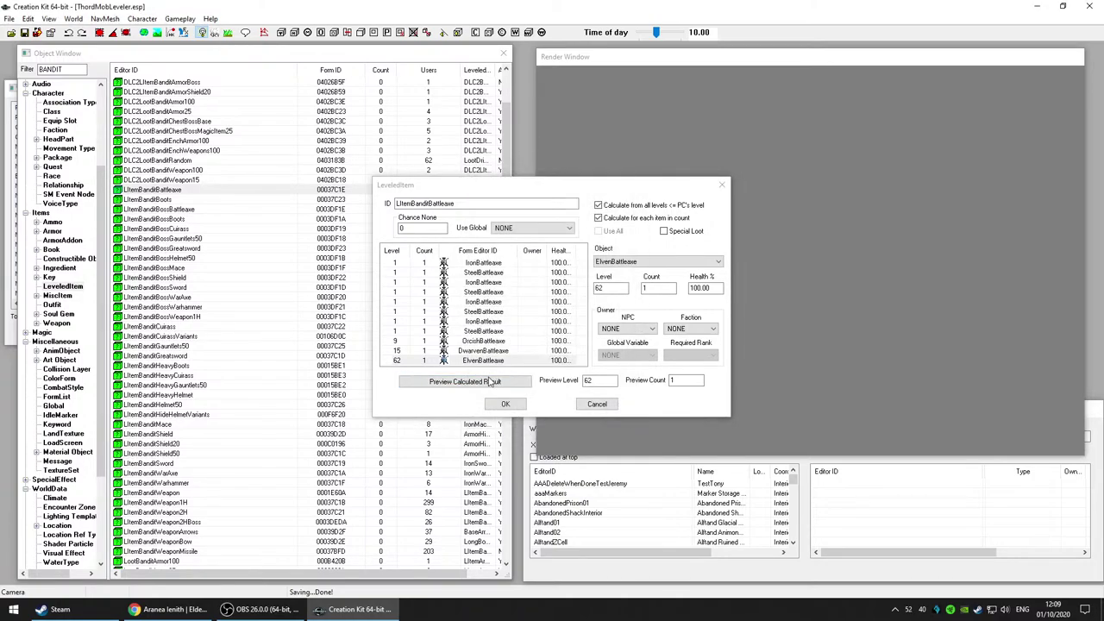
{"action": "left_click", "coordinate": [504, 383]}
{"action": "left_click", "coordinate": [611, 416]}
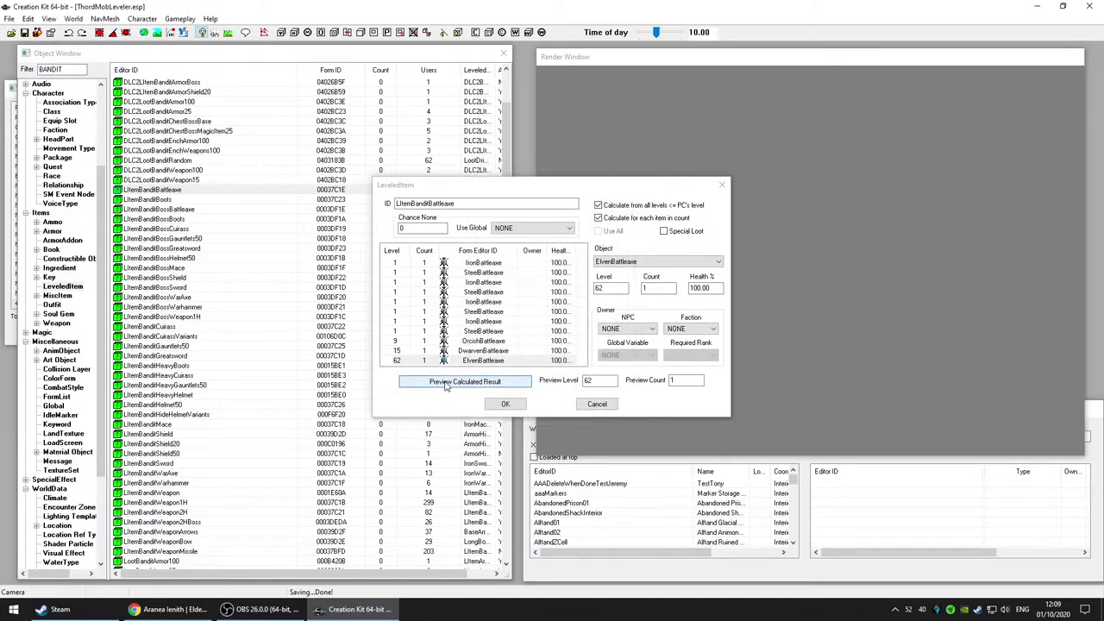
{"action": "left_click", "coordinate": [446, 382]}
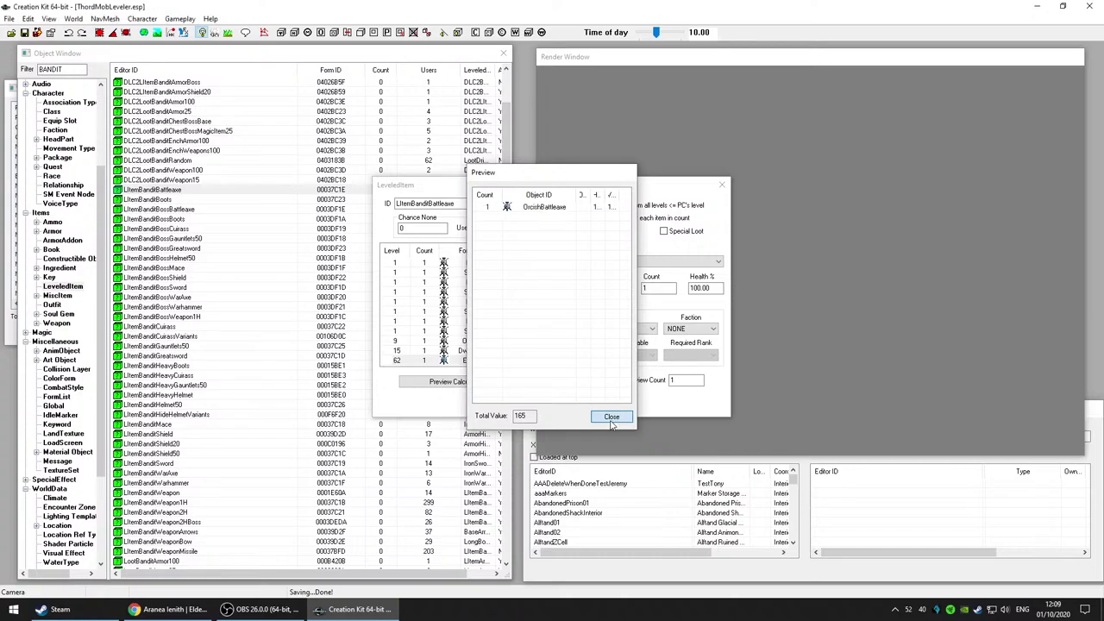
{"action": "left_click", "coordinate": [611, 417]}
{"action": "left_click", "coordinate": [497, 385]}
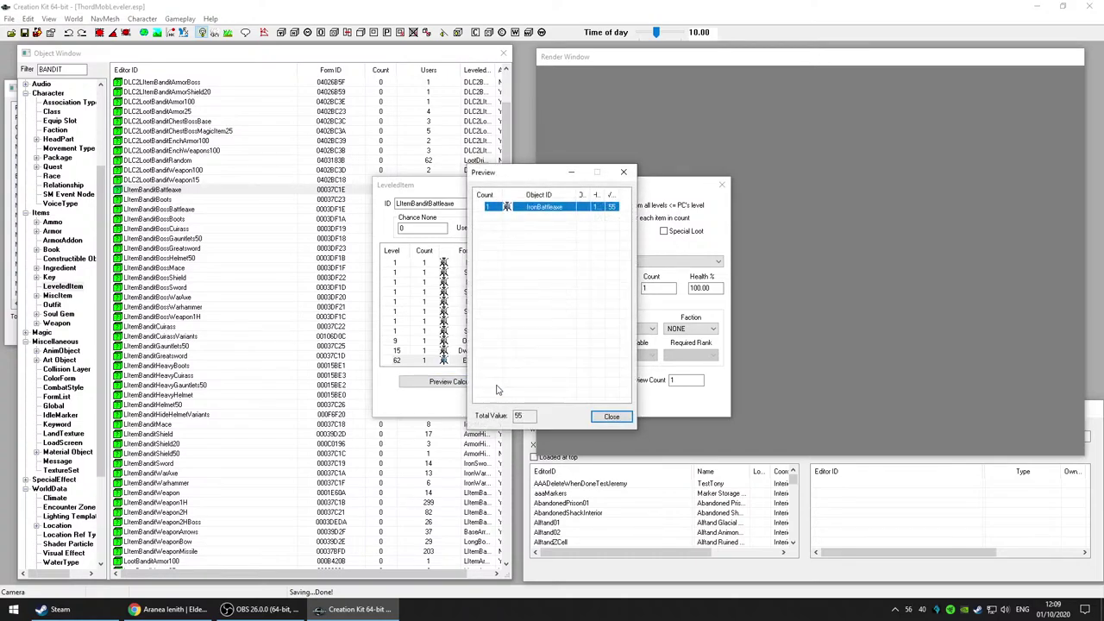
{"action": "left_click", "coordinate": [612, 417]}
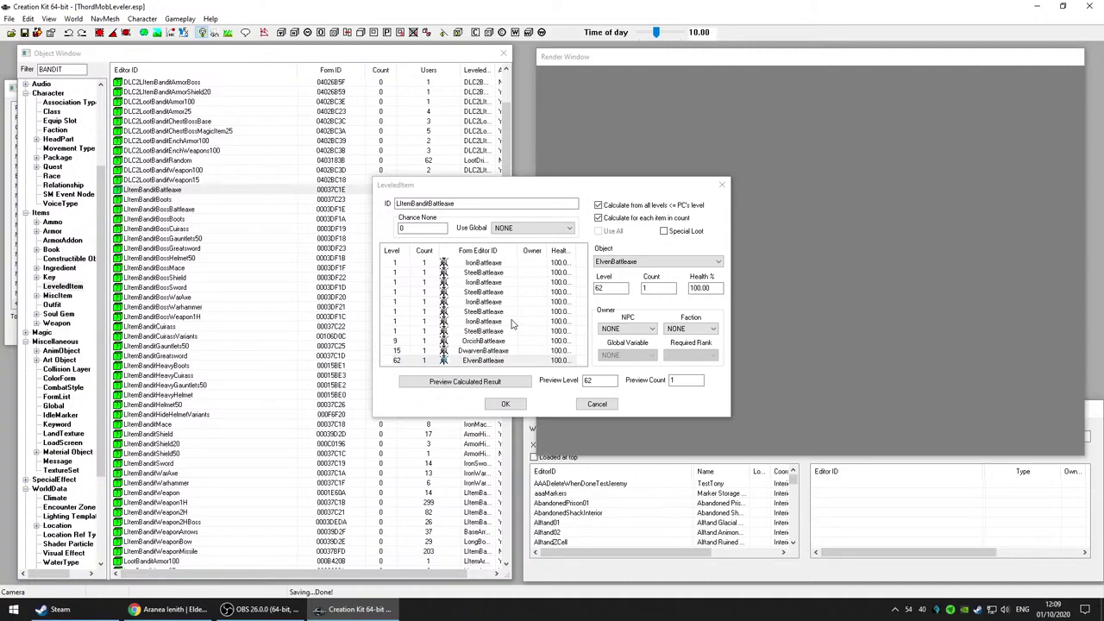
Step: Look through the battleaxe list's Use Global choices and the commands for its entries, and close the list without changes
{"action": "left_click", "coordinate": [534, 231]}
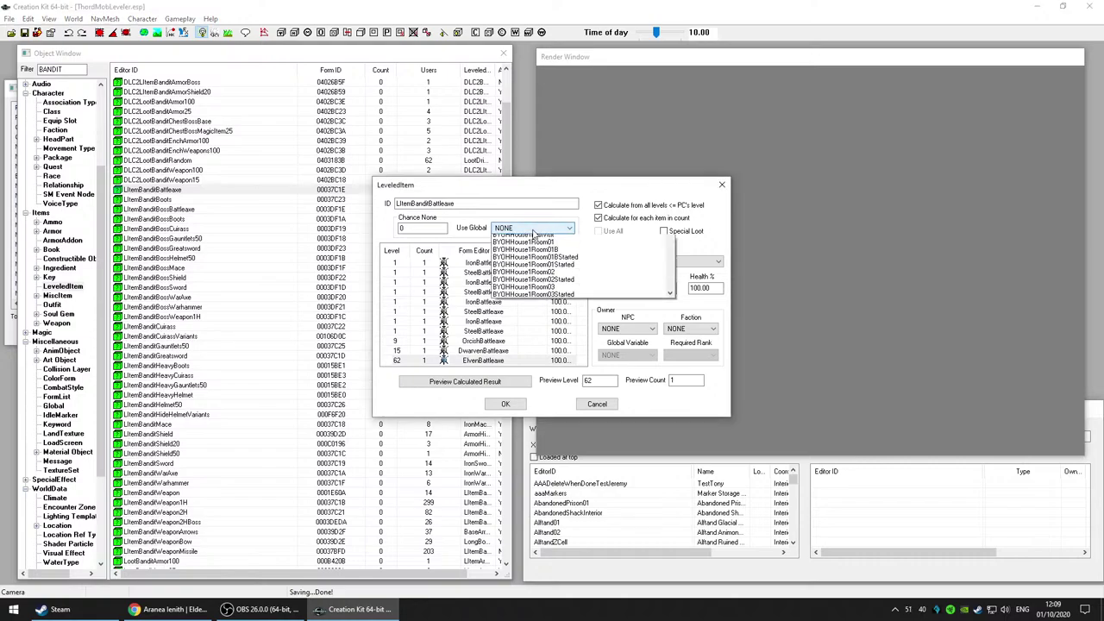
{"action": "left_click", "coordinate": [586, 191]}
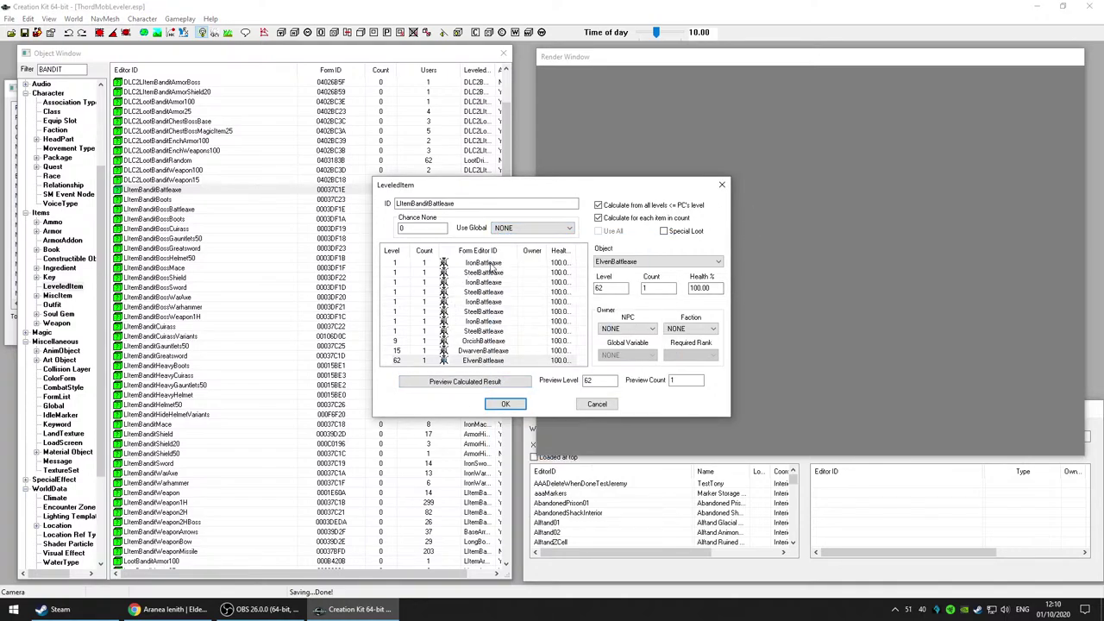
{"action": "right_click", "coordinate": [500, 364]}
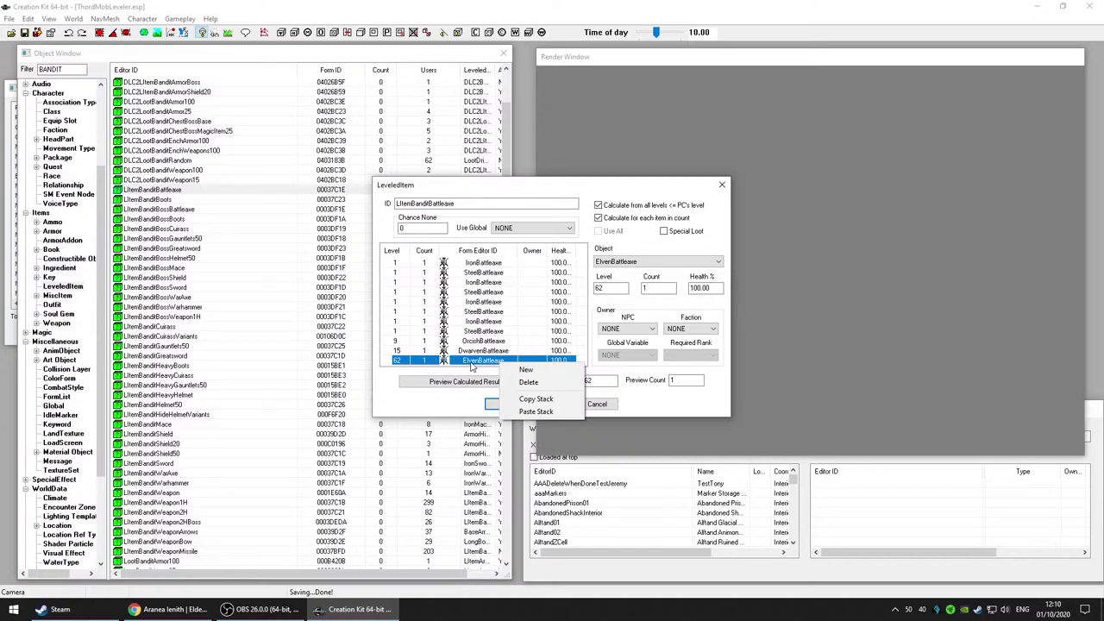
{"action": "key", "text": "Escape"}
{"action": "key", "text": "Up"}
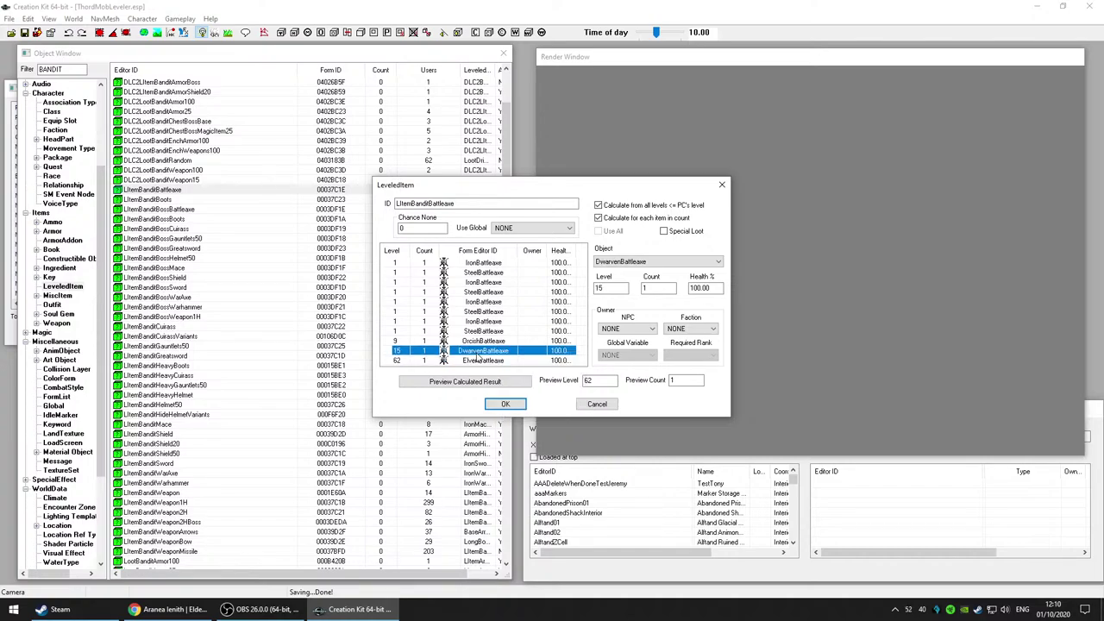
{"action": "left_click", "coordinate": [597, 404]}
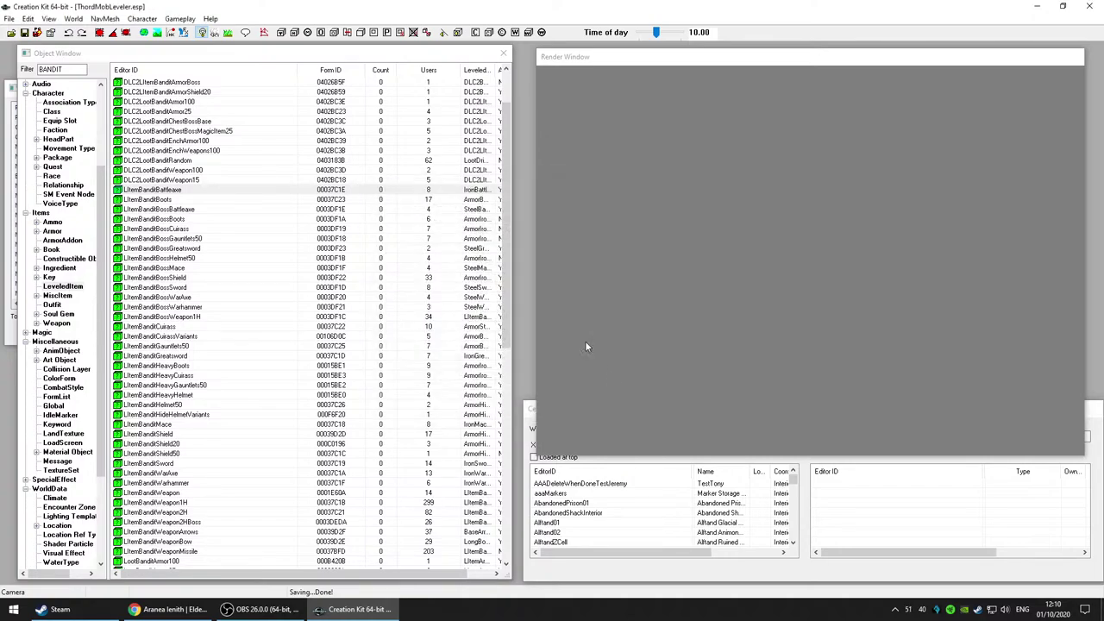
{"action": "left_click", "coordinate": [210, 188]}
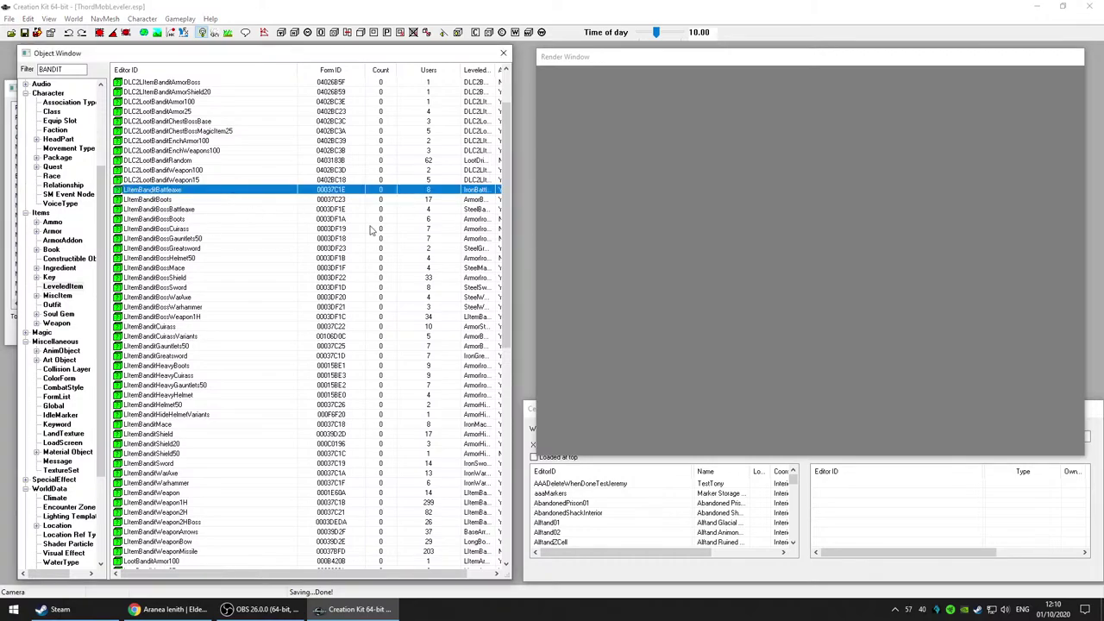
Step: Open the LItemBanditBattleaxe leveled list and add a new entry after its level 22 ElvenBattleaxe
{"action": "key", "text": "Return"}
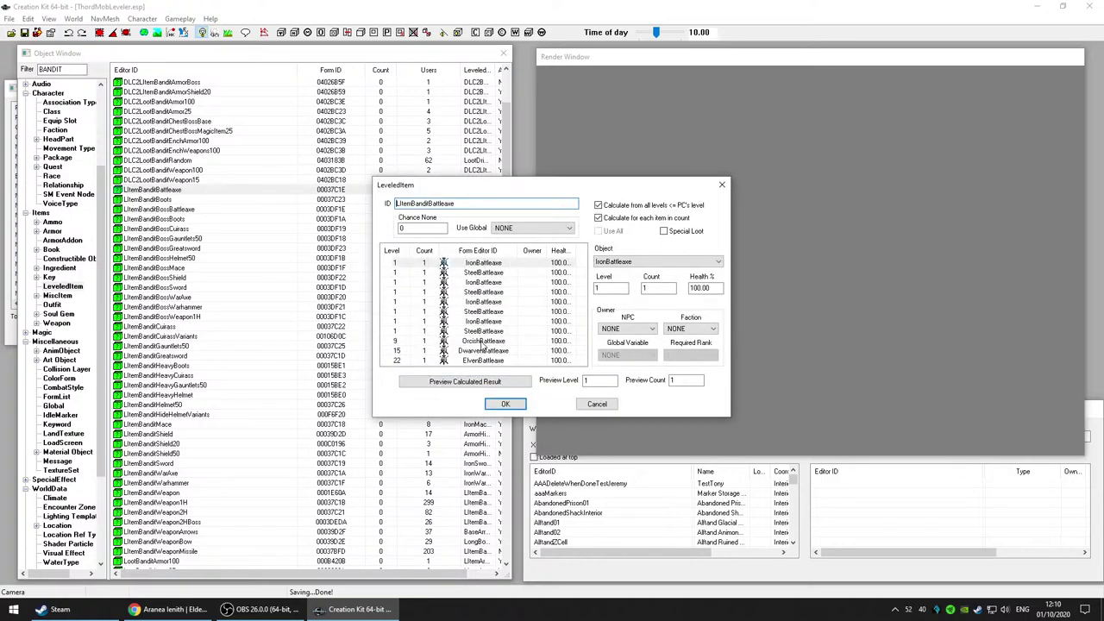
{"action": "left_click", "coordinate": [504, 362]}
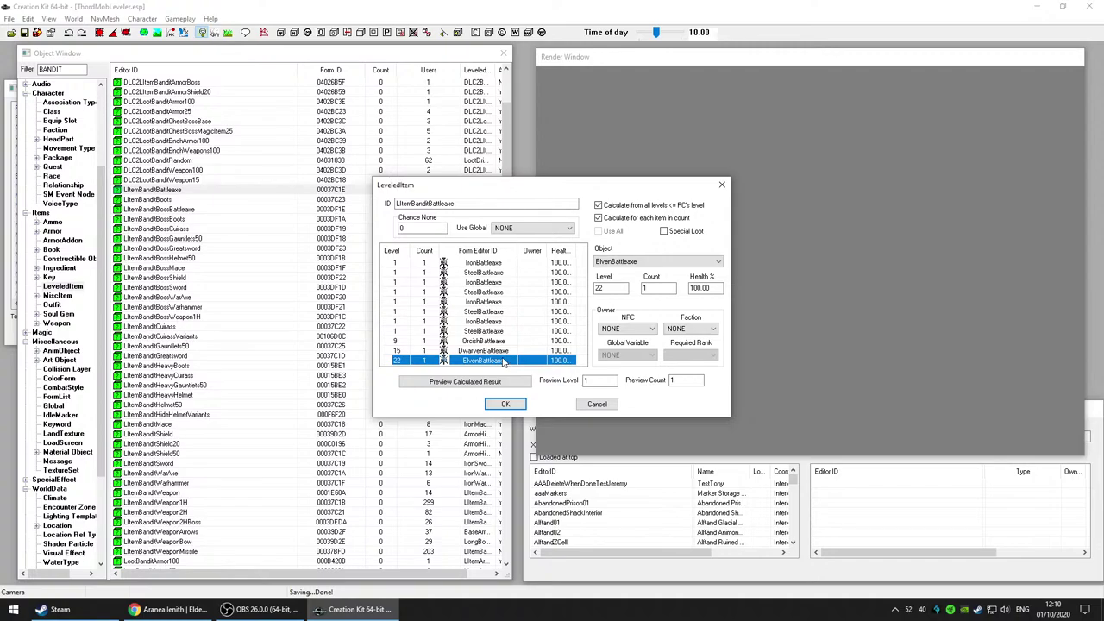
{"action": "right_click", "coordinate": [504, 362]}
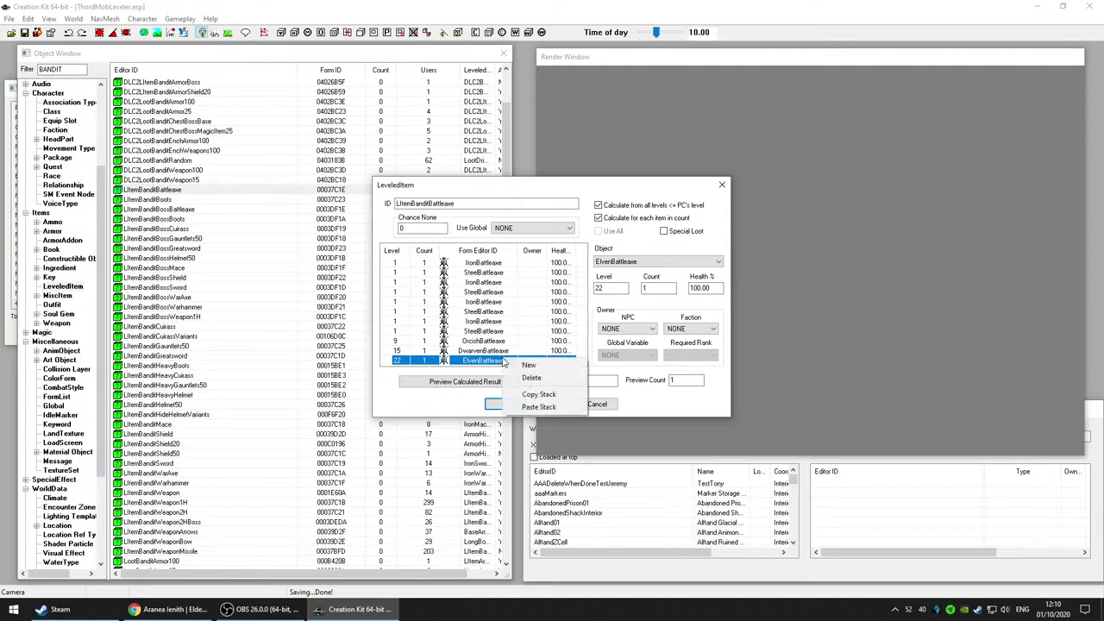
{"action": "left_click", "coordinate": [521, 369]}
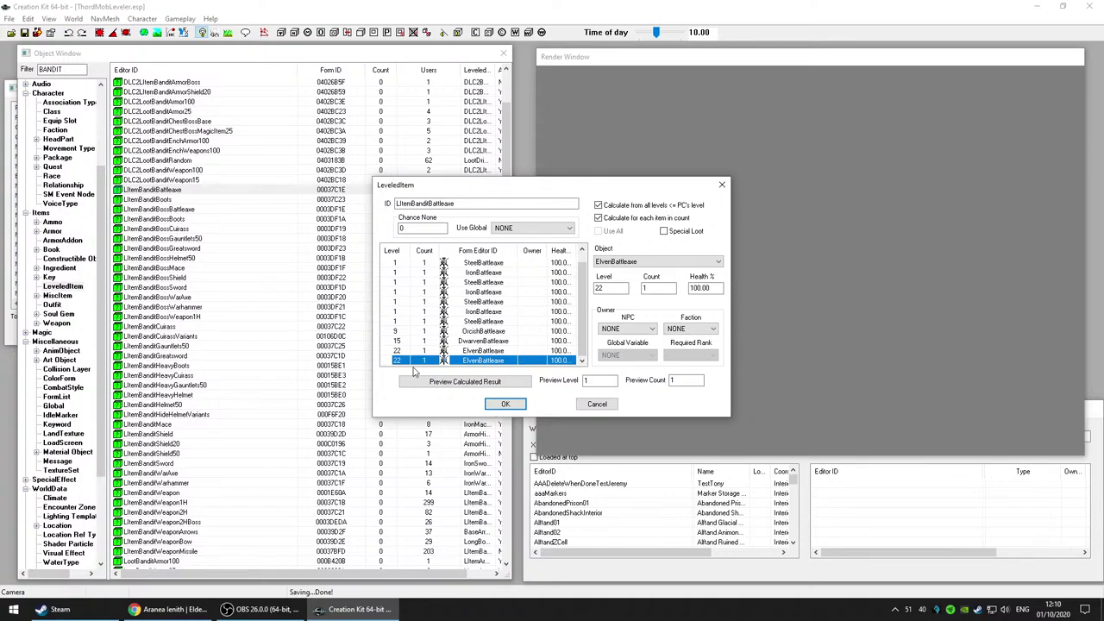
Step: Set the new battleaxe list entry's level to 50 and its object to EbonyBattleaxe
{"action": "double_click", "coordinate": [597, 288]}
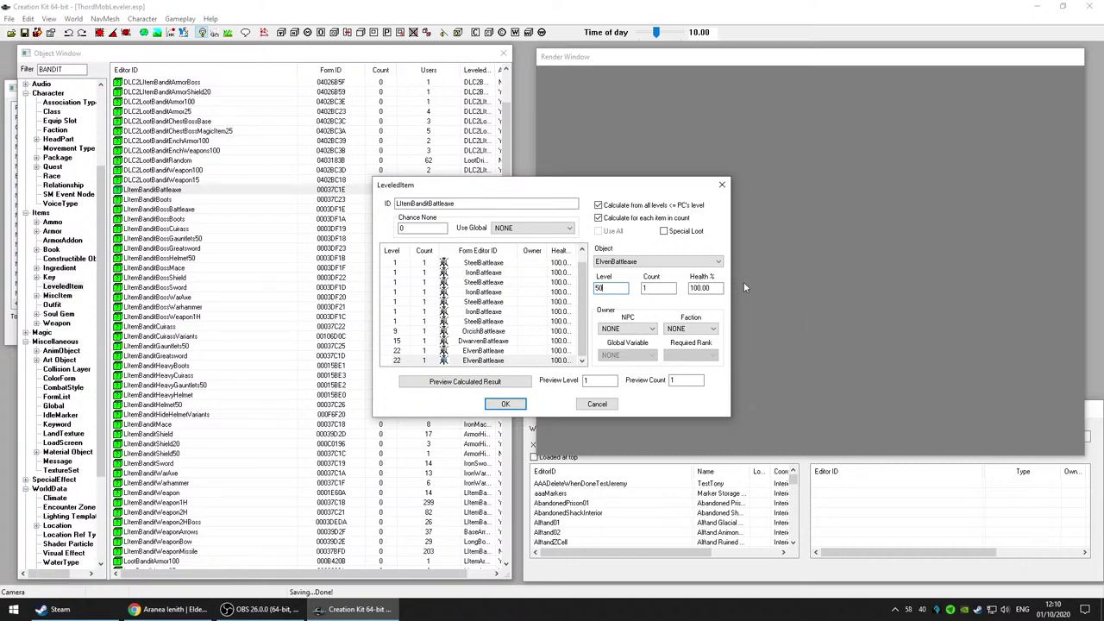
{"action": "key", "text": "Return"}
{"action": "left_click", "coordinate": [717, 264]}
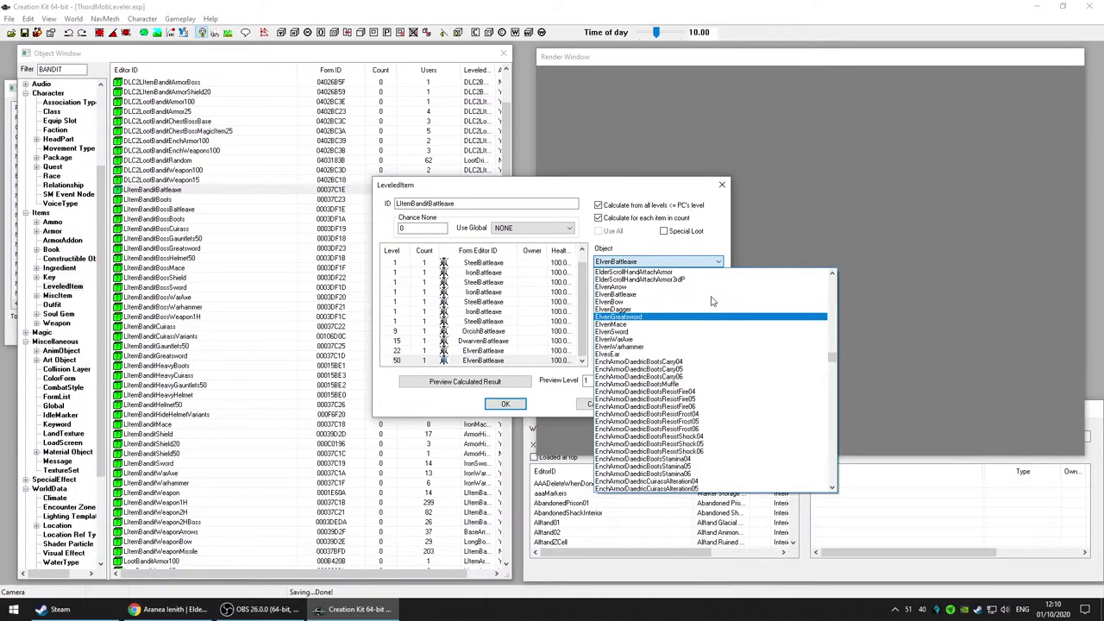
{"action": "scroll", "coordinate": [713, 301], "scroll_direction": "up", "scroll_amount": 8}
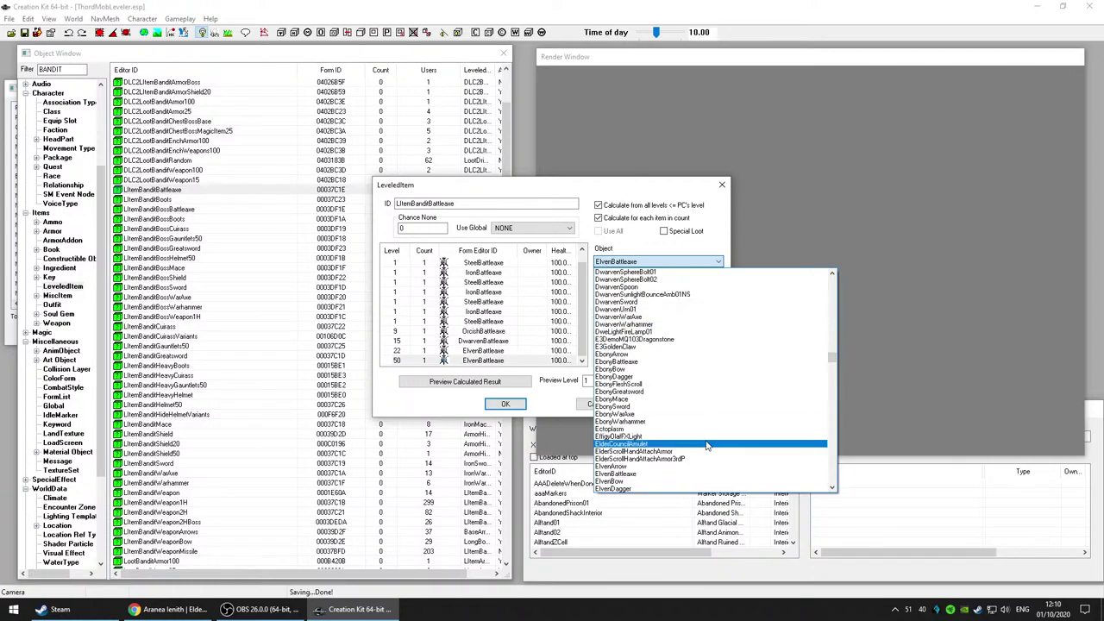
{"action": "left_click", "coordinate": [672, 363]}
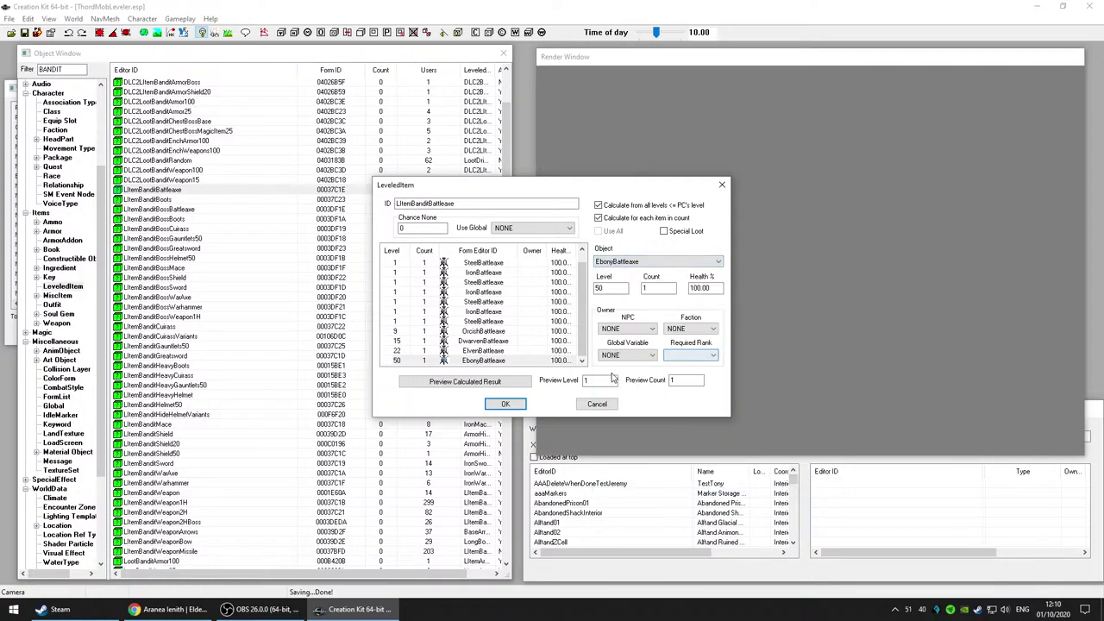
Step: Raise the preview level to just under 50 and preview the battleaxe list's calculated result four times
{"action": "double_click", "coordinate": [586, 381]}
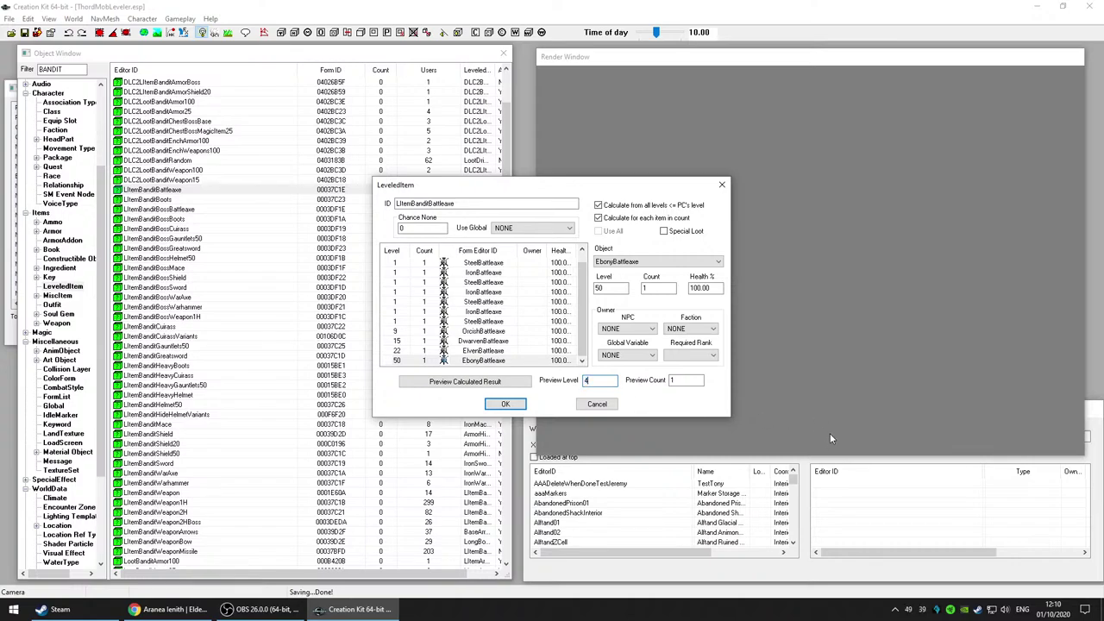
{"action": "left_click", "coordinate": [497, 386]}
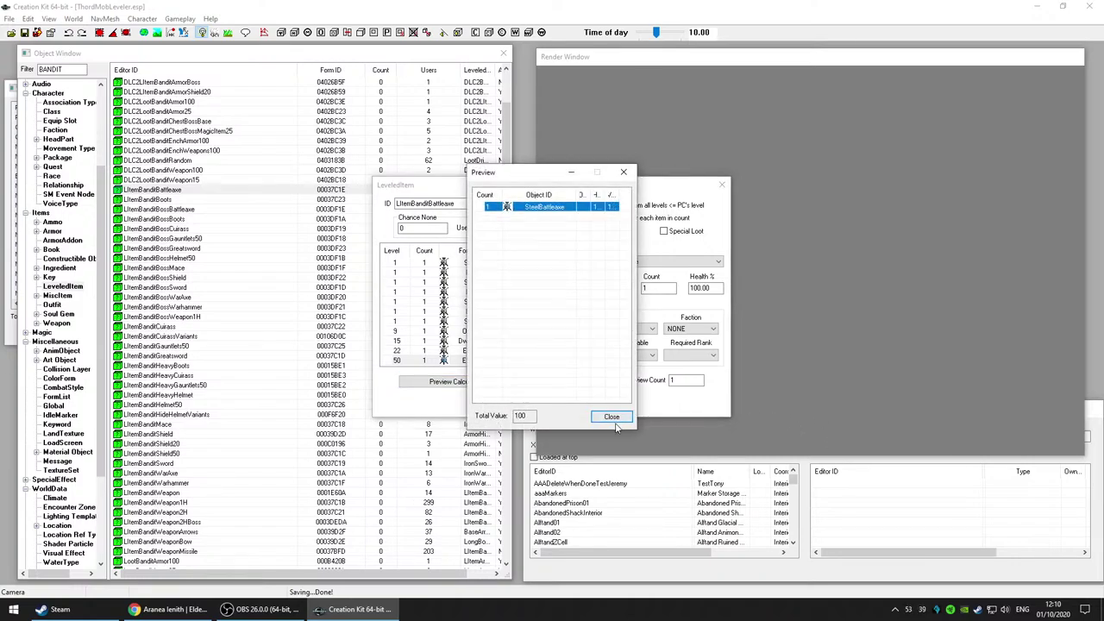
{"action": "left_click", "coordinate": [611, 416]}
{"action": "left_click", "coordinate": [517, 384]}
{"action": "left_click", "coordinate": [609, 419]}
{"action": "left_click", "coordinate": [513, 384]}
{"action": "left_click", "coordinate": [611, 416]}
{"action": "left_click", "coordinate": [515, 384]}
{"action": "left_click", "coordinate": [619, 420]}
Step: Set the preview level to 62 and repeatedly preview the calculated result of the battleaxe list with its EbonyBattleaxe entry
{"action": "double_click", "coordinate": [591, 382]}
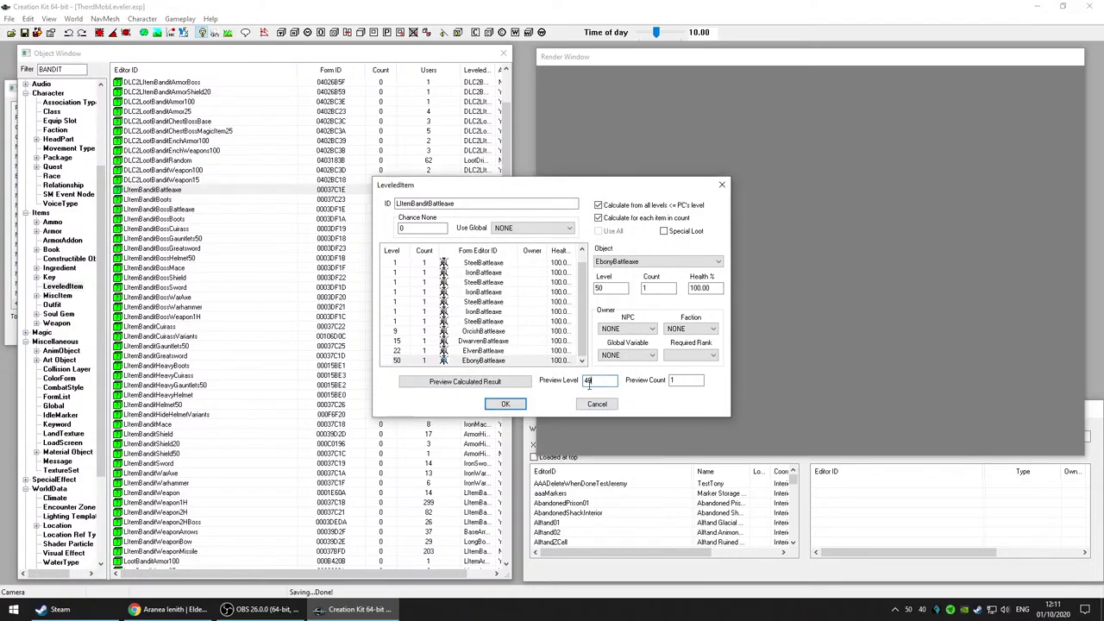
{"action": "left_click_drag", "start_coordinate": [608, 386], "coordinate": [568, 389]}
{"action": "type", "text": "96"}
{"action": "key", "text": "BackSpace"}
{"action": "key", "text": "BackSpace"}
{"action": "type", "text": "62"}
{"action": "left_click", "coordinate": [499, 382]}
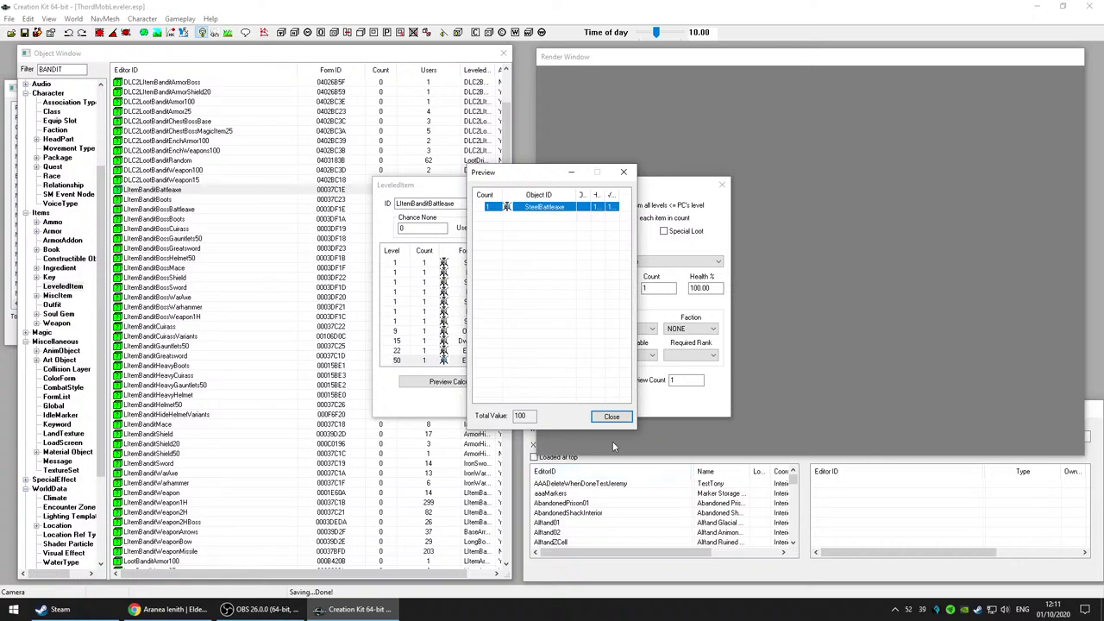
{"action": "left_click", "coordinate": [611, 417]}
{"action": "left_click", "coordinate": [453, 382]}
{"action": "left_click", "coordinate": [612, 417]}
{"action": "left_click", "coordinate": [500, 382]}
{"action": "left_click", "coordinate": [619, 420]}
{"action": "left_click", "coordinate": [505, 385]}
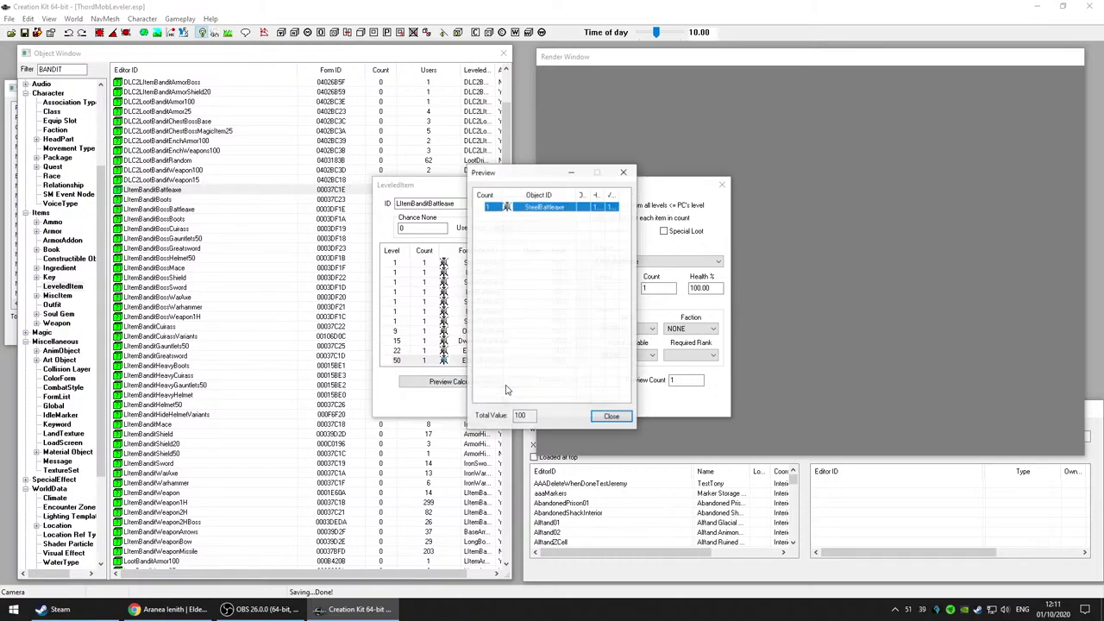
{"action": "left_click", "coordinate": [612, 420]}
{"action": "left_click", "coordinate": [481, 385]}
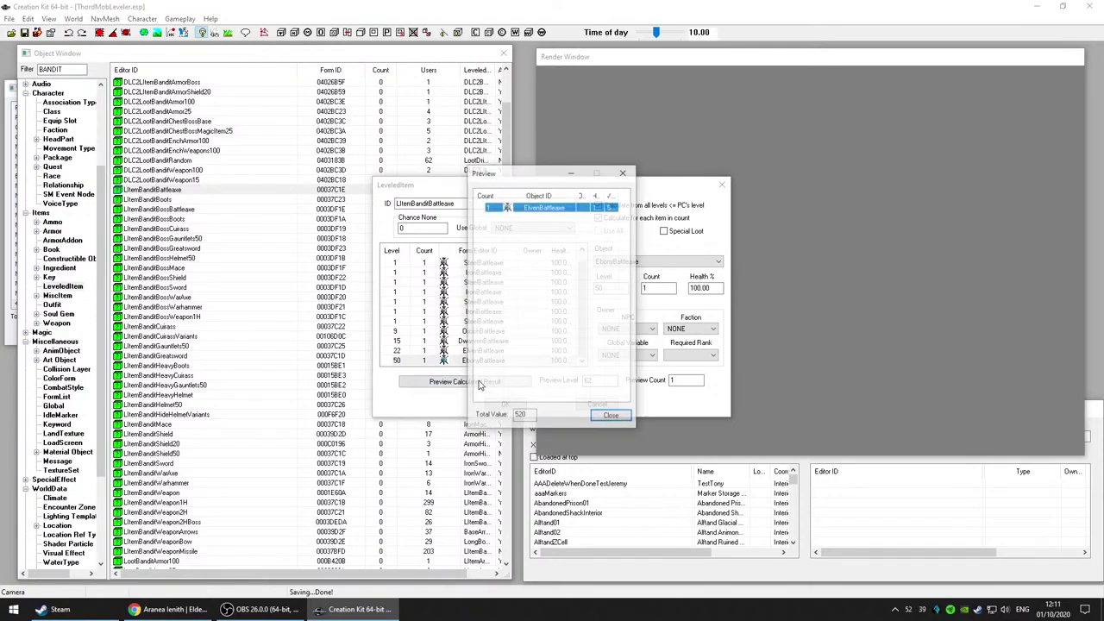
{"action": "left_click", "coordinate": [485, 383]}
{"action": "left_click", "coordinate": [598, 416]}
{"action": "left_click", "coordinate": [516, 385]}
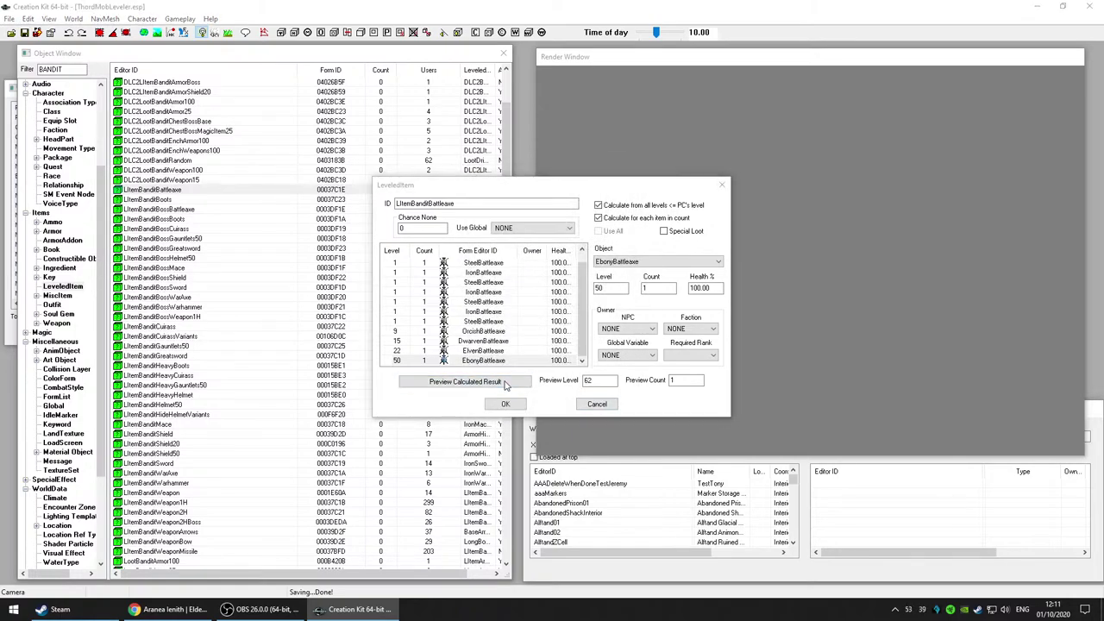
{"action": "left_click", "coordinate": [610, 421]}
Step: Set the preview count to 10 and preview the battleaxe list's calculated results several times
{"action": "left_click", "coordinate": [686, 382]}
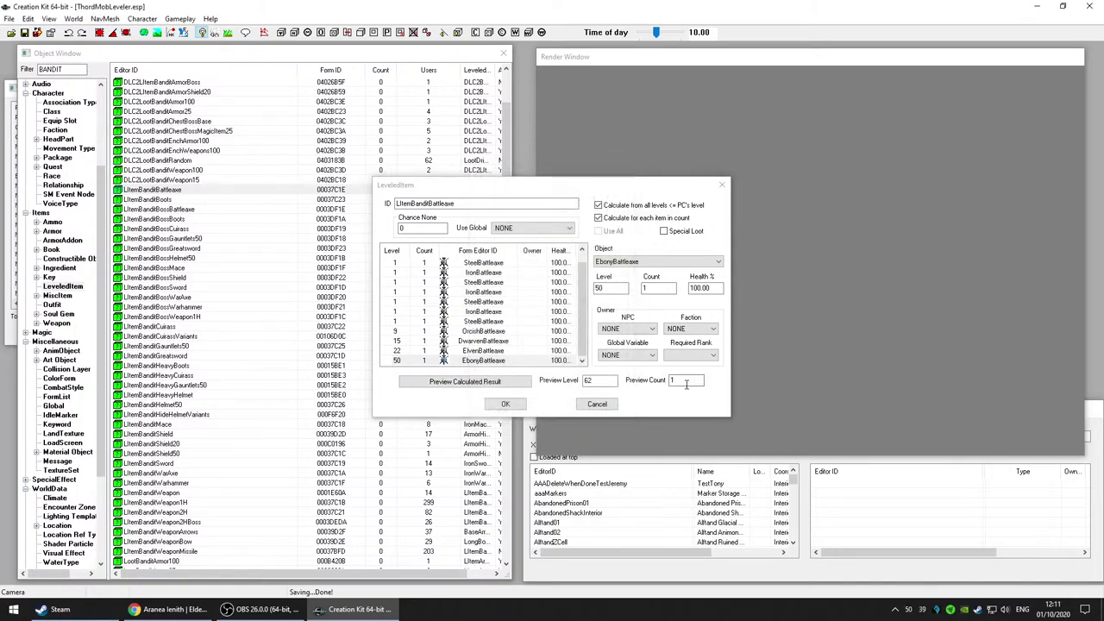
{"action": "type", "text": "0"}
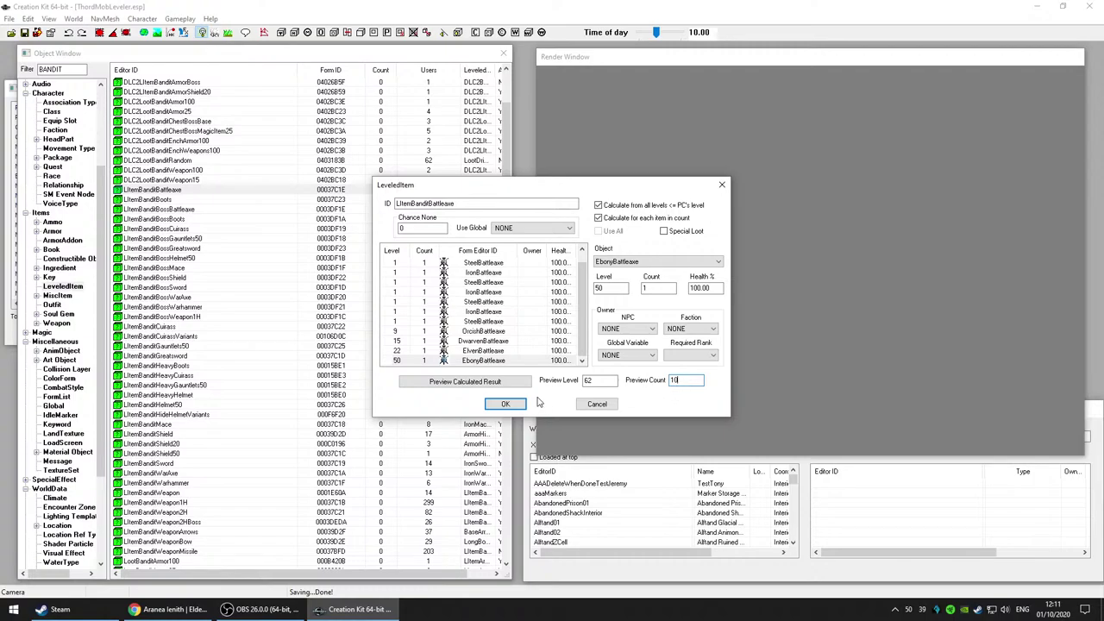
{"action": "left_click", "coordinate": [471, 382]}
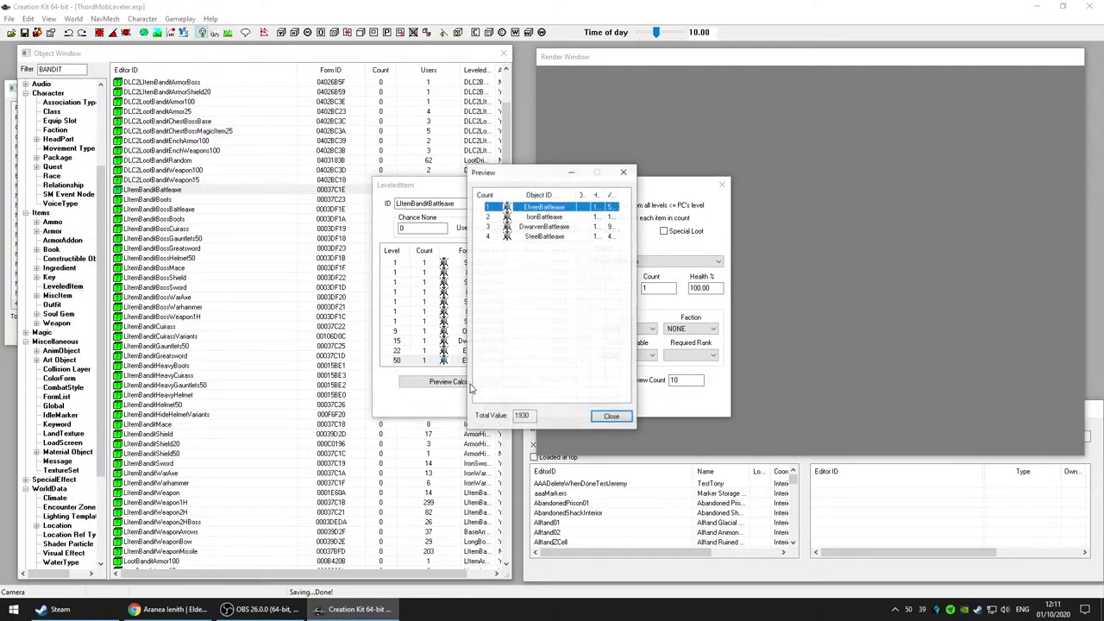
{"action": "left_click", "coordinate": [612, 417]}
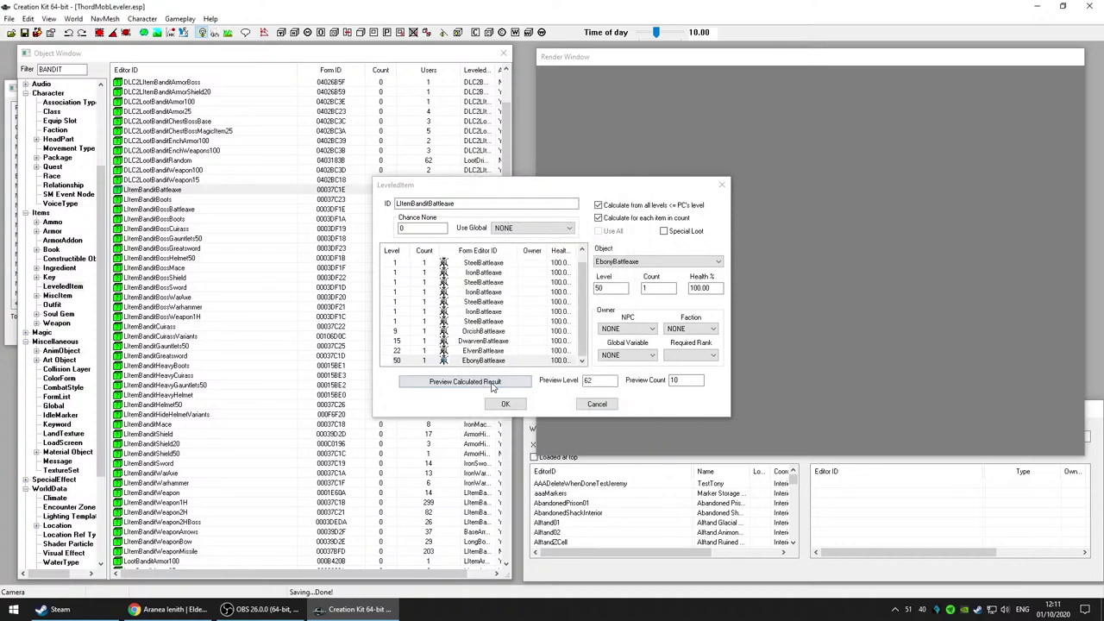
{"action": "key", "text": "Return"}
{"action": "left_click", "coordinate": [612, 418]}
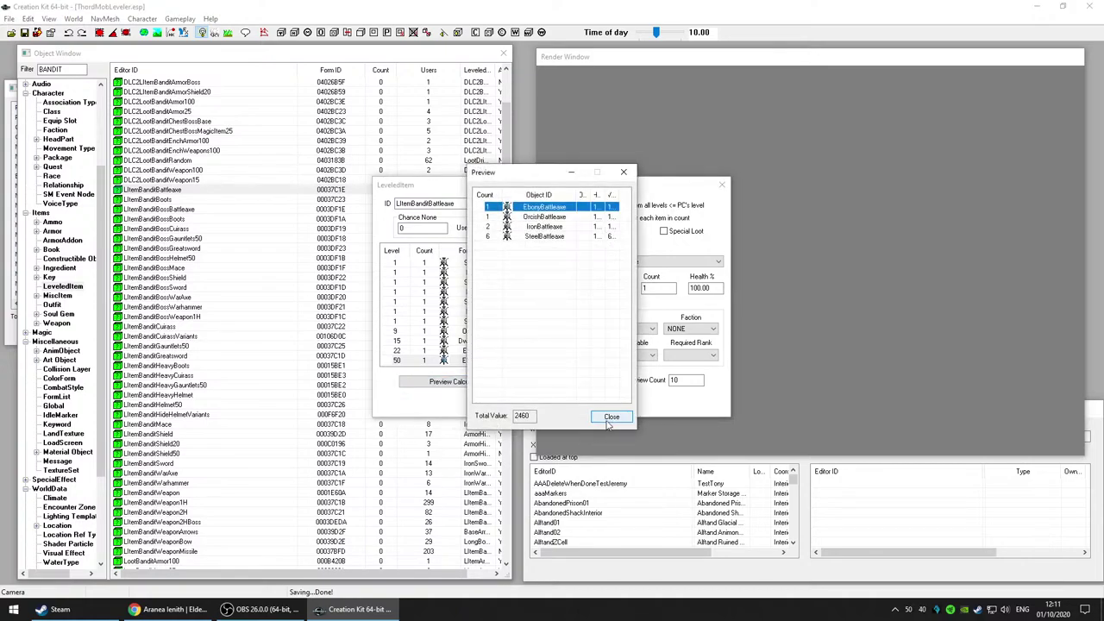
{"action": "left_click", "coordinate": [612, 418]}
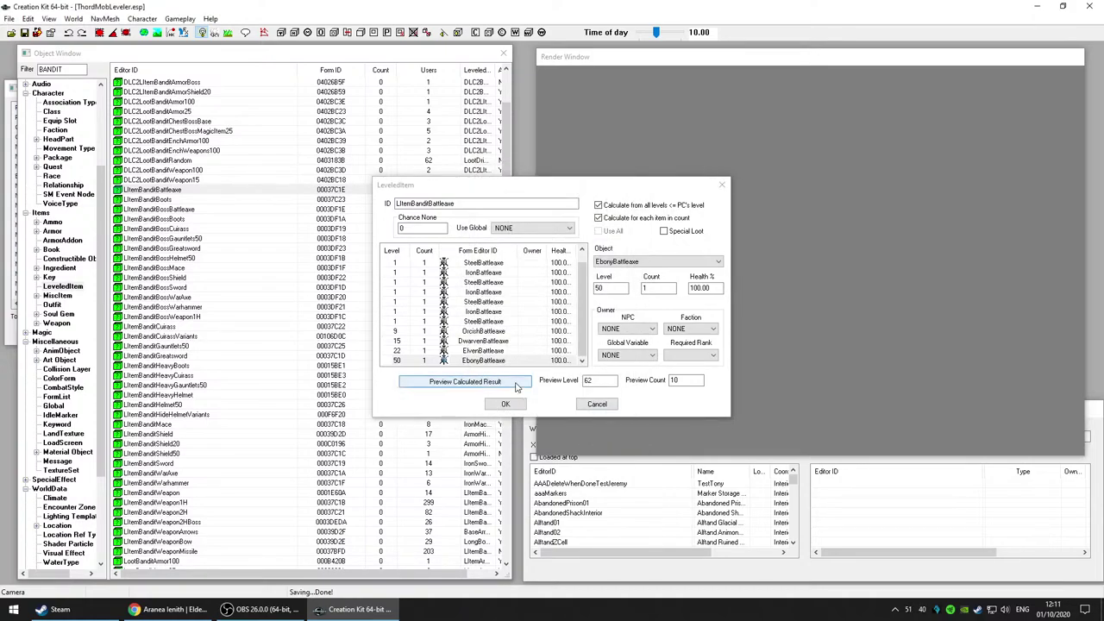
{"action": "key", "text": "Return"}
{"action": "left_click", "coordinate": [611, 417]}
{"action": "key", "text": "Return"}
{"action": "left_click", "coordinate": [612, 418]}
Step: Preview the ten-item result once more, compare its EbonyBattleaxe row with the list's entries, and accept the battleaxe list changes
{"action": "key", "text": "Return"}
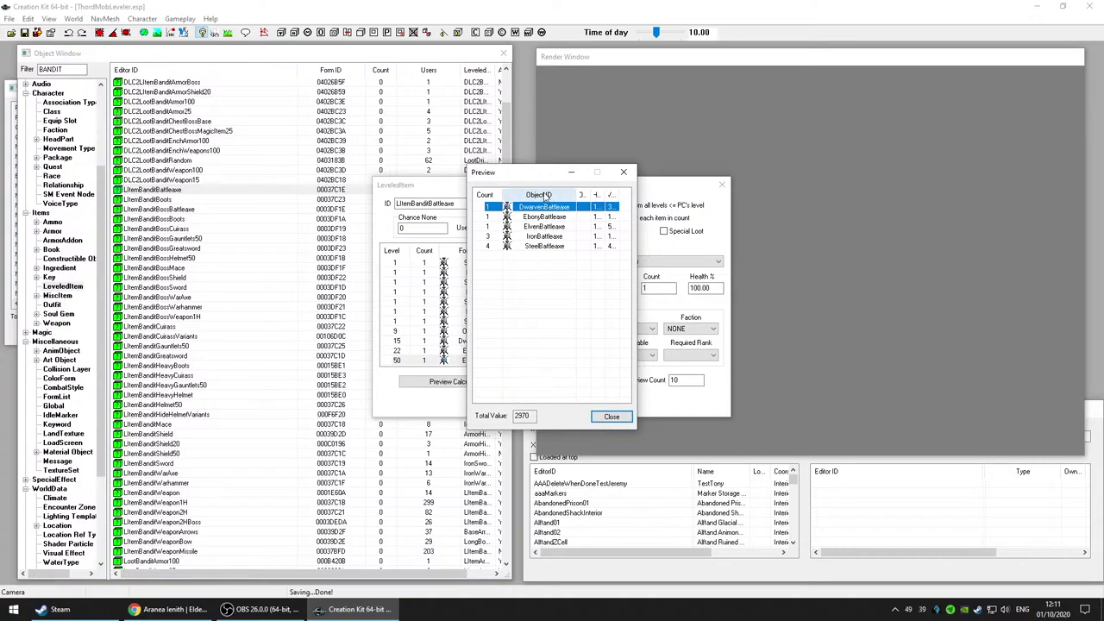
{"action": "left_click_drag", "start_coordinate": [550, 177], "coordinate": [233, 176]}
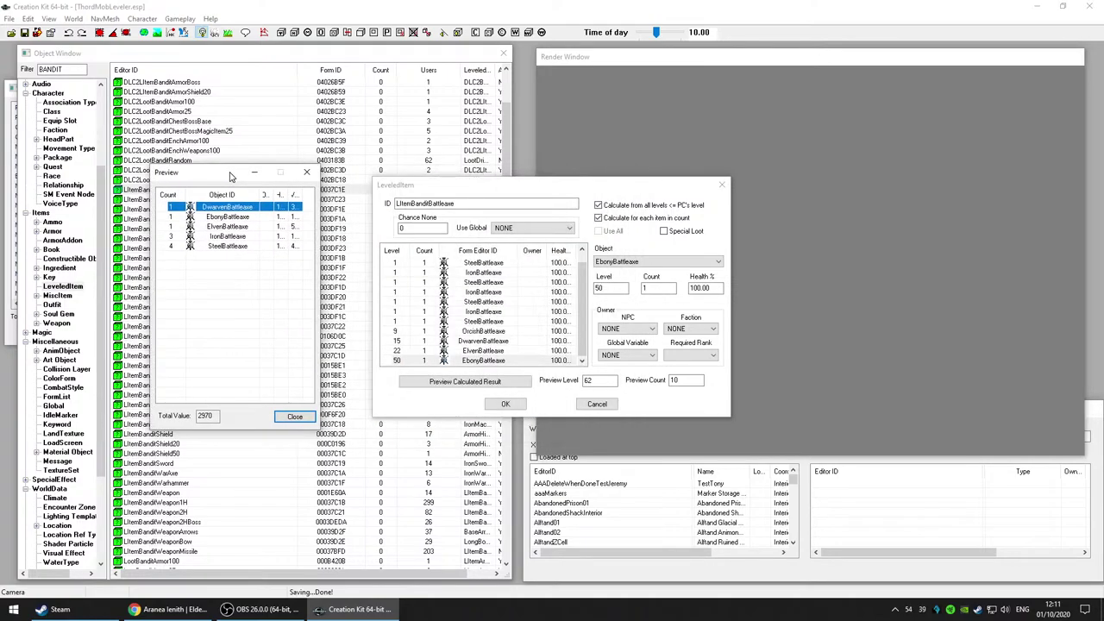
{"action": "left_click", "coordinate": [242, 221]}
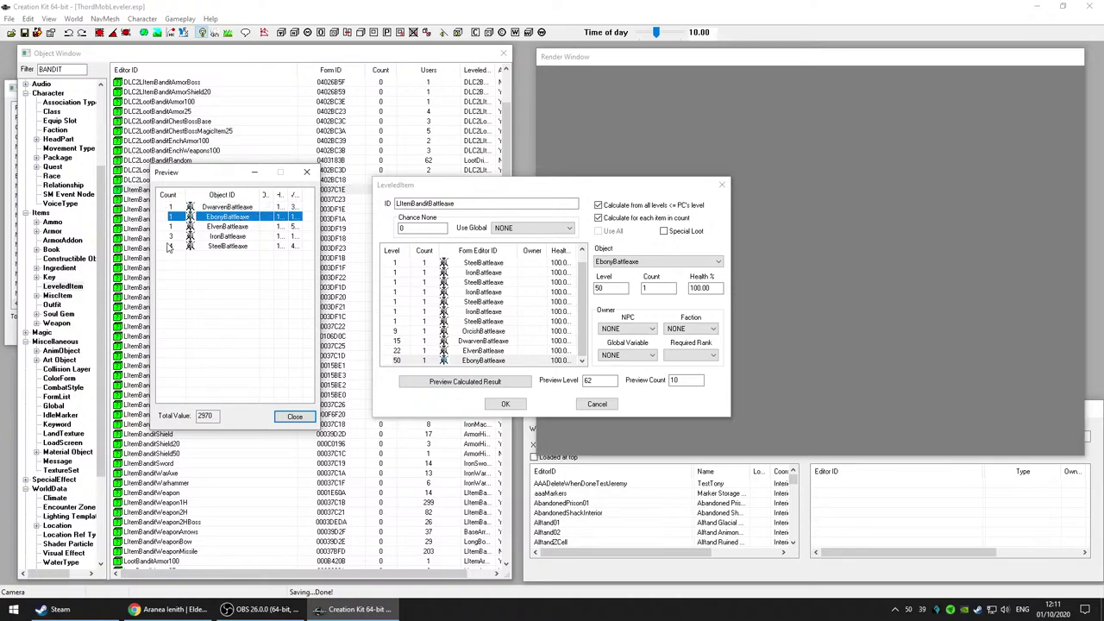
{"action": "left_click", "coordinate": [294, 417]}
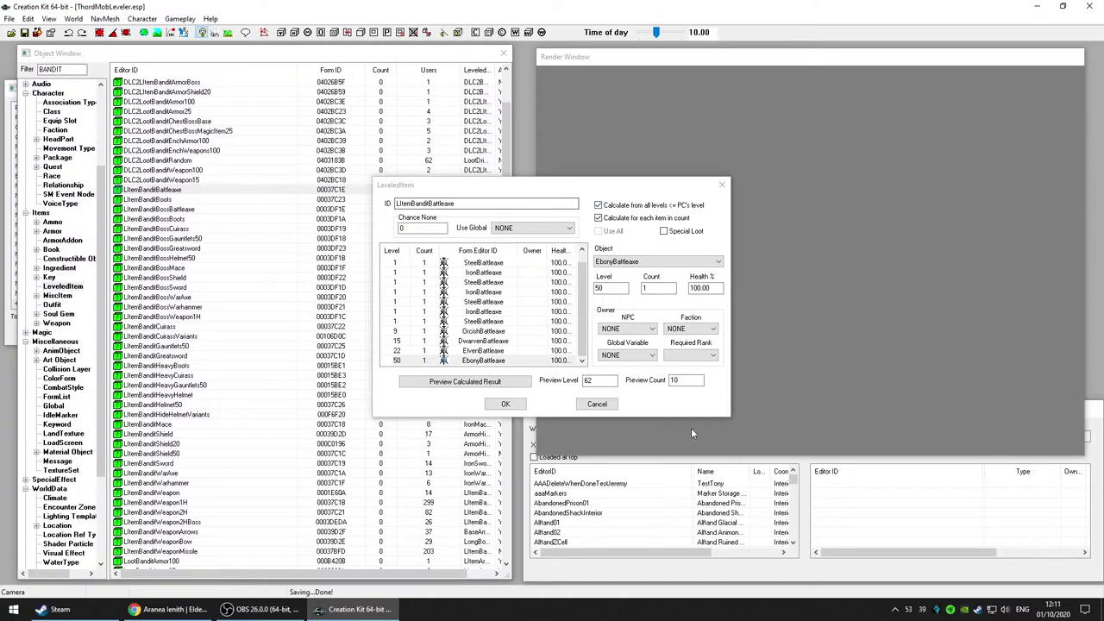
{"action": "left_click", "coordinate": [502, 407]}
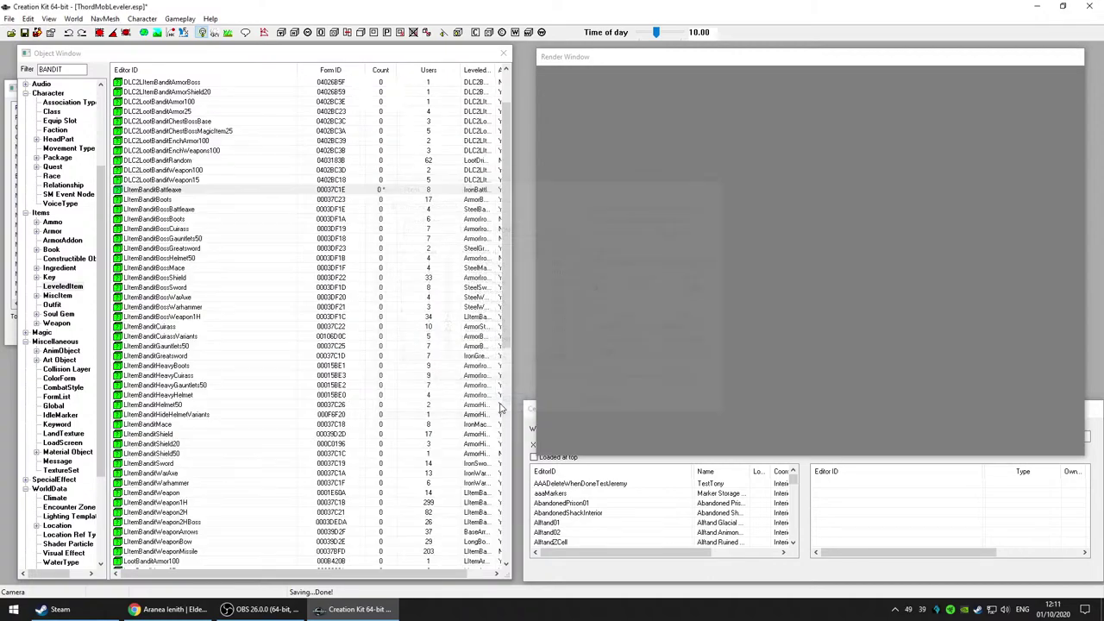
Step: Examine the LItemBanditBoots list's highest-level boot entries and close the list without changes
{"action": "left_click", "coordinate": [197, 201]}
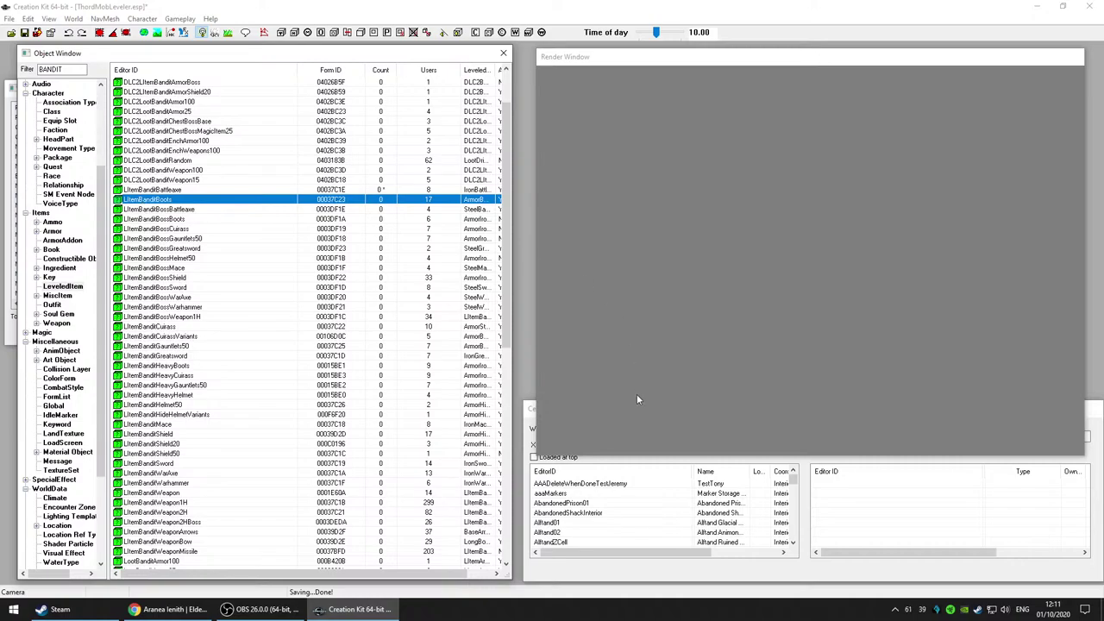
{"action": "double_click", "coordinate": [147, 201]}
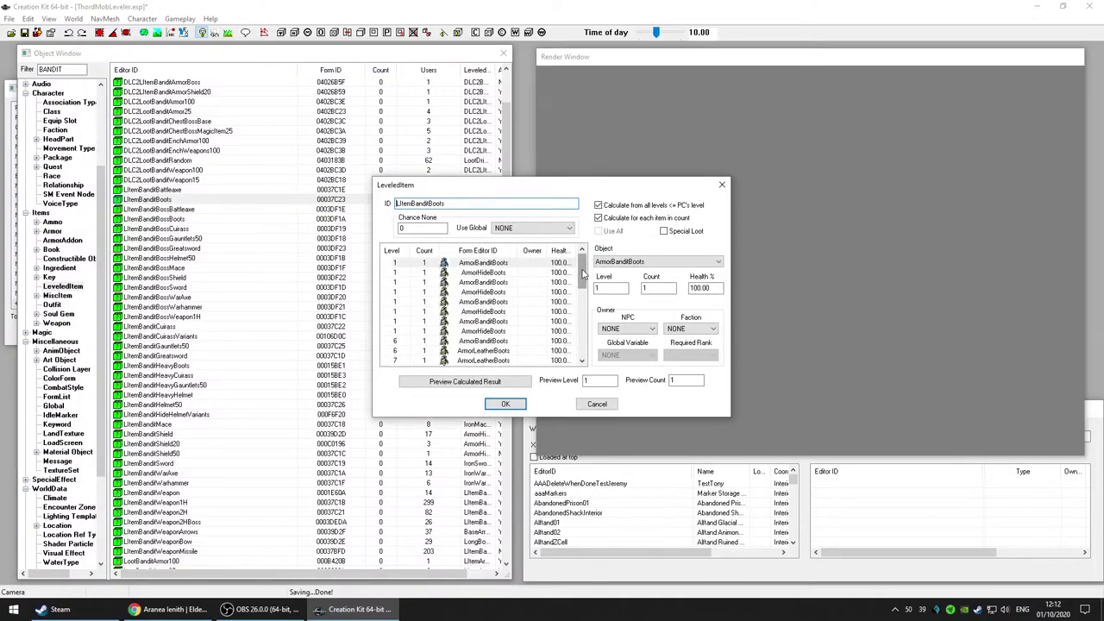
{"action": "left_click_drag", "start_coordinate": [583, 274], "coordinate": [586, 354]}
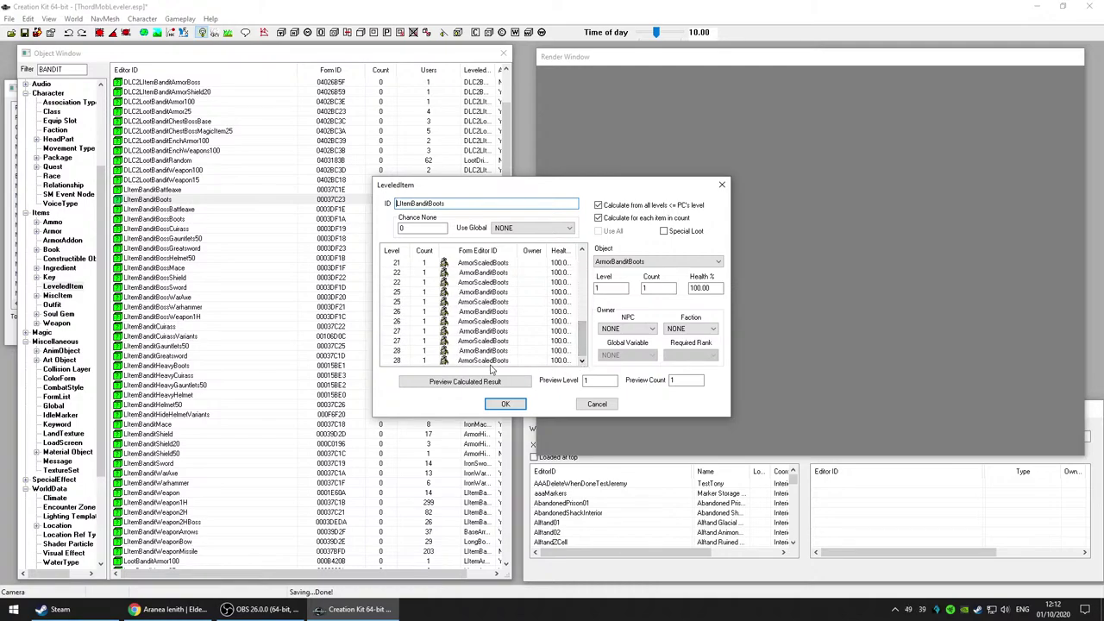
{"action": "left_click", "coordinate": [486, 361]}
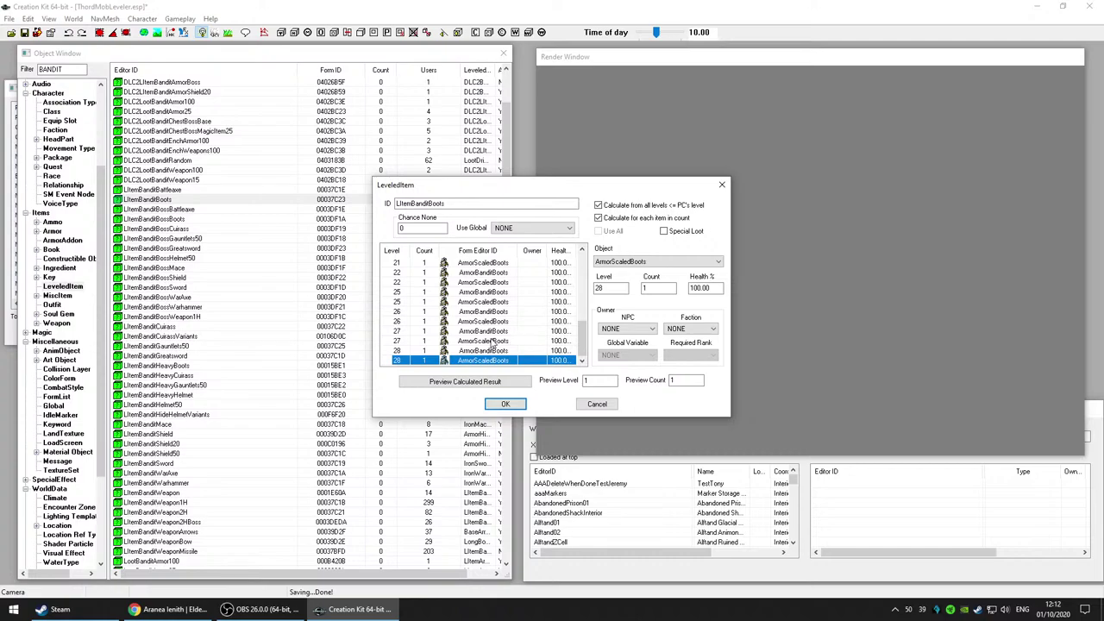
{"action": "left_click", "coordinate": [488, 293]}
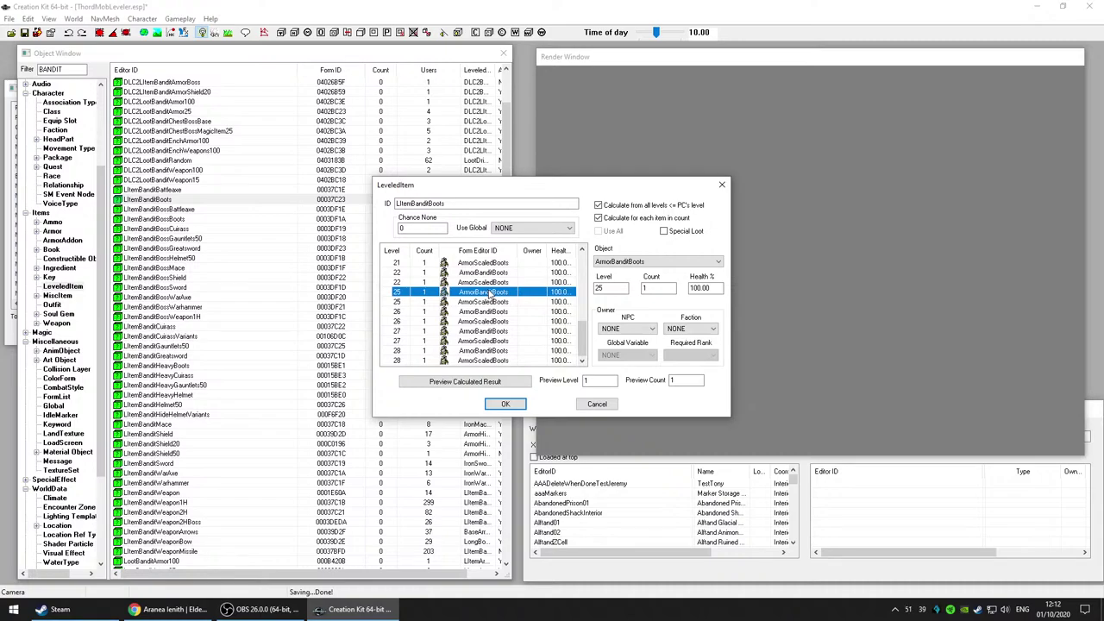
{"action": "left_click", "coordinate": [498, 360]}
{"action": "left_click", "coordinate": [597, 404]}
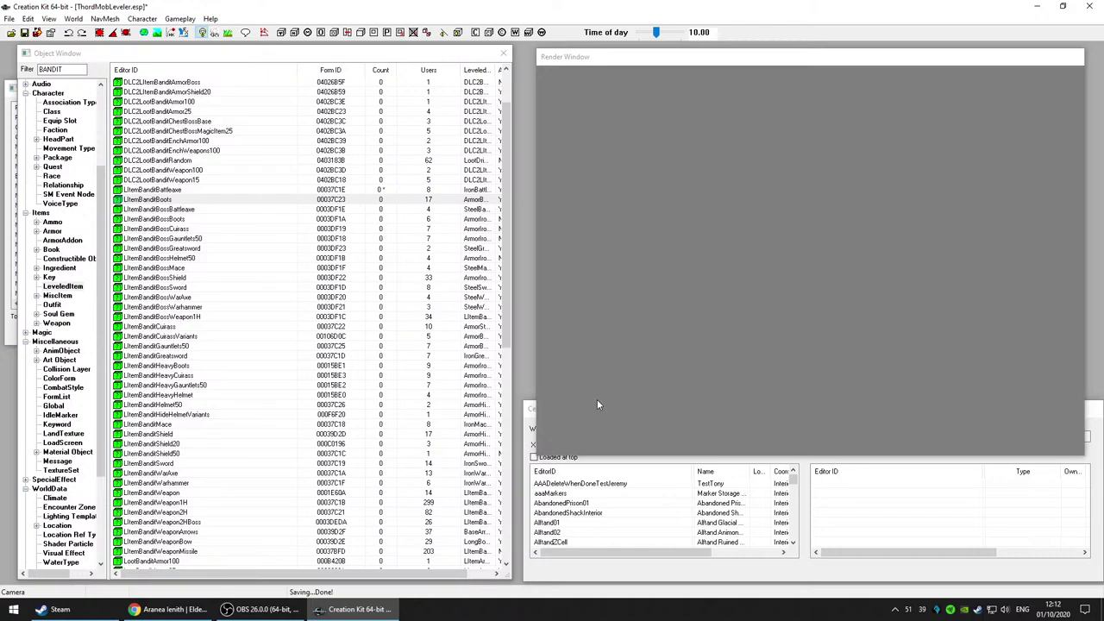
Step: Examine the LItemBanditBossBattleaxe list's highest-level battleaxe entries and close the list without changes
{"action": "left_click", "coordinate": [189, 209]}
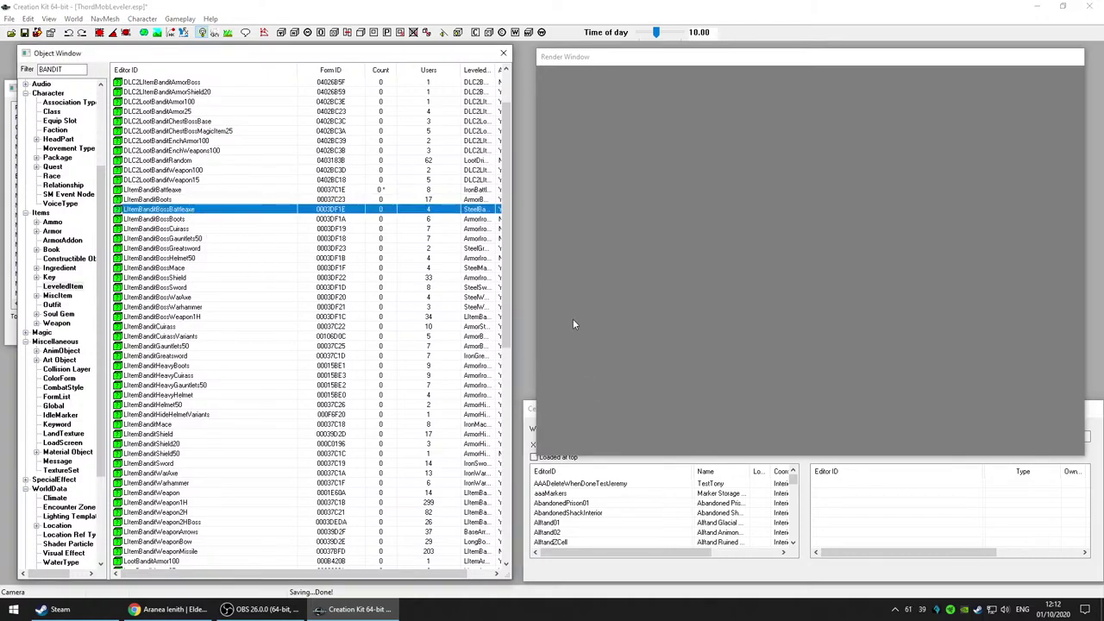
{"action": "key", "text": "Return"}
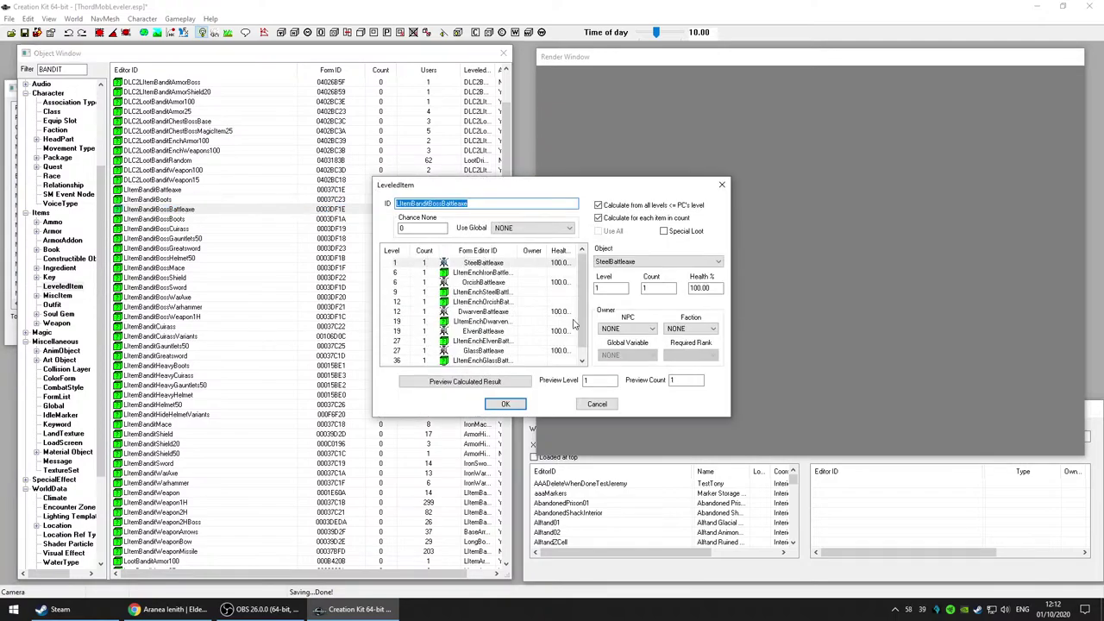
{"action": "scroll", "coordinate": [574, 332], "scroll_direction": "down", "scroll_amount": 1}
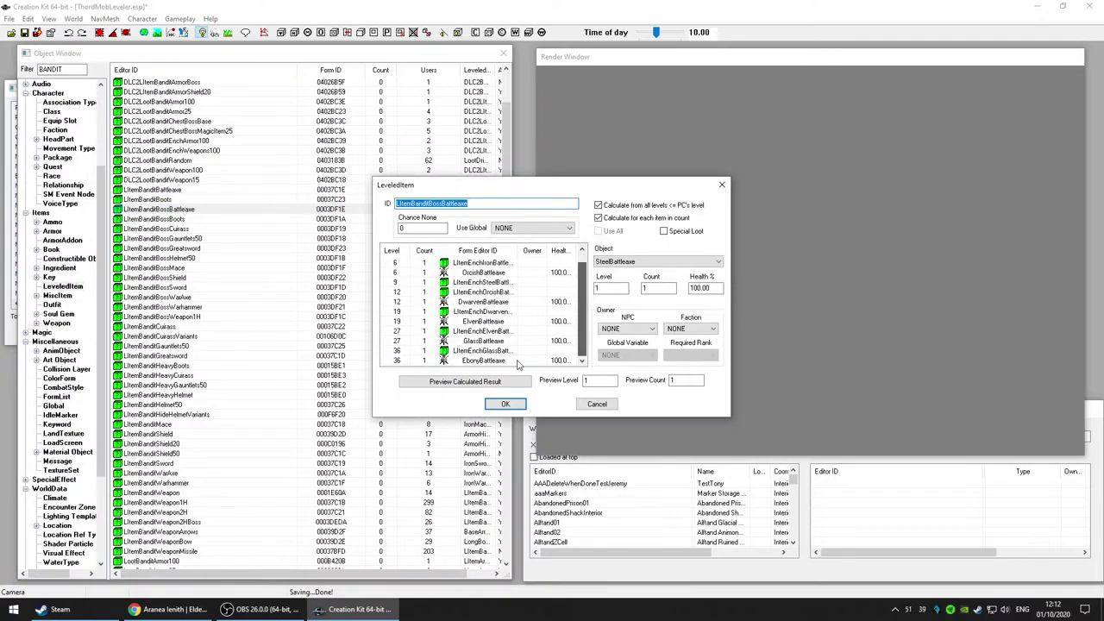
{"action": "left_click", "coordinate": [473, 351]}
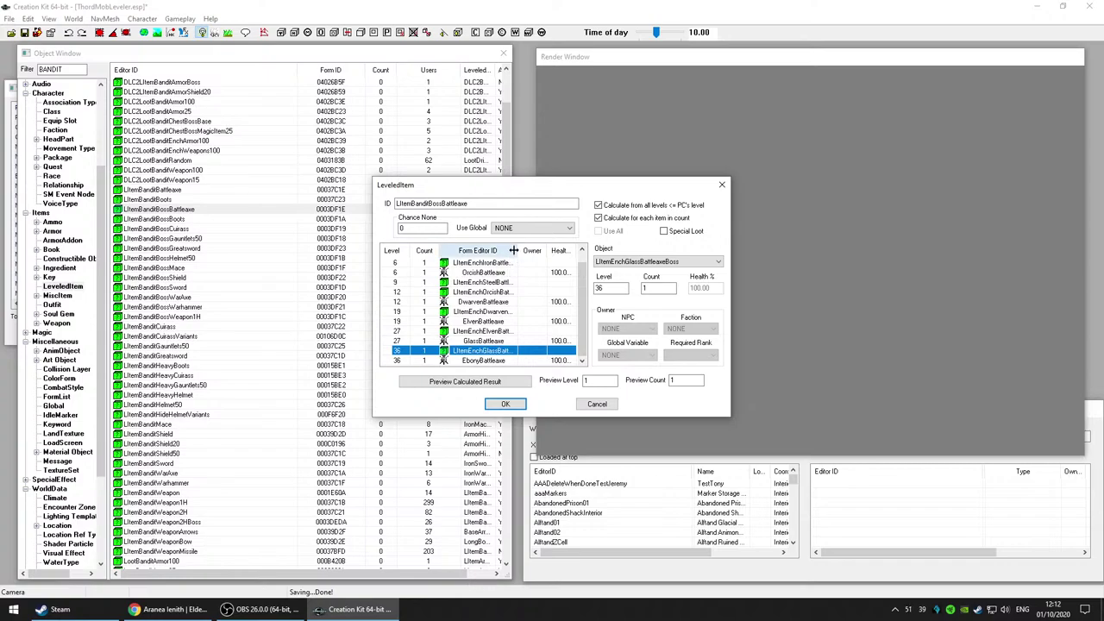
{"action": "left_click_drag", "start_coordinate": [513, 250], "coordinate": [540, 250]}
{"action": "left_click", "coordinate": [583, 353]}
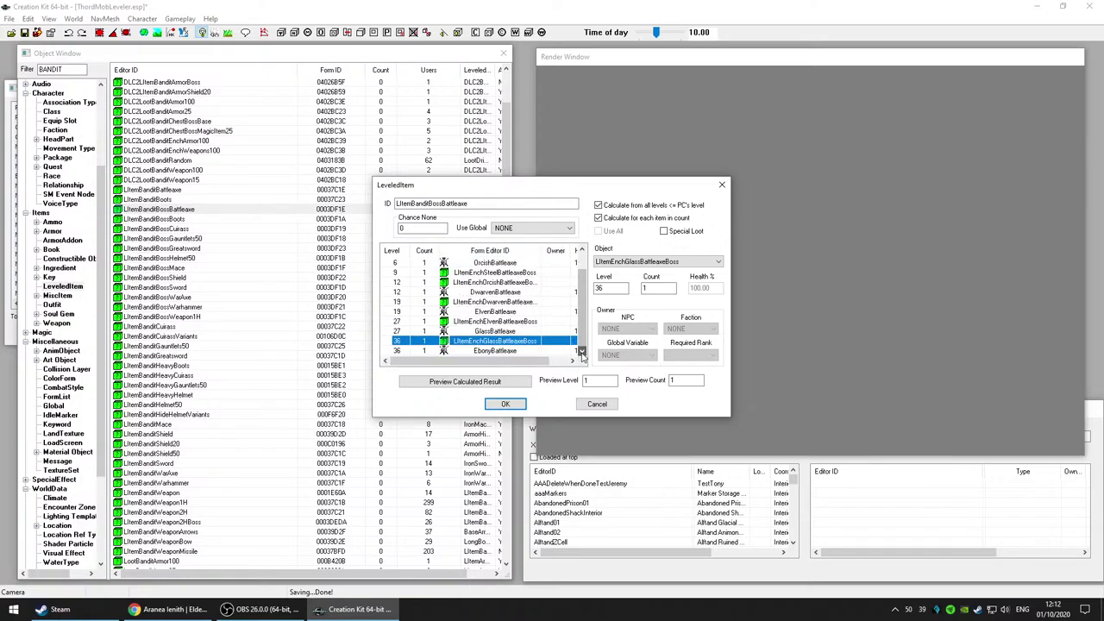
{"action": "left_click", "coordinate": [493, 352]}
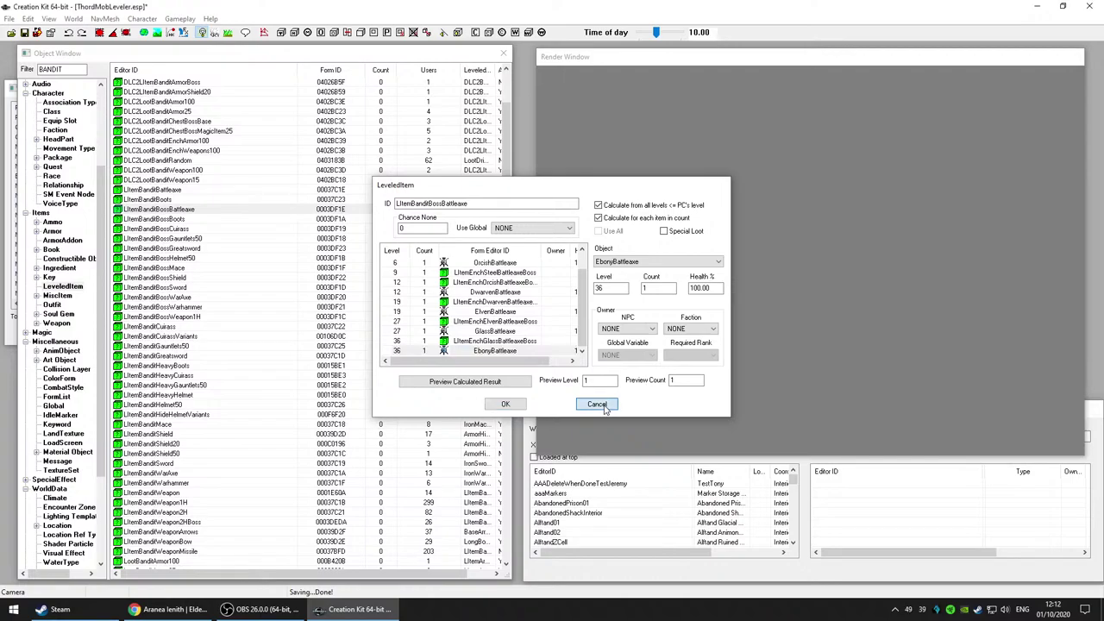
{"action": "left_click", "coordinate": [597, 405]}
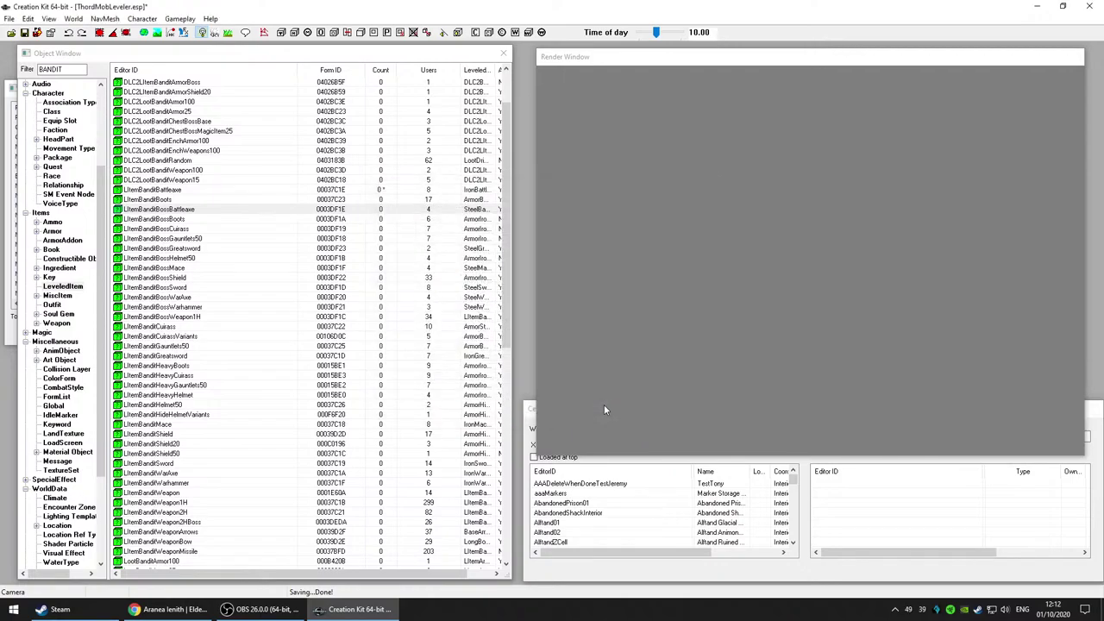
Step: Examine the LItemBanditBossCuirass list's highest-level cuirass entry and close the list without changes
{"action": "left_click", "coordinate": [212, 230]}
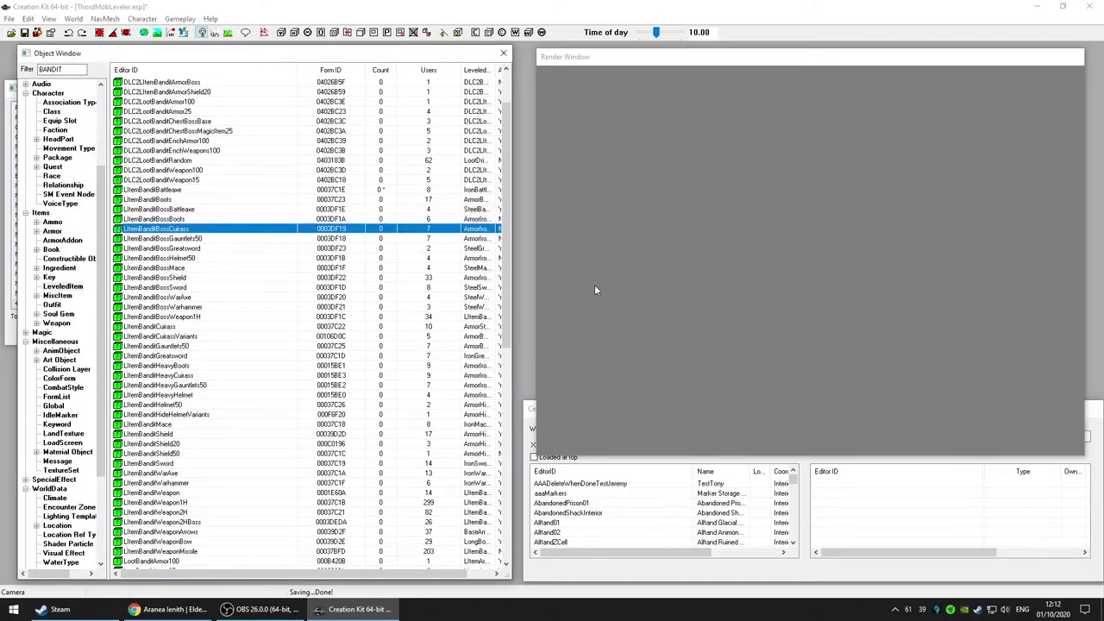
{"action": "double_click", "coordinate": [216, 231]}
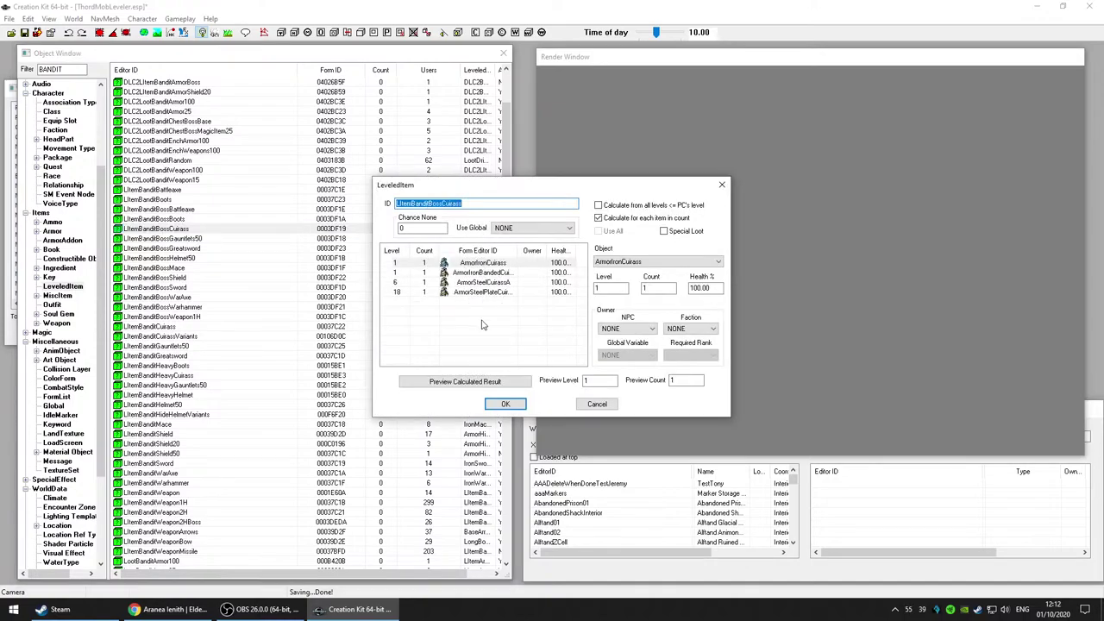
{"action": "left_click", "coordinate": [489, 293]}
{"action": "left_click_drag", "start_coordinate": [522, 251], "coordinate": [553, 254]}
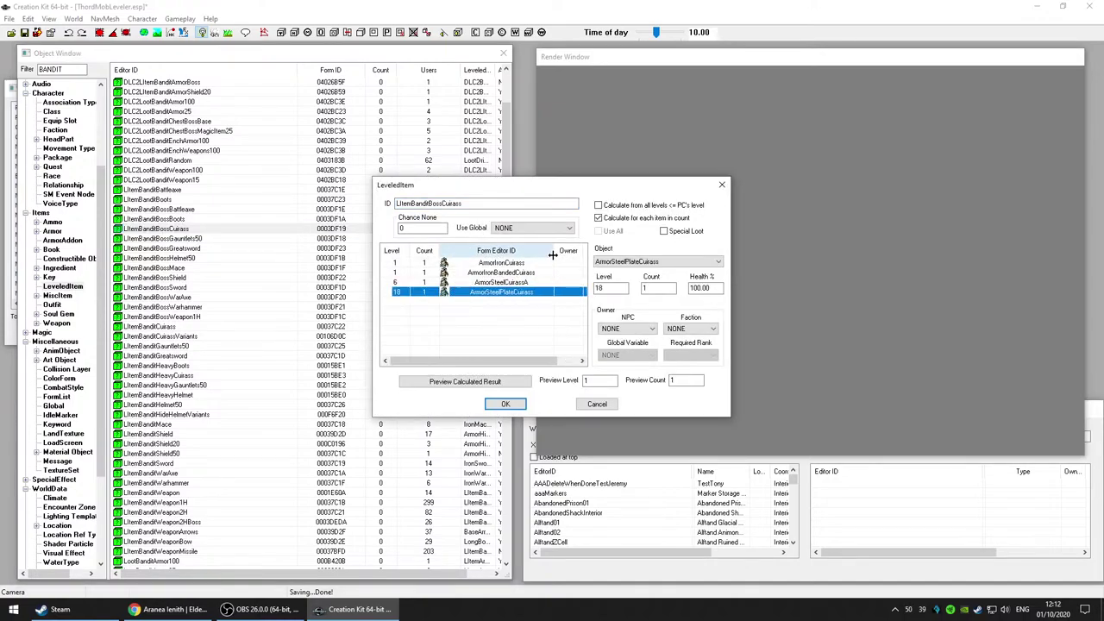
{"action": "left_click", "coordinate": [597, 405]}
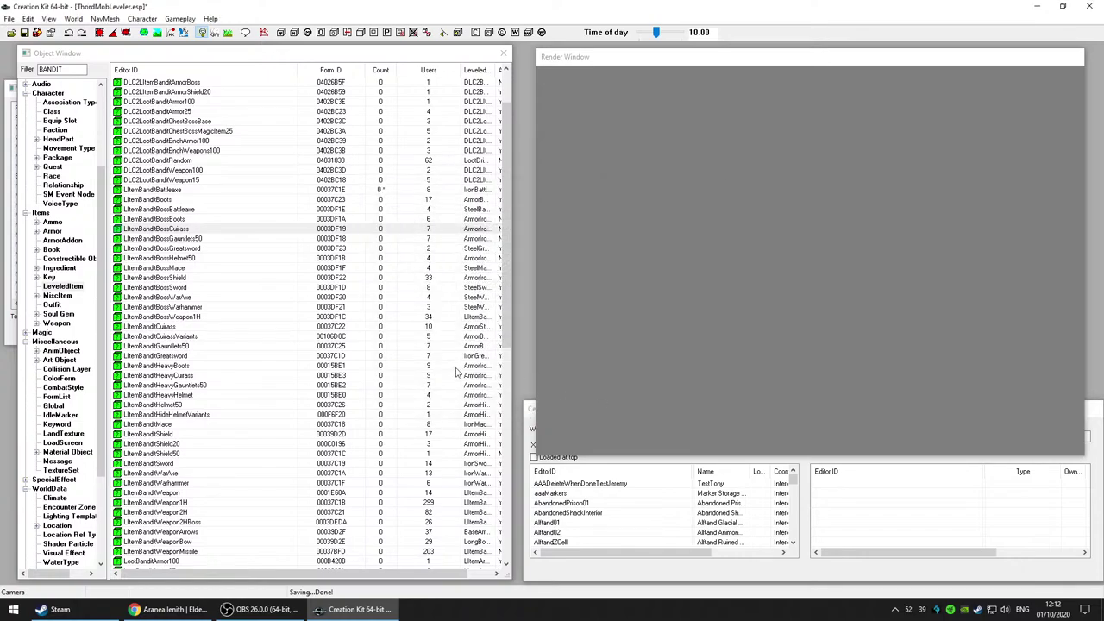
Step: Add a new entry to the LItemBanditBossCuirass list and set its level to 50
{"action": "scroll", "coordinate": [207, 320], "scroll_direction": "down", "scroll_amount": 1}
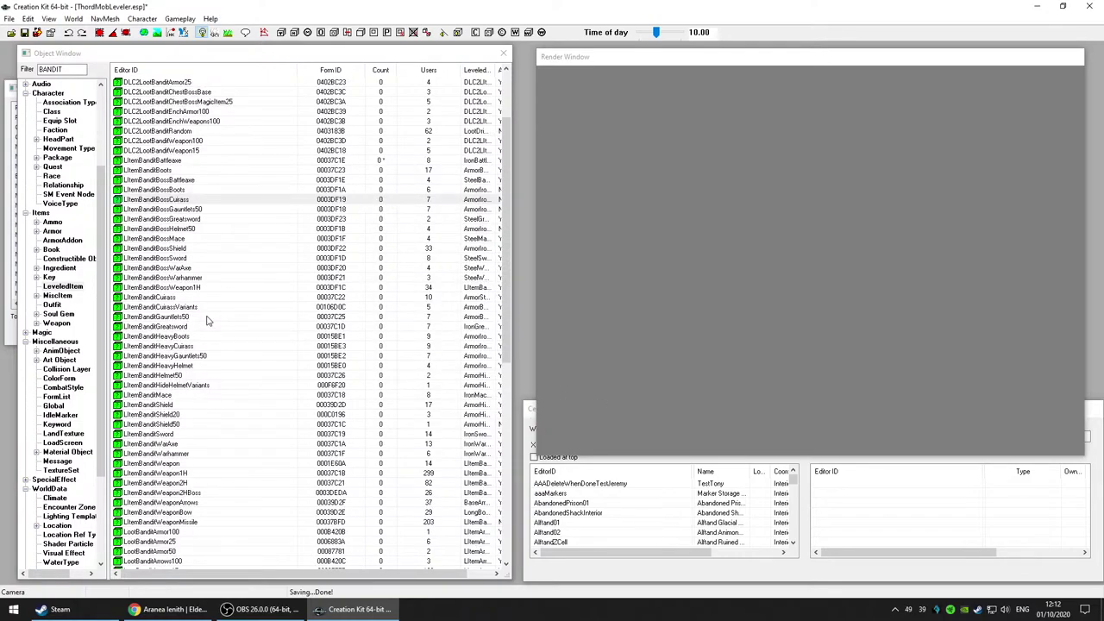
{"action": "left_click", "coordinate": [164, 203]}
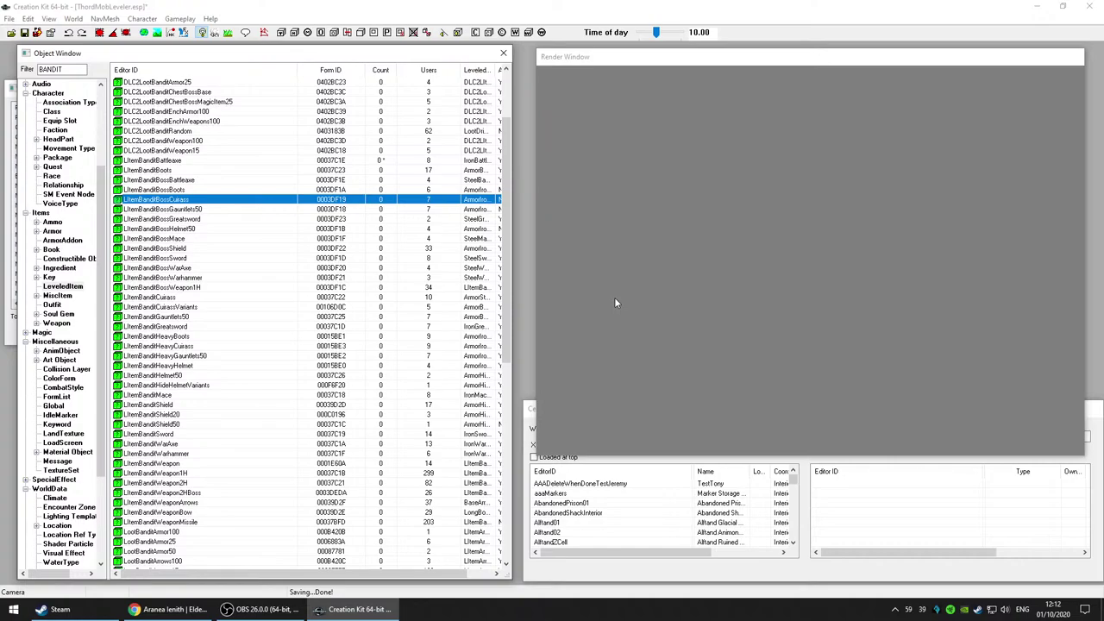
{"action": "key", "text": "Return"}
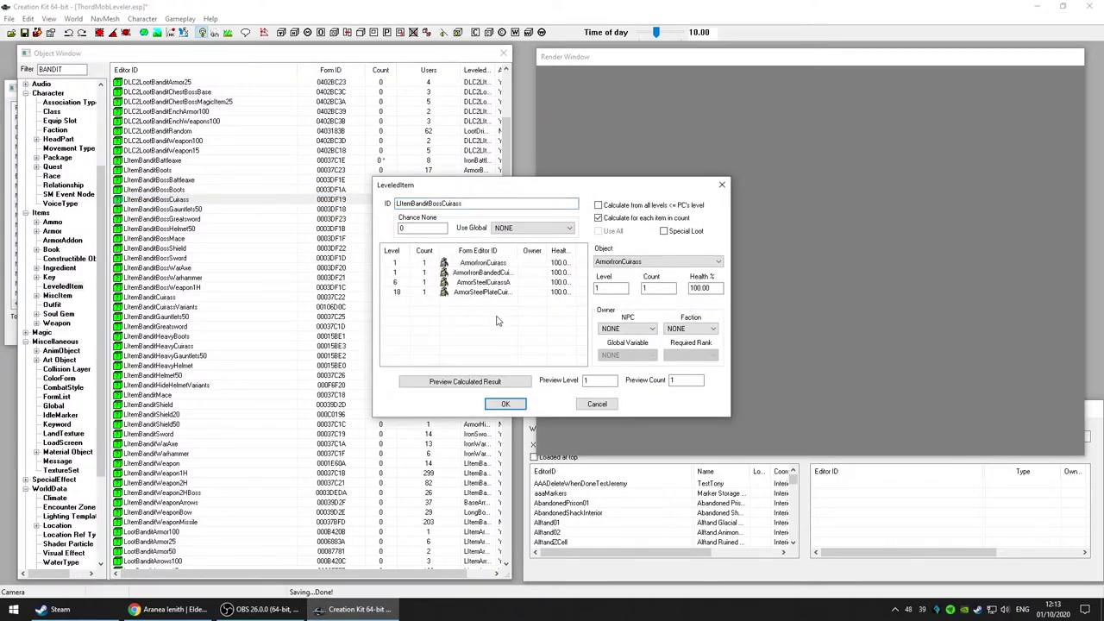
{"action": "left_click_drag", "start_coordinate": [522, 251], "coordinate": [545, 251]}
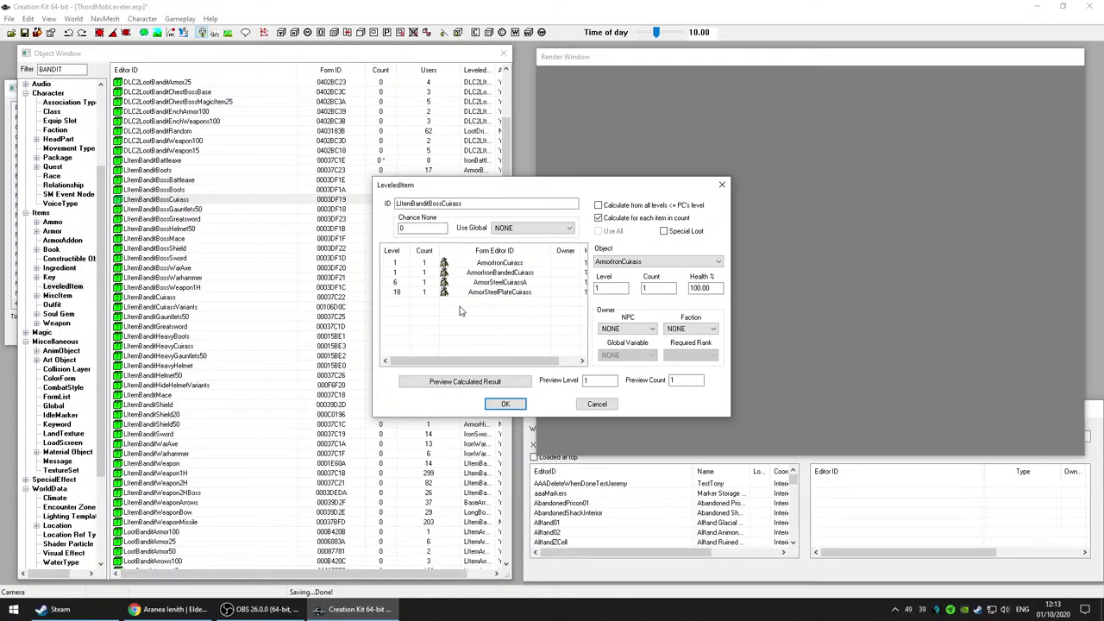
{"action": "right_click", "coordinate": [460, 310]}
{"action": "left_click", "coordinate": [471, 316]}
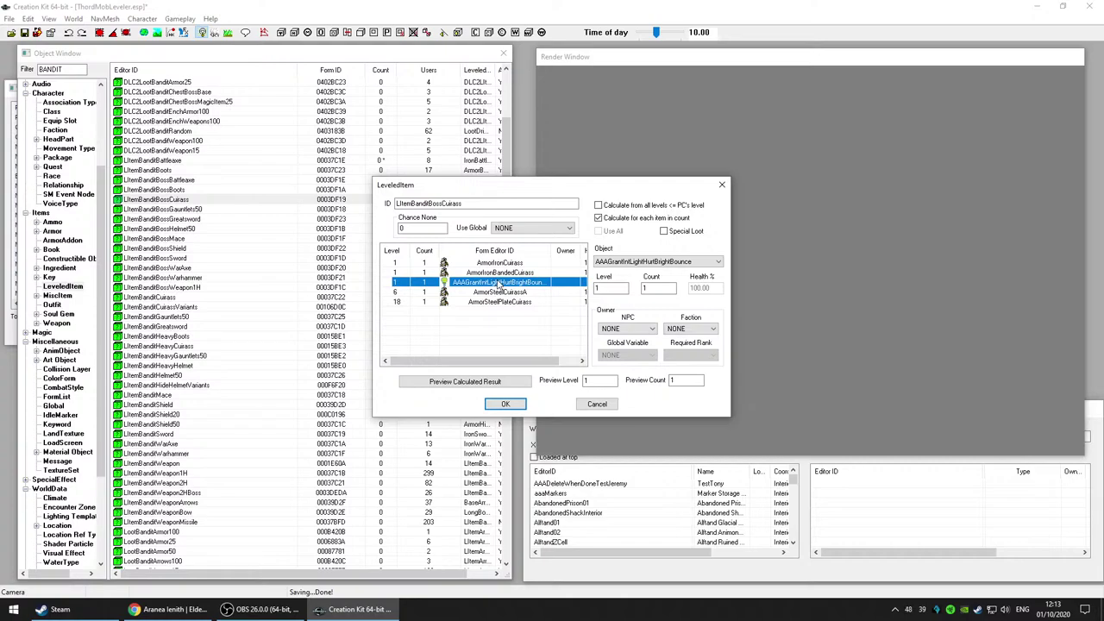
{"action": "left_click", "coordinate": [609, 289]}
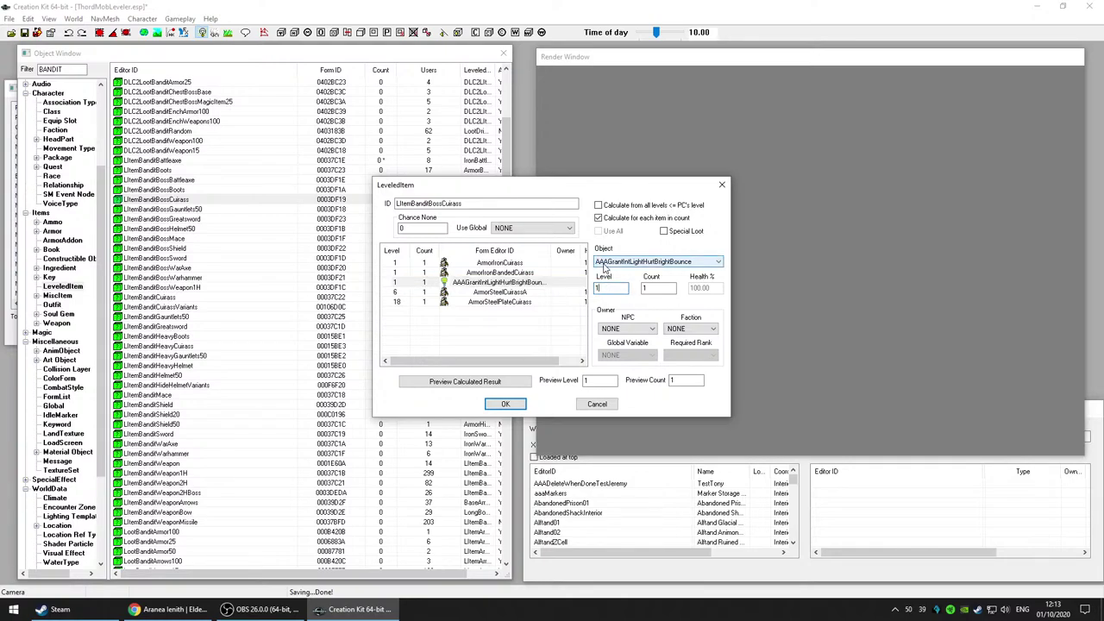
{"action": "key", "text": "BackSpace"}
{"action": "type", "text": "50"}
{"action": "left_click", "coordinate": [493, 302]}
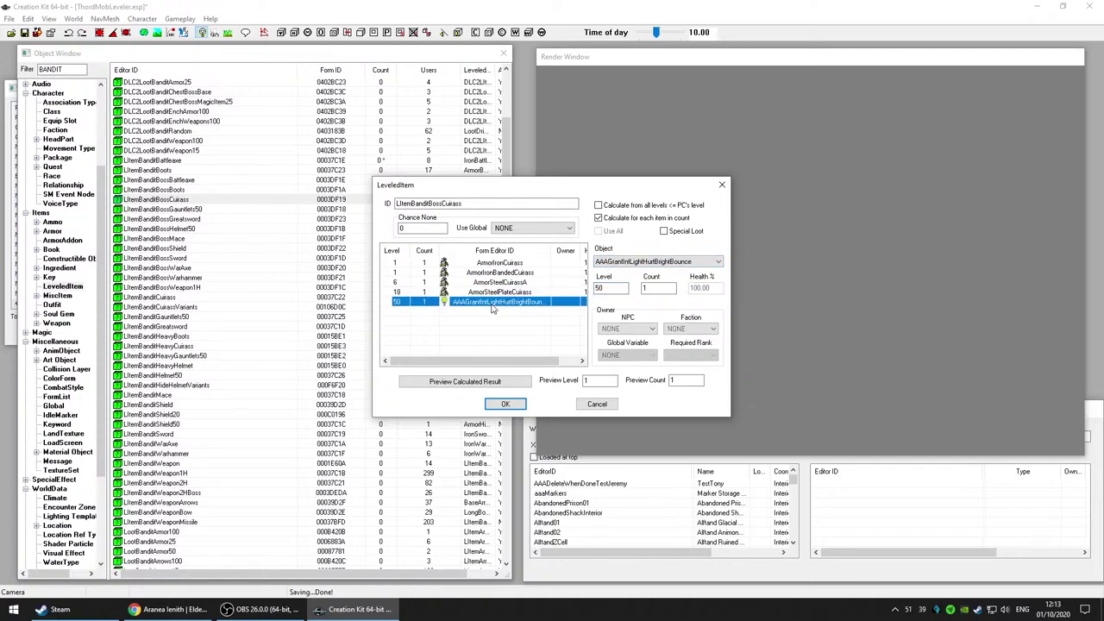
Step: Look through the armor objects available for the level 50 entry of LItemBanditBossCuirass and choose Axe01 as its object
{"action": "left_click", "coordinate": [668, 263]}
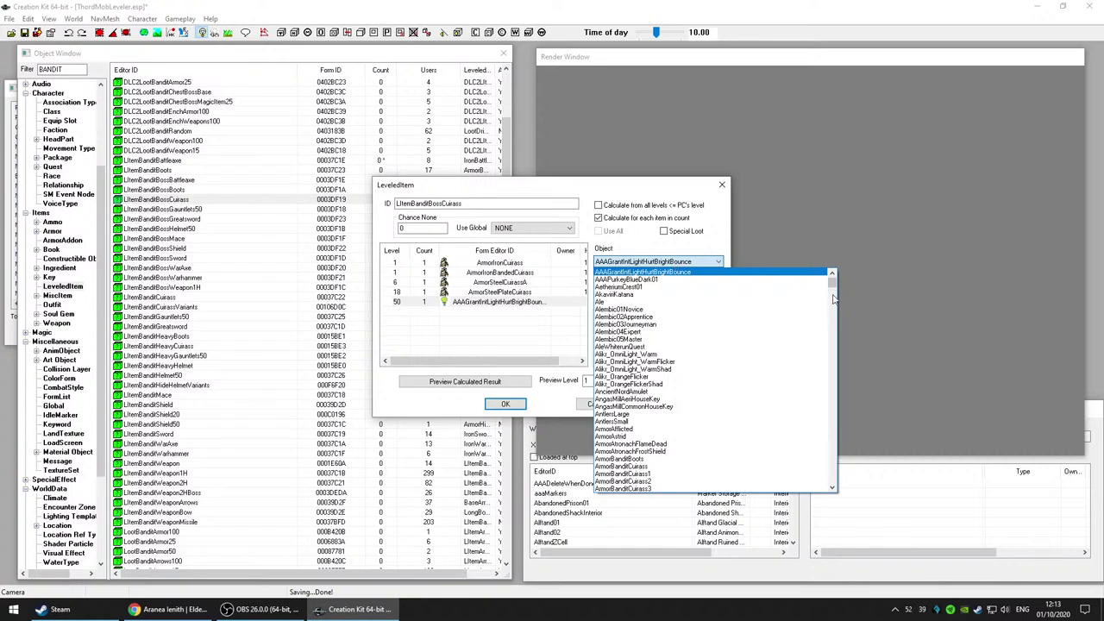
{"action": "scroll", "coordinate": [703, 418], "scroll_direction": "down", "scroll_amount": 6}
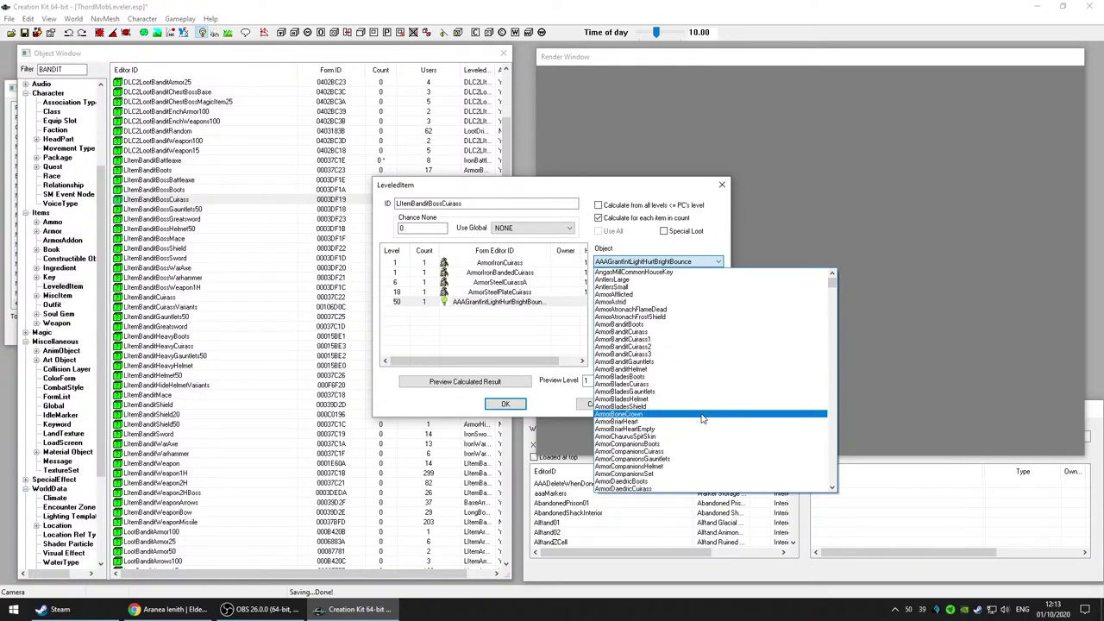
{"action": "scroll", "coordinate": [701, 445], "scroll_direction": "down", "scroll_amount": 2}
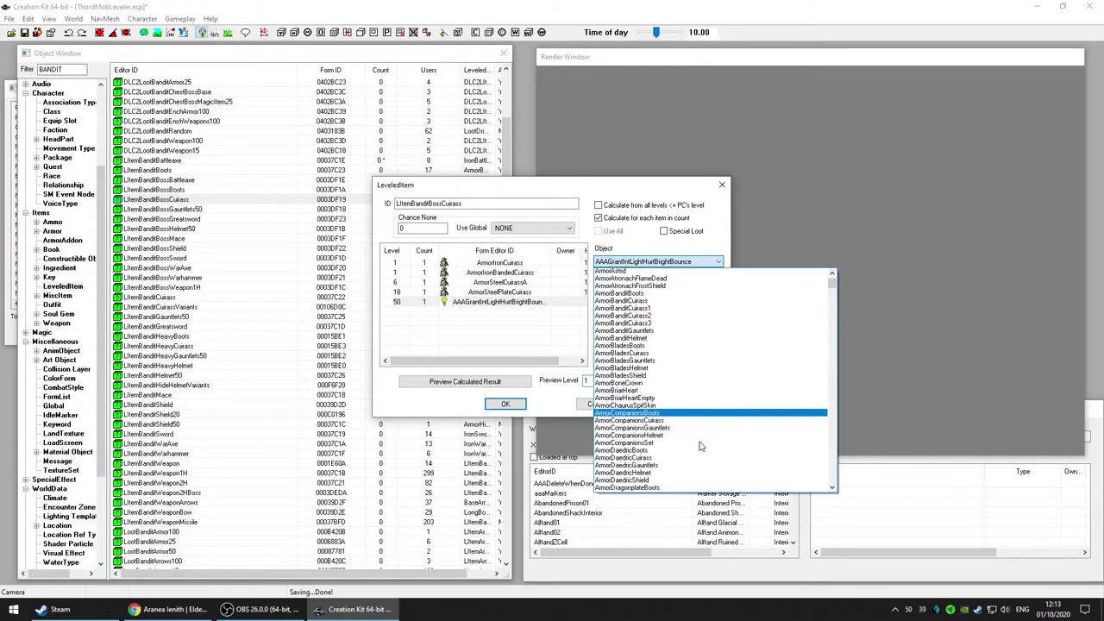
{"action": "scroll", "coordinate": [700, 446], "scroll_direction": "down", "scroll_amount": 4}
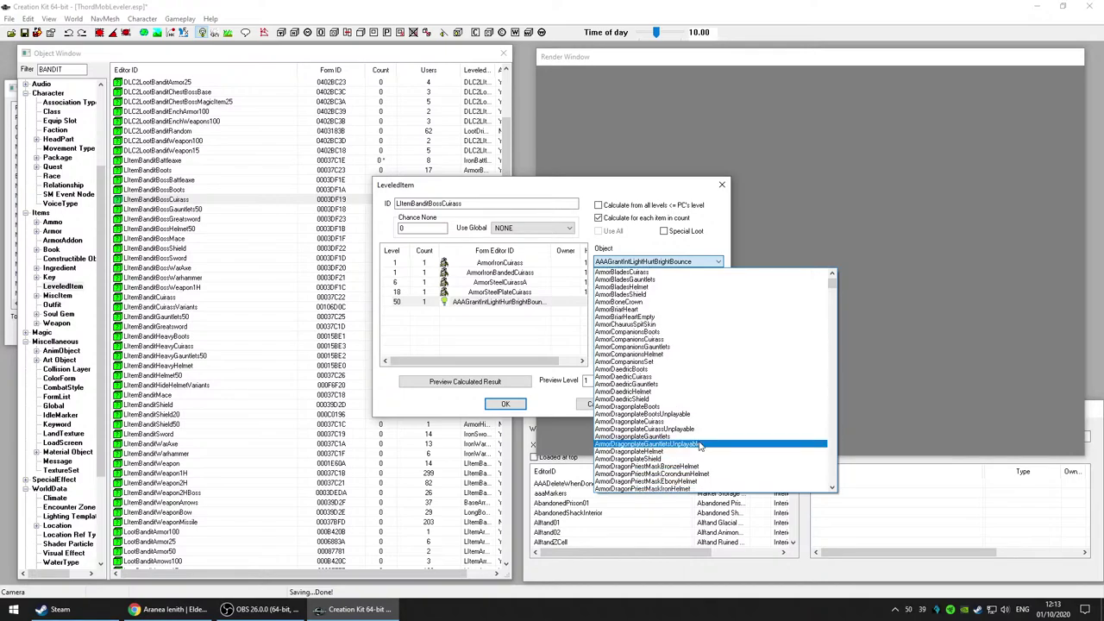
{"action": "scroll", "coordinate": [700, 446], "scroll_direction": "down", "scroll_amount": 9}
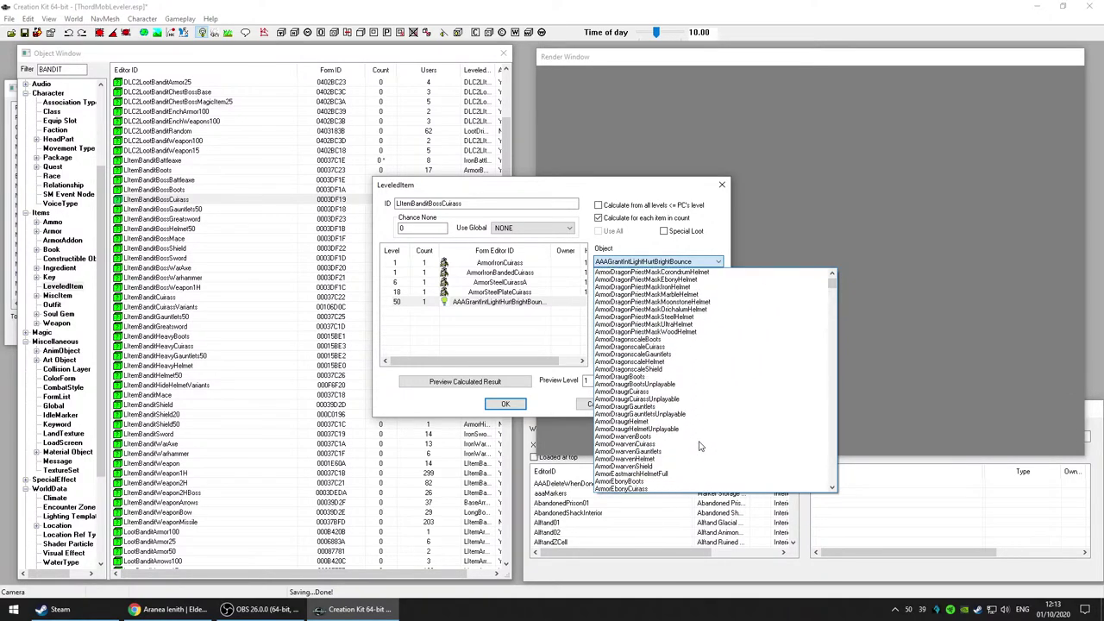
{"action": "scroll", "coordinate": [701, 446], "scroll_direction": "down", "scroll_amount": 5}
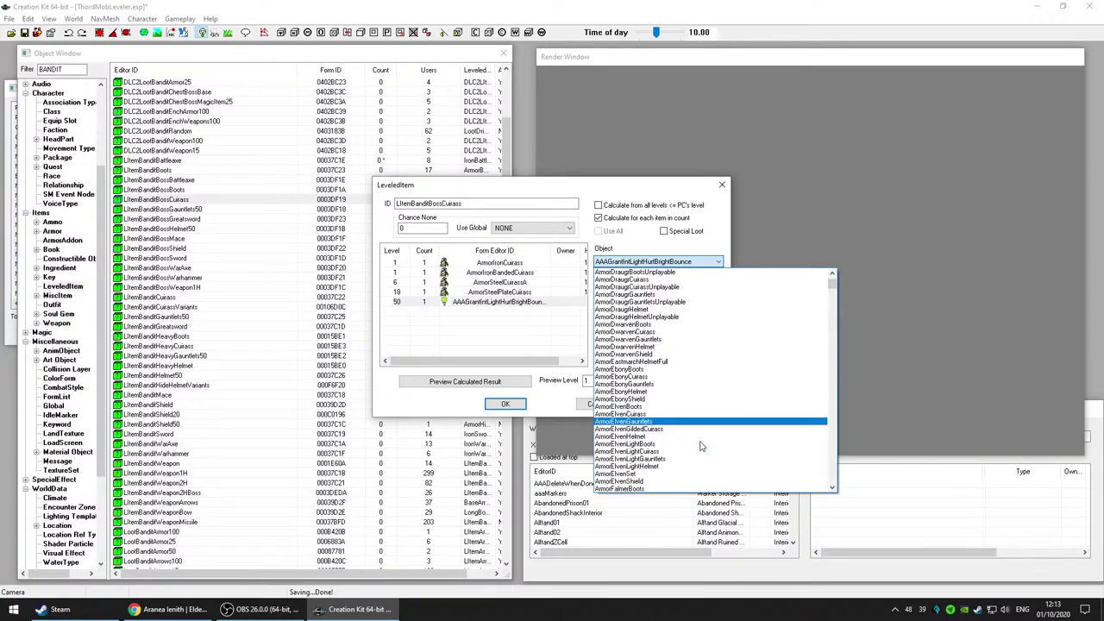
{"action": "scroll", "coordinate": [701, 446], "scroll_direction": "down", "scroll_amount": 3}
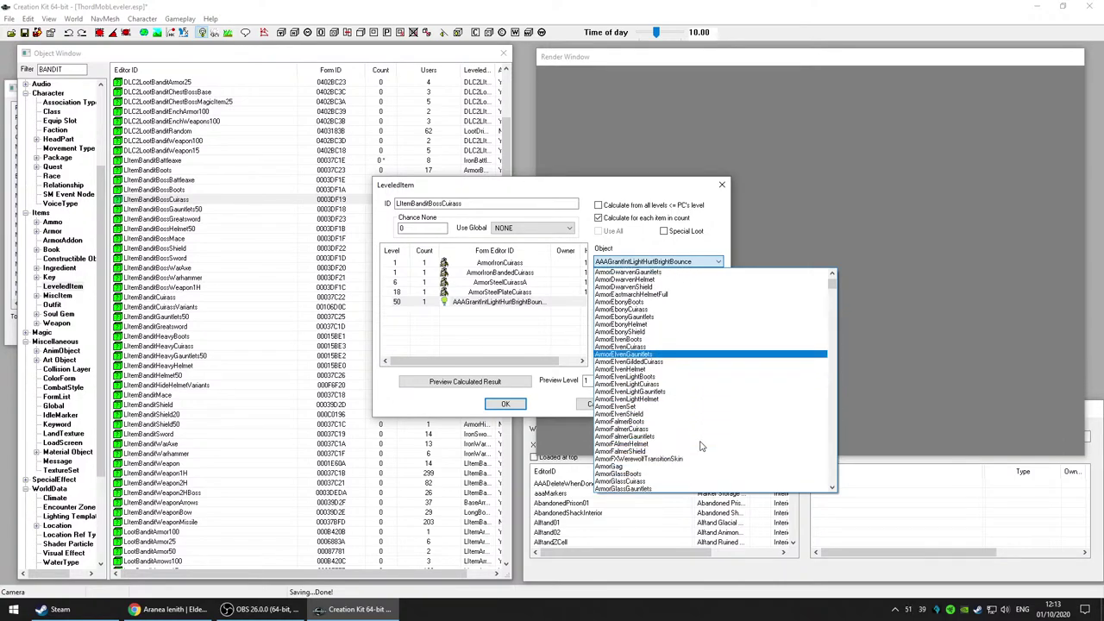
{"action": "scroll", "coordinate": [701, 446], "scroll_direction": "down", "scroll_amount": 4}
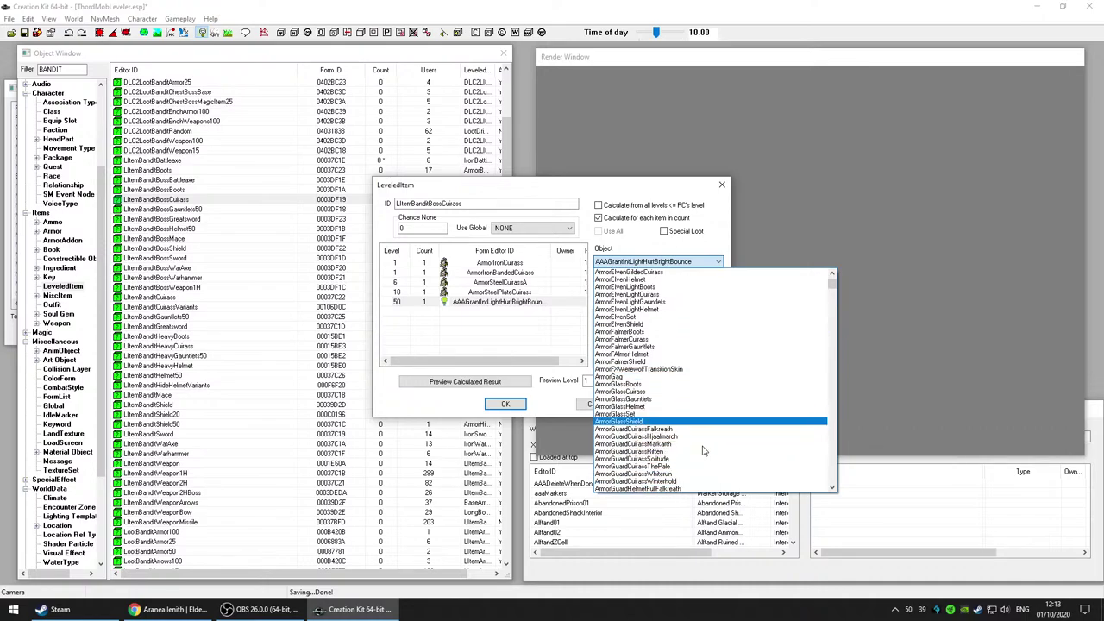
{"action": "scroll", "coordinate": [703, 451], "scroll_direction": "down", "scroll_amount": 4}
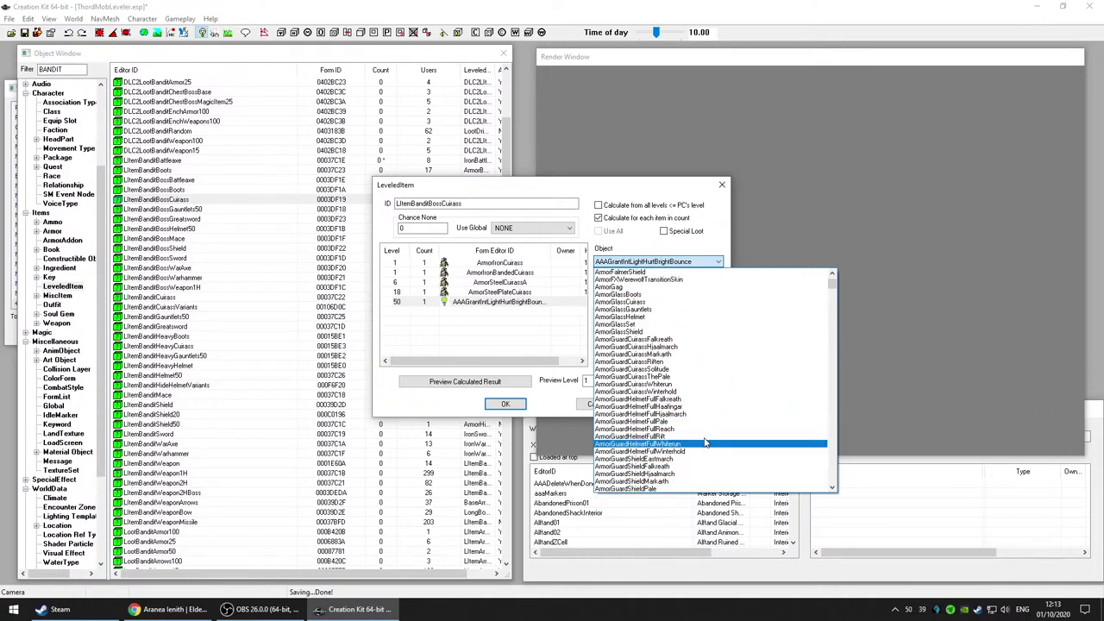
{"action": "scroll", "coordinate": [735, 417], "scroll_direction": "down", "scroll_amount": 3}
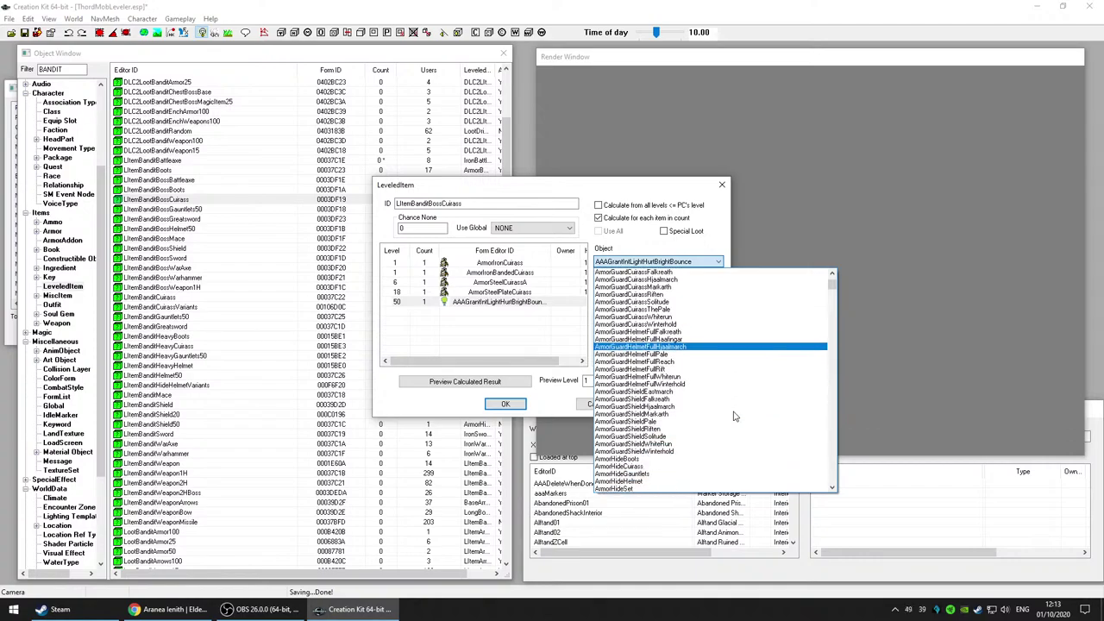
{"action": "scroll", "coordinate": [735, 417], "scroll_direction": "down", "scroll_amount": 4}
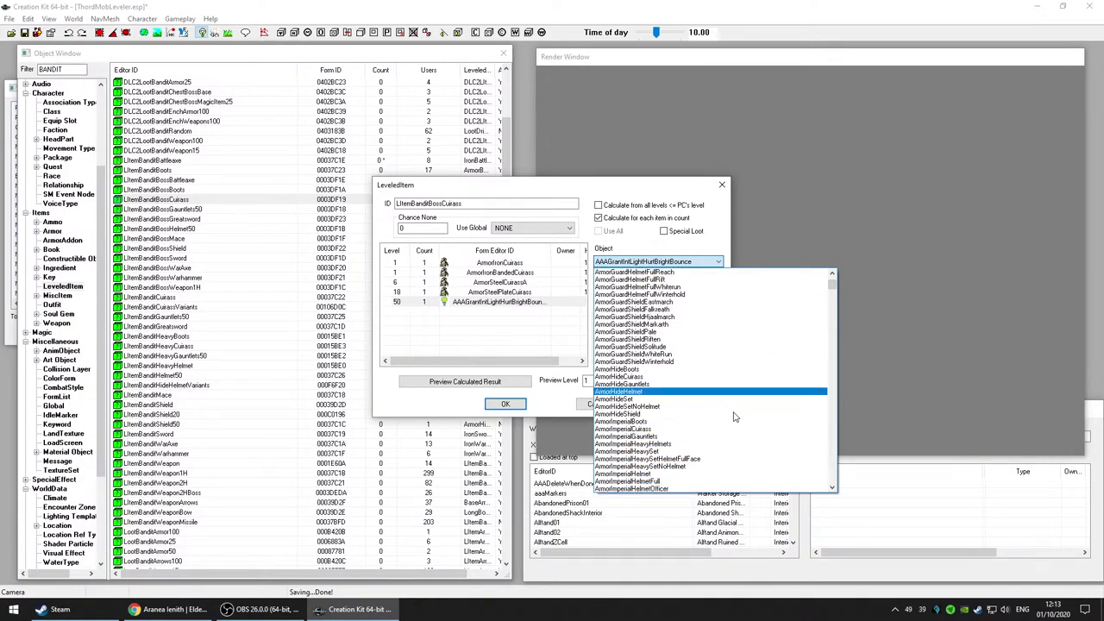
{"action": "scroll", "coordinate": [735, 417], "scroll_direction": "down", "scroll_amount": 7}
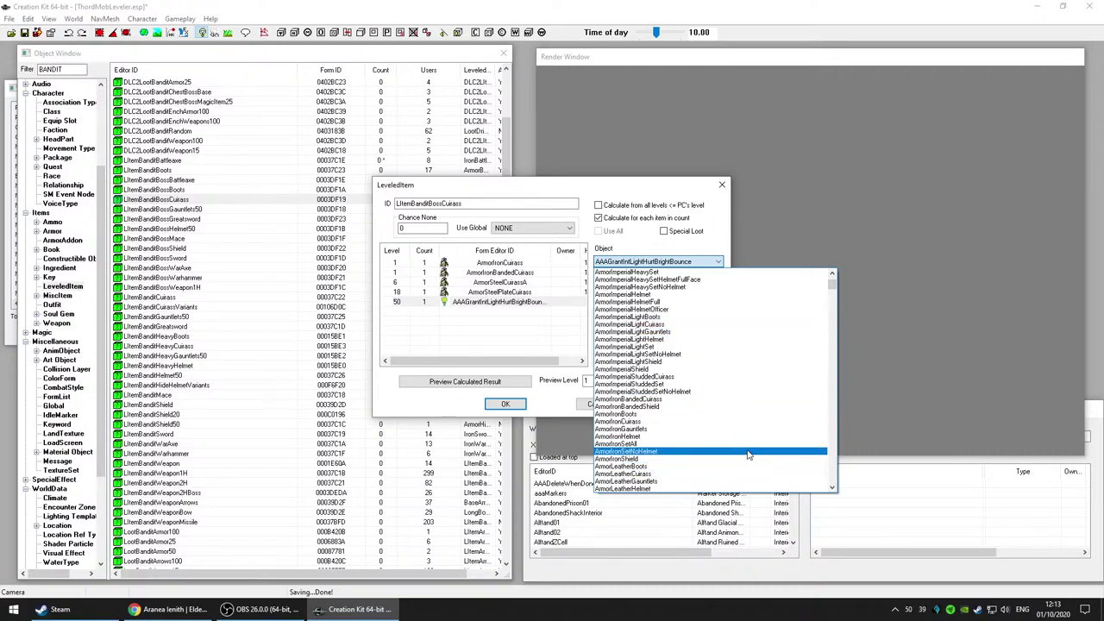
{"action": "scroll", "coordinate": [749, 455], "scroll_direction": "down", "scroll_amount": 4}
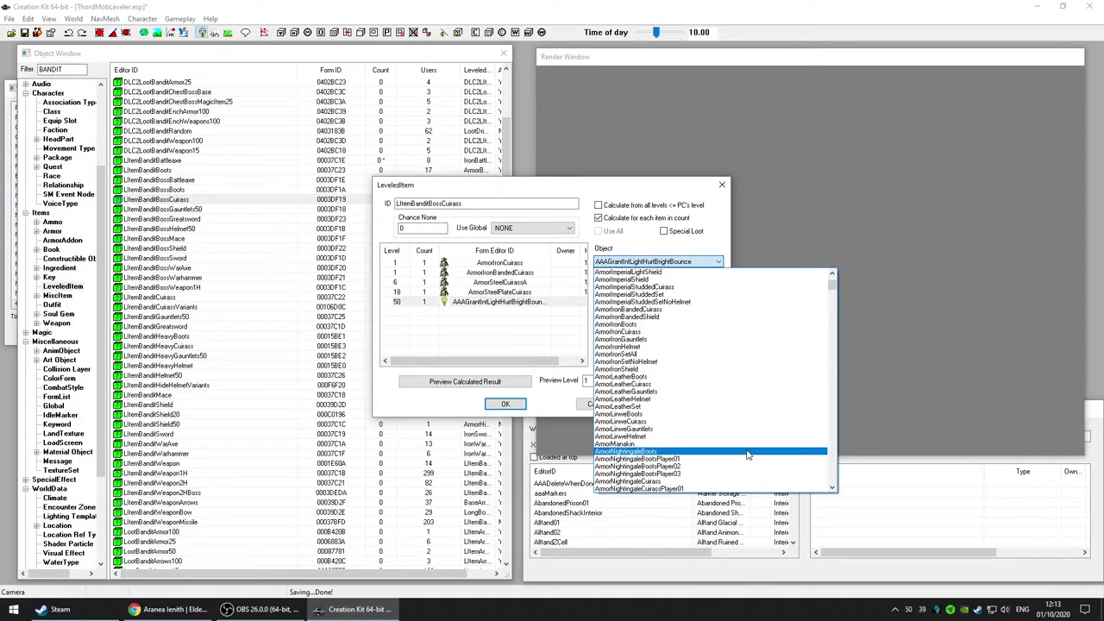
{"action": "scroll", "coordinate": [749, 455], "scroll_direction": "down", "scroll_amount": 6}
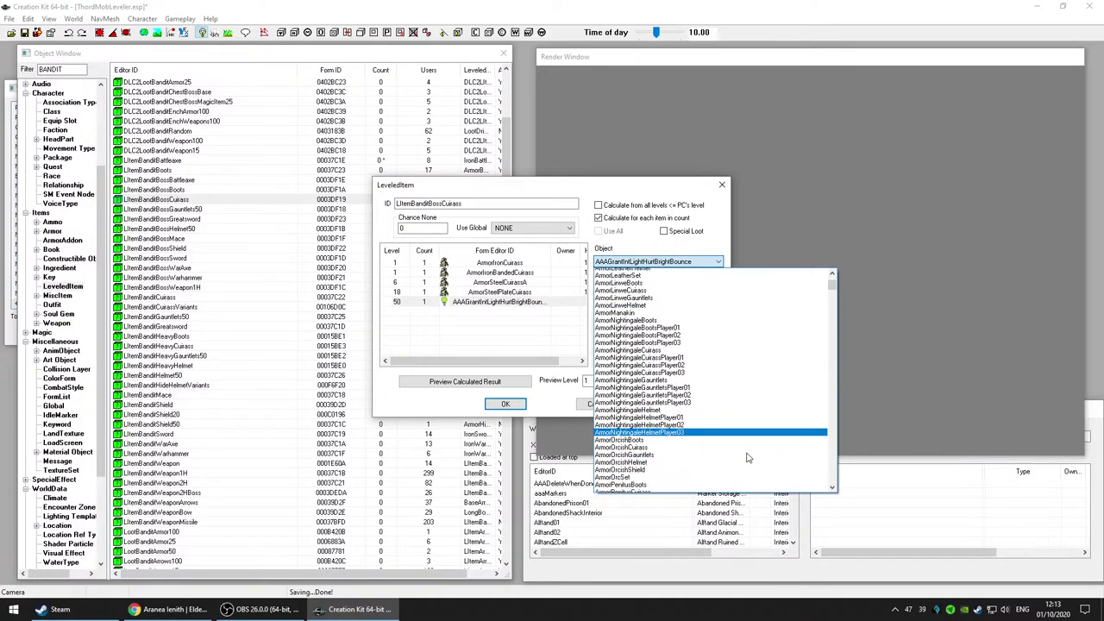
{"action": "scroll", "coordinate": [749, 458], "scroll_direction": "down", "scroll_amount": 5}
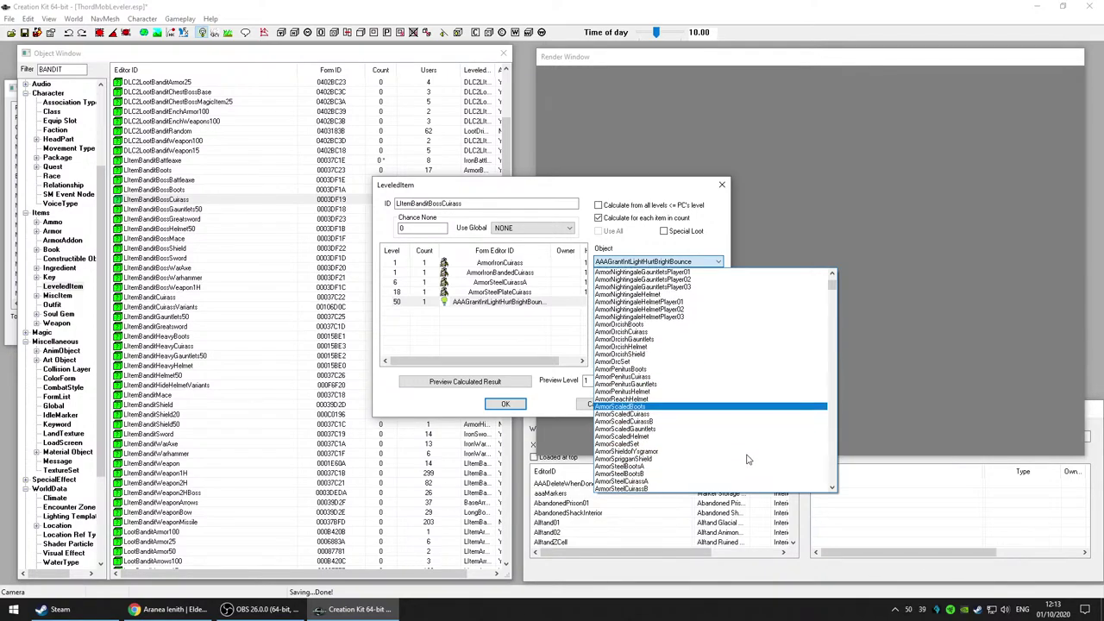
{"action": "scroll", "coordinate": [749, 460], "scroll_direction": "down", "scroll_amount": 6}
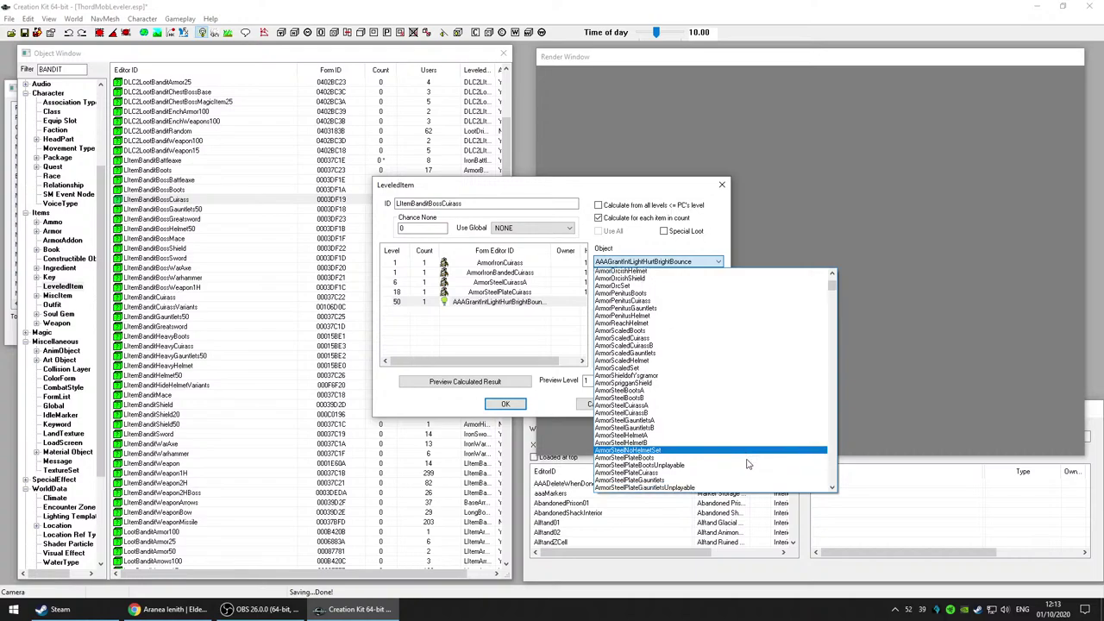
{"action": "scroll", "coordinate": [749, 464], "scroll_direction": "down", "scroll_amount": 2}
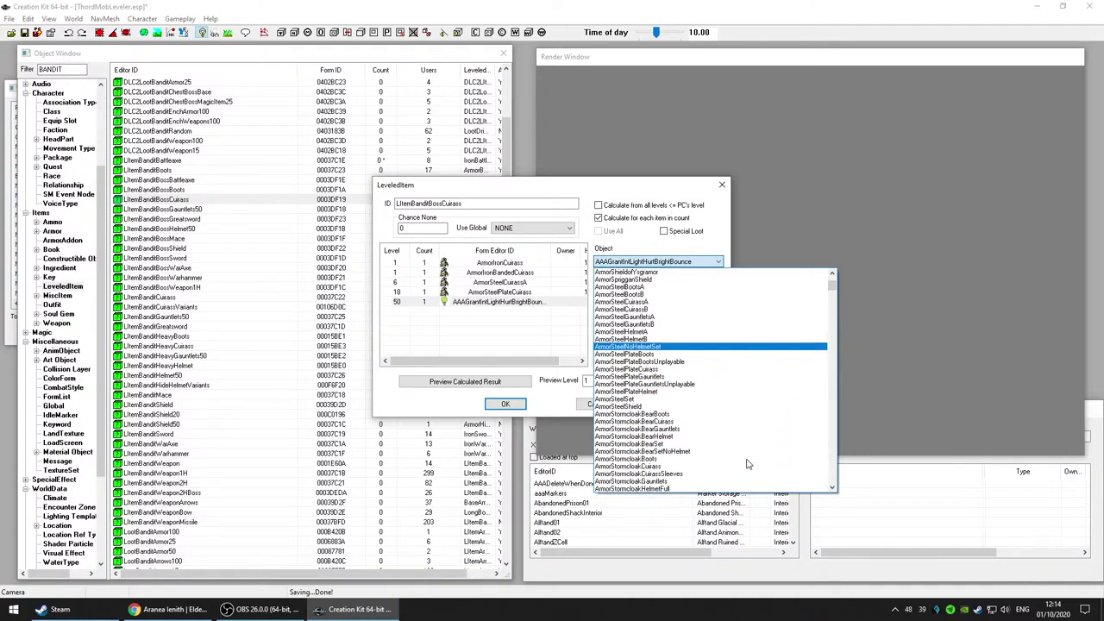
{"action": "scroll", "coordinate": [749, 464], "scroll_direction": "down", "scroll_amount": 4}
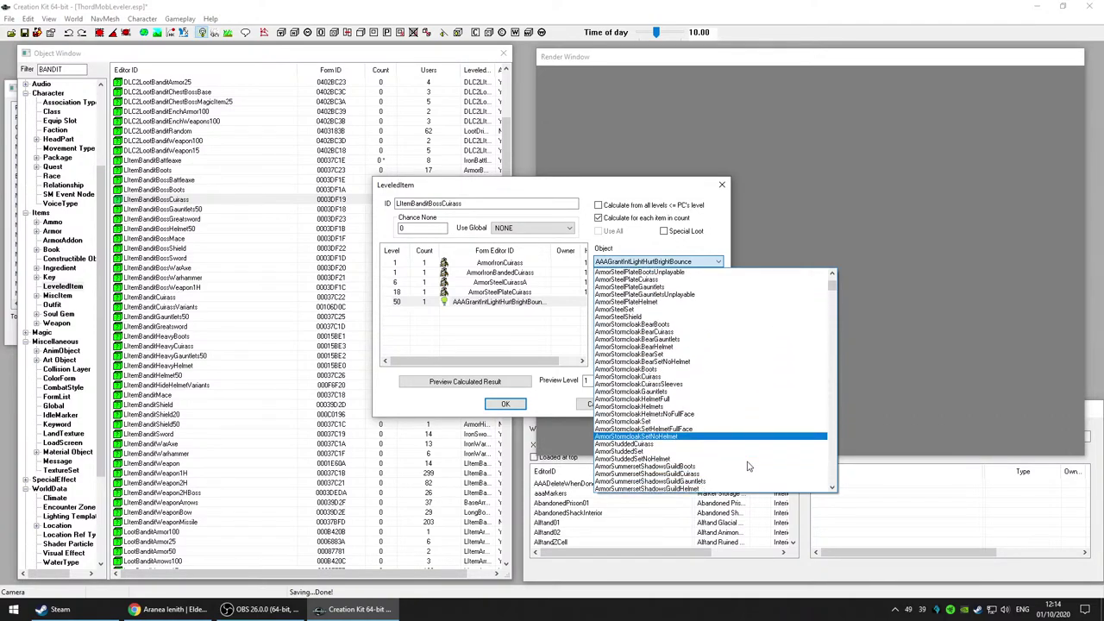
{"action": "scroll", "coordinate": [749, 466], "scroll_direction": "down", "scroll_amount": 1}
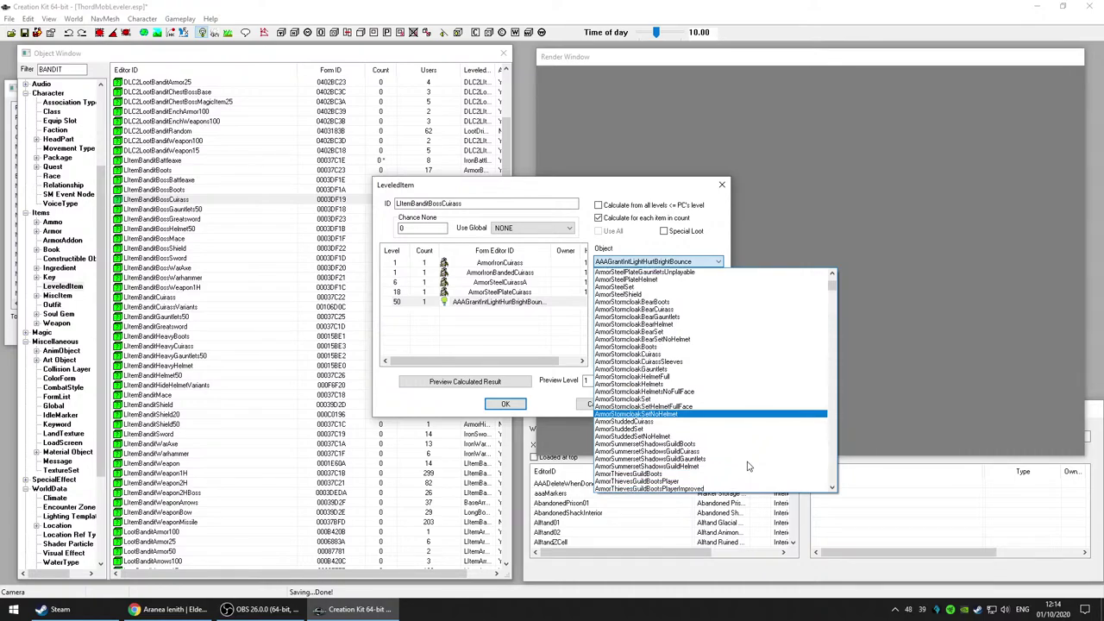
{"action": "scroll", "coordinate": [749, 466], "scroll_direction": "down", "scroll_amount": 4}
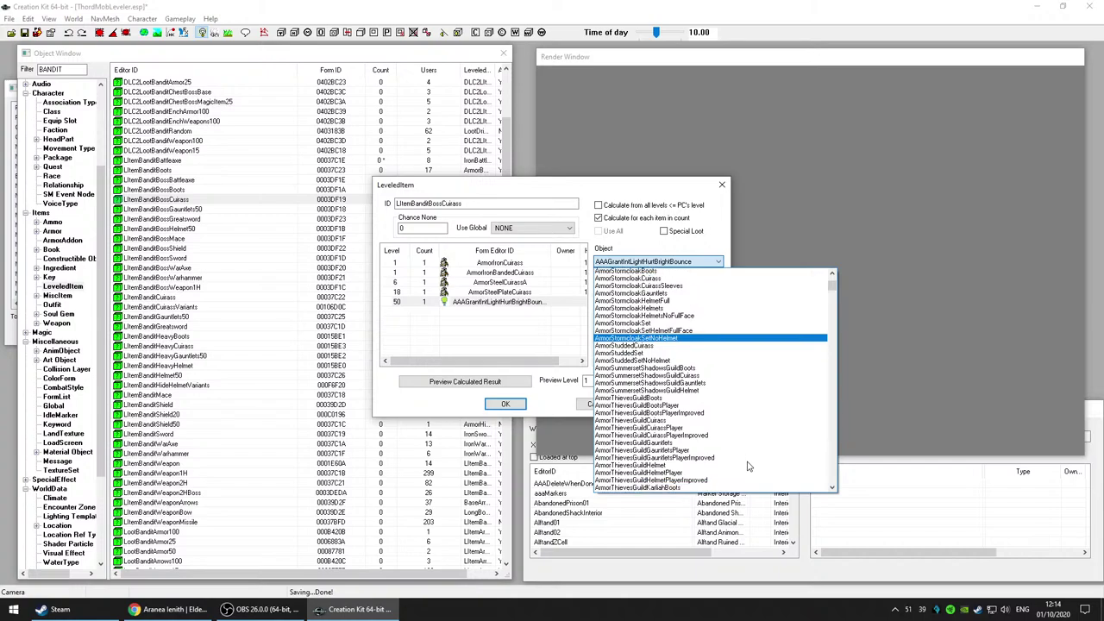
{"action": "scroll", "coordinate": [749, 466], "scroll_direction": "down", "scroll_amount": 9}
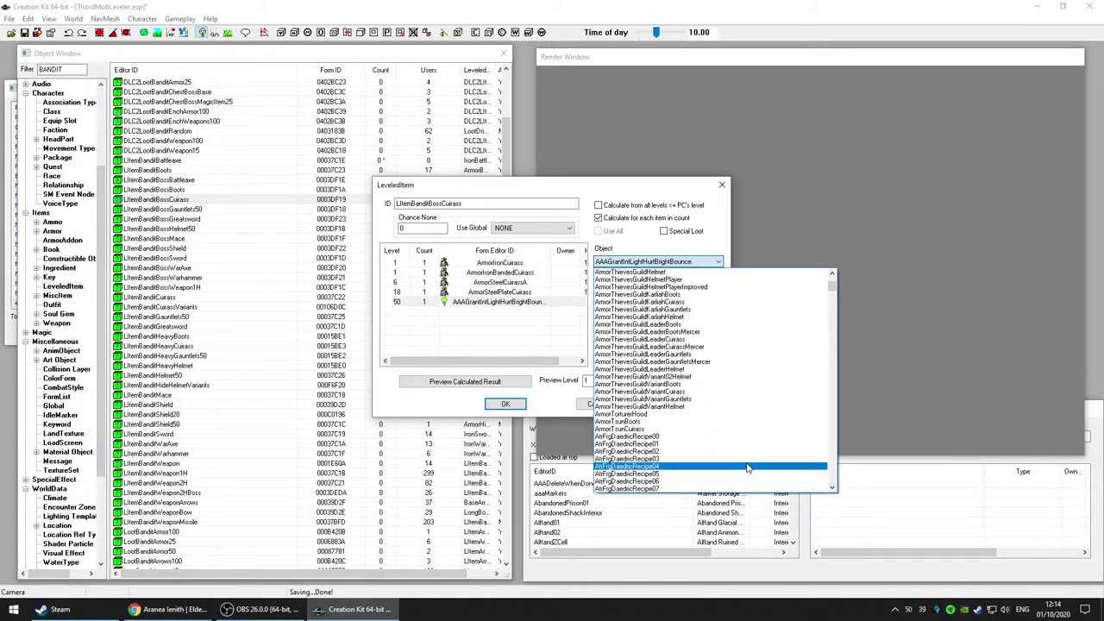
{"action": "scroll", "coordinate": [749, 467], "scroll_direction": "down", "scroll_amount": 5}
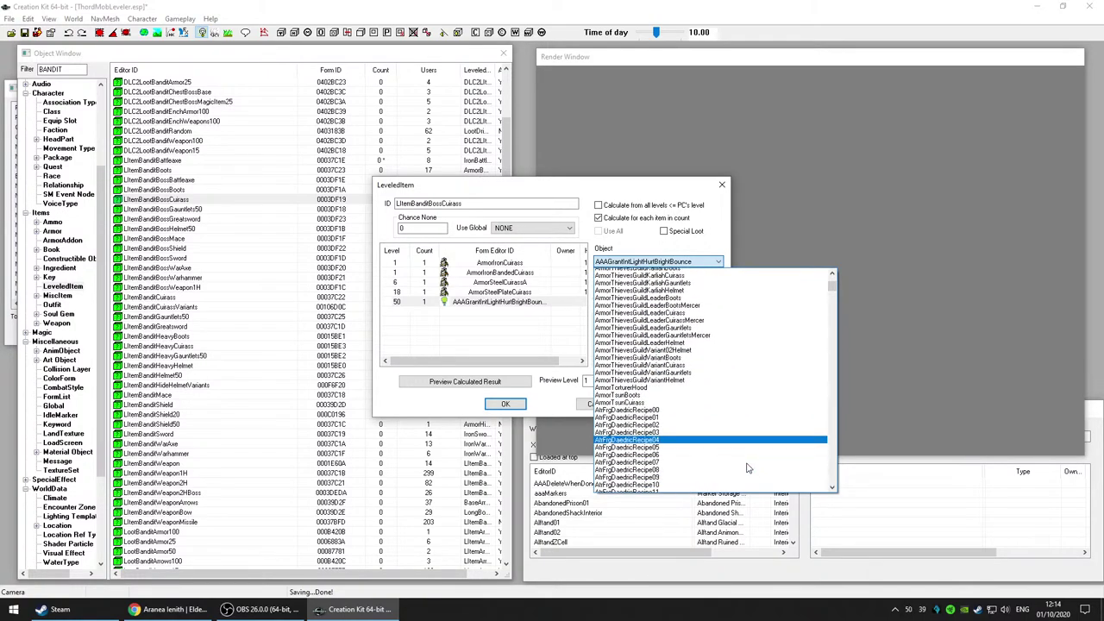
{"action": "scroll", "coordinate": [749, 469], "scroll_direction": "down", "scroll_amount": 6}
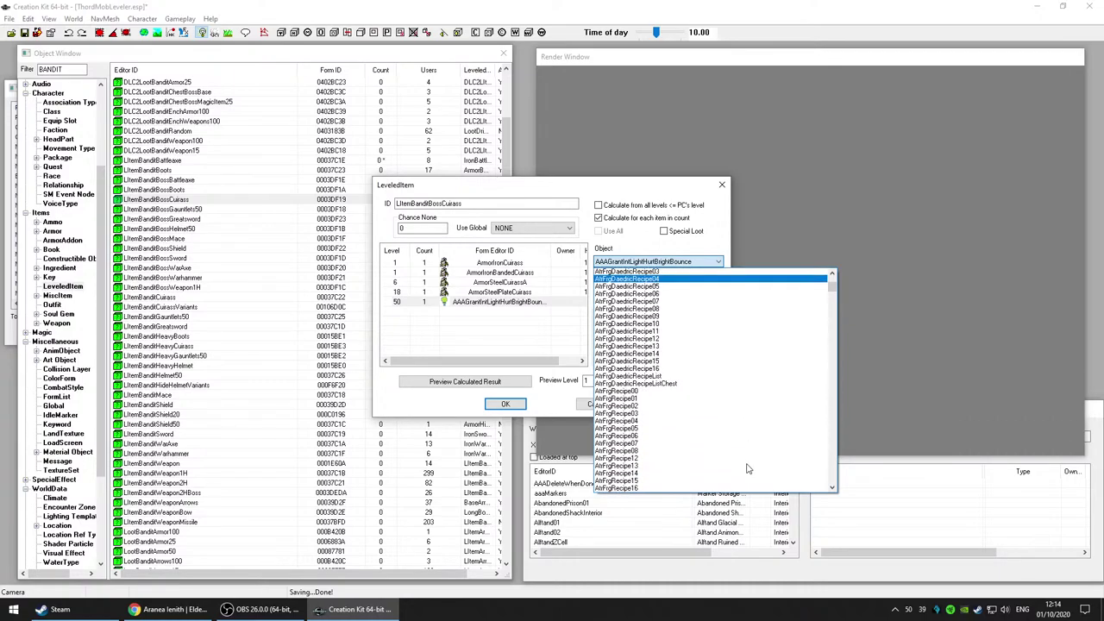
{"action": "scroll", "coordinate": [749, 468], "scroll_direction": "down", "scroll_amount": 4}
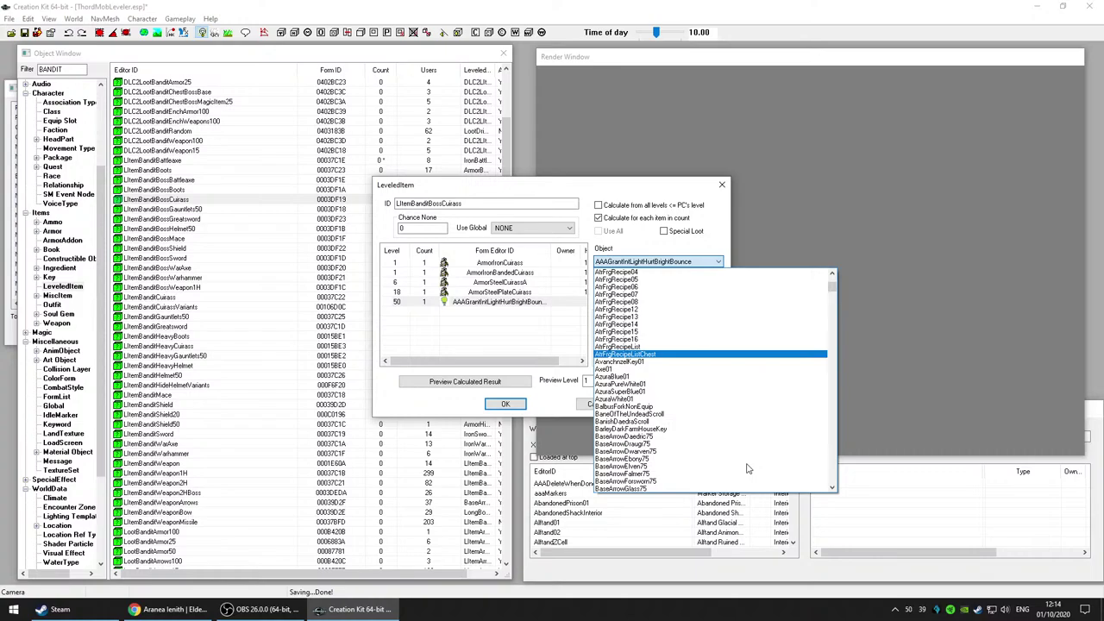
{"action": "left_click", "coordinate": [656, 369]}
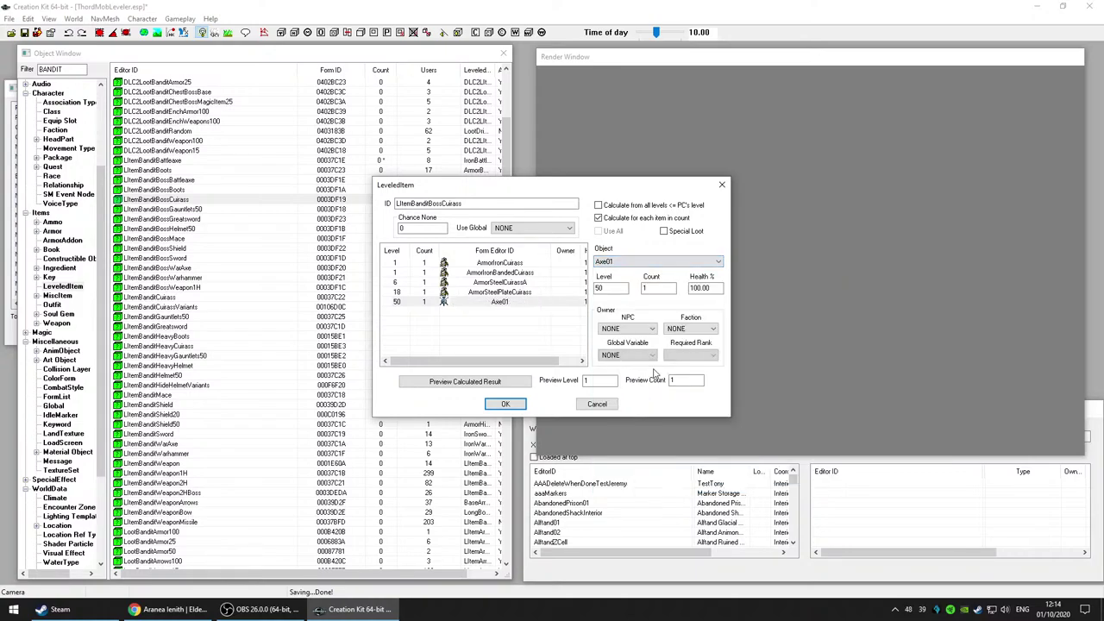
Step: Move the LeveledItem dialog clear of the Object Window and filter the armor records by NORDIC
{"action": "left_click_drag", "start_coordinate": [553, 188], "coordinate": [701, 22]}
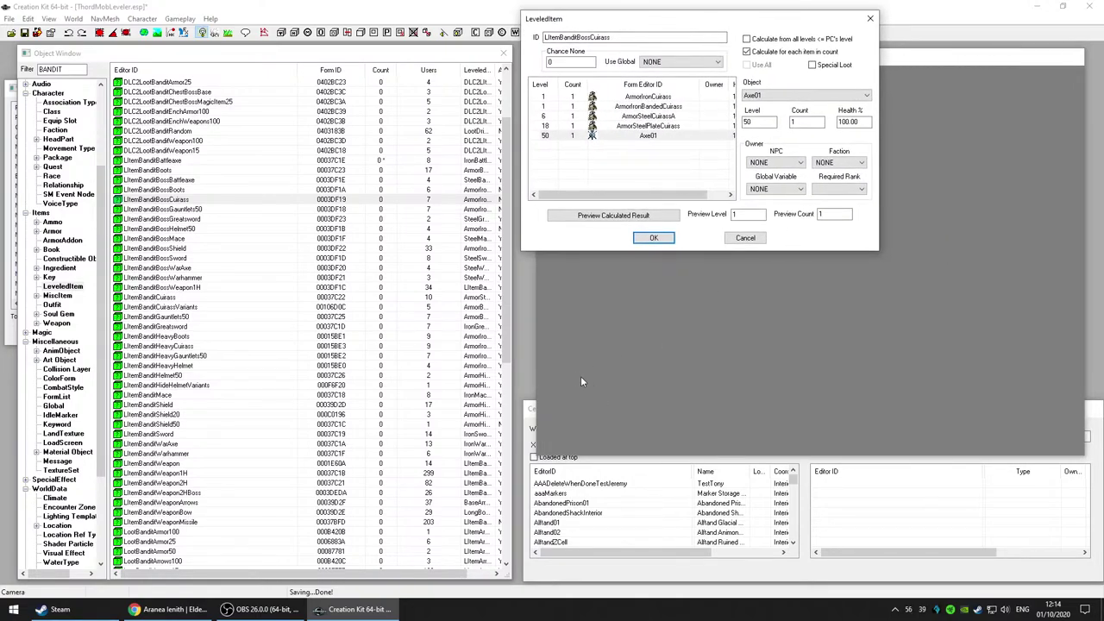
{"action": "left_click_drag", "start_coordinate": [508, 352], "coordinate": [512, 300]}
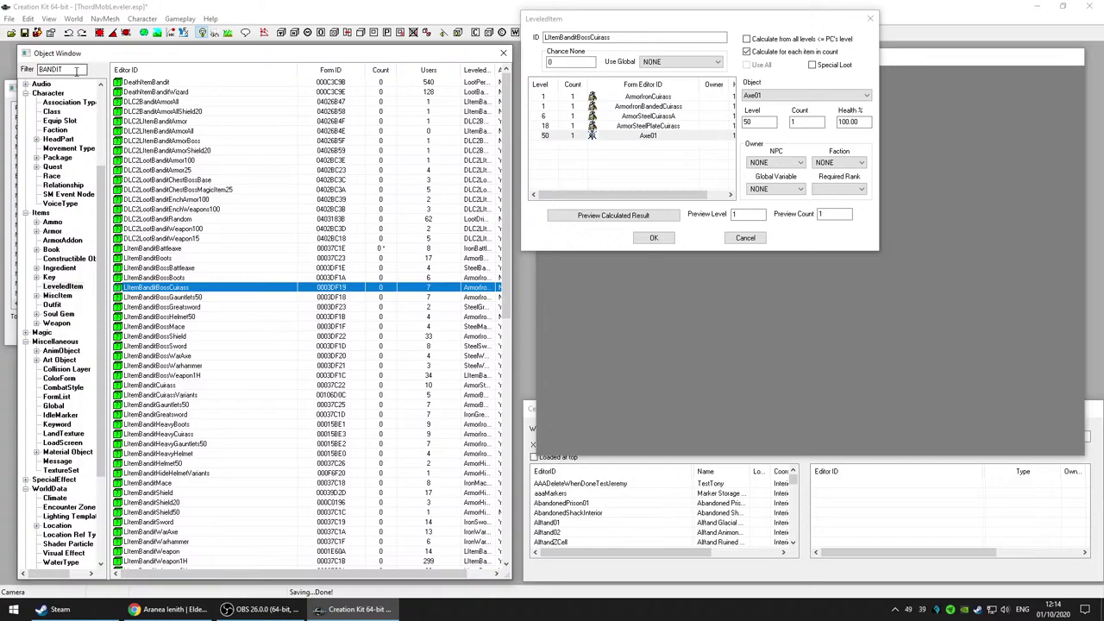
{"action": "left_click_drag", "start_coordinate": [86, 69], "coordinate": [36, 69]}
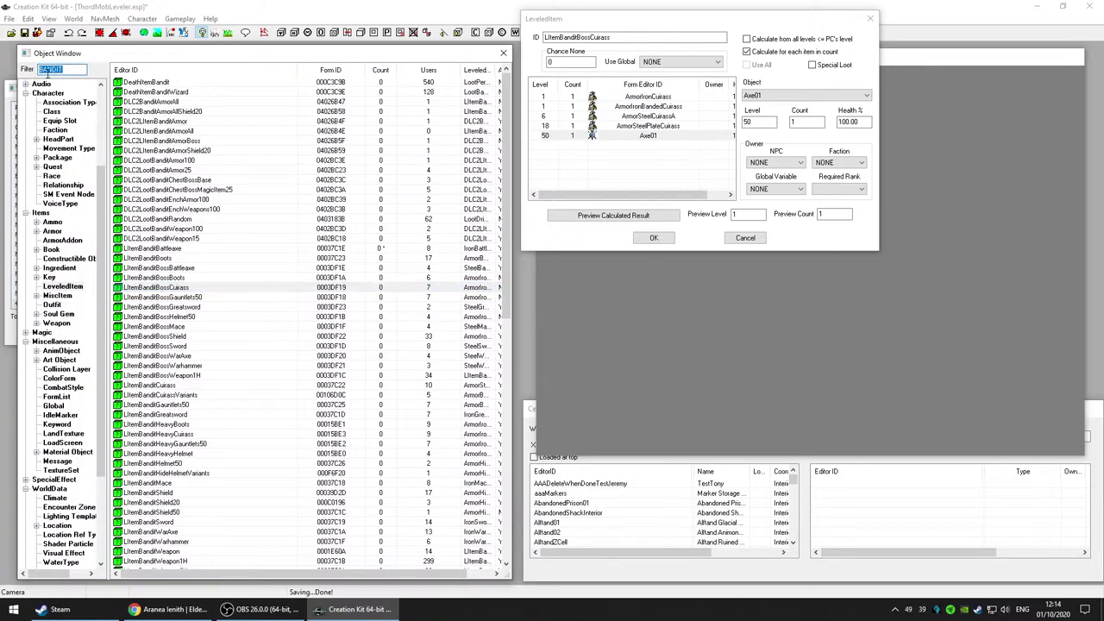
{"action": "type", "text": "N"}
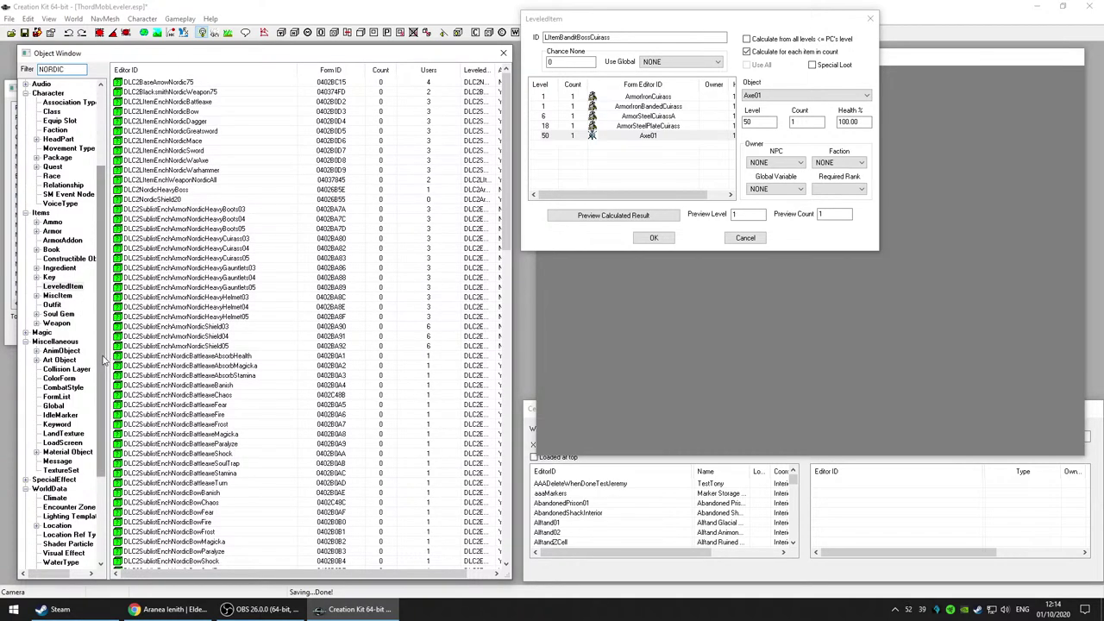
{"action": "left_click", "coordinate": [52, 231]}
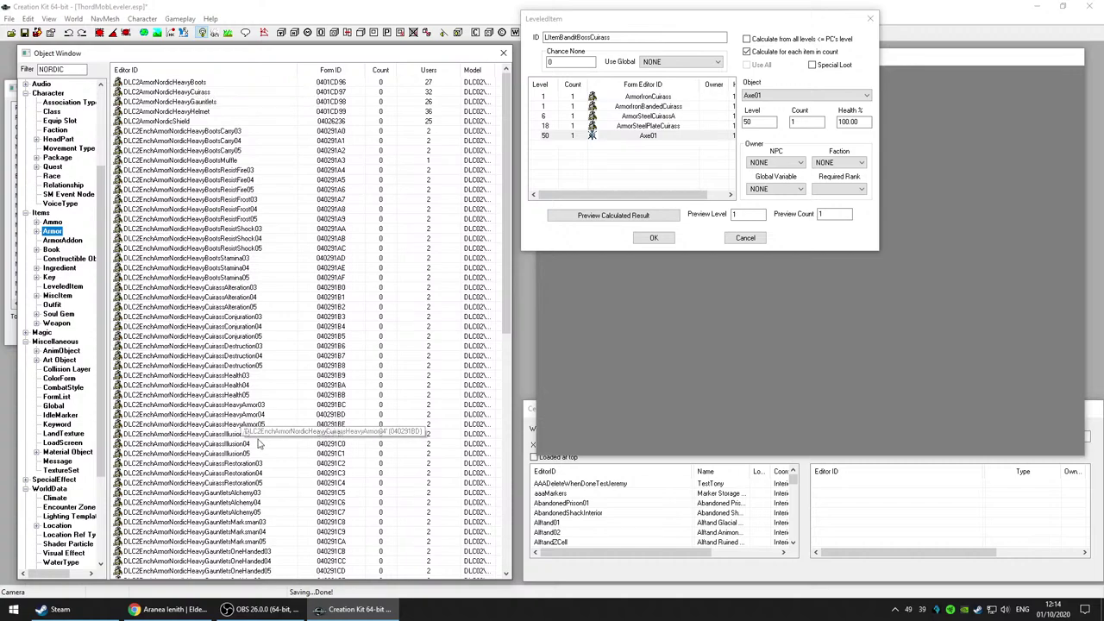
Step: Examine the editor IDs of the Nordic armor records, including the plain and enchanted heavy pieces
{"action": "scroll", "coordinate": [269, 445], "scroll_direction": "down", "scroll_amount": 6}
{"action": "scroll", "coordinate": [278, 447], "scroll_direction": "down", "scroll_amount": 10}
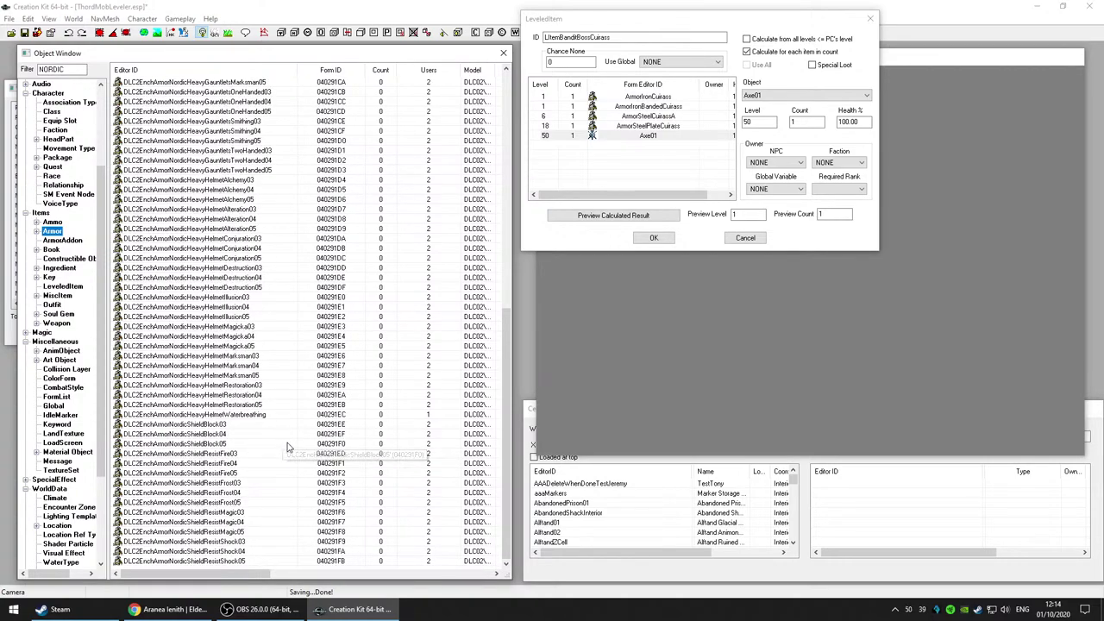
{"action": "left_click_drag", "start_coordinate": [509, 474], "coordinate": [520, 196]}
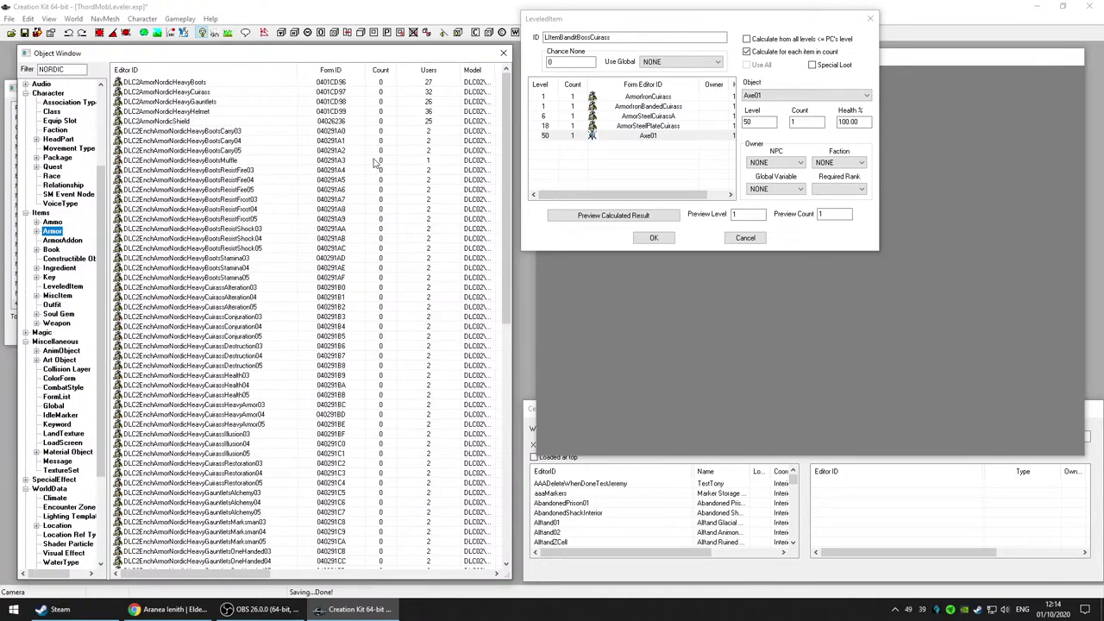
{"action": "left_click", "coordinate": [207, 131]}
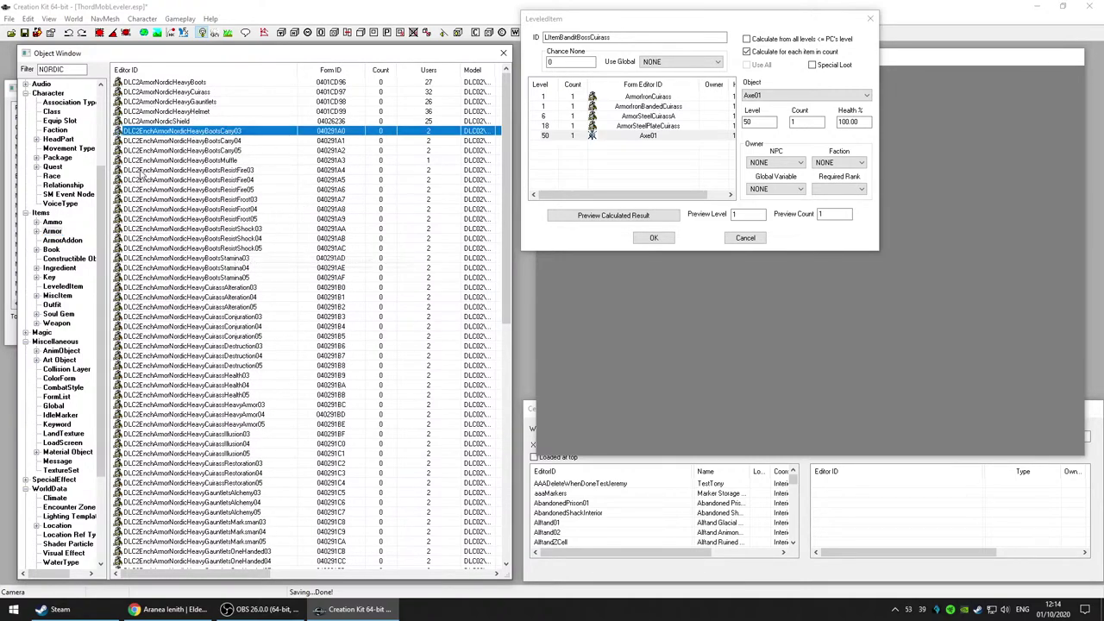
{"action": "left_click", "coordinate": [164, 160]}
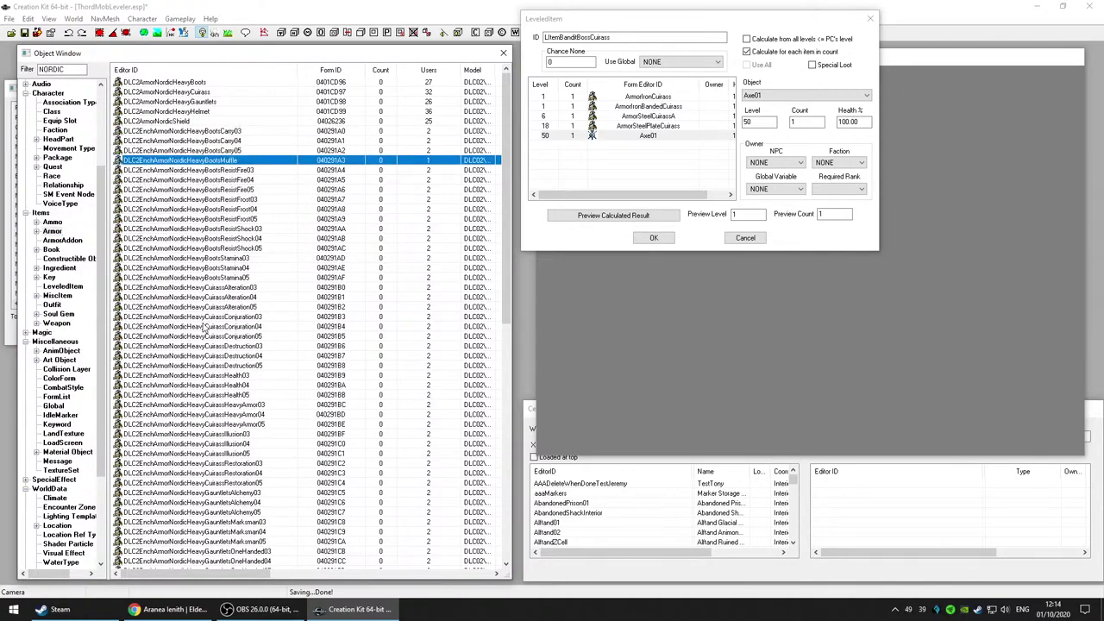
Step: Set the object of the level 50 entry in LItemBanditBossCuirass to DLC01AurielsShieldTEST to reach the DLC records
{"action": "left_click", "coordinate": [866, 95]}
{"action": "scroll", "coordinate": [882, 273], "scroll_direction": "down", "scroll_amount": 3}
{"action": "scroll", "coordinate": [882, 273], "scroll_direction": "down", "scroll_amount": 10}
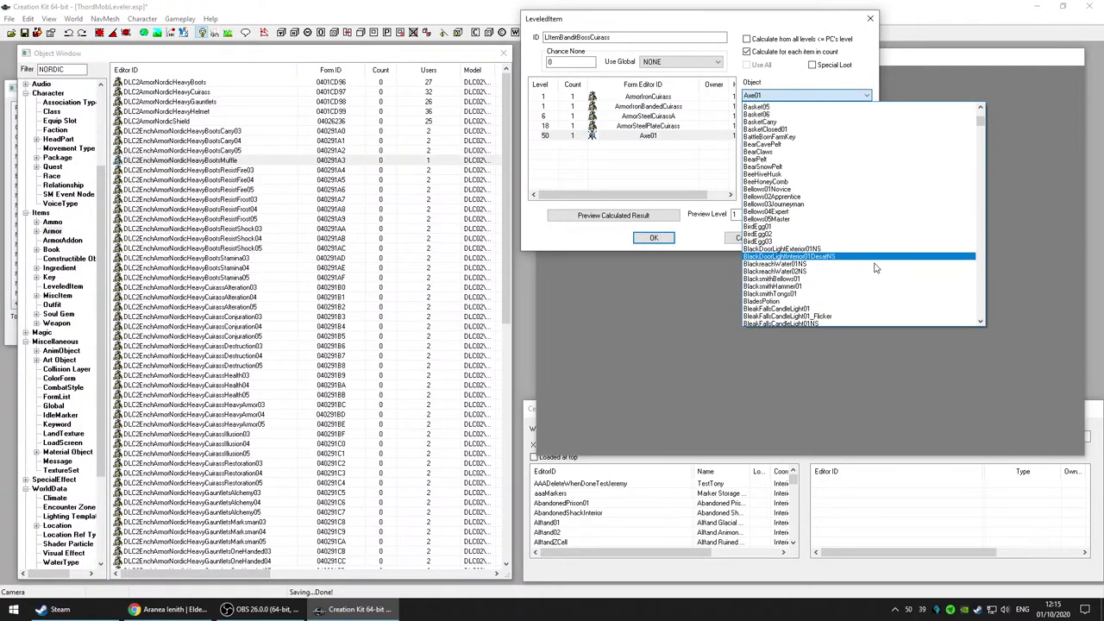
{"action": "left_click", "coordinate": [803, 101]}
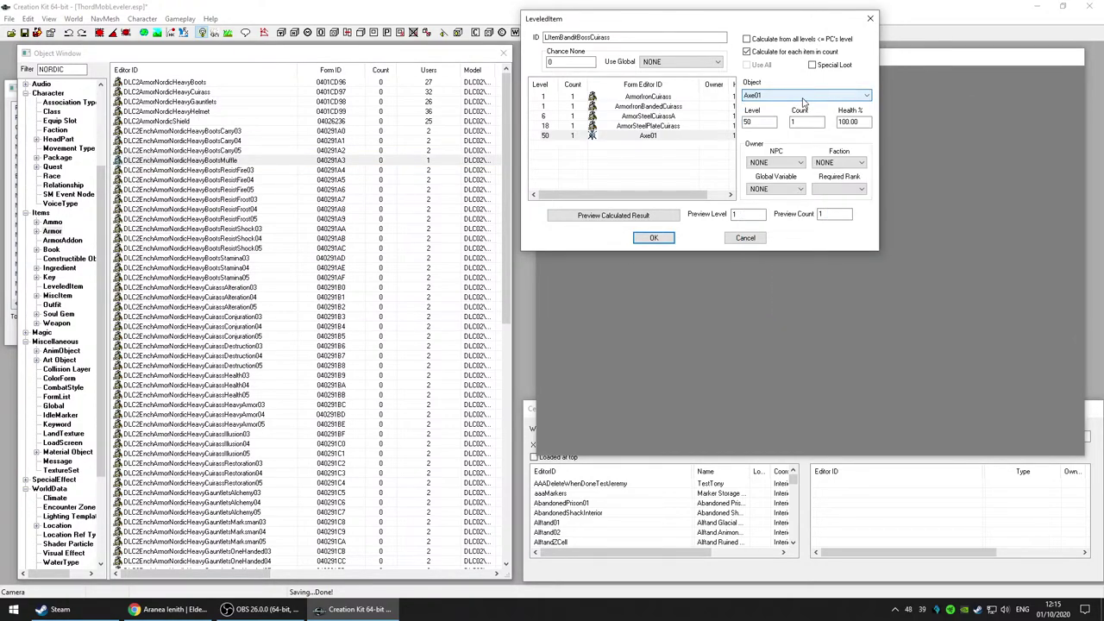
{"action": "type", "text": "DLC01AurielsShieldTEST"}
Step: Search the DLC objects available for the level 50 entry for the plain Nordic heavy cuirass
{"action": "left_click", "coordinate": [803, 99]}
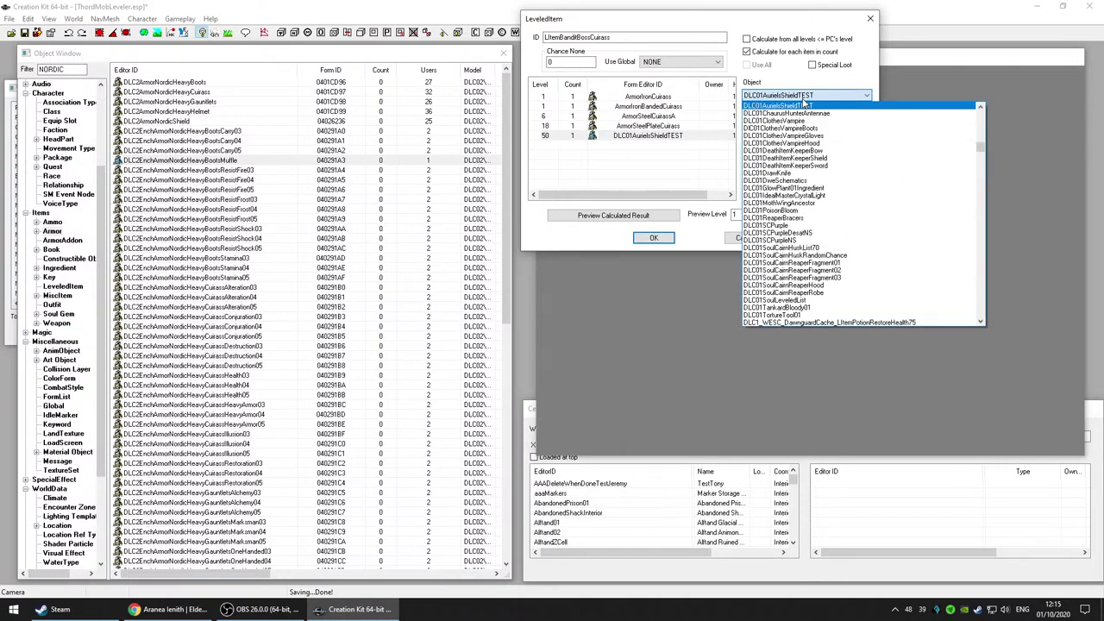
{"action": "scroll", "coordinate": [888, 237], "scroll_direction": "down", "scroll_amount": 6}
{"action": "scroll", "coordinate": [889, 236], "scroll_direction": "down", "scroll_amount": 7}
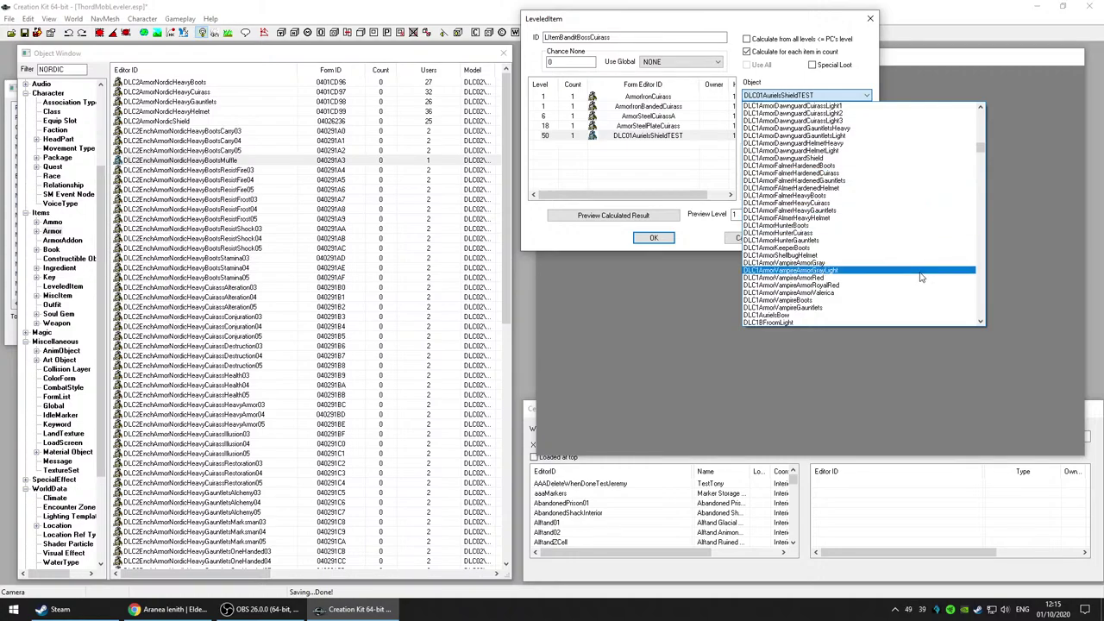
{"action": "scroll", "coordinate": [922, 277], "scroll_direction": "down", "scroll_amount": 2}
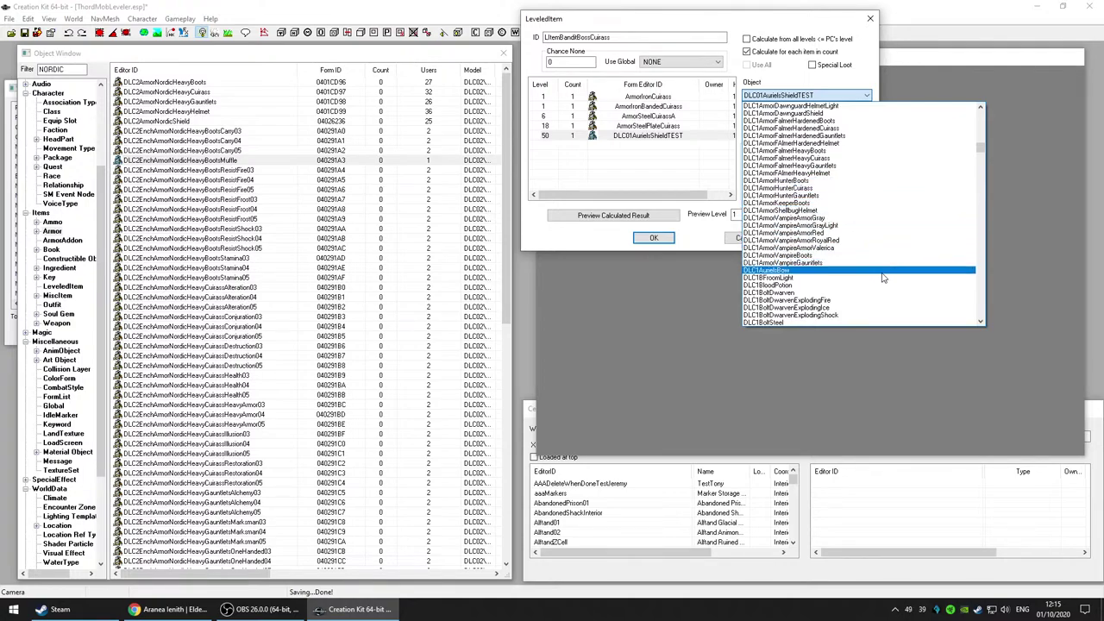
{"action": "scroll", "coordinate": [885, 280], "scroll_direction": "down", "scroll_amount": 15}
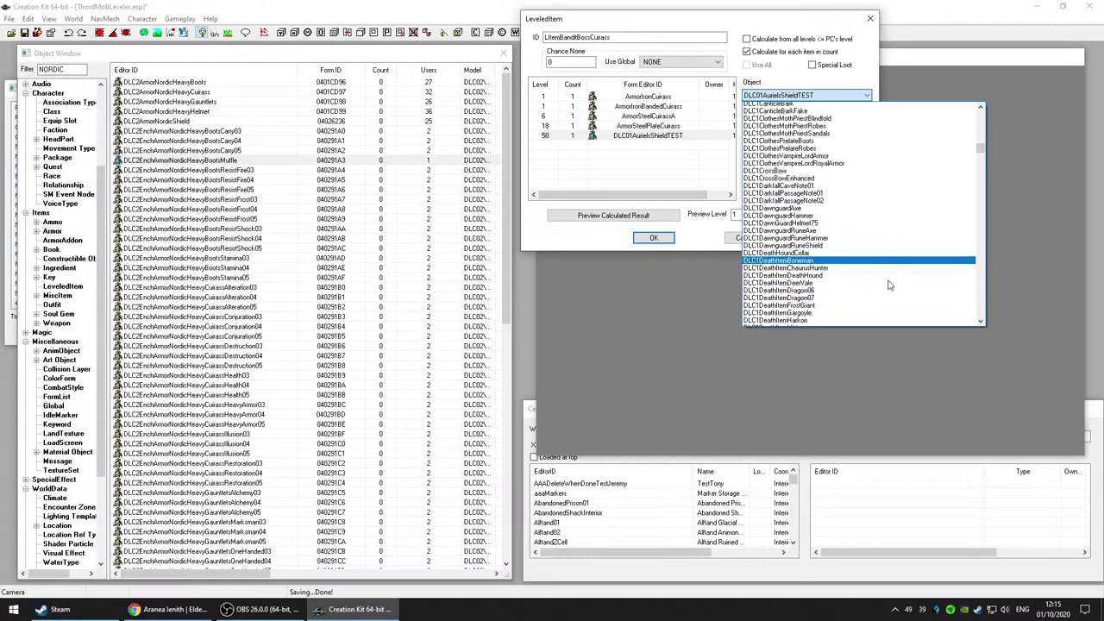
{"action": "scroll", "coordinate": [890, 285], "scroll_direction": "down", "scroll_amount": 10}
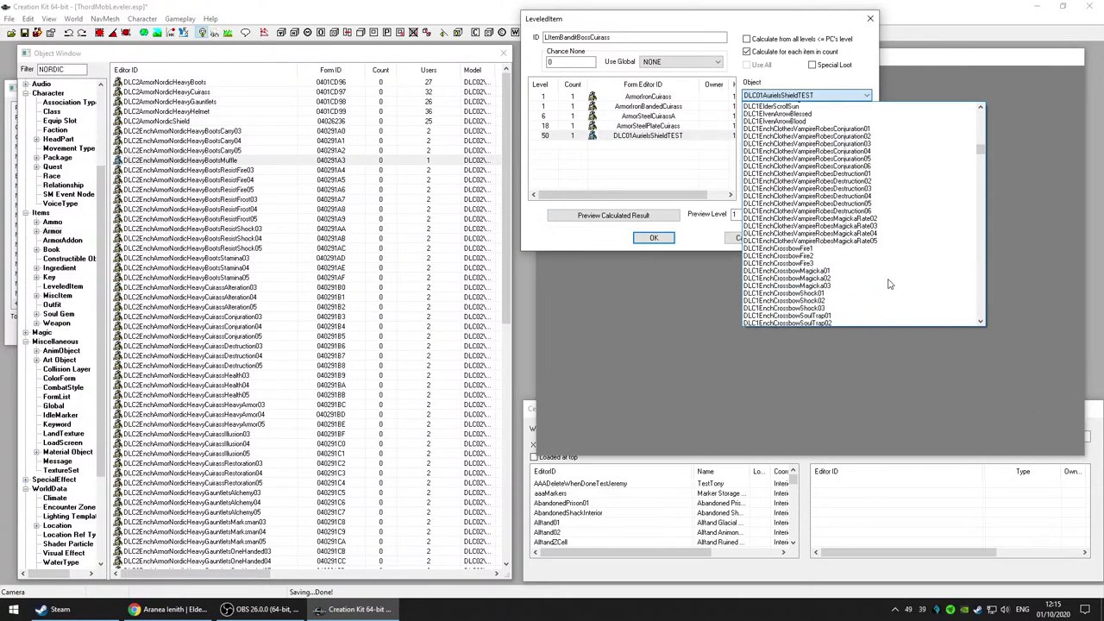
{"action": "left_click_drag", "start_coordinate": [981, 148], "coordinate": [984, 194]}
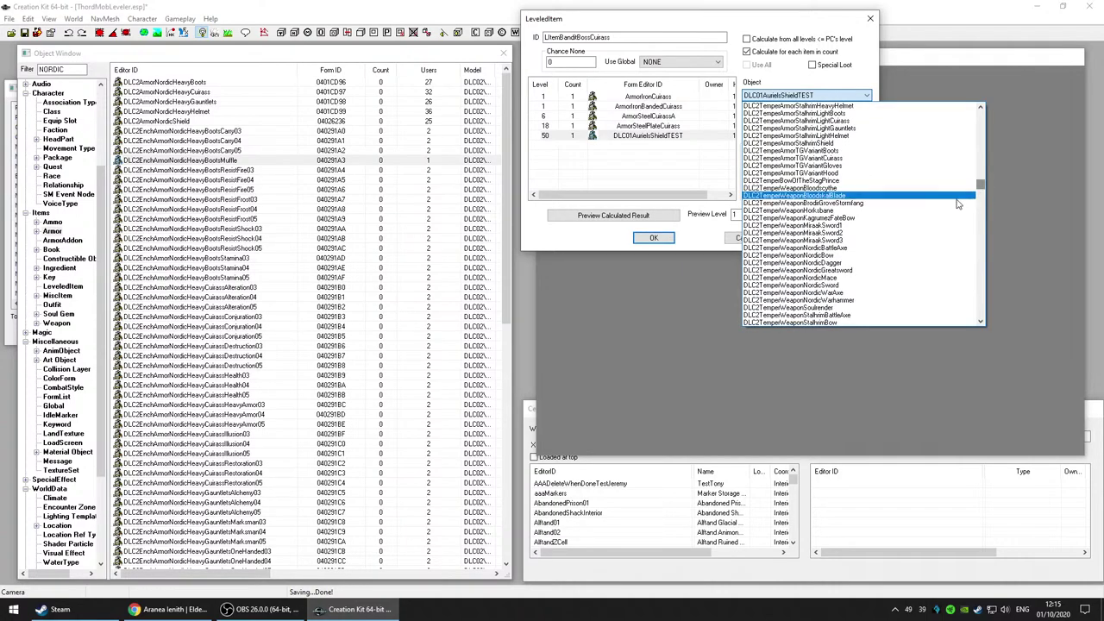
{"action": "scroll", "coordinate": [904, 240], "scroll_direction": "up", "scroll_amount": 5}
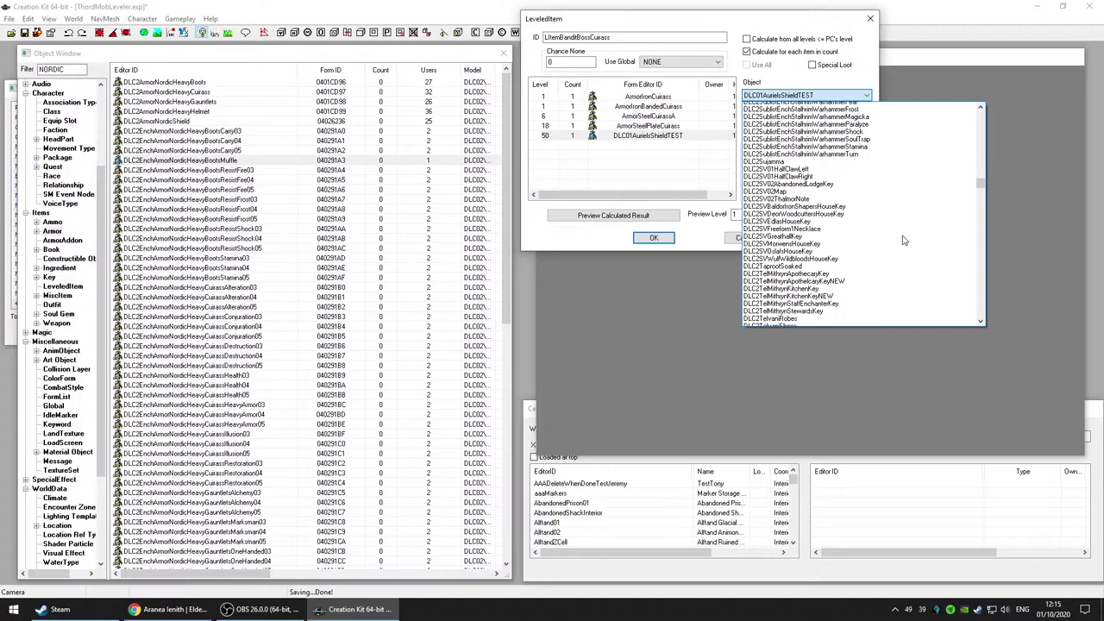
{"action": "scroll", "coordinate": [904, 240], "scroll_direction": "up", "scroll_amount": 6}
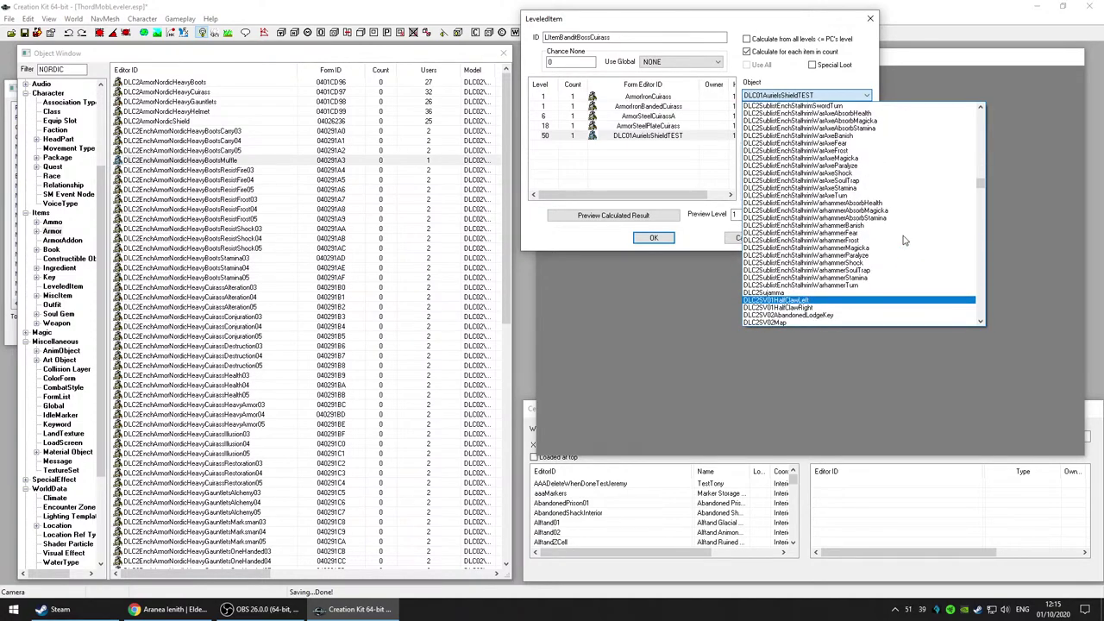
{"action": "scroll", "coordinate": [903, 240], "scroll_direction": "up", "scroll_amount": 6}
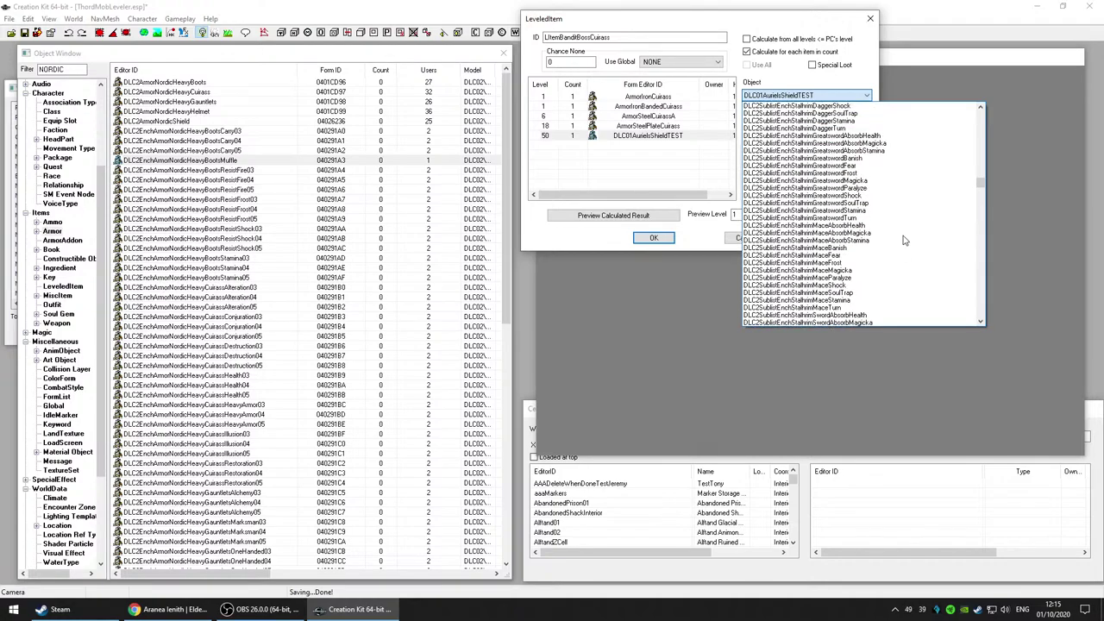
{"action": "scroll", "coordinate": [903, 241], "scroll_direction": "up", "scroll_amount": 20}
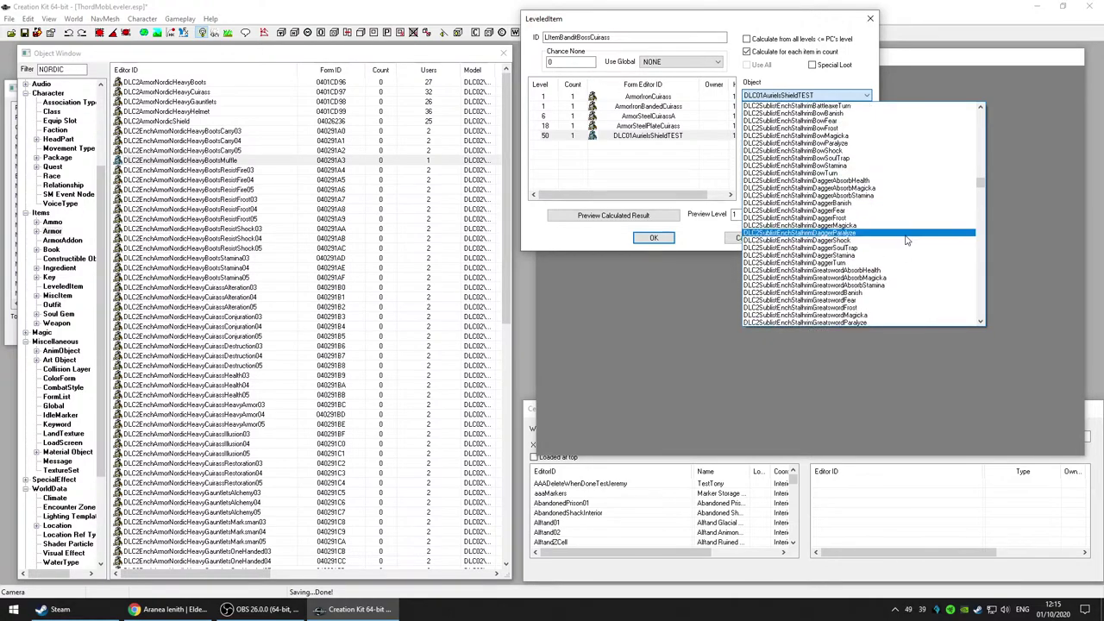
{"action": "left_click", "coordinate": [983, 148]}
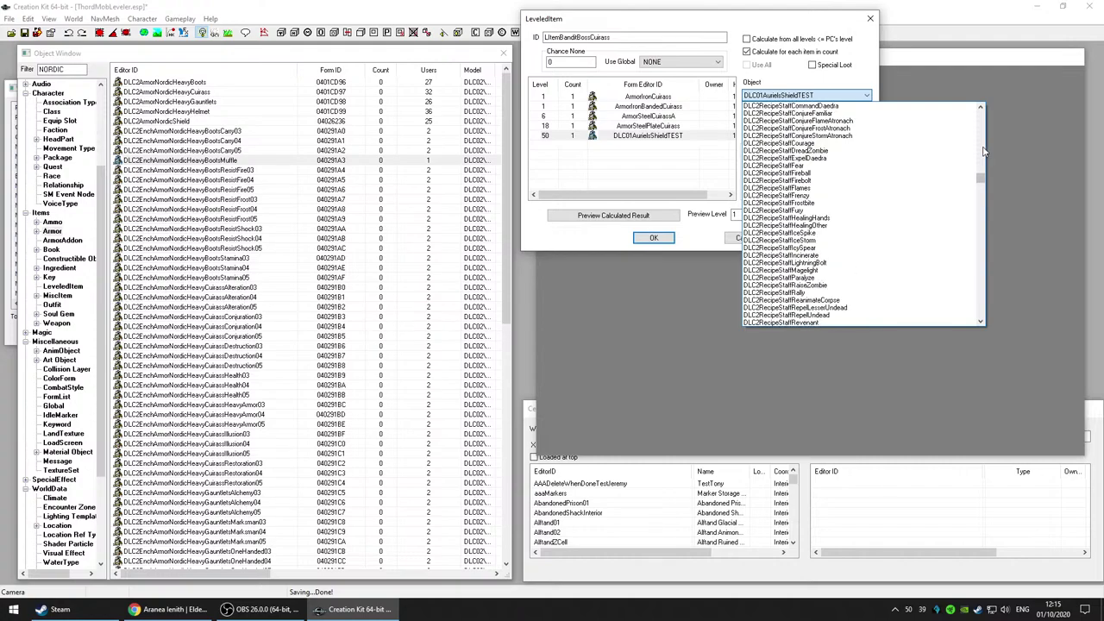
{"action": "left_click_drag", "start_coordinate": [981, 180], "coordinate": [982, 162]}
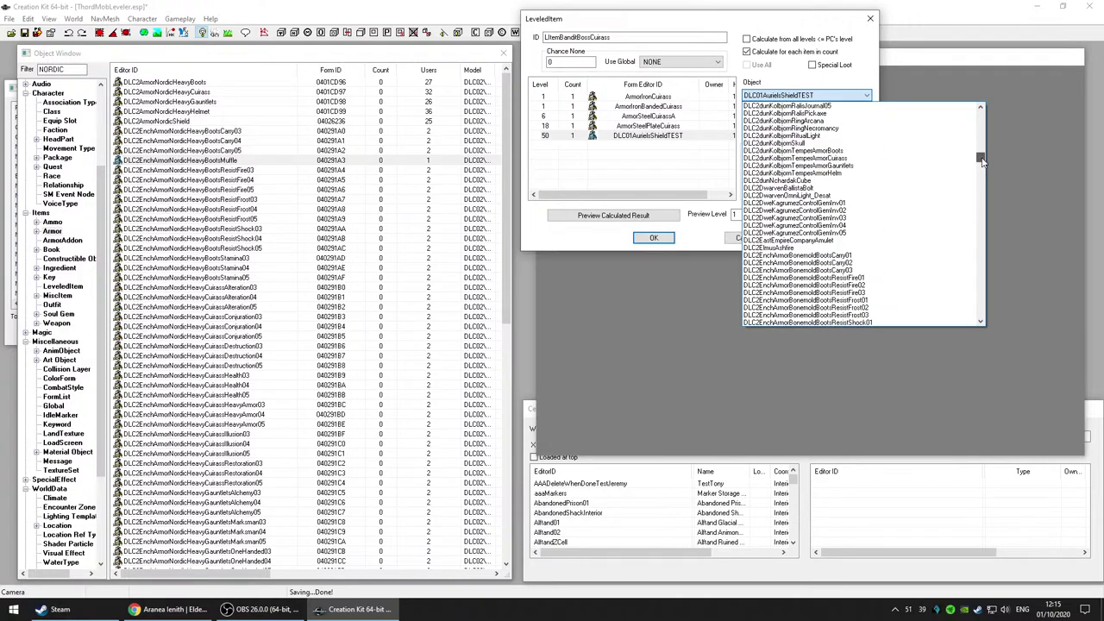
{"action": "scroll", "coordinate": [905, 249], "scroll_direction": "down", "scroll_amount": 3}
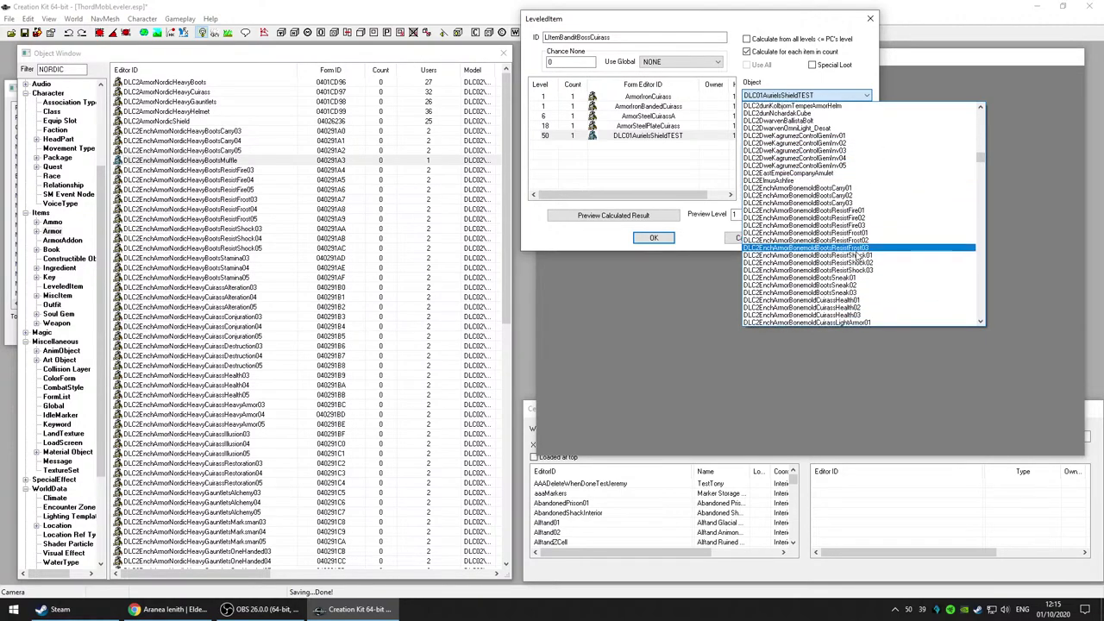
{"action": "scroll", "coordinate": [863, 229], "scroll_direction": "up", "scroll_amount": 8}
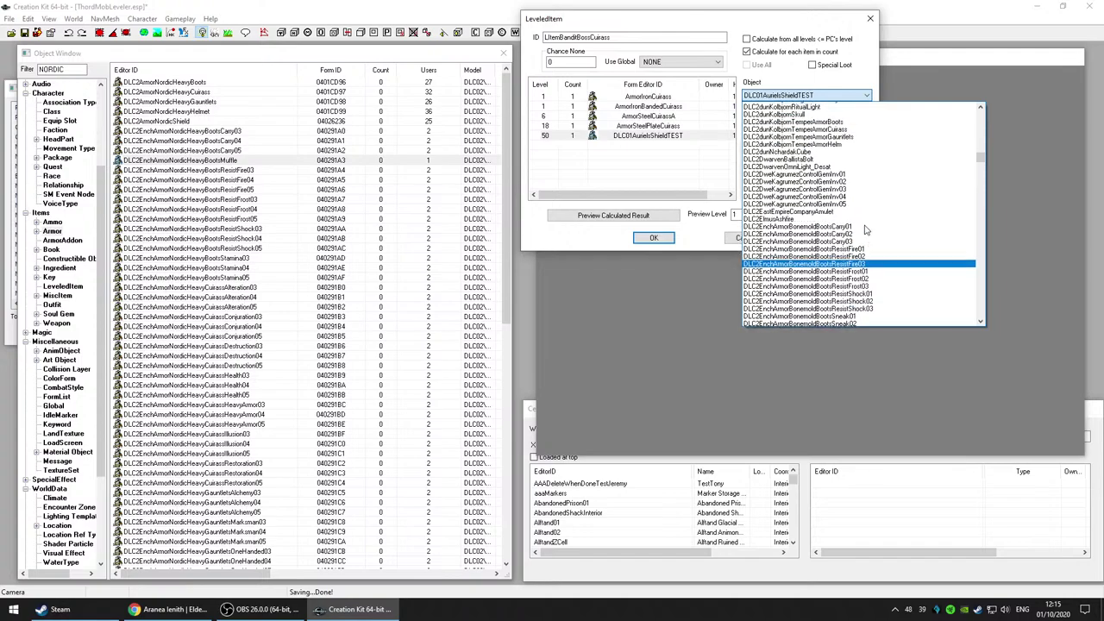
{"action": "scroll", "coordinate": [866, 229], "scroll_direction": "up", "scroll_amount": 5}
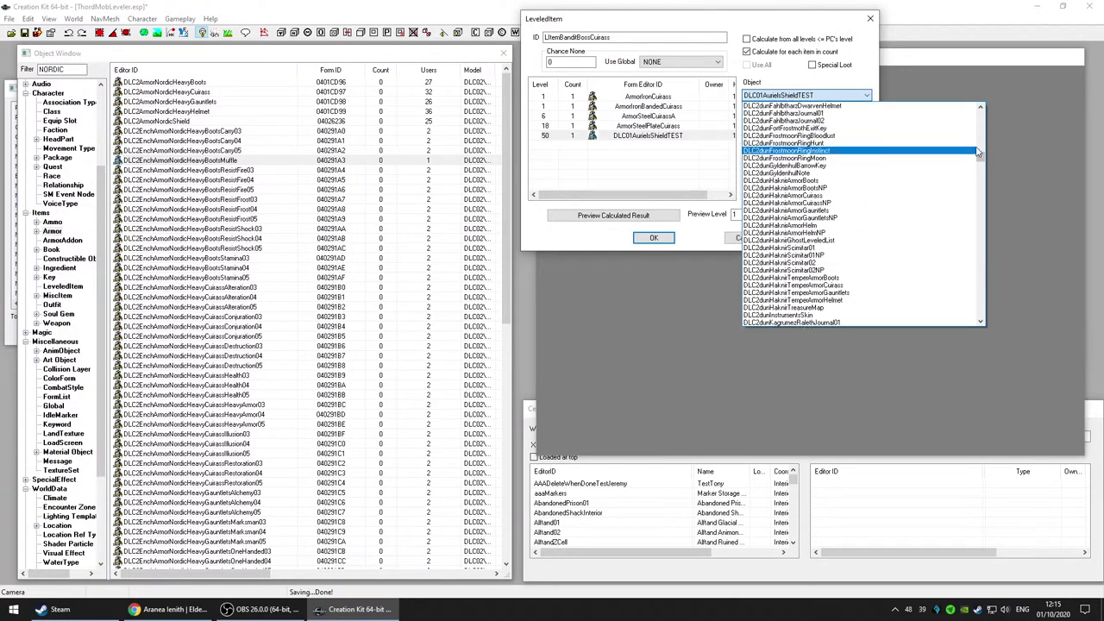
Step: Set the level 50 entry's object to DLC2ArmorNordicHeavyCuirass and accept the changes to the LItemBanditBossCuirass list
{"action": "left_click_drag", "start_coordinate": [980, 158], "coordinate": [988, 155]}
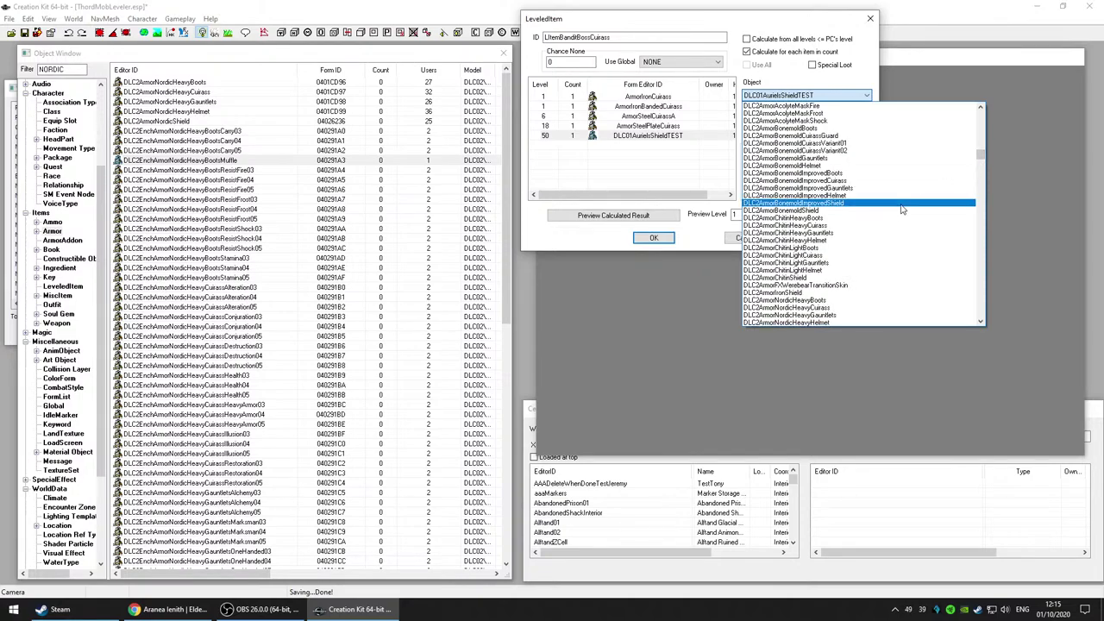
{"action": "scroll", "coordinate": [901, 209], "scroll_direction": "down", "scroll_amount": 3}
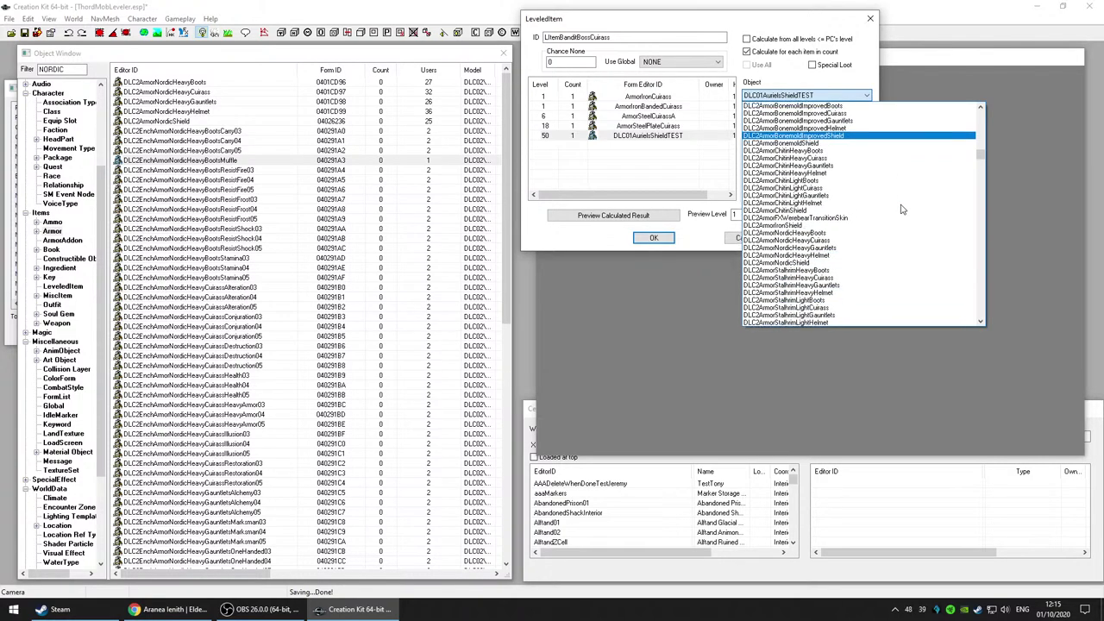
{"action": "scroll", "coordinate": [897, 237], "scroll_direction": "down", "scroll_amount": 1}
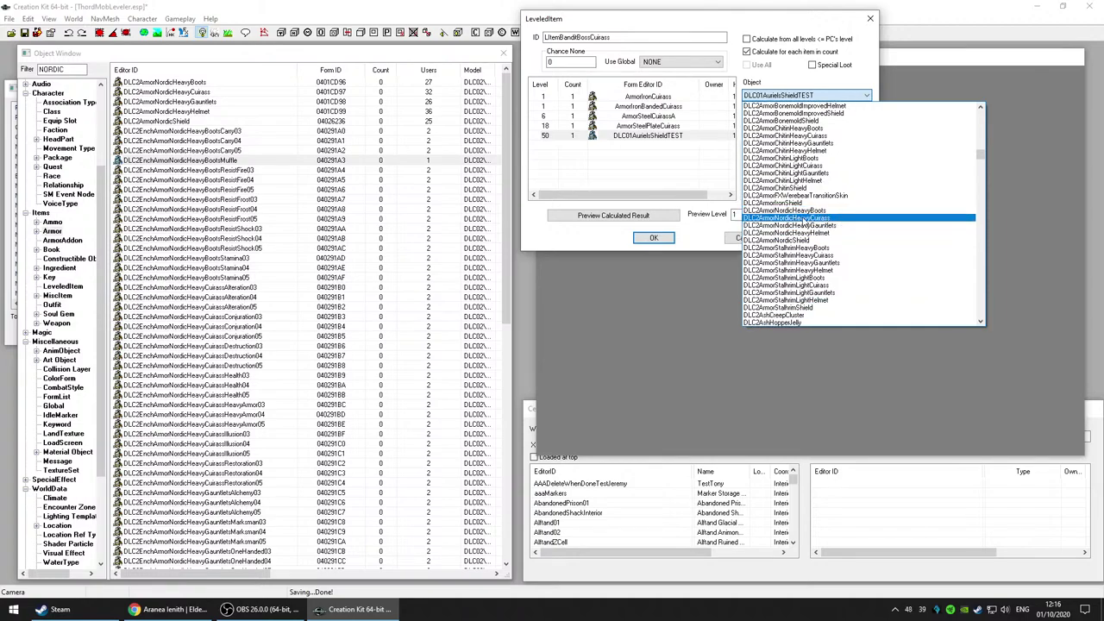
{"action": "left_click", "coordinate": [880, 218]}
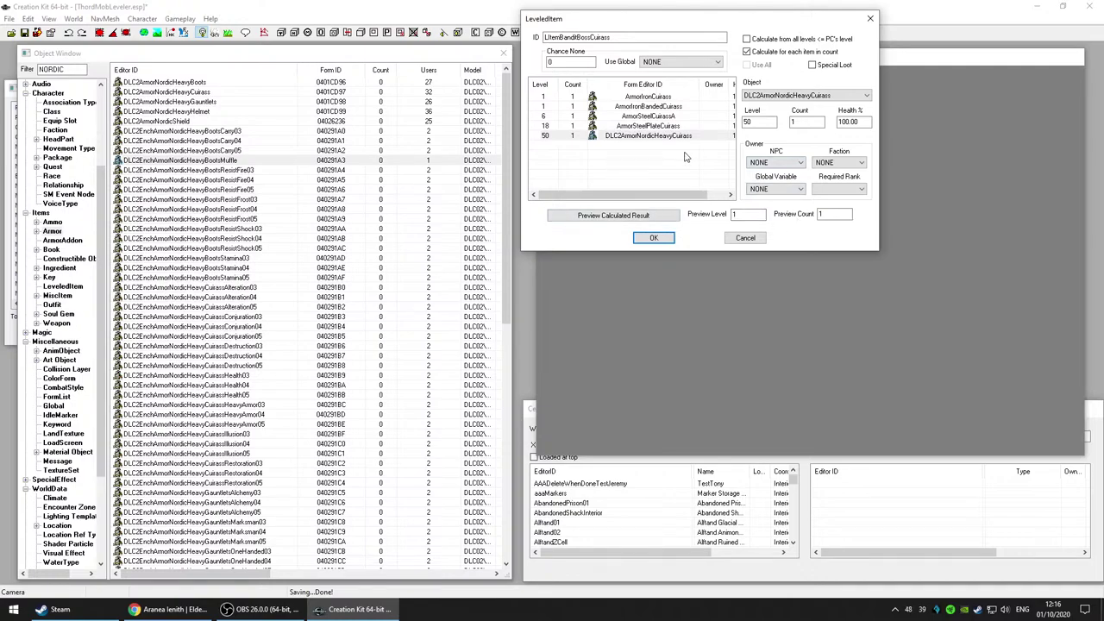
{"action": "left_click", "coordinate": [654, 238]}
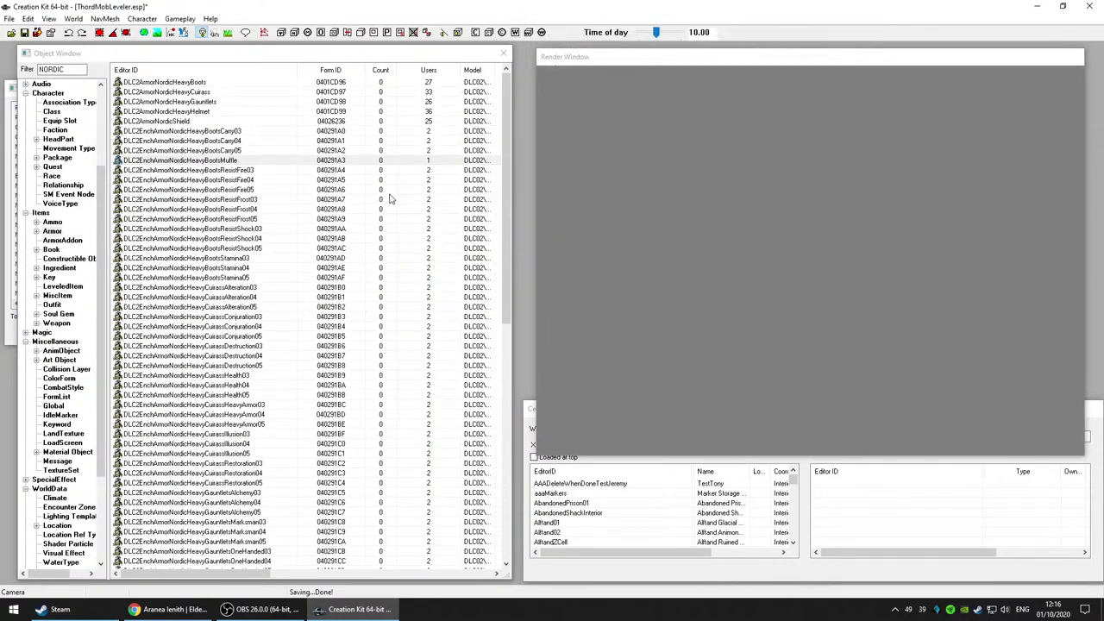
Step: Filter the Object Window by BANDIT and show the matching LeveledItem records
{"action": "left_click", "coordinate": [61, 69]}
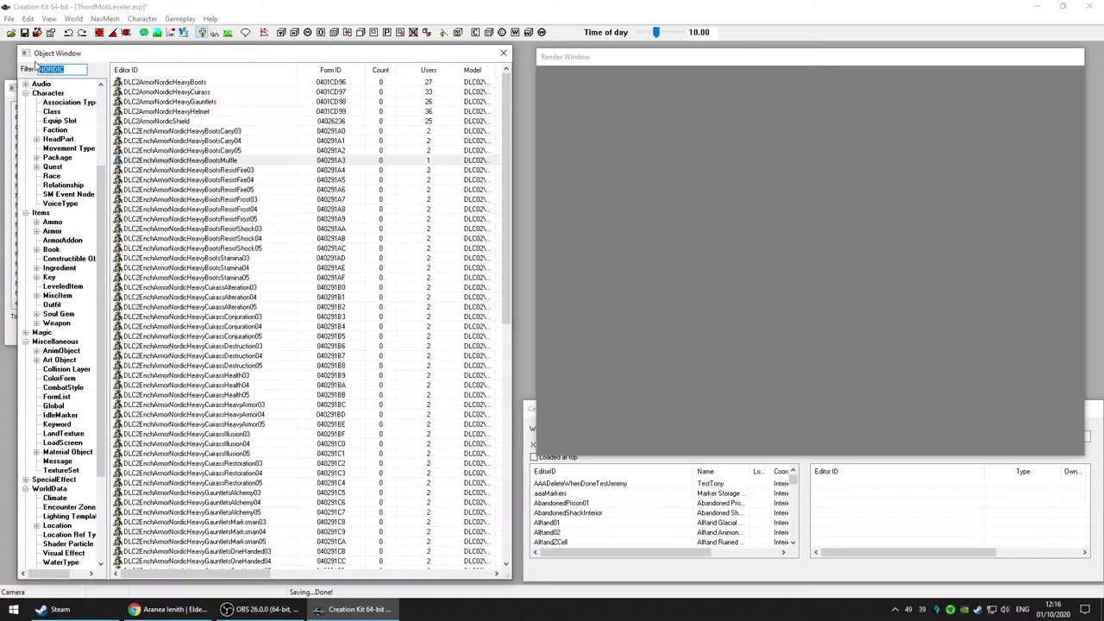
{"action": "type", "text": "BA"}
{"action": "left_click", "coordinate": [197, 83]}
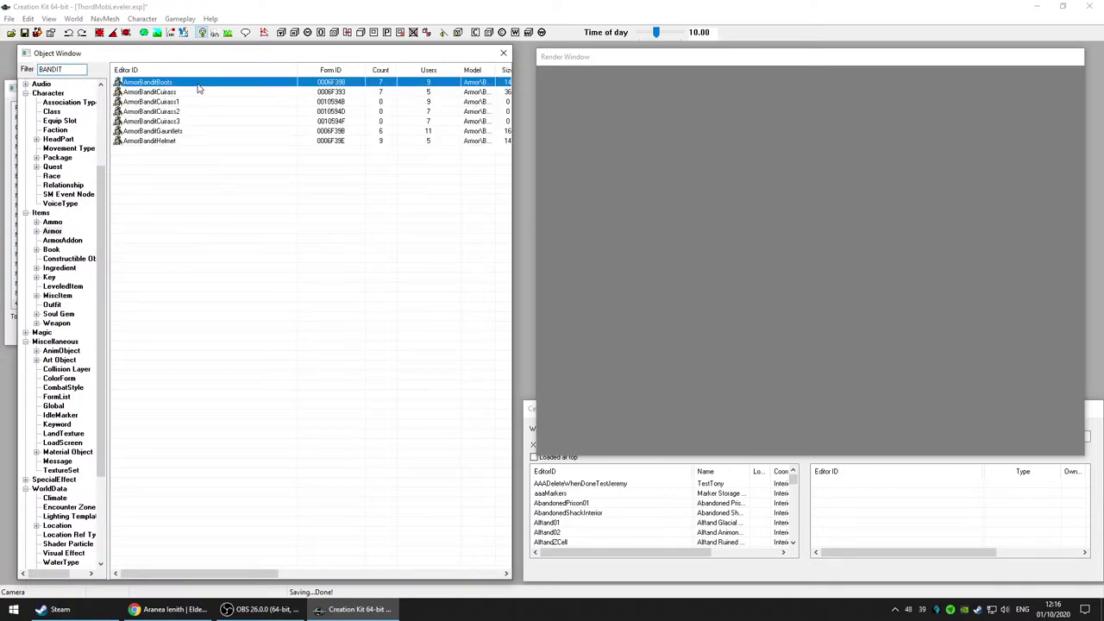
{"action": "left_click", "coordinate": [200, 93]}
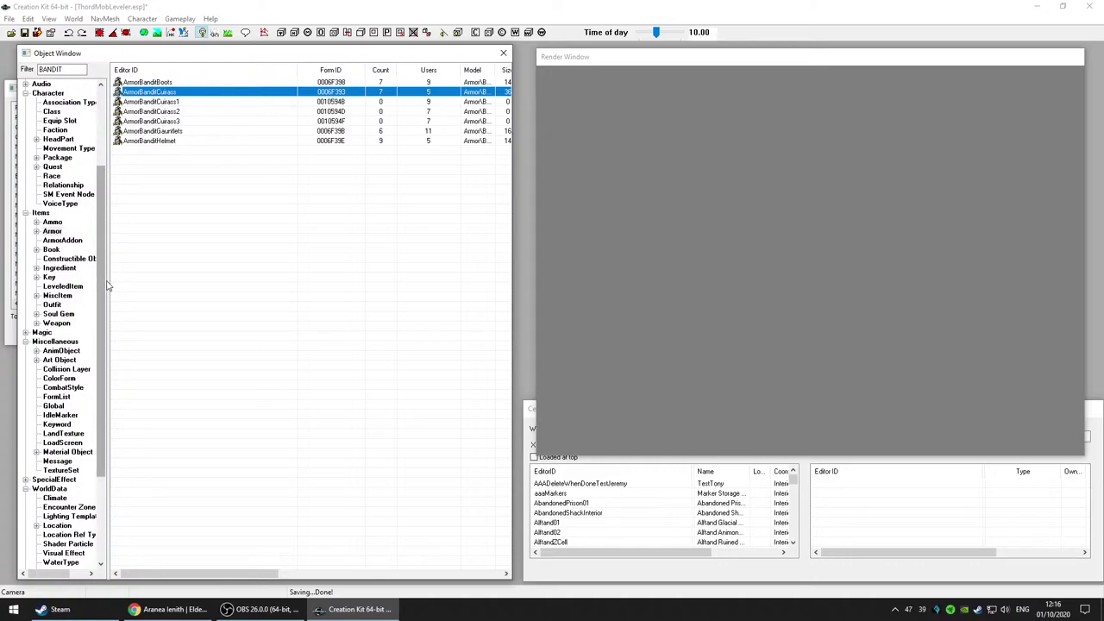
{"action": "left_click_drag", "start_coordinate": [106, 287], "coordinate": [105, 211]}
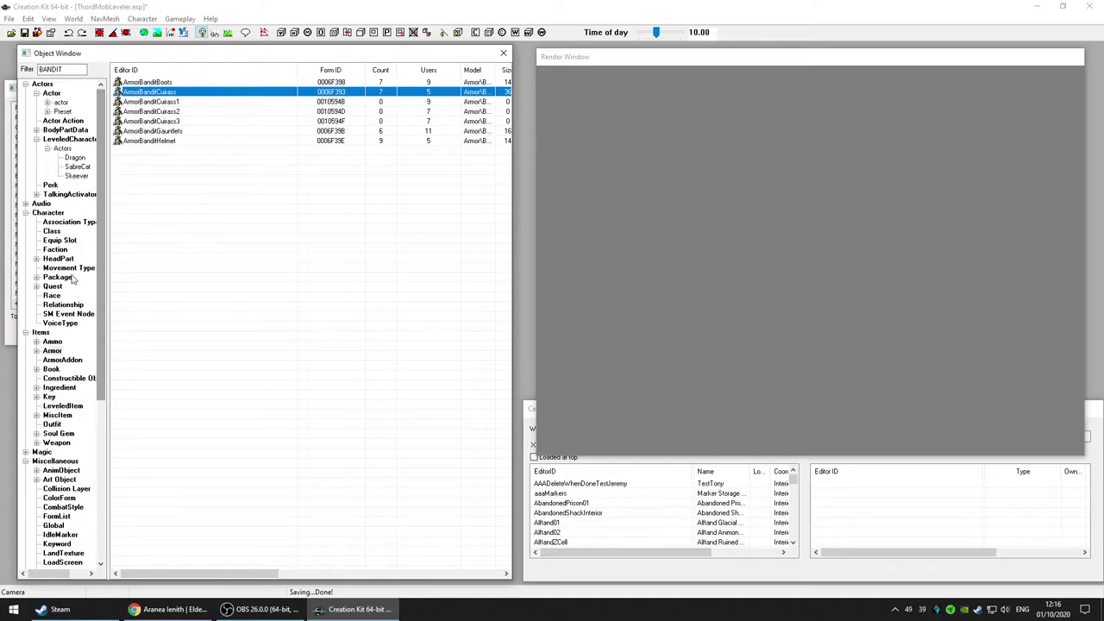
{"action": "left_click", "coordinate": [60, 324]}
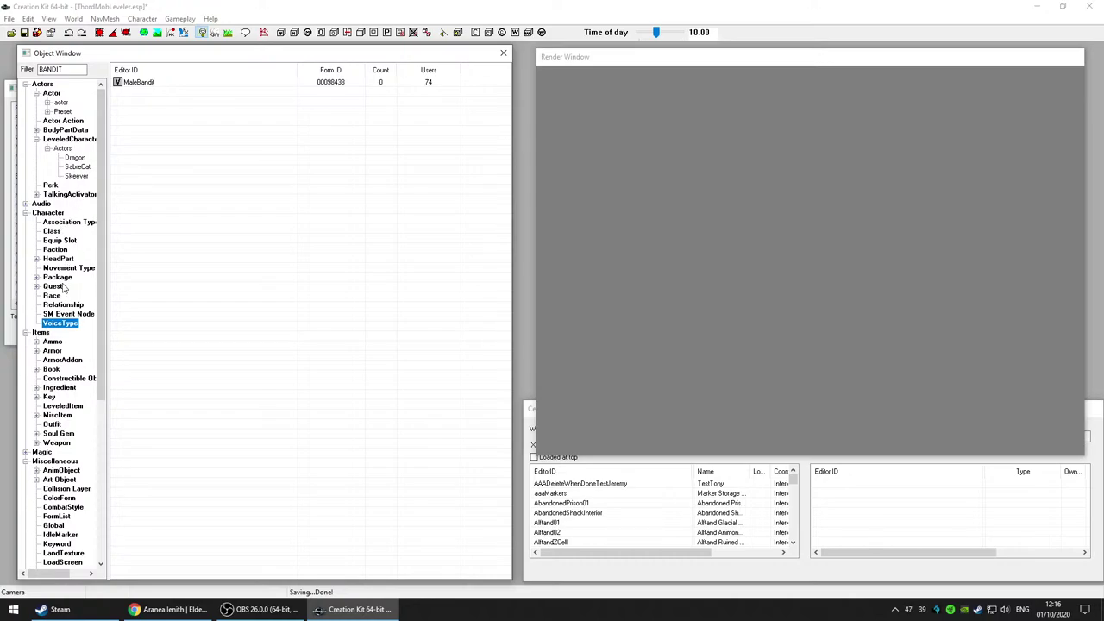
{"action": "left_click", "coordinate": [68, 407]}
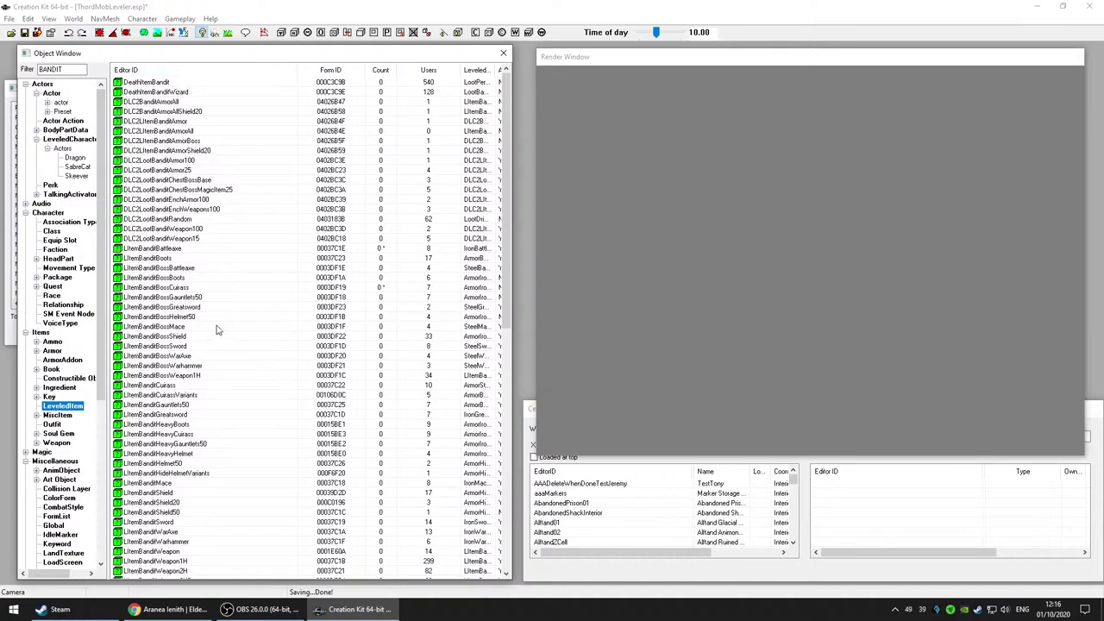
Step: Review the edited LItemBanditBattleaxe and LItemBanditBossCuirass records among the bandit leveled lists
{"action": "left_click", "coordinate": [380, 250]}
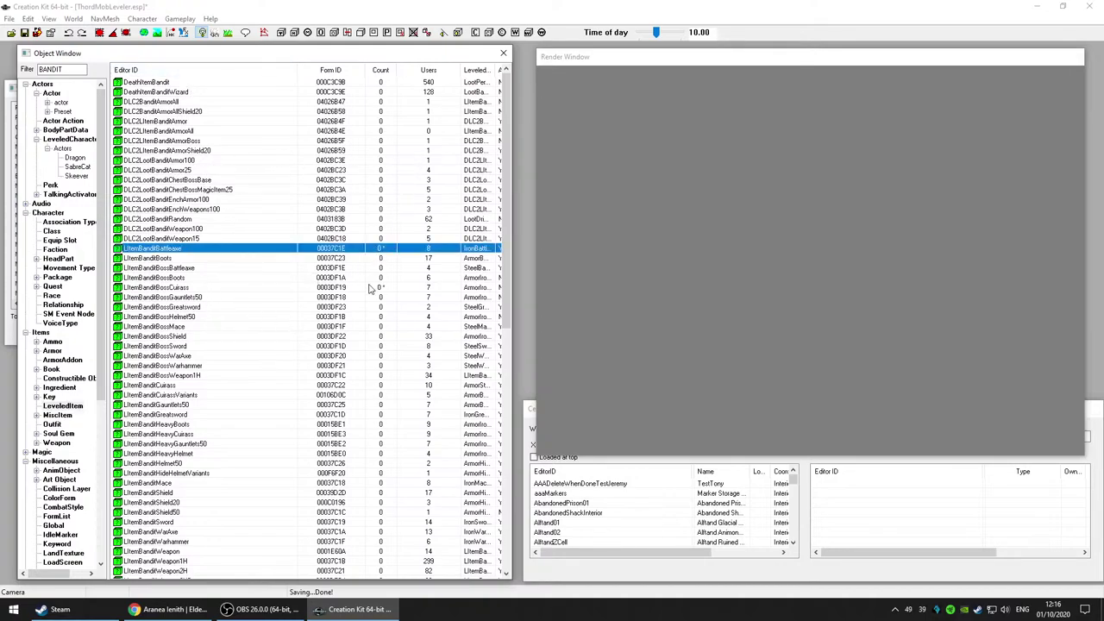
{"action": "left_click", "coordinate": [368, 288]}
{"action": "scroll", "coordinate": [284, 380], "scroll_direction": "down", "scroll_amount": 5}
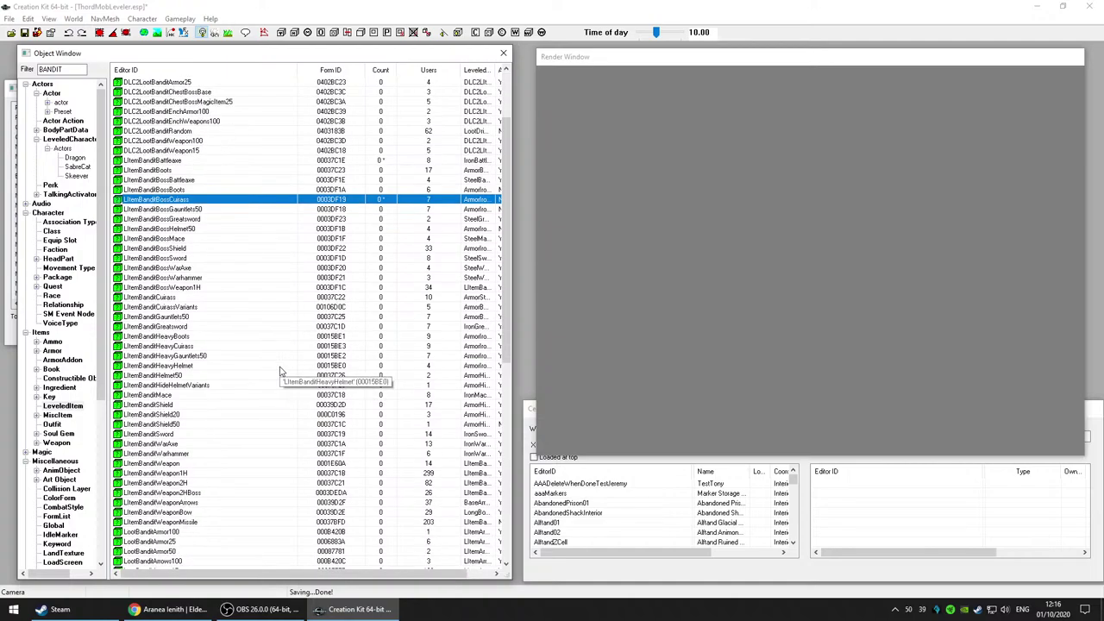
Step: Inspect the entries of LItemBanditBossGreatsword down to EbonyGreatsword, and close the list without changes
{"action": "left_click", "coordinate": [183, 161]}
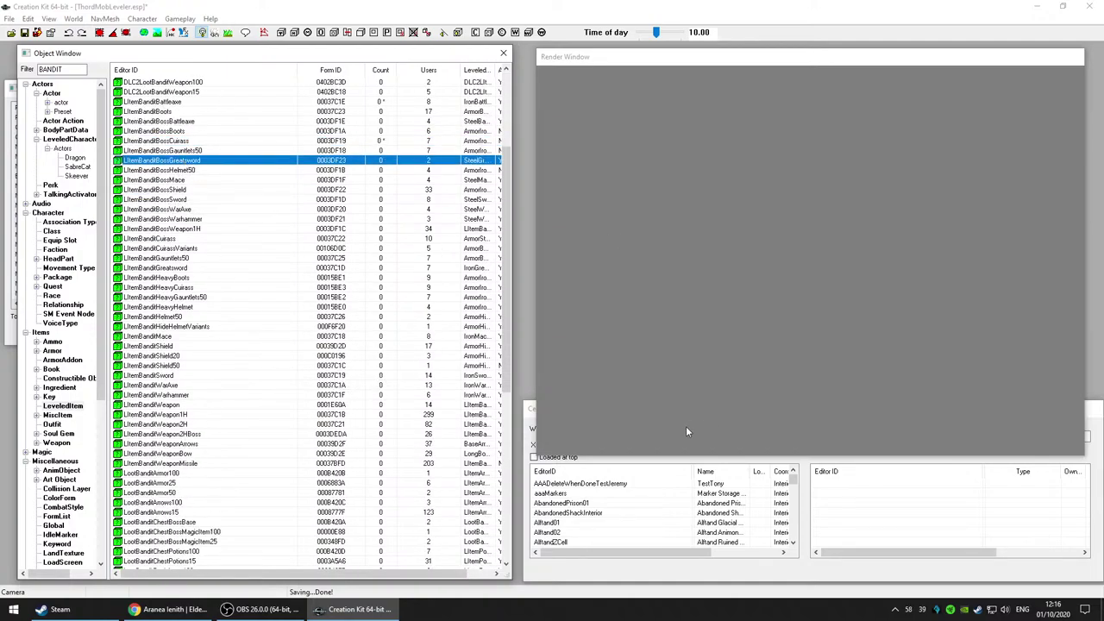
{"action": "key", "text": "Return"}
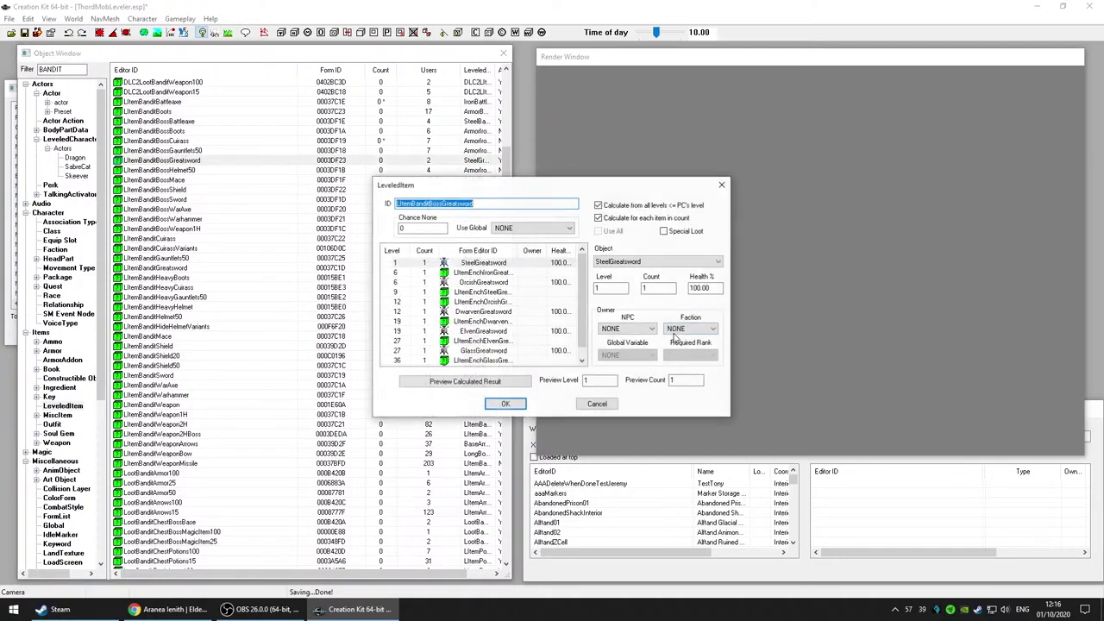
{"action": "scroll", "coordinate": [584, 311], "scroll_direction": "down", "scroll_amount": 1}
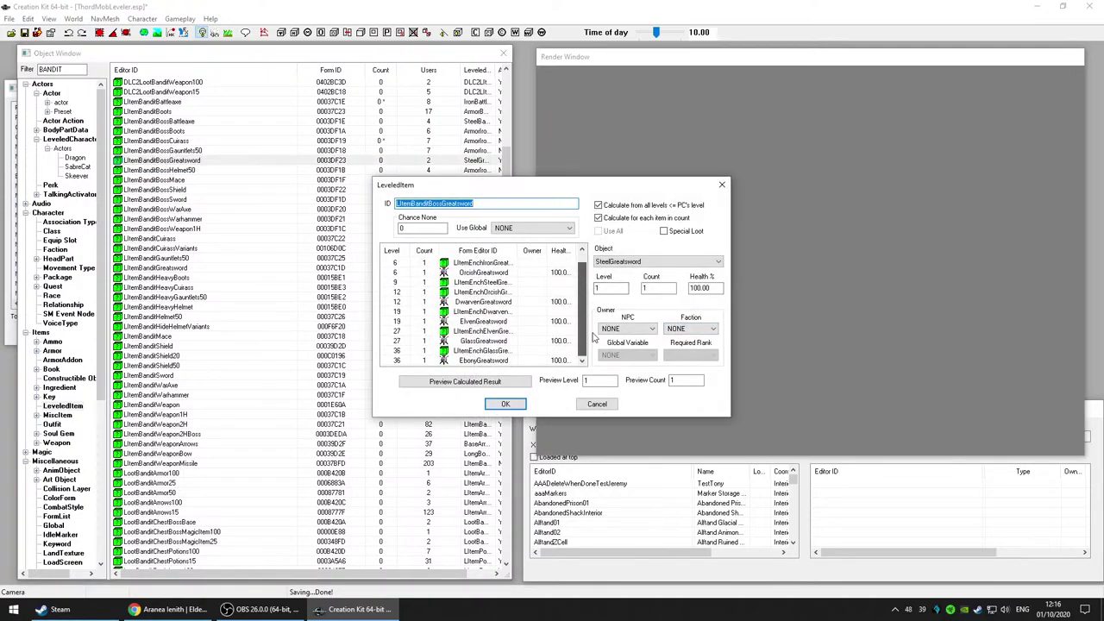
{"action": "left_click", "coordinate": [473, 361]}
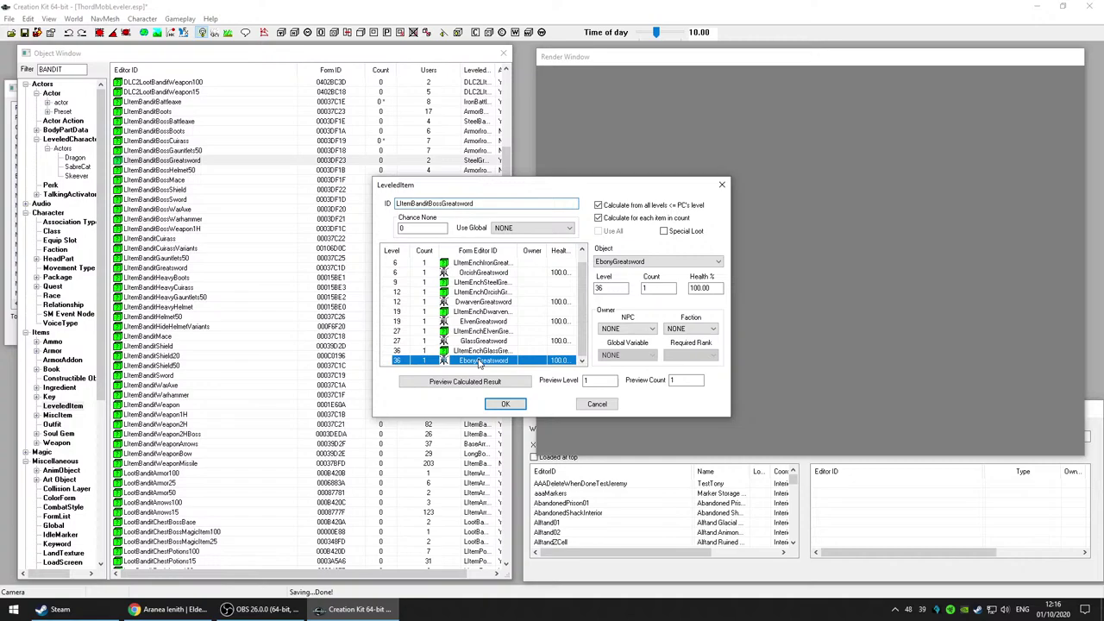
{"action": "left_click", "coordinate": [597, 404]}
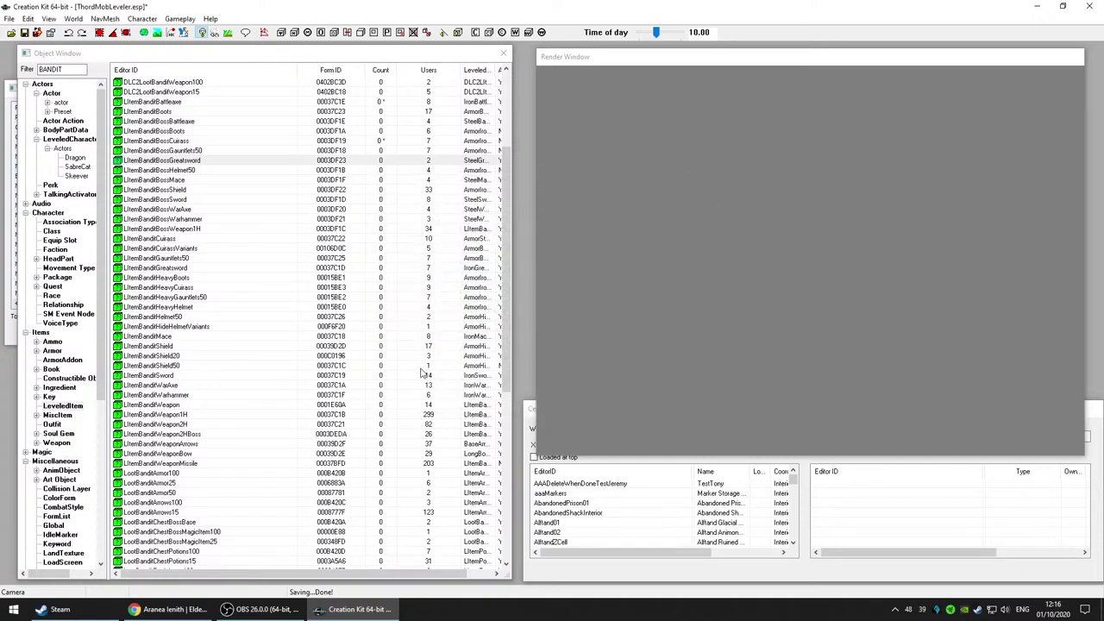
Step: Inspect the entries of the LItemBanditBossMace leveled list and close it without changes
{"action": "left_click", "coordinate": [205, 181]}
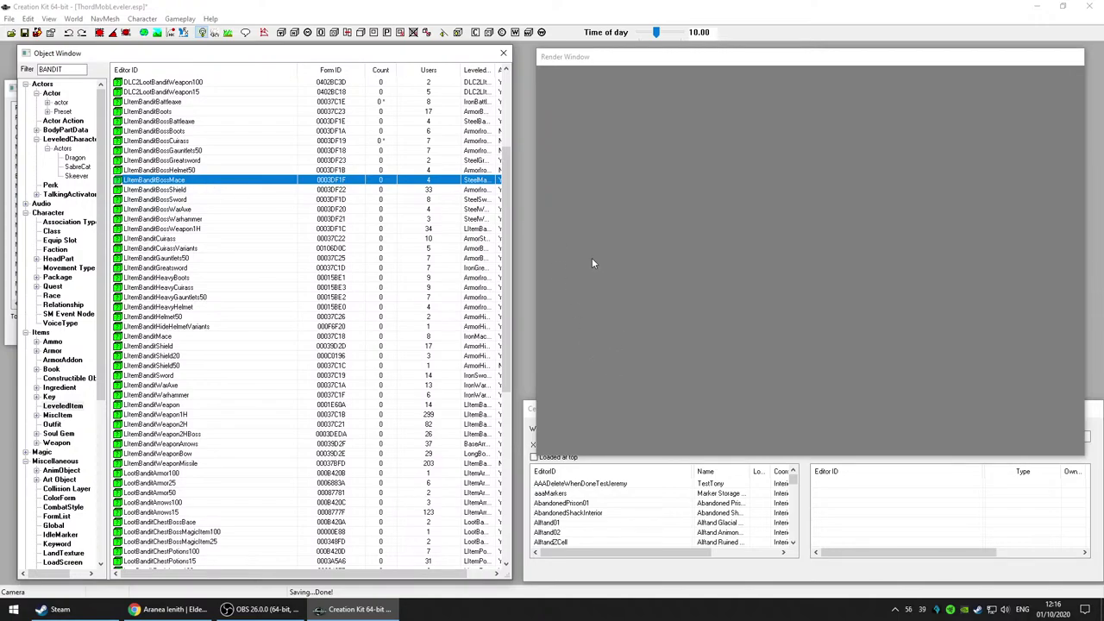
{"action": "key", "text": "Return"}
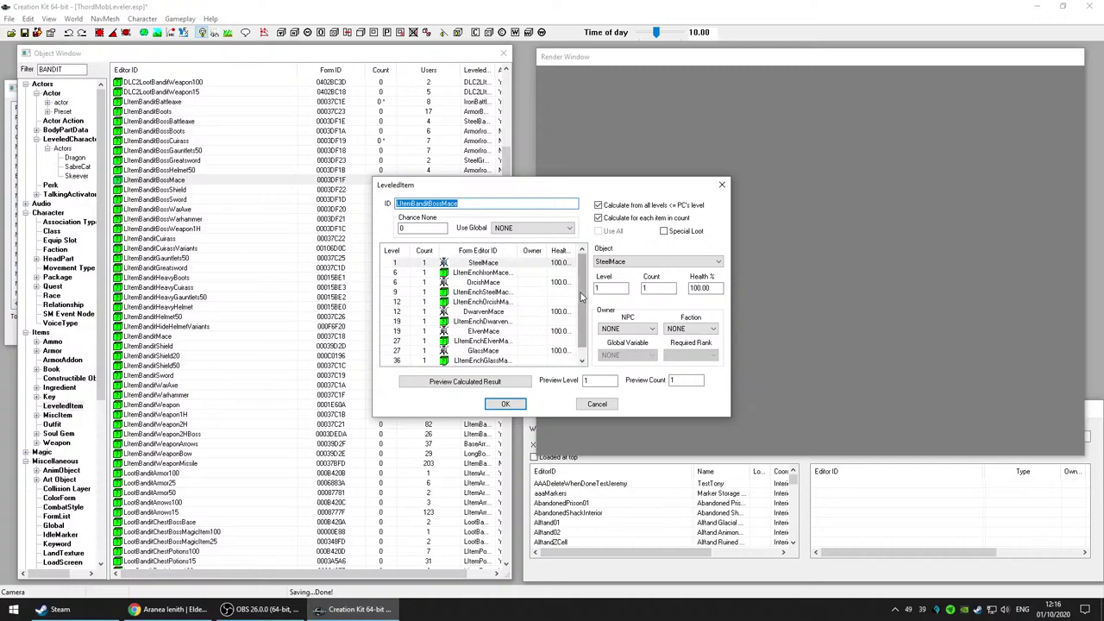
{"action": "left_click", "coordinate": [597, 404]}
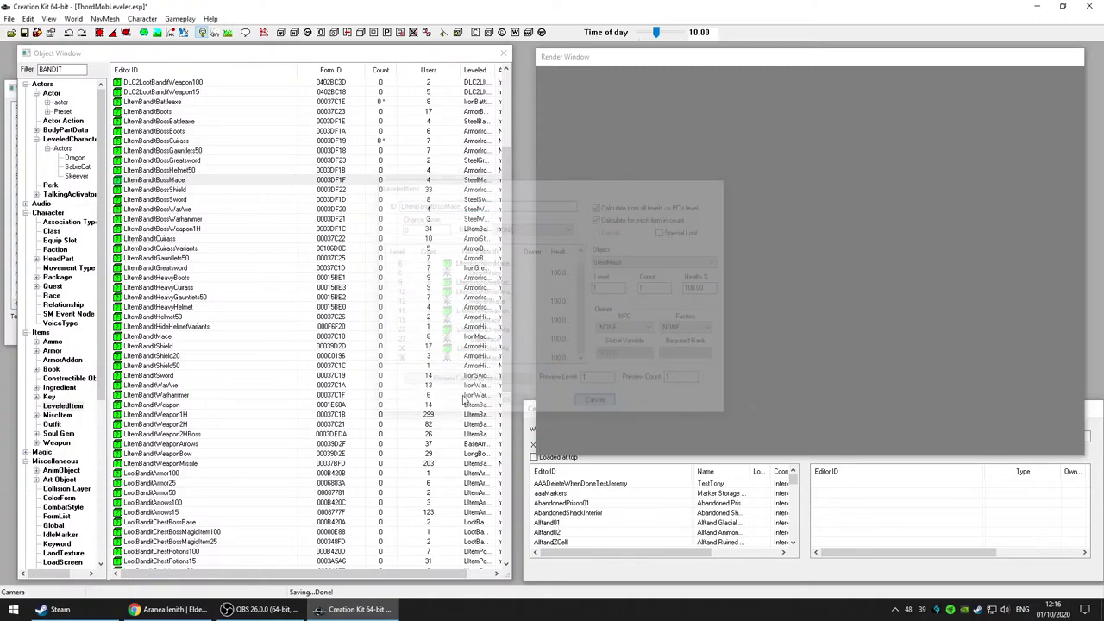
Step: Look through the remaining bandit LeveledItem records and save the plugin
{"action": "scroll", "coordinate": [300, 351], "scroll_direction": "down", "scroll_amount": 5}
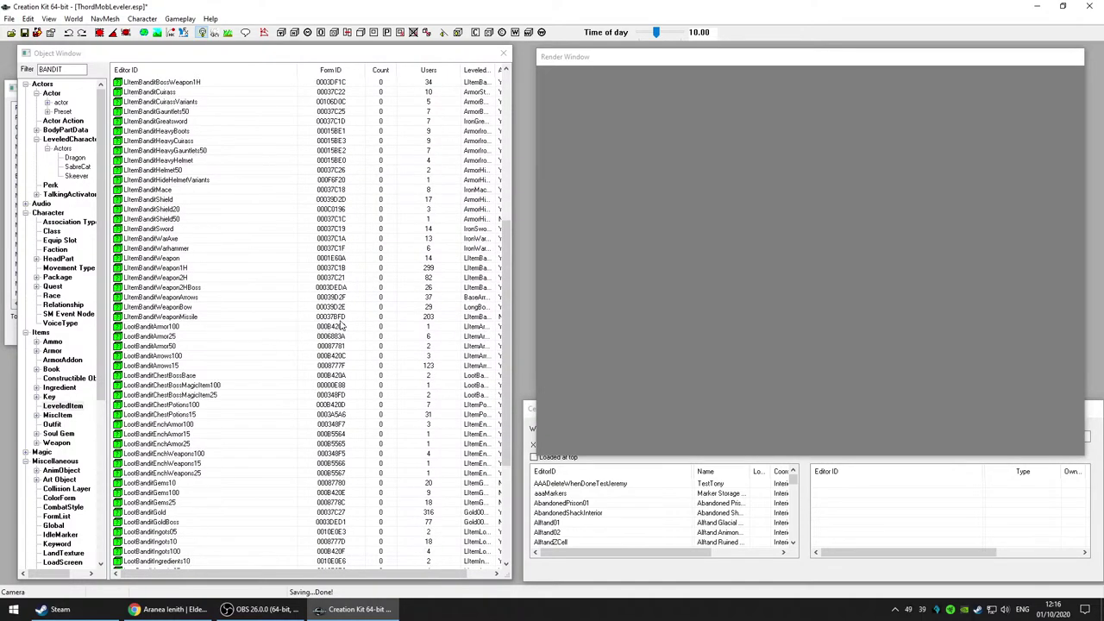
{"action": "scroll", "coordinate": [341, 325], "scroll_direction": "down", "scroll_amount": 6}
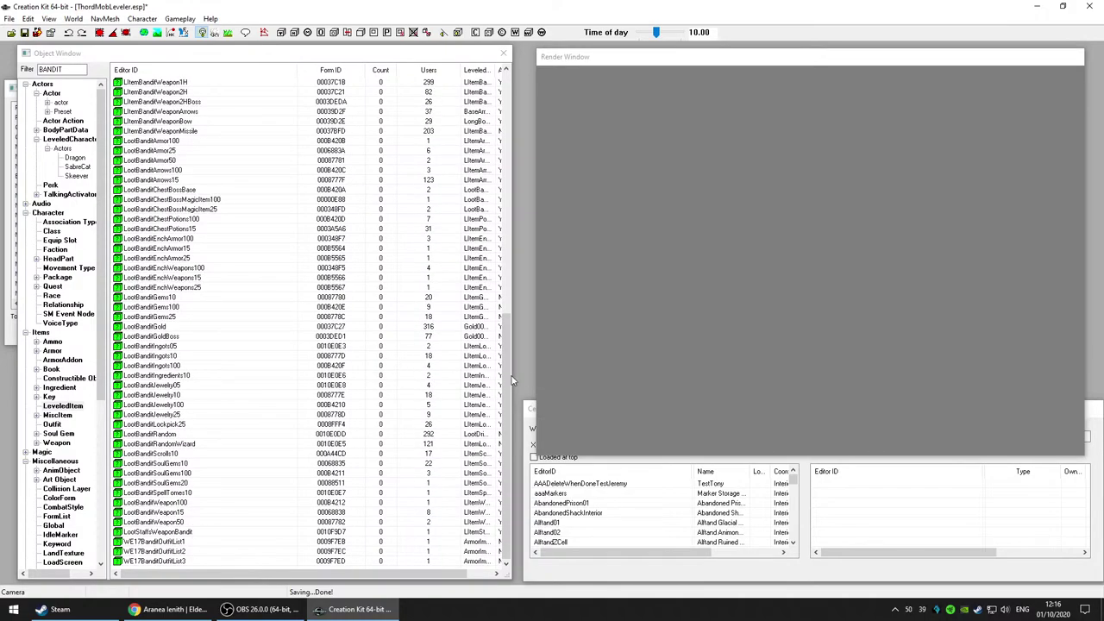
{"action": "left_click_drag", "start_coordinate": [511, 380], "coordinate": [533, 162]}
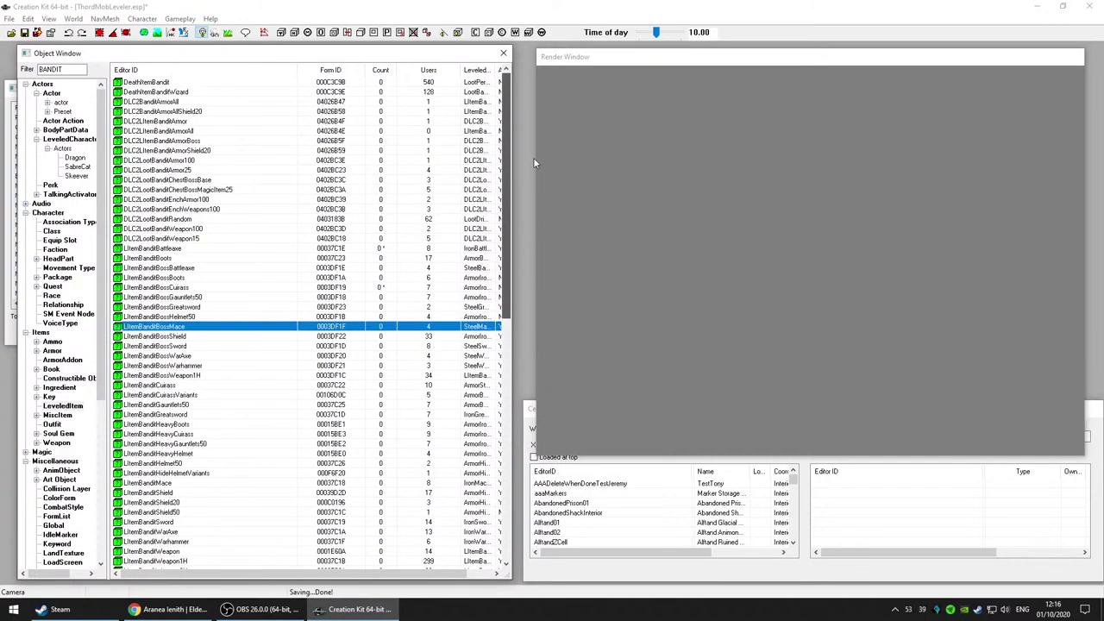
{"action": "left_click", "coordinate": [25, 33]}
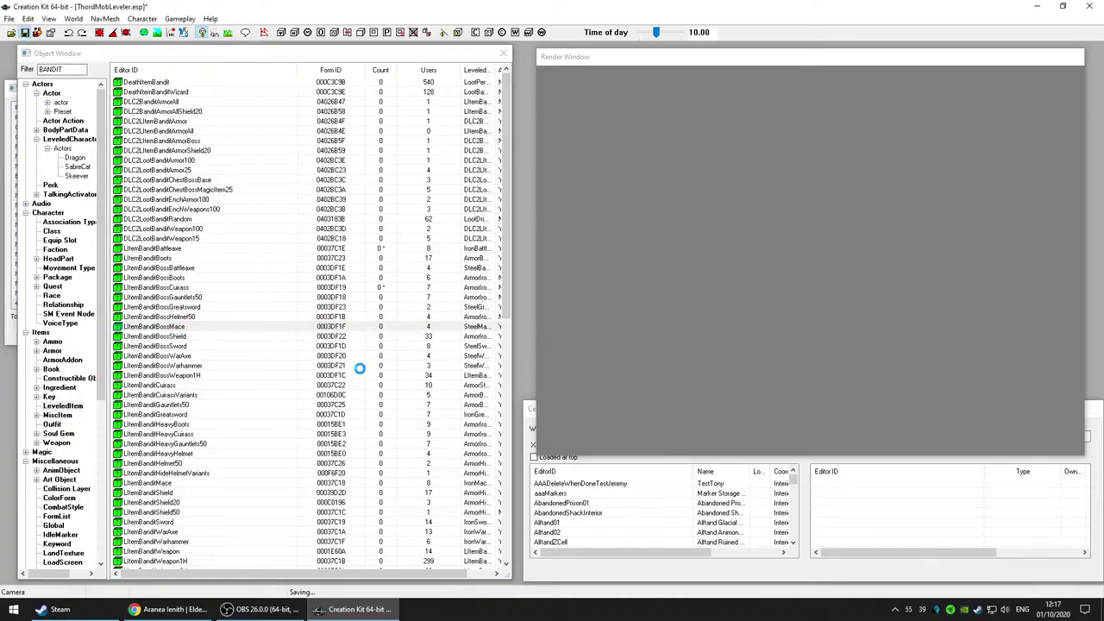
Step: Switch to Chrome and search the web for "SKYRIM SE MODDING CREATION KIT FACEGEN"
{"action": "left_click", "coordinate": [168, 609]}
{"action": "left_click", "coordinate": [355, 29]}
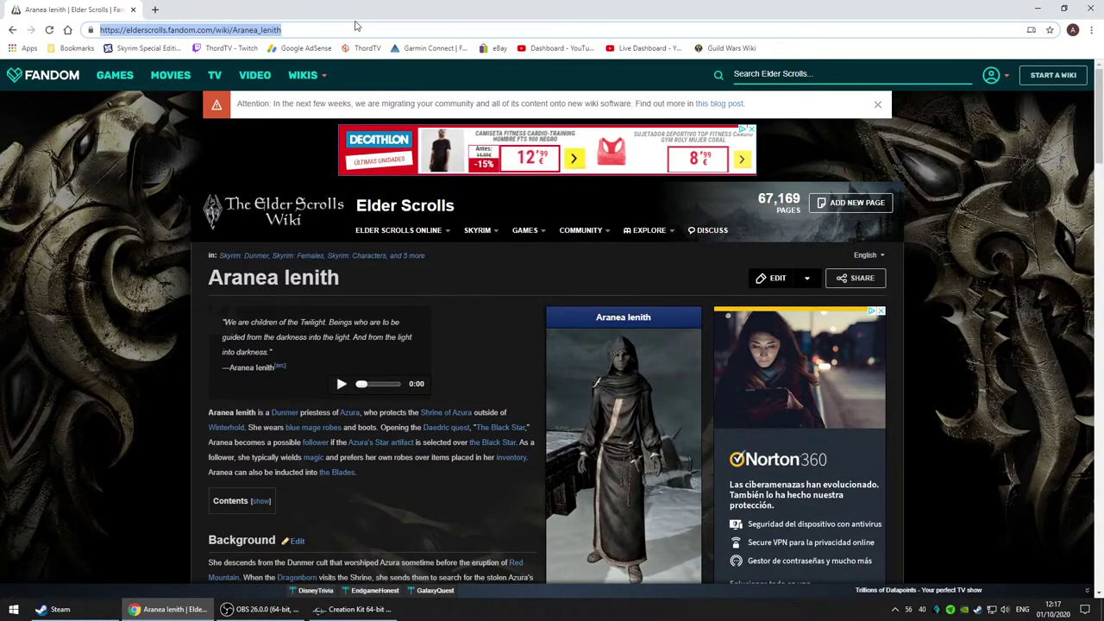
{"action": "type", "text": "SKYRI"}
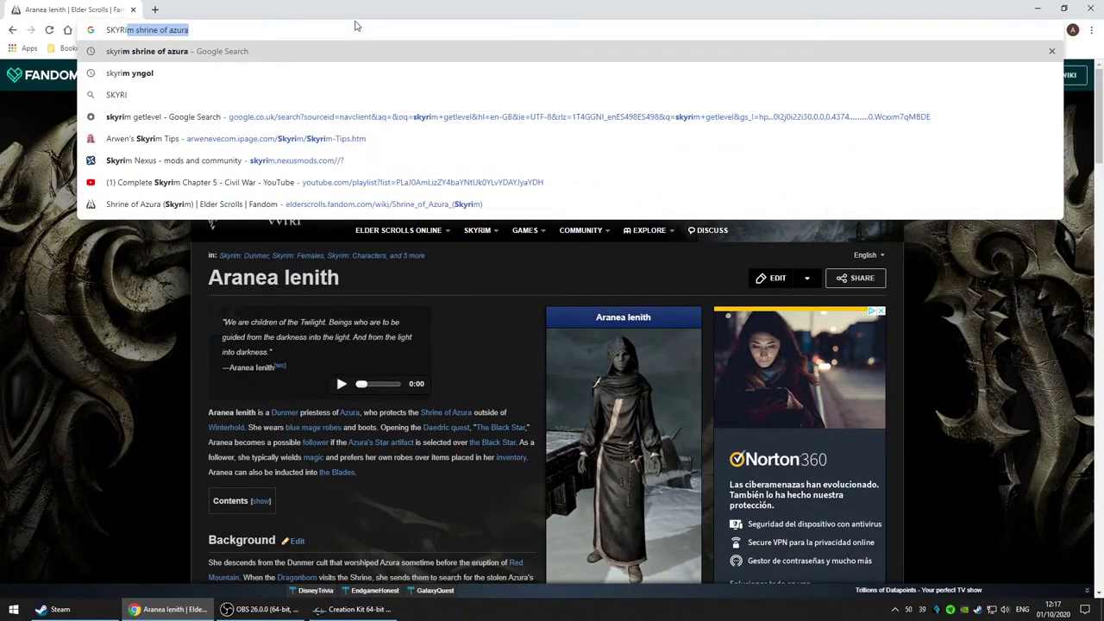
{"action": "type", "text": "M SE MODDING"}
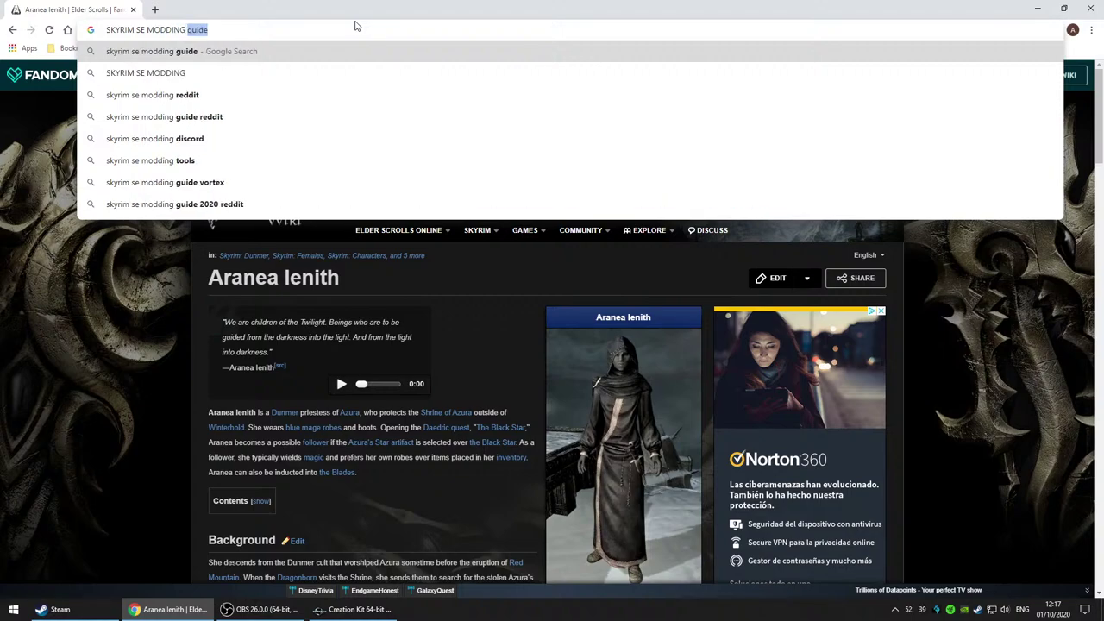
{"action": "type", "text": " CREAT"}
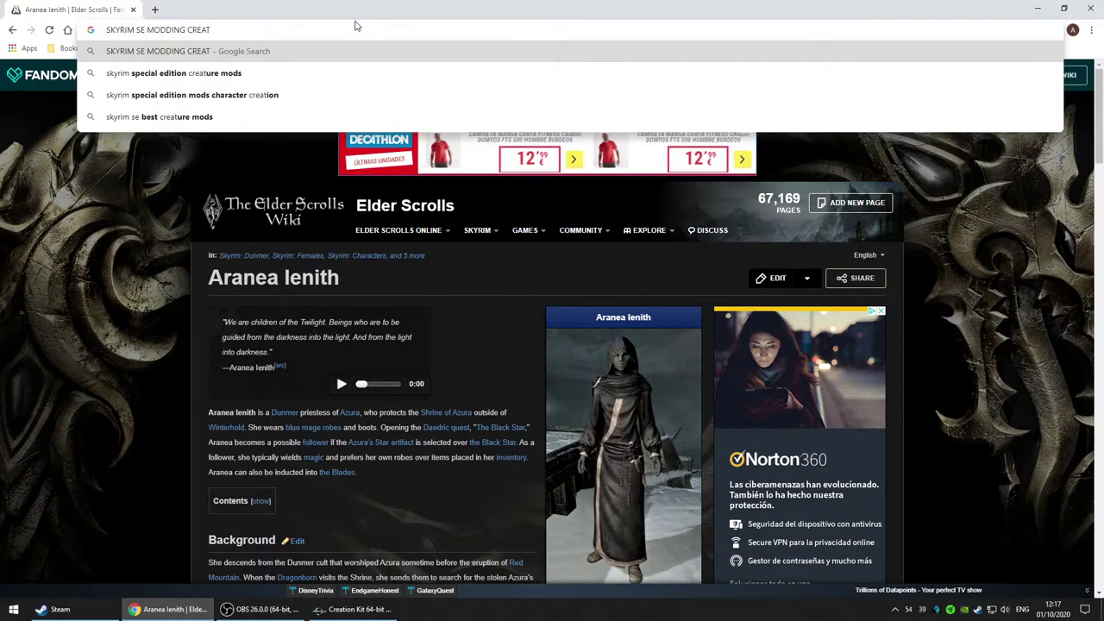
{"action": "type", "text": "ION KIT "}
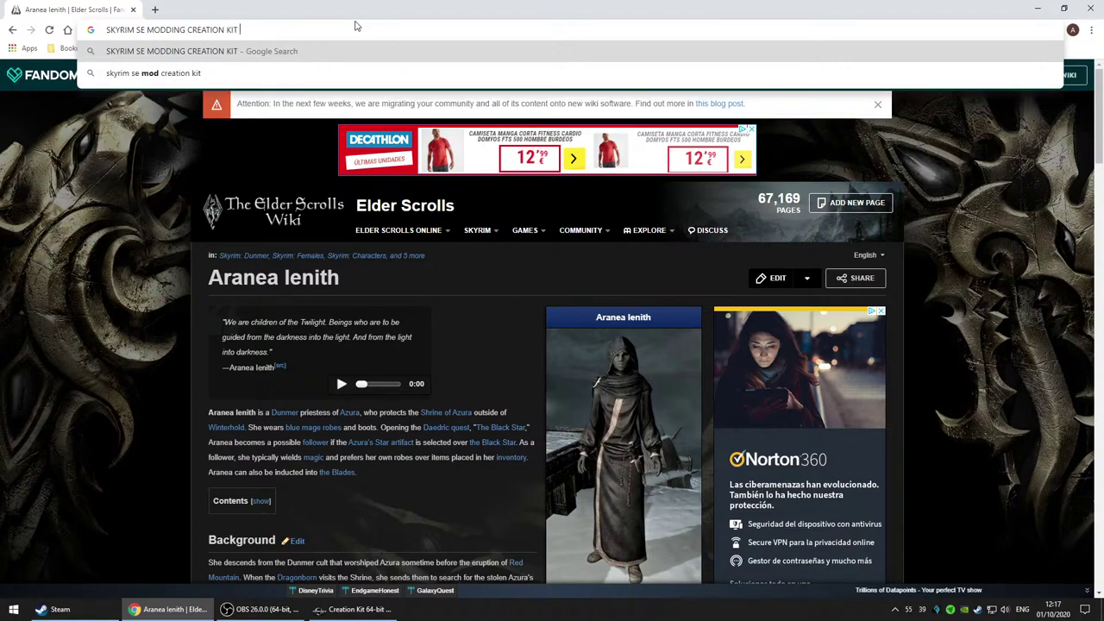
{"action": "type", "text": "FACEGEN"}
{"action": "key", "text": "Return"}
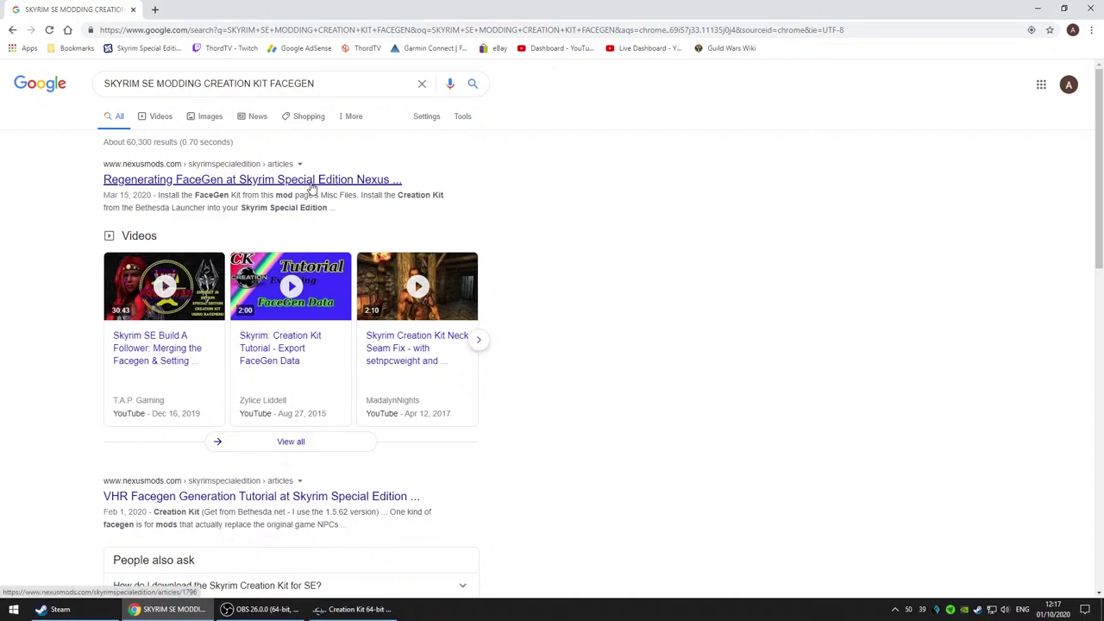
Step: Open the Nexus Mods article on regenerating FaceGen, agree to the privacy notice, read the article, and return to the search results
{"action": "left_click", "coordinate": [312, 184]}
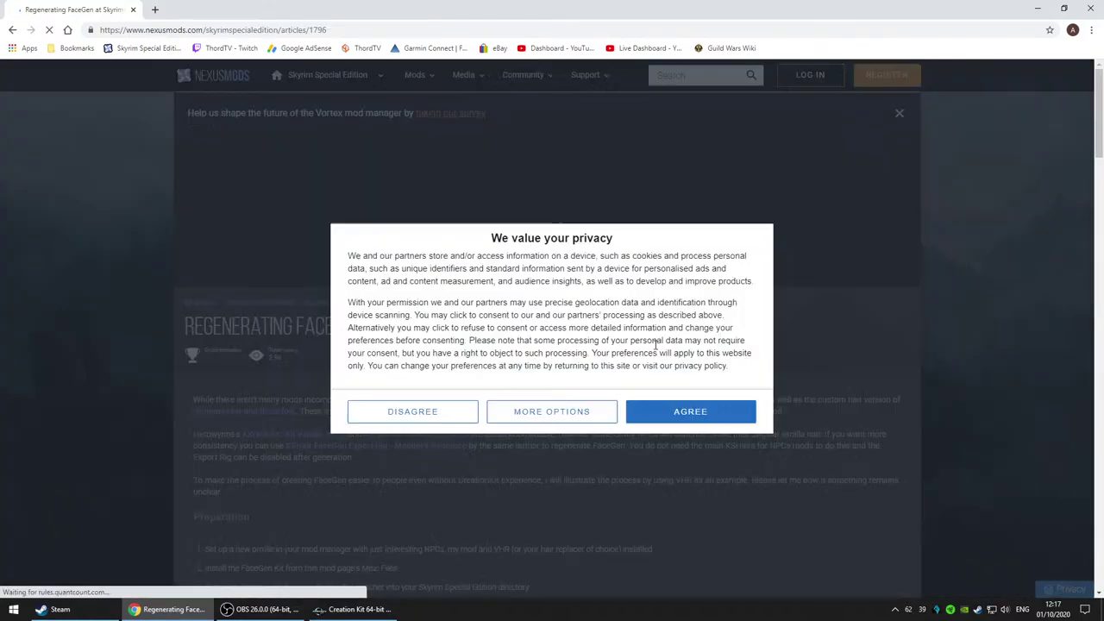
{"action": "left_click", "coordinate": [694, 412]}
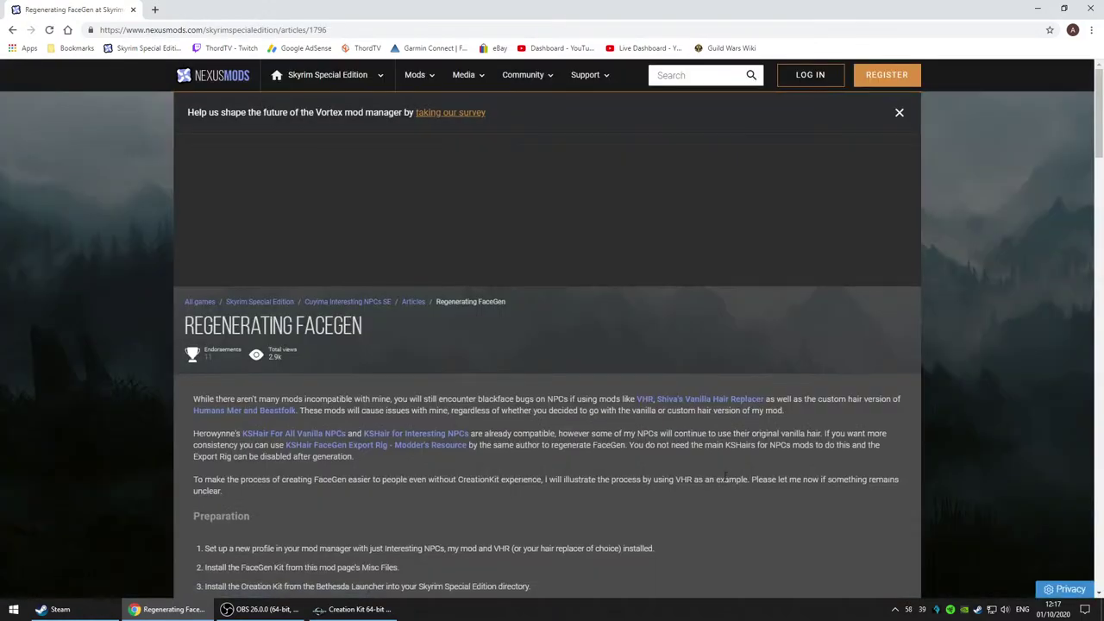
{"action": "scroll", "coordinate": [723, 471], "scroll_direction": "down", "scroll_amount": 3}
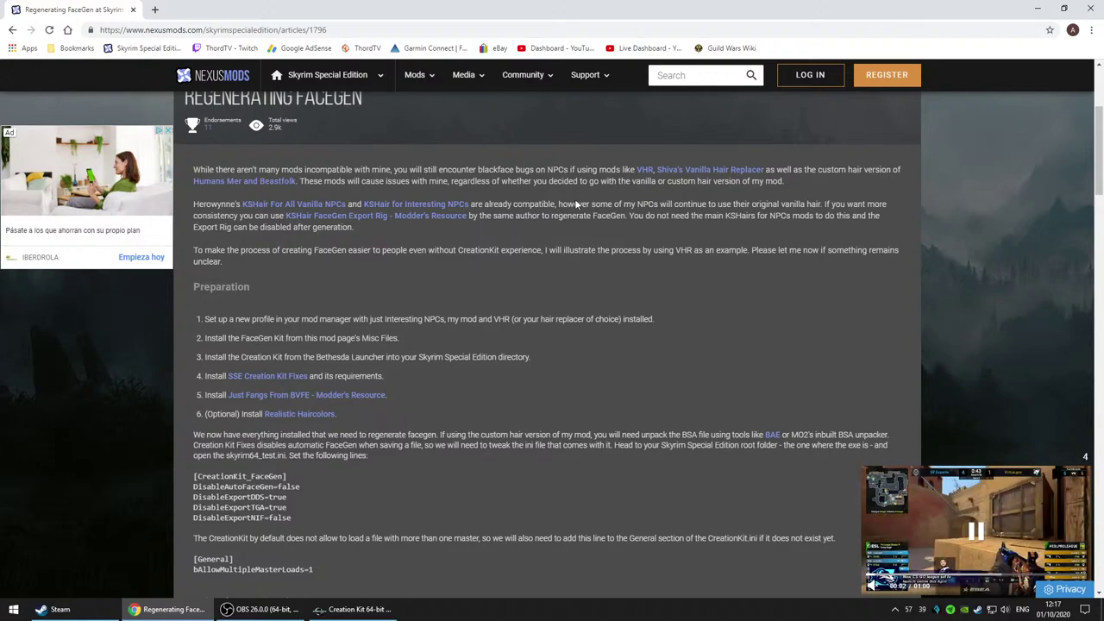
{"action": "scroll", "coordinate": [639, 320], "scroll_direction": "down", "scroll_amount": 2}
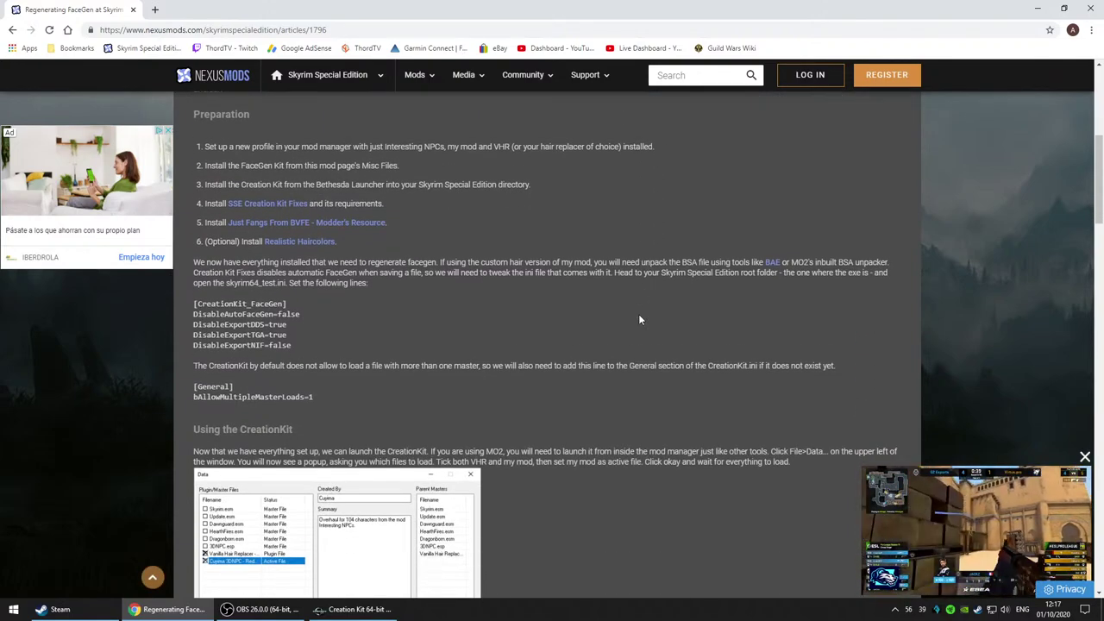
{"action": "scroll", "coordinate": [639, 320], "scroll_direction": "down", "scroll_amount": 6}
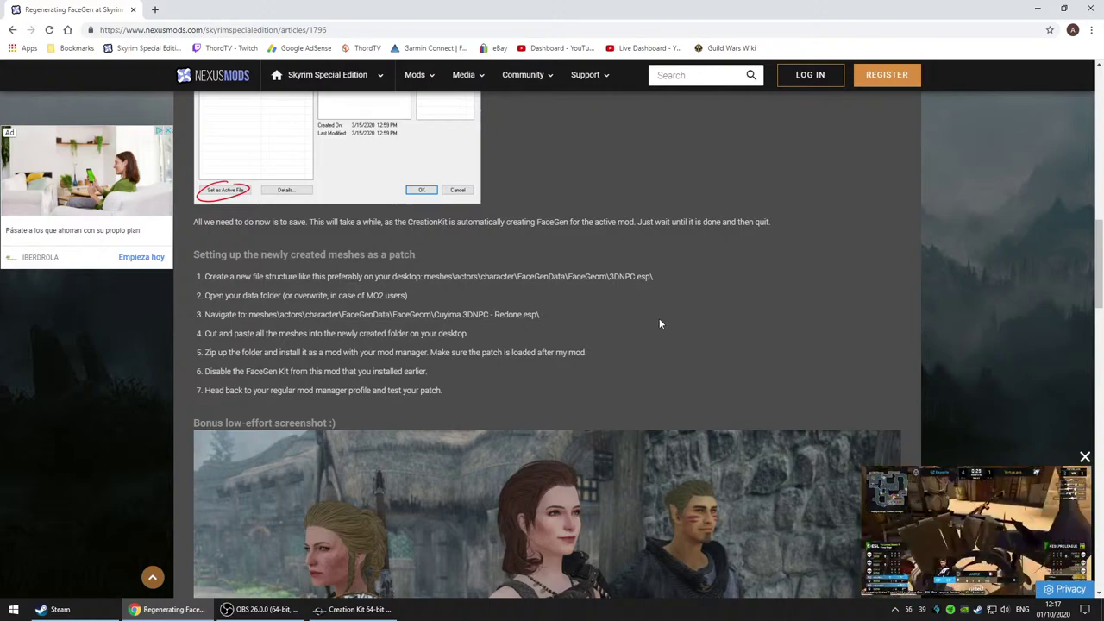
{"action": "scroll", "coordinate": [659, 323], "scroll_direction": "down", "scroll_amount": 12}
{"action": "key", "text": "alt+Left"}
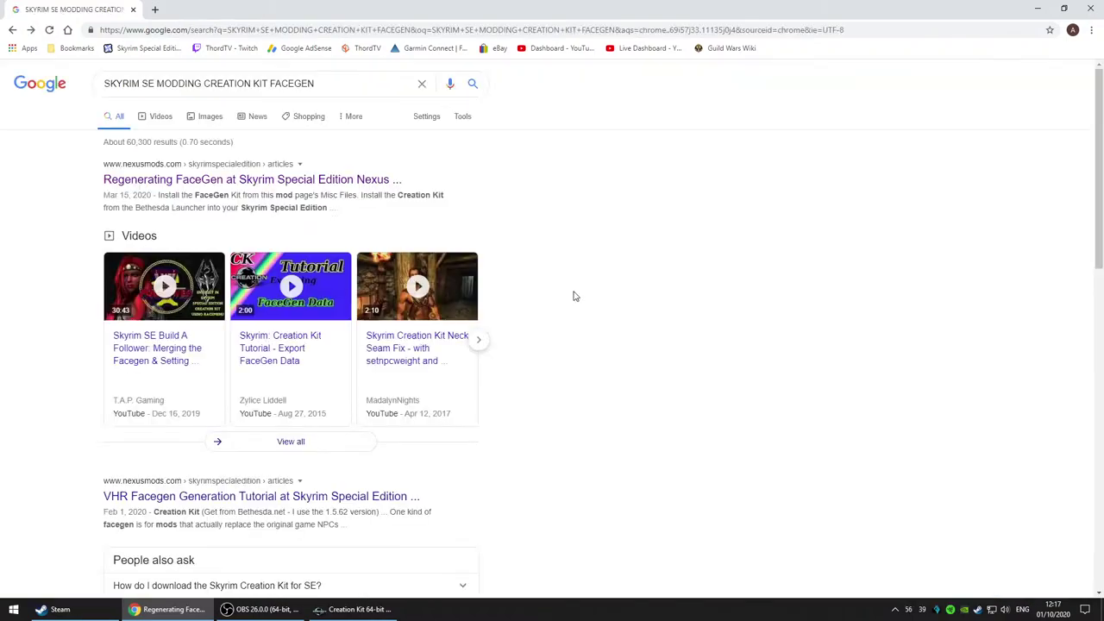
Step: Read the VHR Facegen Generation Tutorial for its export instructions and return to the search results
{"action": "scroll", "coordinate": [662, 319], "scroll_direction": "down", "scroll_amount": 3}
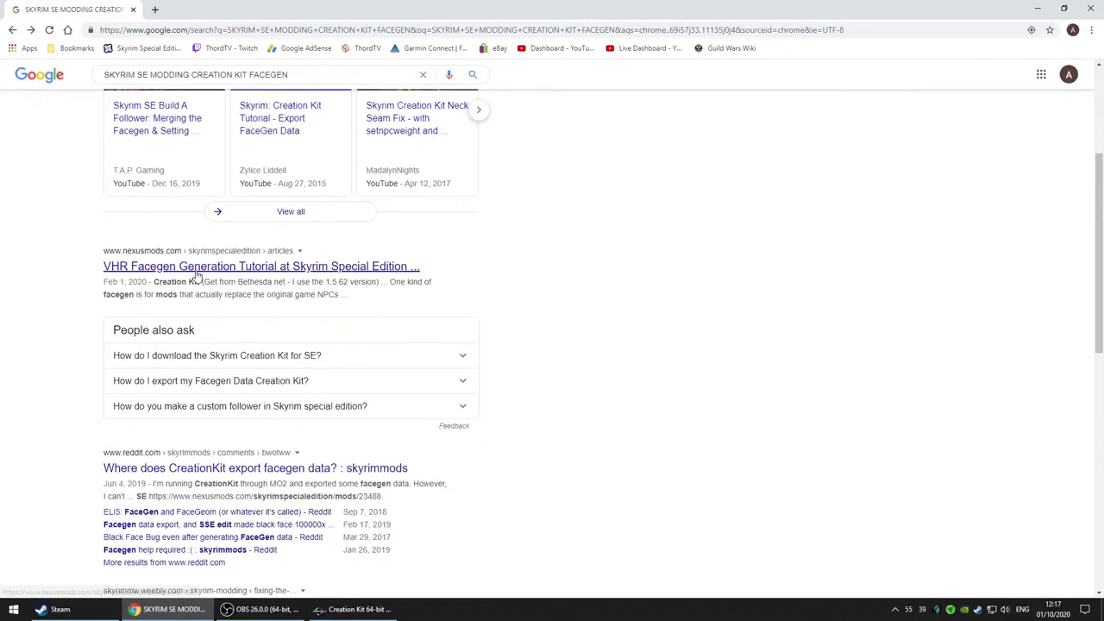
{"action": "left_click", "coordinate": [200, 269]}
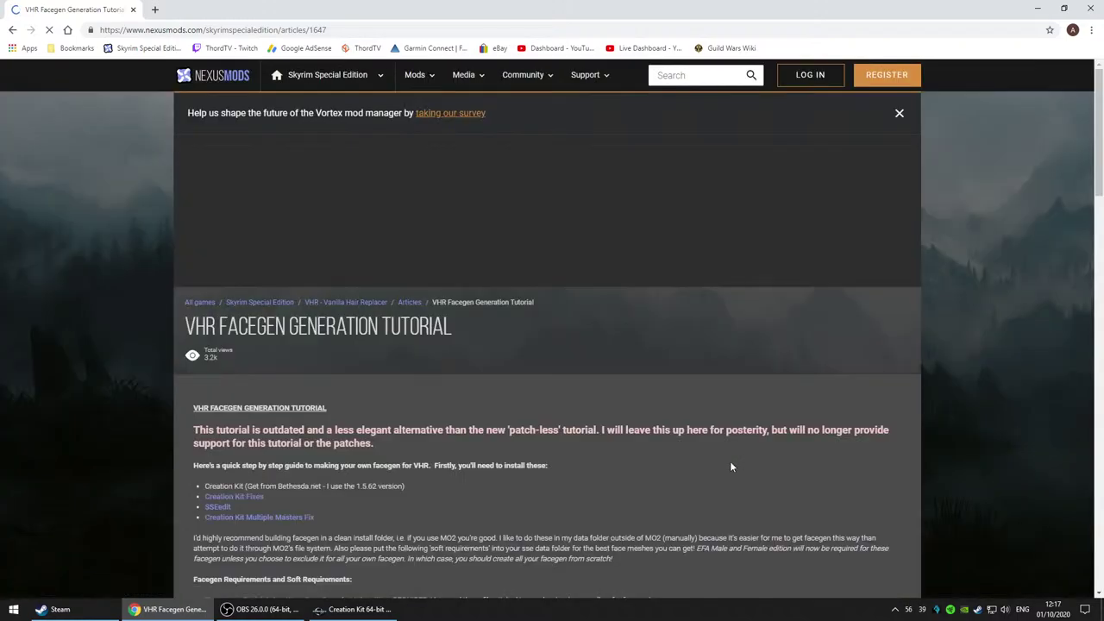
{"action": "scroll", "coordinate": [653, 394], "scroll_direction": "down", "scroll_amount": 3}
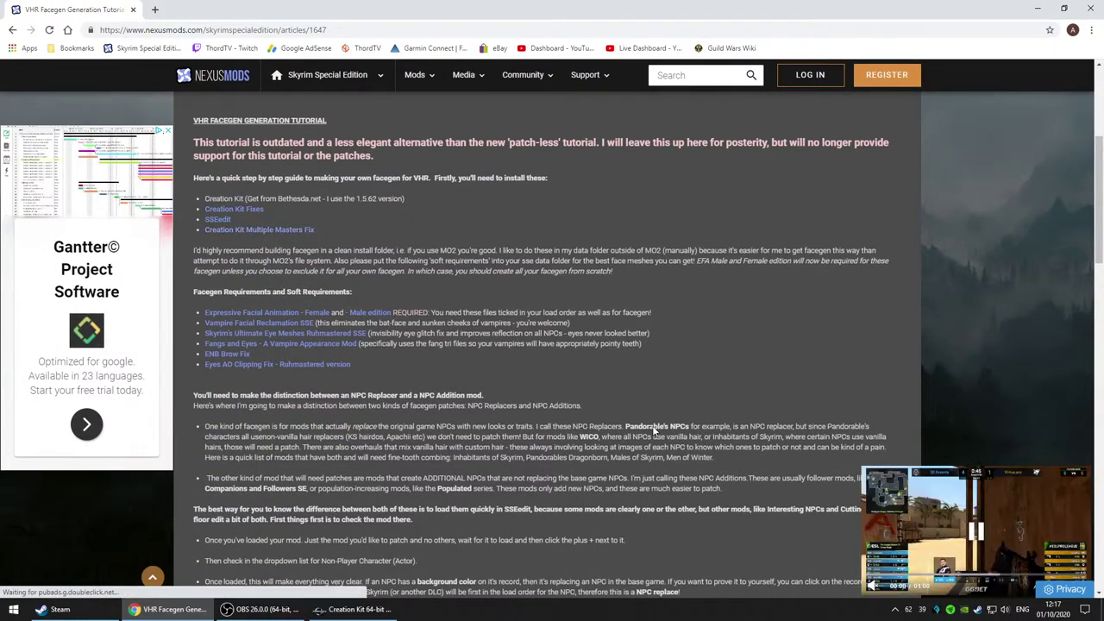
{"action": "scroll", "coordinate": [592, 388], "scroll_direction": "down", "scroll_amount": 3}
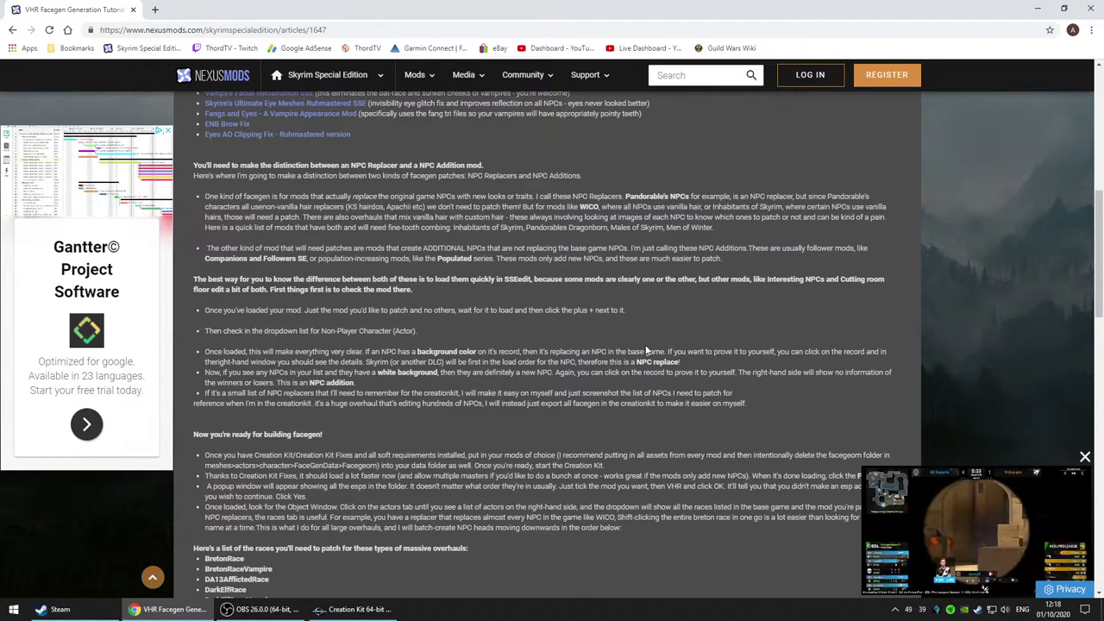
{"action": "scroll", "coordinate": [646, 349], "scroll_direction": "down", "scroll_amount": 2}
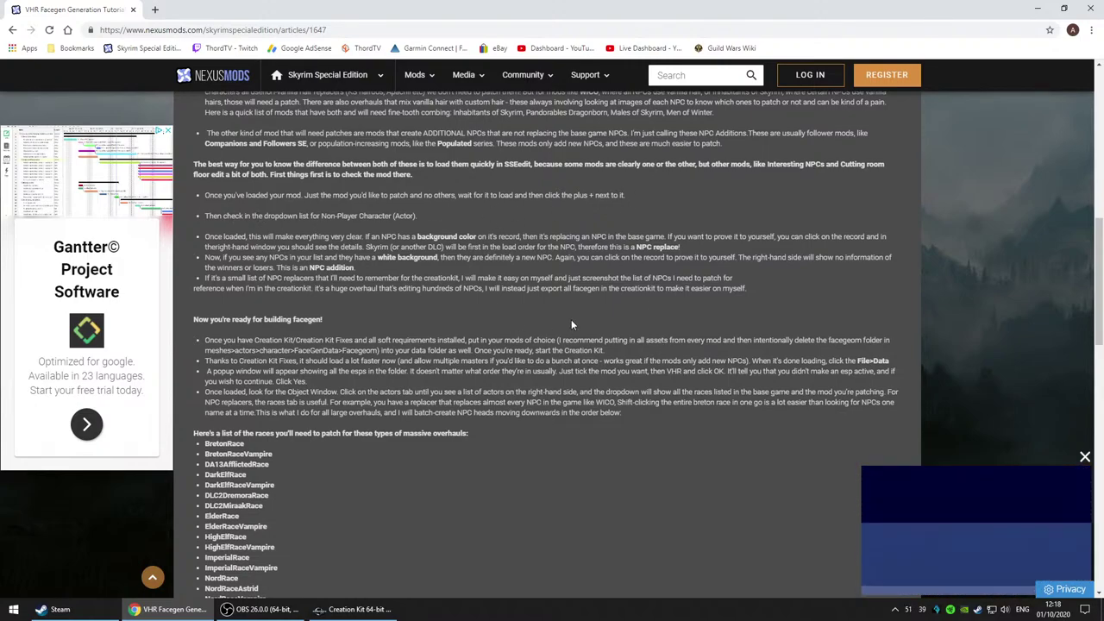
{"action": "scroll", "coordinate": [592, 467], "scroll_direction": "down", "scroll_amount": 1}
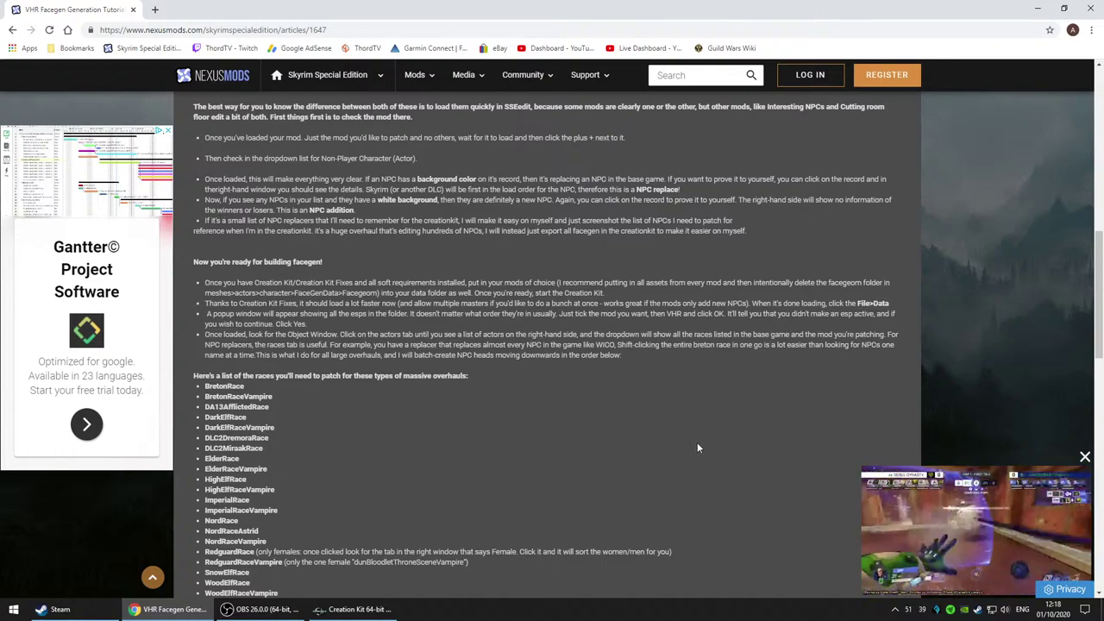
{"action": "scroll", "coordinate": [698, 448], "scroll_direction": "down", "scroll_amount": 3}
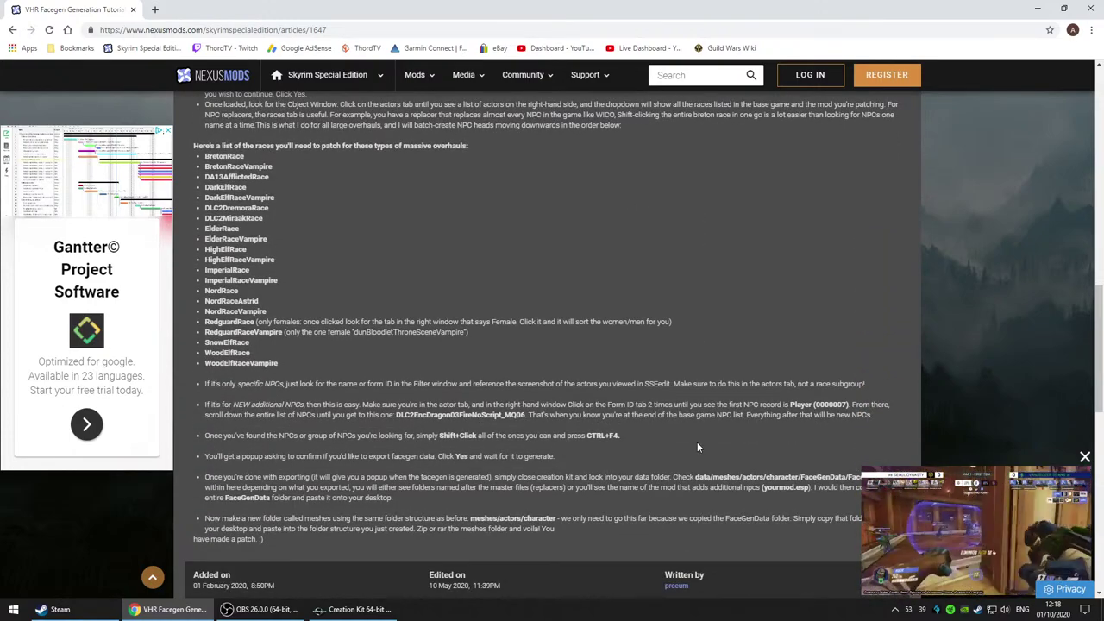
{"action": "scroll", "coordinate": [697, 442], "scroll_direction": "down", "scroll_amount": 4}
{"action": "key", "text": "alt+Left"}
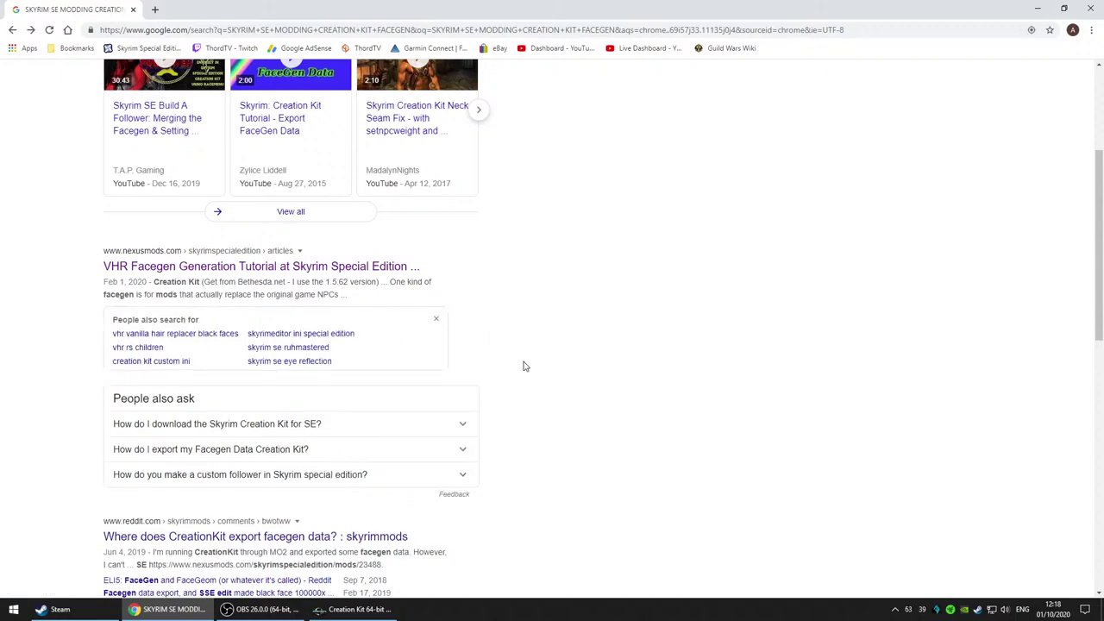
Step: Open the "Fixing the Gray Face Bug" tutorial and read how to export face gen data for NPCs
{"action": "scroll", "coordinate": [524, 367], "scroll_direction": "down", "scroll_amount": 3}
{"action": "scroll", "coordinate": [654, 416], "scroll_direction": "down", "scroll_amount": 2}
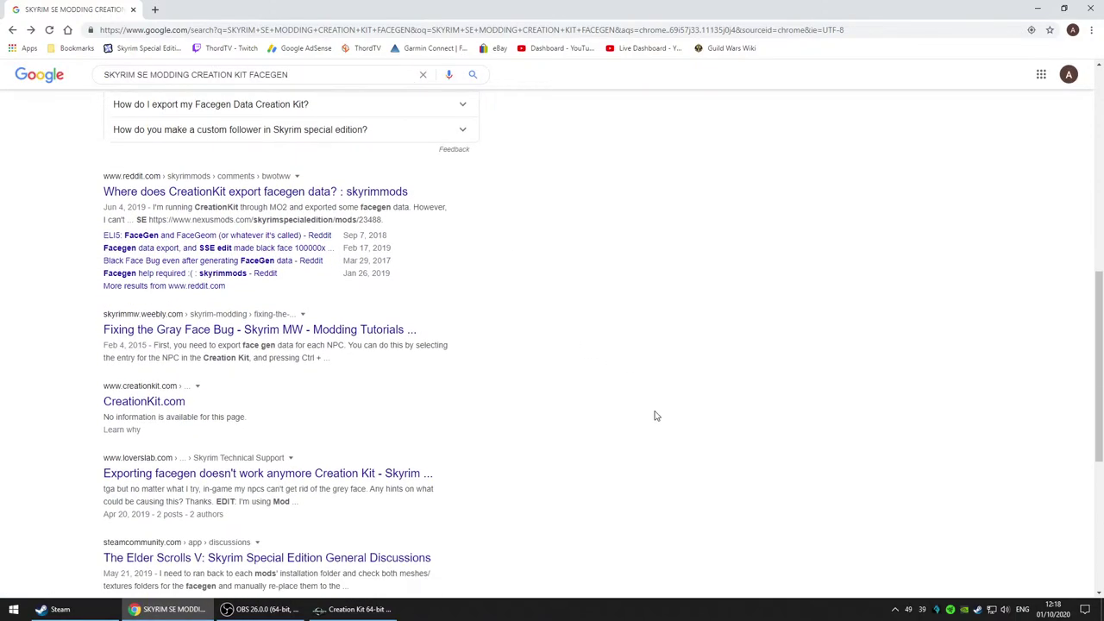
{"action": "scroll", "coordinate": [655, 415], "scroll_direction": "up", "scroll_amount": 1}
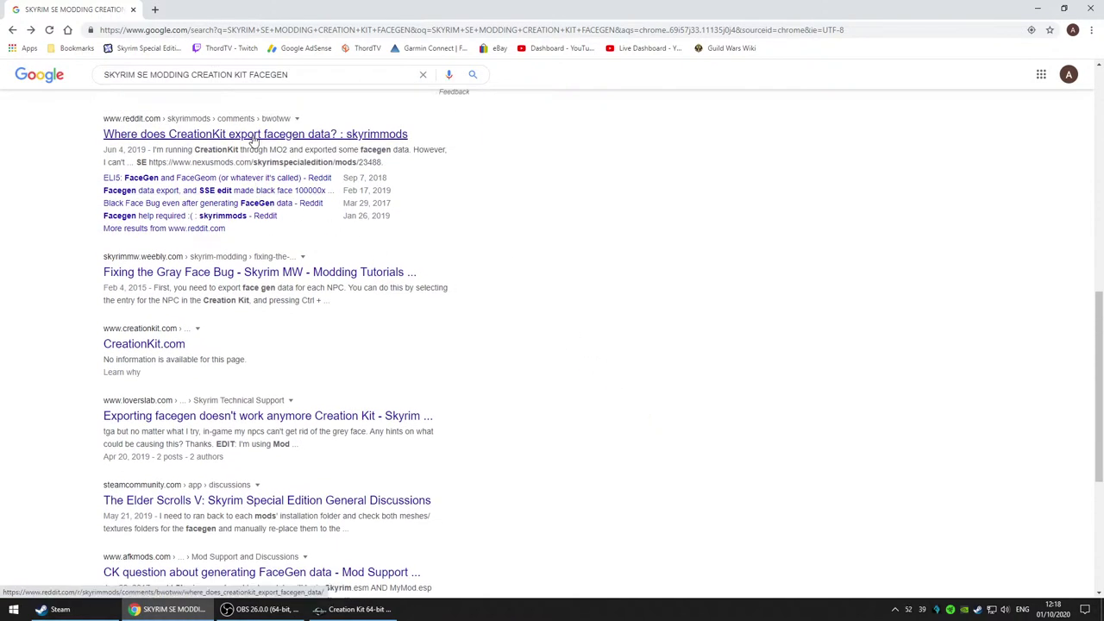
{"action": "left_click", "coordinate": [287, 272]}
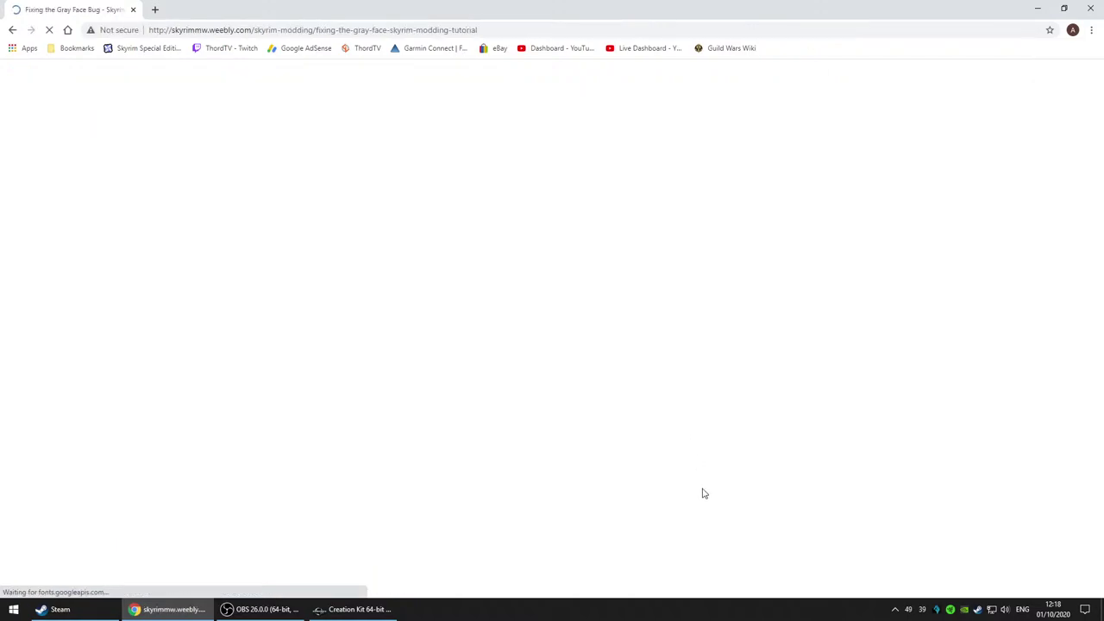
{"action": "scroll", "coordinate": [563, 402], "scroll_direction": "down", "scroll_amount": 3}
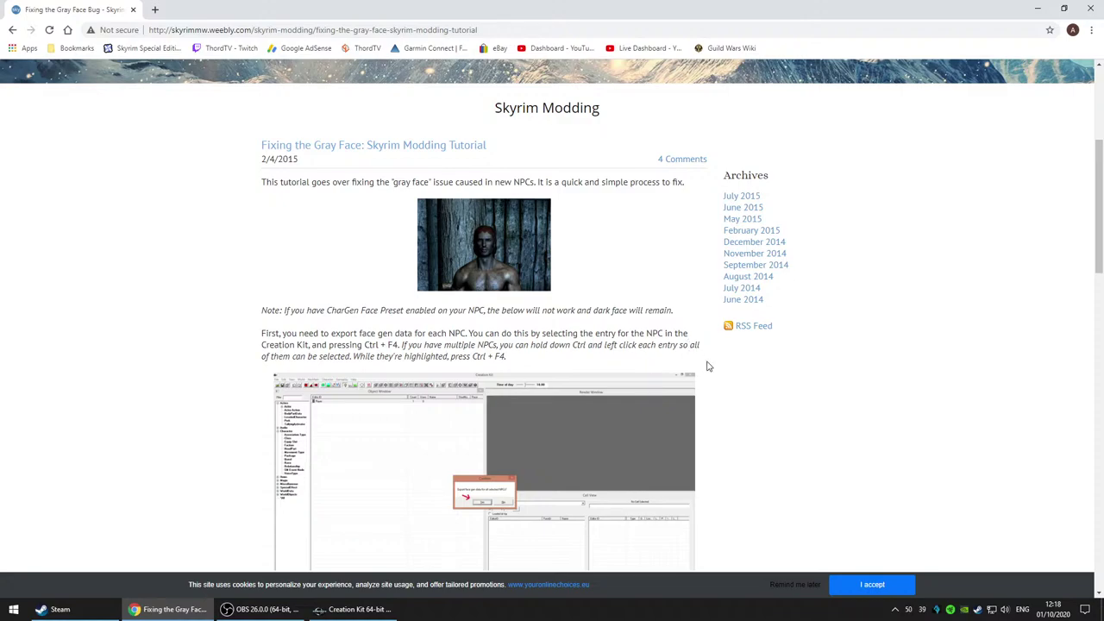
{"action": "scroll", "coordinate": [708, 366], "scroll_direction": "down", "scroll_amount": 2}
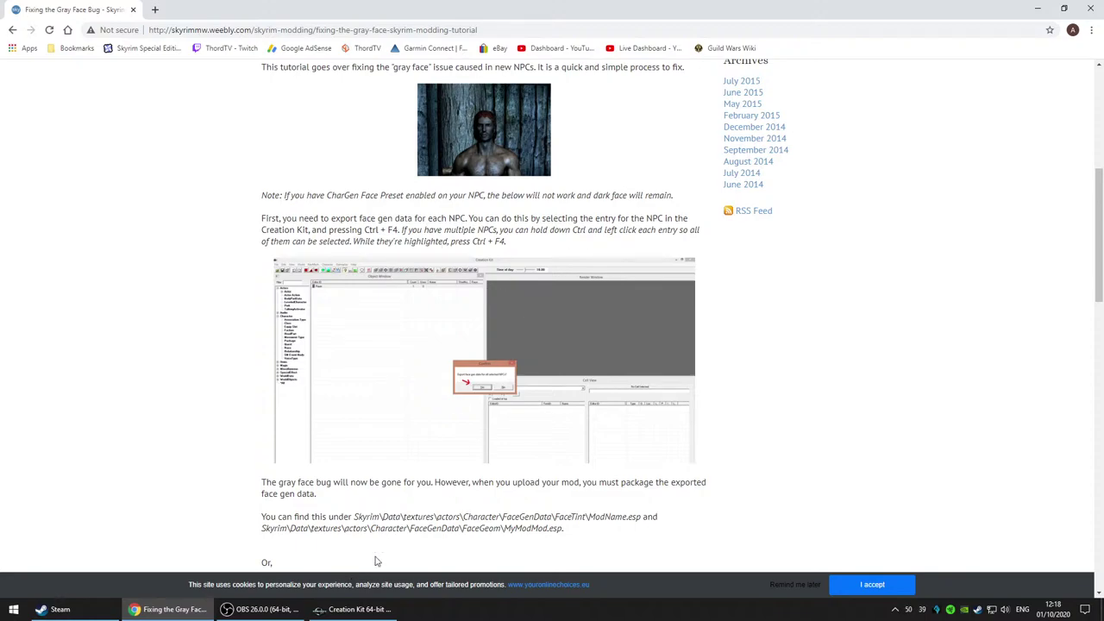
Step: Switch to the Creation Kit, list the Actor records, and select DEMO_Bandit1HNordM and DEMO_BanditTankImperialM
{"action": "left_click", "coordinate": [359, 610]}
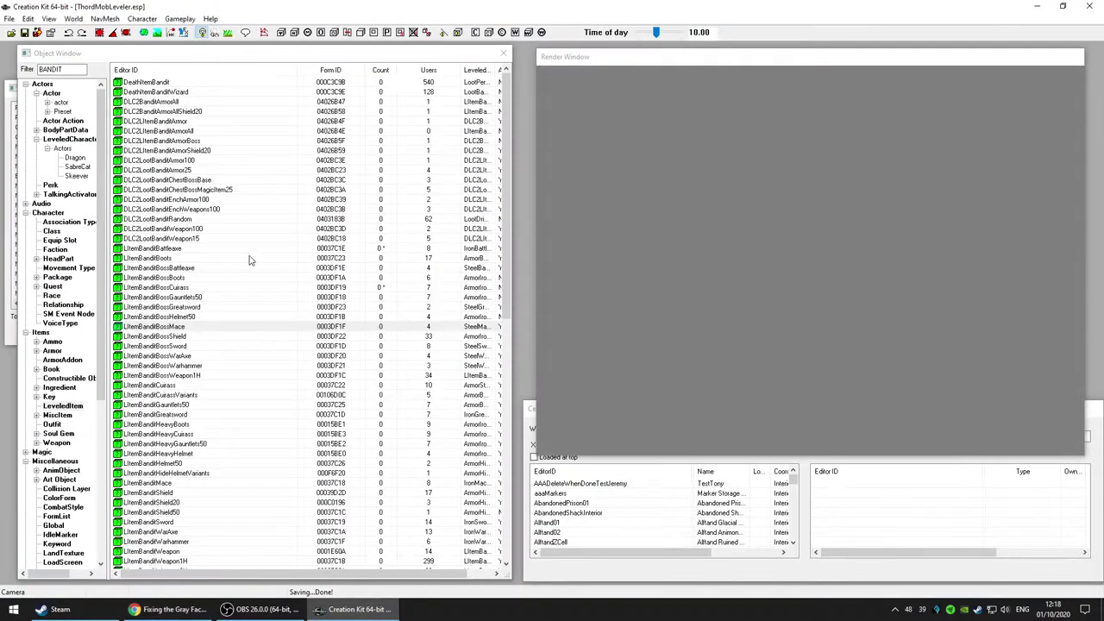
{"action": "left_click", "coordinate": [53, 94]}
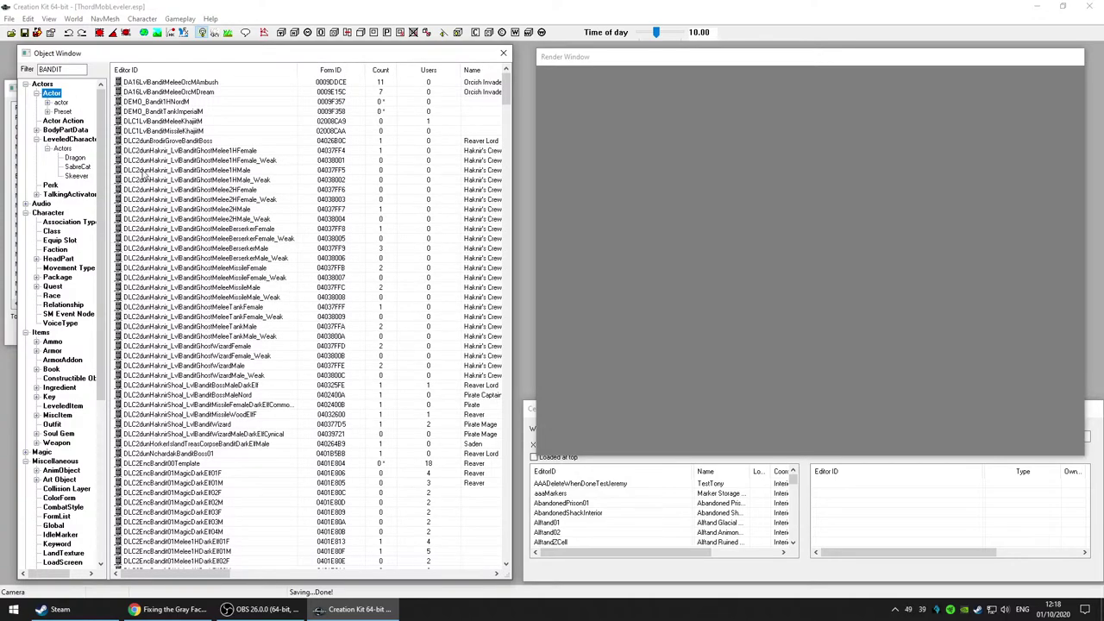
{"action": "left_click", "coordinate": [173, 102]}
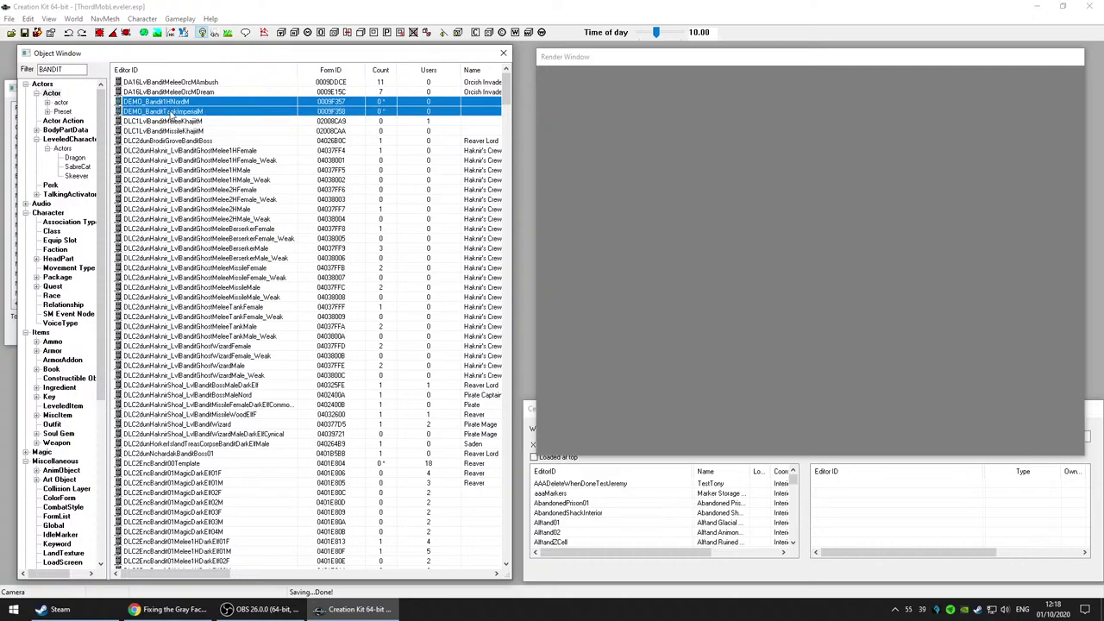
Step: Add DLC2EncBandit00Template, the DLC2EncBandit01 Magic, Melee and Missile templates, and DLC2EncBandit02Boss to the actor selection
{"action": "scroll", "coordinate": [245, 331], "scroll_direction": "down", "scroll_amount": 6}
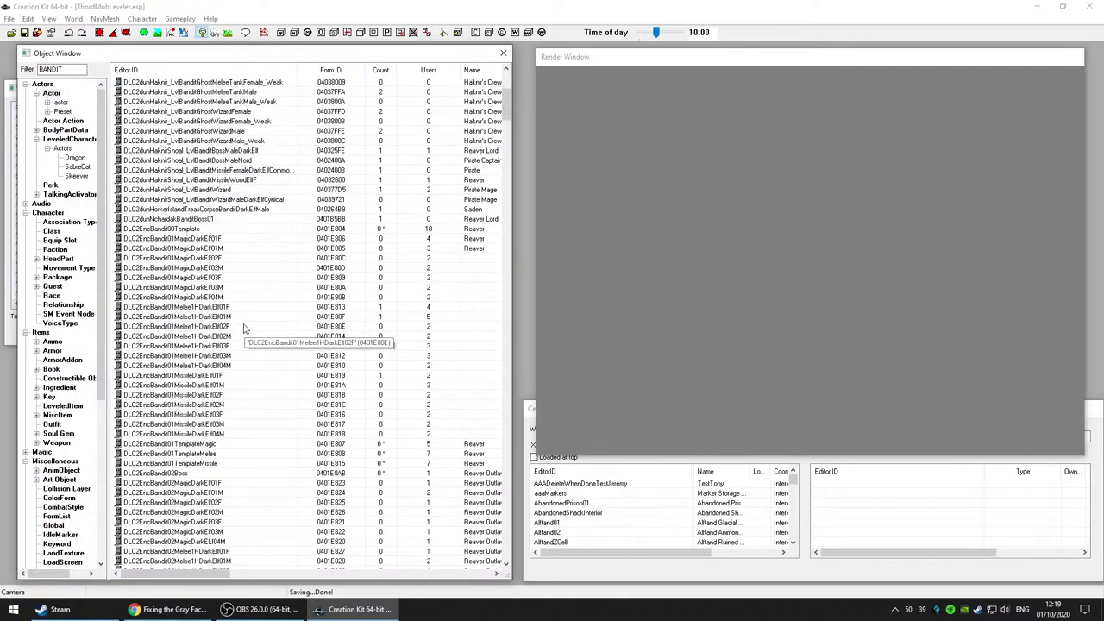
{"action": "left_click", "coordinate": [263, 288]}
{"action": "scroll", "coordinate": [253, 377], "scroll_direction": "down", "scroll_amount": 2}
{"action": "scroll", "coordinate": [253, 377], "scroll_direction": "down", "scroll_amount": 7}
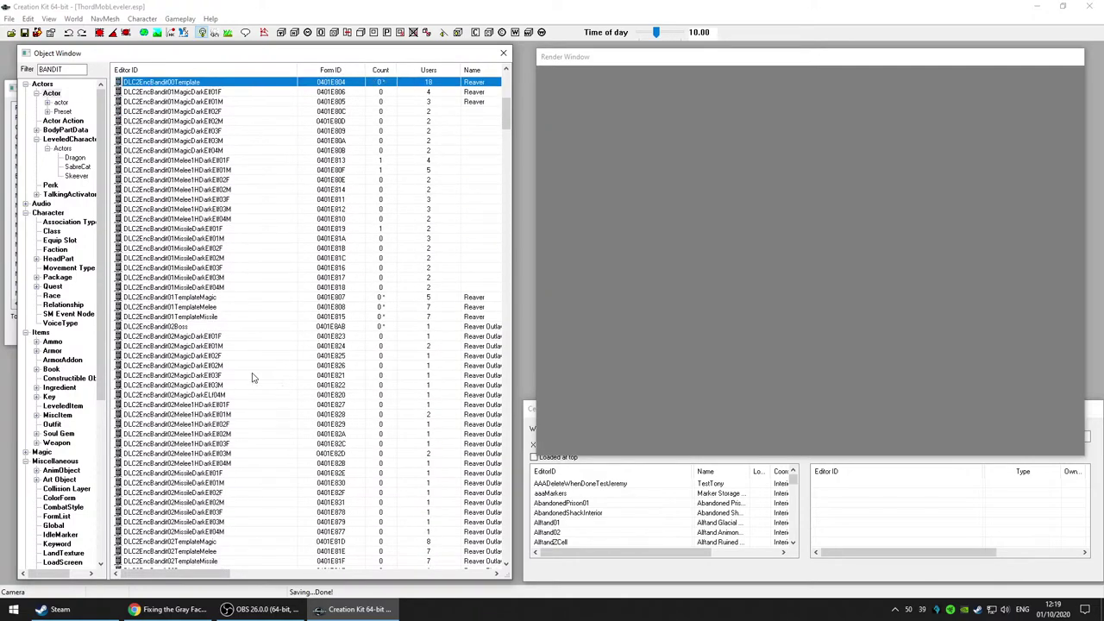
{"action": "left_click", "coordinate": [267, 240]}
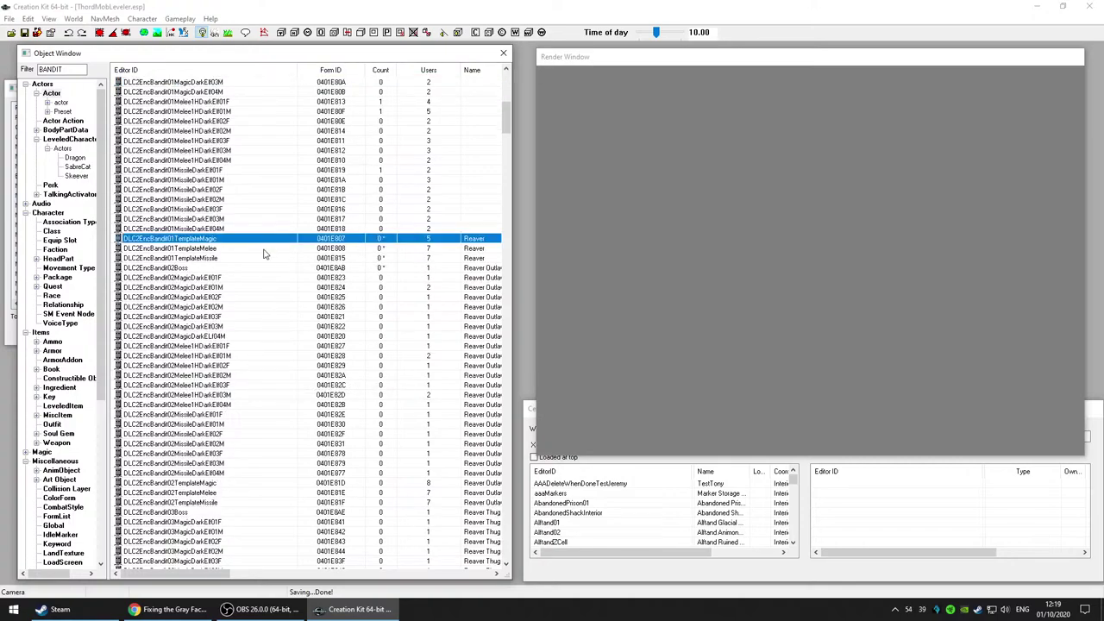
{"action": "left_click", "coordinate": [264, 249], "text": "ctrl"}
{"action": "left_click", "coordinate": [264, 258], "text": "ctrl"}
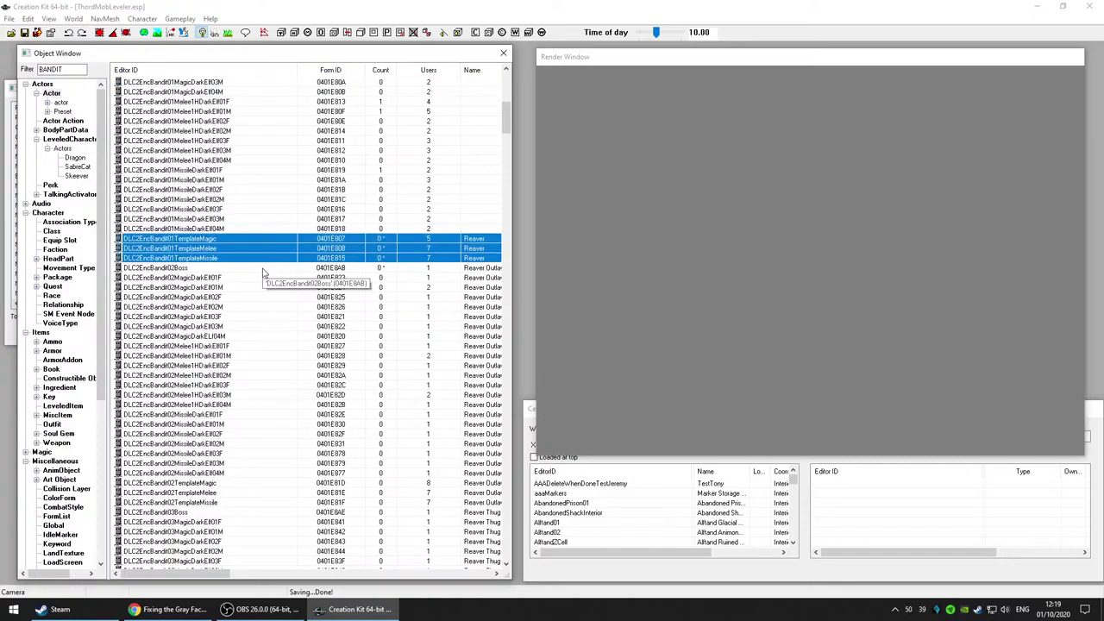
{"action": "left_click", "coordinate": [264, 269], "text": "ctrl"}
Step: Extend the selection with the DLC2EncBandit03 Magic, Melee and Missile templates and DLC2EncBandit04Boss
{"action": "scroll", "coordinate": [280, 349], "scroll_direction": "down", "scroll_amount": 6}
{"action": "scroll", "coordinate": [288, 377], "scroll_direction": "down", "scroll_amount": 9}
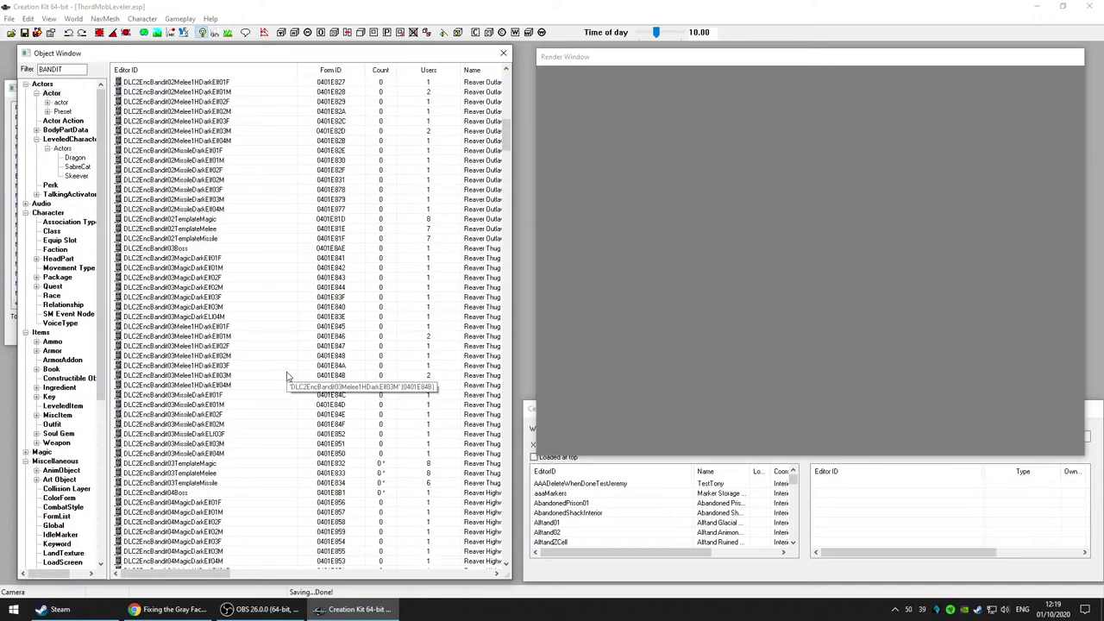
{"action": "left_click", "coordinate": [231, 288], "text": "ctrl"}
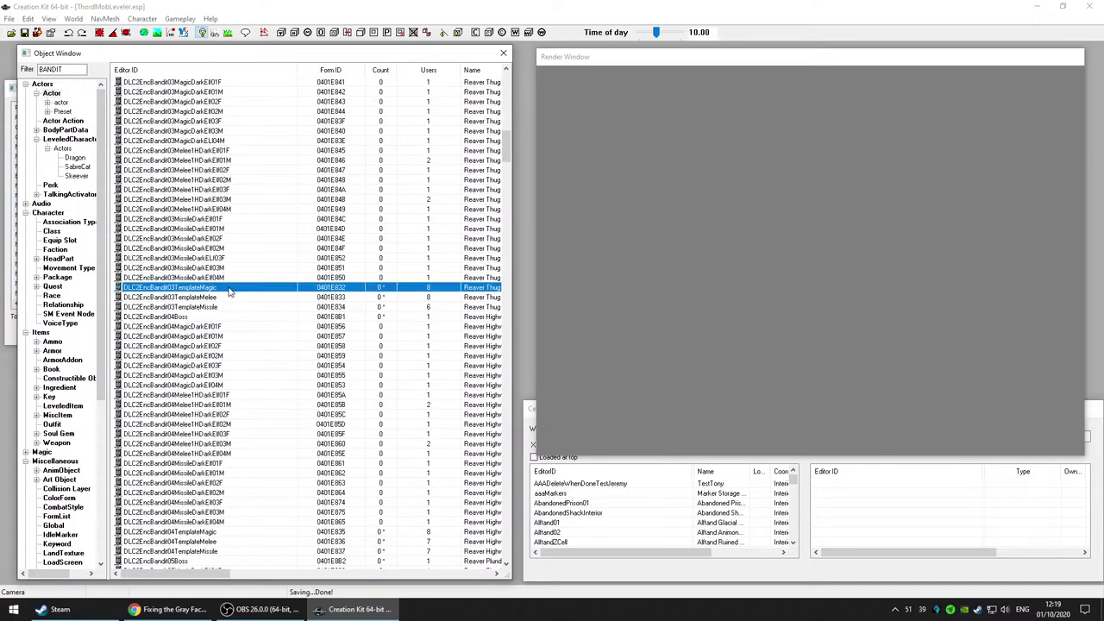
{"action": "left_click", "coordinate": [231, 297], "text": "ctrl"}
{"action": "left_click", "coordinate": [235, 307], "text": "ctrl"}
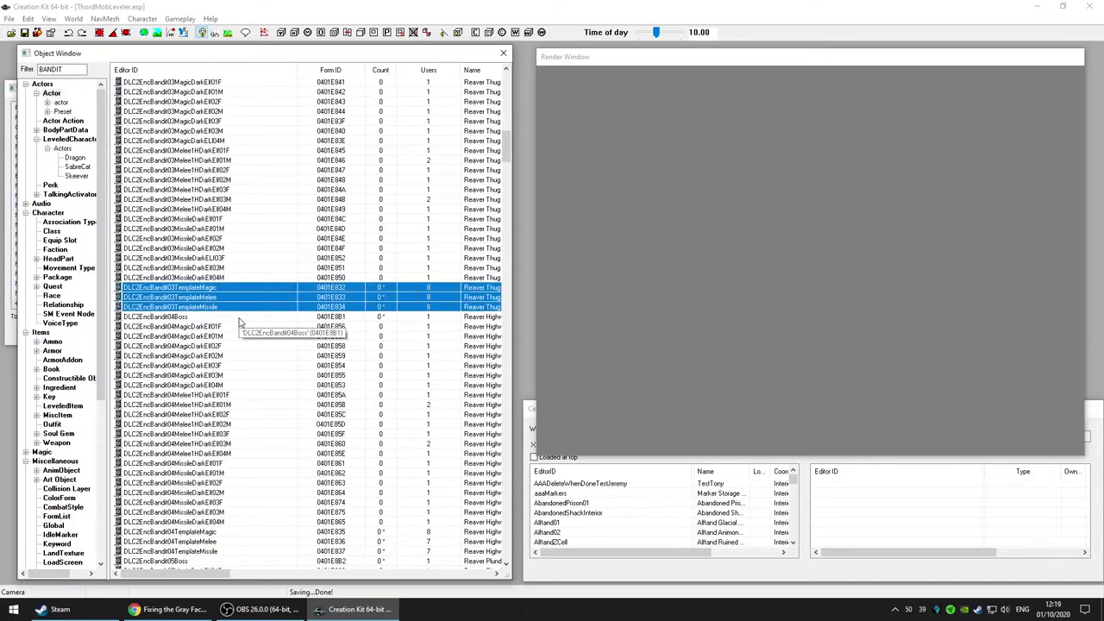
{"action": "left_click", "coordinate": [239, 317], "text": "ctrl"}
Step: Extend the selection with the DLC2EncBandit04 Magic, Melee and Missile templates and DLC2EncBandit05Boss
{"action": "scroll", "coordinate": [279, 402], "scroll_direction": "down", "scroll_amount": 5}
{"action": "scroll", "coordinate": [278, 402], "scroll_direction": "down", "scroll_amount": 3}
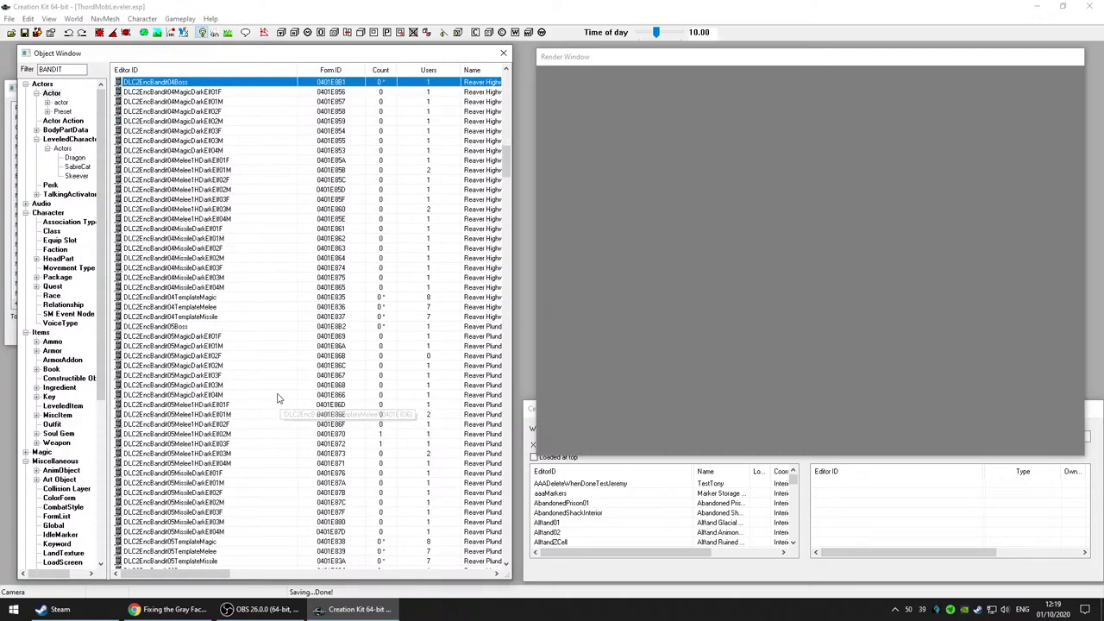
{"action": "left_click", "coordinate": [342, 298], "text": "ctrl"}
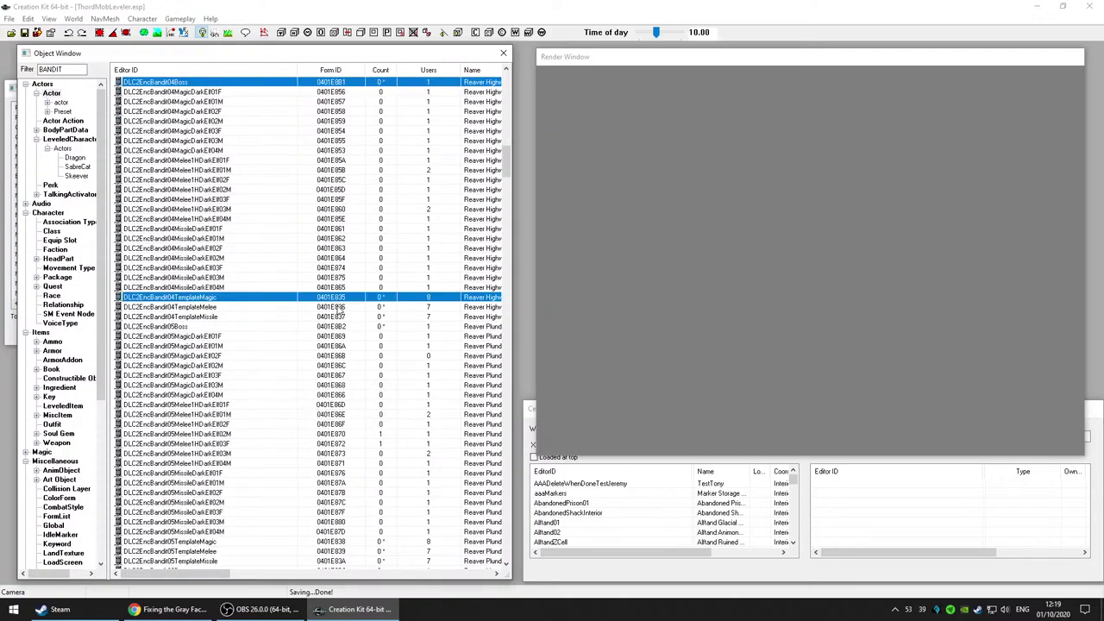
{"action": "left_click", "coordinate": [341, 308], "text": "ctrl"}
{"action": "left_click", "coordinate": [340, 318], "text": "ctrl"}
{"action": "left_click", "coordinate": [340, 327], "text": "ctrl"}
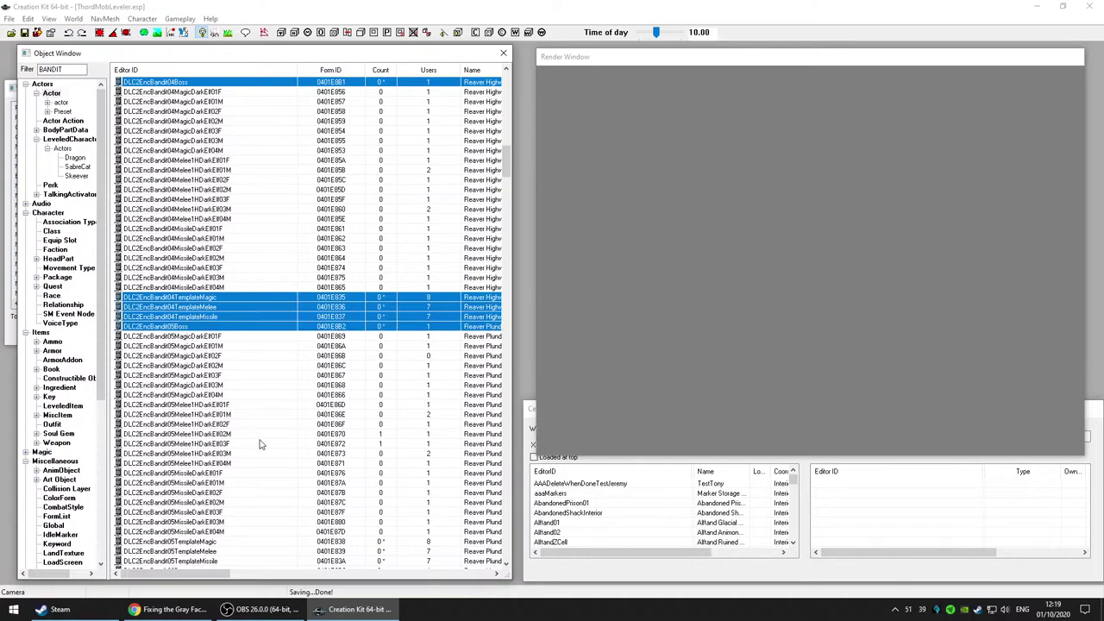
Step: Add the DLC2EncBandit05 and DLC2EncBandit06 Magic, Melee and Missile templates, plus DLC2EncBandit06Boss, to the selection
{"action": "scroll", "coordinate": [247, 433], "scroll_direction": "down", "scroll_amount": 10}
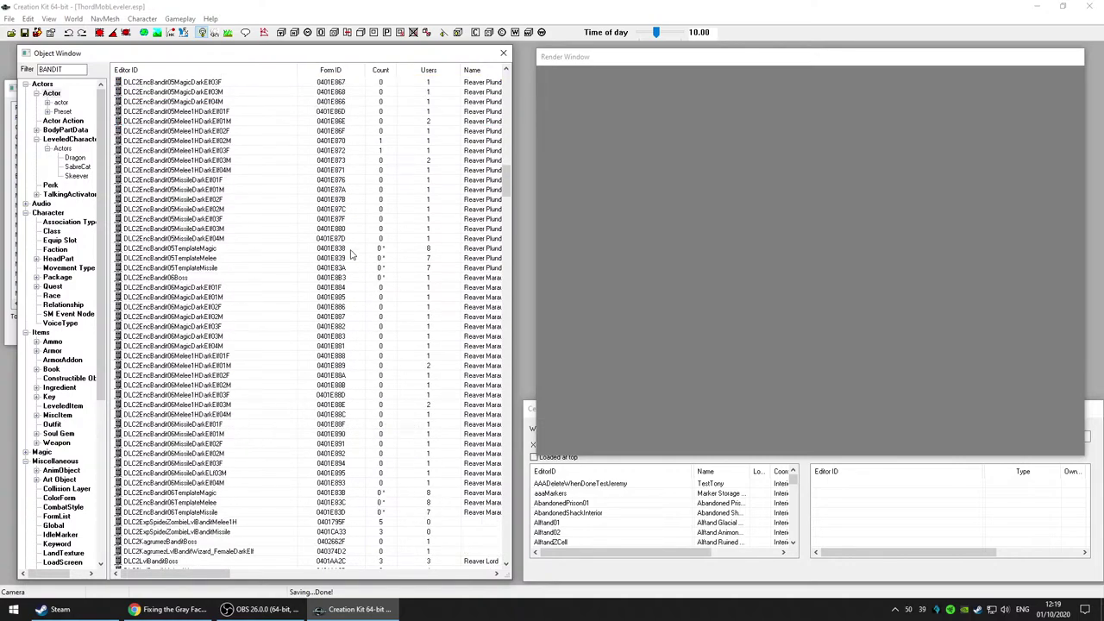
{"action": "left_click", "coordinate": [351, 248], "text": "ctrl"}
{"action": "left_click", "coordinate": [349, 258], "text": "ctrl"}
{"action": "left_click", "coordinate": [349, 268], "text": "ctrl"}
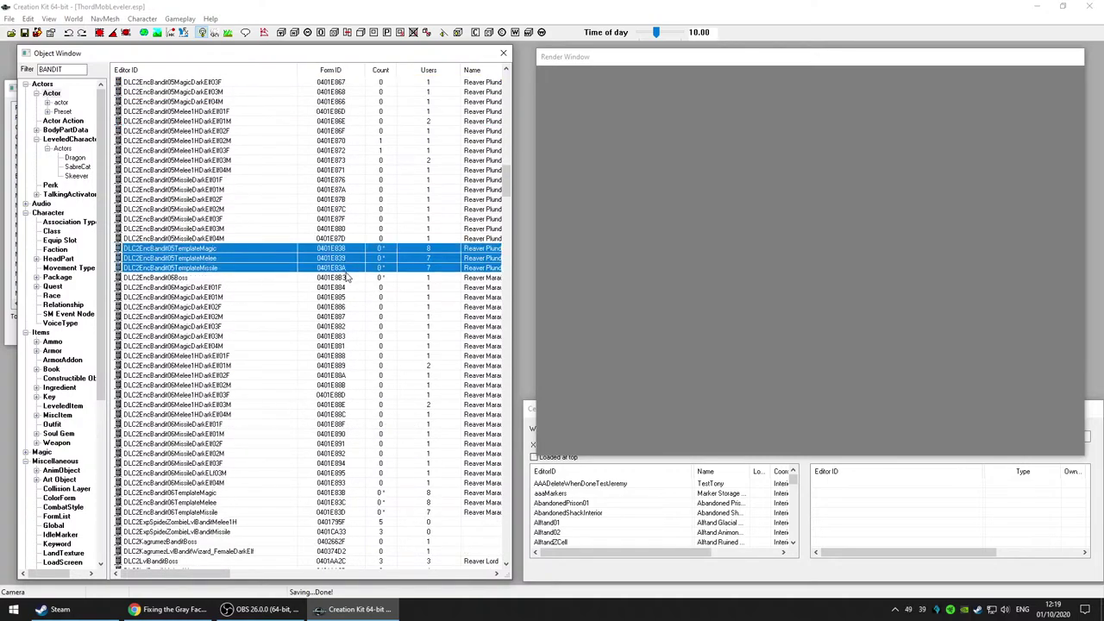
{"action": "left_click", "coordinate": [347, 278], "text": "ctrl"}
{"action": "scroll", "coordinate": [274, 382], "scroll_direction": "down", "scroll_amount": 8}
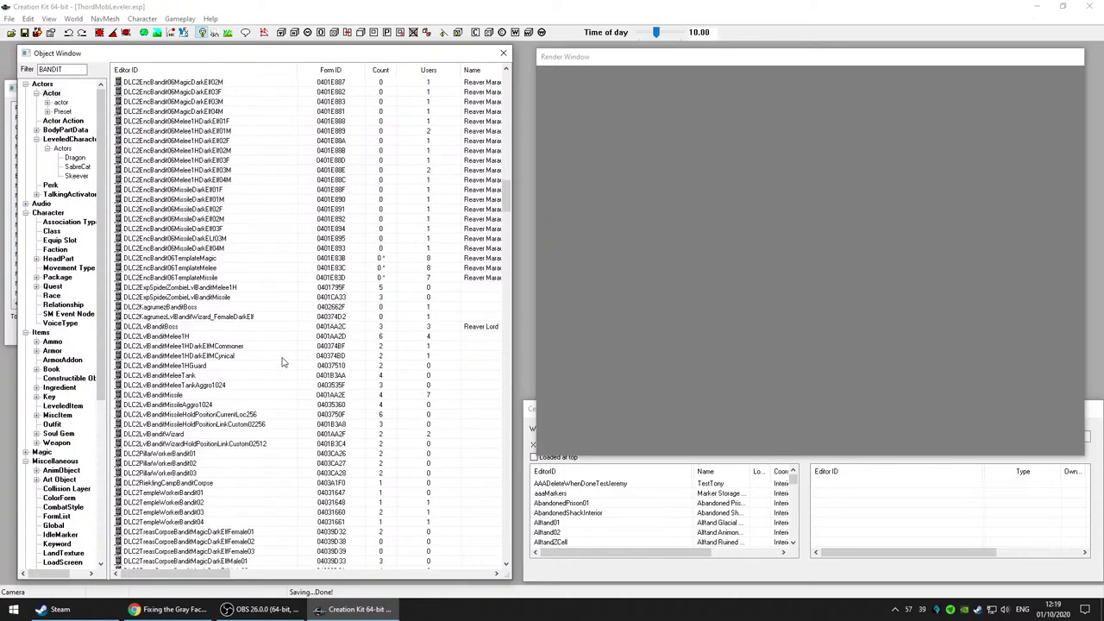
{"action": "left_click", "coordinate": [343, 258], "text": "ctrl"}
{"action": "left_click", "coordinate": [342, 267], "text": "ctrl"}
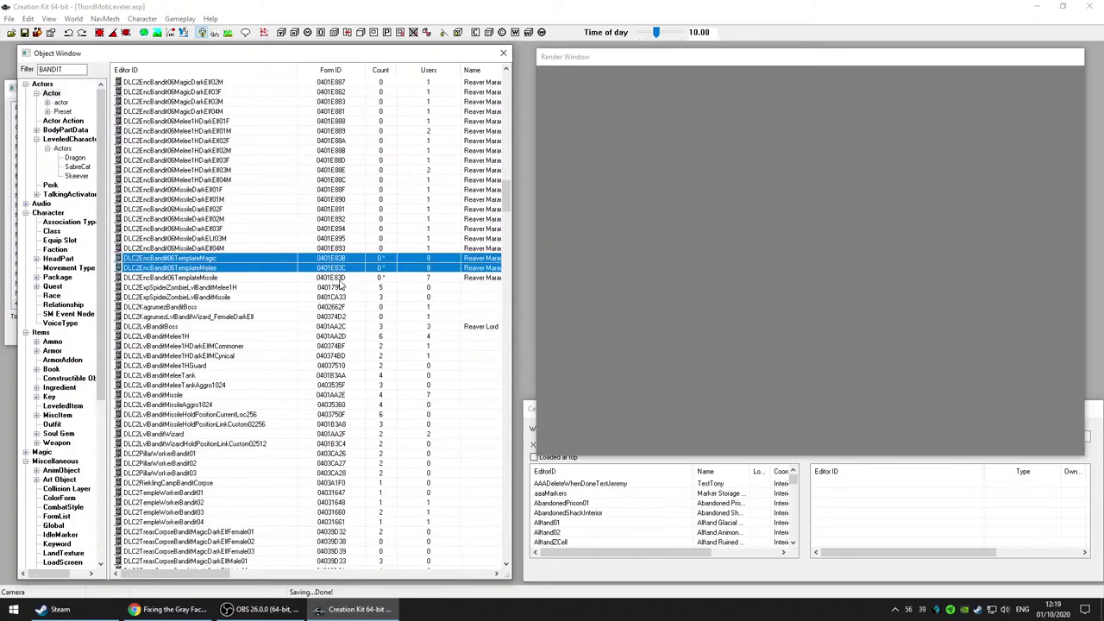
{"action": "left_click", "coordinate": [343, 277], "text": "ctrl"}
Step: Find the next edited actors in the bandit list and add dunDuskglowBanditSuperMortal and EncBandit00Template to the selection
{"action": "scroll", "coordinate": [292, 406], "scroll_direction": "down", "scroll_amount": 2}
{"action": "scroll", "coordinate": [292, 408], "scroll_direction": "down", "scroll_amount": 5}
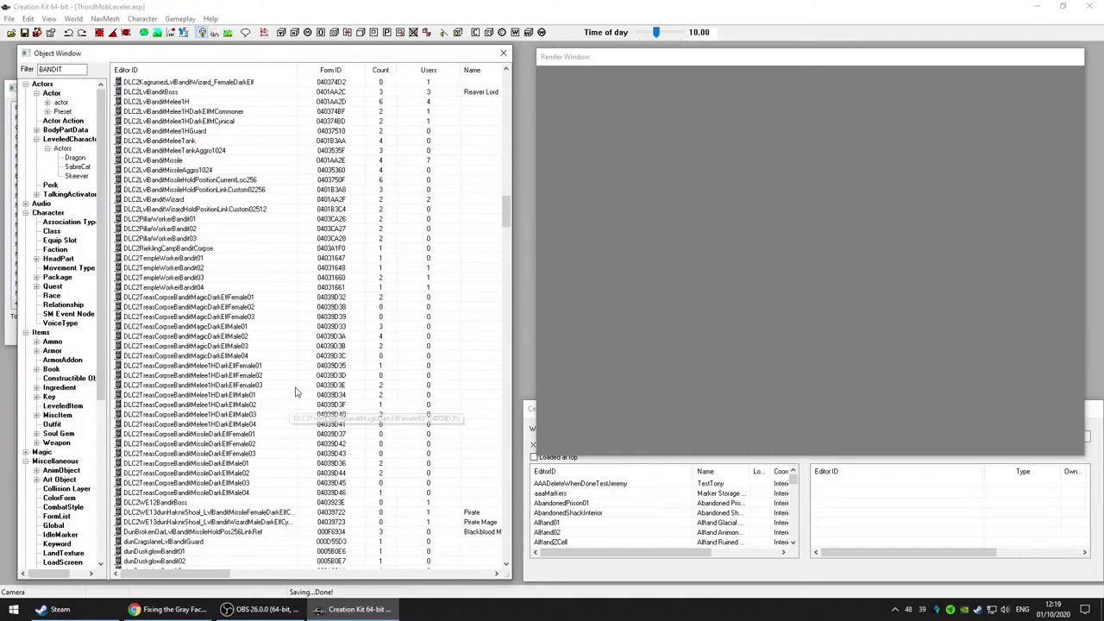
{"action": "scroll", "coordinate": [291, 389], "scroll_direction": "up", "scroll_amount": 5}
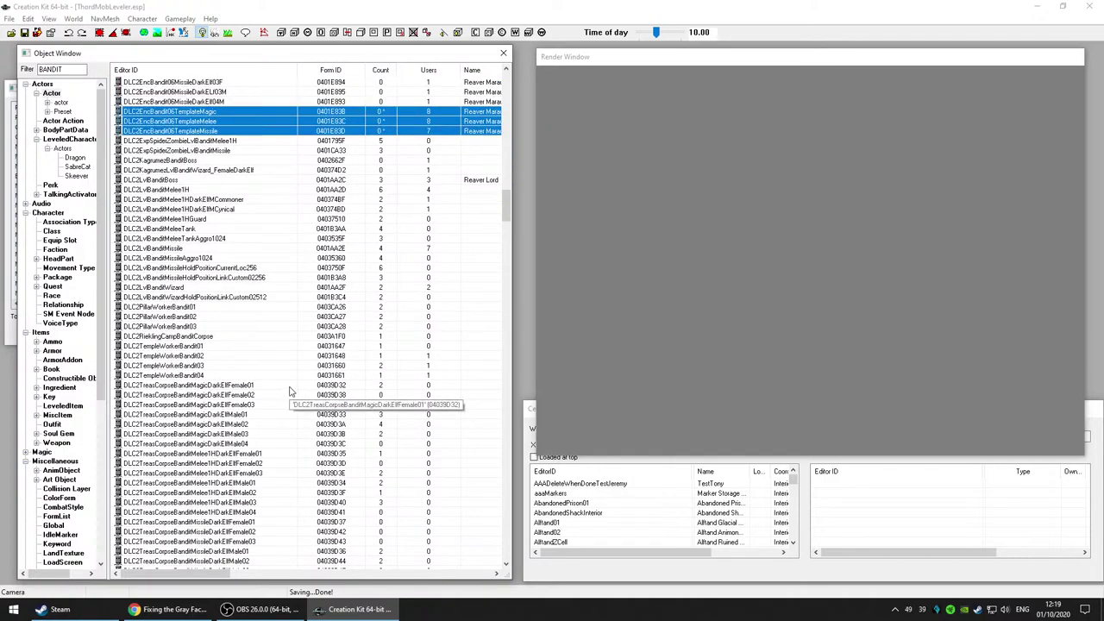
{"action": "scroll", "coordinate": [290, 393], "scroll_direction": "down", "scroll_amount": 11}
{"action": "scroll", "coordinate": [291, 390], "scroll_direction": "down", "scroll_amount": 5}
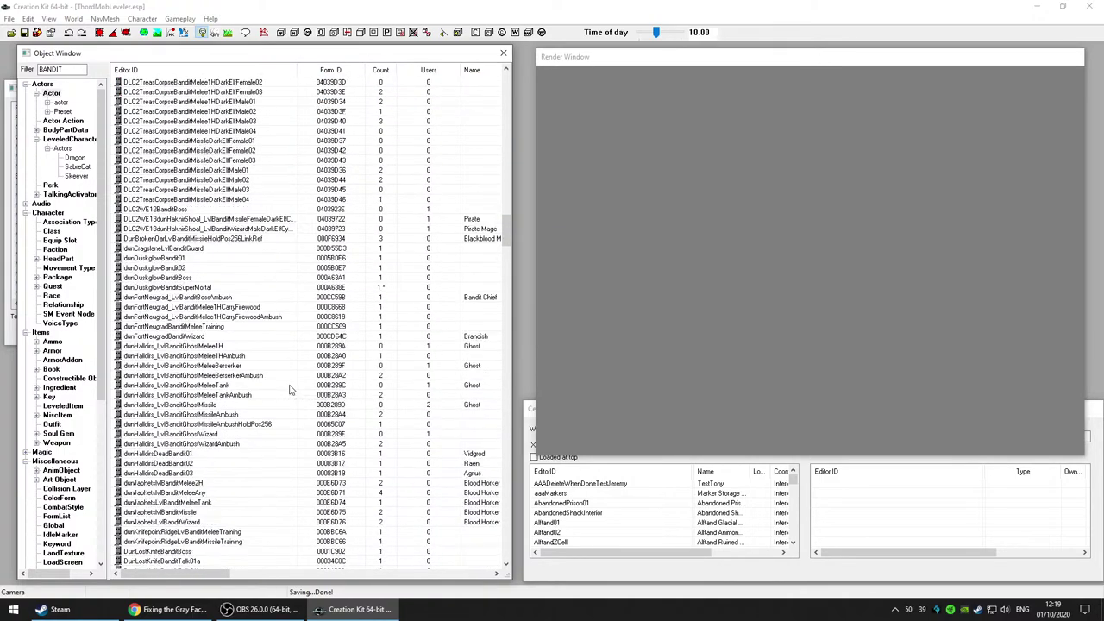
{"action": "left_click", "coordinate": [328, 288]}
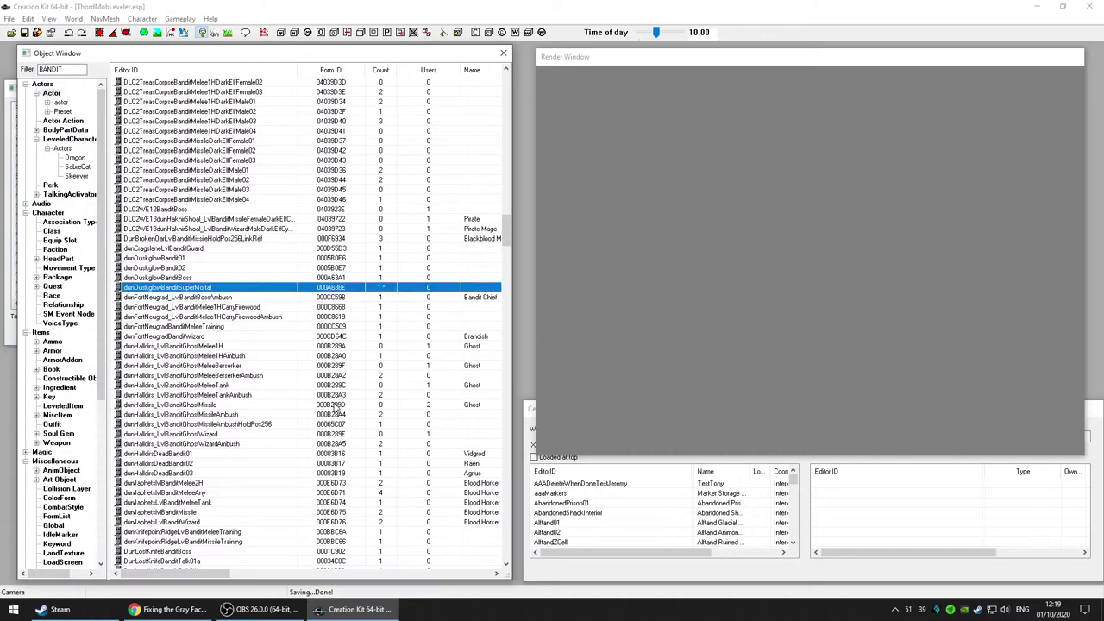
{"action": "scroll", "coordinate": [332, 404], "scroll_direction": "down", "scroll_amount": 5}
{"action": "scroll", "coordinate": [332, 401], "scroll_direction": "down", "scroll_amount": 11}
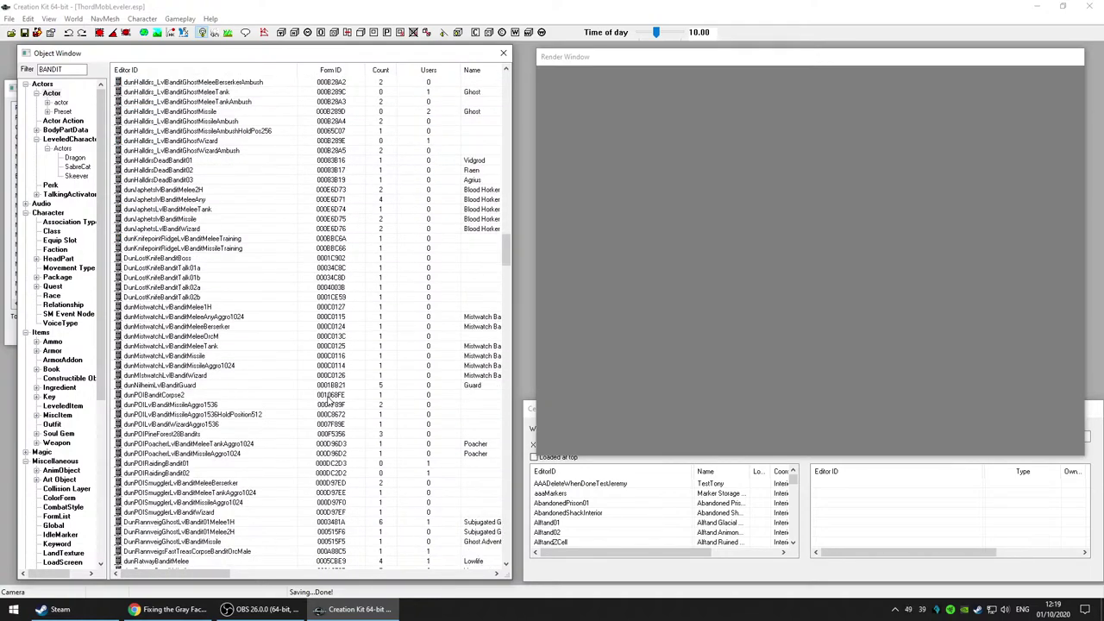
{"action": "scroll", "coordinate": [329, 399], "scroll_direction": "down", "scroll_amount": 9}
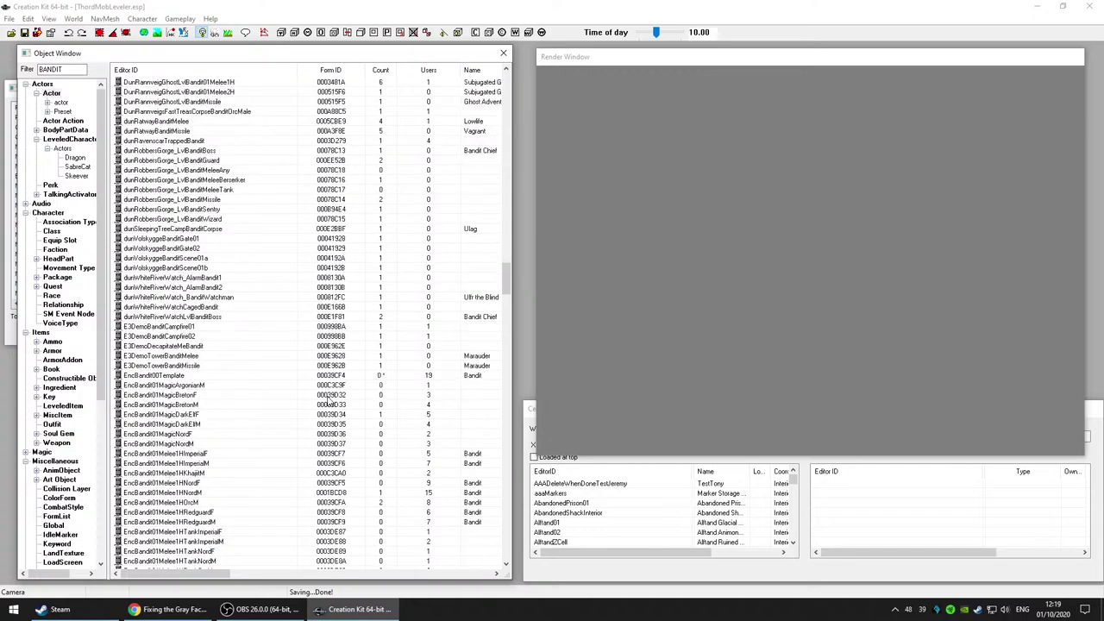
{"action": "left_click", "coordinate": [330, 377]}
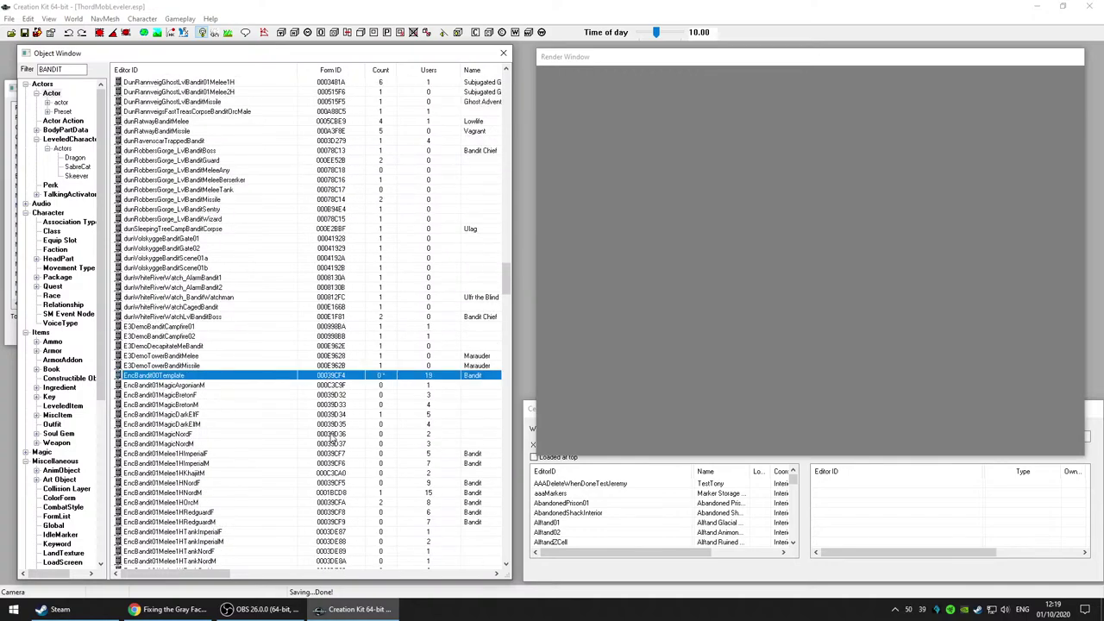
Step: Add the EncBandit01 Magic, Melee and Missile templates and all EncBandit02 1H and 2H boss actors to the selection
{"action": "scroll", "coordinate": [332, 436], "scroll_direction": "down", "scroll_amount": 5}
{"action": "scroll", "coordinate": [333, 436], "scroll_direction": "down", "scroll_amount": 5}
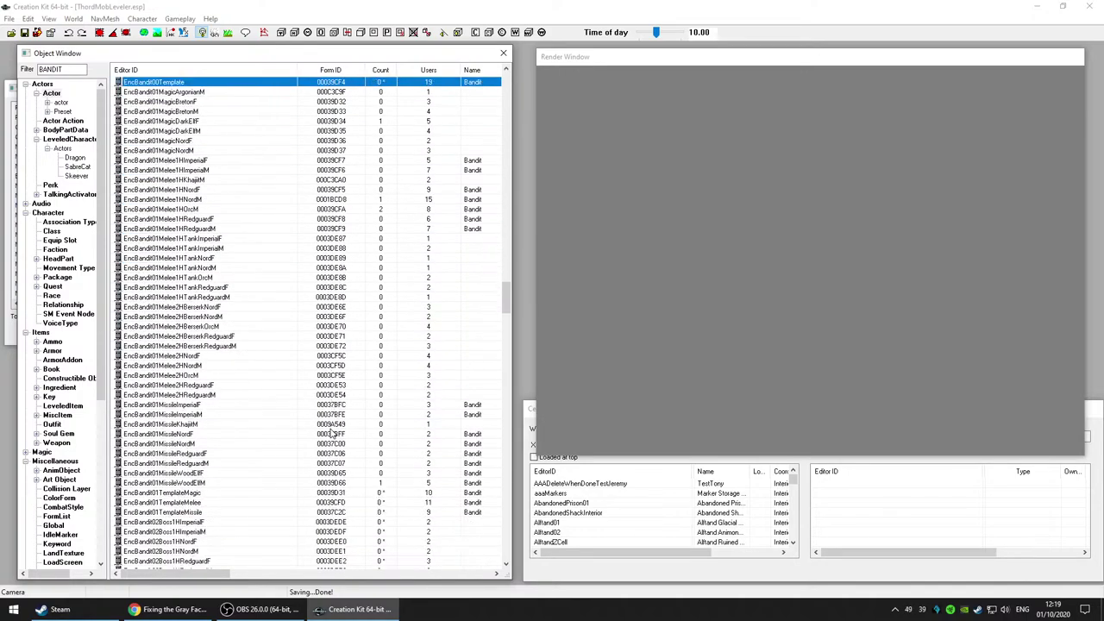
{"action": "scroll", "coordinate": [328, 442], "scroll_direction": "down", "scroll_amount": 3}
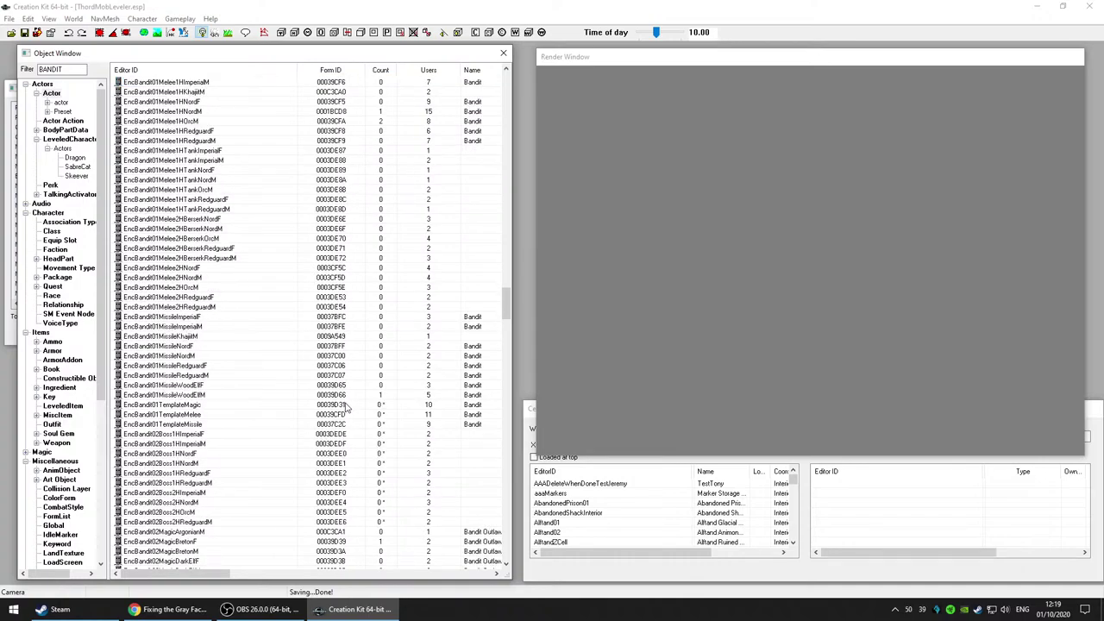
{"action": "left_click_drag", "start_coordinate": [346, 408], "coordinate": [351, 460]}
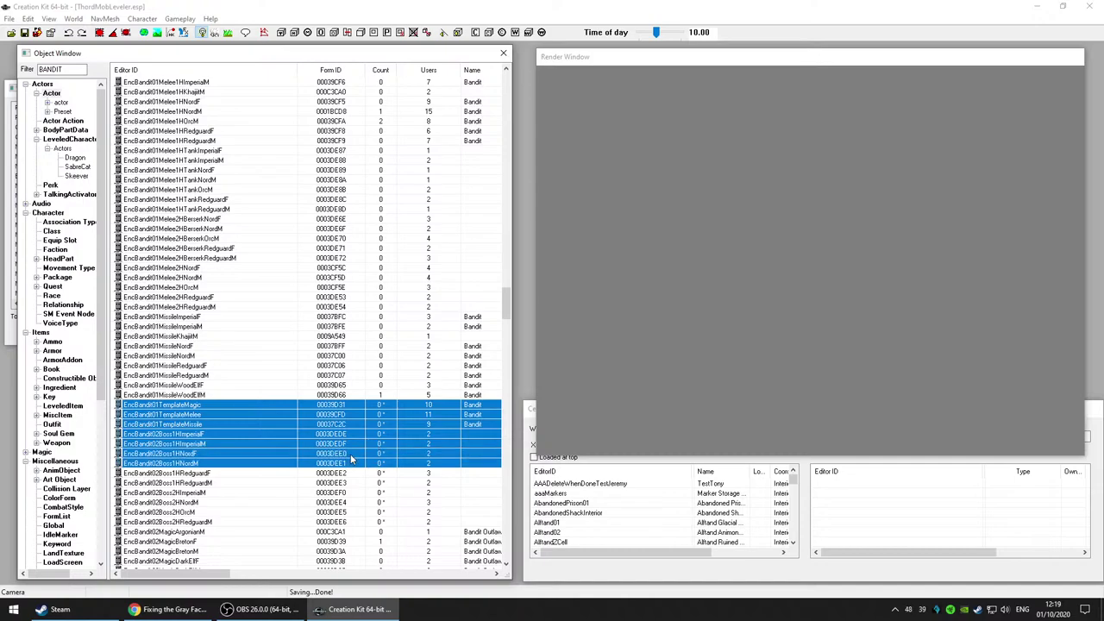
{"action": "scroll", "coordinate": [351, 459], "scroll_direction": "down", "scroll_amount": 3}
{"action": "left_click_drag", "start_coordinate": [342, 391], "coordinate": [350, 435]}
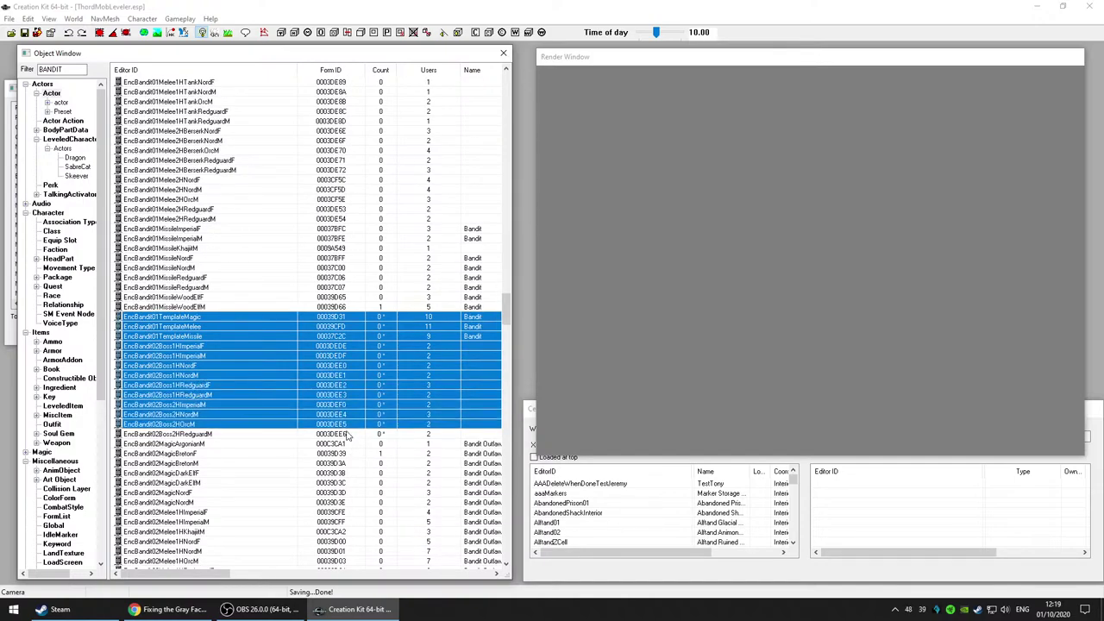
Step: Add the EncBandit02 Magic, Melee and Missile templates and all EncBandit03 1H and 2H boss actors to the selection
{"action": "scroll", "coordinate": [352, 490], "scroll_direction": "down", "scroll_amount": 10}
{"action": "scroll", "coordinate": [351, 490], "scroll_direction": "down", "scroll_amount": 6}
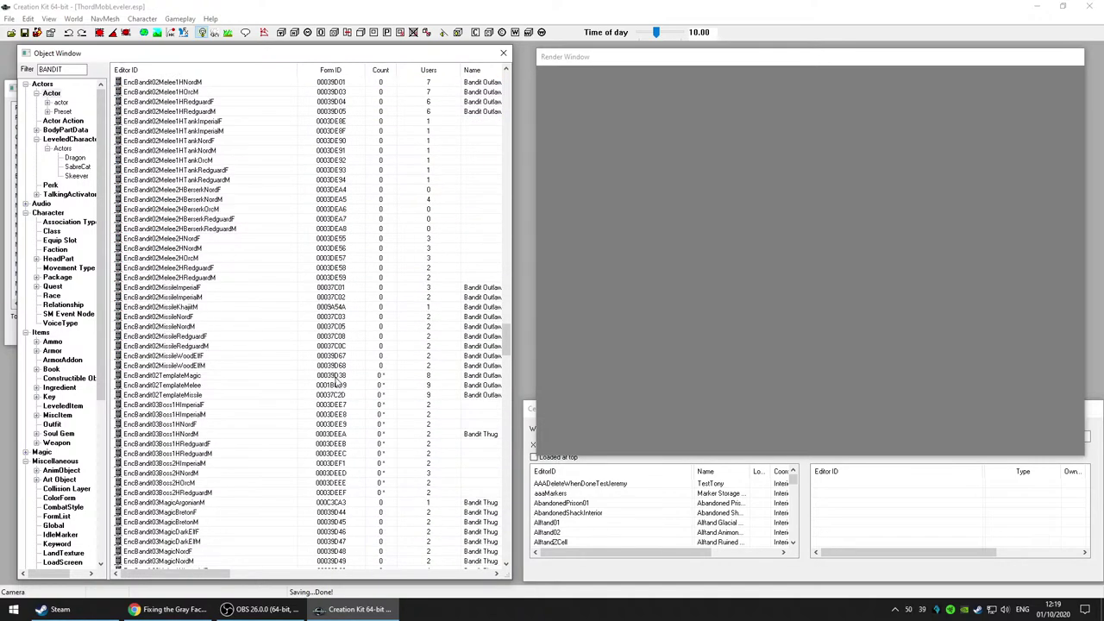
{"action": "left_click_drag", "start_coordinate": [336, 378], "coordinate": [425, 466]}
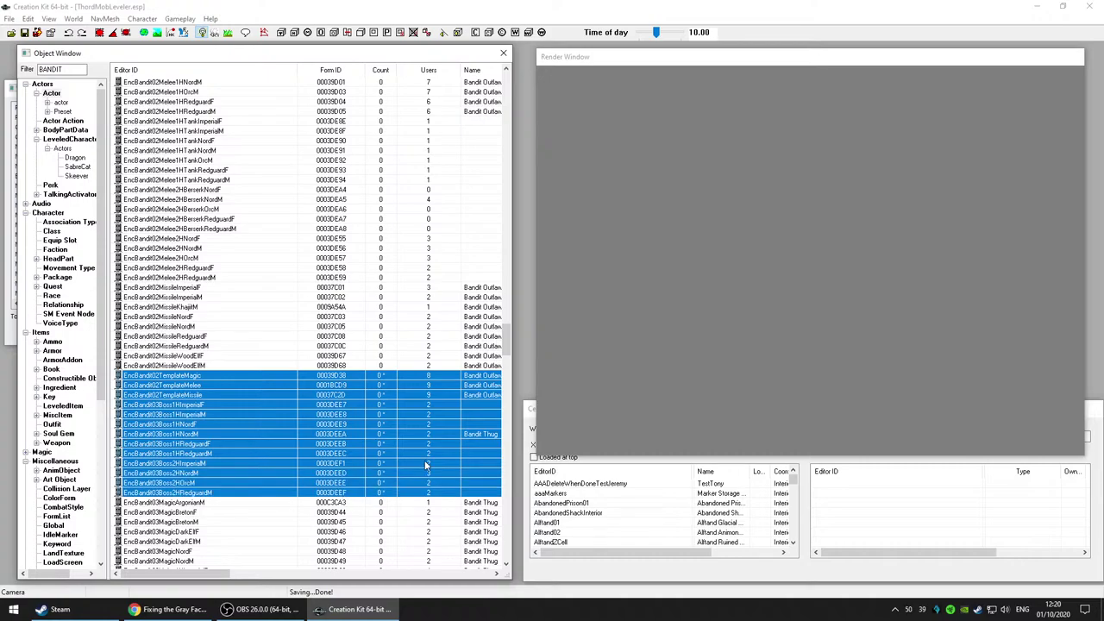
Step: Add the EncBandit03 templates and the EncBandit04 boss actors to the selection, and open the EncBandit04Boss2HRedguardM actor record
{"action": "scroll", "coordinate": [425, 449], "scroll_direction": "down", "scroll_amount": 10}
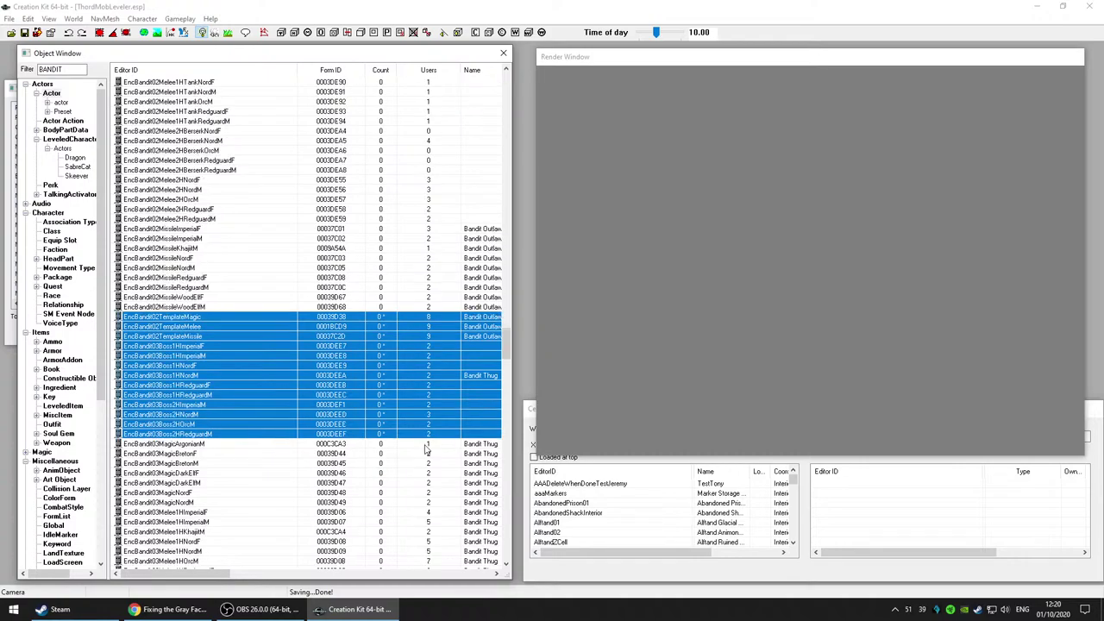
{"action": "scroll", "coordinate": [428, 447], "scroll_direction": "down", "scroll_amount": 10}
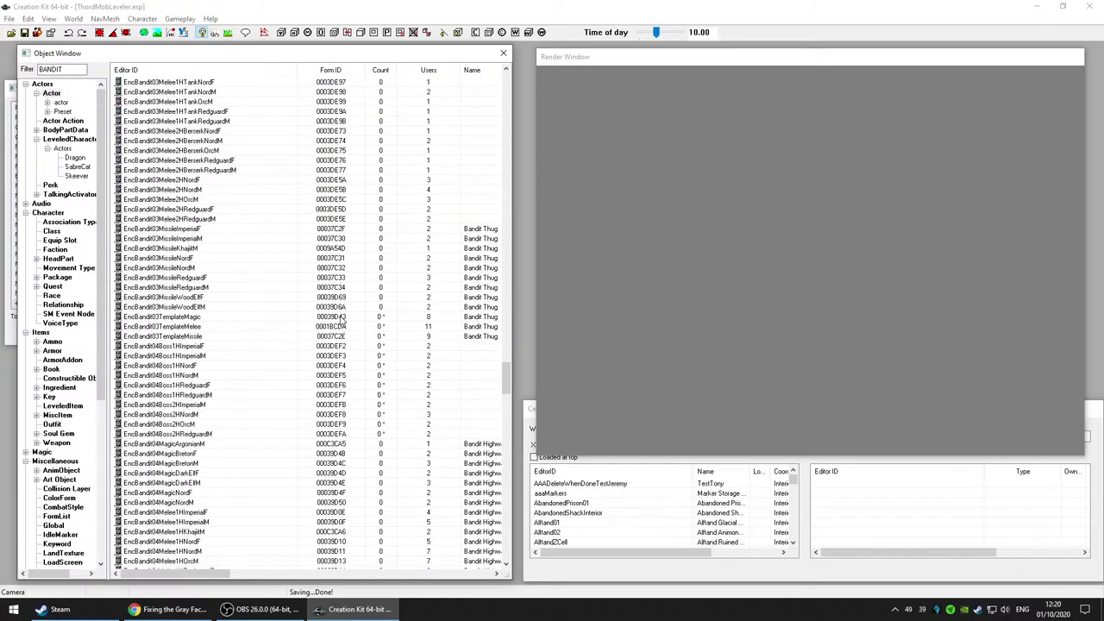
{"action": "left_click_drag", "start_coordinate": [342, 319], "coordinate": [342, 438]}
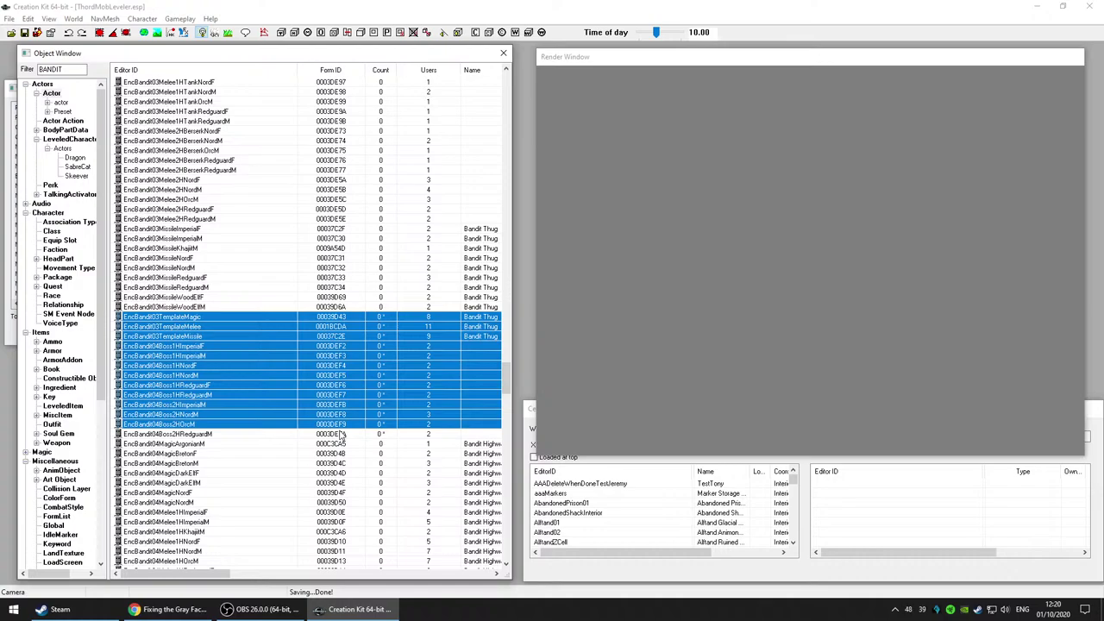
{"action": "key", "text": "Delete"}
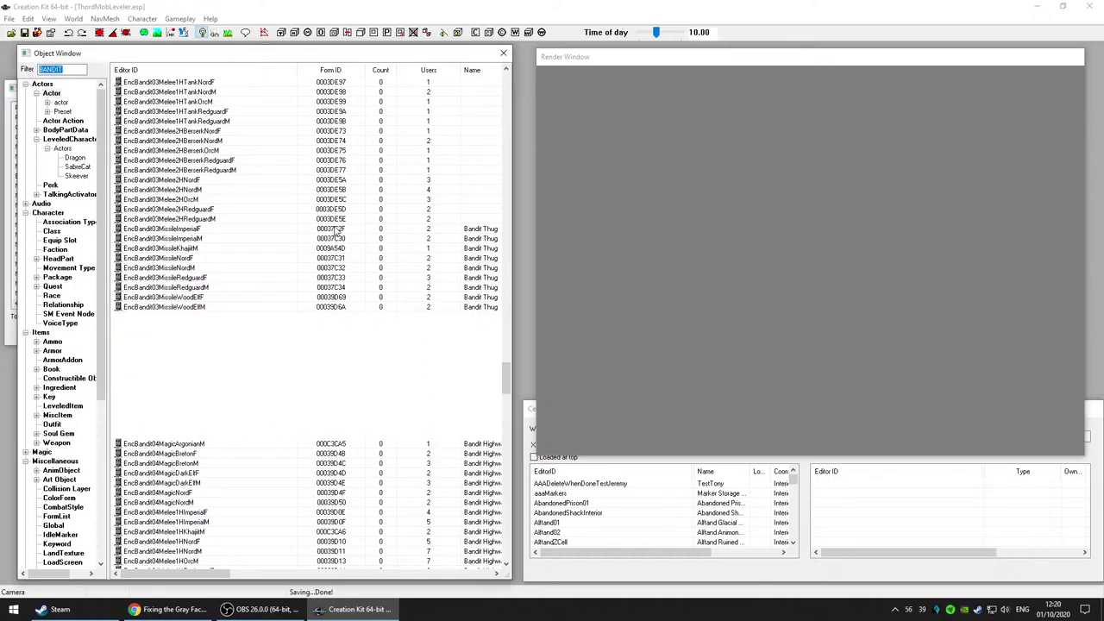
{"action": "double_click", "coordinate": [415, 395]}
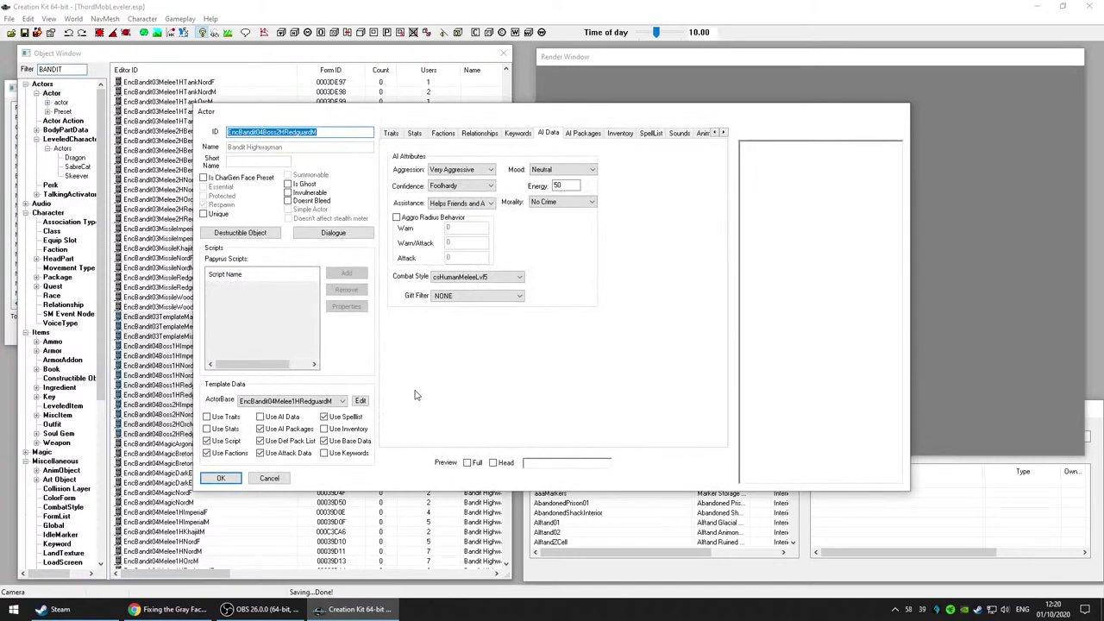
Step: Close the open actor record without changes and add the EncBandit04 Magic, Melee and Missile templates and all EncBandit05 boss actors to the selection
{"action": "left_click", "coordinate": [269, 479]}
{"action": "scroll", "coordinate": [351, 423], "scroll_direction": "down", "scroll_amount": 4}
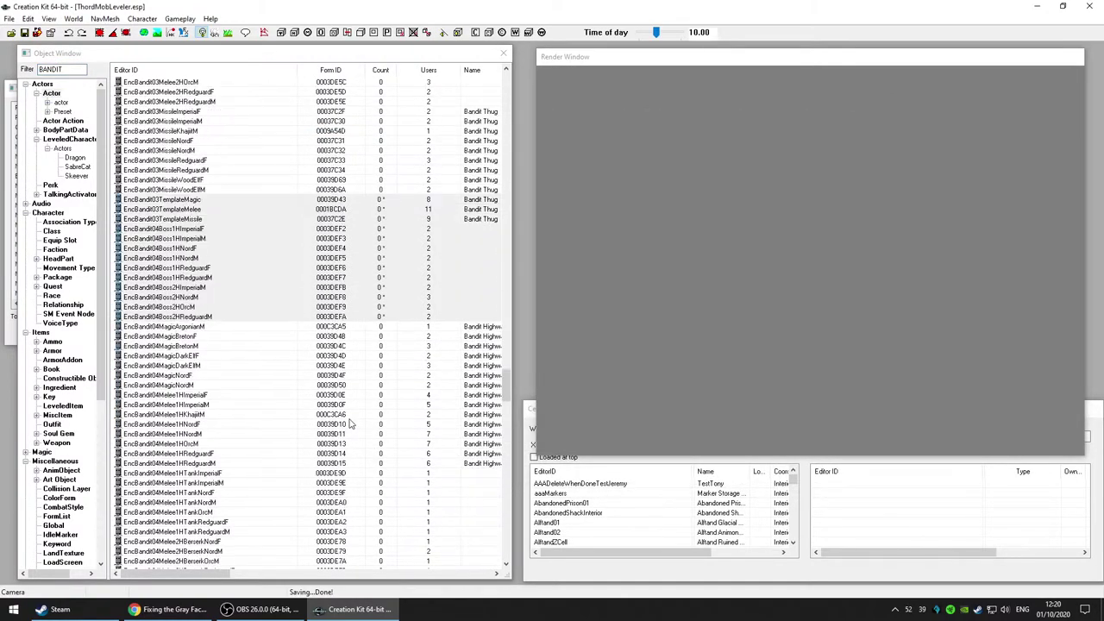
{"action": "scroll", "coordinate": [351, 423], "scroll_direction": "down", "scroll_amount": 13}
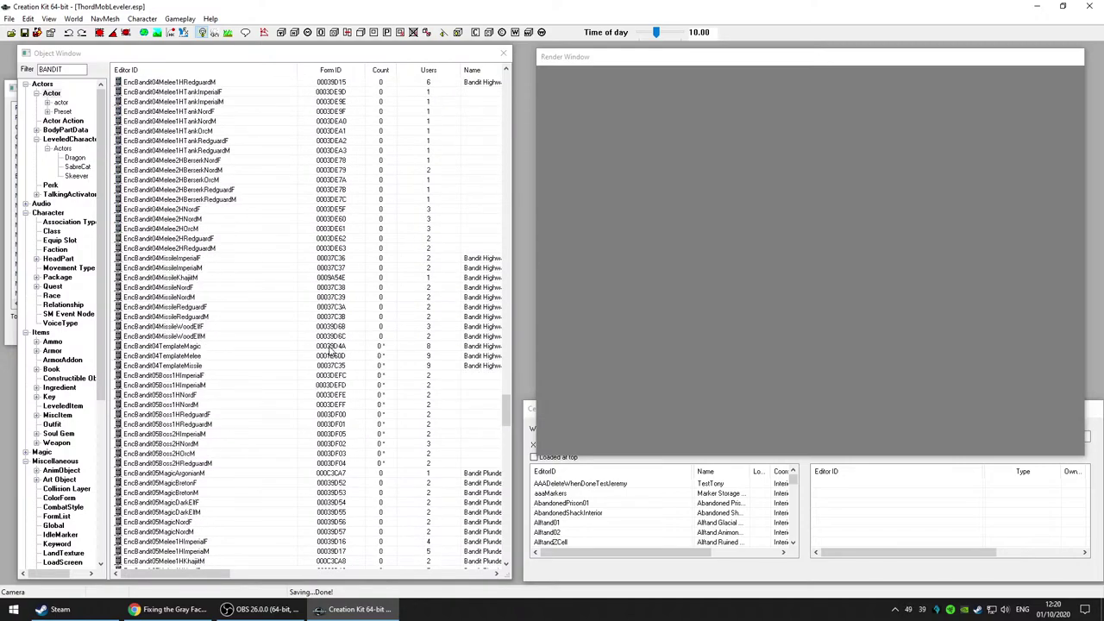
{"action": "left_click", "coordinate": [333, 346]}
{"action": "left_click_drag", "start_coordinate": [331, 360], "coordinate": [345, 464]}
Step: Add the EncBandit05 Magic, Melee and Missile templates and all EncBandit06 1H and 2H boss actors to the selection
{"action": "scroll", "coordinate": [404, 428], "scroll_direction": "down", "scroll_amount": 12}
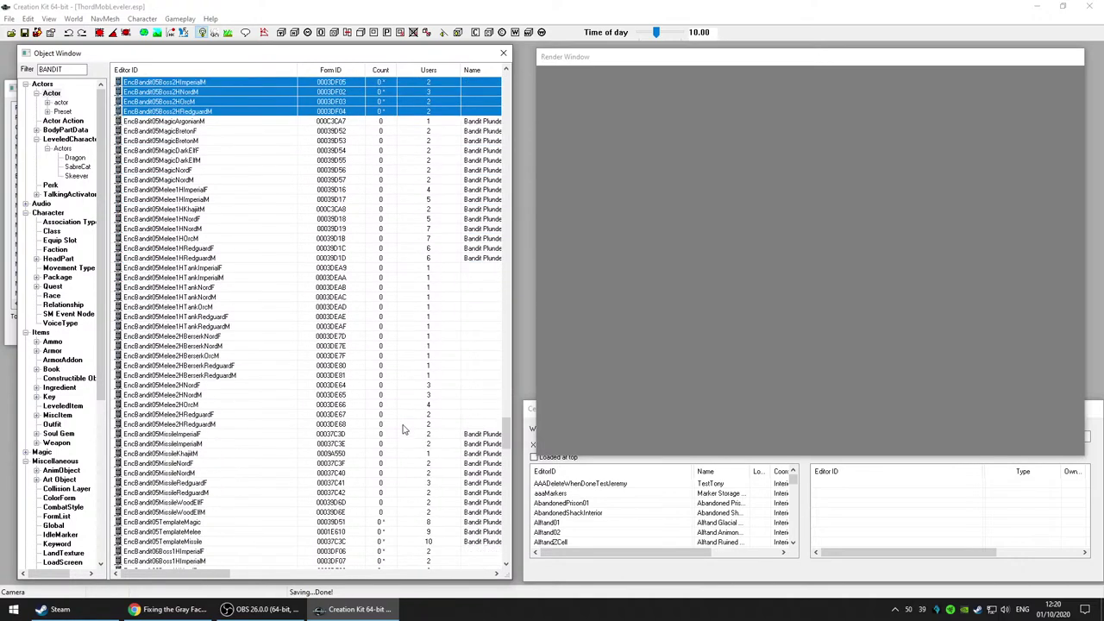
{"action": "scroll", "coordinate": [403, 429], "scroll_direction": "down", "scroll_amount": 8}
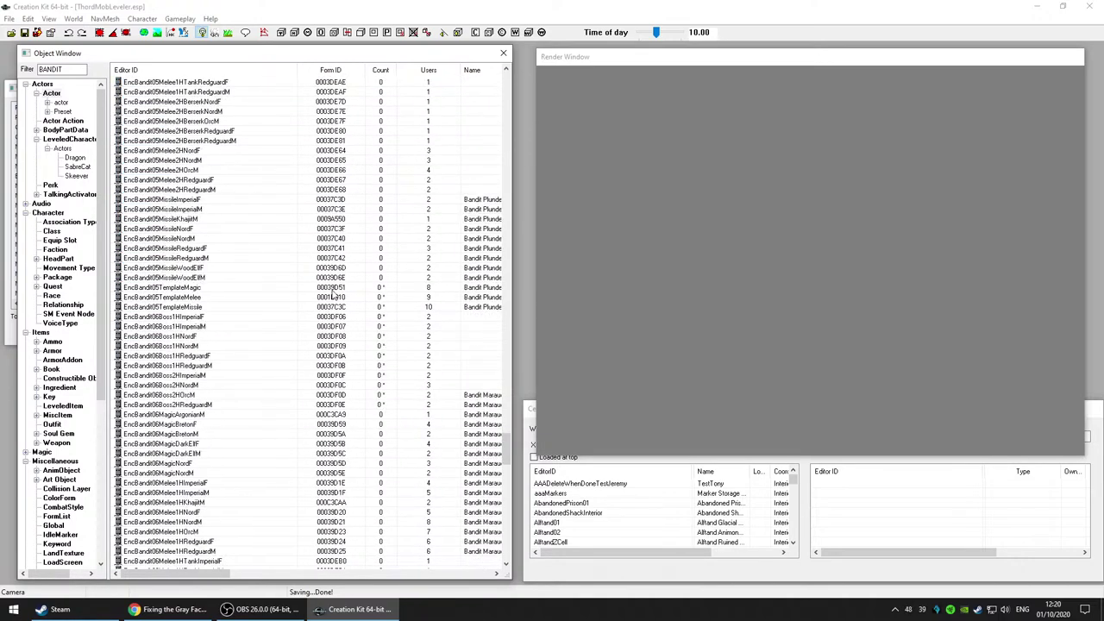
{"action": "left_click", "coordinate": [334, 289]}
{"action": "left_click_drag", "start_coordinate": [335, 302], "coordinate": [349, 405]}
Step: Add the EncBandit06 Magic, Melee and Missile templates to the selection
{"action": "scroll", "coordinate": [340, 431], "scroll_direction": "down", "scroll_amount": 4}
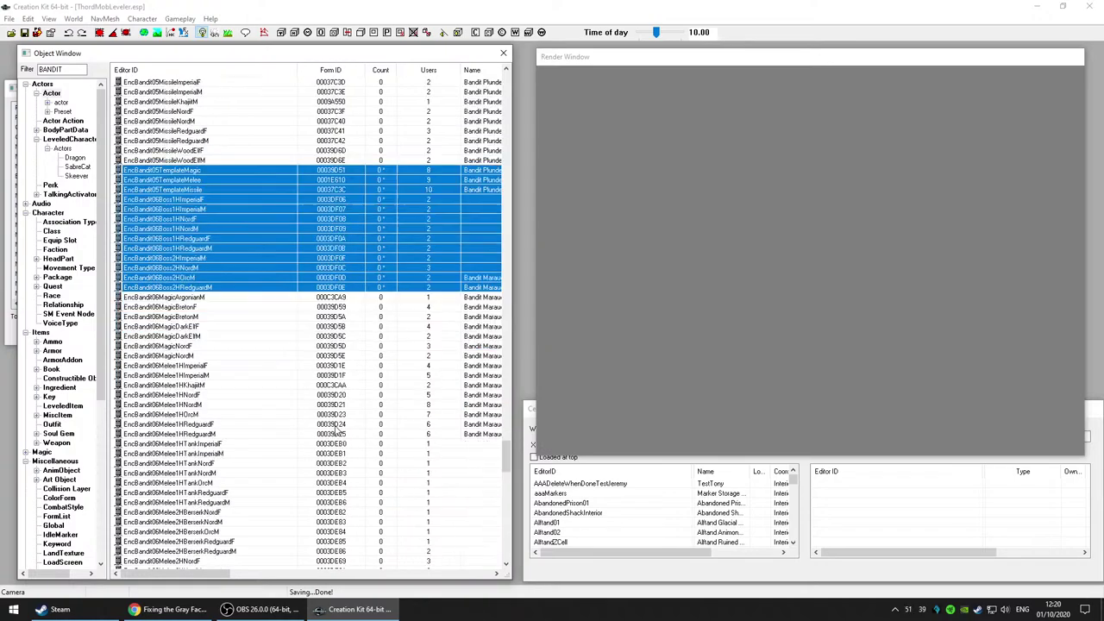
{"action": "scroll", "coordinate": [337, 428], "scroll_direction": "down", "scroll_amount": 12}
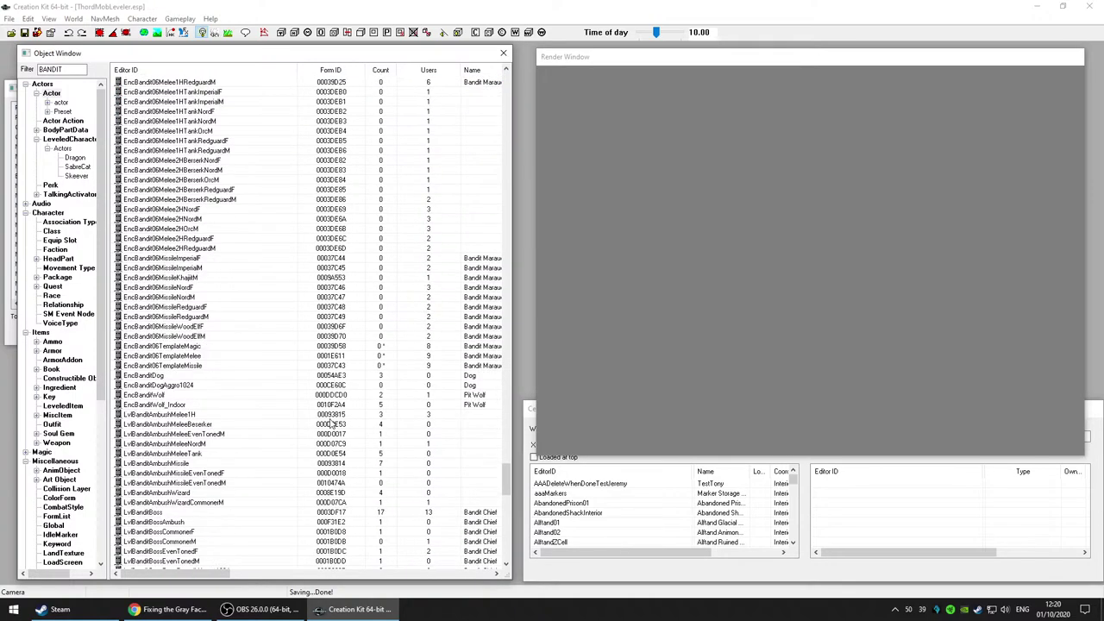
{"action": "scroll", "coordinate": [331, 423], "scroll_direction": "down", "scroll_amount": 3}
{"action": "left_click", "coordinate": [337, 269]}
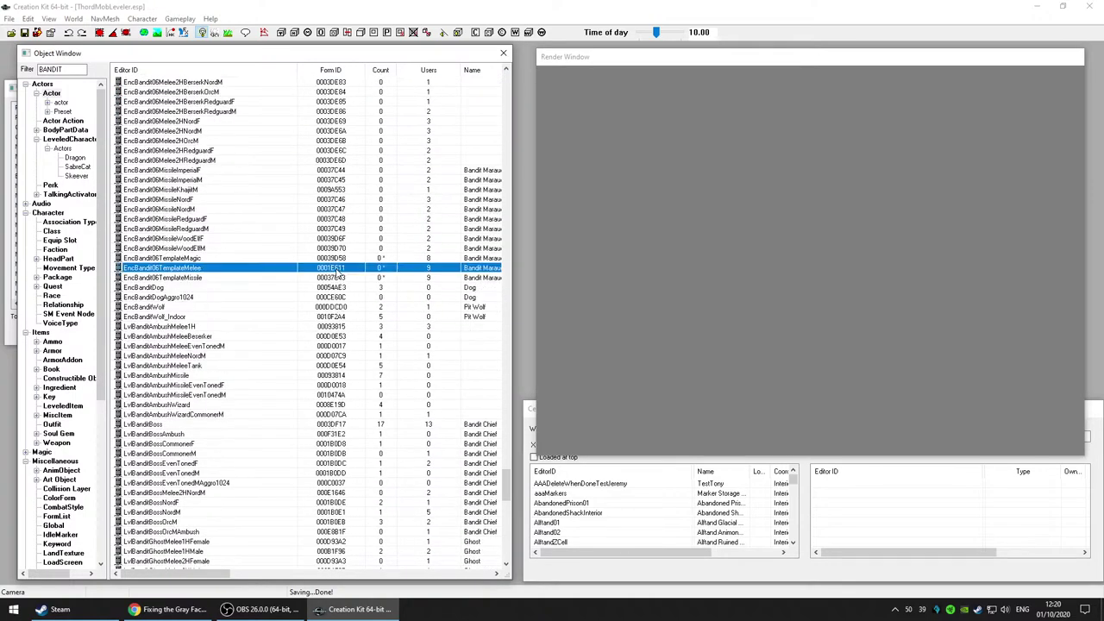
{"action": "left_click", "coordinate": [339, 259], "text": "ctrl"}
{"action": "left_click", "coordinate": [329, 281], "text": "ctrl"}
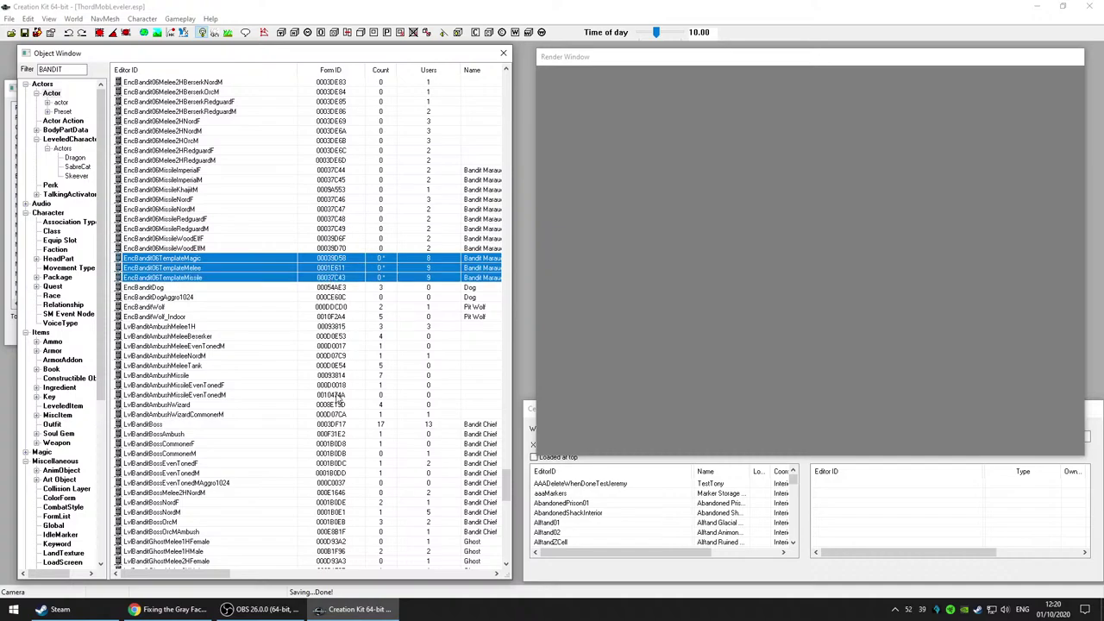
Step: Check the rest of the bandit actor list, down to the WEBandit entries, for any further edited actors
{"action": "scroll", "coordinate": [337, 399], "scroll_direction": "down", "scroll_amount": 4}
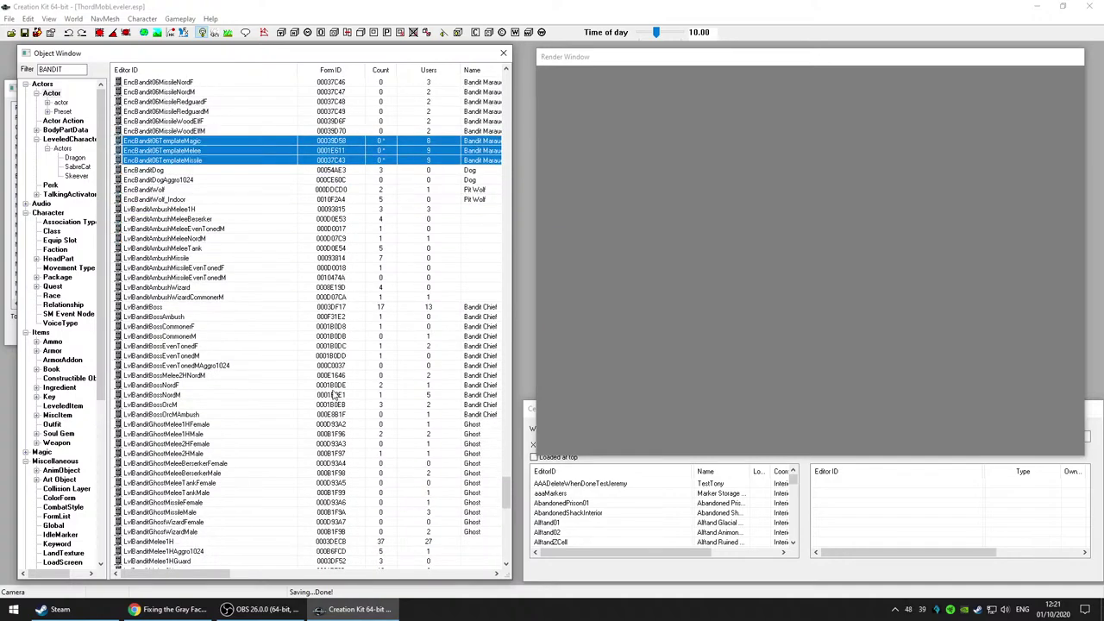
{"action": "scroll", "coordinate": [334, 394], "scroll_direction": "down", "scroll_amount": 11}
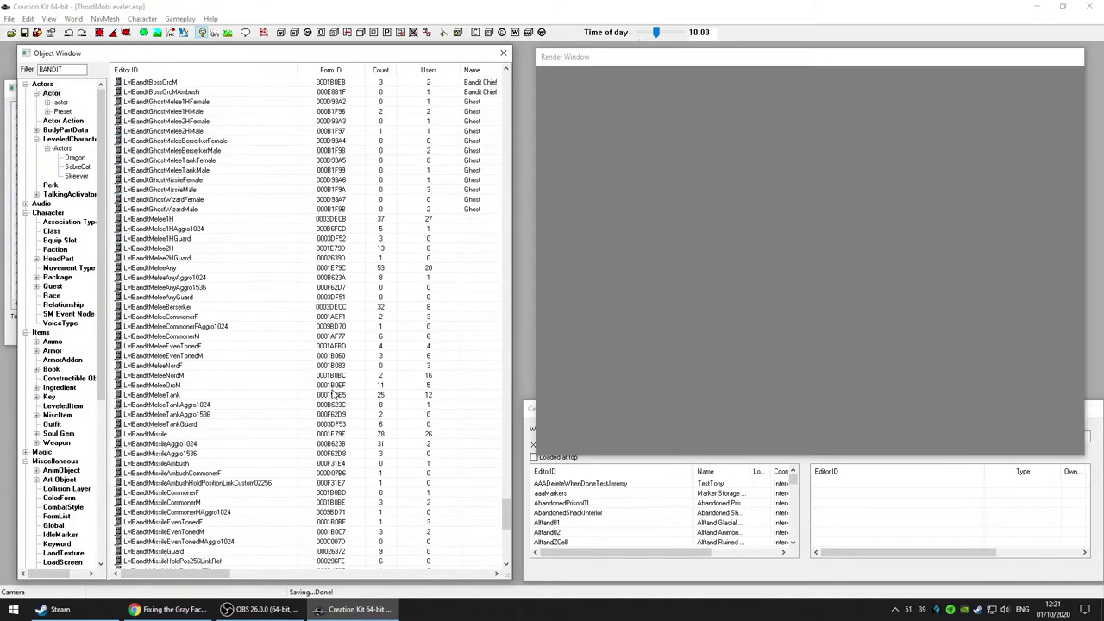
{"action": "scroll", "coordinate": [333, 393], "scroll_direction": "down", "scroll_amount": 10}
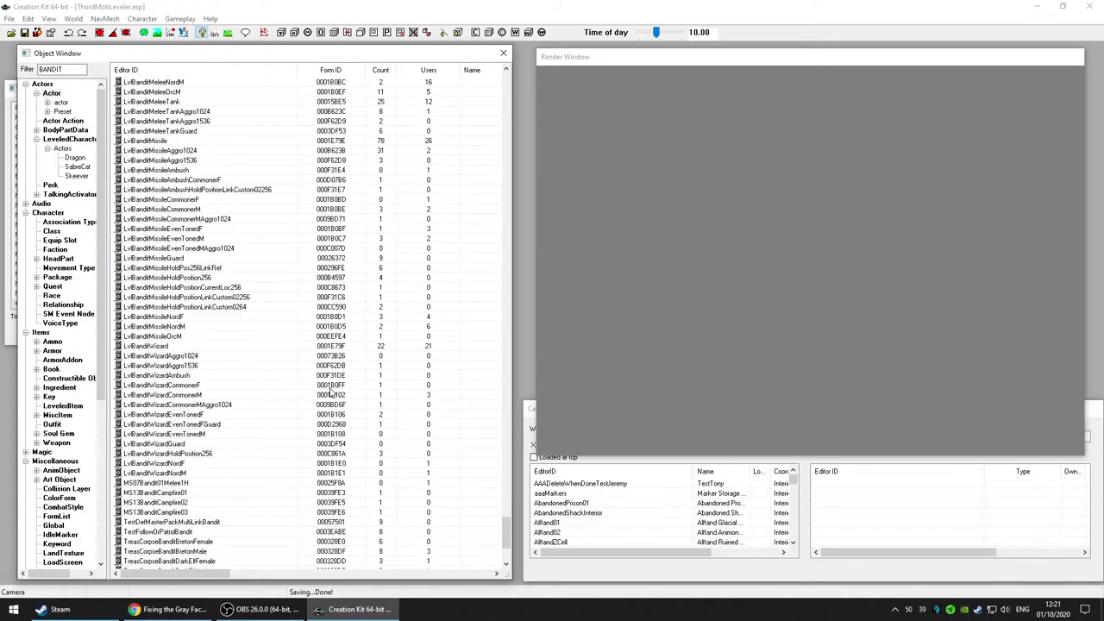
{"action": "scroll", "coordinate": [333, 393], "scroll_direction": "down", "scroll_amount": 5}
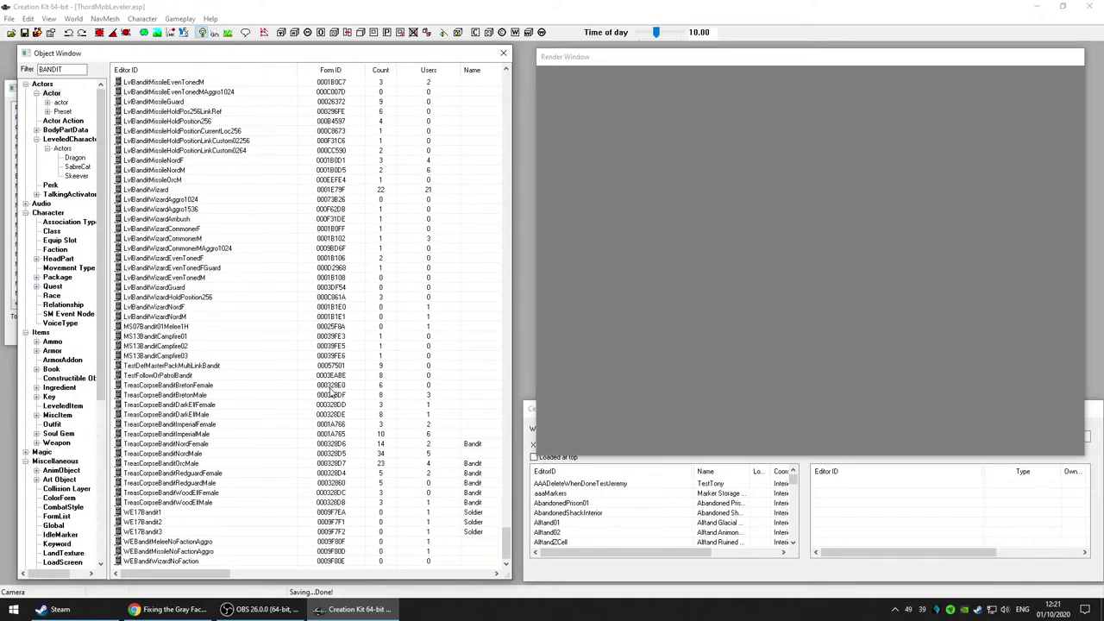
{"action": "scroll", "coordinate": [371, 328], "scroll_direction": "up", "scroll_amount": 17}
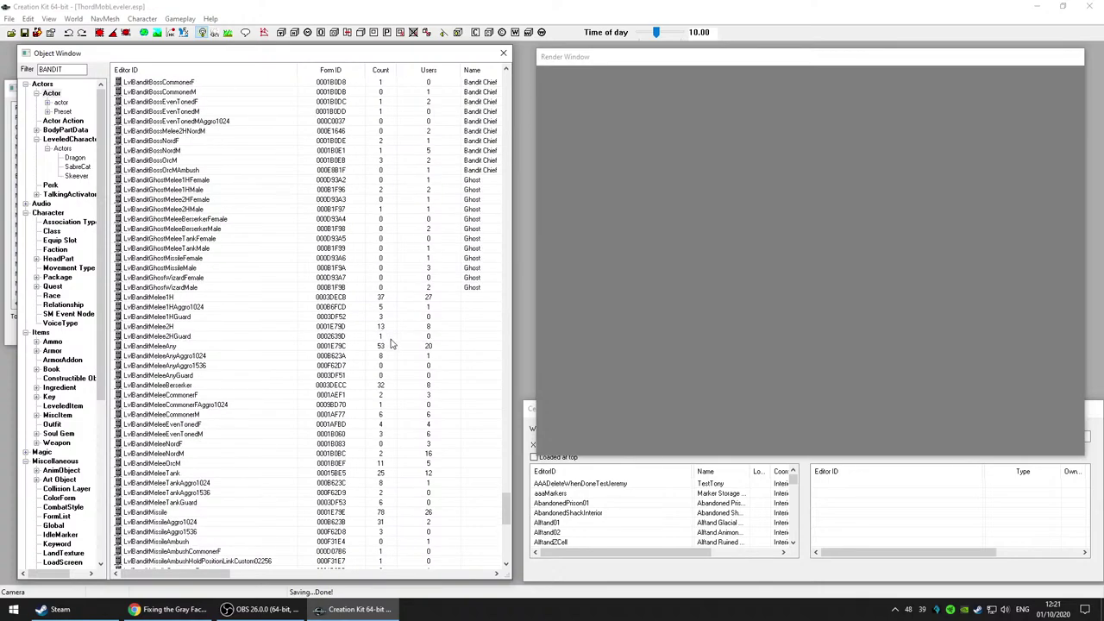
{"action": "scroll", "coordinate": [393, 302], "scroll_direction": "up", "scroll_amount": 15}
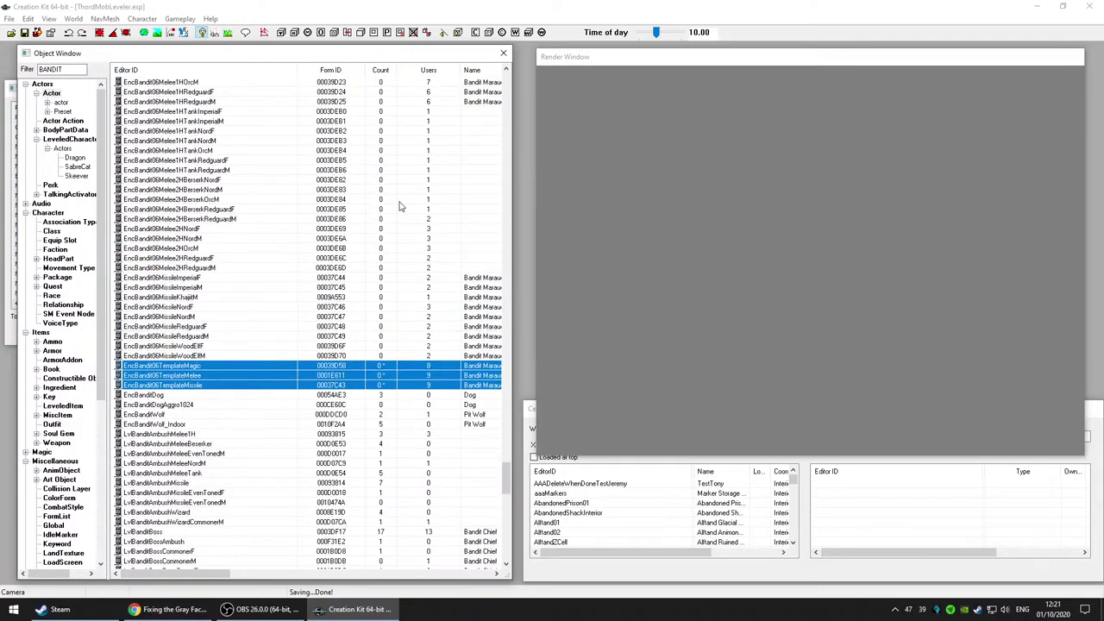
Step: Export the face gen data for all selected NPCs and save the plugin
{"action": "key", "text": "ctrl+F4"}
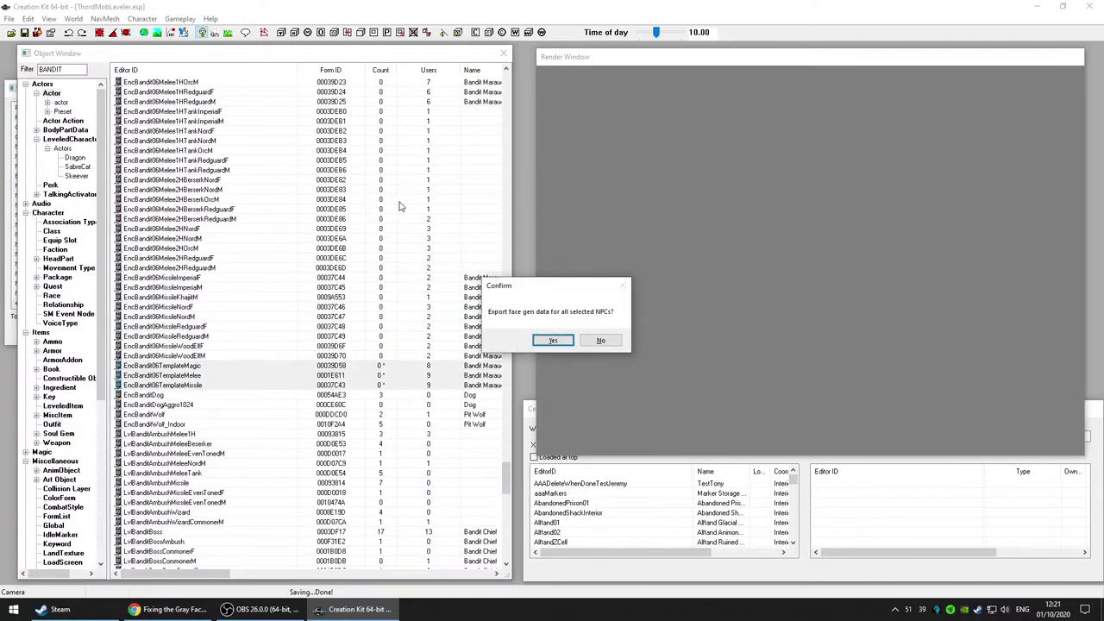
{"action": "left_click", "coordinate": [552, 341]}
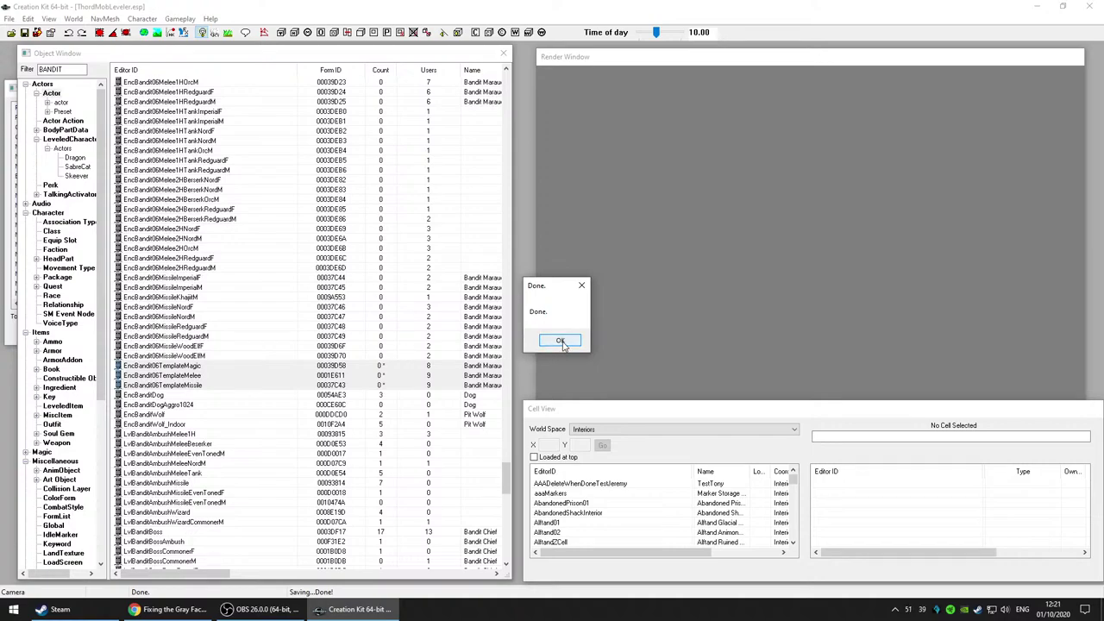
{"action": "left_click", "coordinate": [561, 342]}
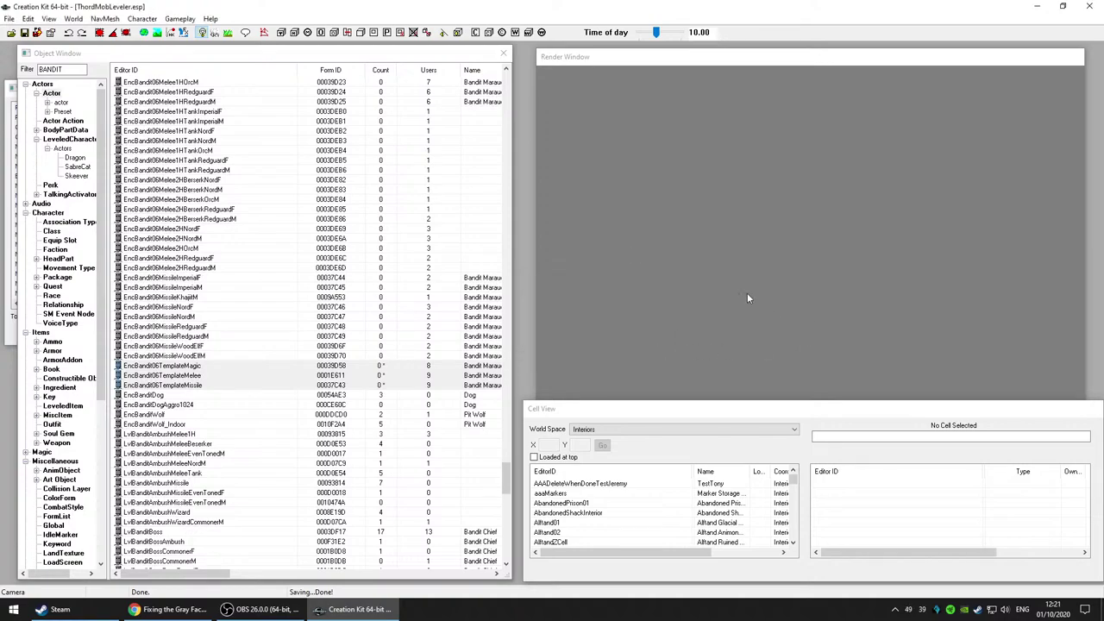
{"action": "left_click", "coordinate": [25, 32]}
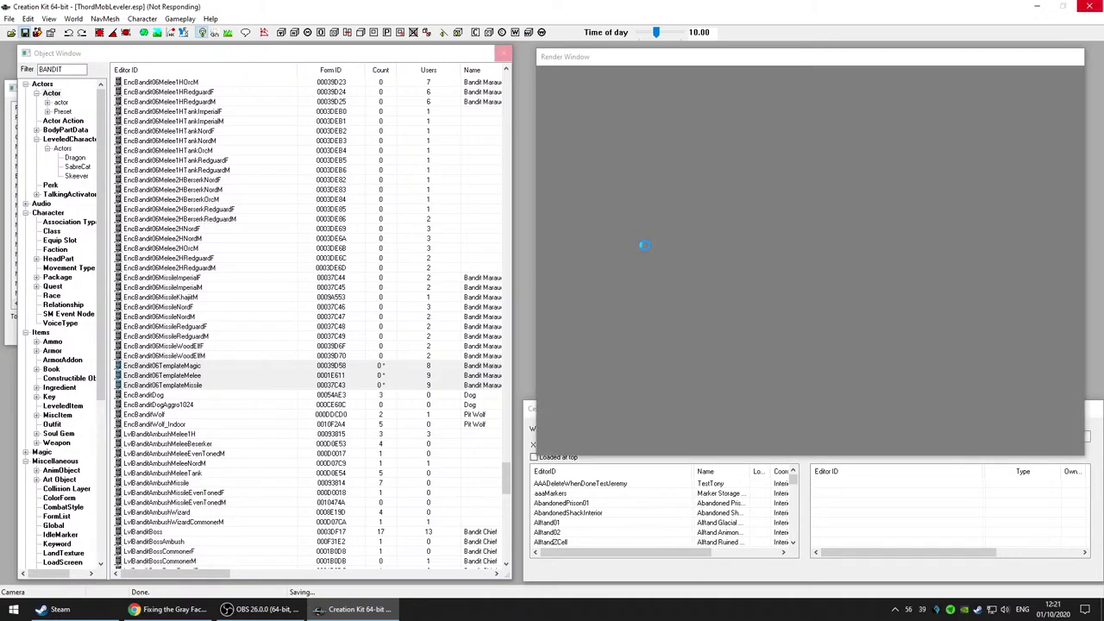
{"action": "key", "text": "alt+Tab"}
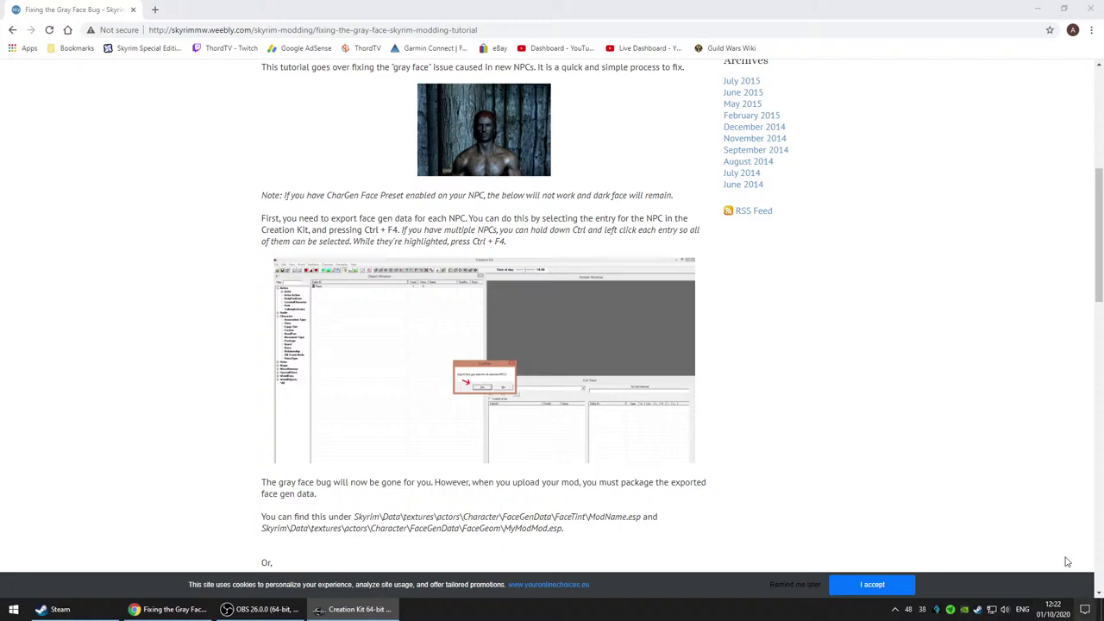
{"action": "left_click", "coordinate": [267, 609]}
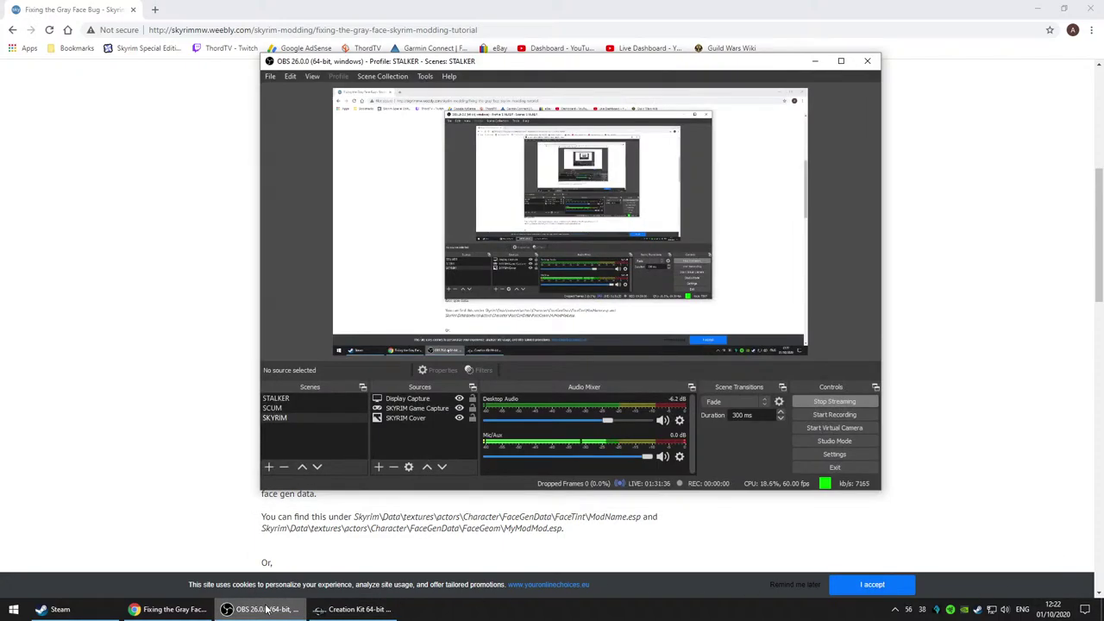
{"action": "left_click", "coordinate": [361, 610]}
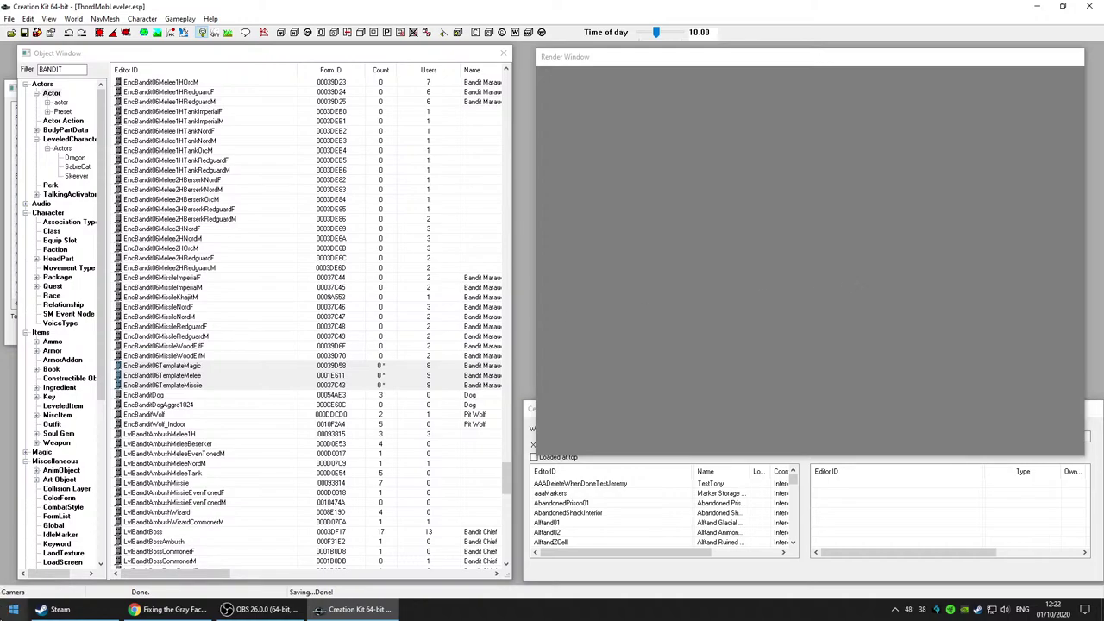
{"action": "left_click", "coordinate": [13, 609]}
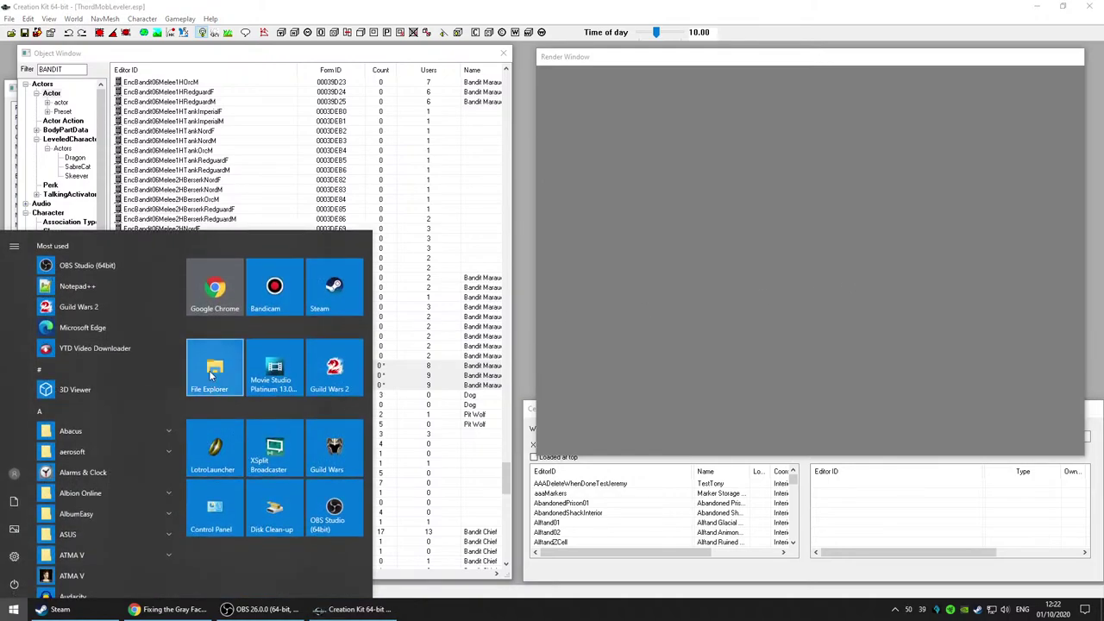
{"action": "left_click", "coordinate": [826, 251]}
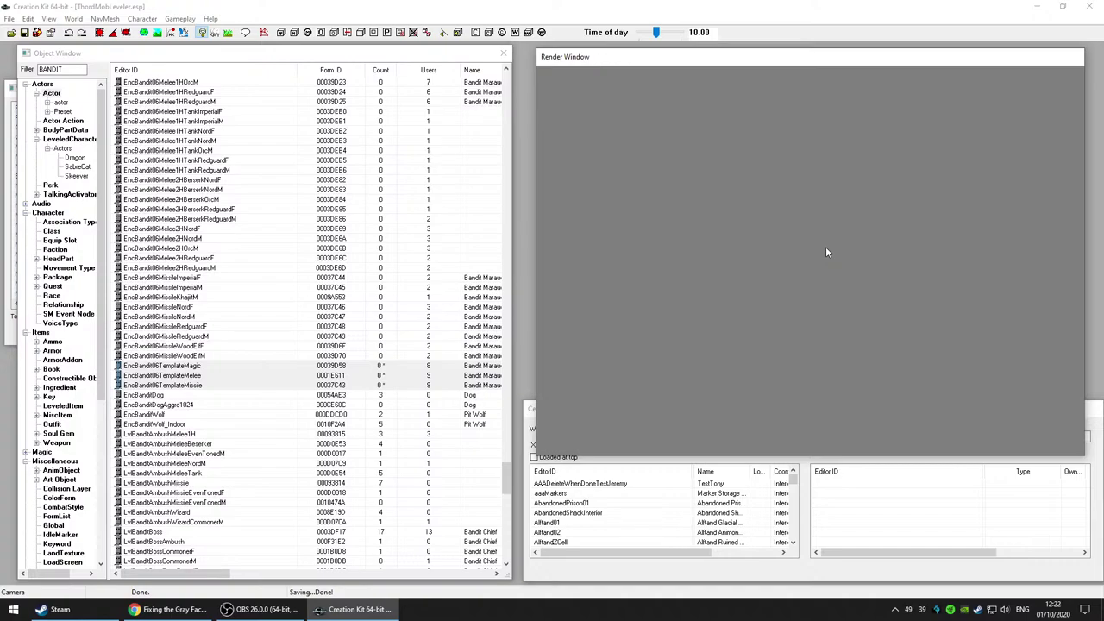
Step: Close the Creation Kit and bring the gray face tutorial page in Chrome to the front
{"action": "left_click", "coordinate": [731, 460]}
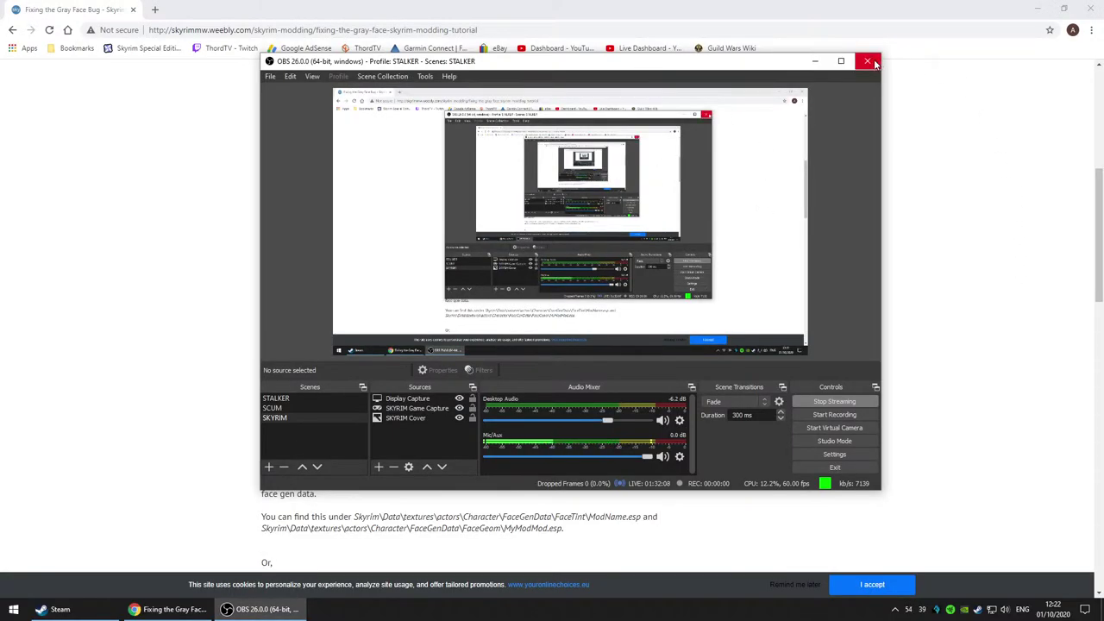
{"action": "left_click", "coordinate": [944, 91]}
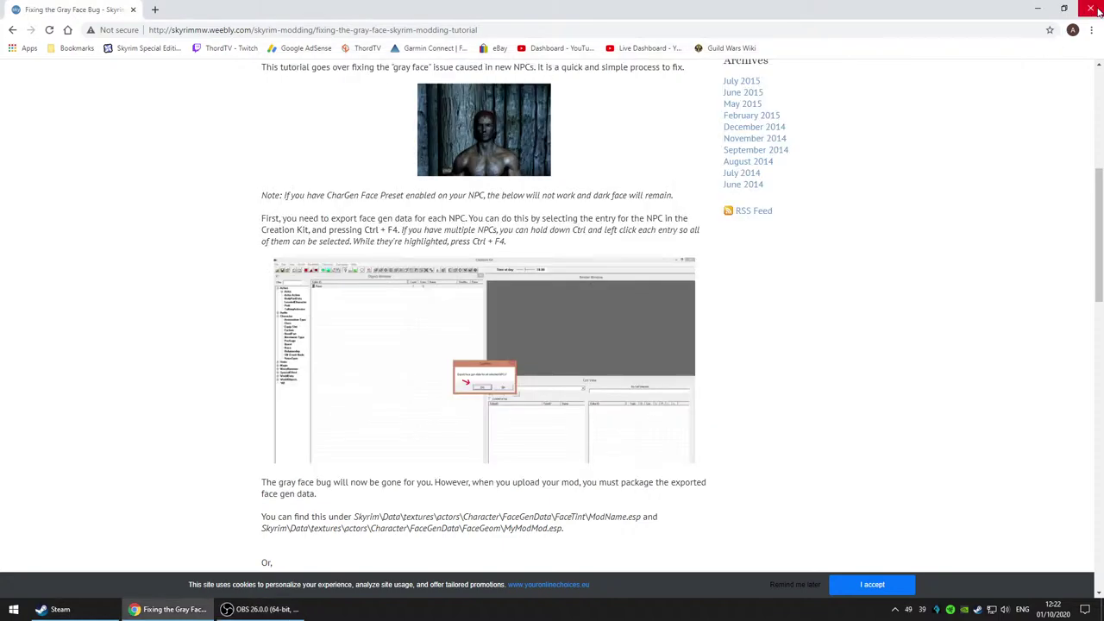